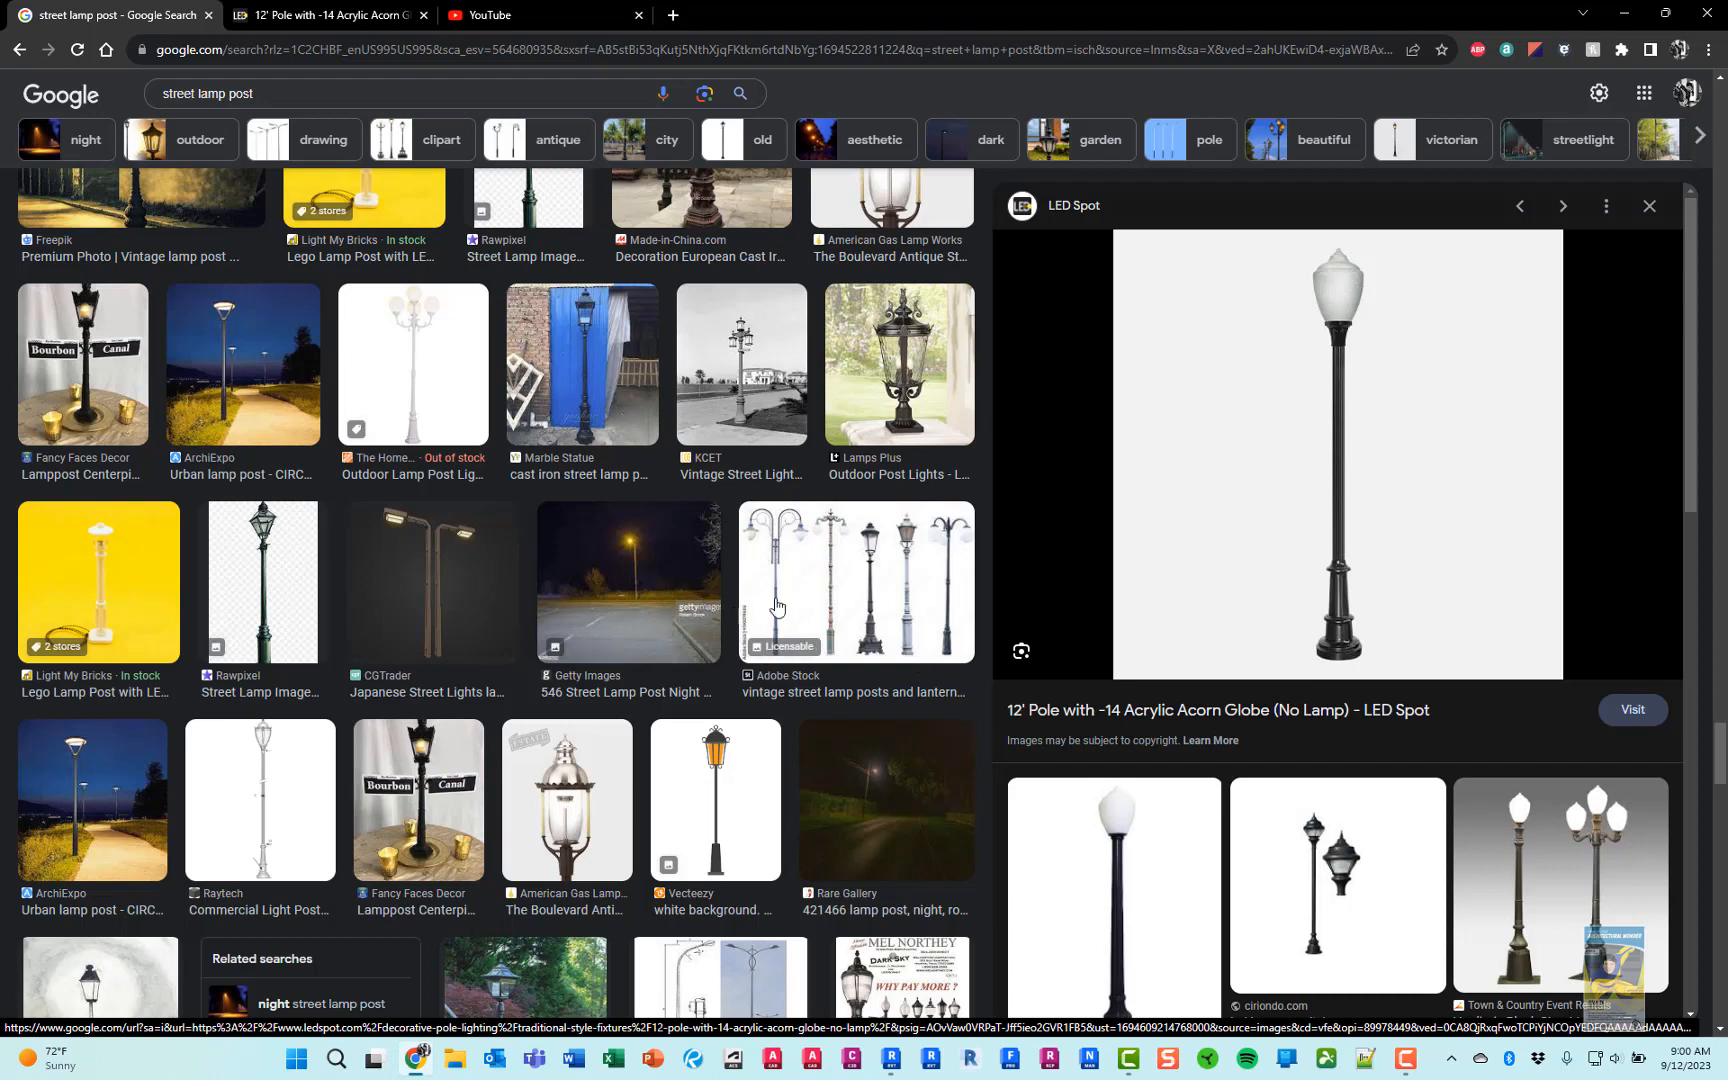
Browse the street lamp post image results and bring up the LED Spot 12' acorn globe pole page as reference
scroll(830, 580, "up", 5)
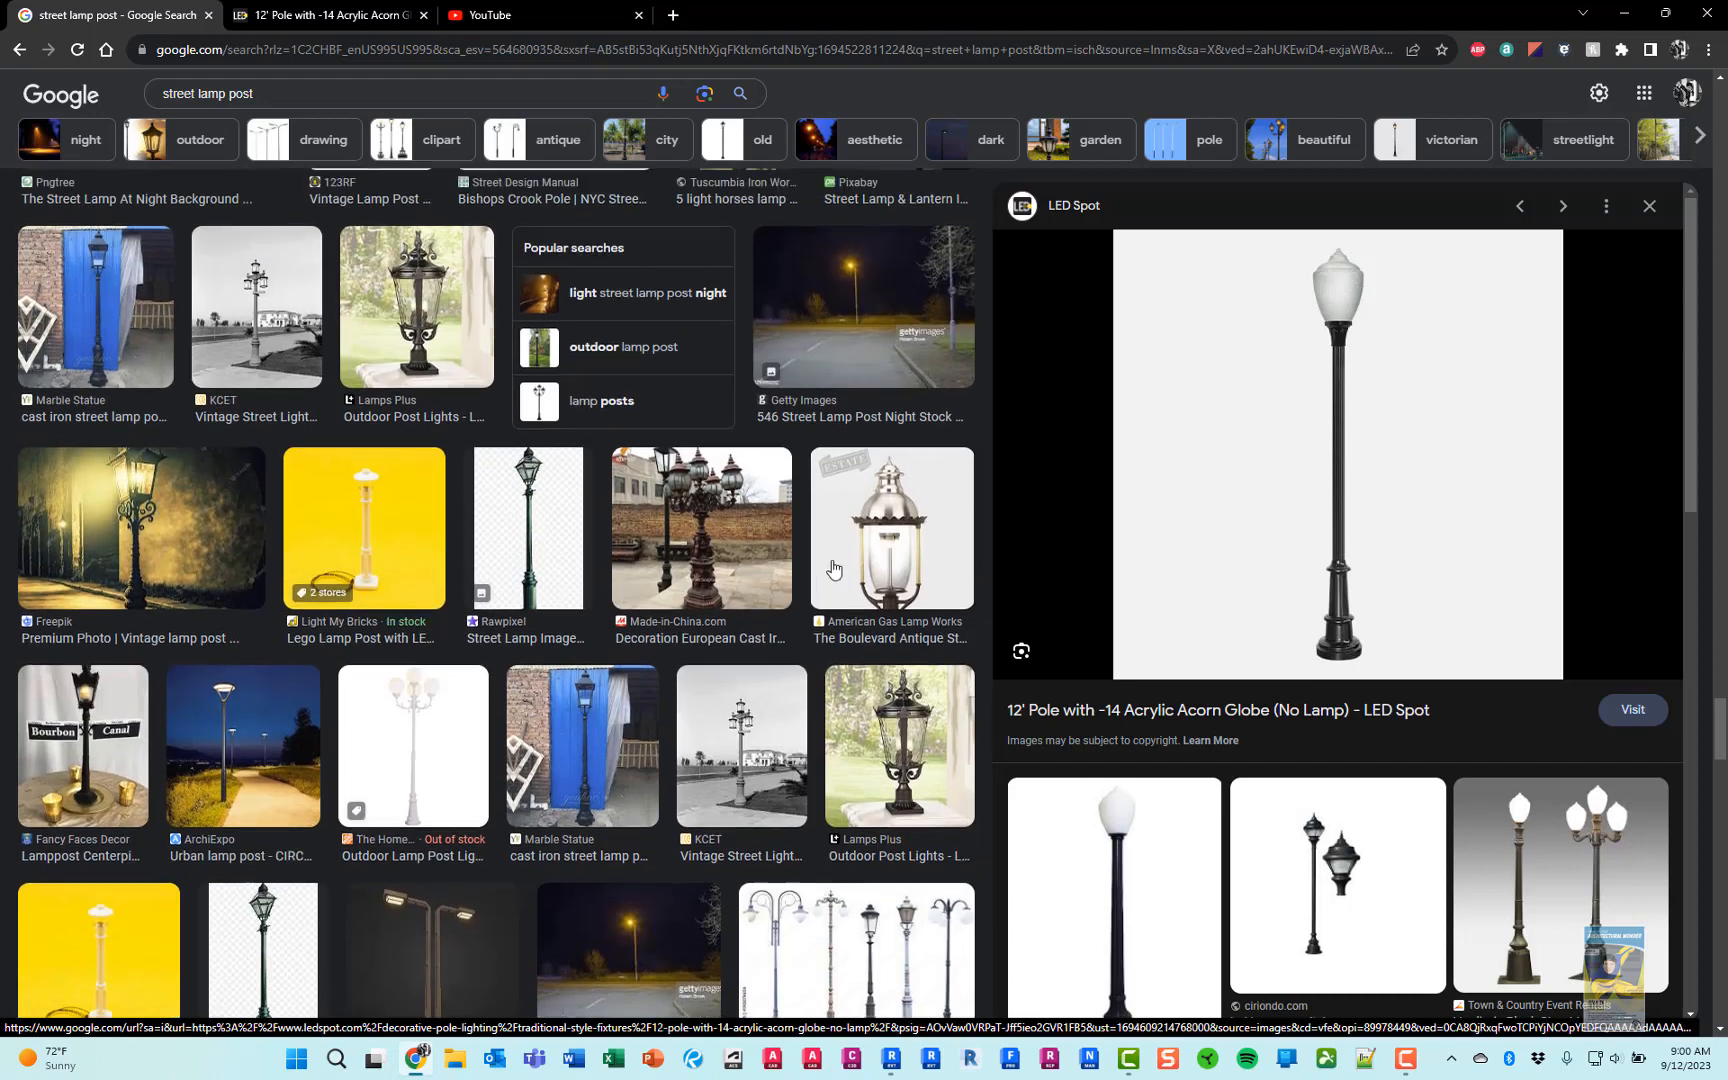
scroll(833, 568, "up", 2)
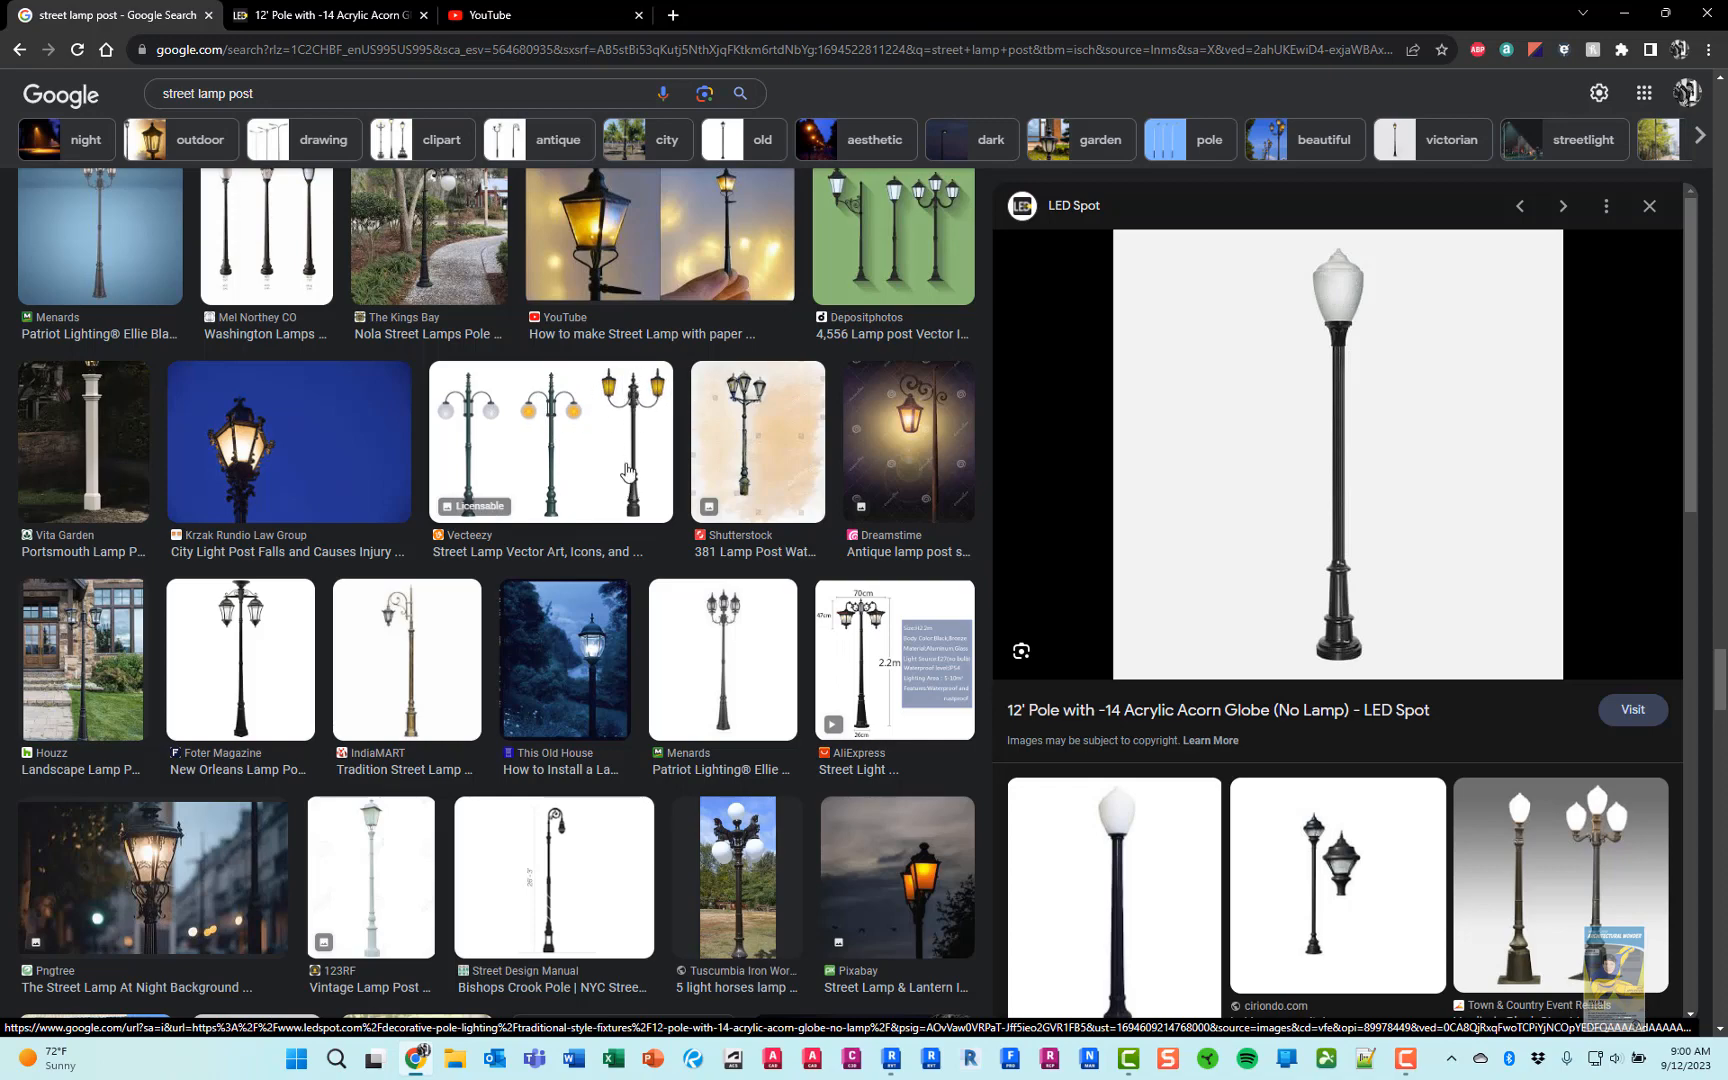
scroll(627, 470, "down", 15)
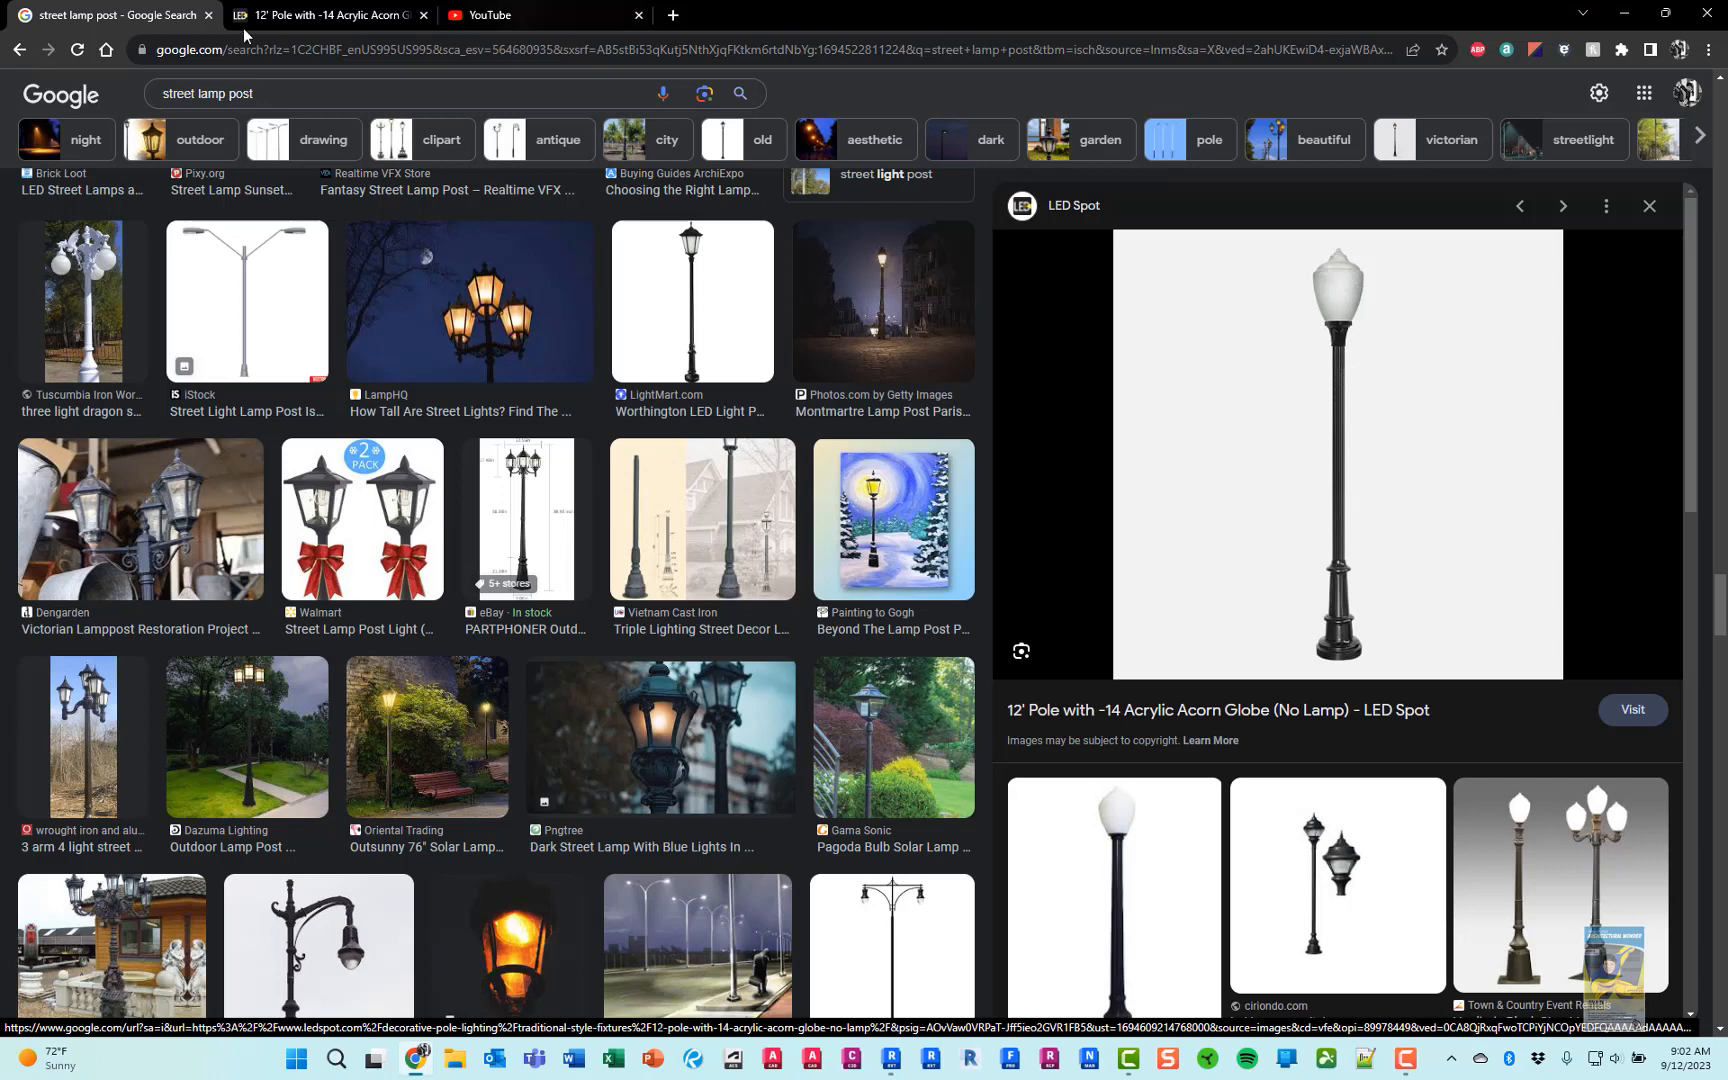
left_click(300, 16)
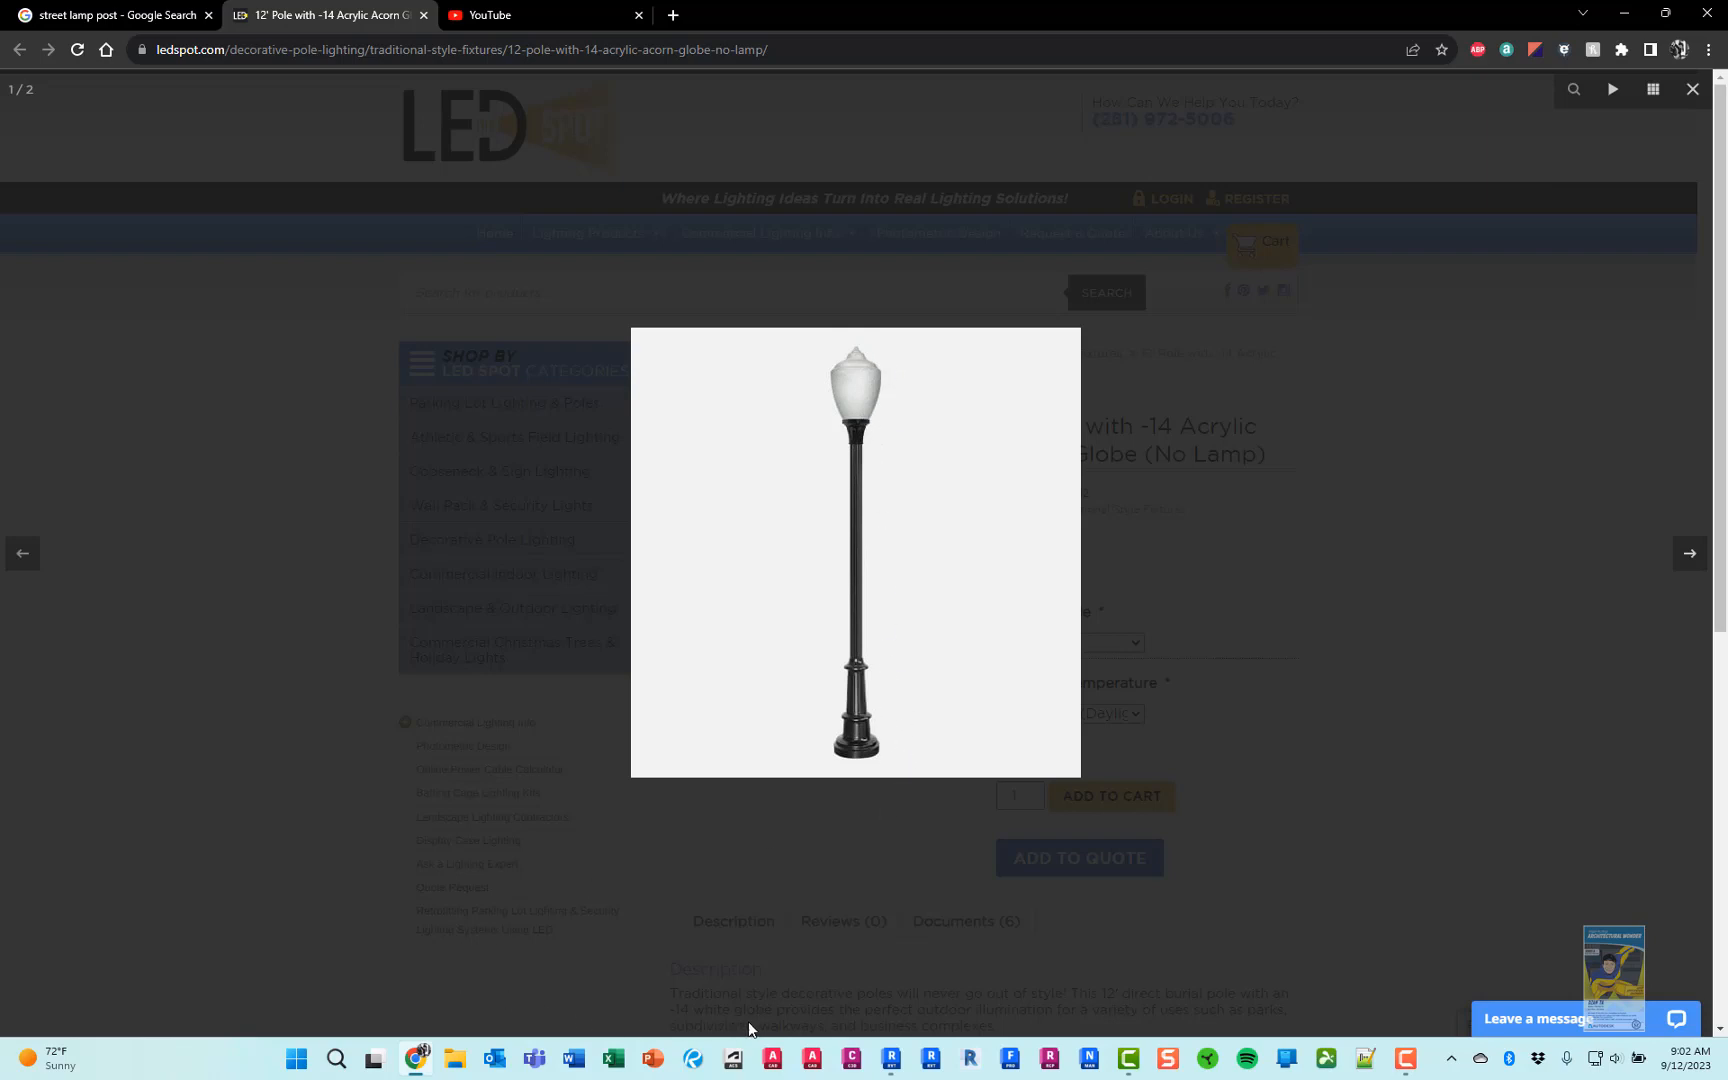
Switch to Revit, start a new family, and browse the English-Imperial family templates to the lighting fixture ones
left_click(891, 1058)
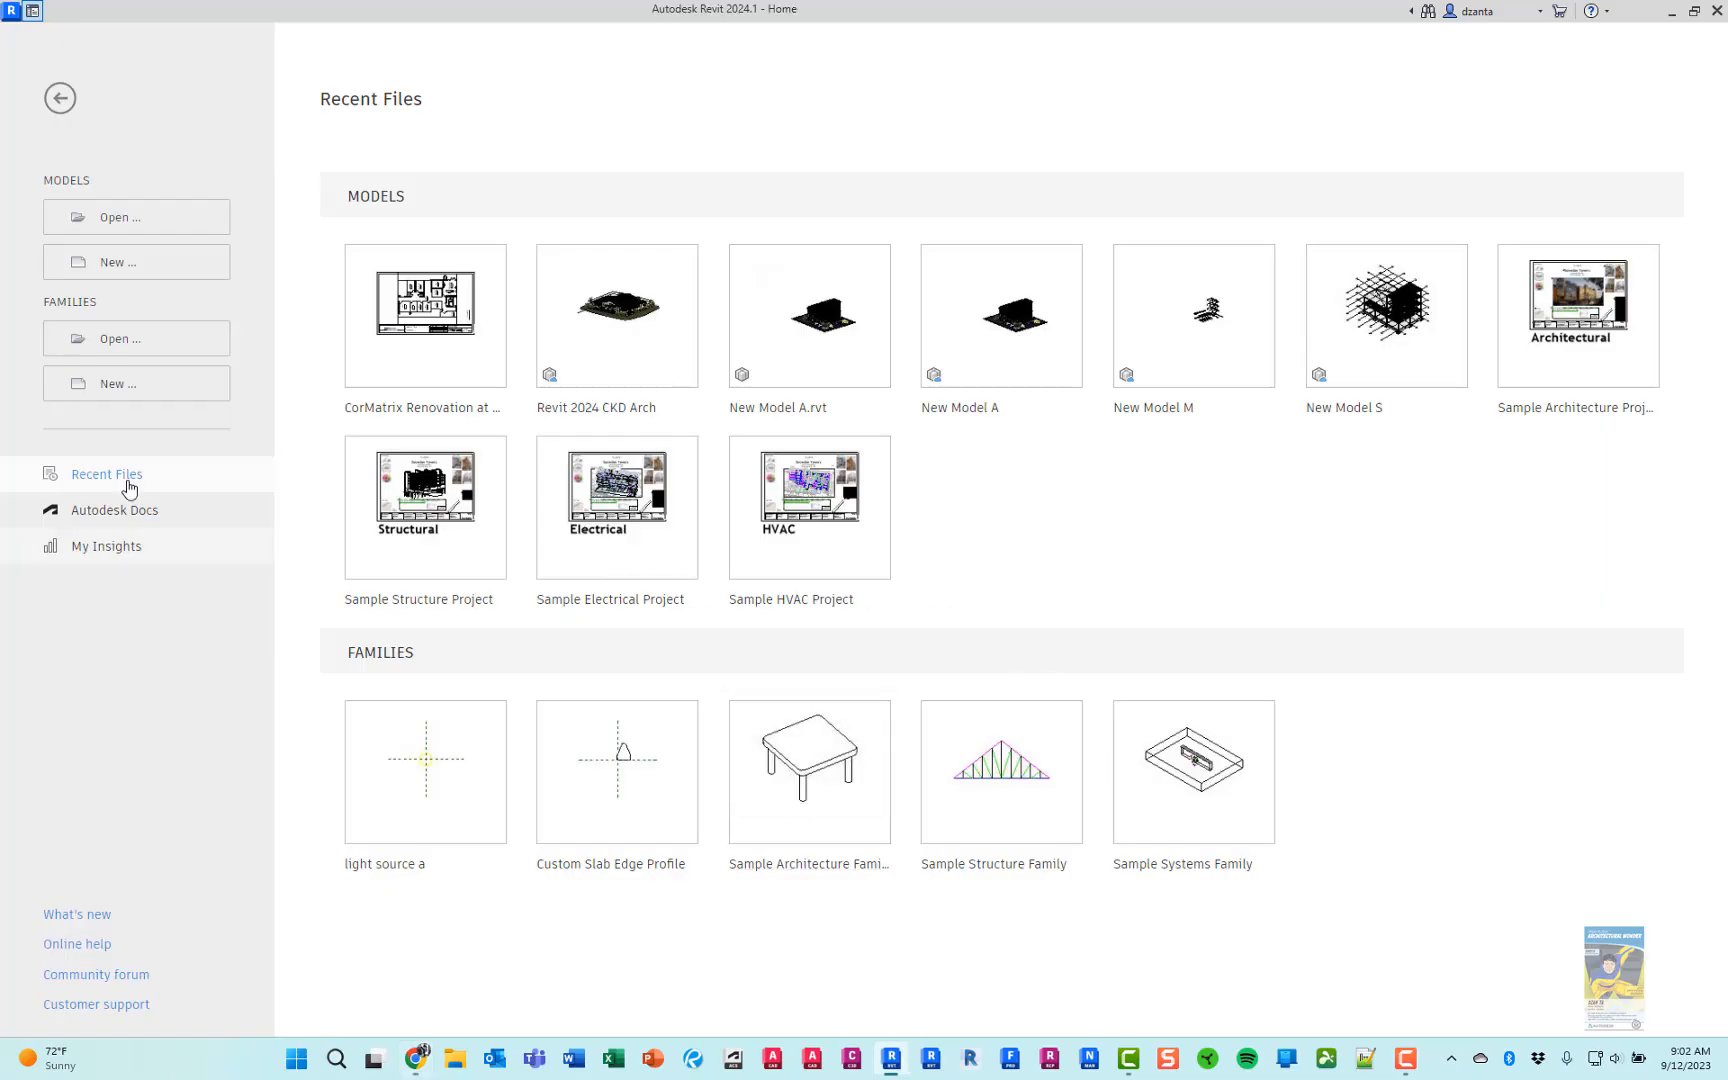
left_click(106, 390)
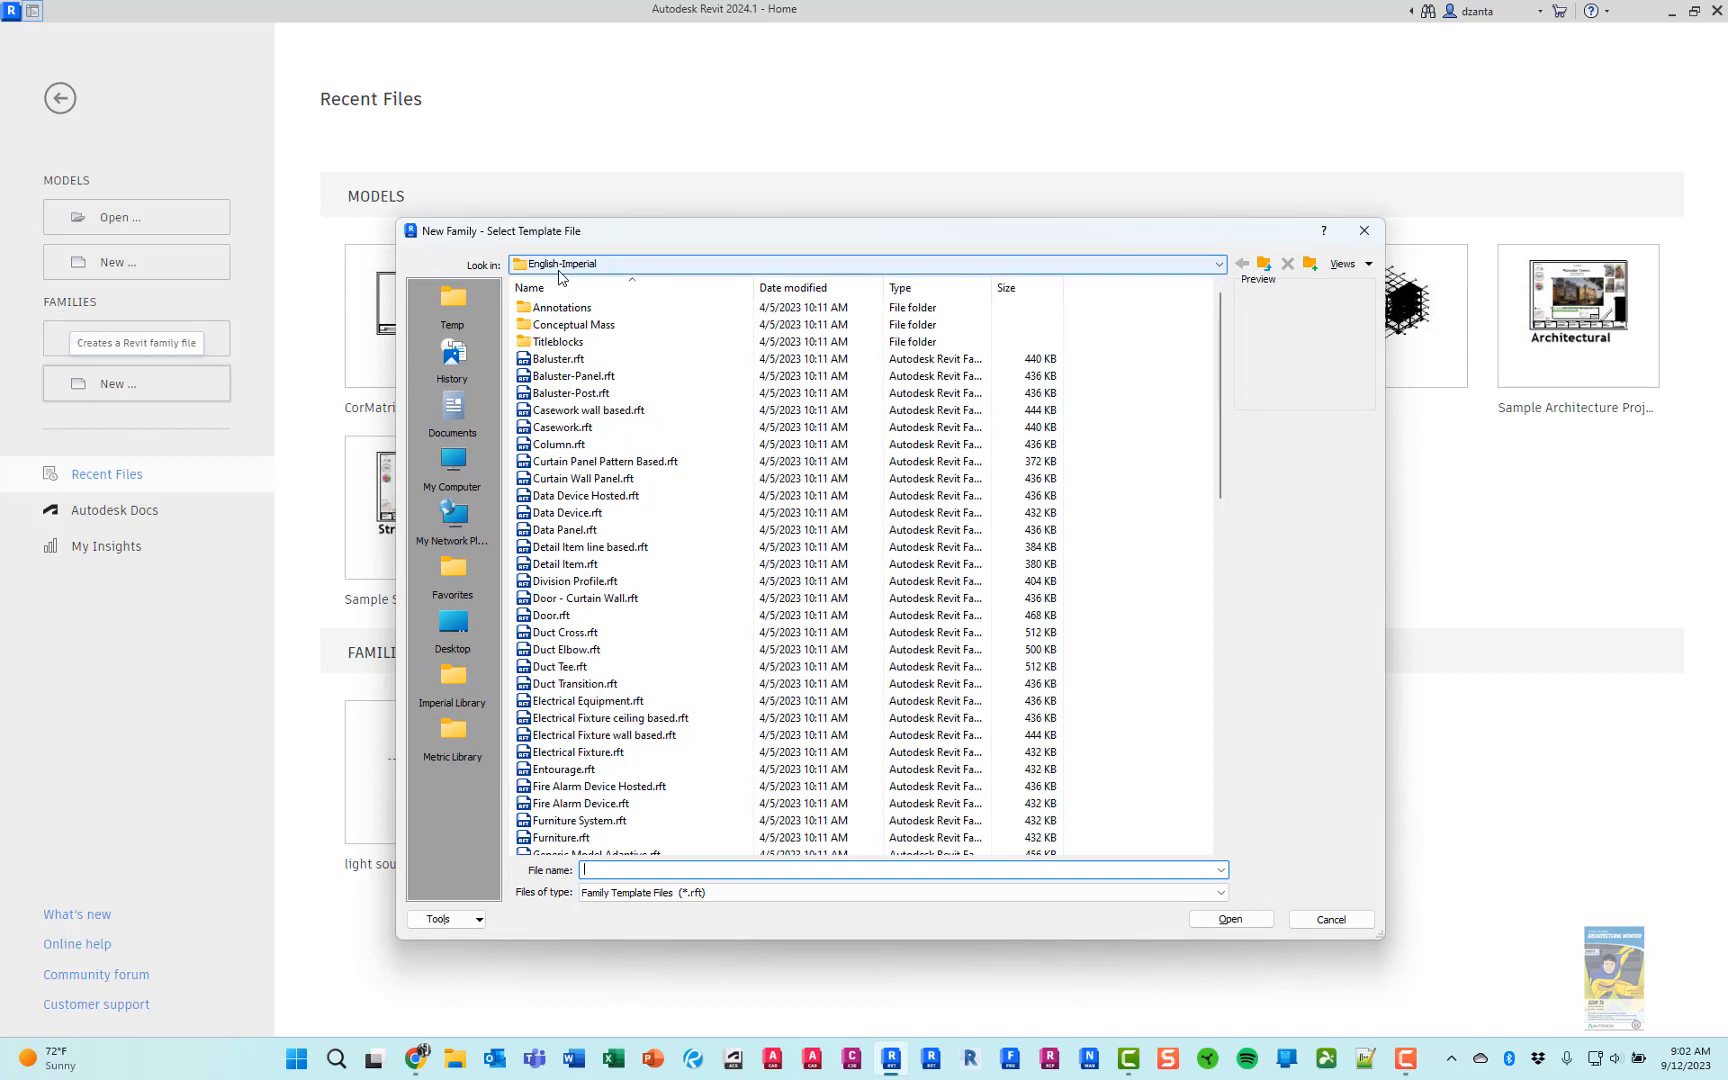
left_click(561, 266)
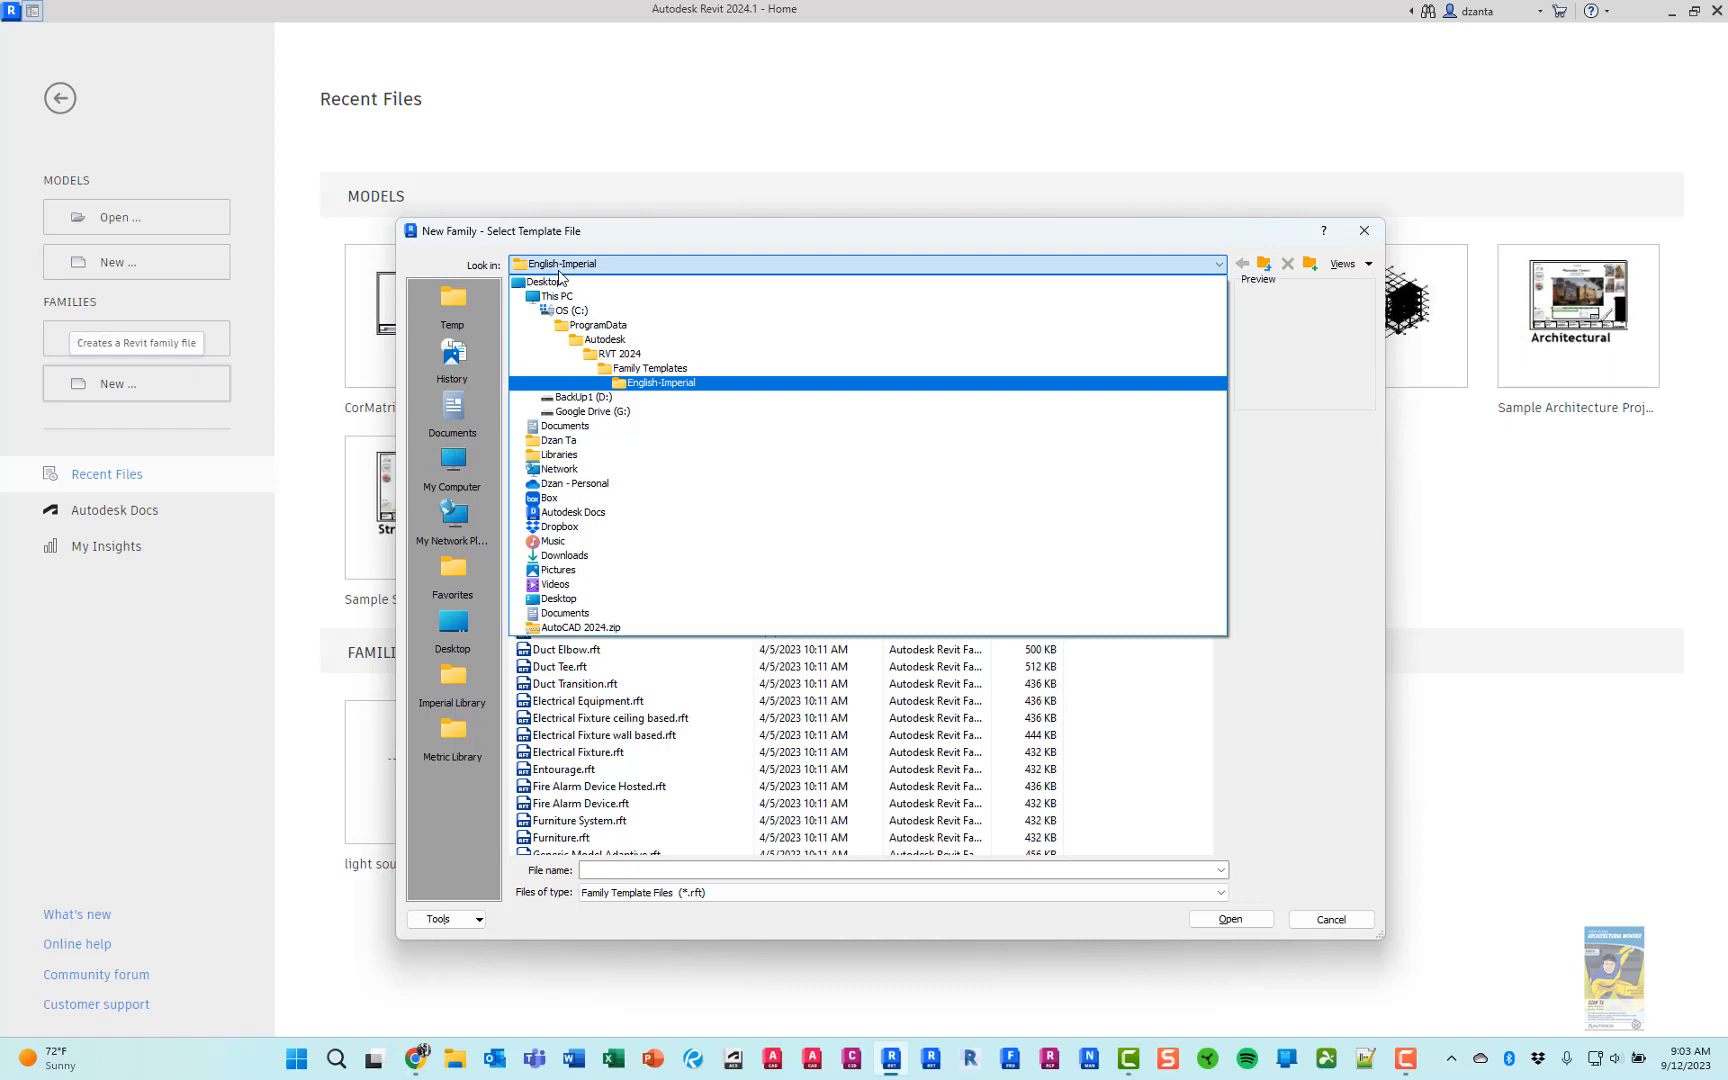
left_click(560, 268)
scroll(604, 600, "down", 9)
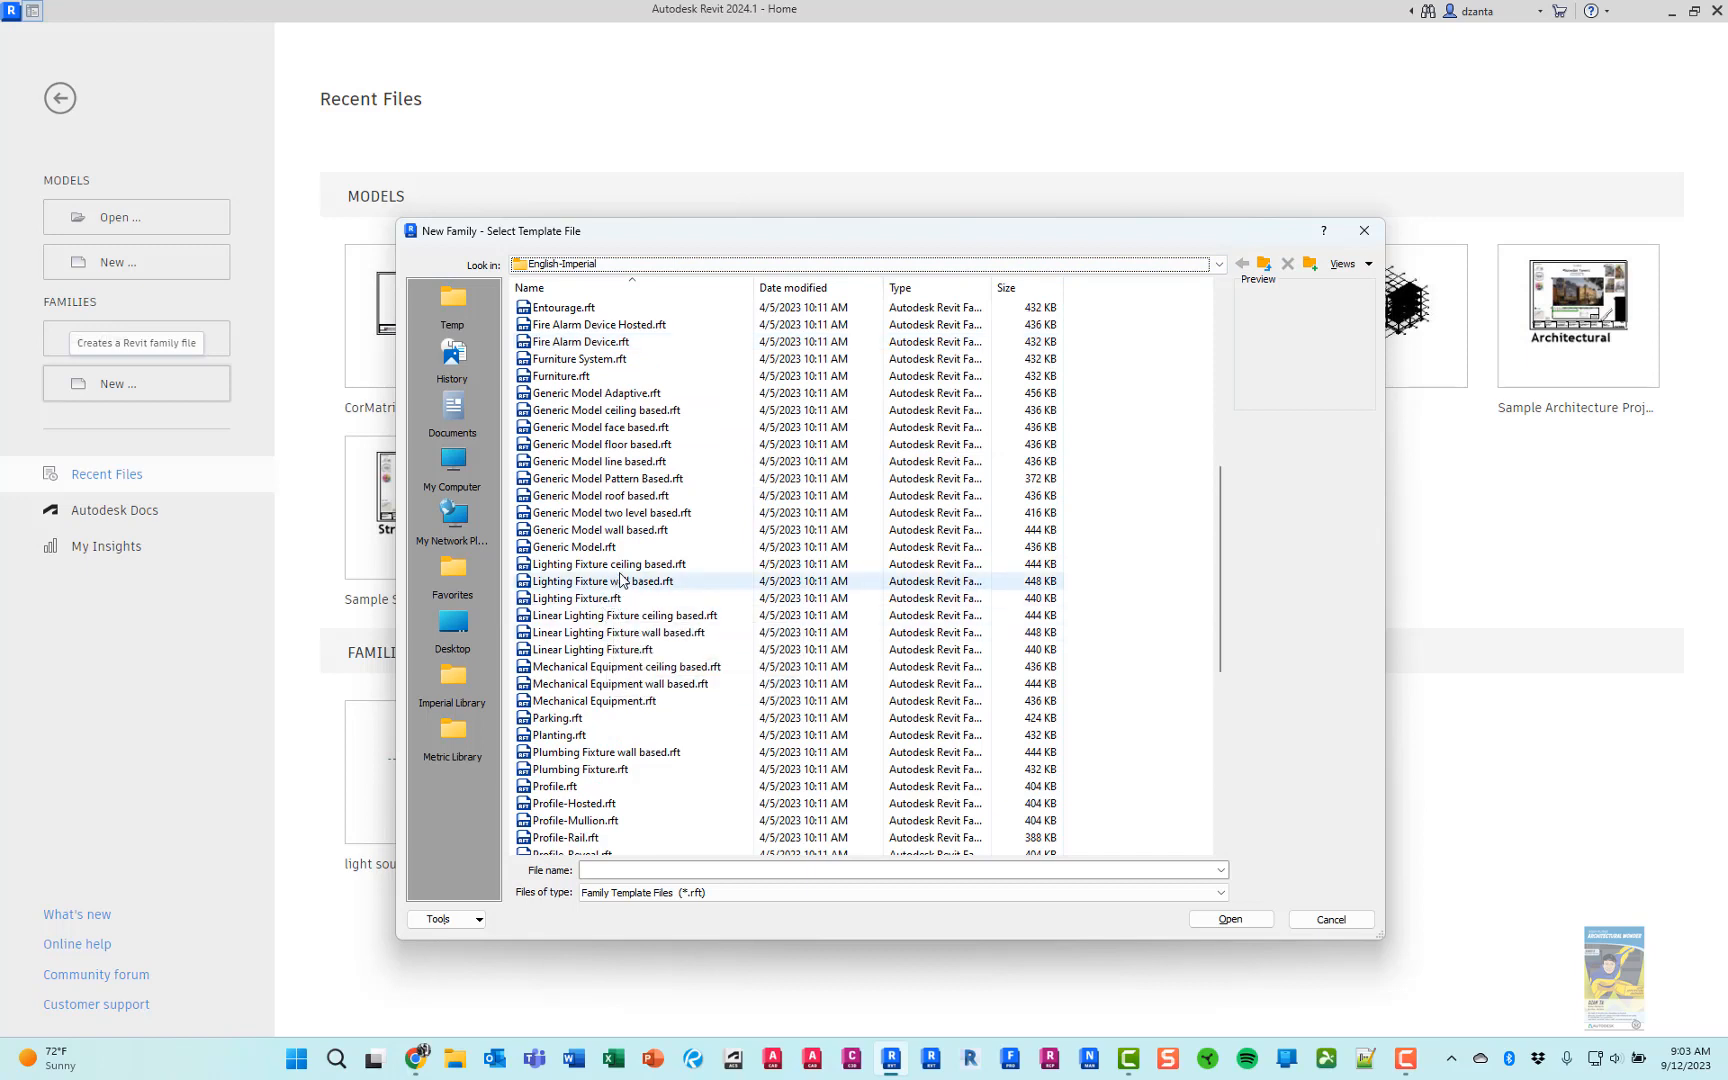
Preview the ceiling-based, wall-based and linear lighting fixture templates, and create the family from Lighting Fixture.rft
left_click(620, 564)
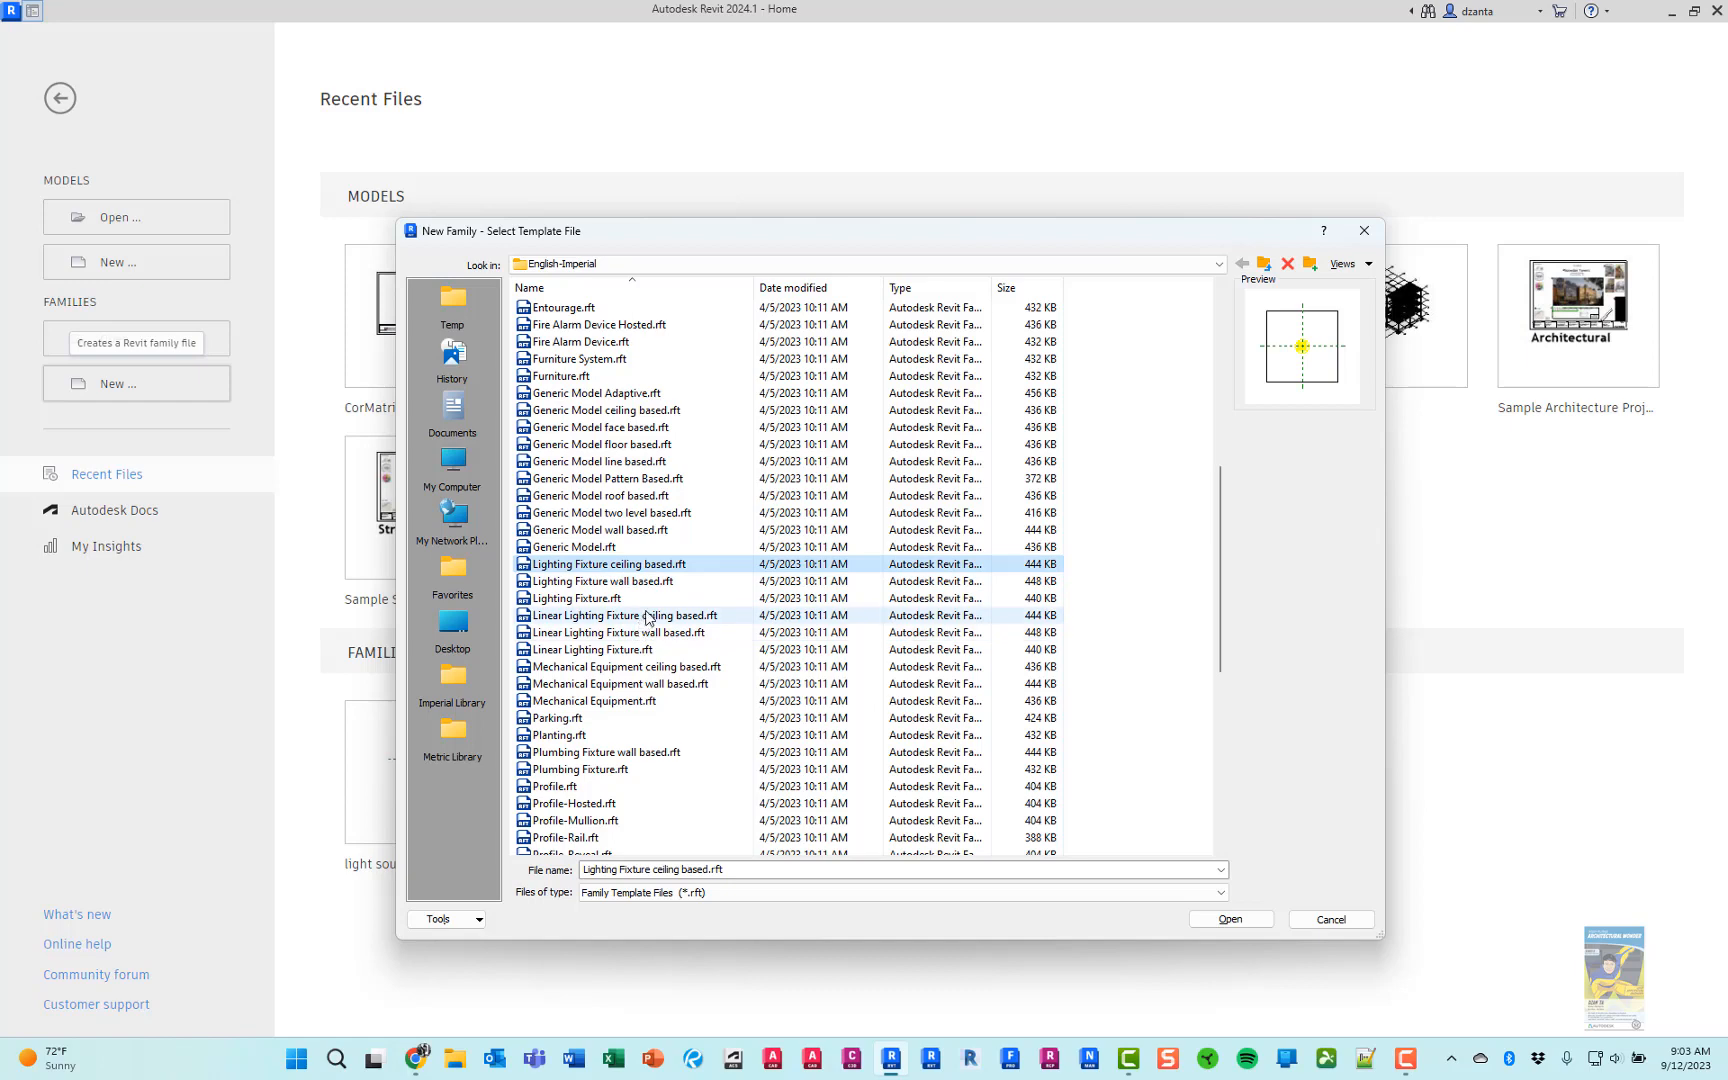
left_click(660, 584)
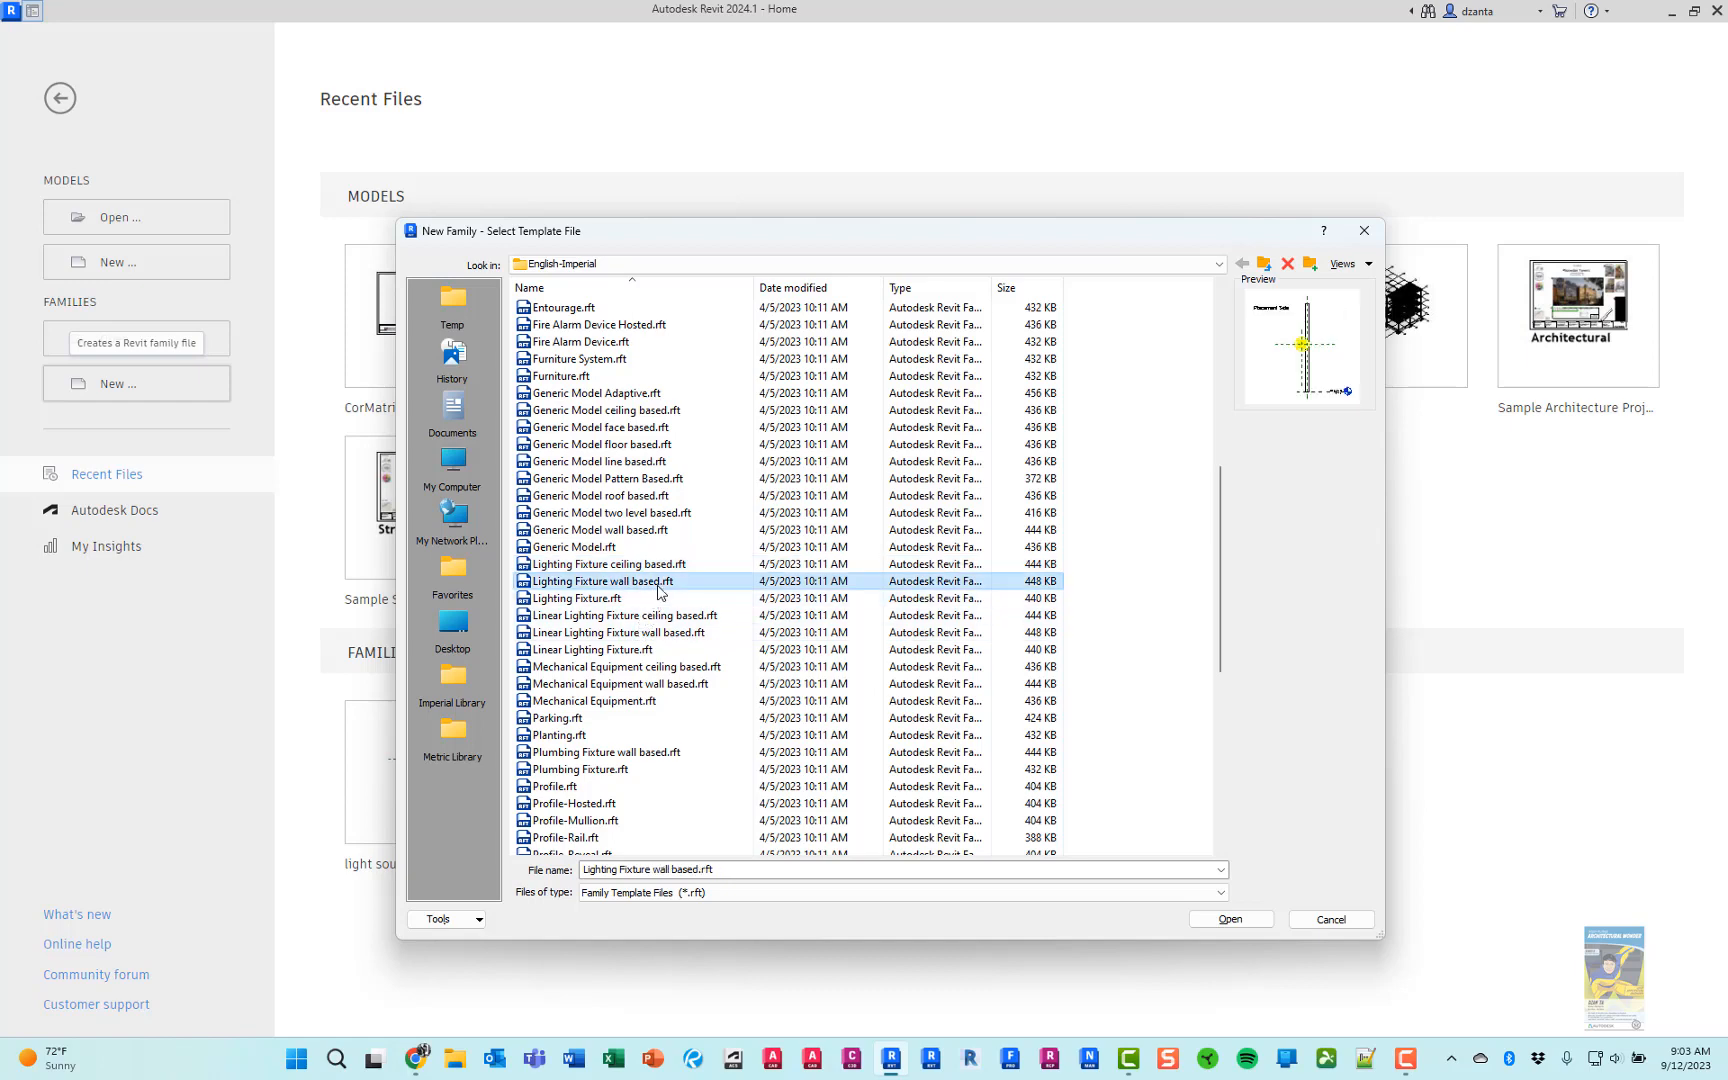
left_click(660, 600)
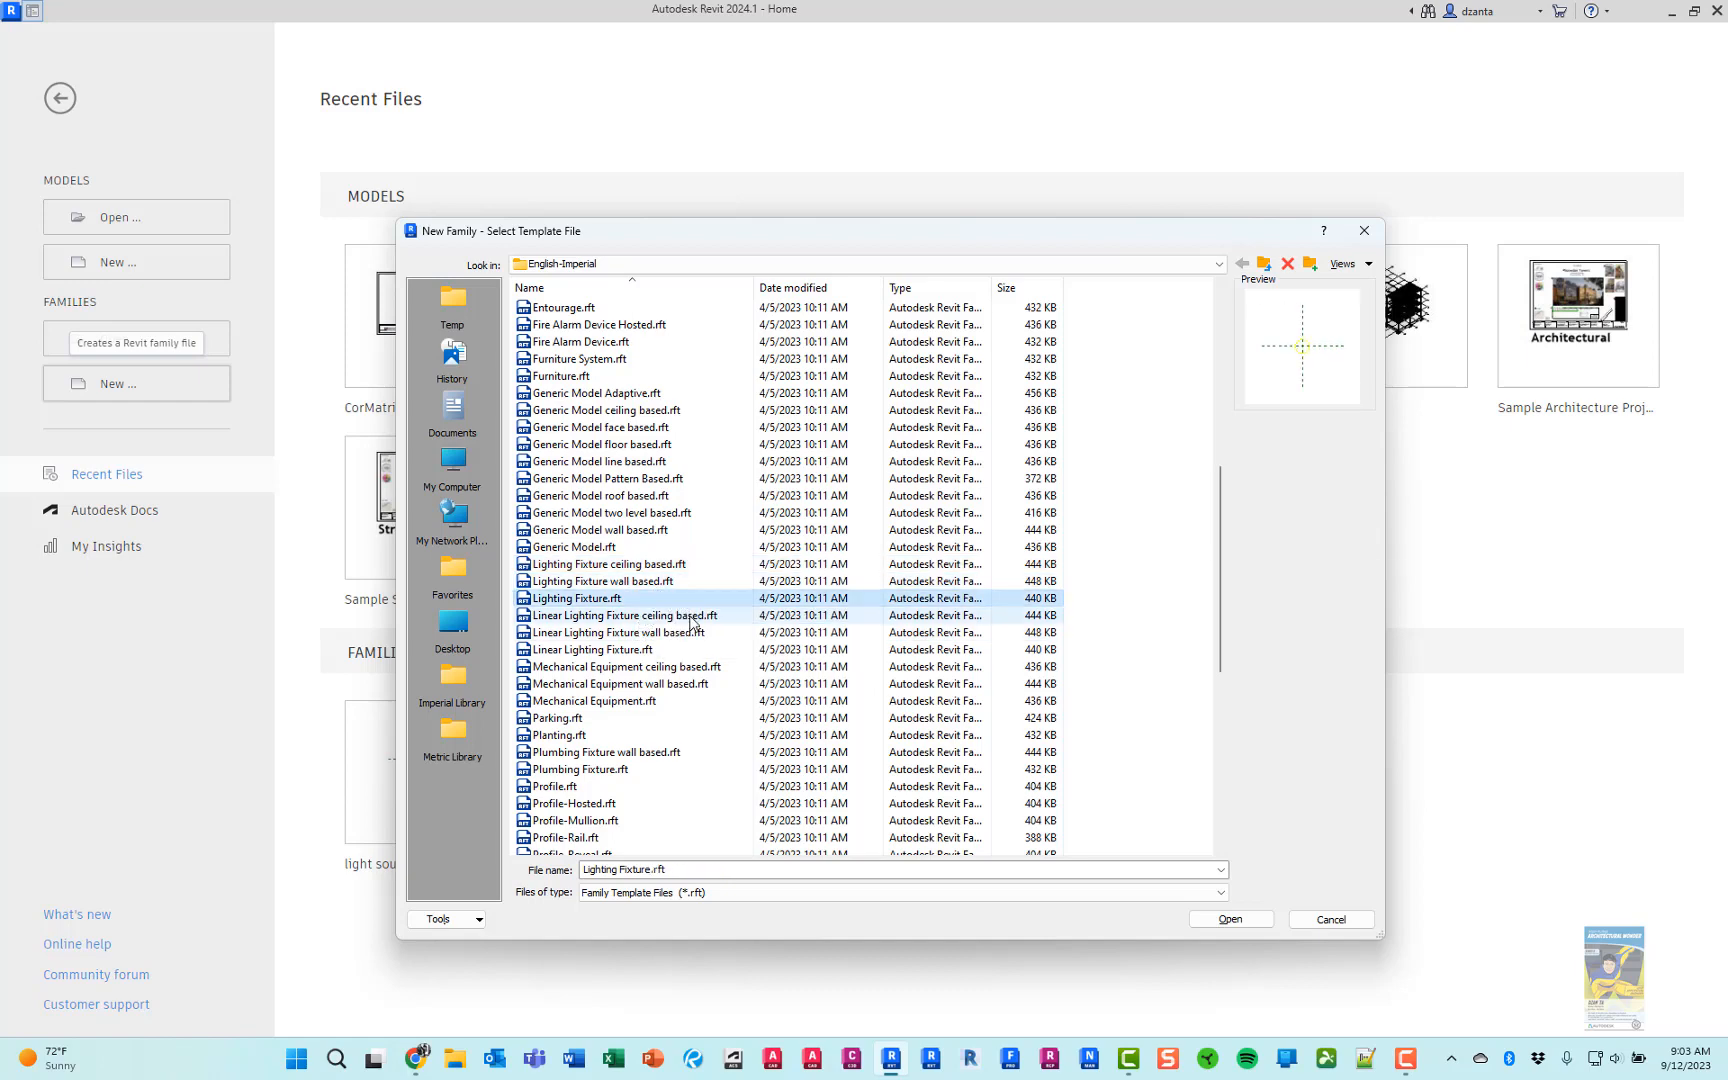
left_click(692, 620)
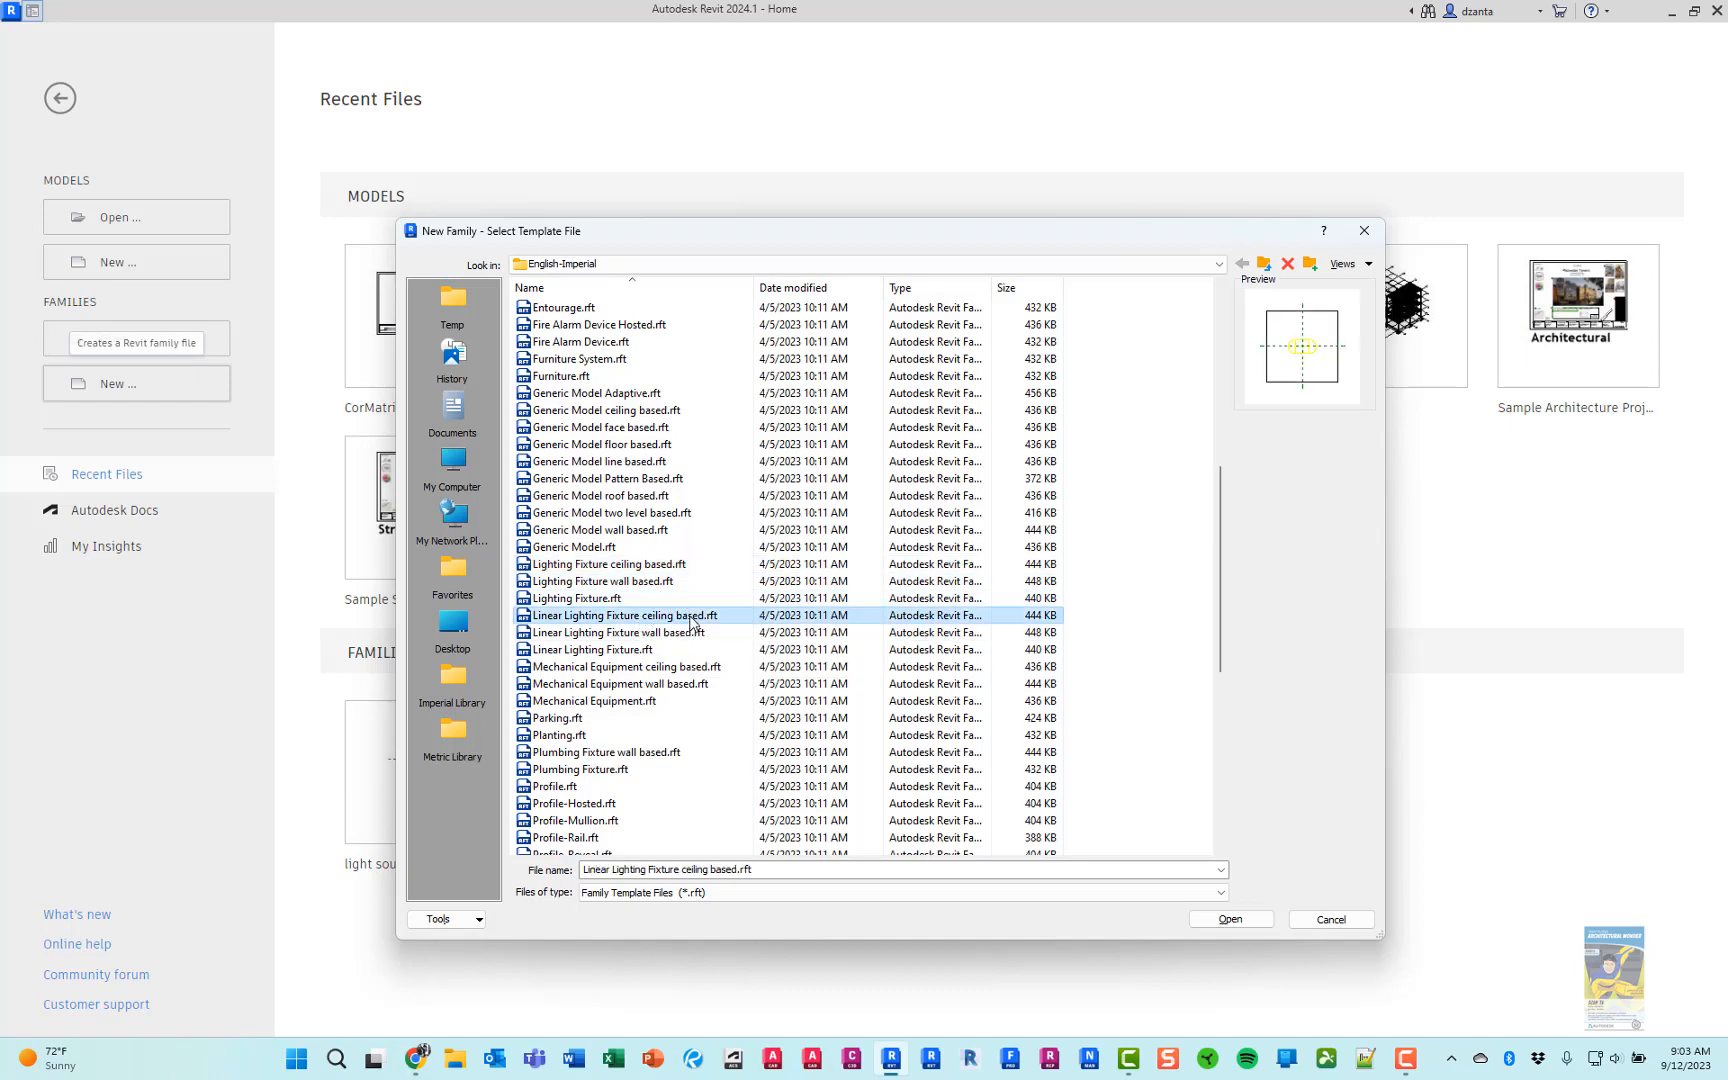
left_click(680, 634)
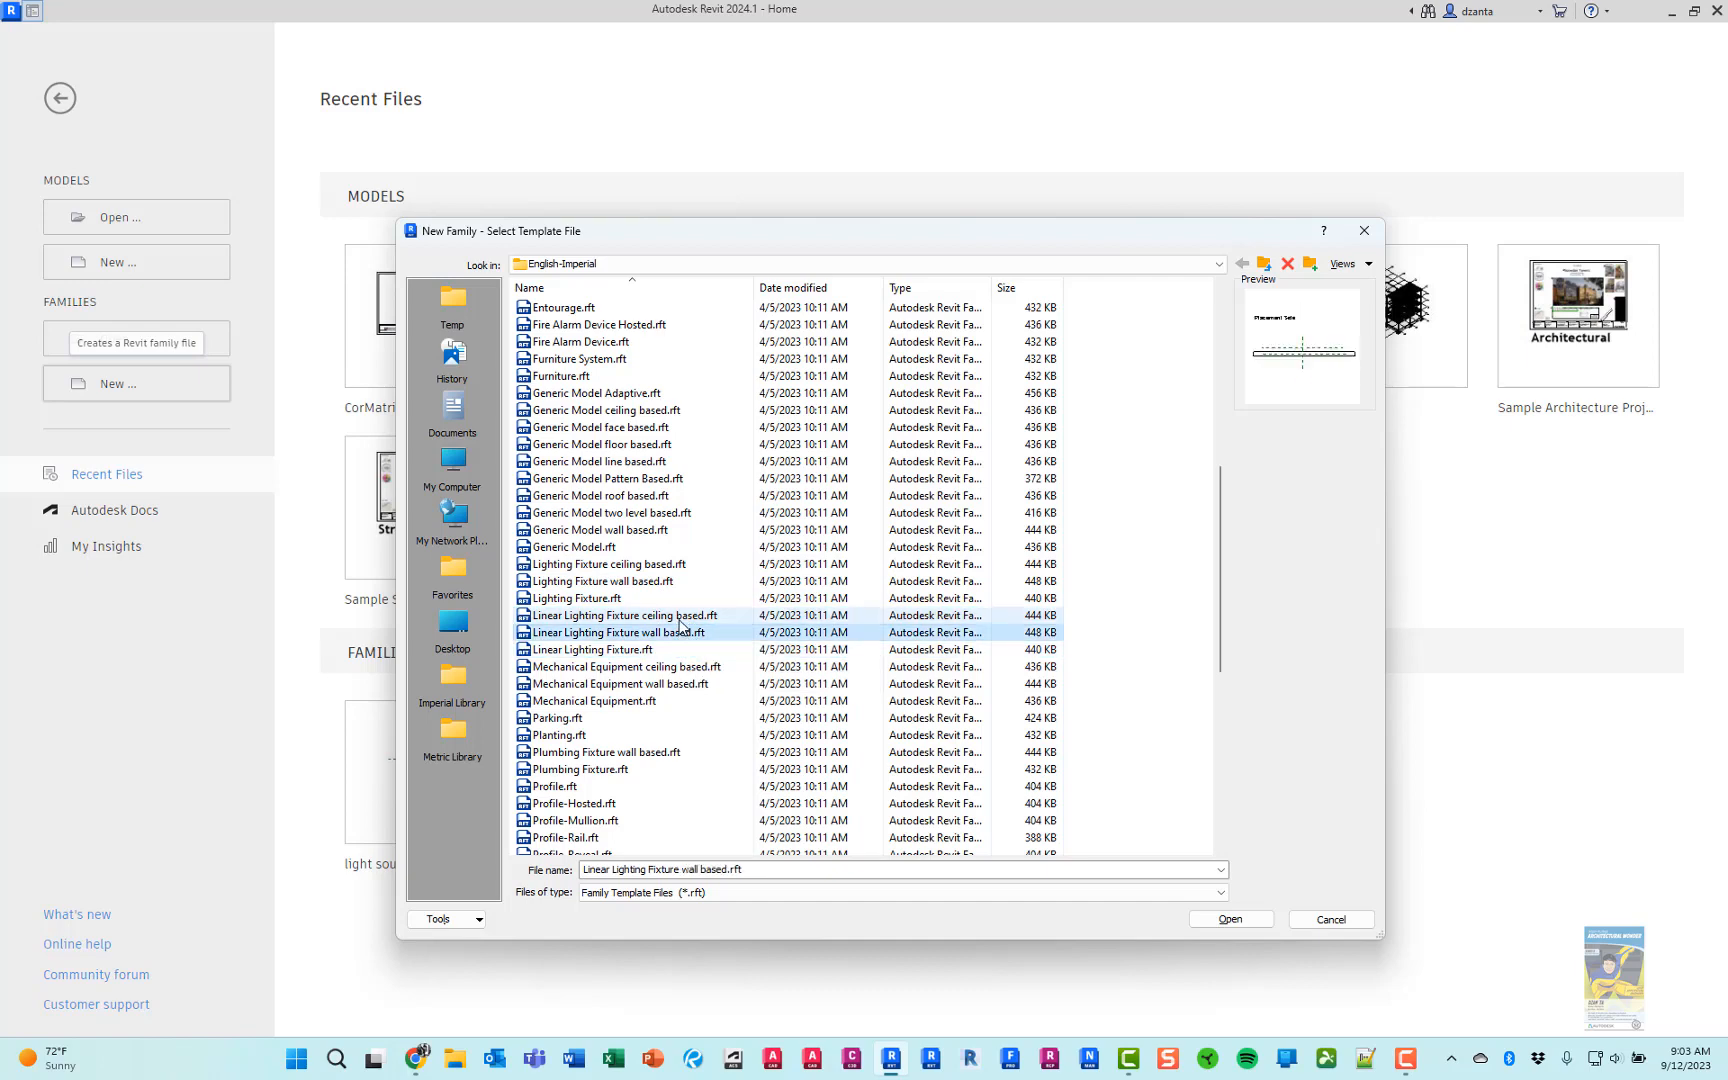
left_click(680, 620)
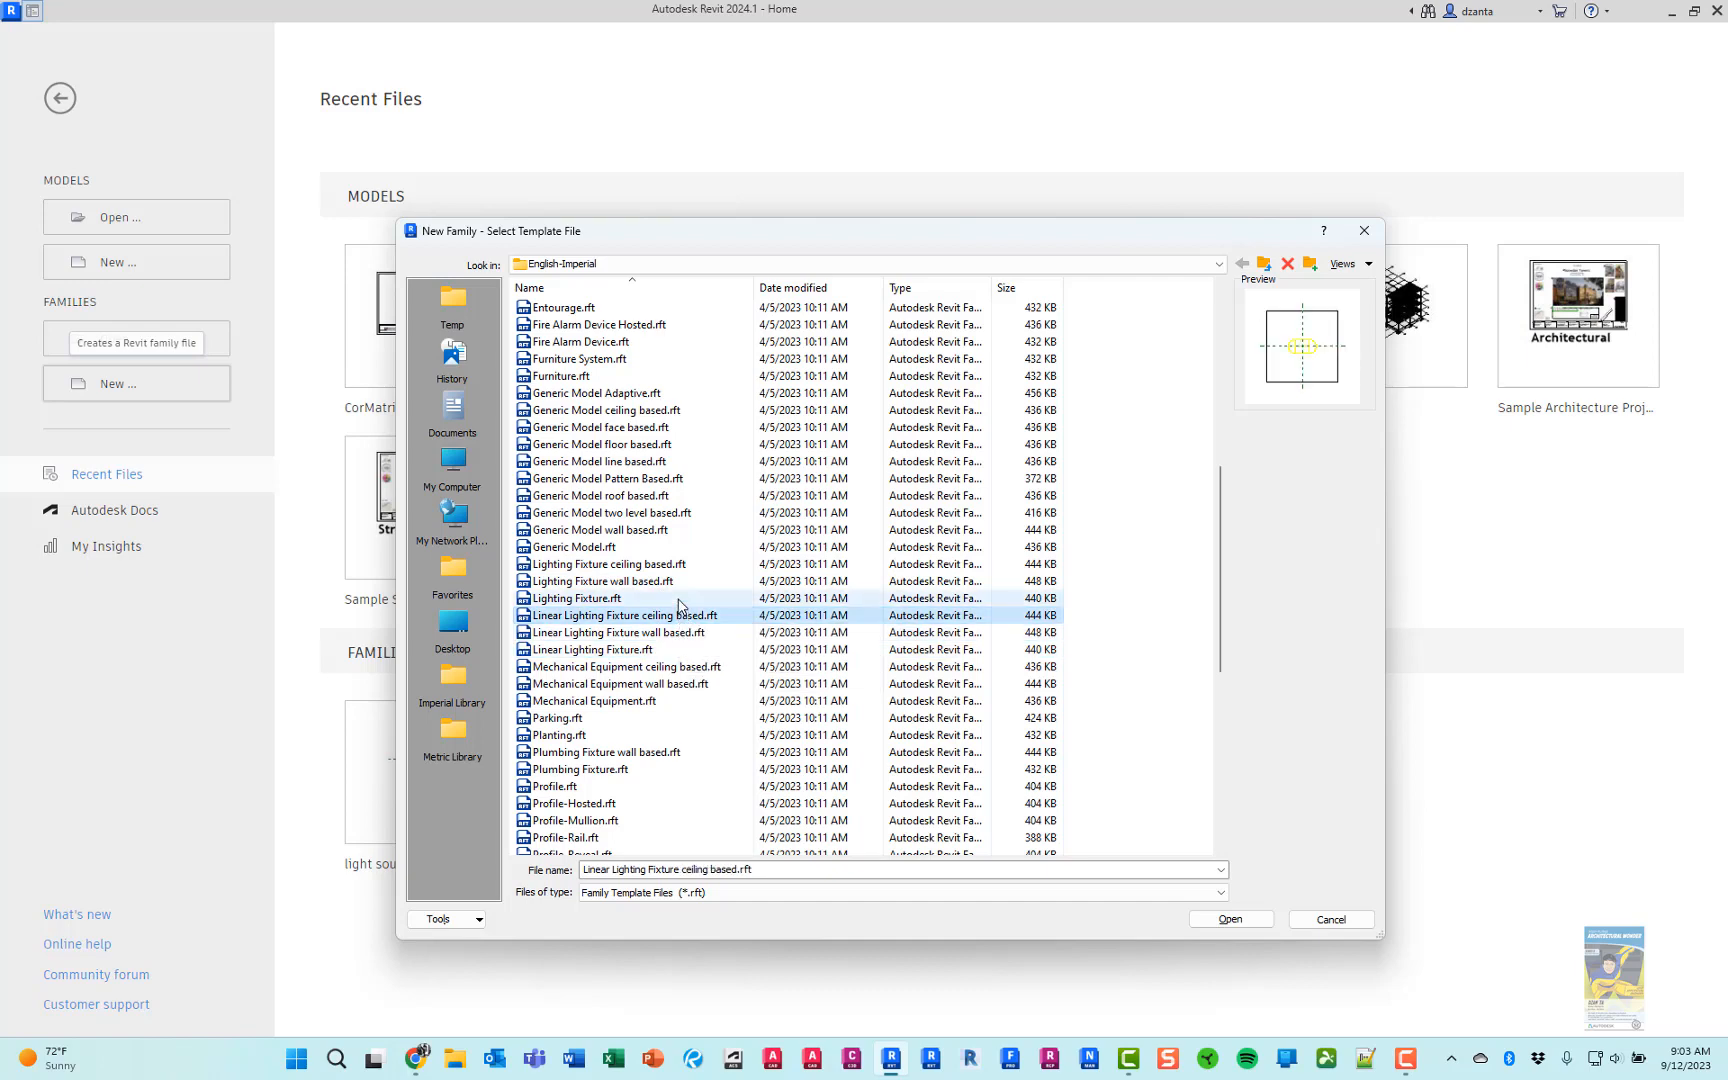
left_click(640, 600)
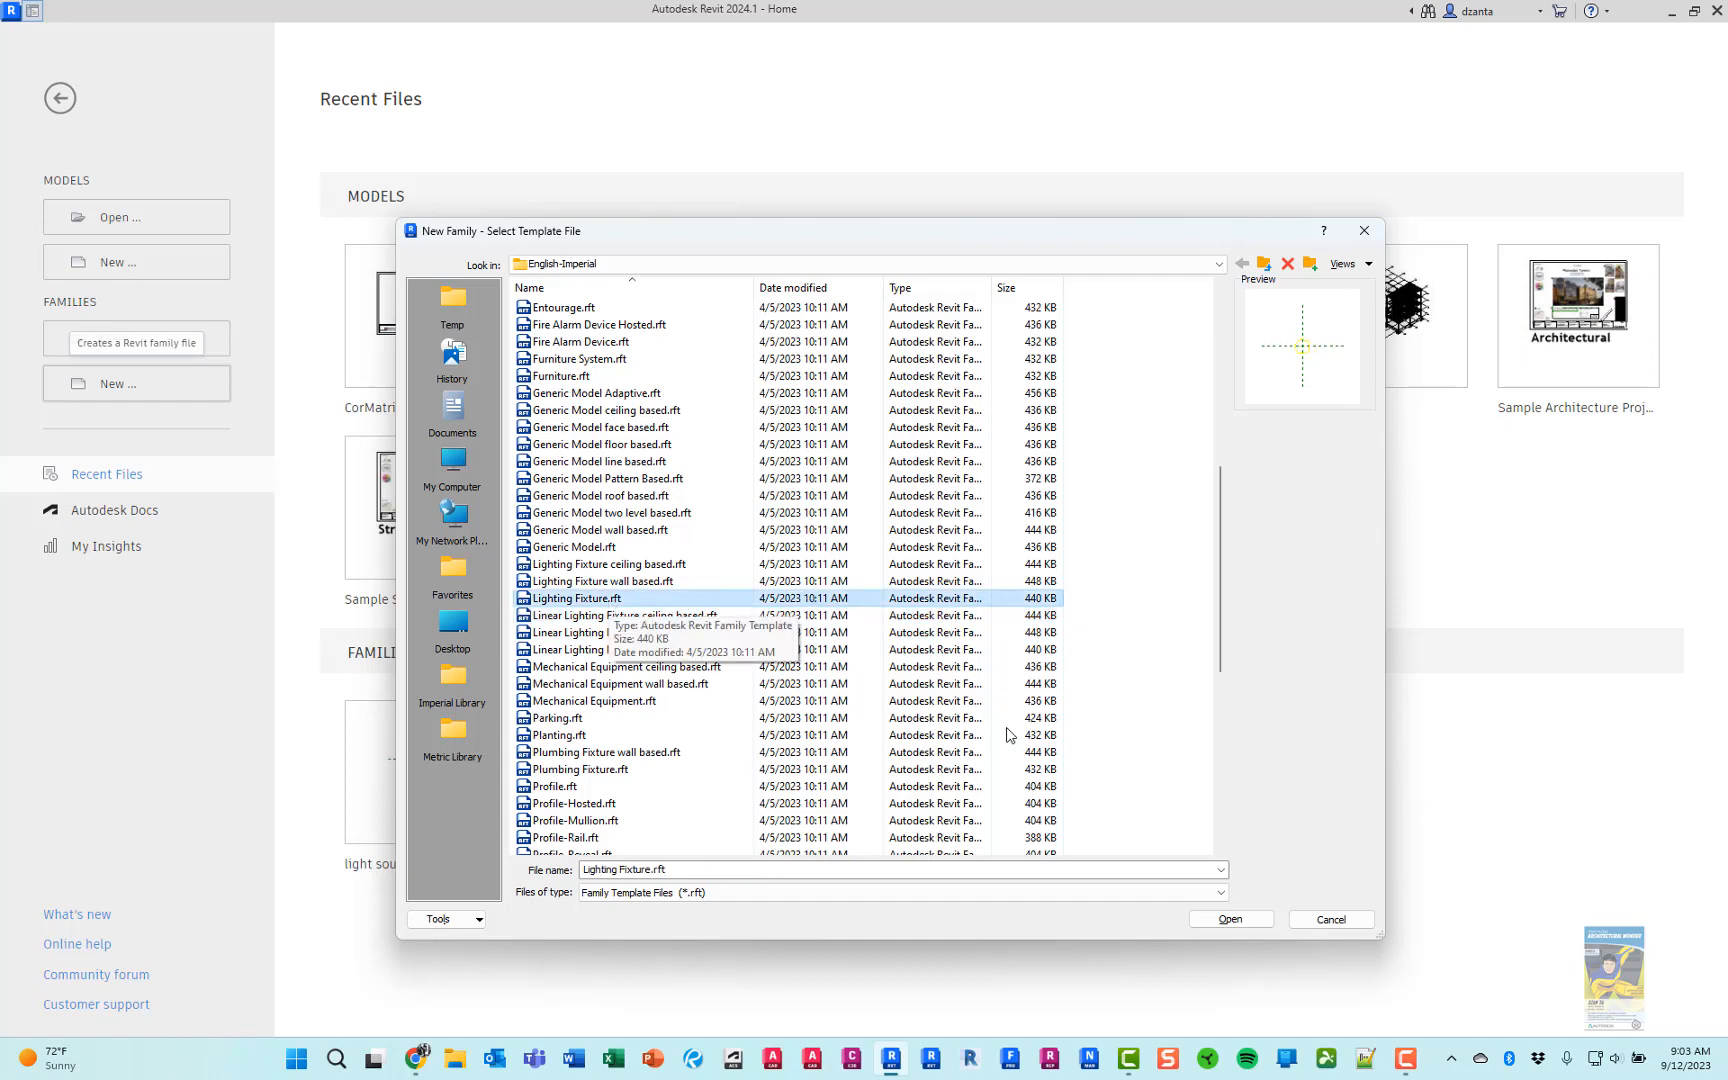
left_click(1224, 922)
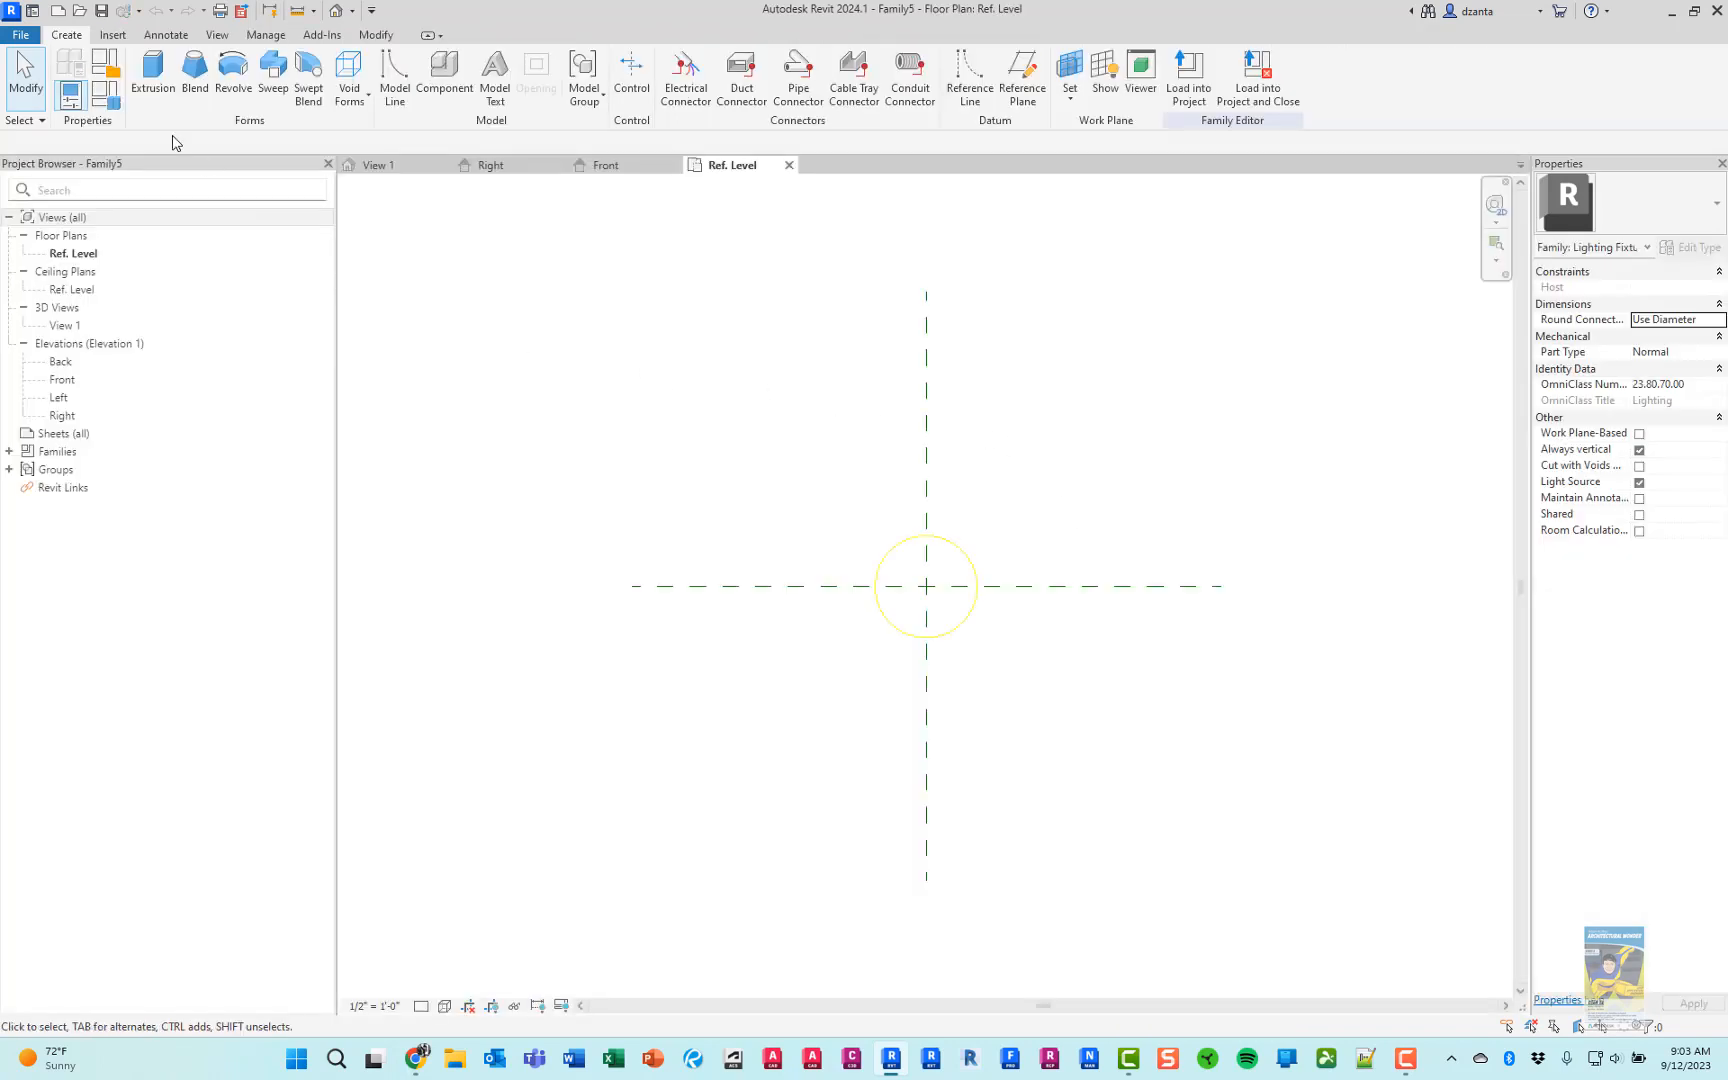
Save the family as "street lamp post family" in the Revit Street Lamp Post Family folder
left_click(22, 35)
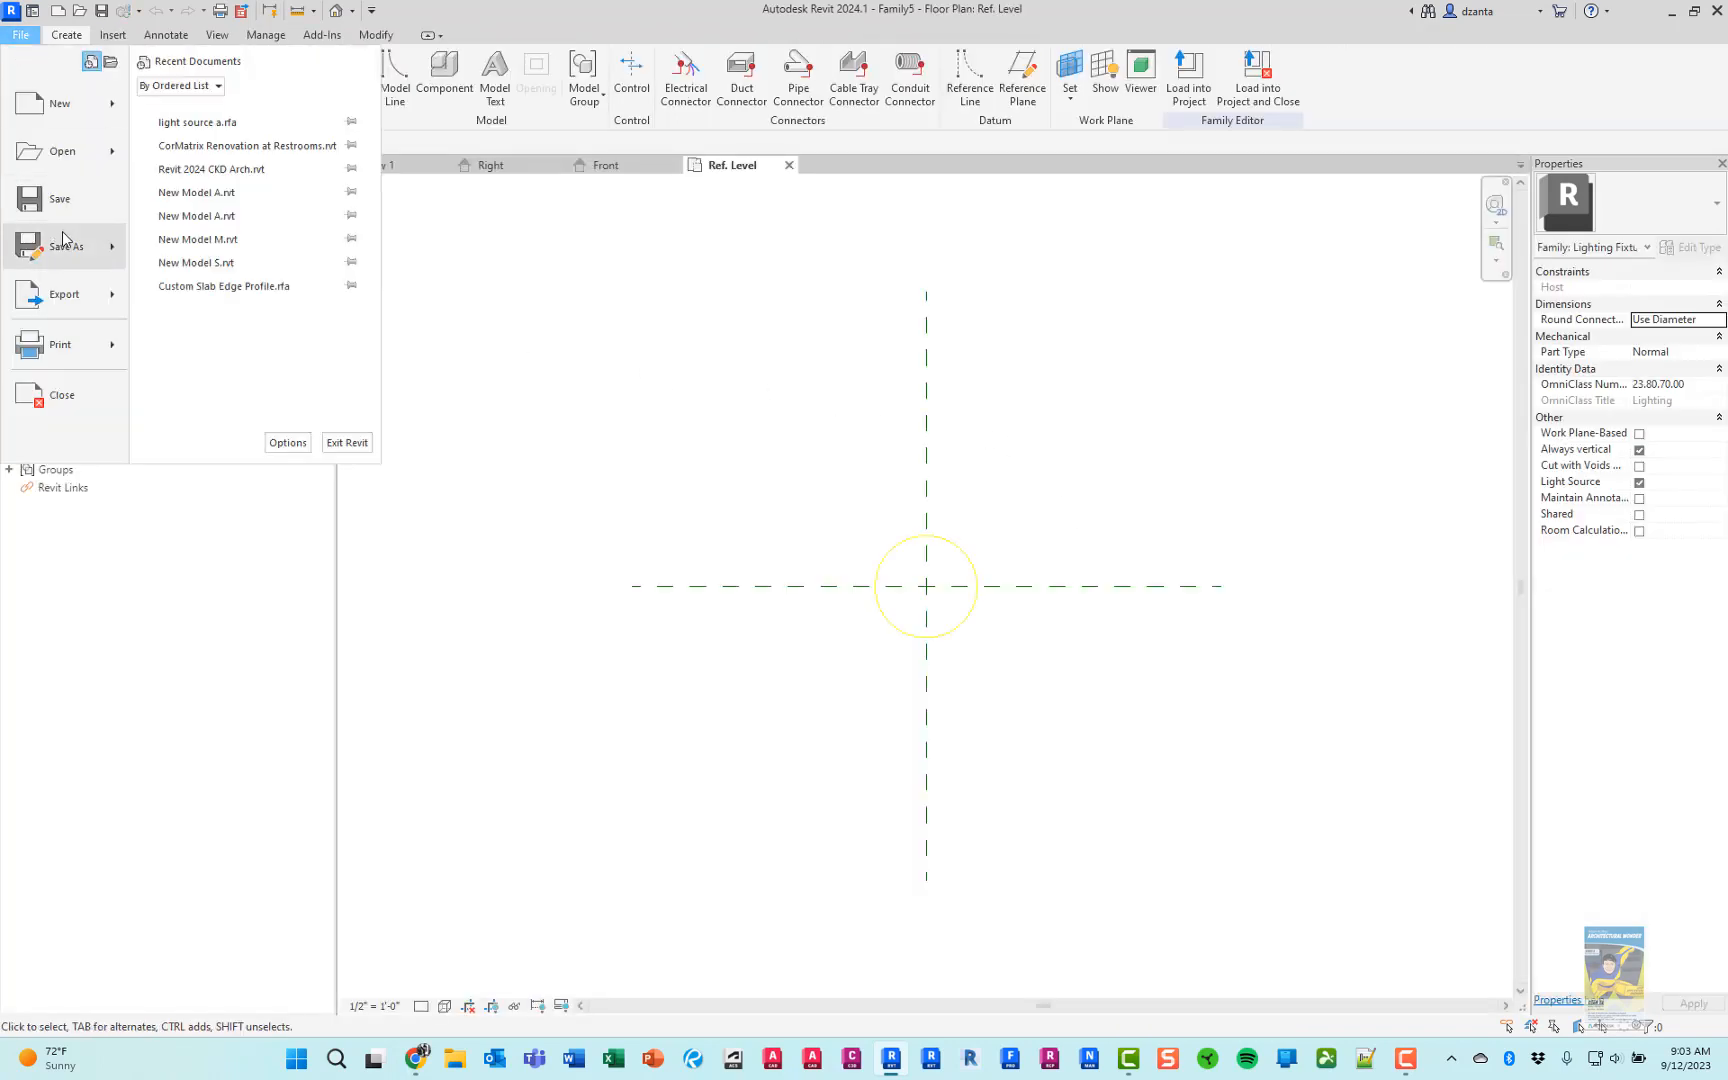
mouse_move(65, 242)
left_click(185, 246)
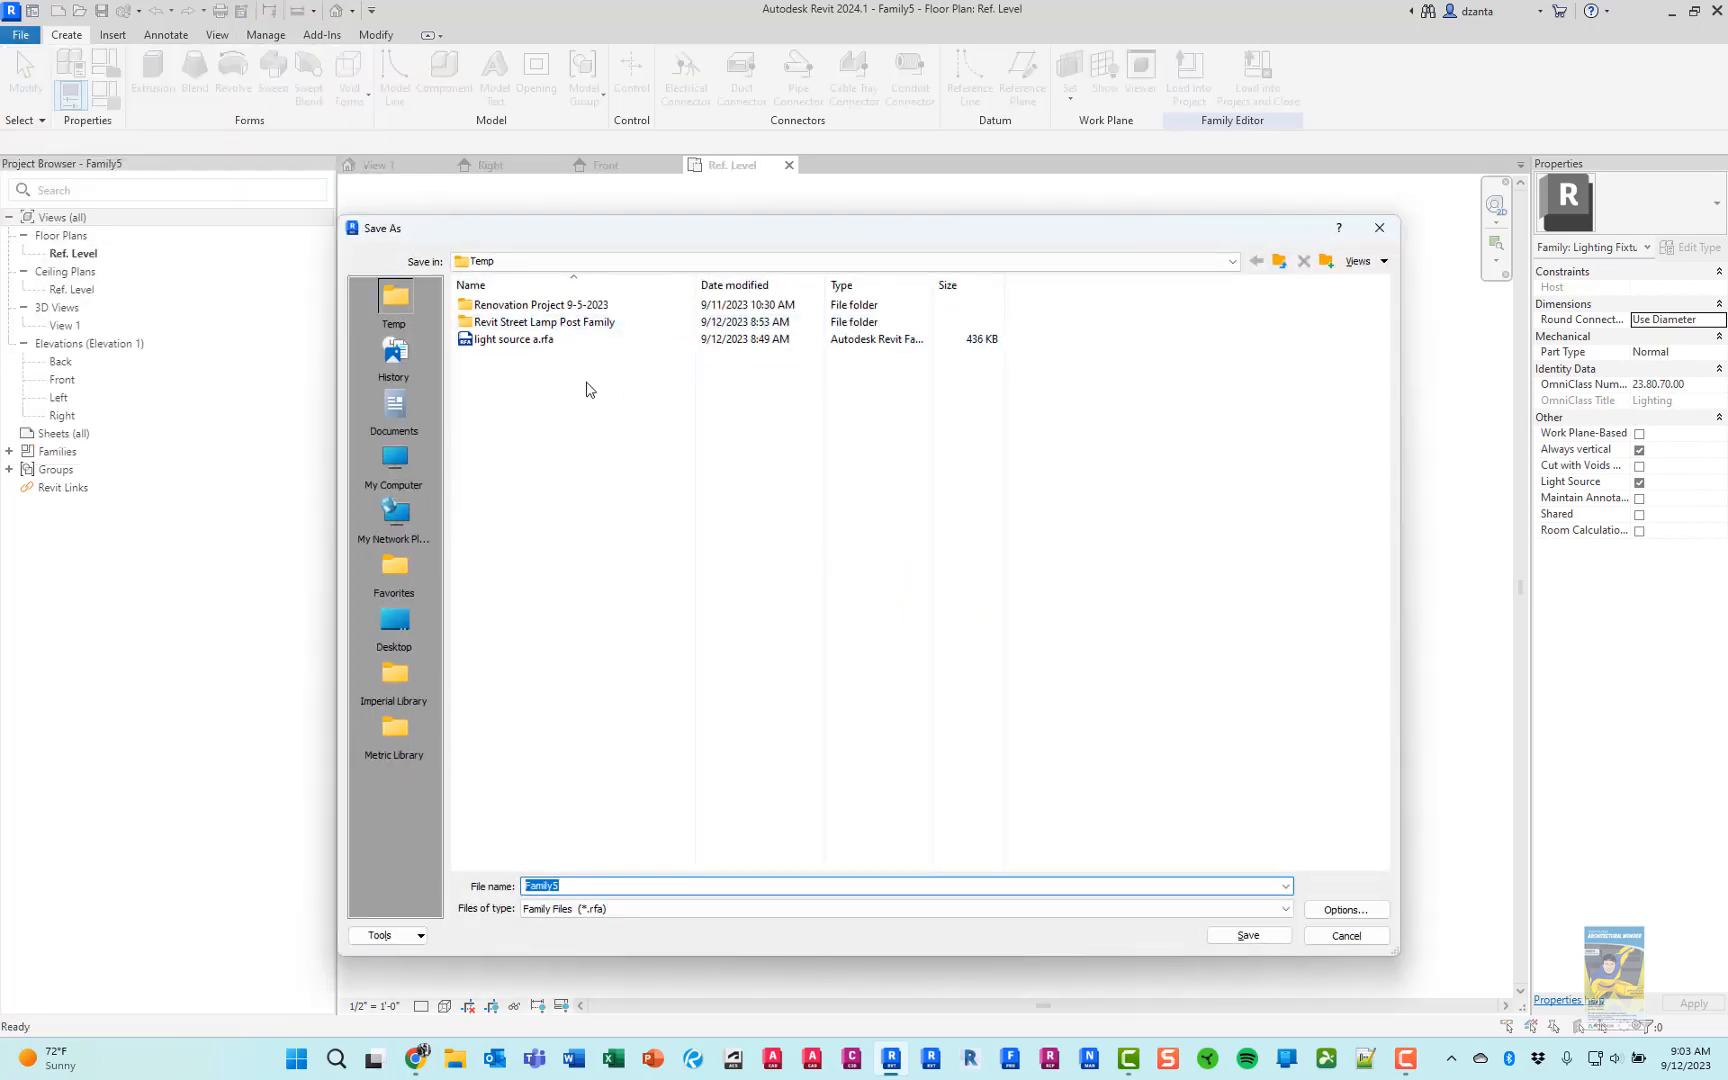
double_click(580, 330)
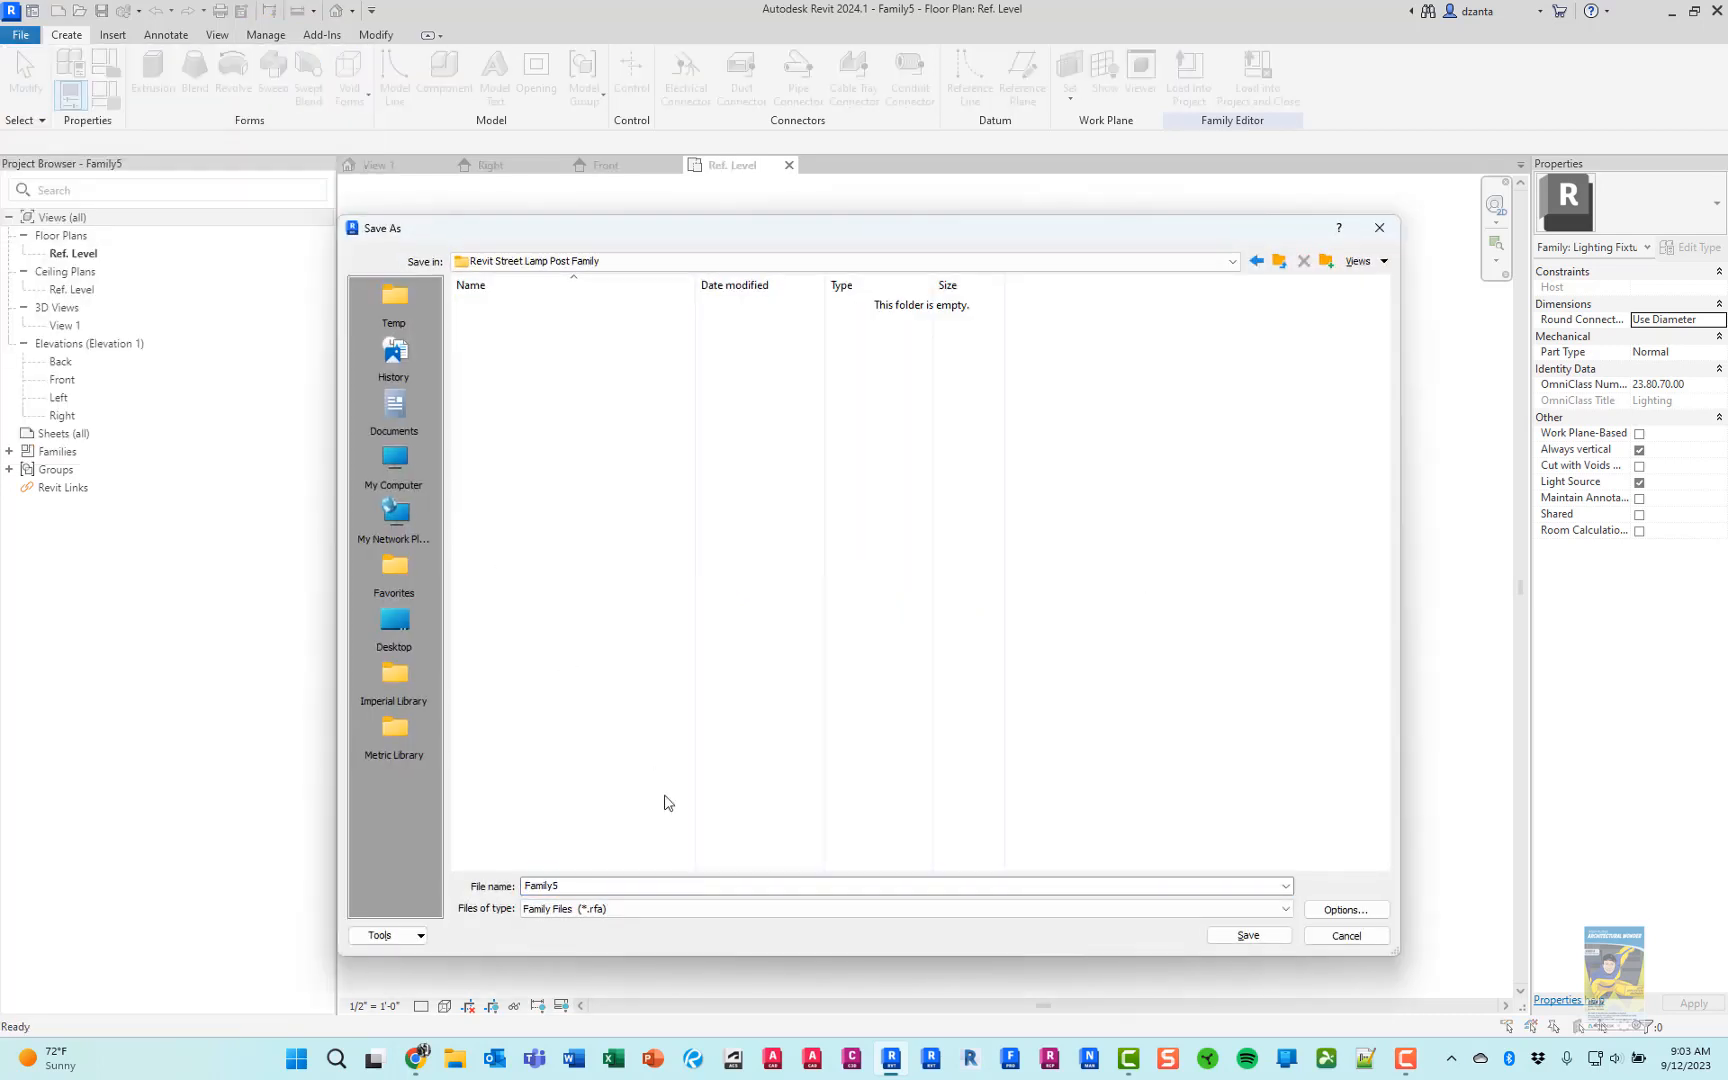
left_click(642, 884)
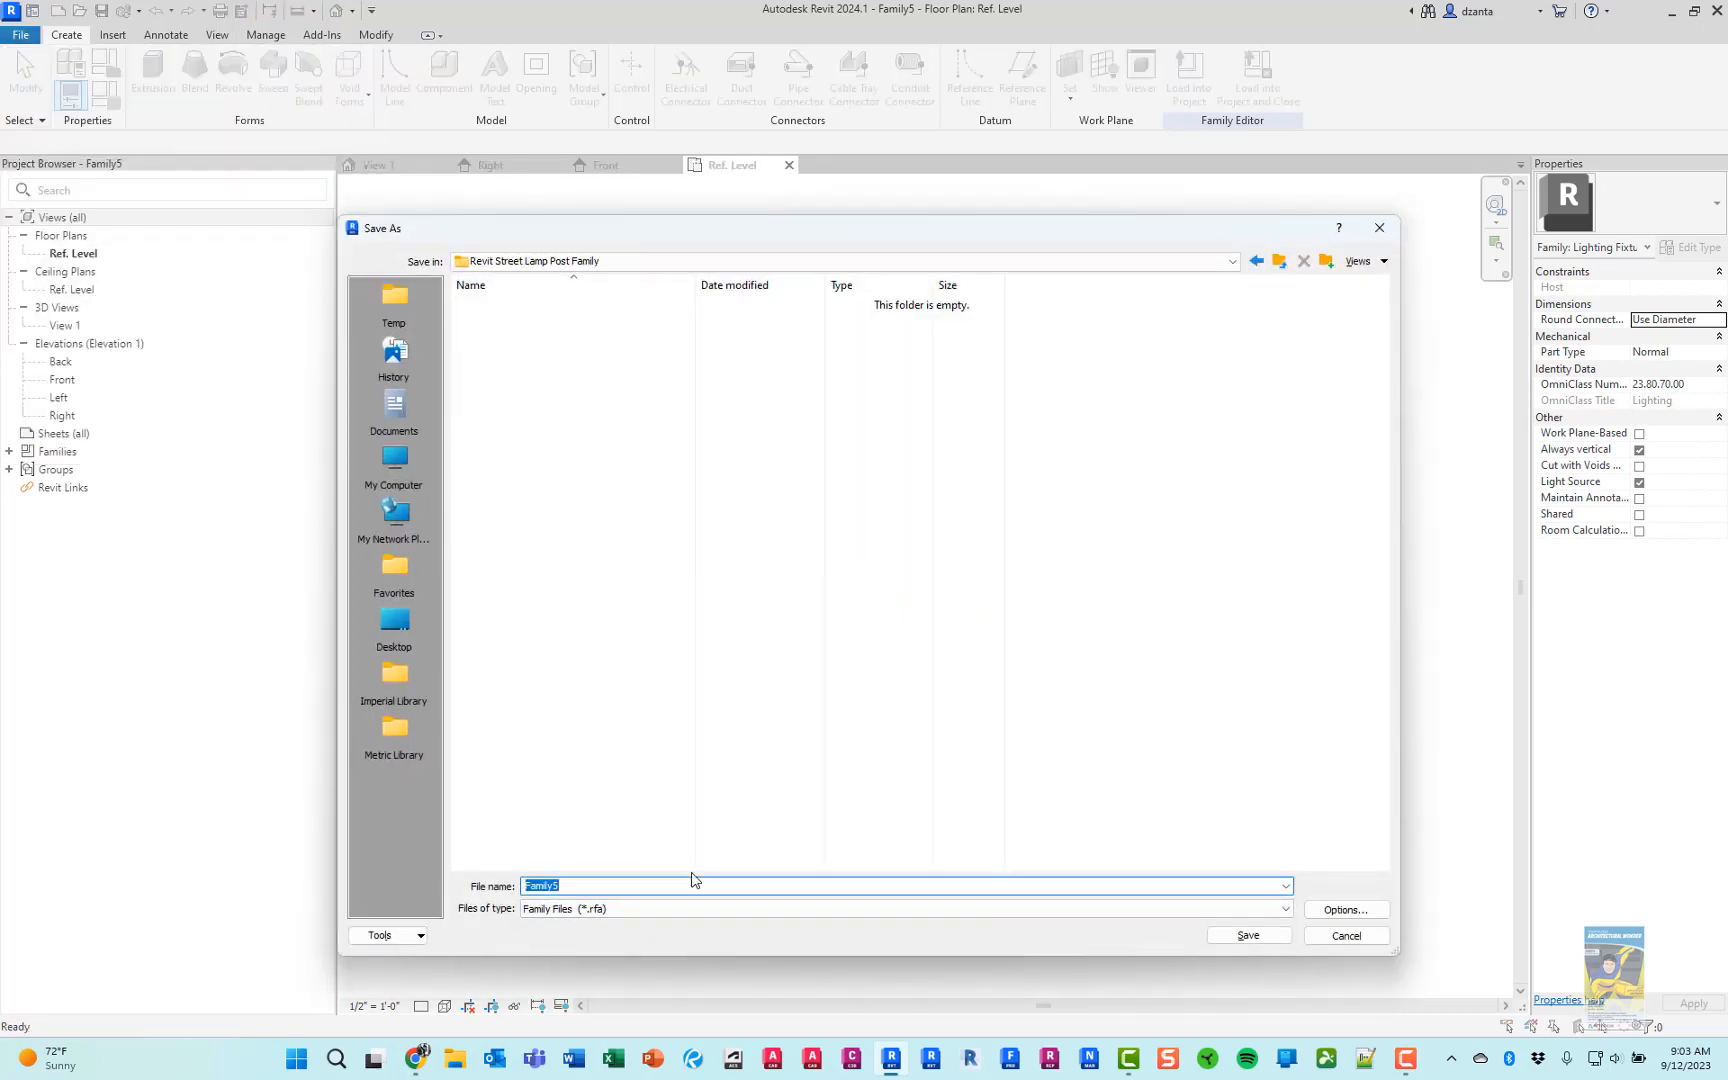
type("street lamp post f")
left_click(1214, 935)
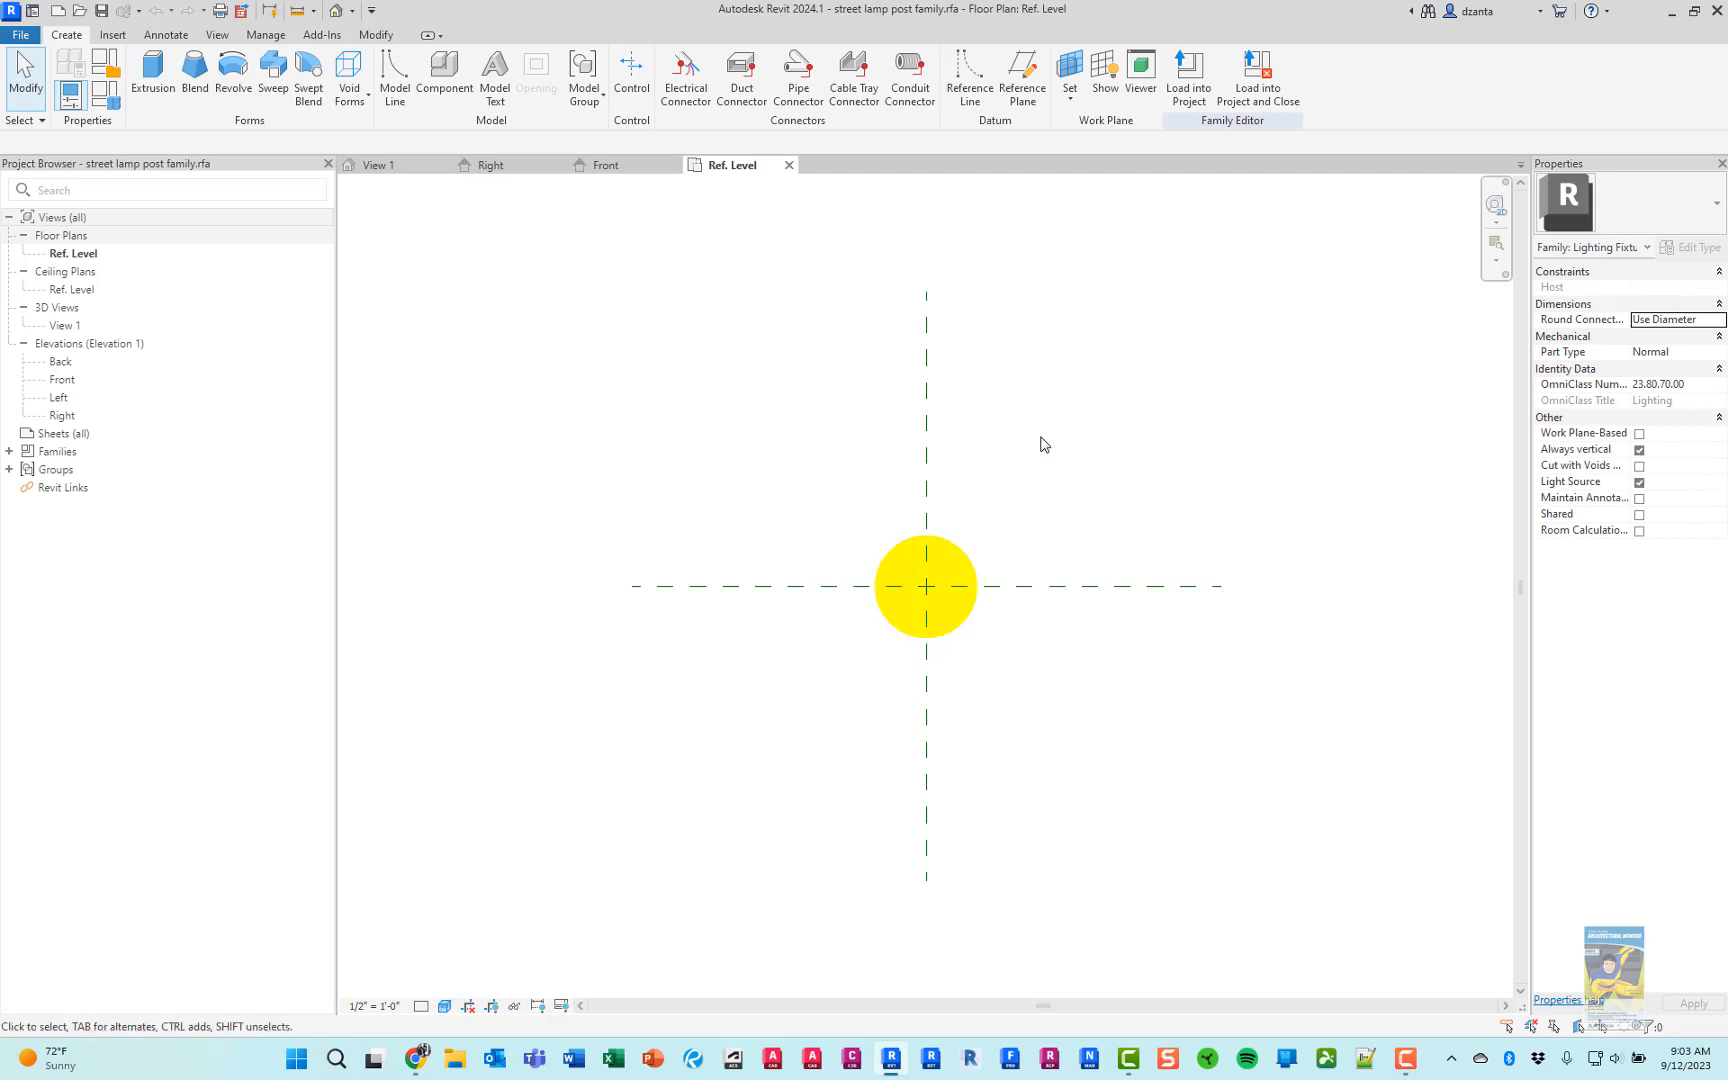
View the light source in the default 3D view, and open the Front elevation
left_click(337, 11)
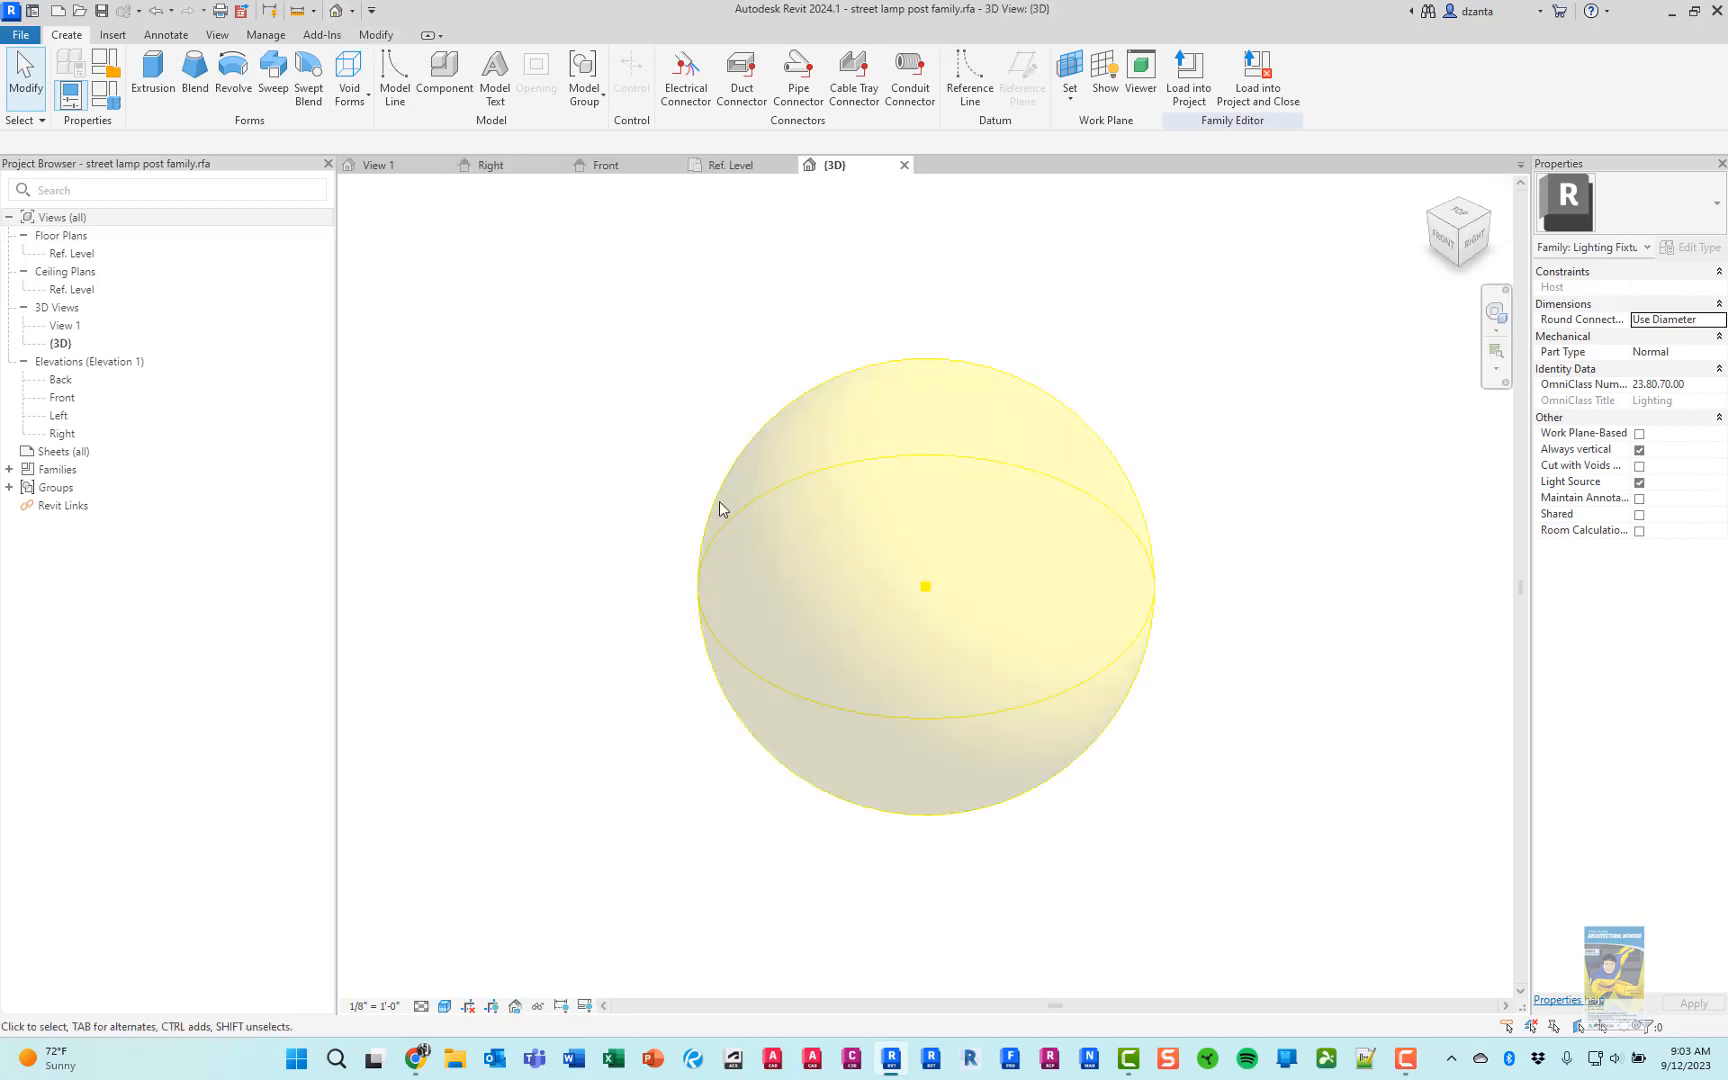
scroll(756, 513, "down", 6)
scroll(1121, 669, "down", 1)
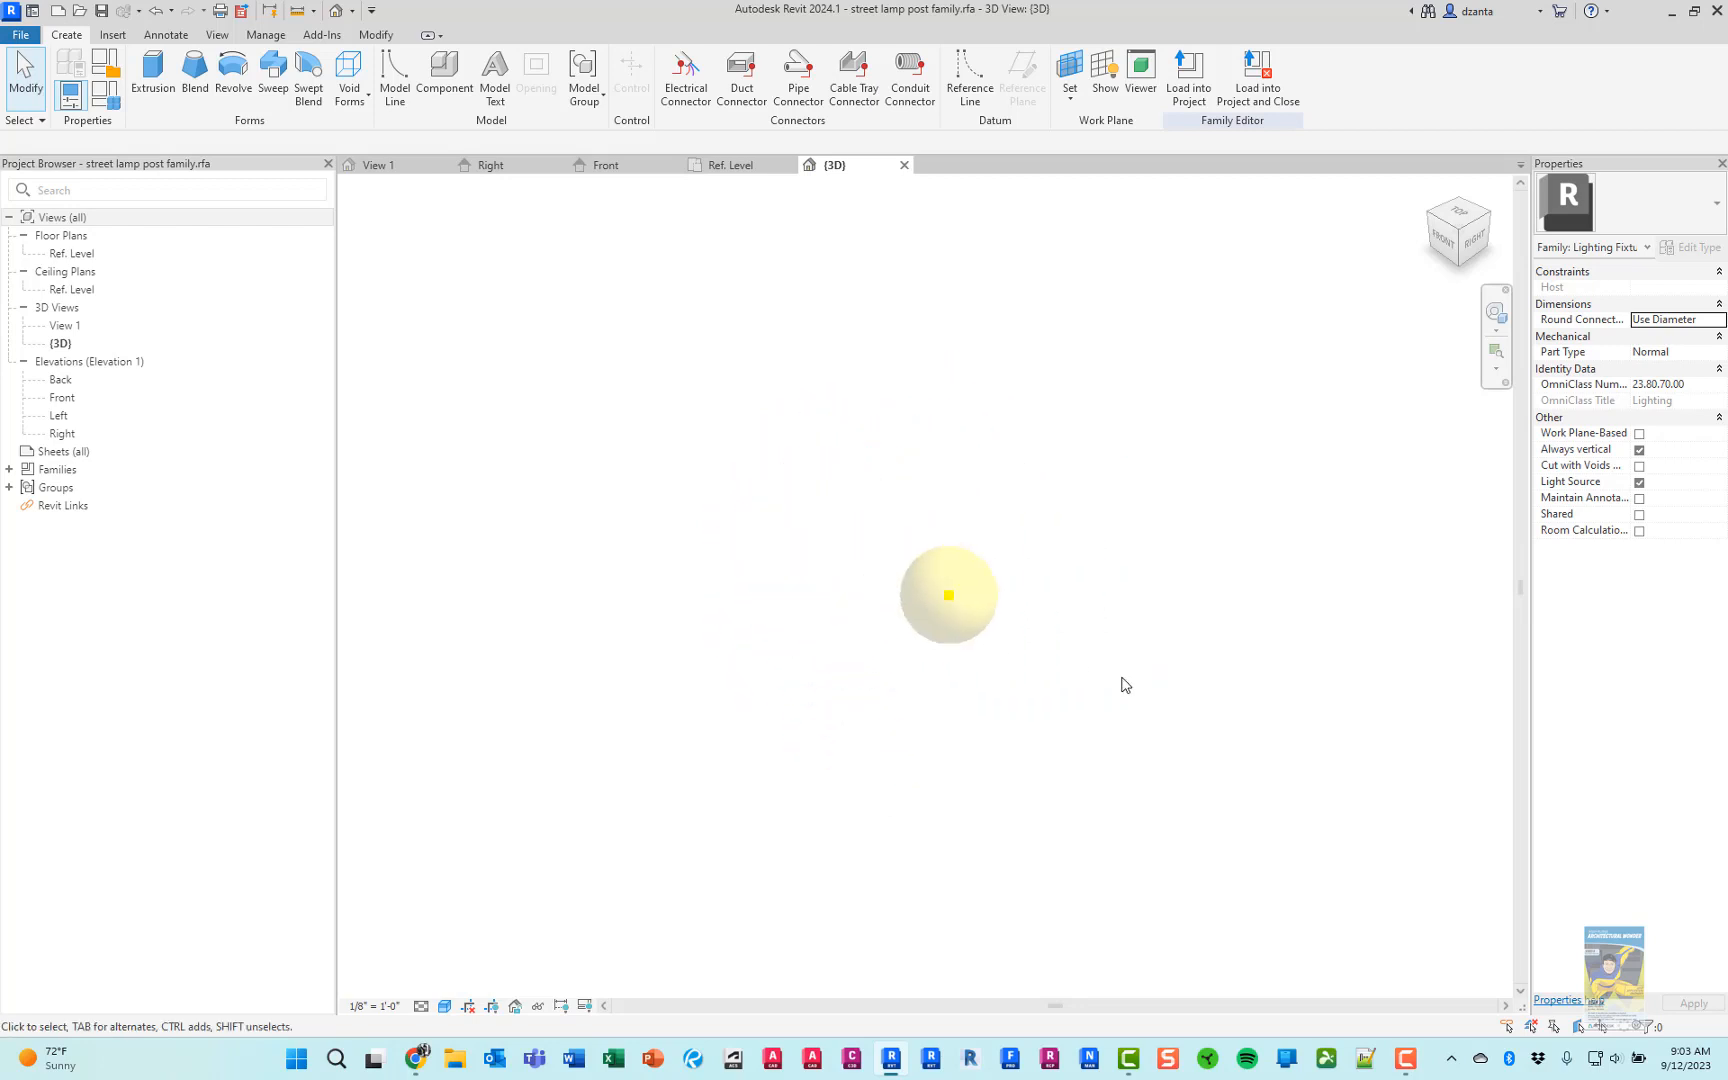
middle_click_drag(1125, 681, 1069, 537)
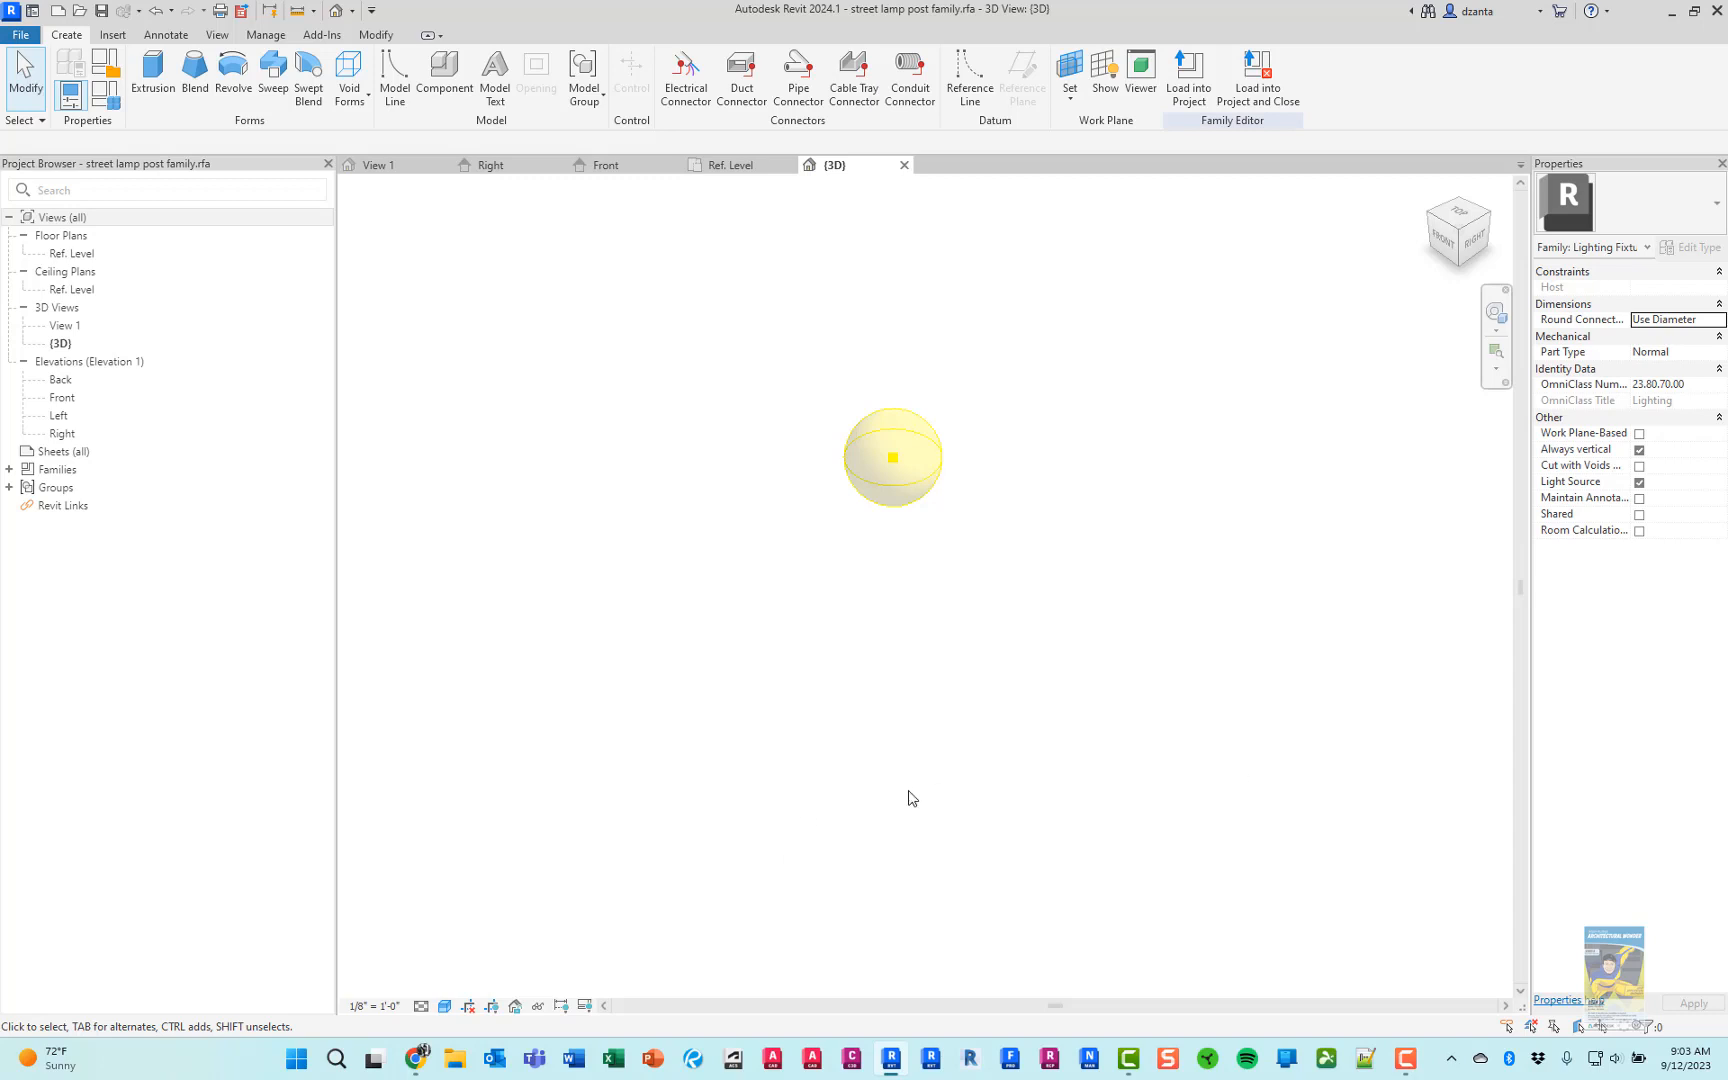
left_click(62, 398)
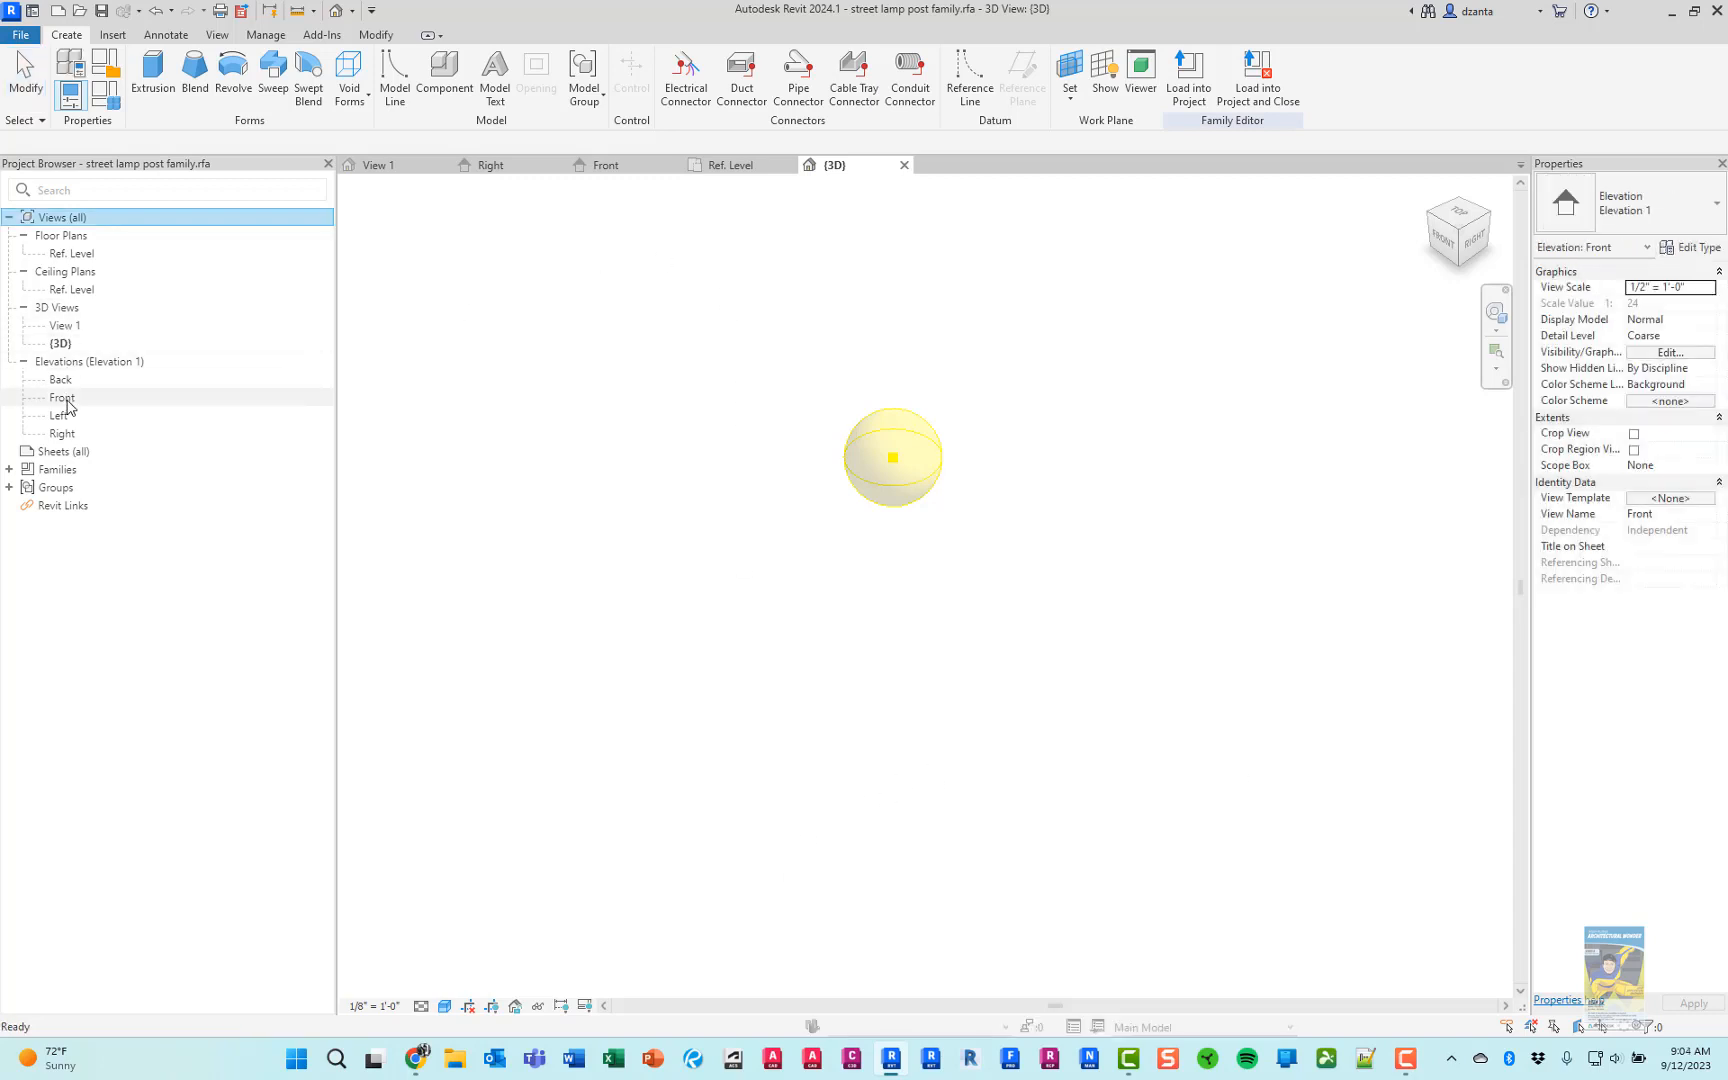
double_click(62, 398)
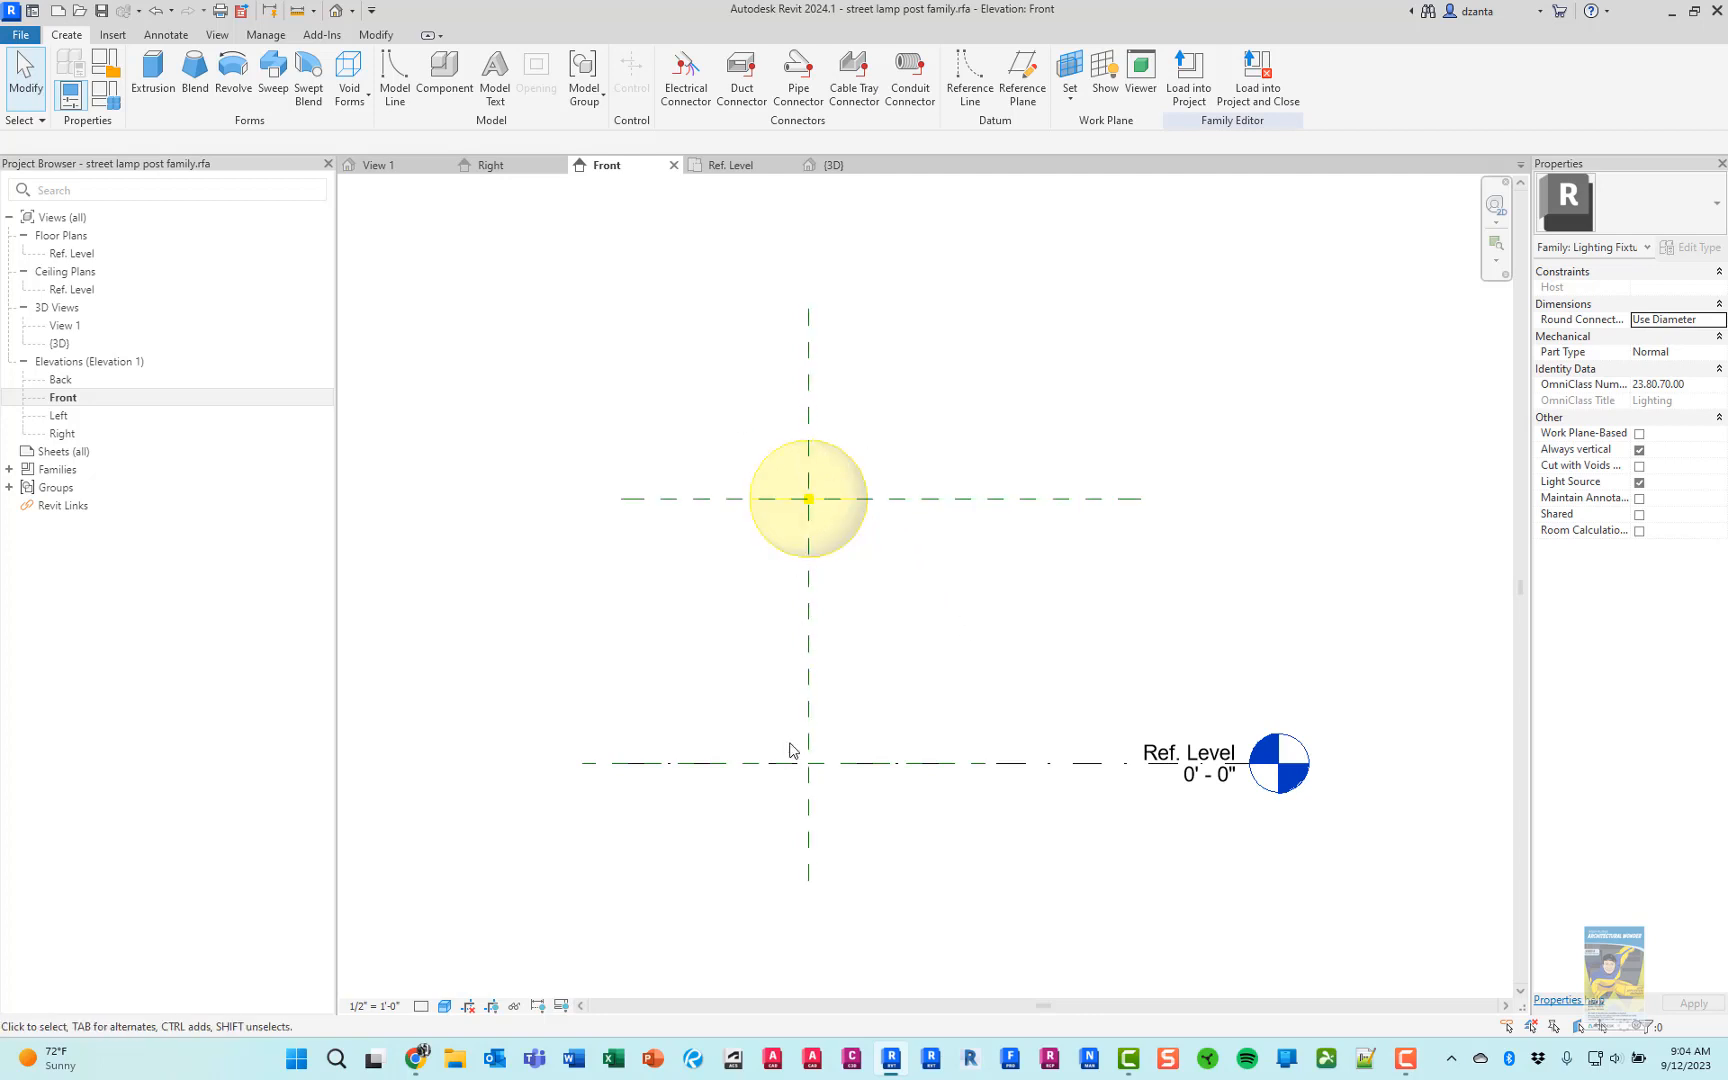
Inspect the name, Is Reference and Defines Origin properties of the vertical and horizontal light source reference planes
left_click(805, 660)
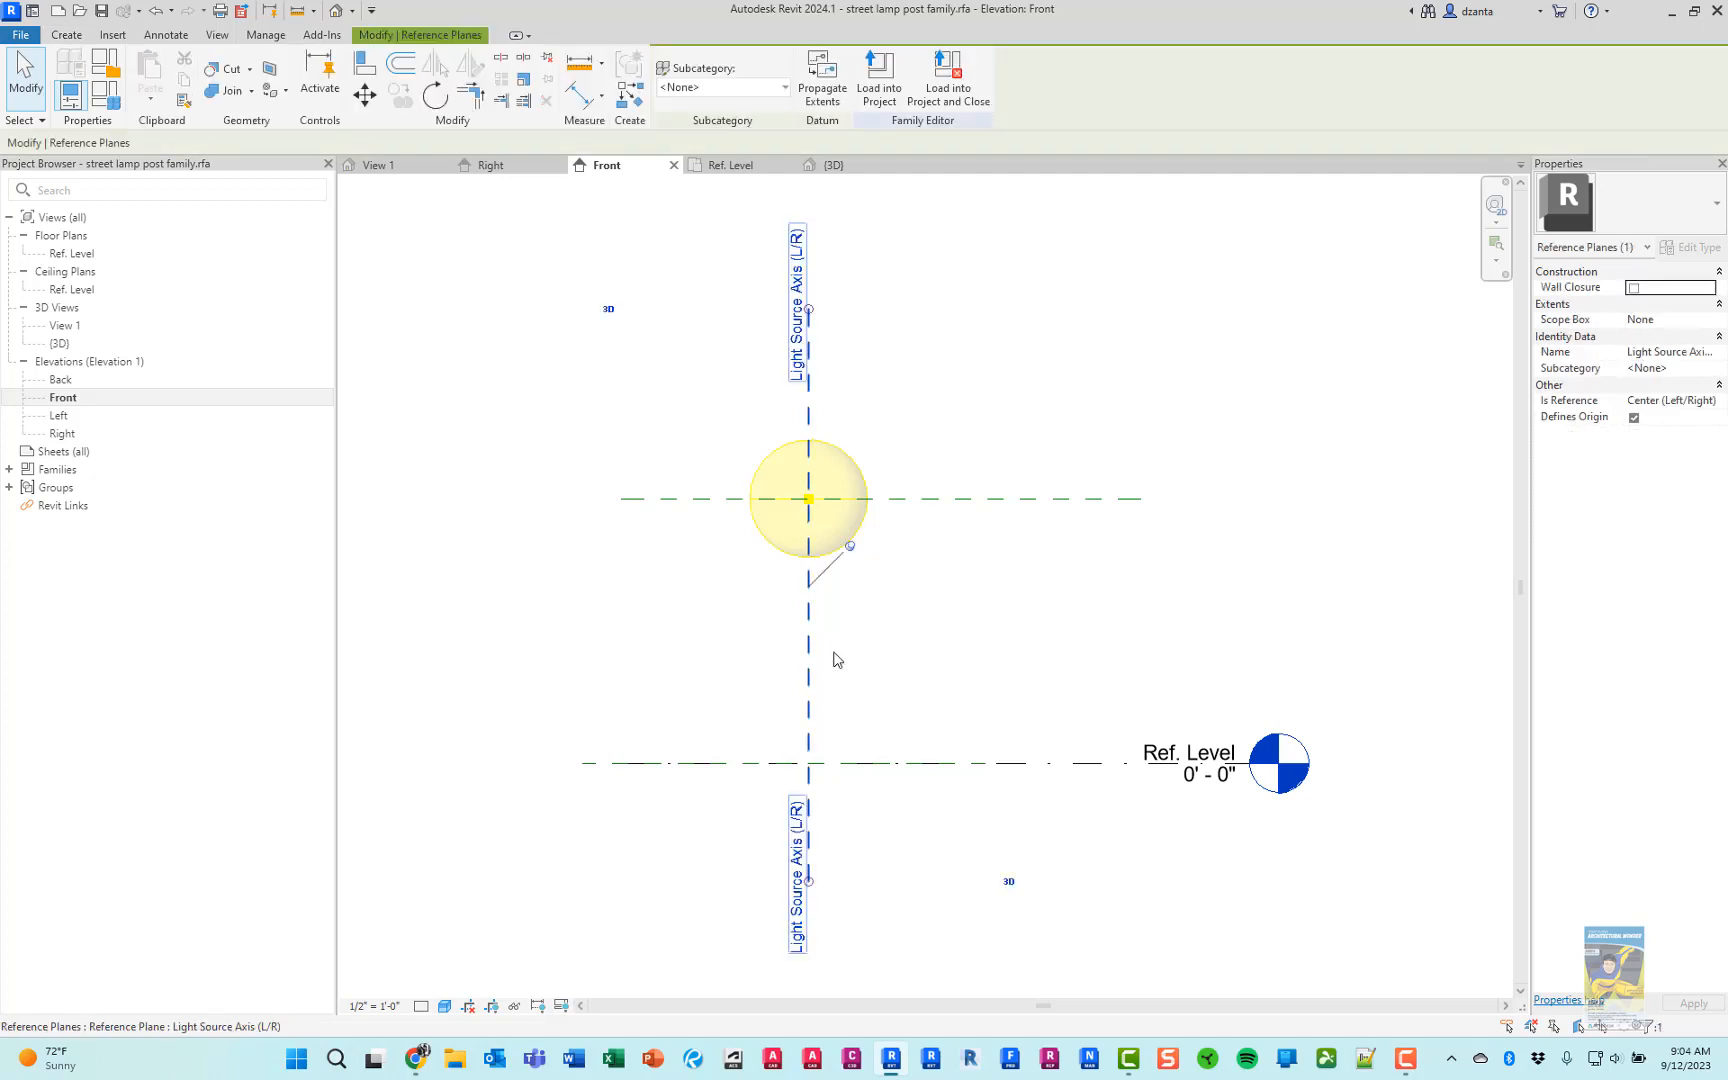
left_click(976, 598)
left_click(976, 503)
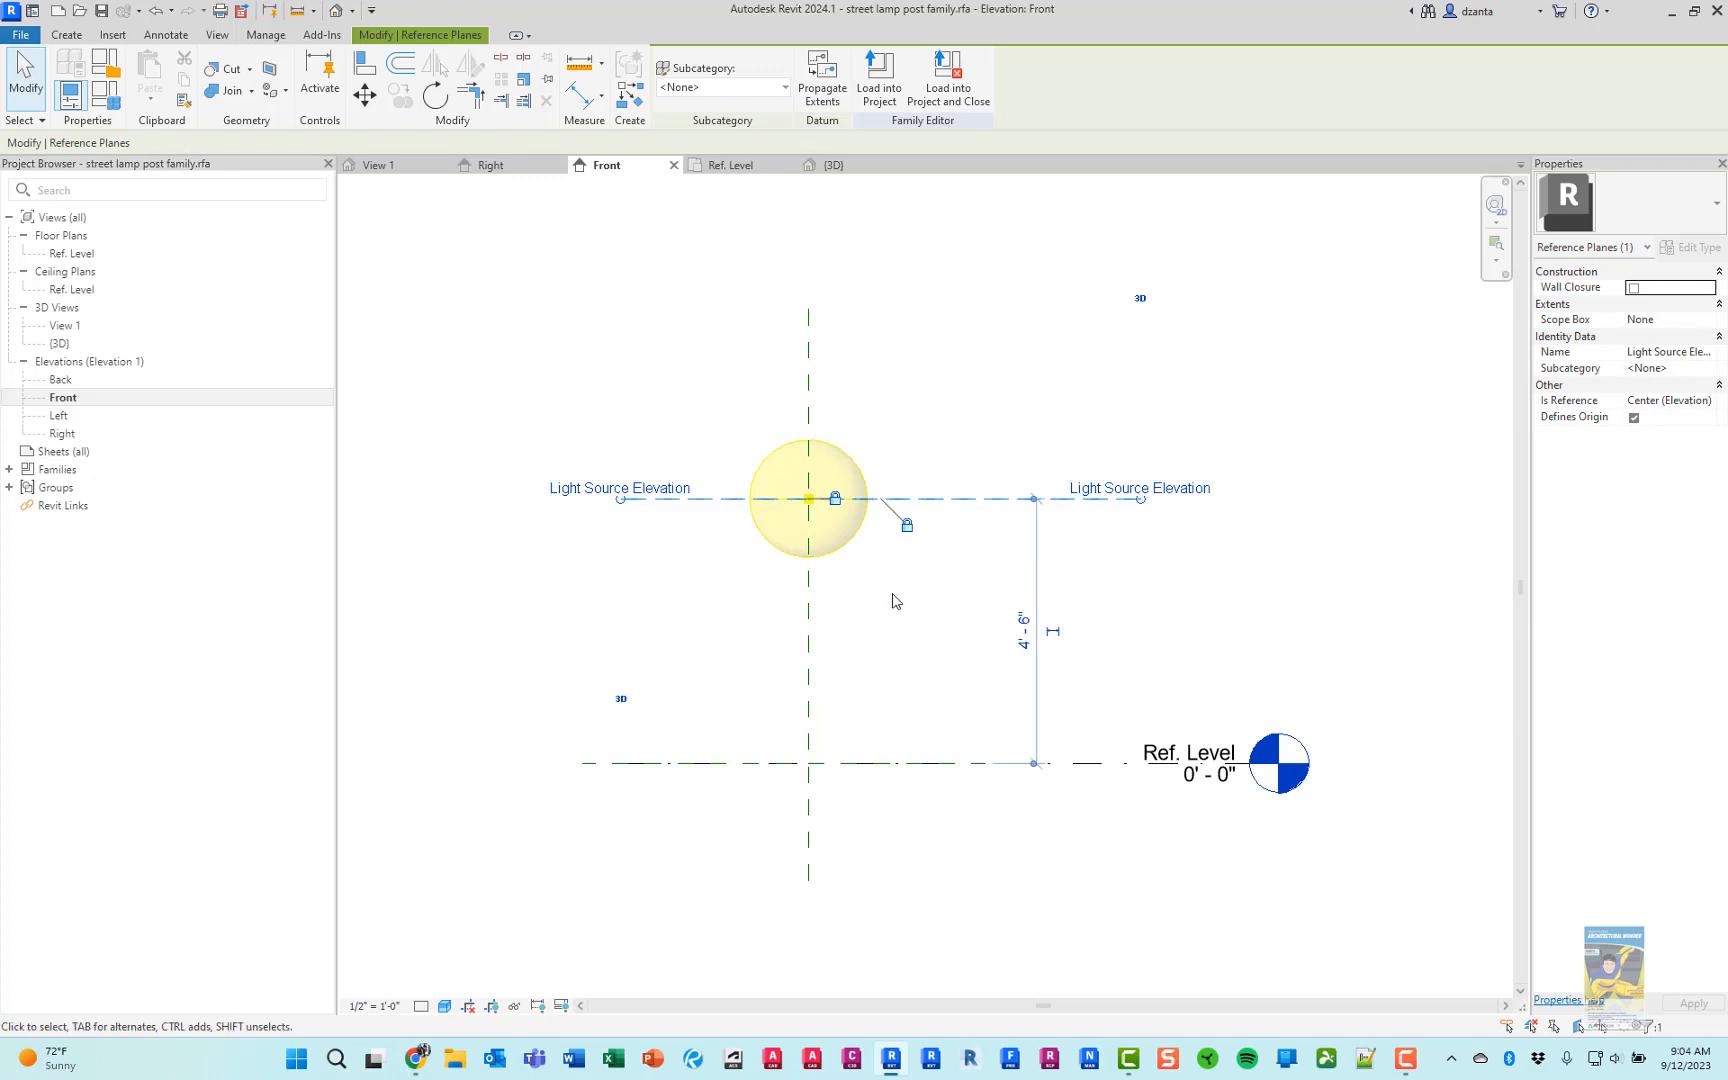
left_click(1635, 422)
left_click(1635, 422)
left_click_drag(1533, 497, 1457, 494)
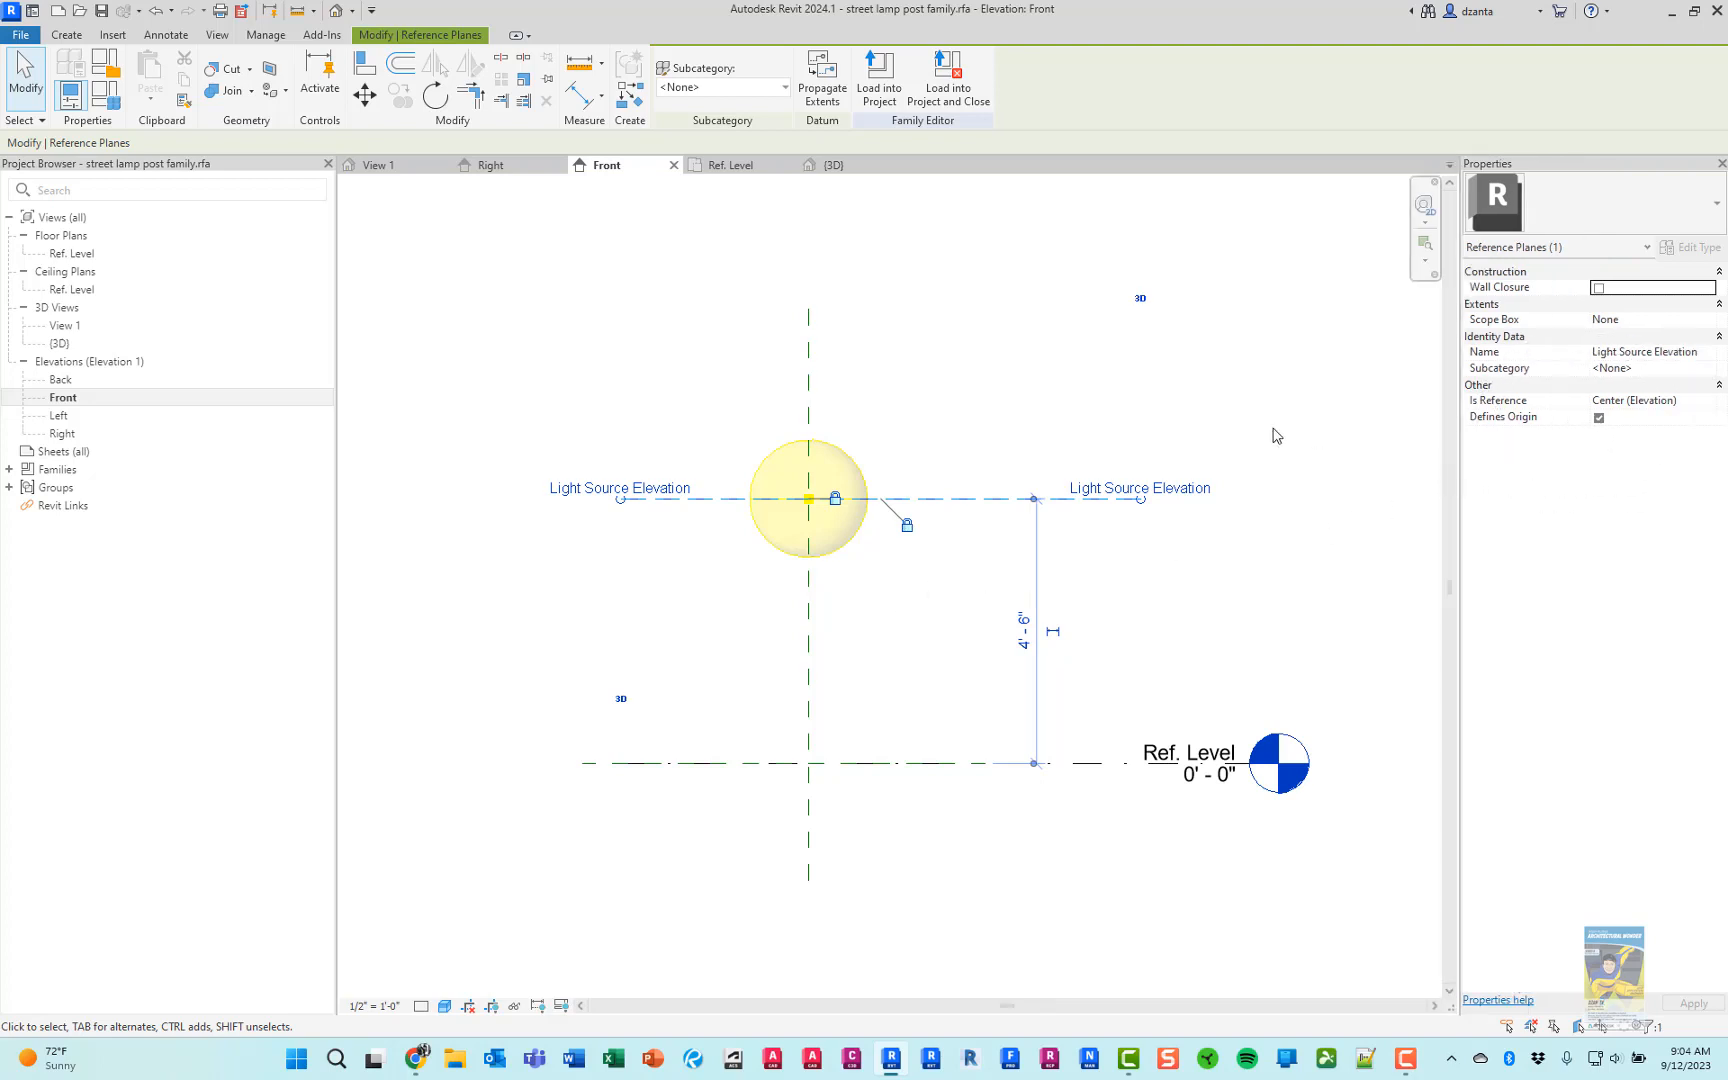
left_click(905, 603)
left_click(815, 640)
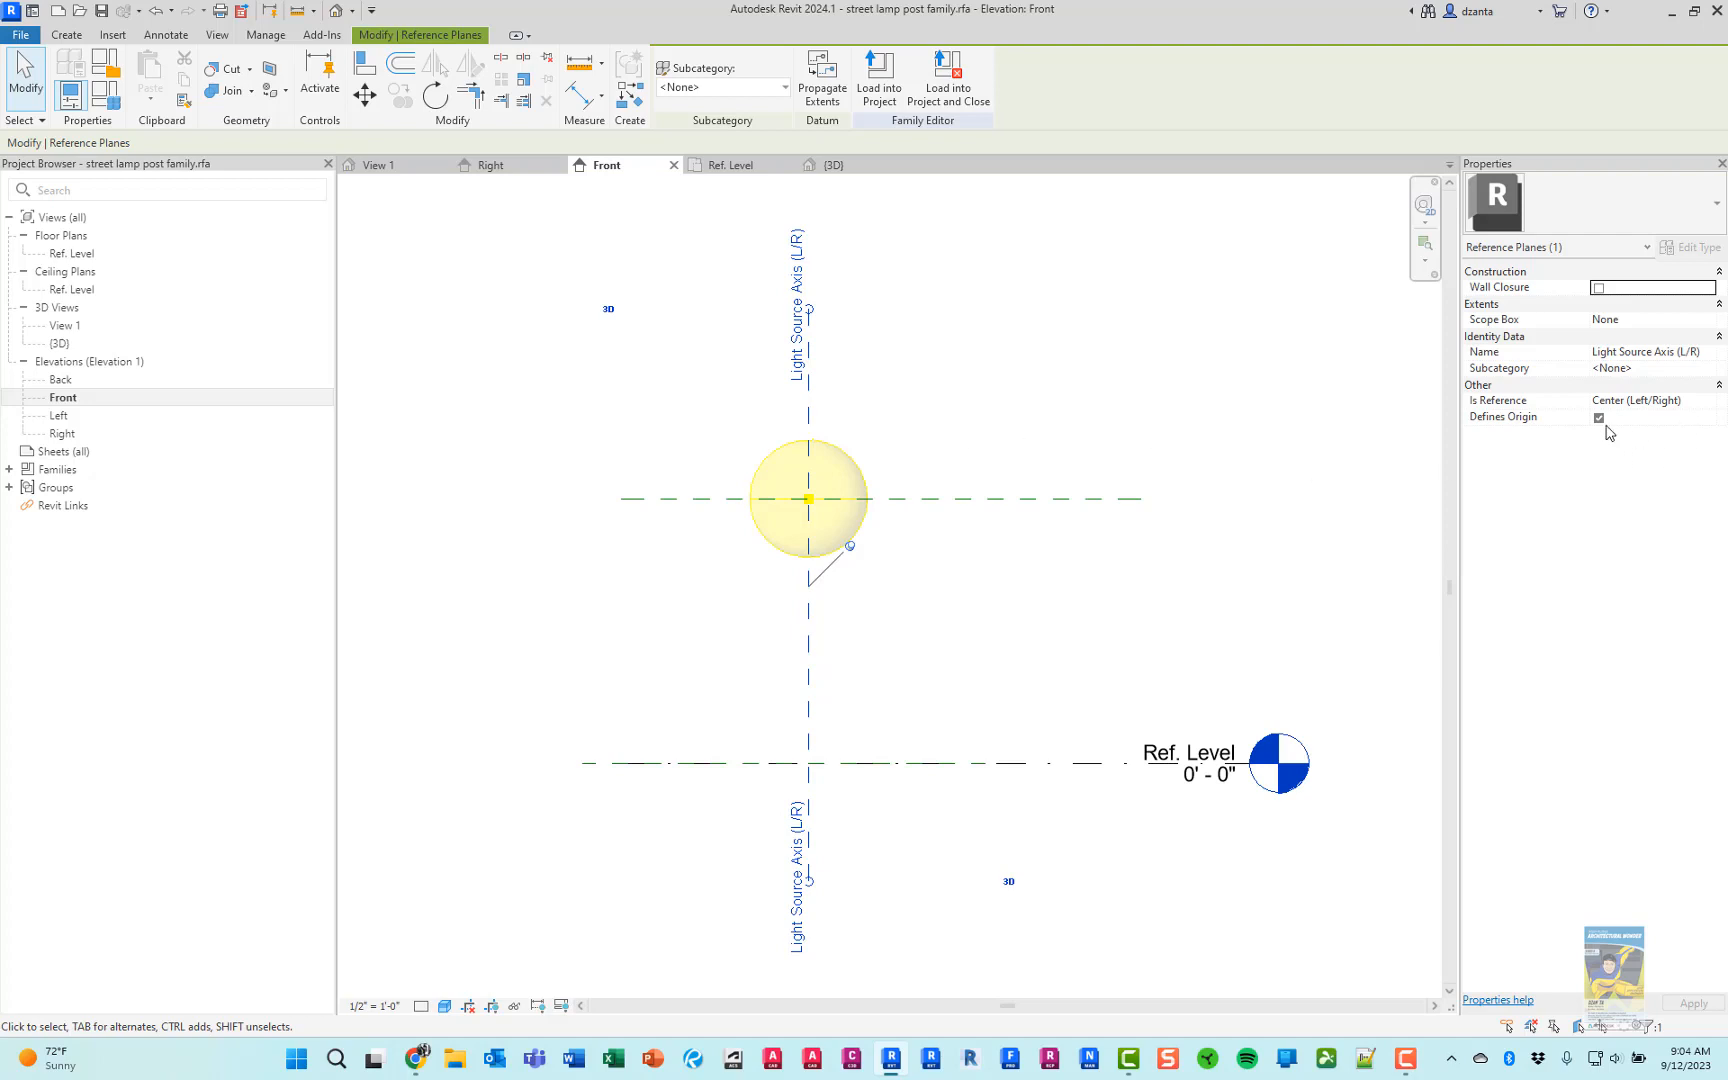
left_click(1095, 405)
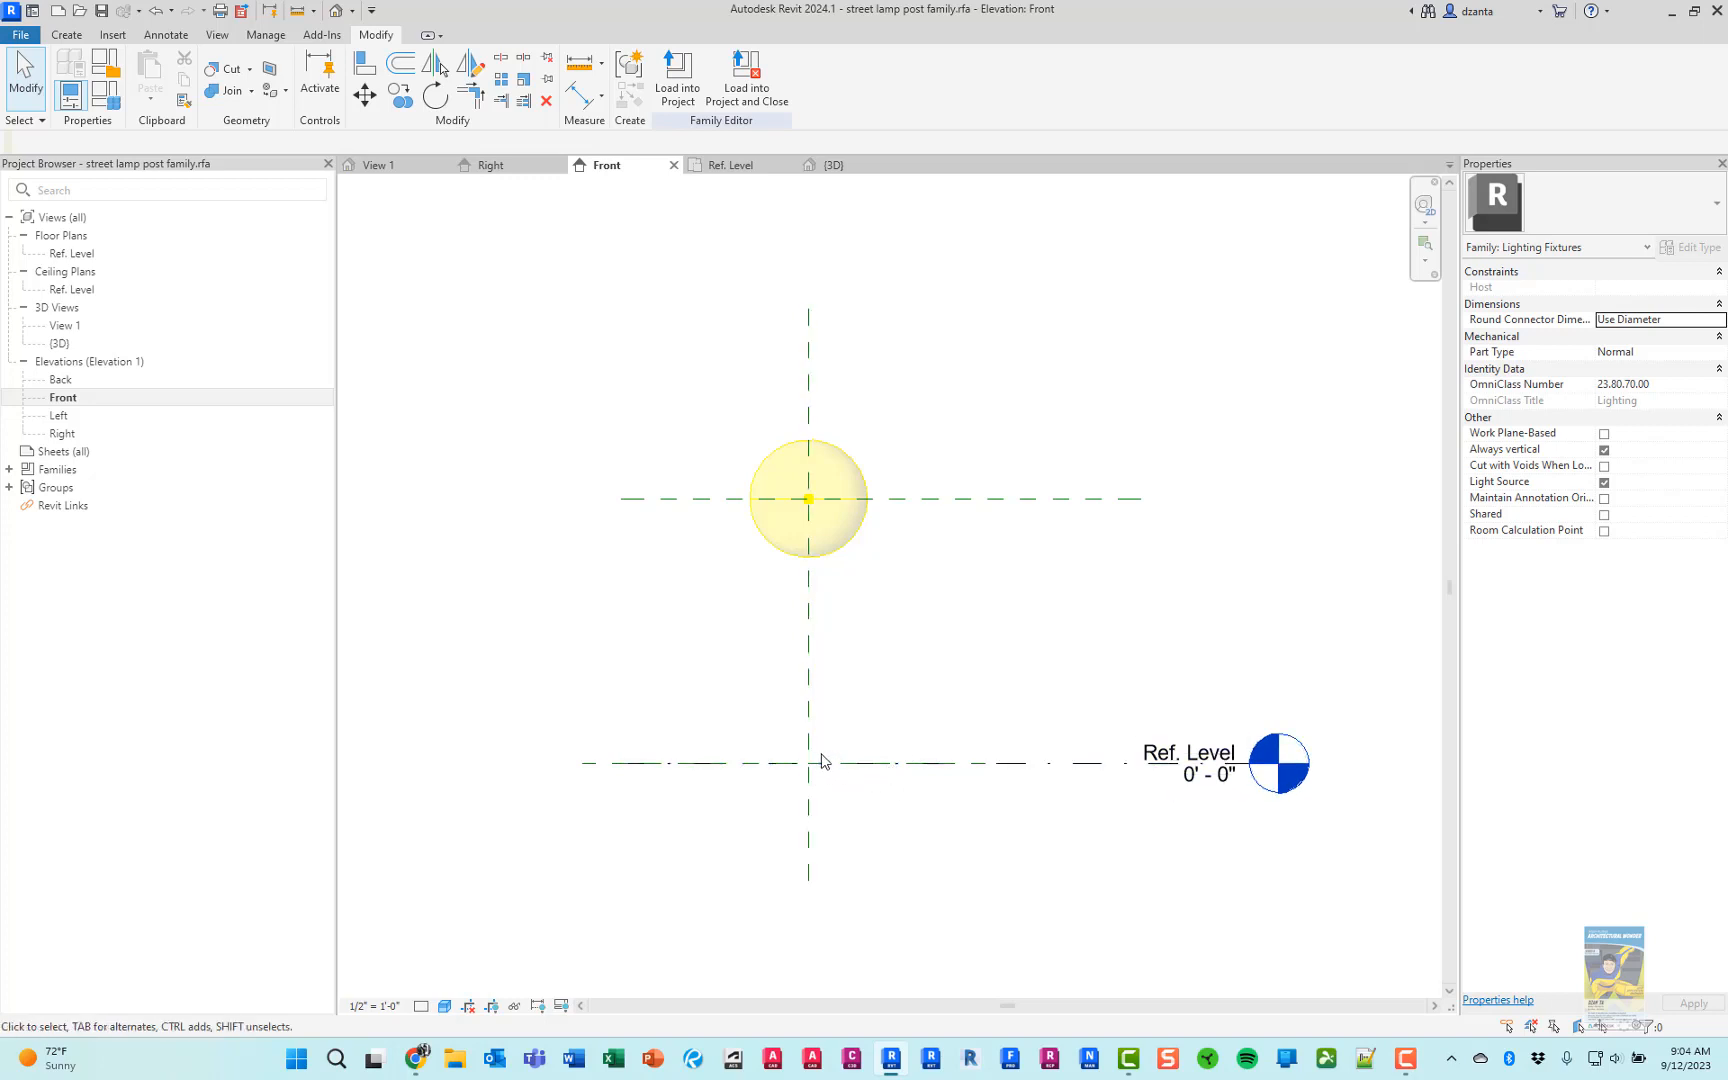
Adjust the Ref. Level line's extents so its head sits farther right and its left end clears the reference planes
scroll(822, 760, "down", 2)
middle_click_drag(866, 800, 833, 694)
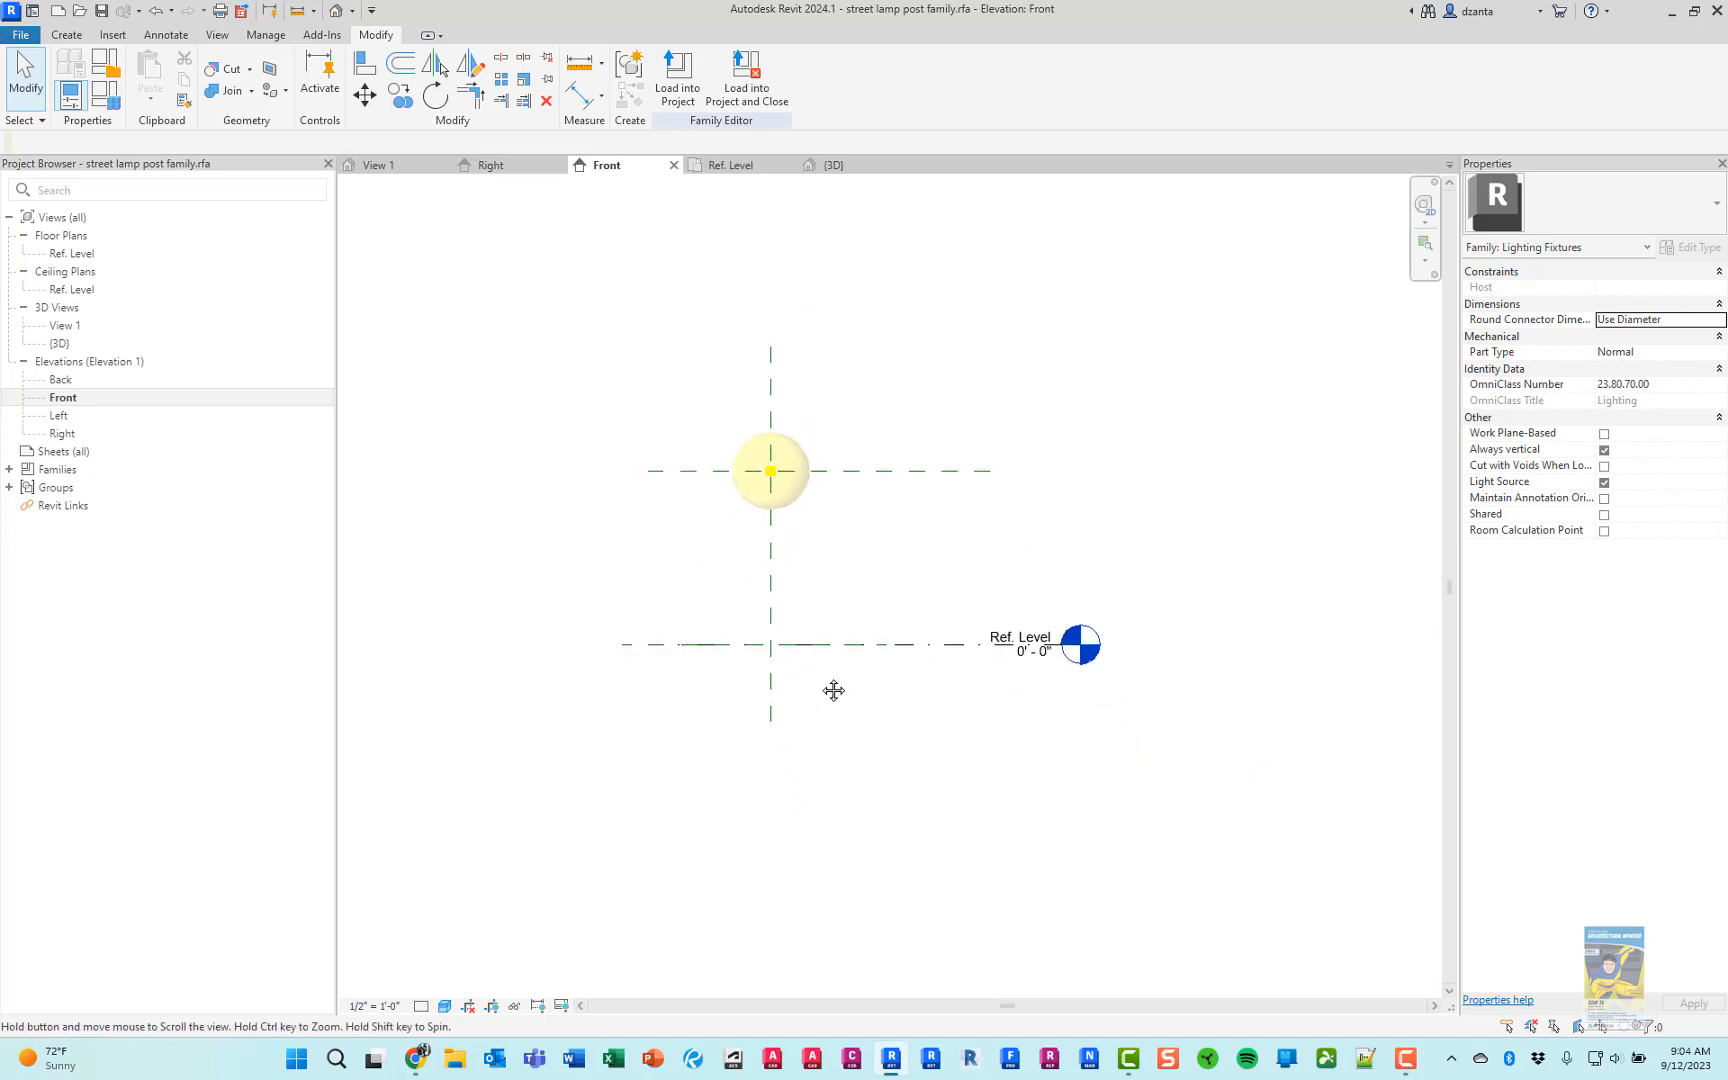
left_click(1016, 645)
scroll(1067, 667, "up", 2)
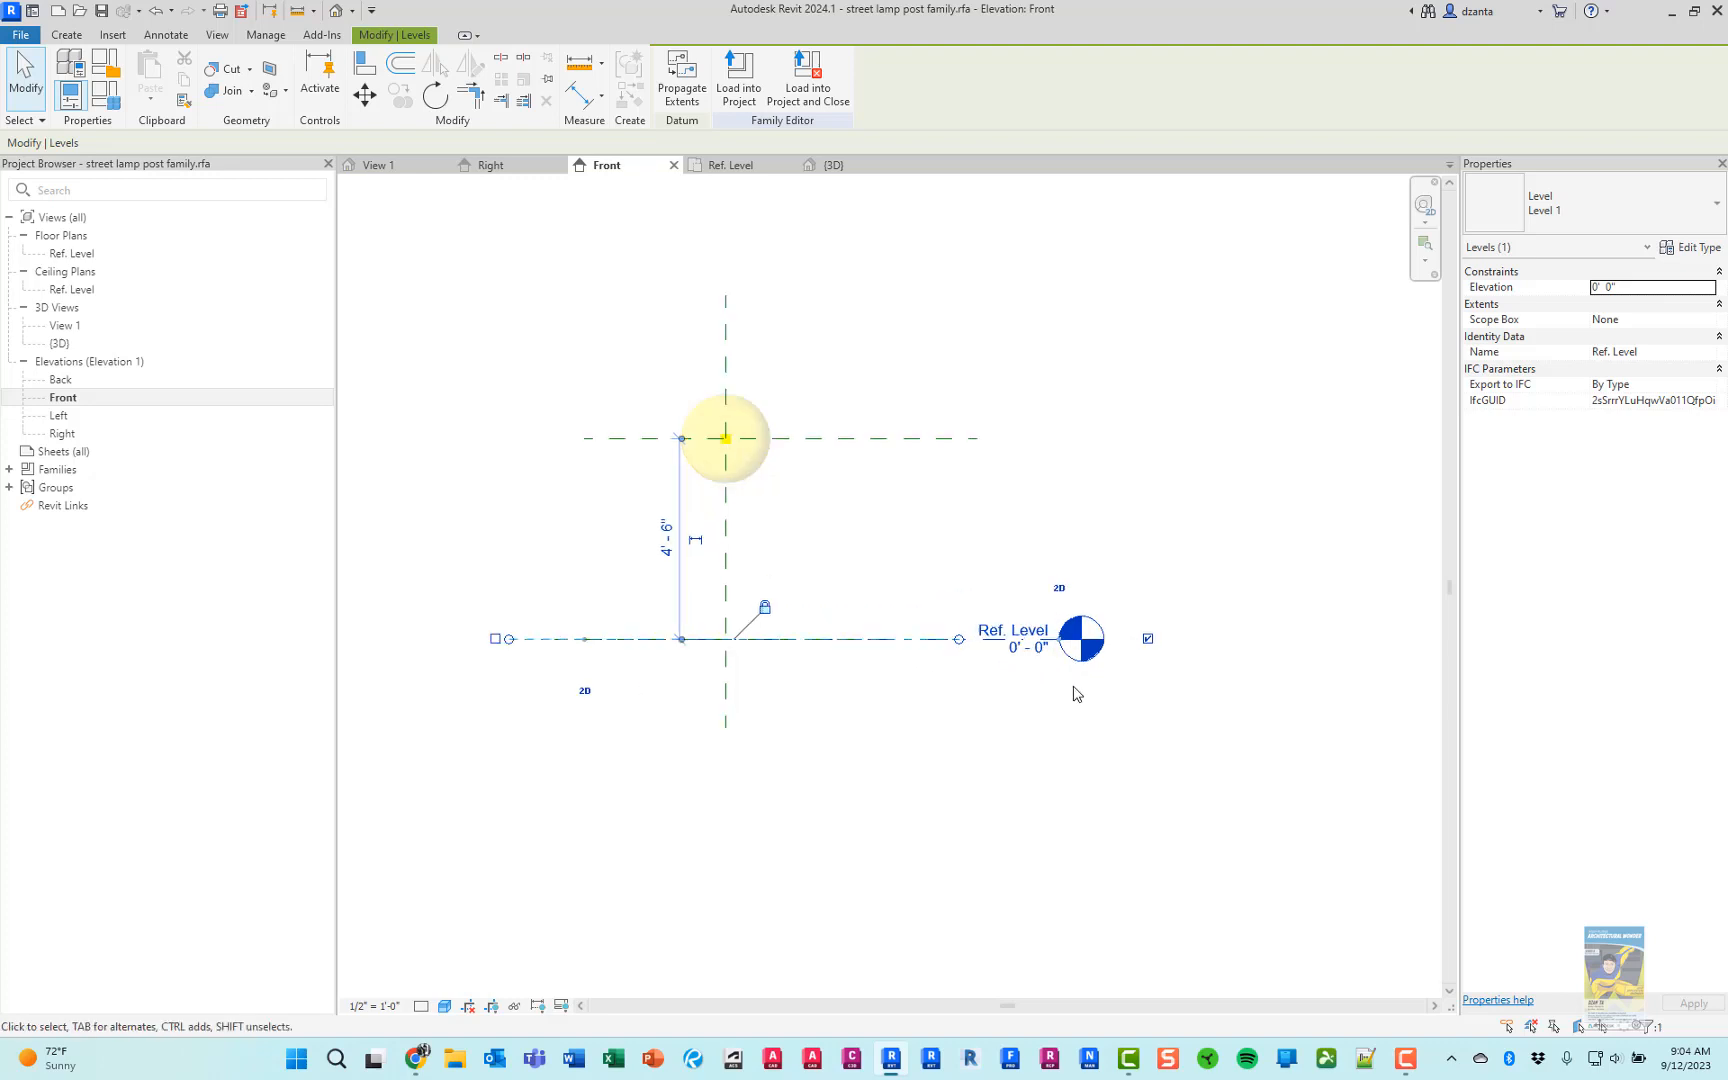
left_click_drag(1059, 638, 1333, 638)
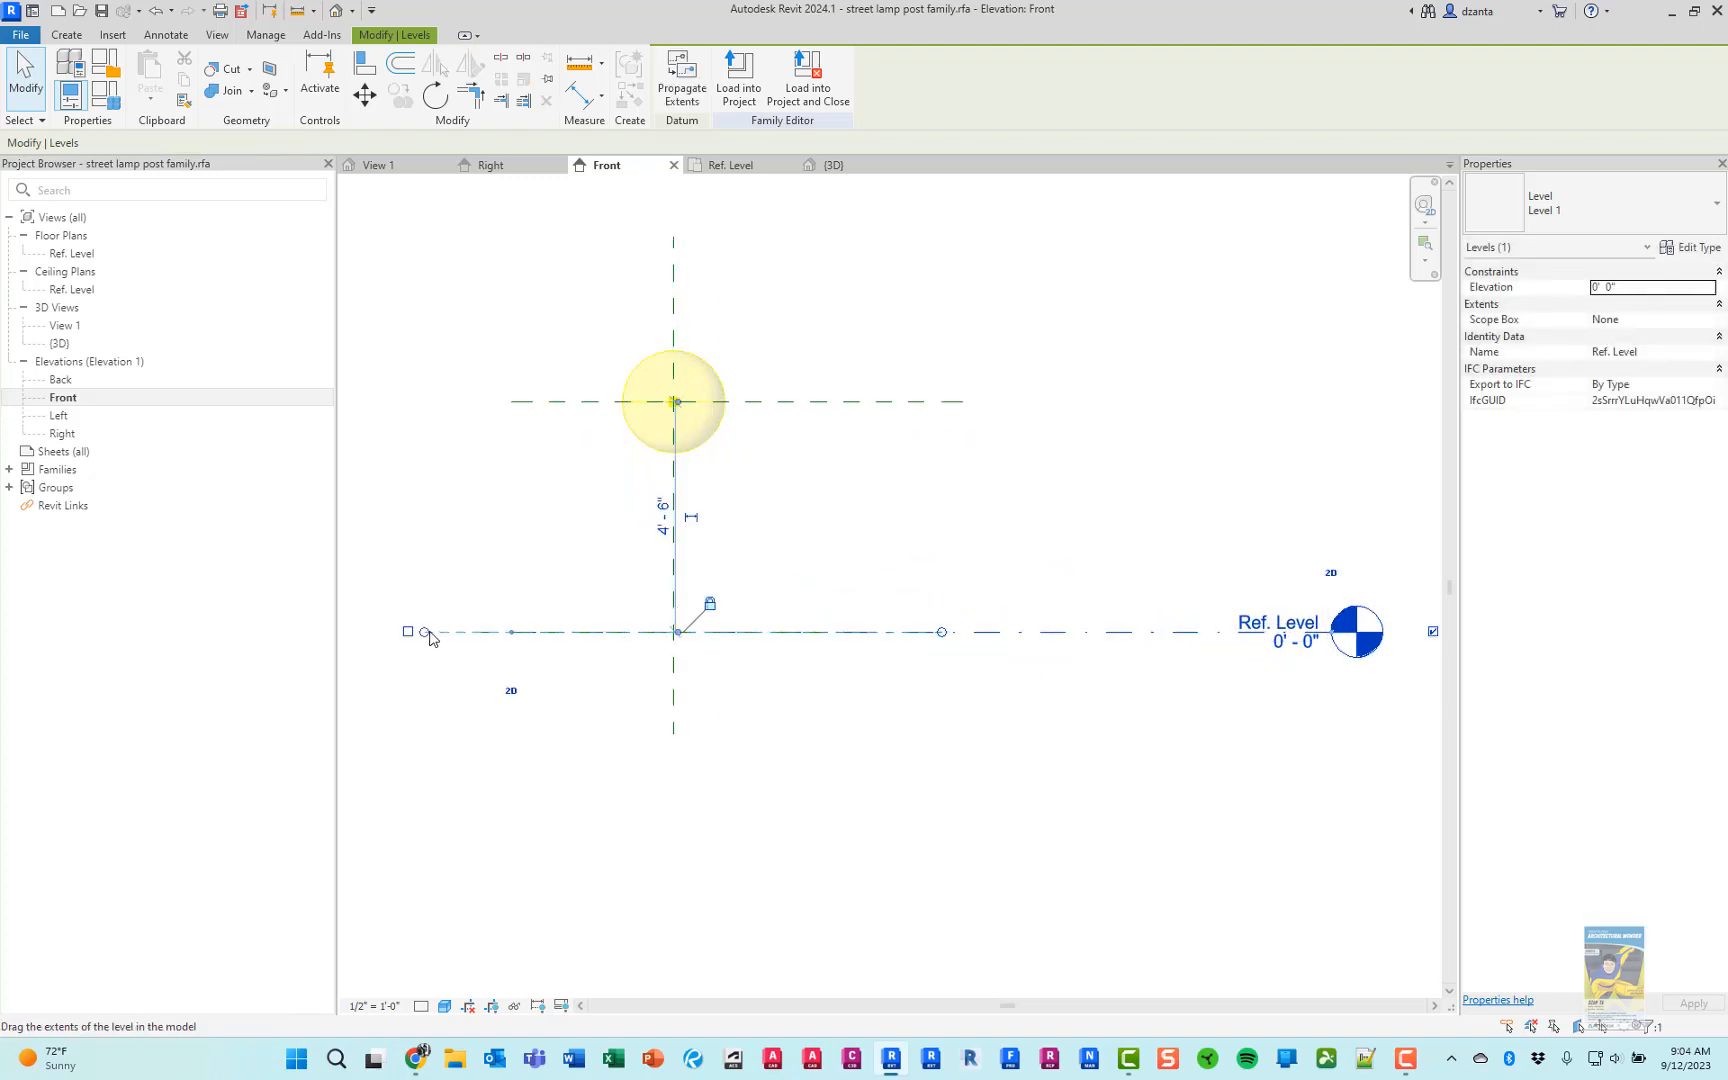
left_click_drag(514, 634, 1011, 676)
left_click(960, 717)
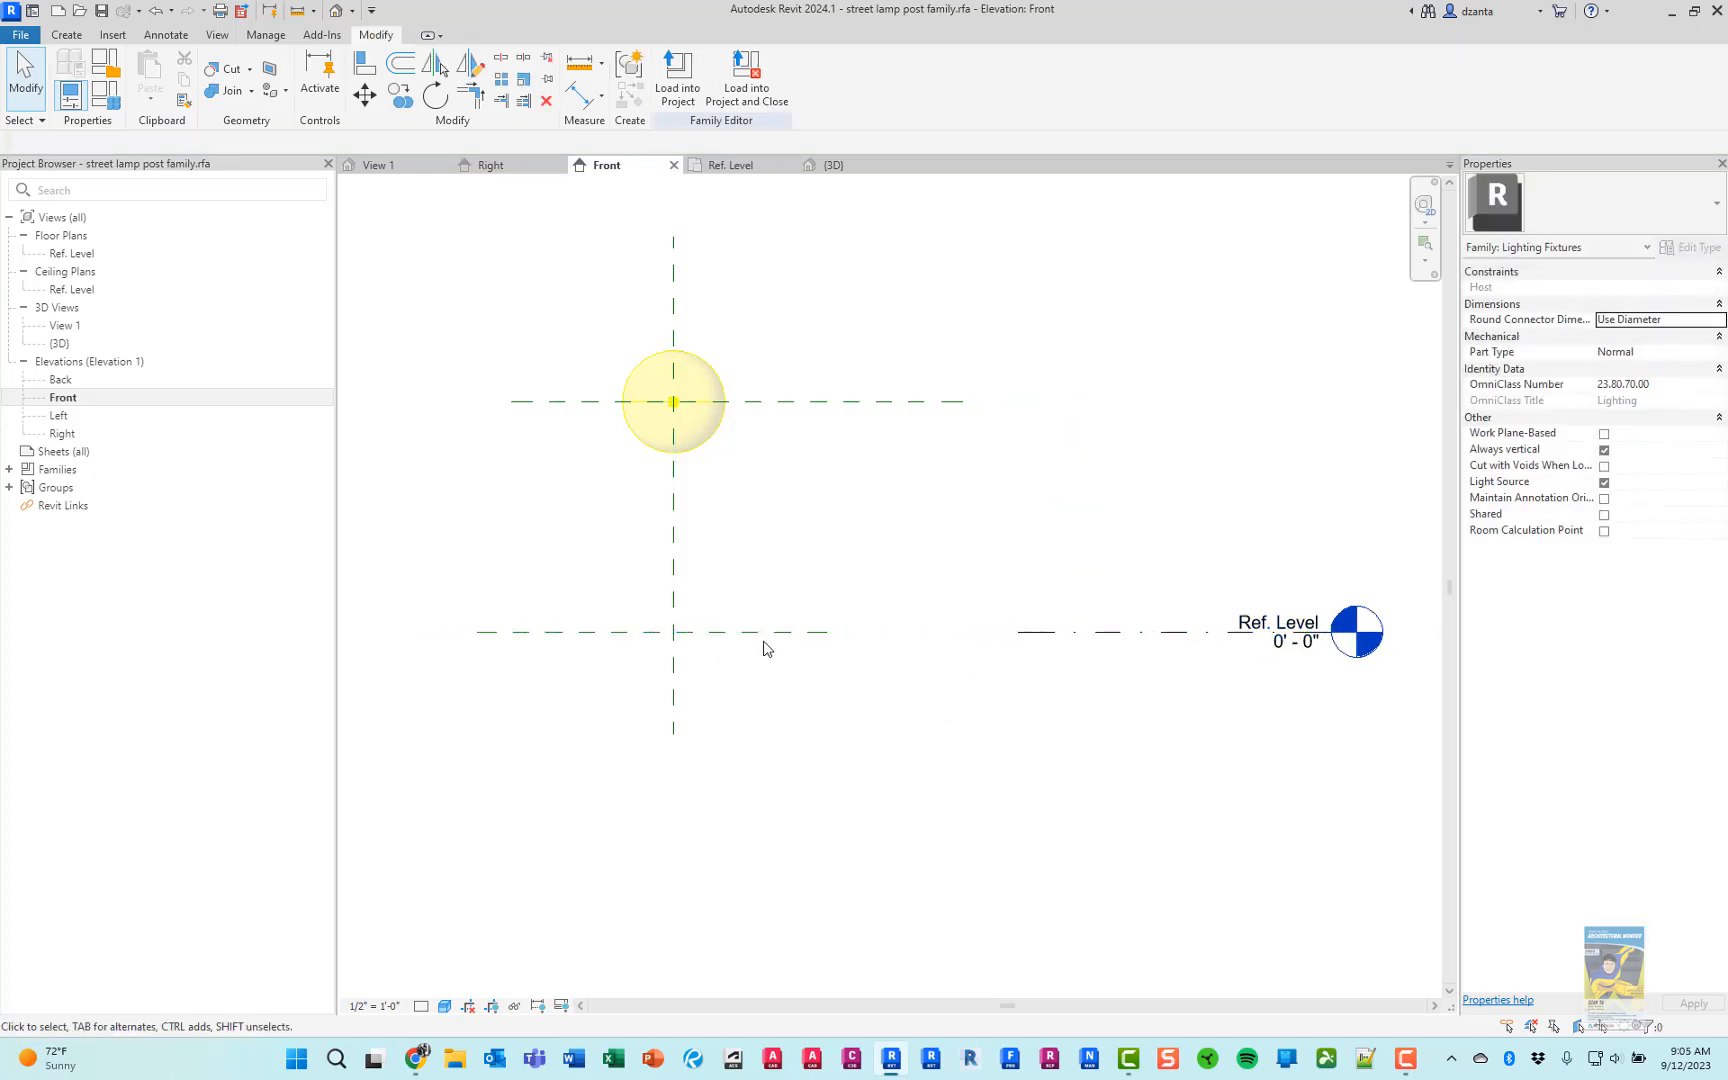
Name the horizontal reference plane at the Ref. Level "RL Plane"
left_click(762, 634)
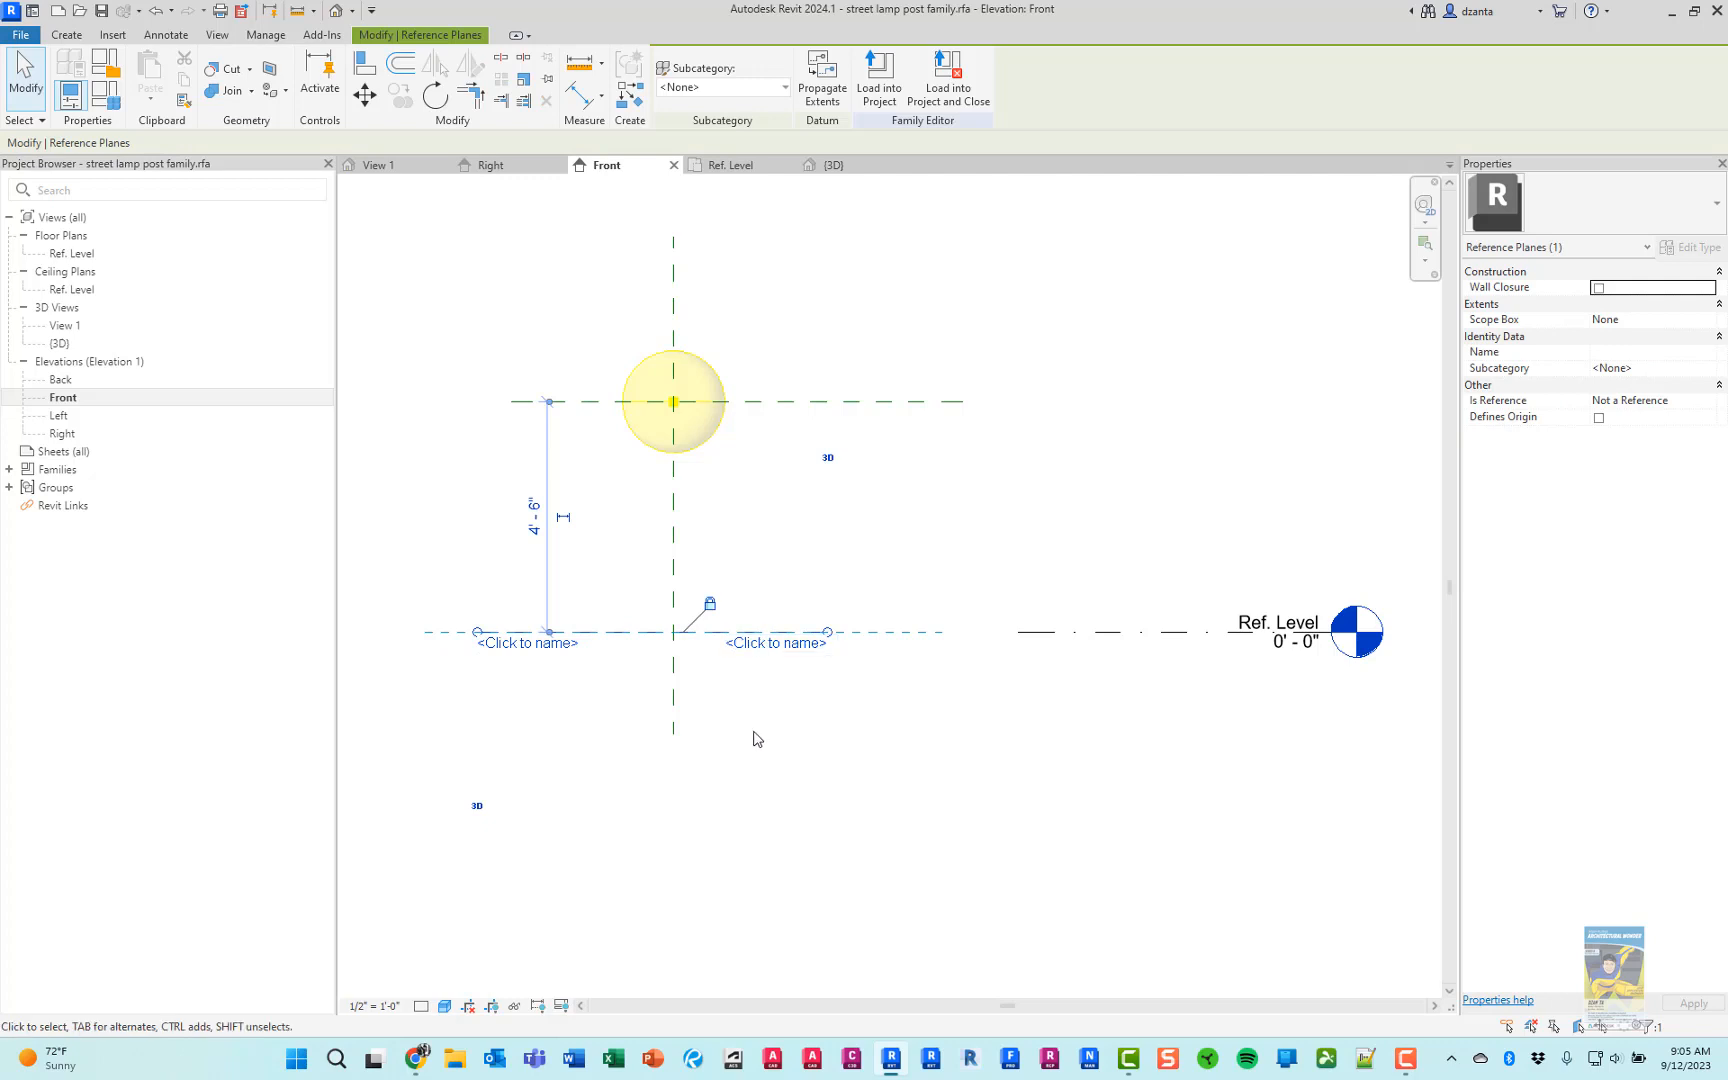
left_click(768, 644)
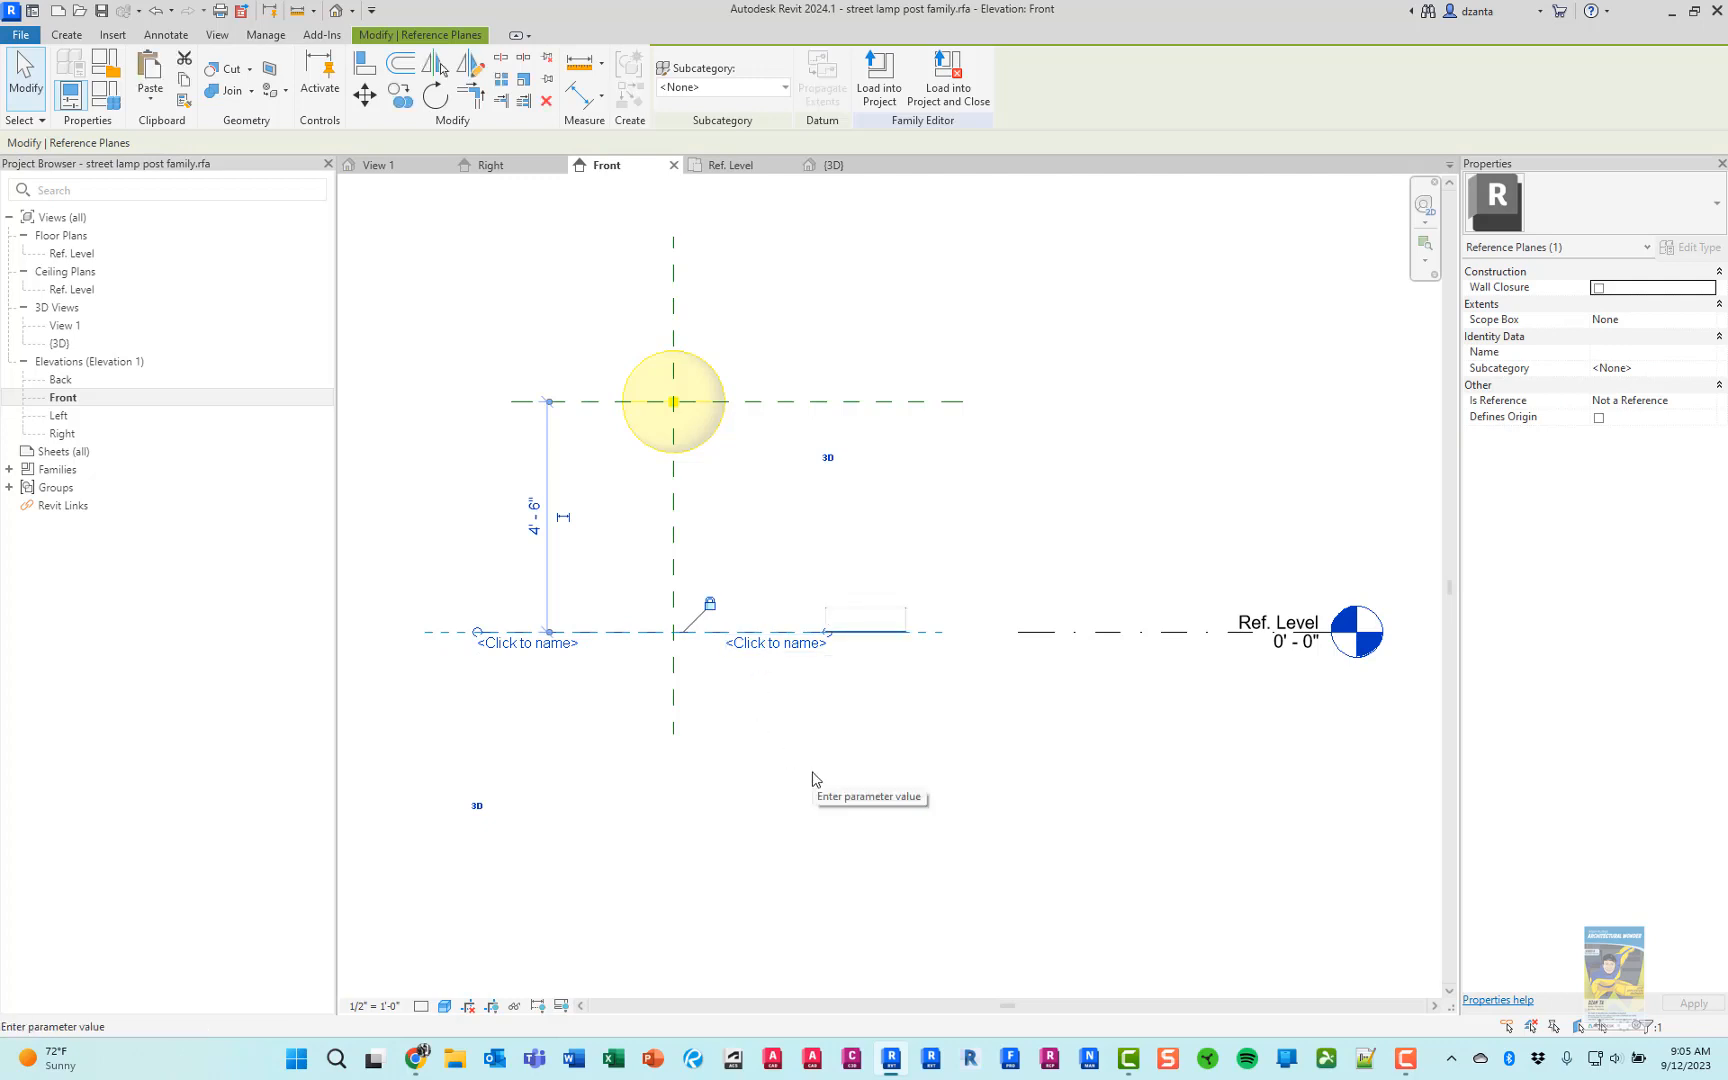
type("RL Plane")
key("Return")
left_click(845, 773)
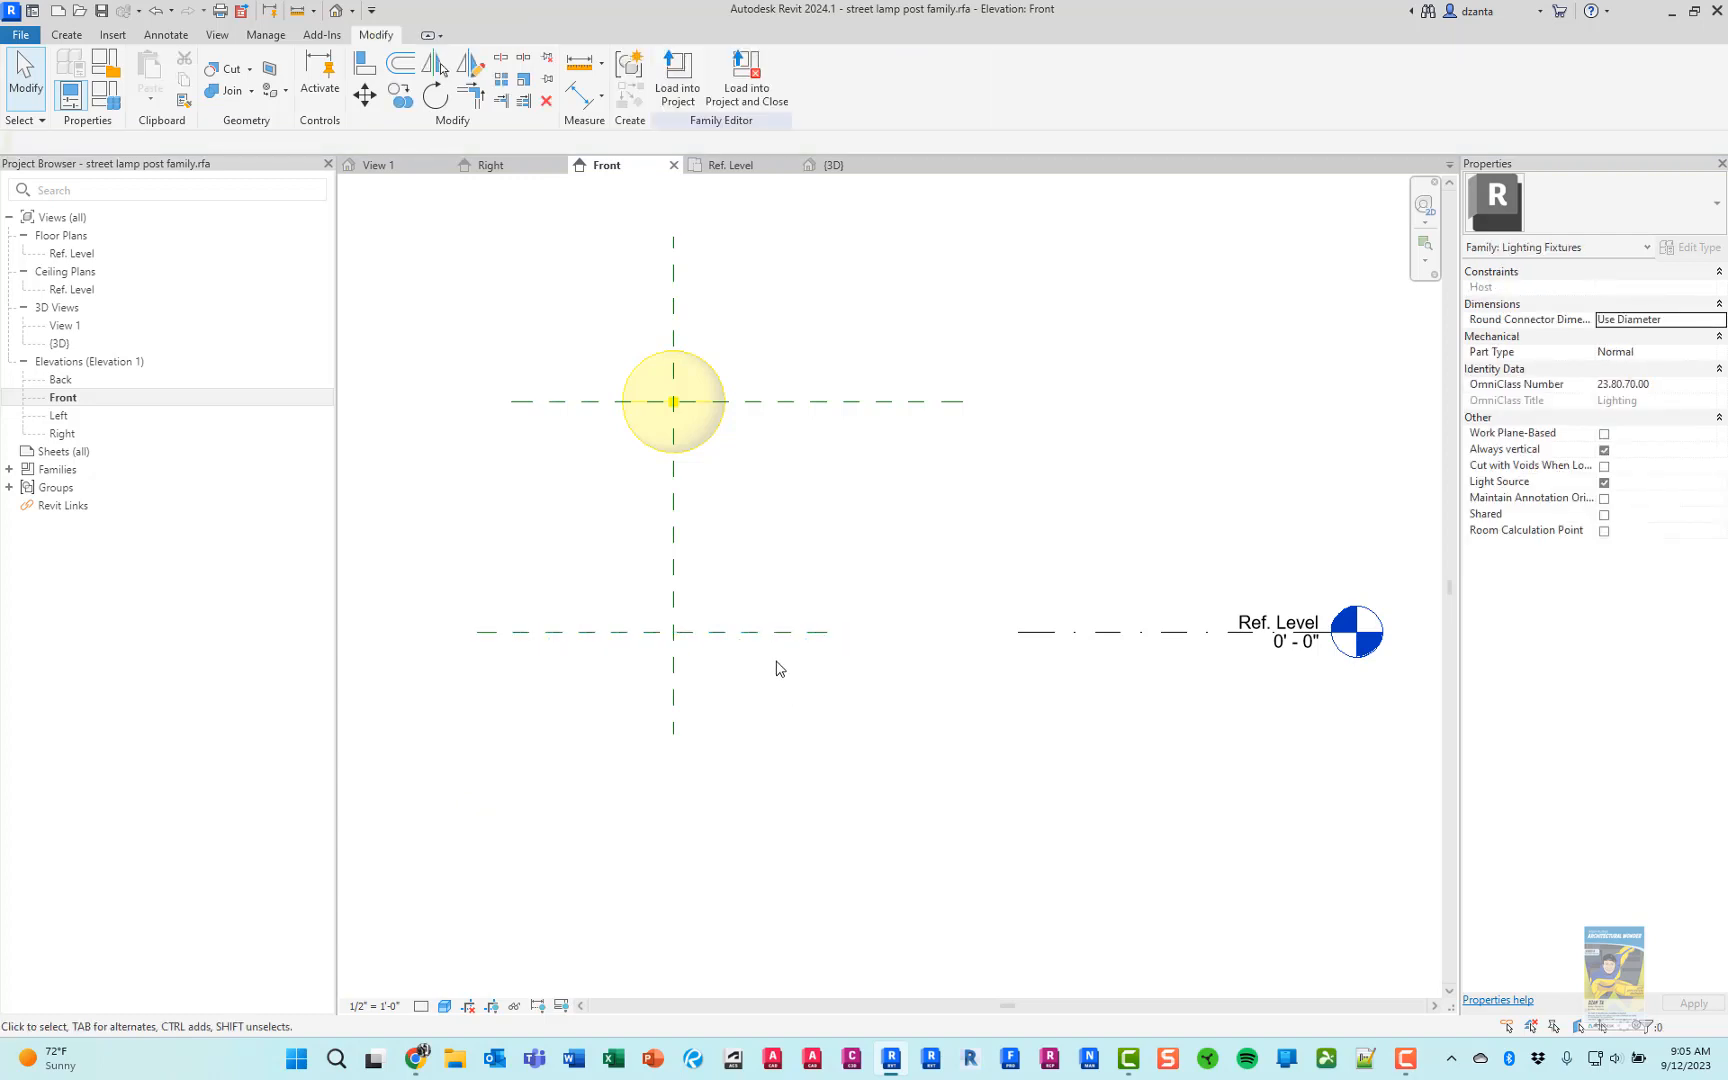
Check the Light Source Elevation plane's properties, and turn on Defines Origin for the RL Plane
left_click(888, 404)
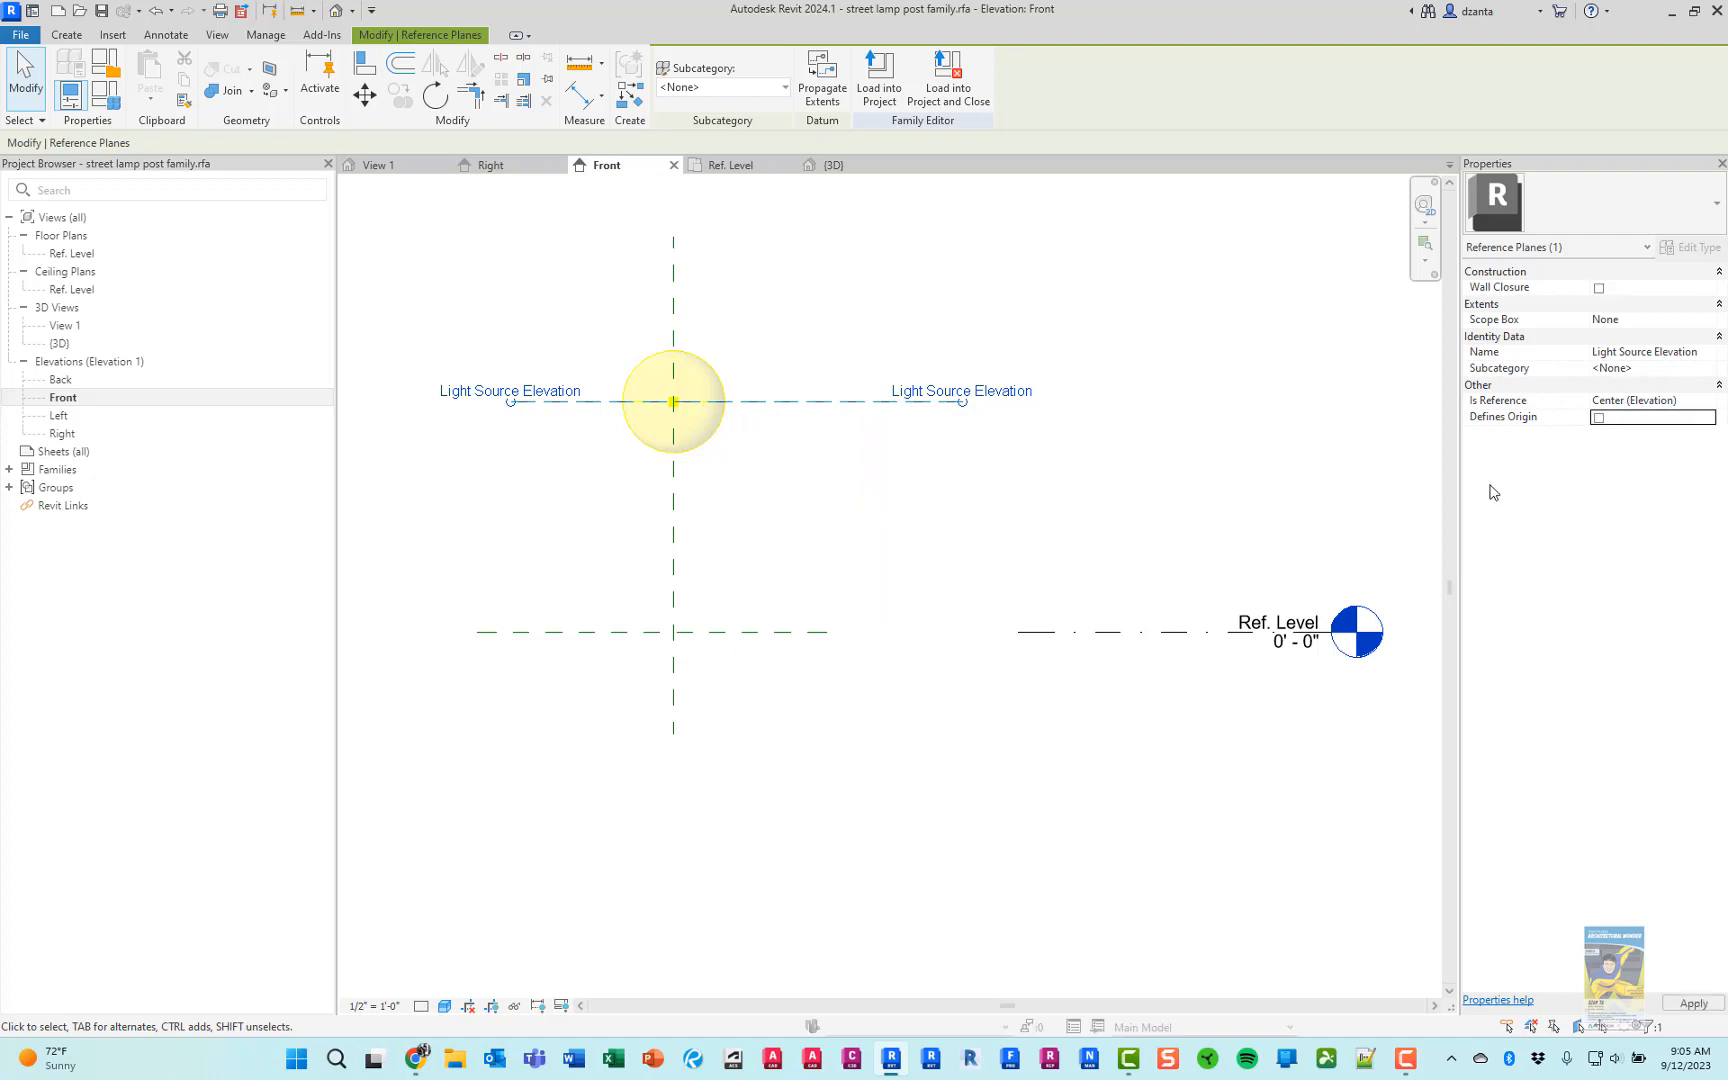
left_click(1045, 490)
left_click(763, 634)
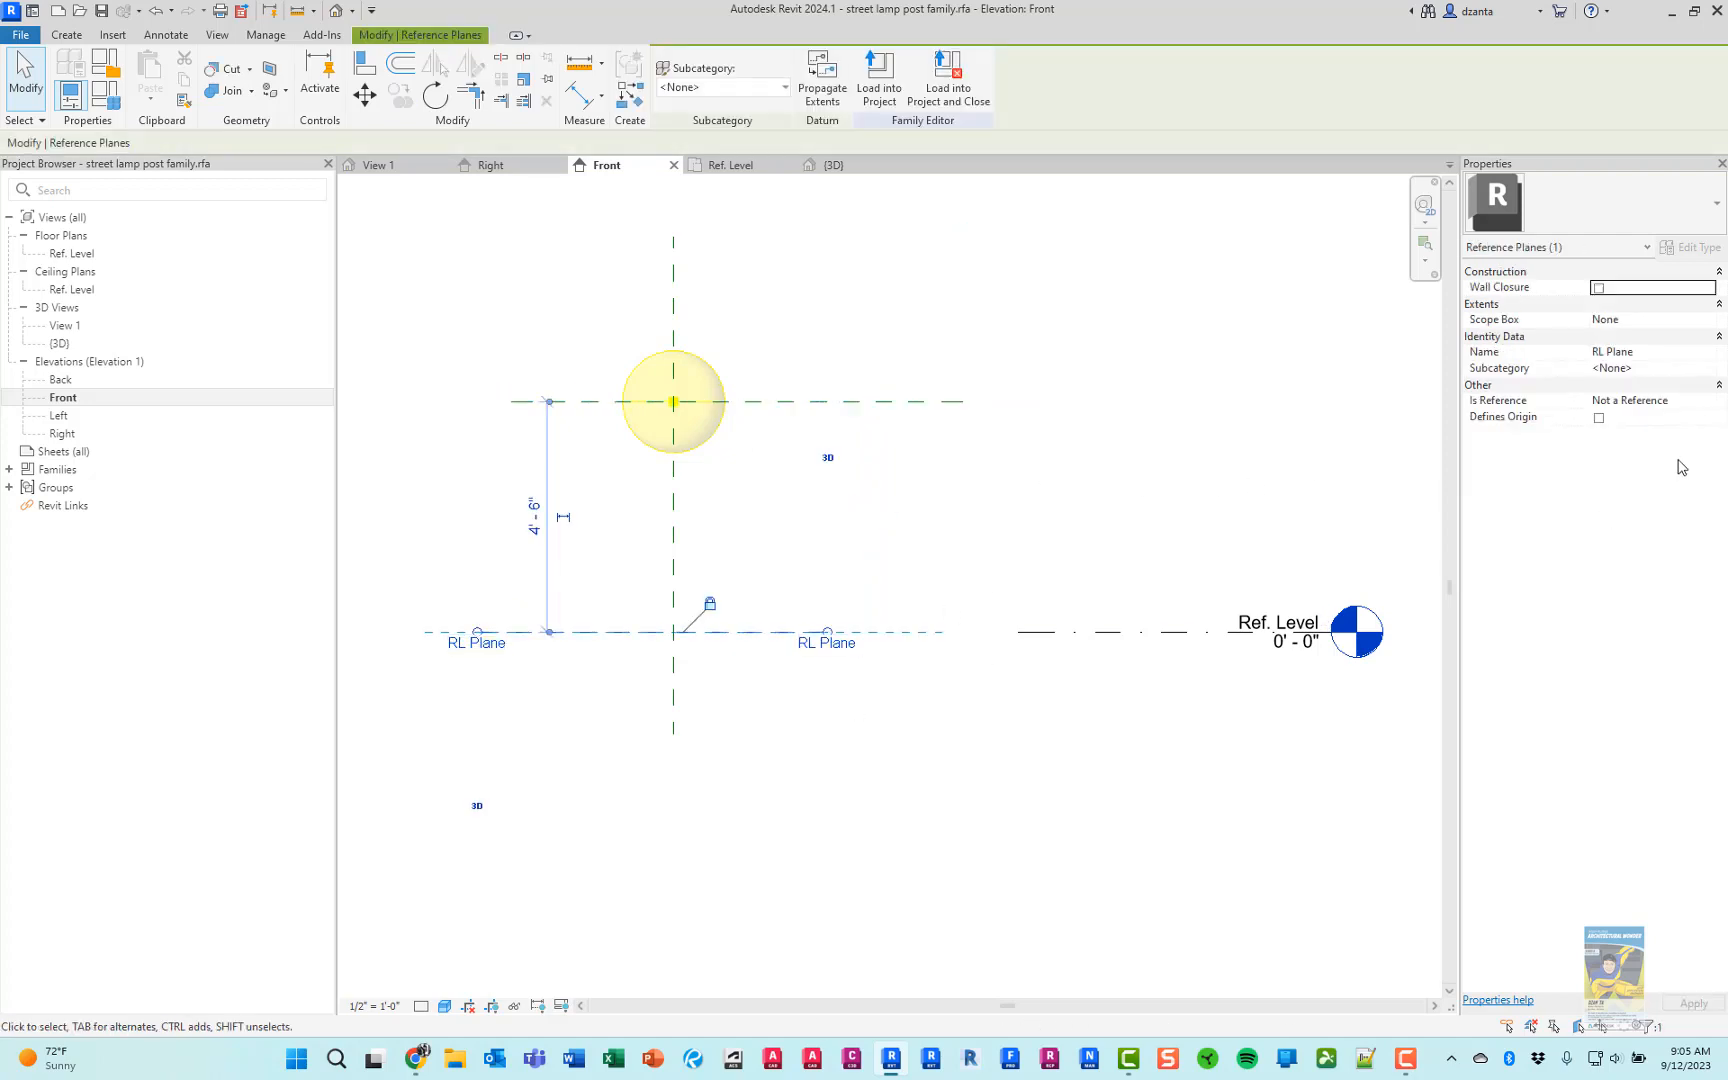
left_click(1599, 418)
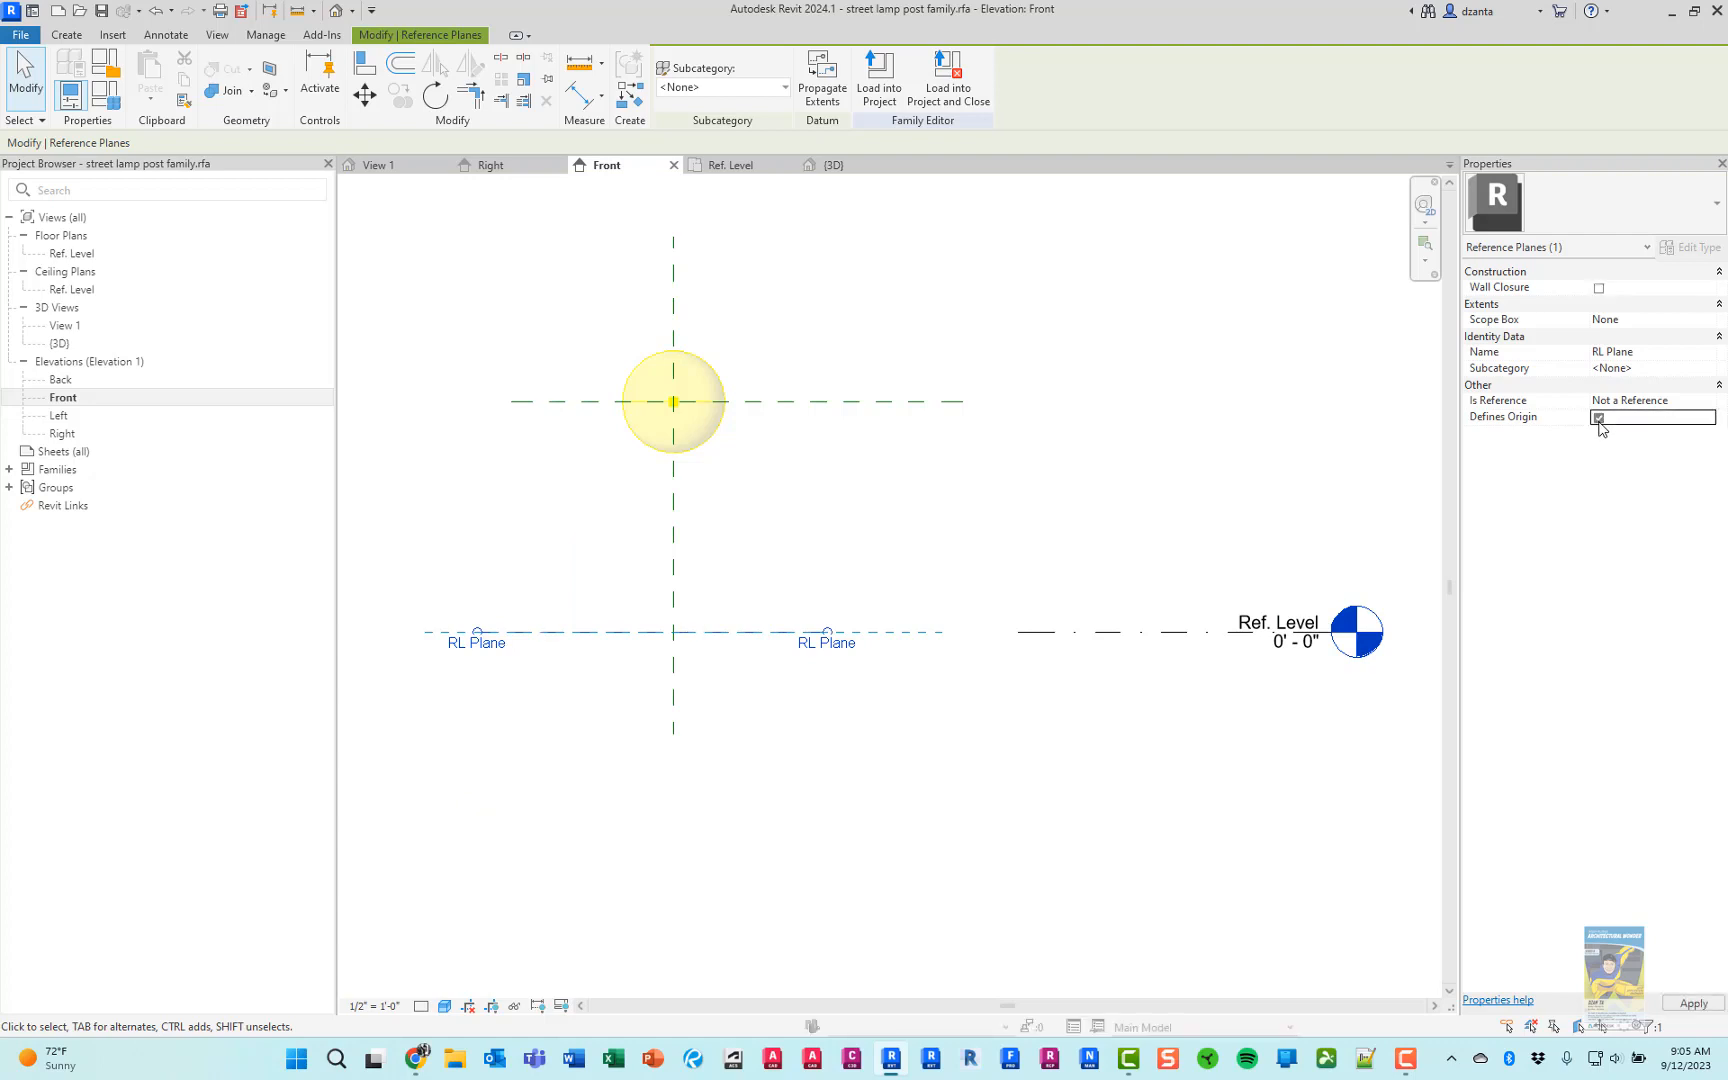
left_click(902, 551)
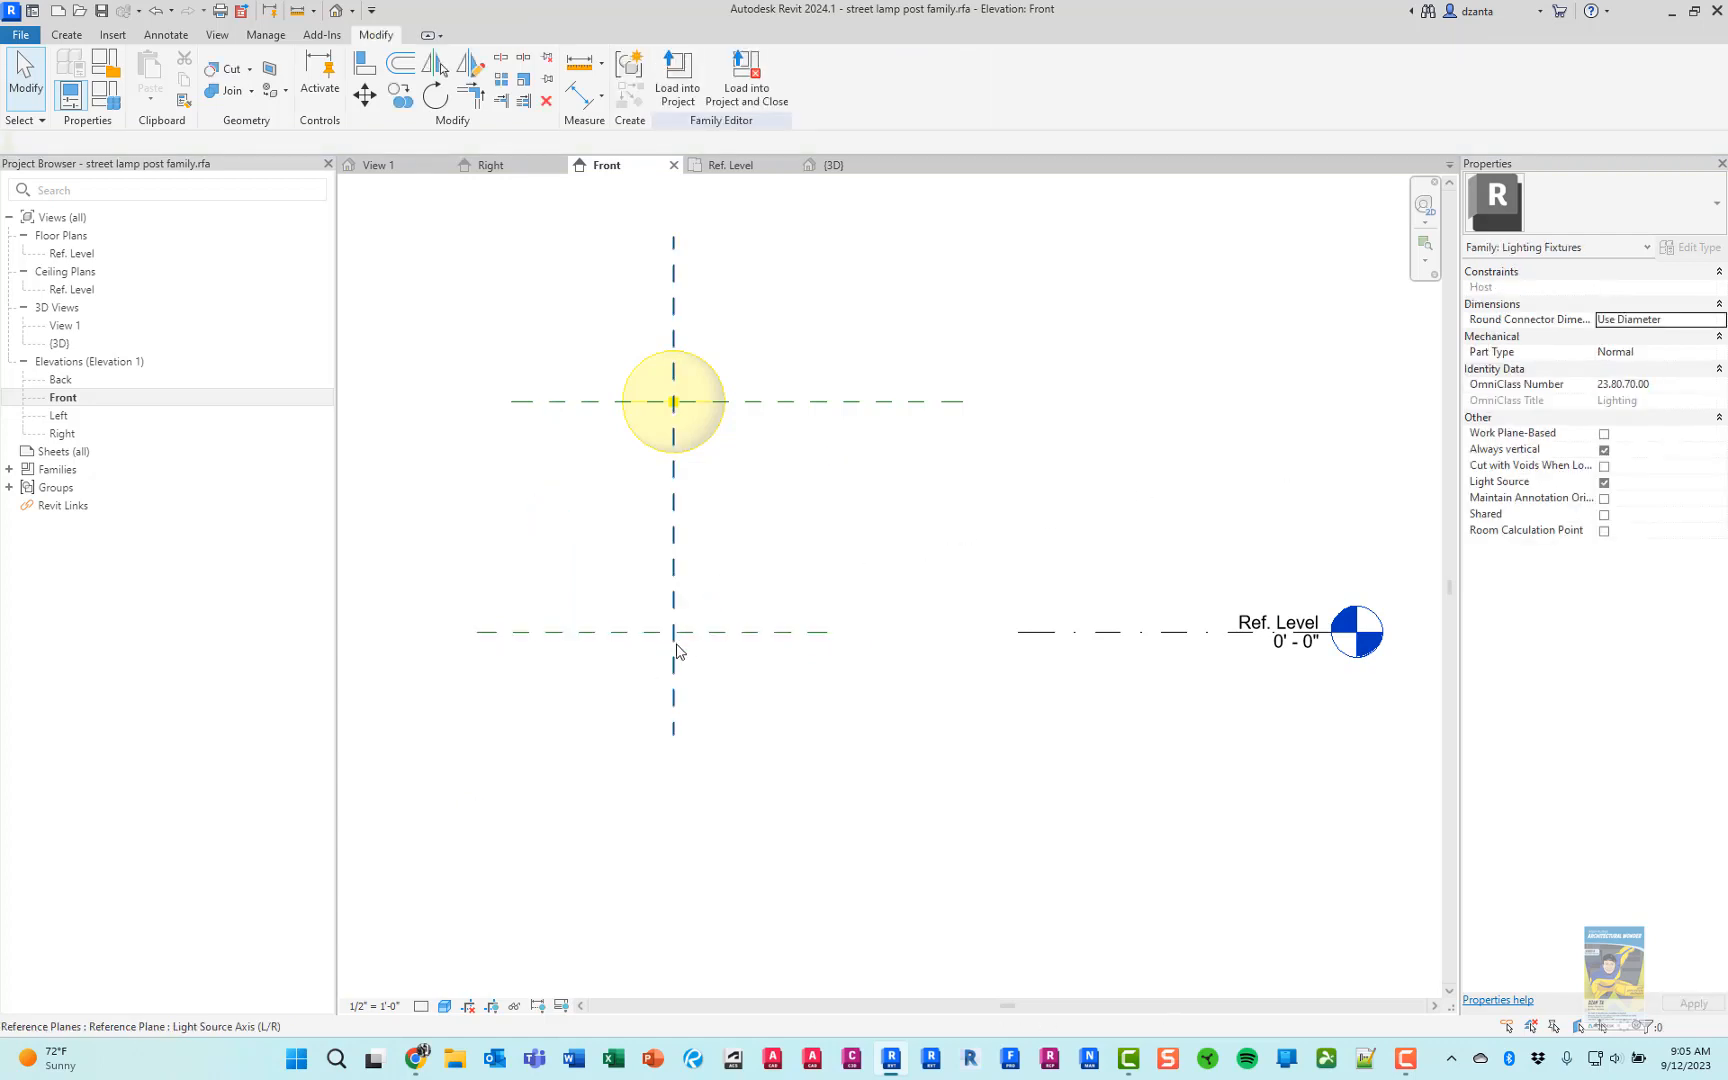
Adjust both ends of the RL Plane so they line up with the ends of the Light Source Elevation plane
middle_click_drag(902, 660, 933, 702)
left_click(859, 675)
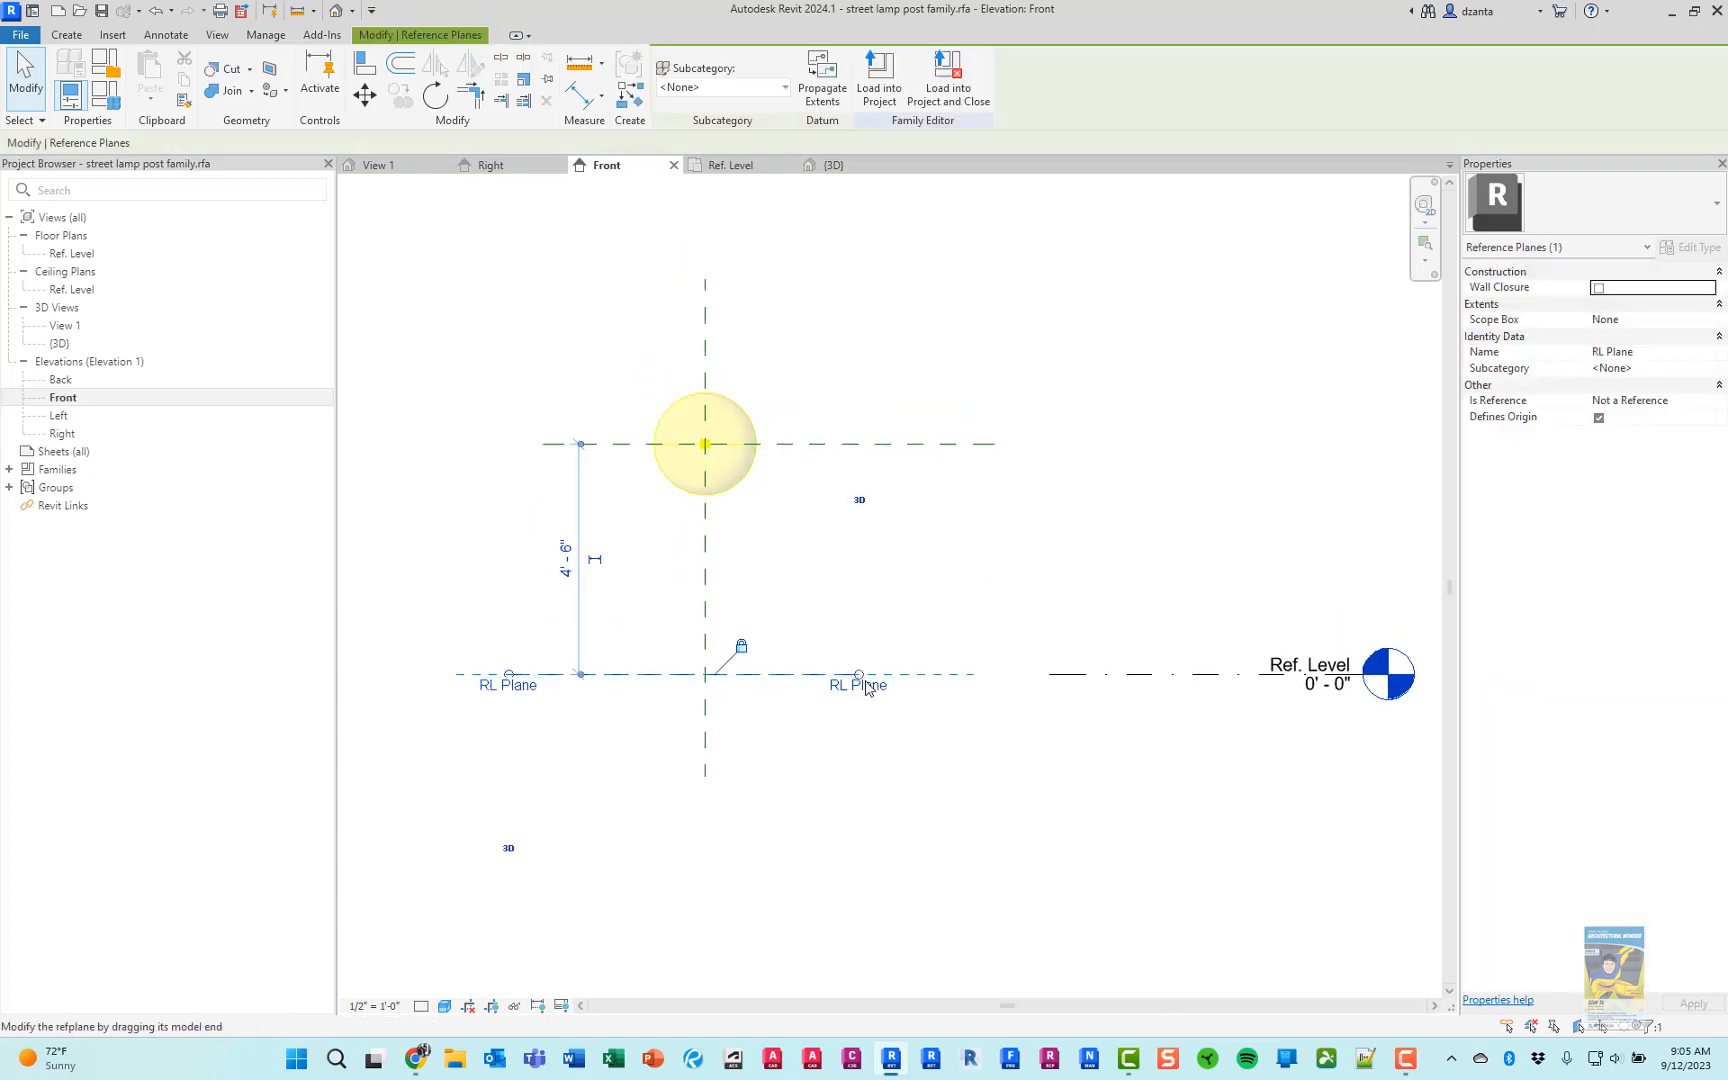
left_click_drag(865, 678, 994, 675)
left_click(440, 745)
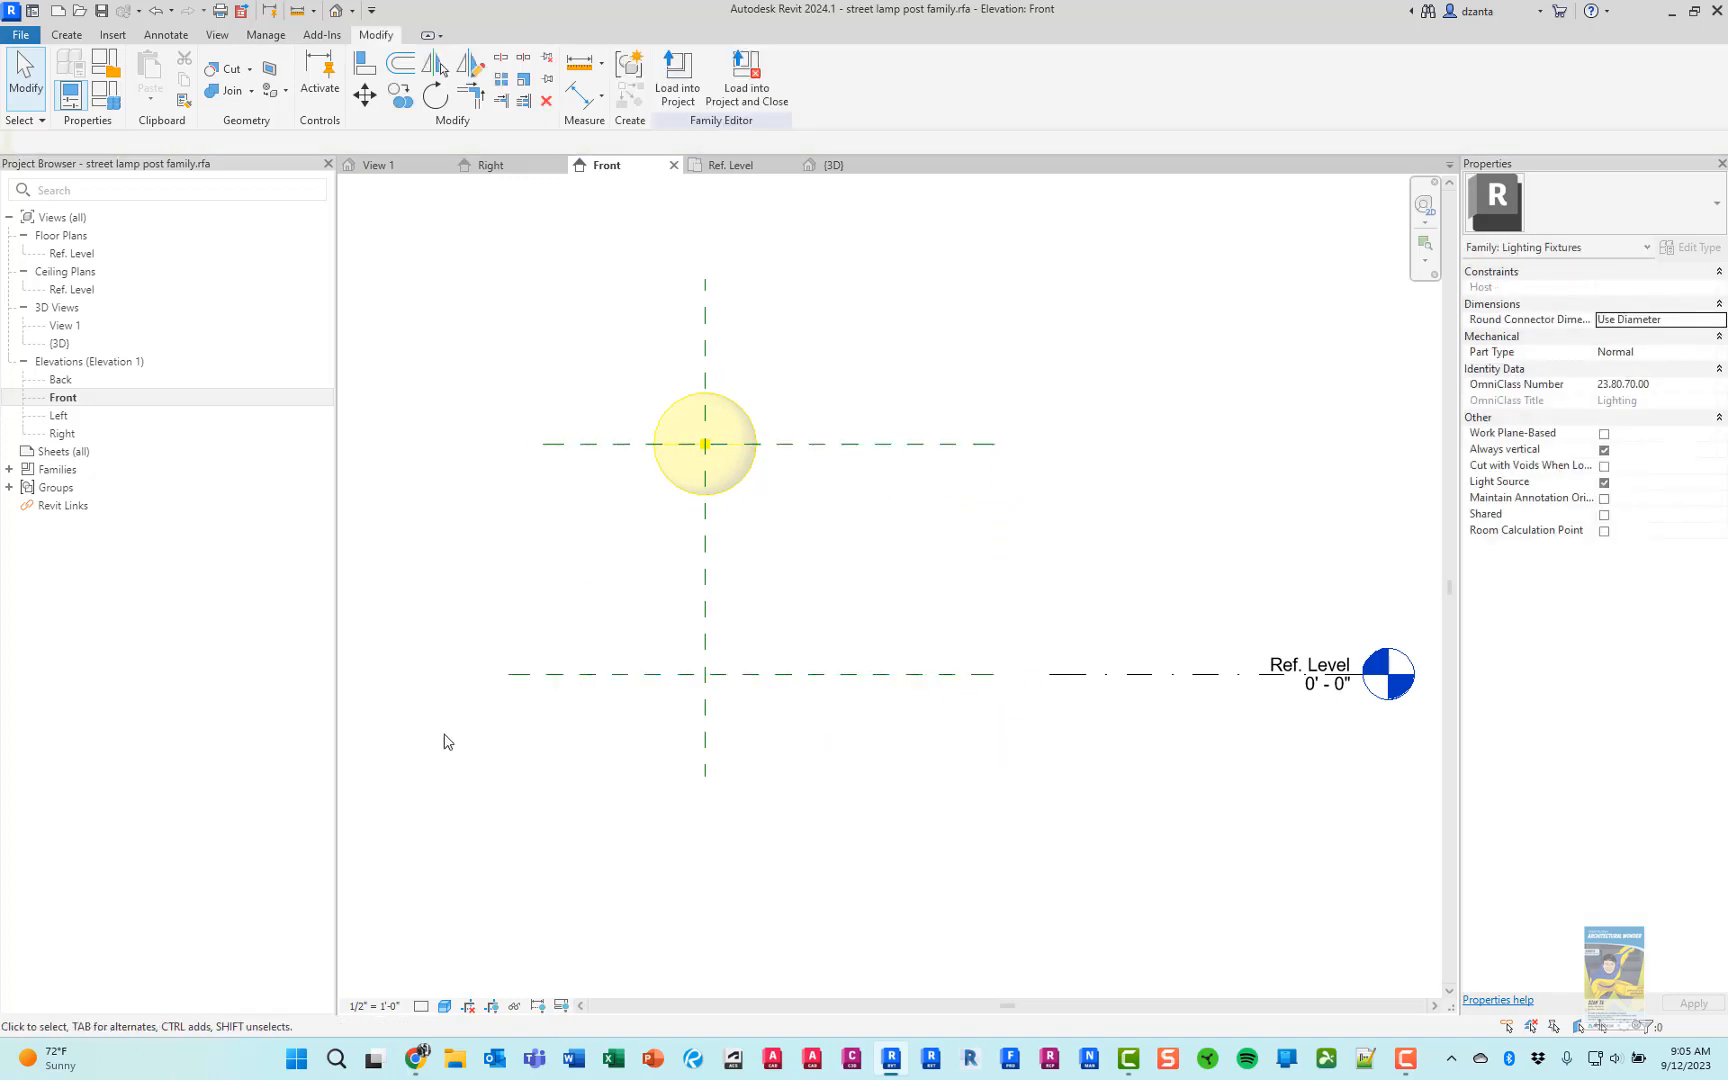
left_click(513, 679)
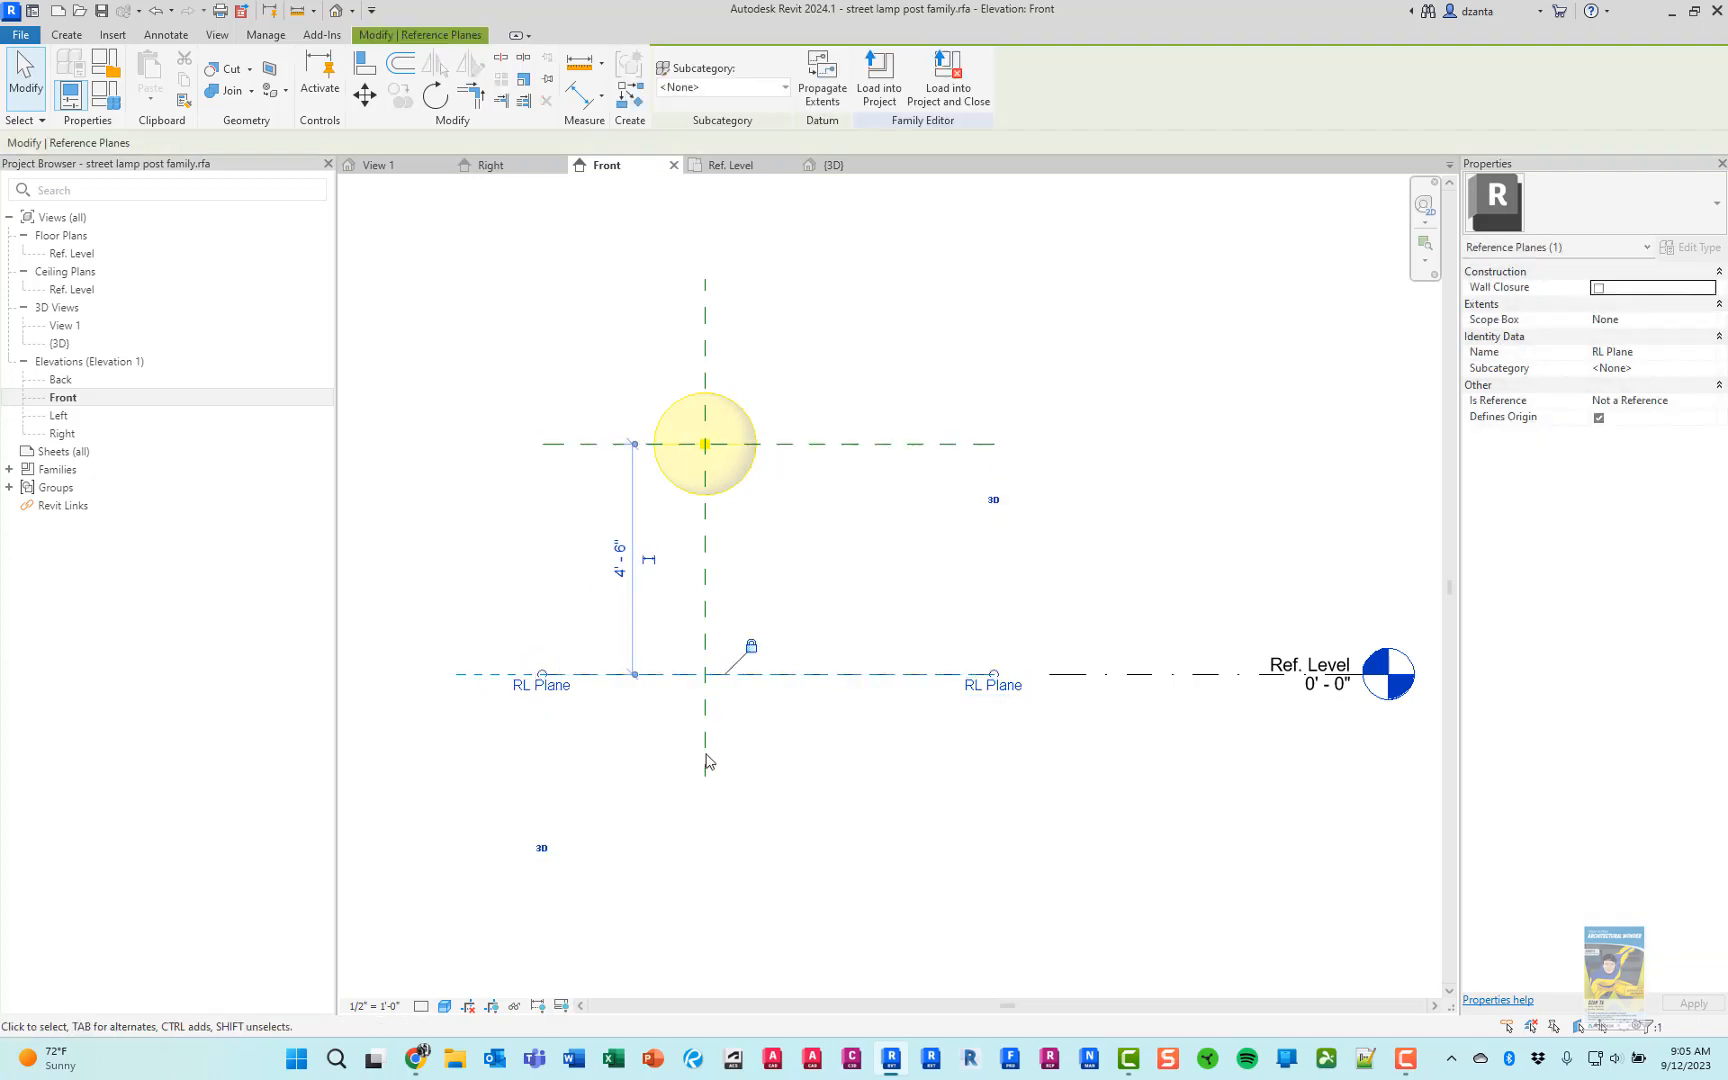
left_click(797, 754)
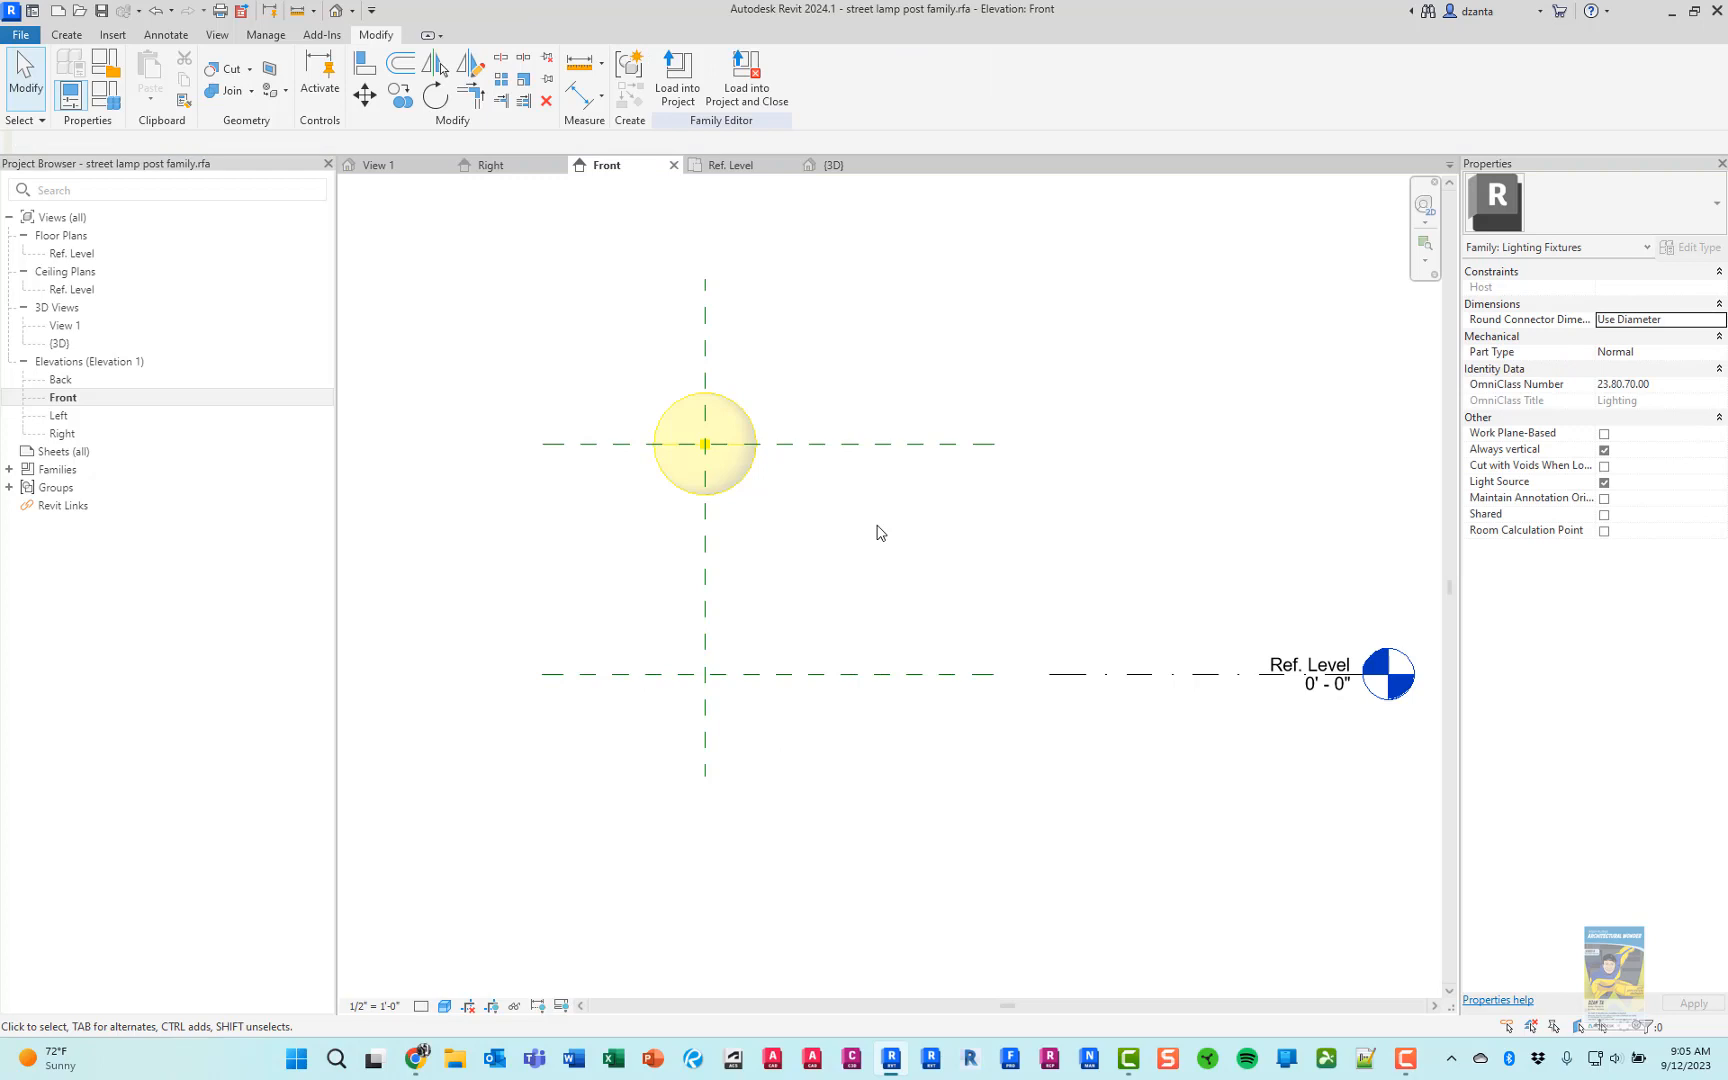
Consult the lamp post picture in Chrome, and set the Light Source Elevation plane 12' above the RL Plane in Revit
middle_click_drag(880, 532, 950, 646)
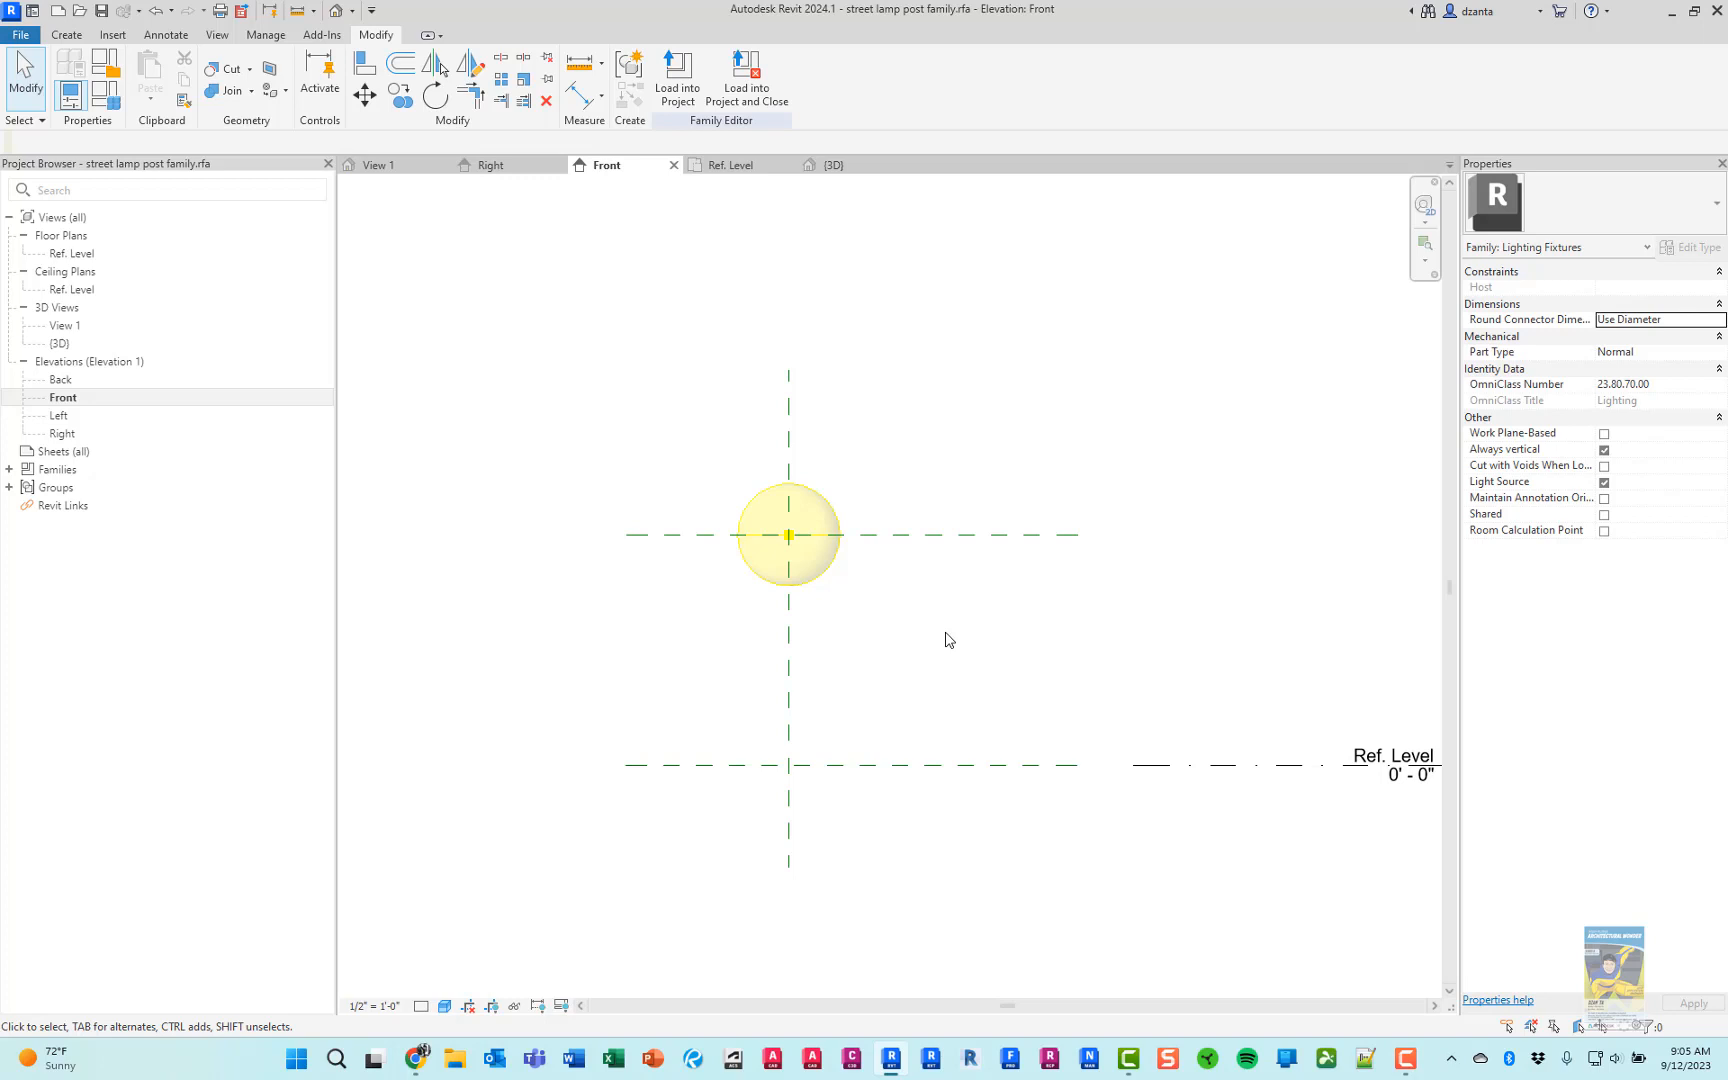
left_click(416, 1058)
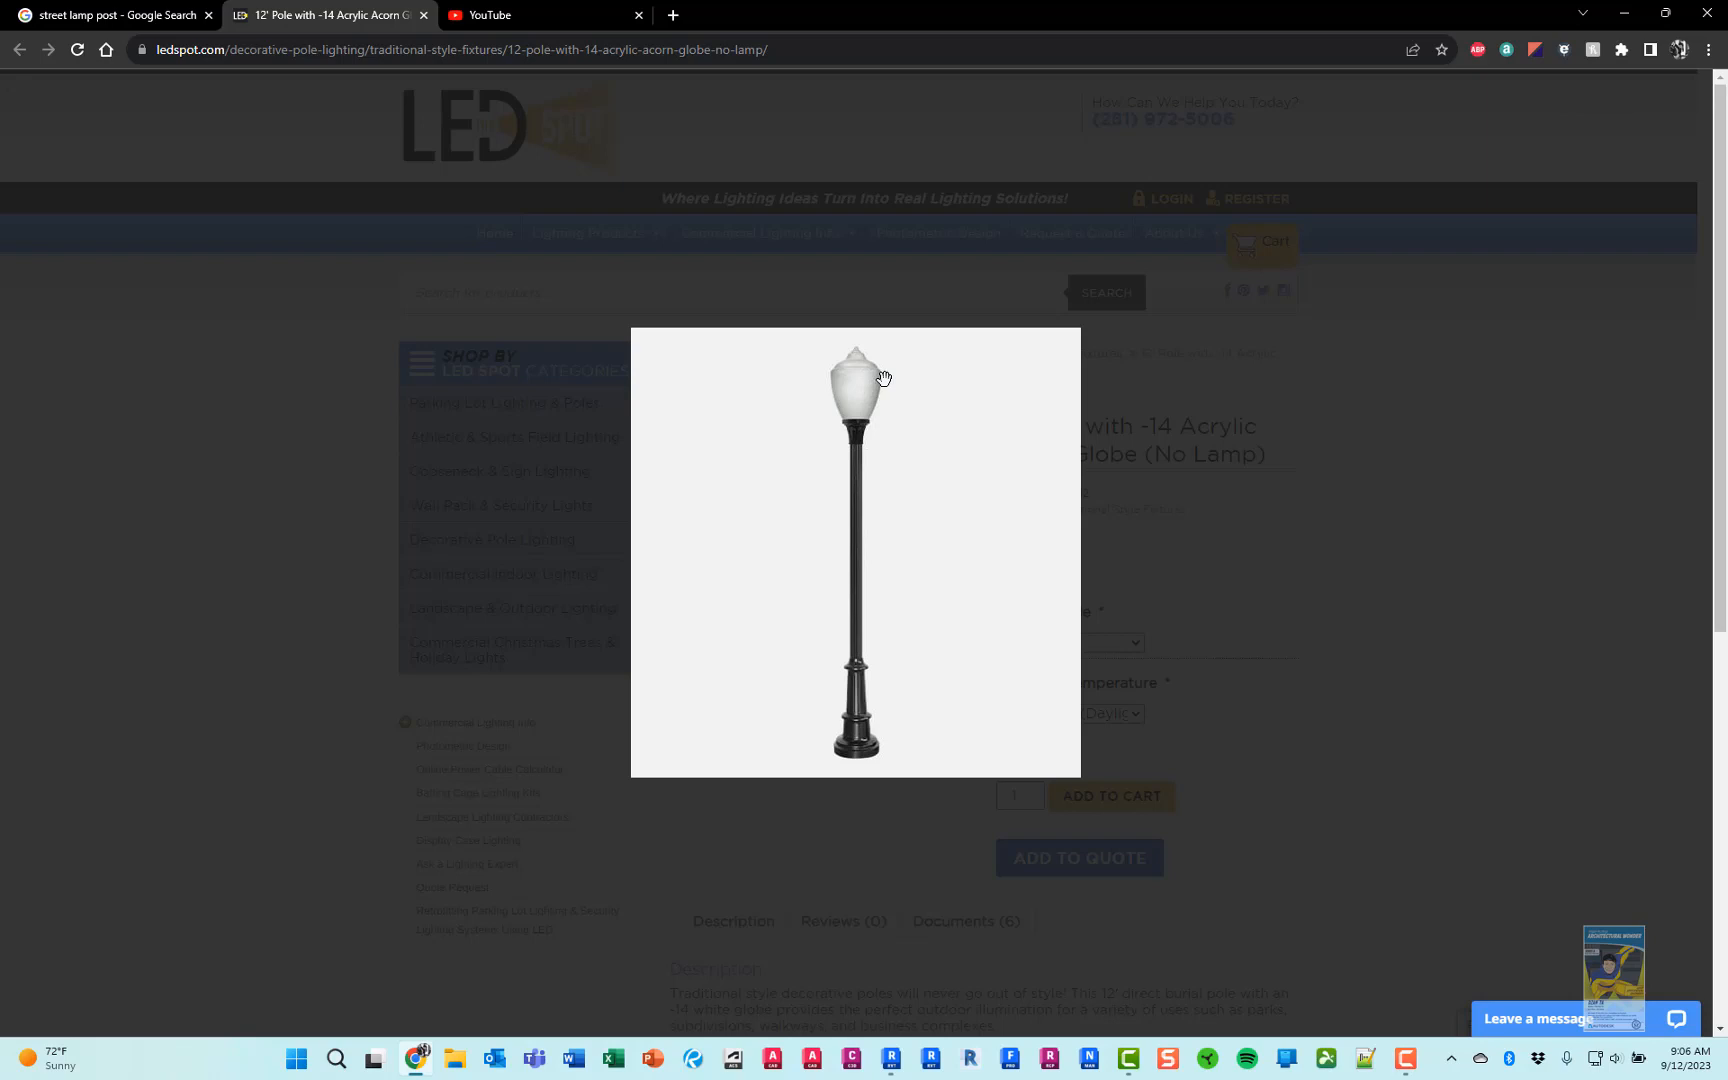
left_click(1624, 14)
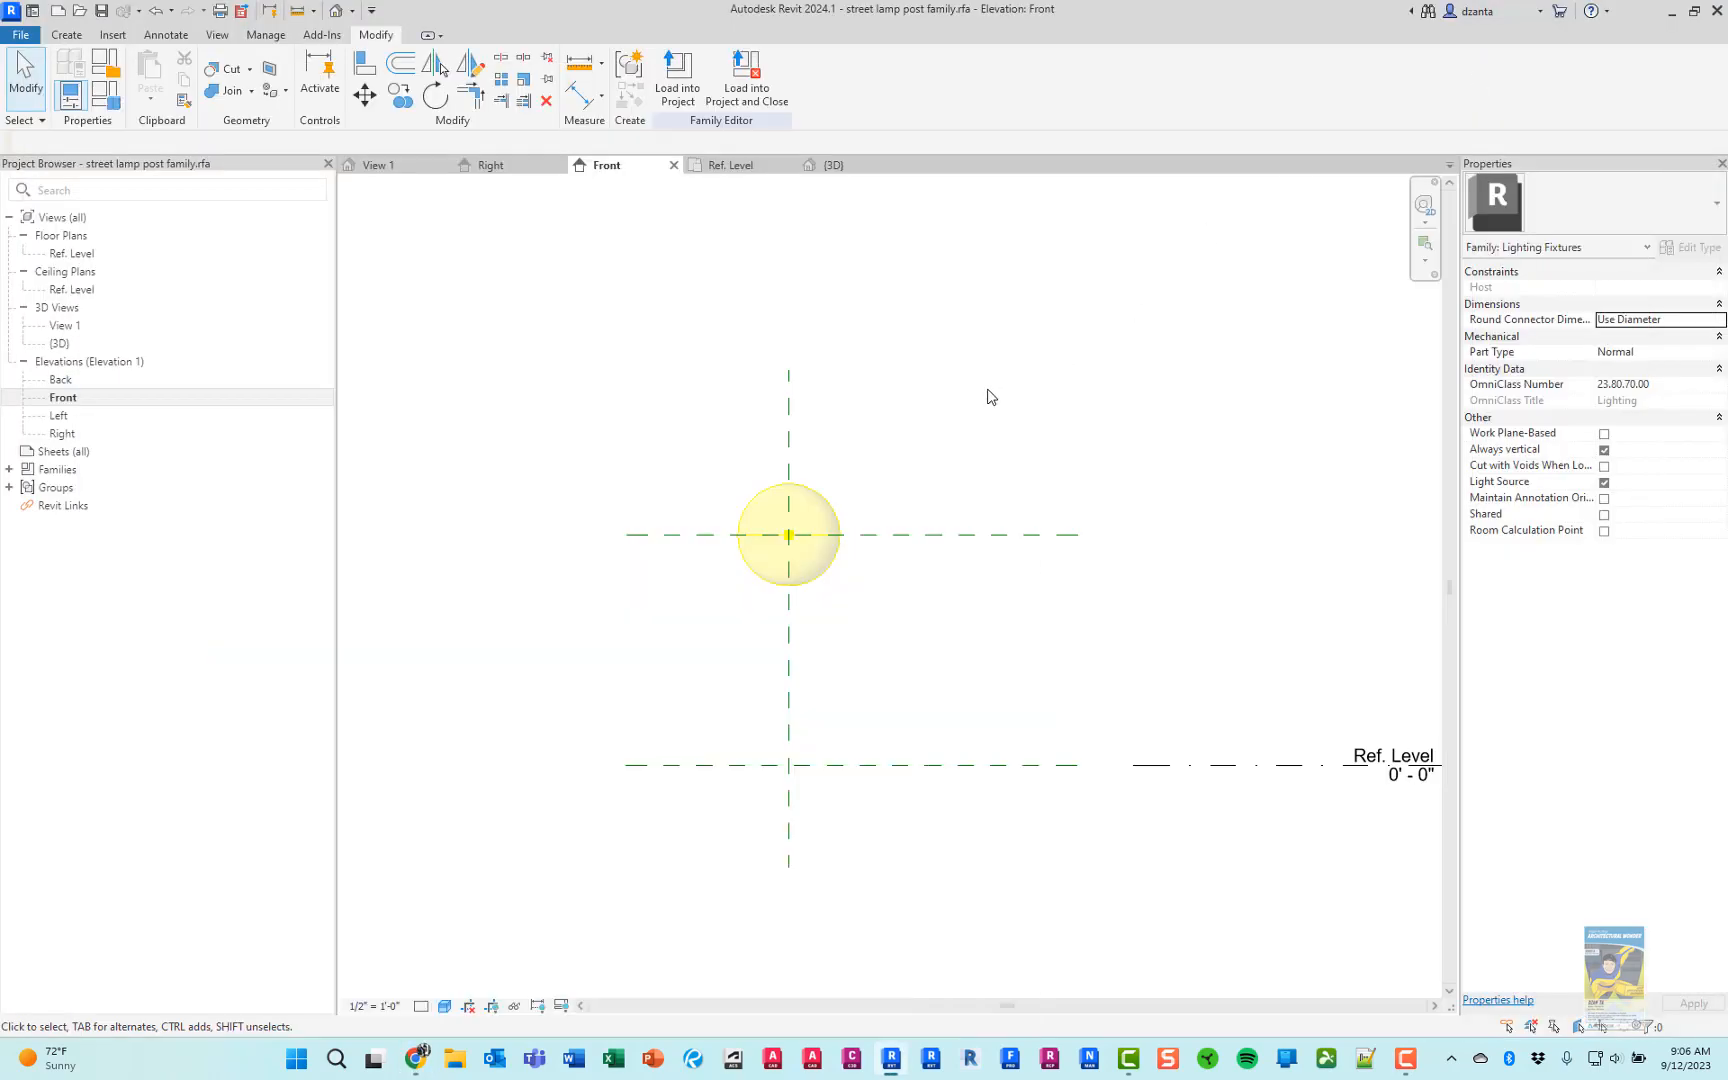
left_click(937, 537)
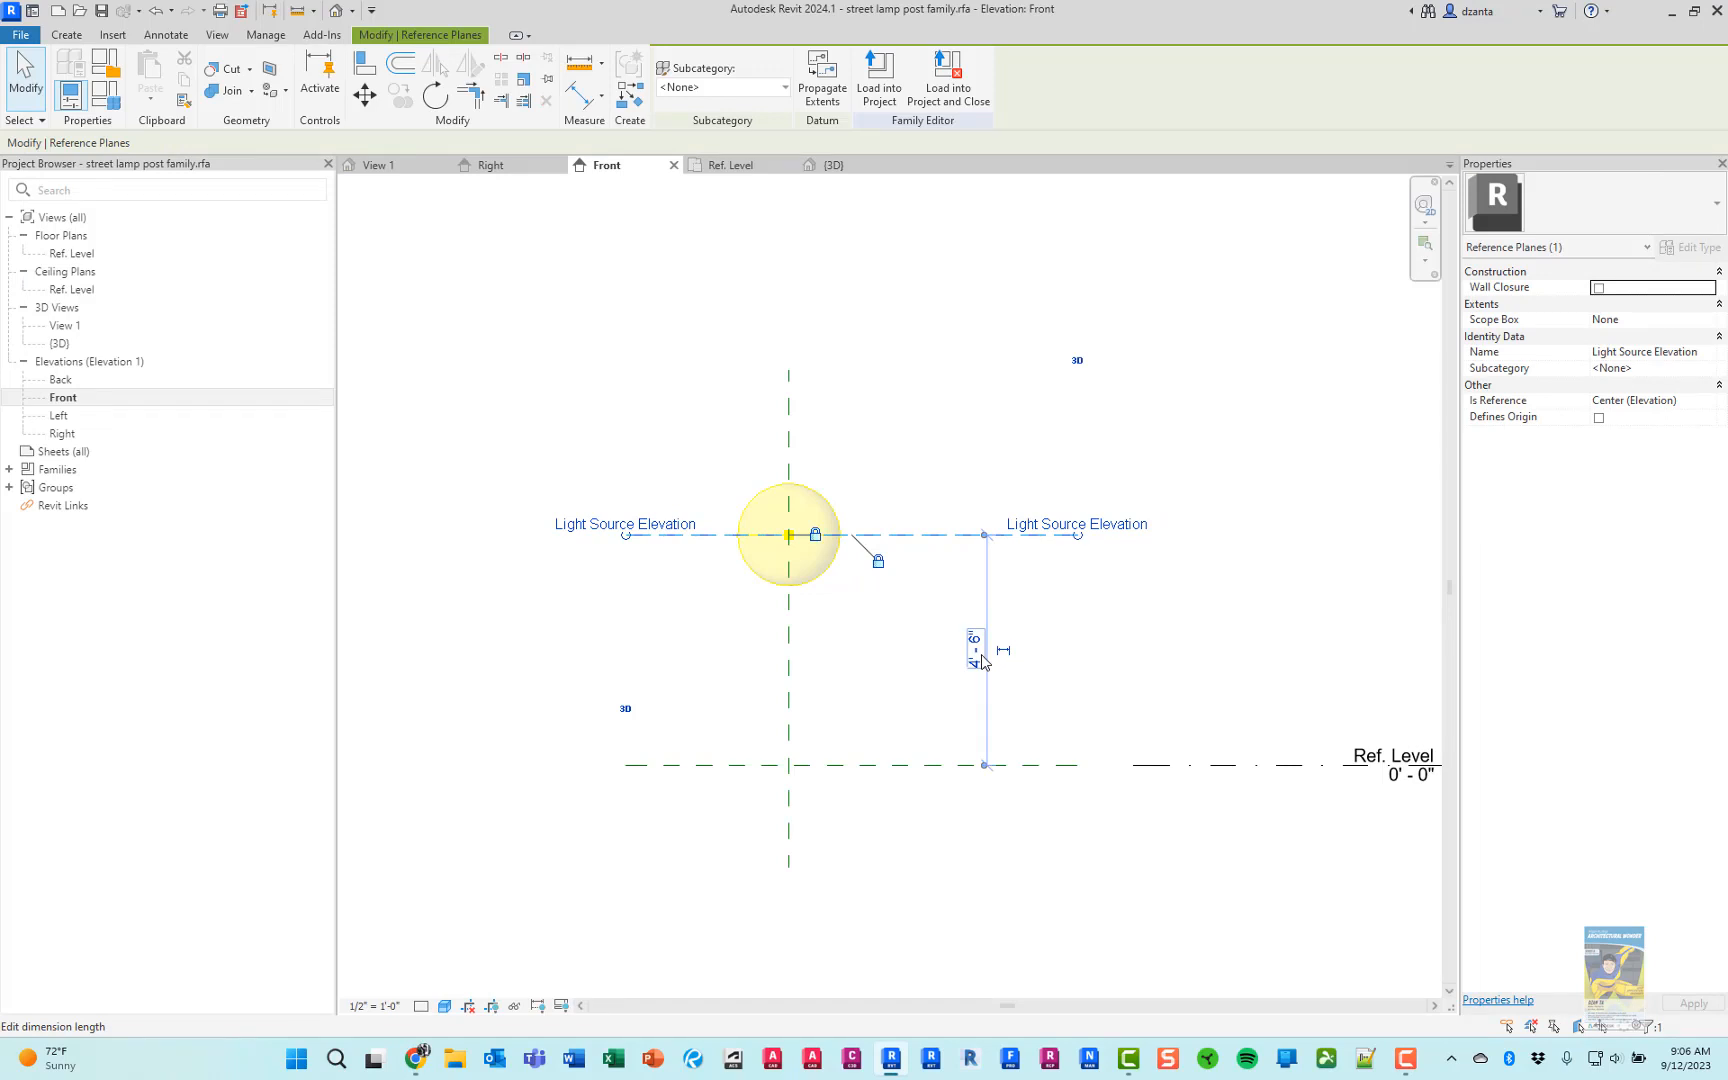
left_click(979, 652)
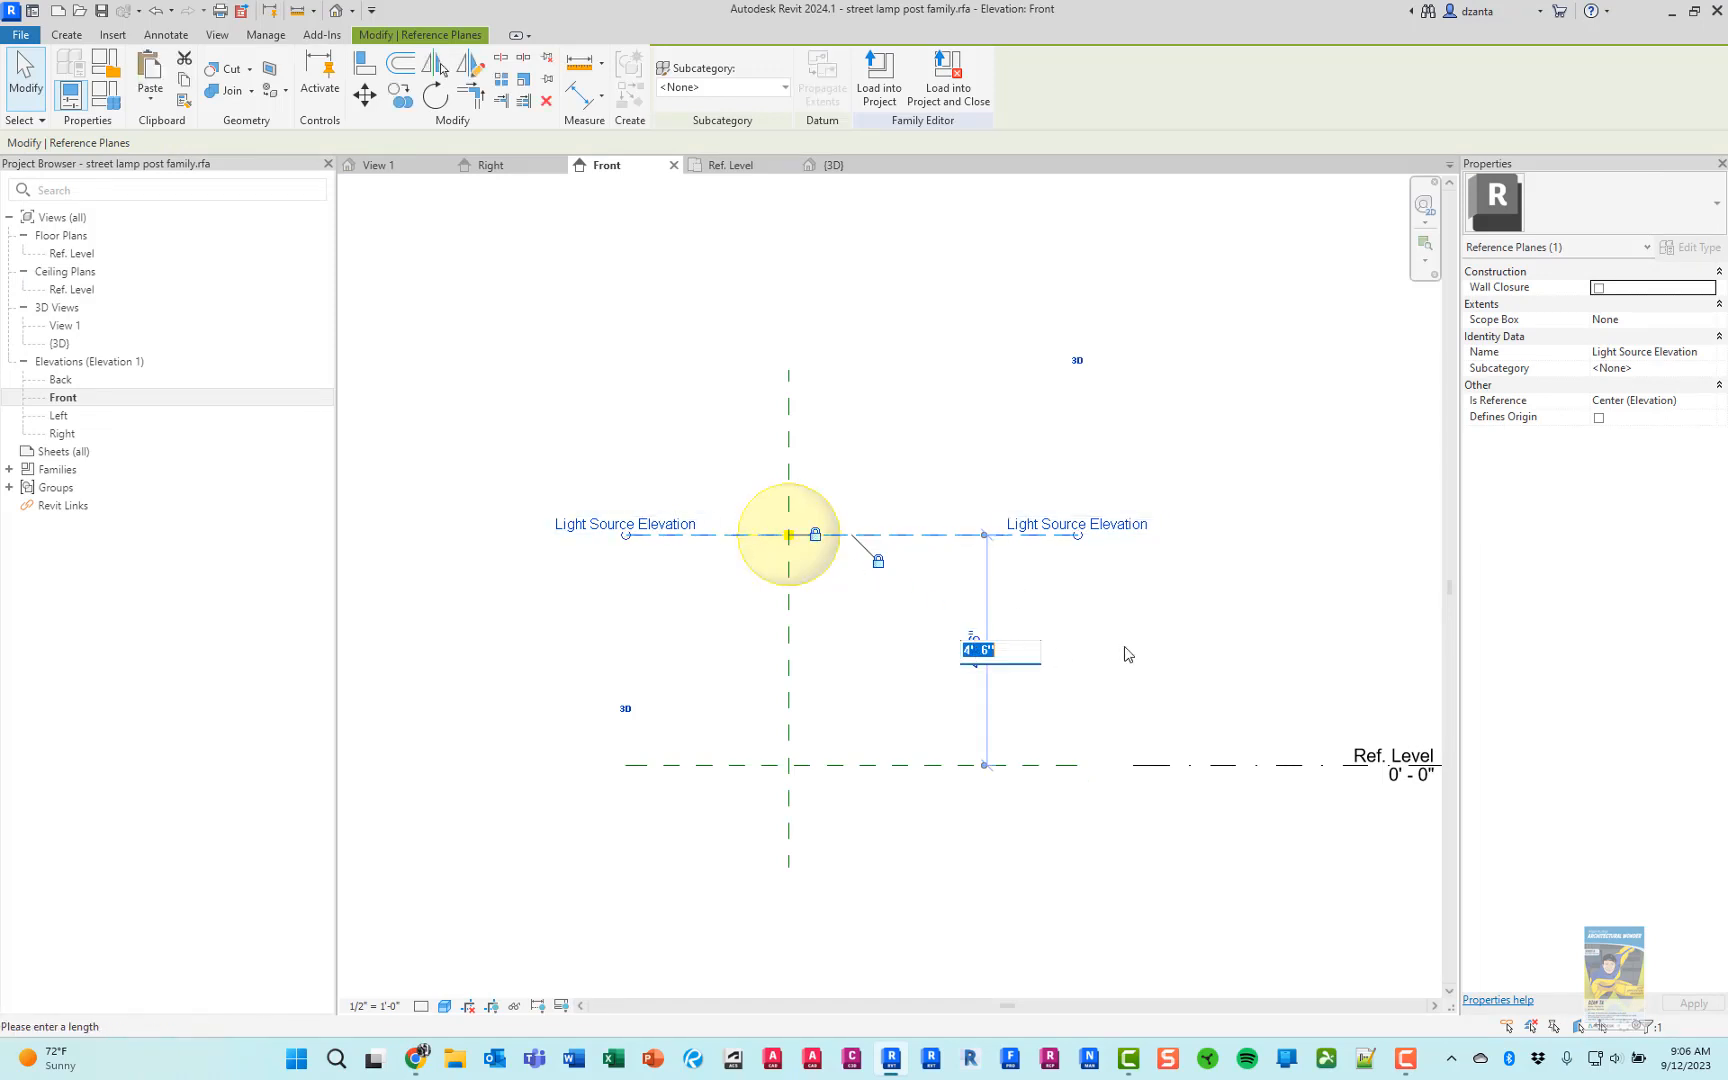
type("12")
key("Return")
left_click(1152, 638)
scroll(1128, 530, "down", 2)
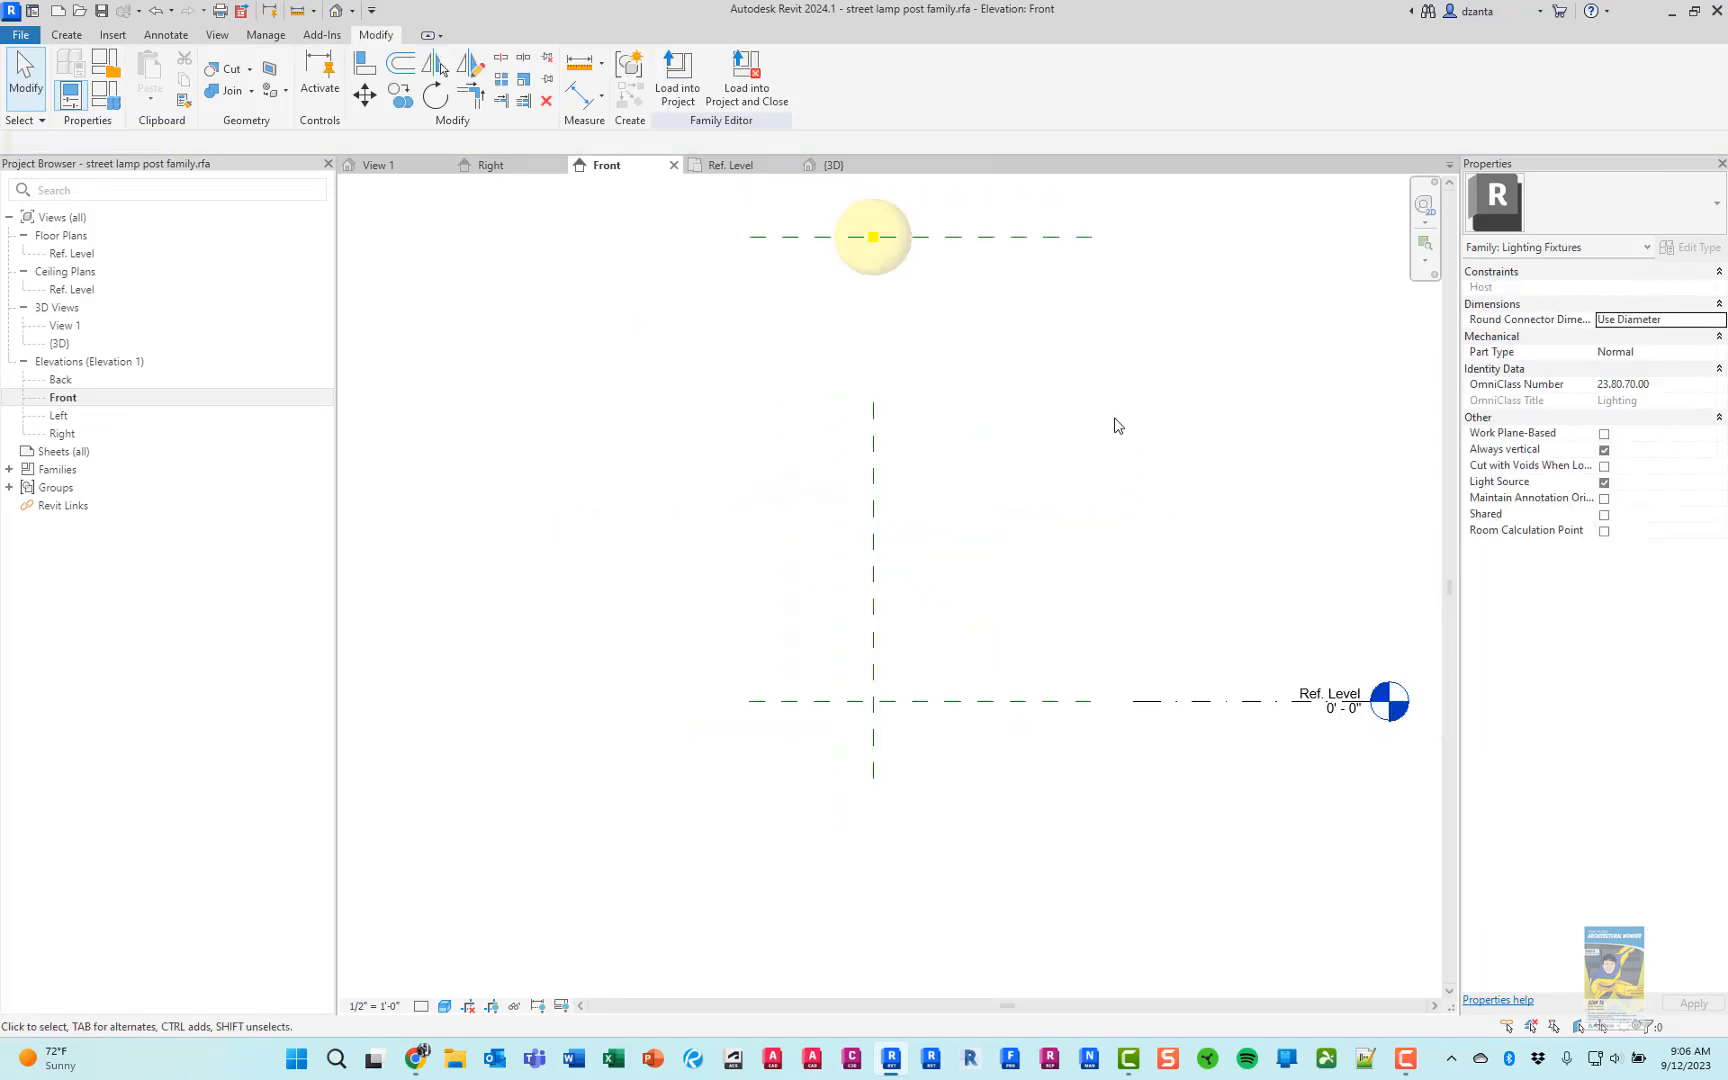
Extend the upper end of the Light Source Axis (L/R) reference plane past the top of the light source
middle_click_drag(1036, 361, 1023, 510)
left_click(858, 553)
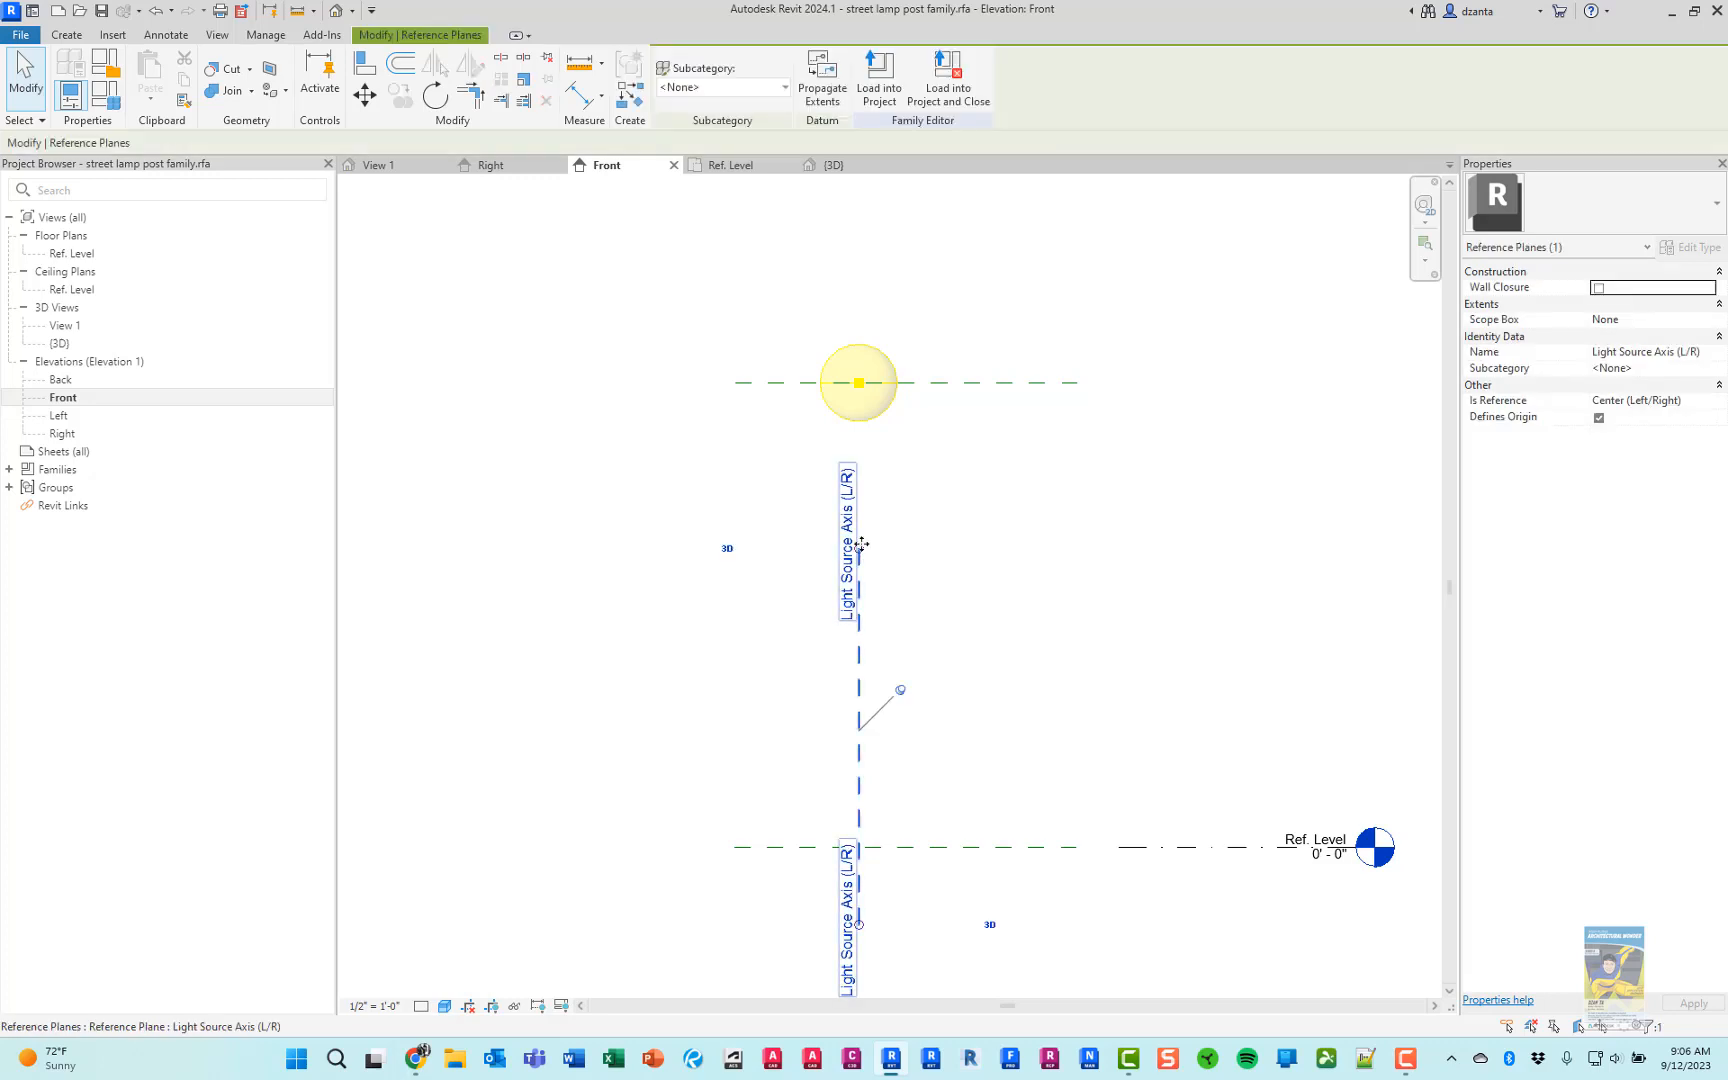
left_click(900, 695)
left_click_drag(862, 555, 876, 266)
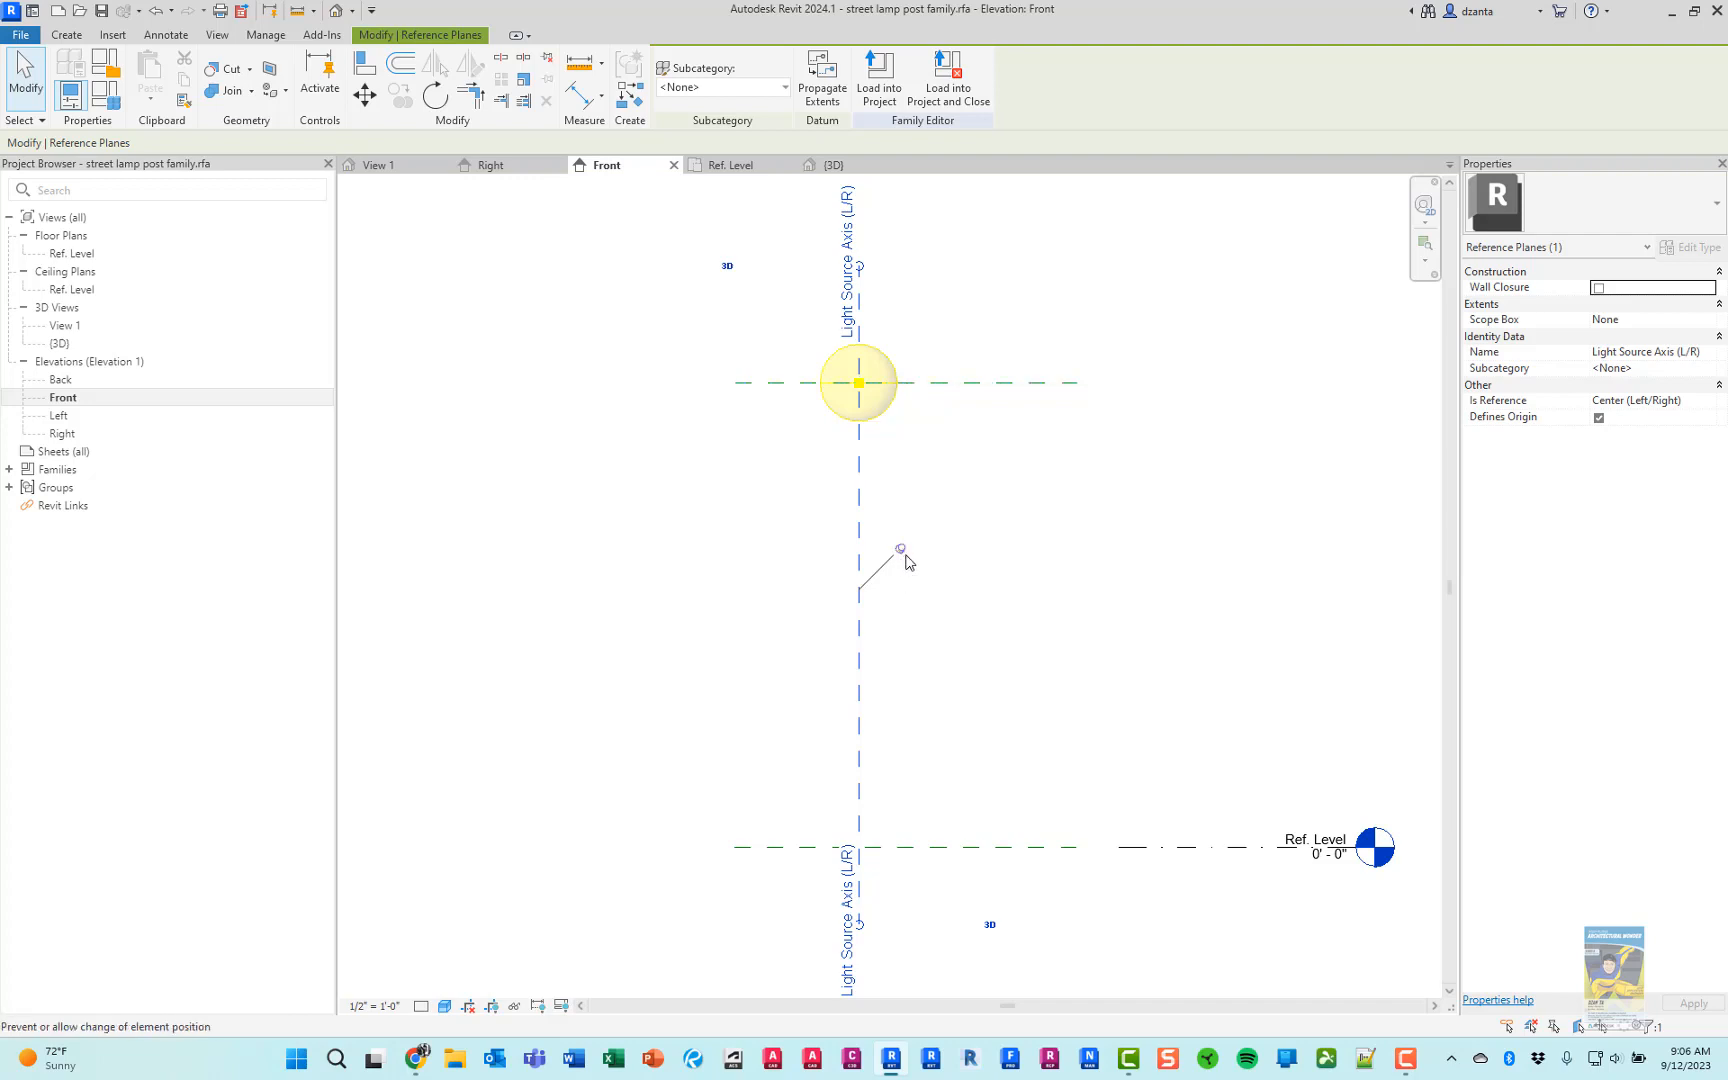
left_click(1126, 609)
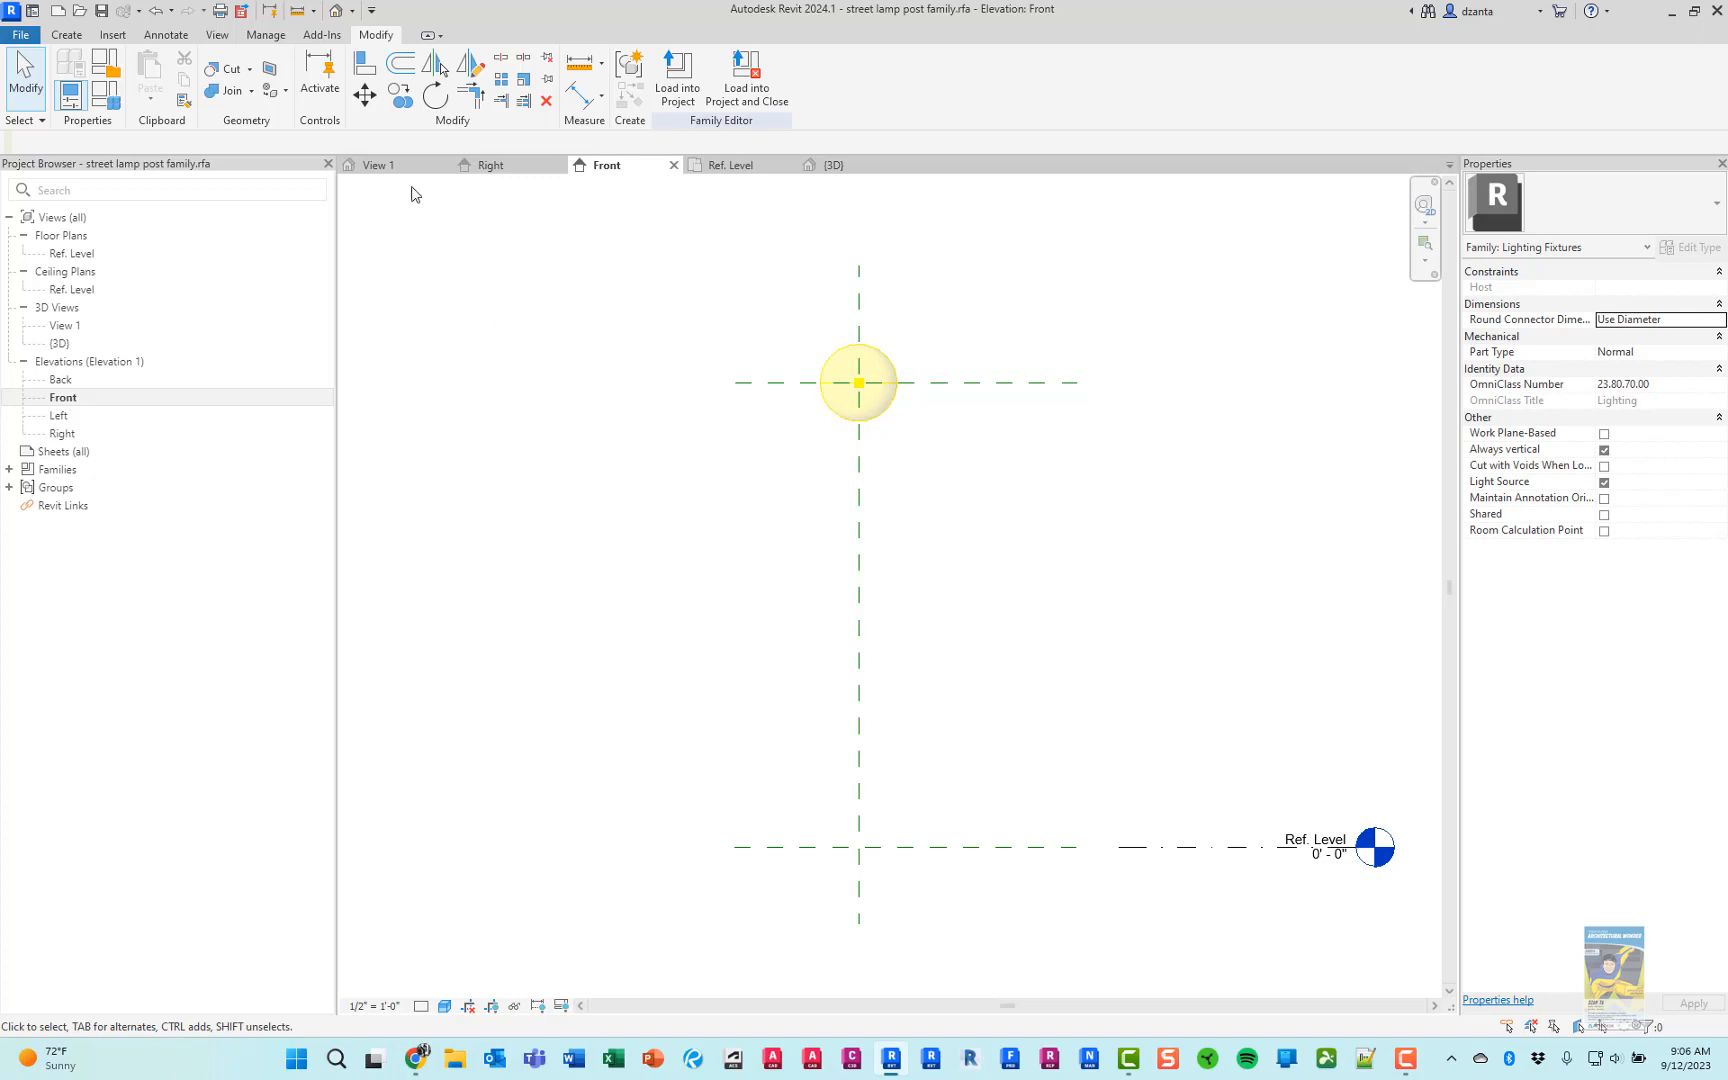
Add an aligned dimension between the Light Source Elevation plane and the RL Plane, placed beyond the planes' ends near the level head
left_click(168, 36)
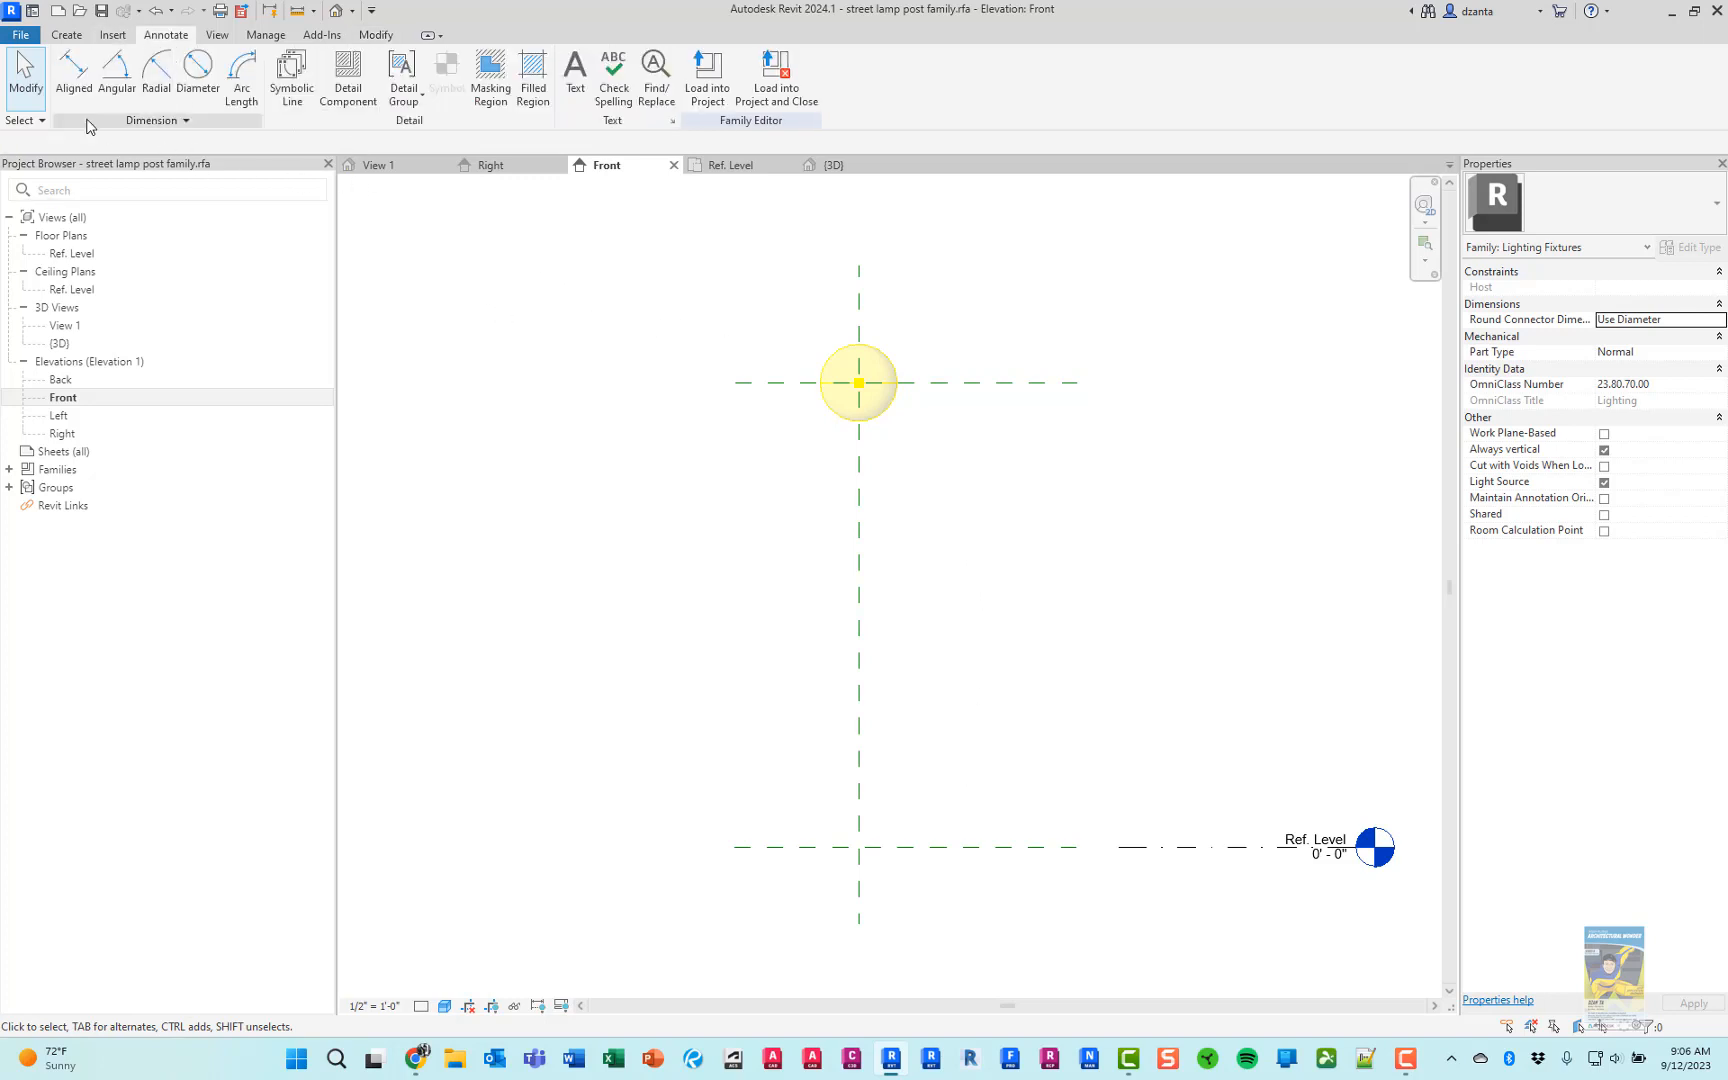
left_click(74, 72)
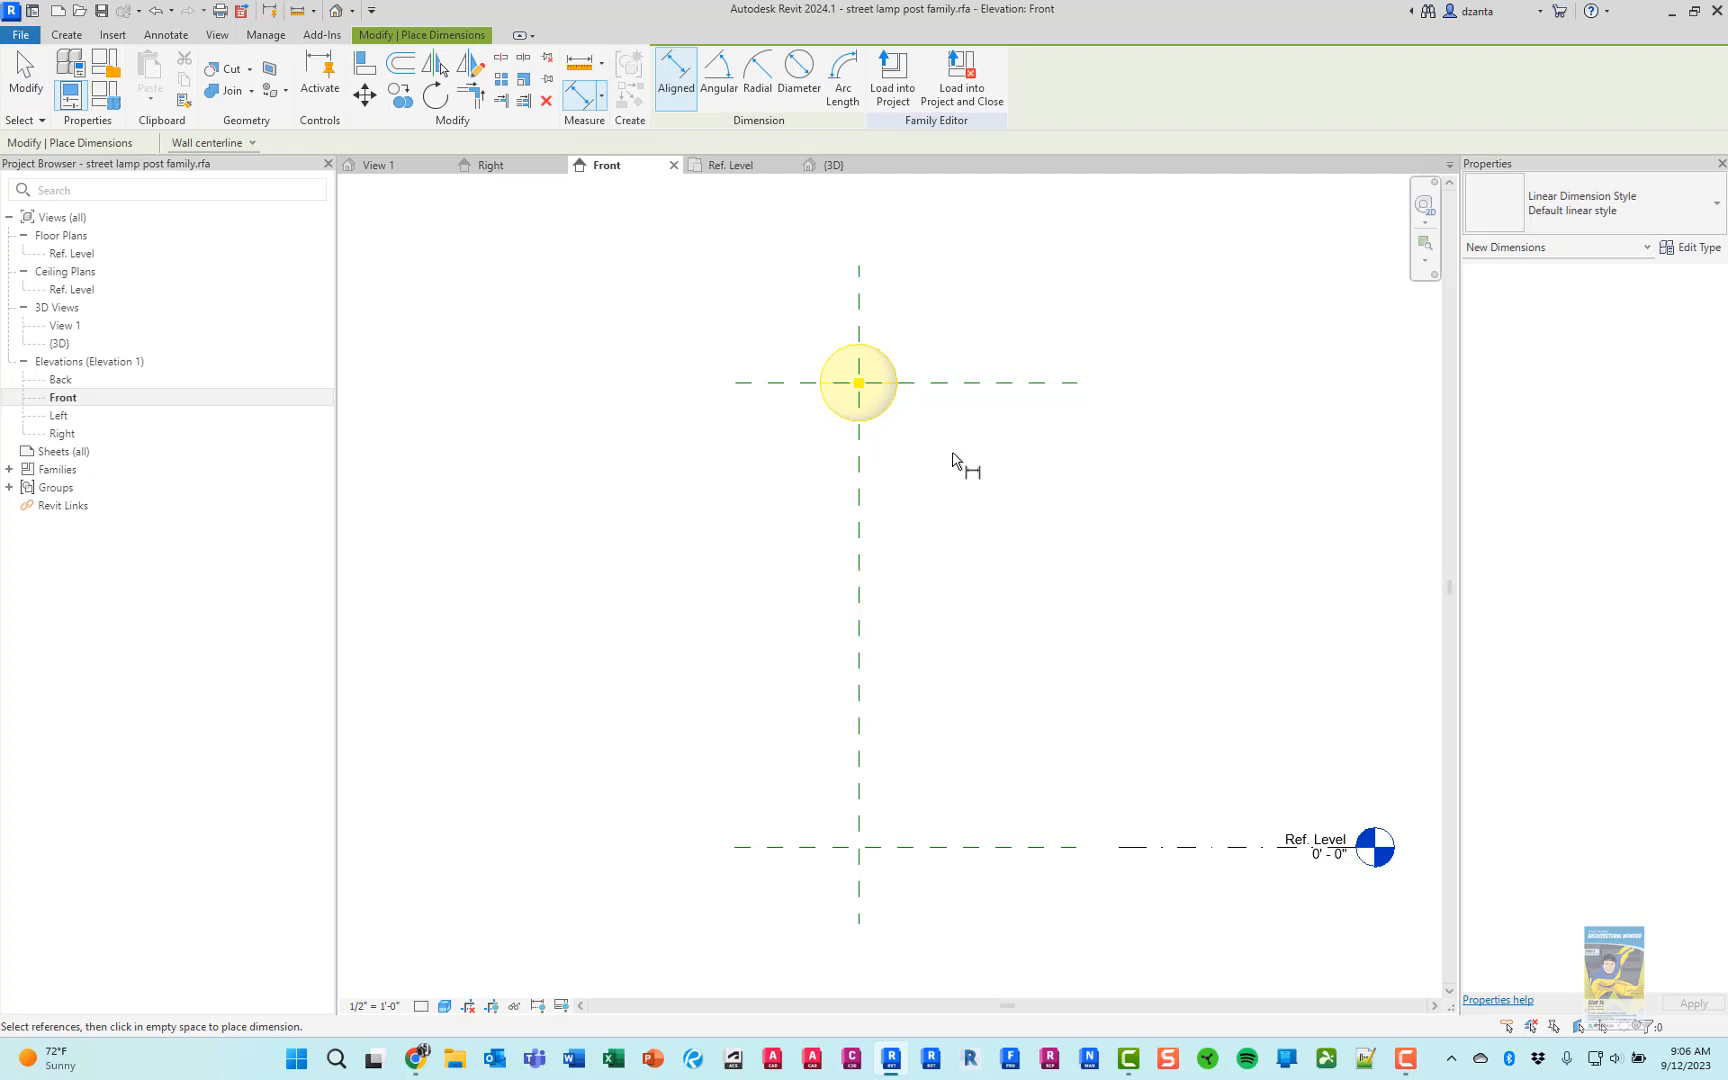
left_click(997, 382)
left_click(945, 847)
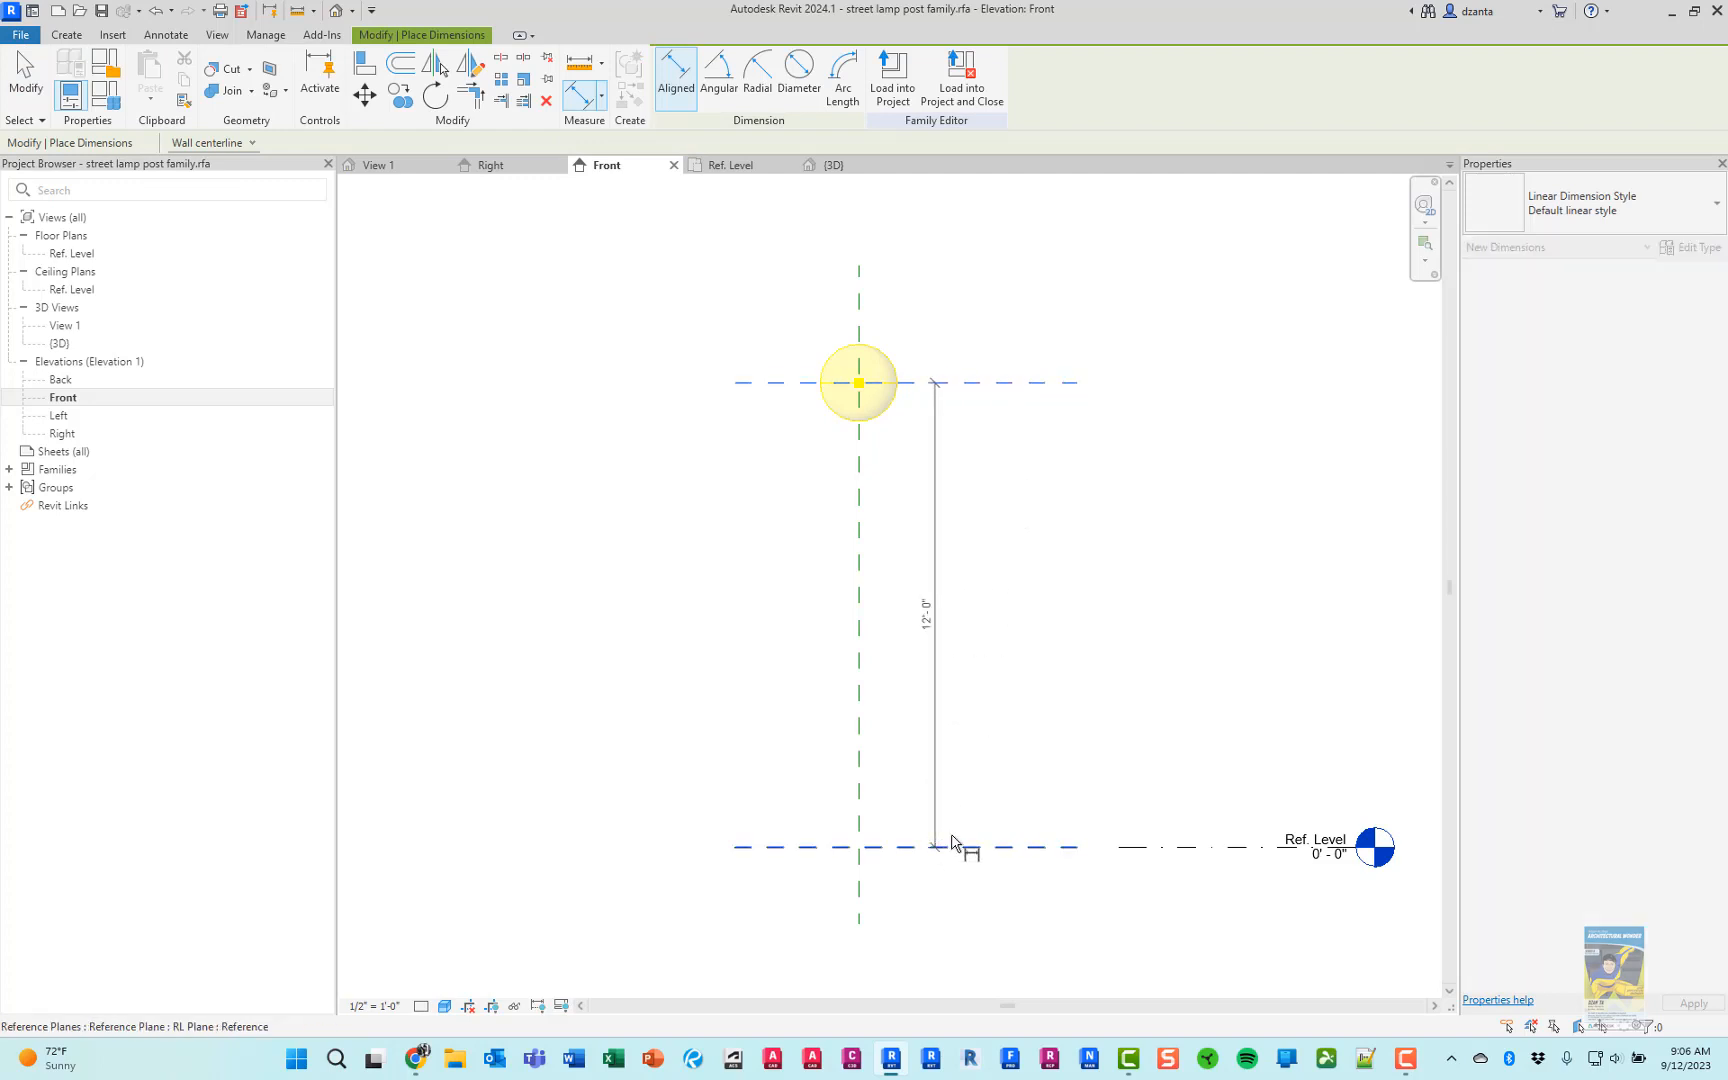
left_click(1238, 750)
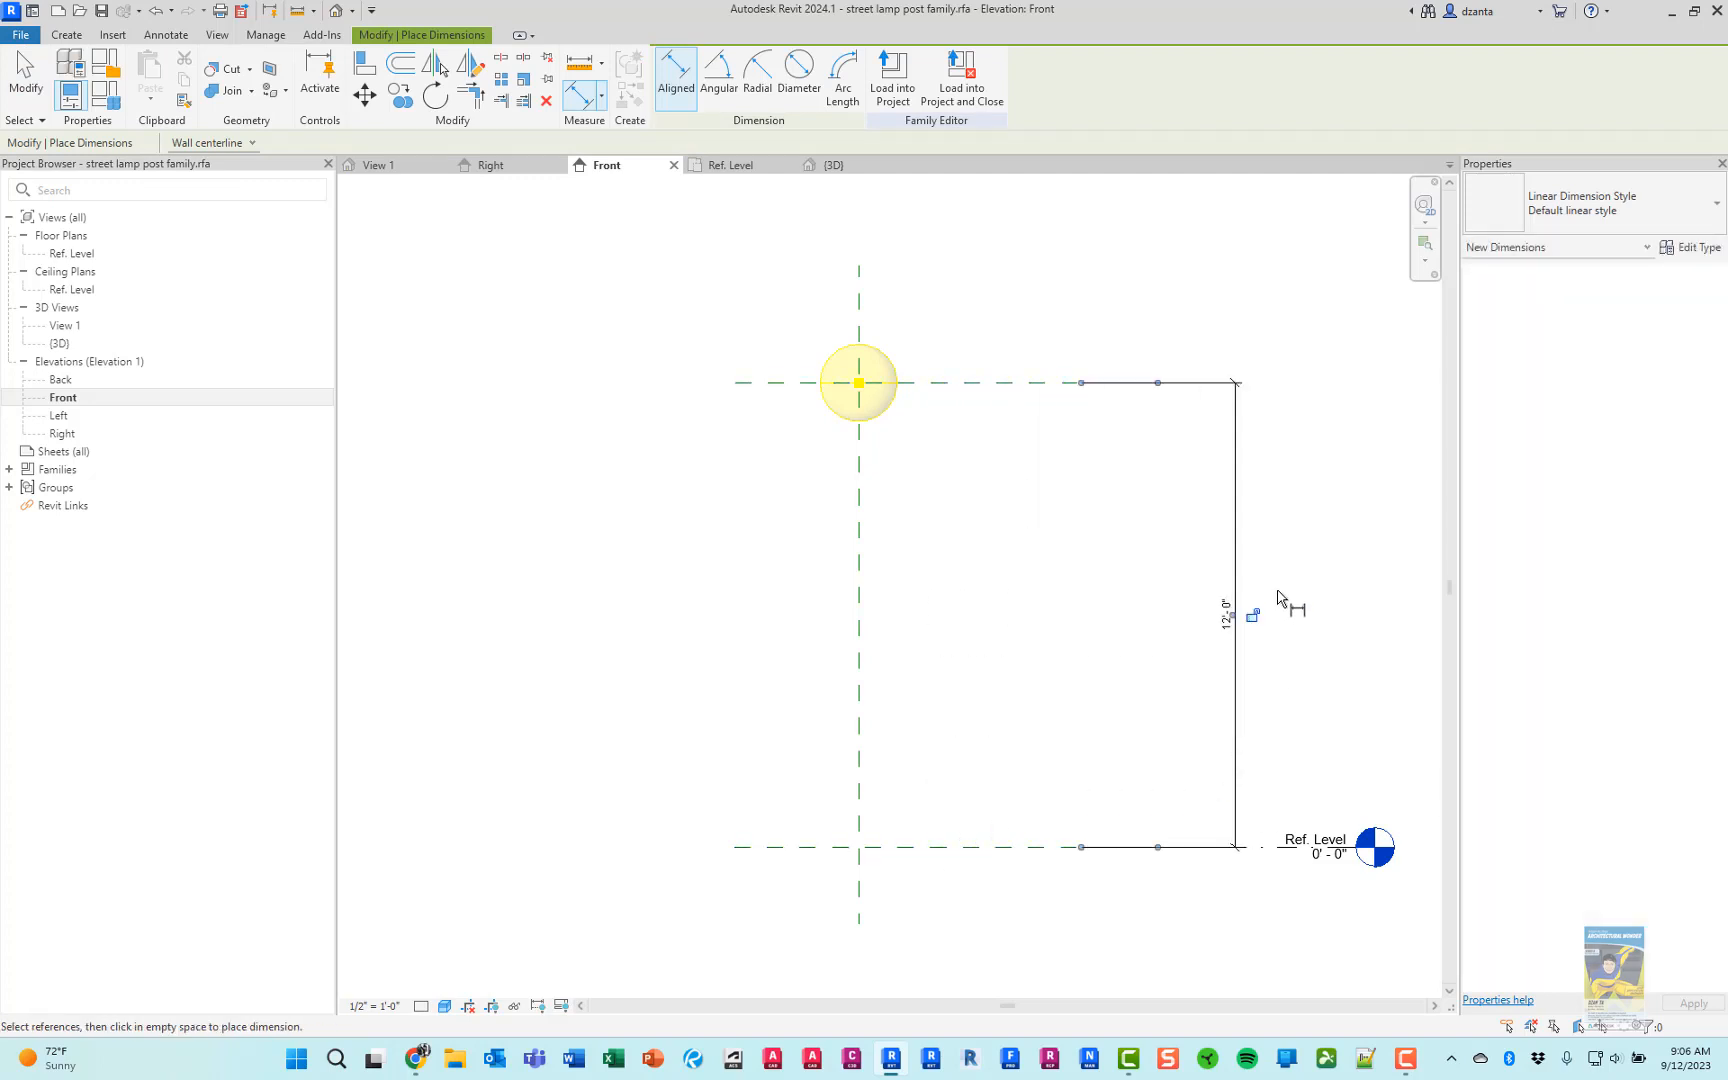
key("Escape")
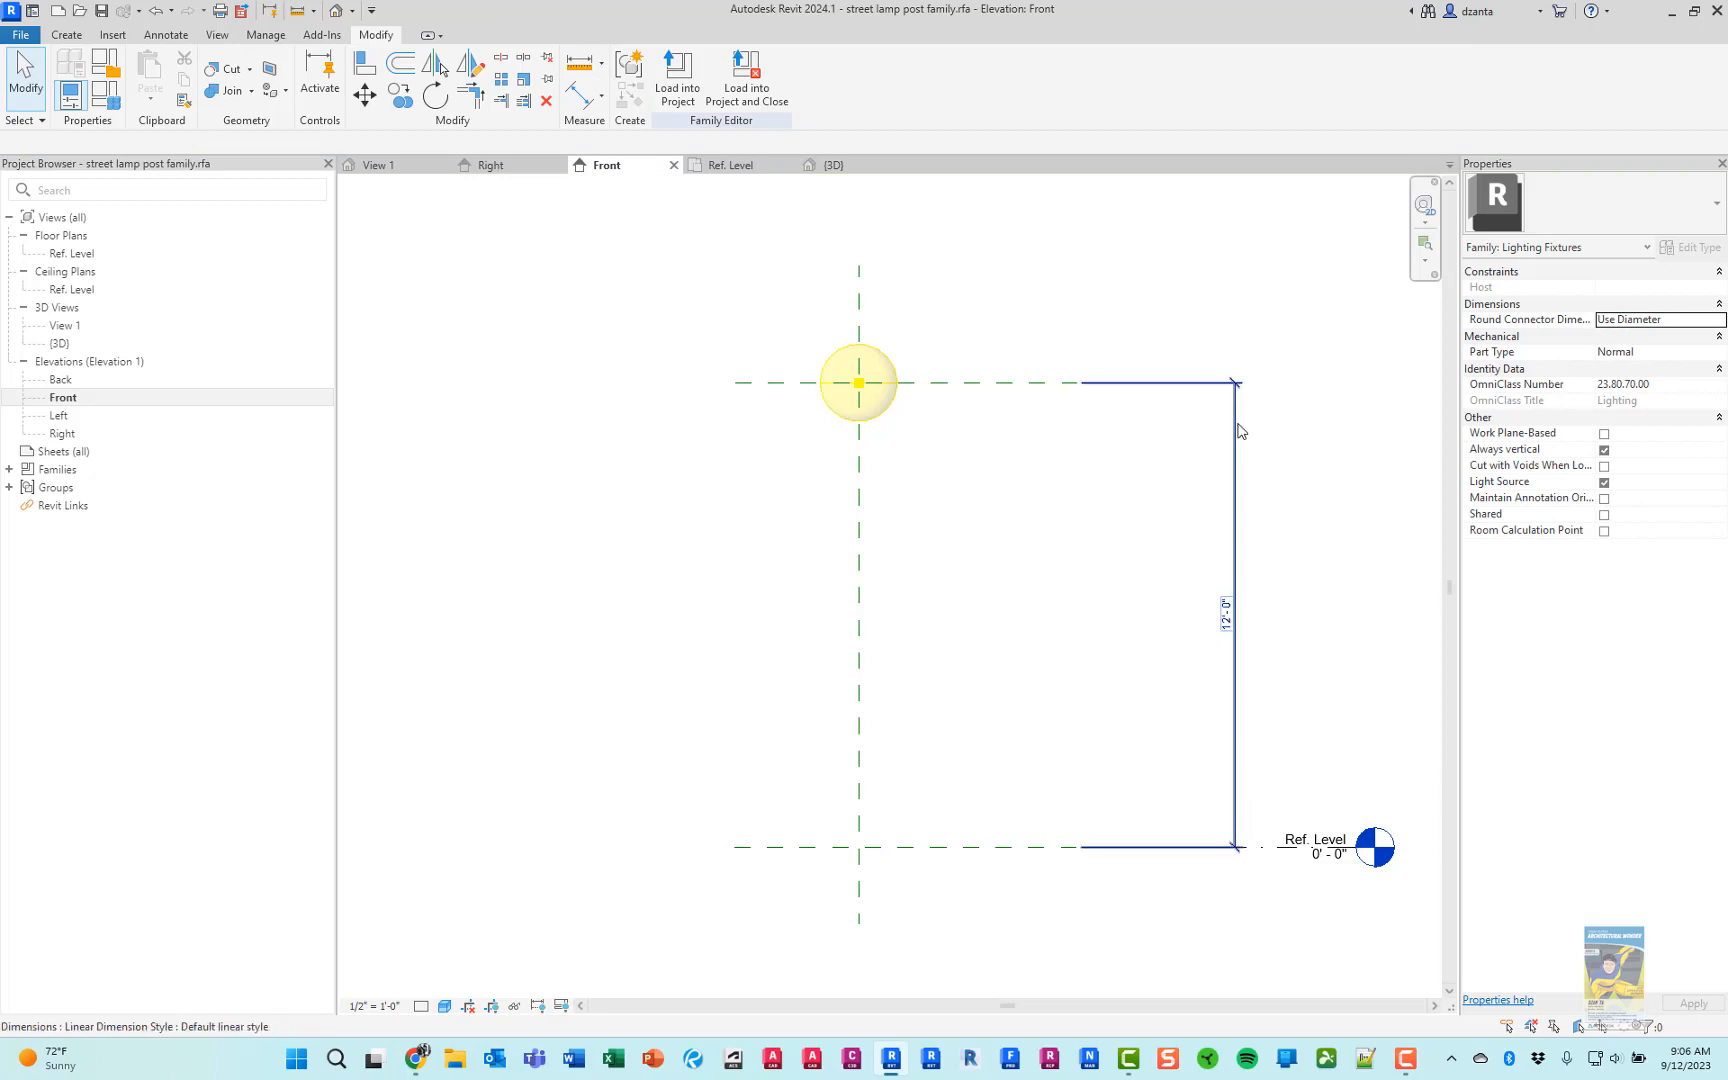
Label the vertical dimension with a new type-based family parameter named Lamp_Height, grouped under Dimensions
left_click(1240, 422)
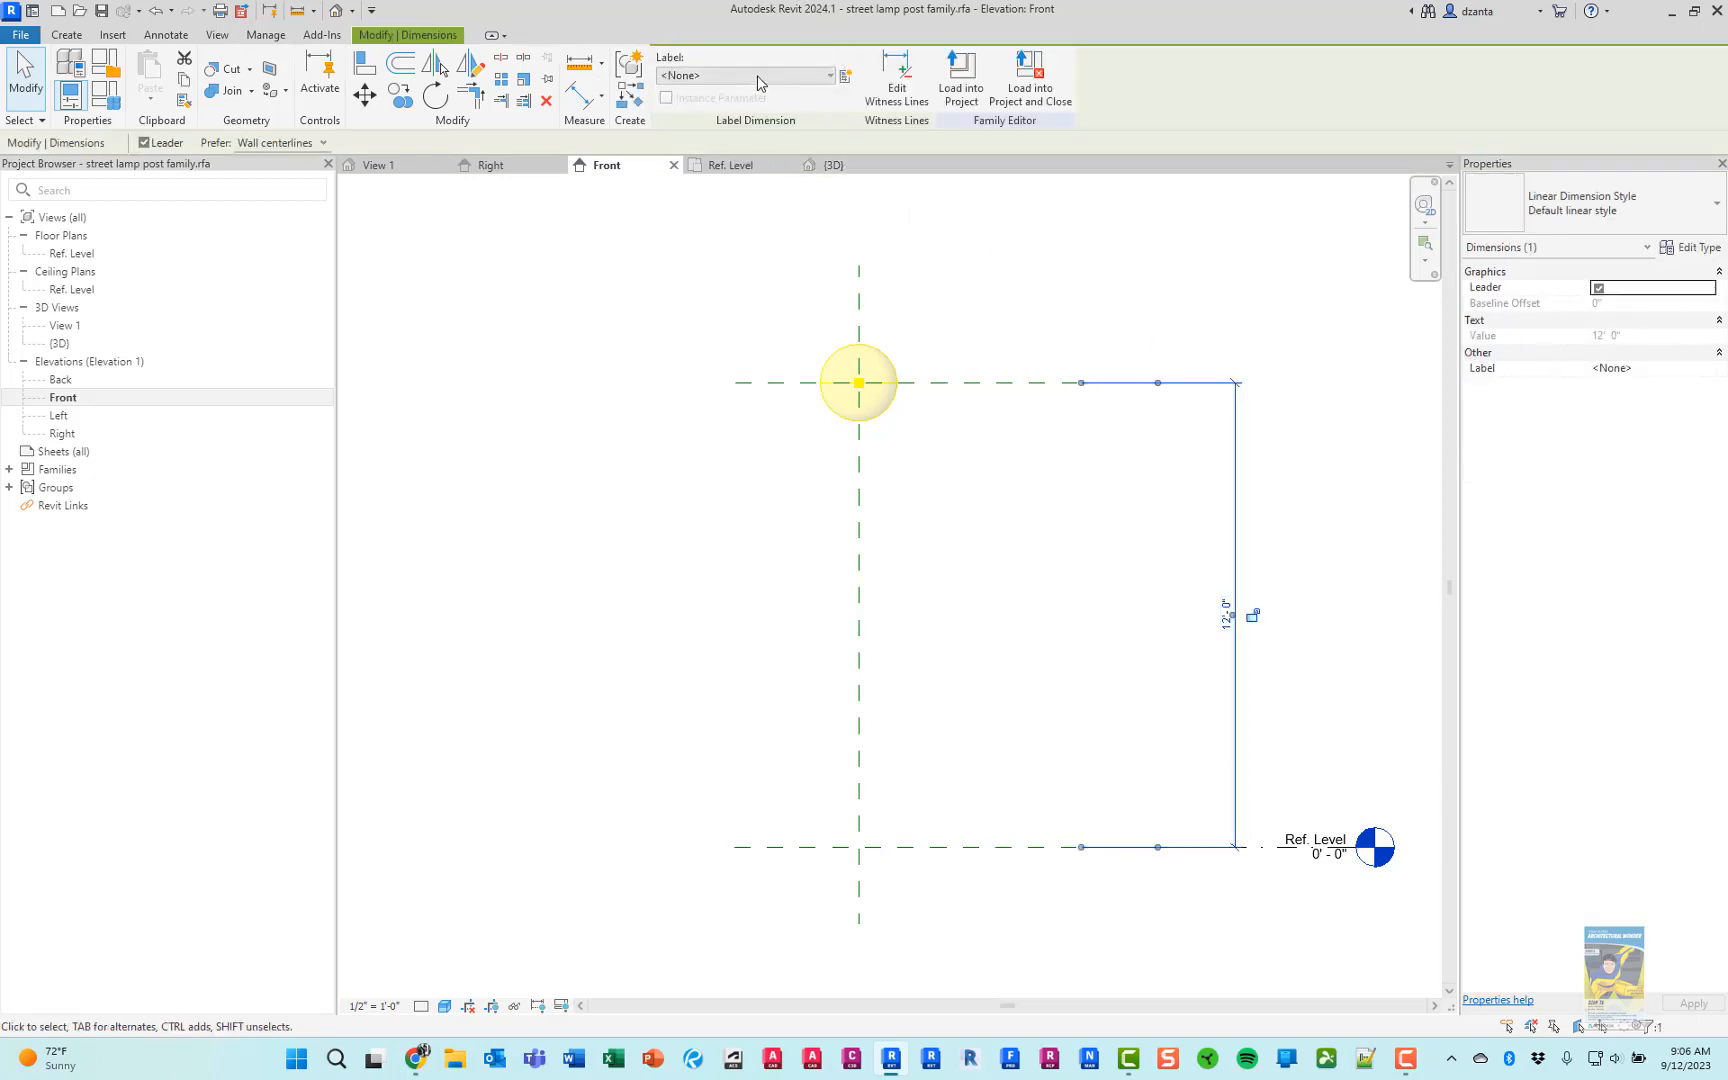
left_click(847, 80)
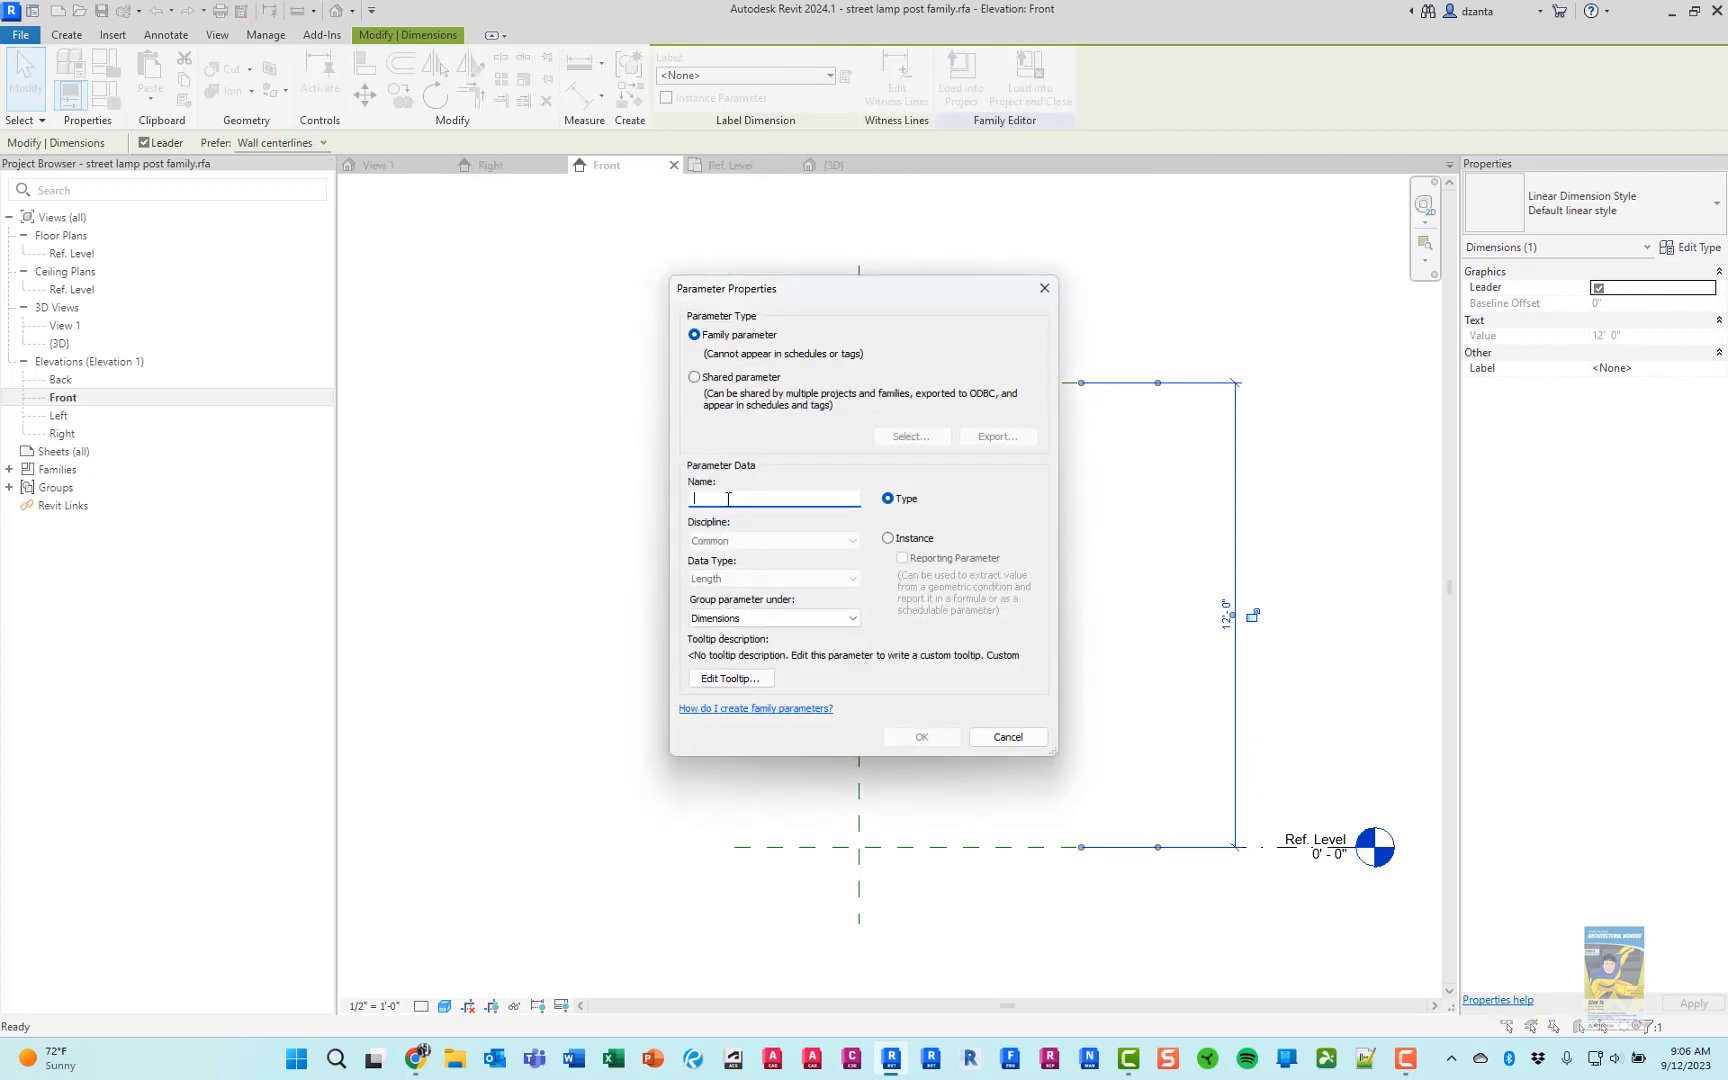
type("Lamp_Height")
left_click(921, 500)
left_click(908, 738)
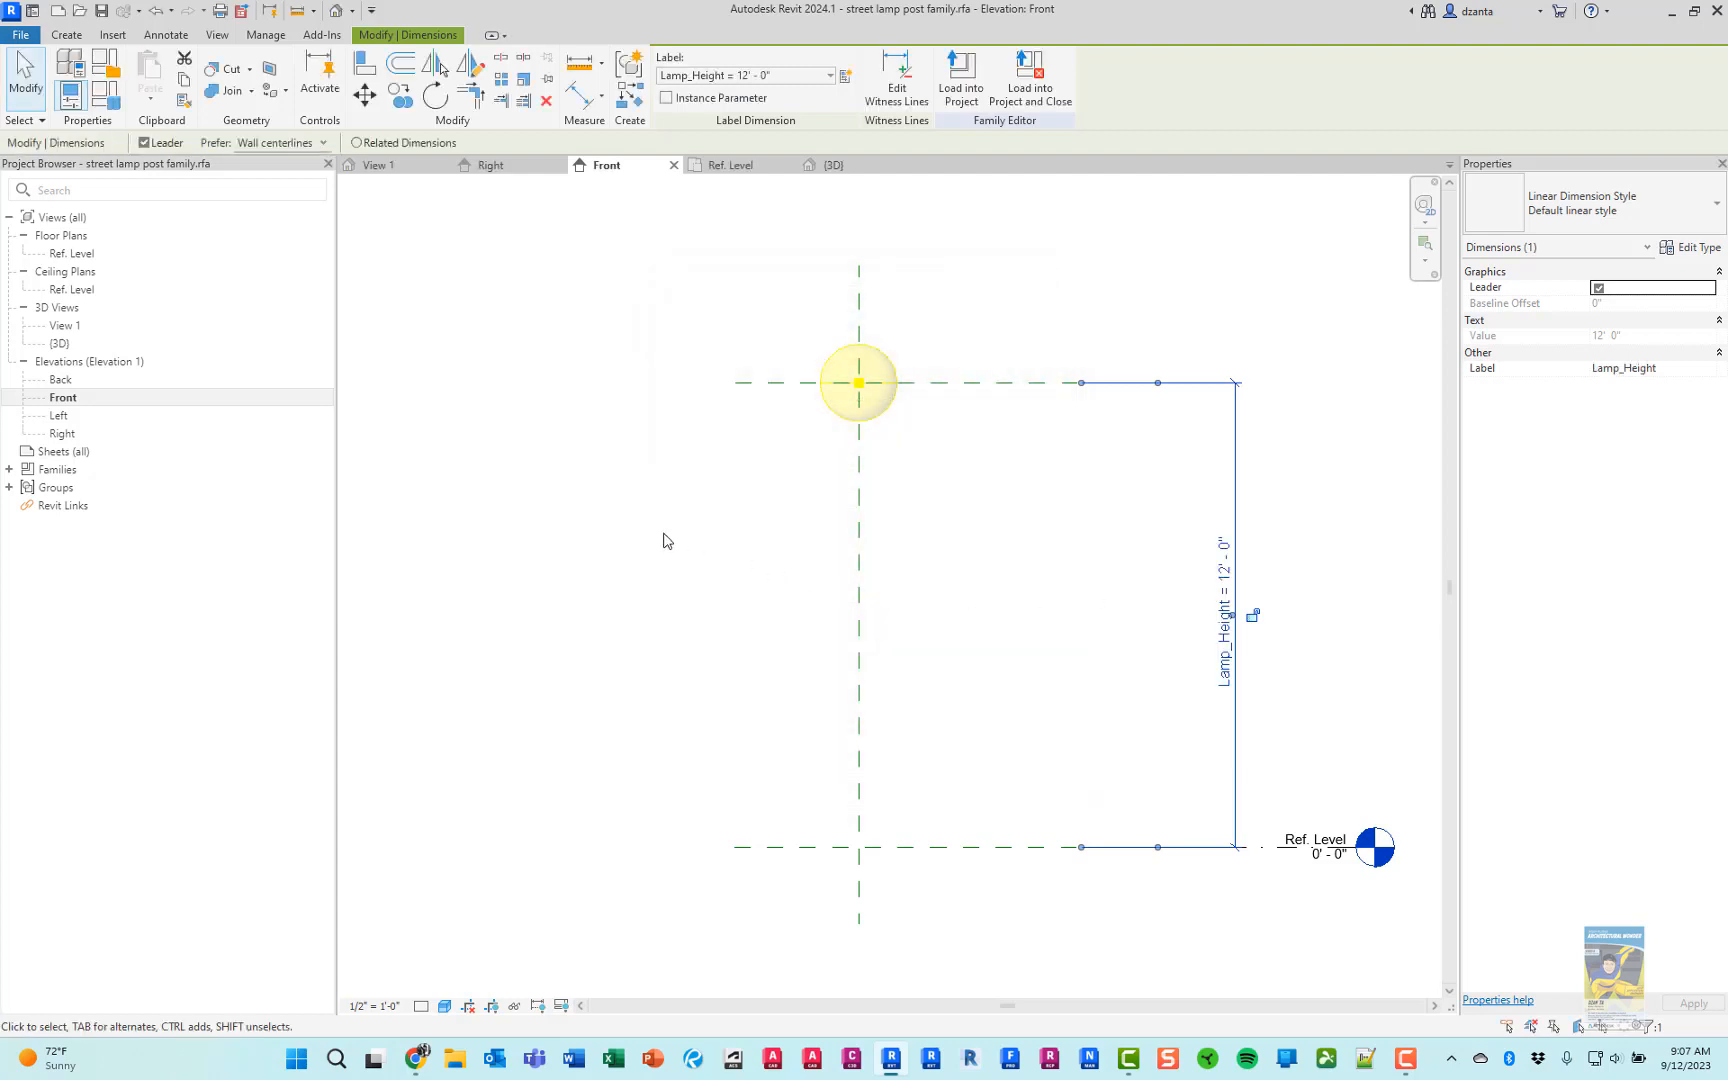
key("Escape")
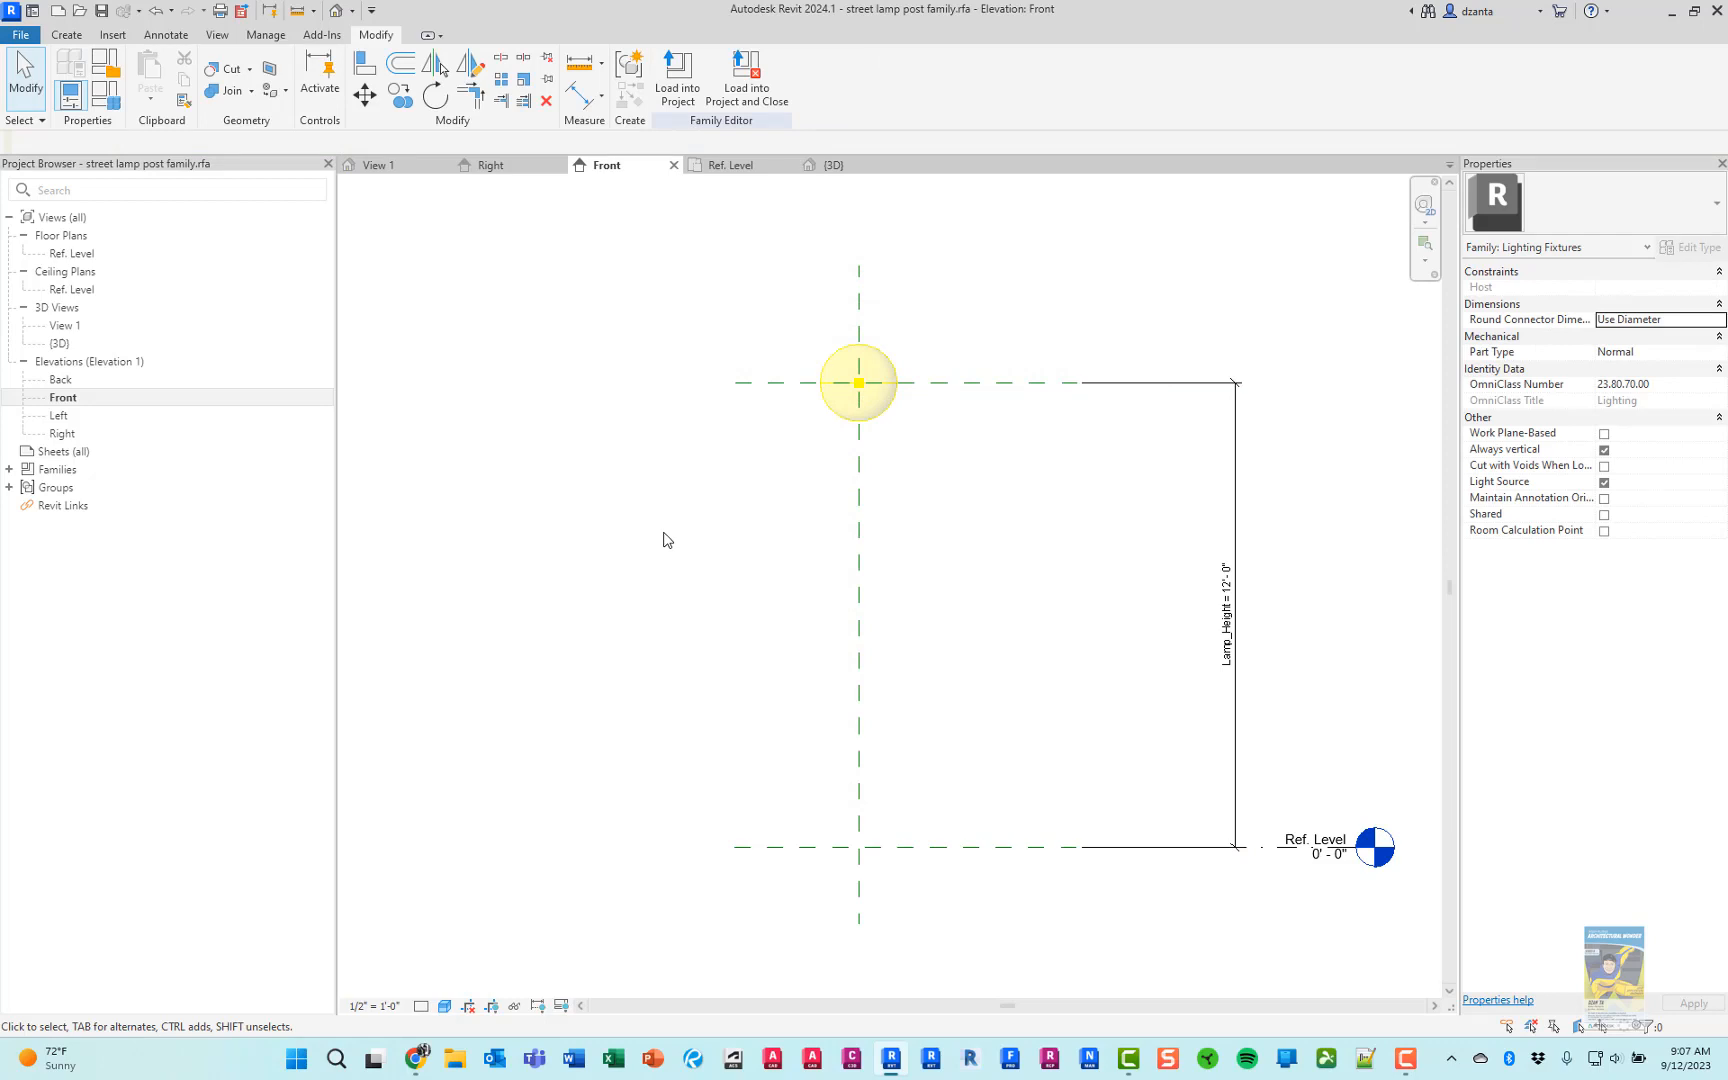
Consult the lamp post picture in Chrome, and draw a horizontal reference plane about 3" above the RL Plane in Revit
left_click(416, 1058)
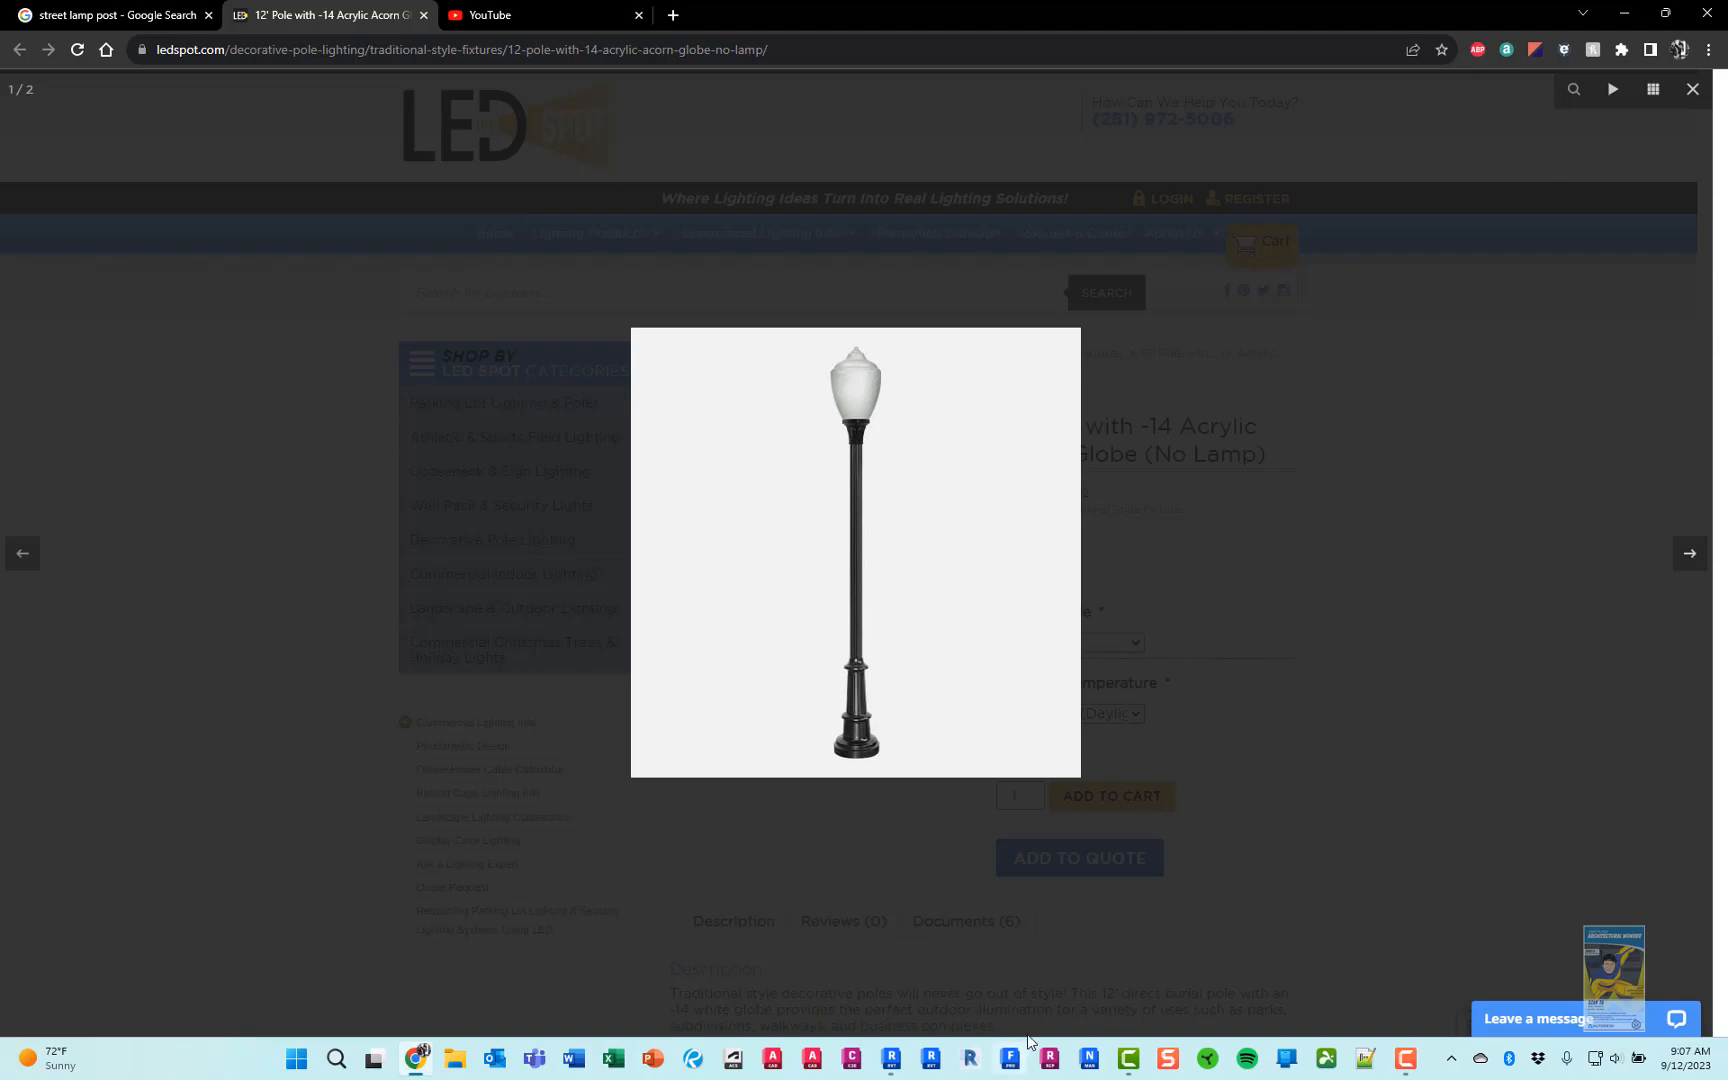
left_click(891, 1058)
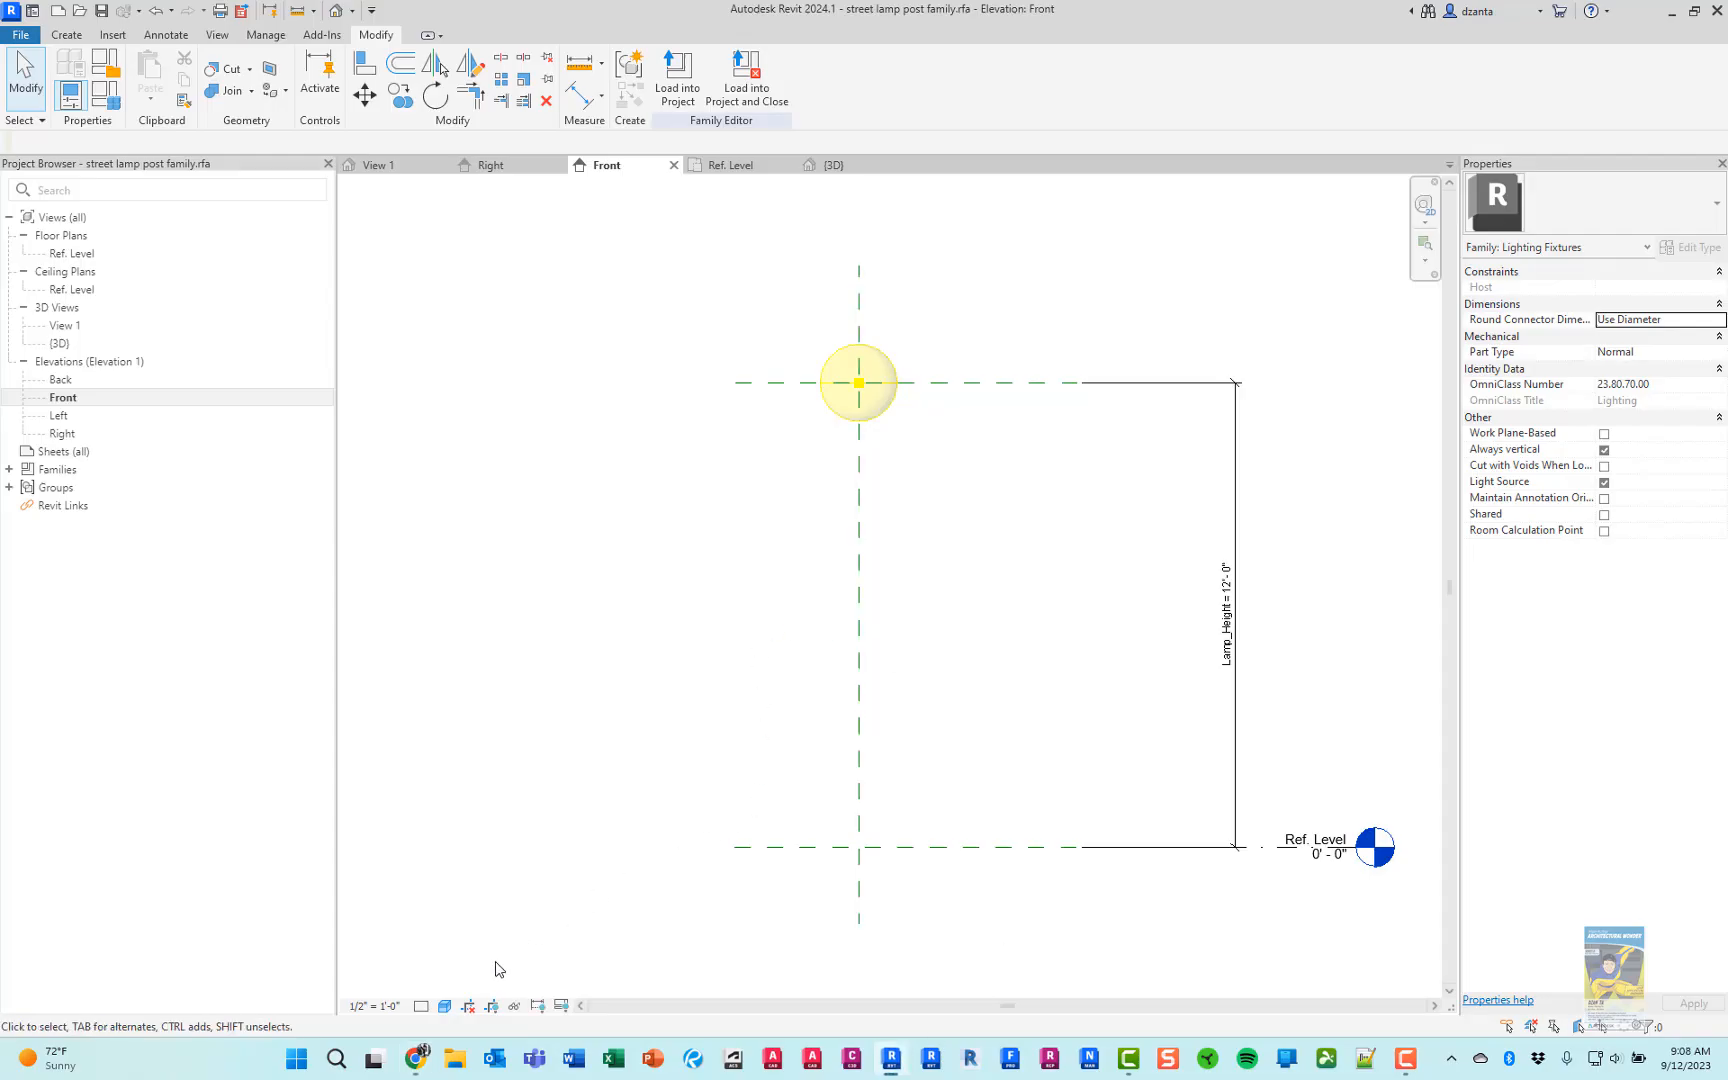
left_click(417, 1058)
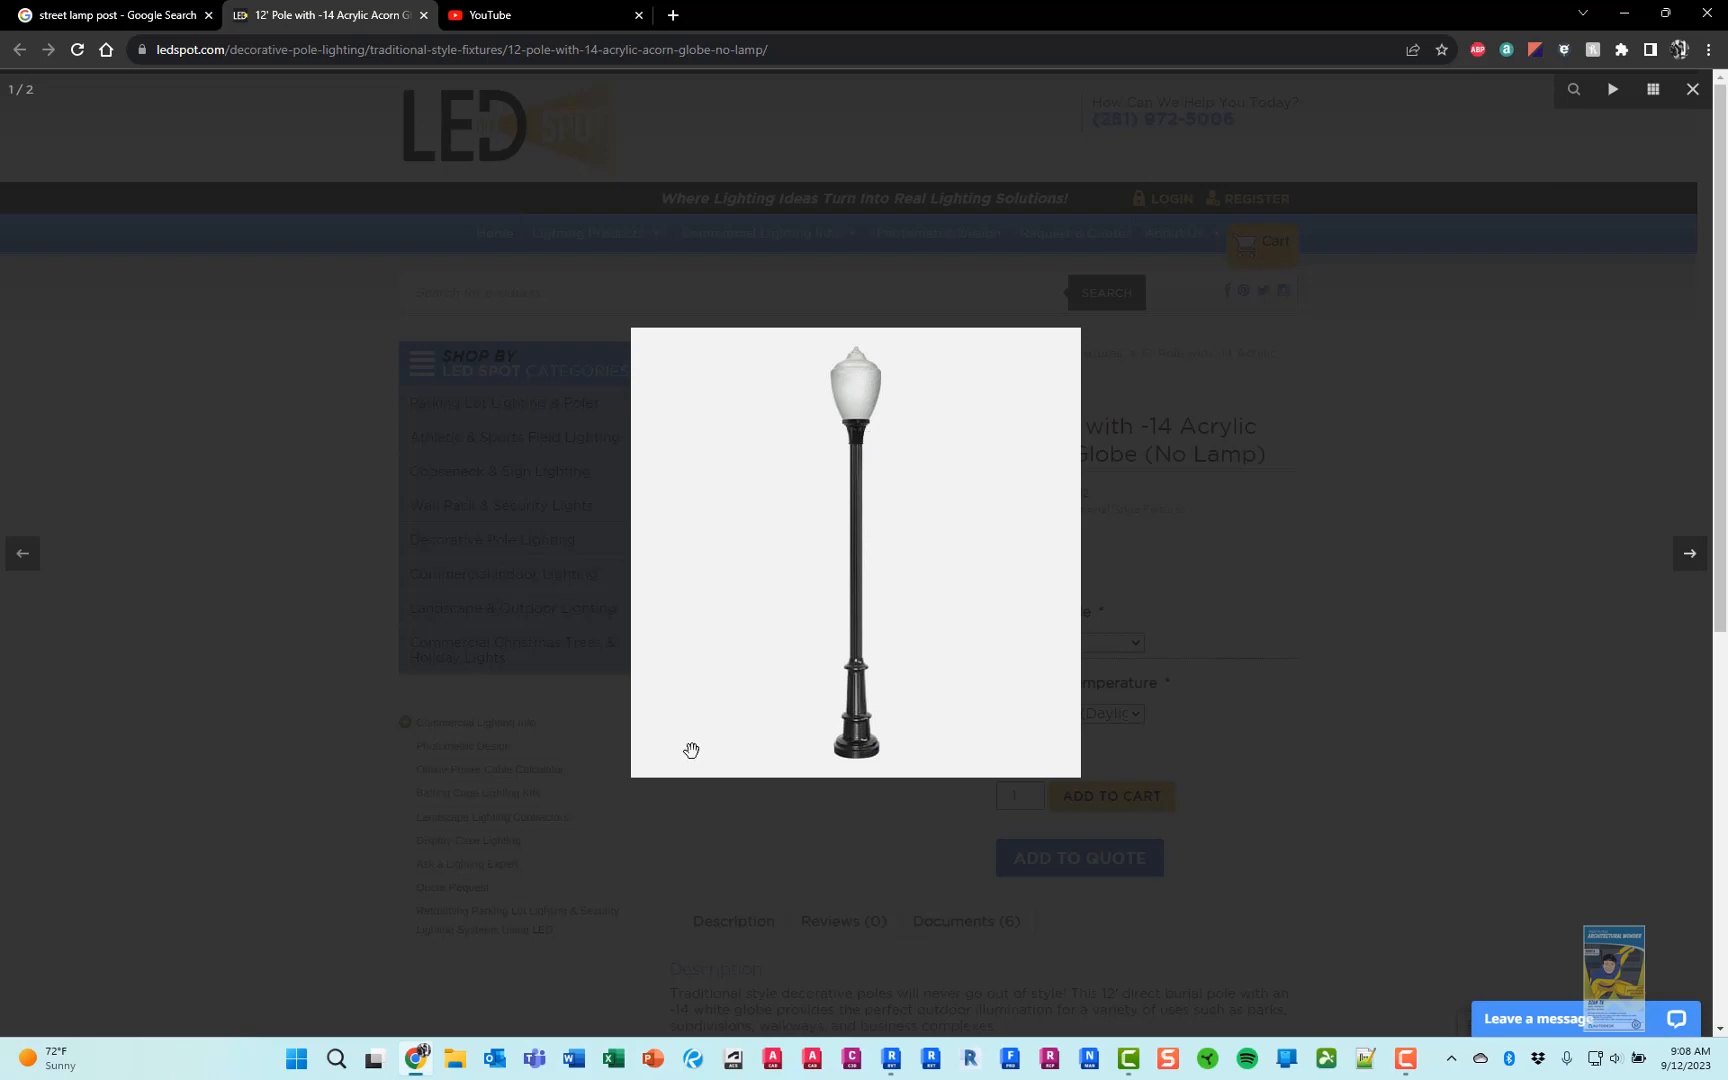
left_click(891, 1062)
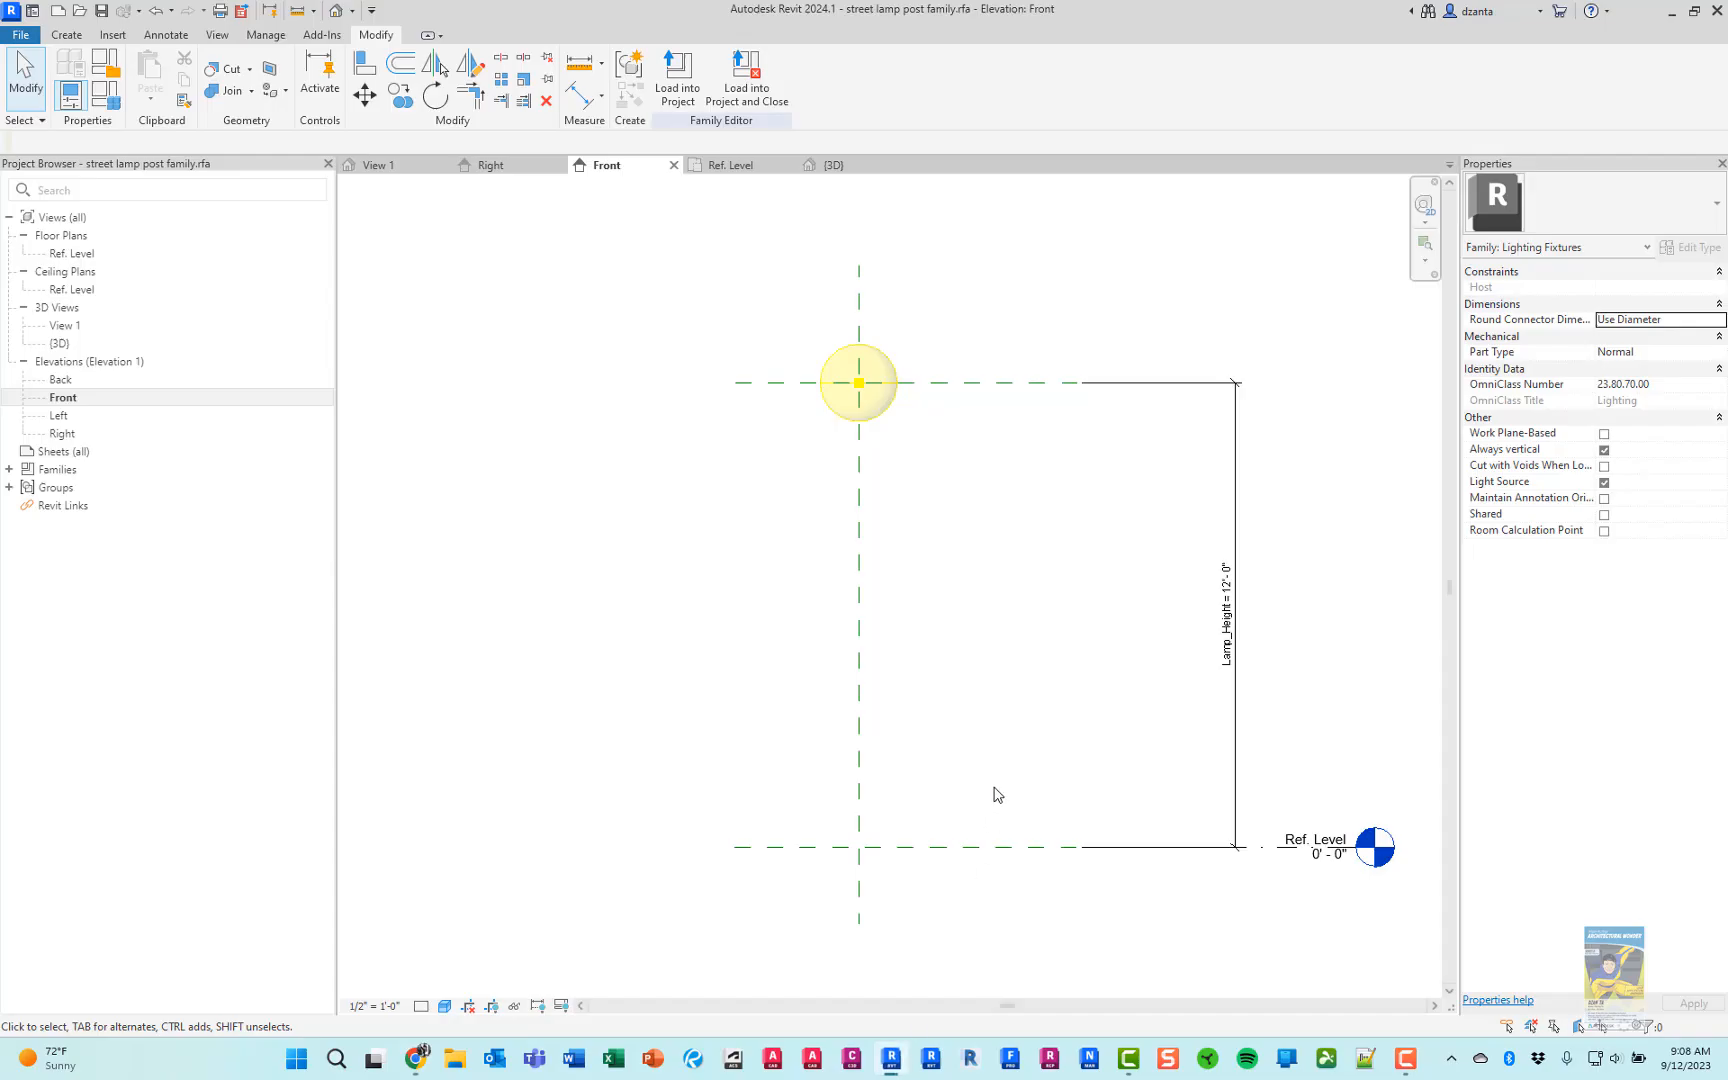
key("r")
key("p")
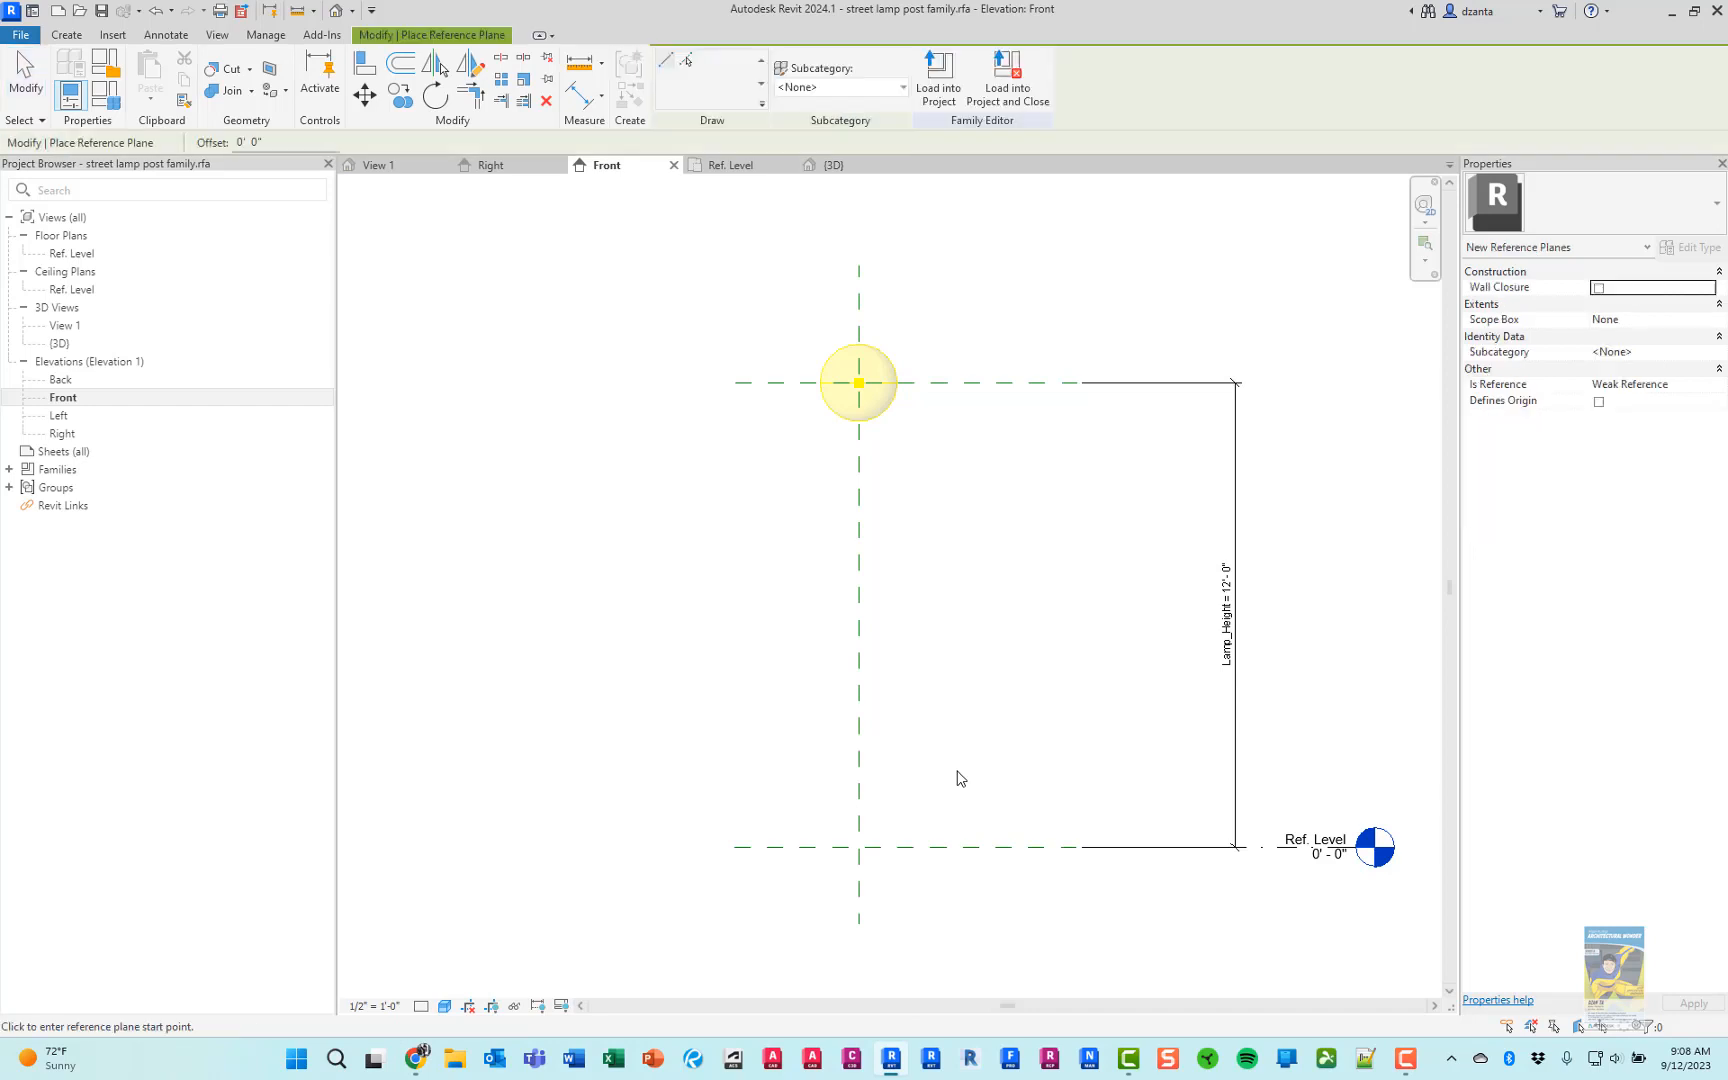
scroll(740, 826, "up", 5)
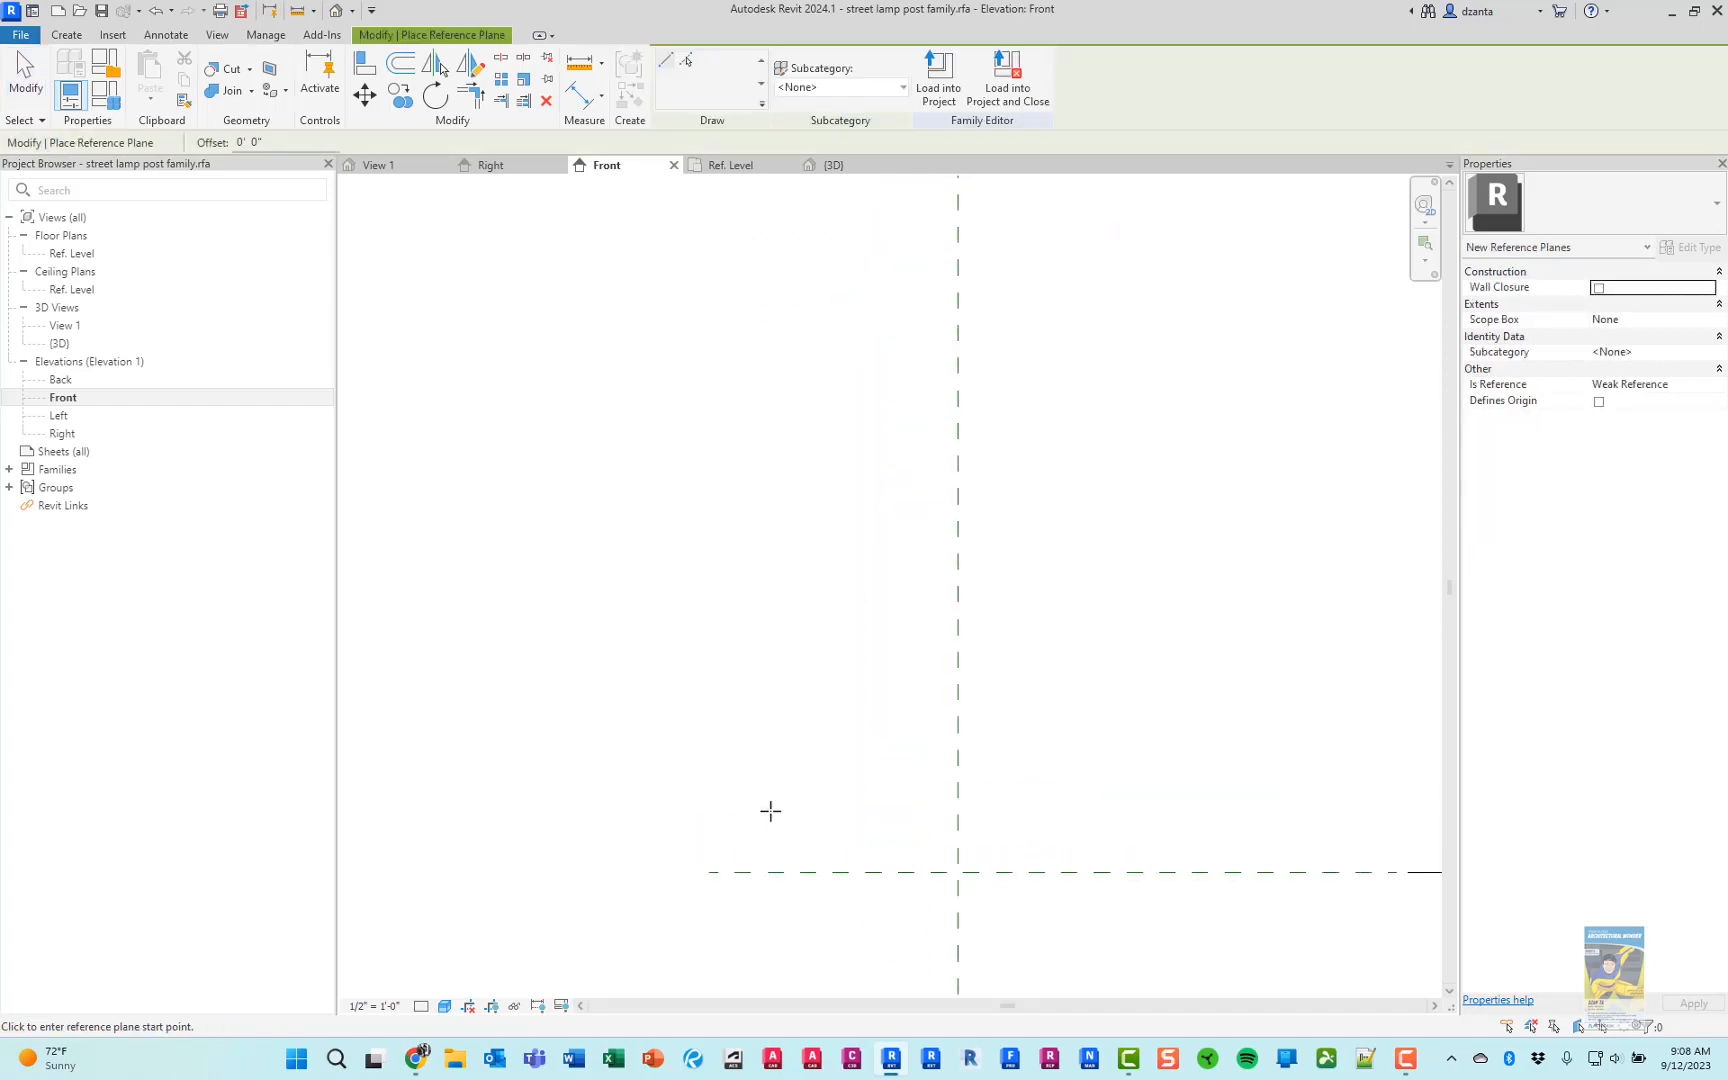
left_click(572, 714)
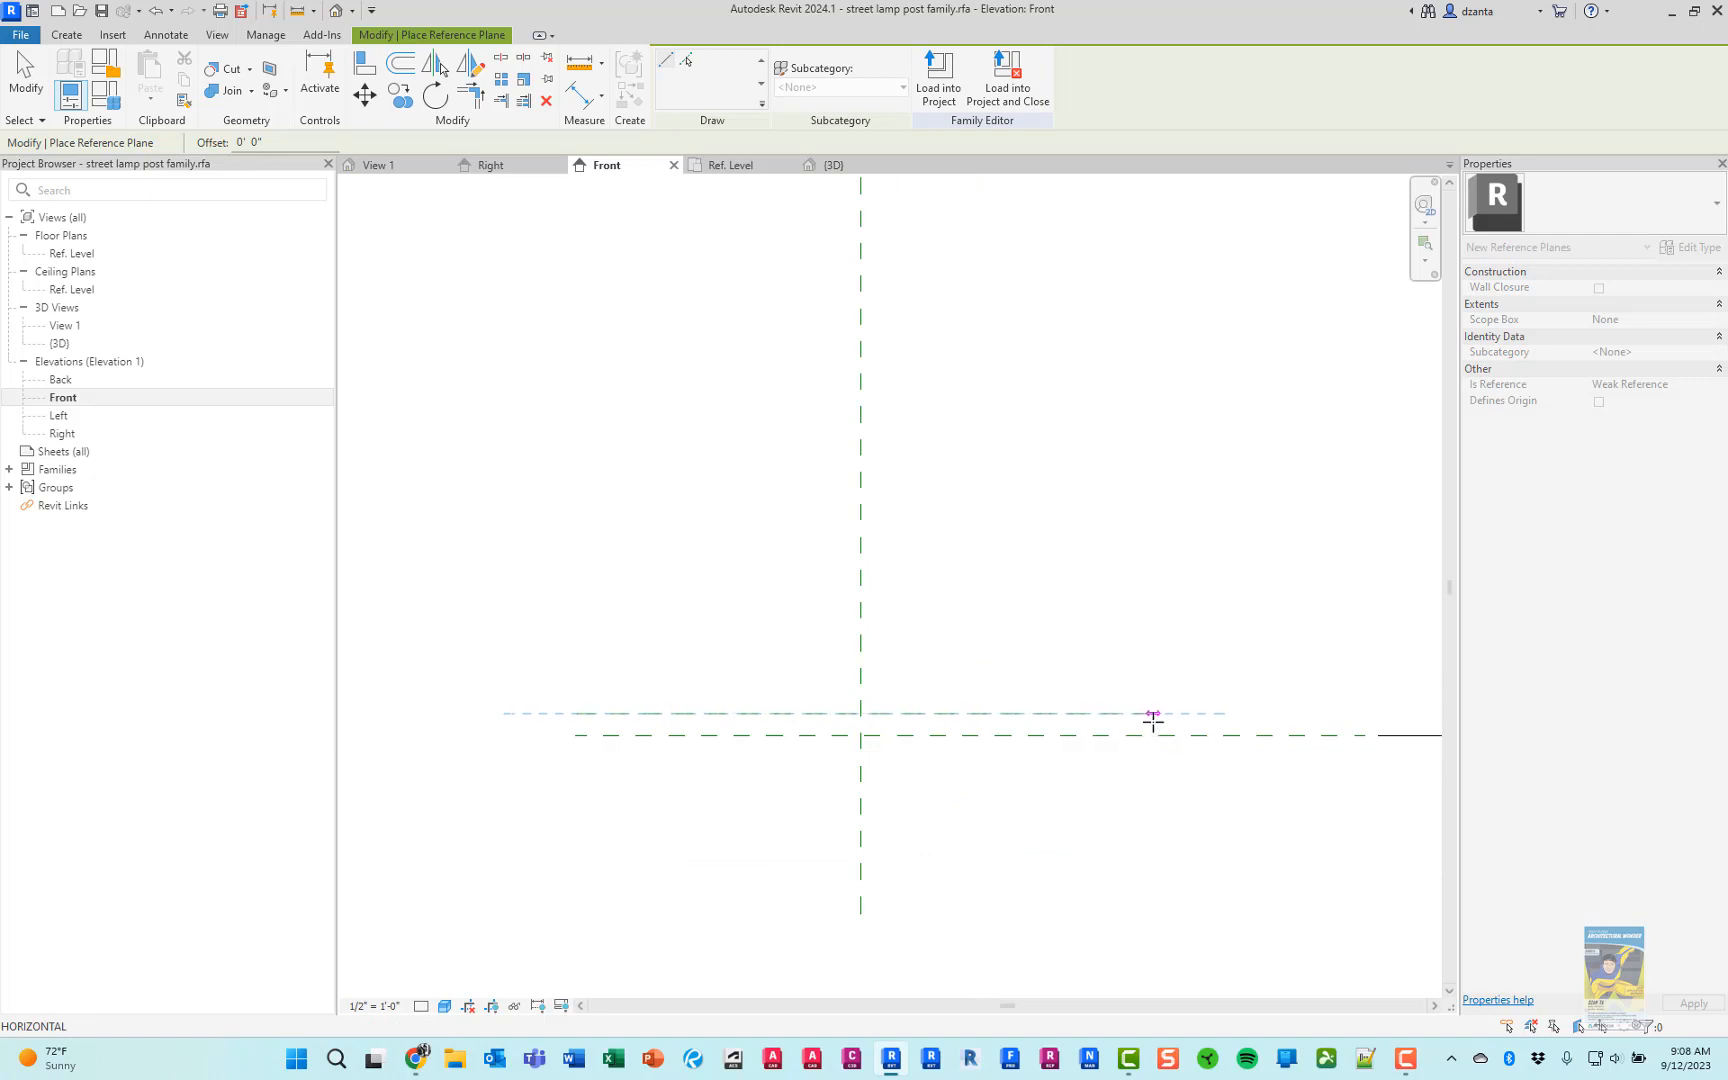
left_click(1153, 716)
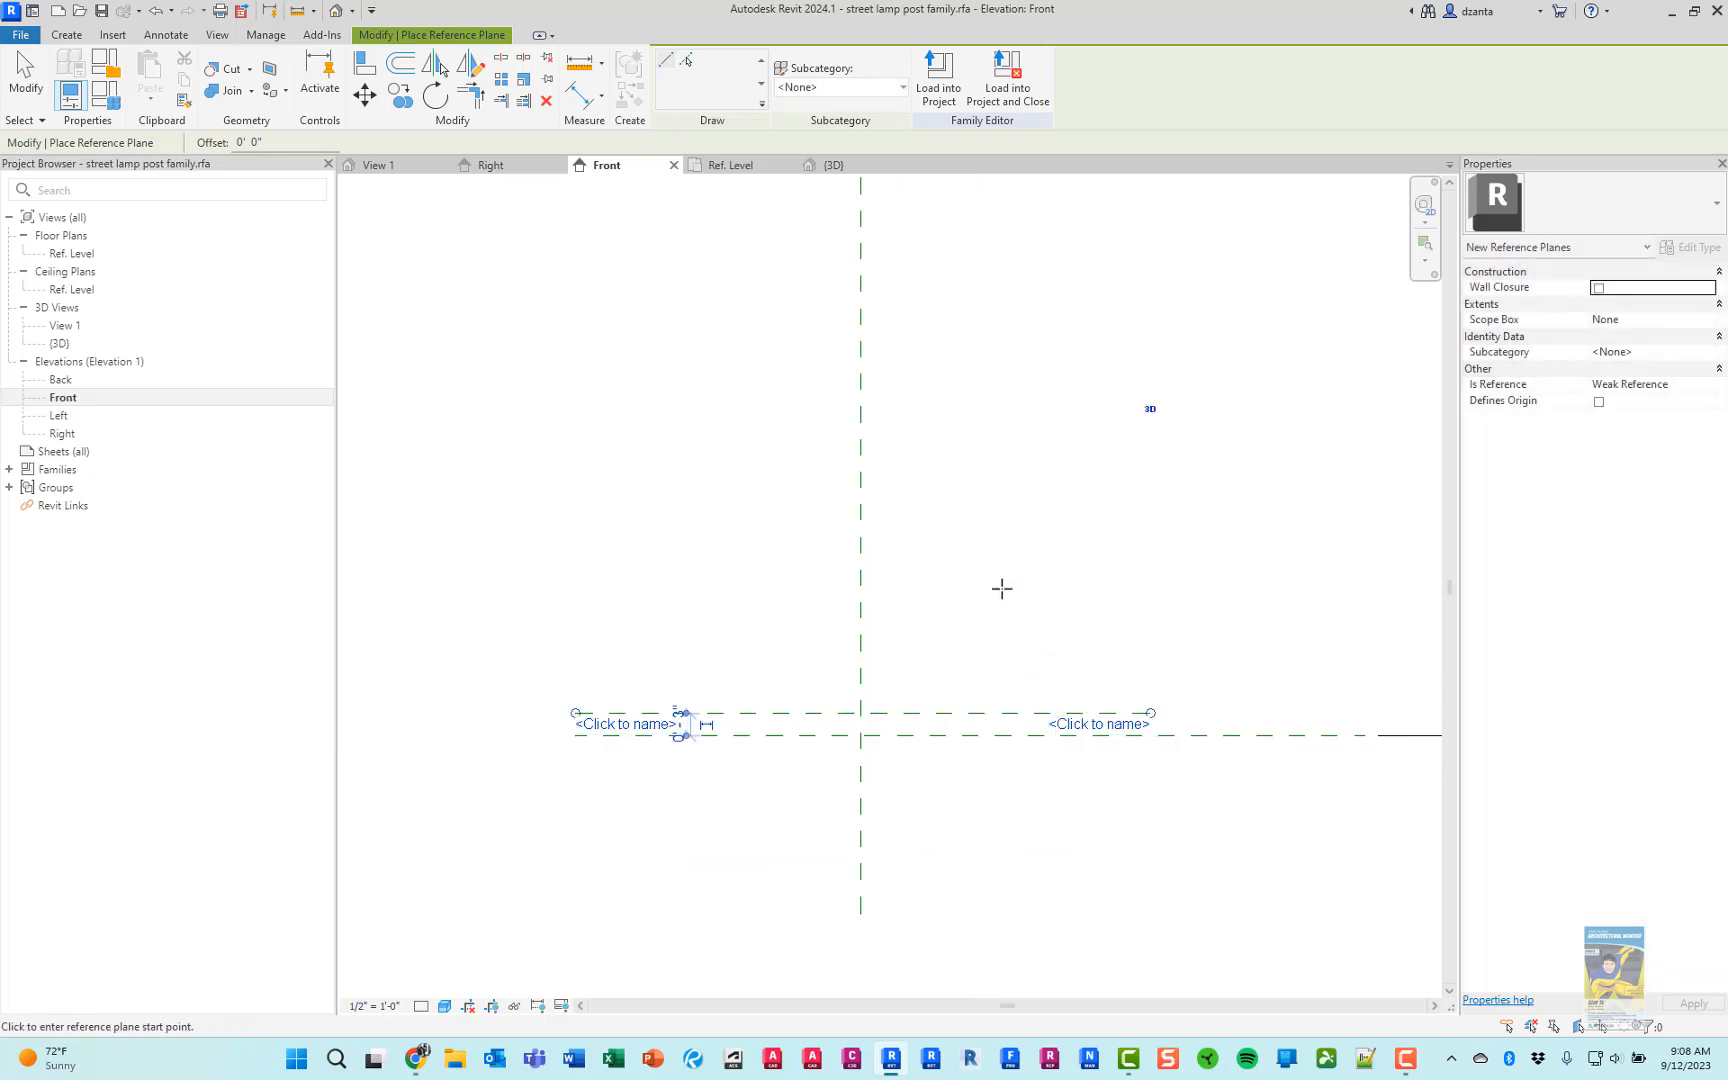
Examine the enlarged lamp post picture on the product page in Chrome, and return to the front elevation in Revit
mouse_move(418, 1058)
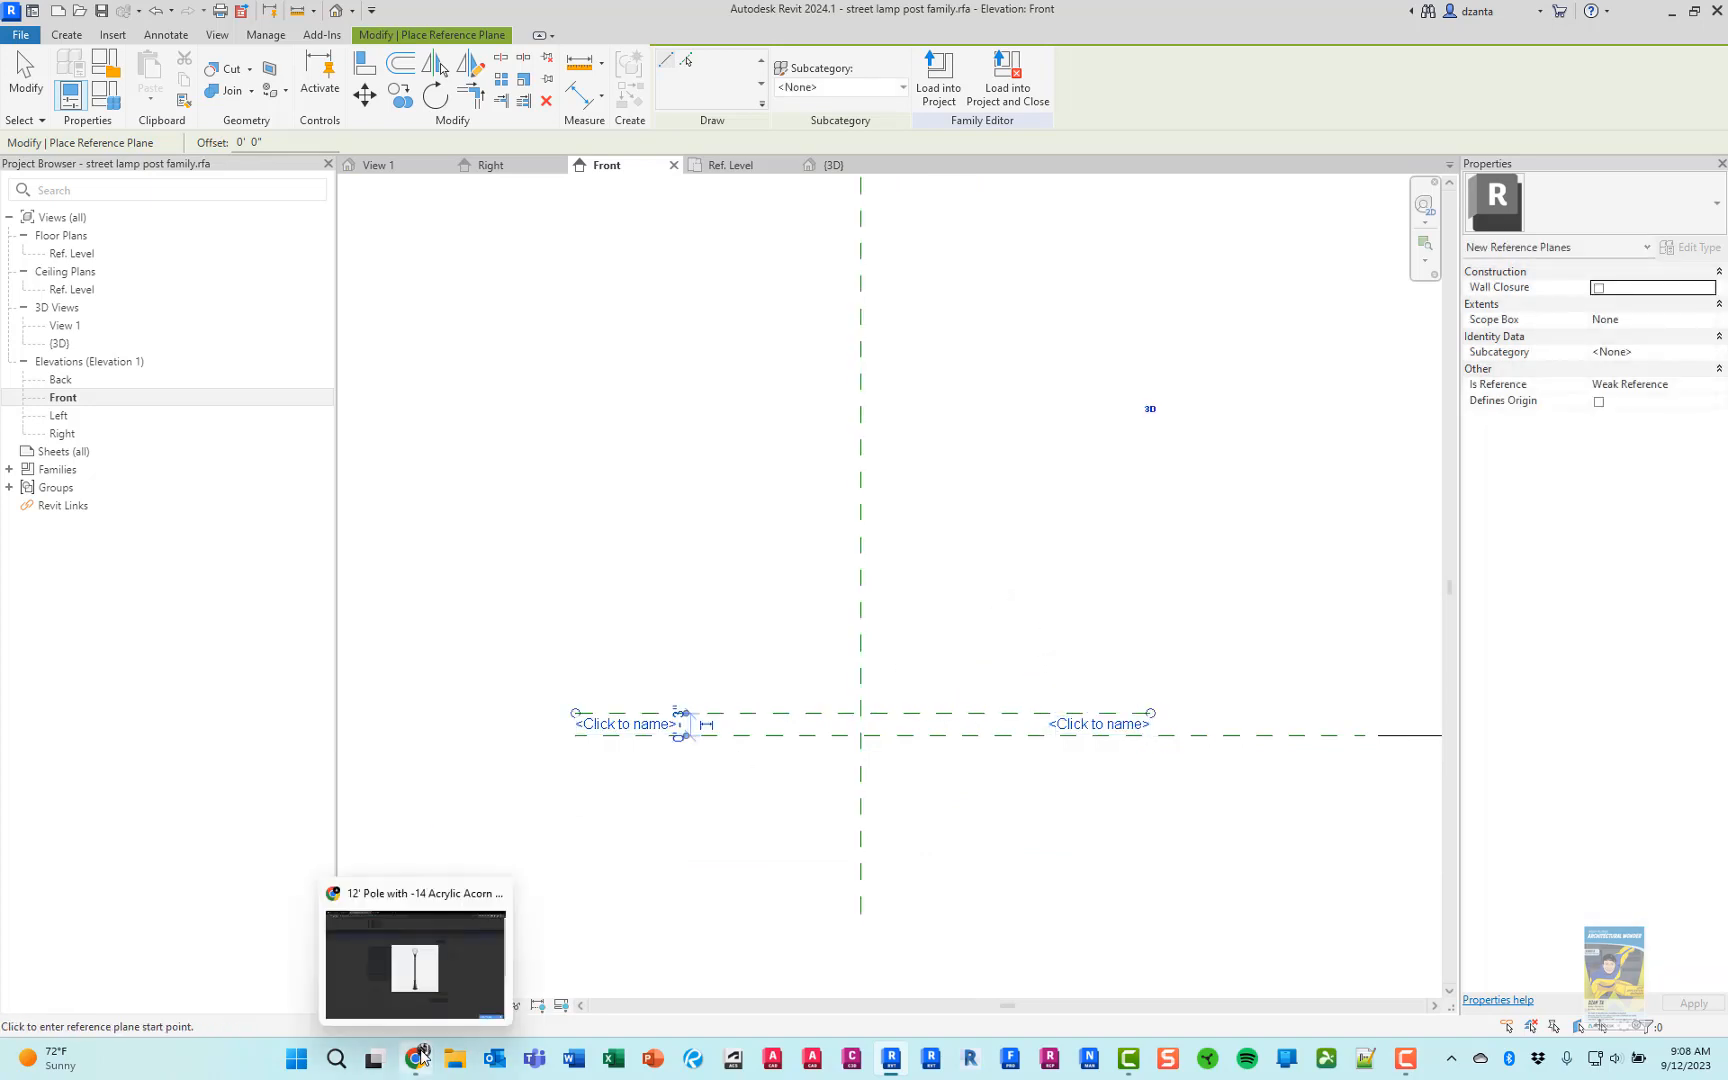
left_click(450, 994)
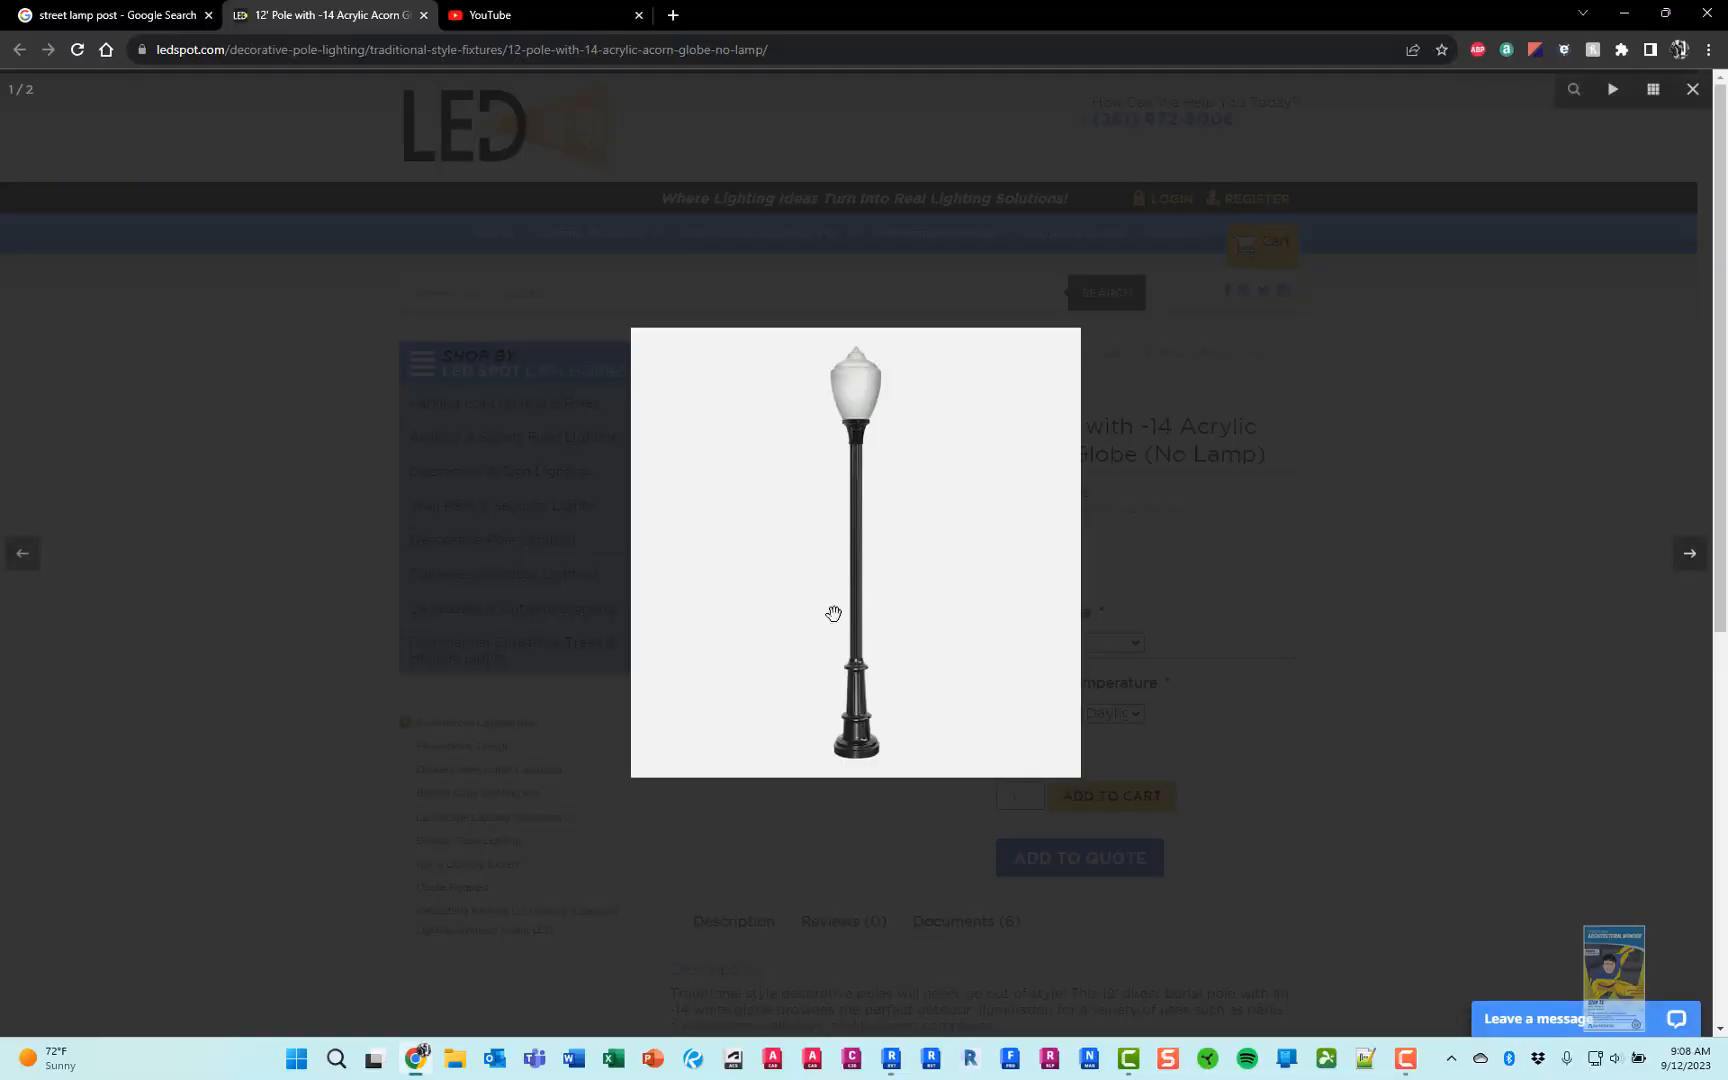
left_click(1152, 553)
left_click(906, 559)
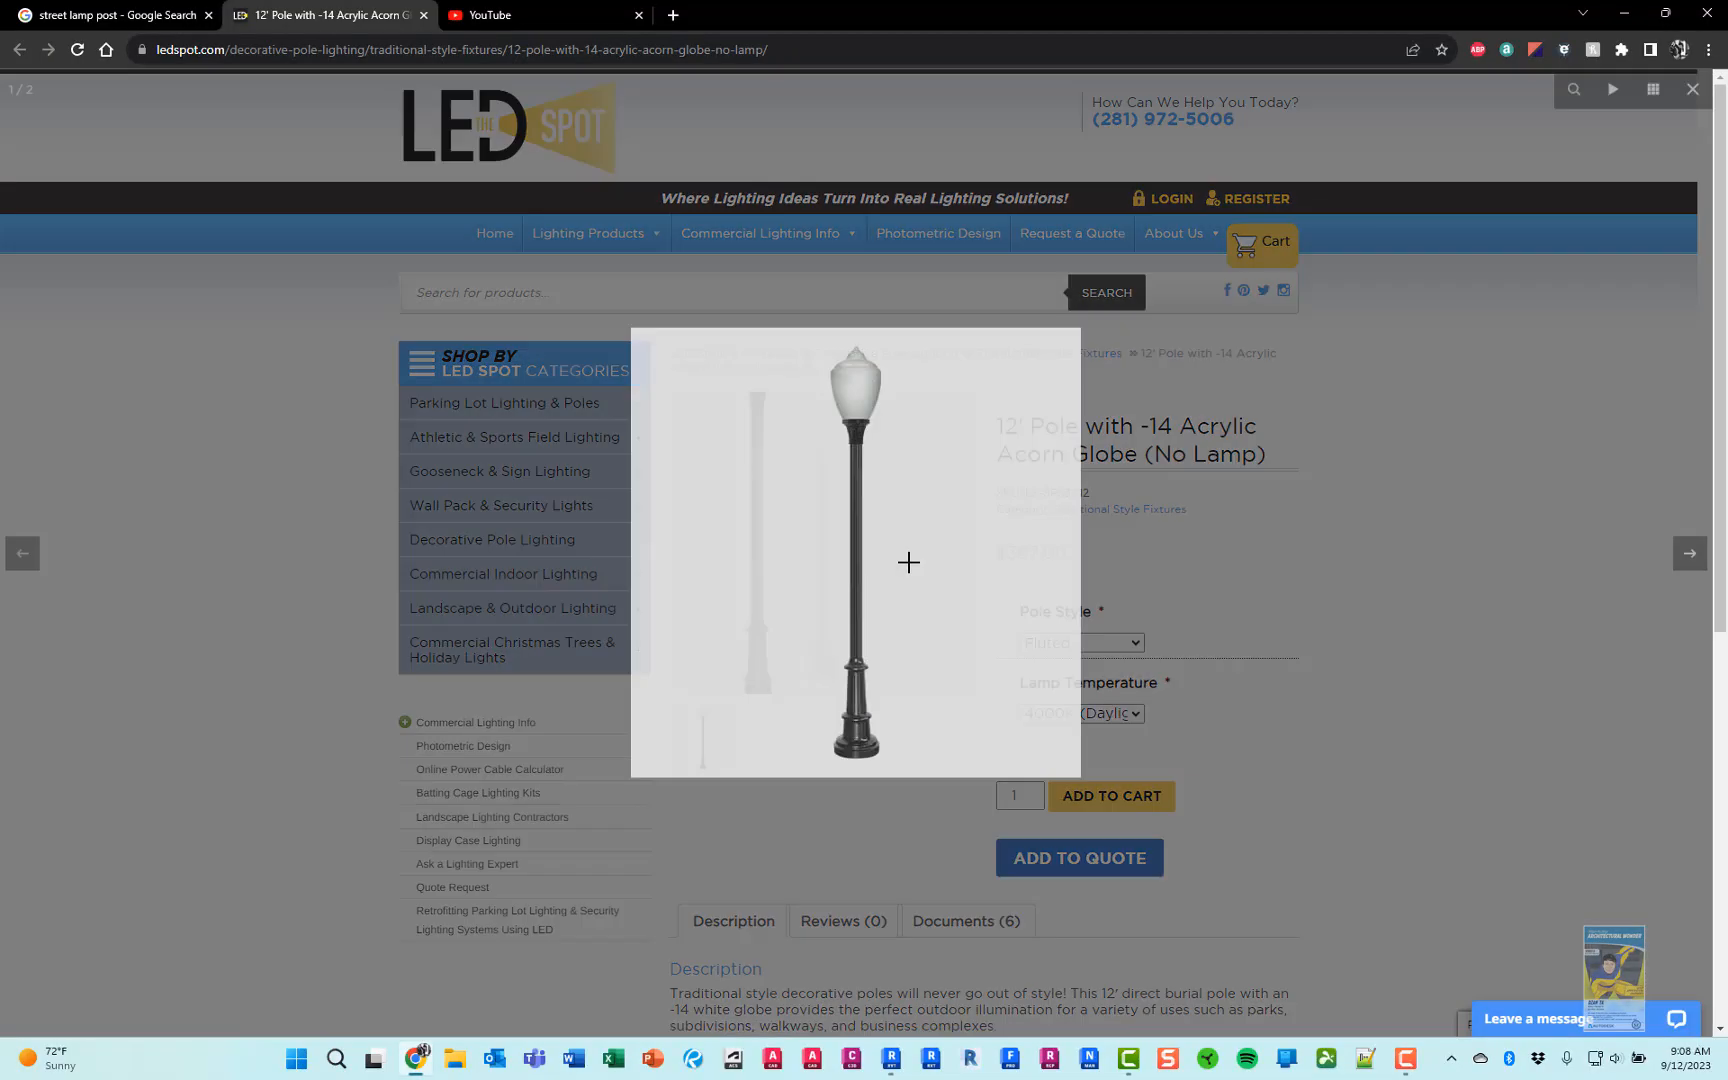
left_click(880, 560)
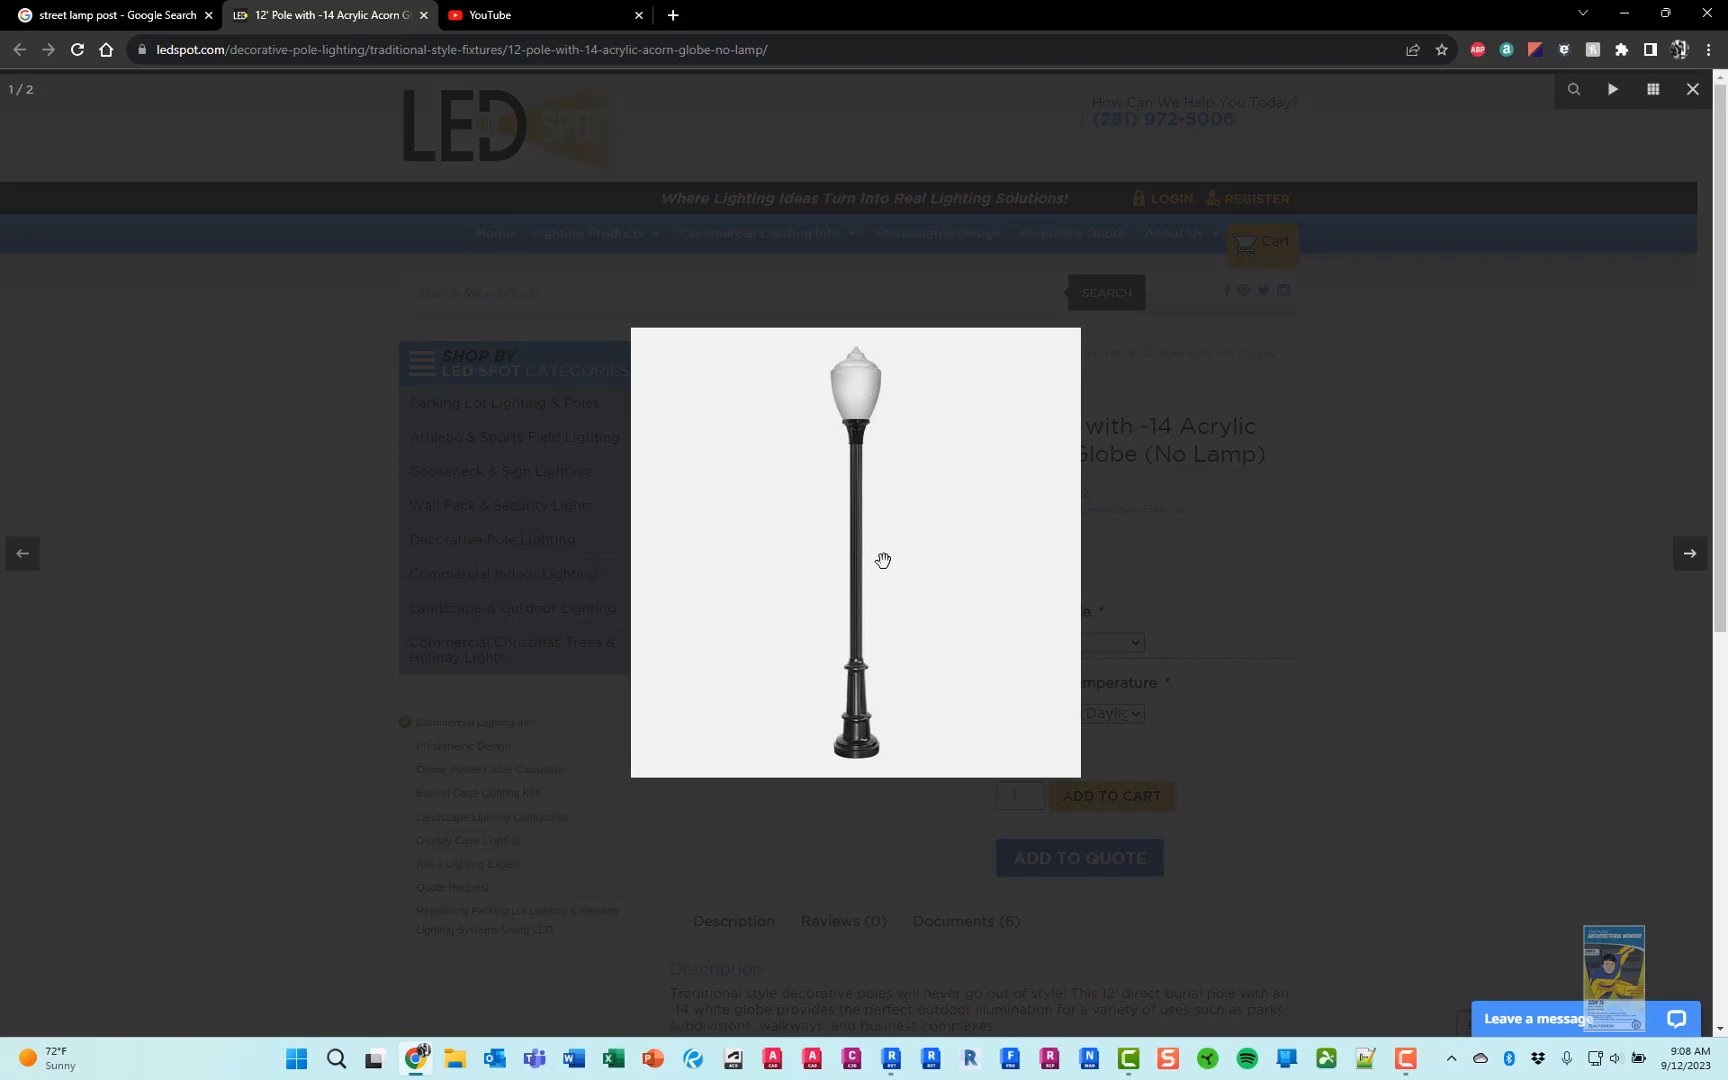
left_click(1145, 589)
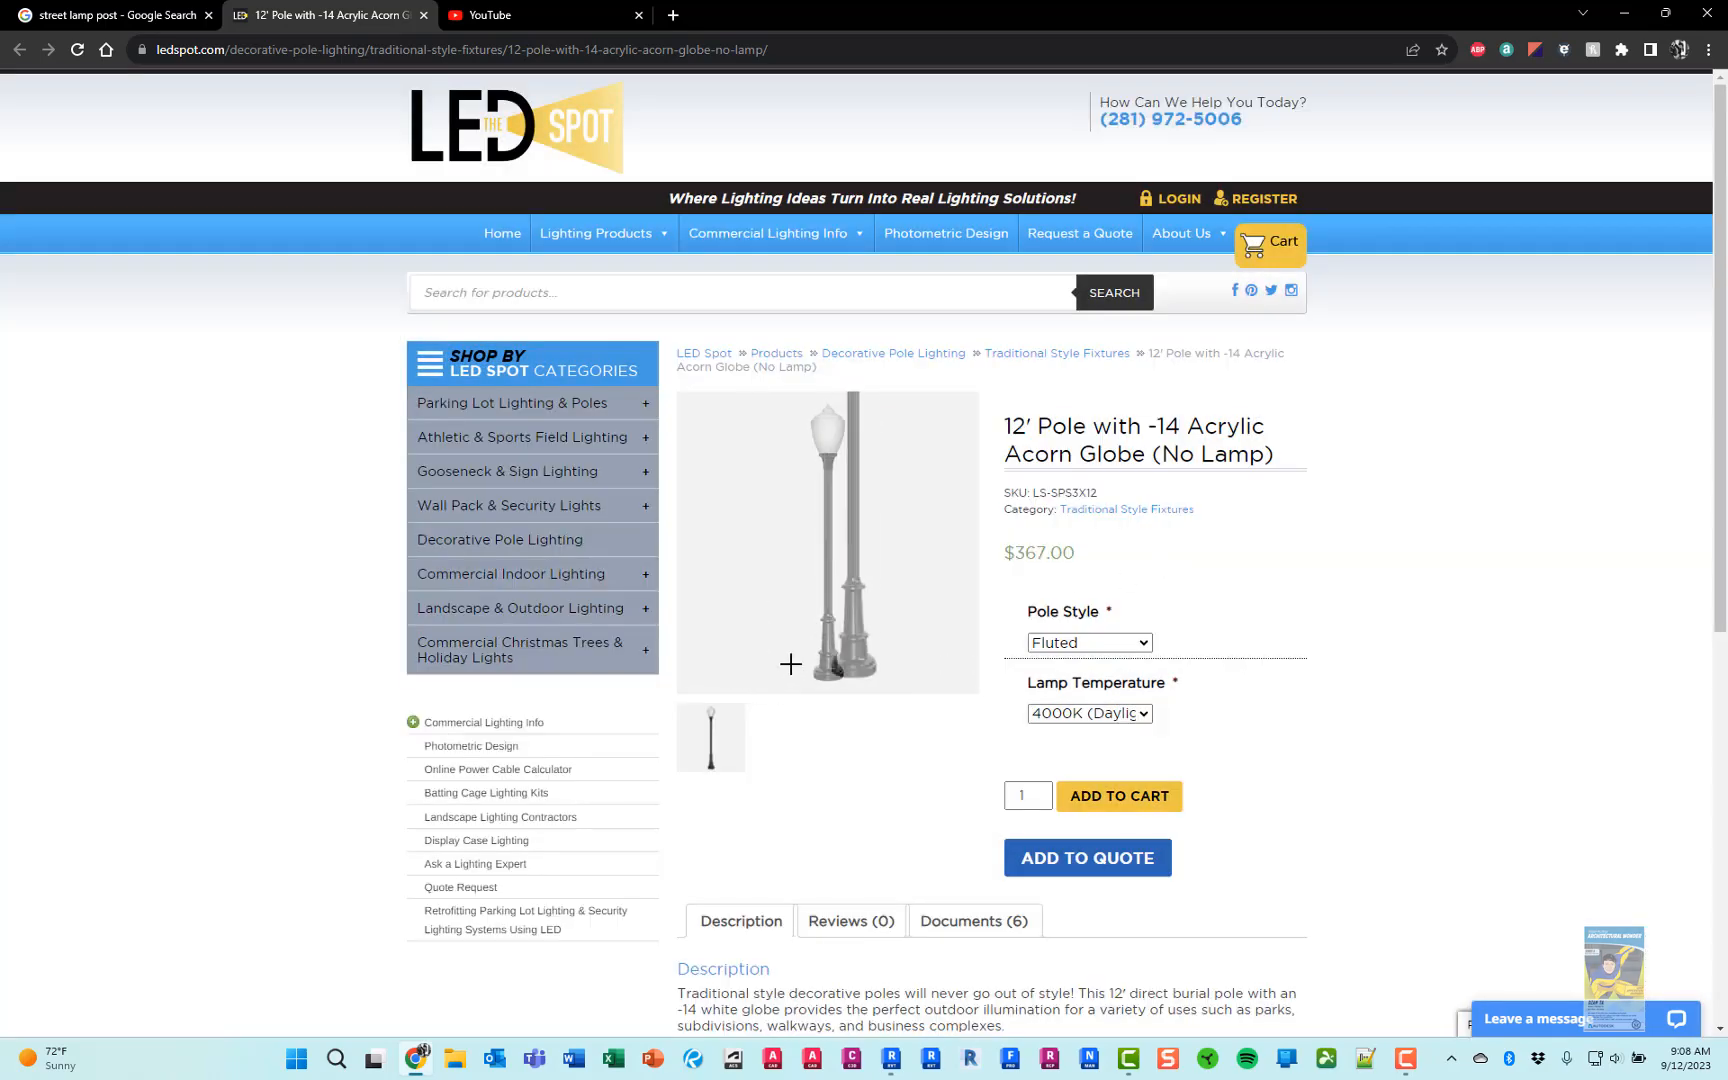
left_click(819, 652)
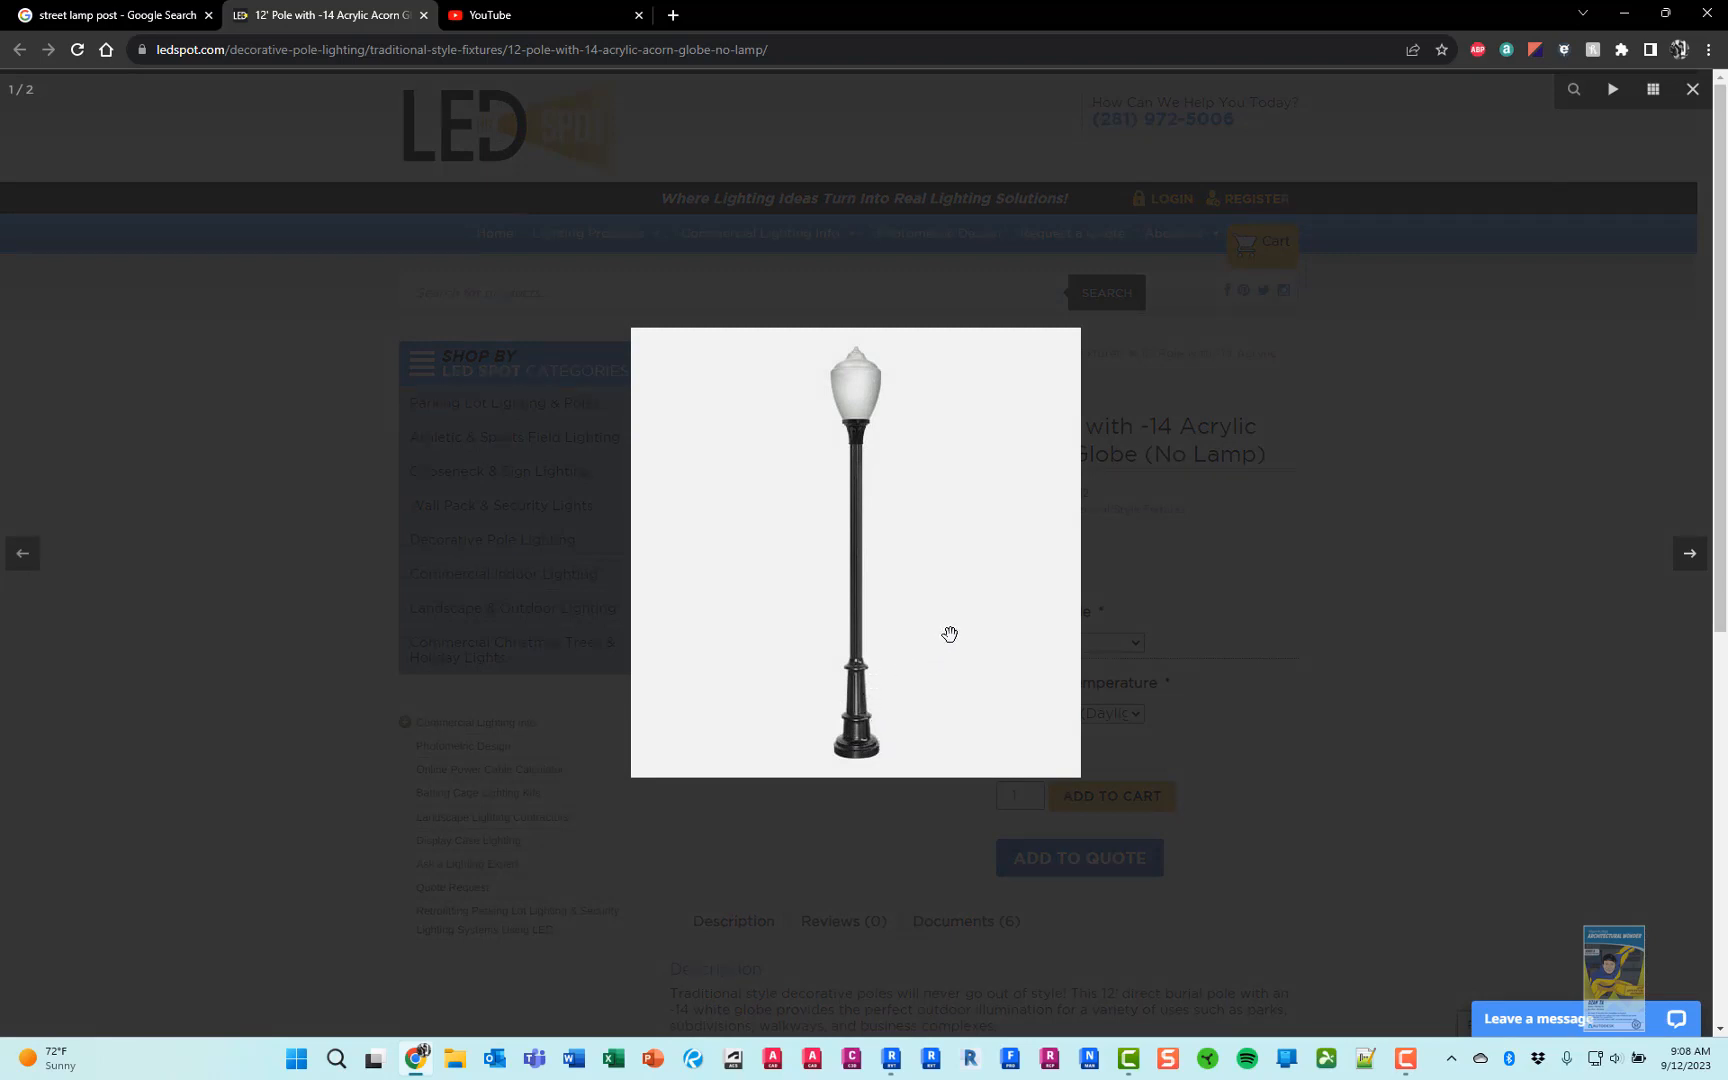
key("alt+Tab")
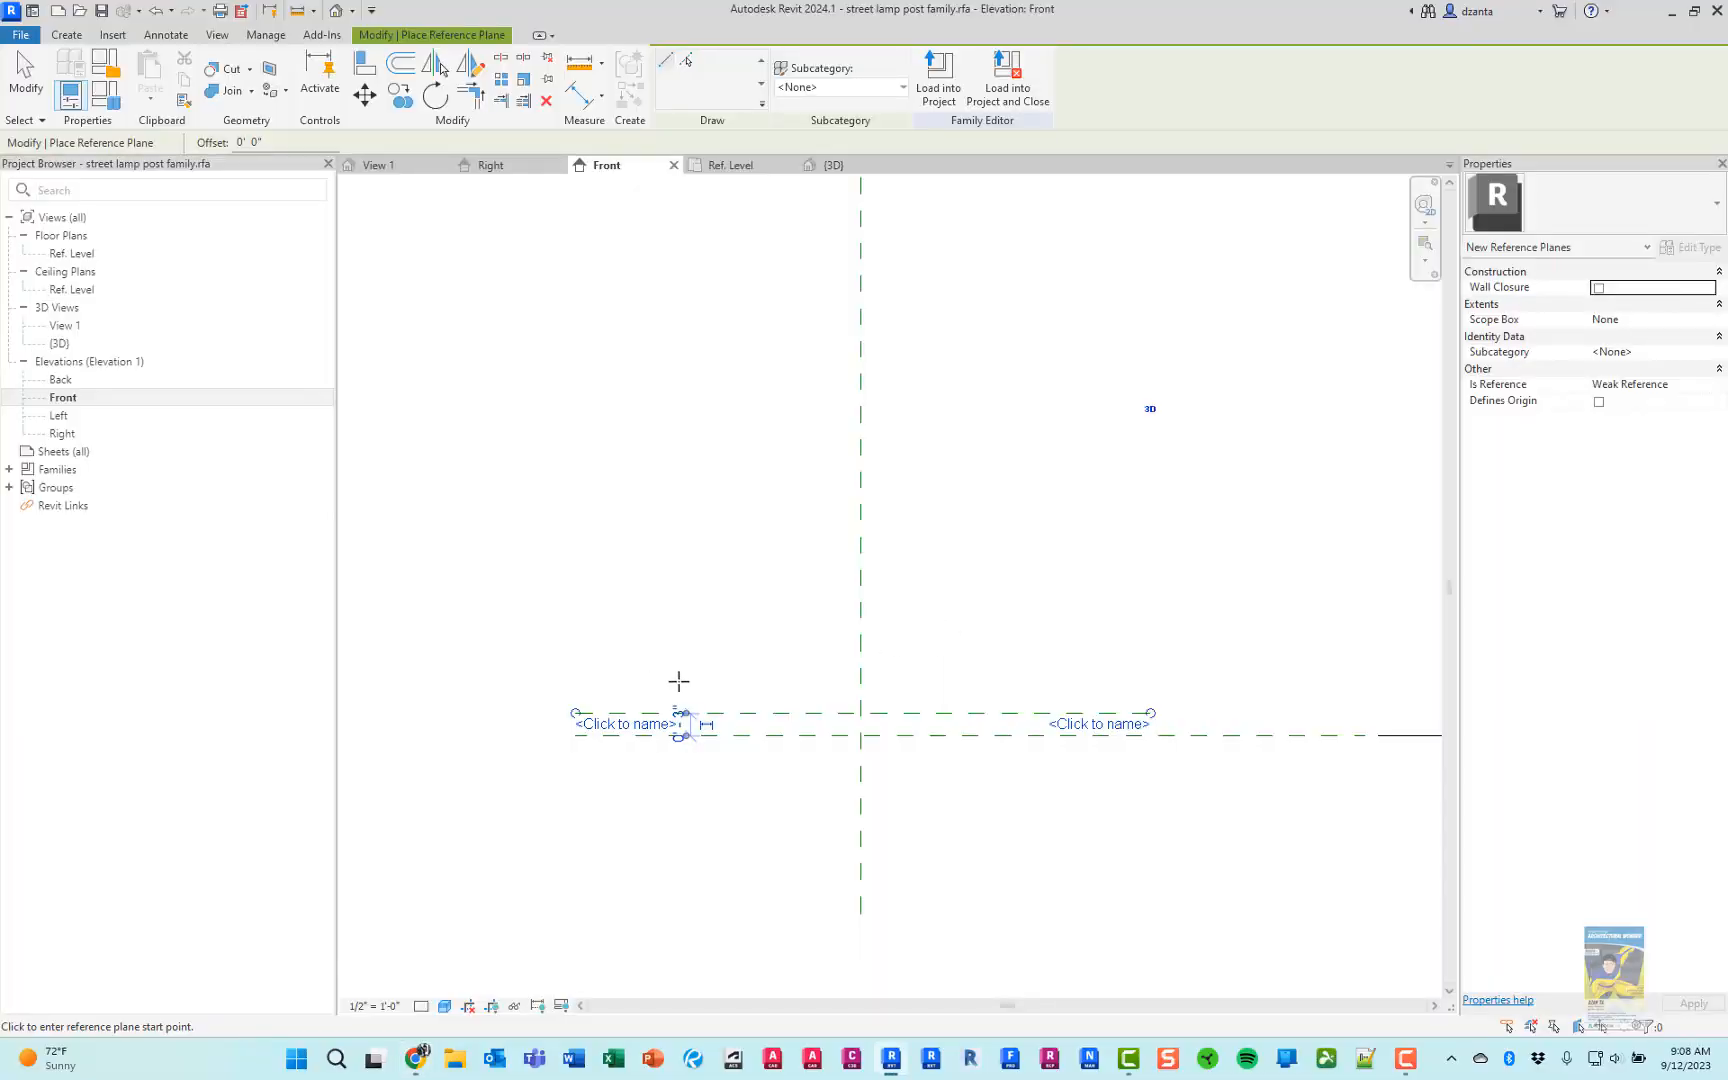
Draw a second horizontal reference plane about 2" above the first base plane, aligned with its ends
scroll(680, 682, "up", 2)
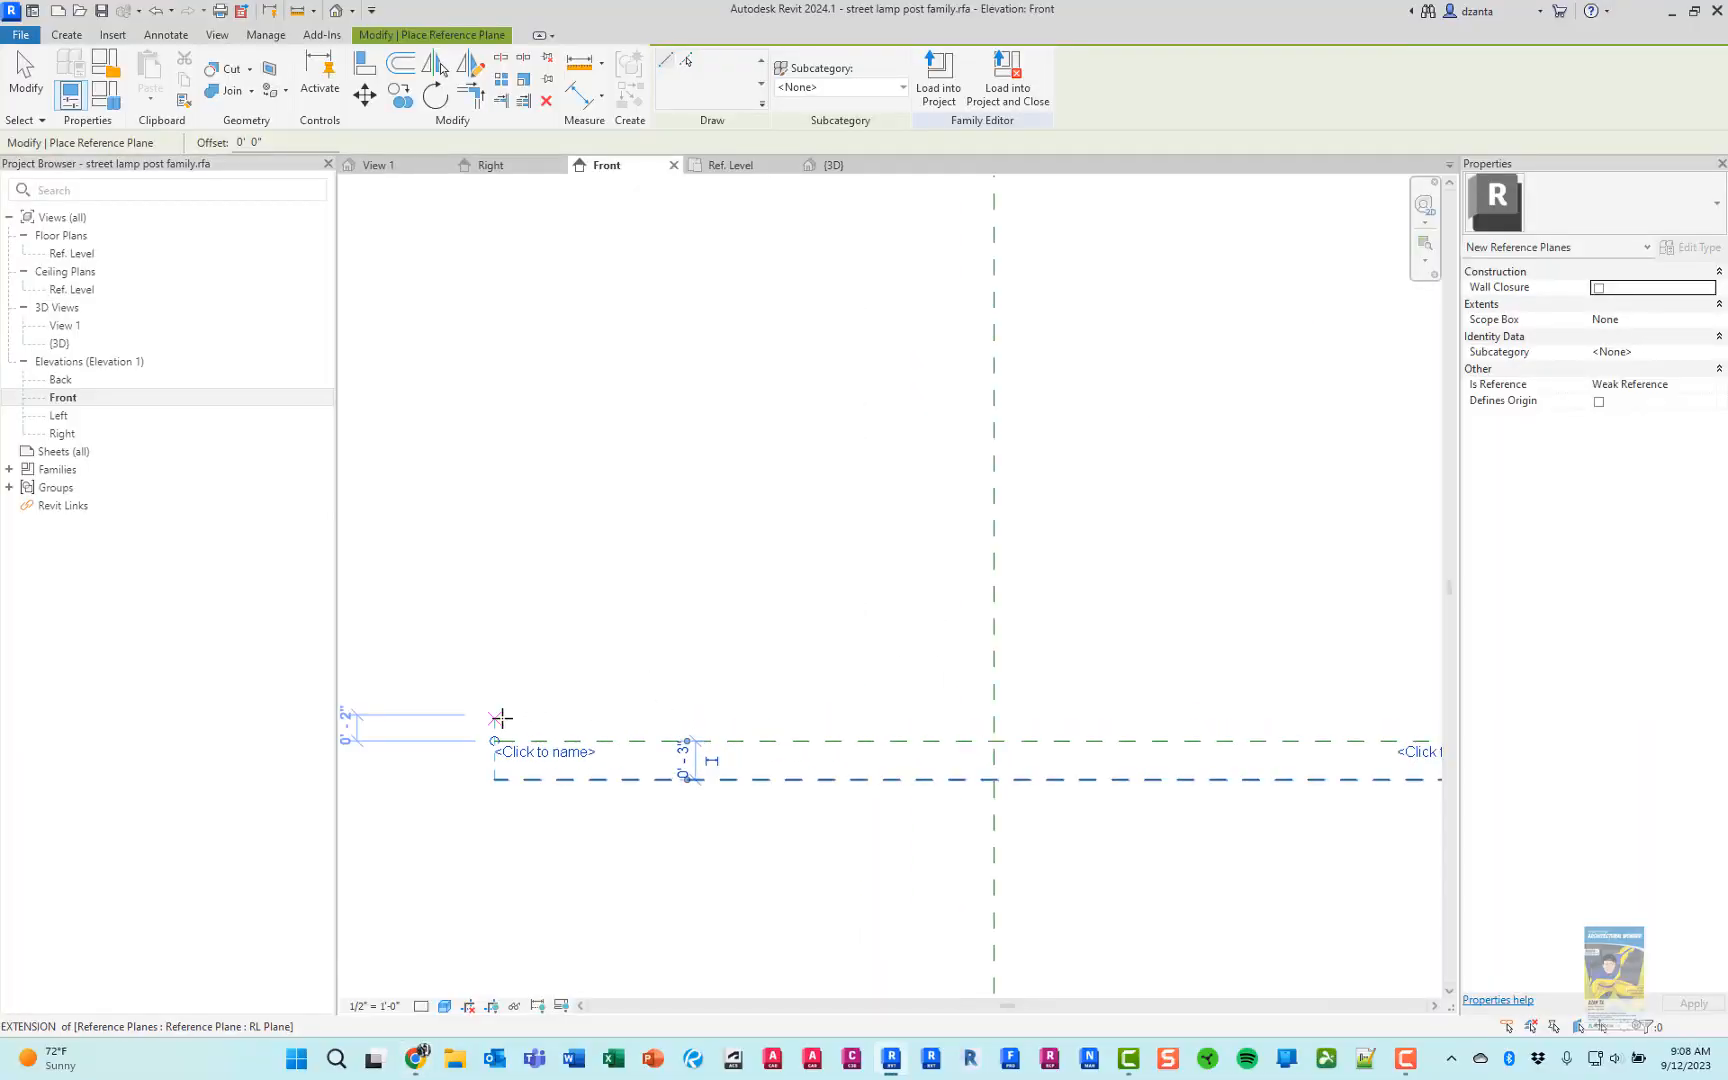
left_click(497, 718)
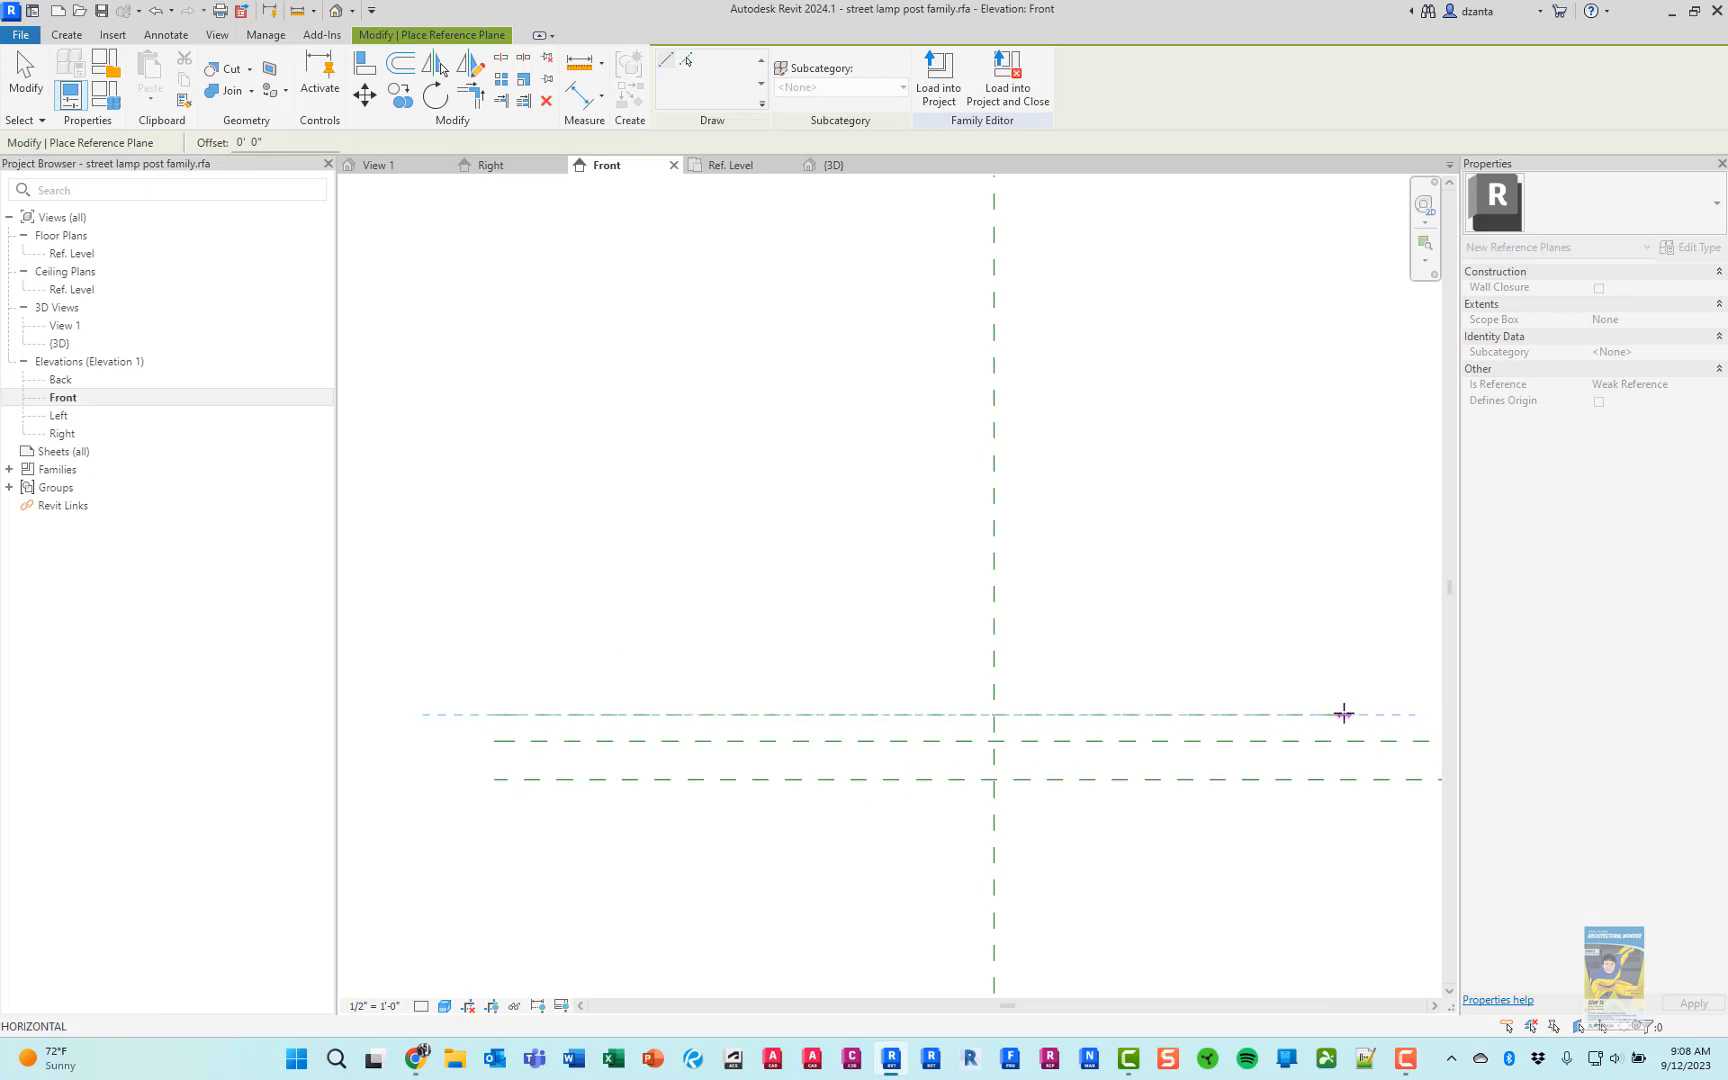
middle_click_drag(1342, 713, 1136, 725)
left_click(1279, 713)
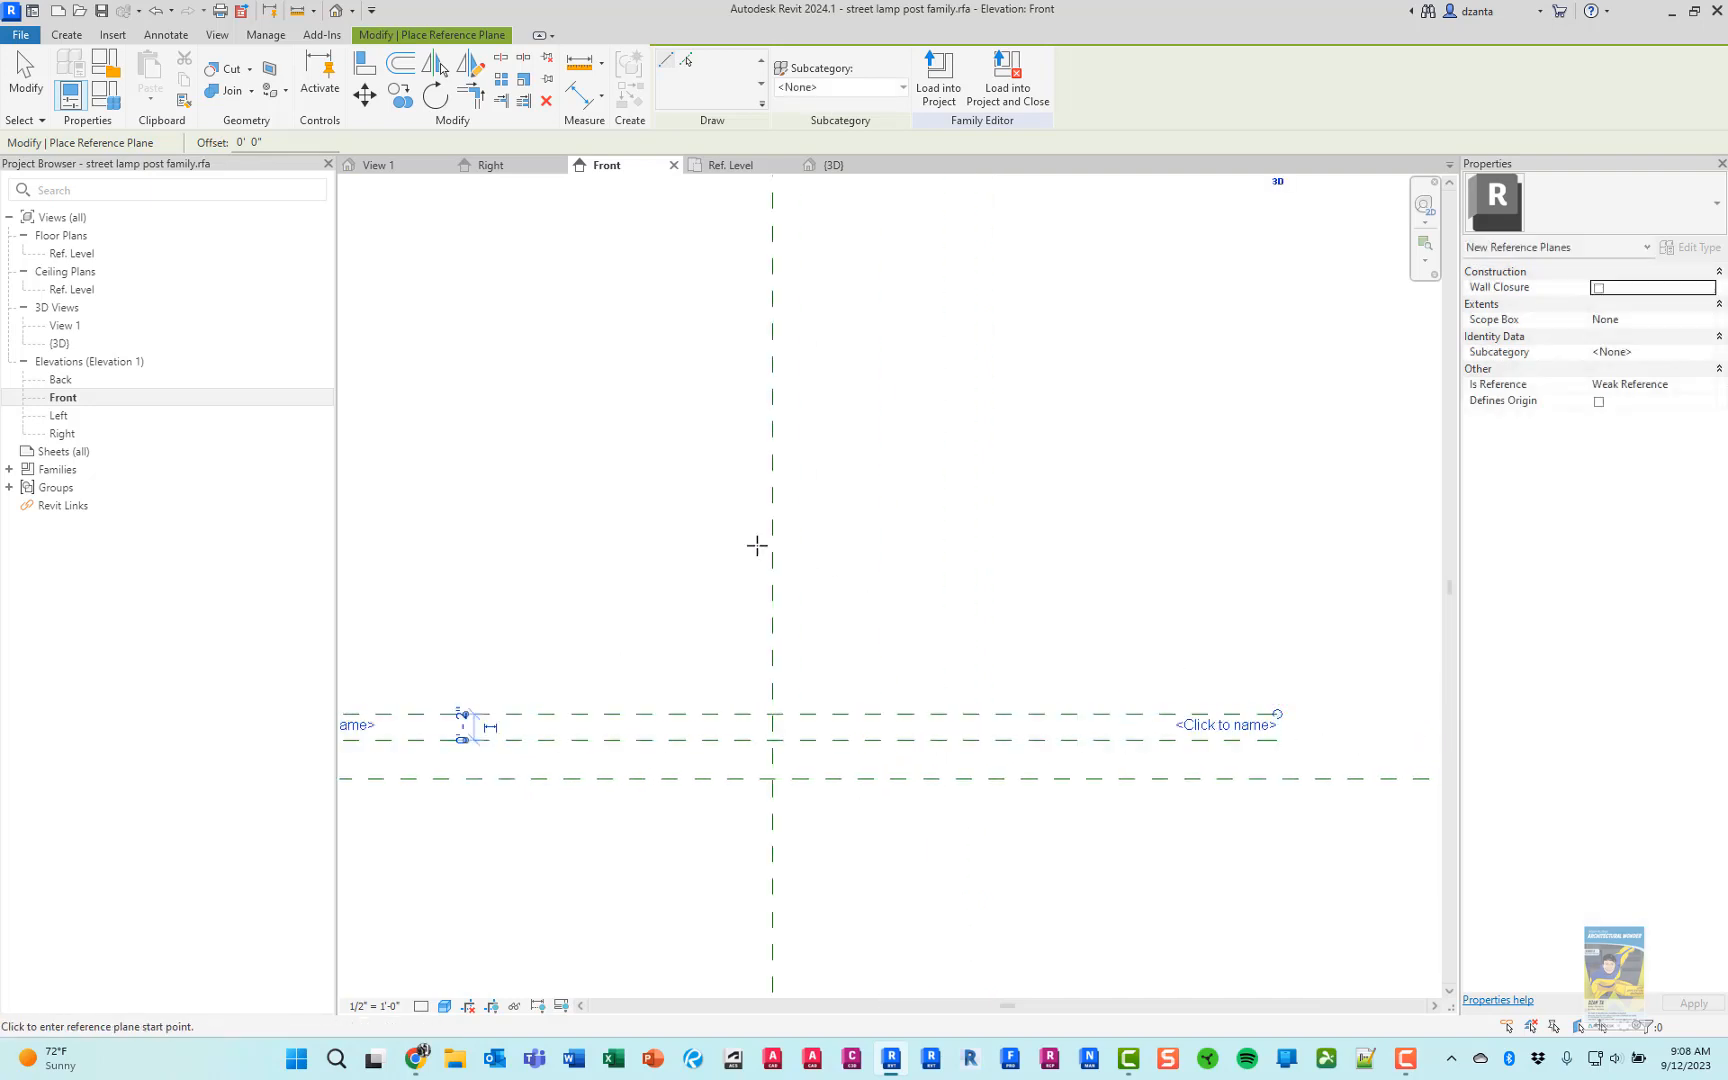
Draw a third horizontal reference plane about 10" above the second base plane, matching its length
middle_click_drag(473, 606, 837, 679)
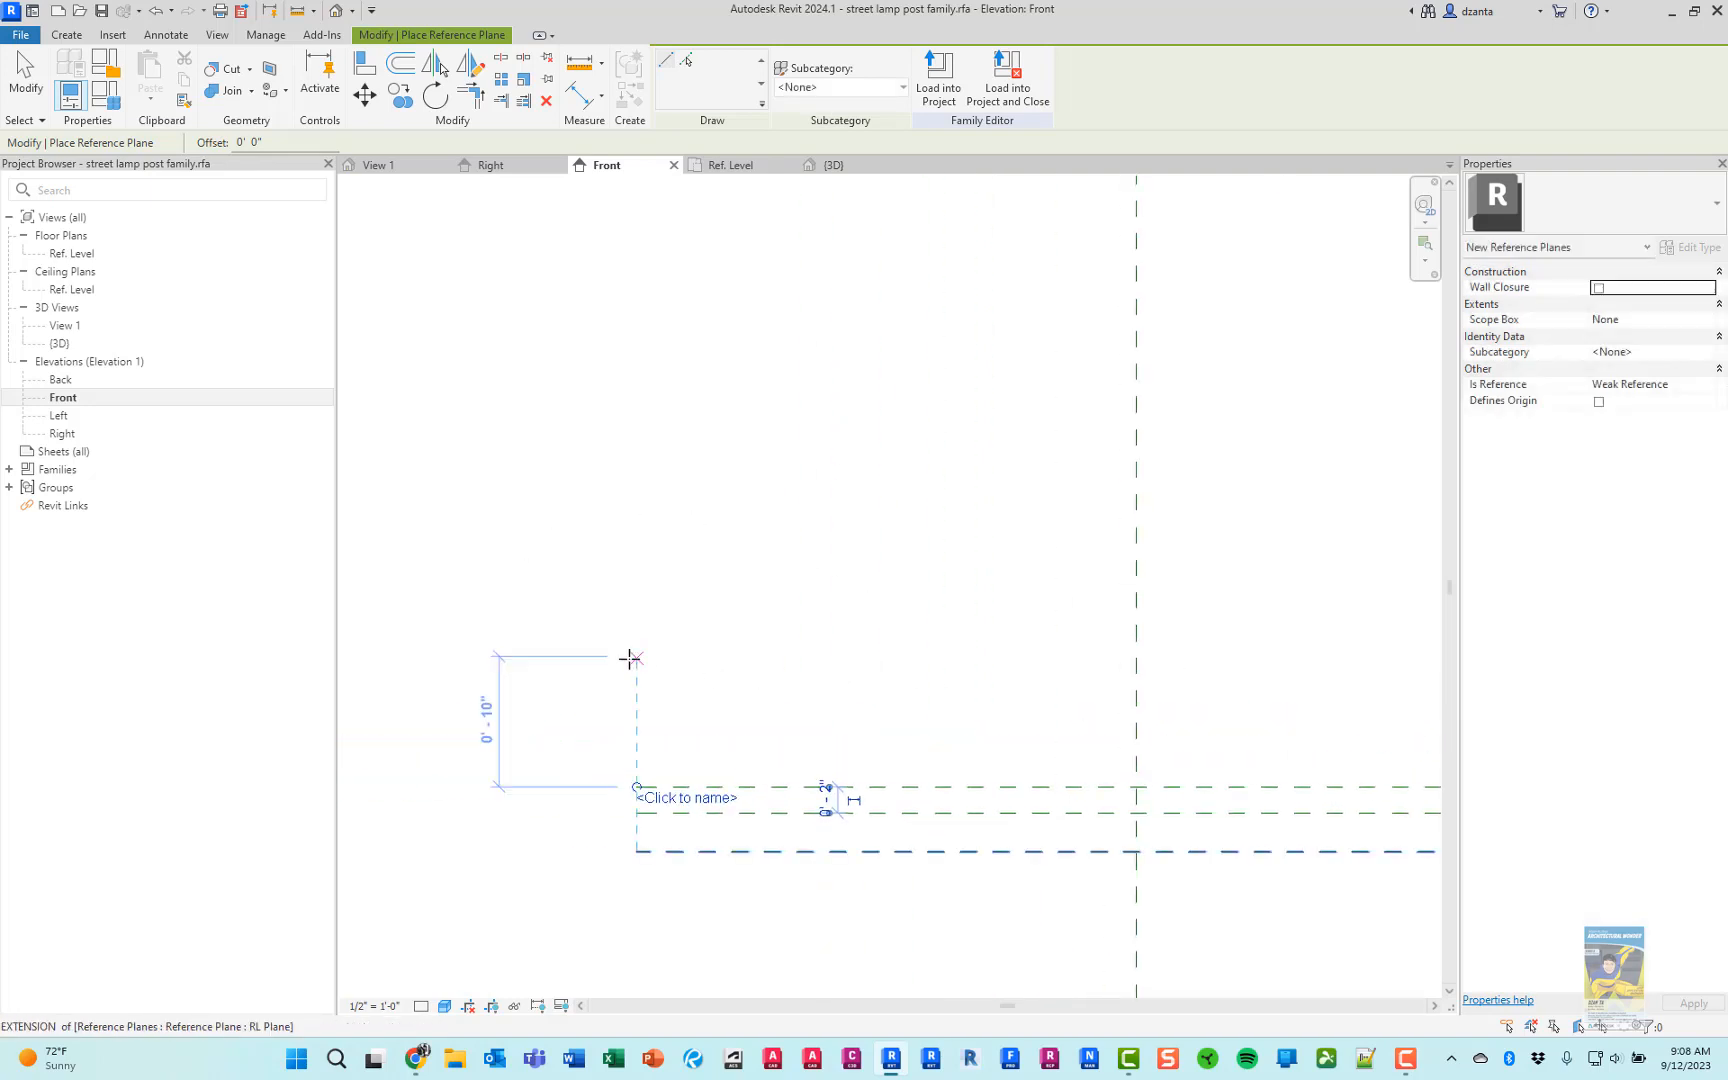
left_click(630, 657)
middle_click_drag(1261, 694, 930, 640)
left_click(1311, 600)
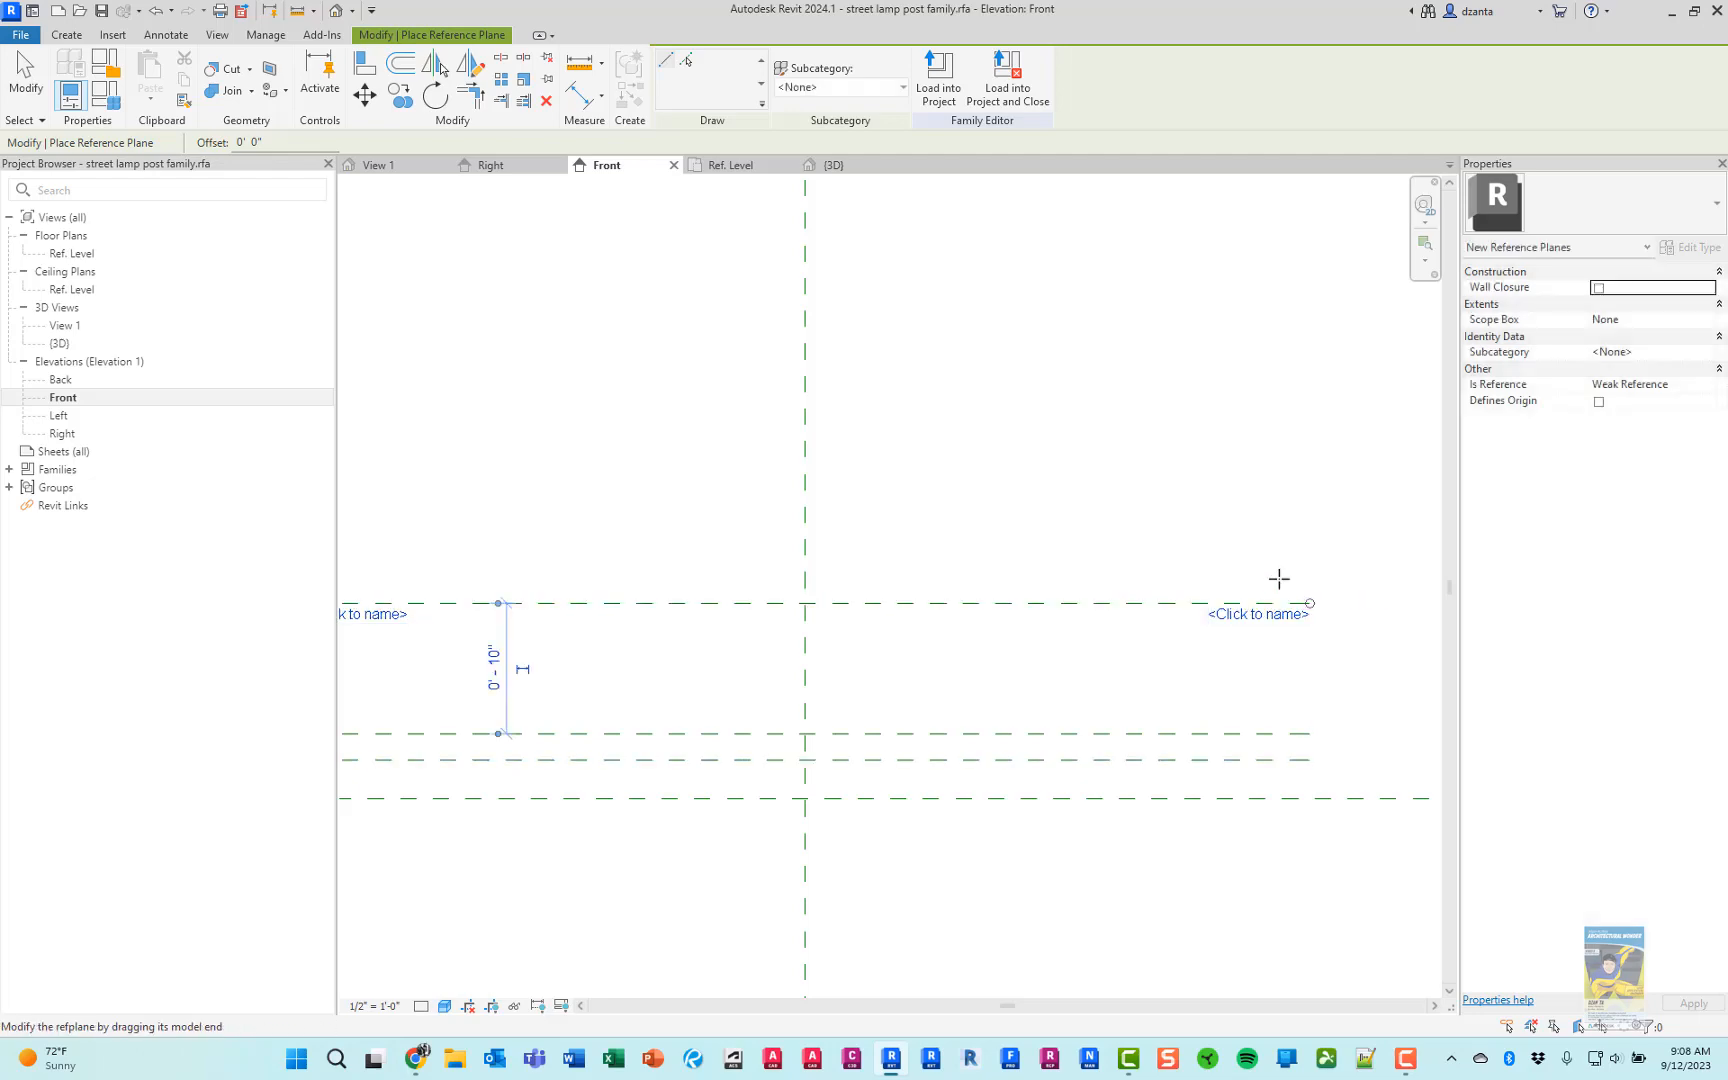
Consult the lamp post picture in Chrome, and draw a fourth horizontal reference plane about 1" above the third in Revit
middle_click_drag(741, 532, 1165, 579)
key("alt+Tab")
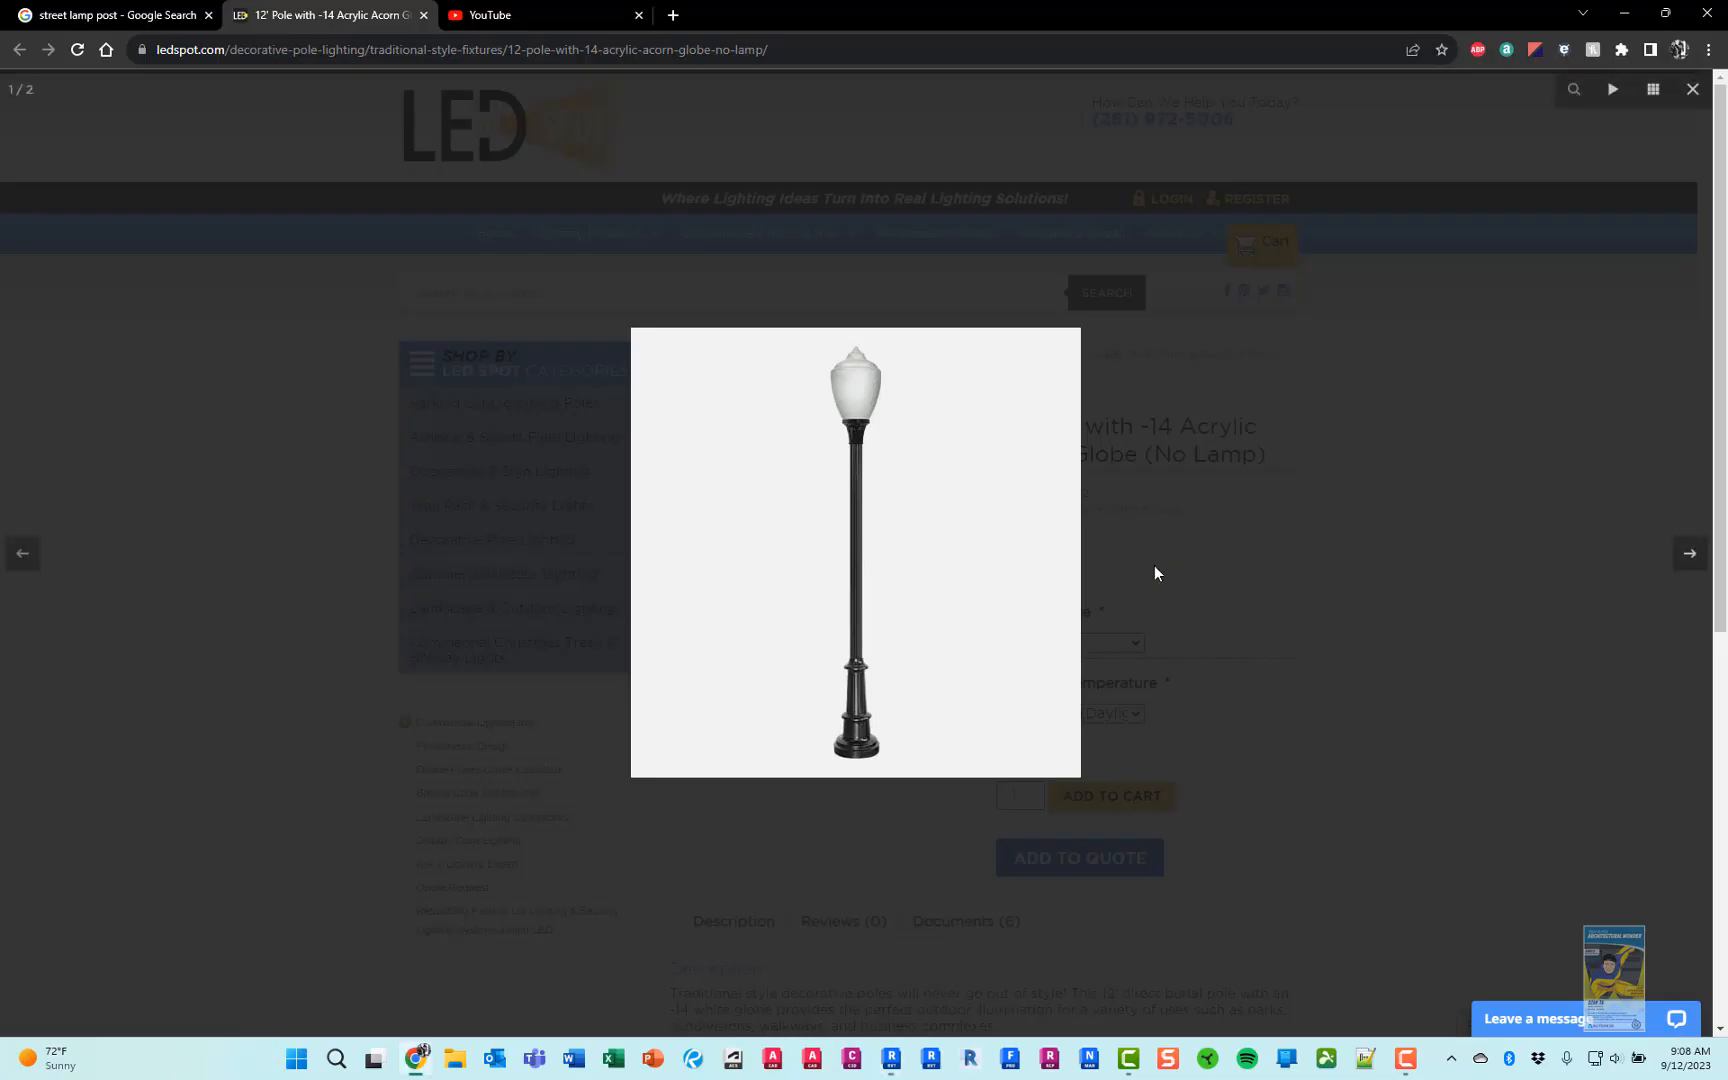
key("alt+Tab")
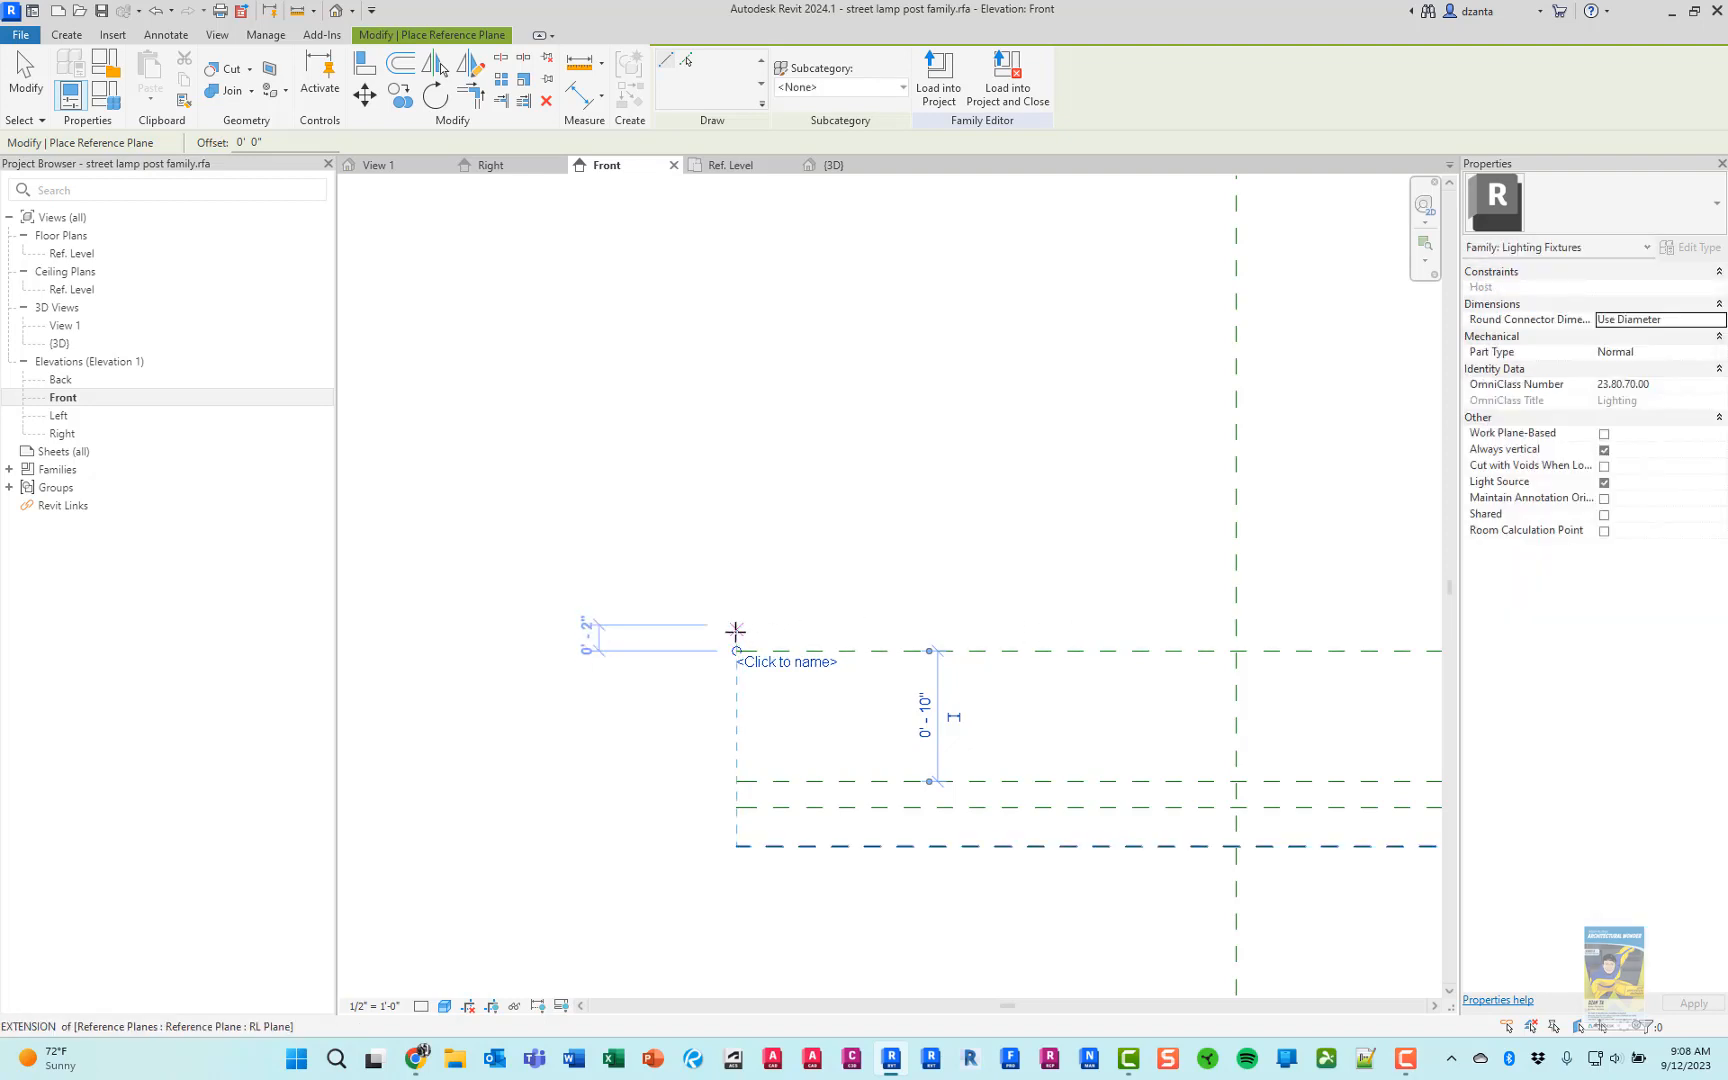
left_click(665, 637)
middle_click_drag(969, 627, 802, 633)
middle_click_drag(1373, 621, 1106, 629)
left_click(1322, 630)
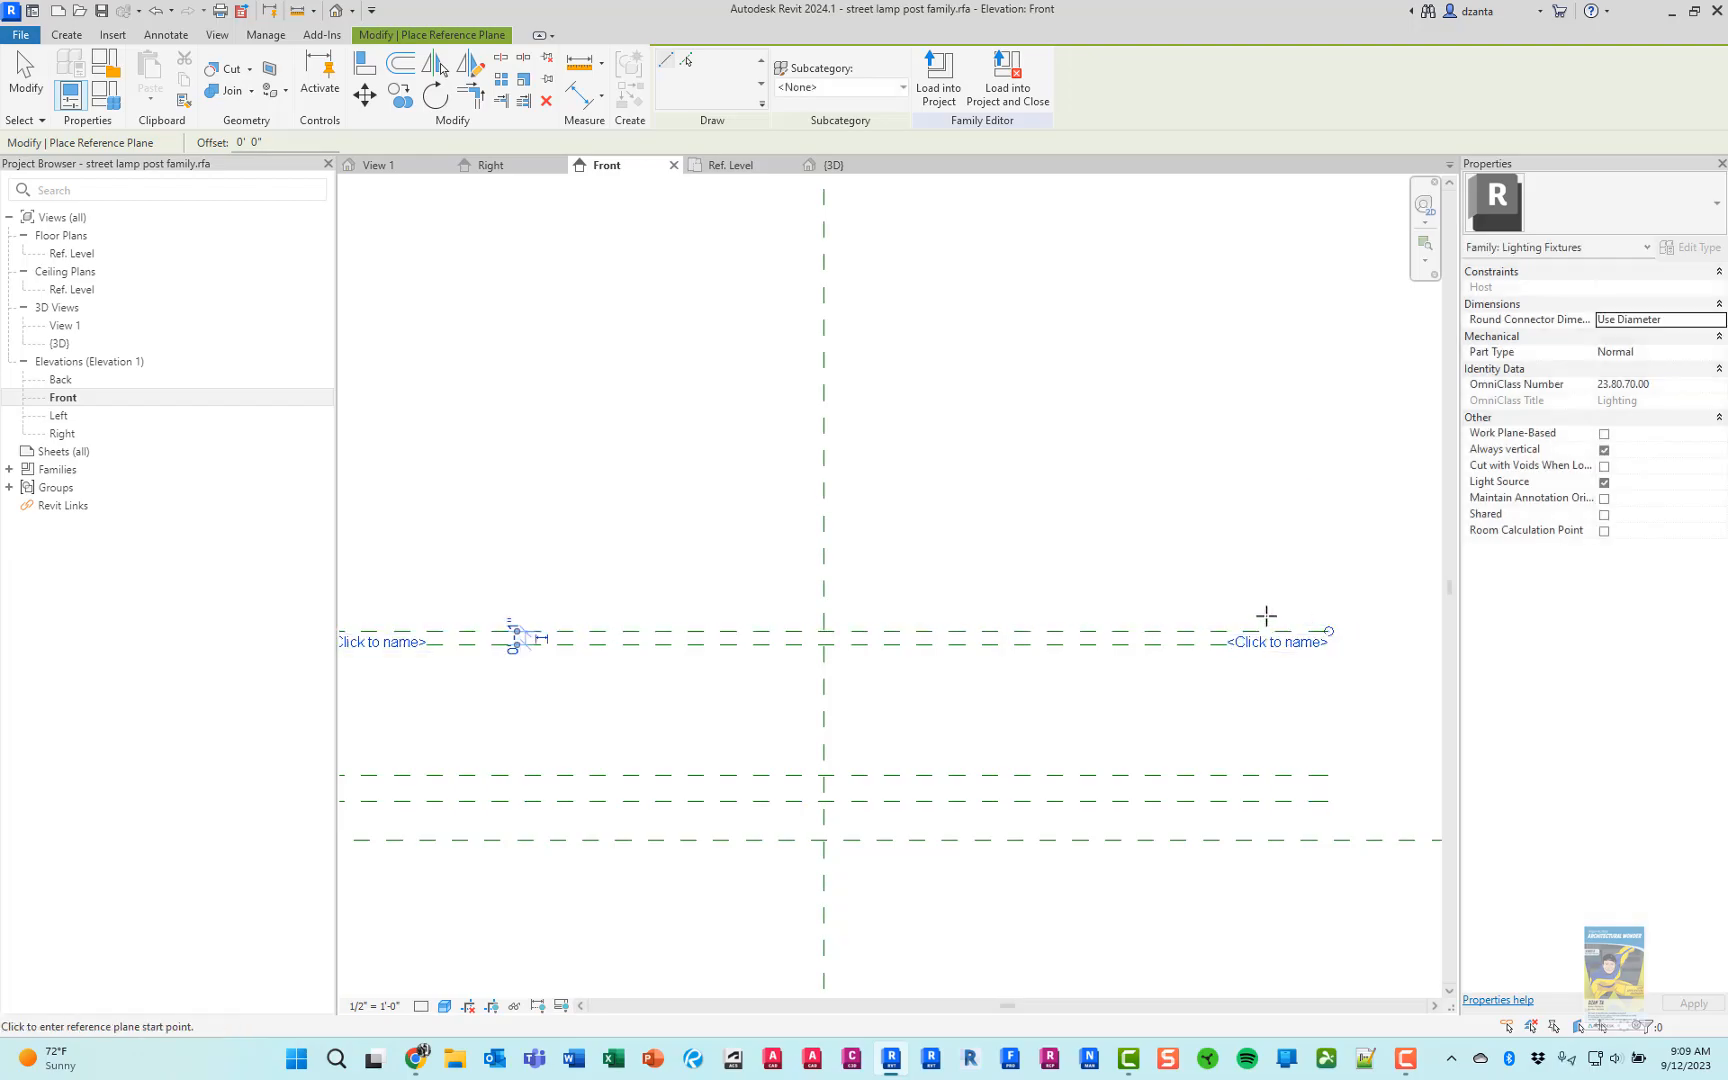
Check the picture in Chrome again, and draw a fifth horizontal reference plane about 6" above the fourth in Revit
key("alt+Tab")
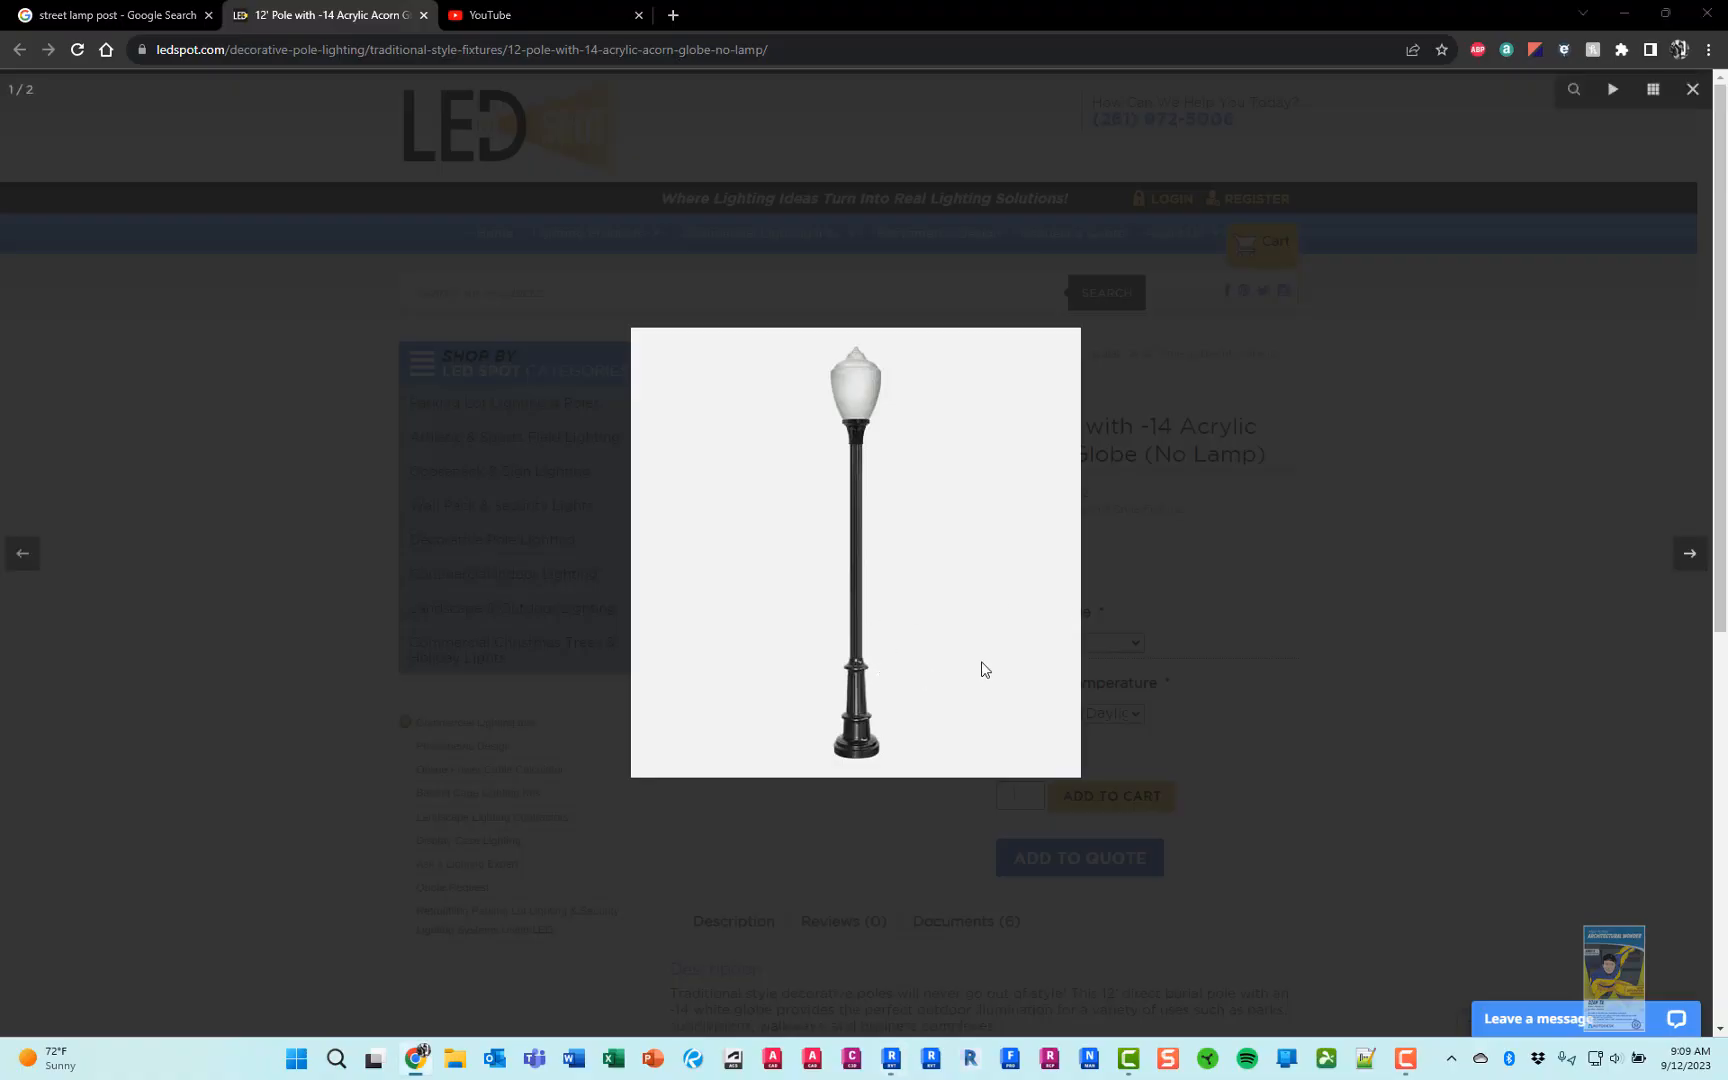
key("alt+Tab")
middle_click_drag(602, 501, 698, 486)
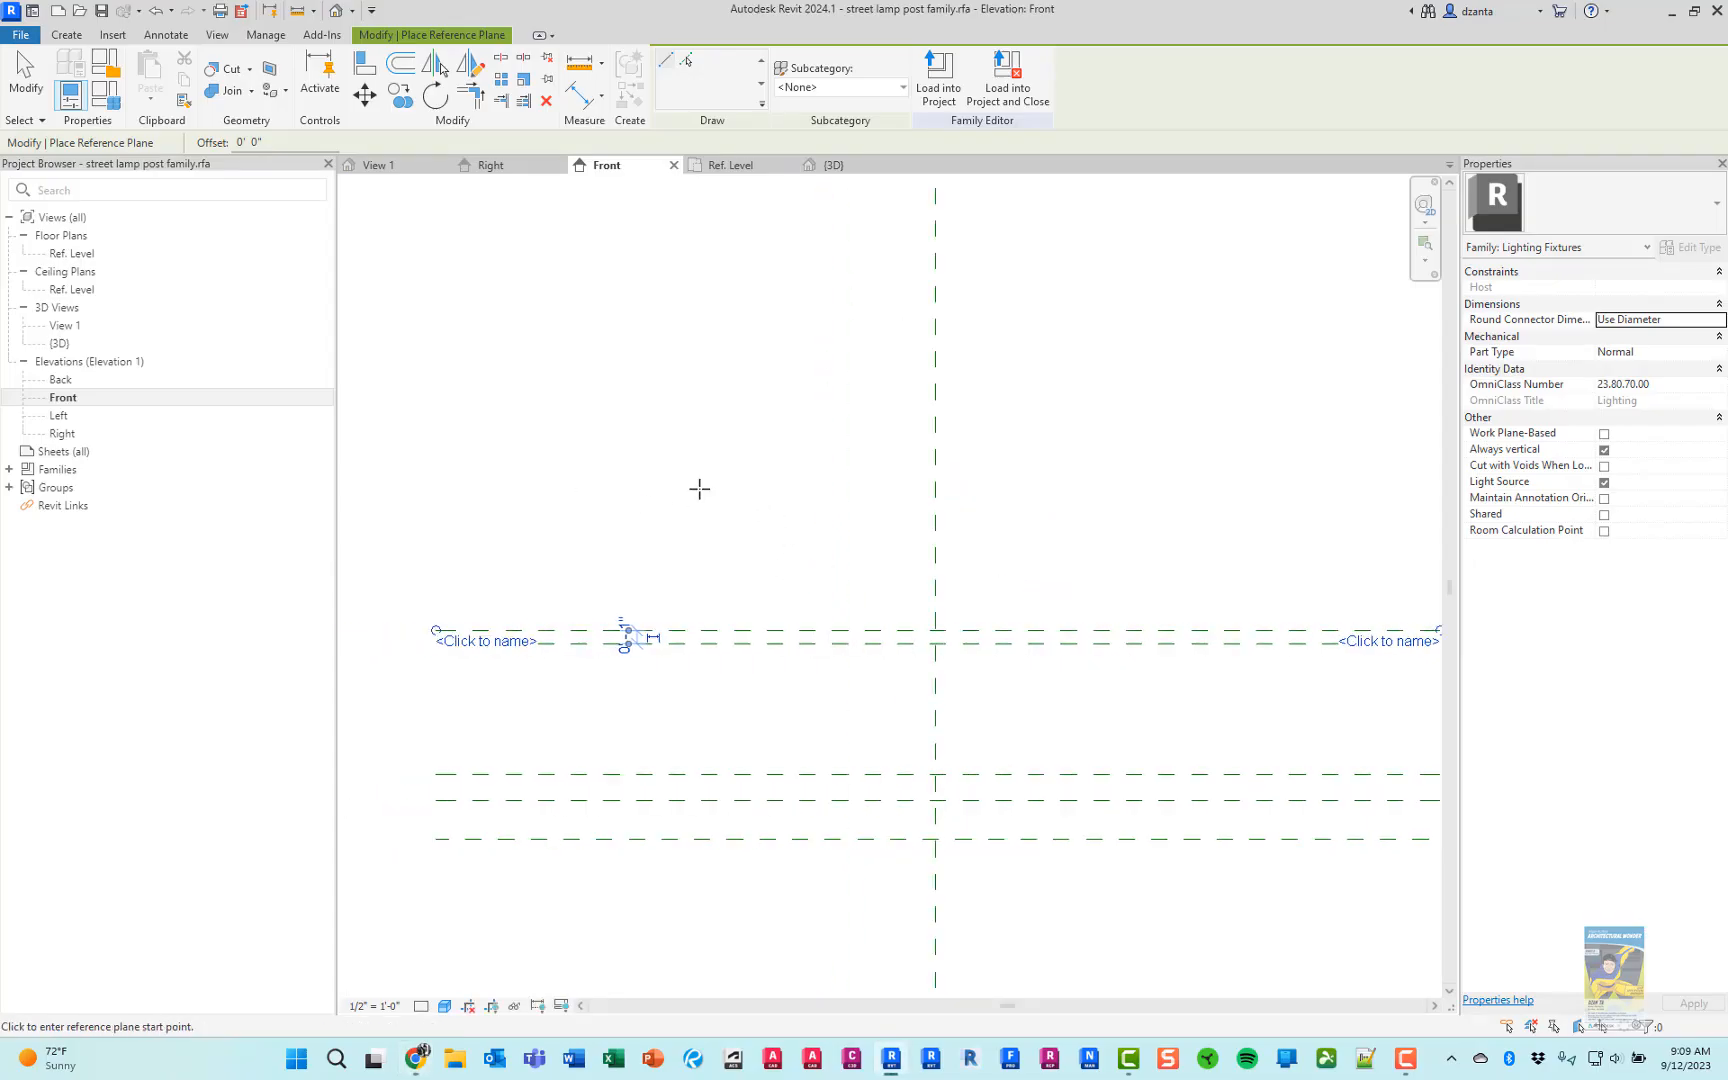
scroll(687, 489, "down", 1)
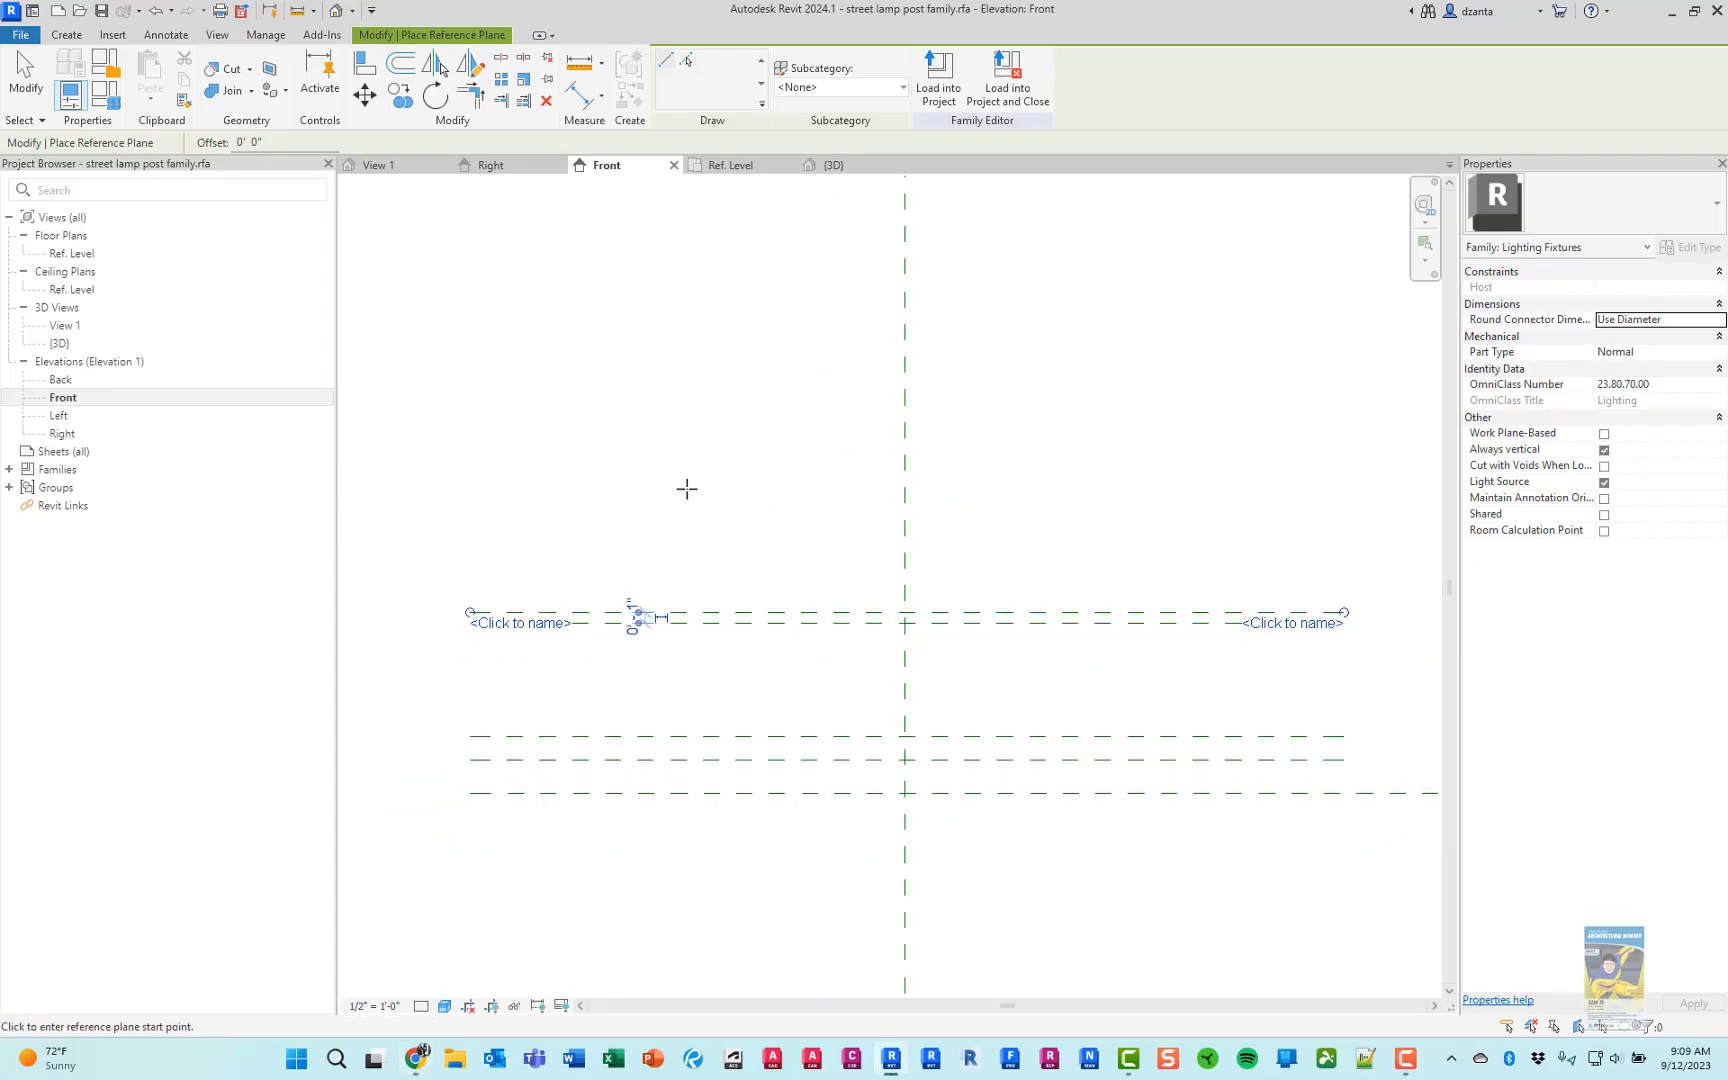
left_click(470, 543)
left_click(1343, 544)
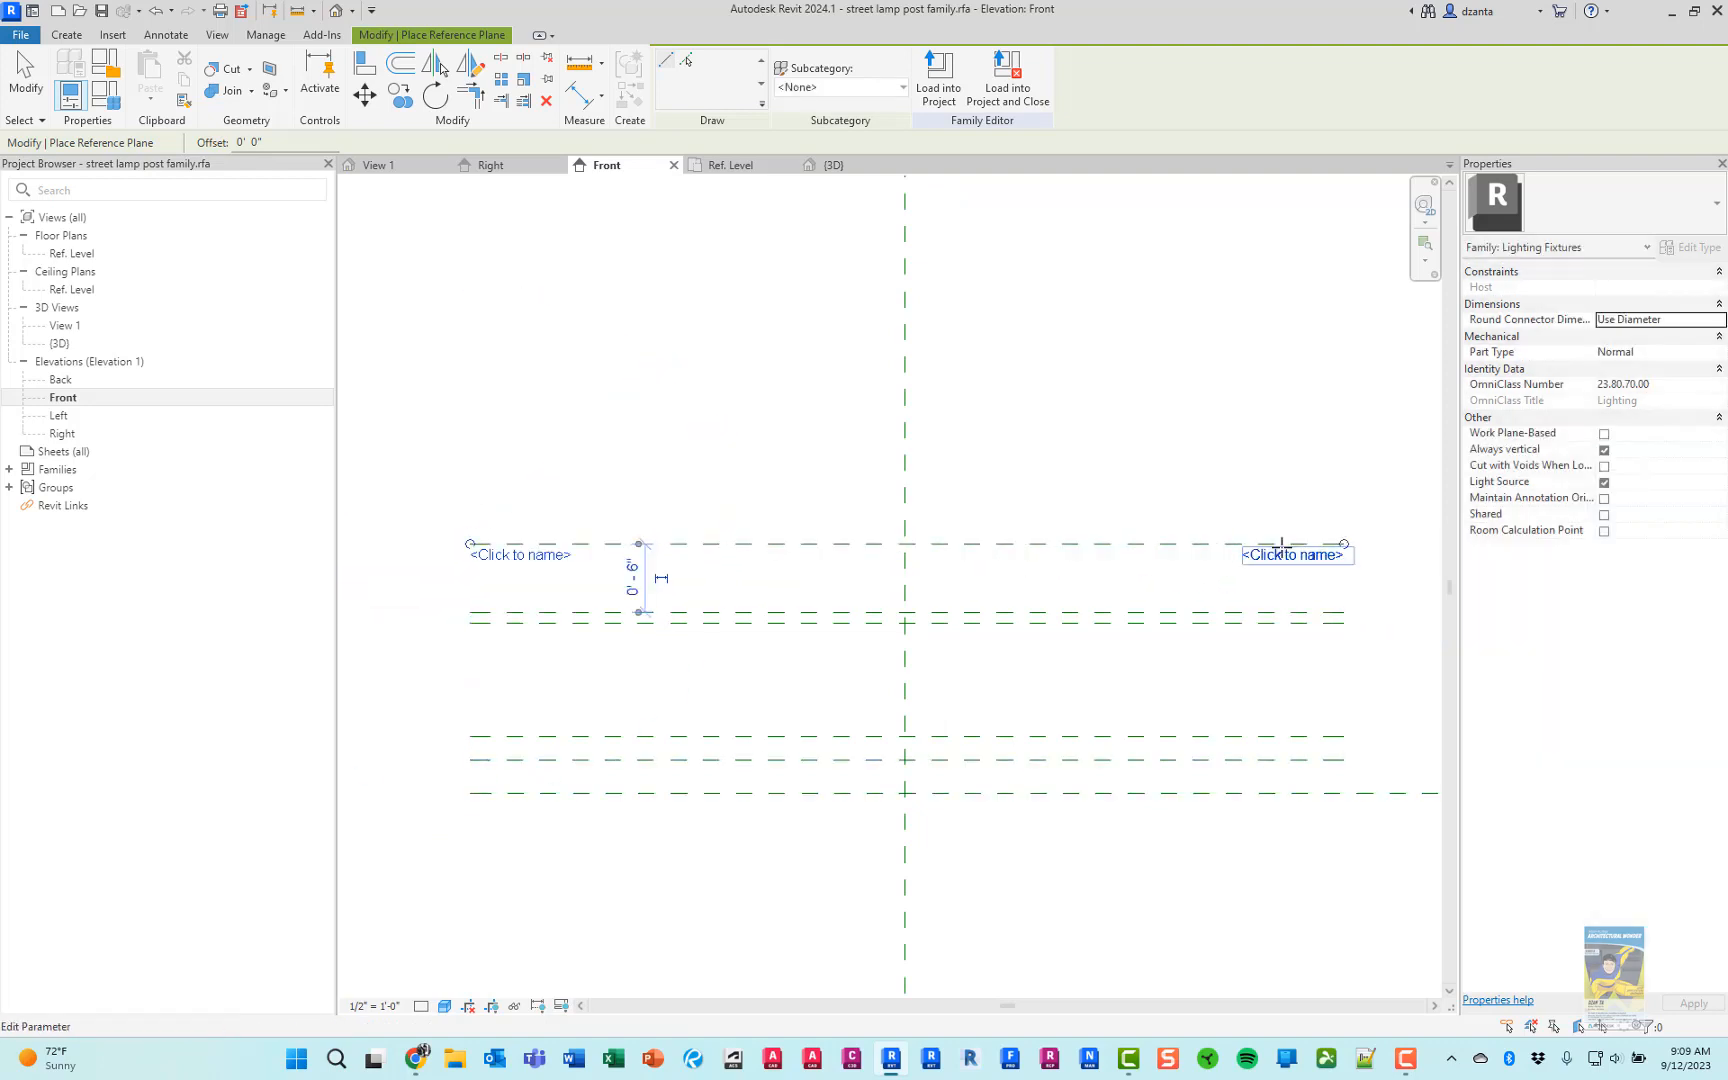
Review the picture in Chrome, and draw a sixth horizontal reference plane just above the fifth in Revit, ending the Reference Plane command
key("alt+Tab")
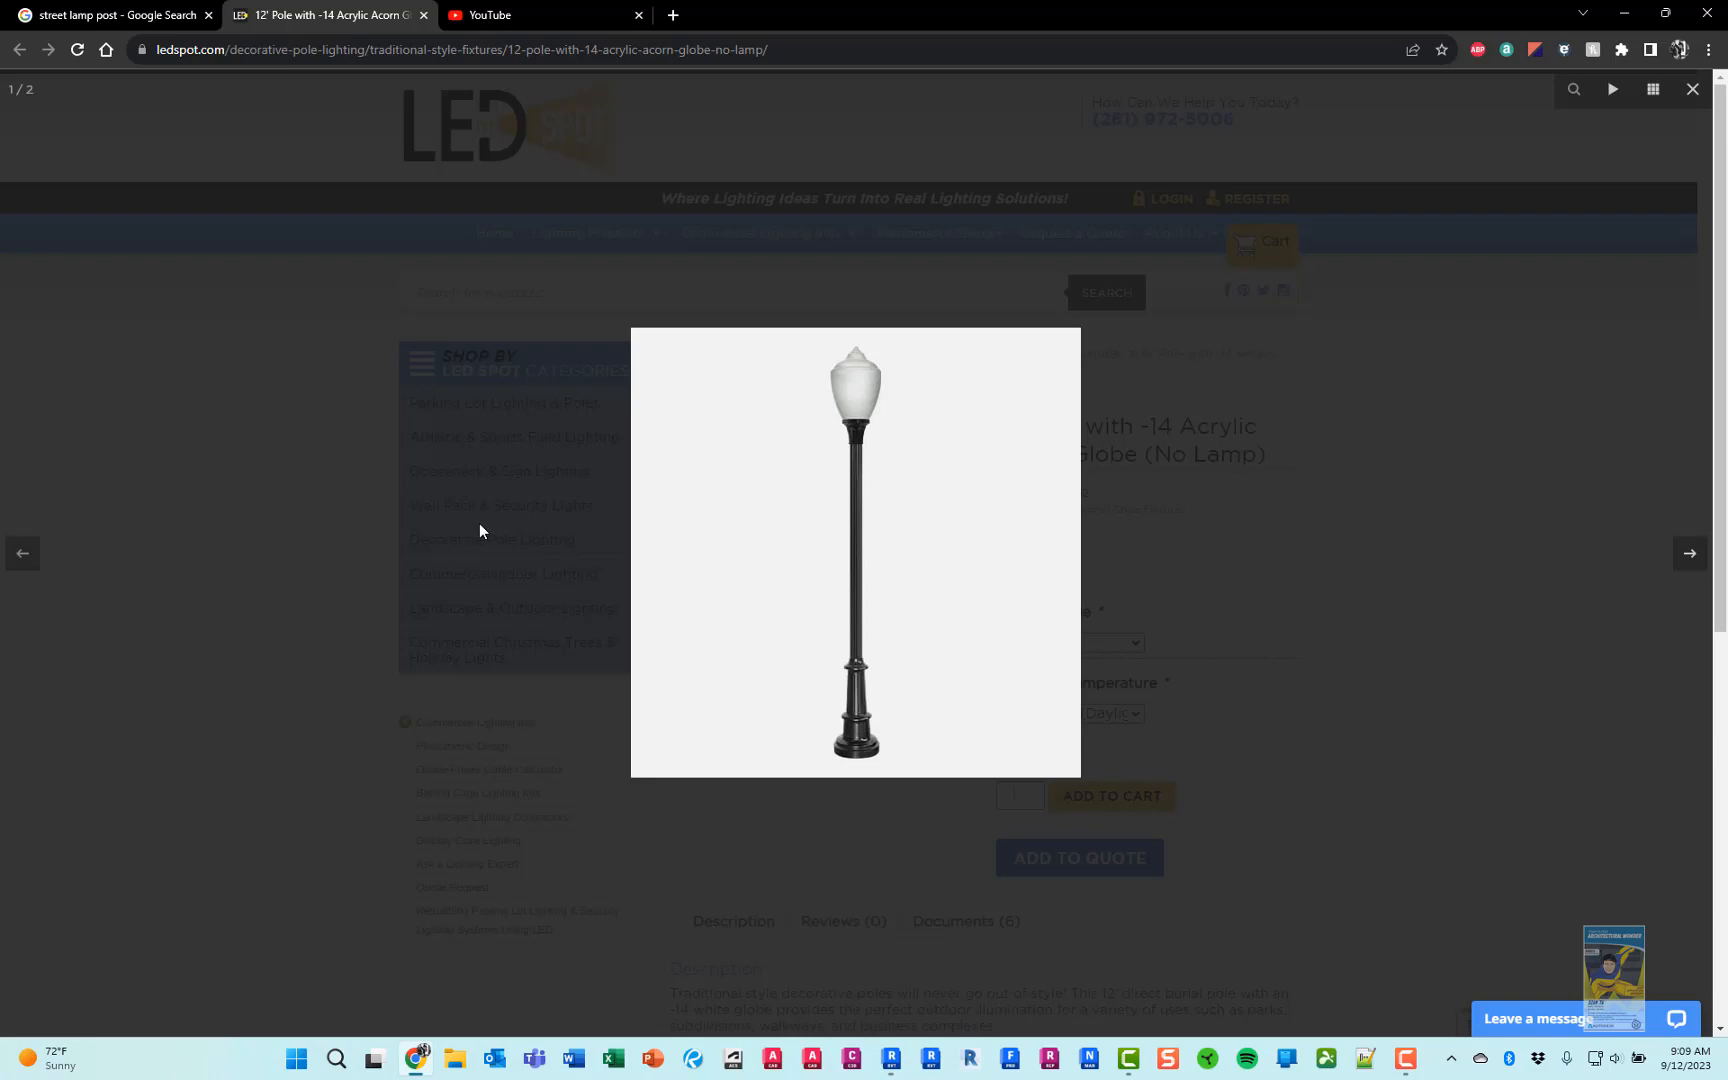
key("alt+Tab")
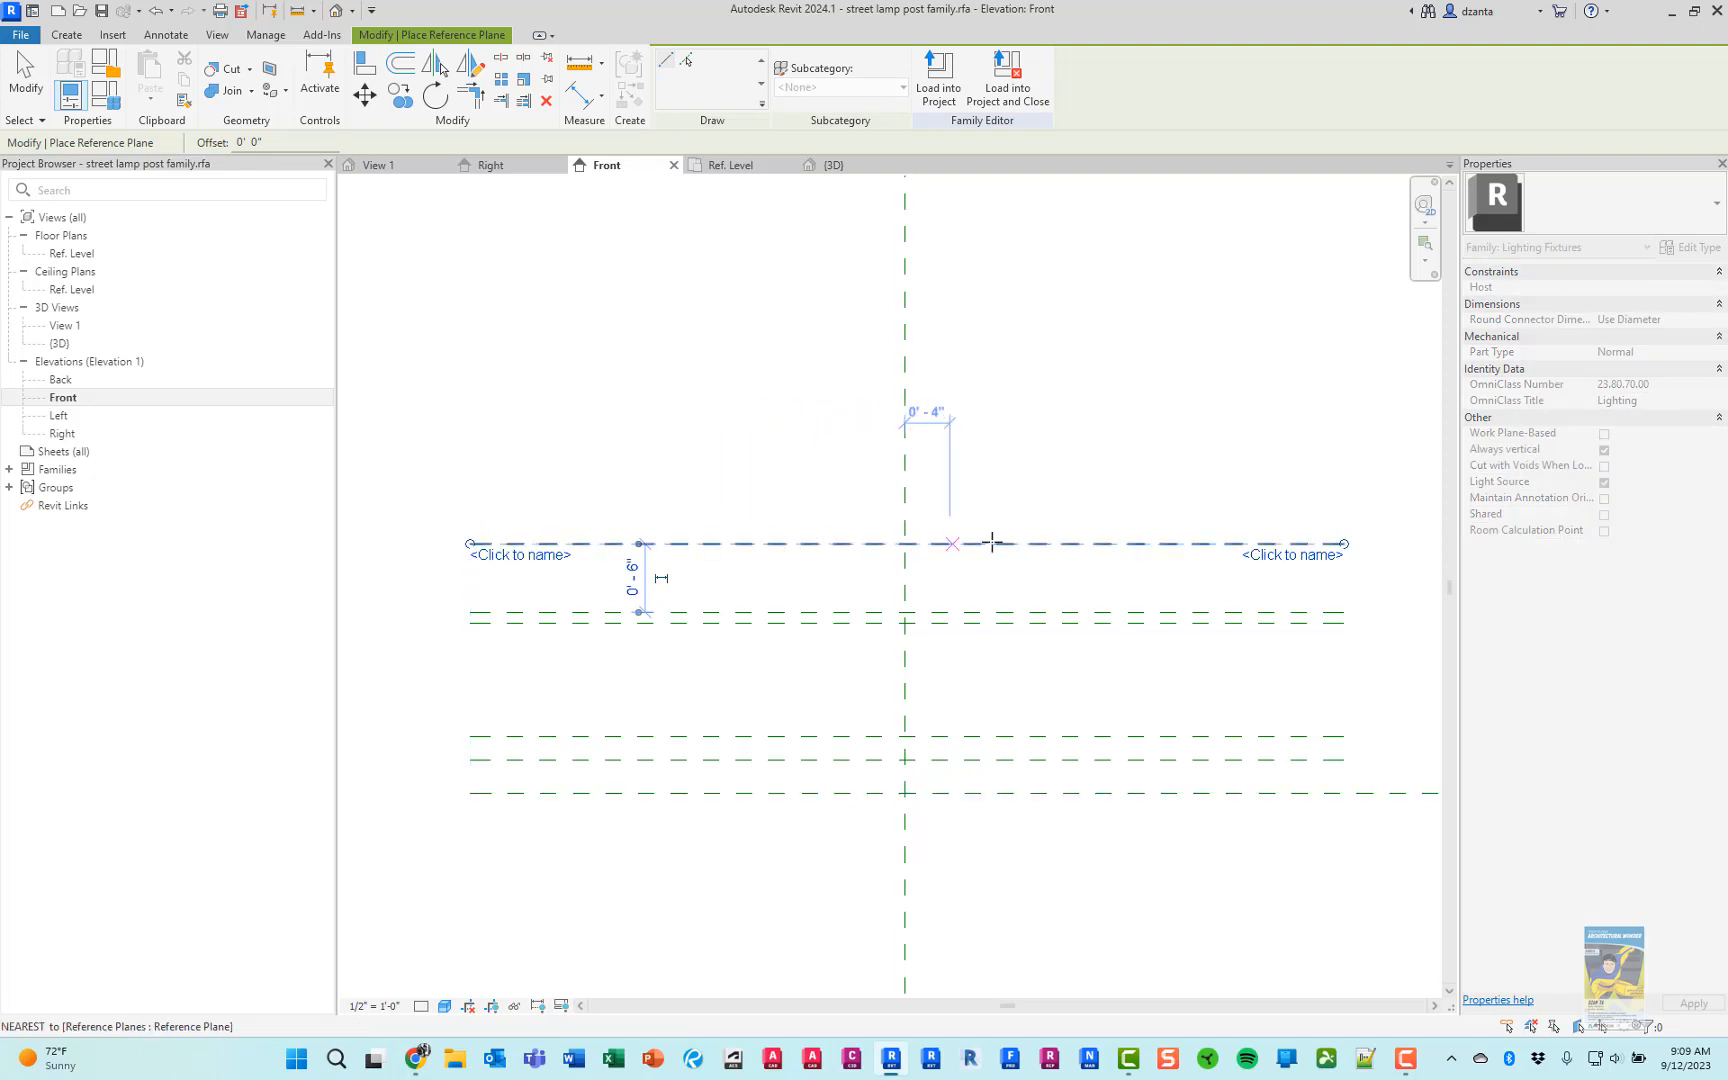
key("Escape")
scroll(457, 530, "up", 2)
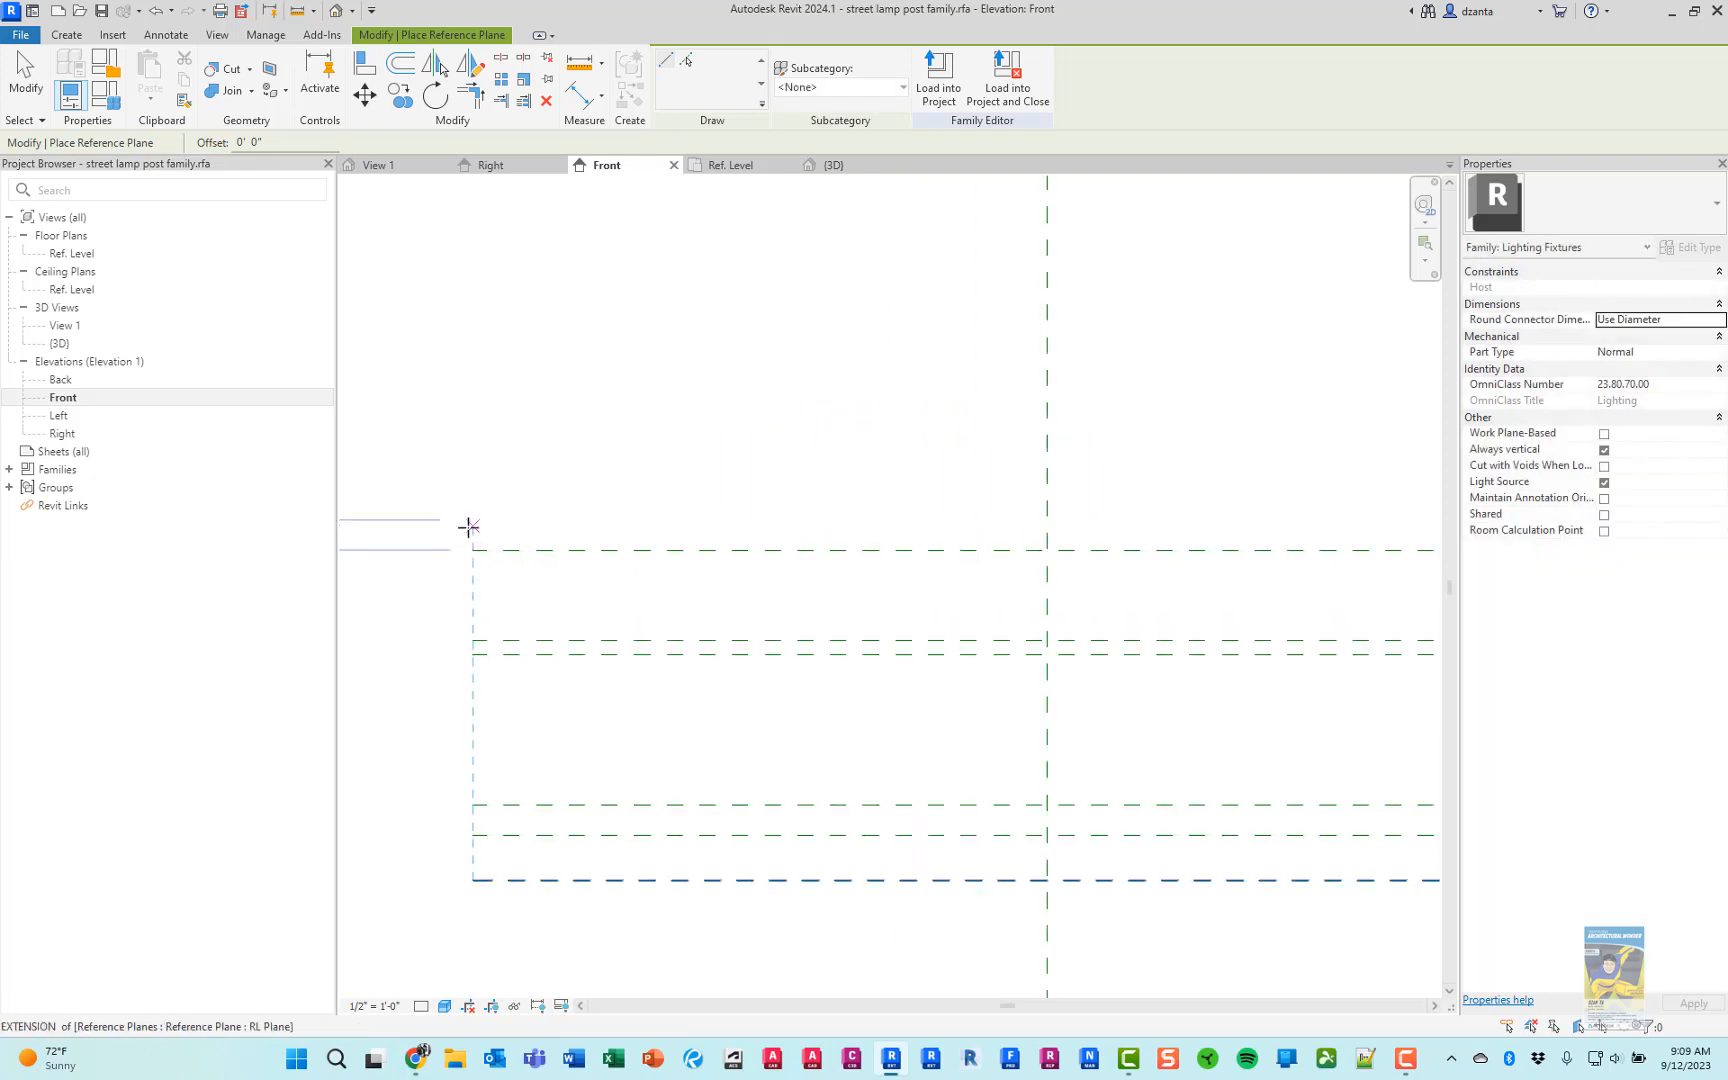
left_click(471, 533)
middle_click_drag(988, 518, 787, 524)
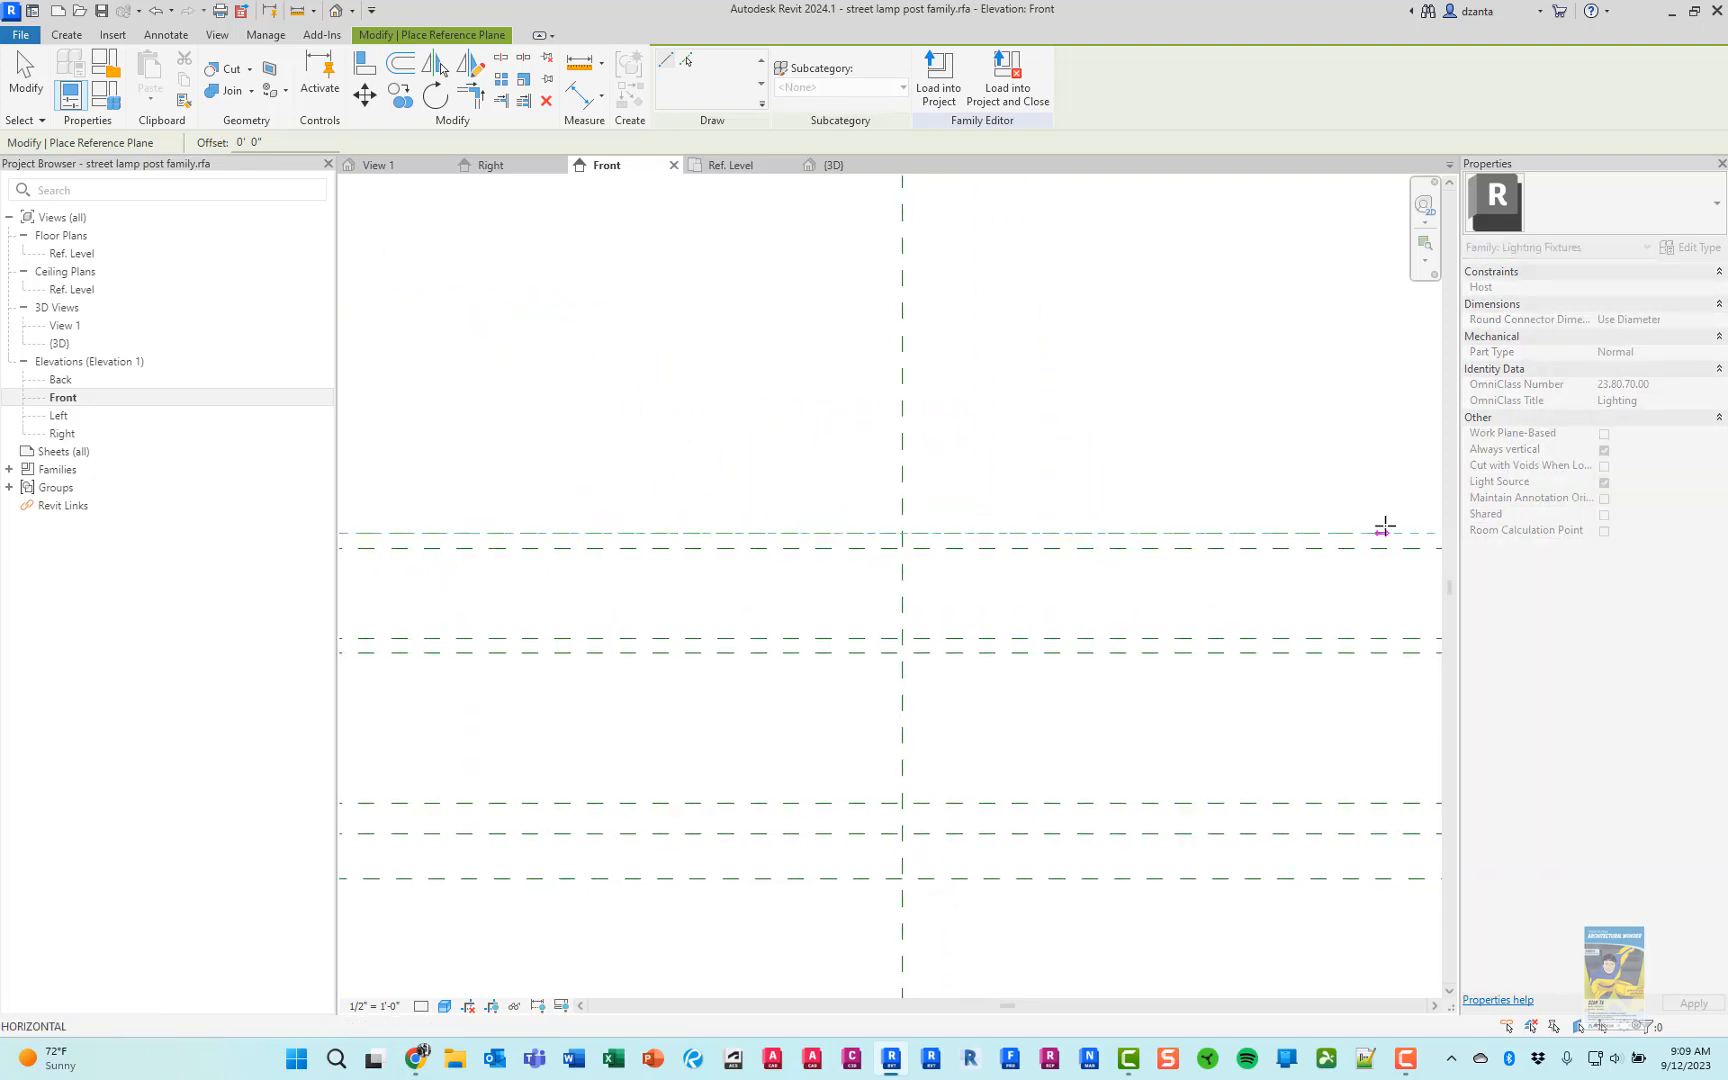
middle_click_drag(1405, 525, 1274, 529)
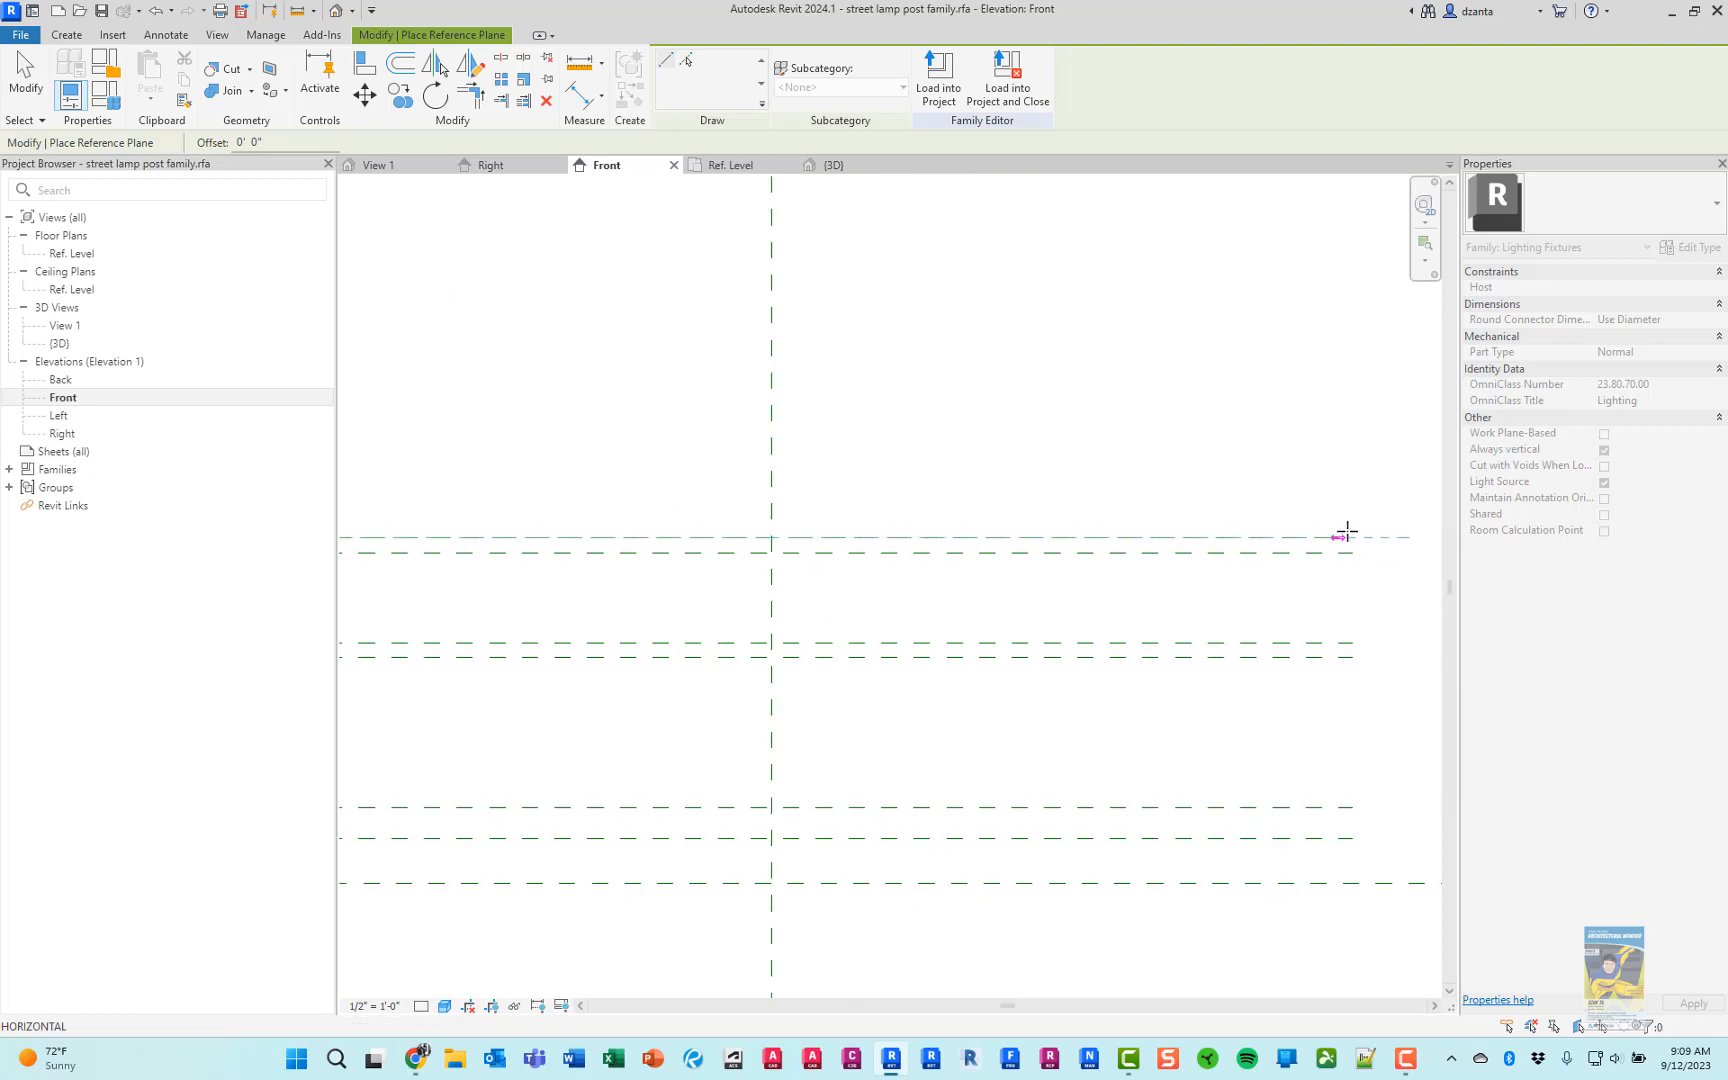
left_click(1342, 535)
key("Escape")
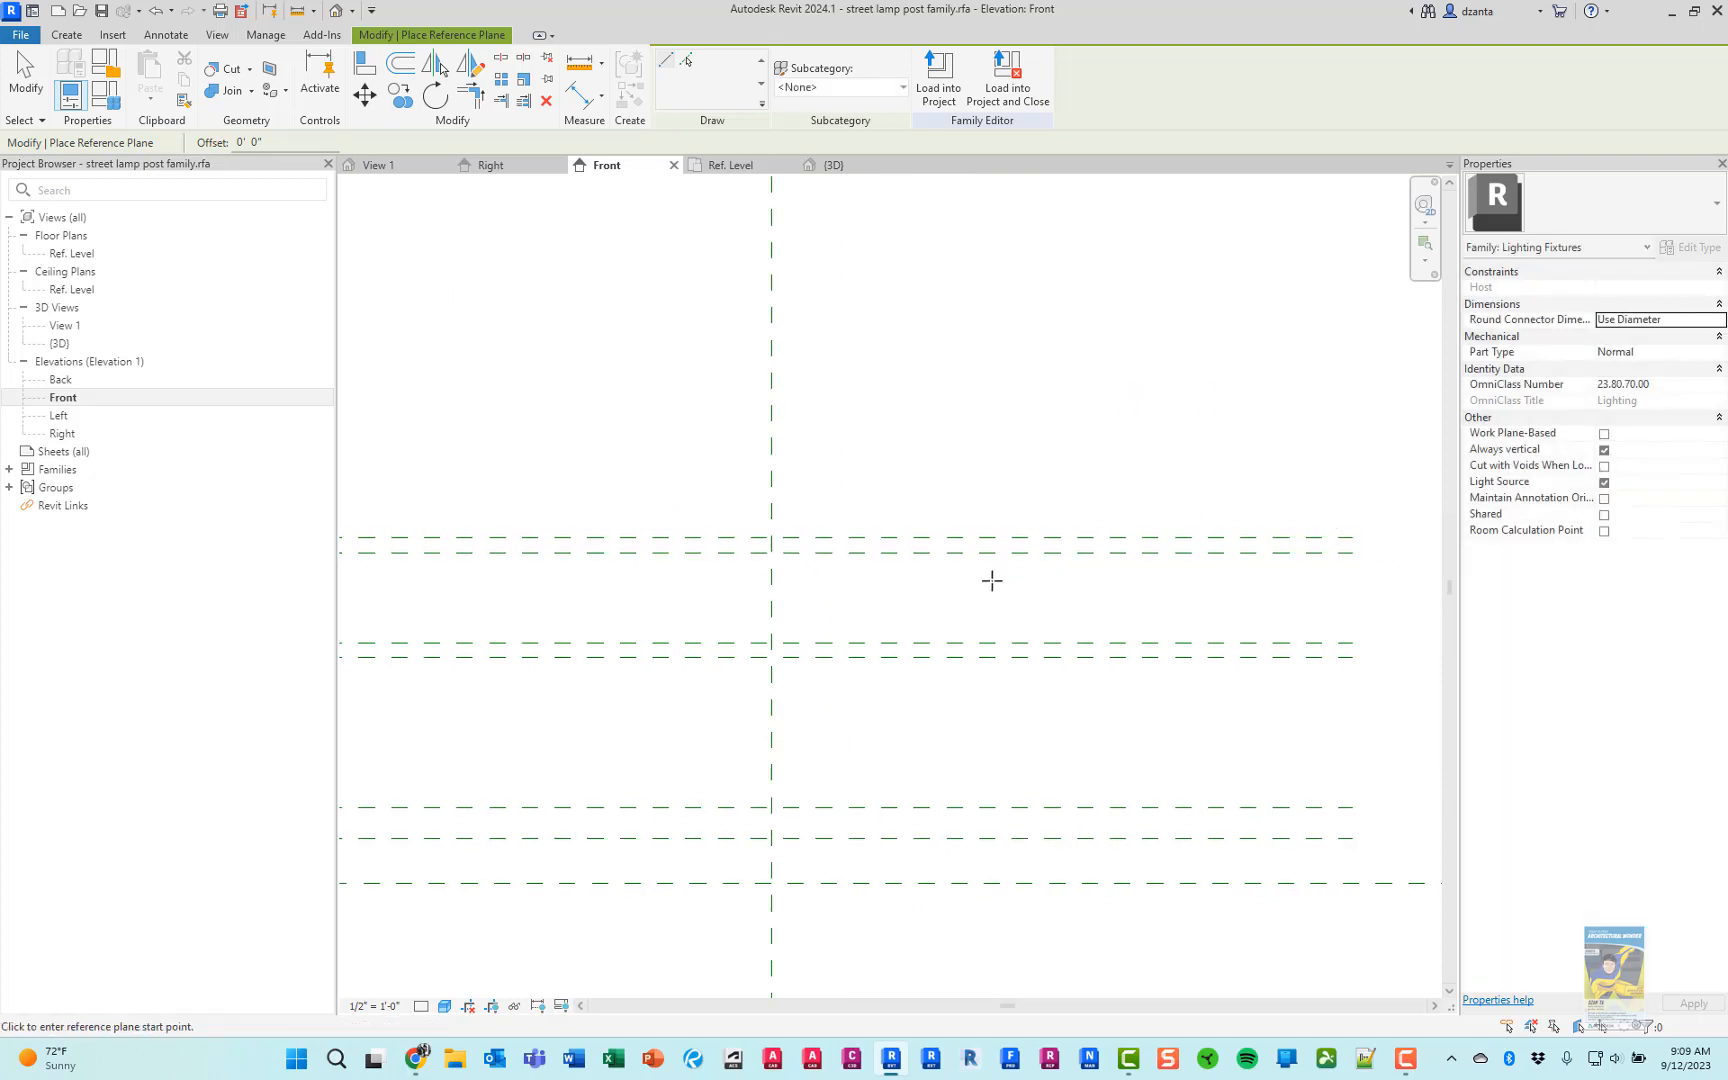
key("Escape")
Examine the collar beneath the globe in the Chrome picture, and return to Revit to view the post between base and light source
middle_click_drag(906, 611, 984, 635)
key("alt+Tab")
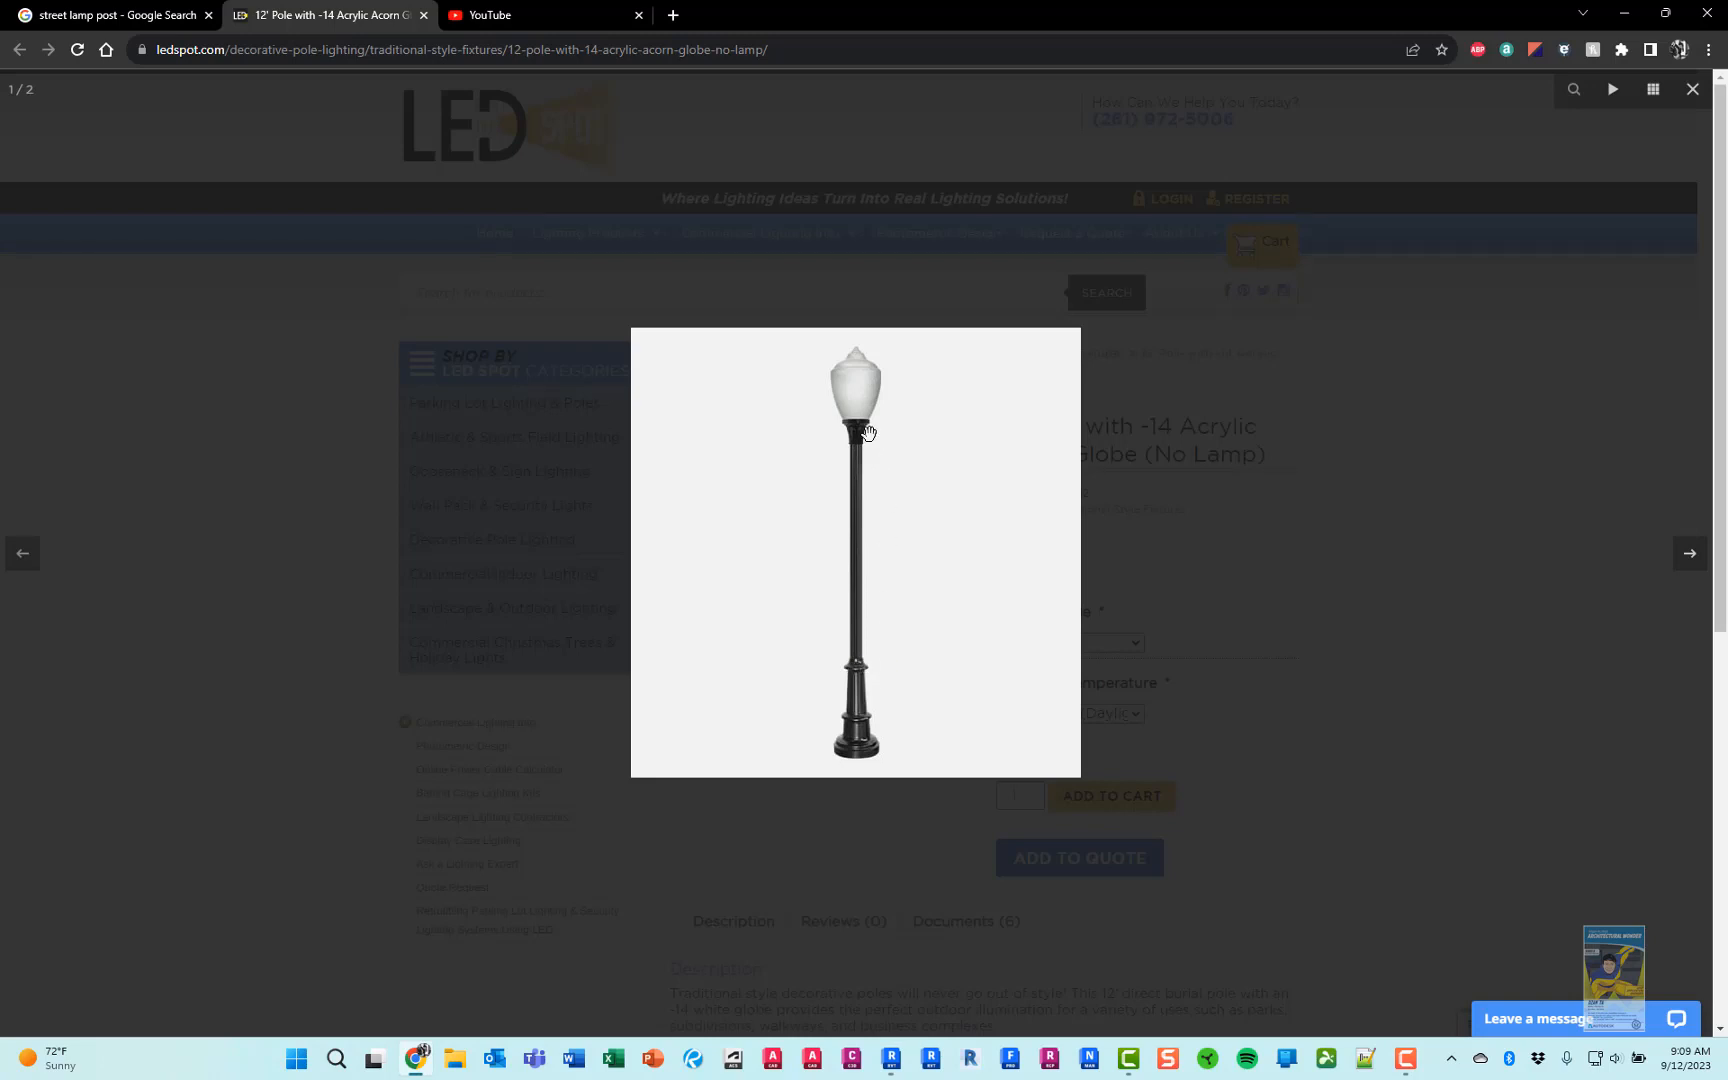
key("alt+Tab")
scroll(883, 452, "down", 1)
scroll(961, 384, "down", 1)
middle_click_drag(985, 398, 972, 676)
scroll(966, 535, "down", 1)
middle_click_drag(989, 490, 941, 555)
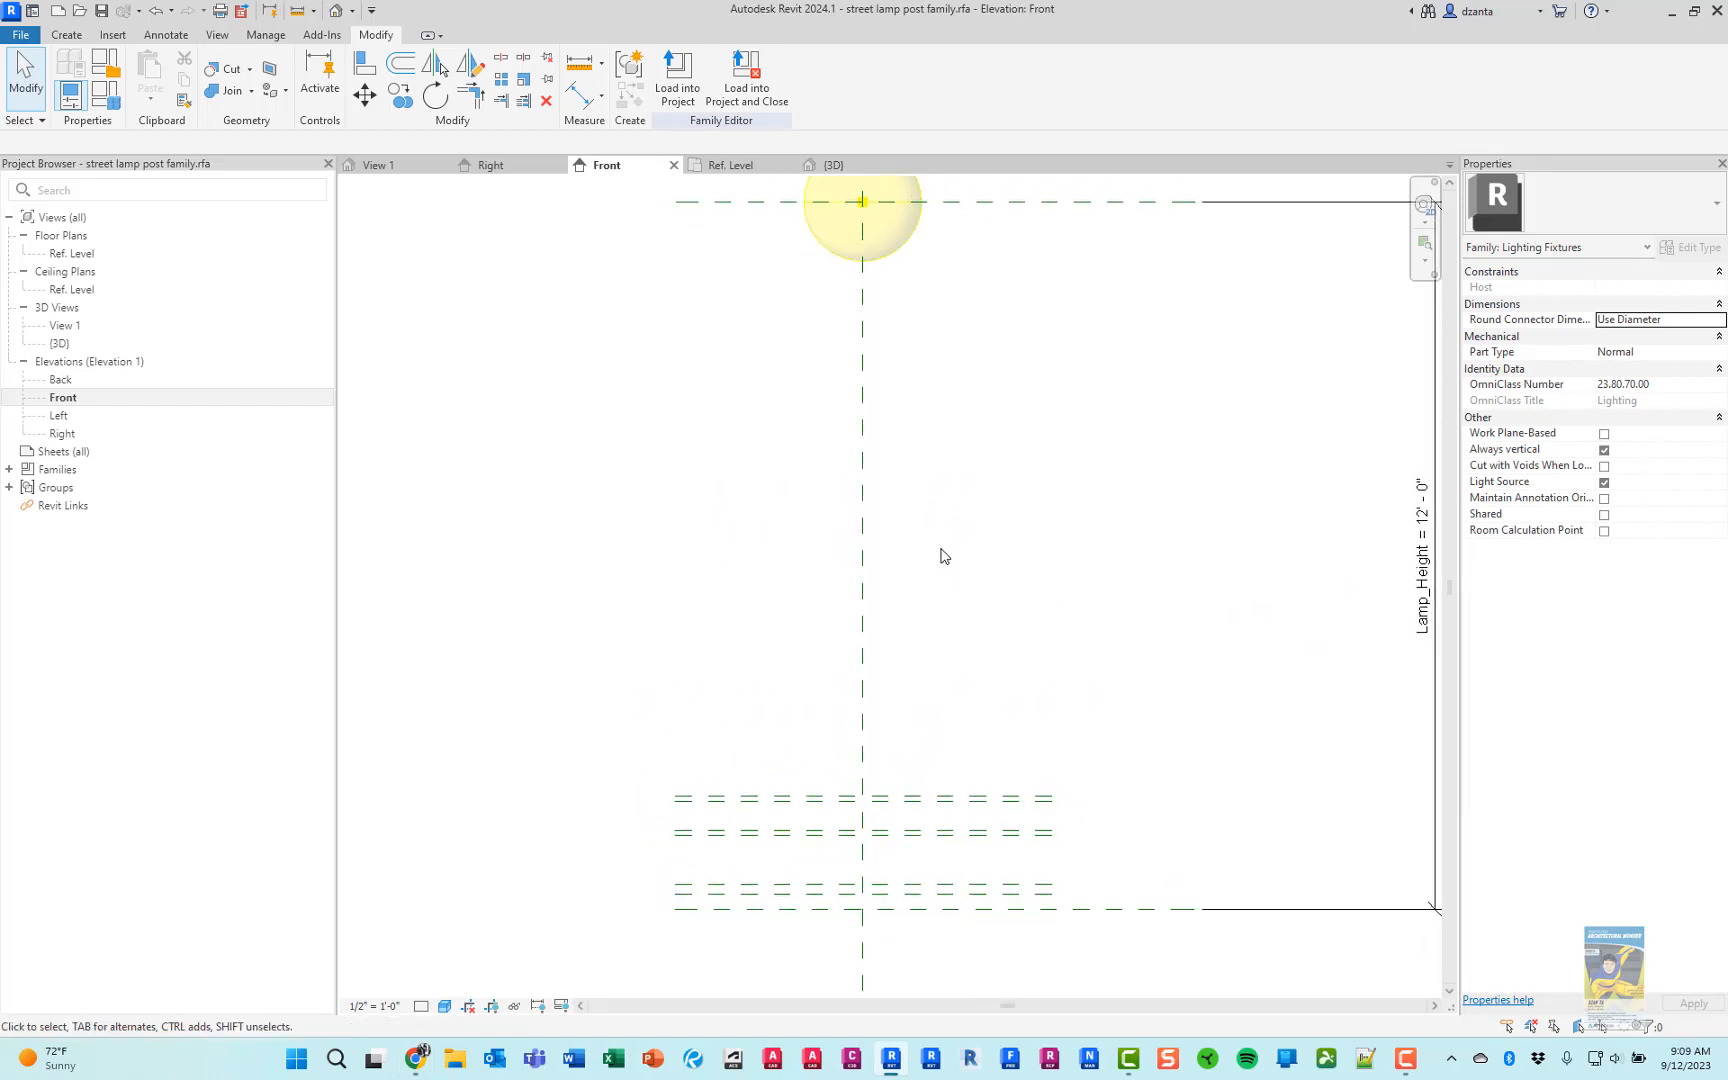
Draw a horizontal reference plane across the centre line, about 1'-8" below the light source plane, and end the command
key("r")
key("p")
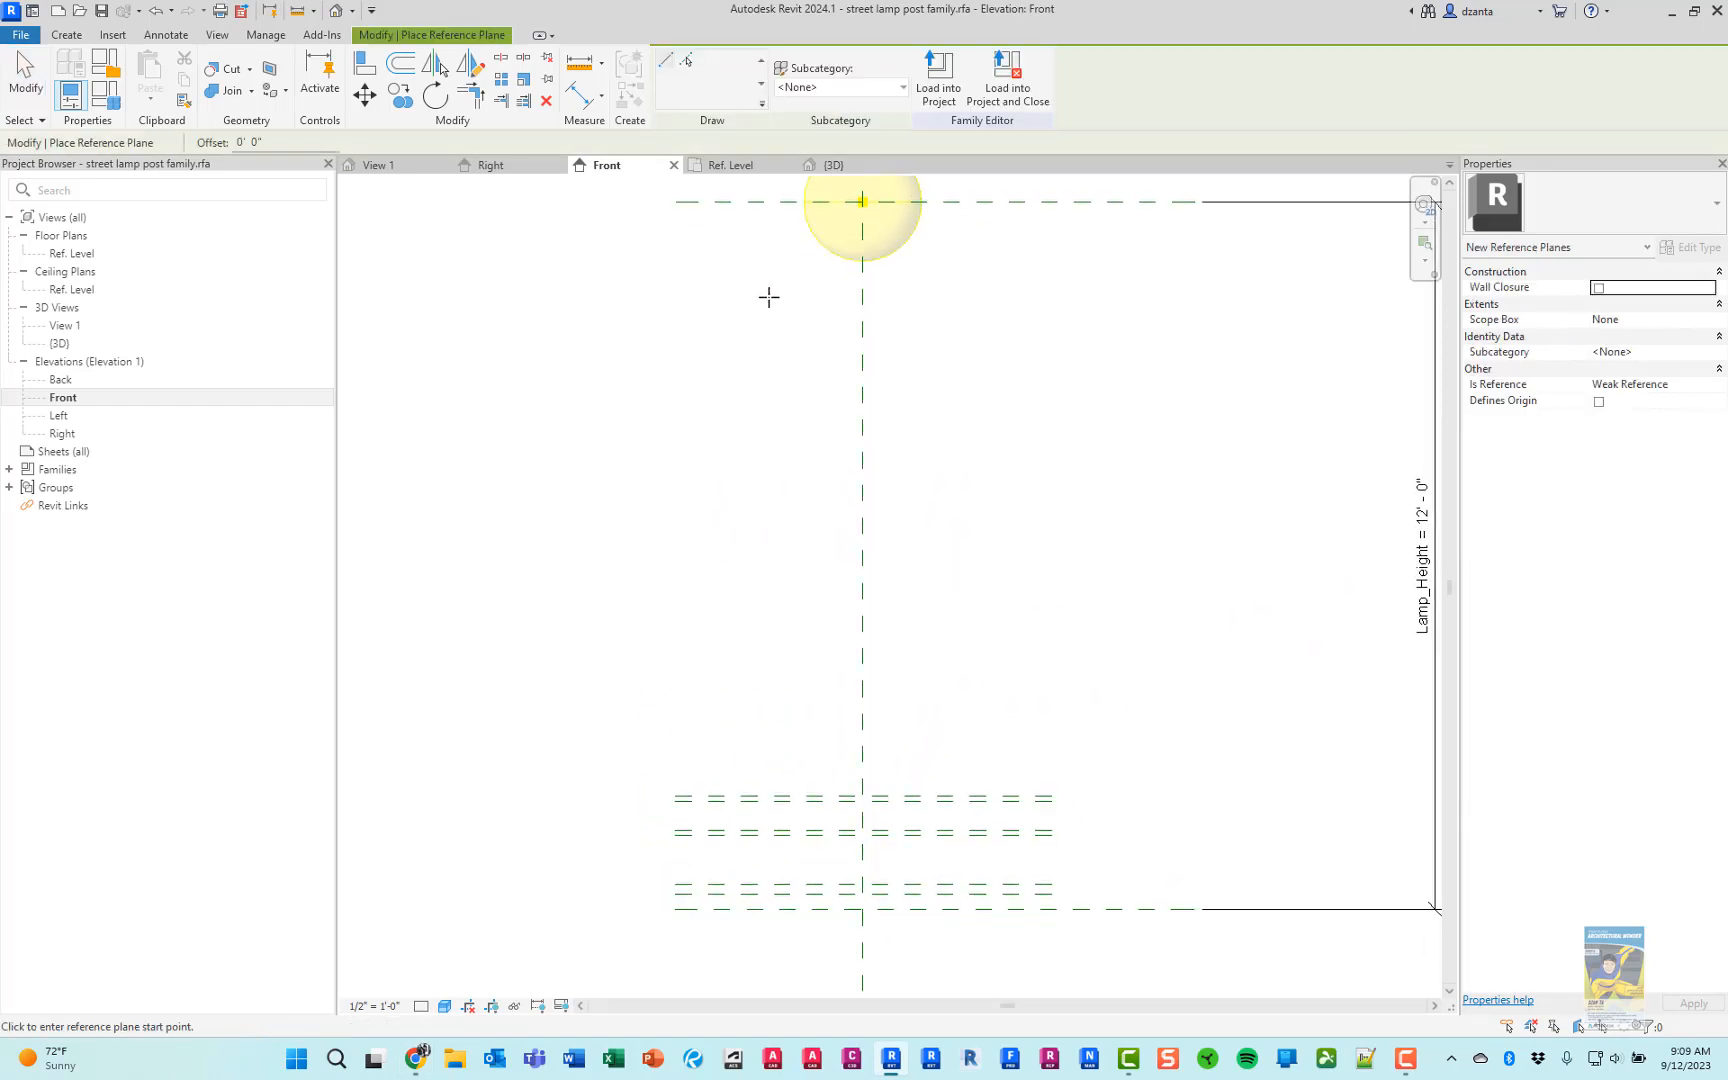
left_click(679, 300)
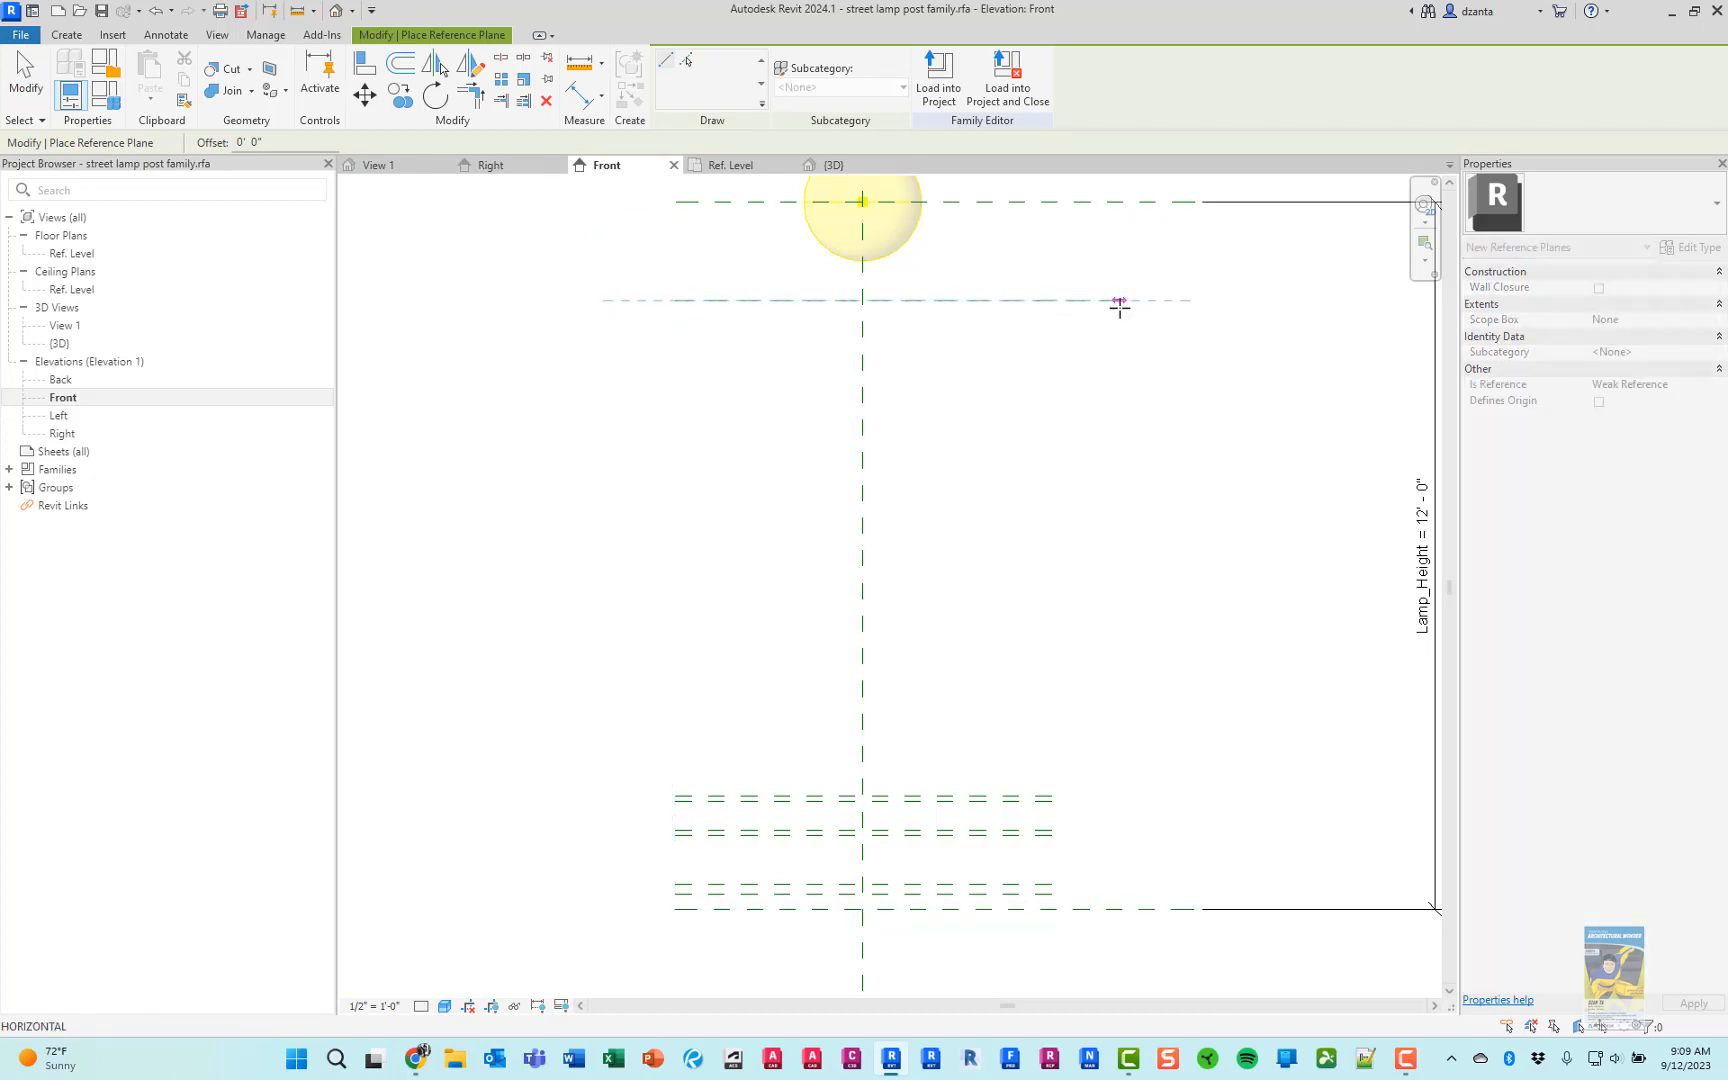
left_click(1053, 300)
key("Escape")
key("Escape")
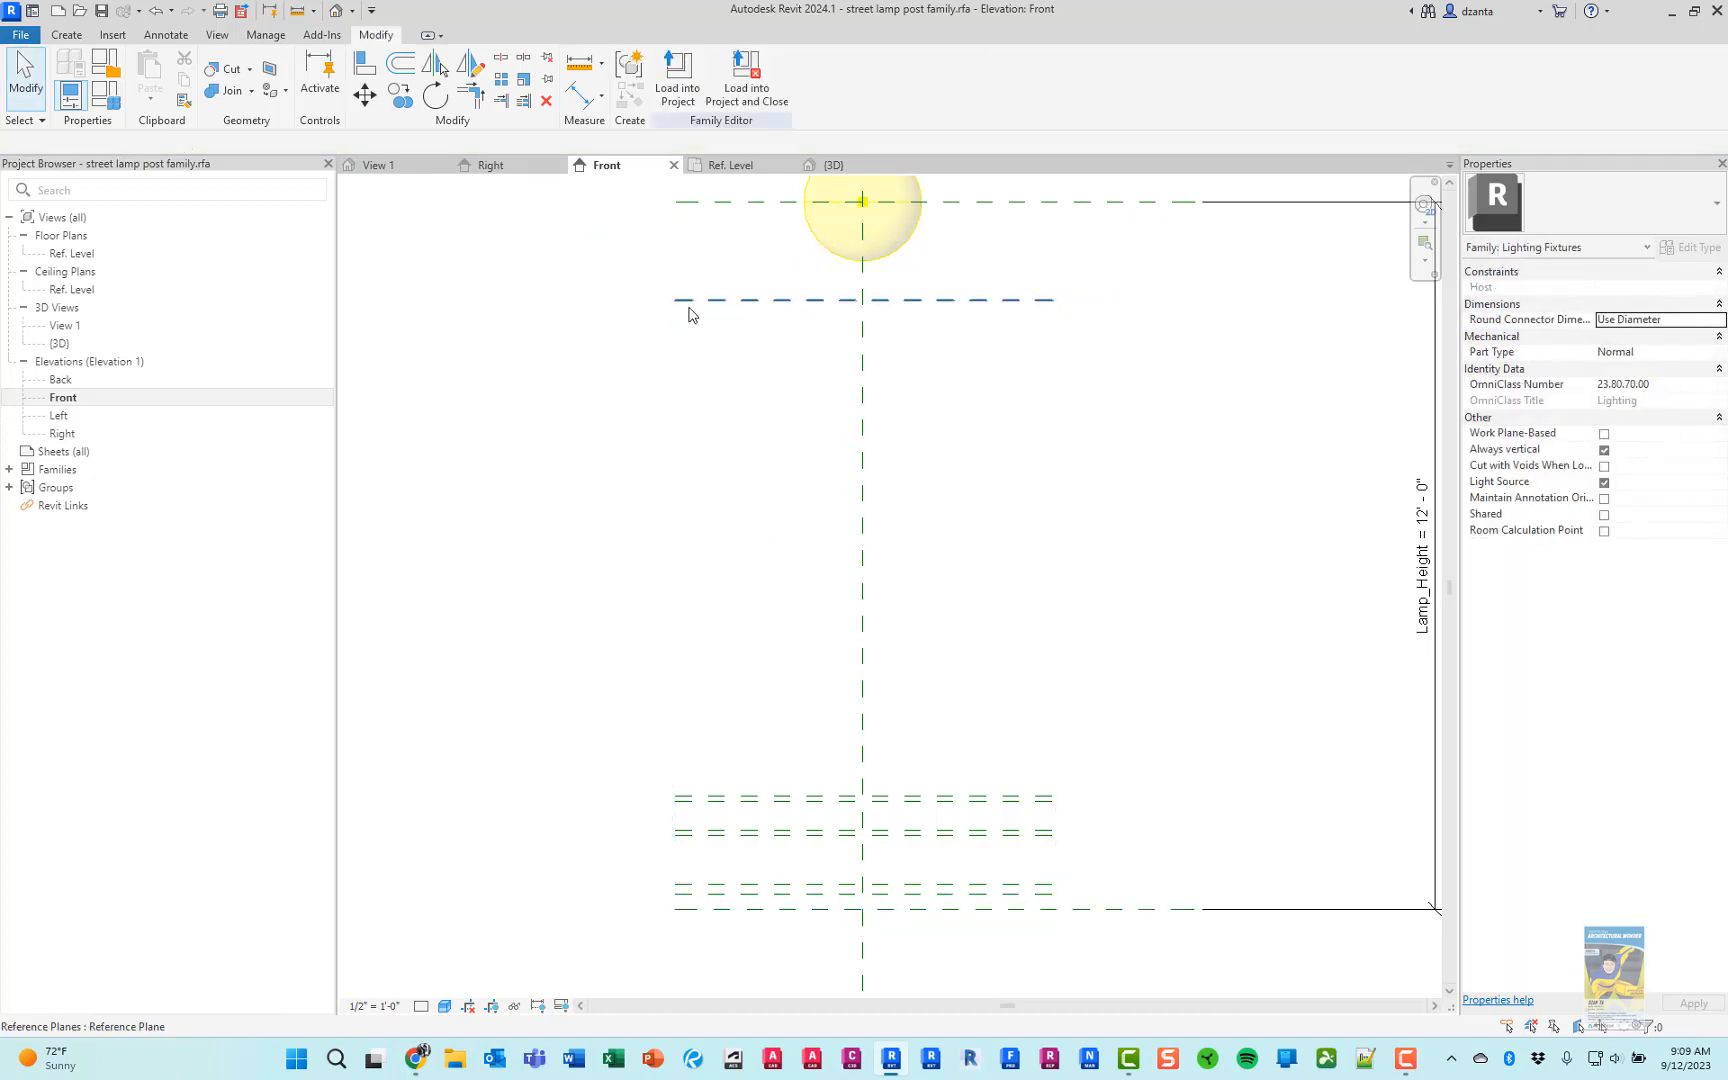
Try to lengthen the new reference plane by pulling its outer end farther from the centre line
left_click(684, 300)
left_click_drag(675, 300, 640, 300)
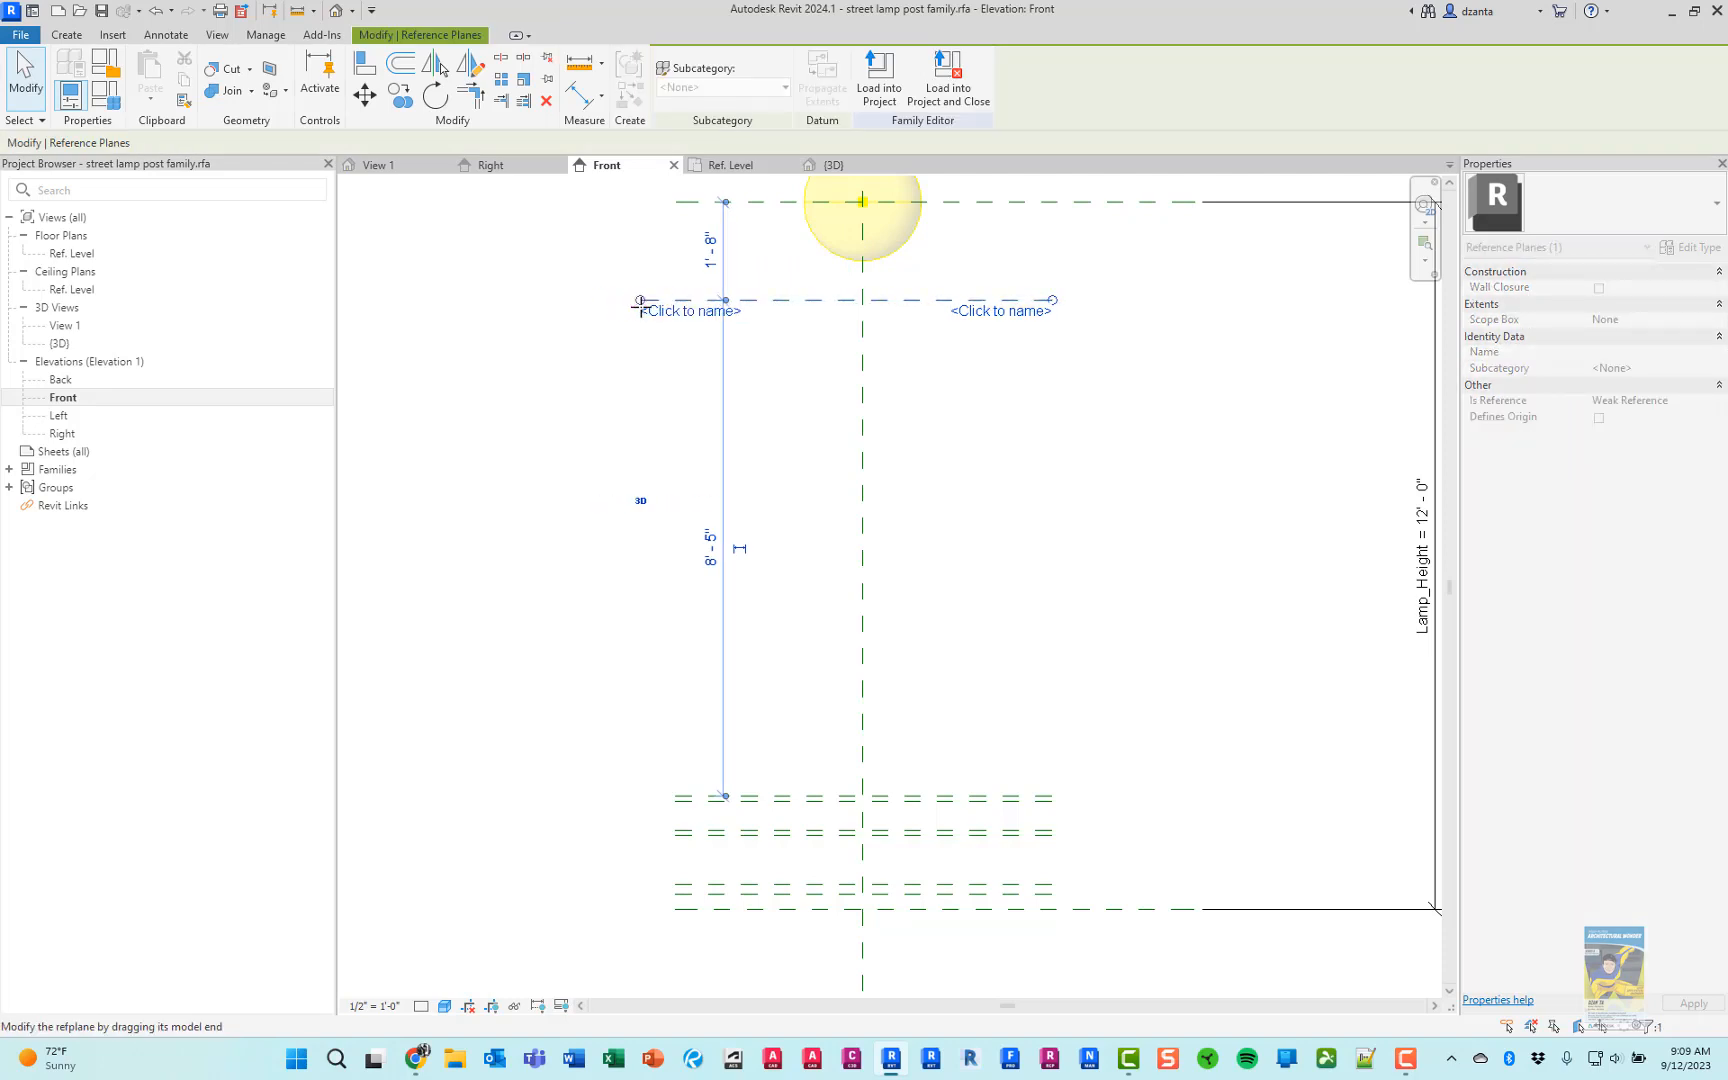
left_click(680, 430)
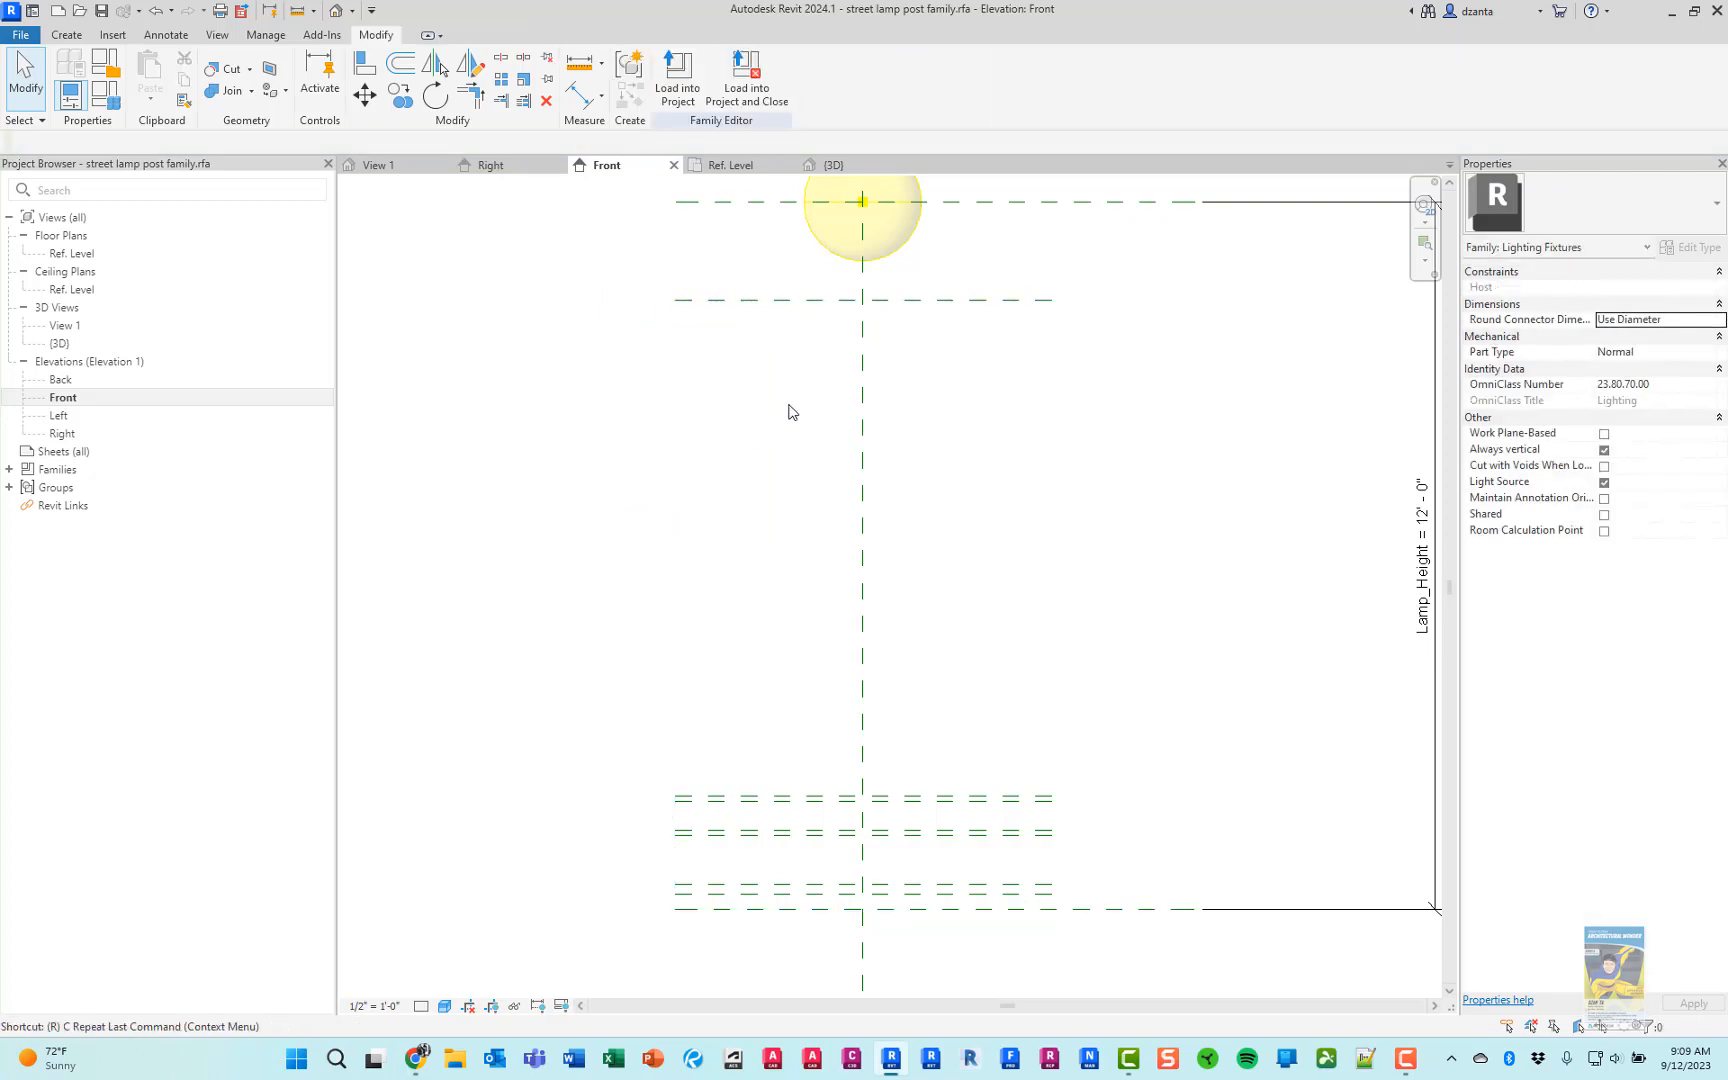
Check the collar in the Chrome picture, and draw a horizontal reference plane about 3" below the collar's top plane in Revit
key("r")
key("p")
key("alt+Tab")
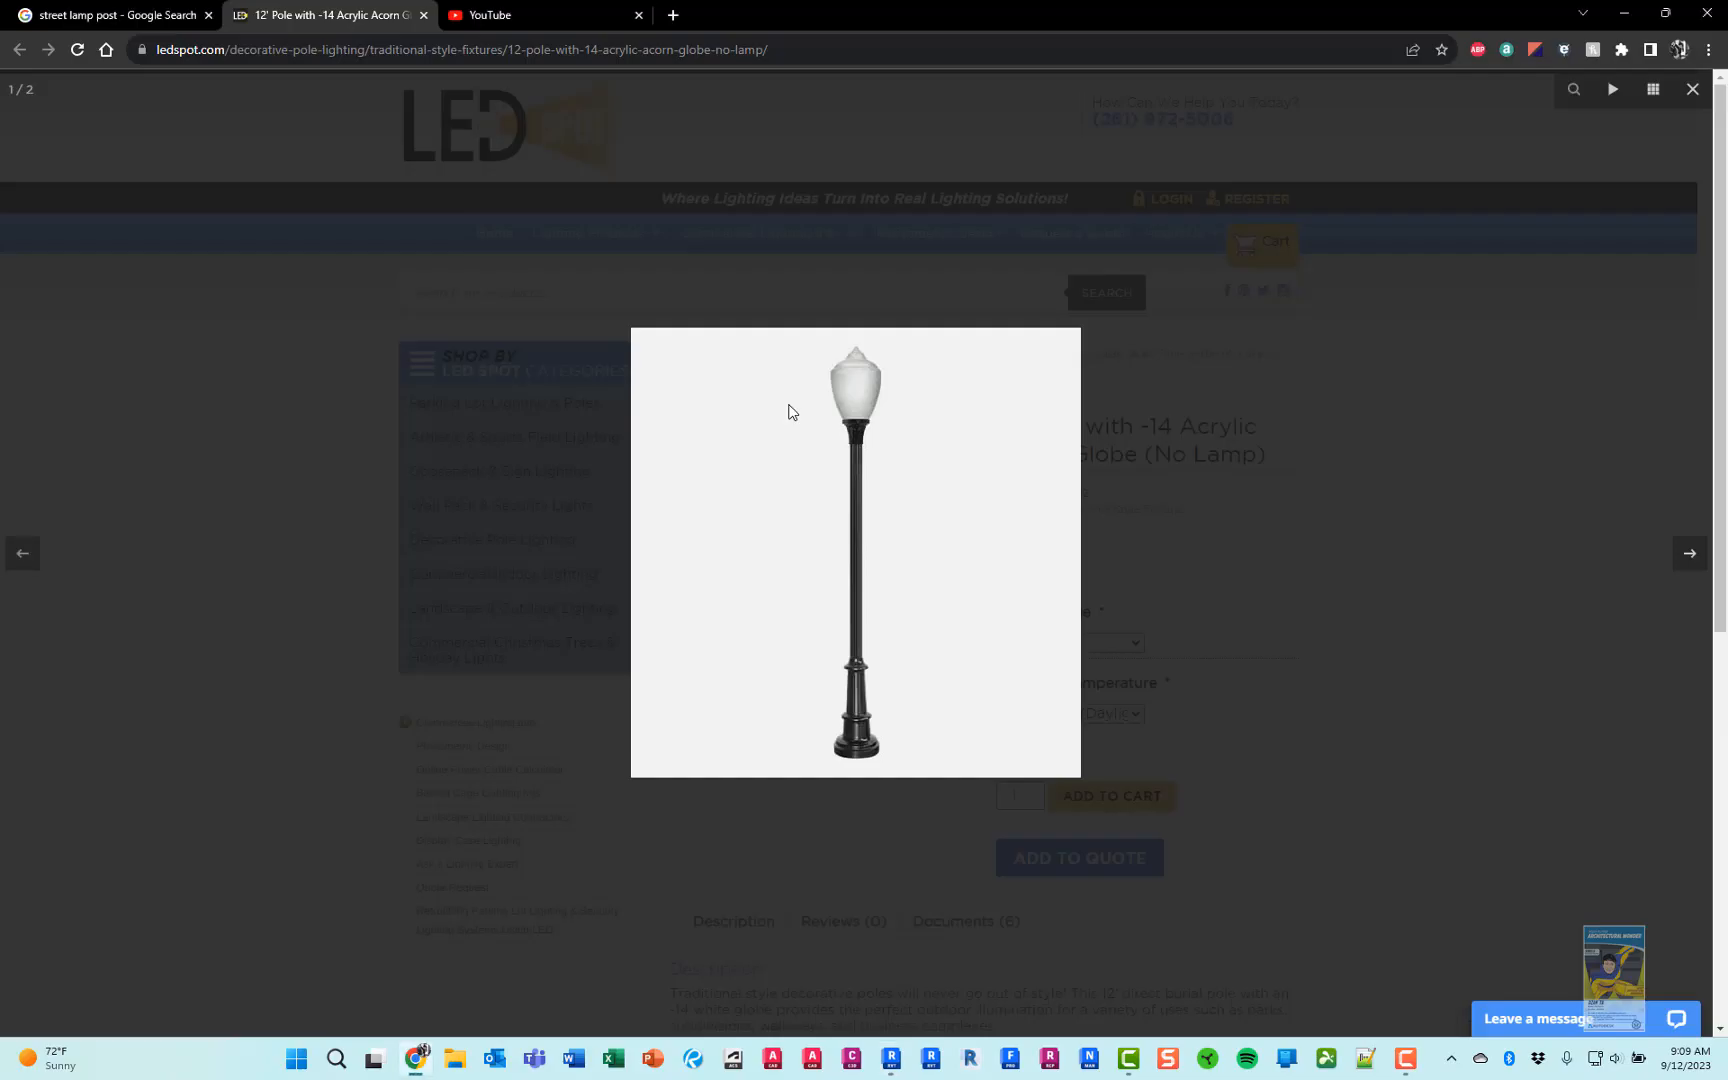
key("alt+Tab")
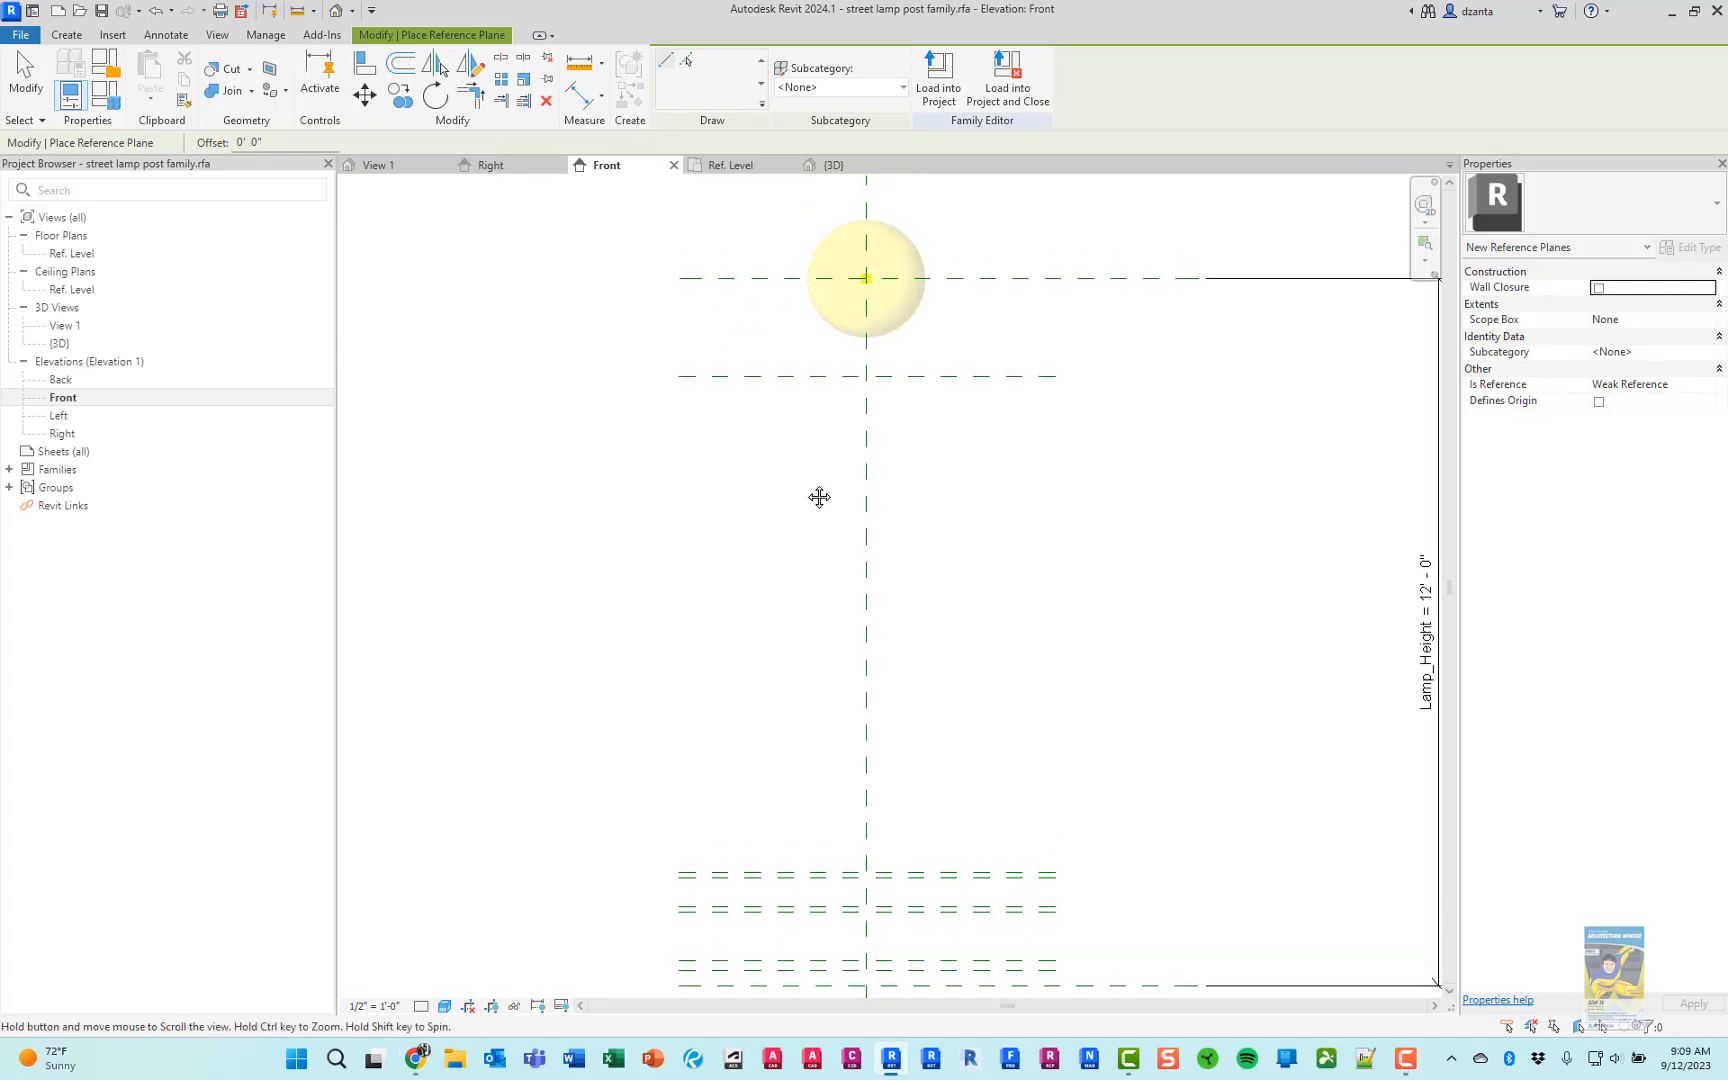
key("alt+Tab")
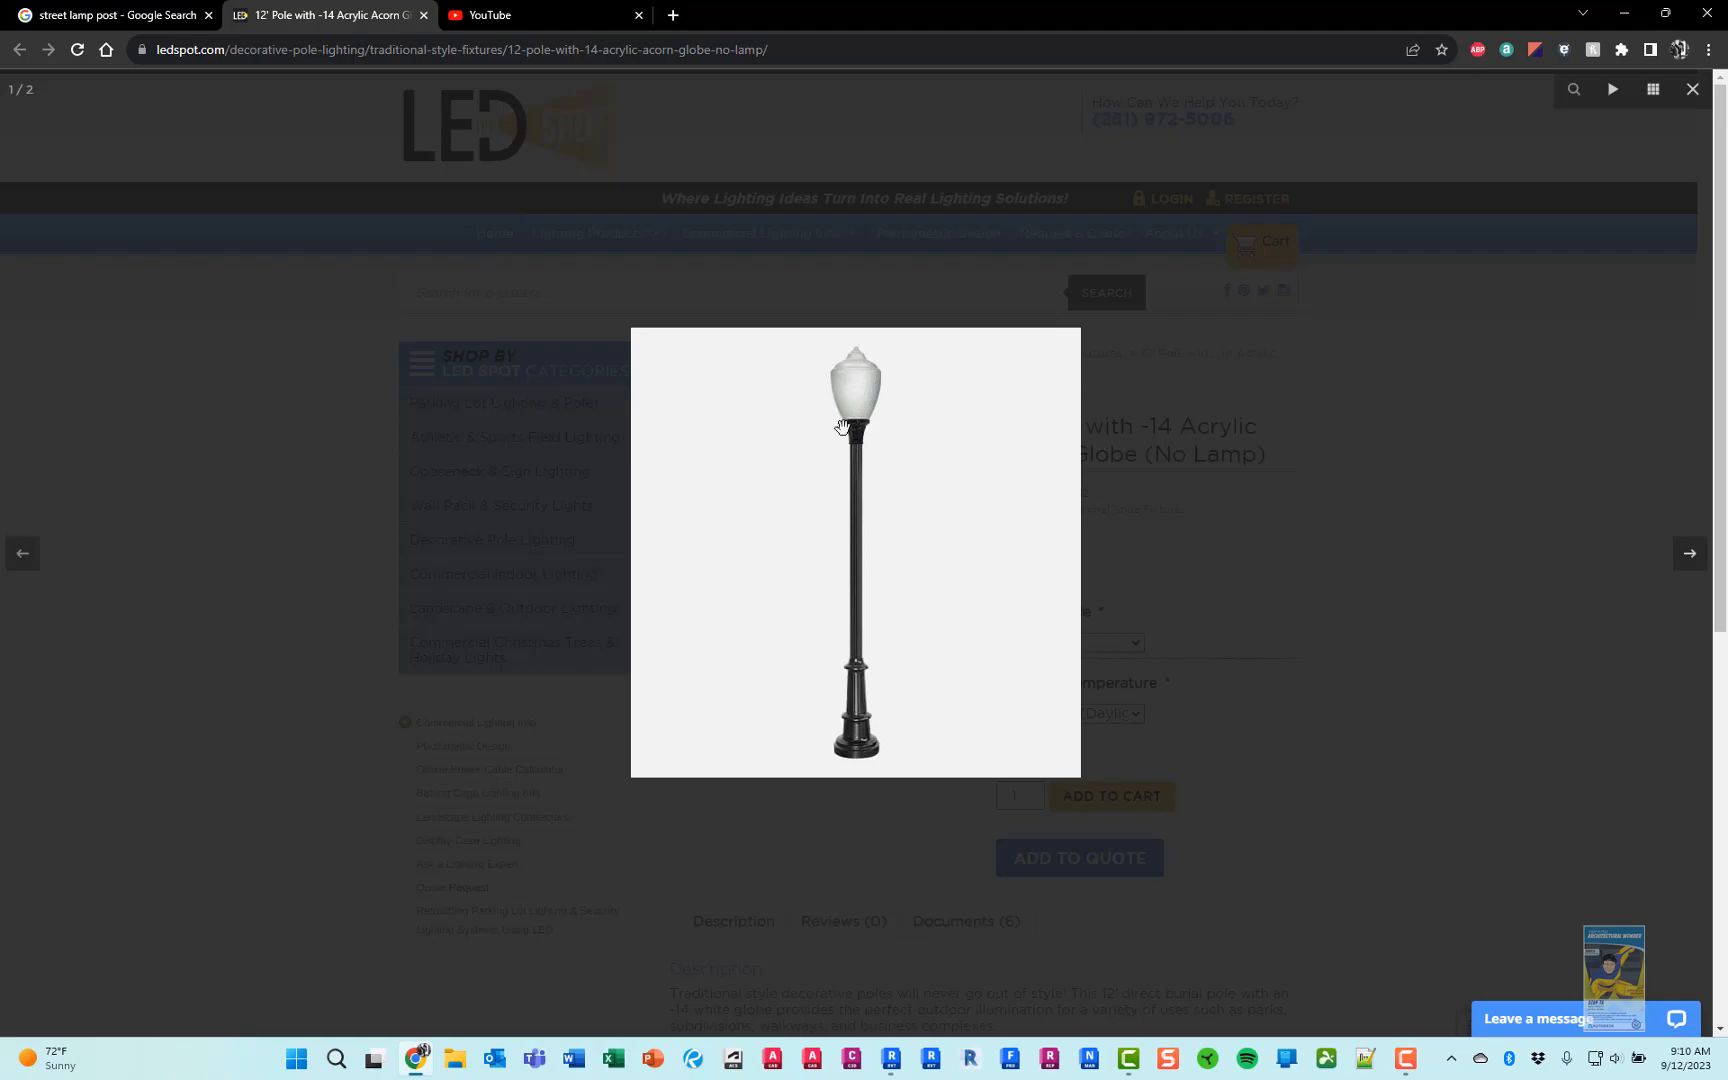
key("alt+Tab")
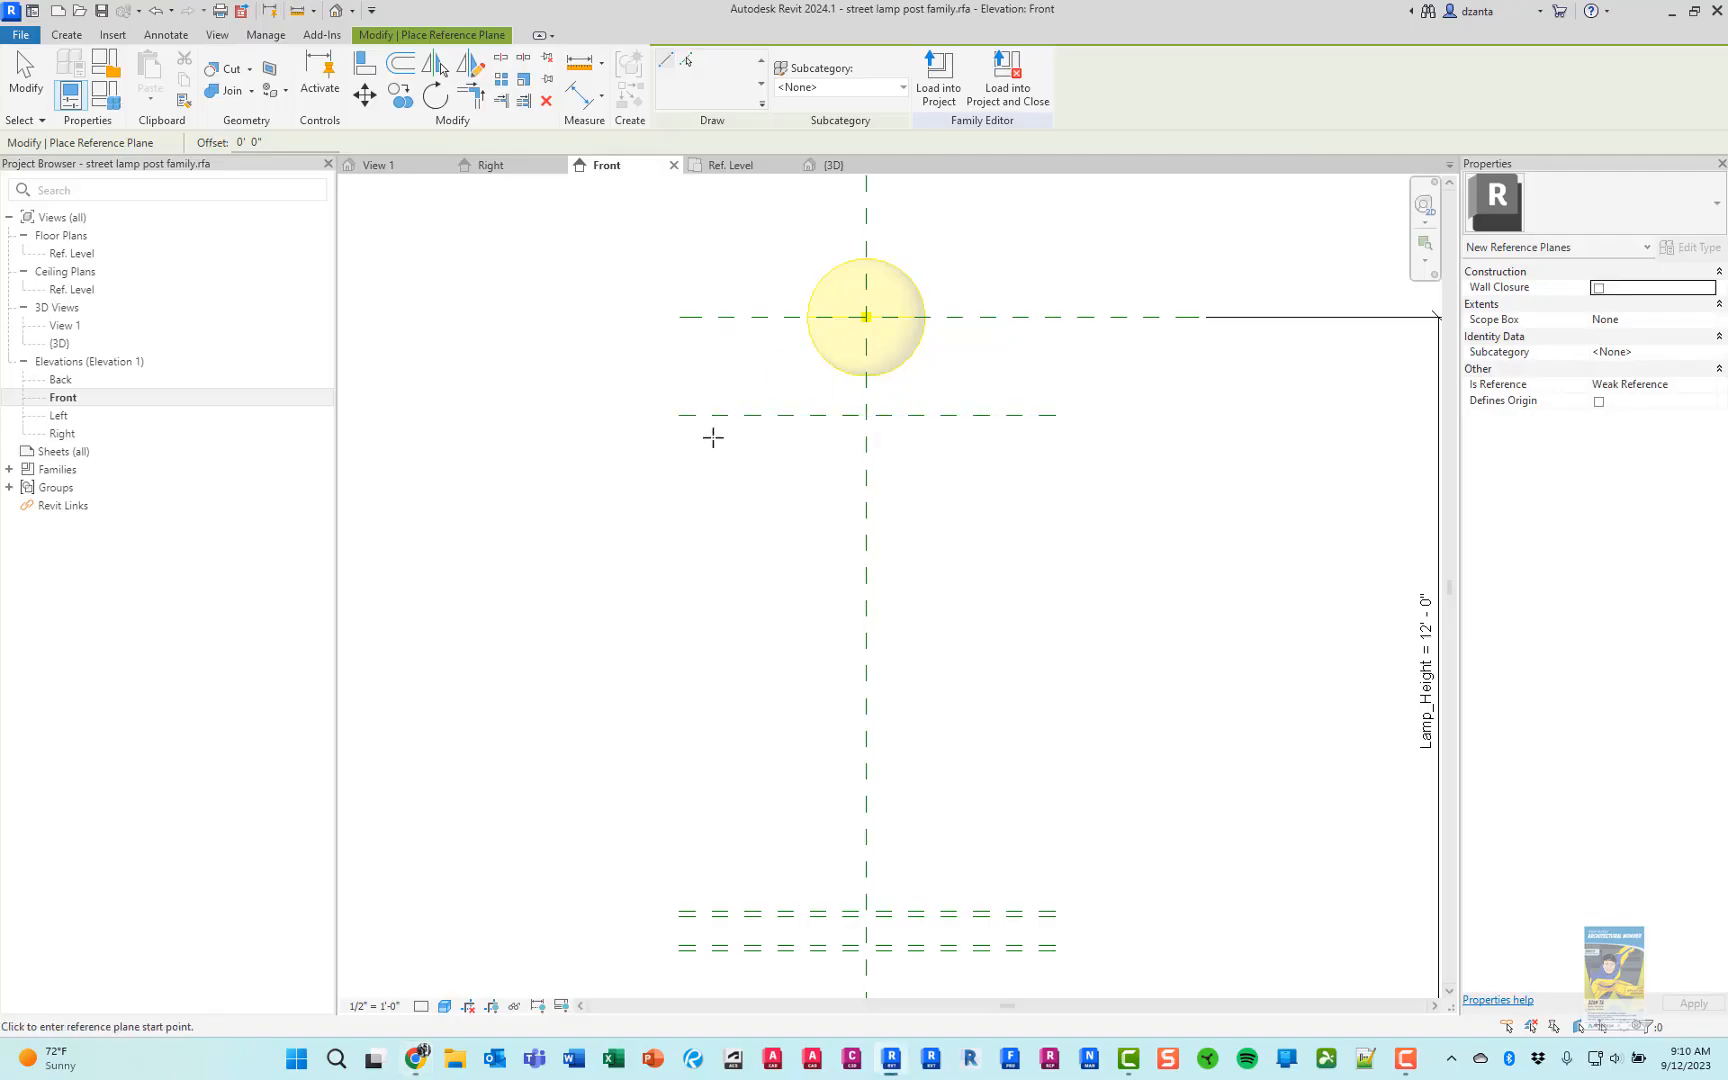
left_click(606, 430)
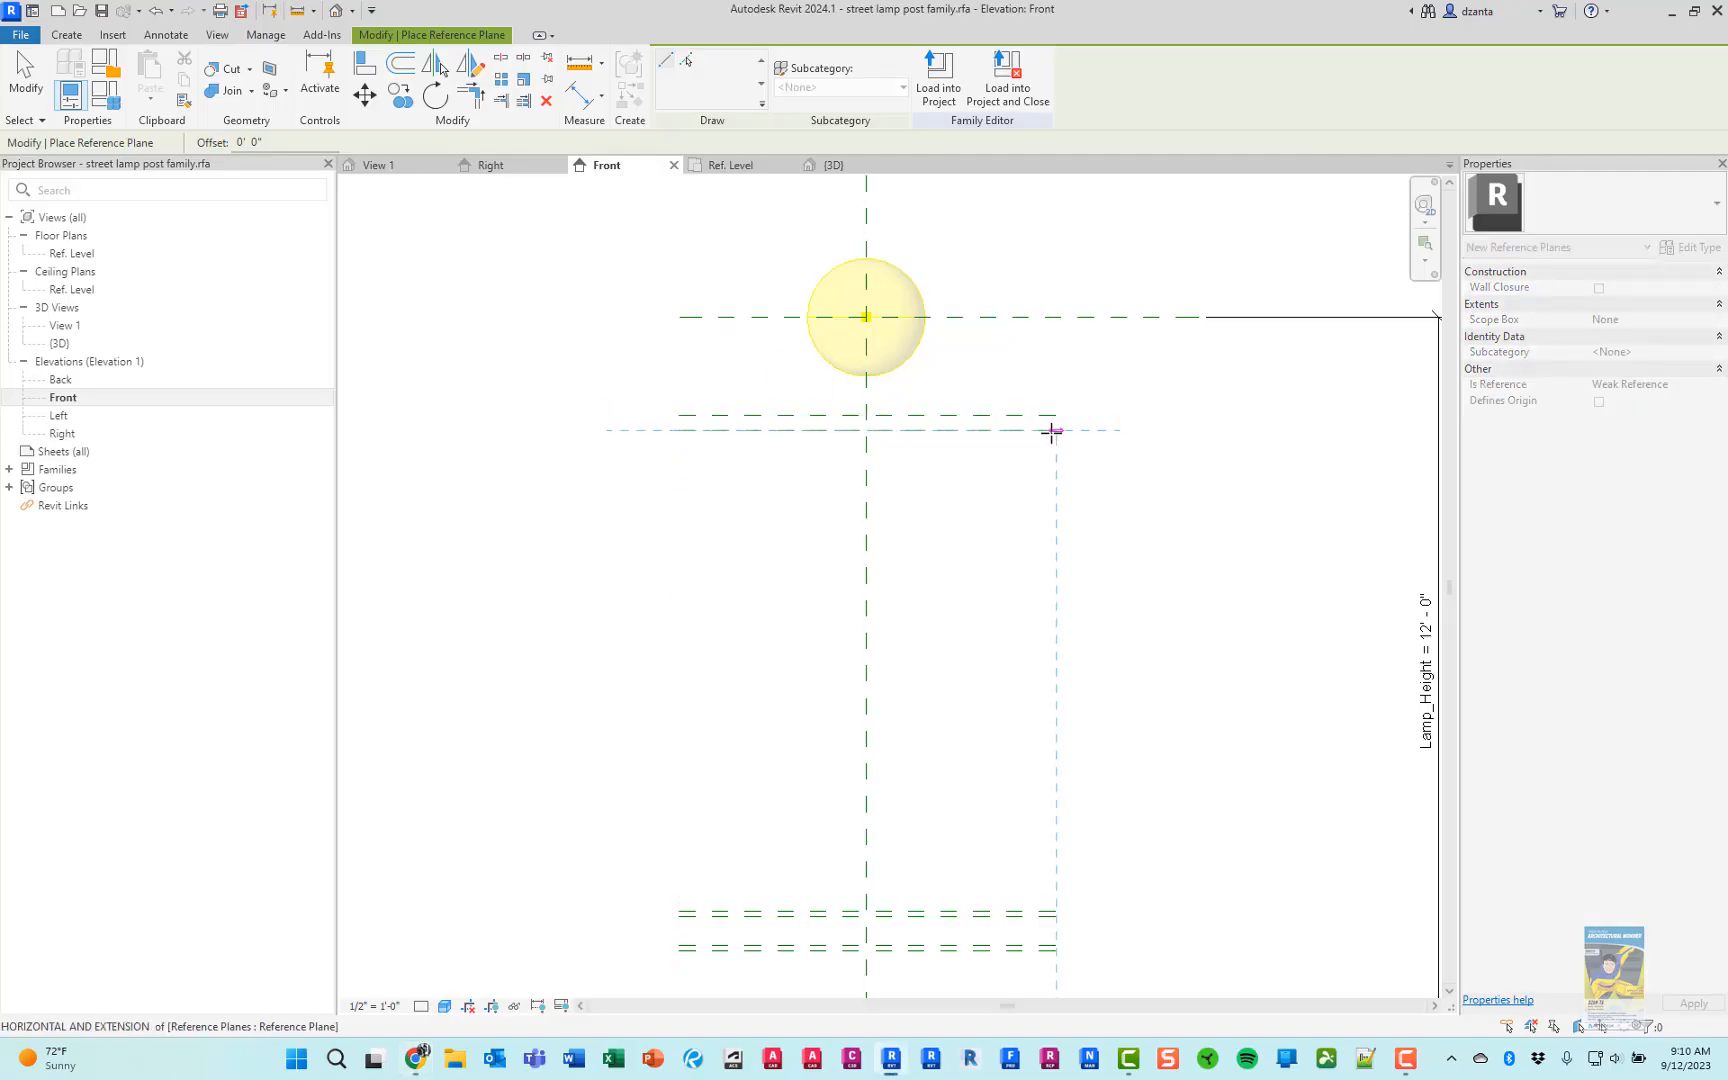
left_click(1052, 430)
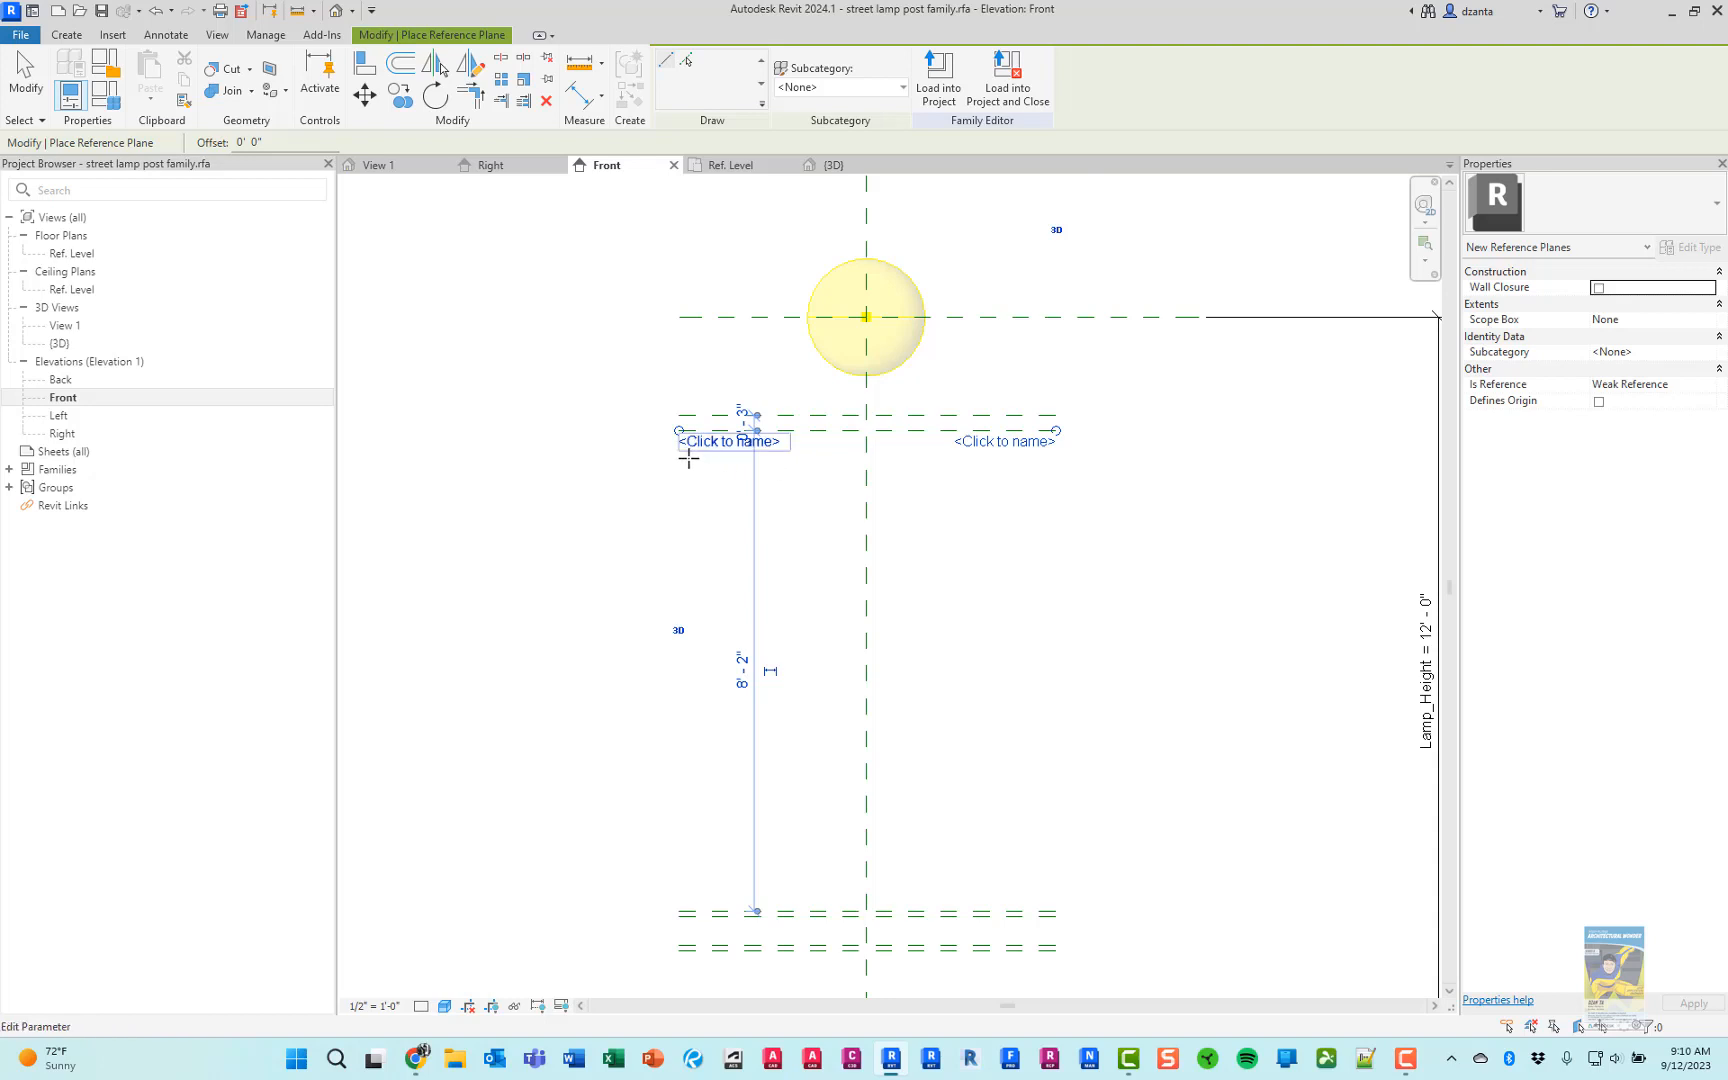
Draw a third horizontal reference plane for the bottom of the collar beneath the previous two, and end the command
left_click(606, 469)
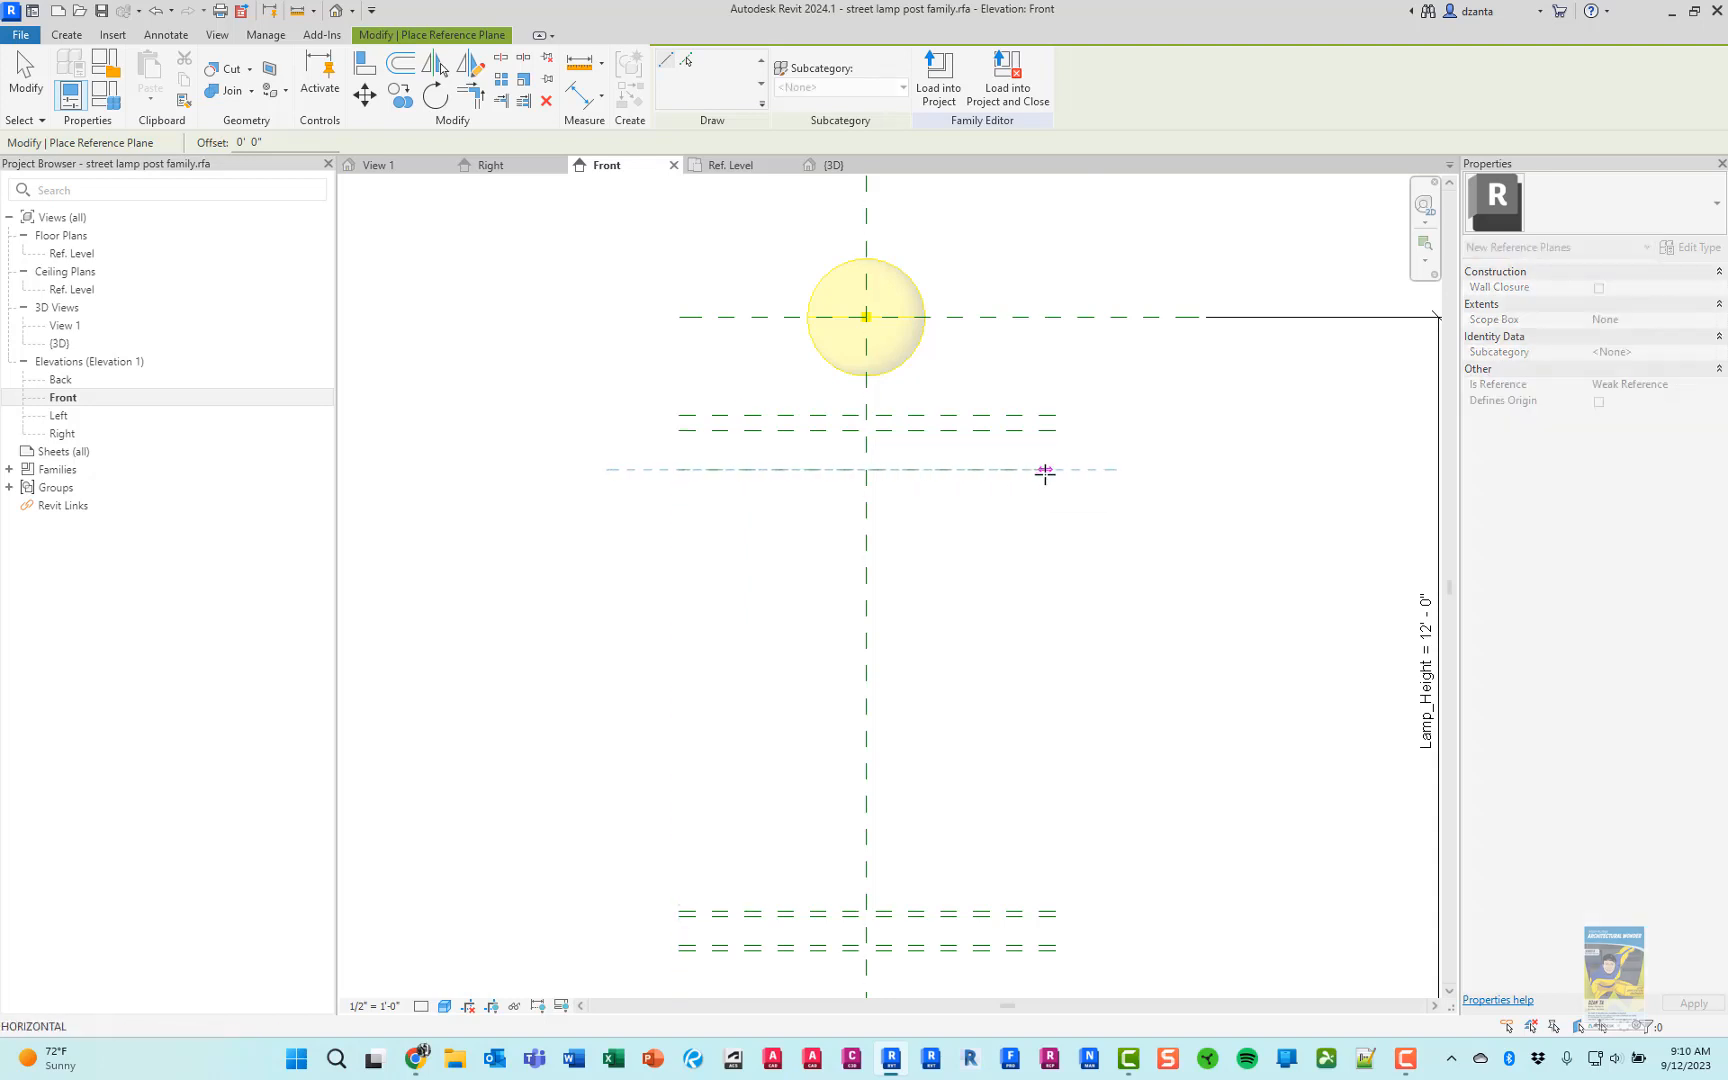
left_click(1056, 470)
key("Escape")
key("Escape")
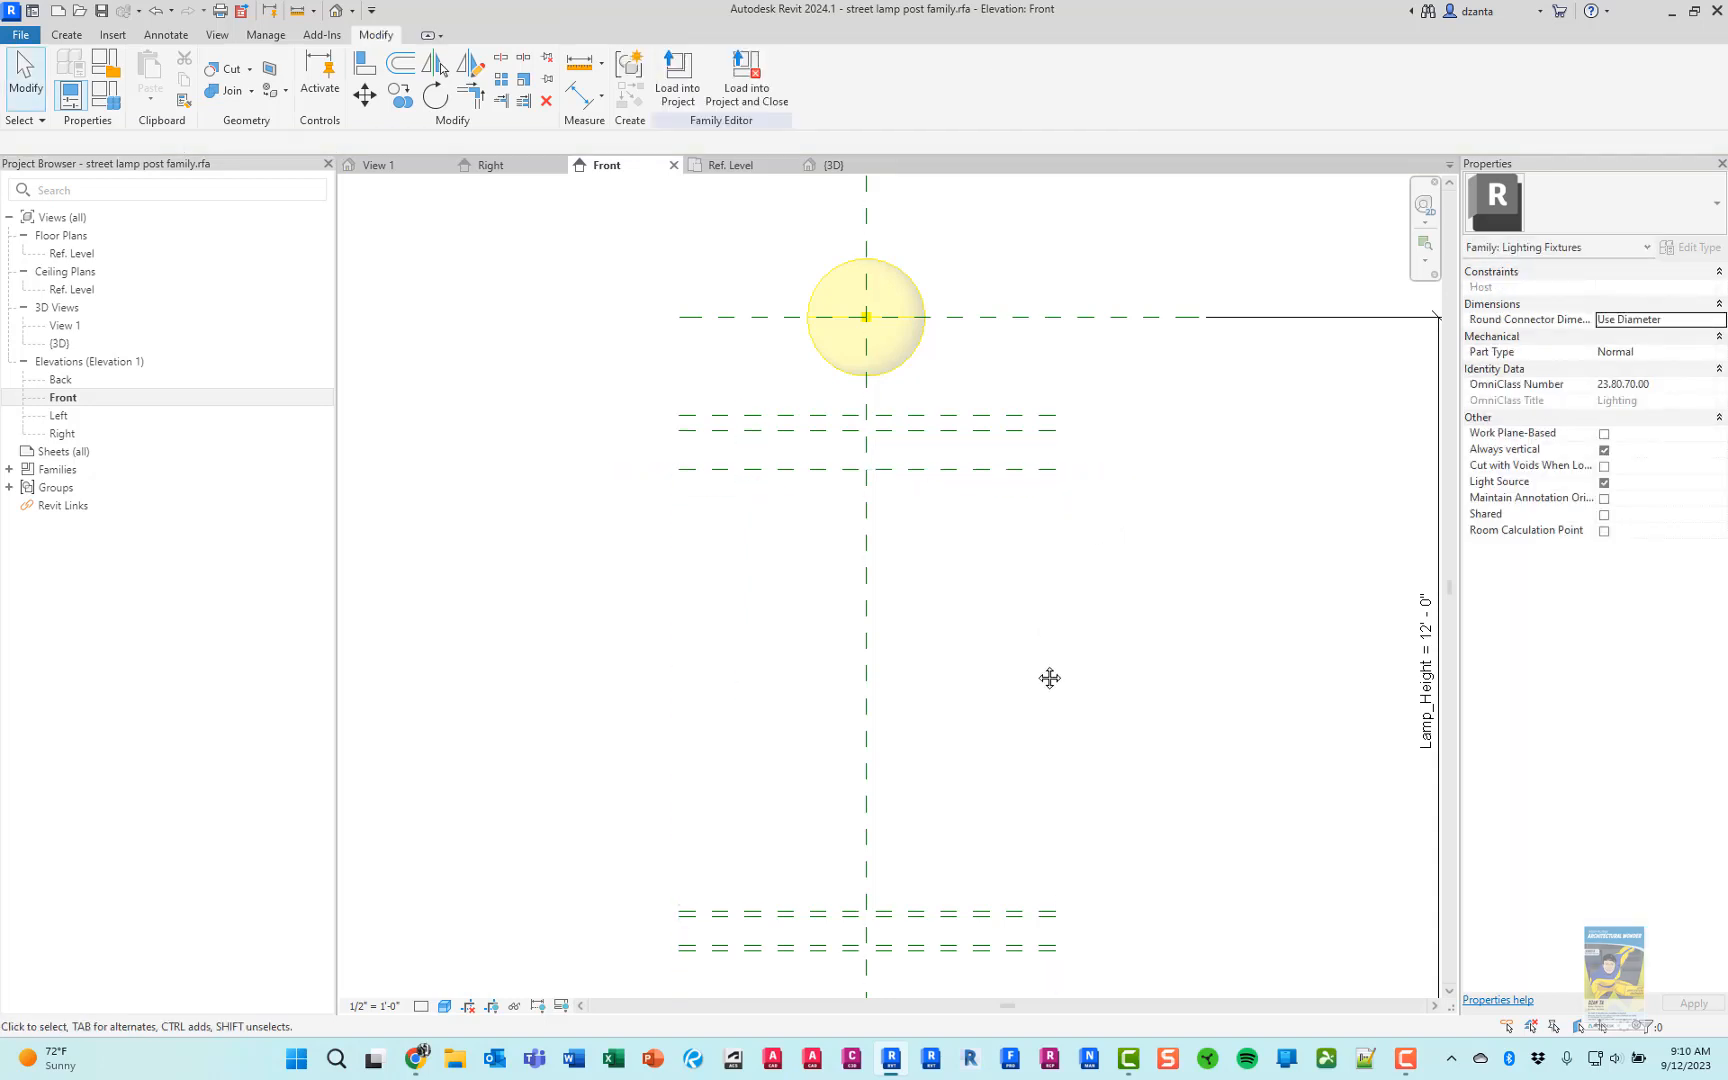
Examine the spacing of the two lowest reference planes above the ground plane at the lamp base
middle_click_drag(1049, 679, 1114, 466)
scroll(944, 784, "up", 3)
middle_click_drag(977, 808, 868, 667)
scroll(540, 714, "up", 2)
left_click(544, 714)
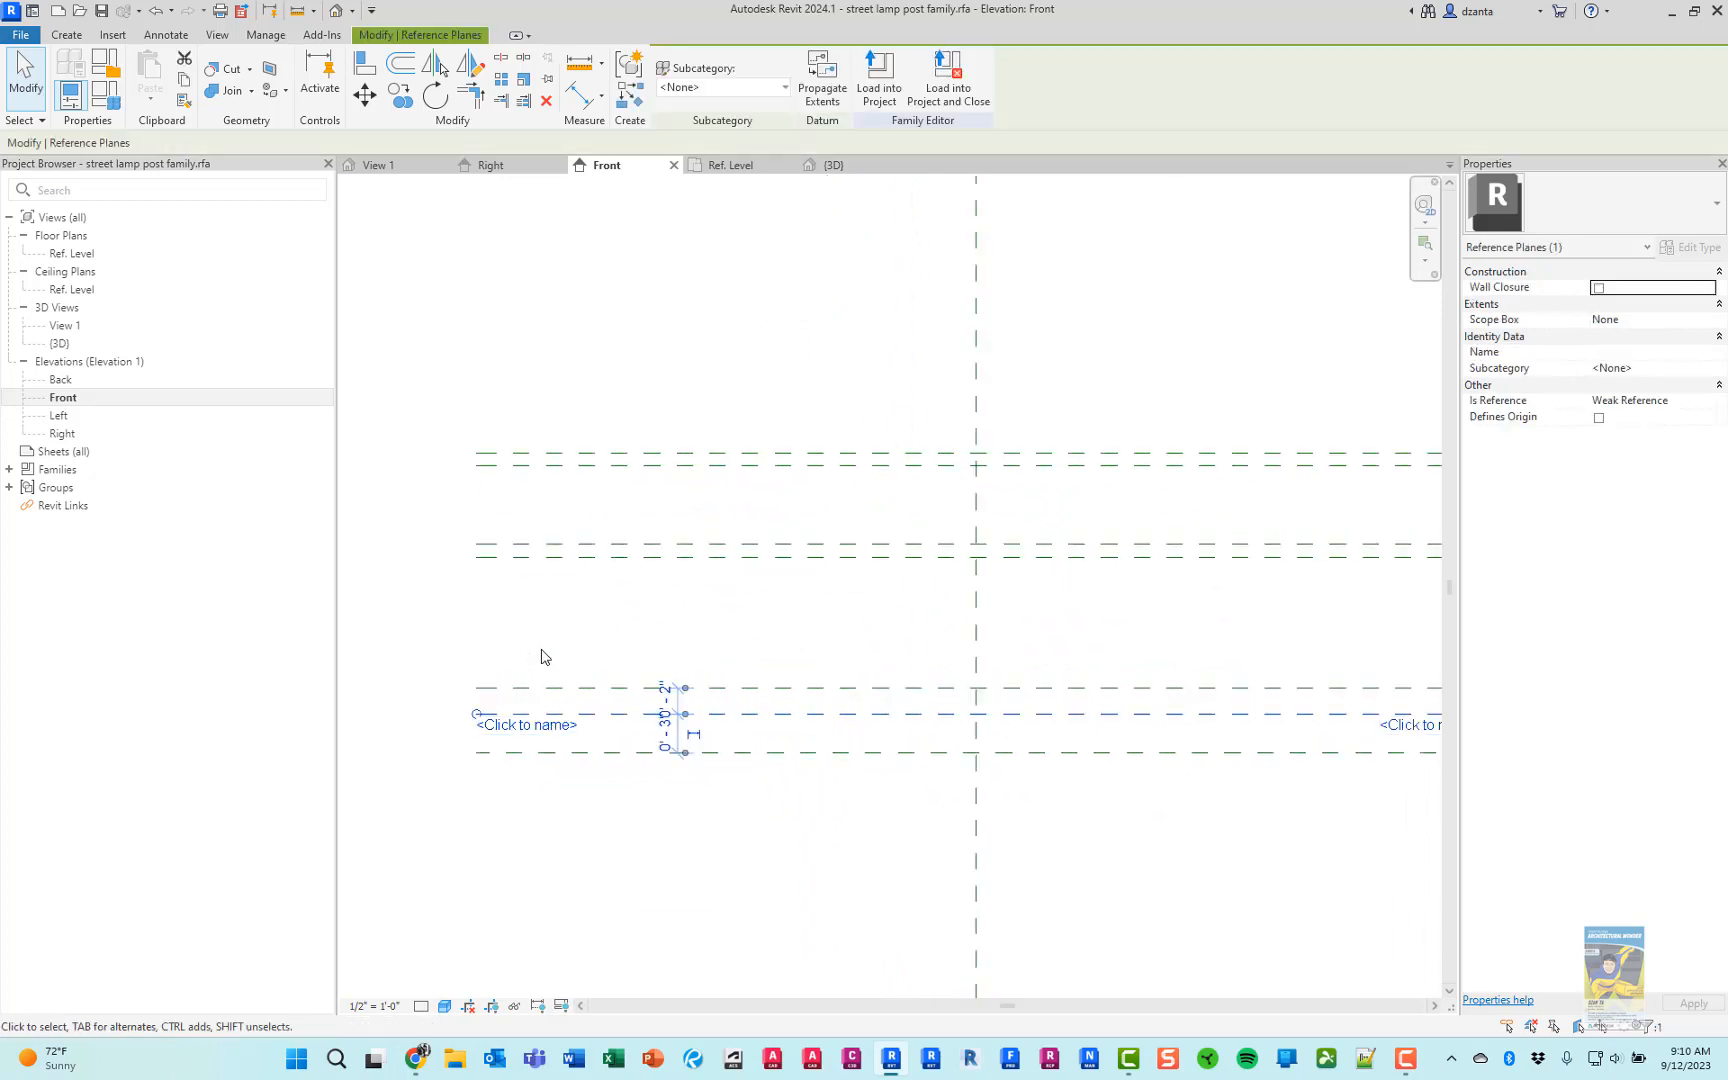
left_click(540, 683)
left_click(546, 688)
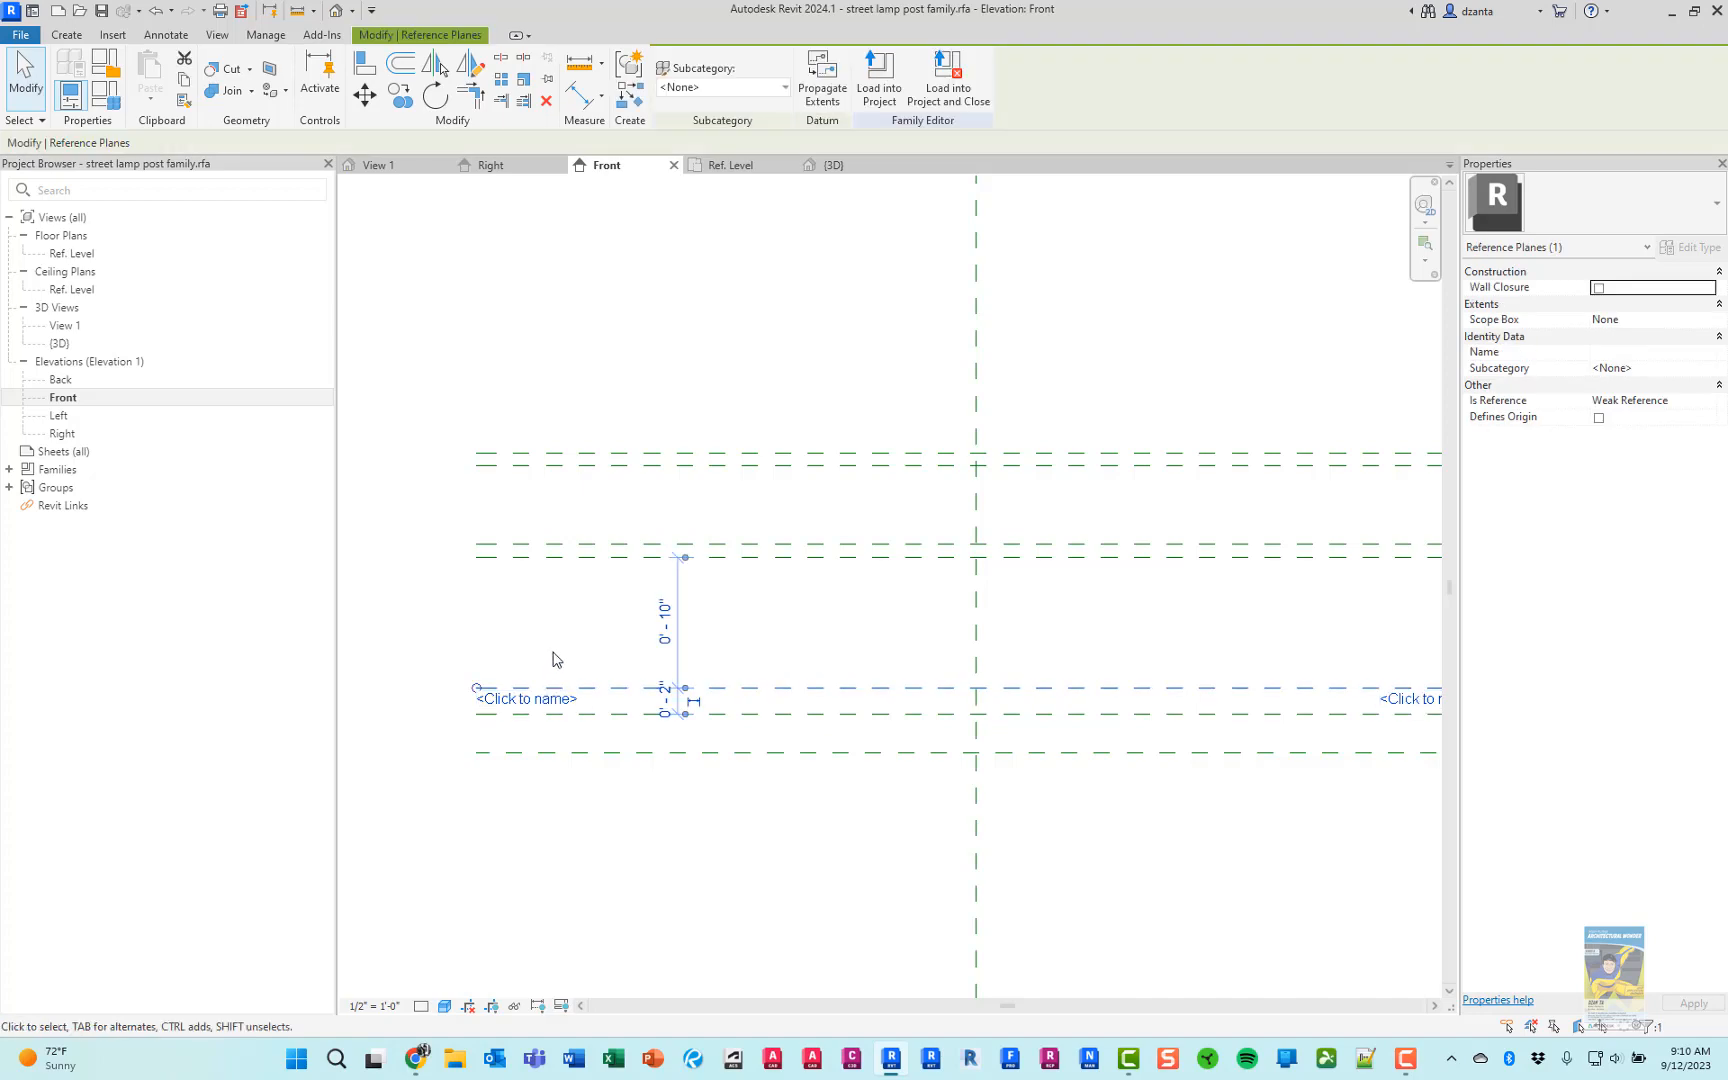
left_click(553, 653)
Compare the lamp picture in Chrome with the spacing of the fourth and fifth base reference planes in Revit
key("alt+Tab")
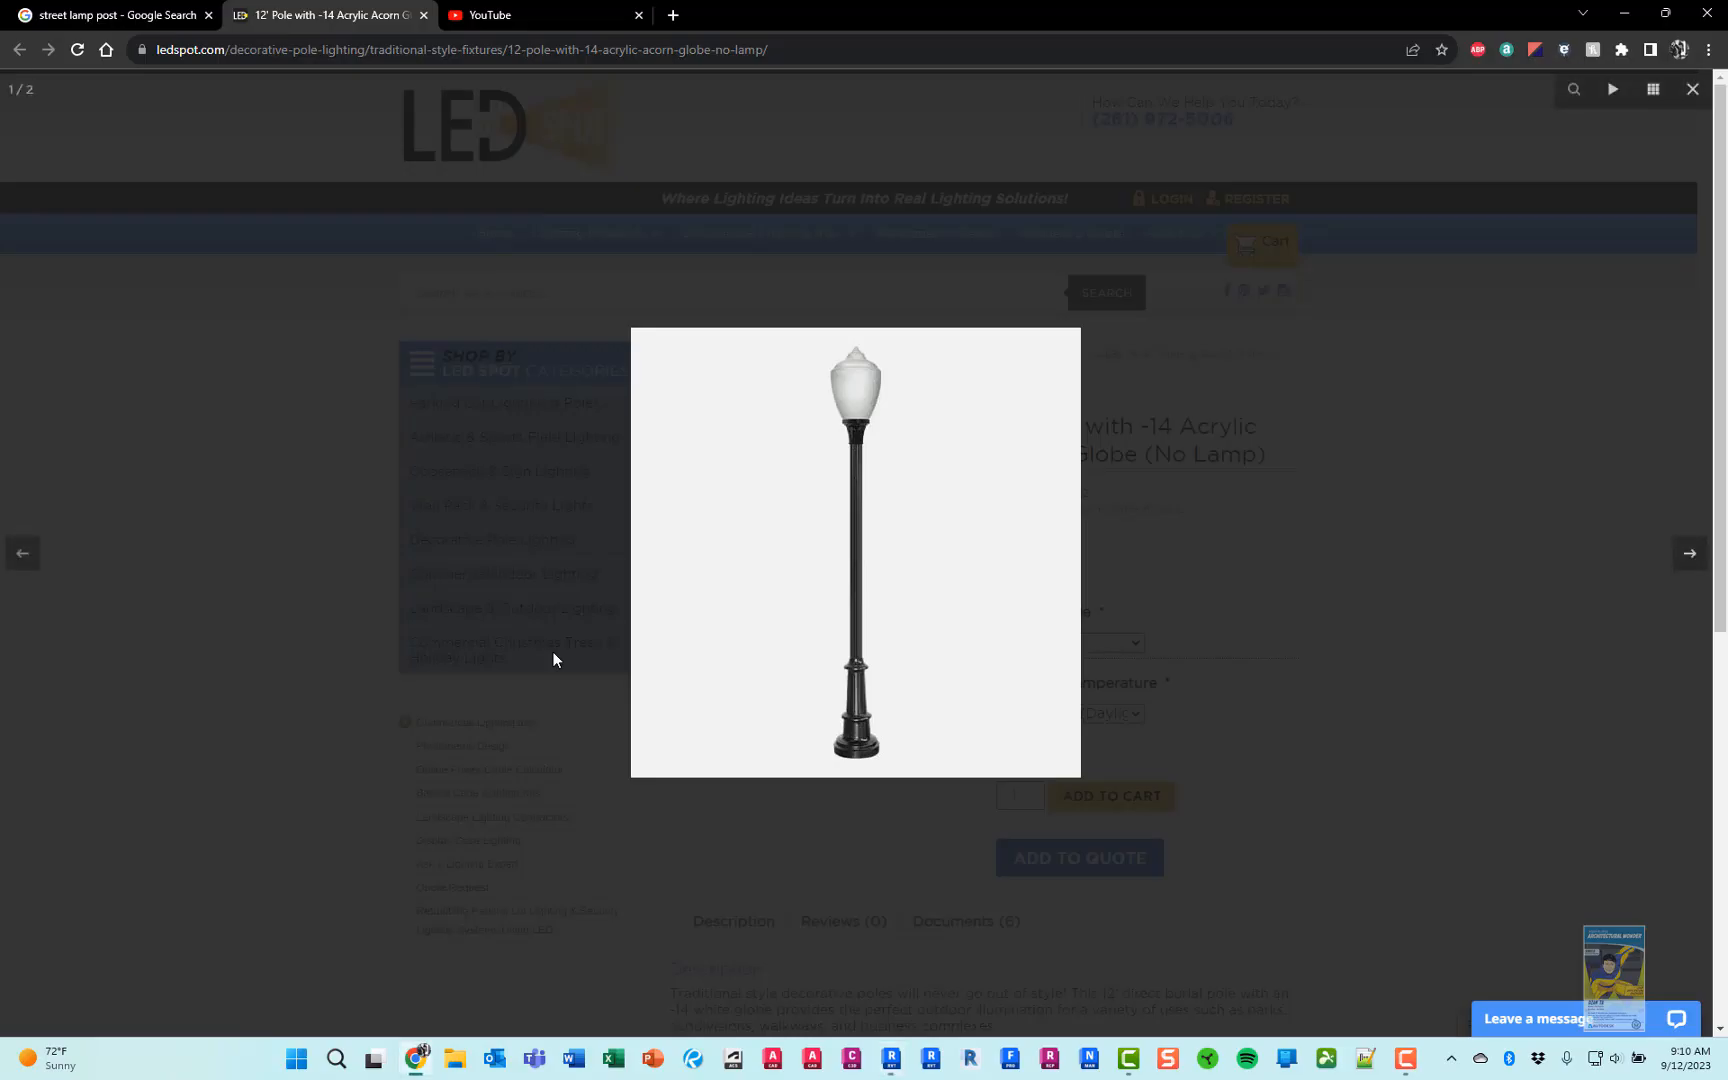
key("alt+Tab")
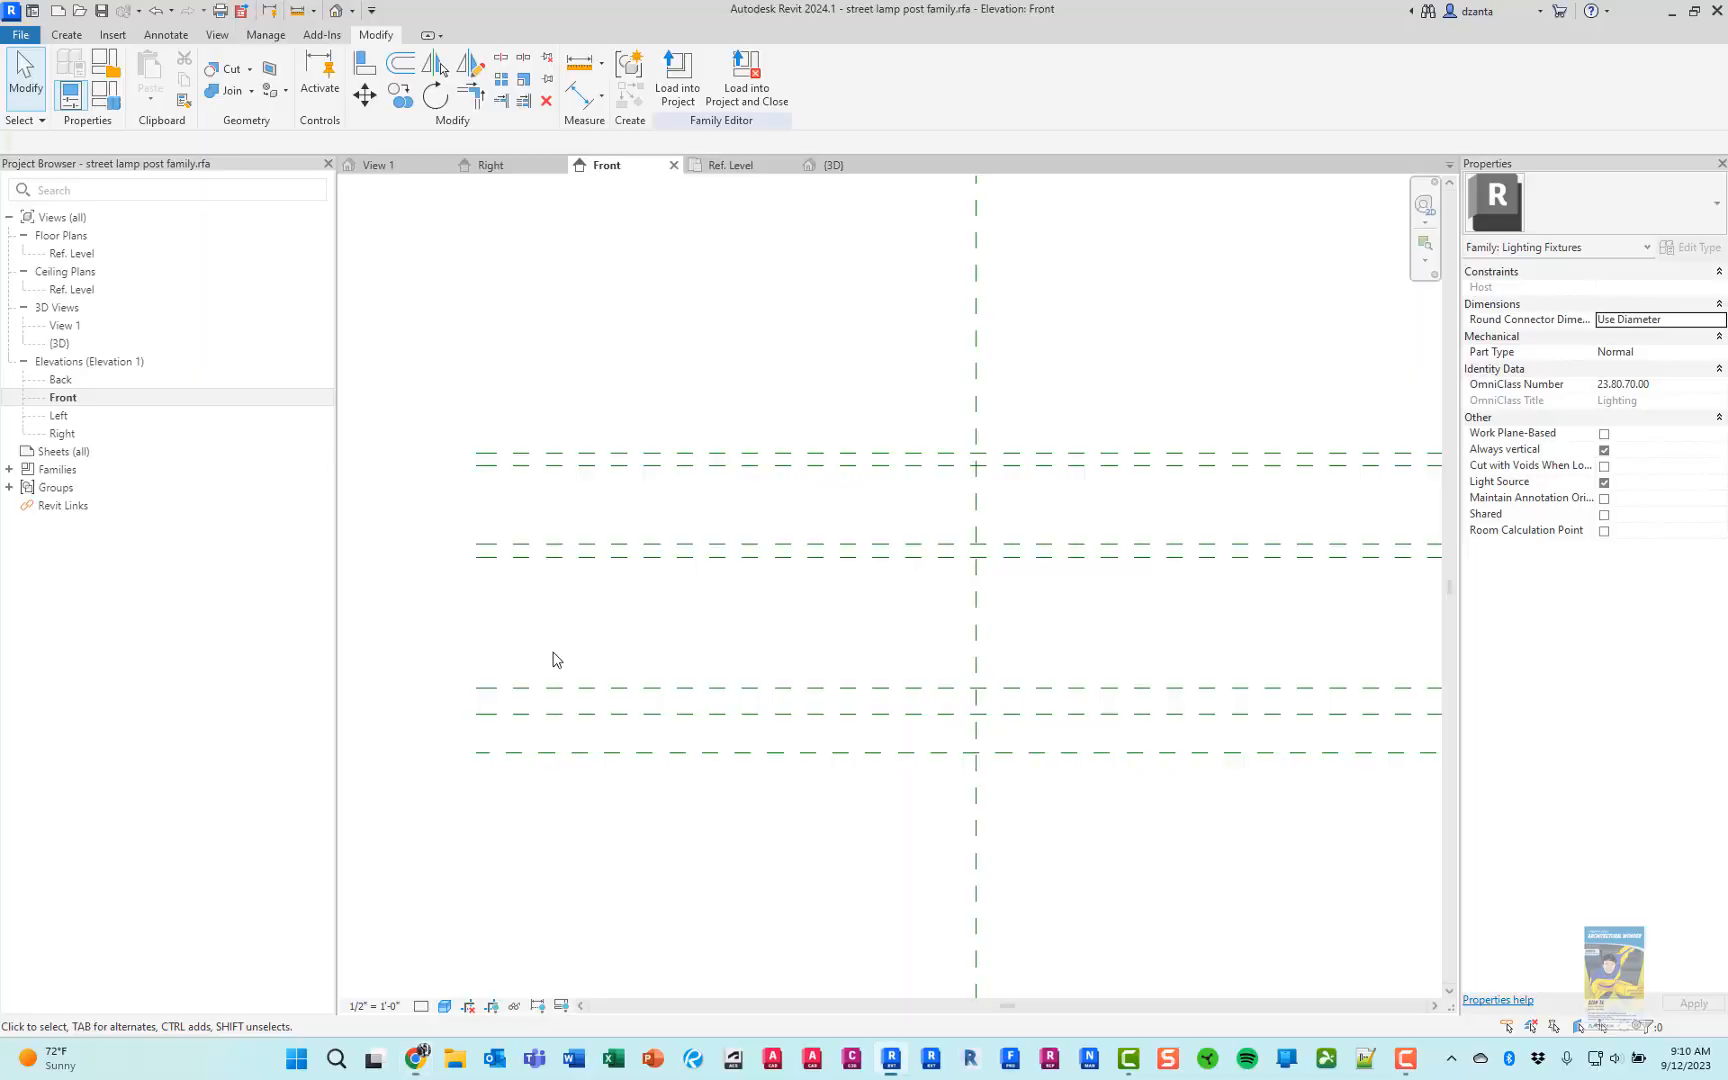
left_click(752, 562)
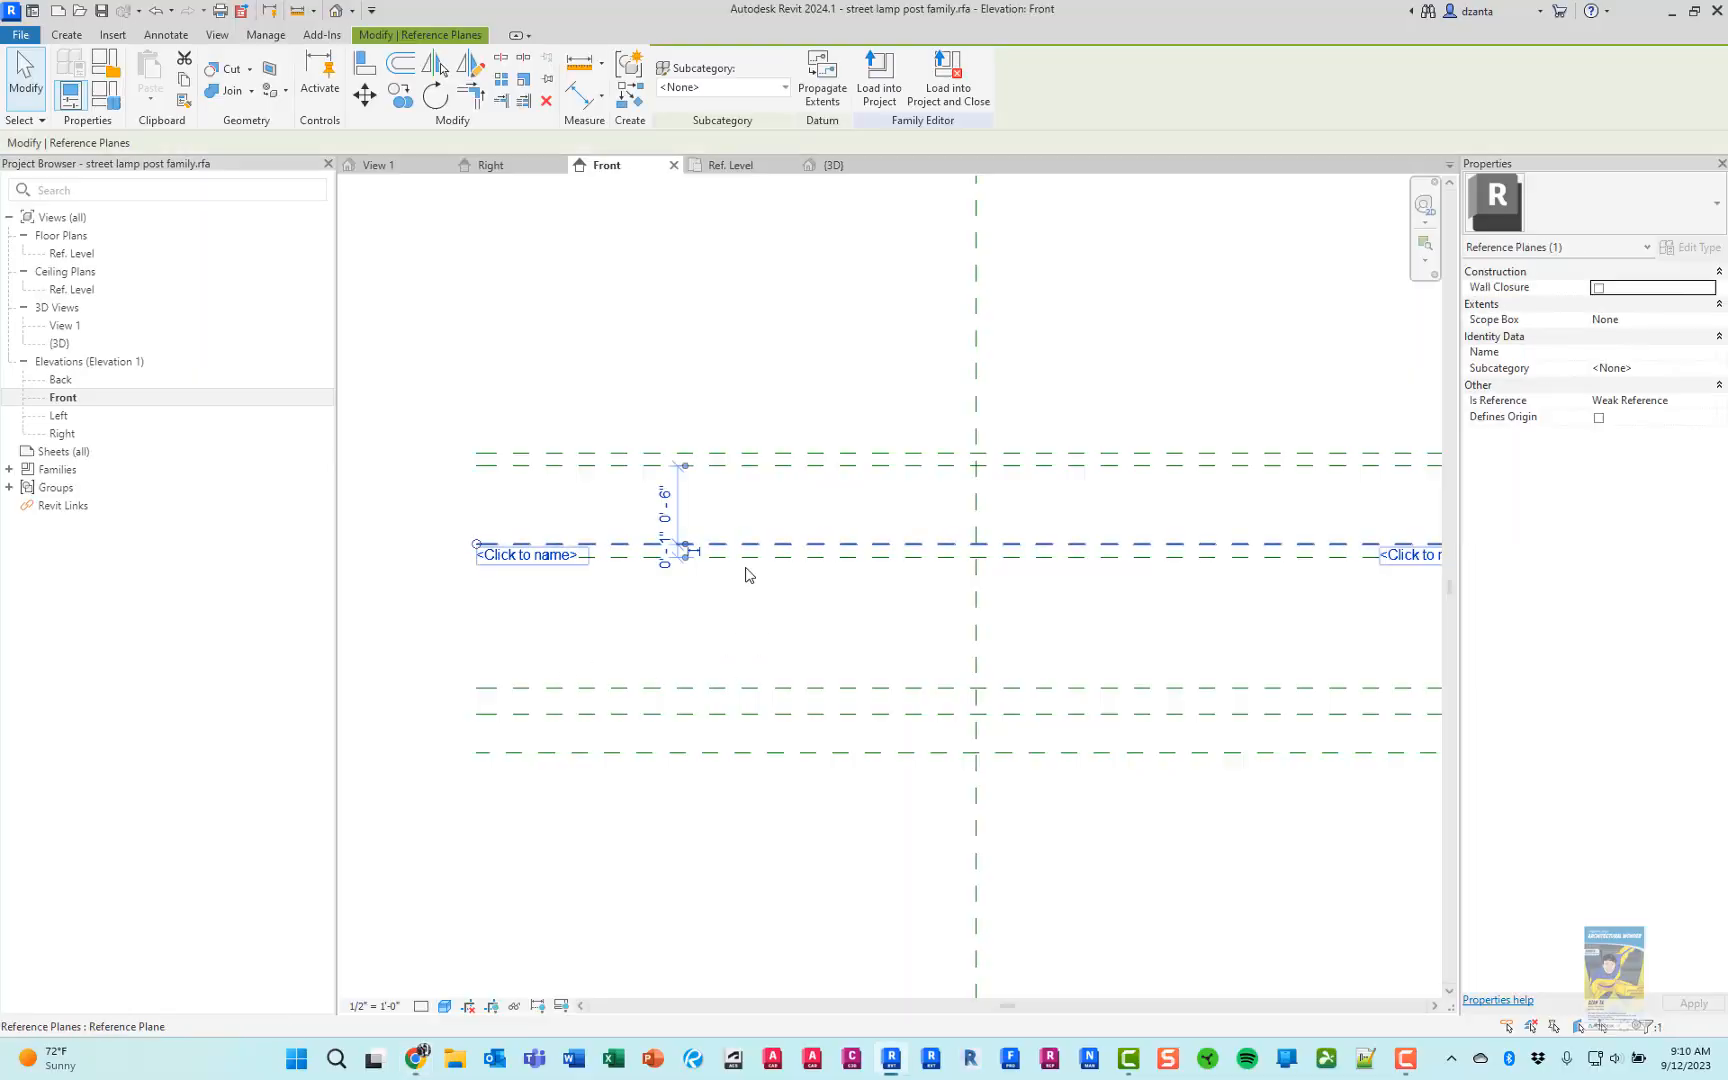
left_click(744, 597)
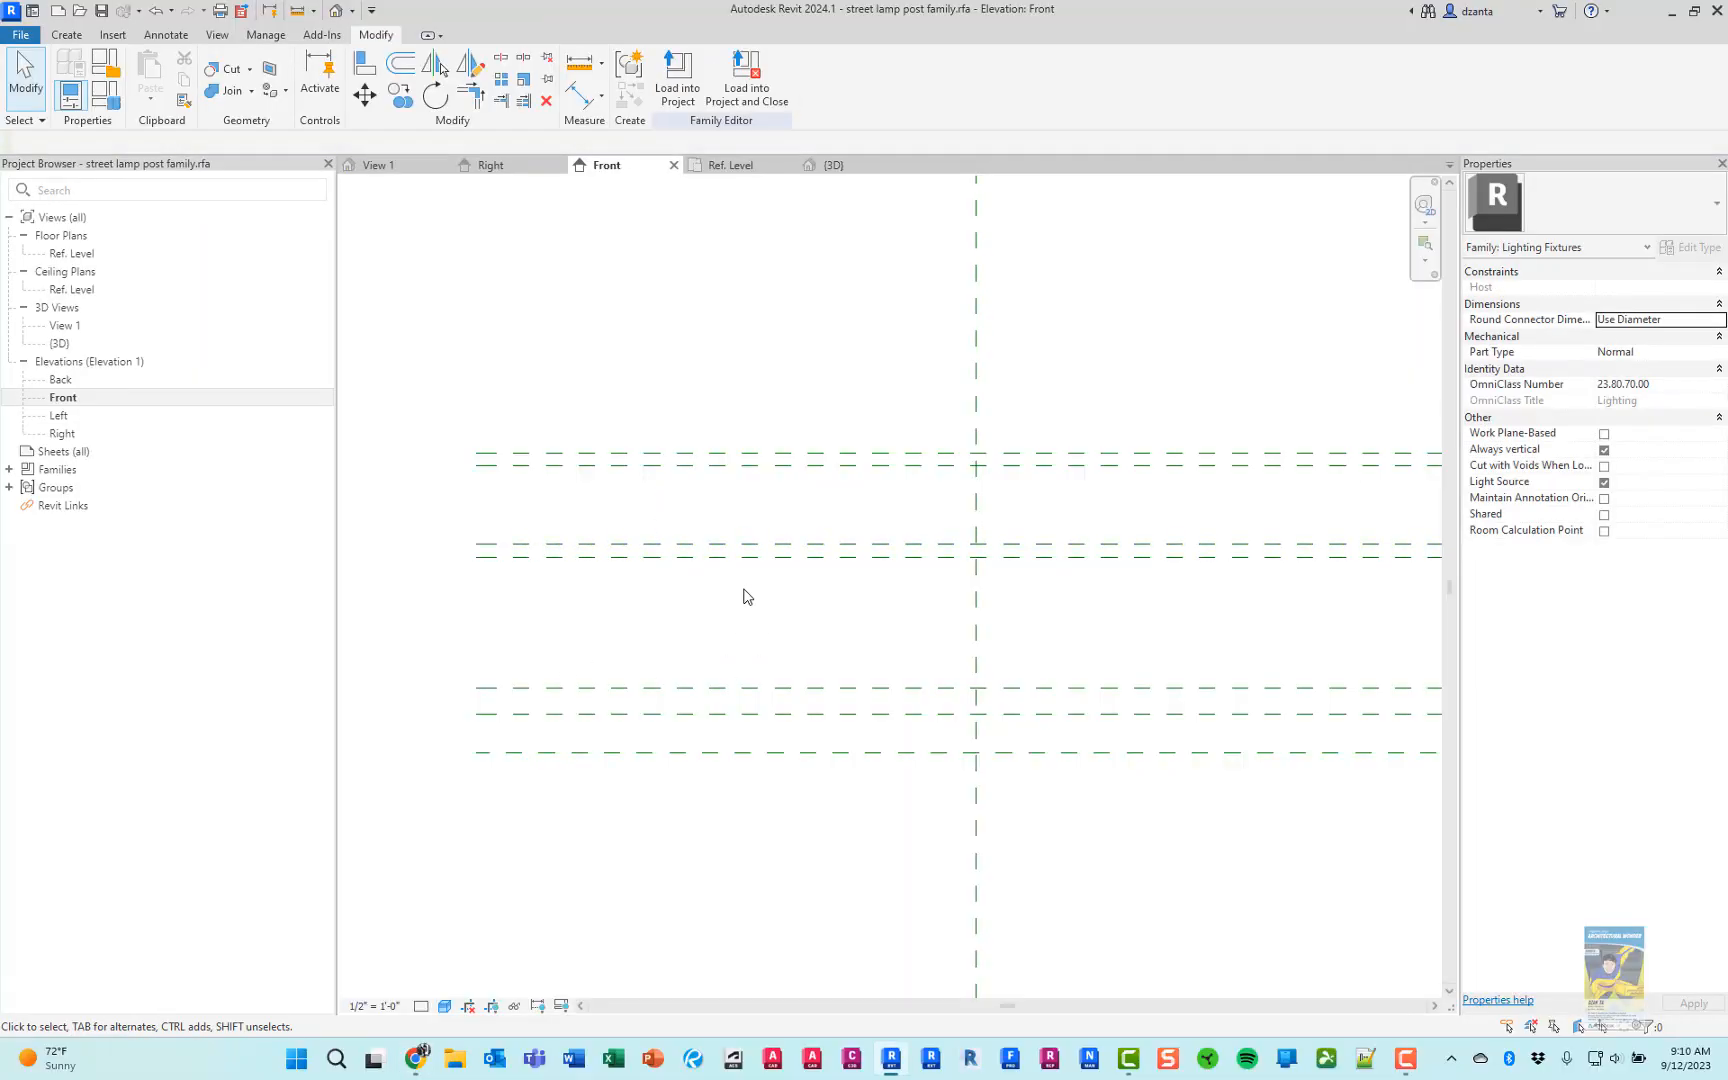
key("alt+Tab")
key("alt+Tab")
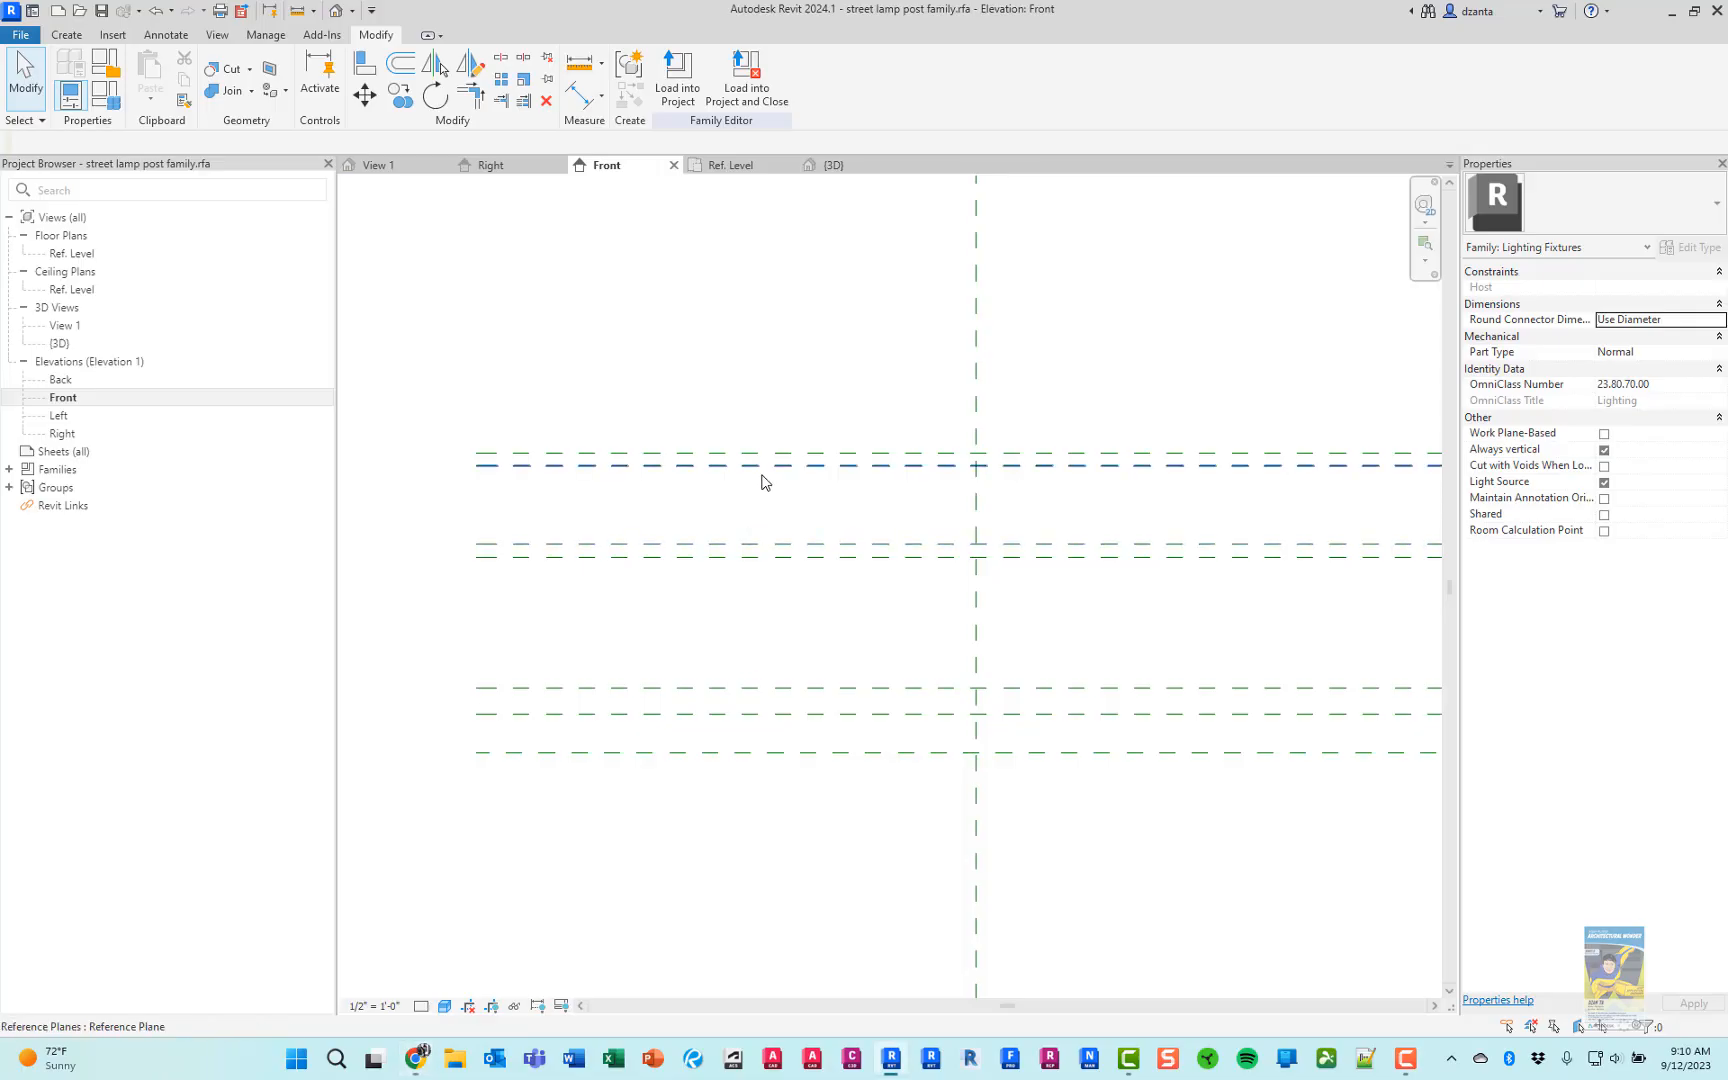
left_click(763, 466)
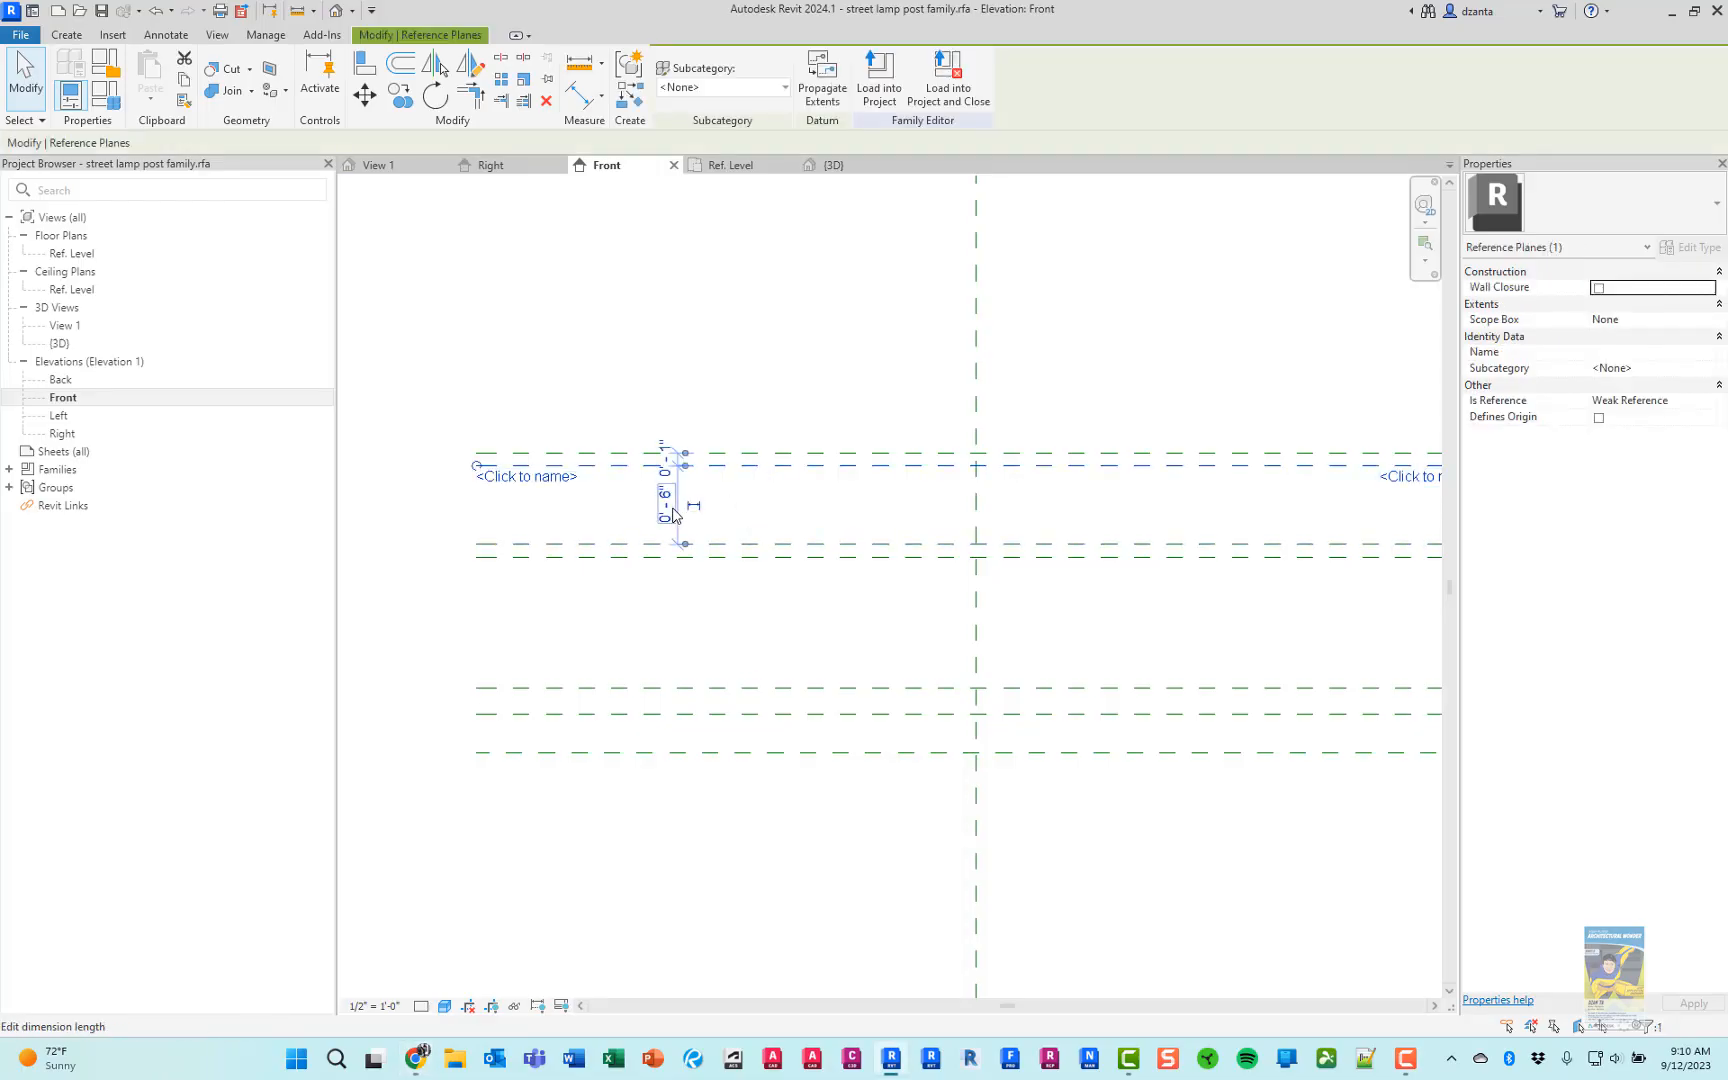
left_click(822, 501)
Move the fifth and sixth base reference planes together 3" straight up
left_click_drag(822, 497, 790, 433)
key("m")
key("v")
left_click(789, 412)
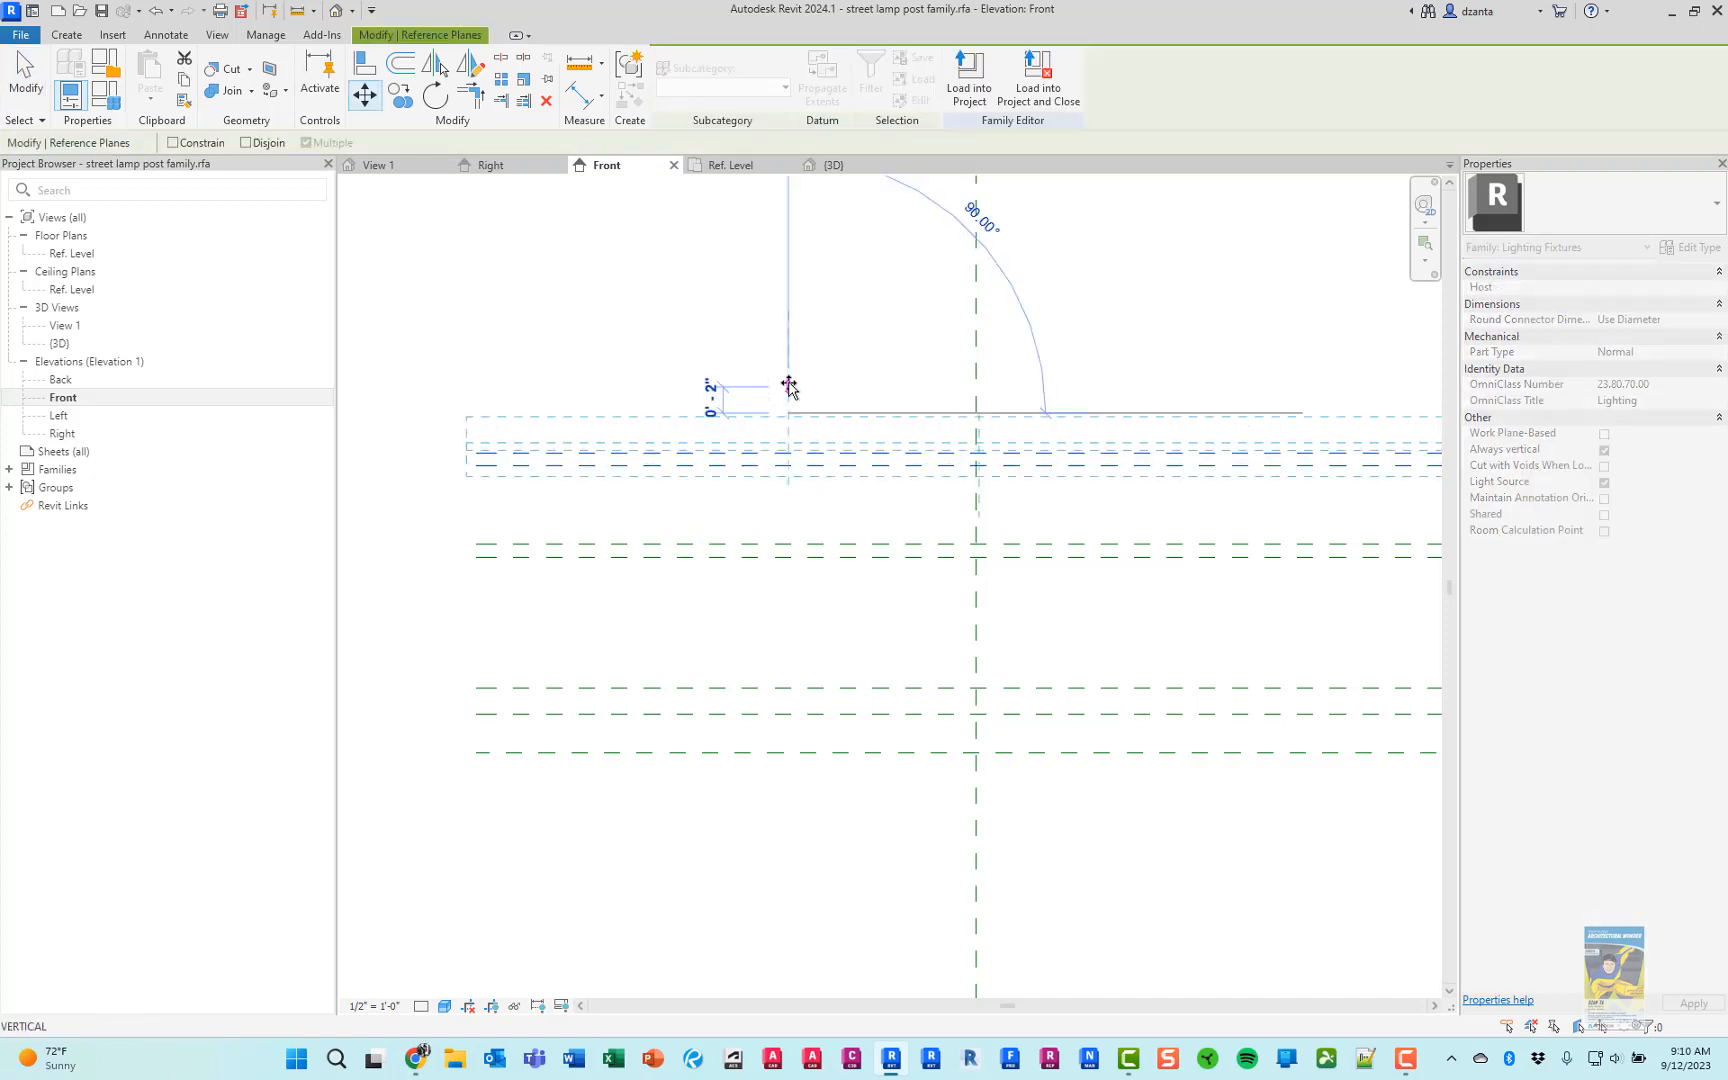
type("3")
key("Return")
left_click(792, 361)
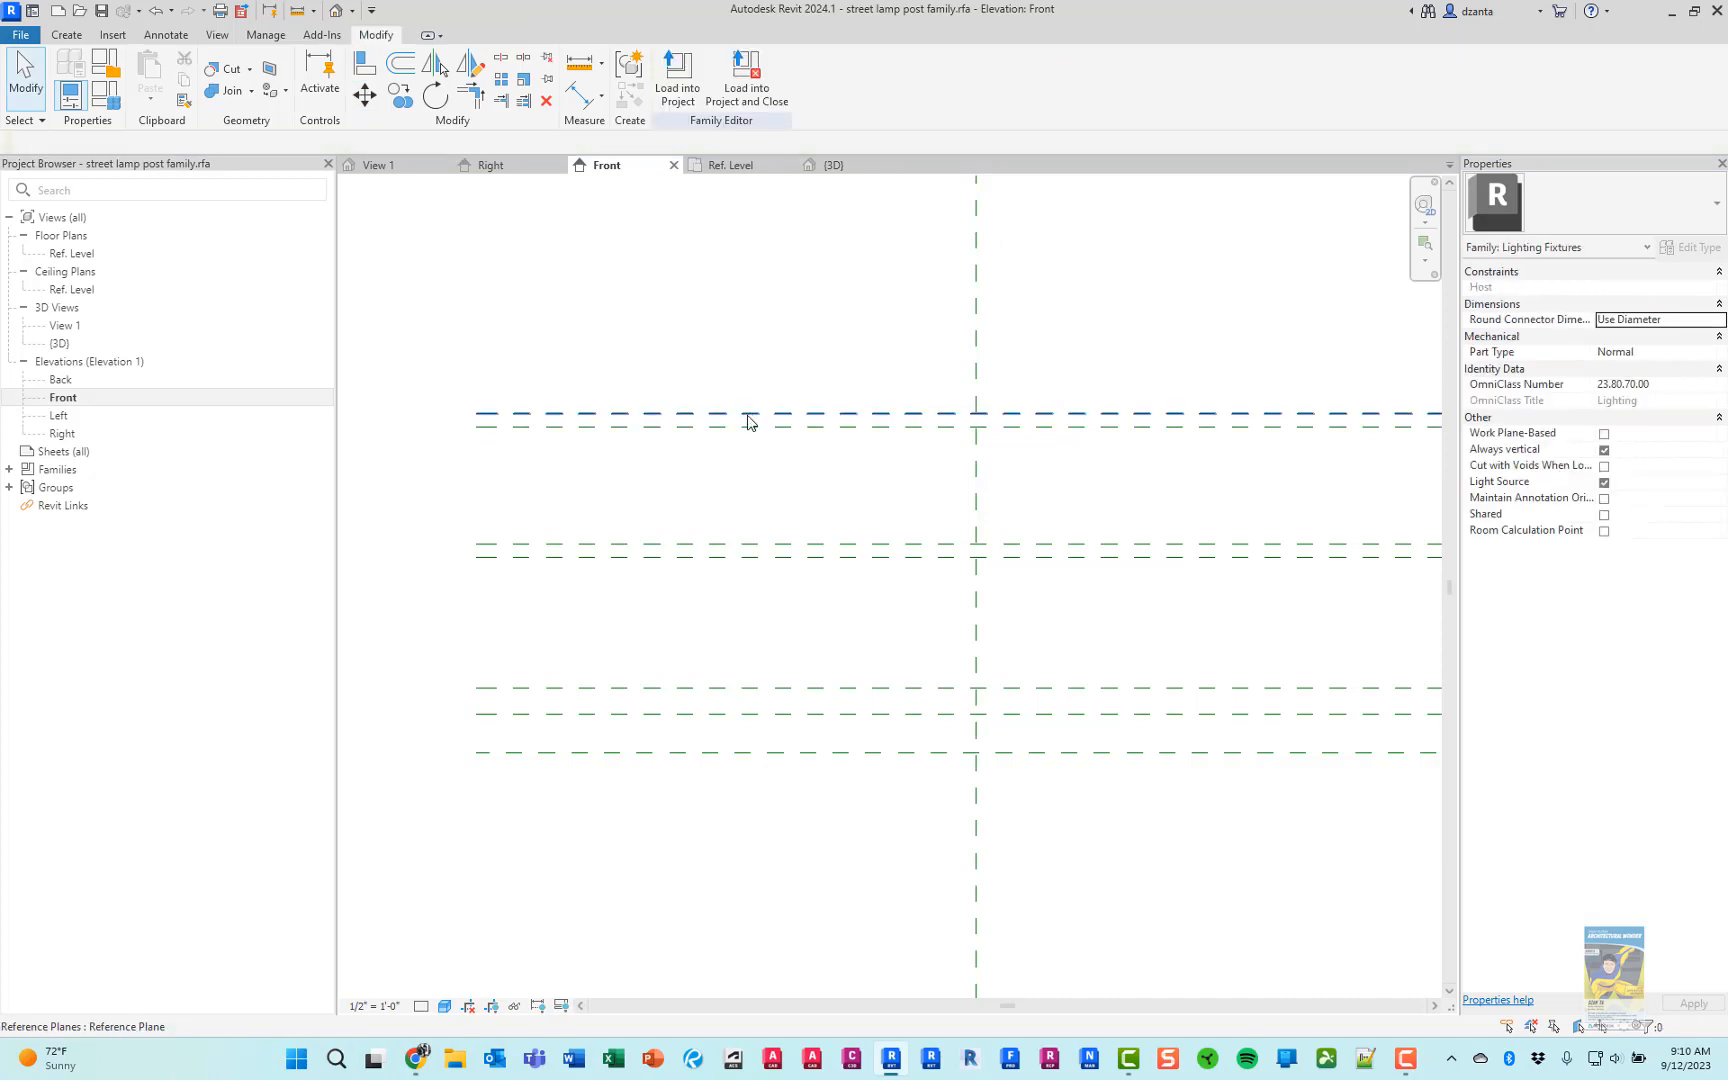
left_click(748, 413)
left_click(755, 372)
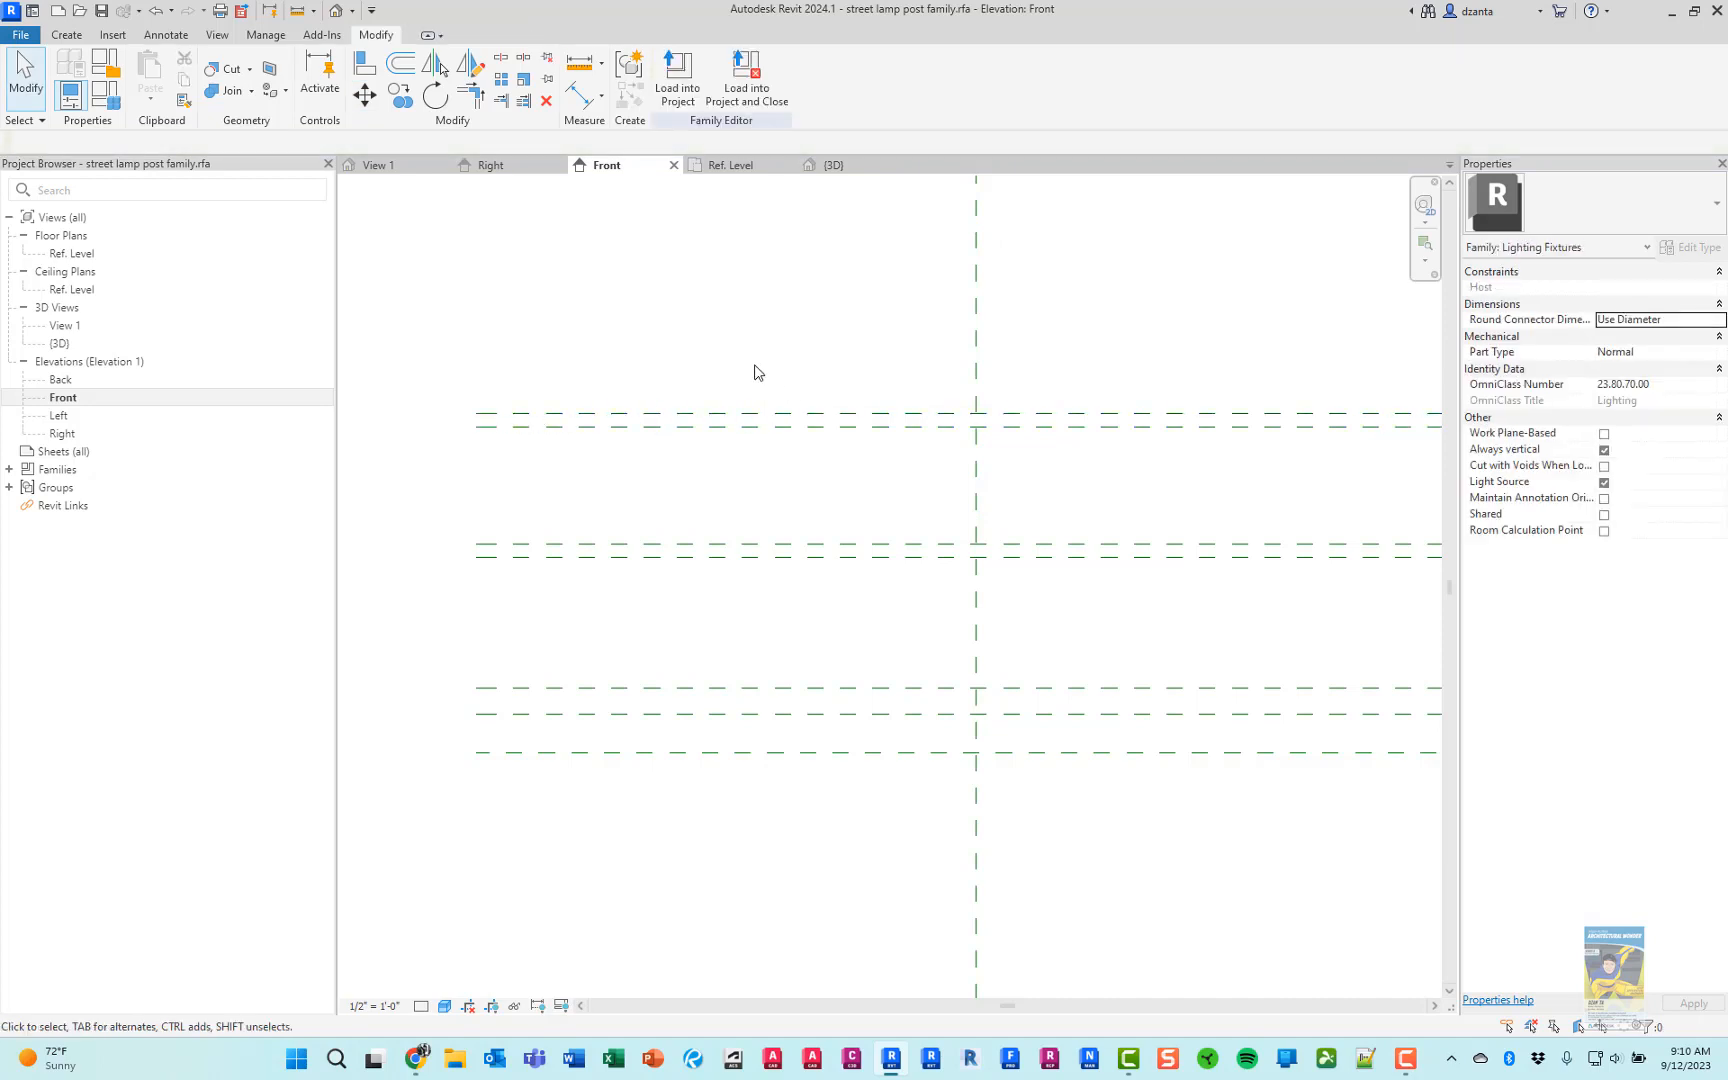
Review the lamp picture in Chrome, and place an aligned dimension from the ground plane to the first reference plane in Revit
key("alt+Tab")
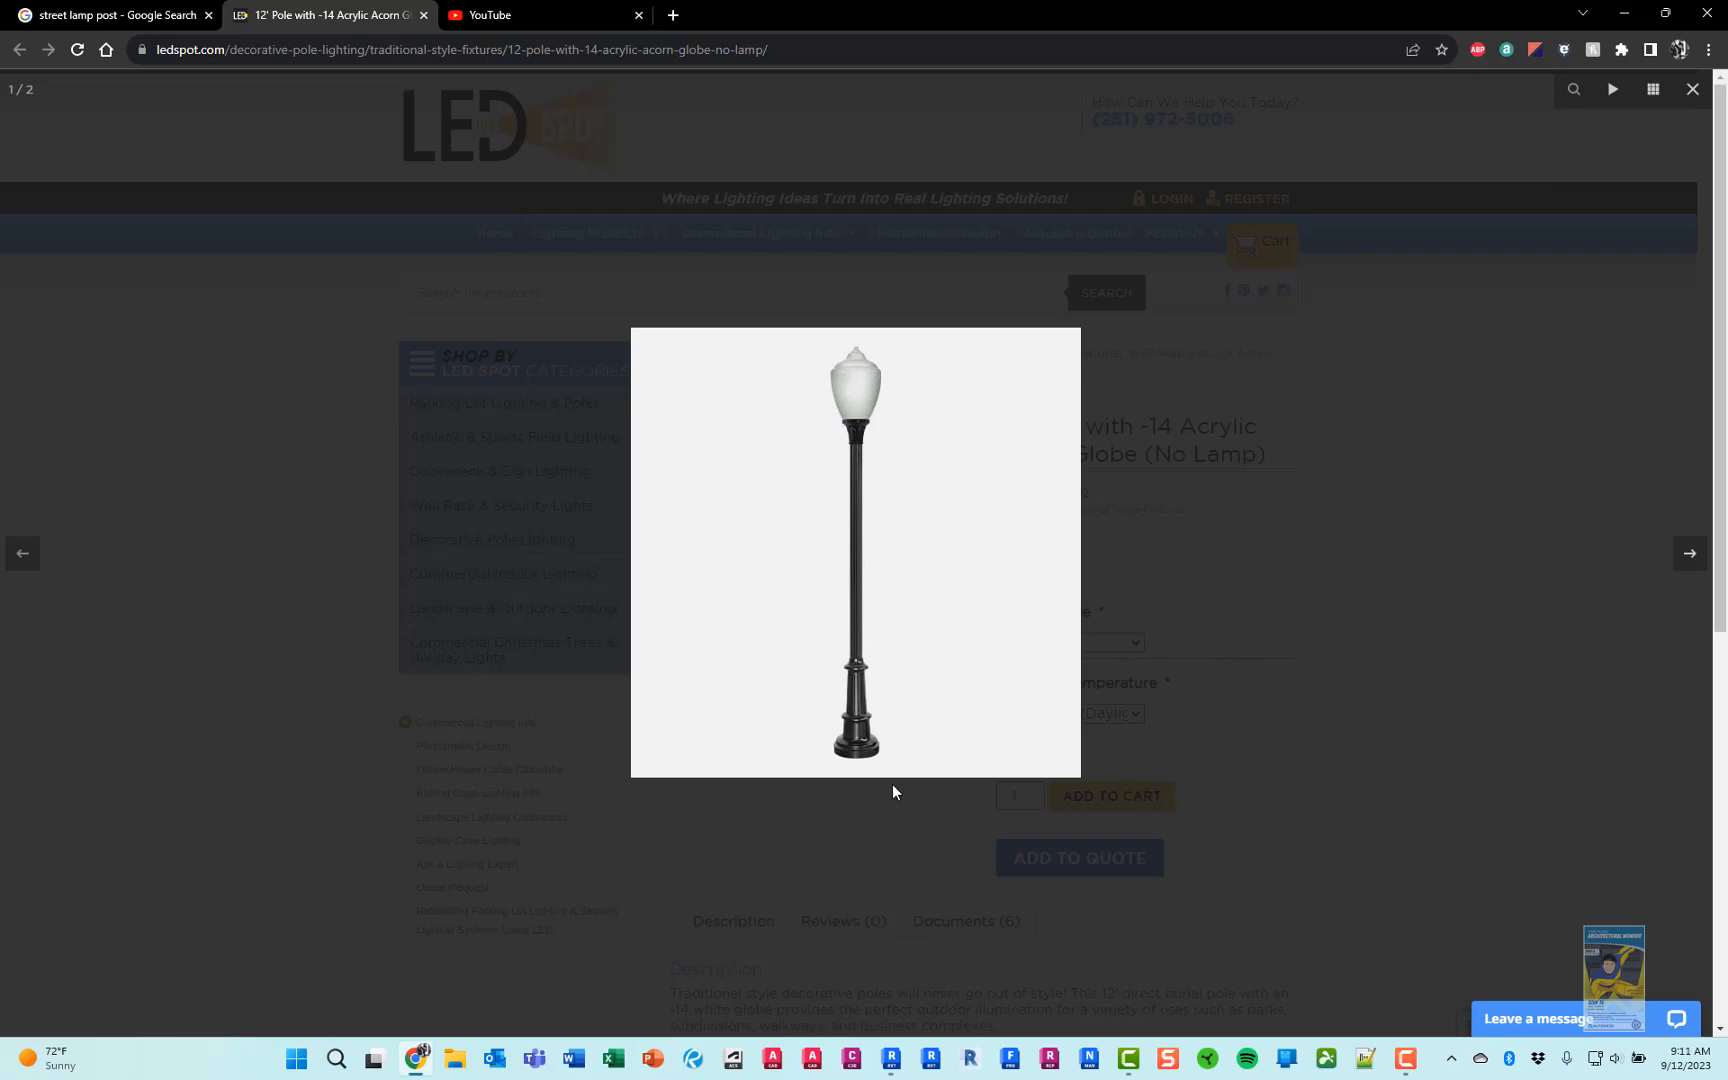
key("alt+Tab")
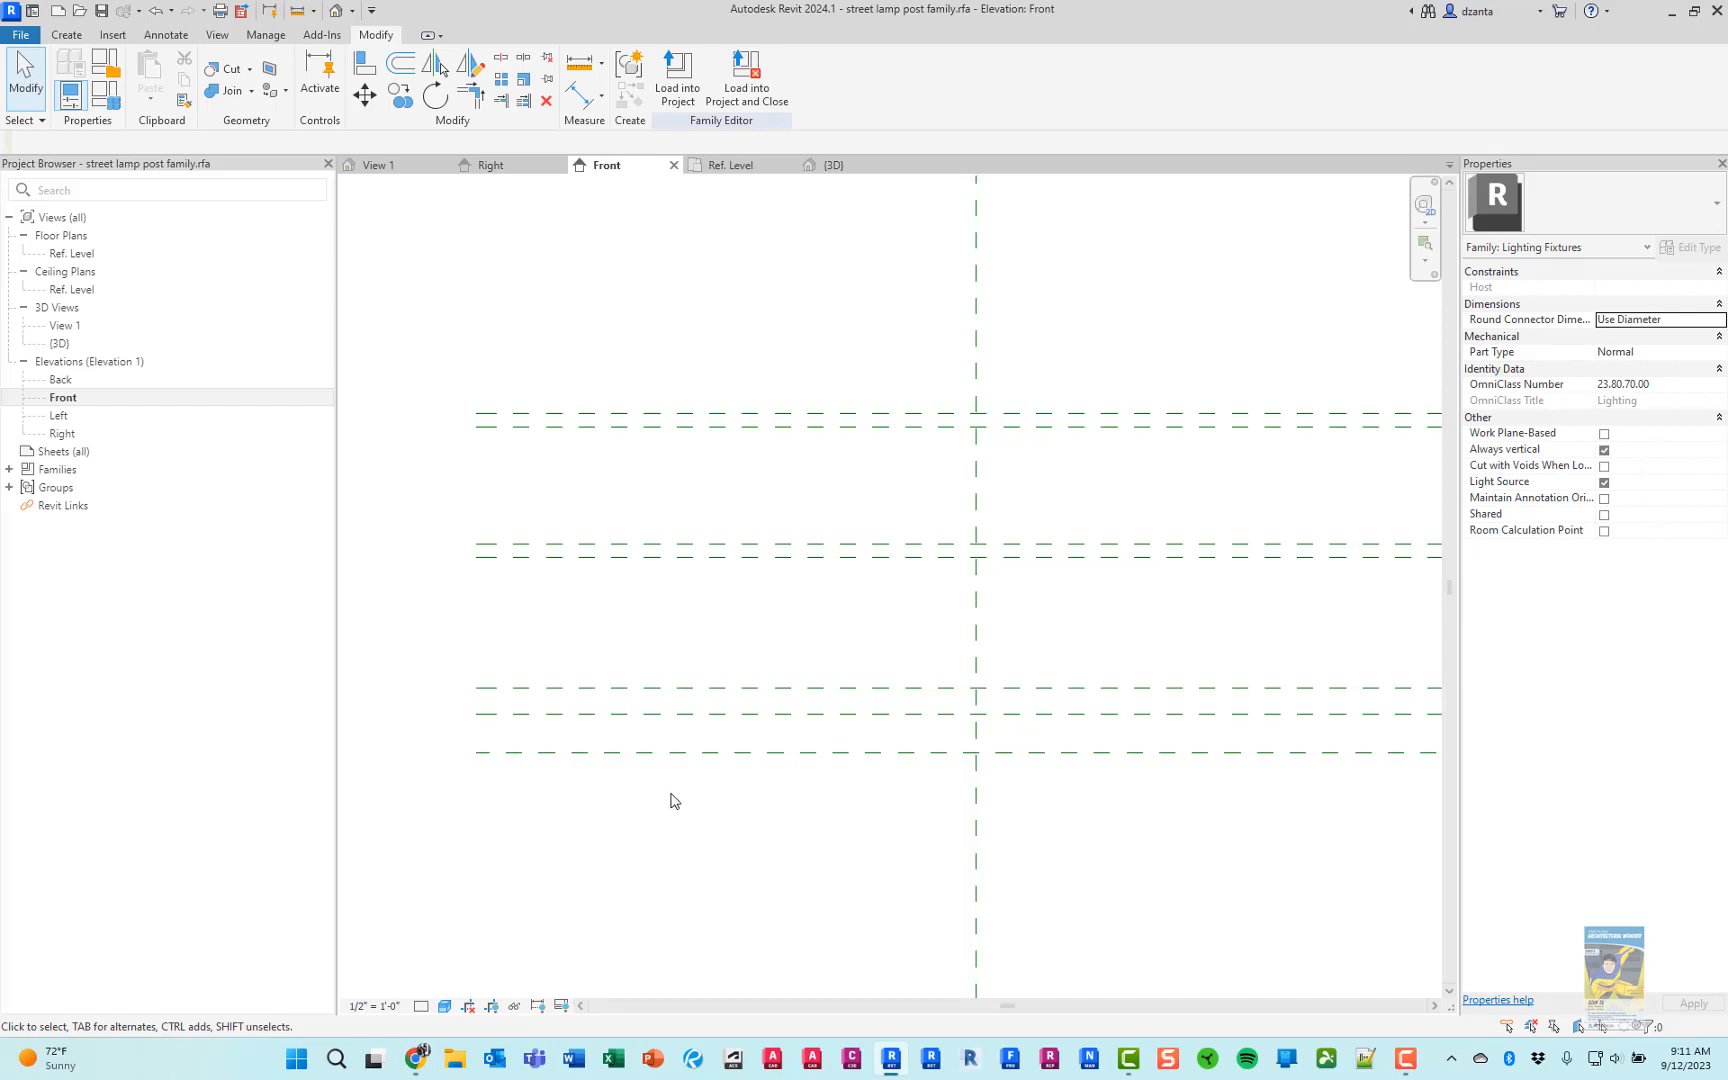
key("d")
key("i")
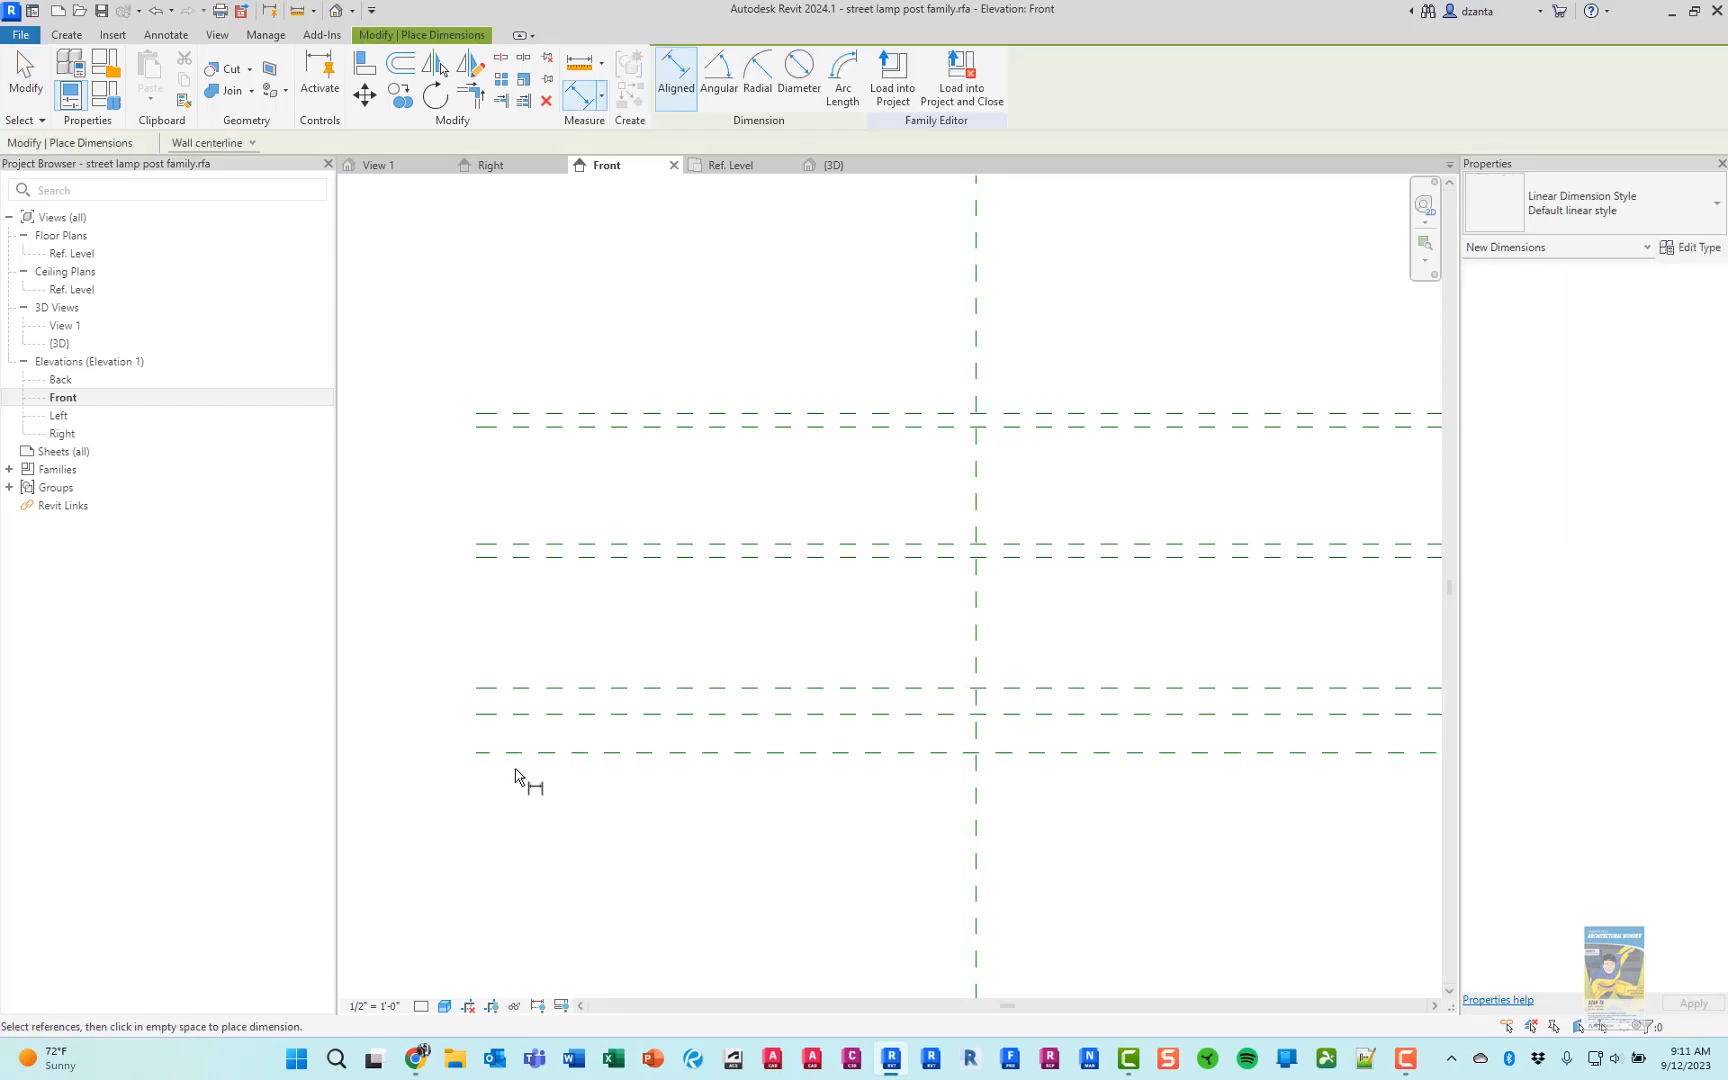
left_click(510, 760)
left_click(506, 716)
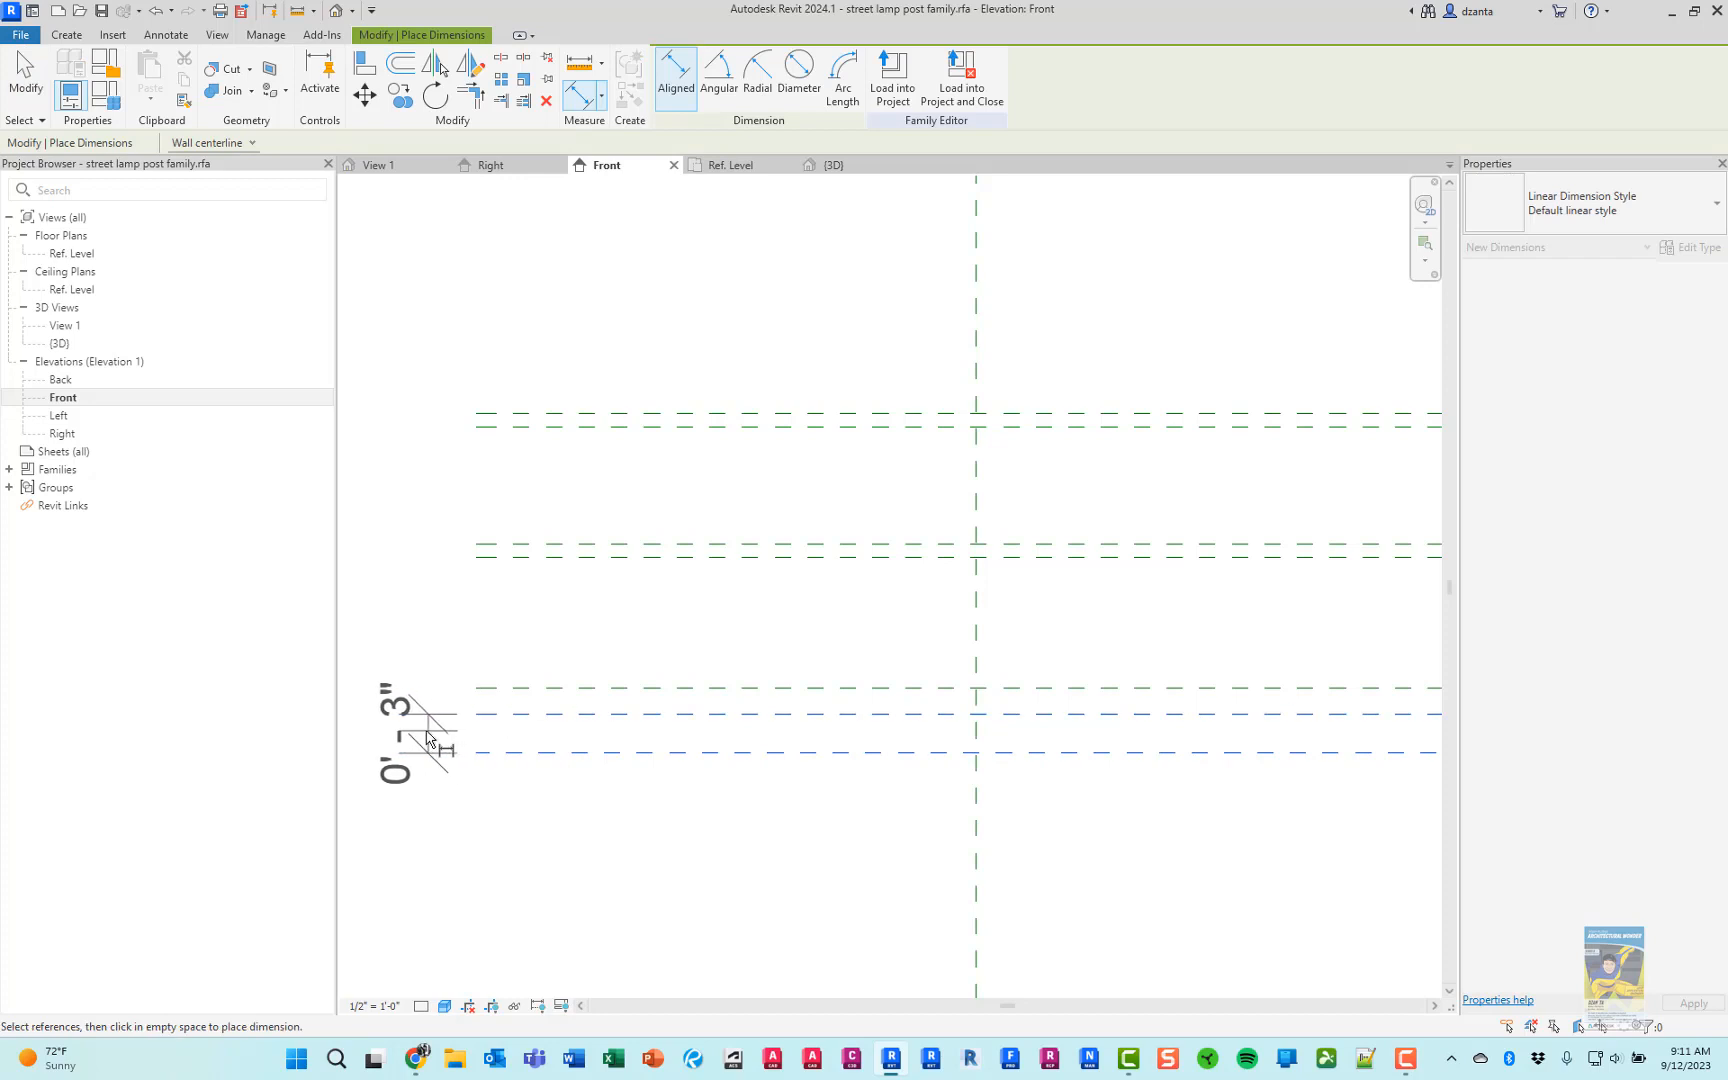
left_click(418, 737)
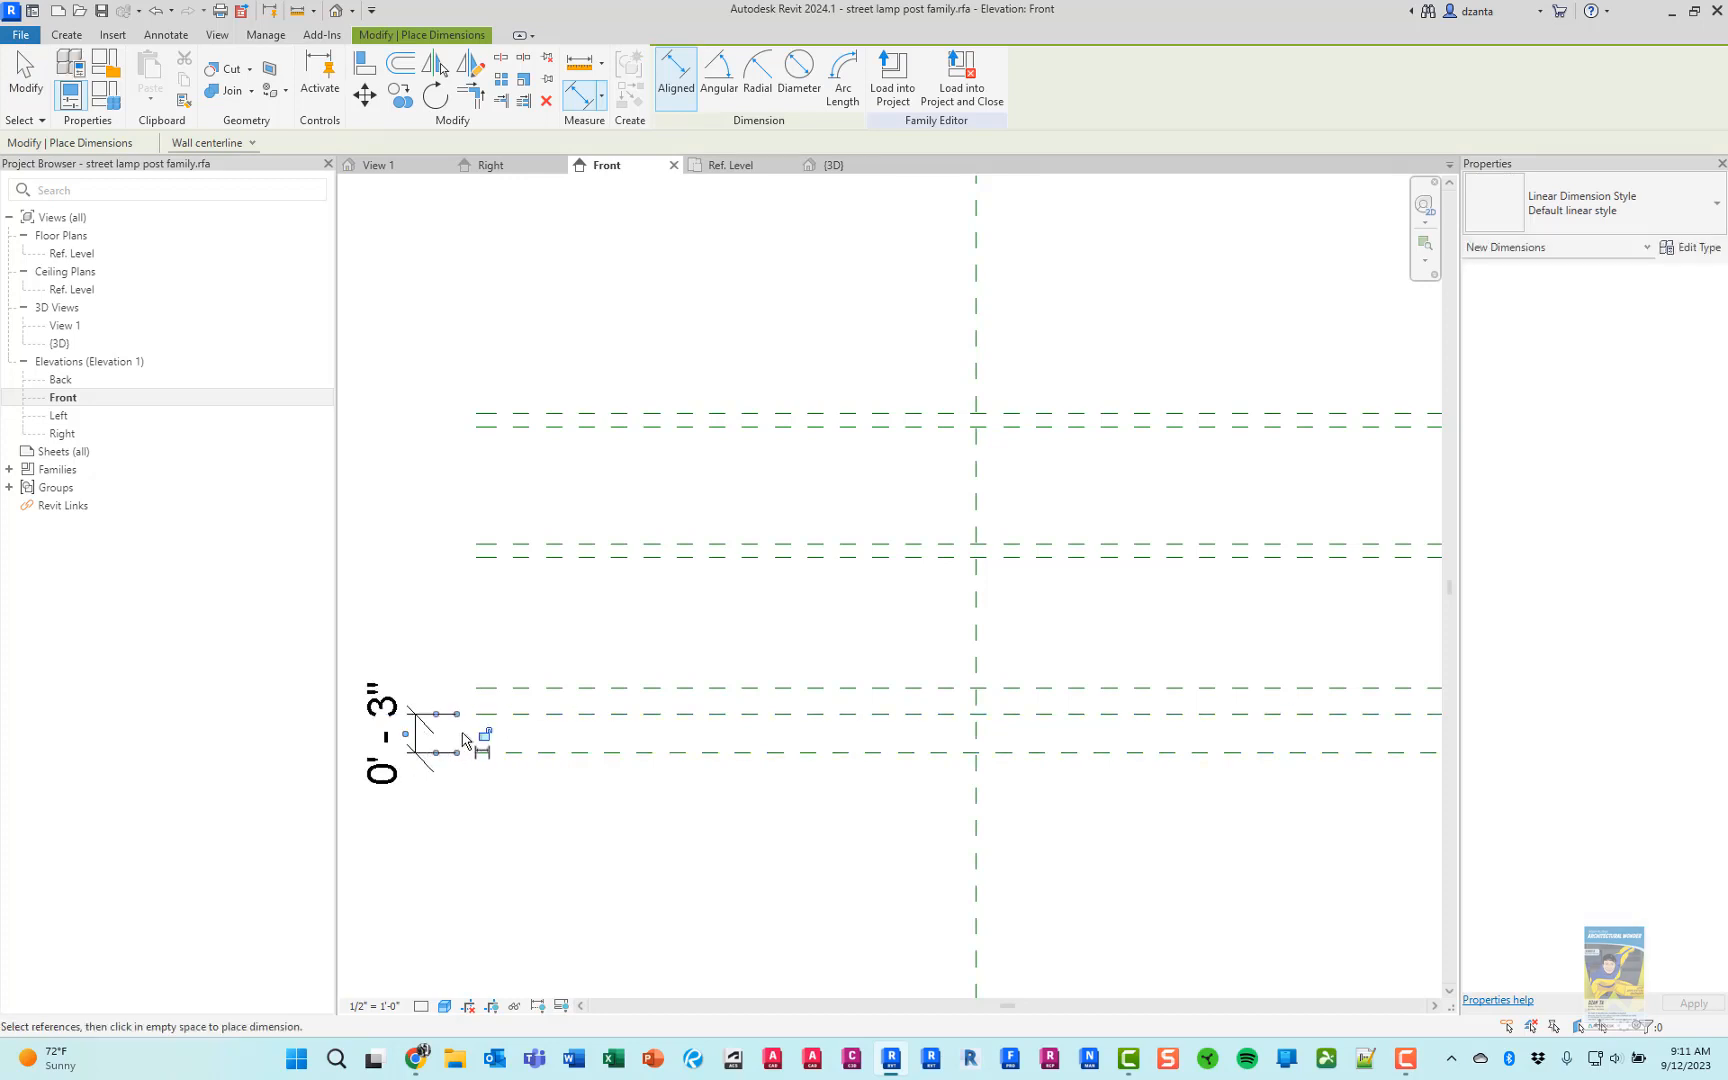
Dimension from the first to the second and from the second to the third reference plane, in line with the existing dimension
left_click(563, 690)
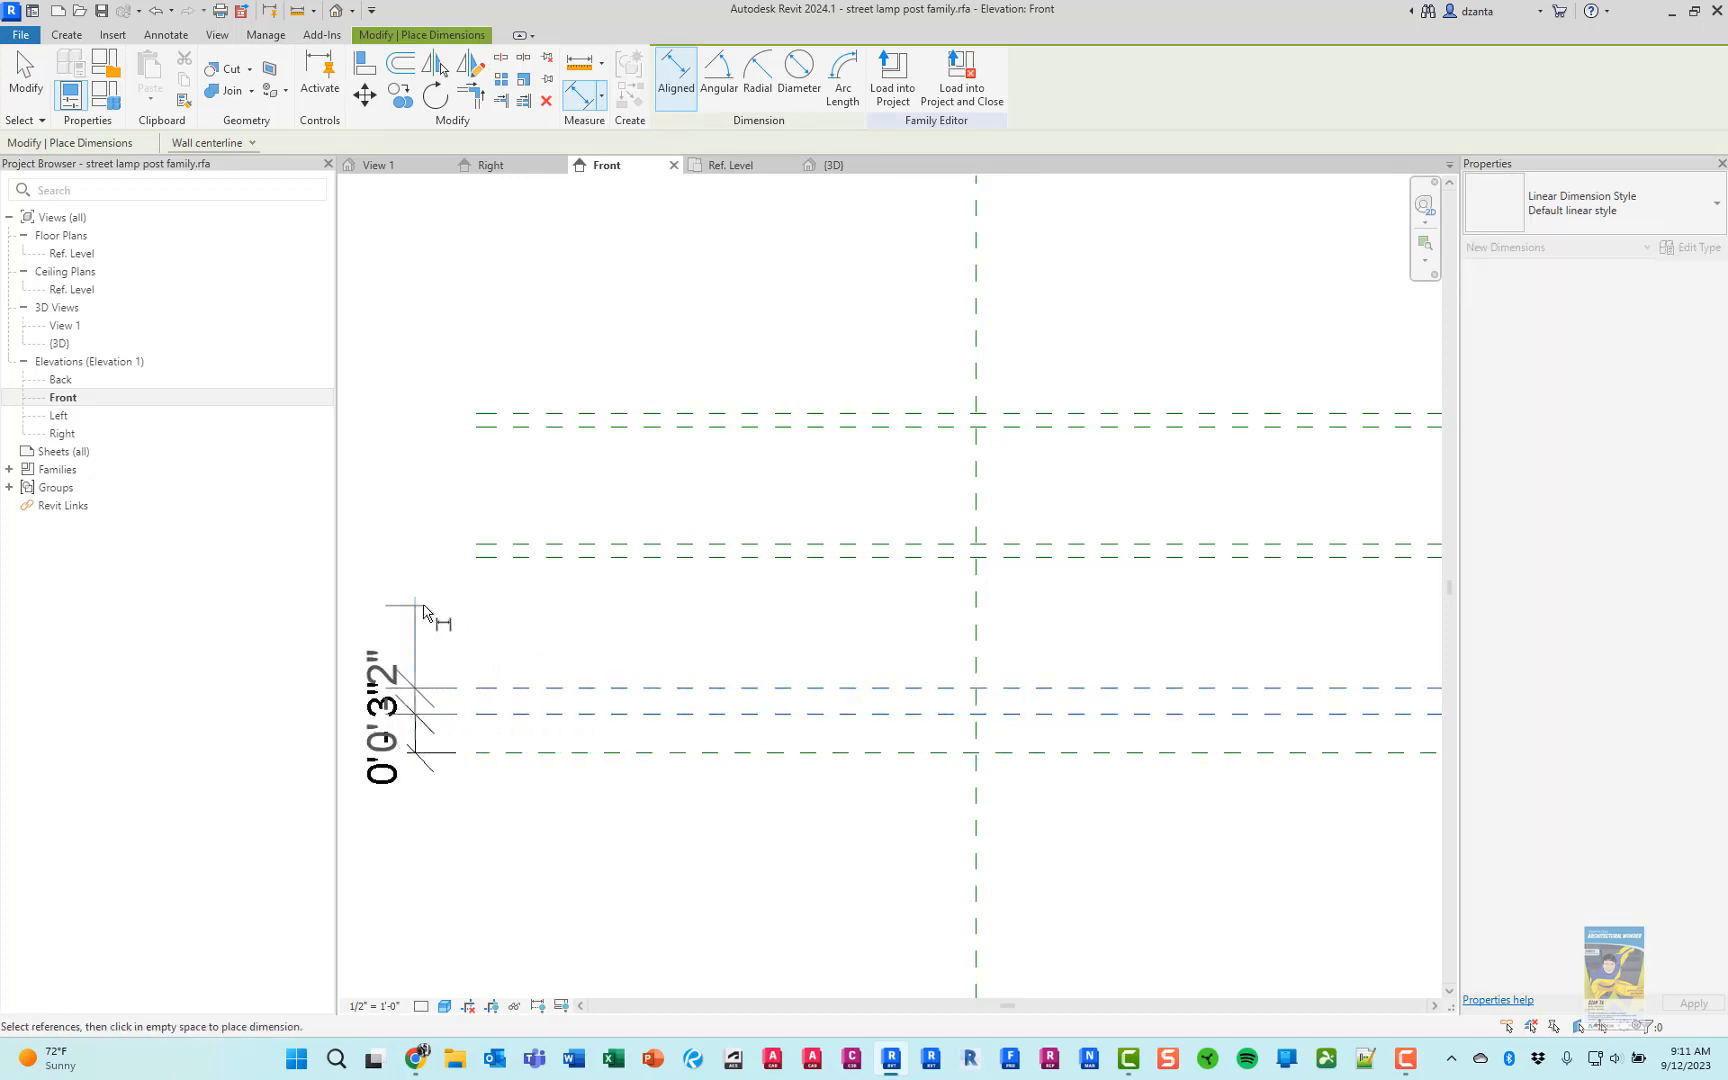
left_click(418, 612)
left_click(530, 690)
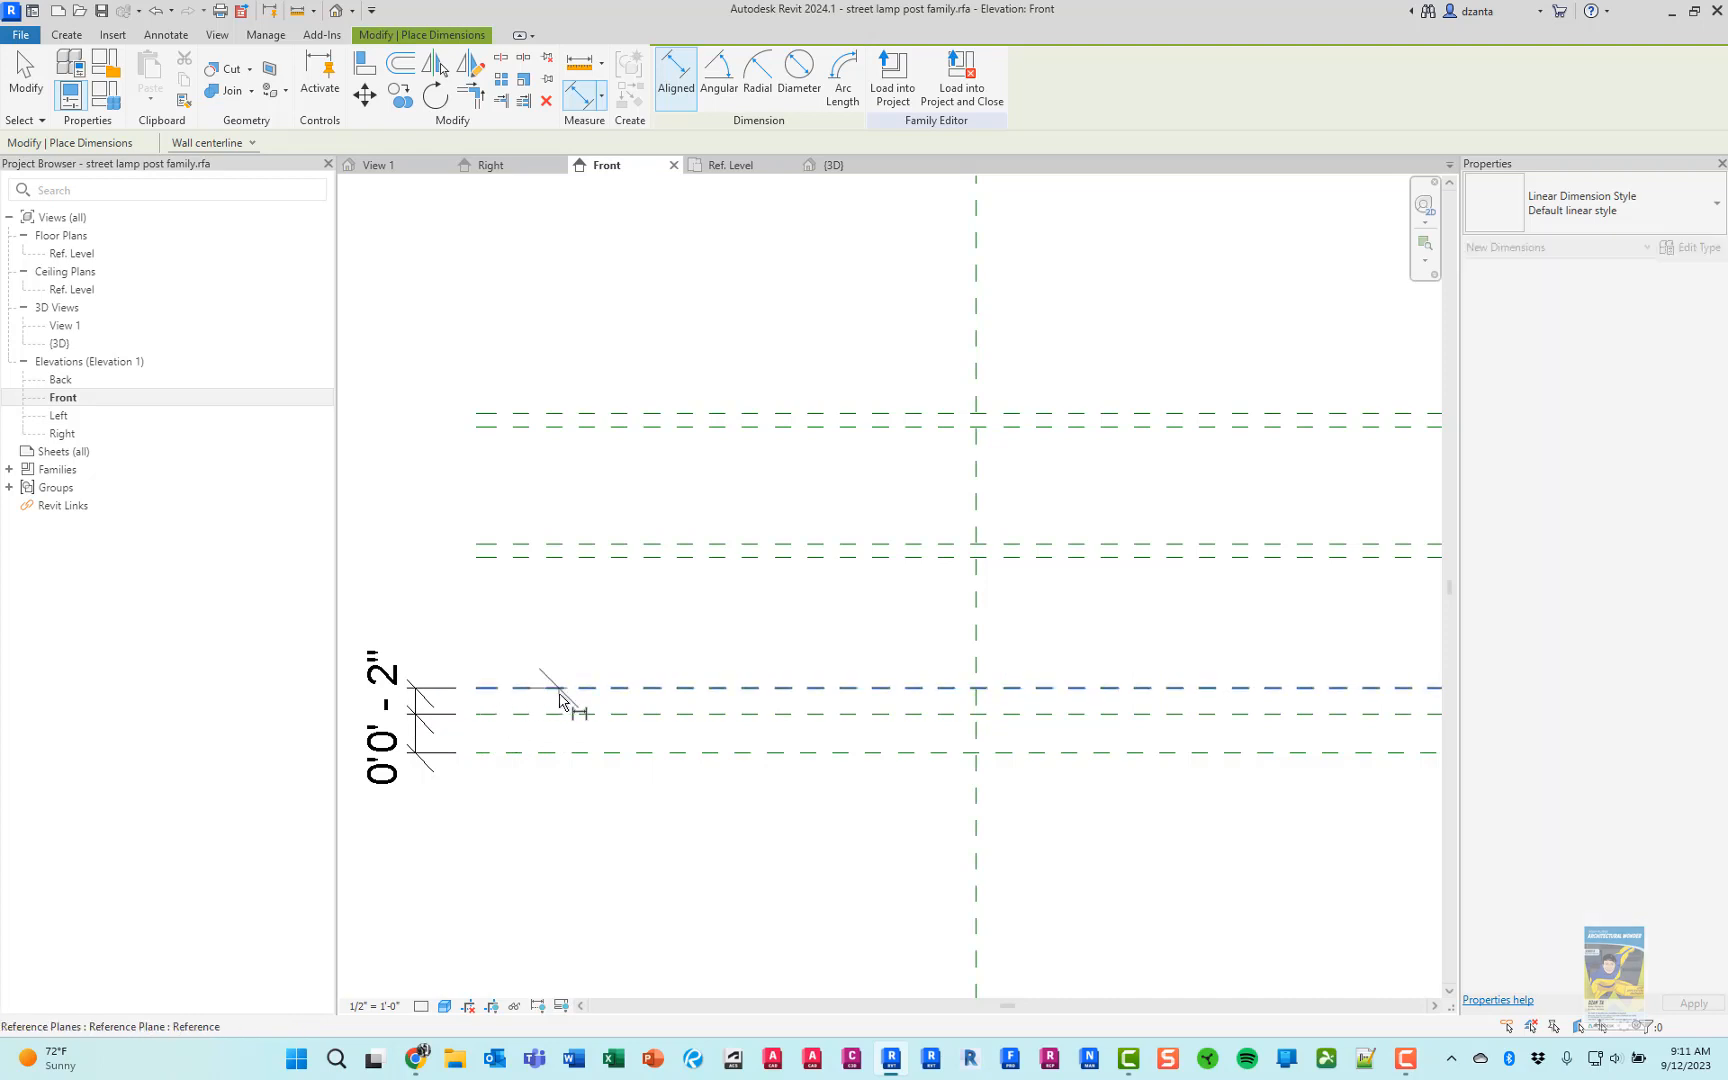
left_click(545, 558)
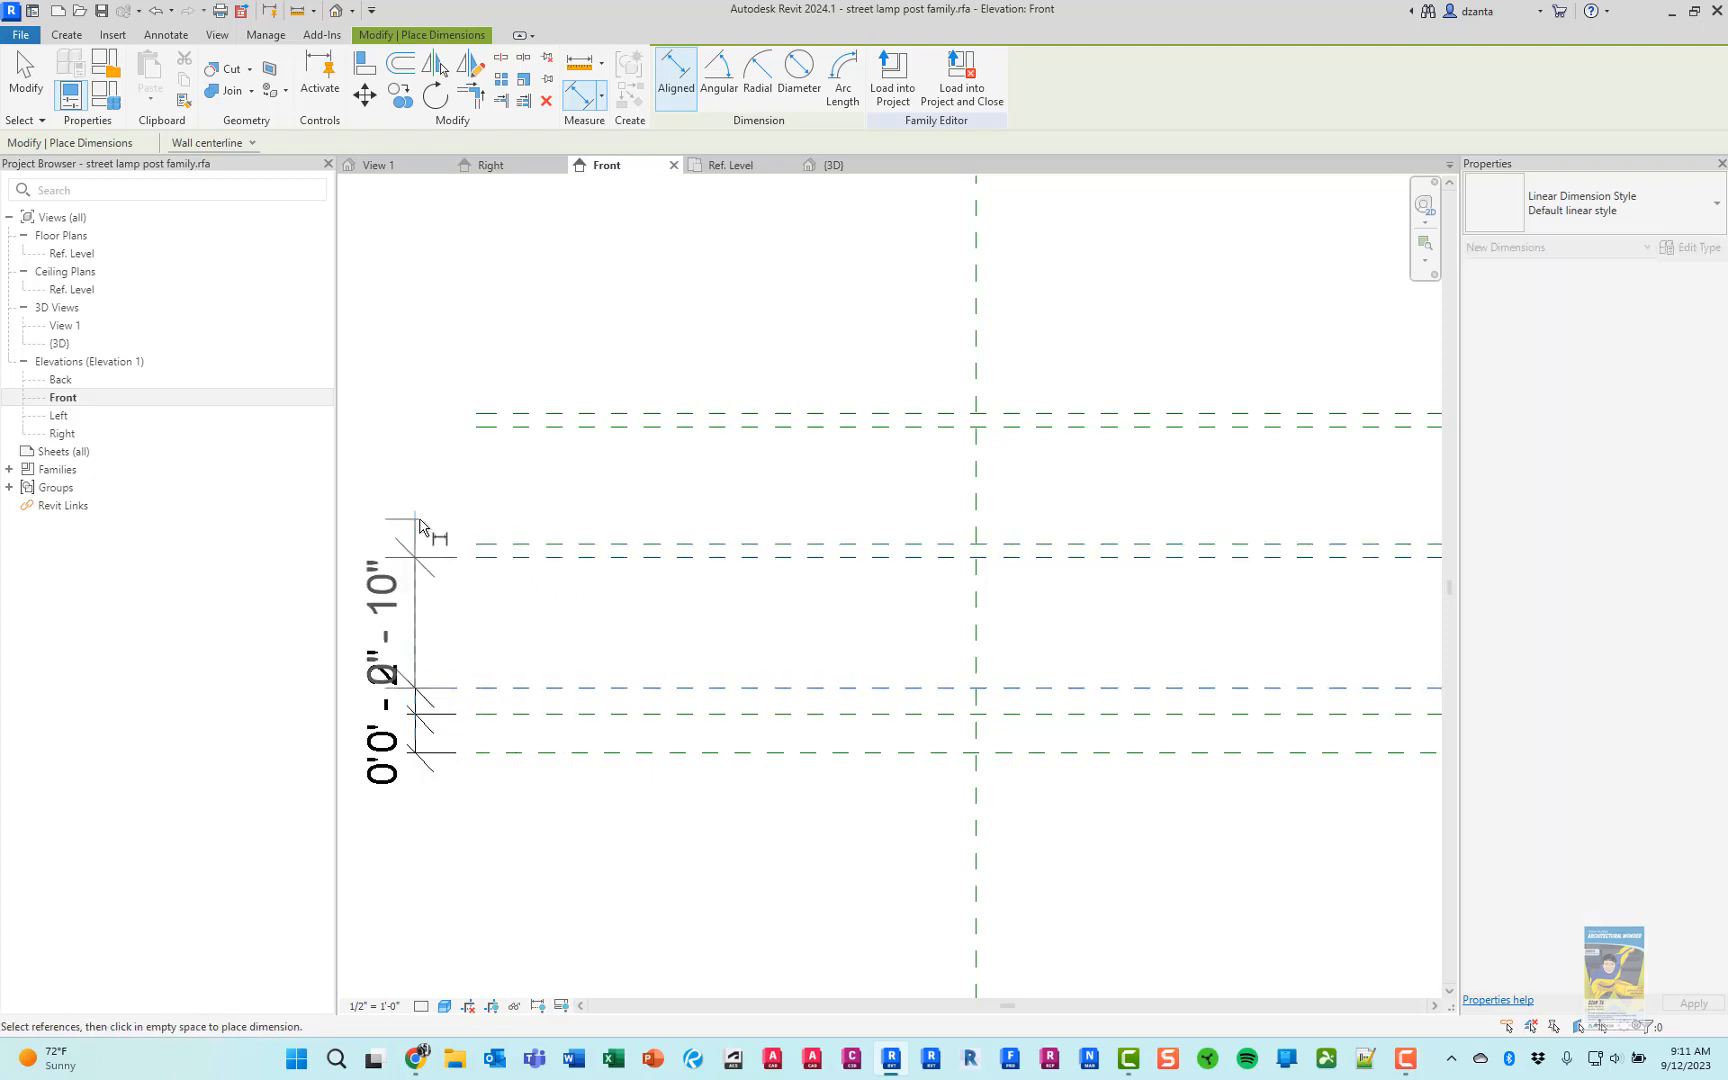
left_click(428, 535)
Dimension successively between the third, fourth, fifth and sixth base reference planes, in line with the existing dimensions
left_click(540, 549)
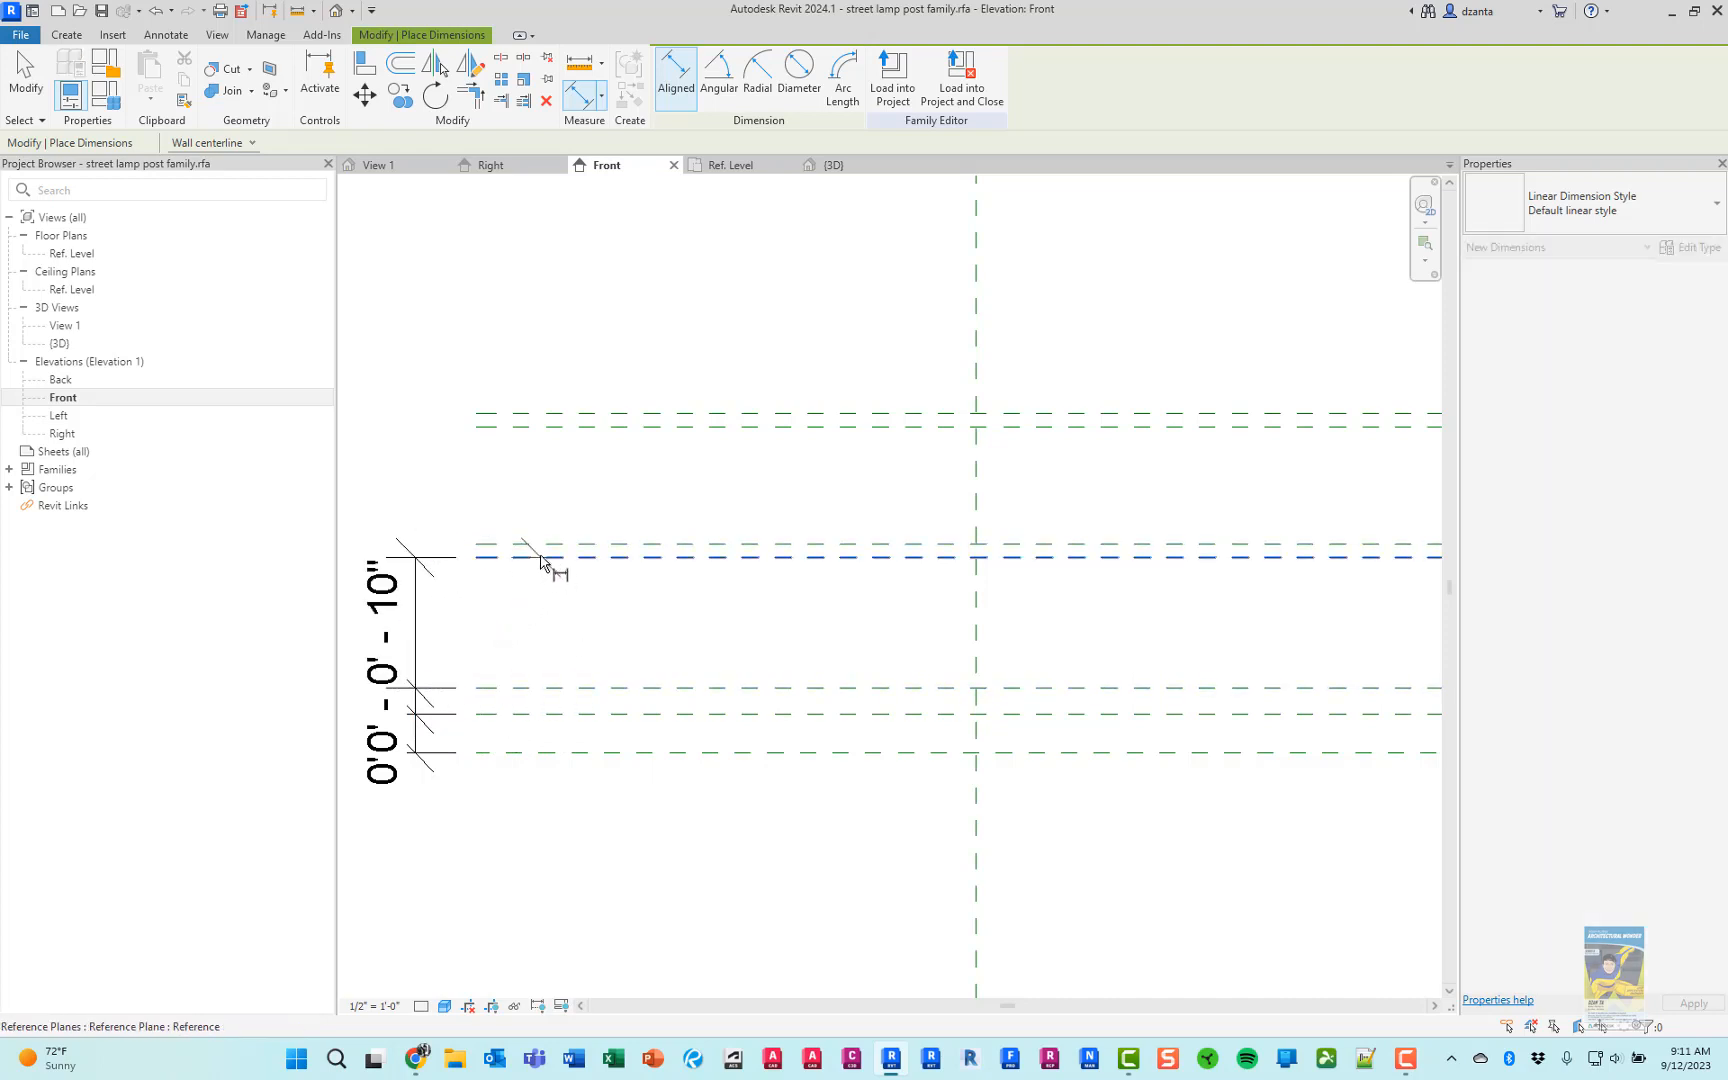
left_click(540, 557)
left_click(424, 484)
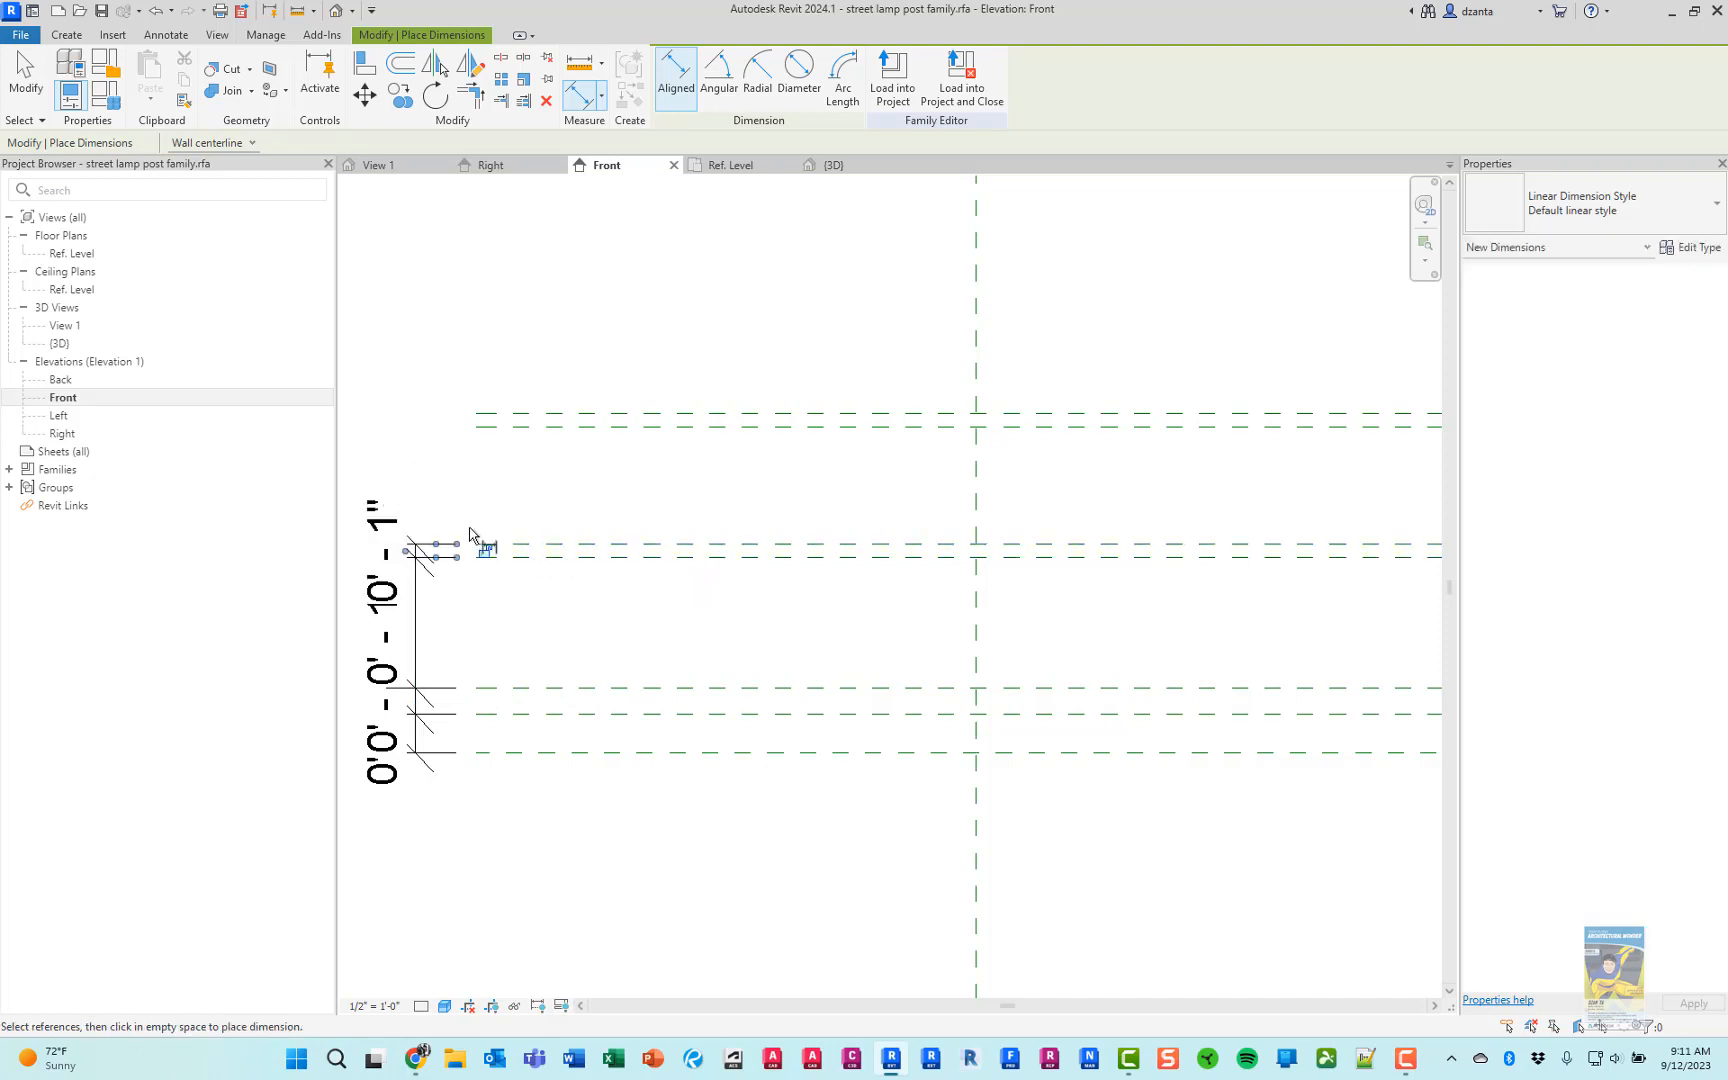
left_click(598, 546)
left_click(578, 427)
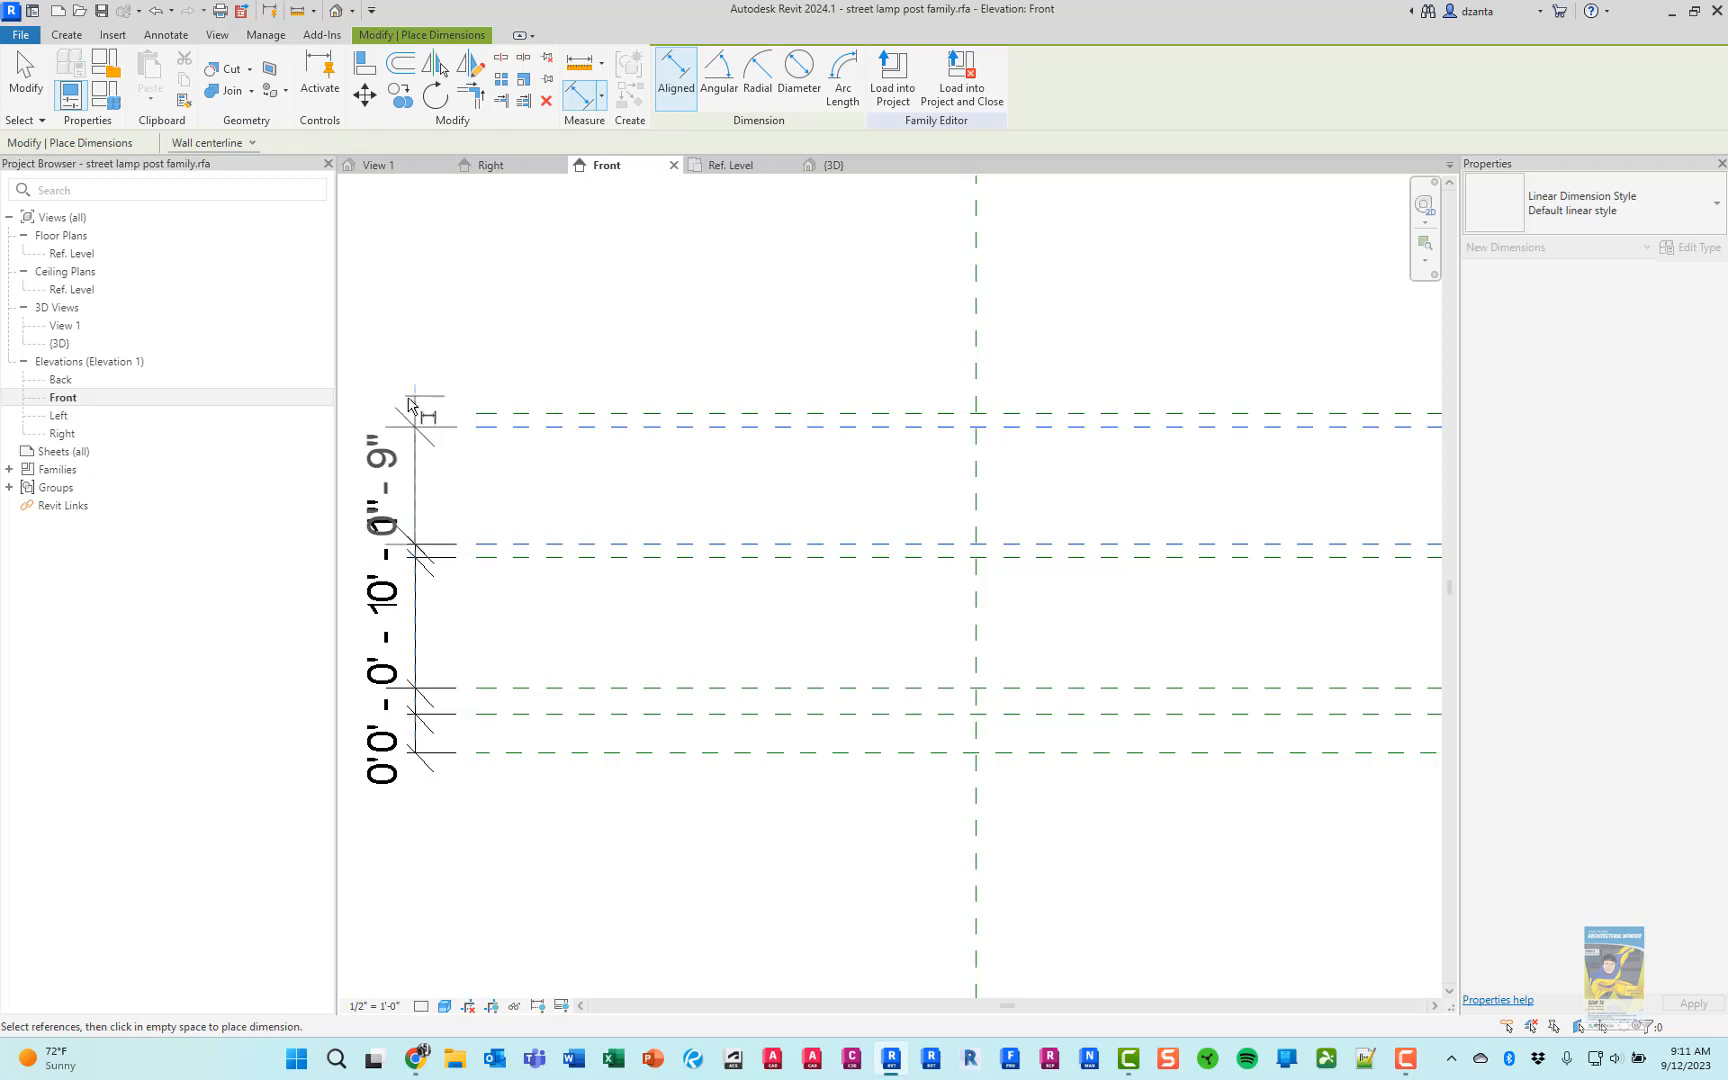
left_click(431, 437)
left_click(580, 427)
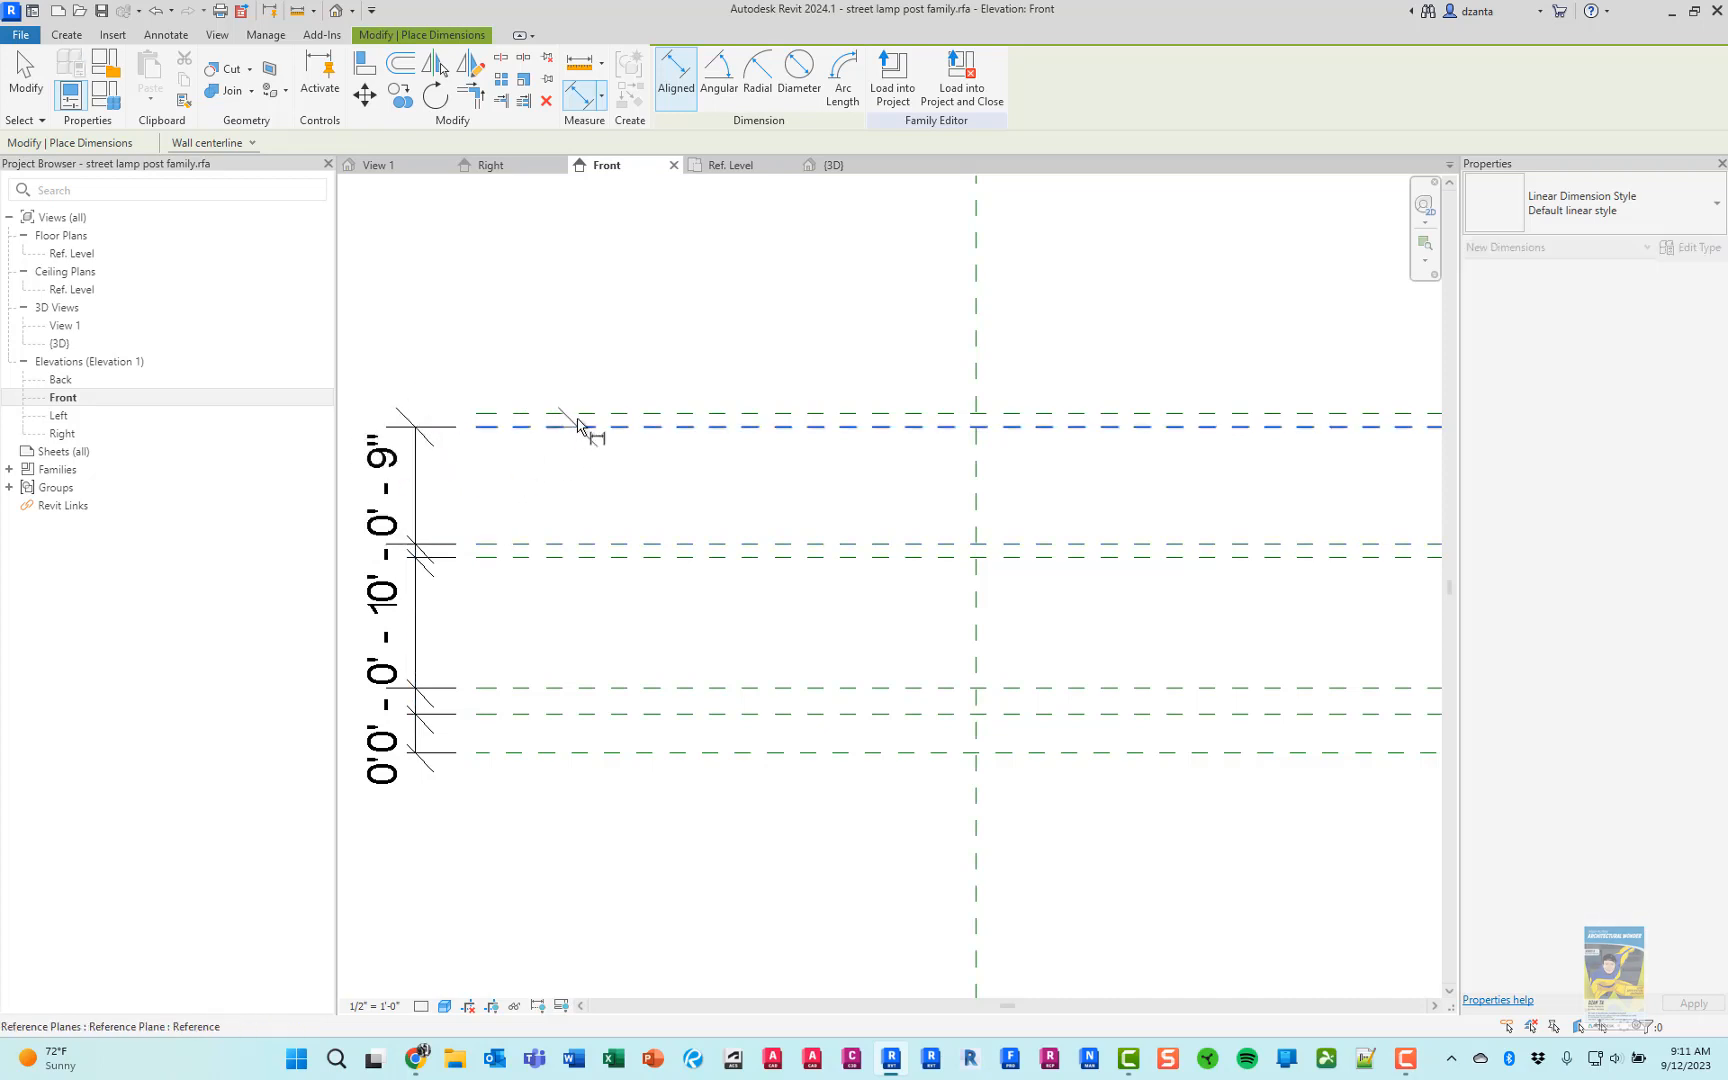
left_click(579, 426)
left_click(425, 330)
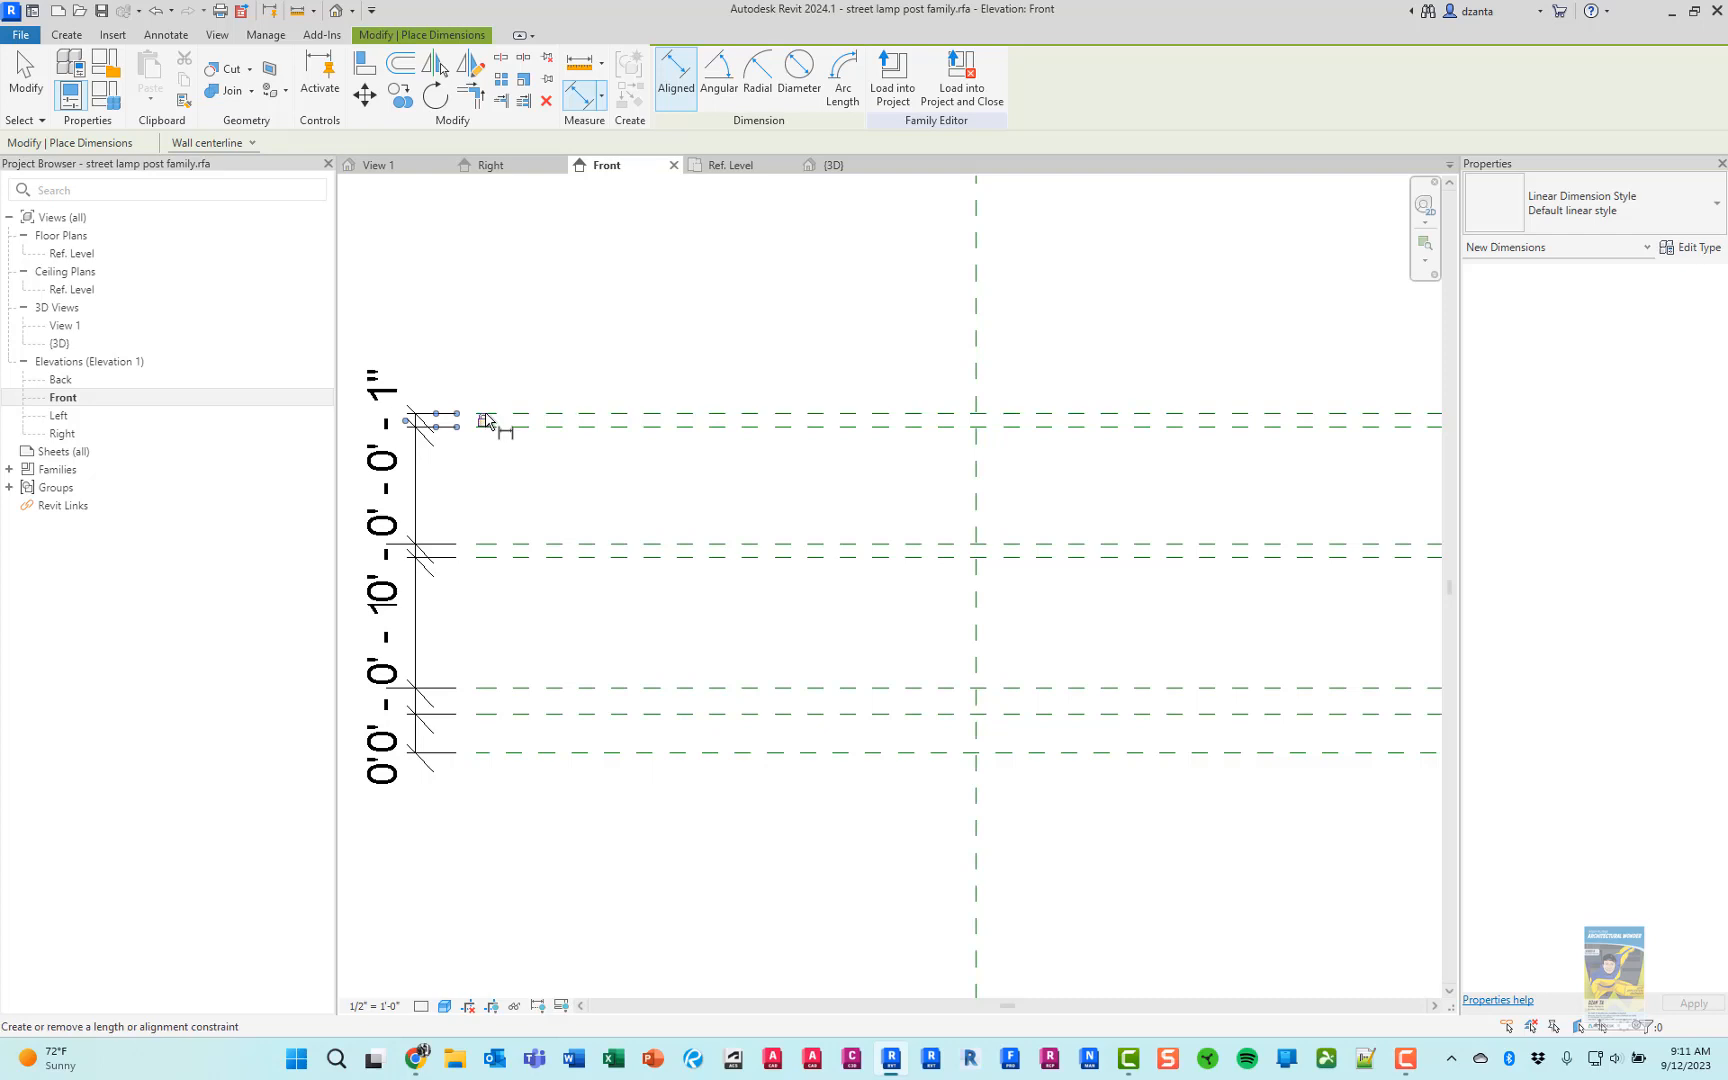
End dimensioning and set the Front view's scale to 1" = 1'-0"
left_click(26, 75)
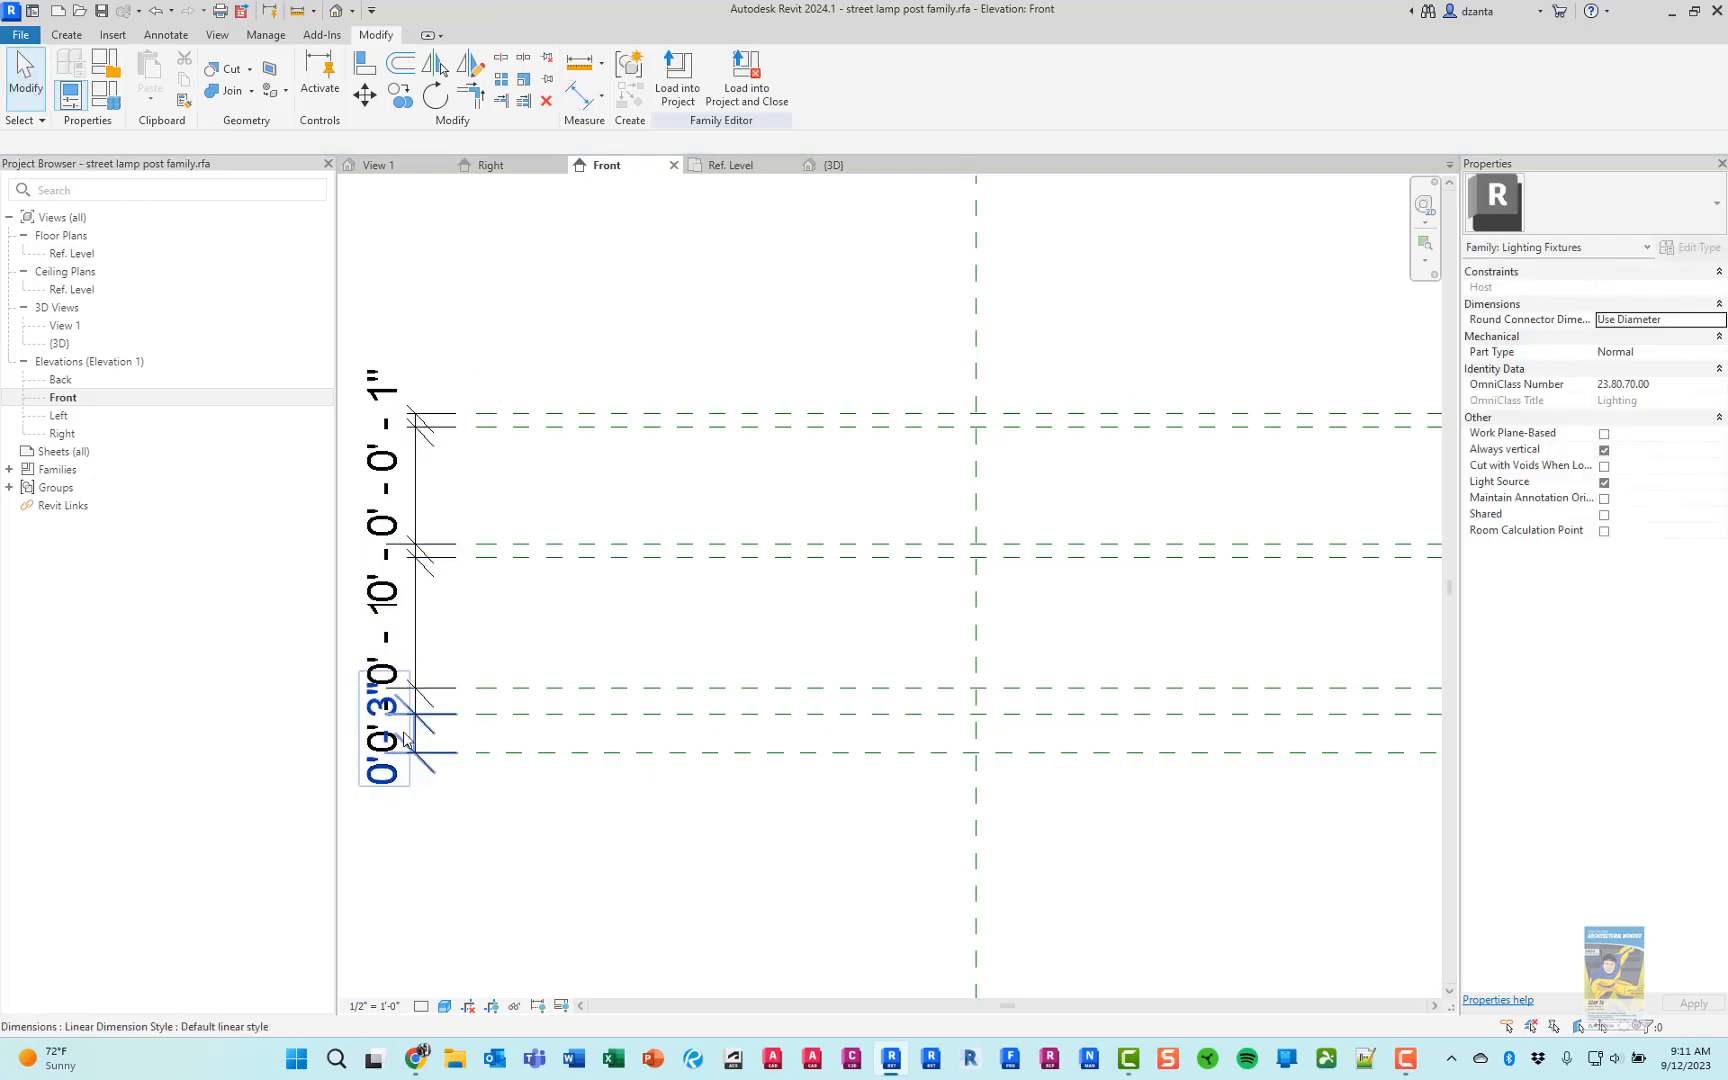
left_click(373, 1006)
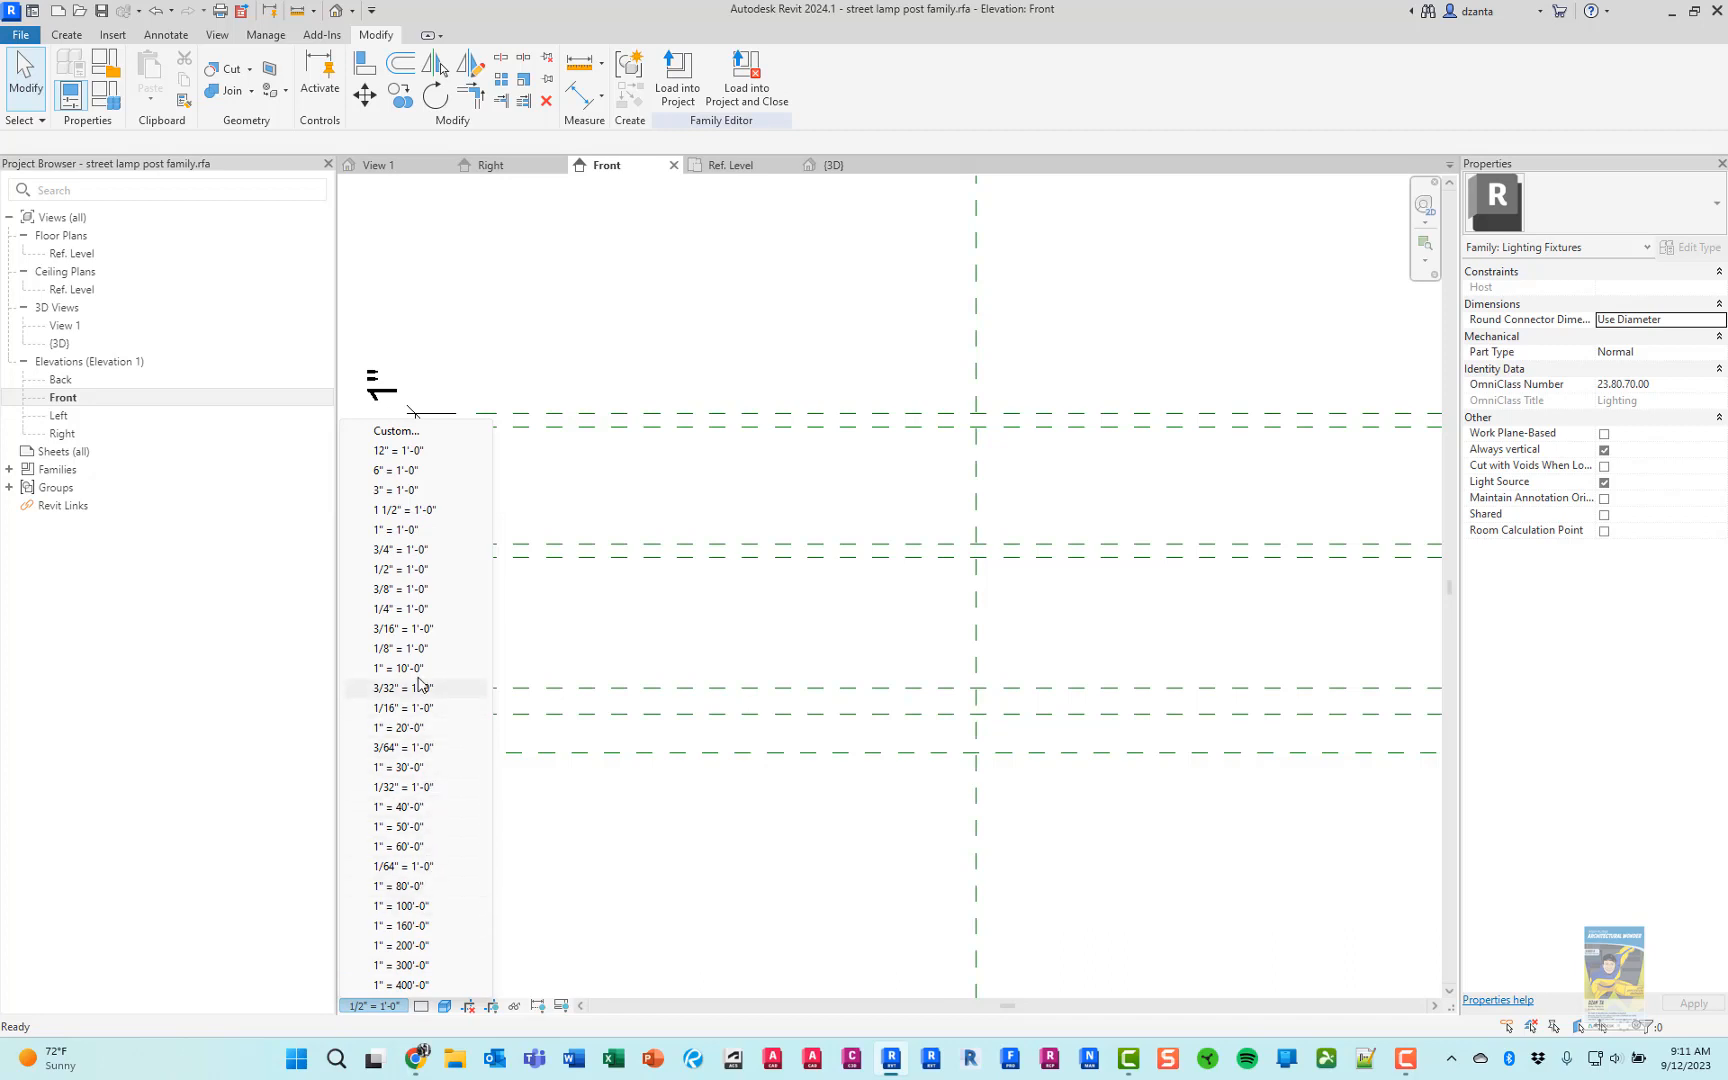
left_click(400, 530)
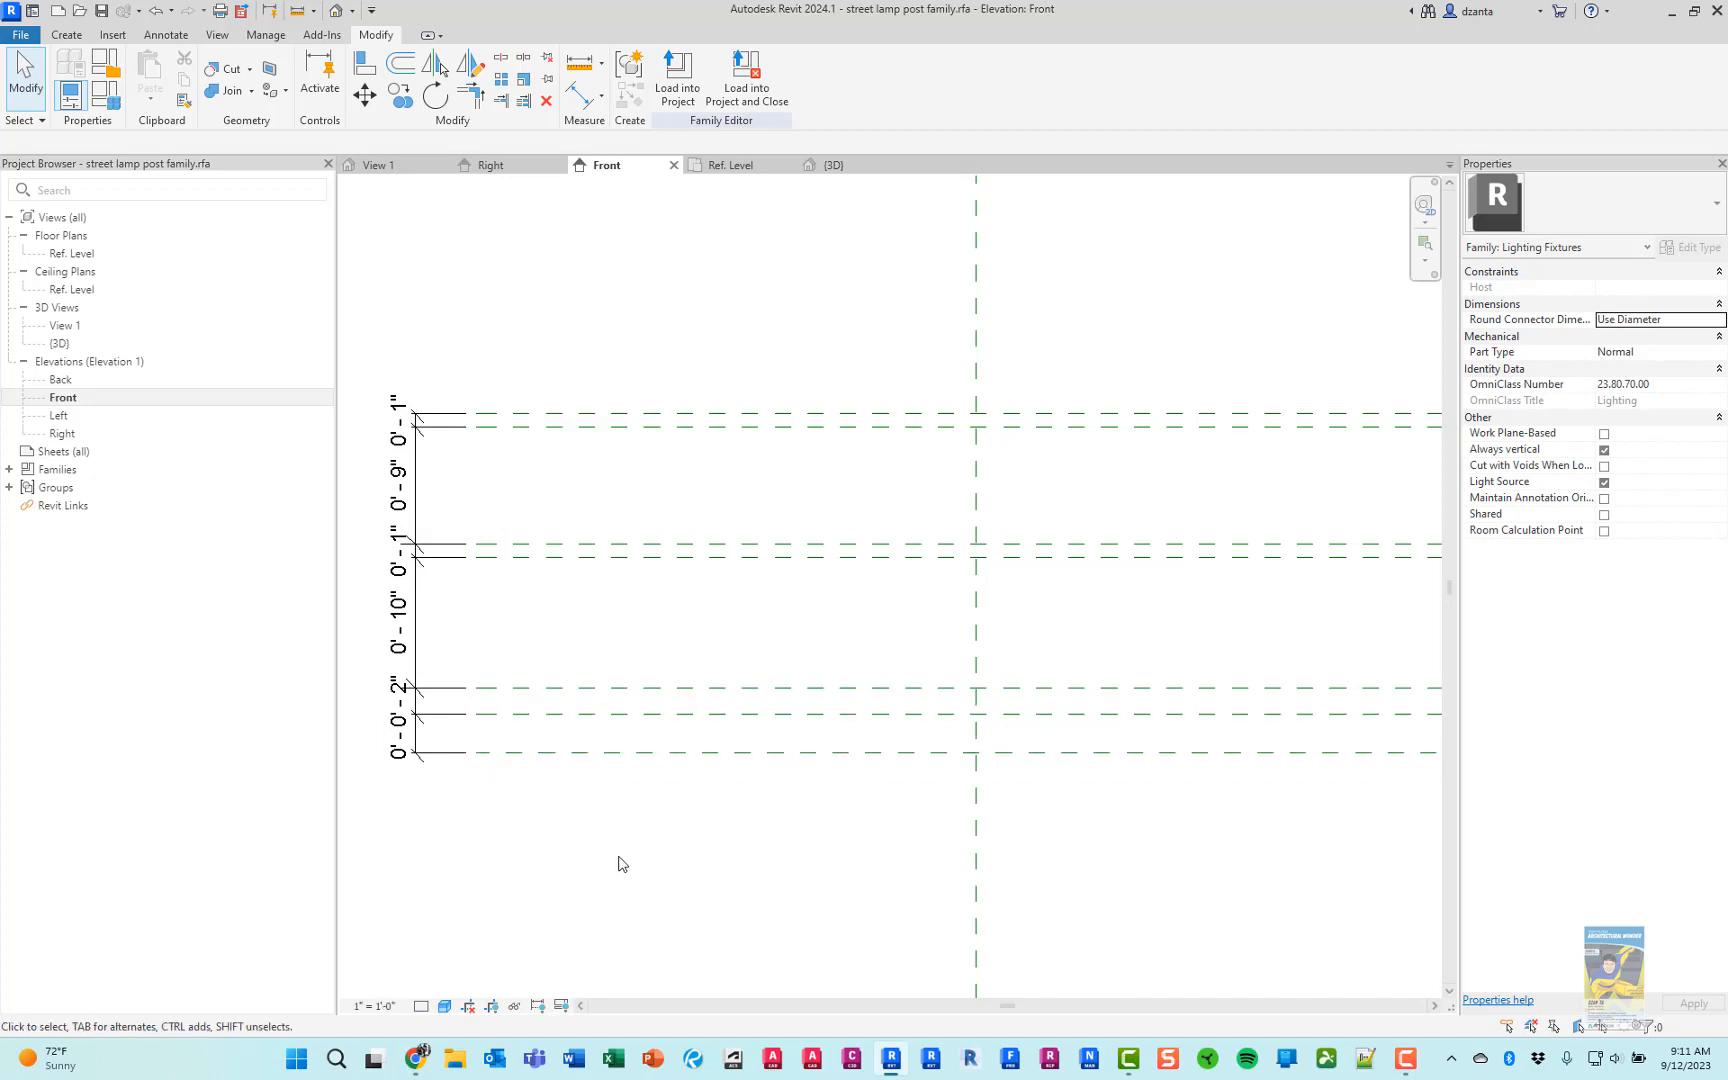
Place an aligned dimension between the upper two of the three reference planes below the light source, in line with the base dimensions
scroll(634, 856, "down", 1)
middle_click_drag(791, 712, 783, 787)
scroll(780, 782, "down", 3)
middle_click_drag(944, 539, 905, 742)
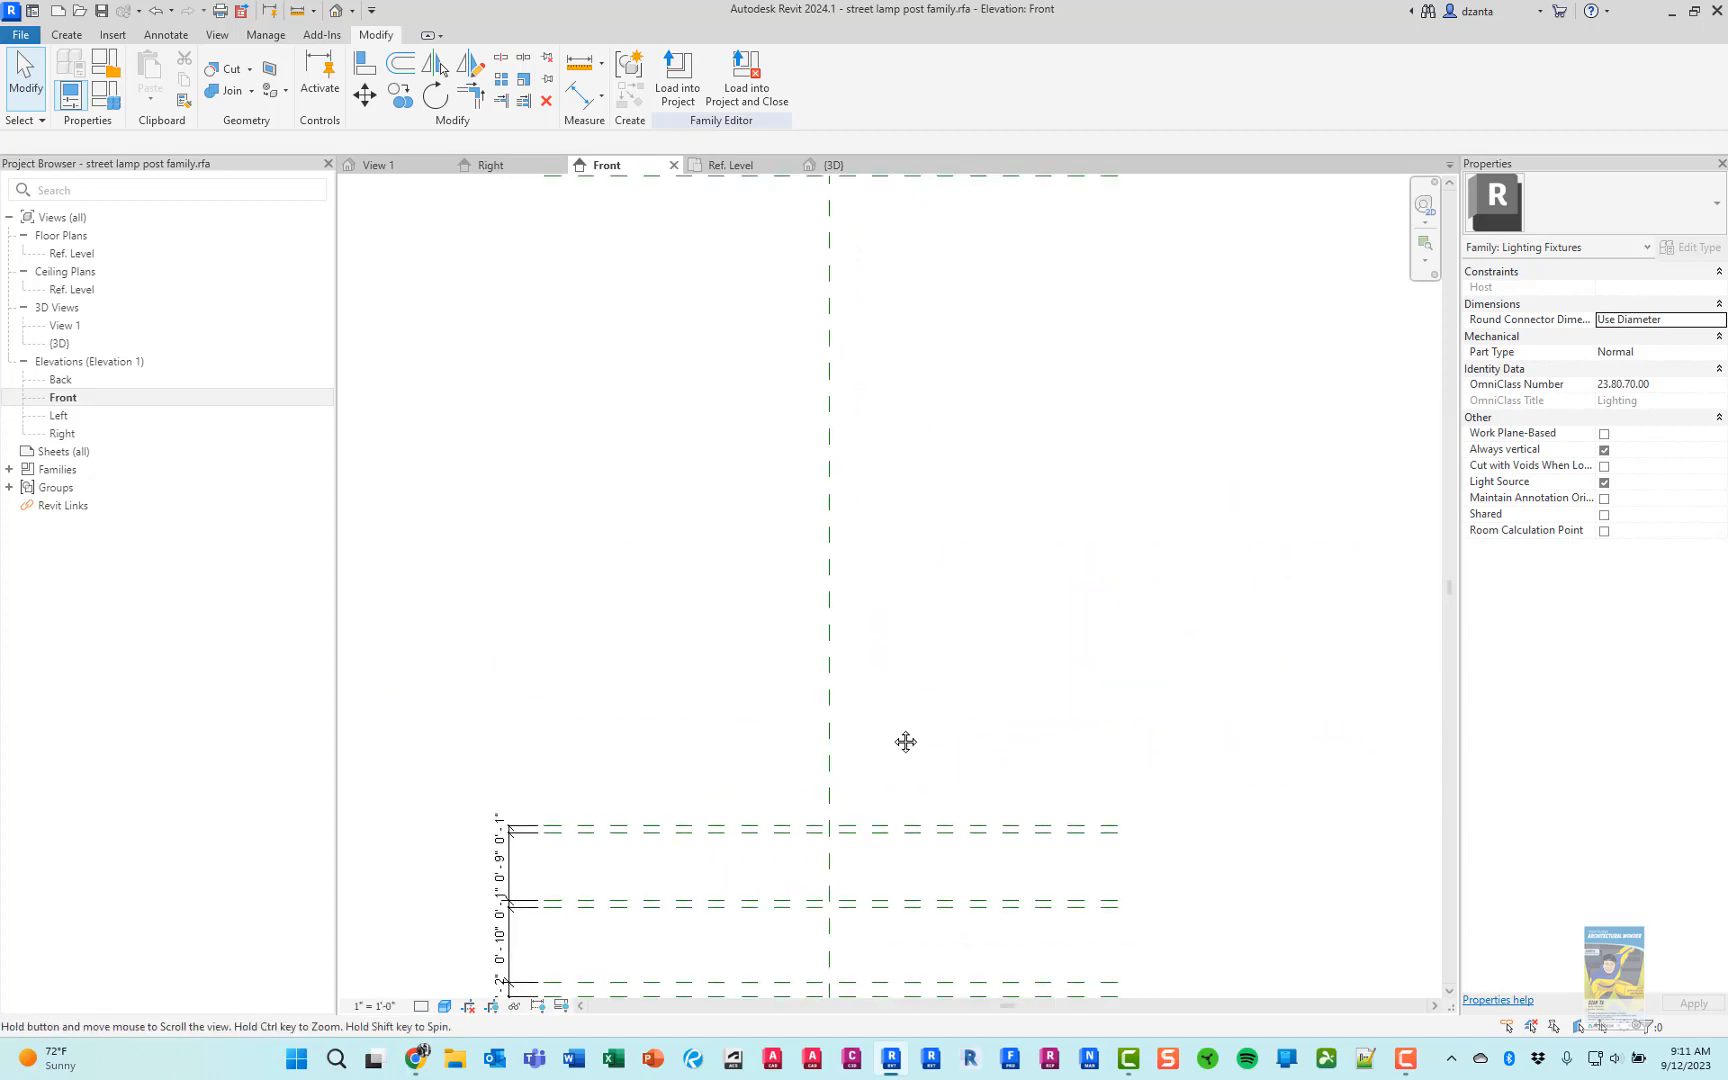
scroll(896, 740, "down", 2)
middle_click_drag(922, 430, 937, 668)
scroll(852, 430, "up", 3)
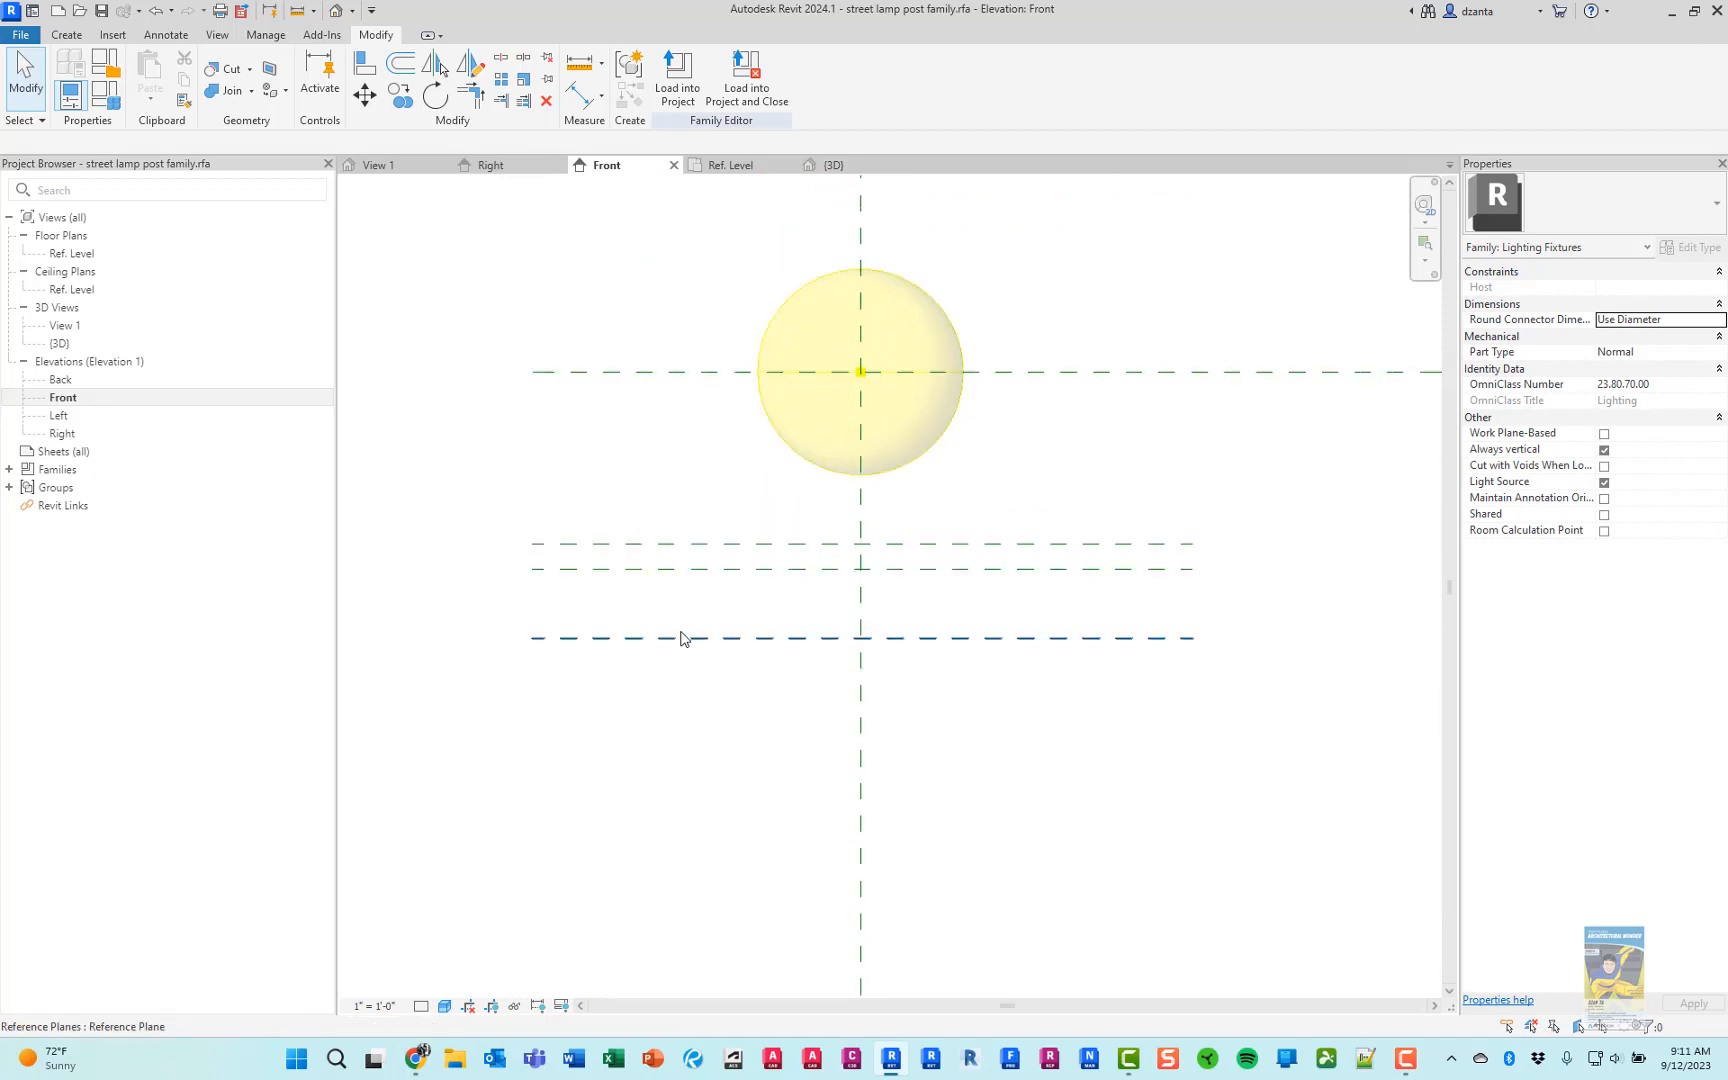
middle_click_drag(680, 638, 833, 390)
scroll(833, 390, "down", 1)
scroll(789, 564, "down", 1)
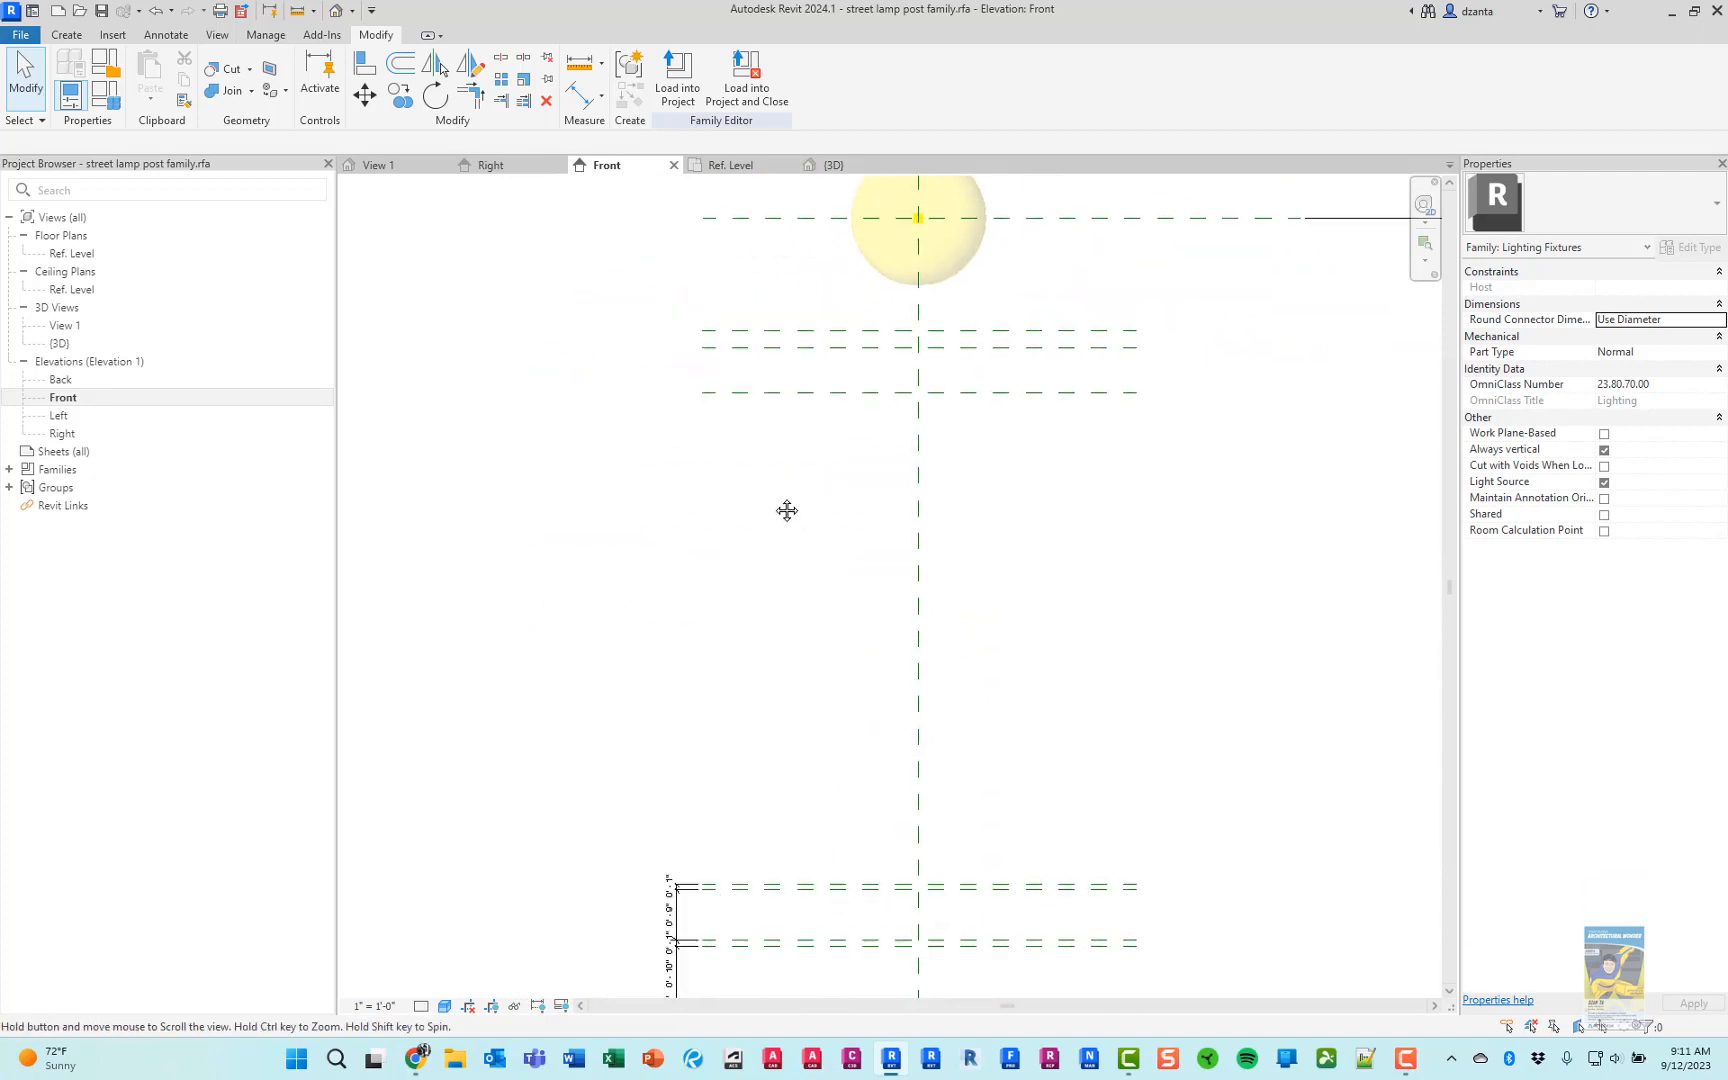
key("d")
key("i")
left_click(746, 312)
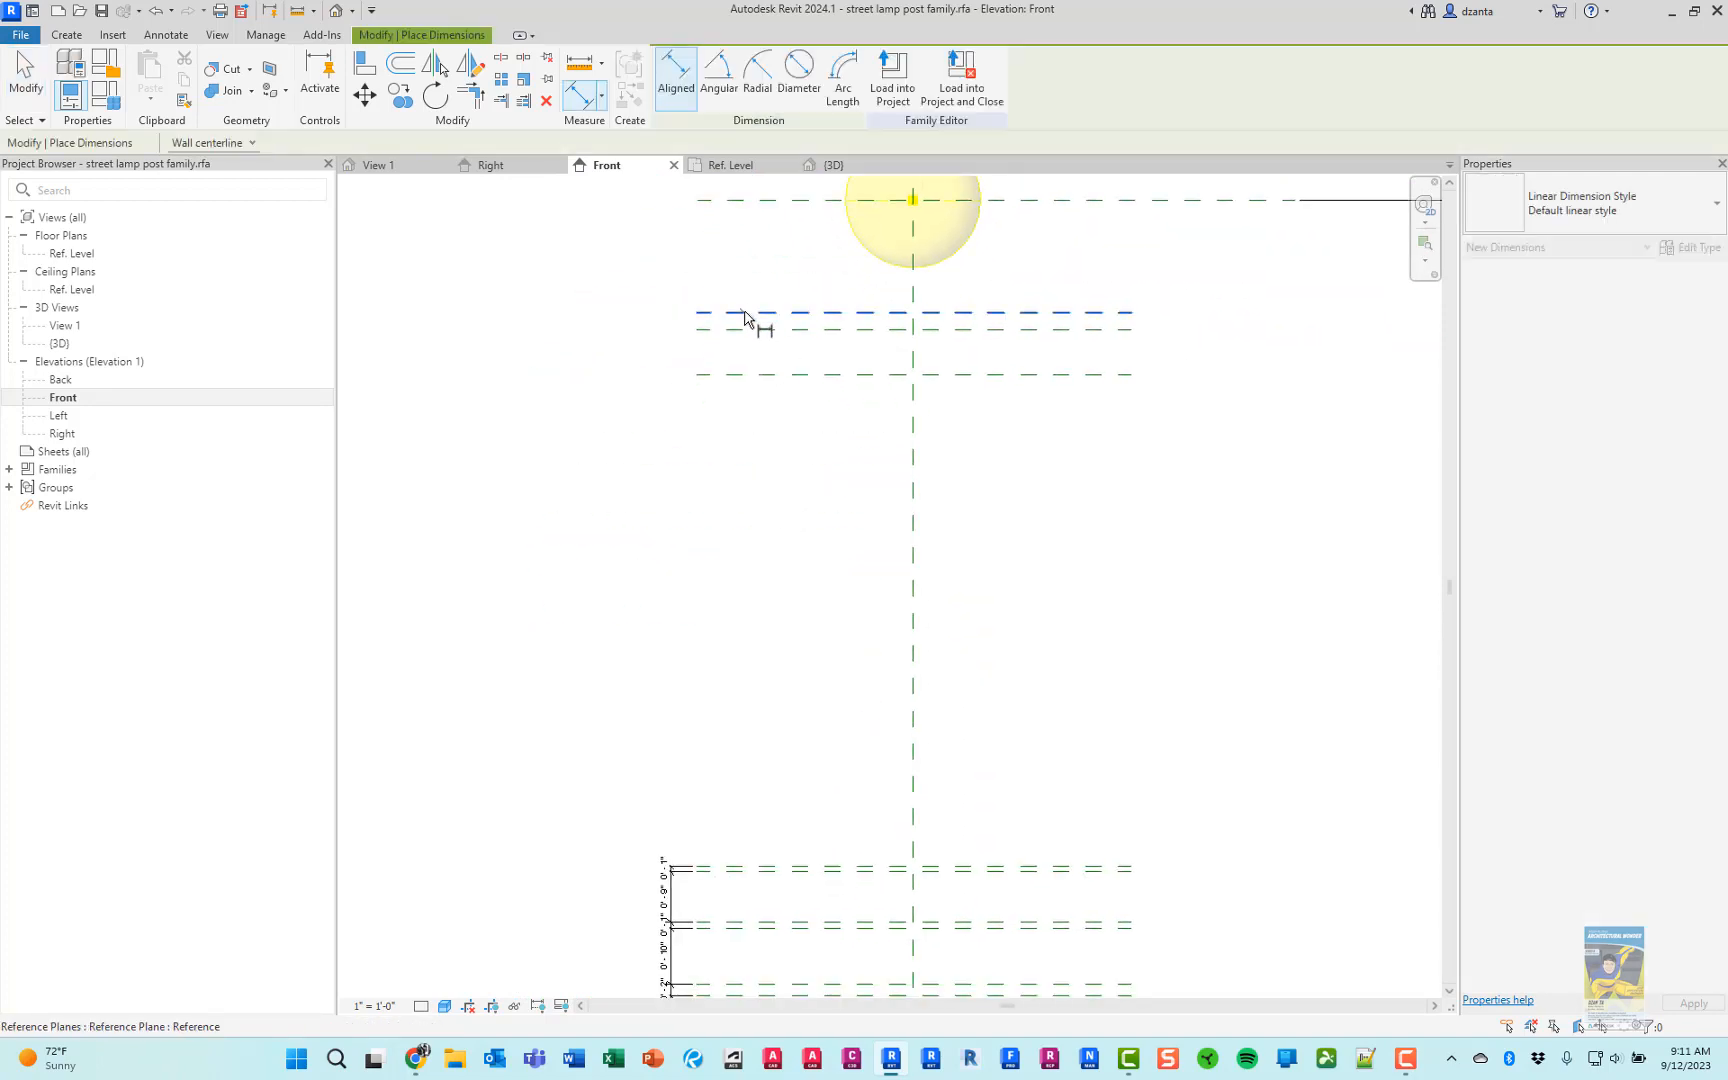
left_click(745, 328)
left_click(668, 368)
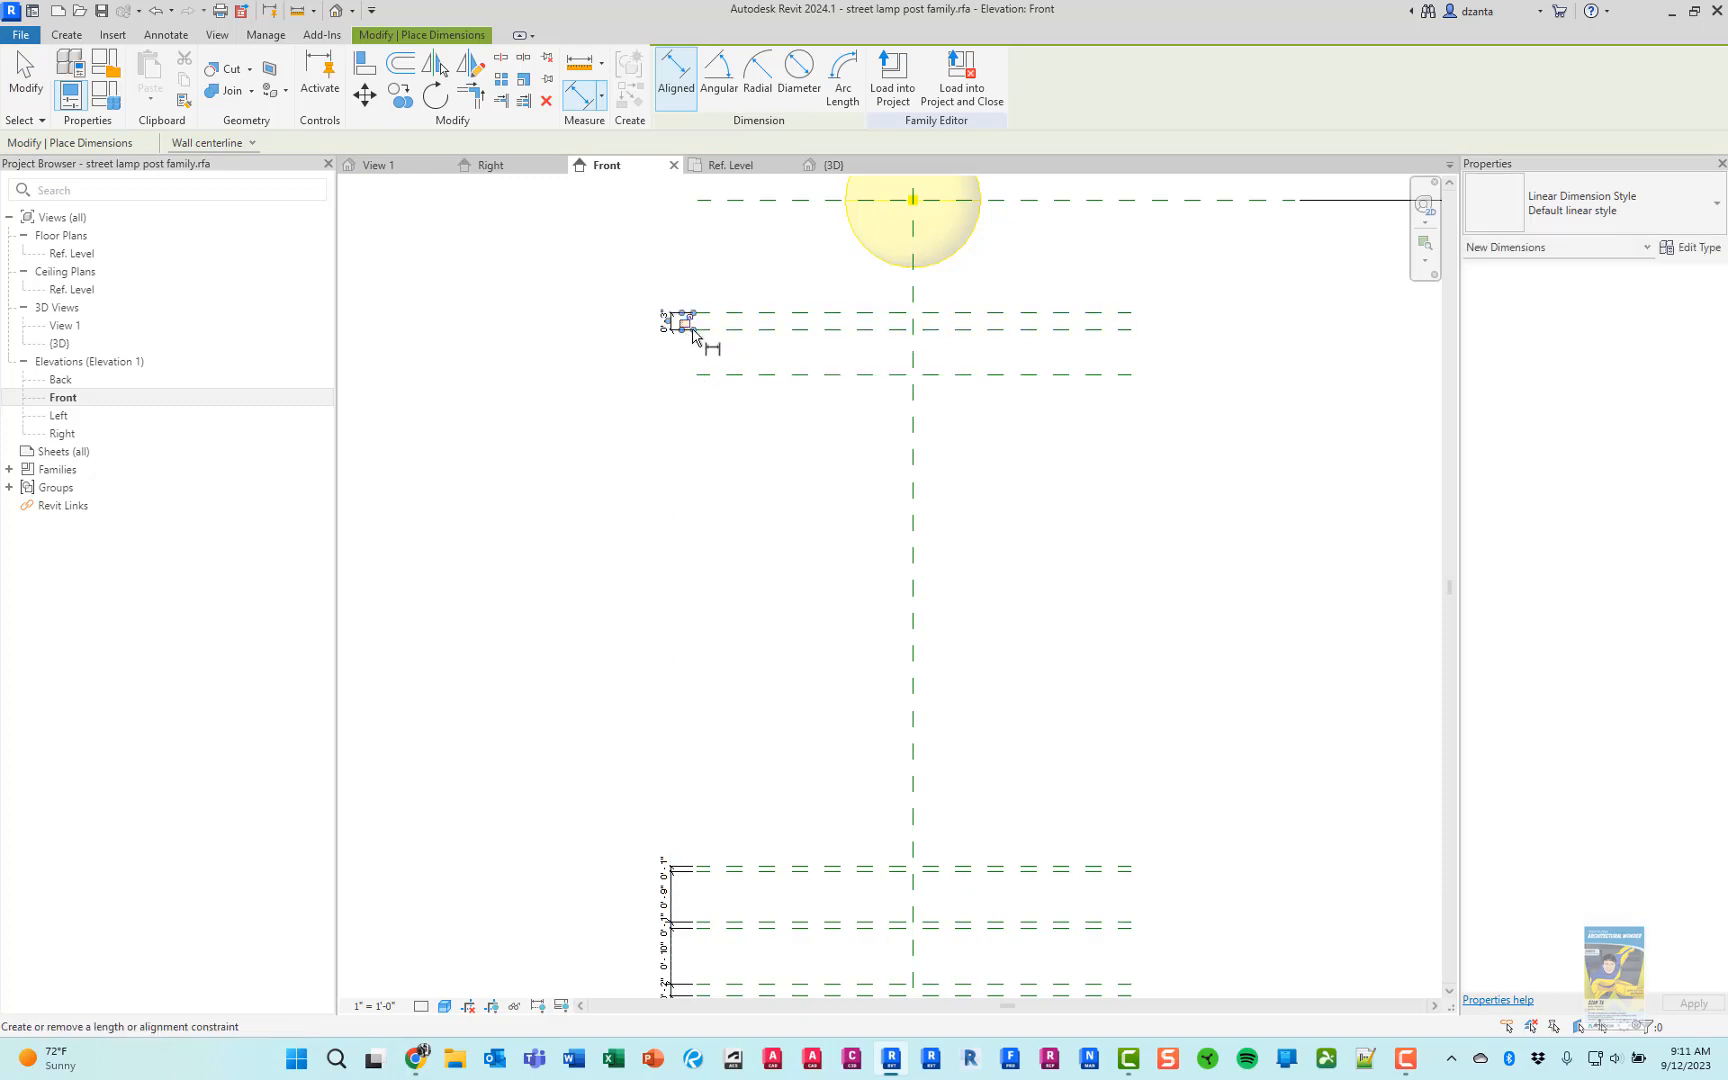
Dimension from the middle to the lowest of the three reference planes below the light source, in line with the dimension above
left_click(773, 329)
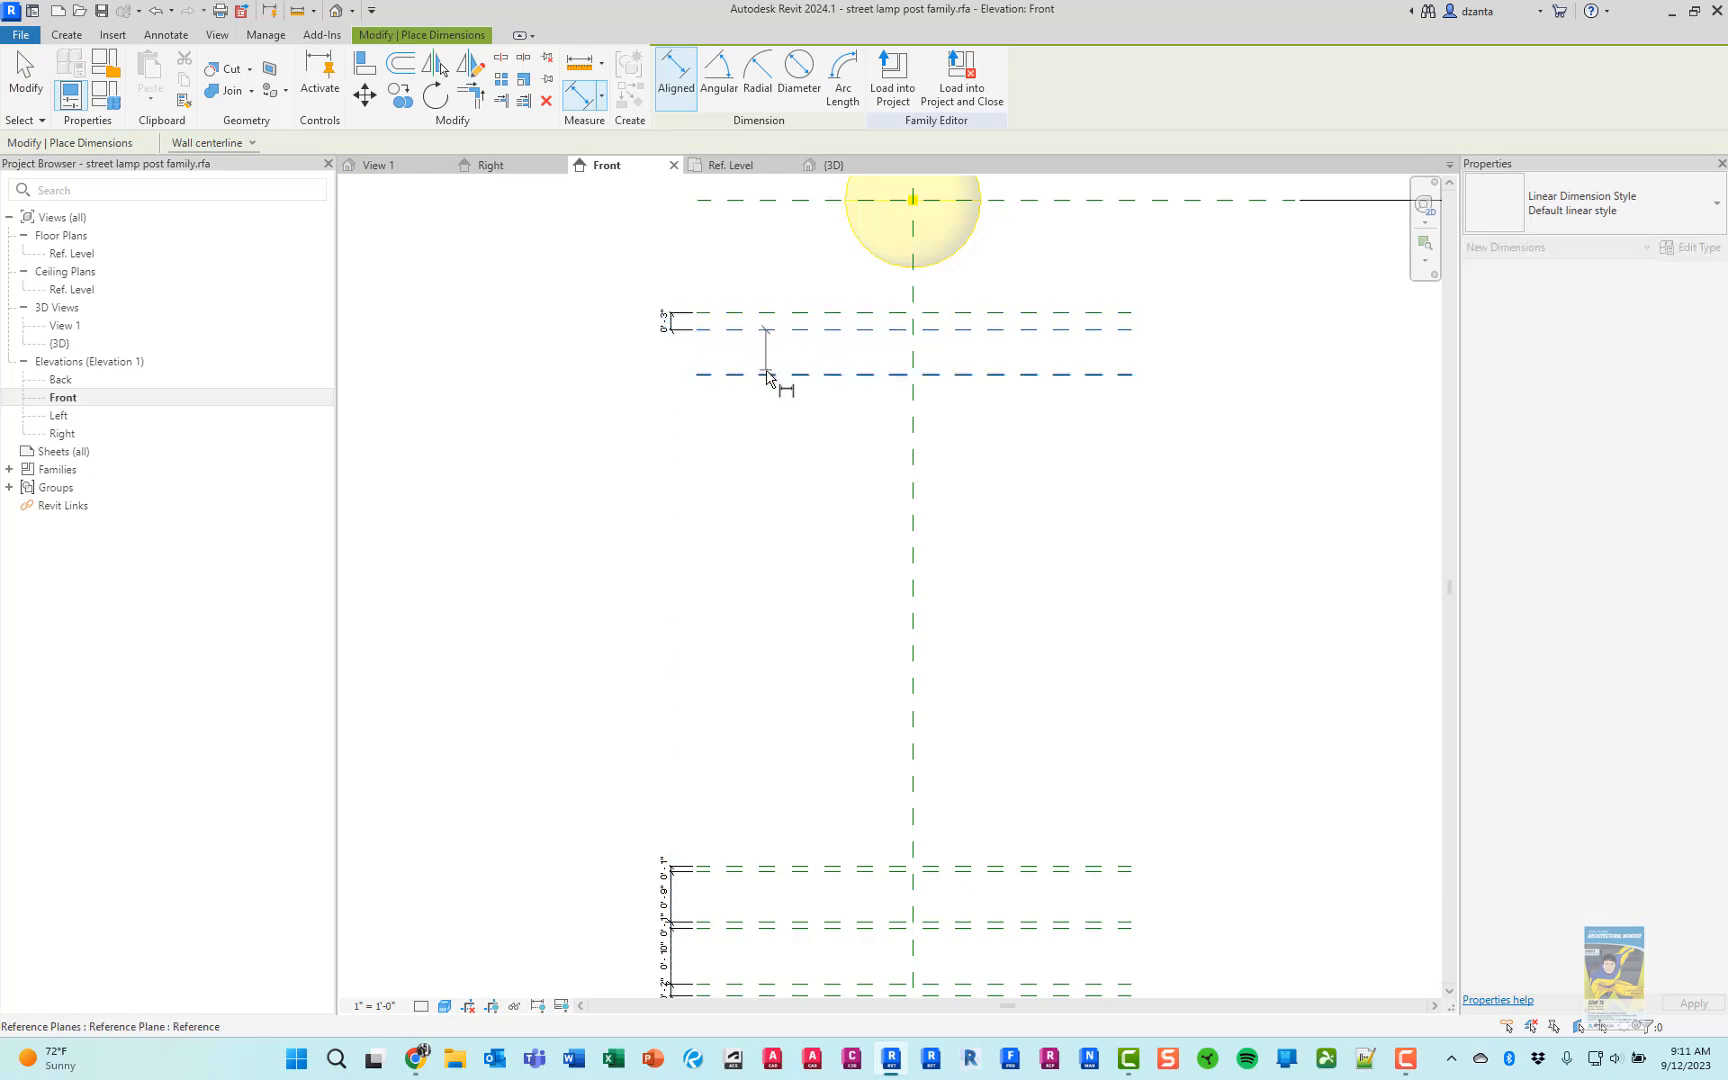
left_click(771, 374)
left_click(672, 415)
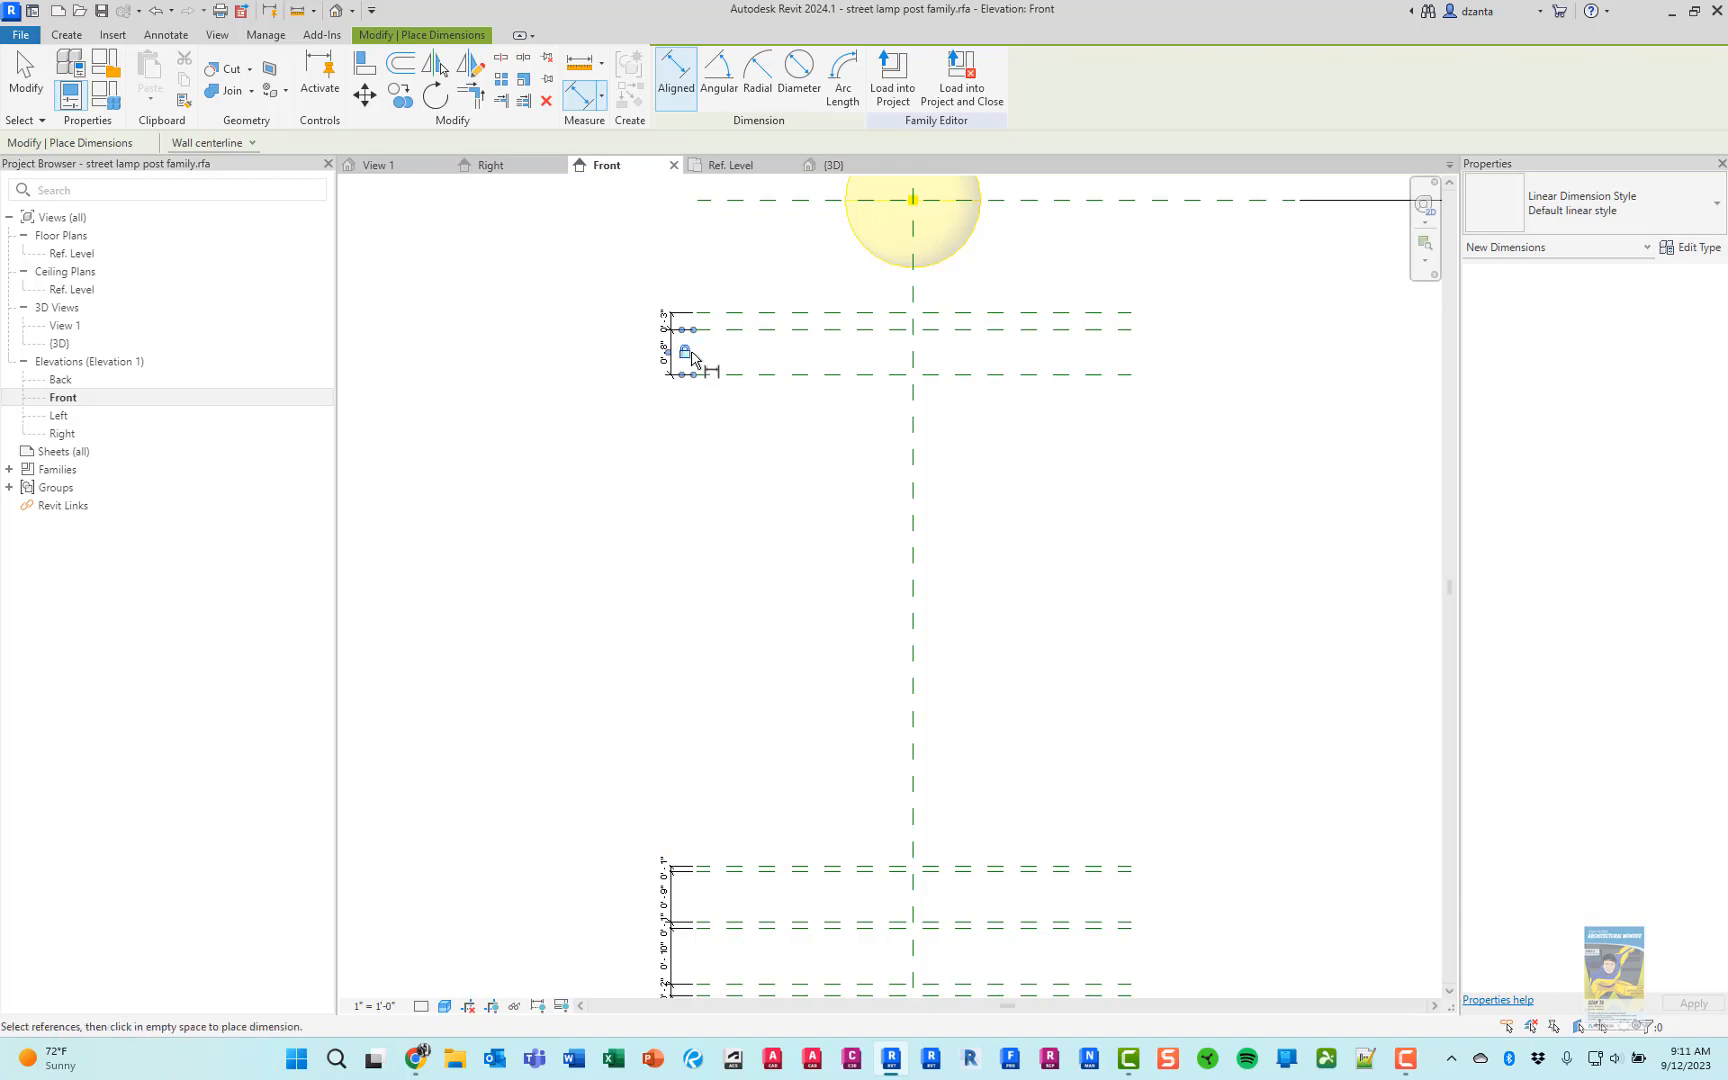
Compare the globe and neck in Chrome's lamp picture with the upper reference planes in Revit
key("alt+Tab")
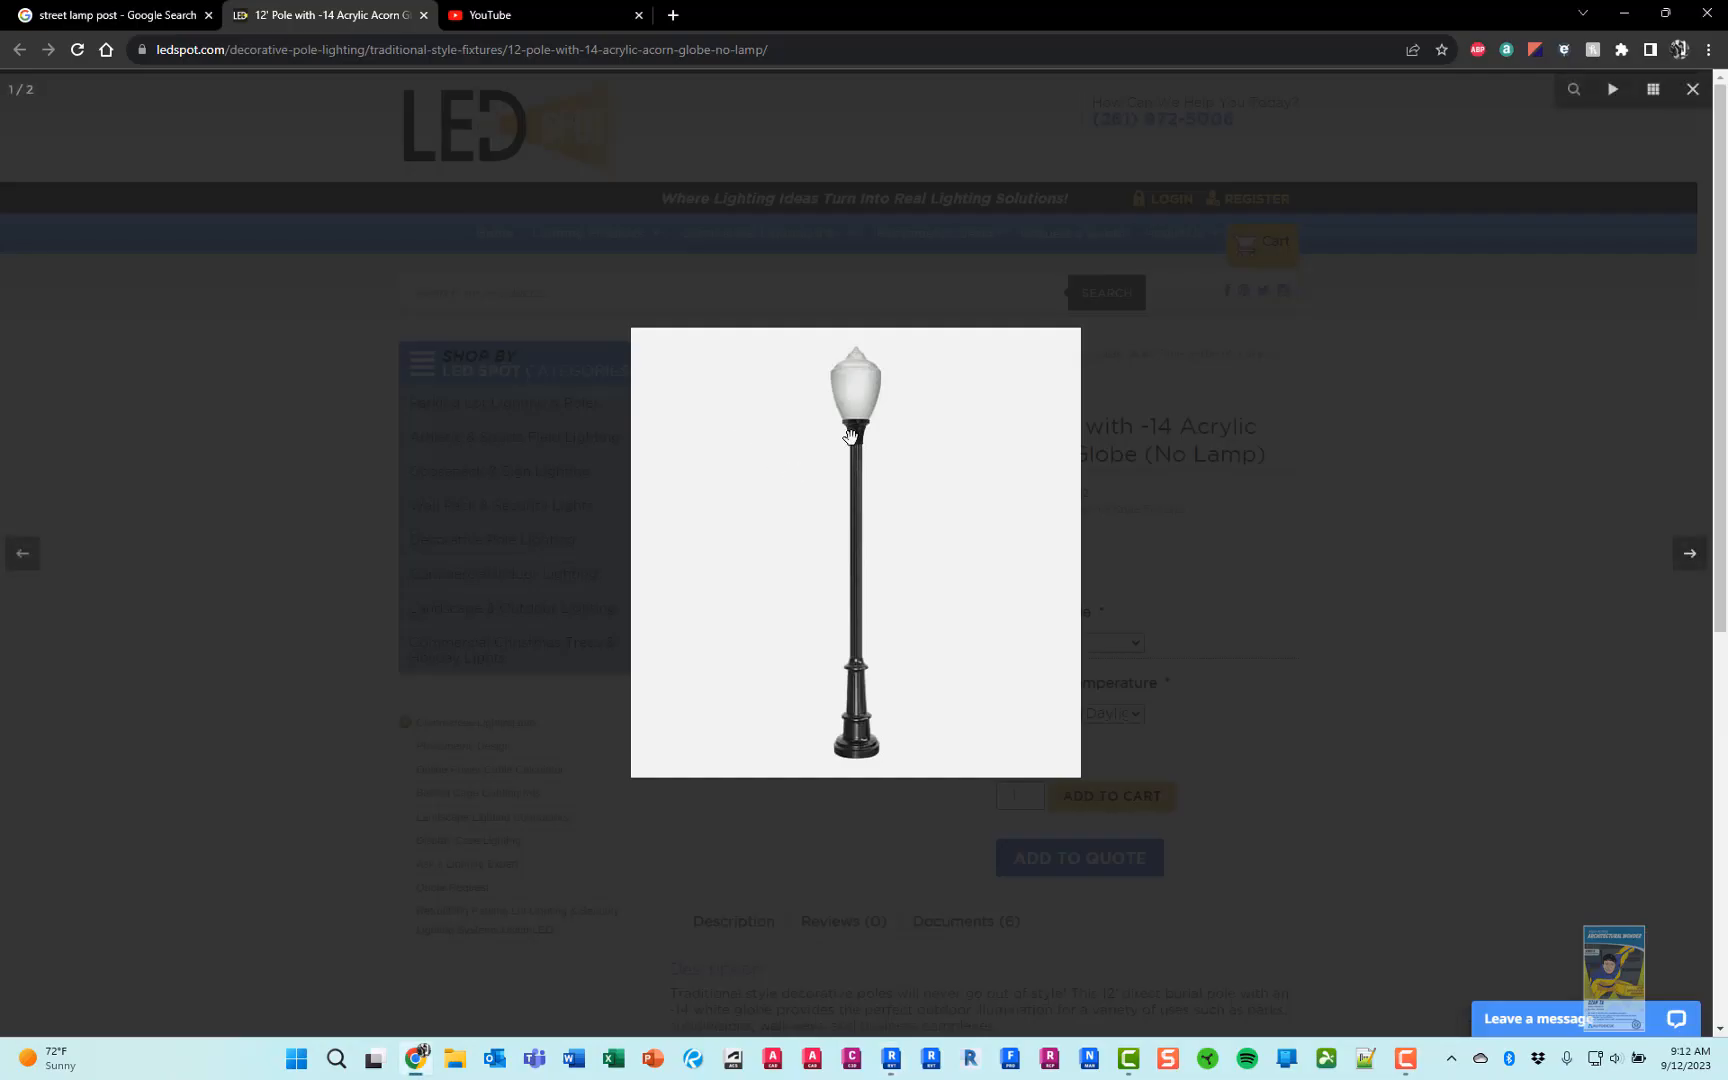
key("alt+Tab")
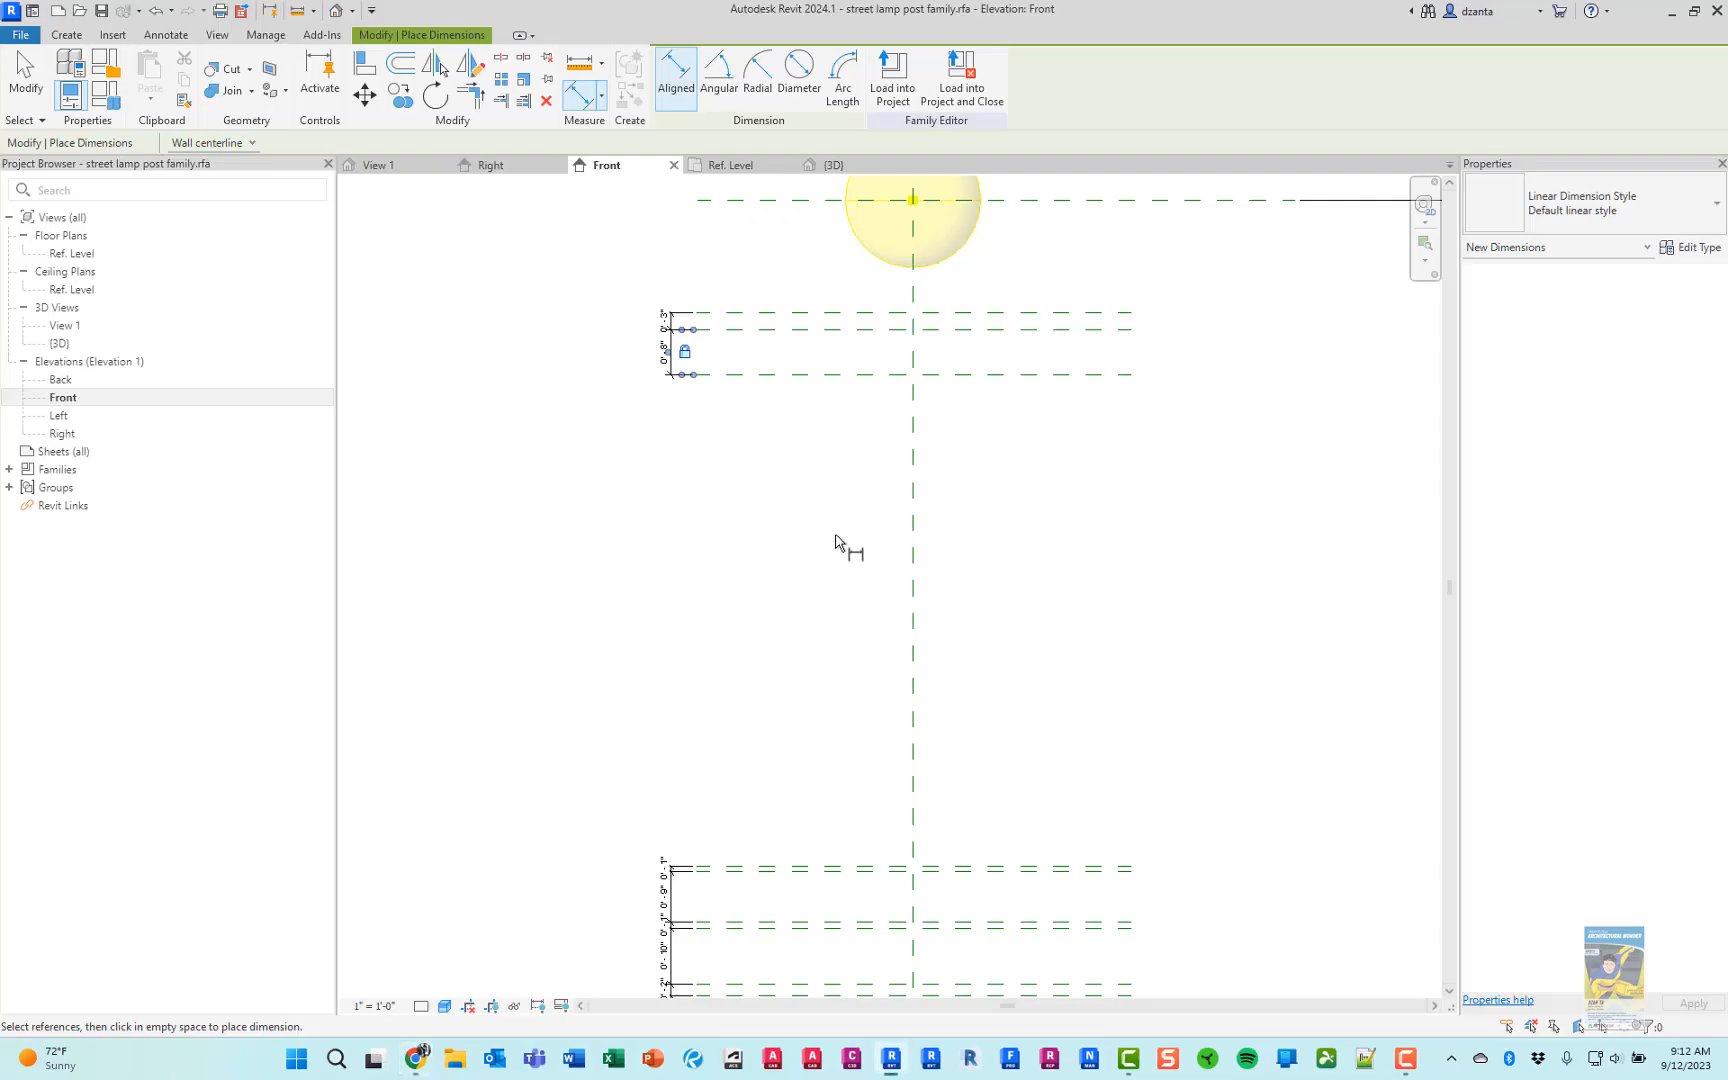
key("alt+Tab")
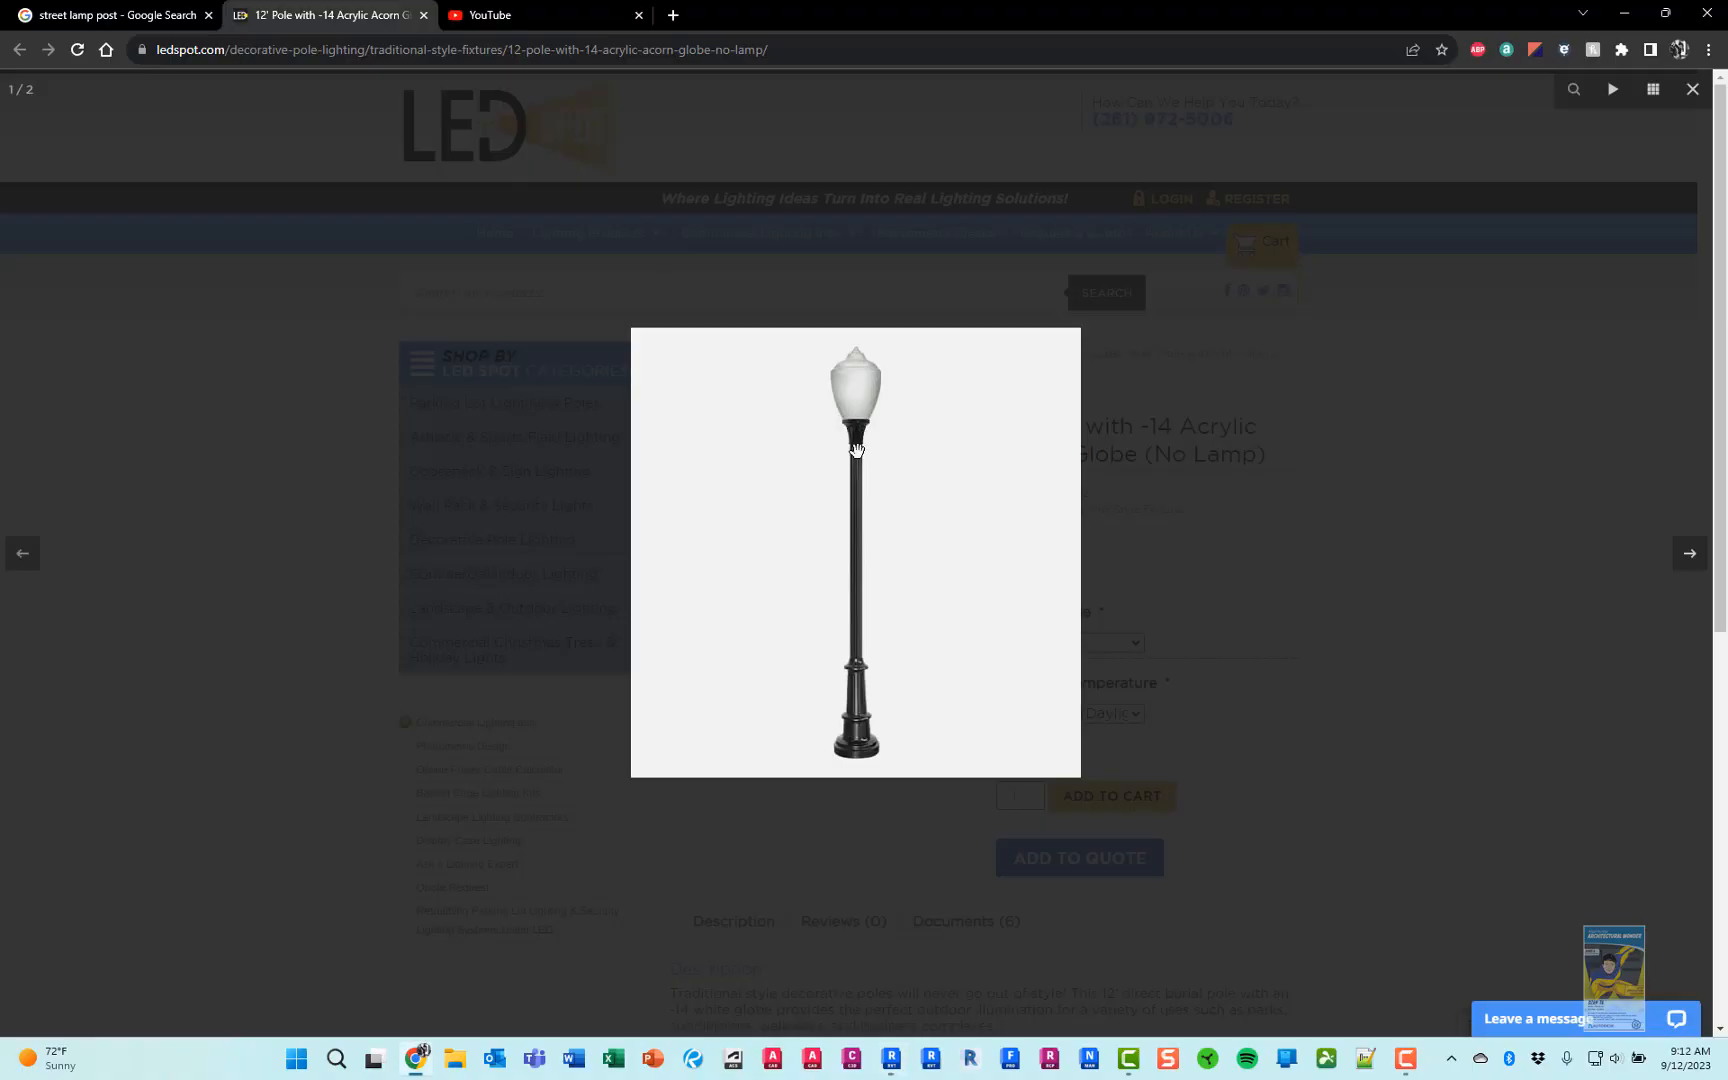
key("alt+Tab")
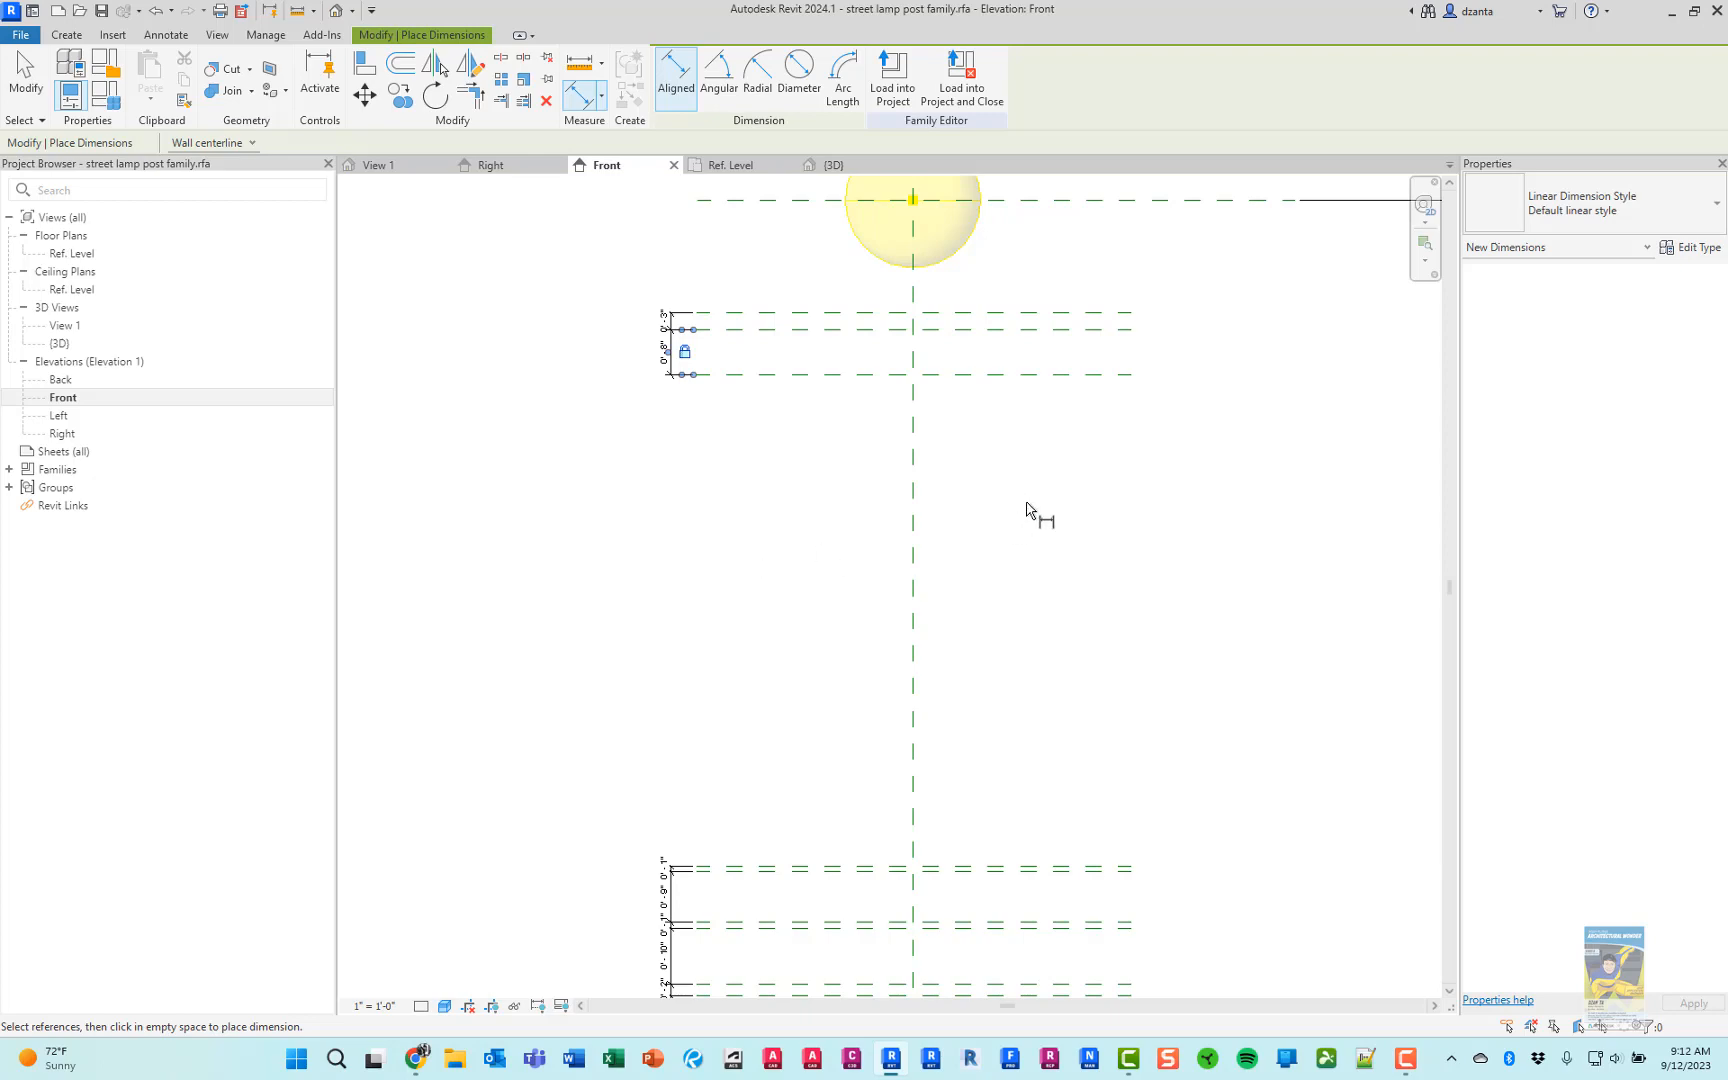
middle_click_drag(1034, 513, 1013, 704)
key("alt+Tab")
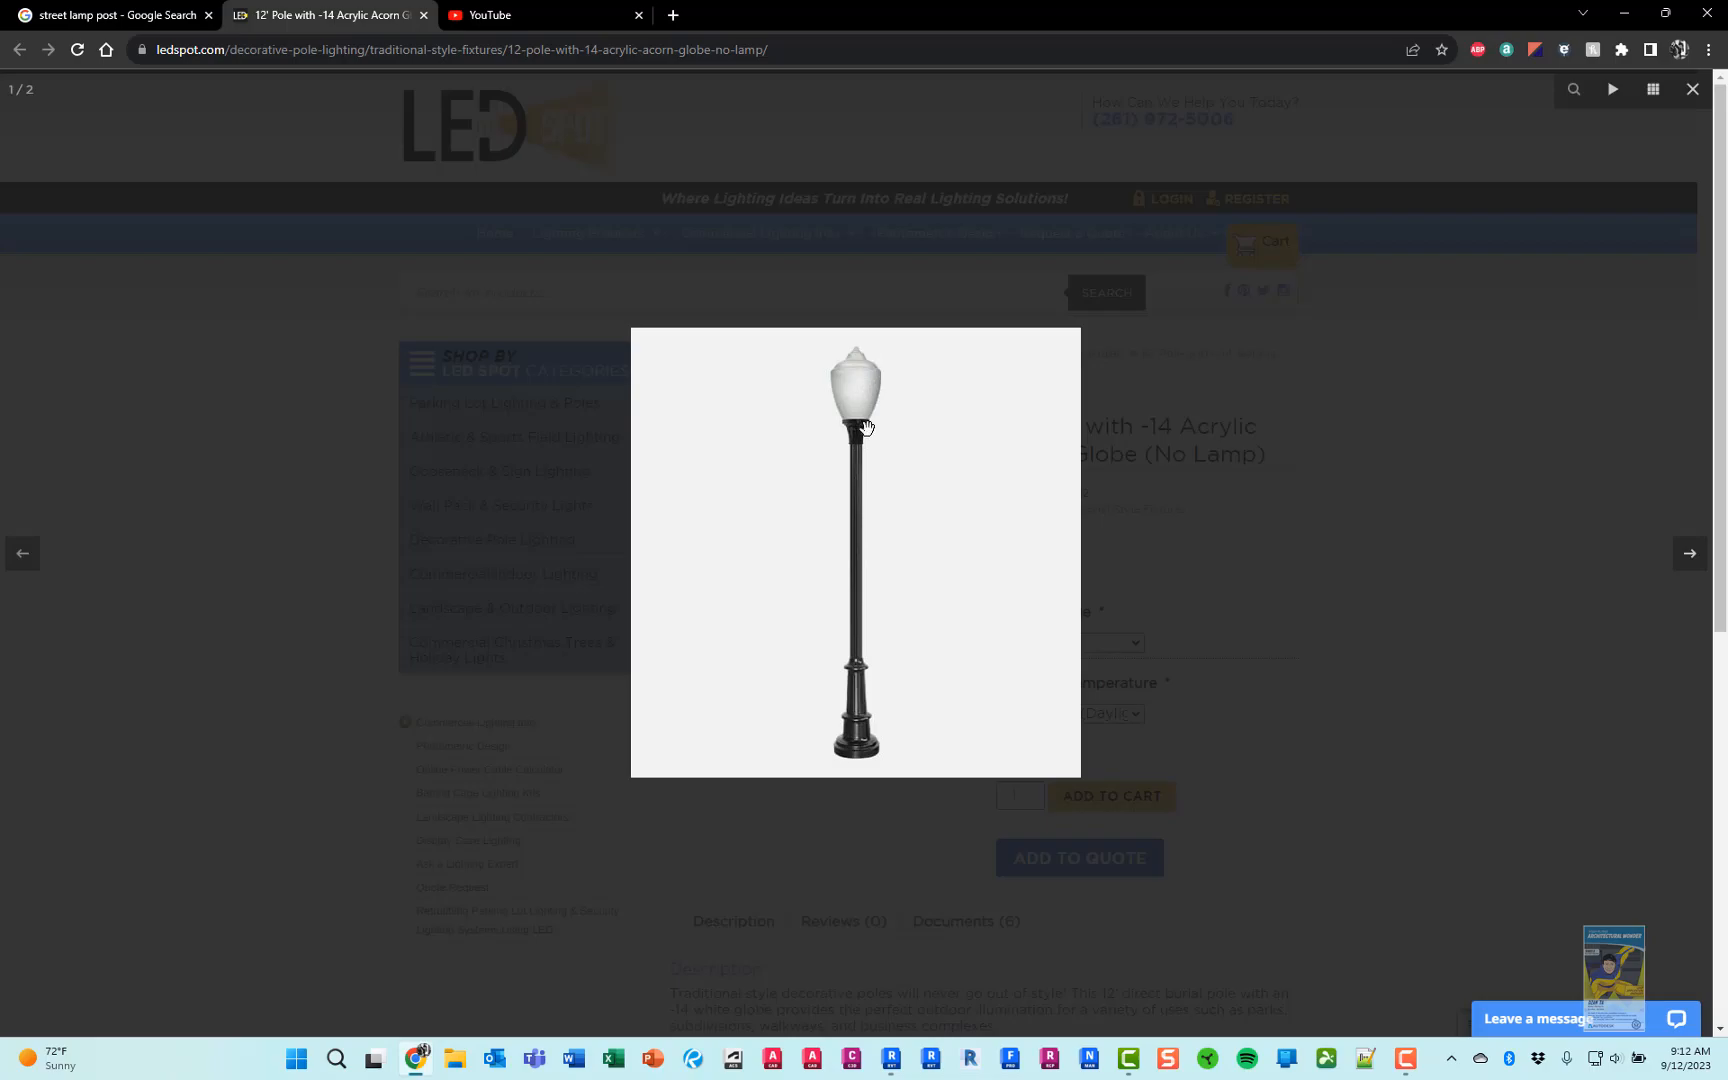
key("alt+Tab")
Draw a horizontal reference plane just above the light source, about 1'-4 5/8" above its center plane
key("Escape")
middle_click_drag(976, 408, 955, 471)
key("r")
key("p")
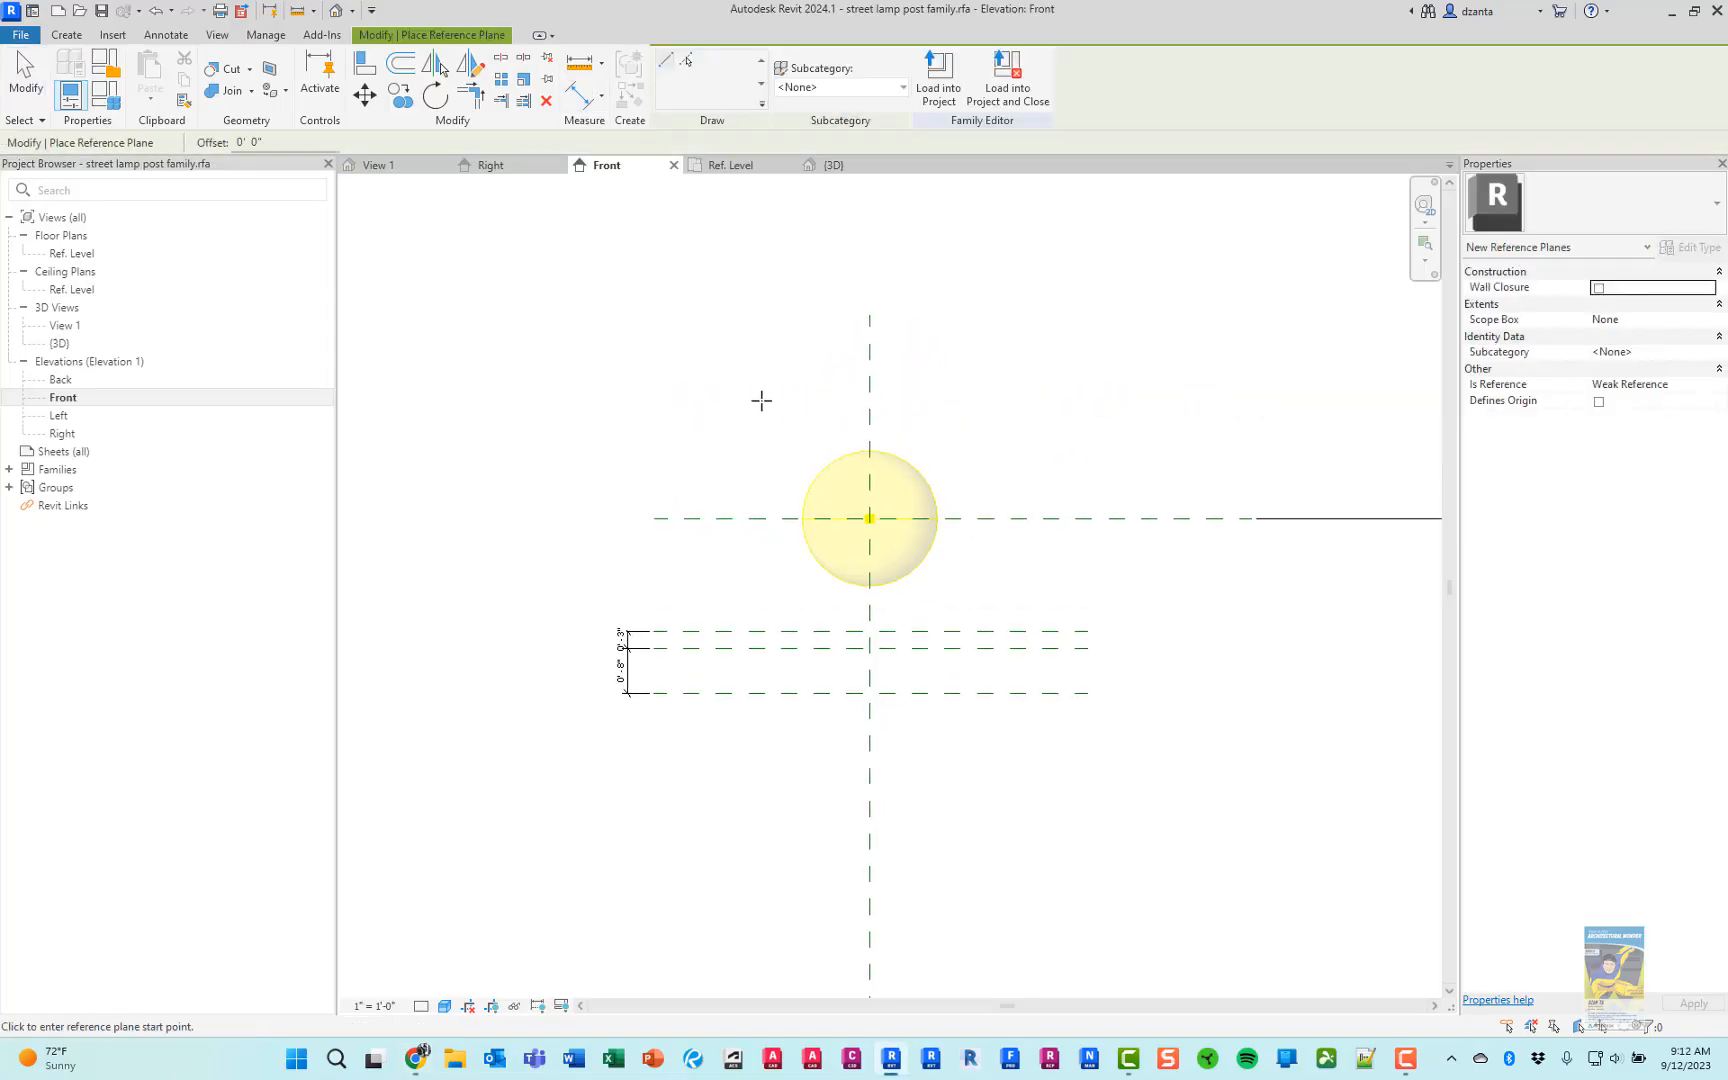
left_click(755, 424)
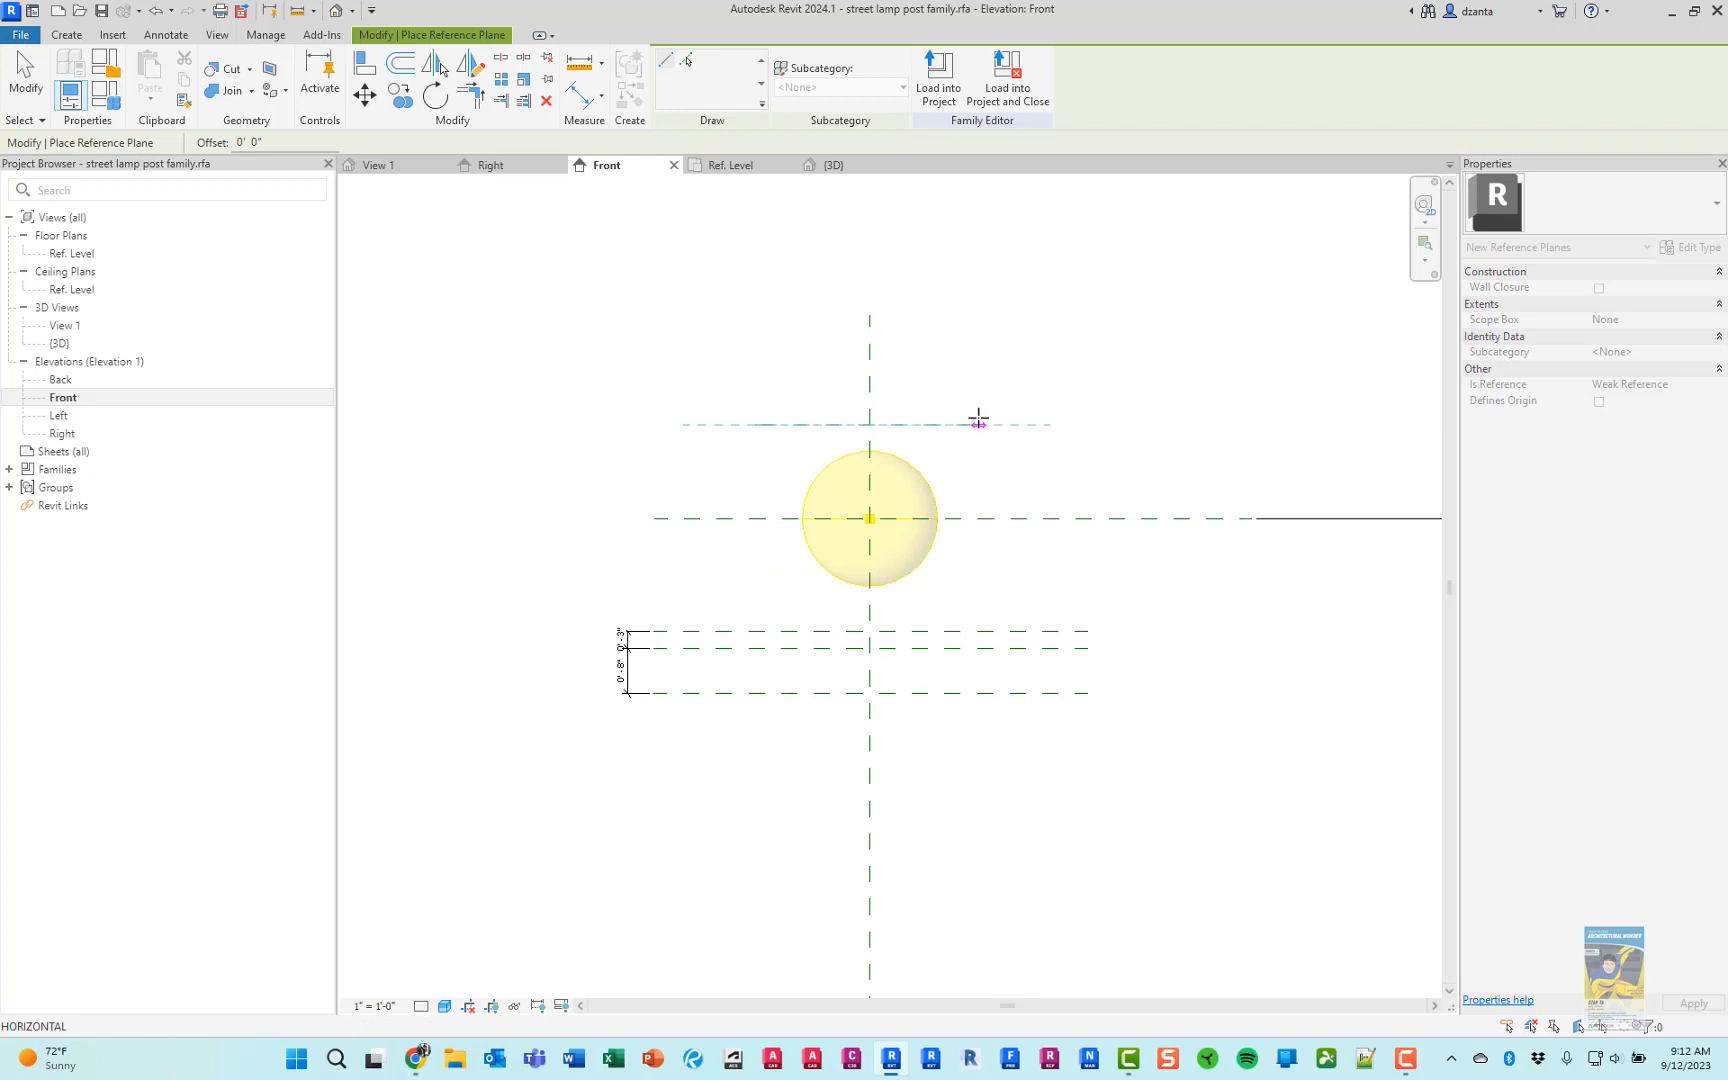
left_click(979, 424)
key("Escape")
key("Escape")
Measure from the plane above the light source to the first plane below it, and check the globe in Chrome's lamp picture
left_click(829, 424)
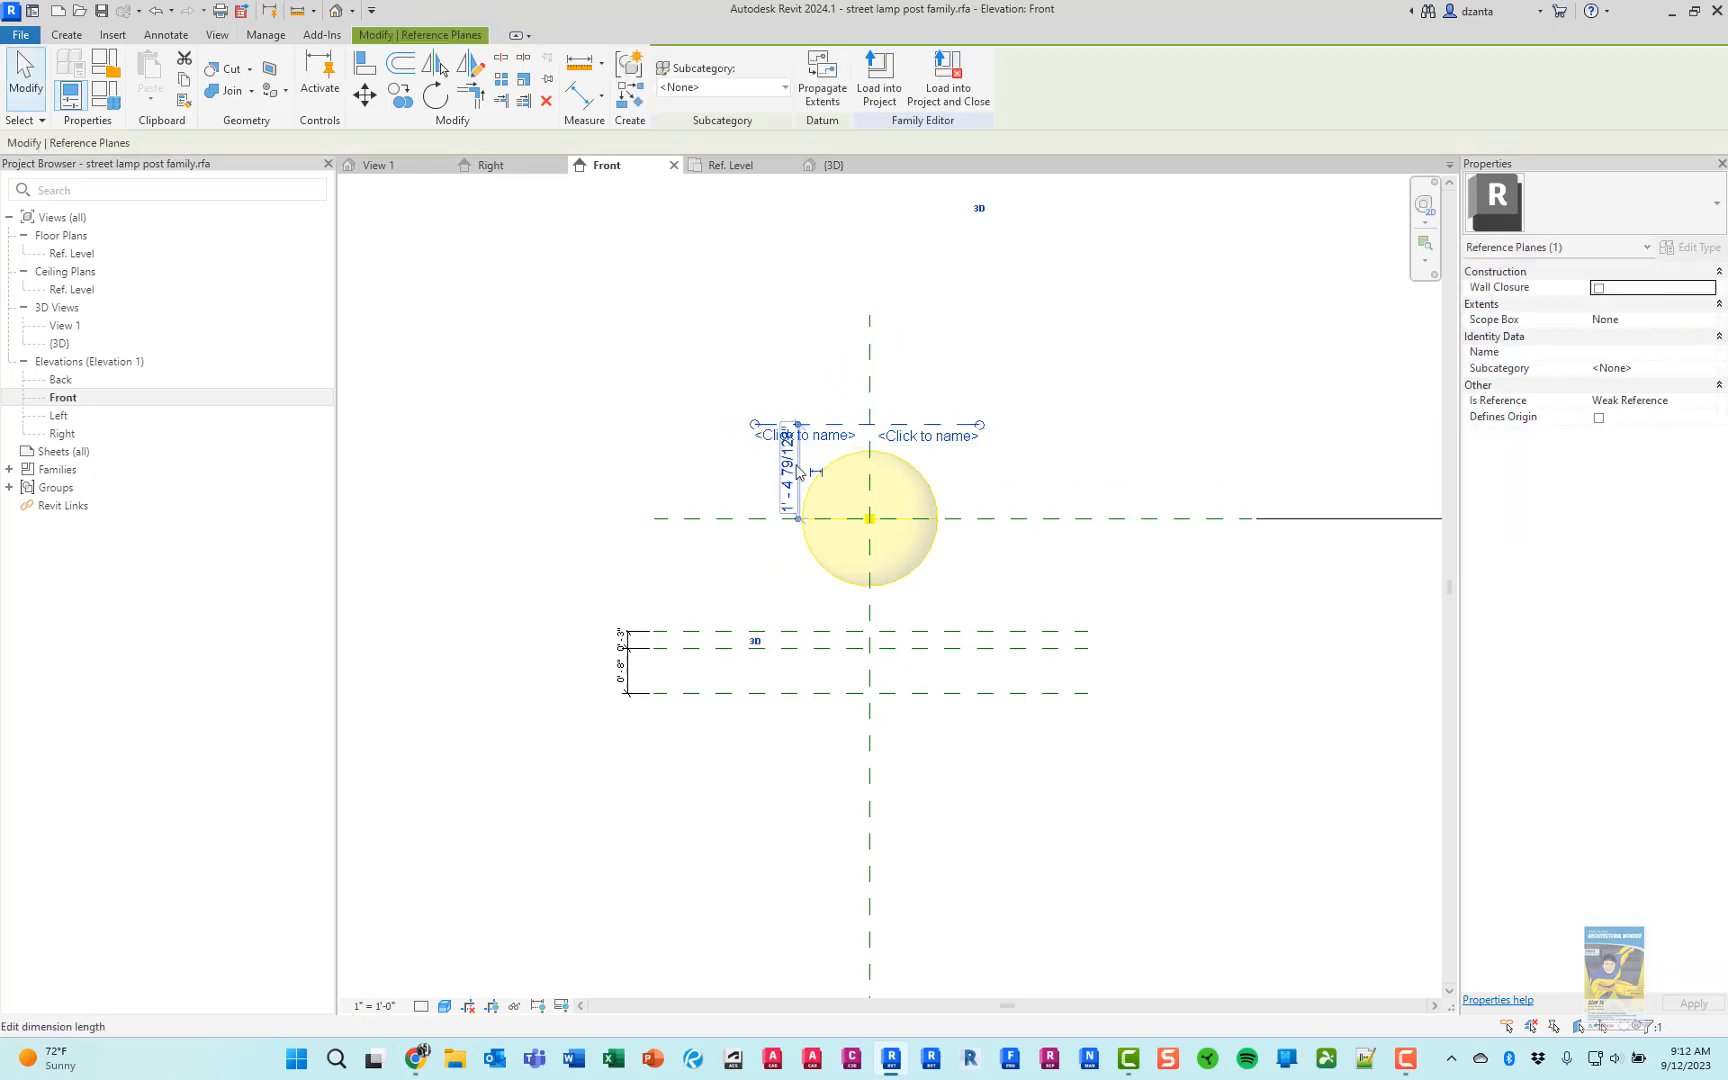
left_click_drag(797, 521, 797, 631)
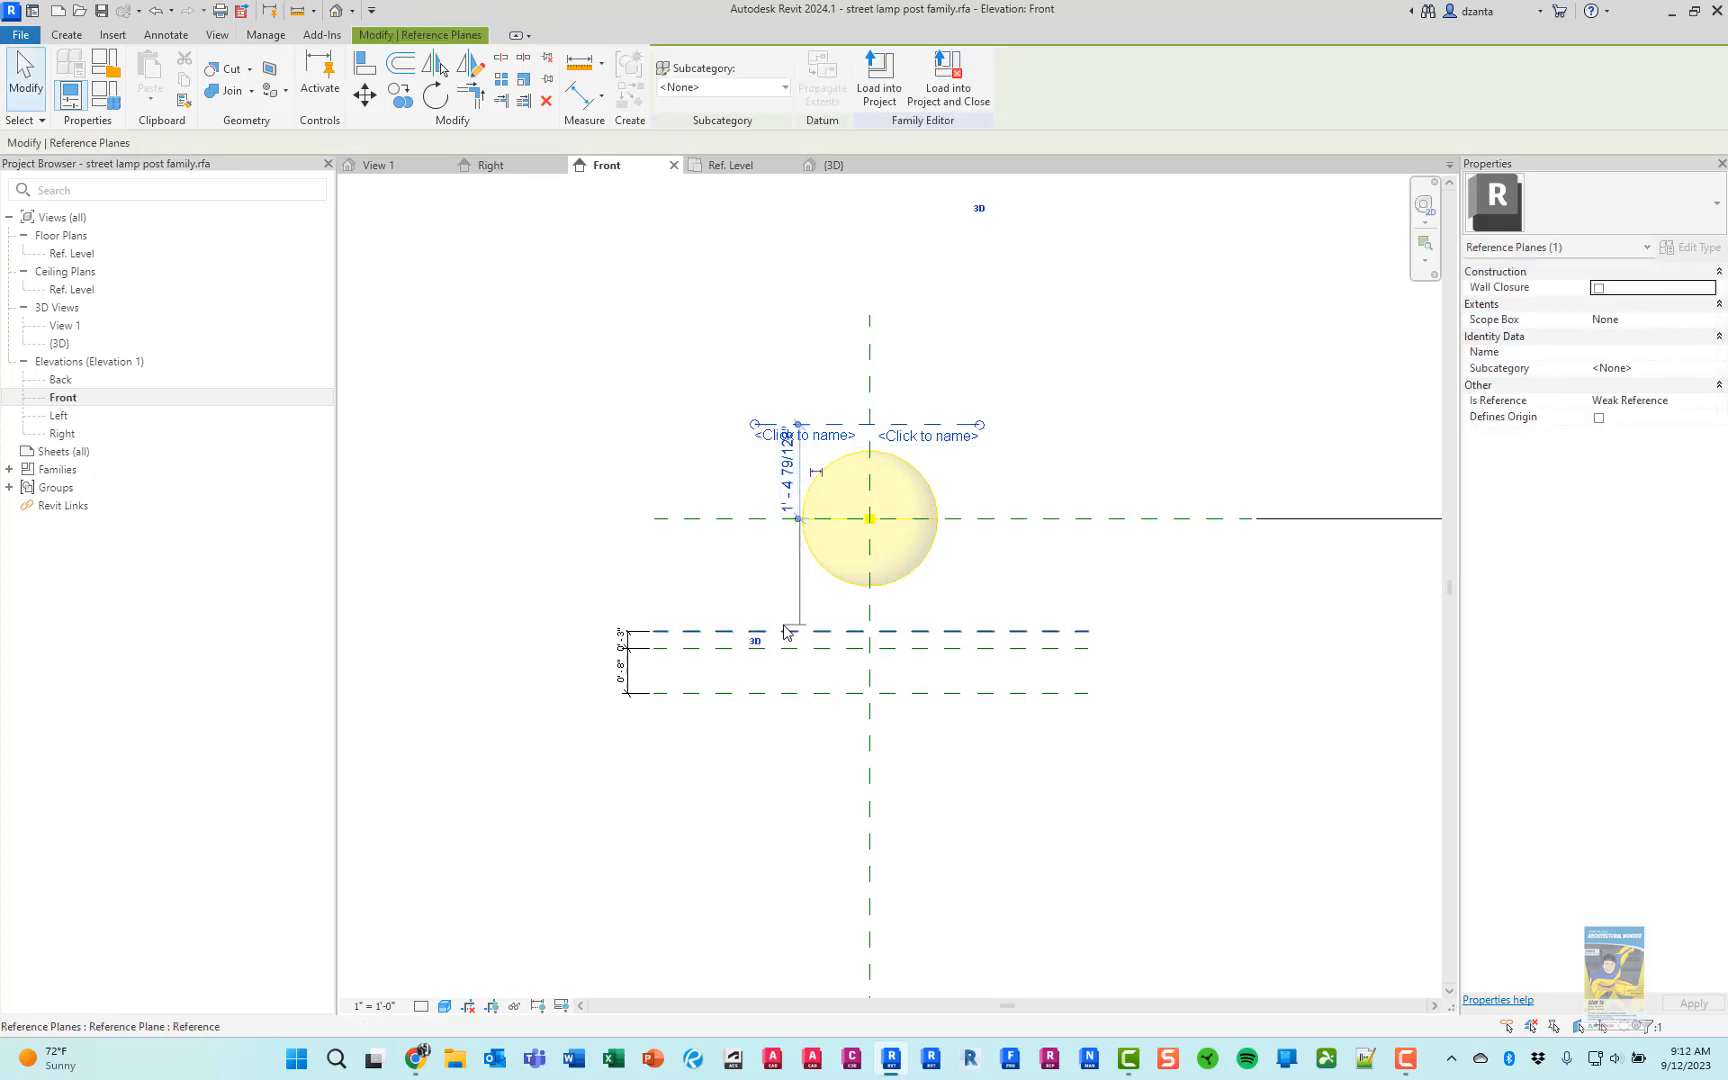
key("alt+Tab")
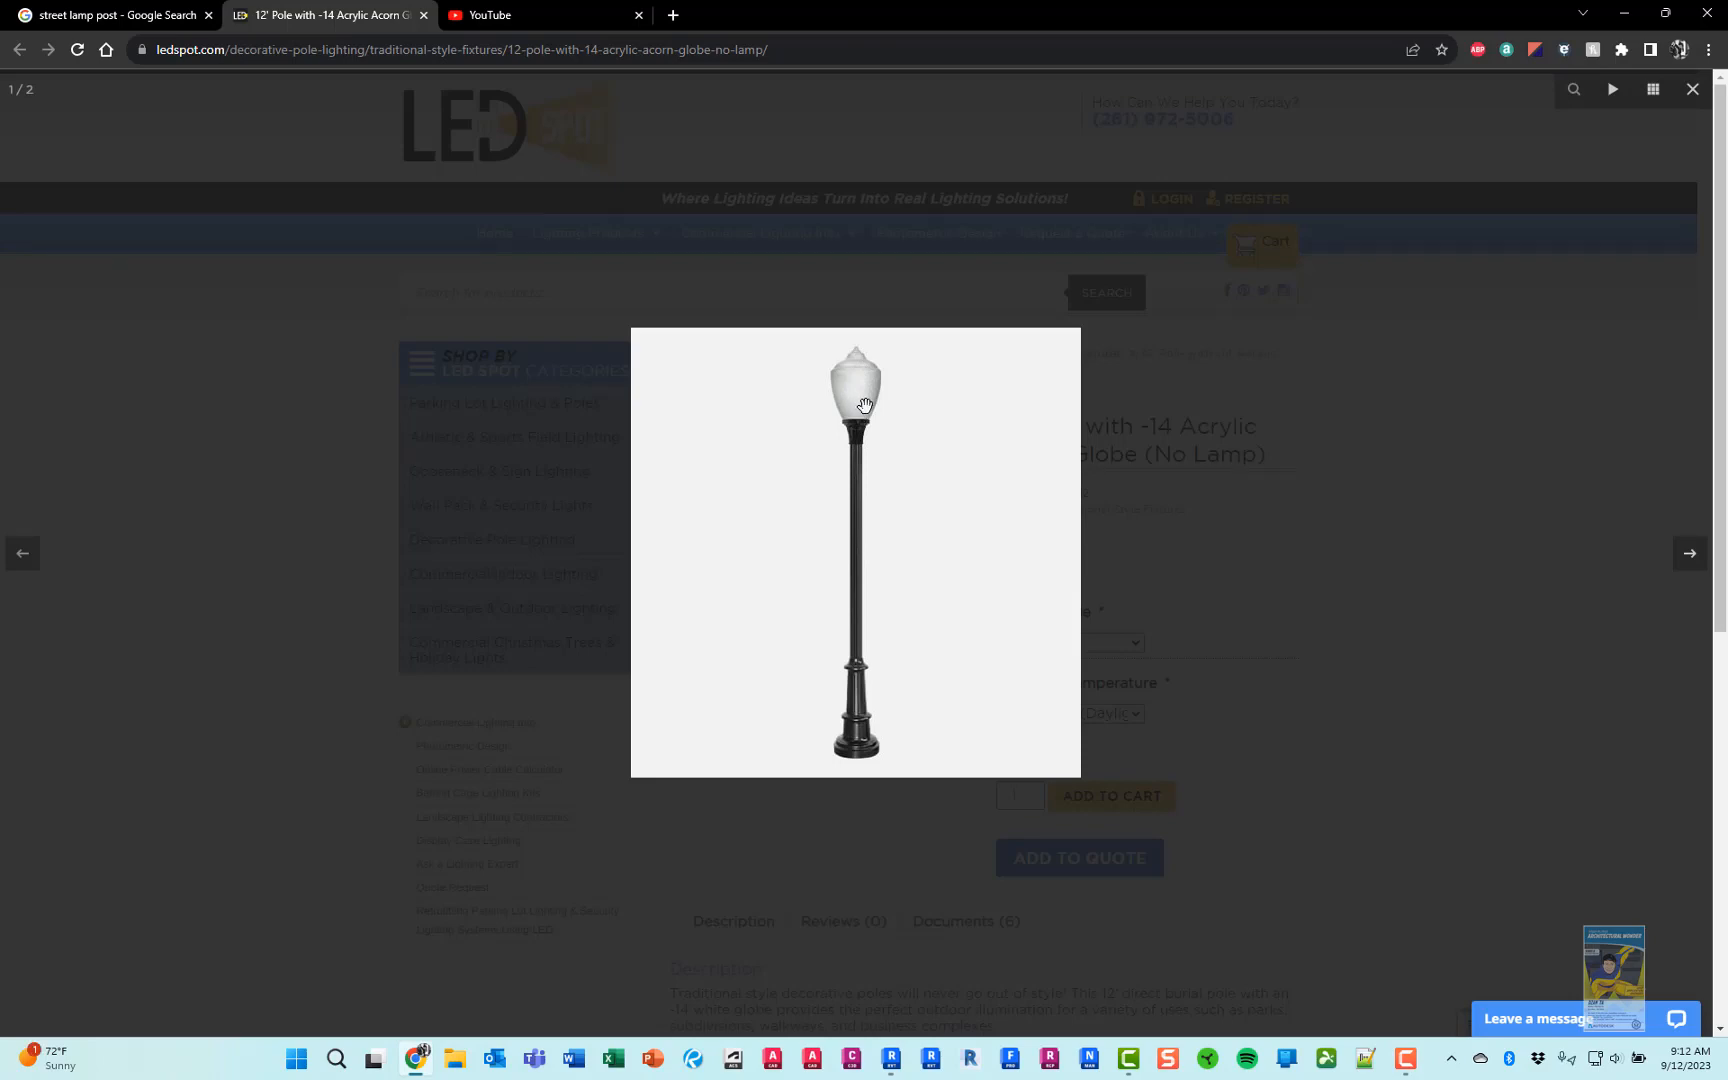
key("alt+Tab")
left_click(990, 324)
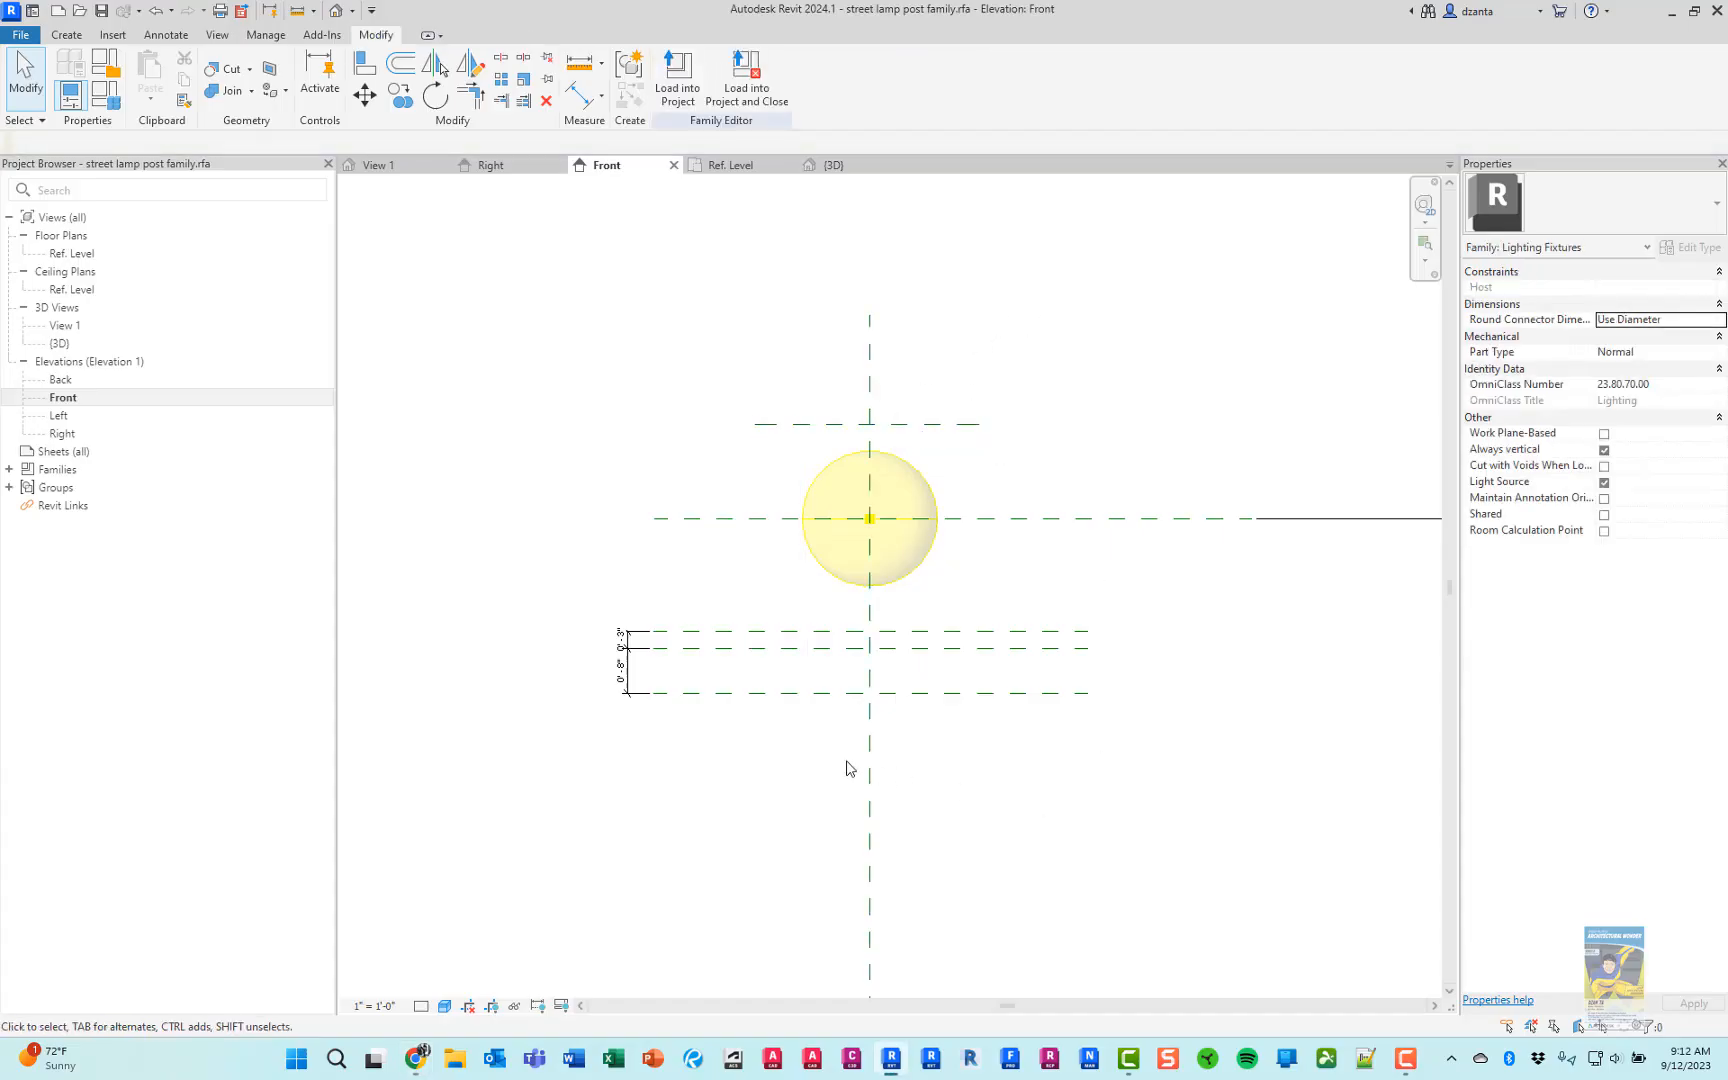
Set the plane above the light source to 9" from the light source's center plane
left_click(953, 426)
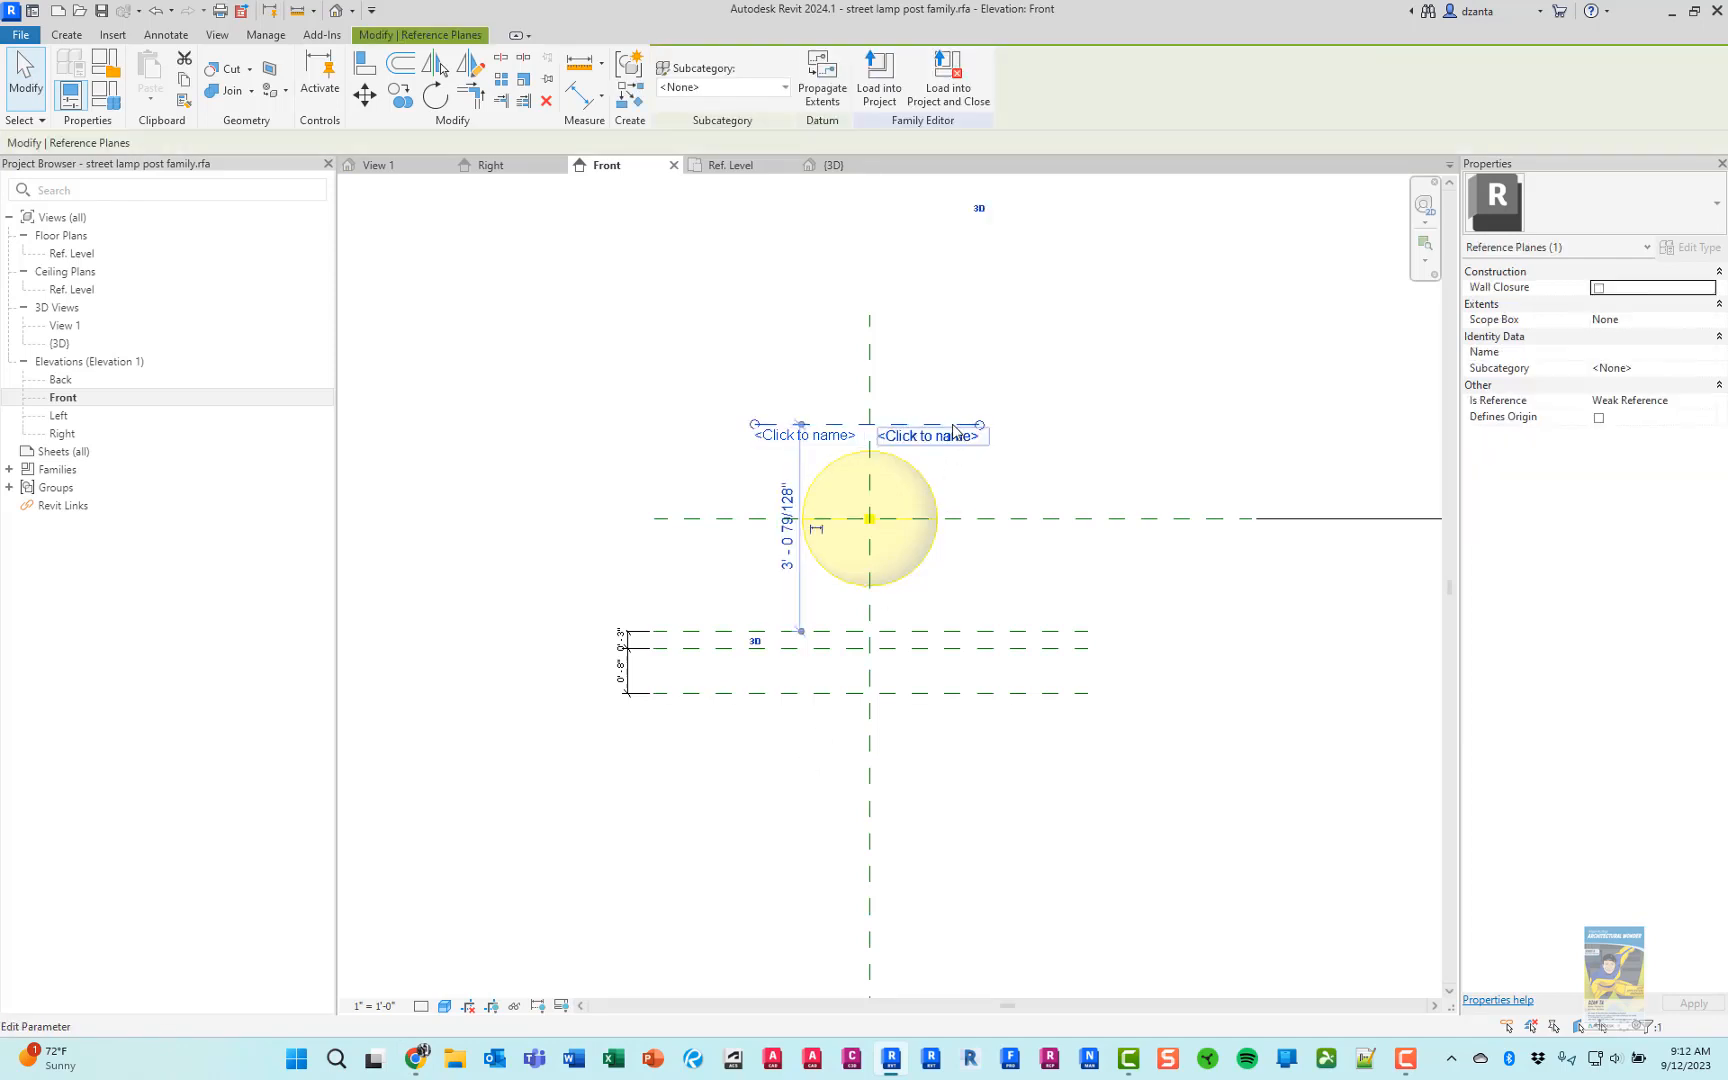
left_click_drag(800, 632, 801, 518)
left_click(786, 466)
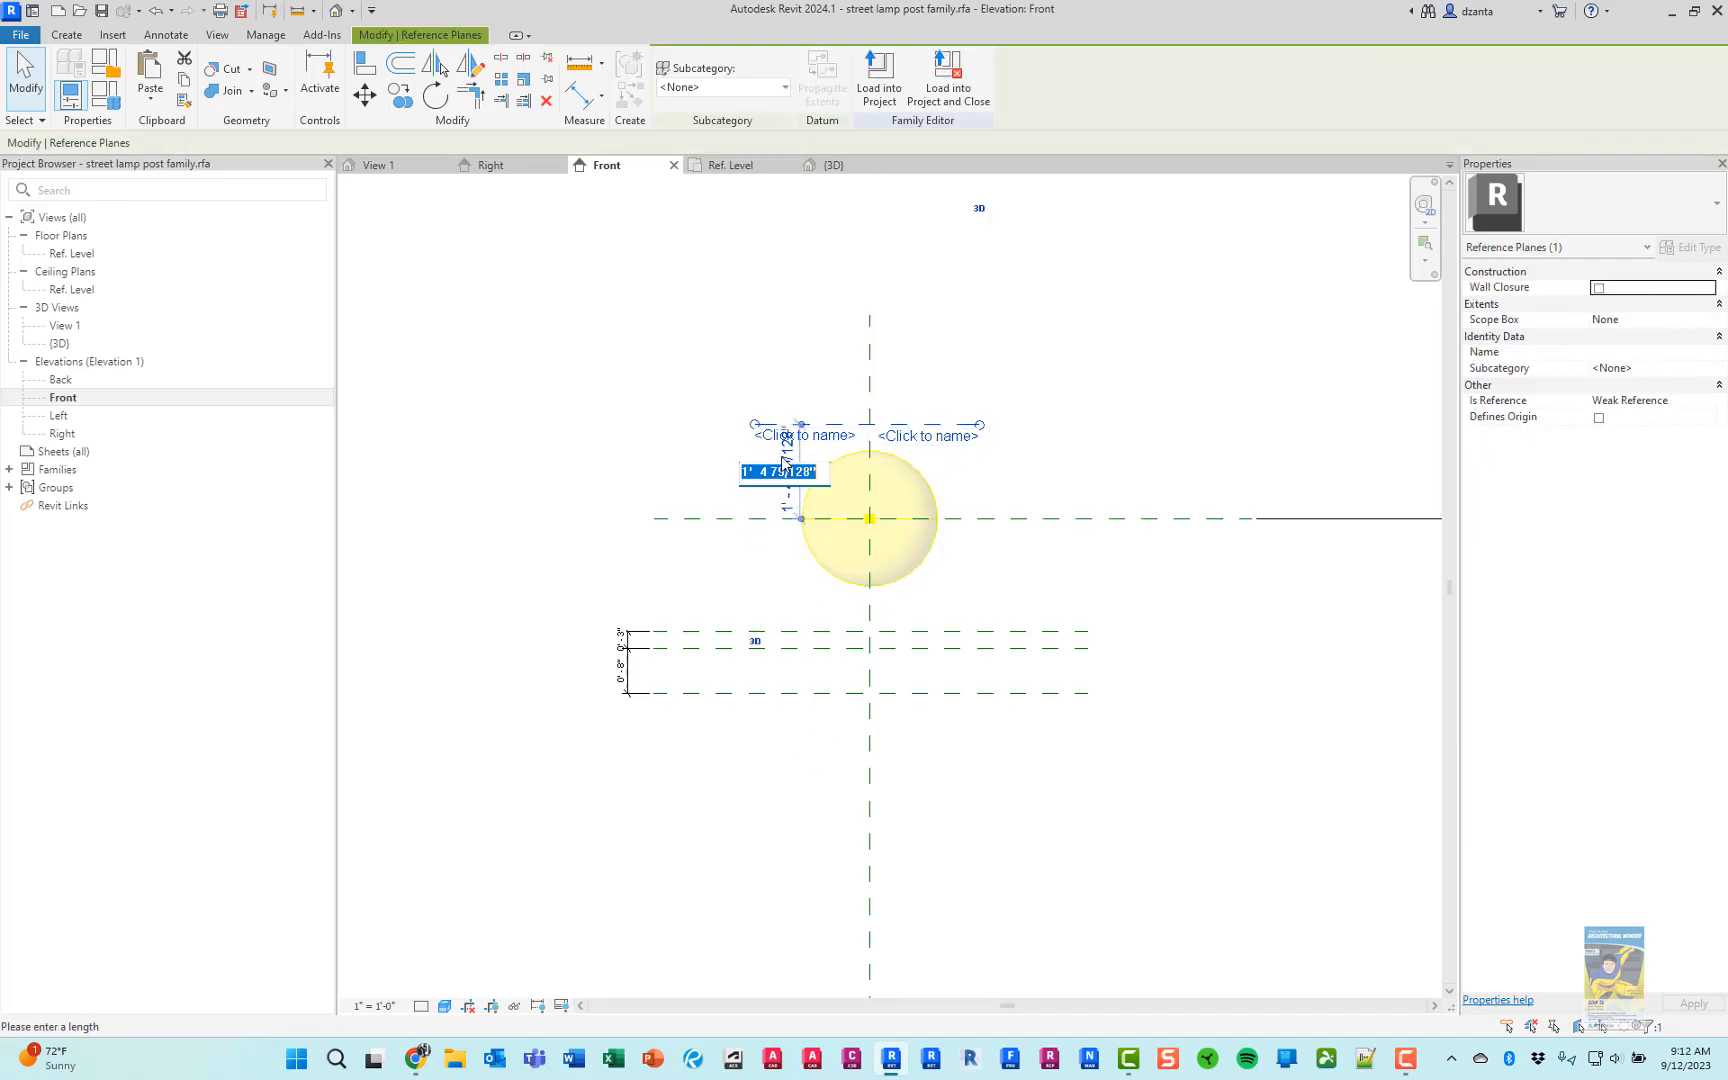
type("9\"")
key("Return")
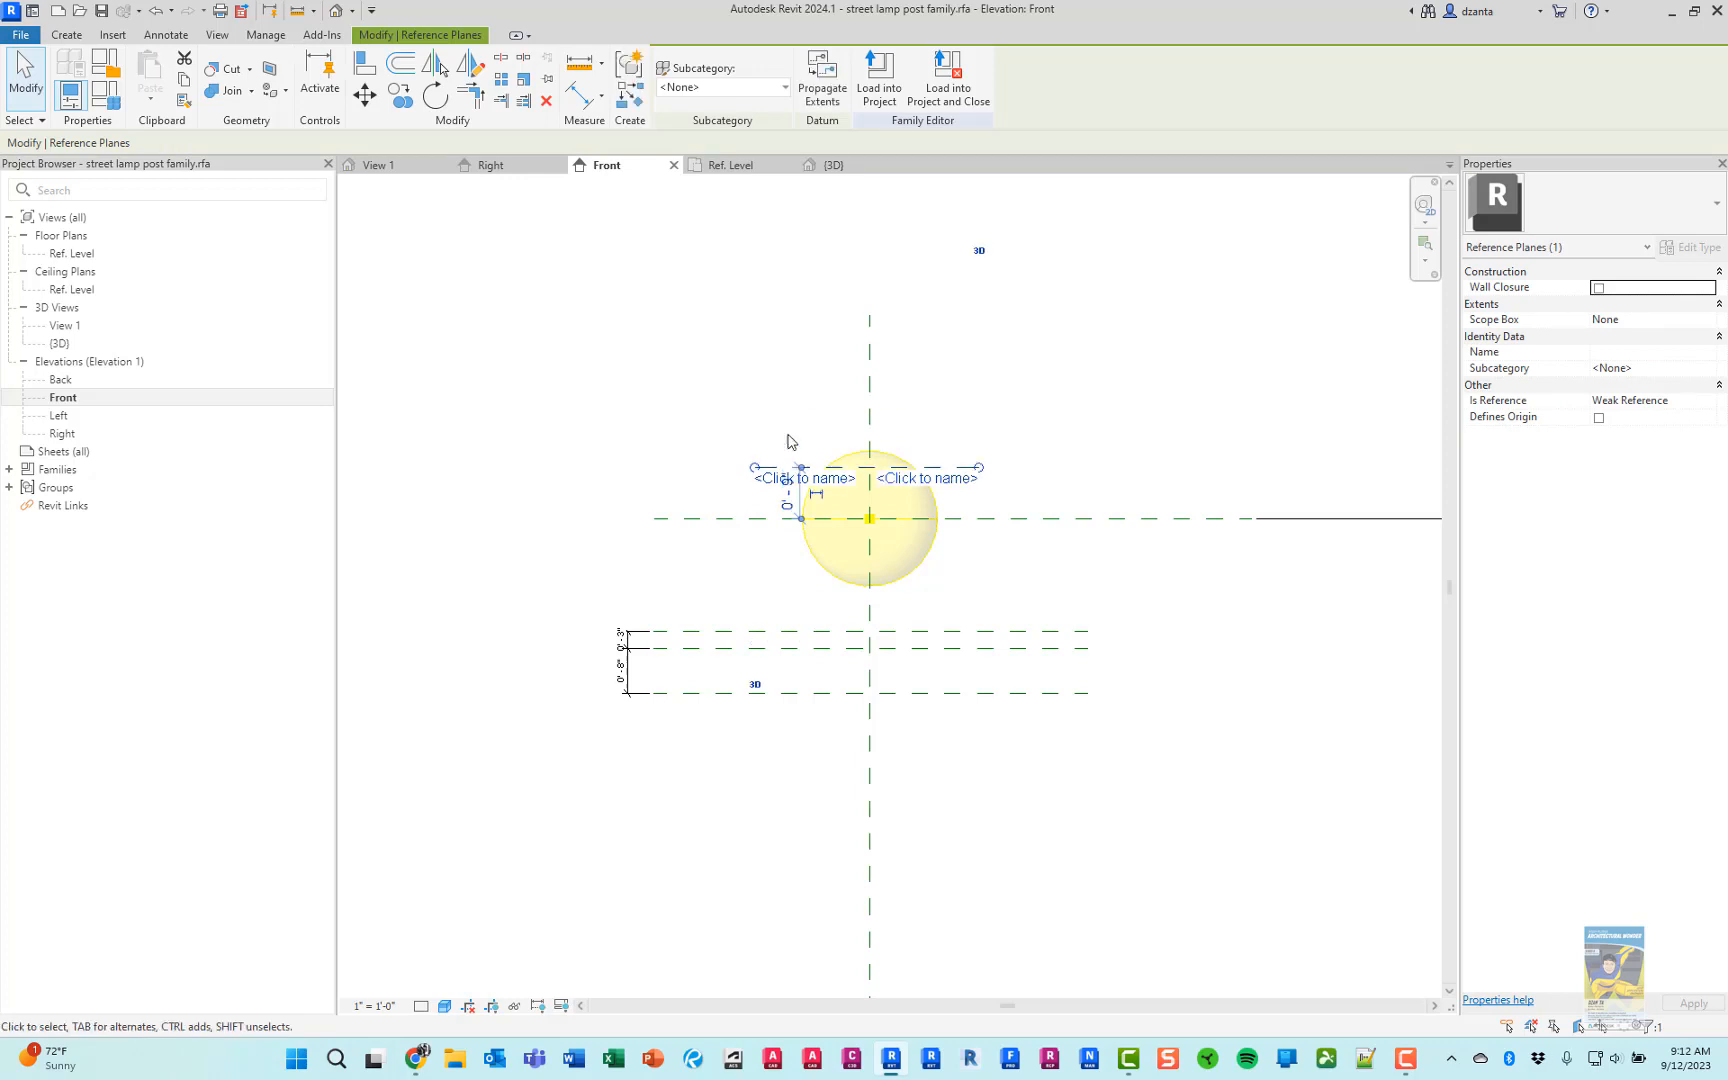
left_click(790, 401)
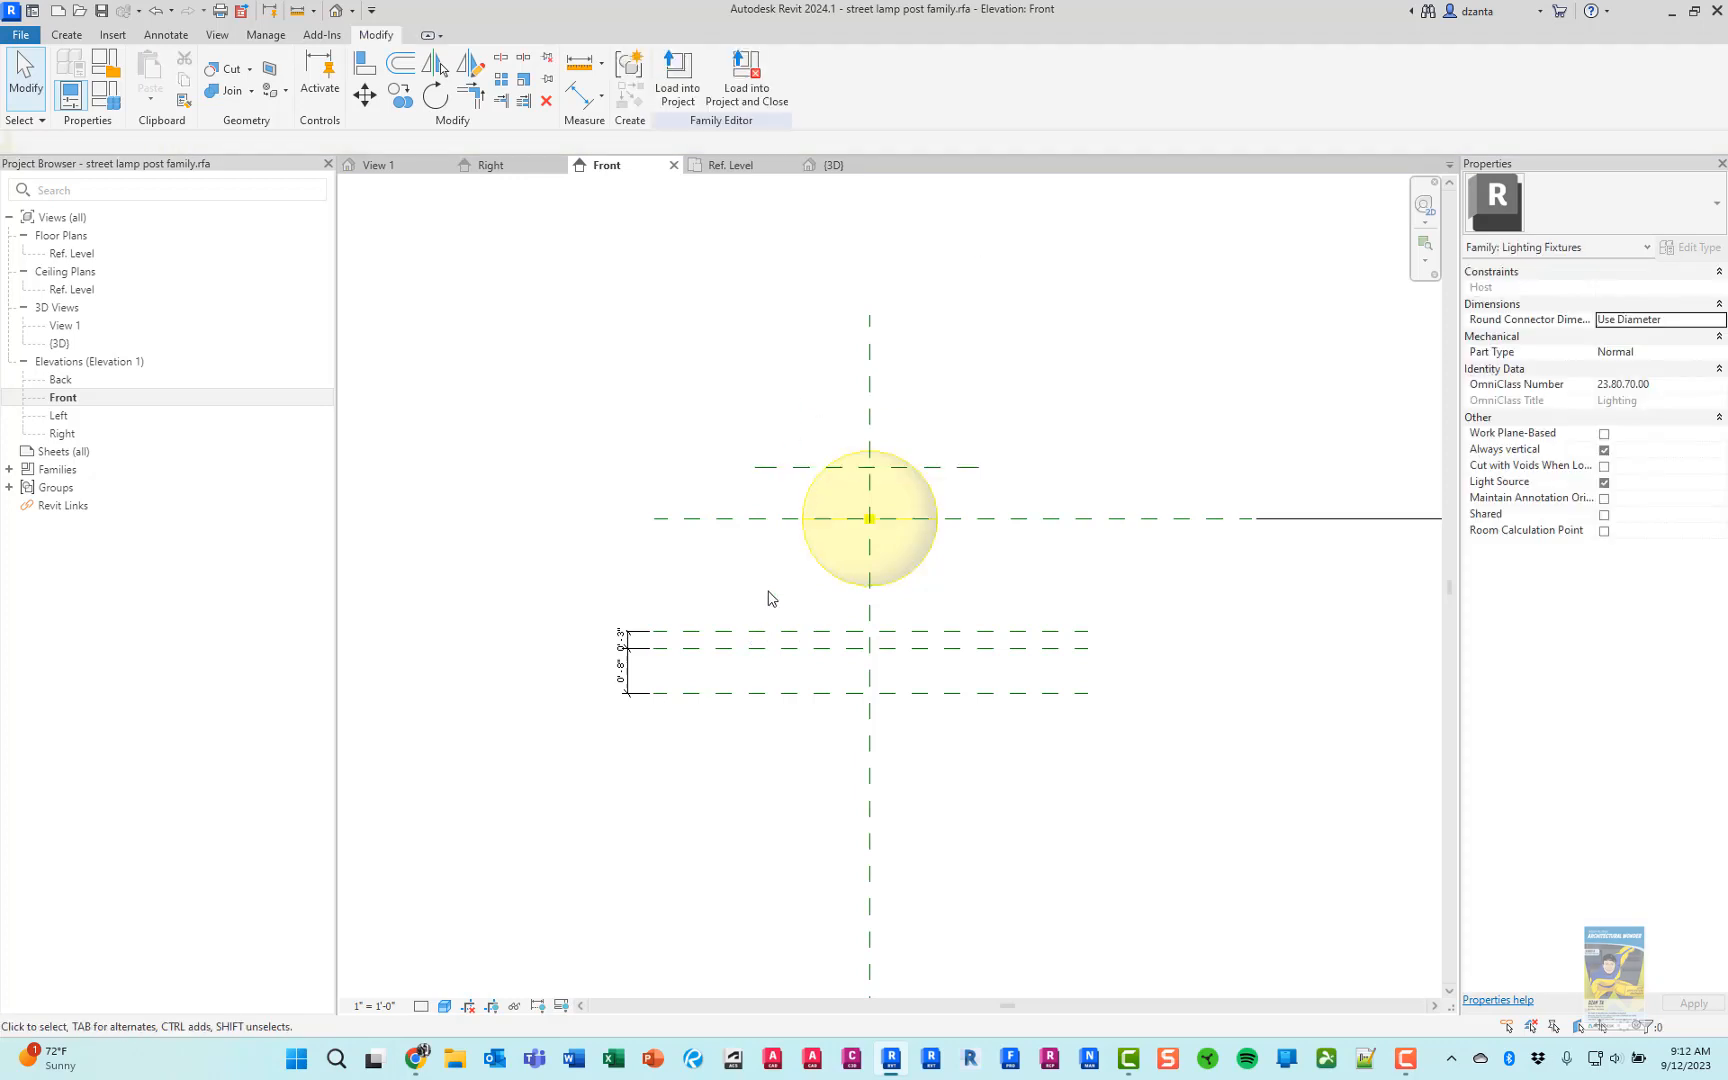
Set the first reference plane below the light source to 9" from the light source's center plane
left_click(764, 633)
left_click(726, 572)
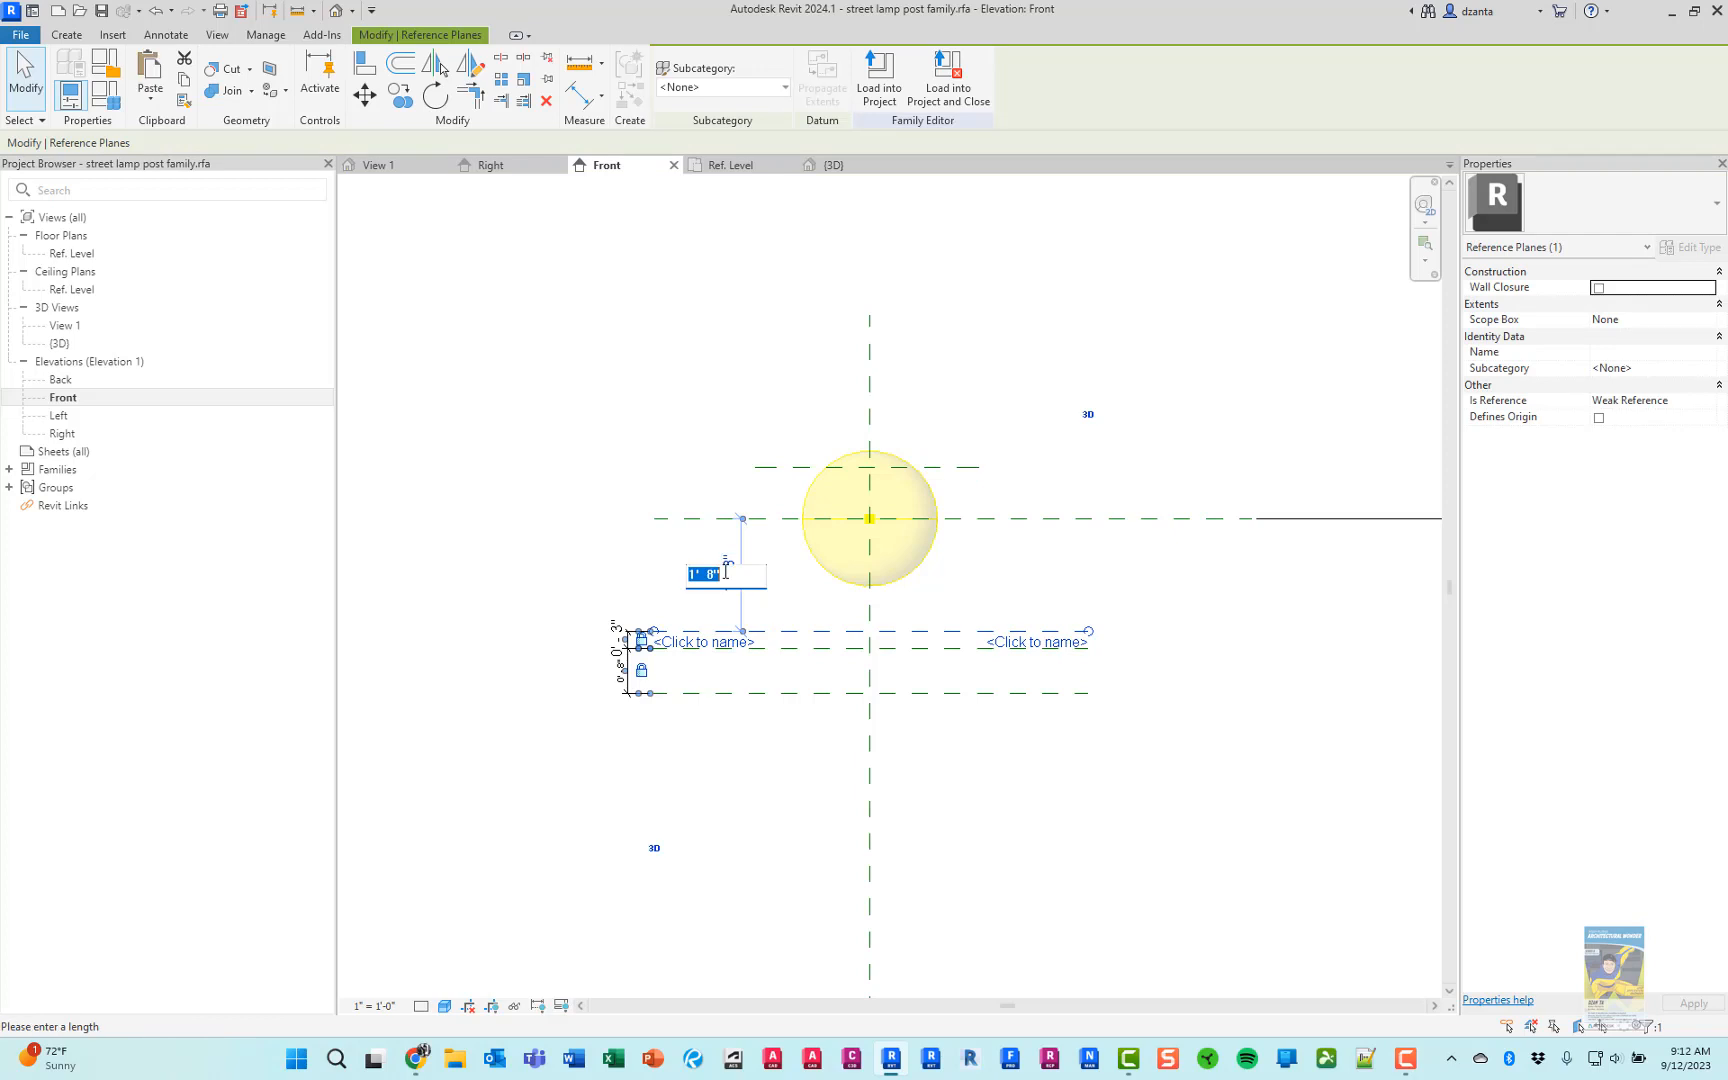
type("9\"")
key("Return")
left_click(697, 418)
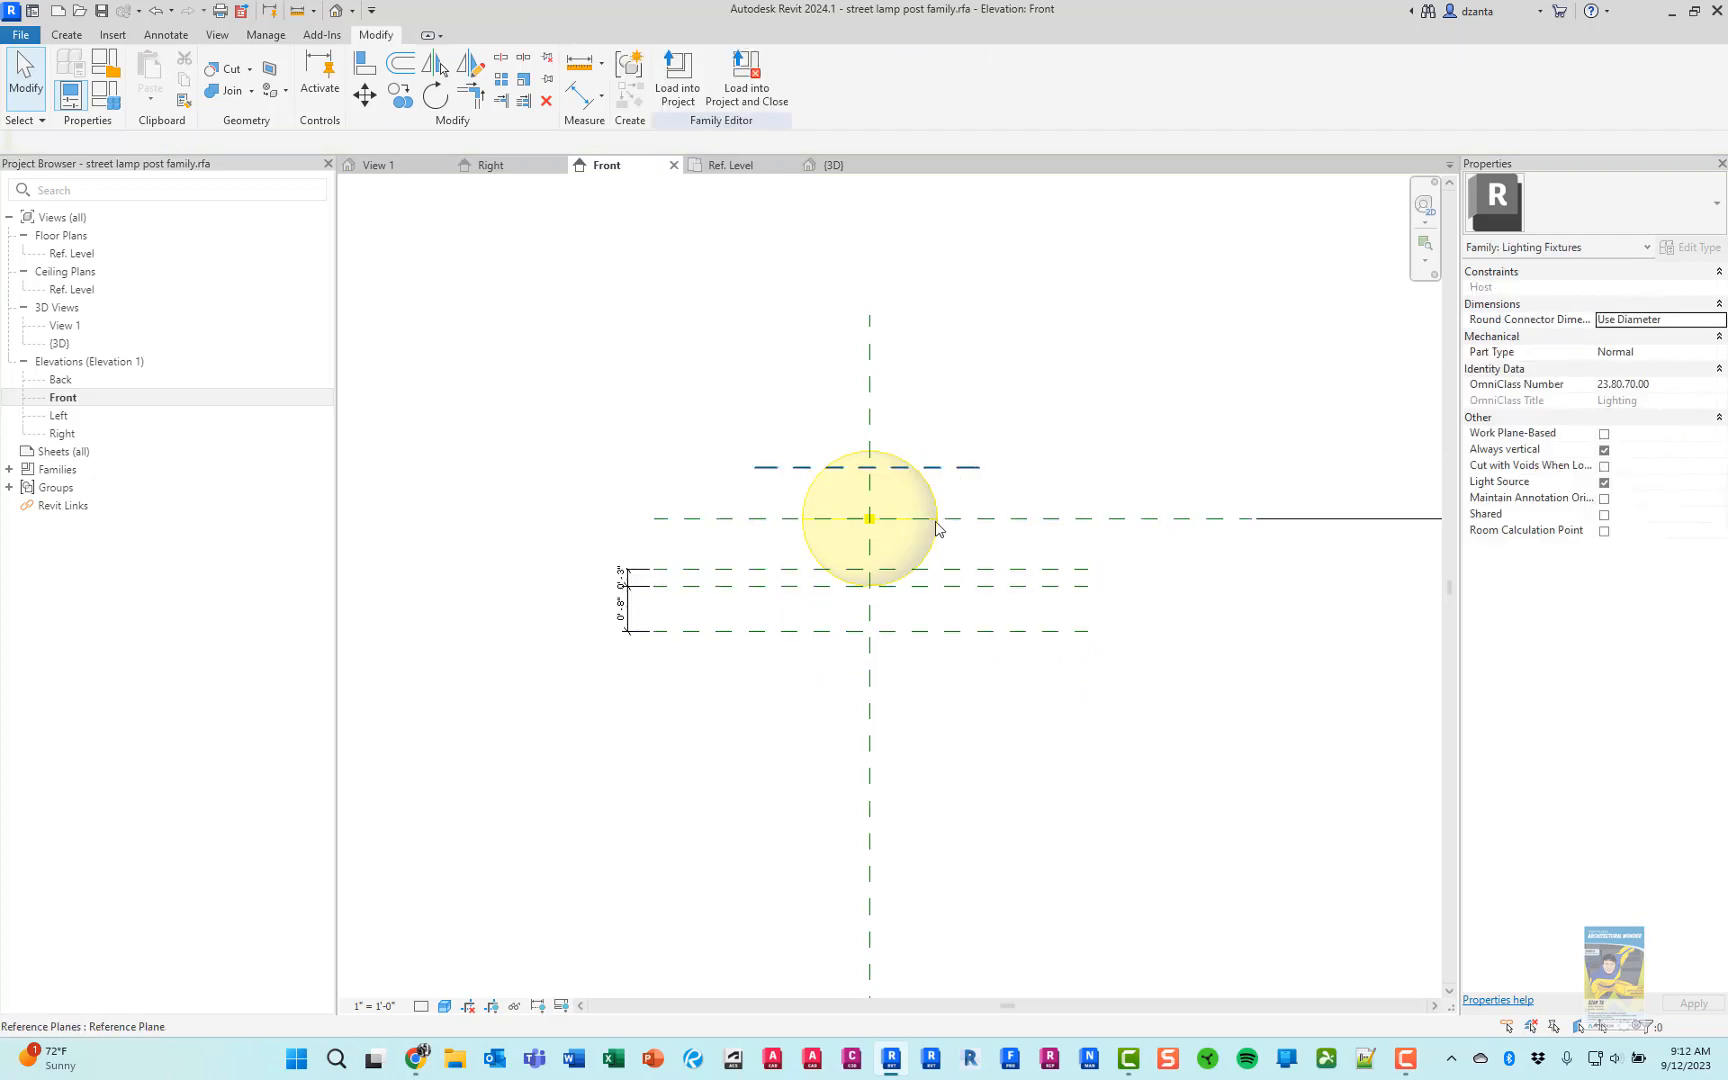
Review the full reference plane layout in Revit, and check the lamp picture in Chrome
scroll(942, 687, "up", 2)
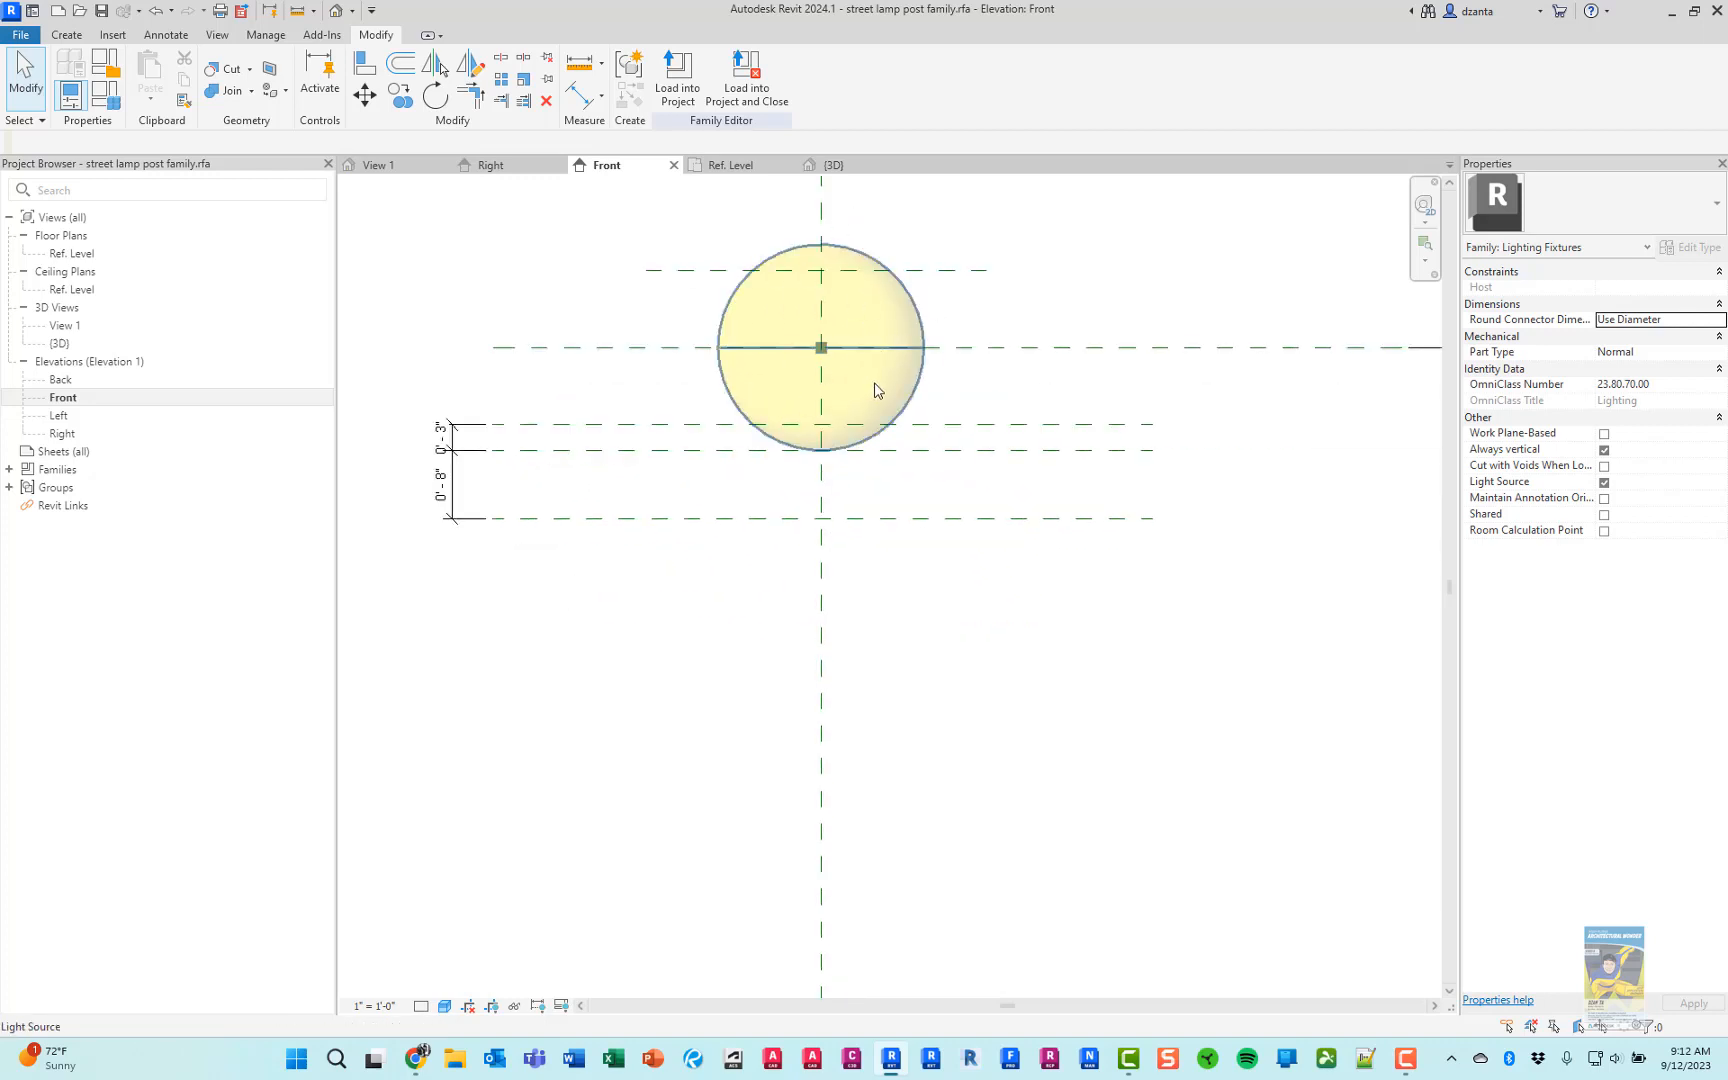
scroll(914, 528, "down", 4)
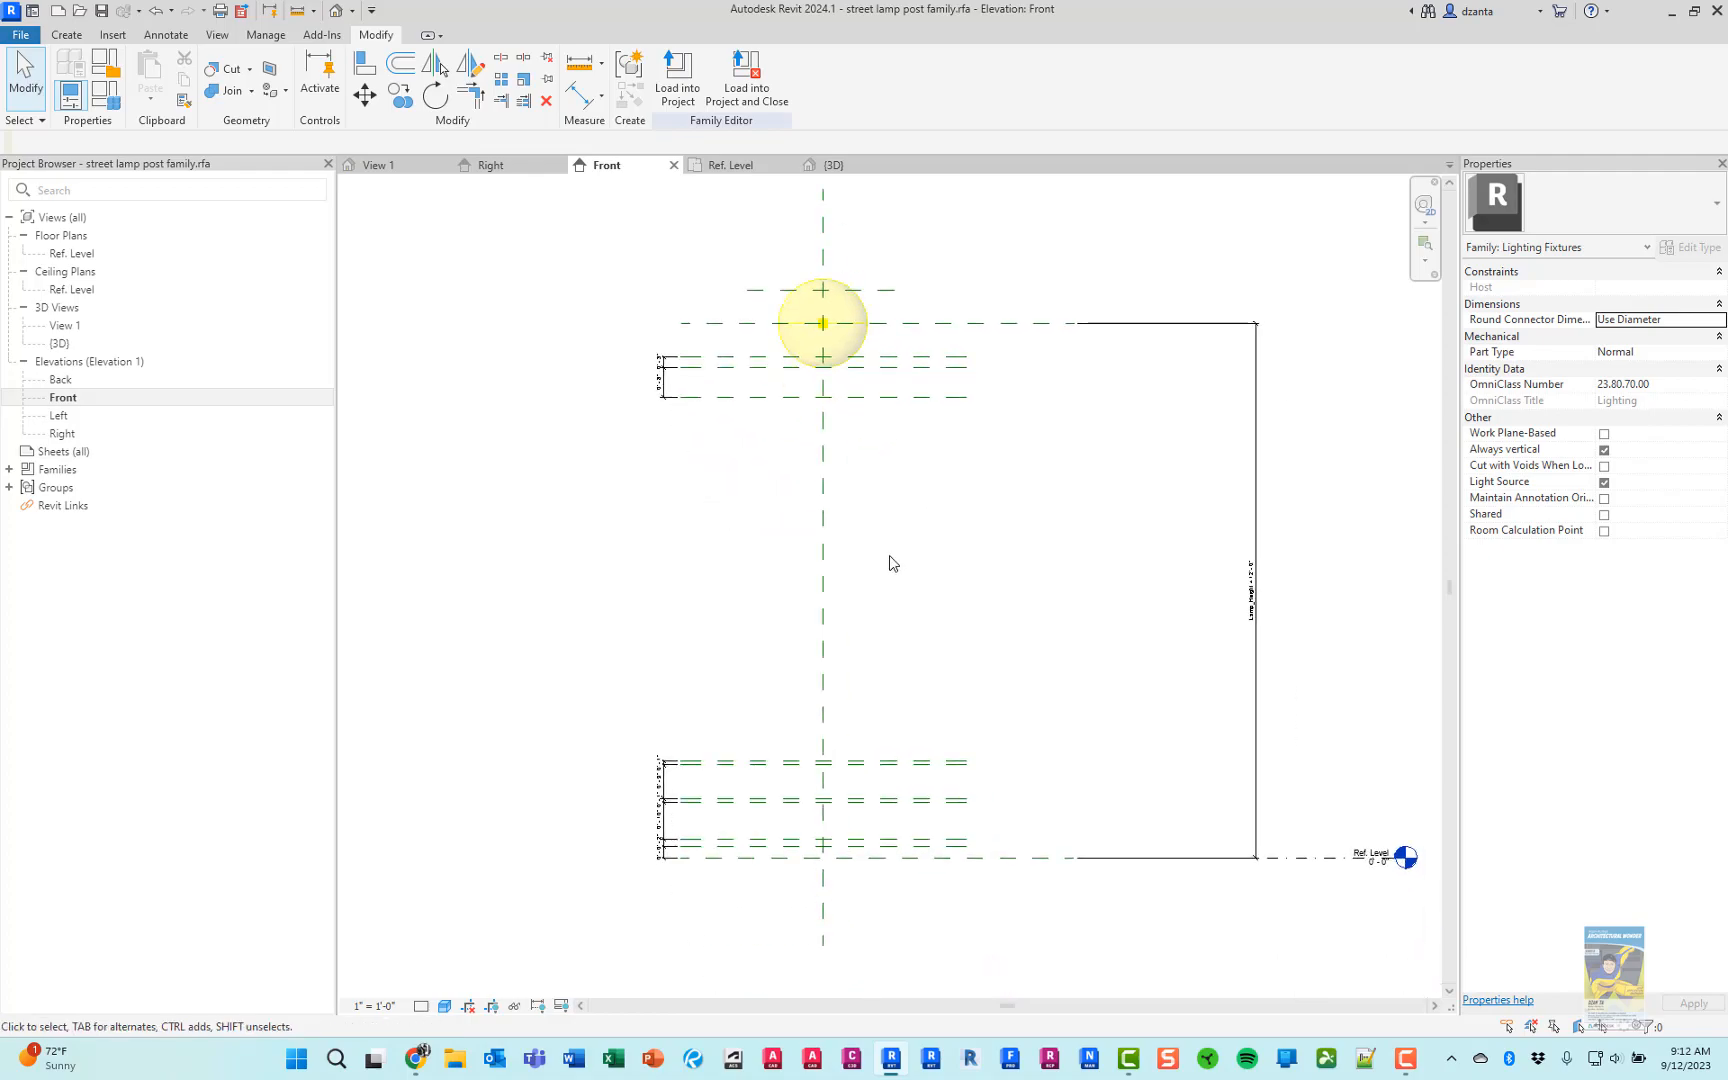
key("alt+Tab")
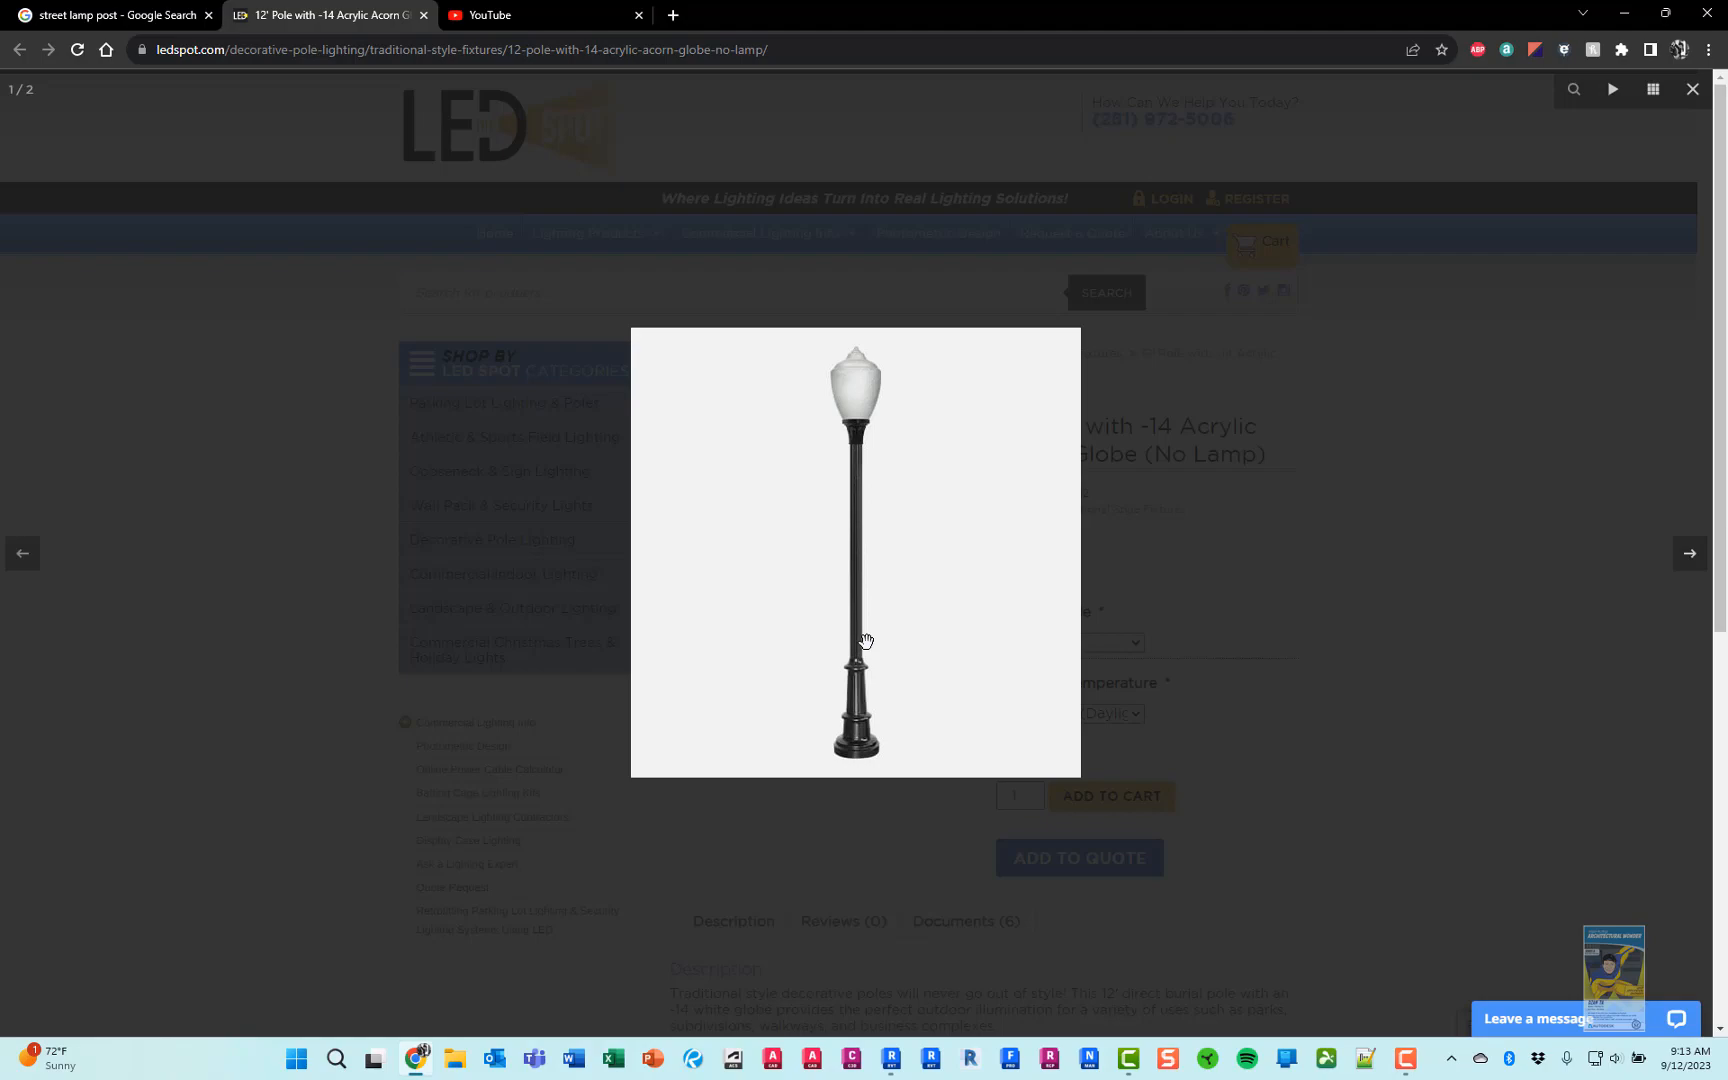
Switch to Revit, start an Extrusion in the Ref. Level floor plan, and sketch a 3 1/2" radius circle at the reference plane intersection
key("alt+Tab")
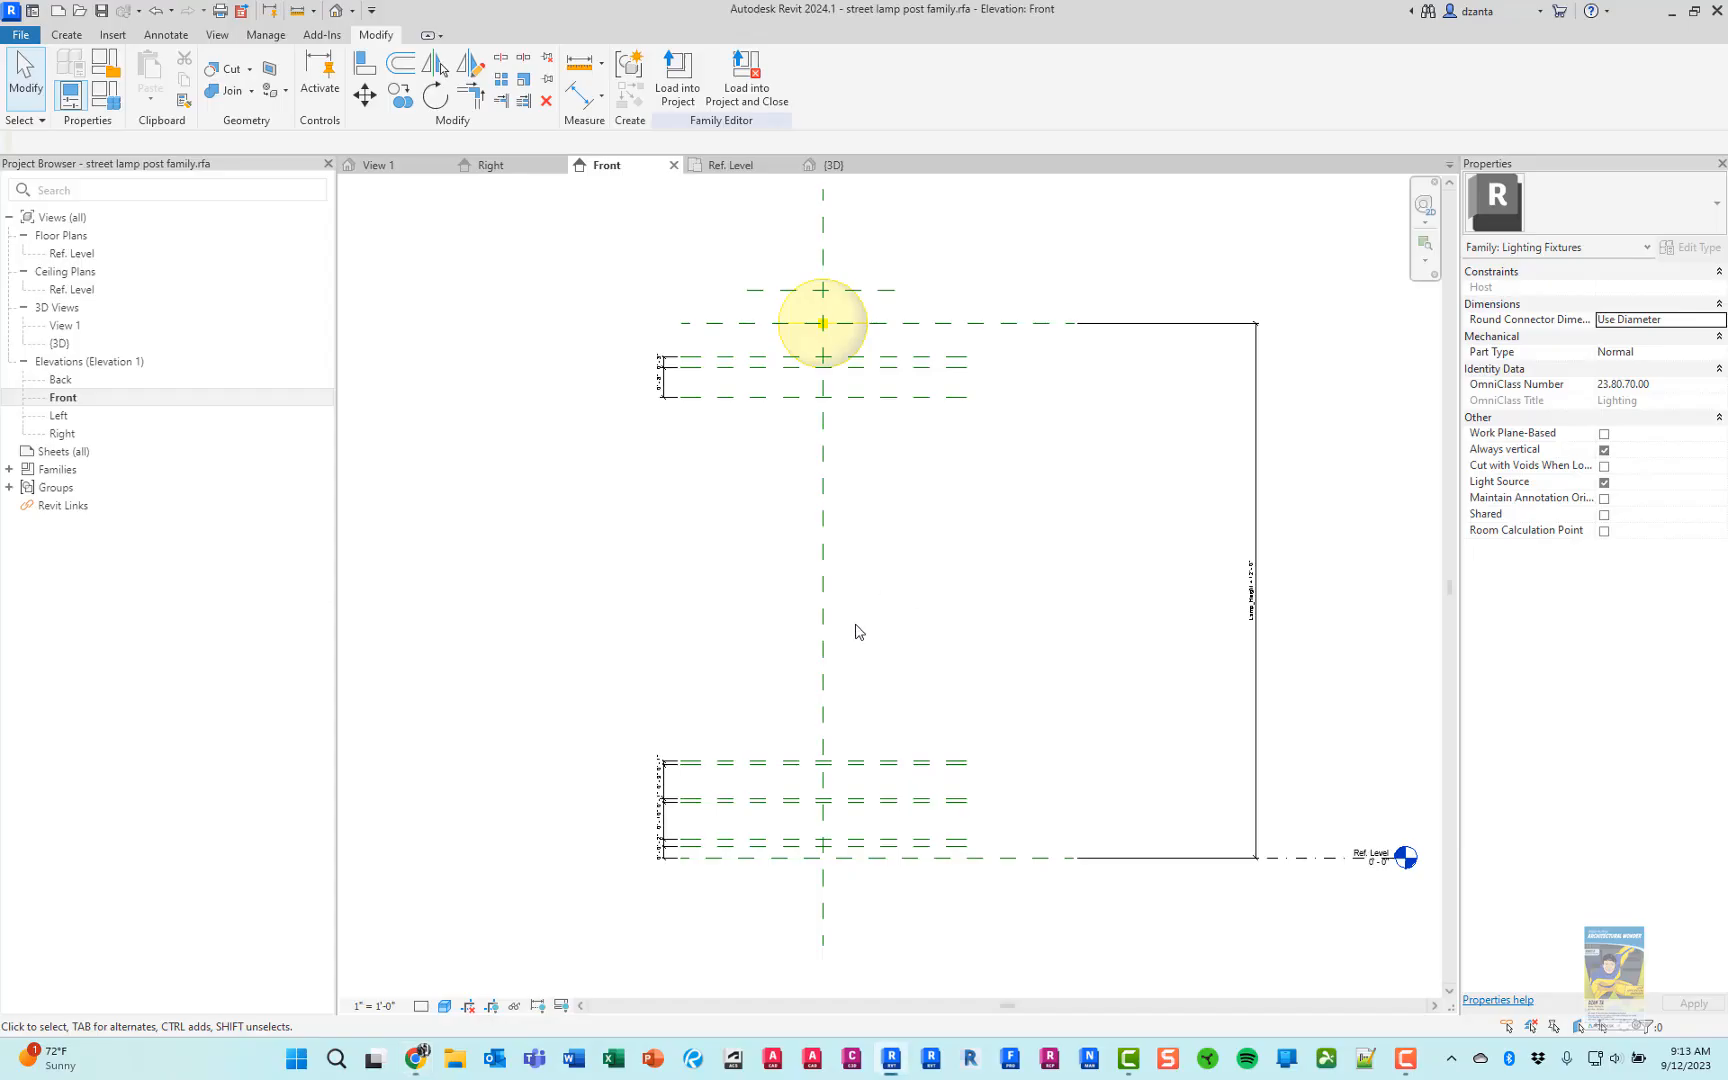
double_click(73, 253)
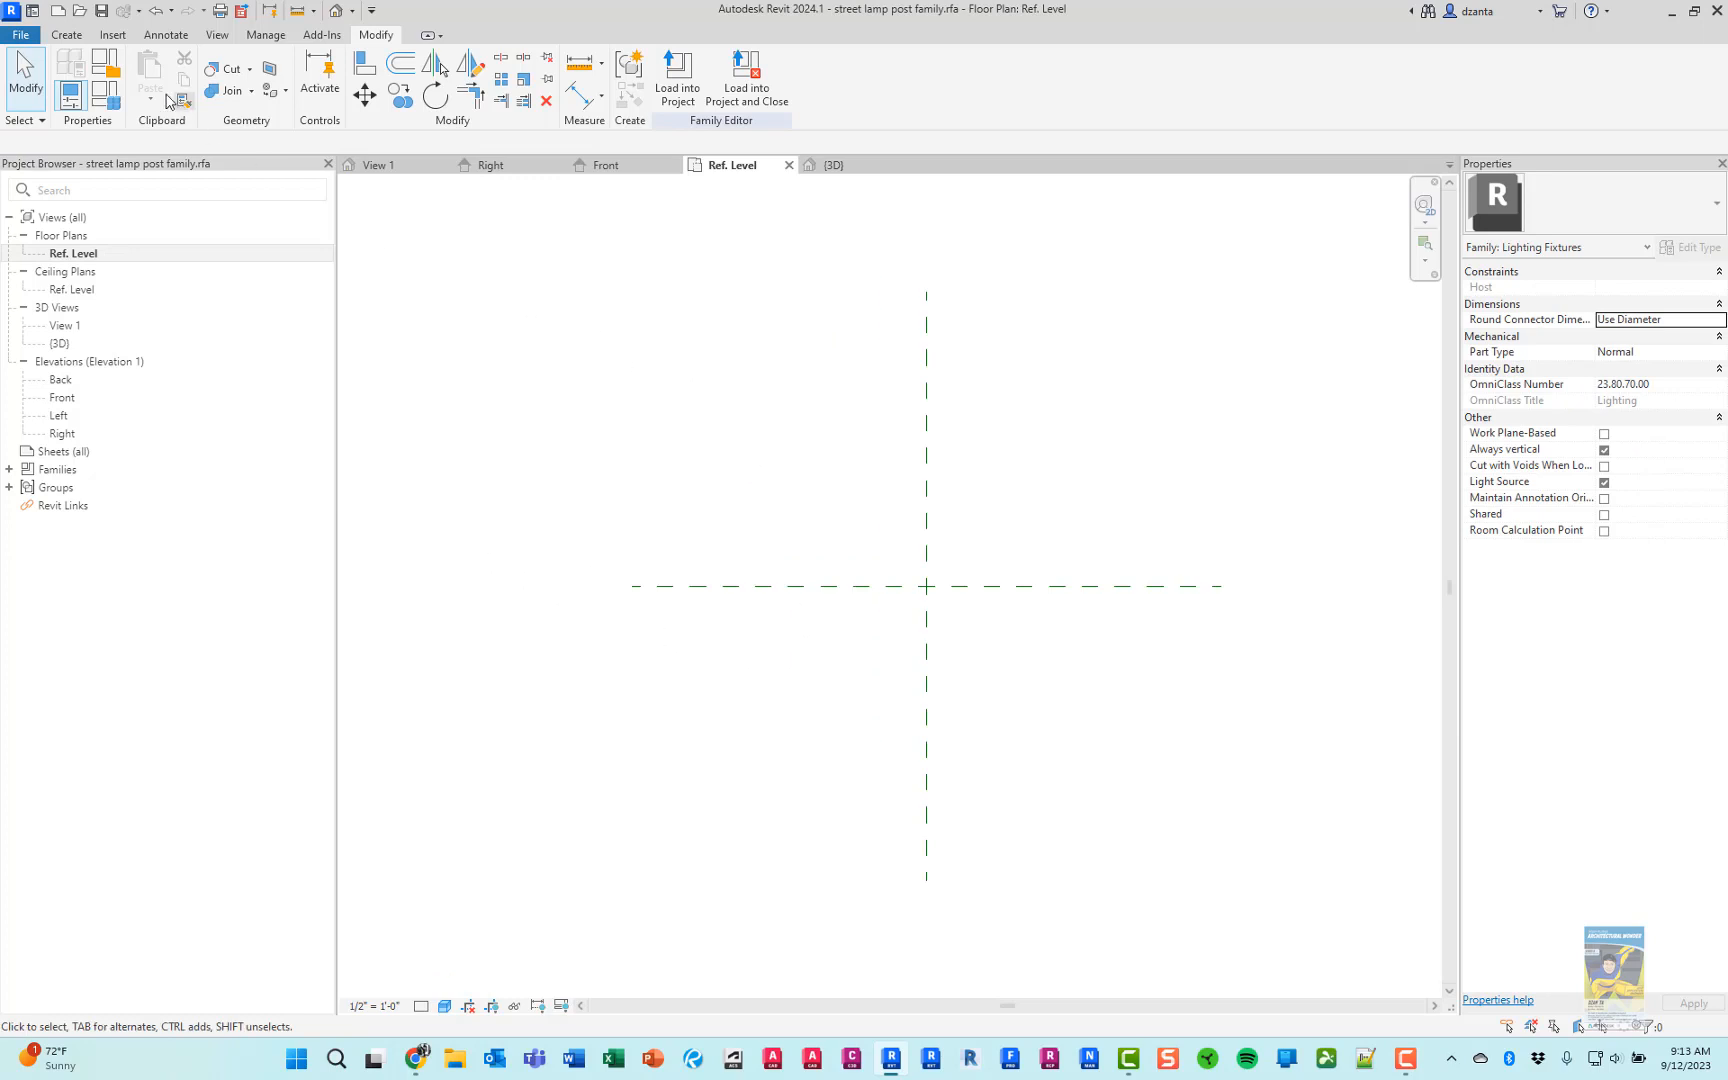
left_click(72, 38)
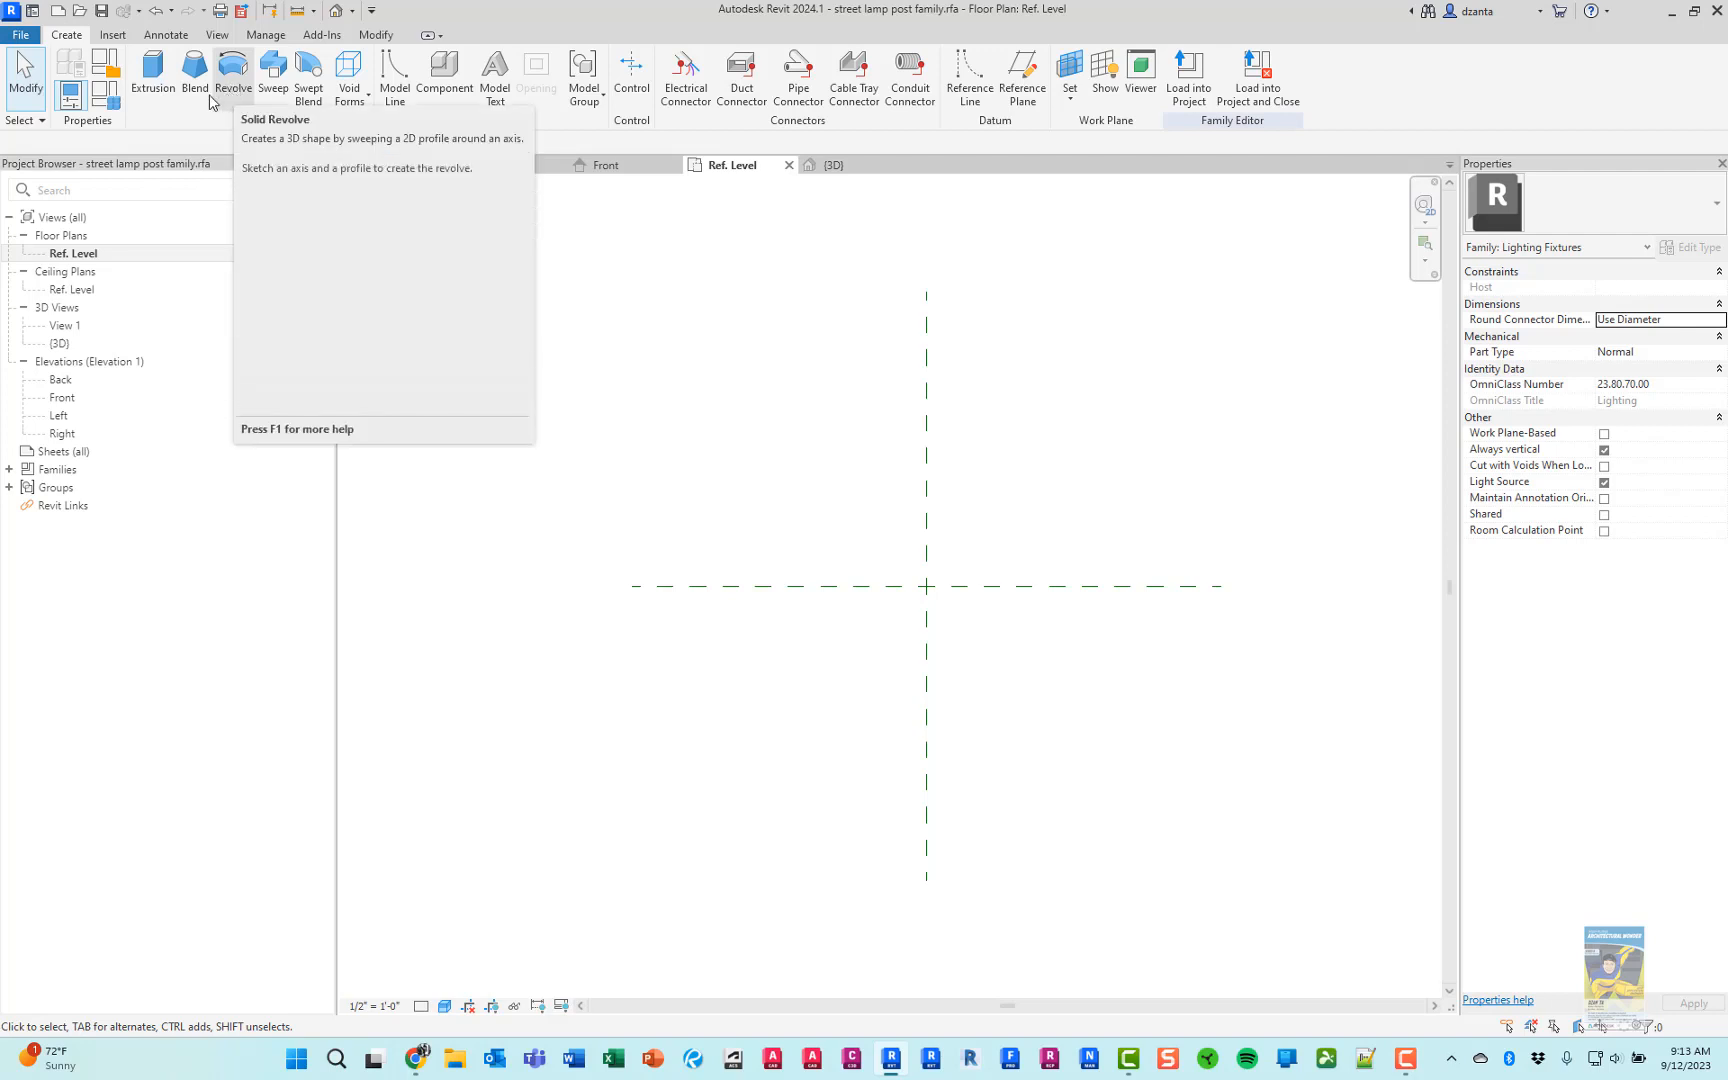
left_click(153, 78)
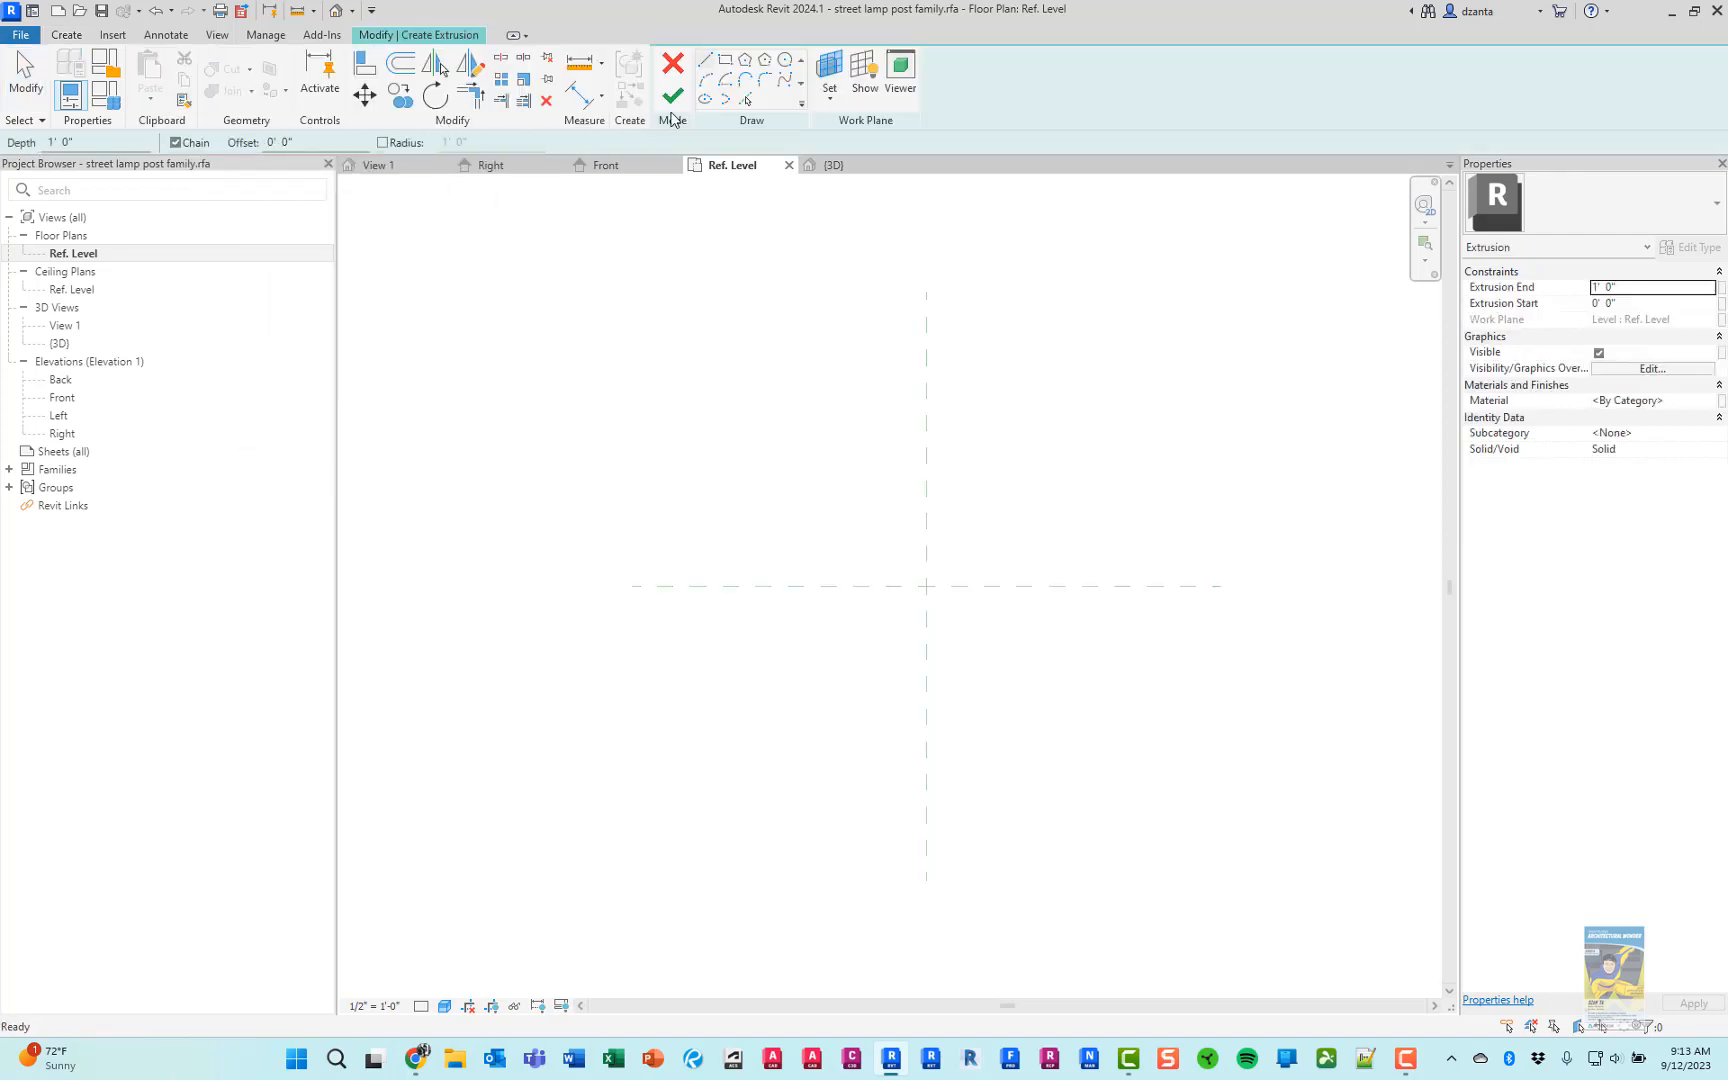
left_click(785, 60)
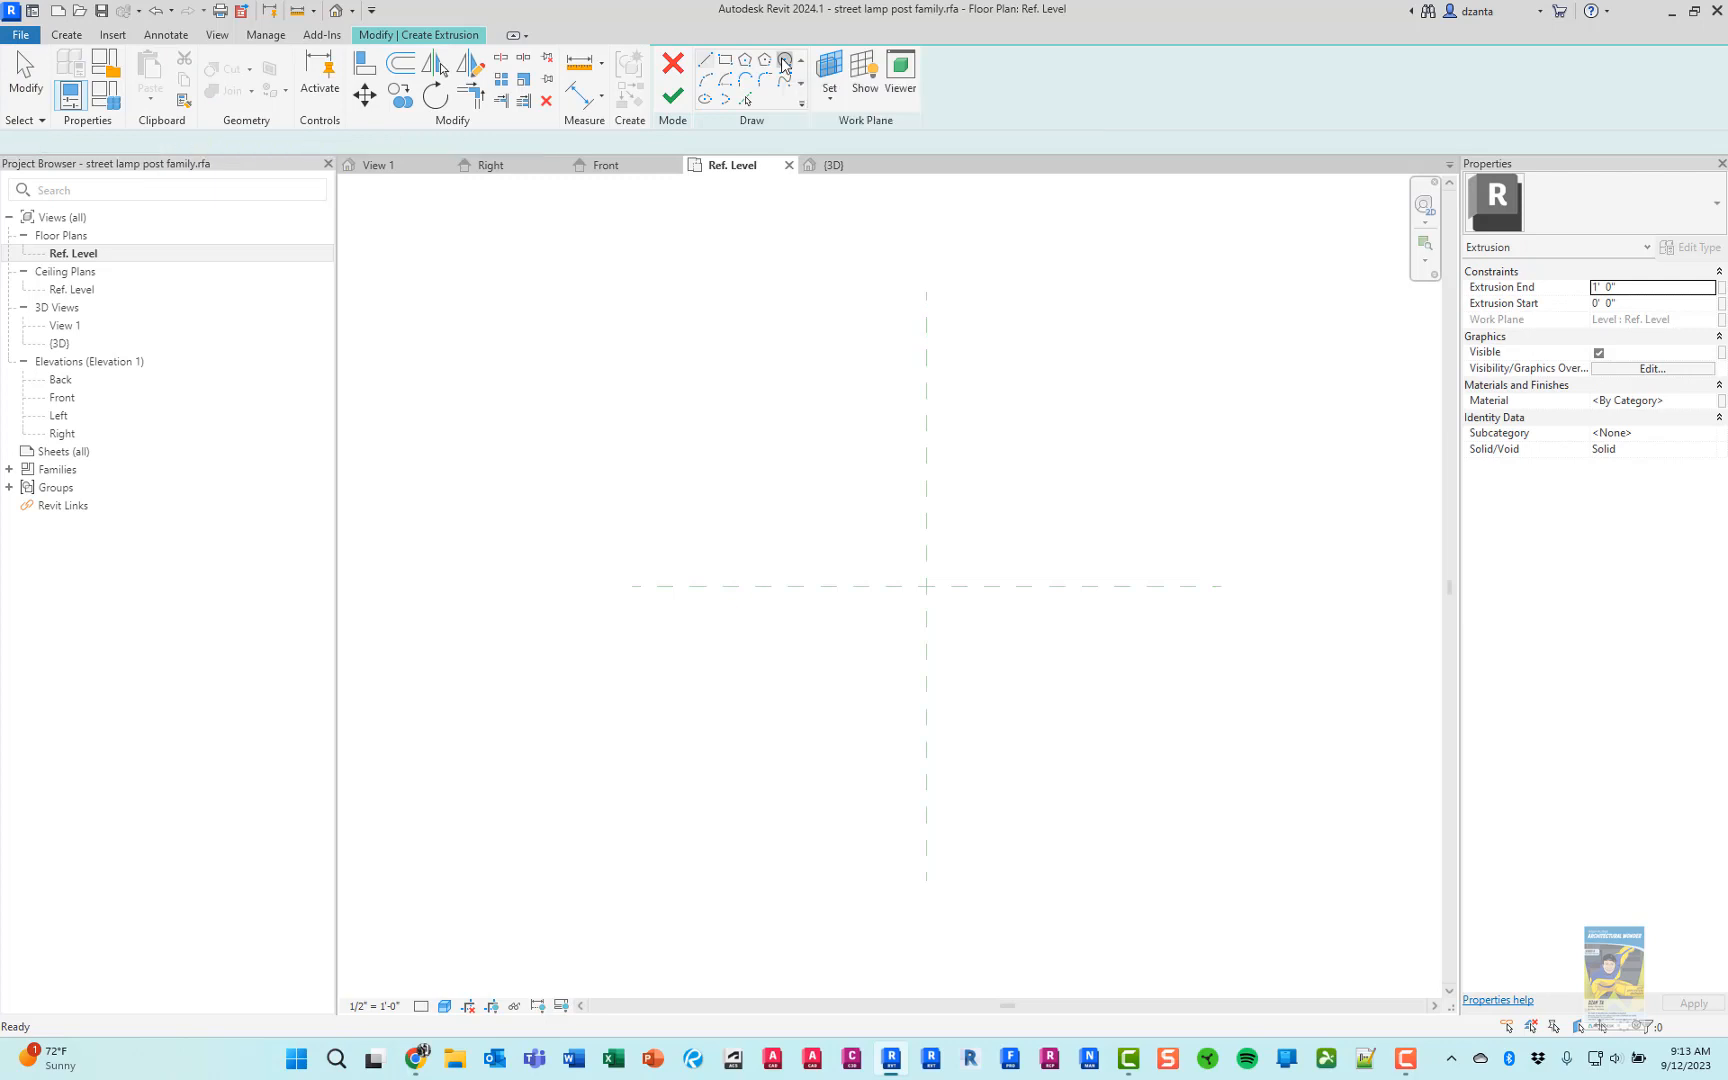
left_click(925, 585)
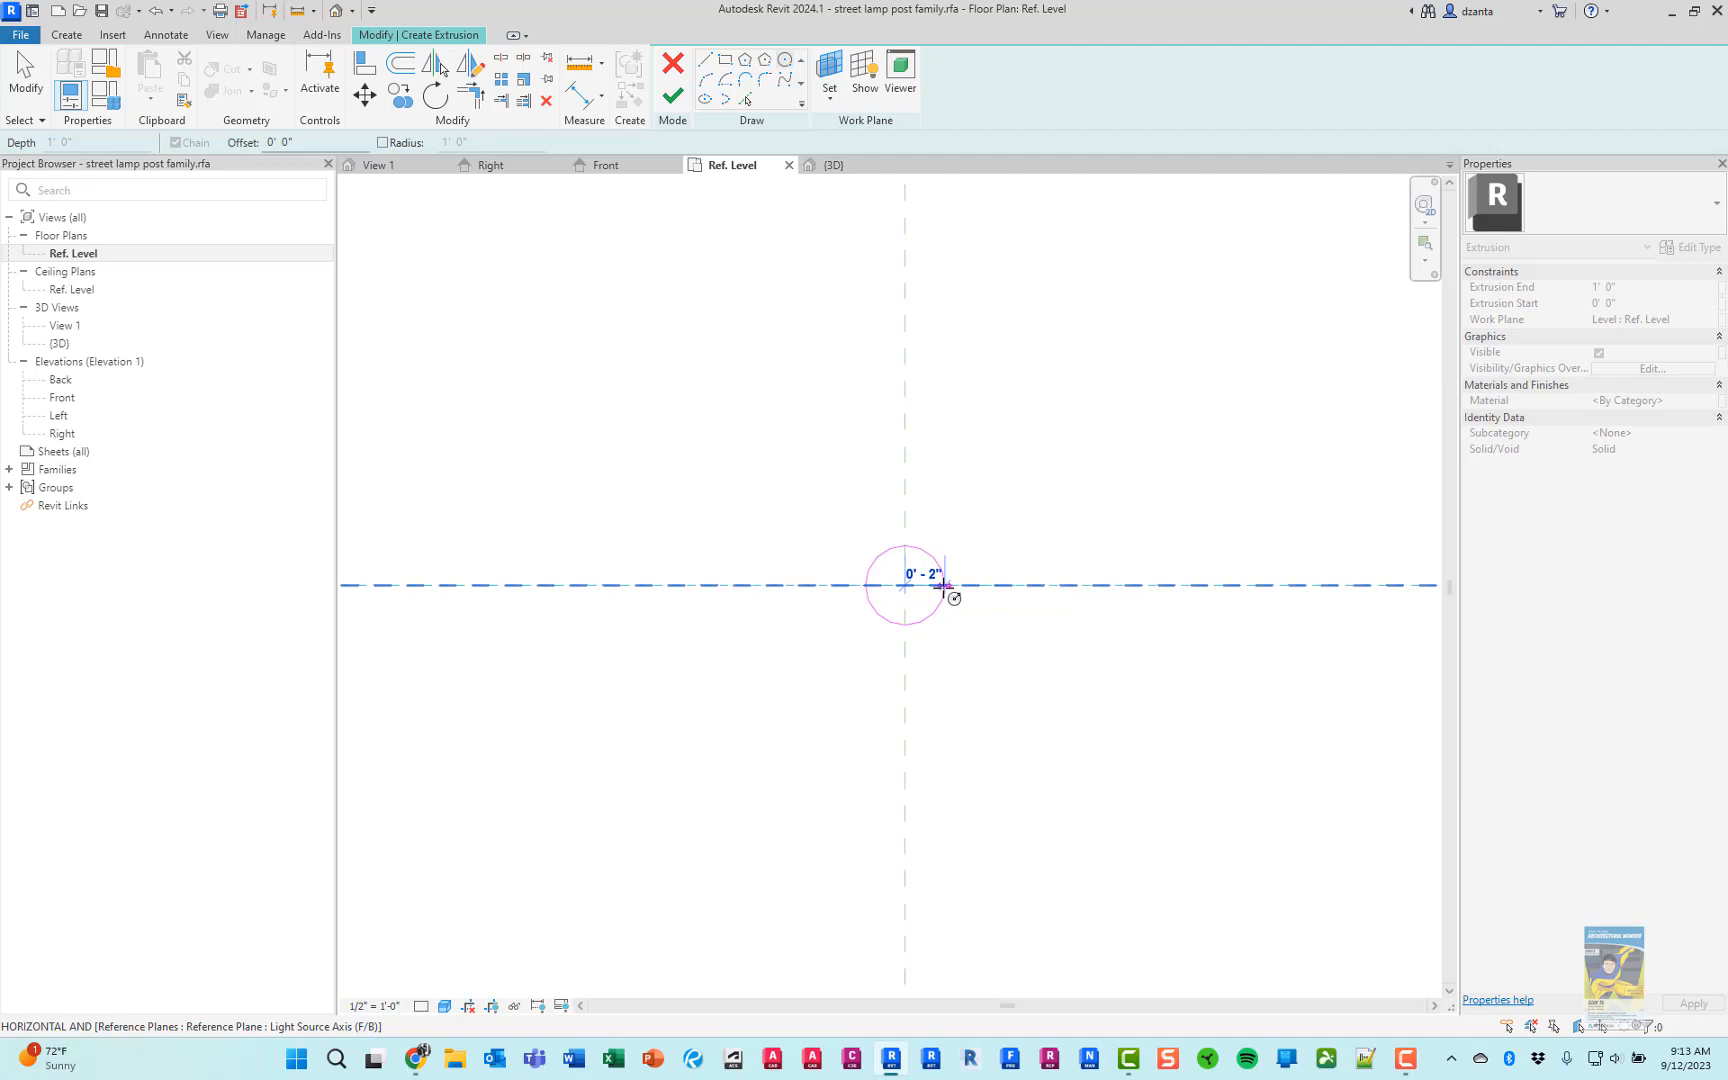
type("3.5\"")
key("Return")
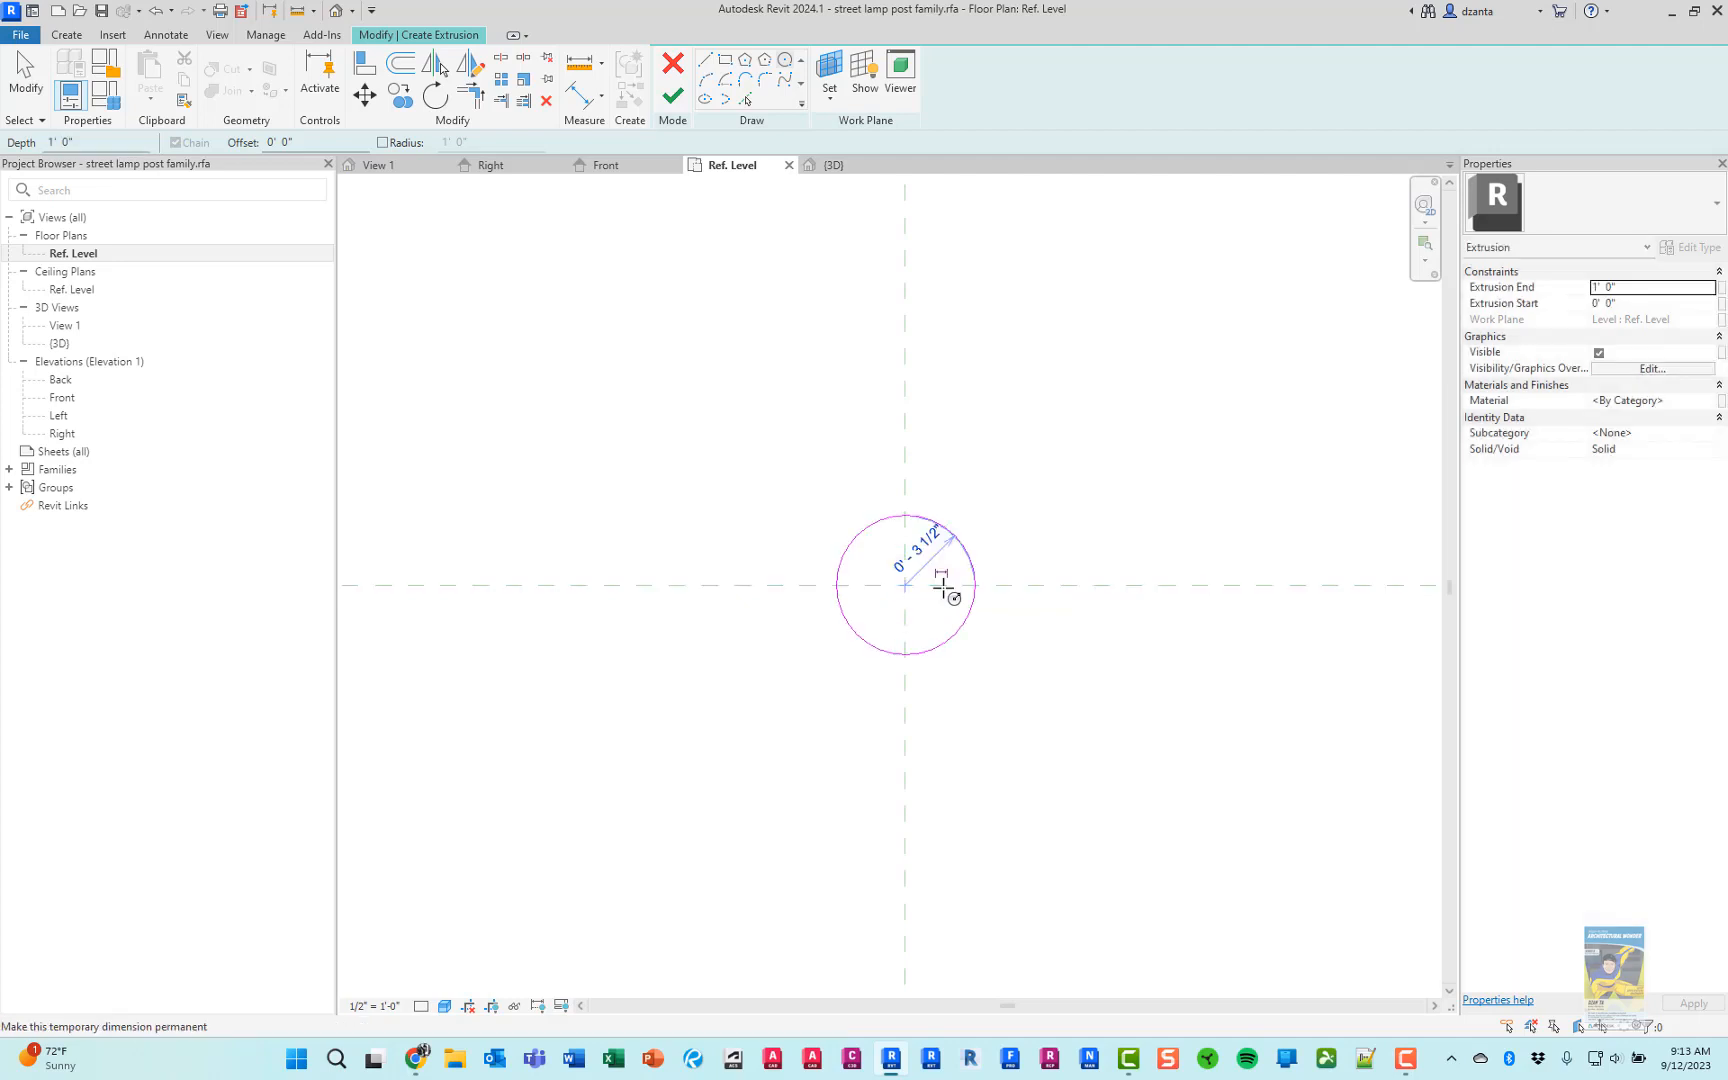
key("Escape")
key("Escape")
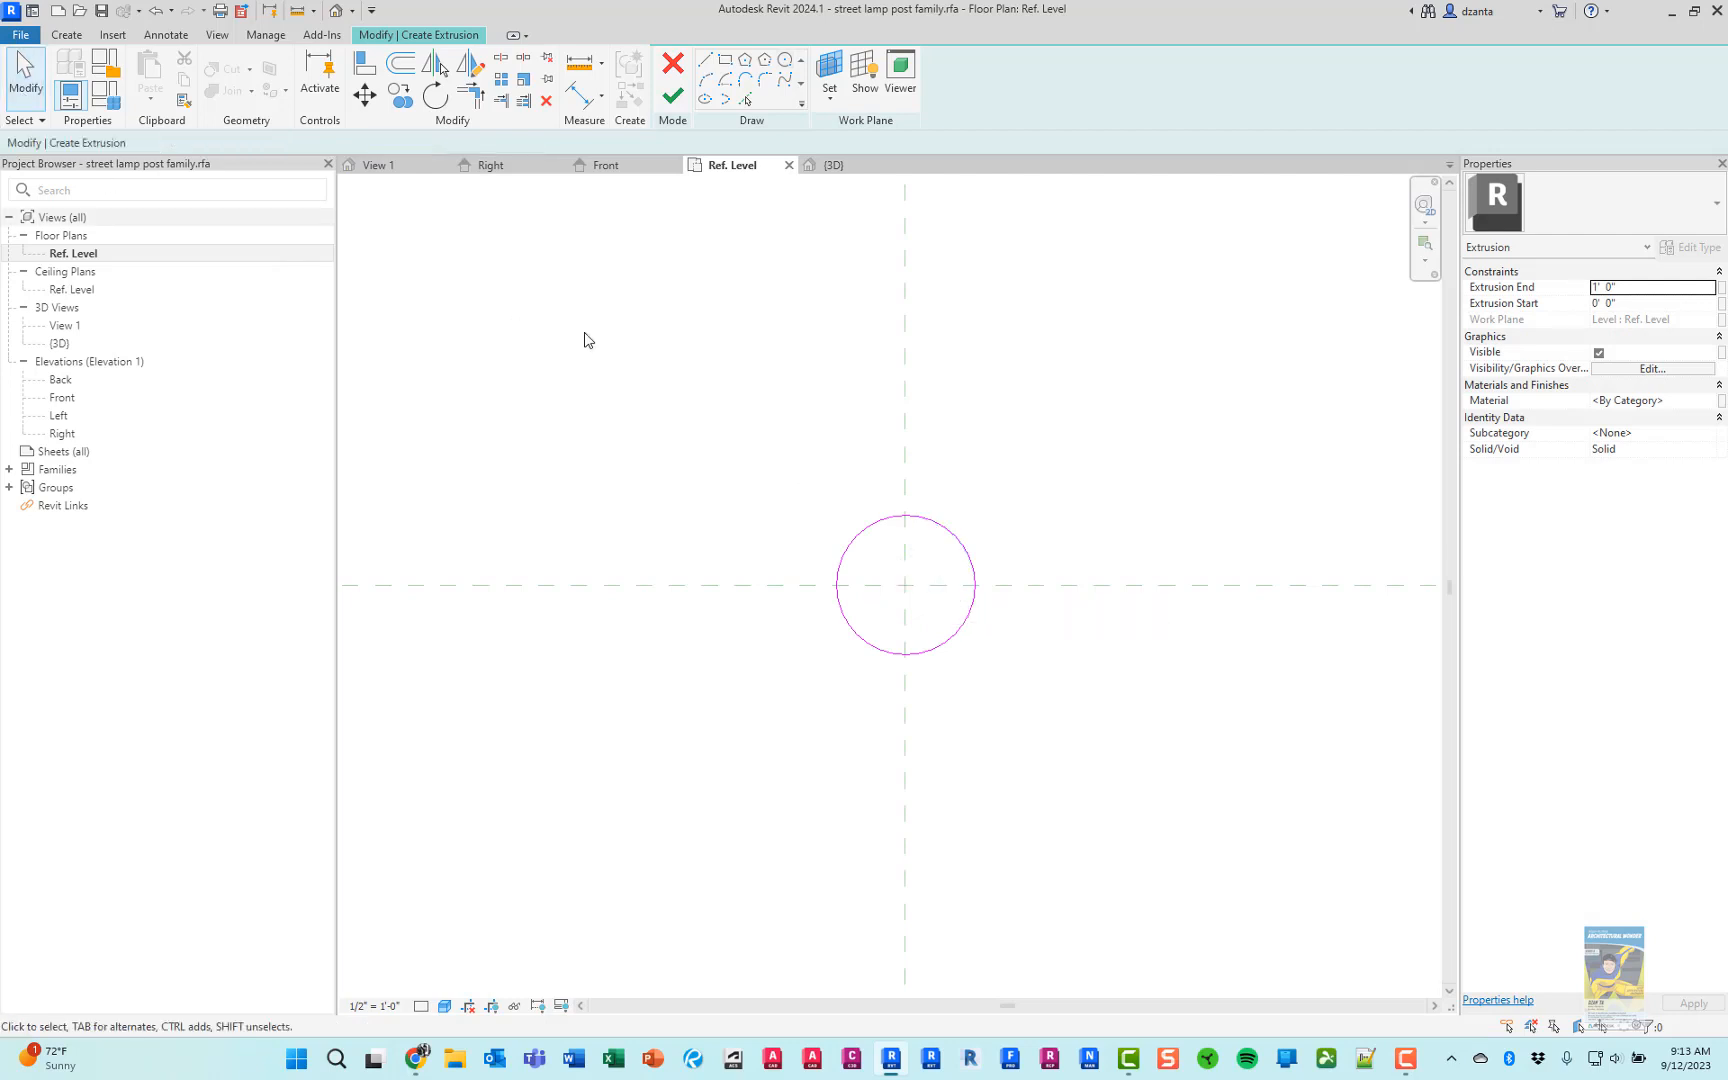
Make the circle's temporary radius dimension permanent and set the view scale to 1" = 1'-0"
left_click(958, 538)
scroll(935, 580, "up", 2)
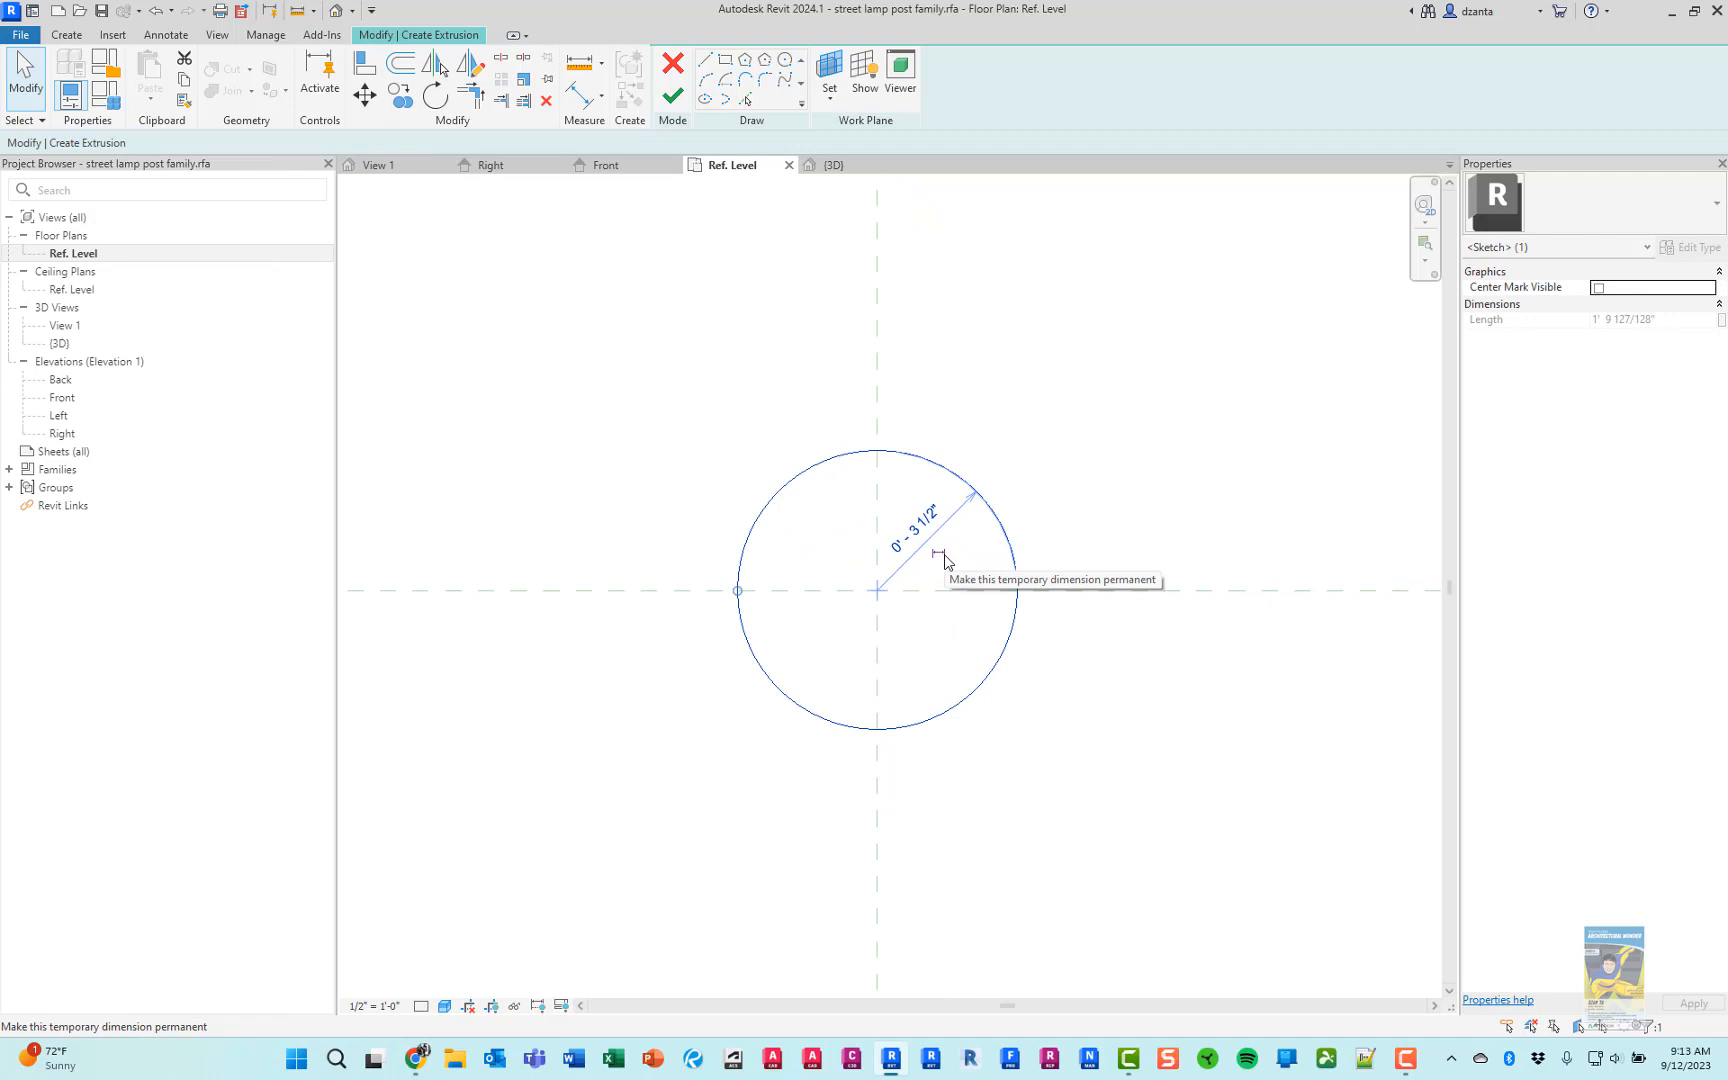
left_click(940, 554)
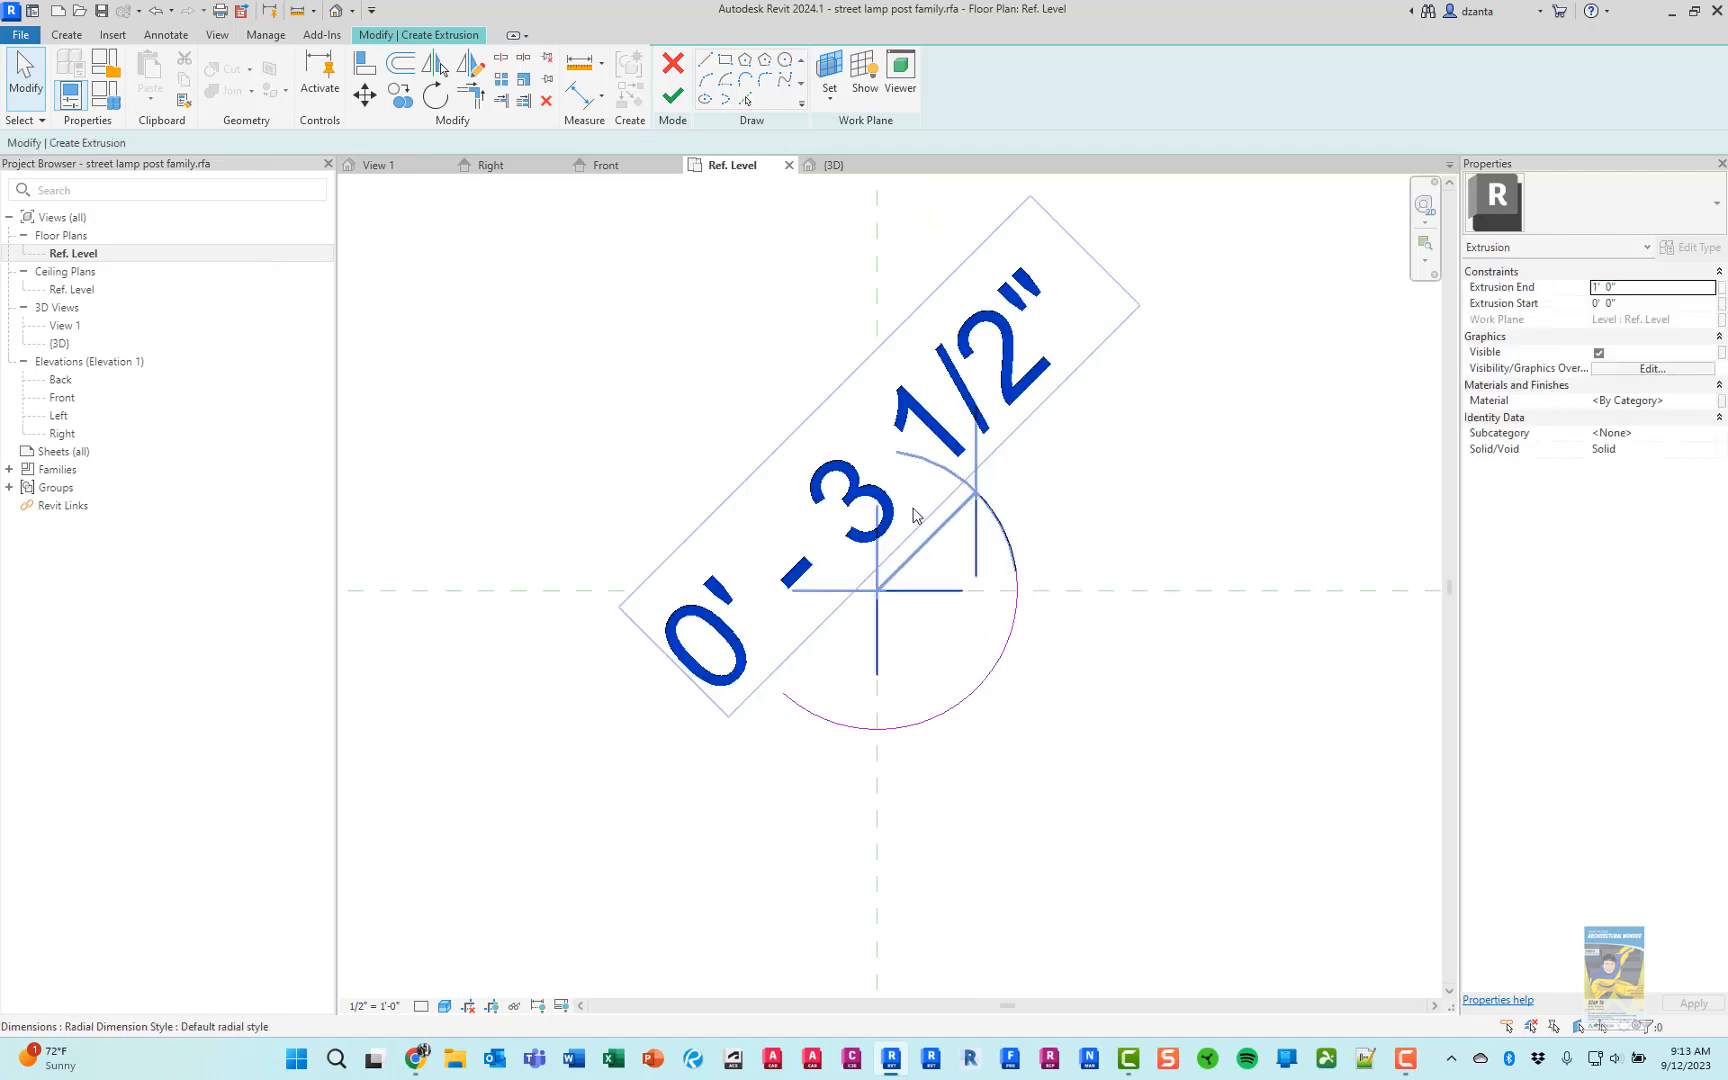
left_click(373, 1005)
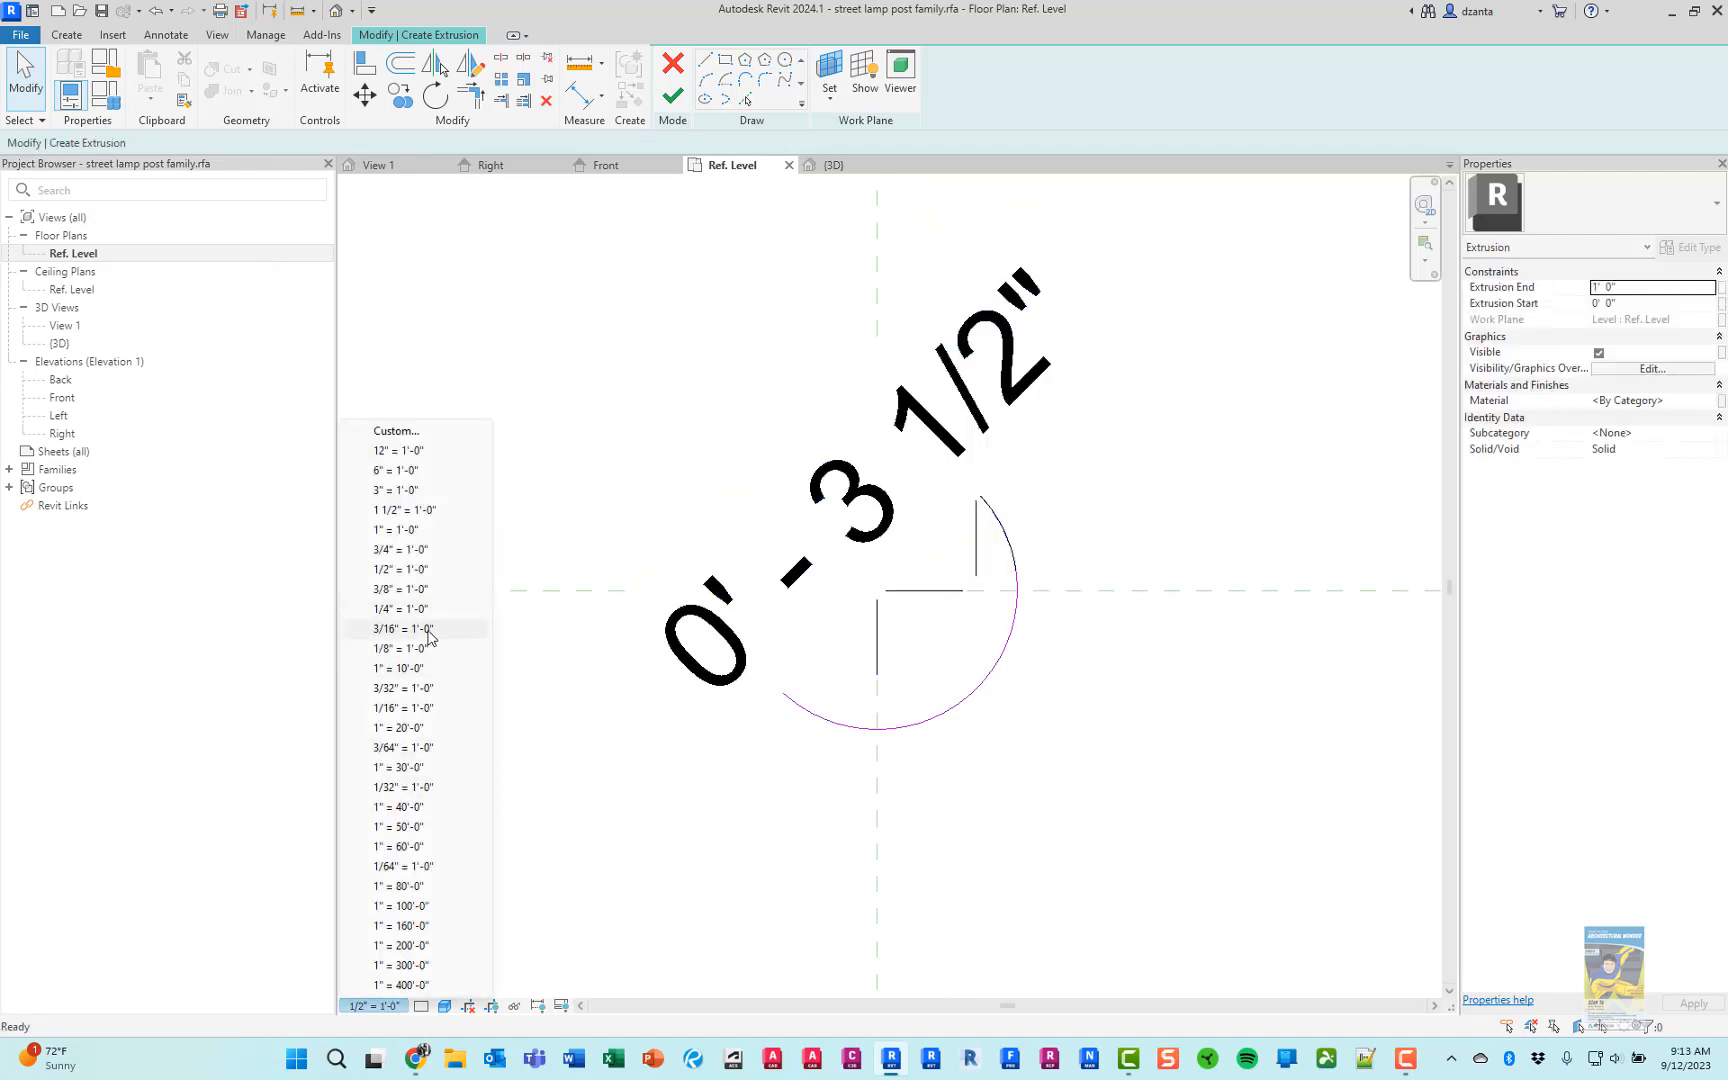
left_click(425, 535)
Delete the circle's permanent radius dimension and recreate it from the temporary dimension
left_click(880, 576)
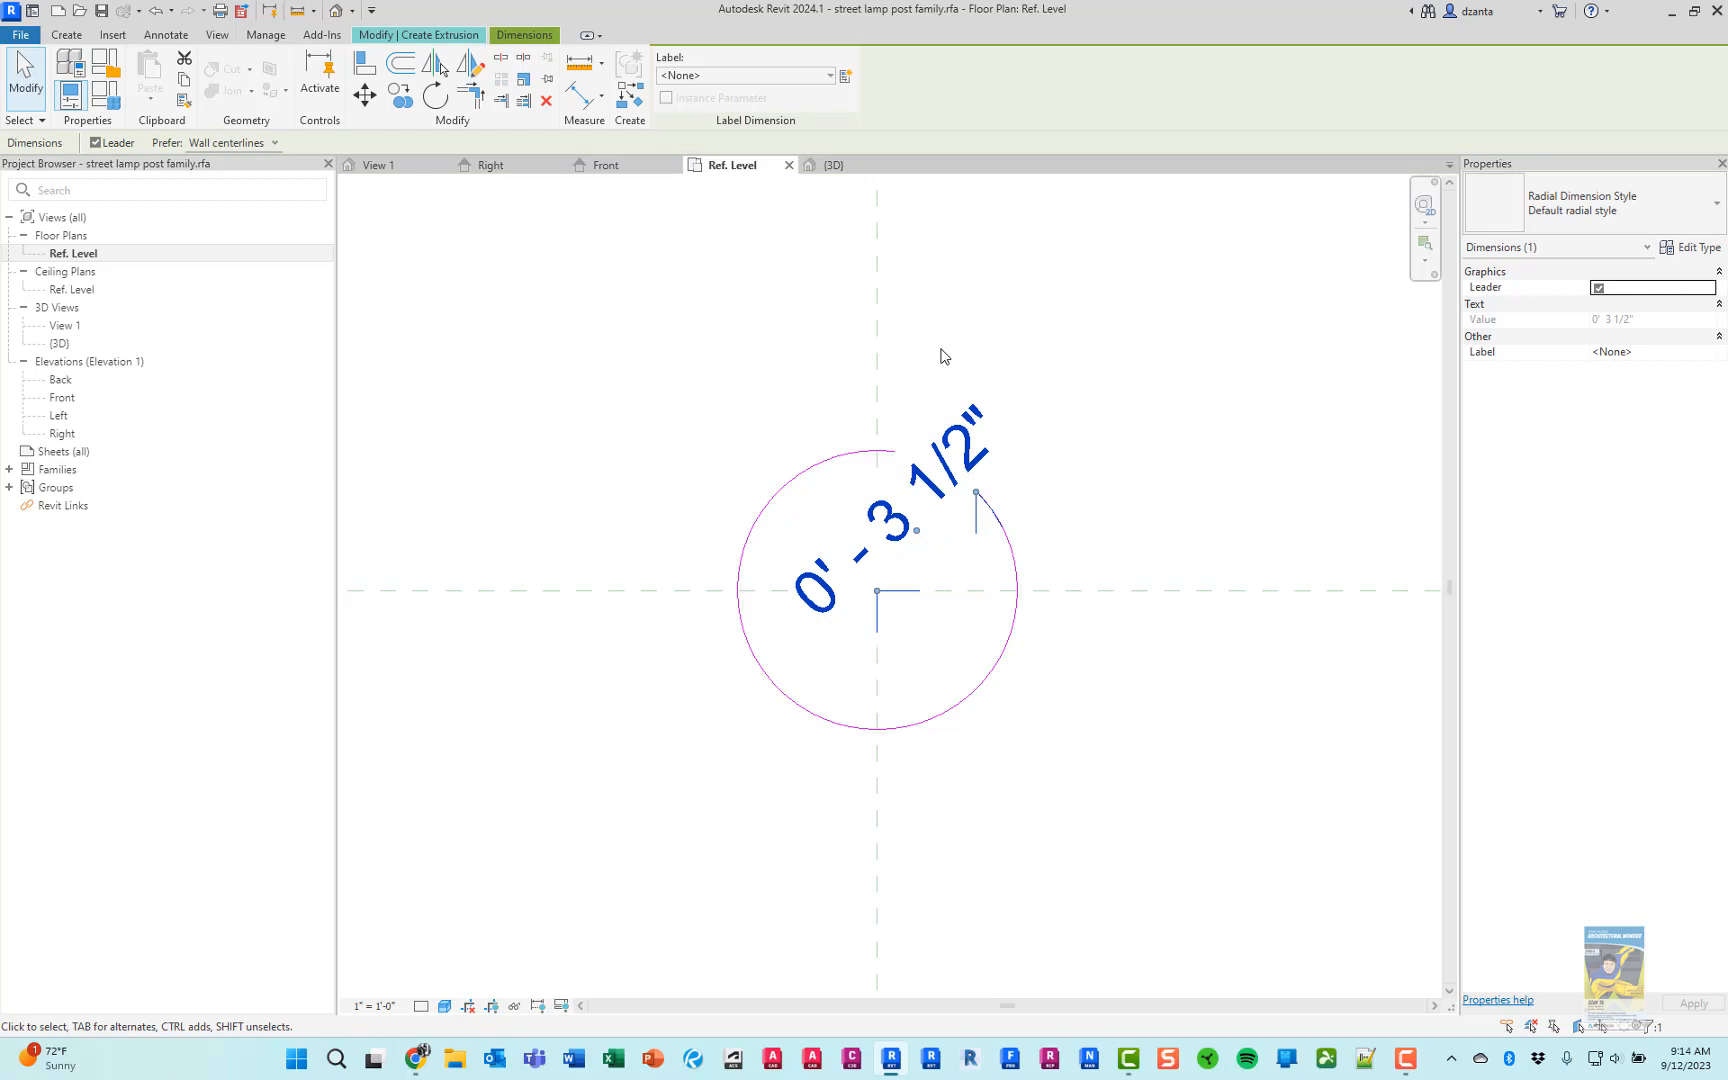
left_click(950, 317)
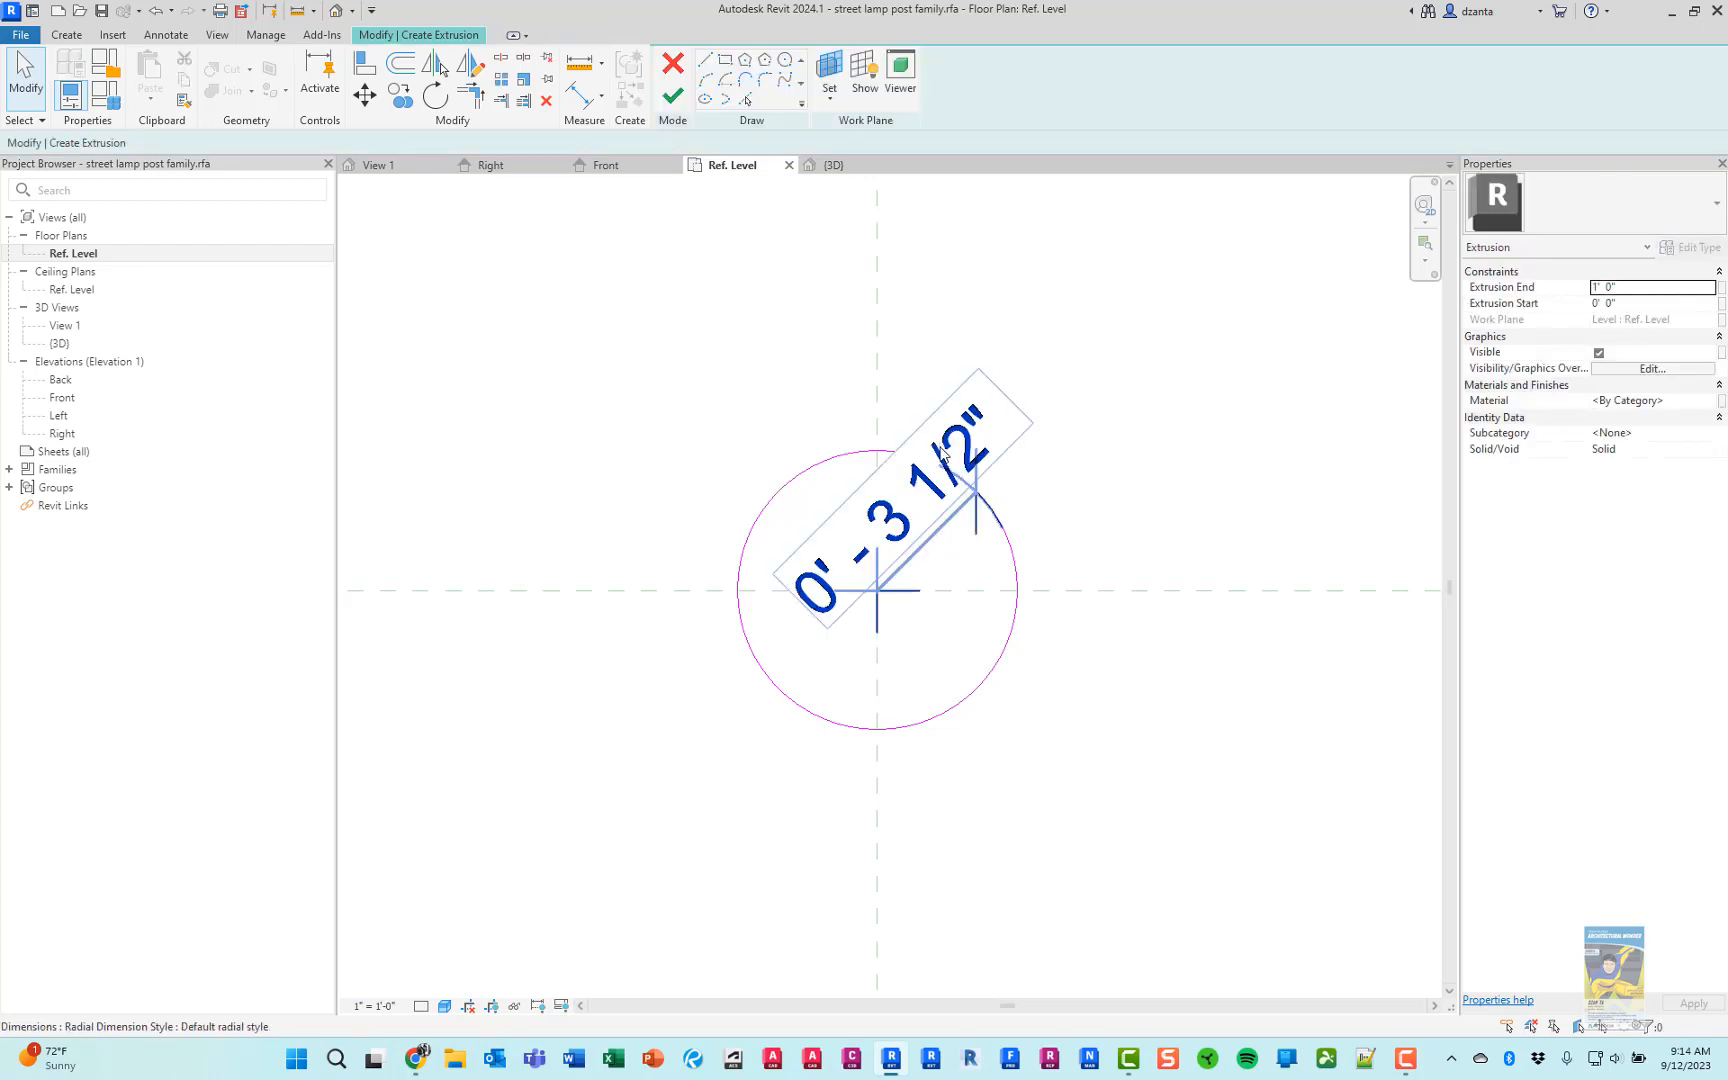
left_click(922, 553)
left_click(1041, 359)
left_click(995, 436)
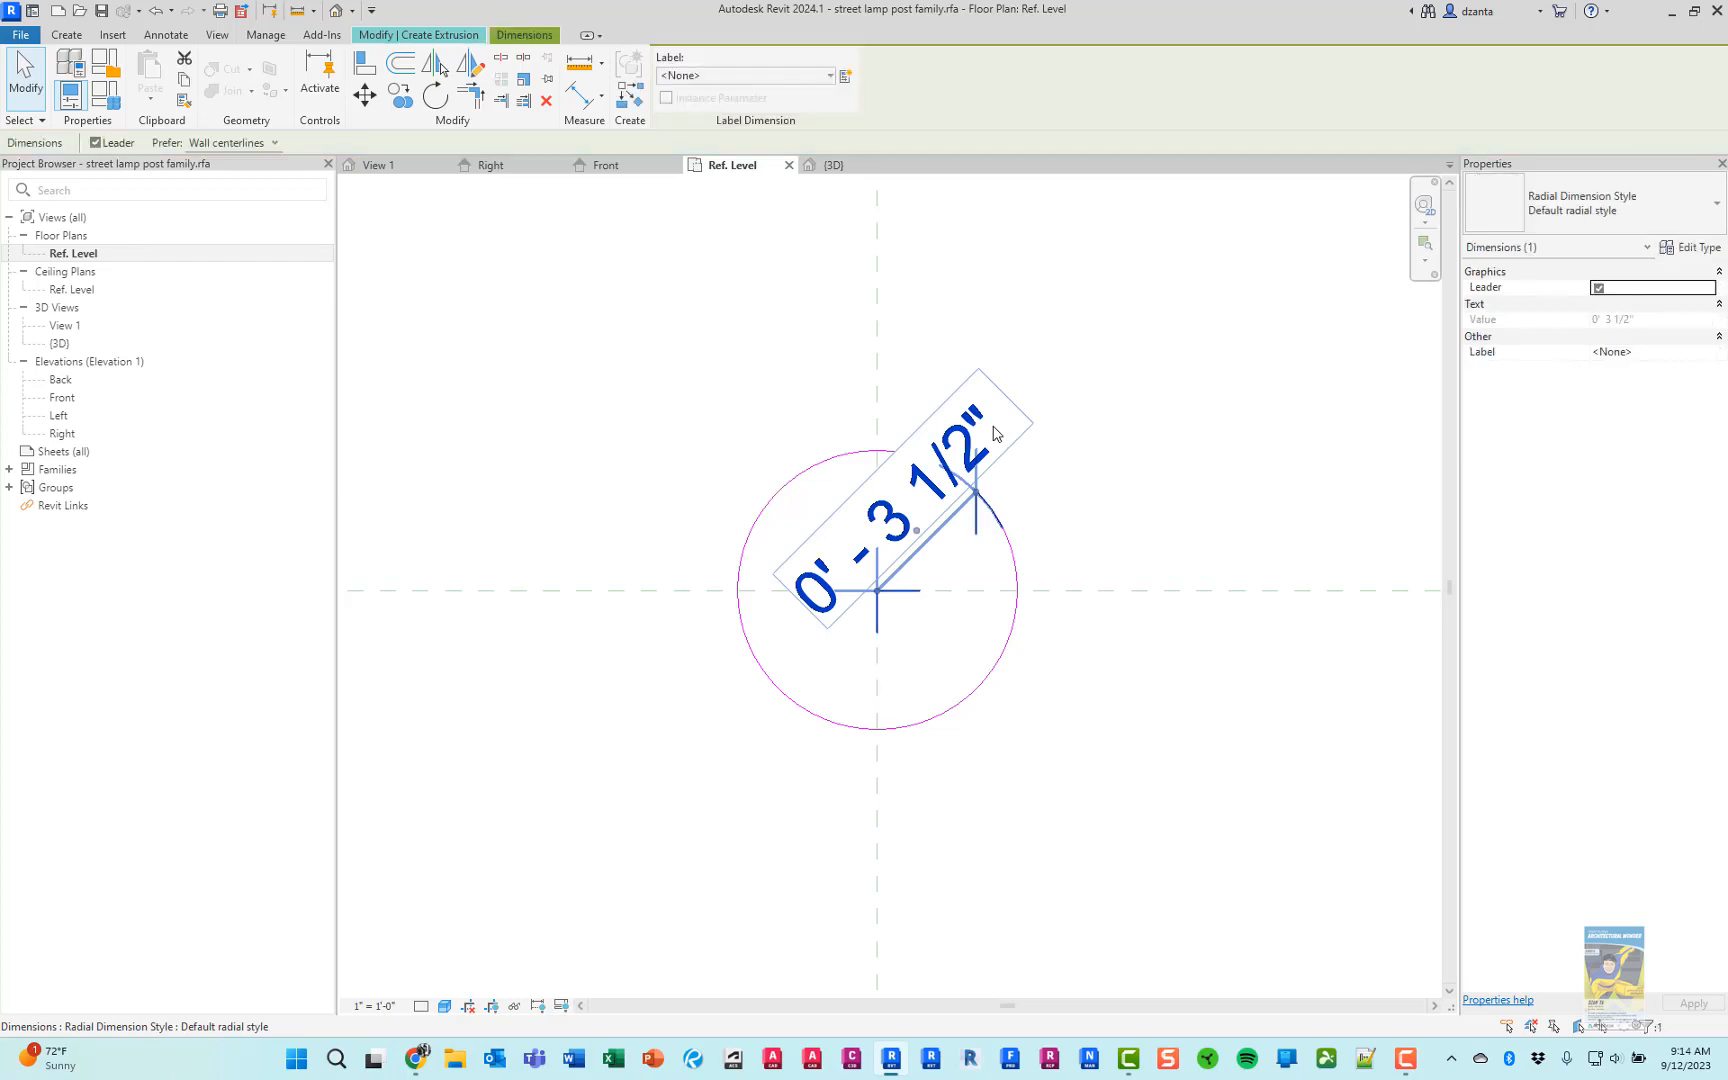
key("Delete")
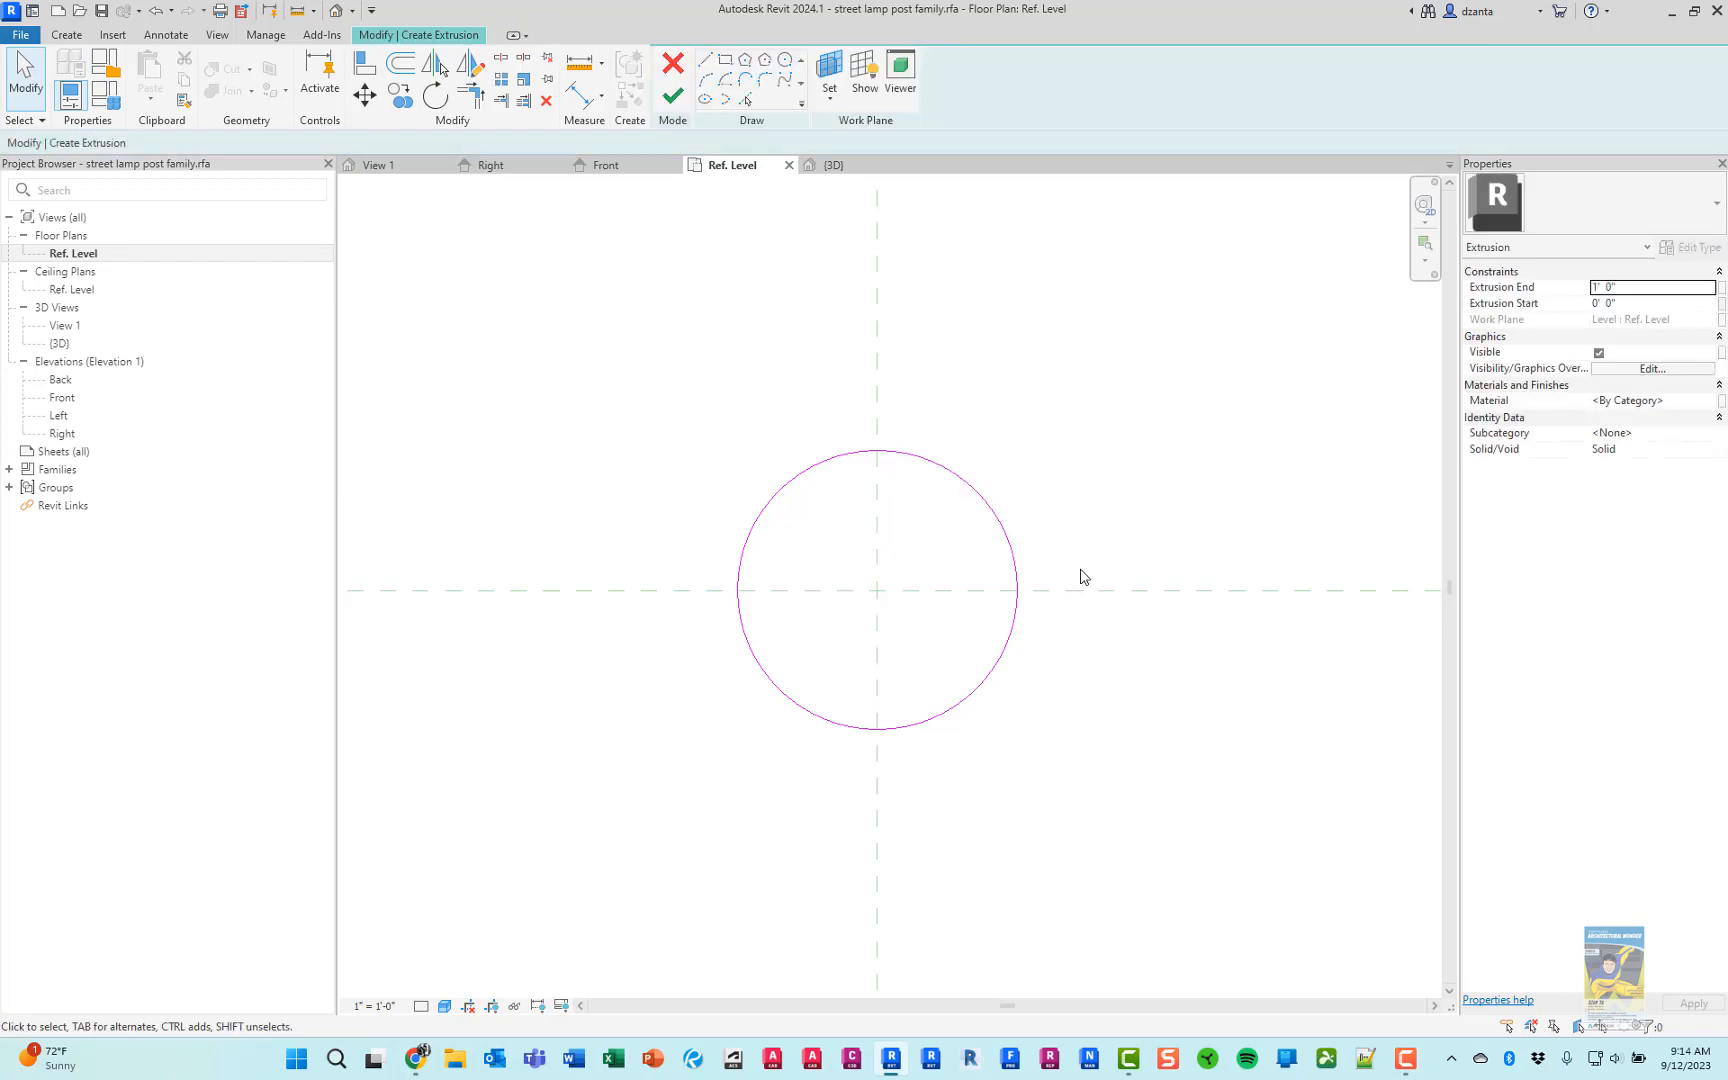
left_click(1000, 524)
left_click(936, 549)
left_click(1089, 450)
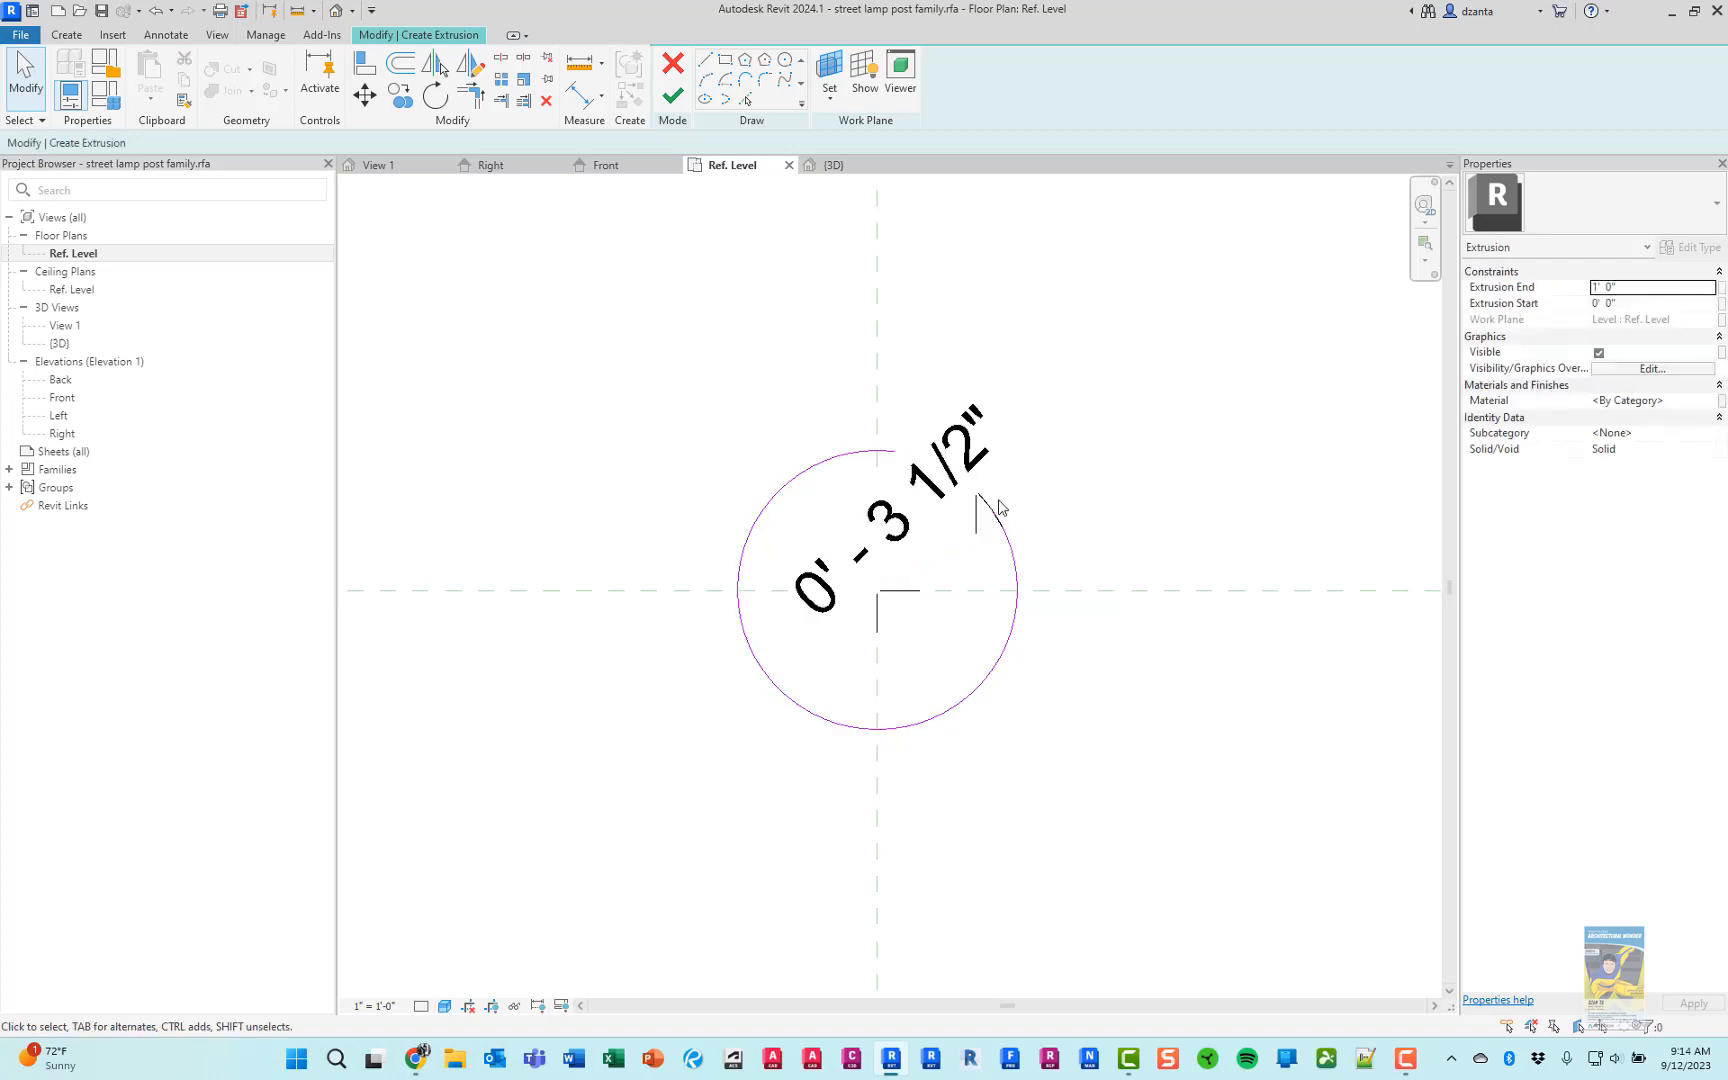
Finish the circular pole extrusion with its radius dimension kept in the sketch
left_click(1000, 507)
scroll(997, 490, "down", 3)
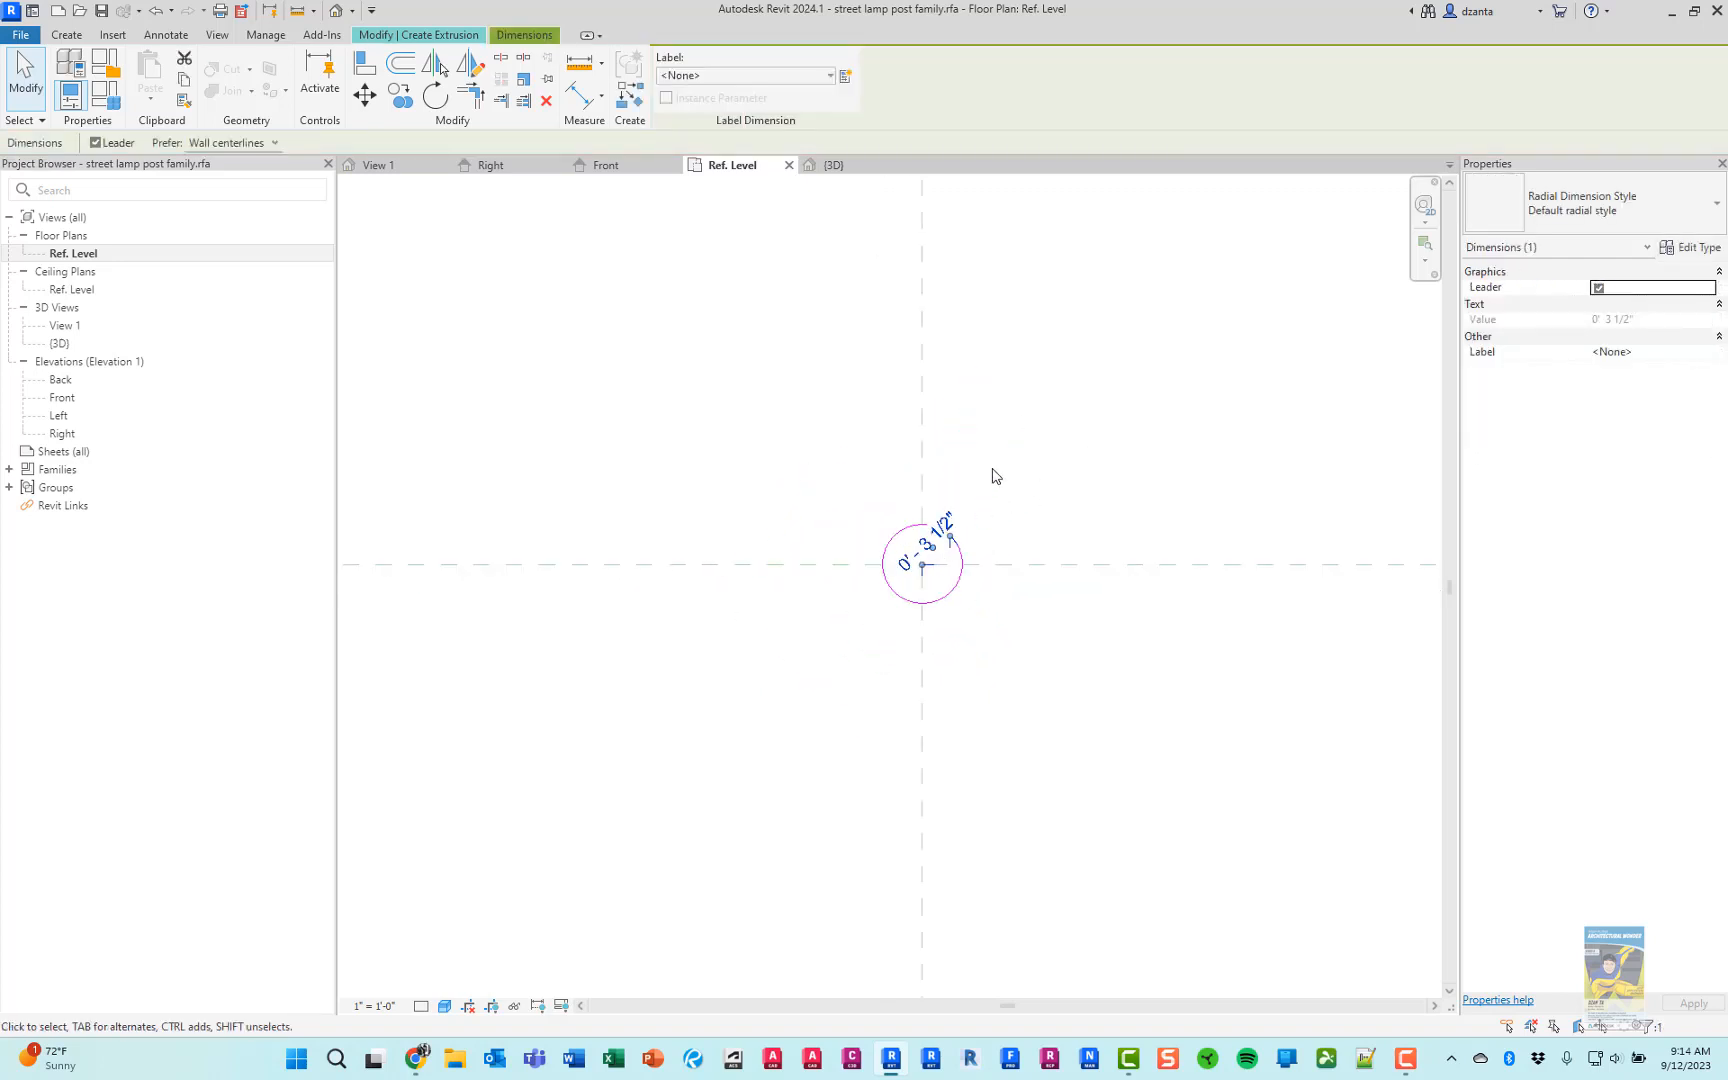
left_click(1034, 418)
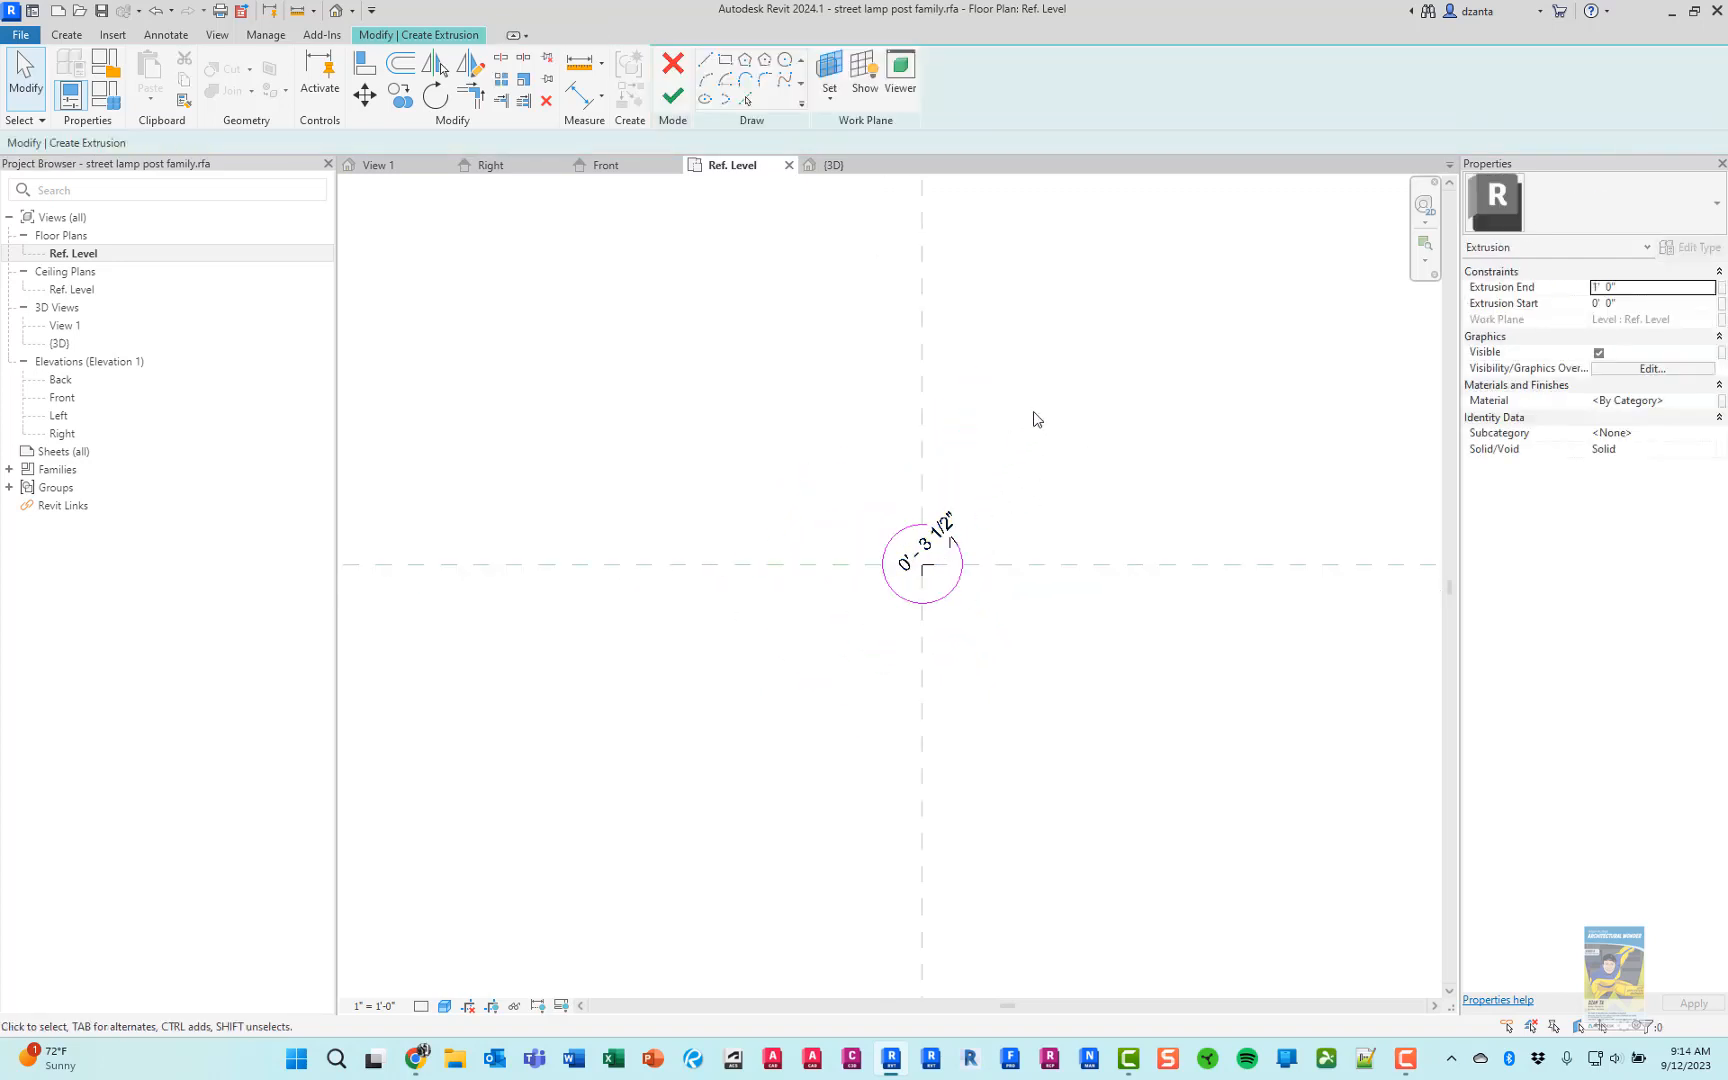
left_click(673, 96)
left_click(657, 413)
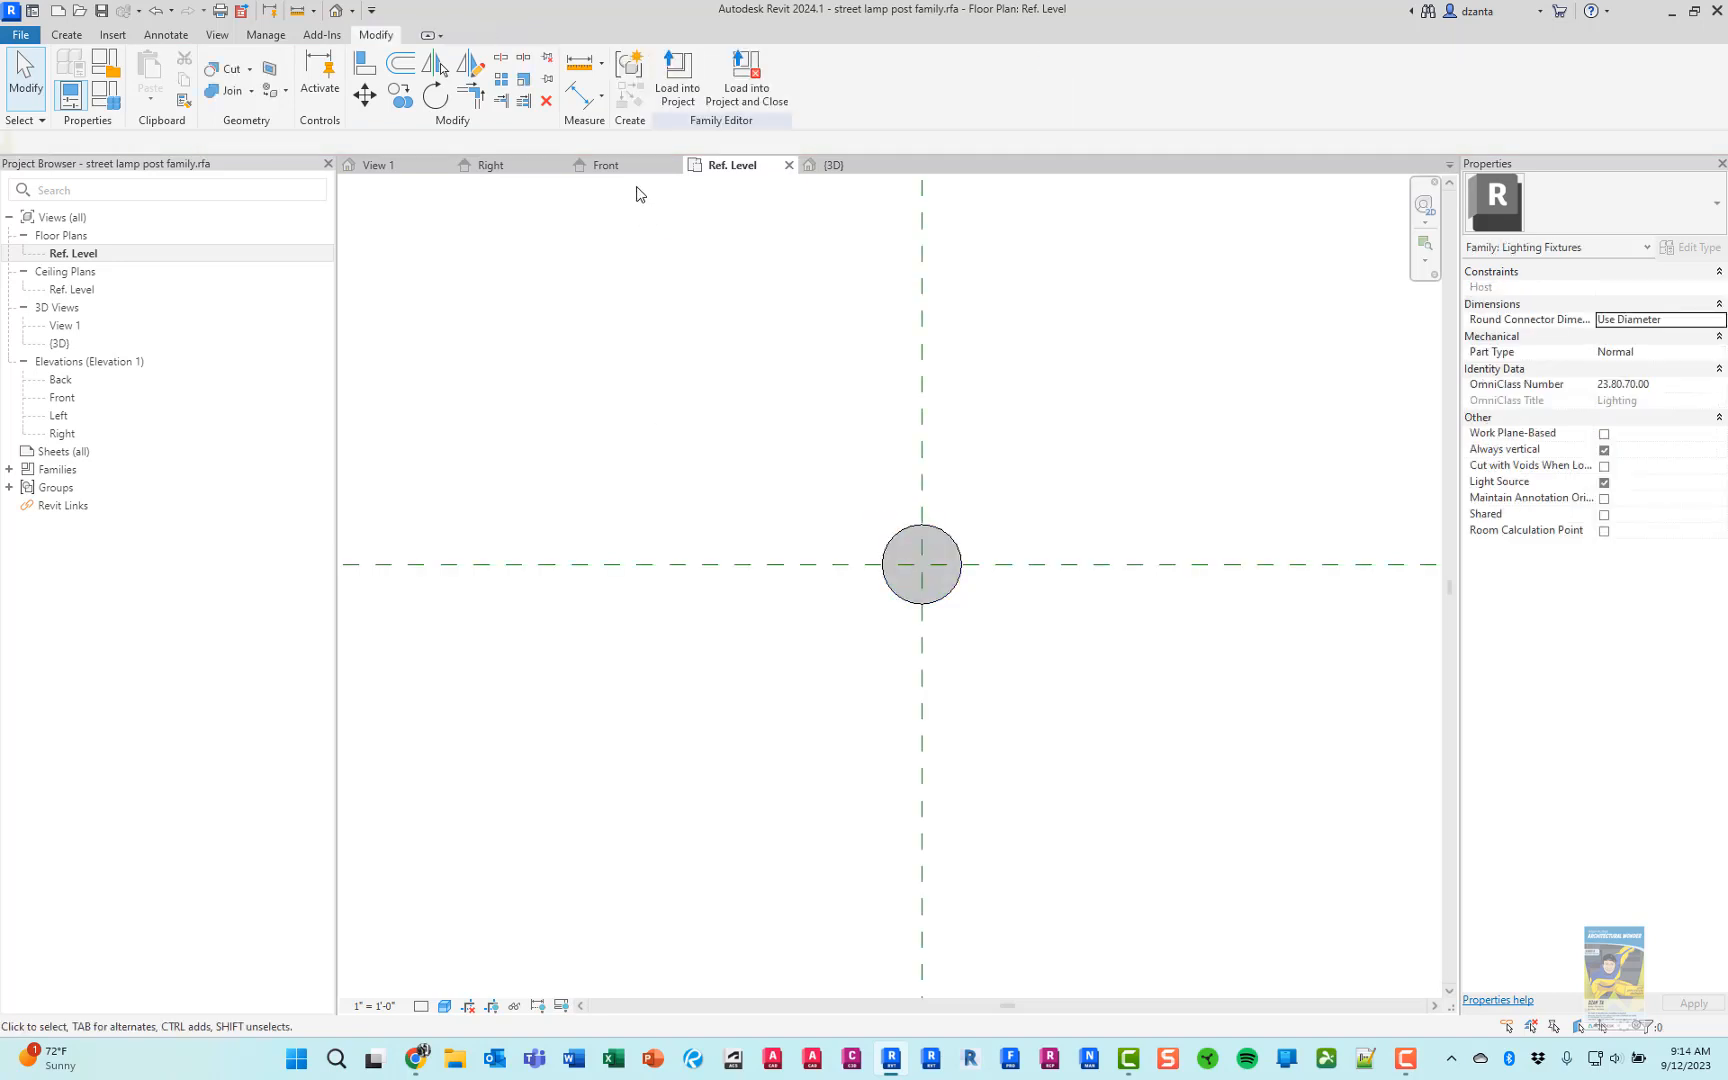
In the Front elevation, stretch the top of the pole extrusion to the lowest reference plane below the light source, at 10' 4"
left_click(620, 165)
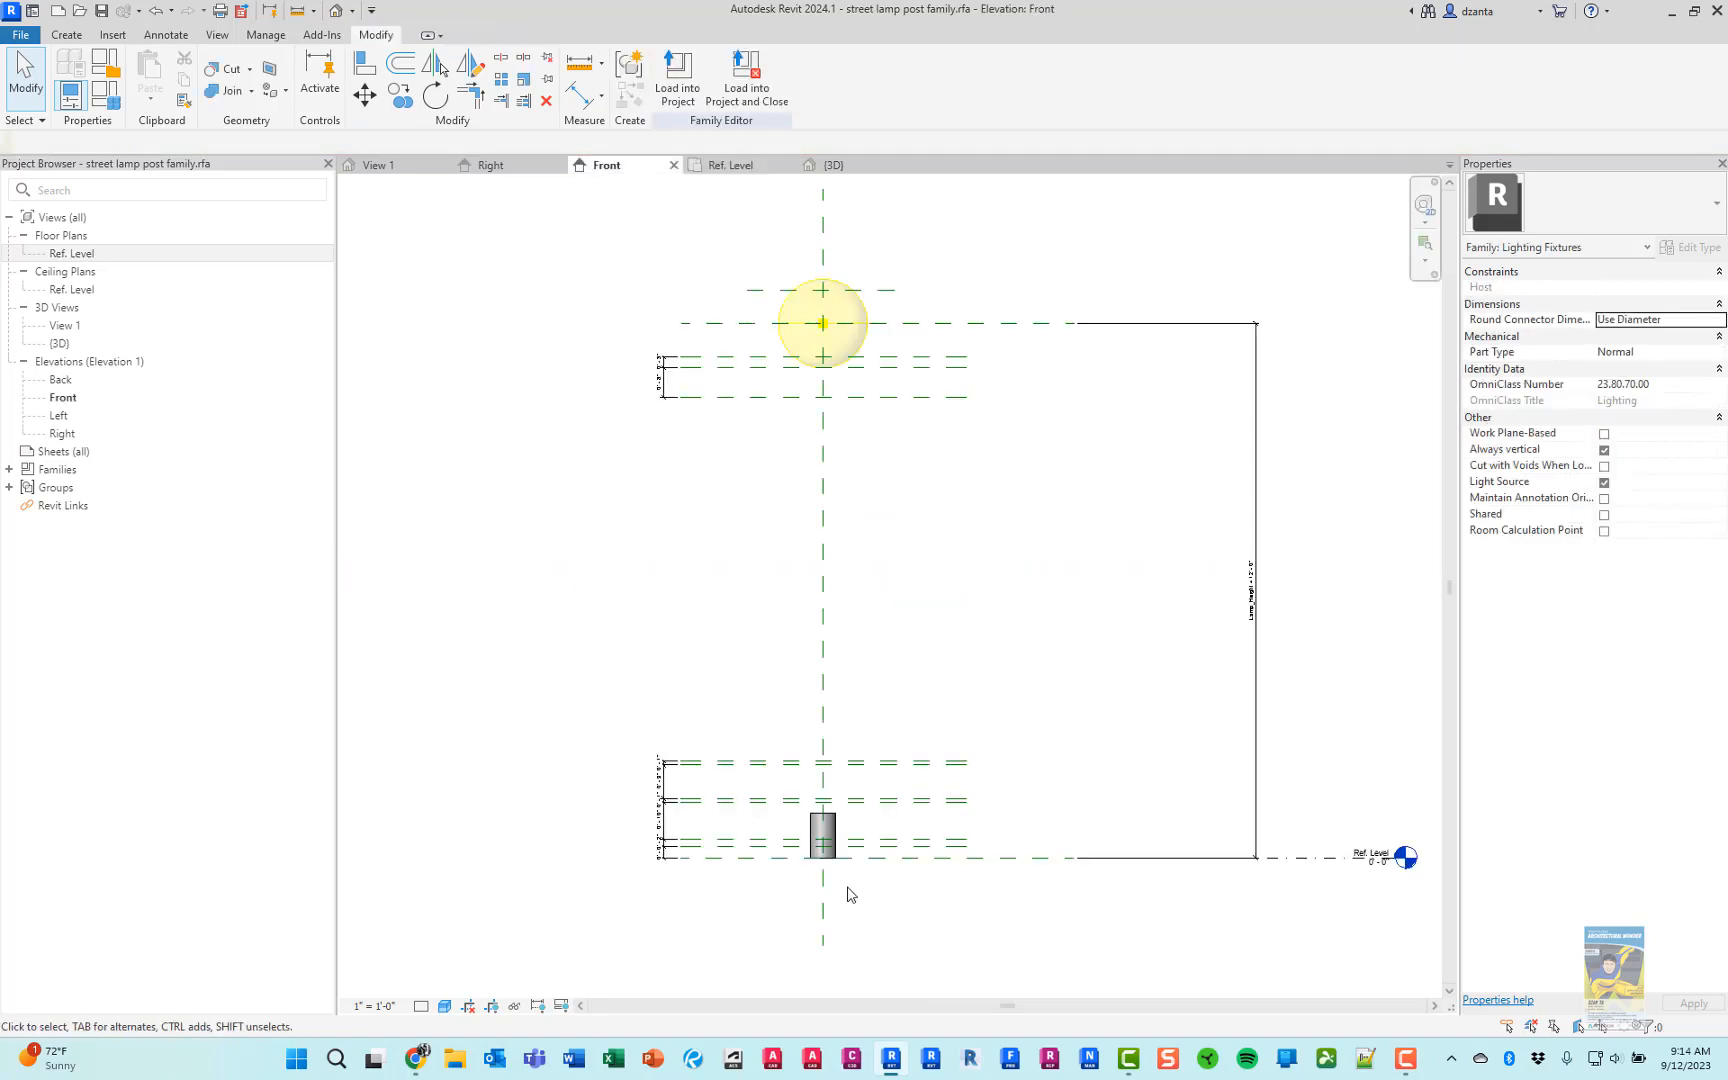
scroll(845, 895, "up", 1)
left_click(822, 825)
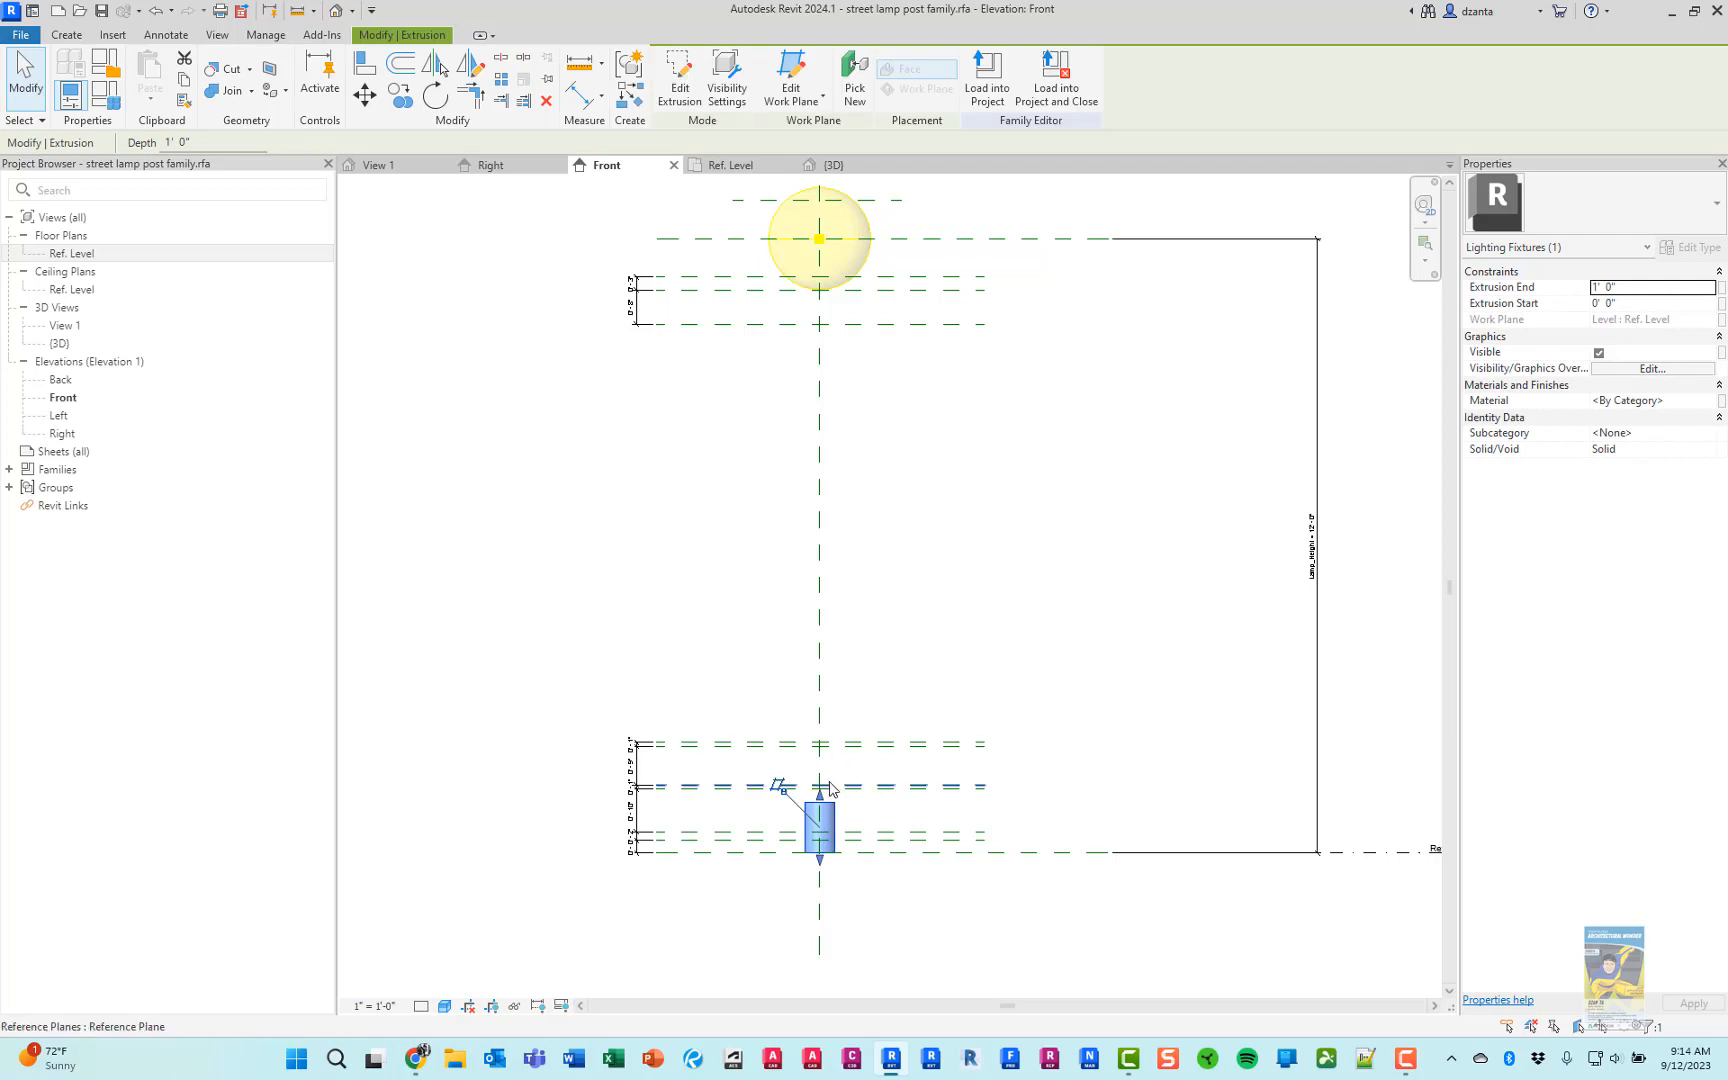
left_click_drag(826, 799, 845, 326)
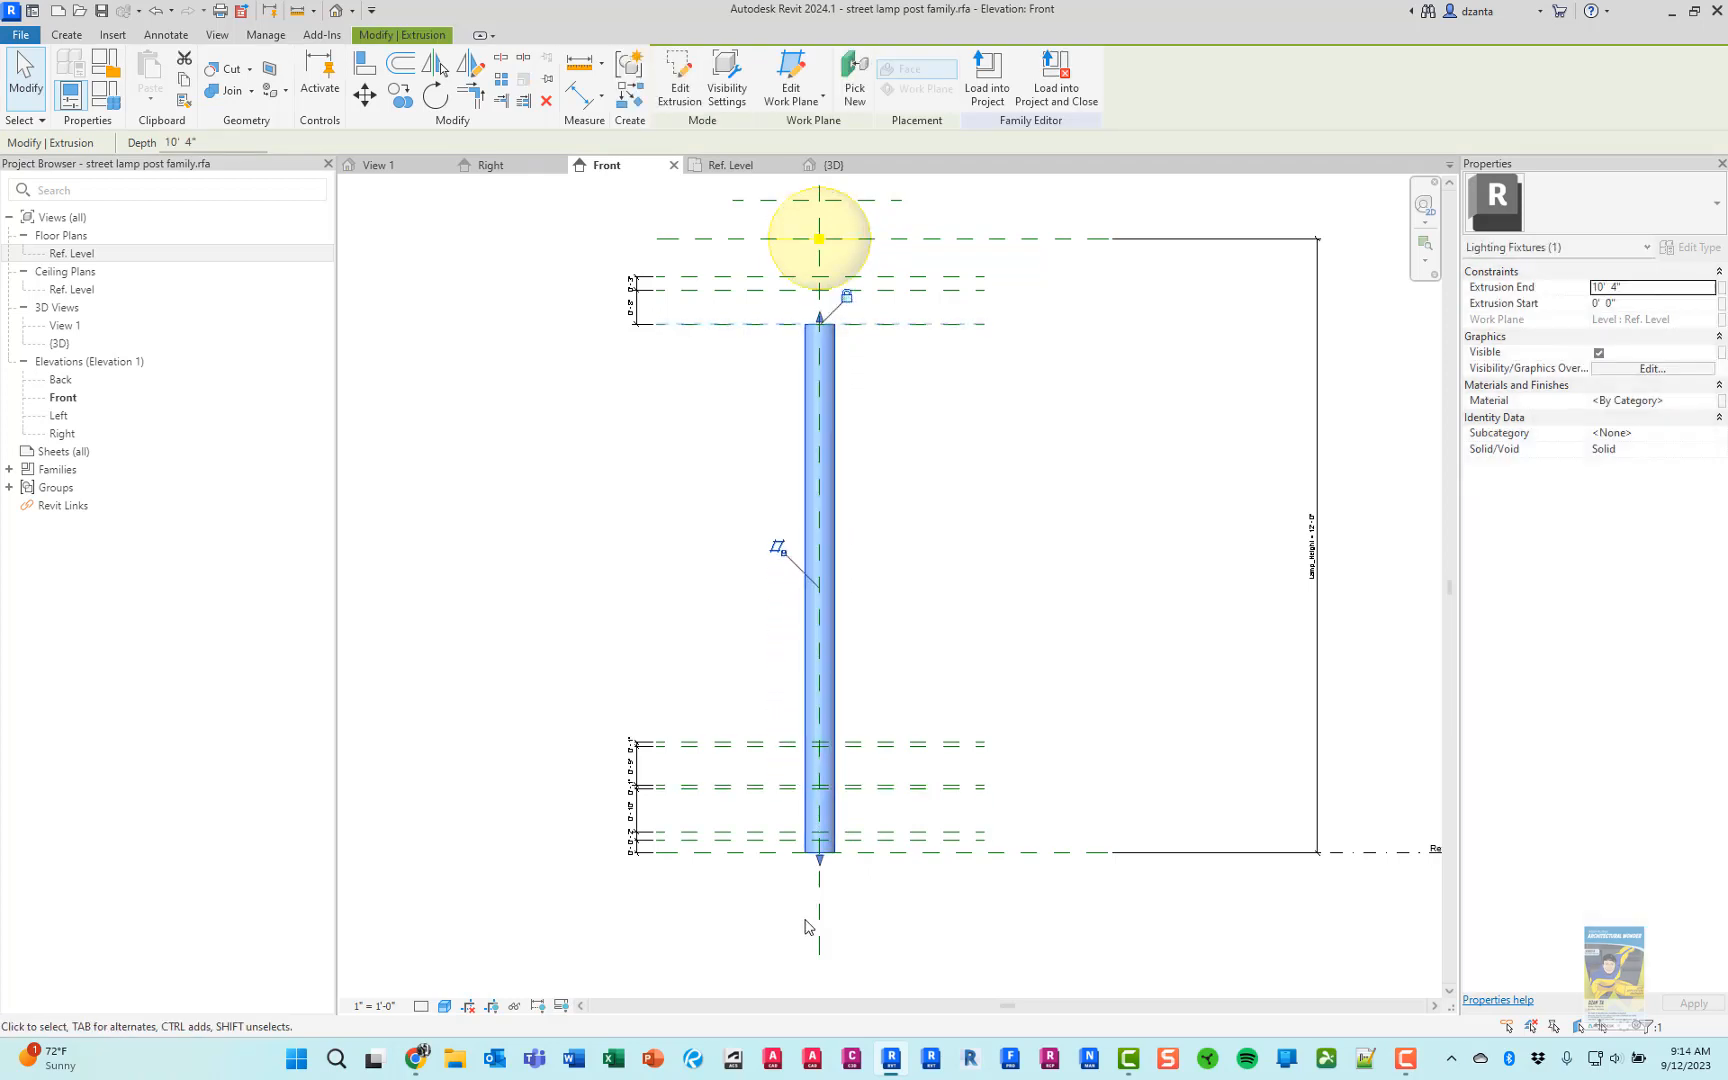
Try raising the pole's lower end to the uppermost base reference plane, and return it to the Ref. Level by removing the conflicting constraints
left_click_drag(822, 866, 819, 744)
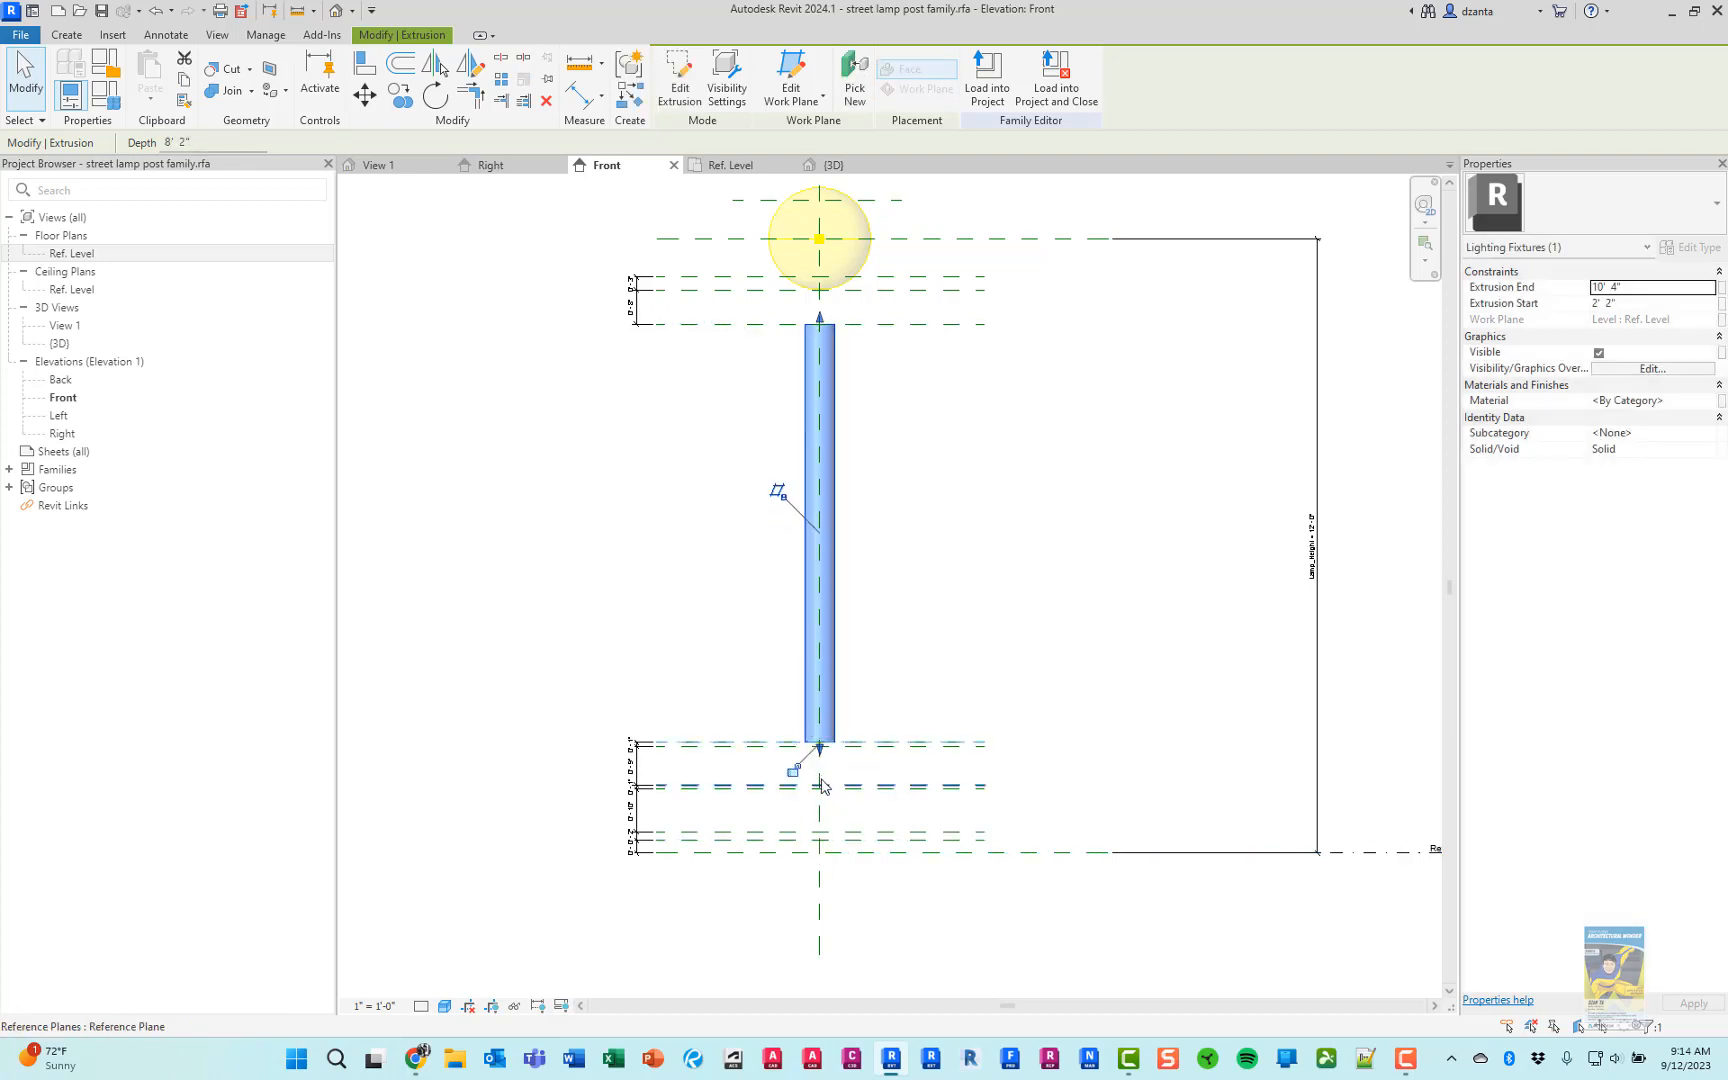
left_click(884, 680)
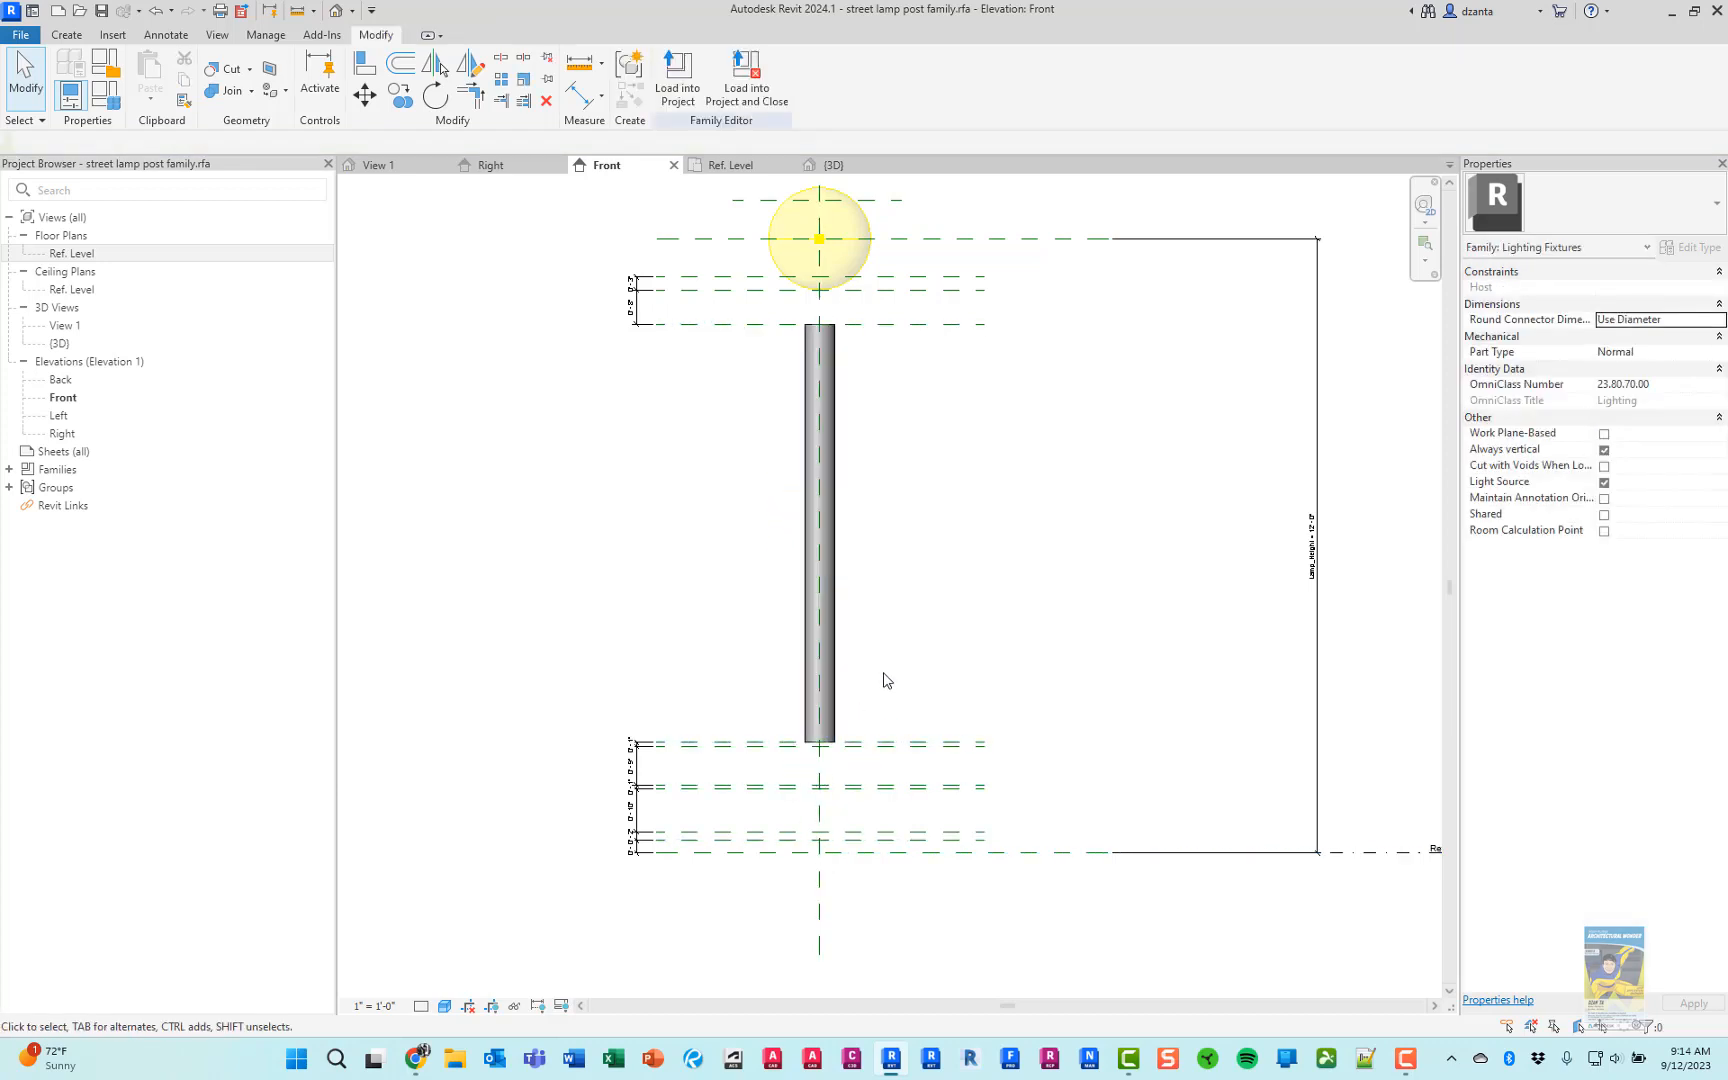
scroll(824, 810, "up", 3)
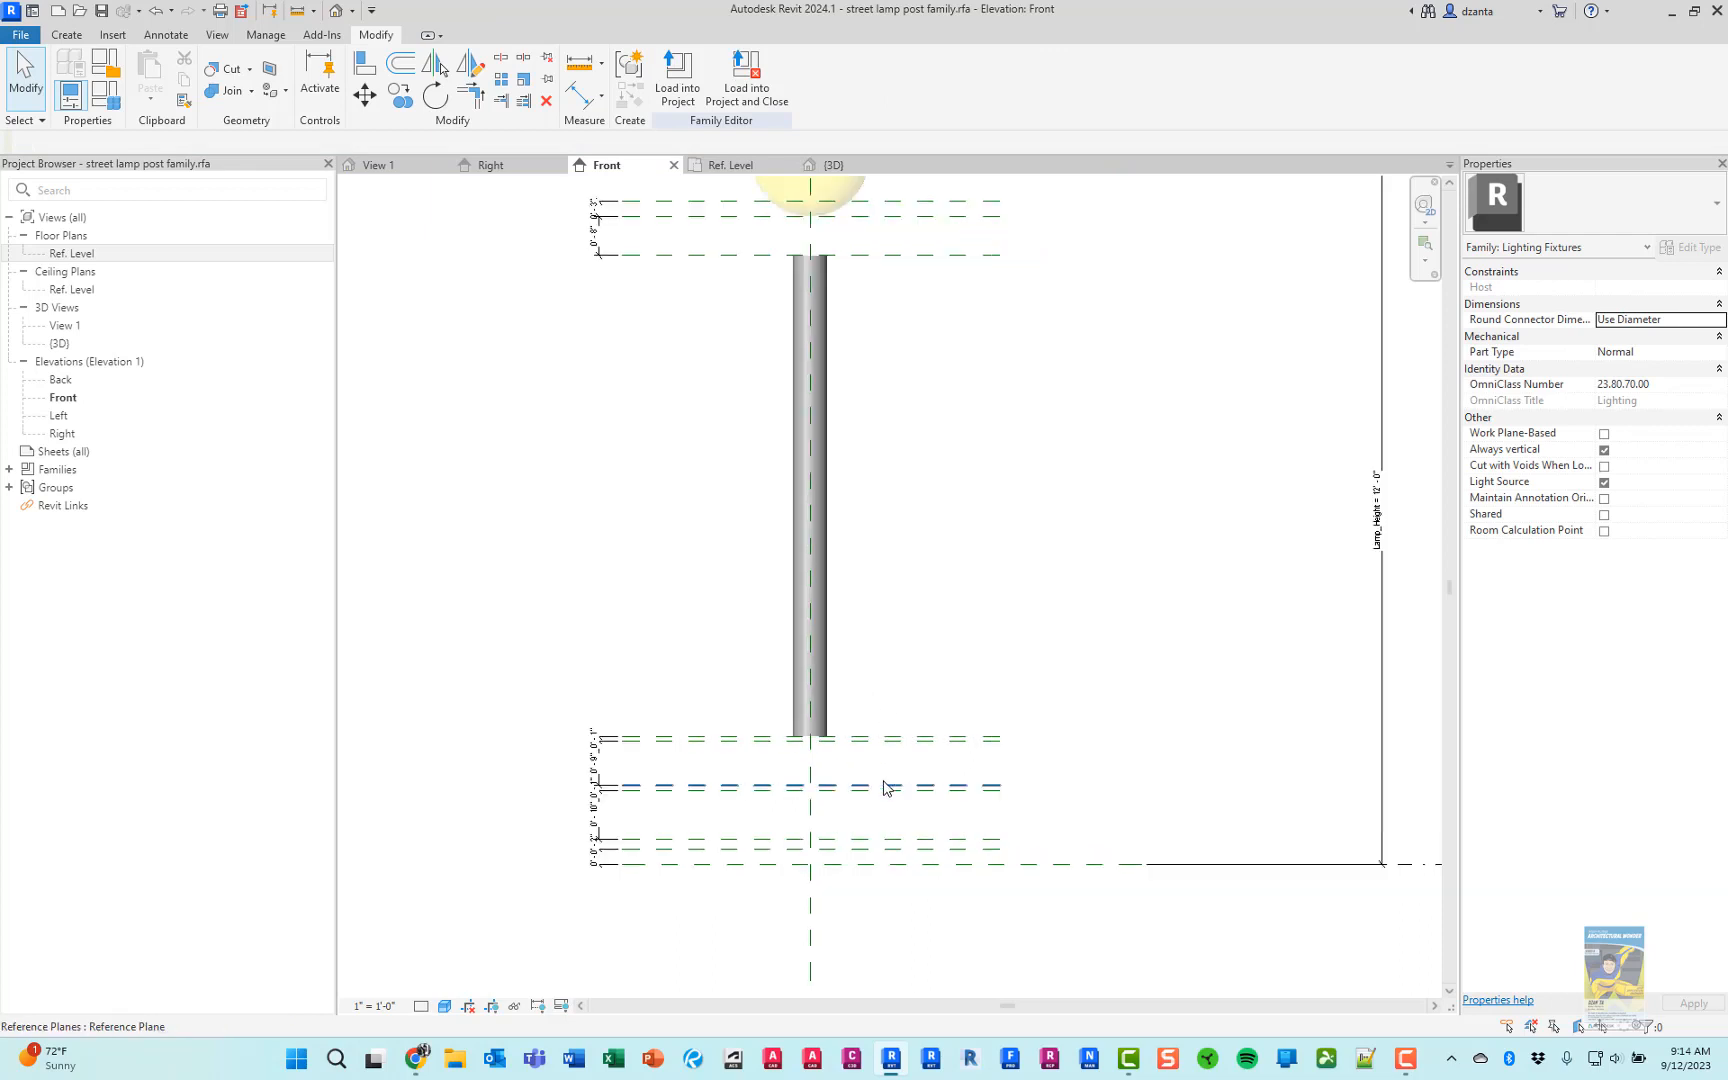
left_click(833, 595)
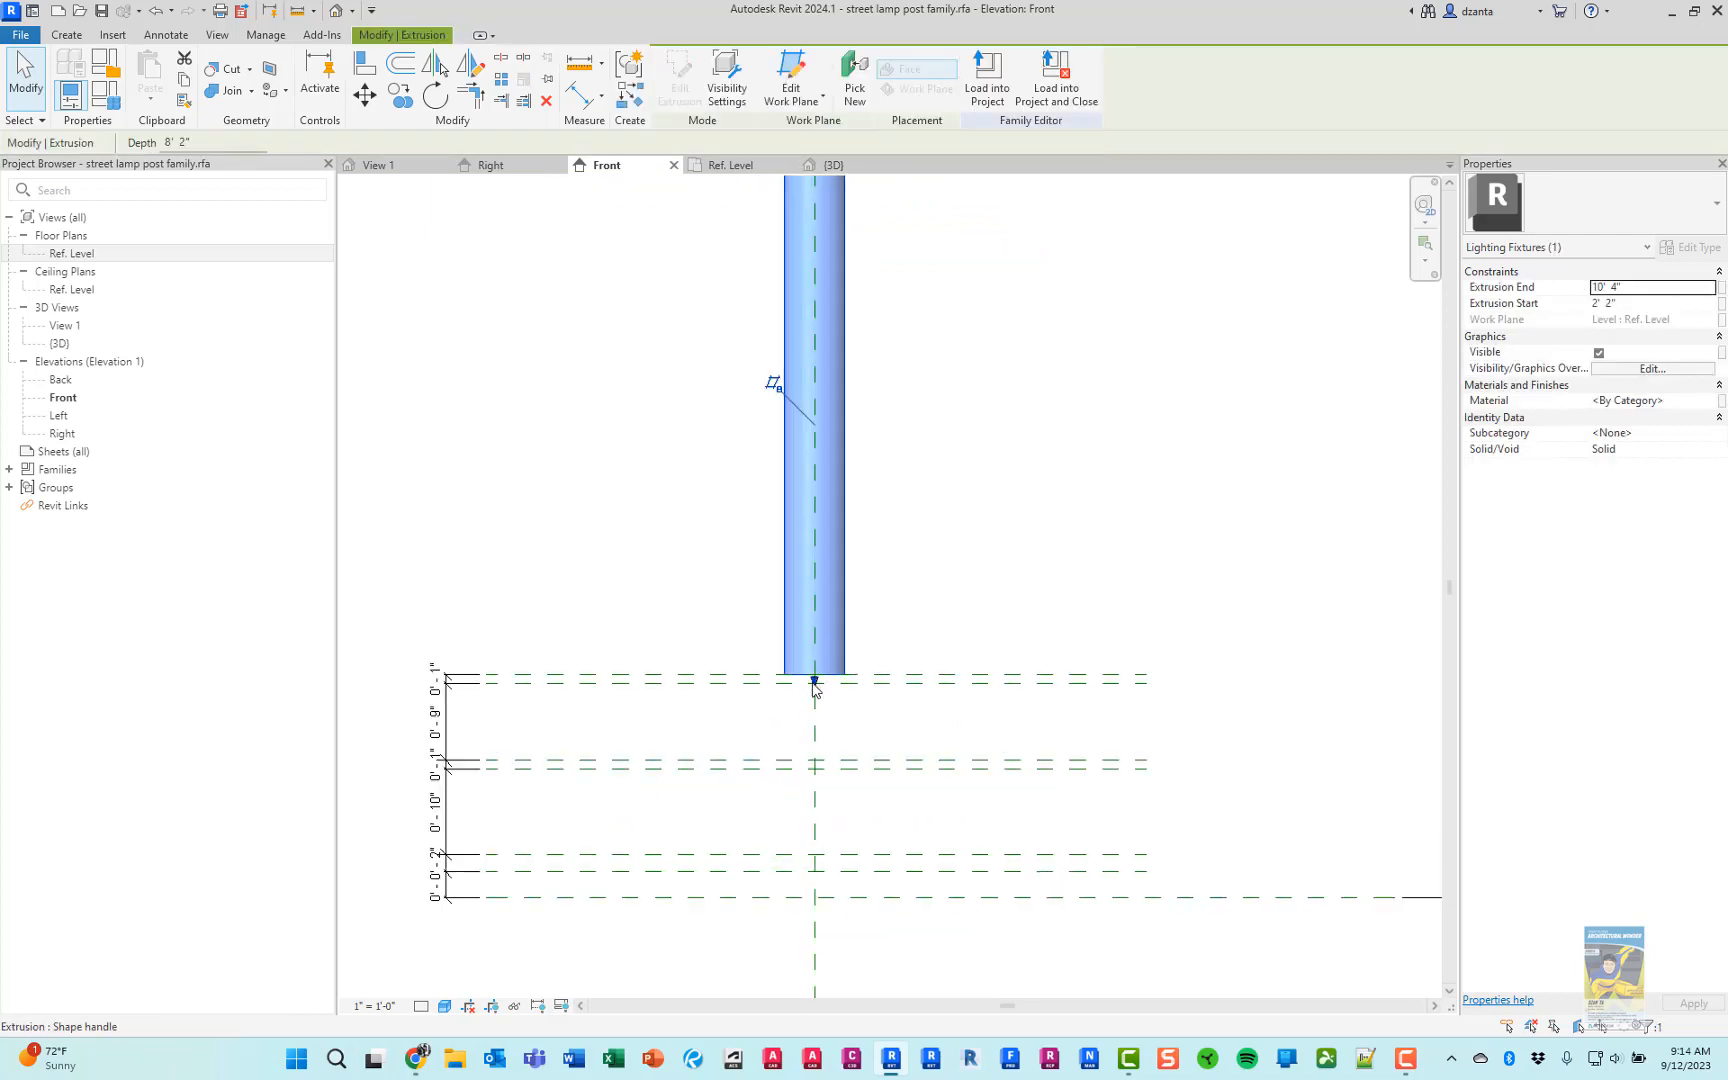
left_click_drag(815, 686, 801, 897)
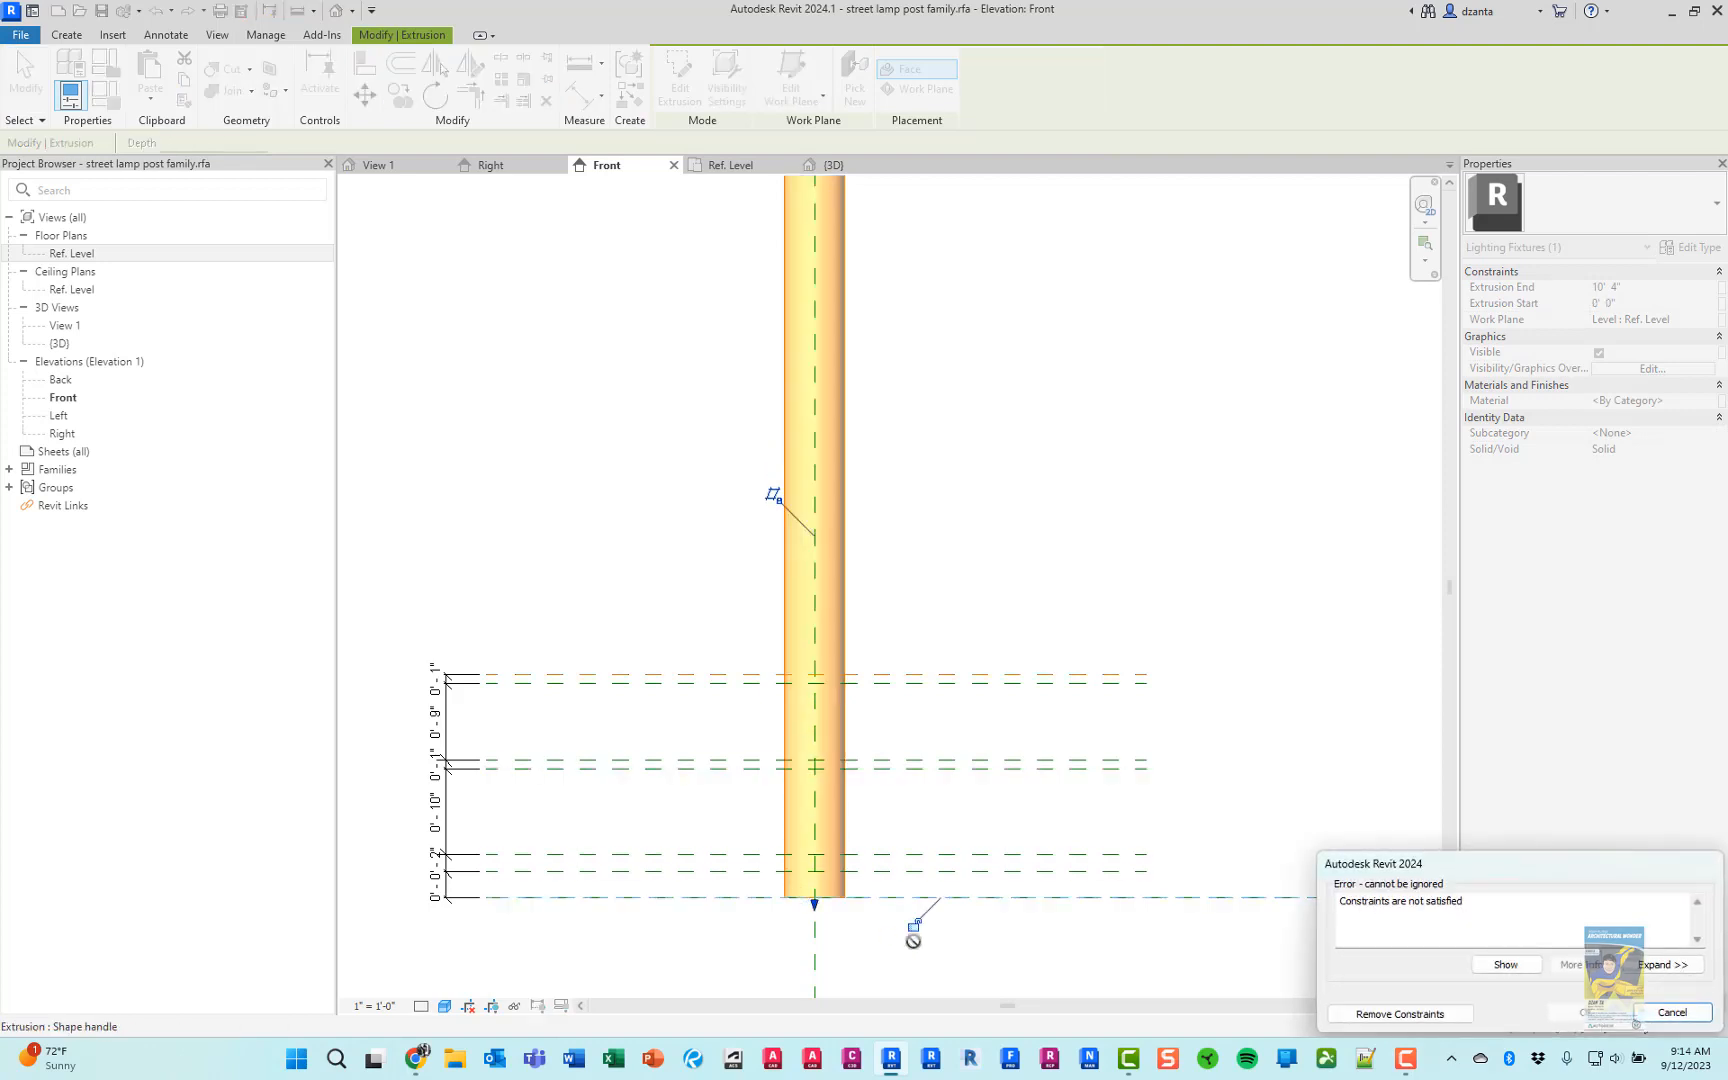
left_click(1399, 1014)
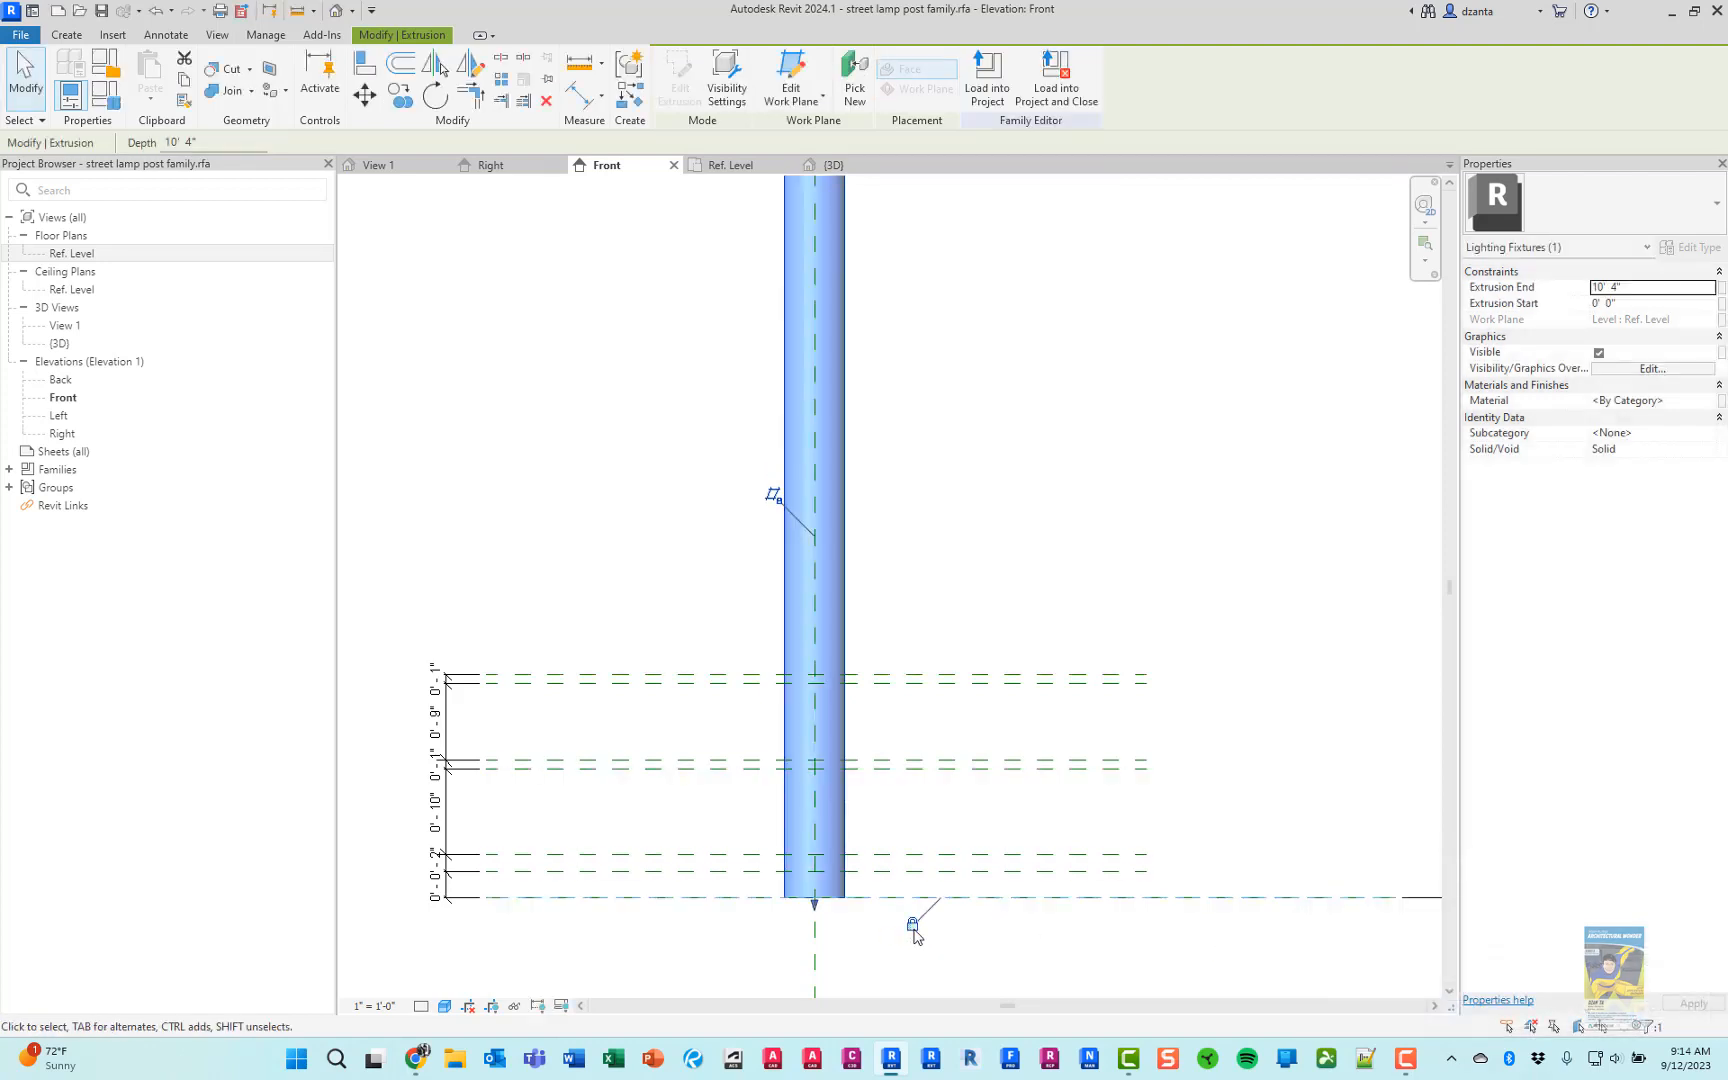
left_click(1231, 728)
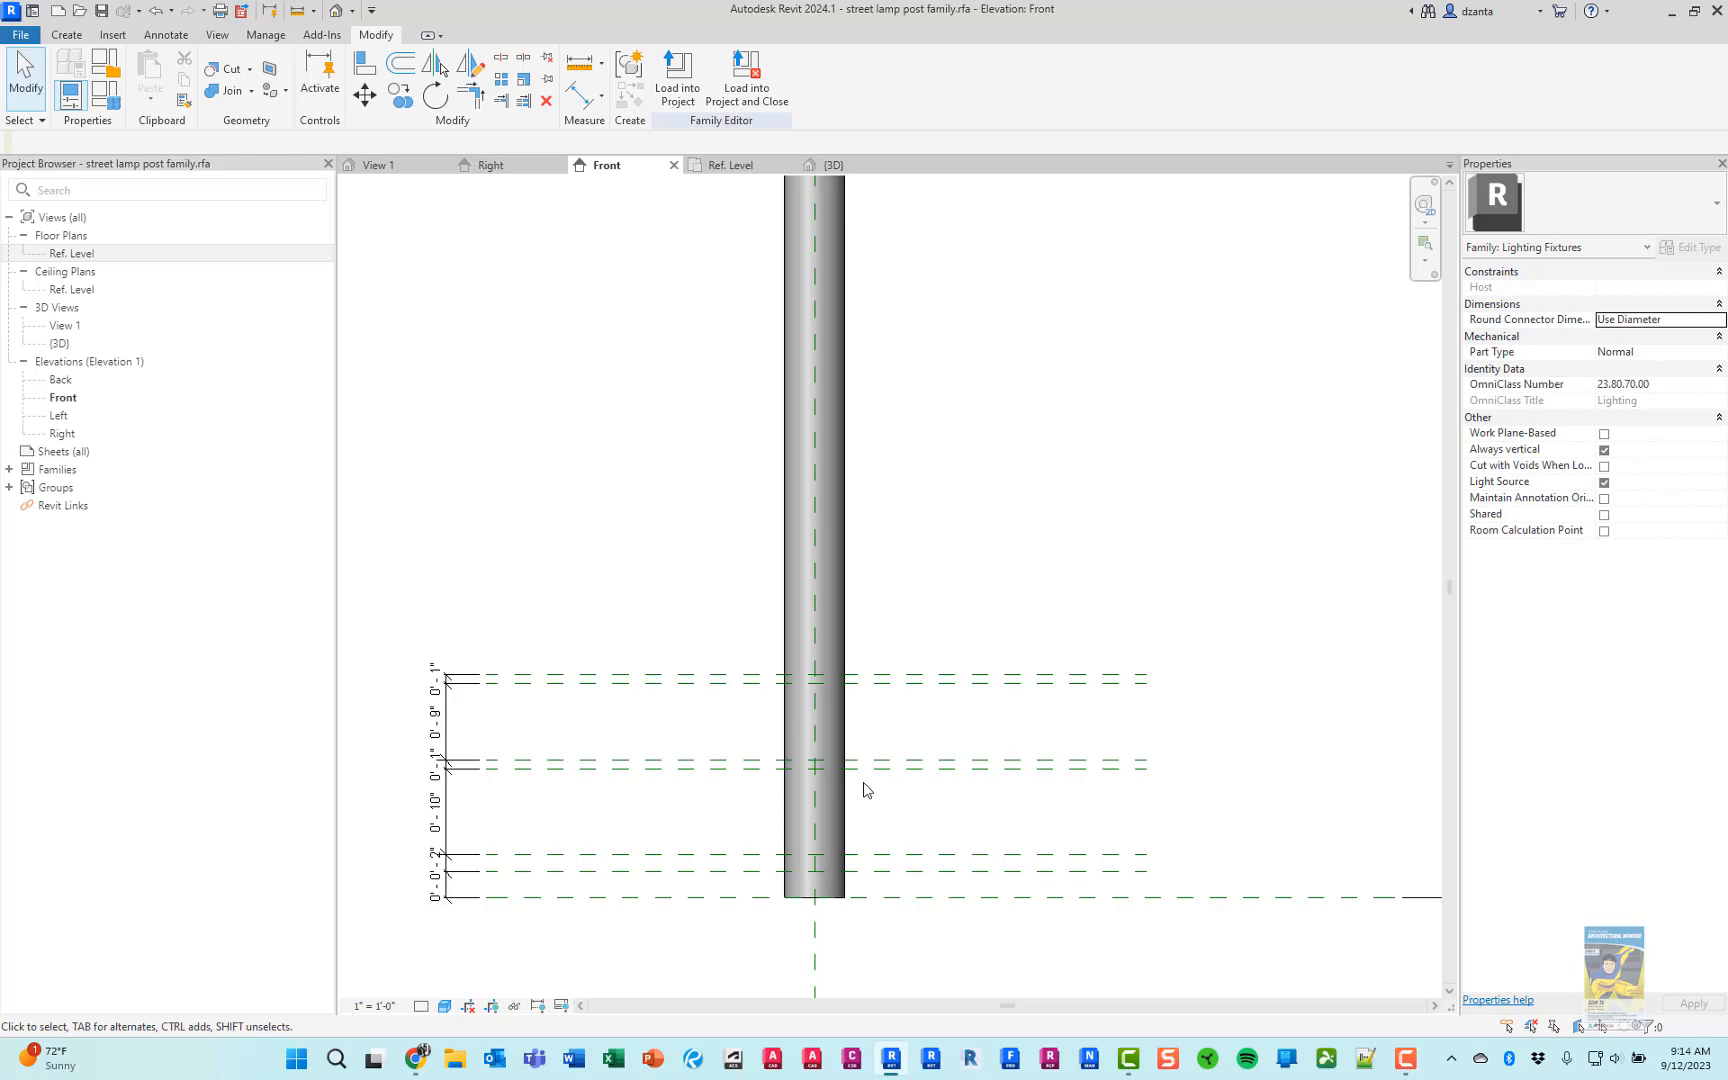
Extend the pole's top to the second reference plane below the light source's center, at 11' 0", removing the conflicting constraints
scroll(914, 468, "down", 1)
middle_click_drag(965, 184, 976, 632)
scroll(840, 470, "up", 2)
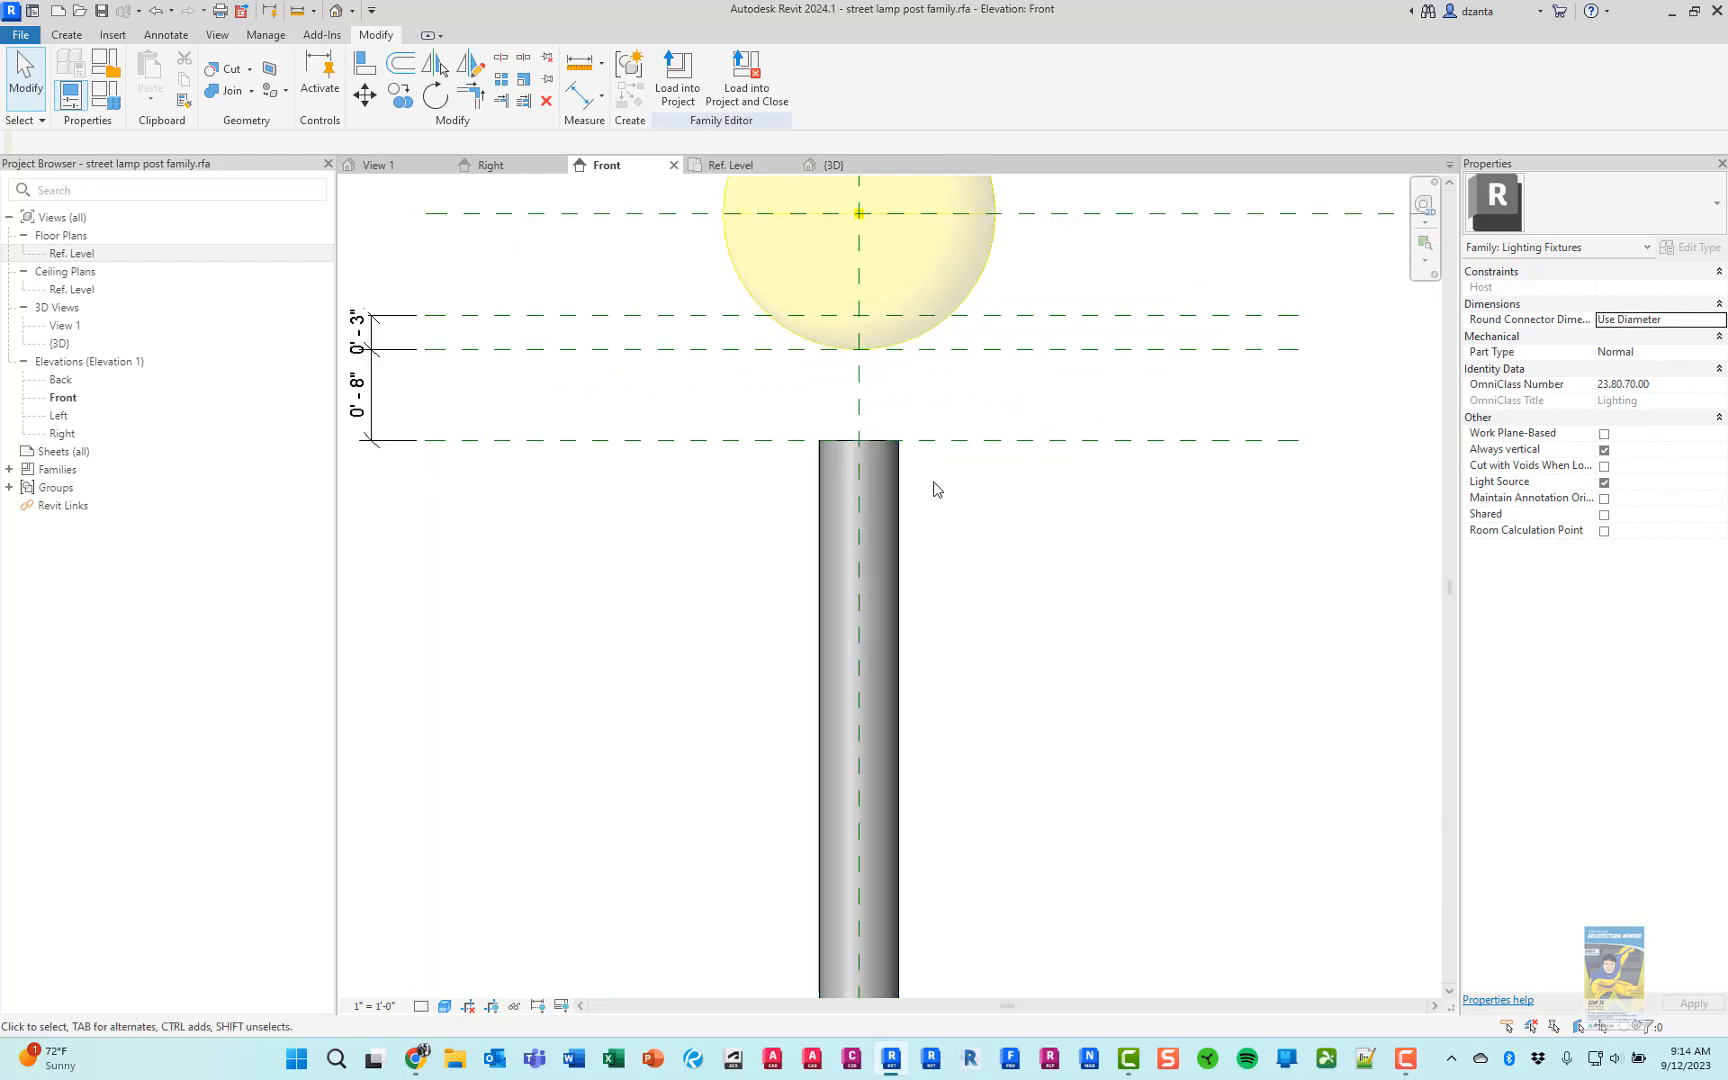
middle_click_drag(933, 486, 972, 594)
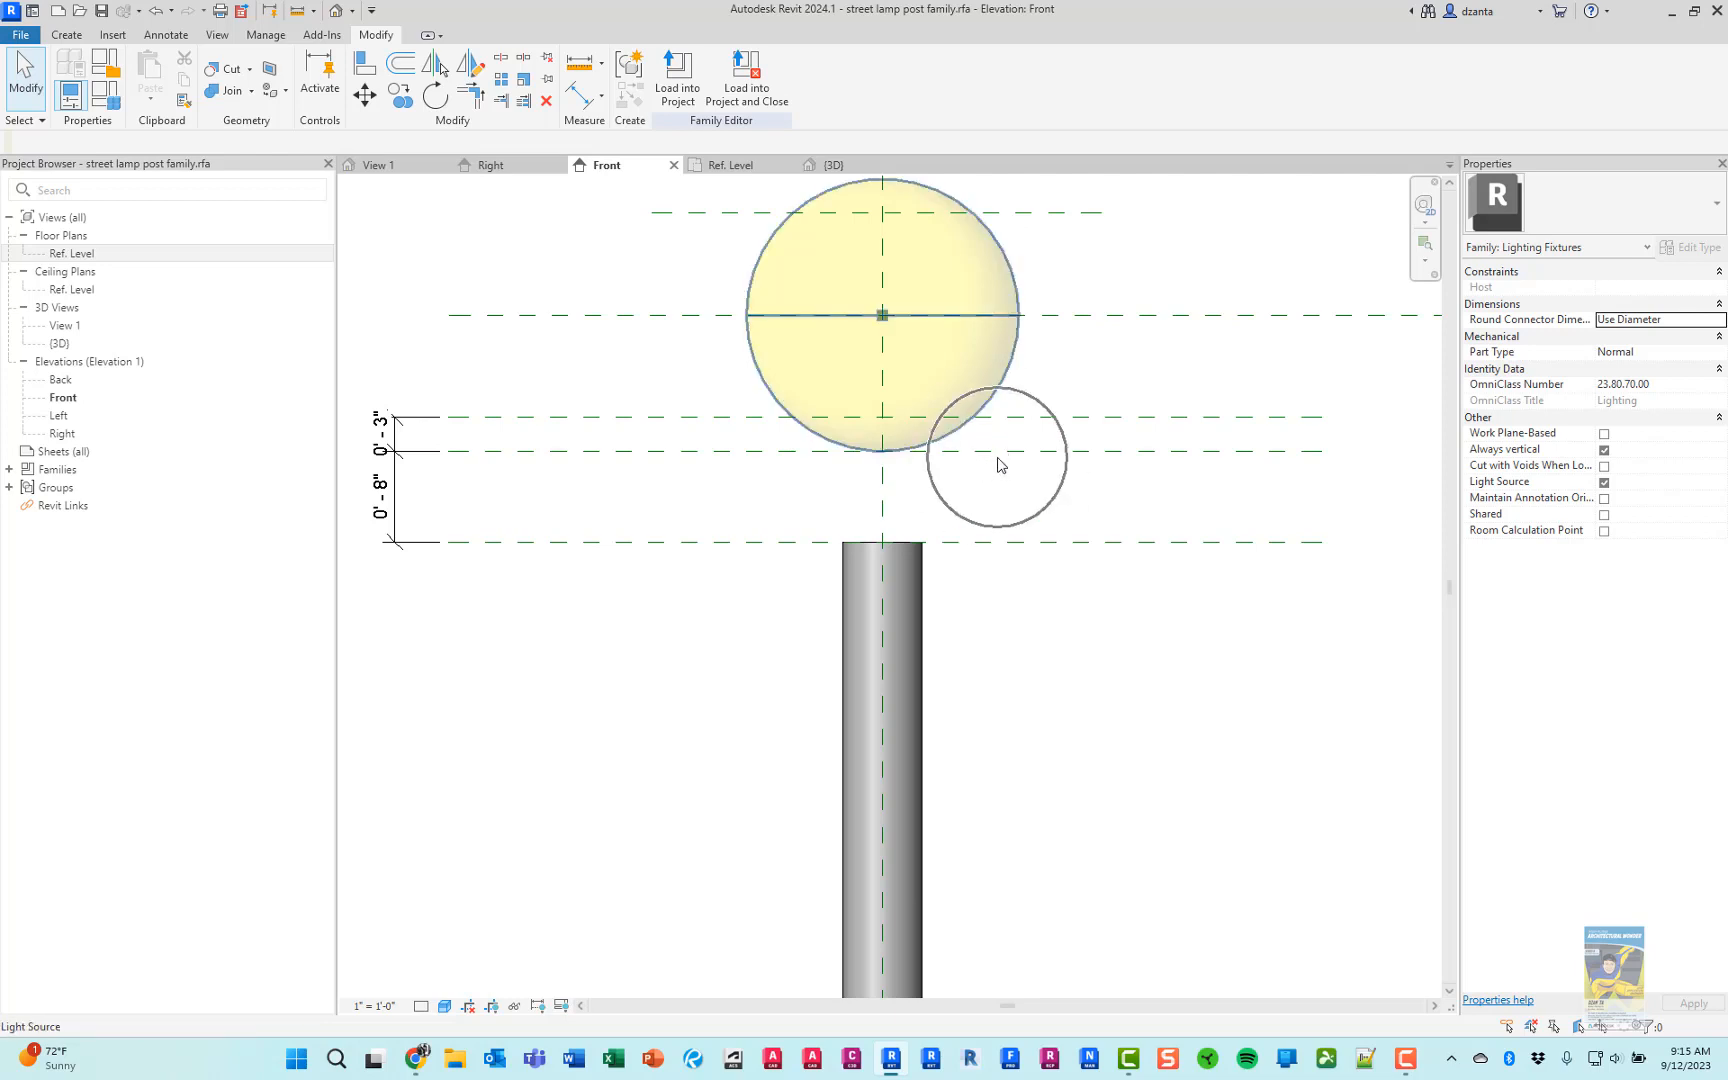
left_click(908, 560)
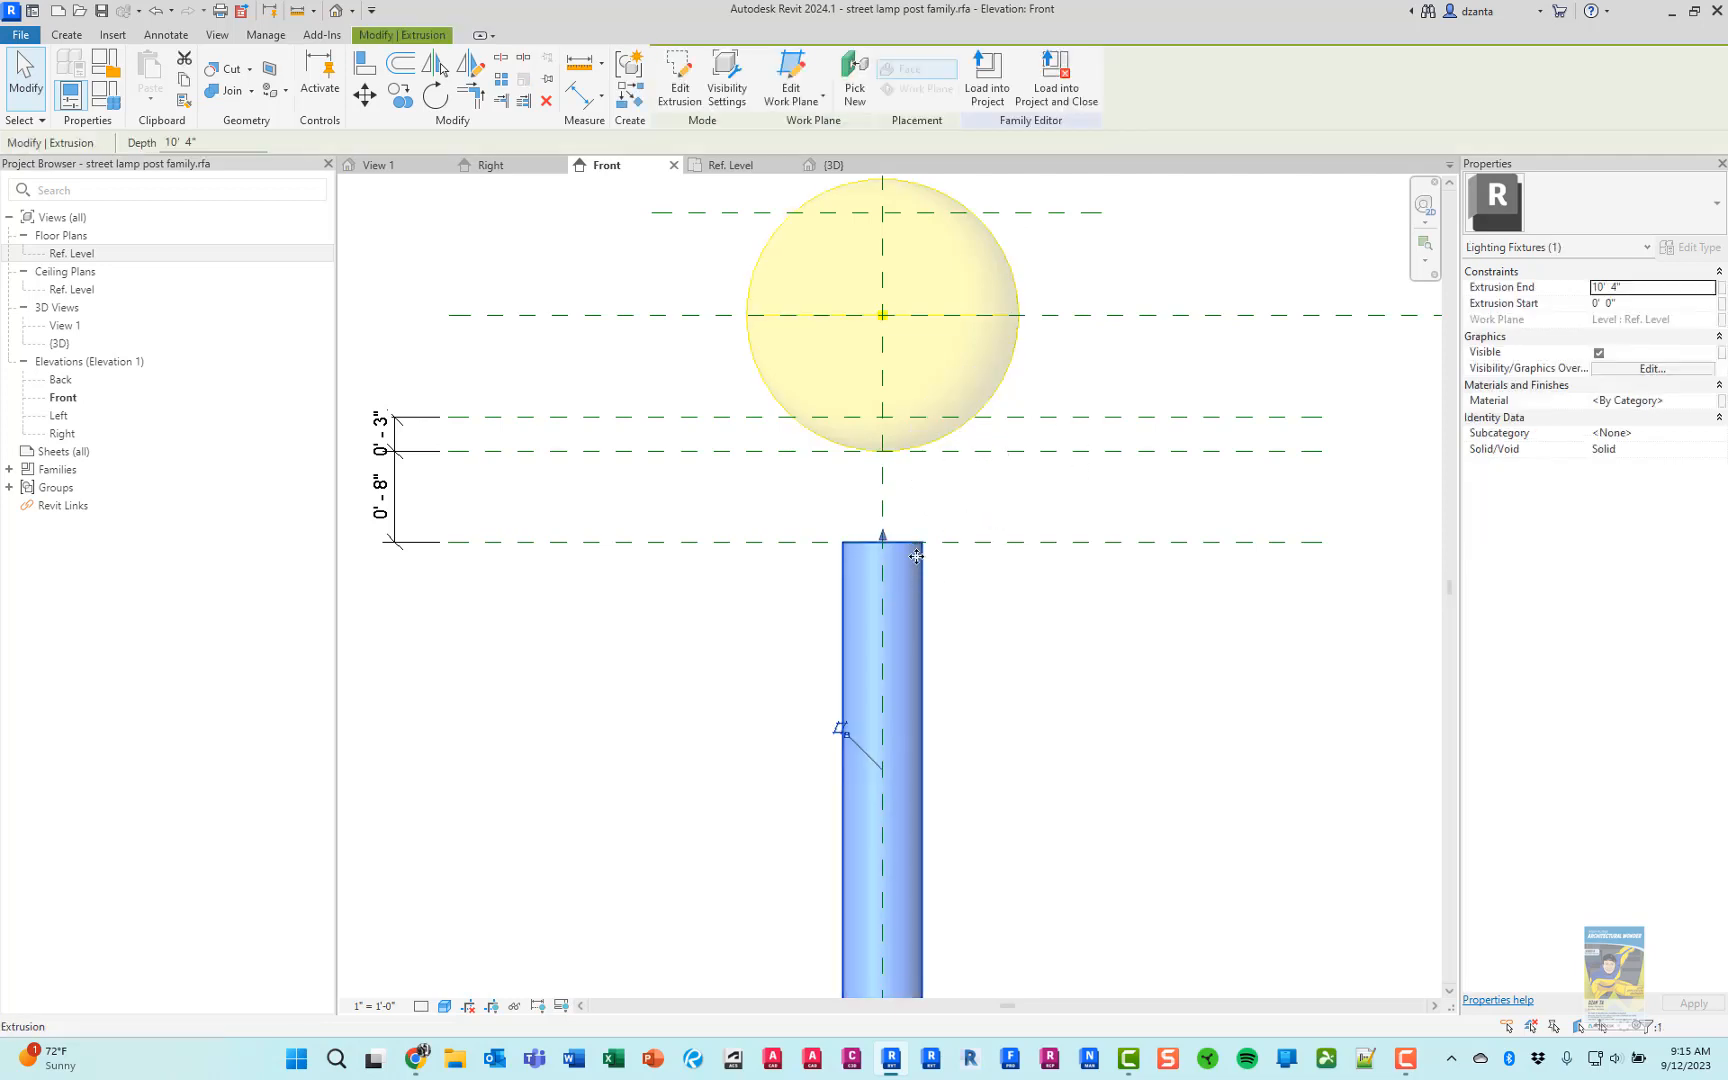
left_click_drag(886, 543, 882, 450)
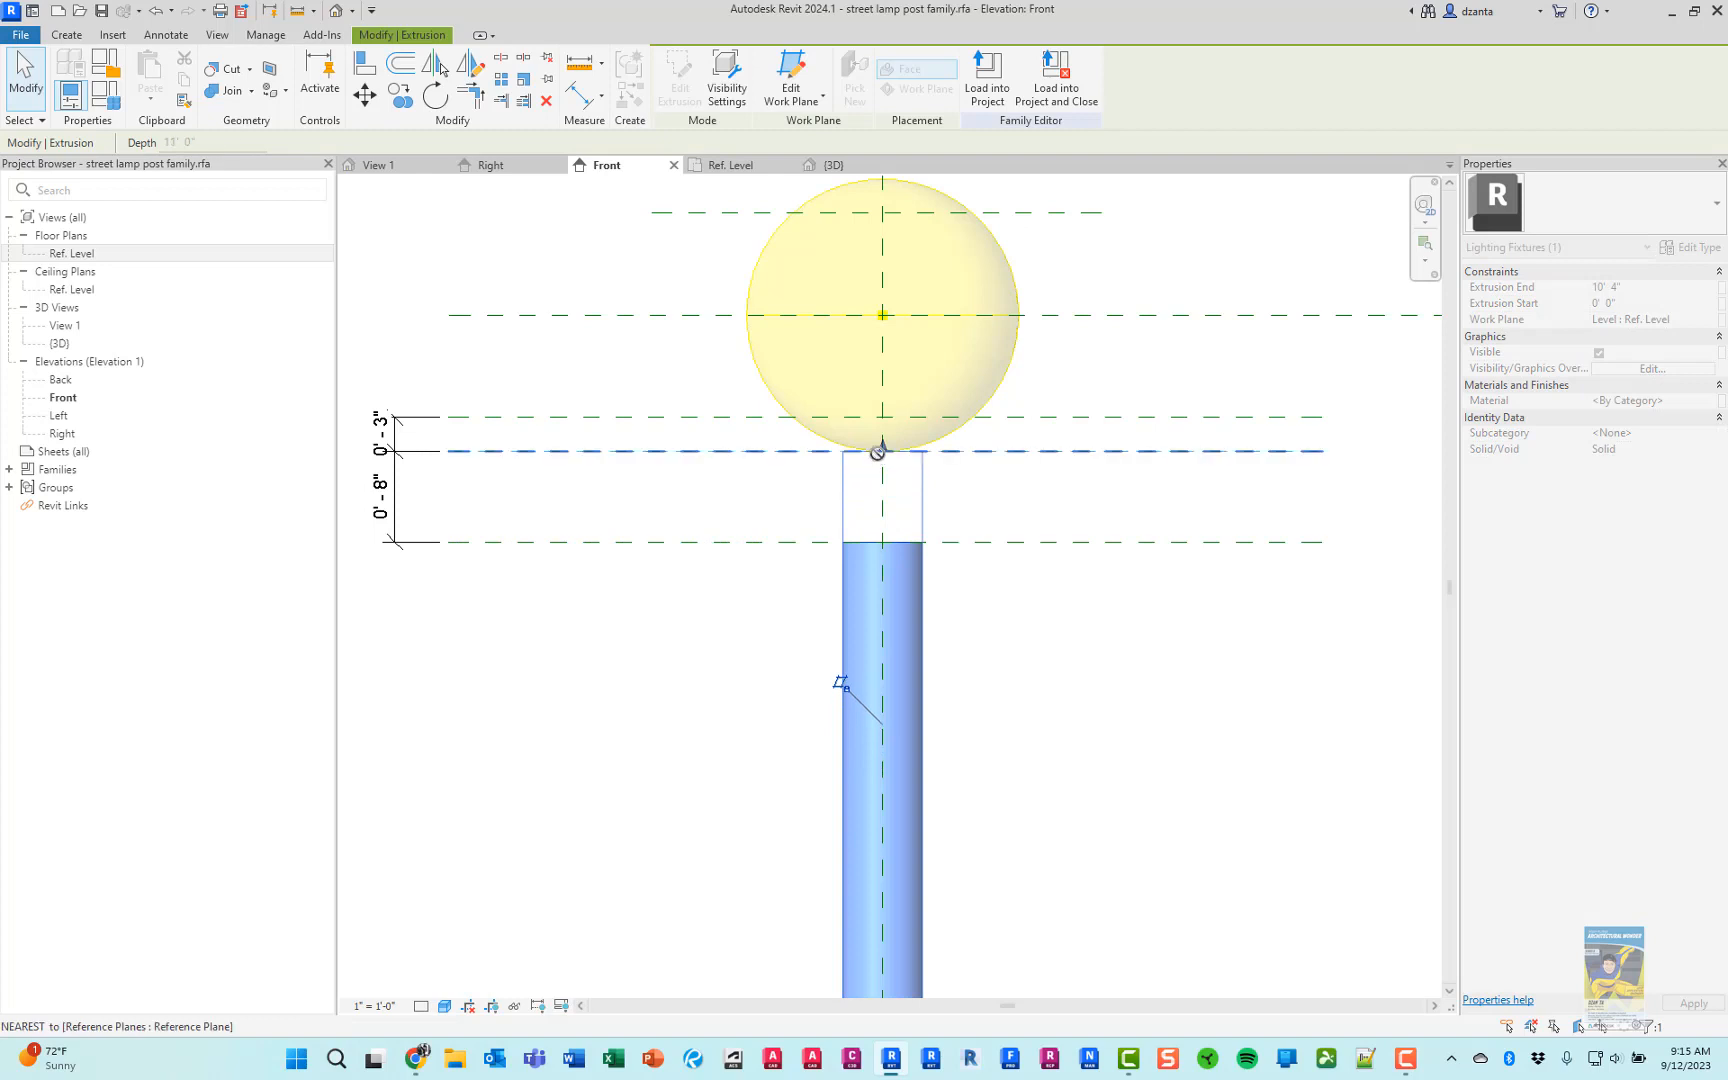
left_click(1400, 1013)
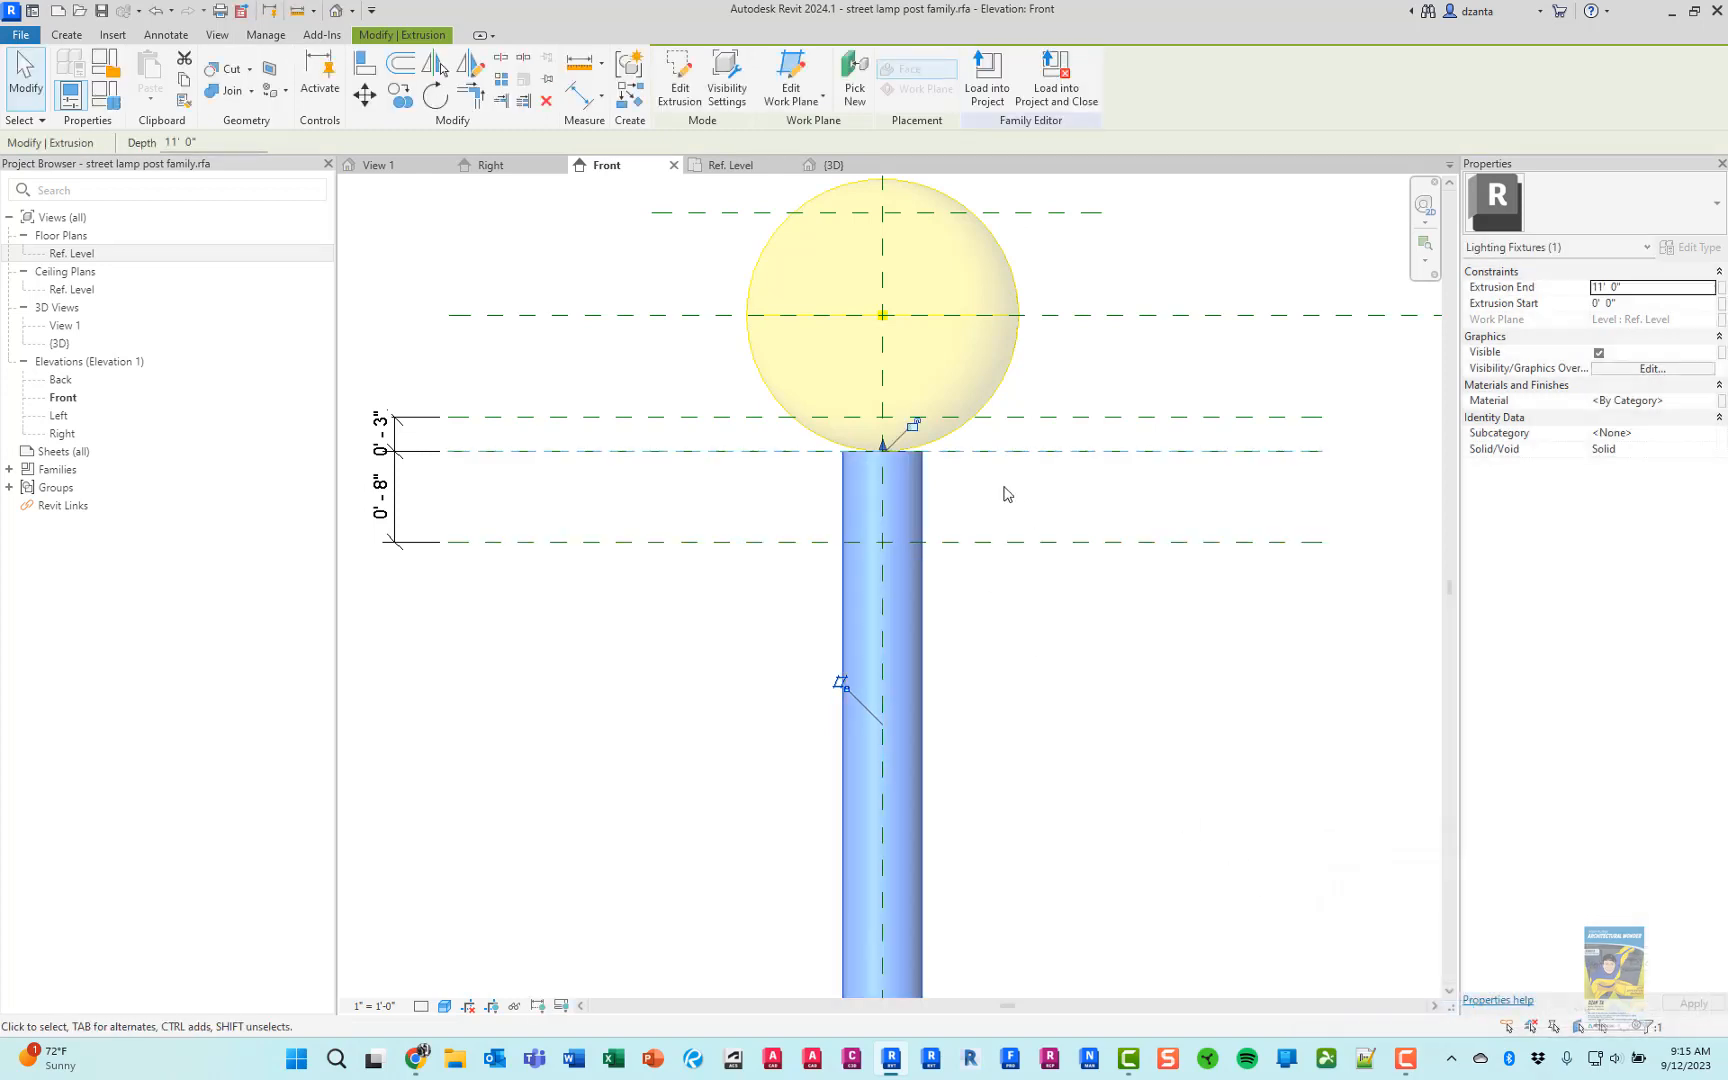
left_click(1030, 660)
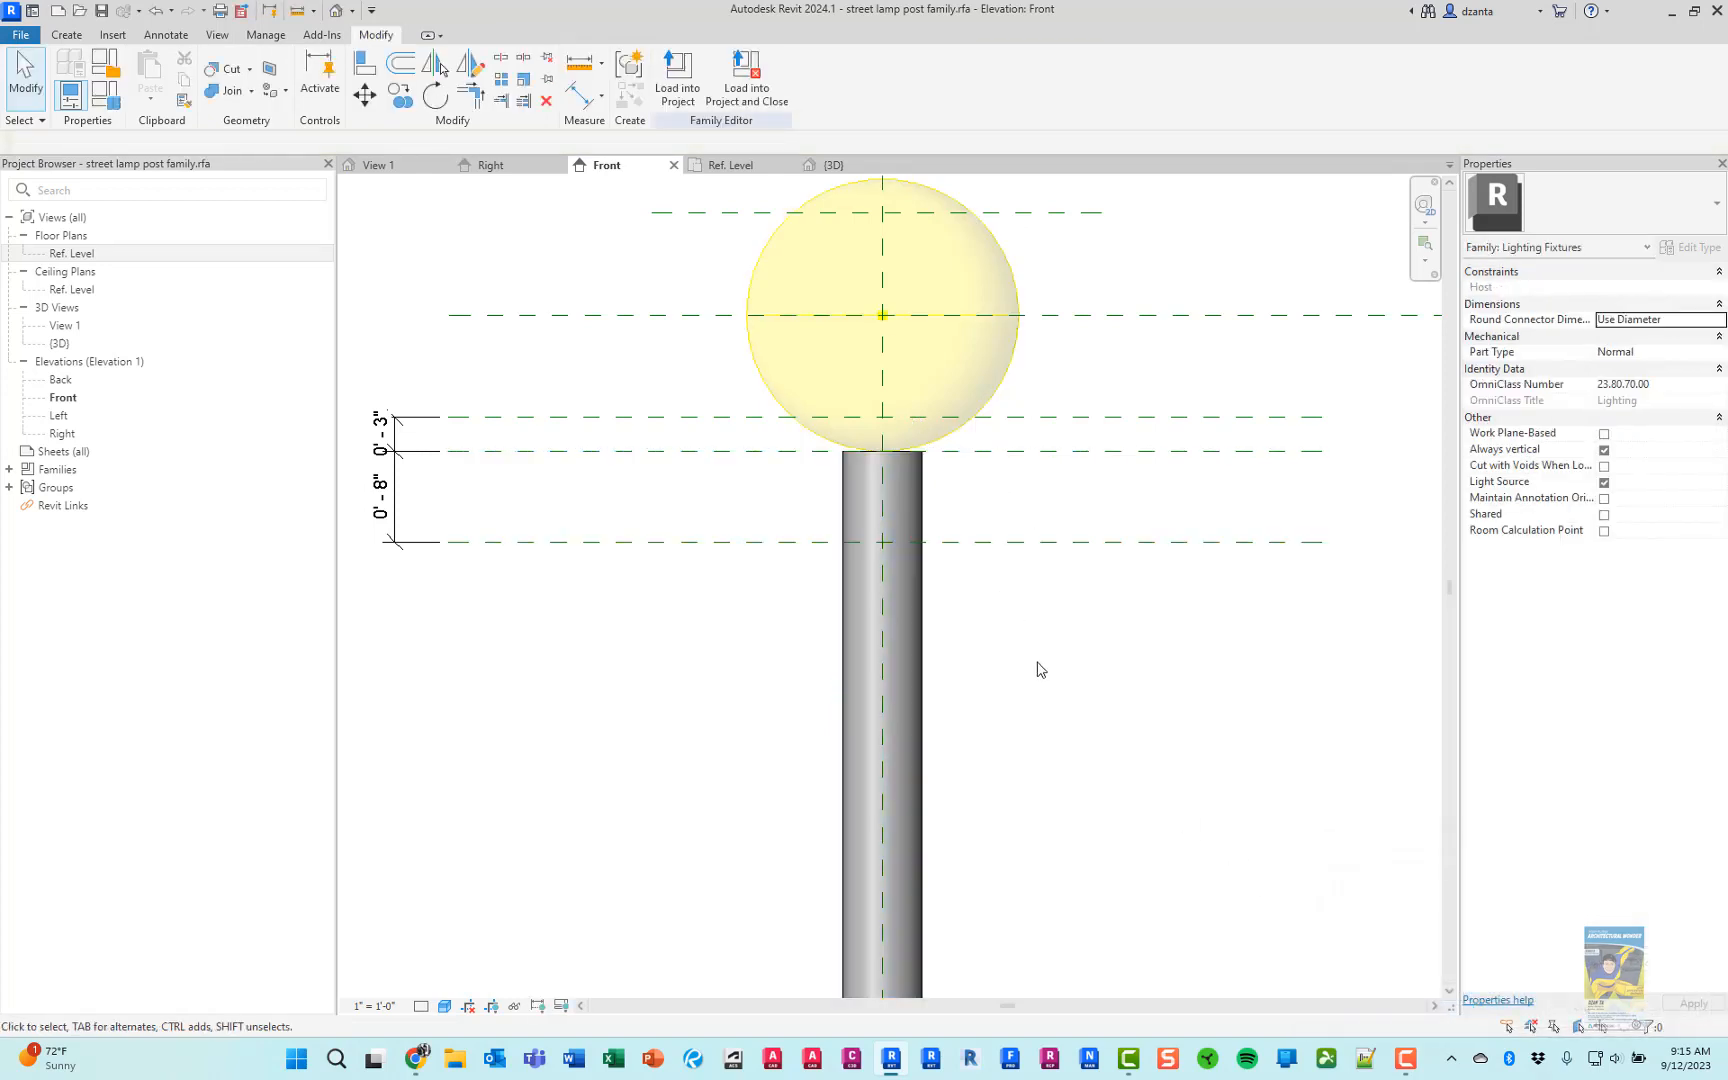
Compare the lower end of the pole in the Front elevation with the base of the lamp post in the browser's product photo
scroll(1034, 667, "down", 1)
middle_click_drag(1053, 735, 933, 357)
middle_click_drag(995, 860, 980, 455)
scroll(980, 453, "down", 2)
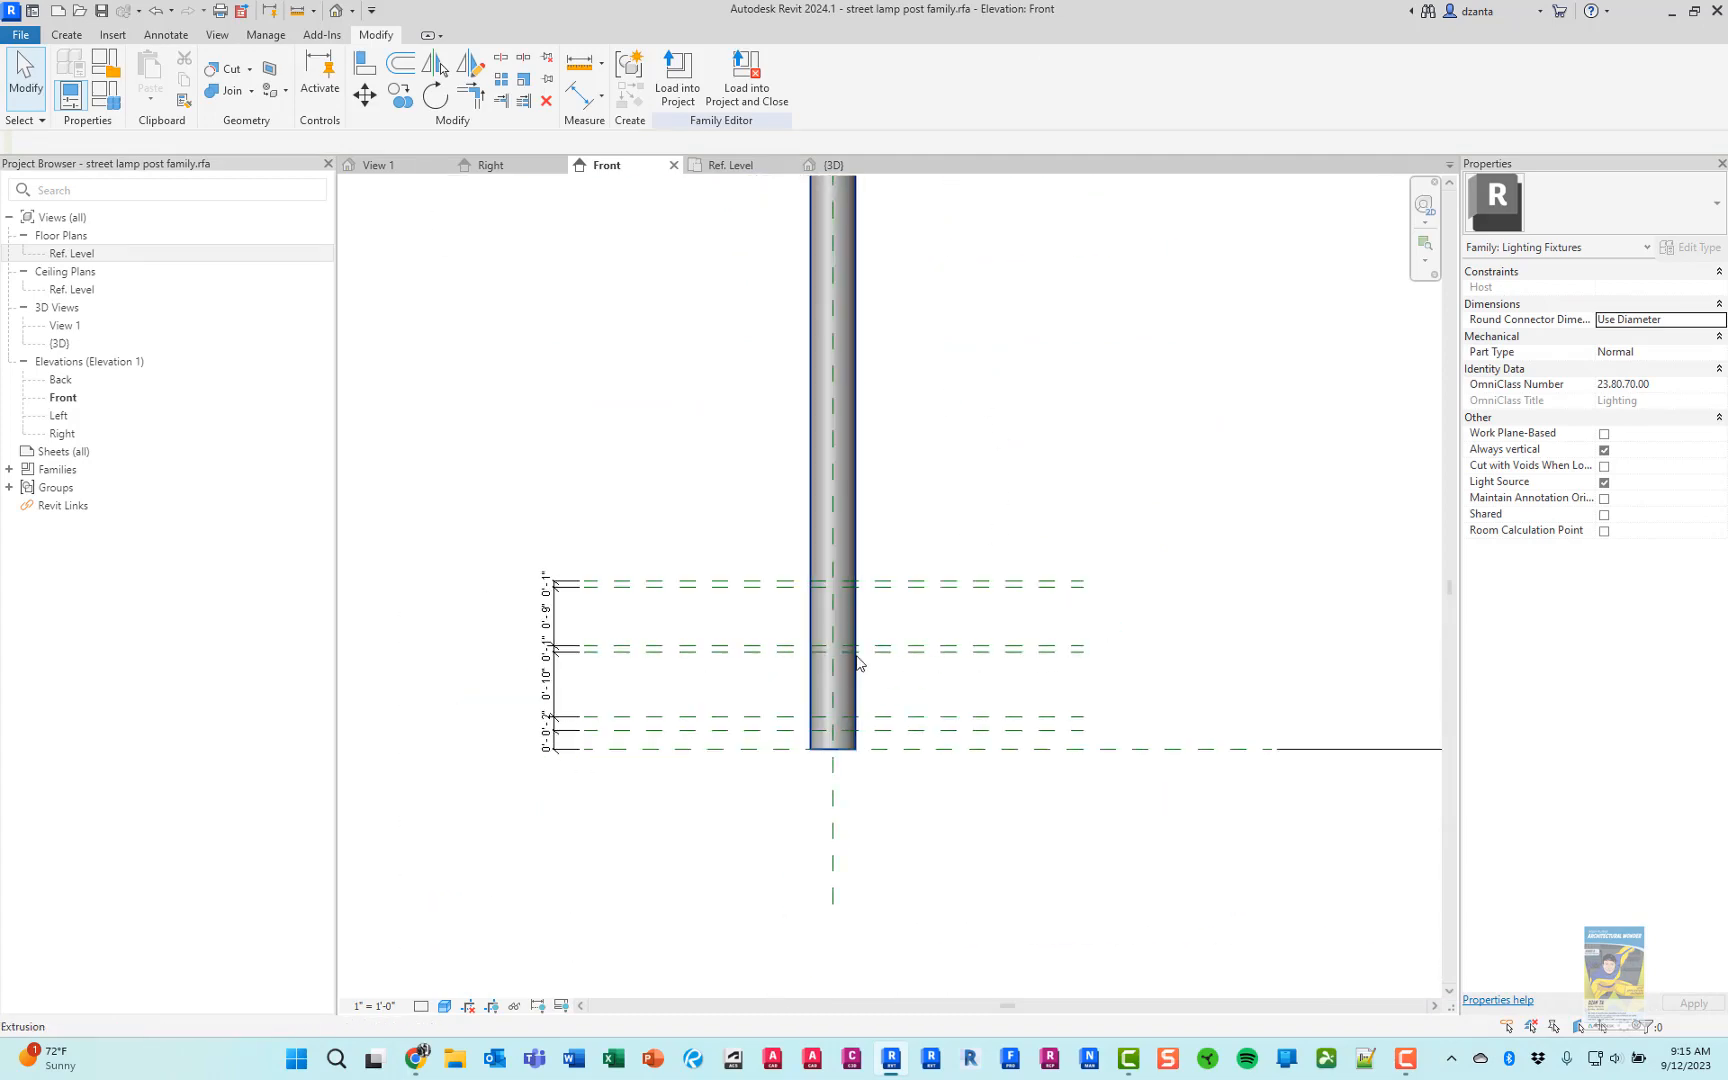
scroll(846, 654, "up", 4)
middle_click_drag(890, 651, 1016, 610)
key("alt+Tab")
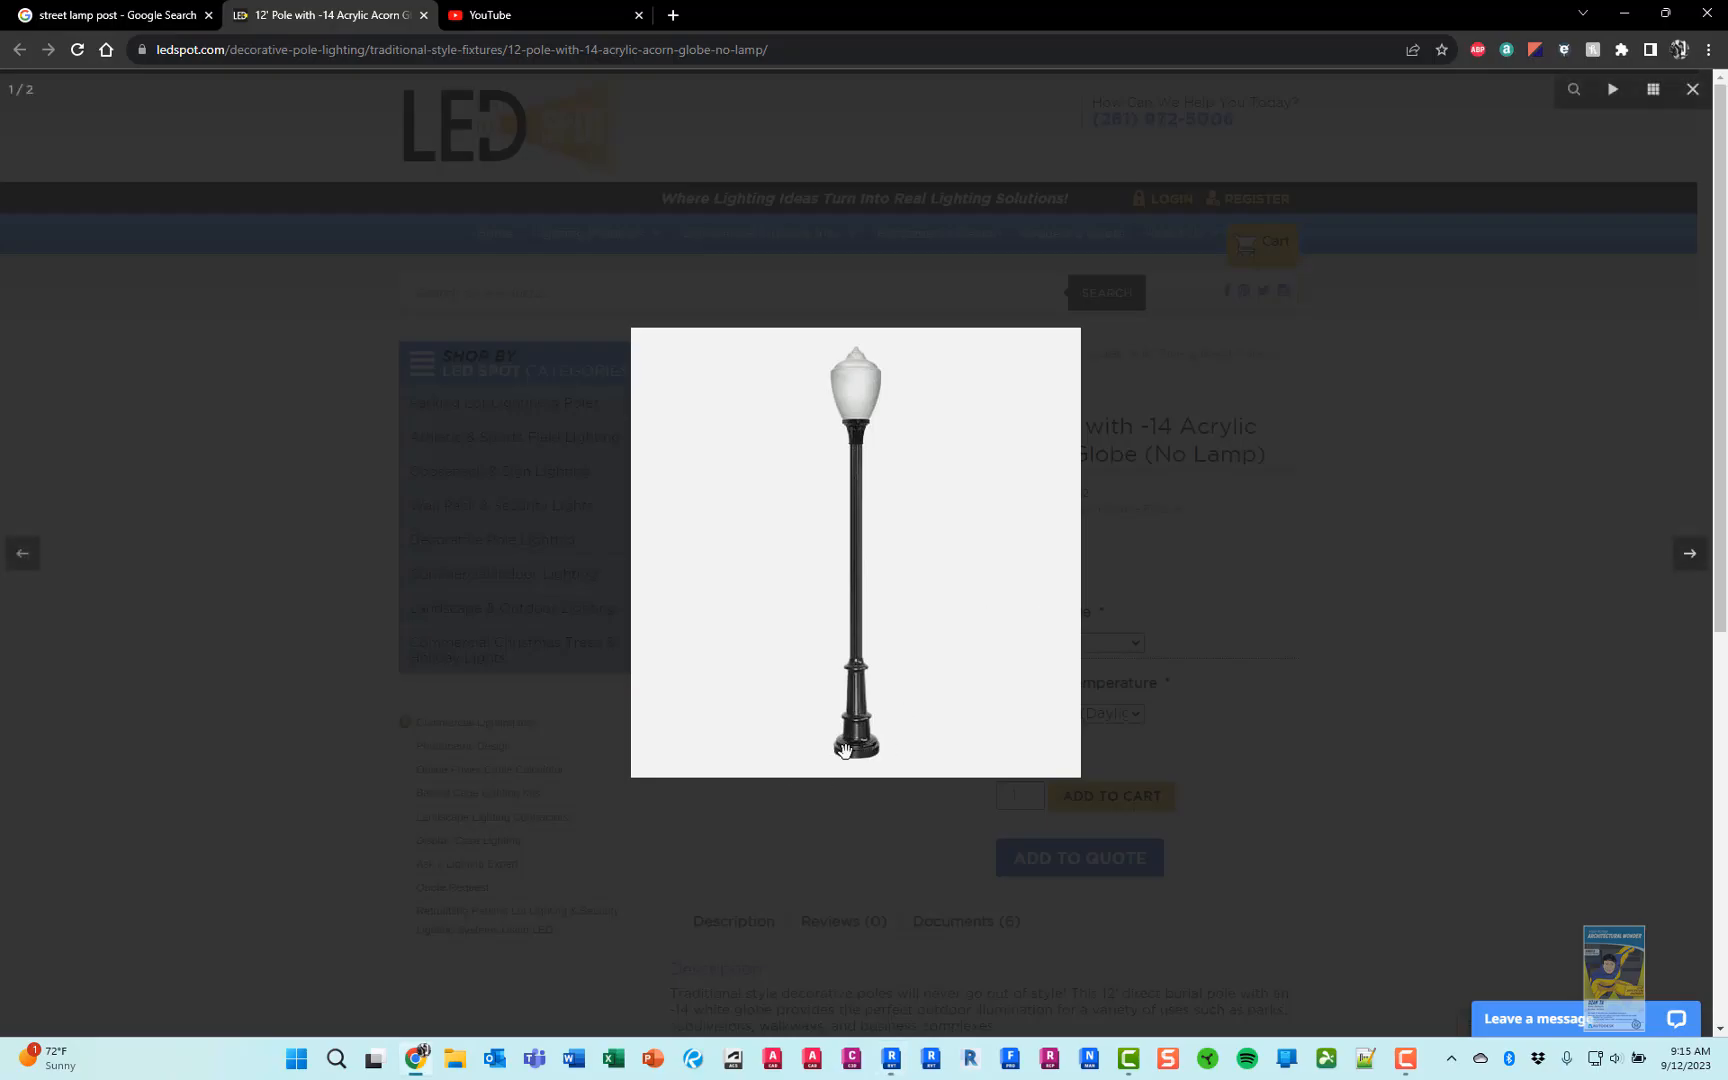
key("alt+Tab")
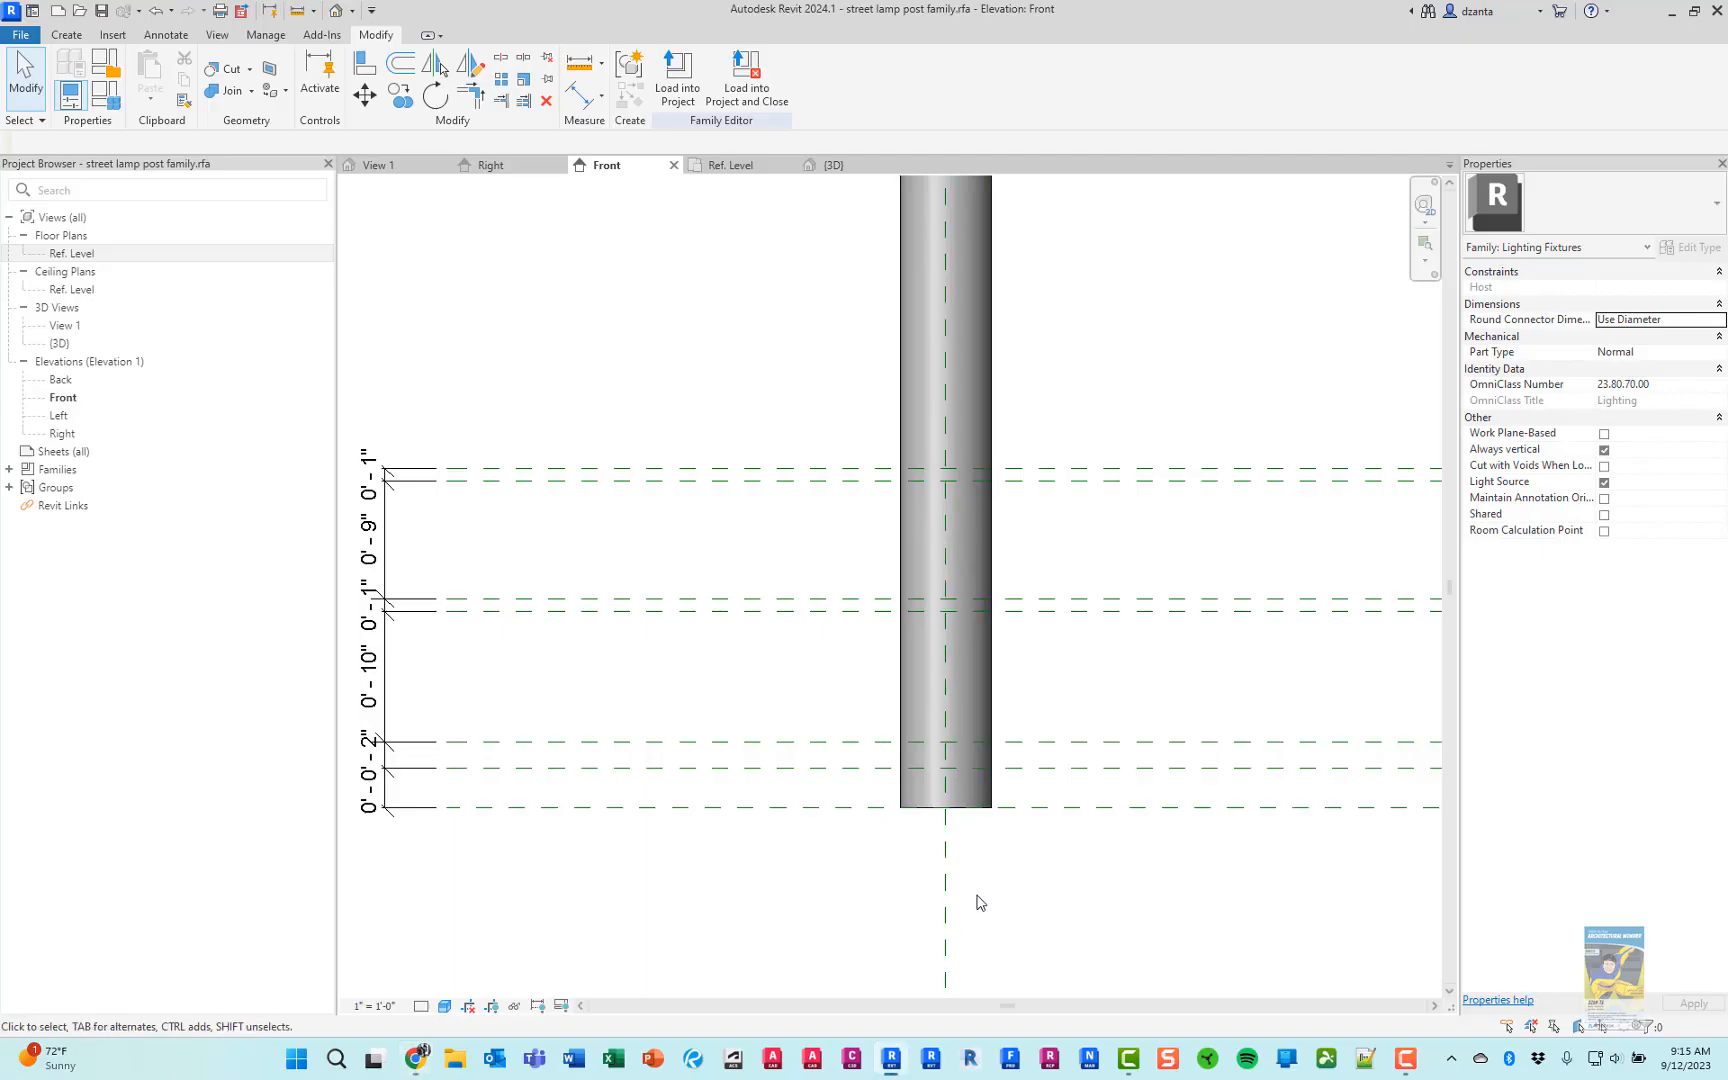
middle_click_drag(980, 903, 918, 829)
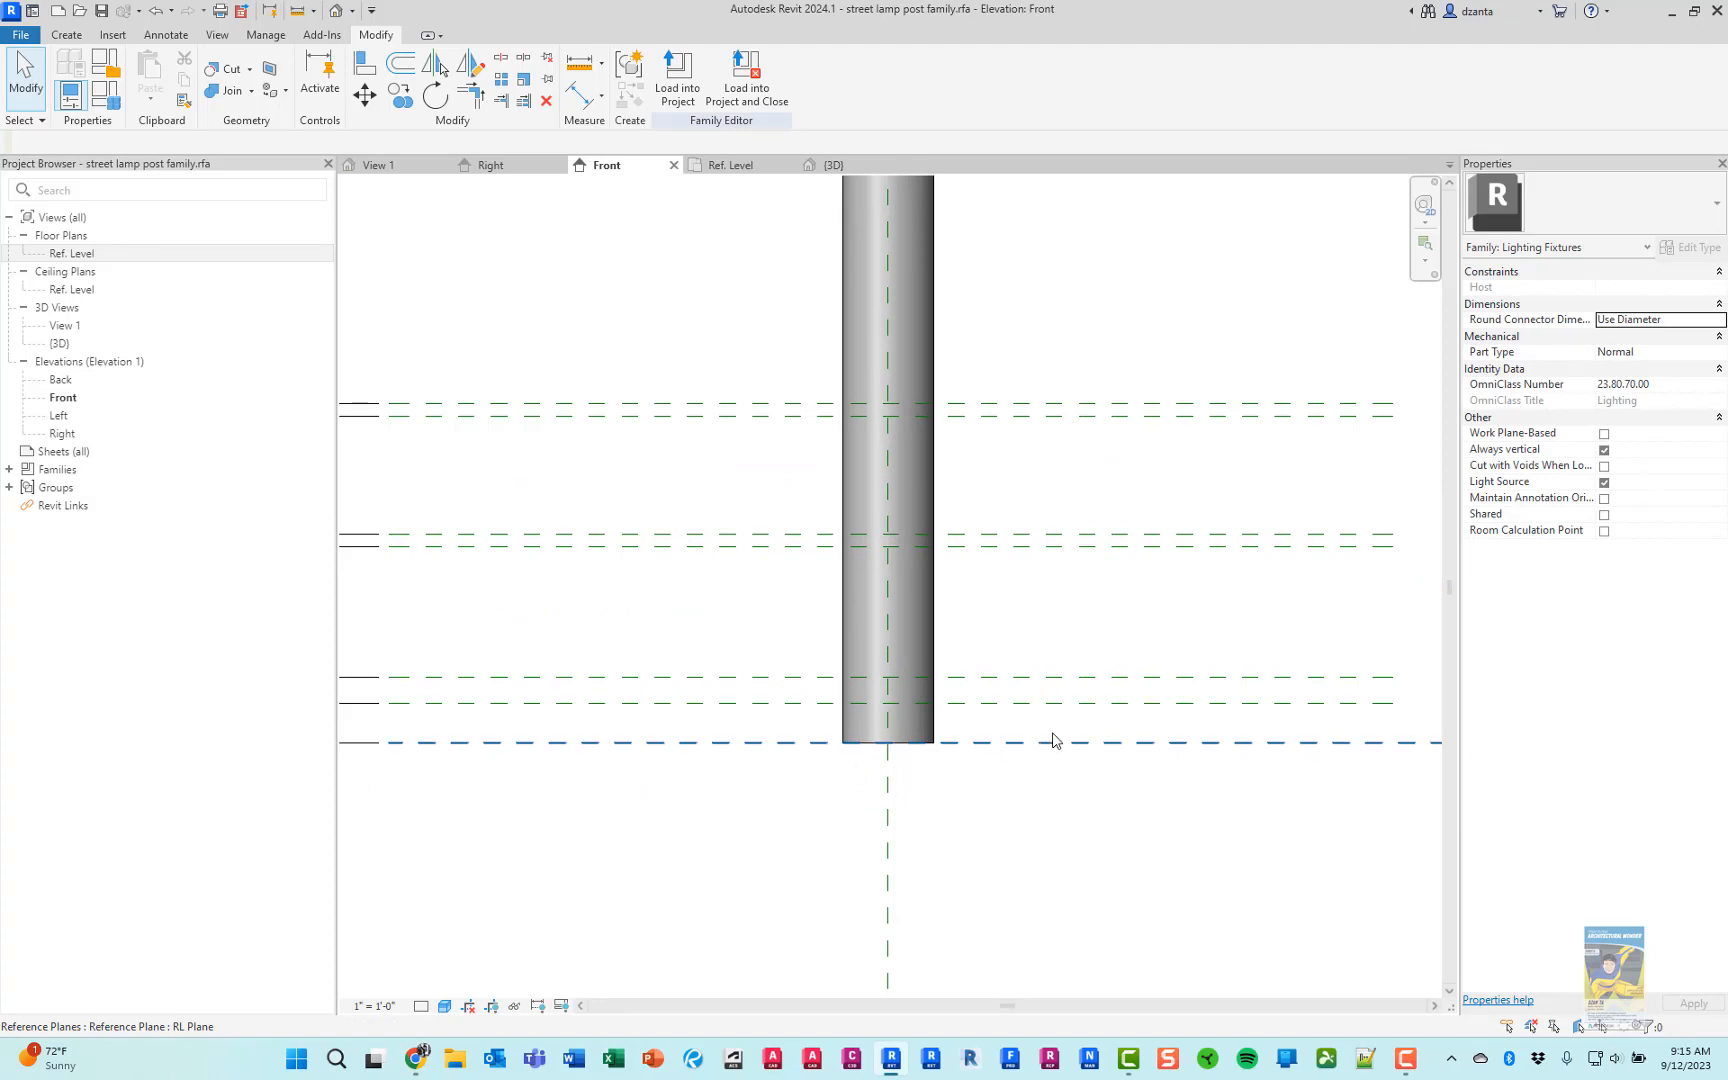
Inspect the pole's circular footprint in the Ref. Level floor plan and return to the Front elevation
double_click(72, 254)
scroll(930, 568, "up", 1)
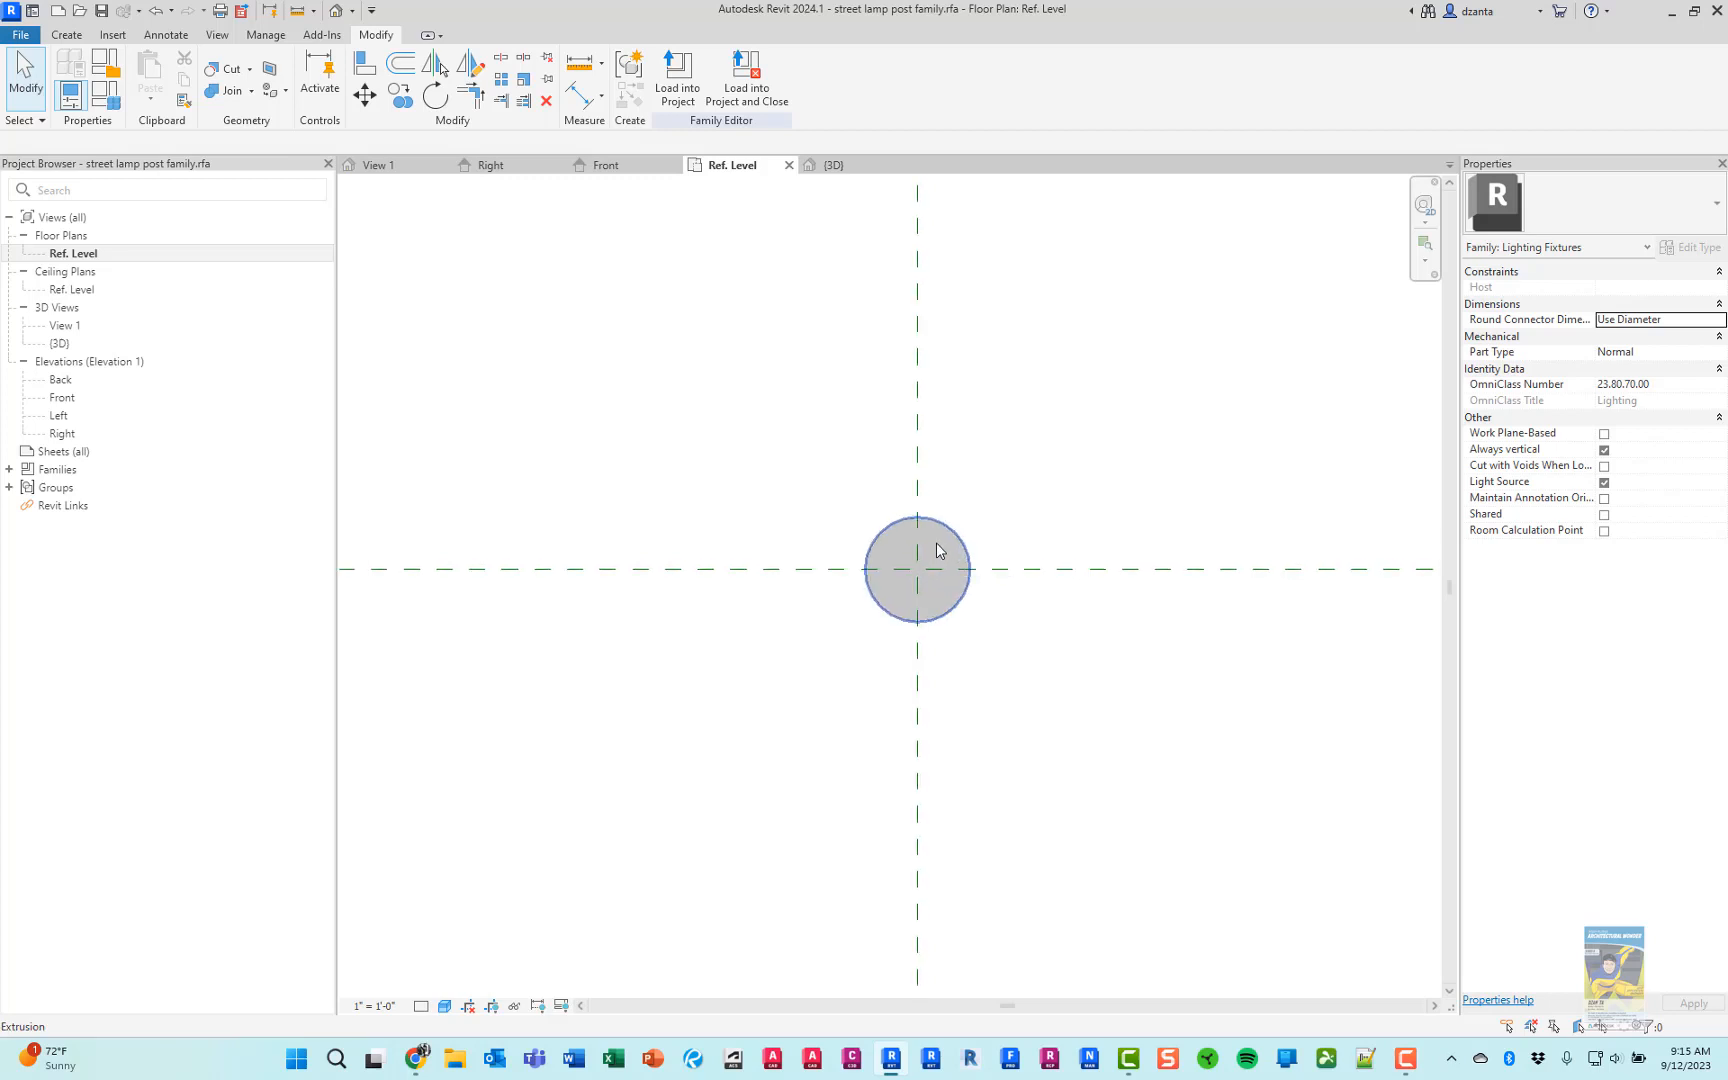
scroll(727, 456, "down", 1)
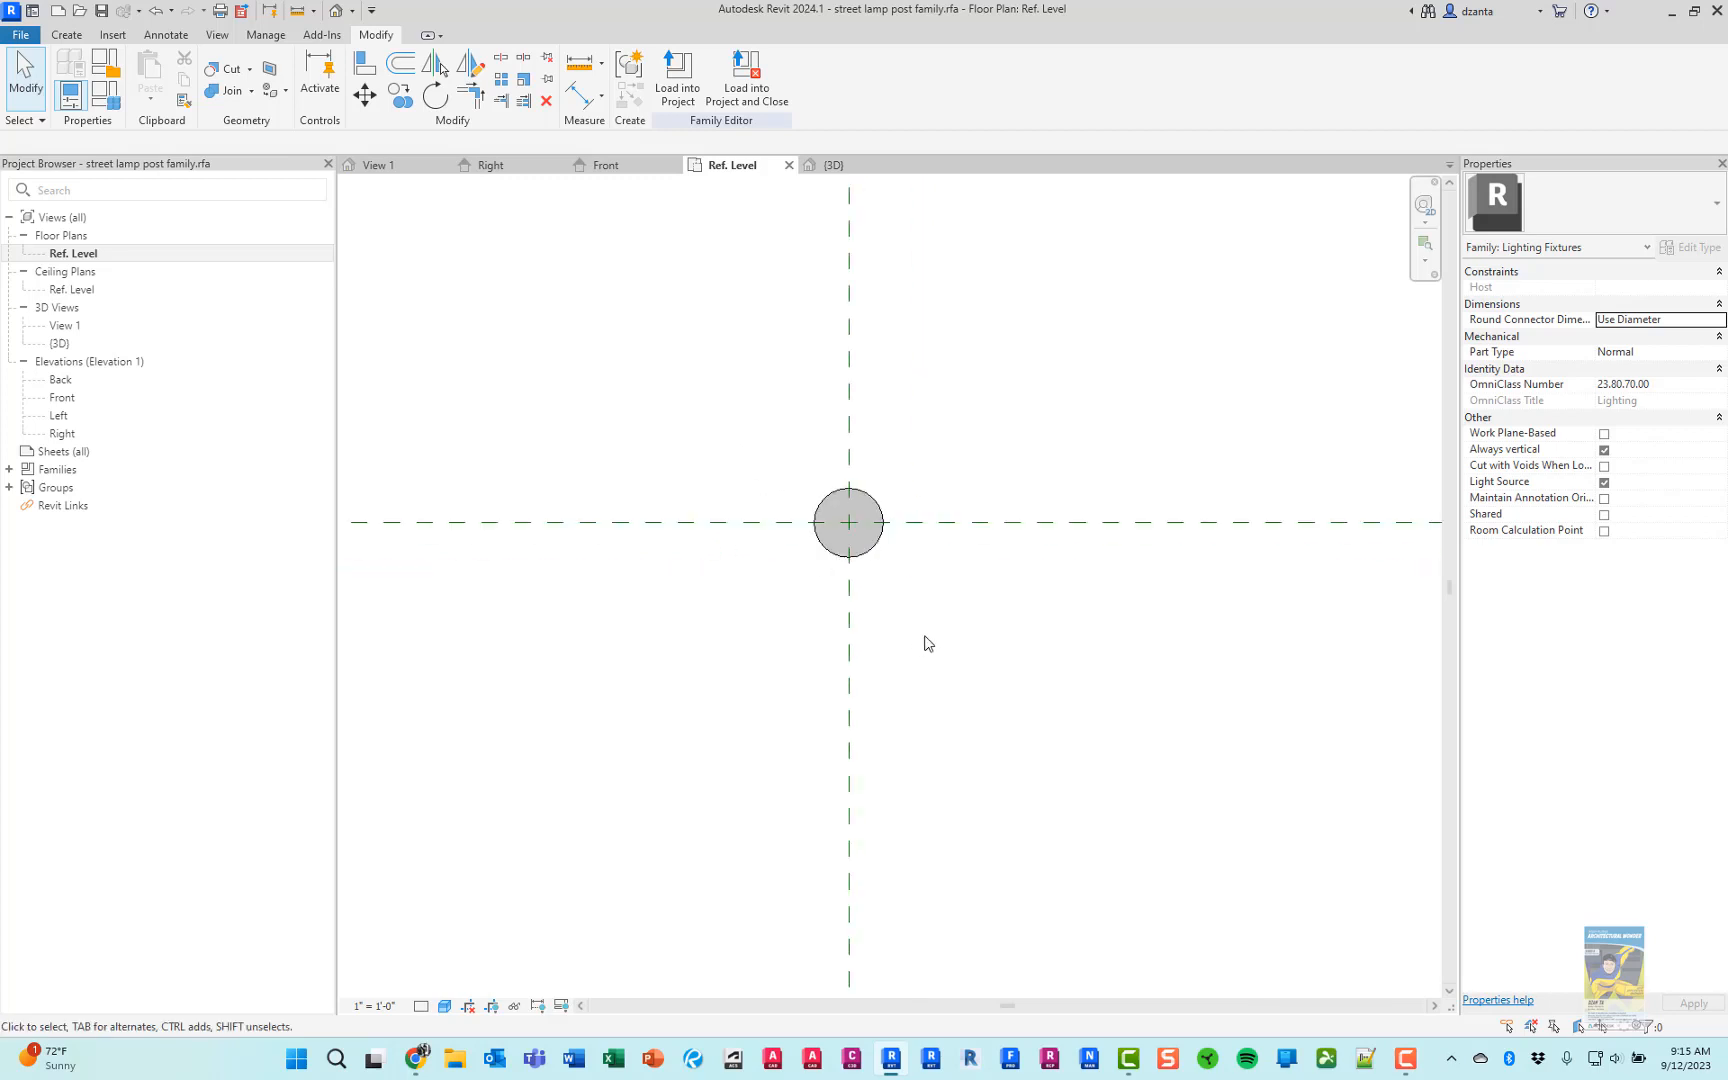
mouse_move(926, 644)
middle_mouse_down()
mouse_move(953, 760)
mouse_move(926, 663)
middle_mouse_up()
scroll(946, 745, "down", 3)
scroll(926, 663, "up", 2)
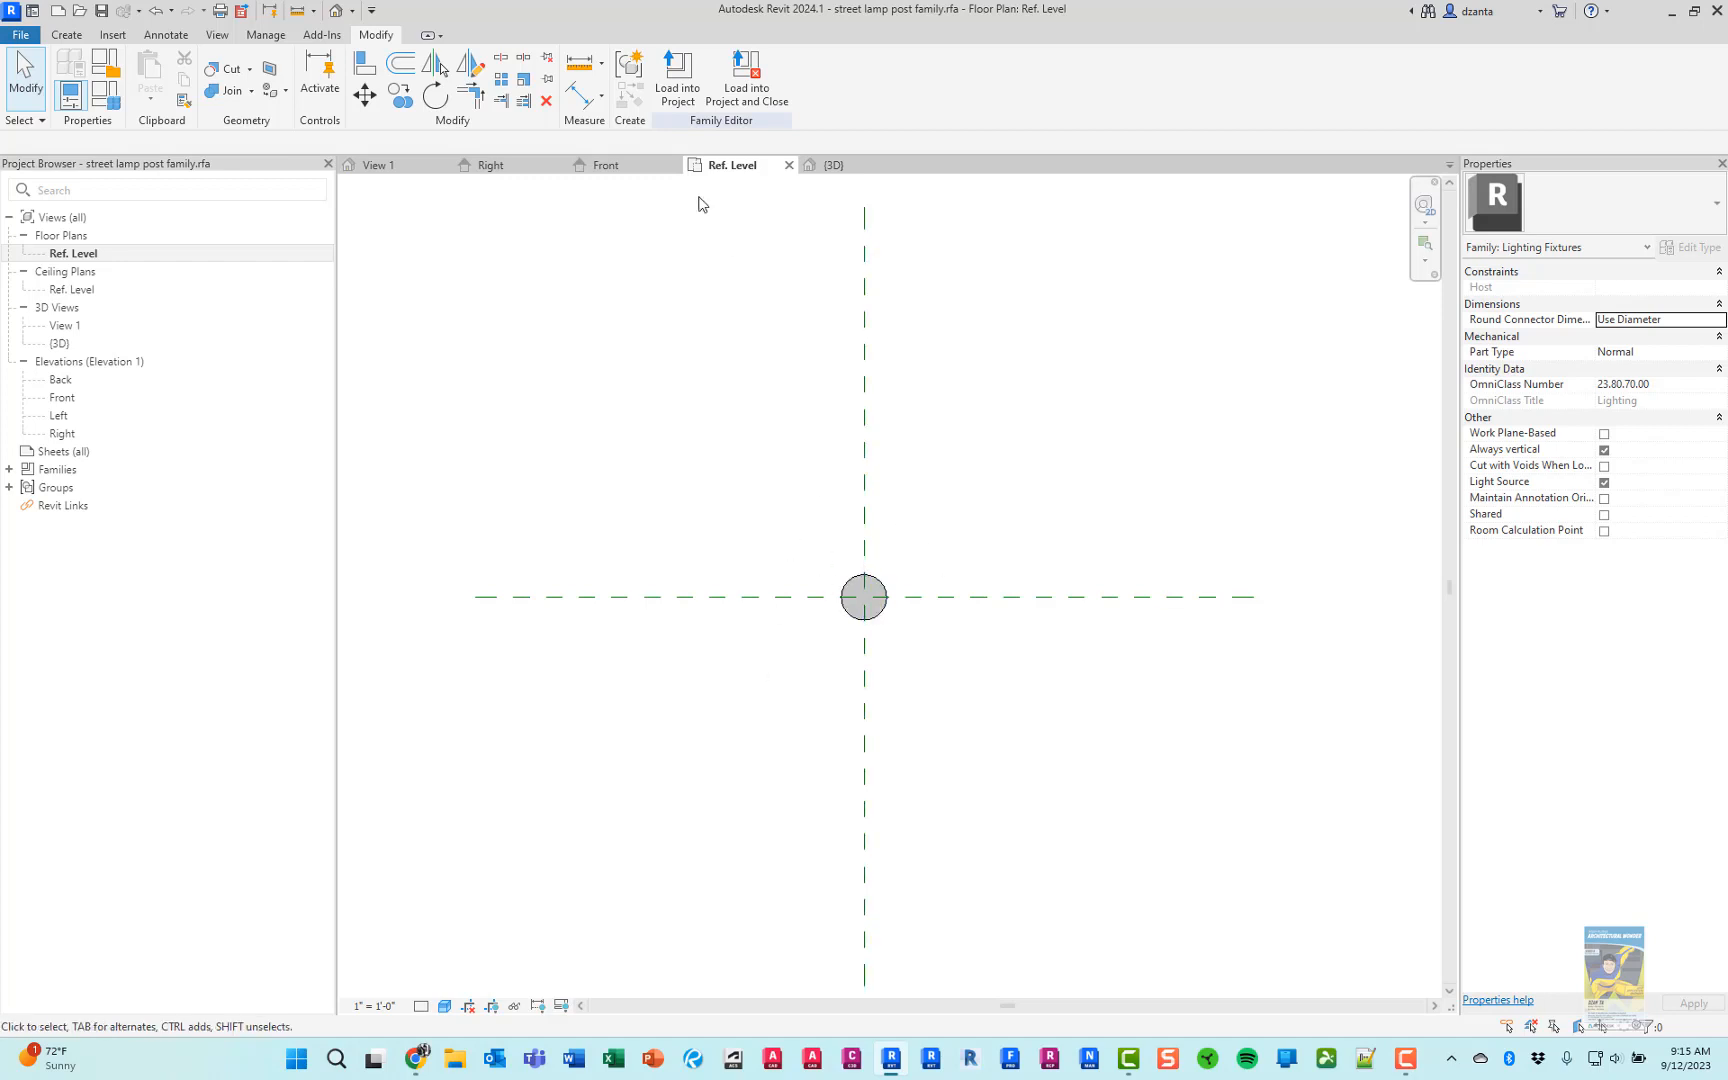
left_click(636, 168)
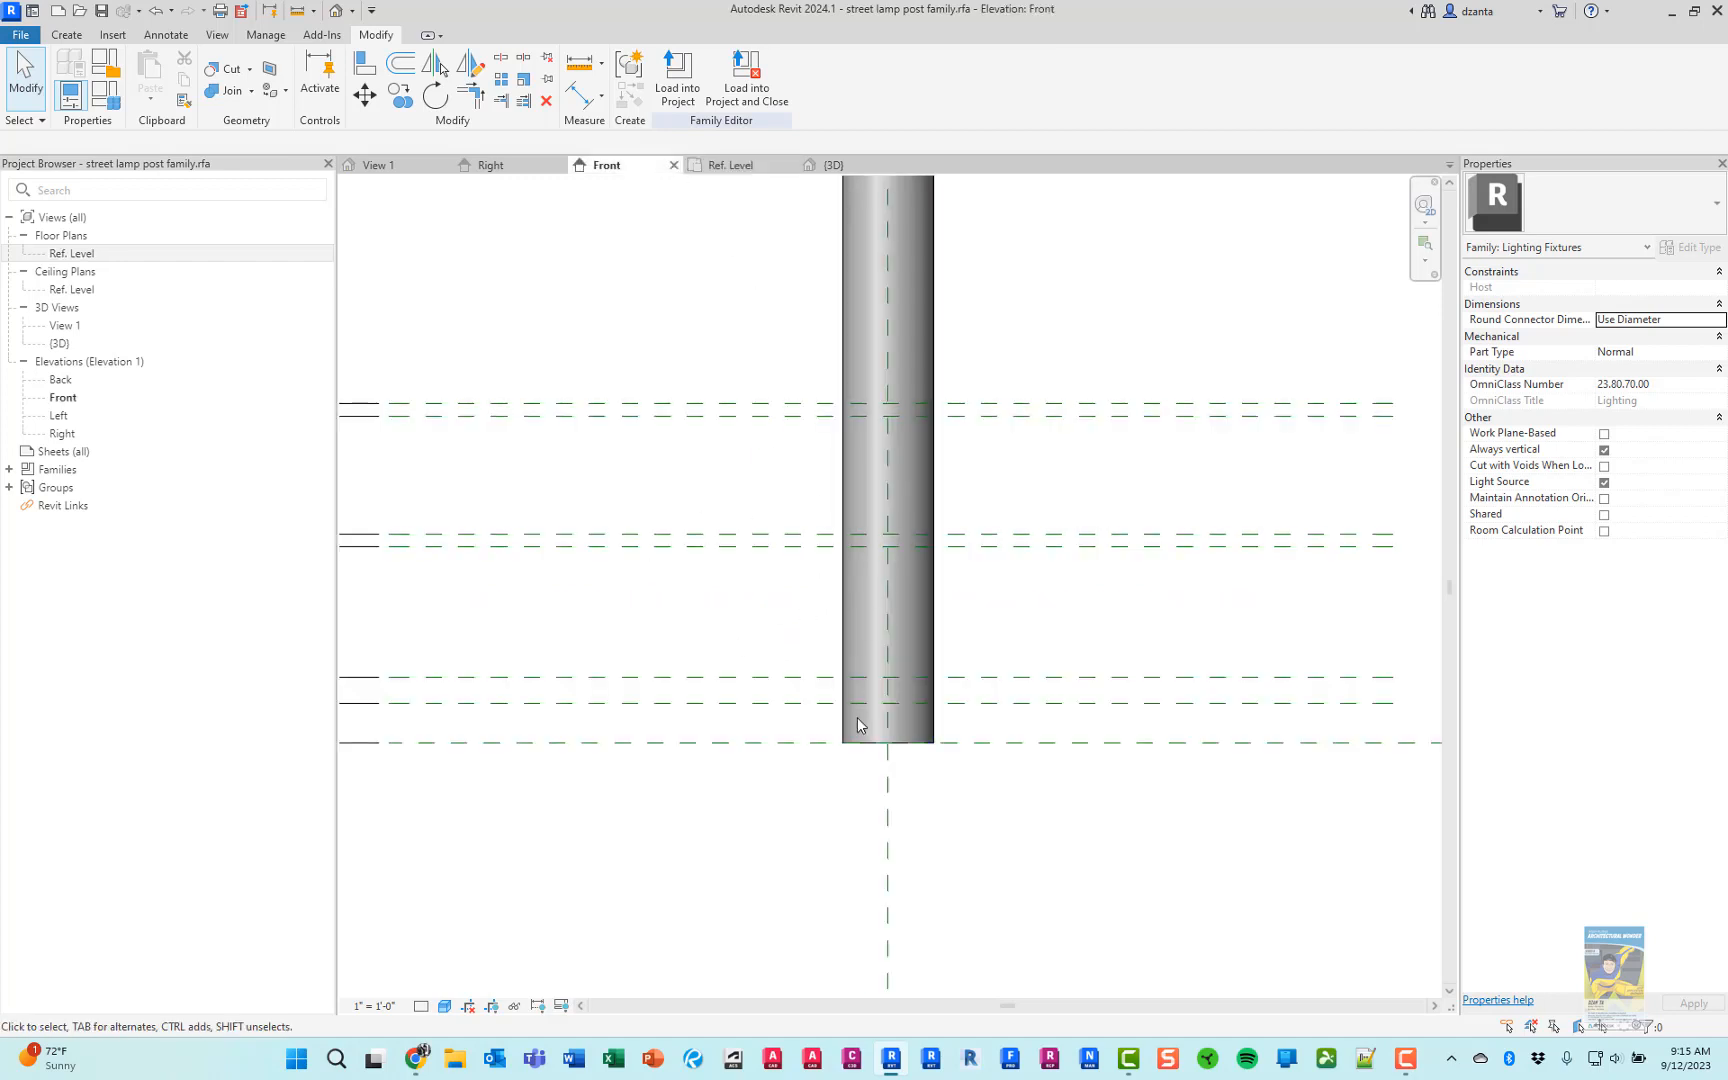
Place vertical reference planes at a 6" offset on both sides of the pole's center axis in the Front elevation
scroll(995, 764, "down", 2)
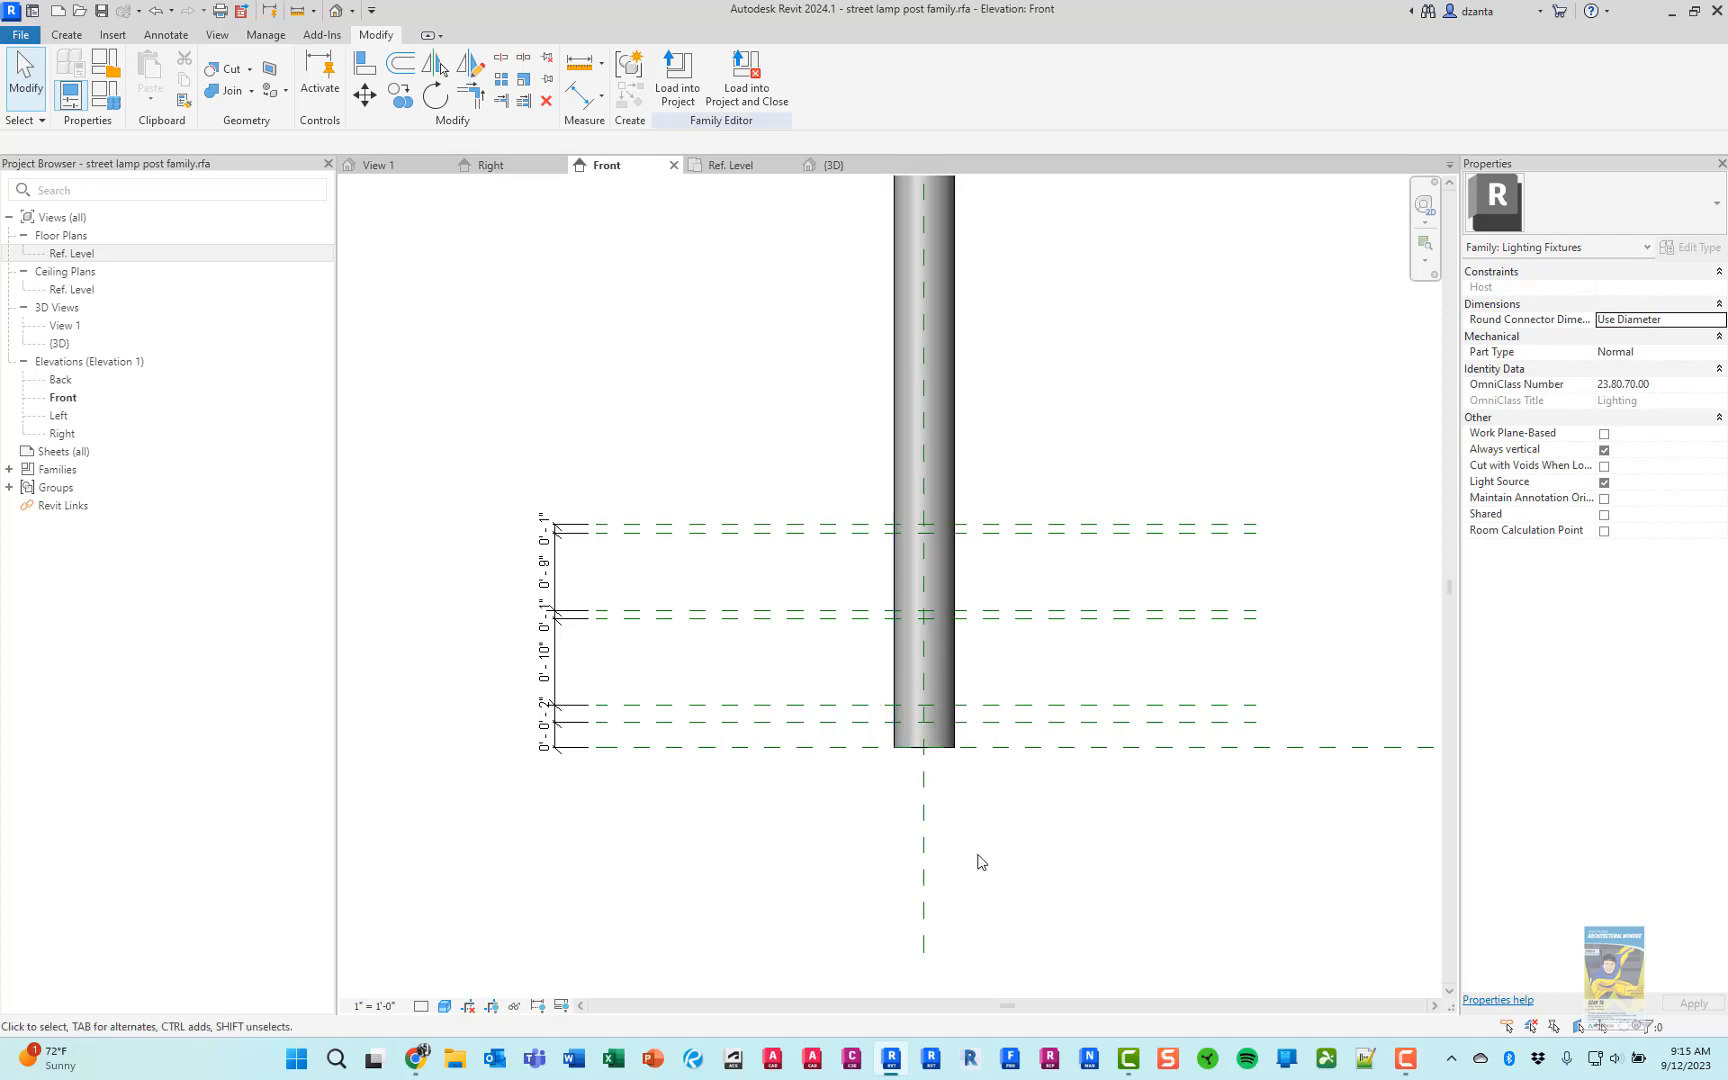
key("r")
key("p")
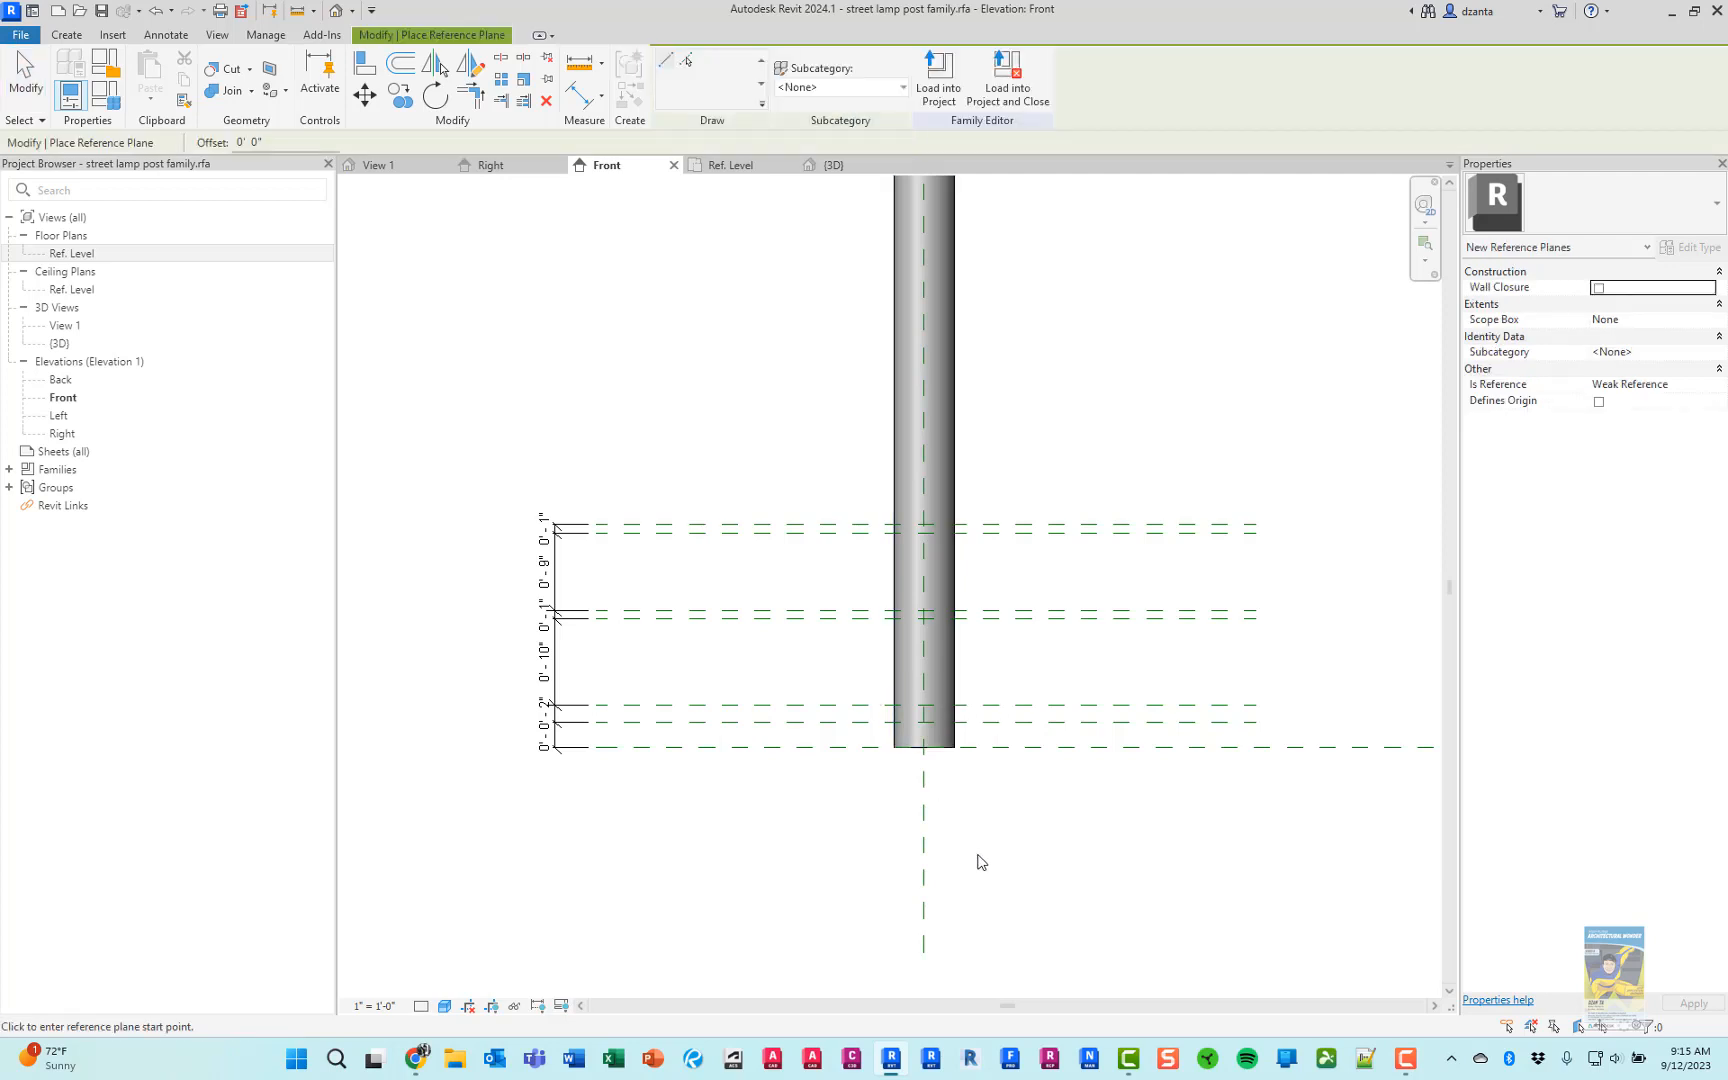
left_click(686, 60)
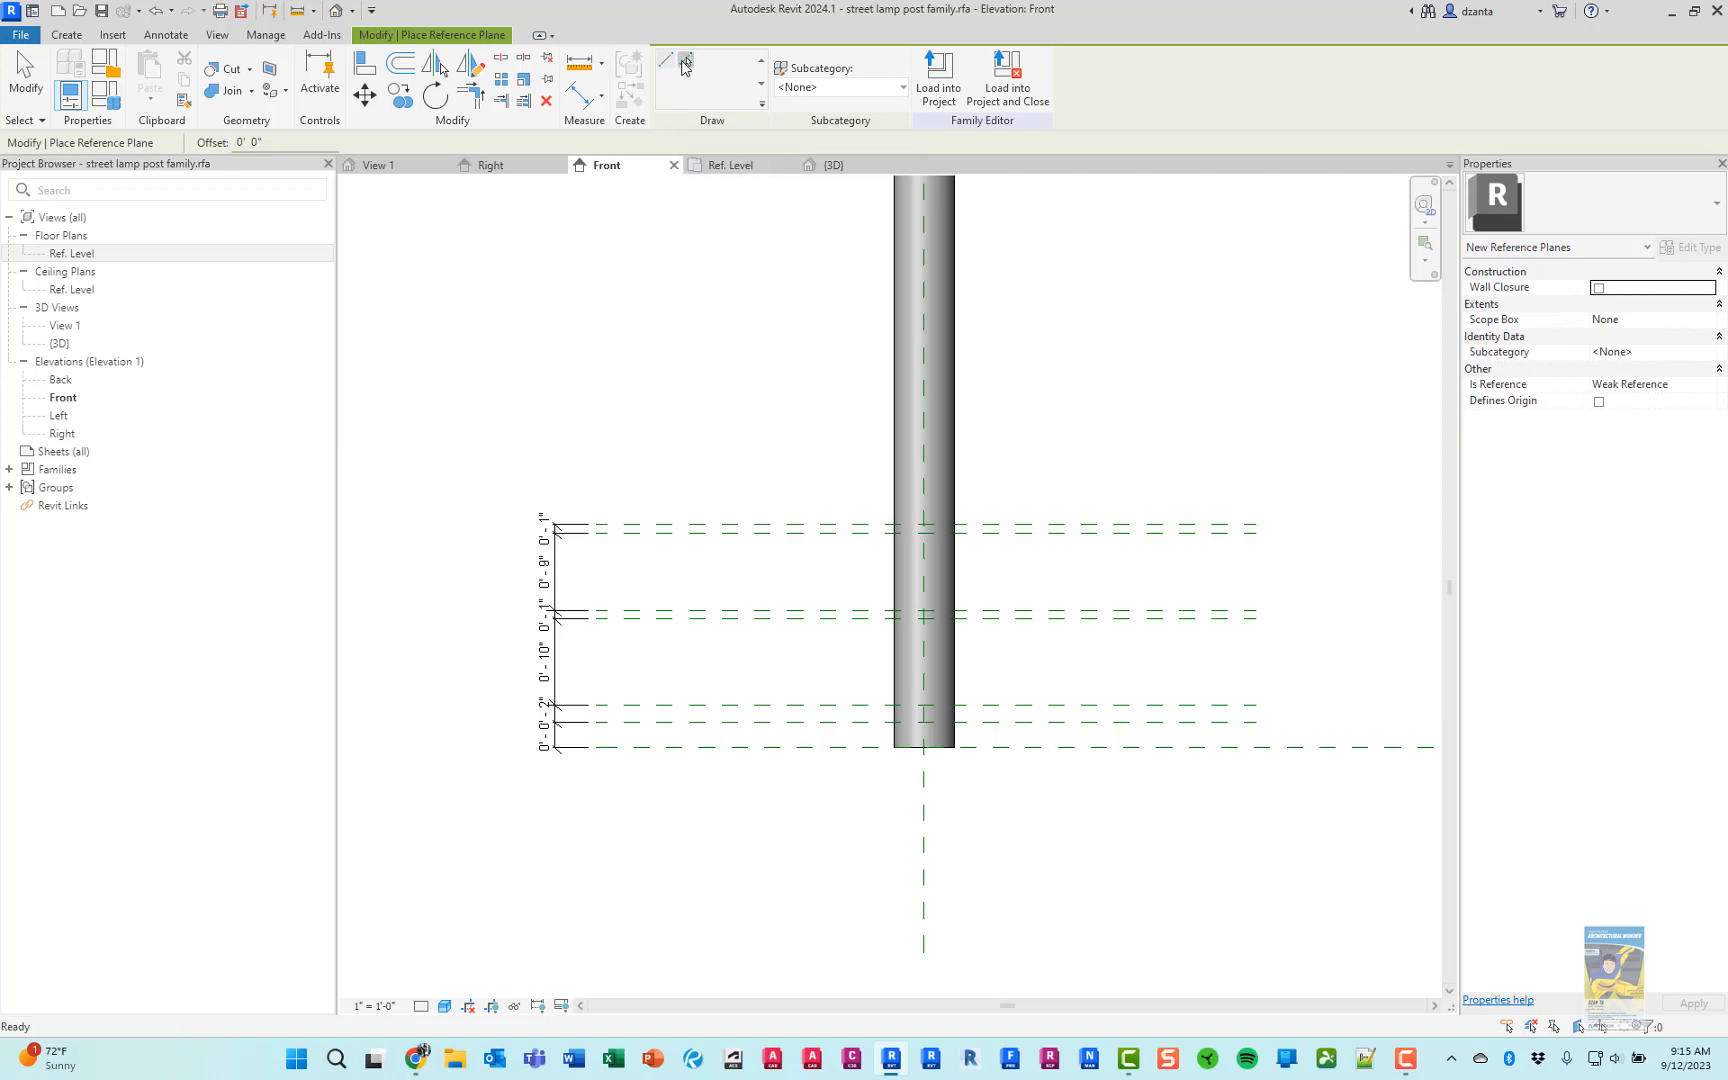
left_click_drag(256, 139, 230, 143)
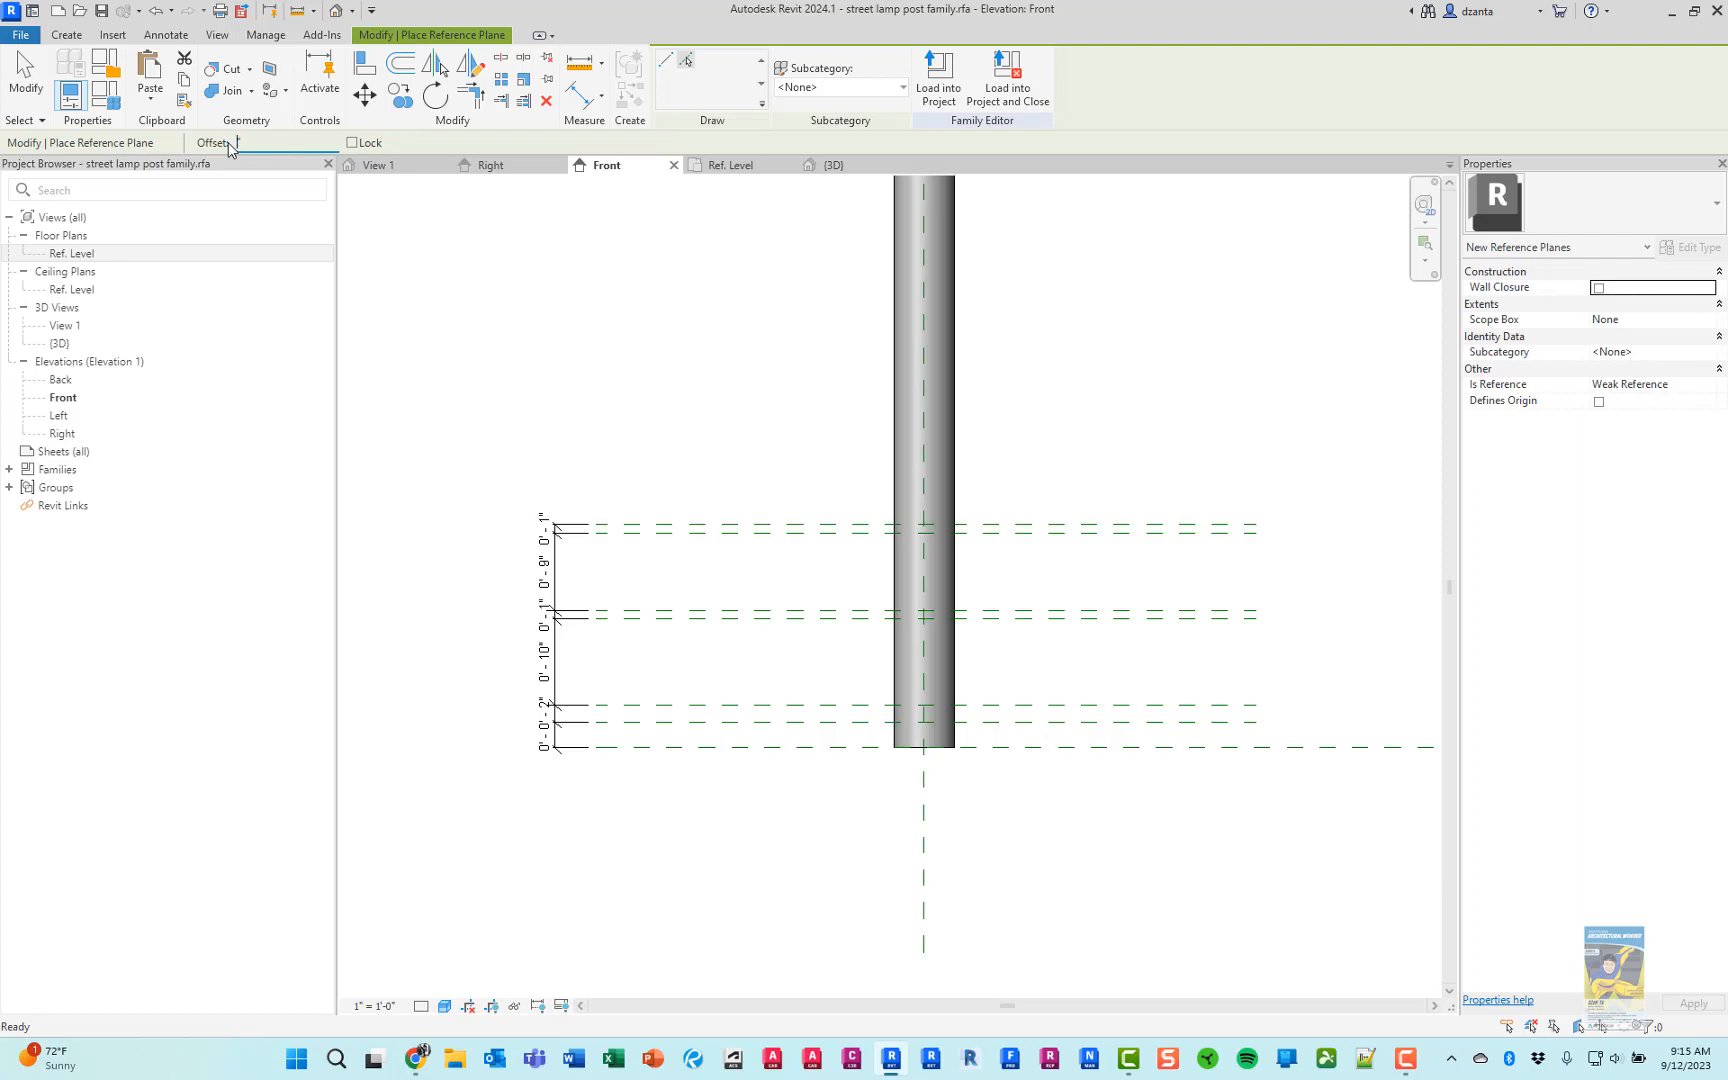
type("6")
key("Return")
left_click(921, 841)
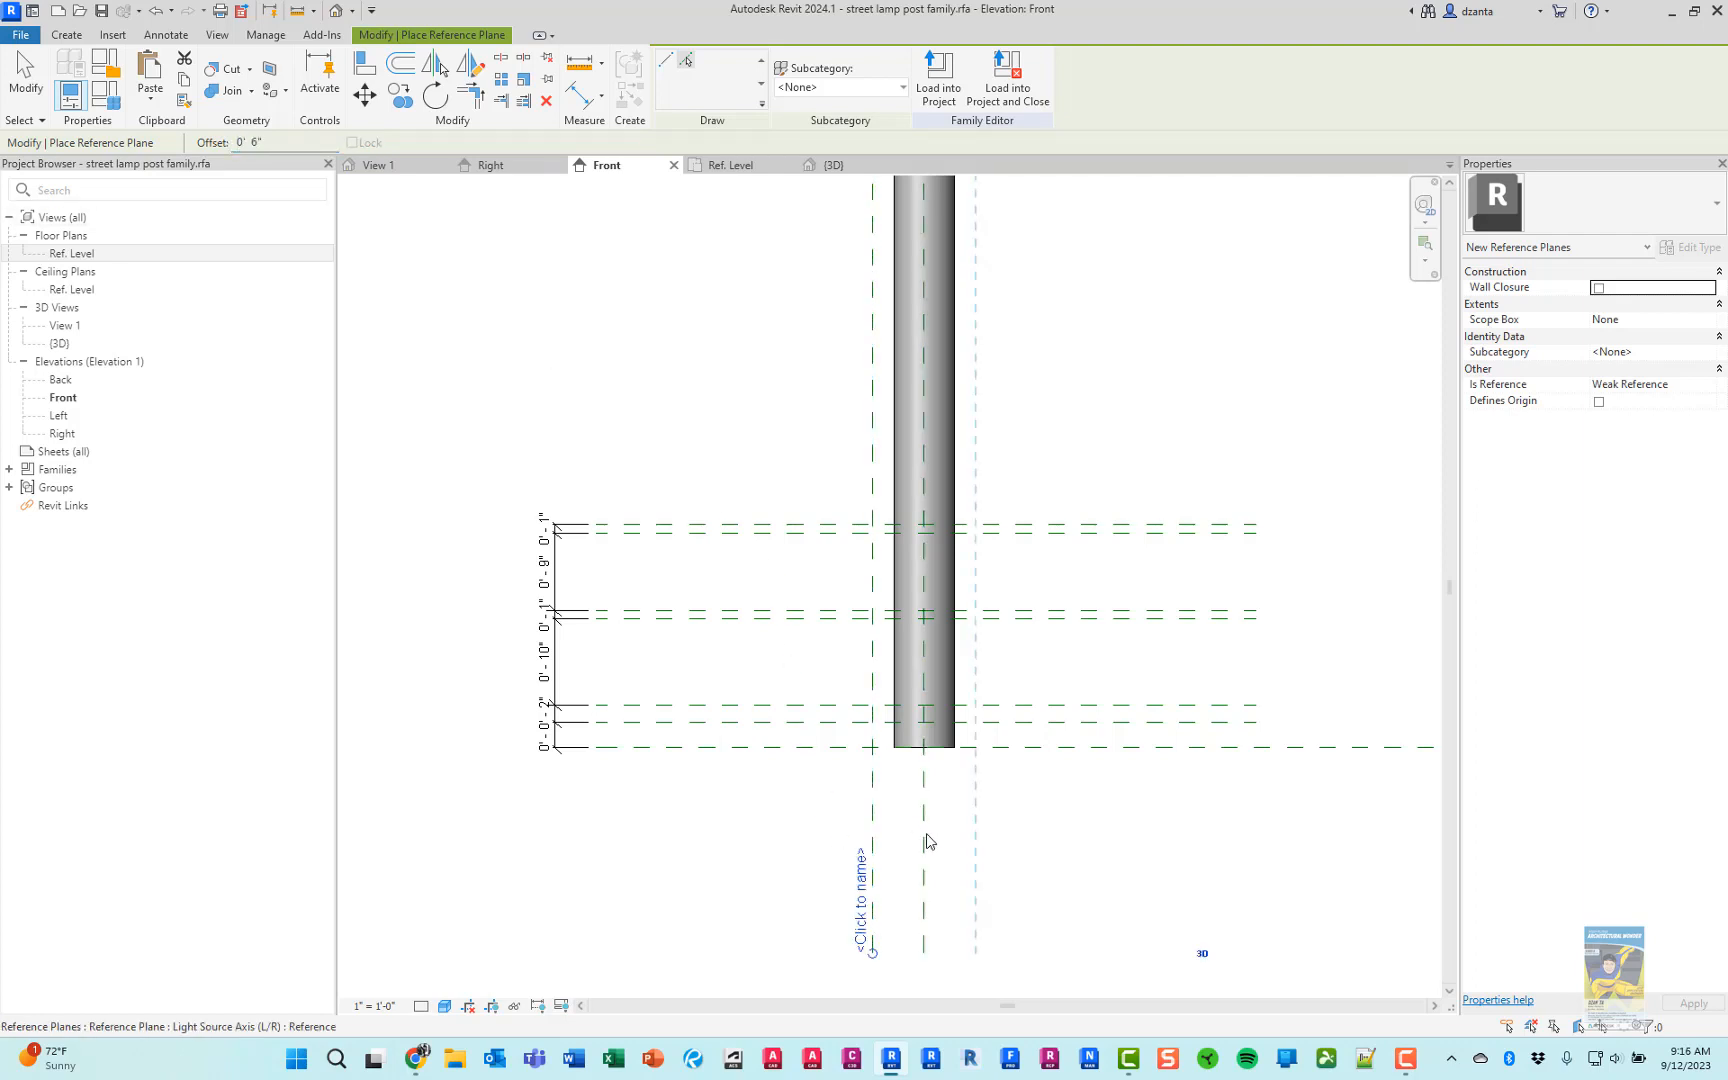
left_click(926, 841)
key("Escape")
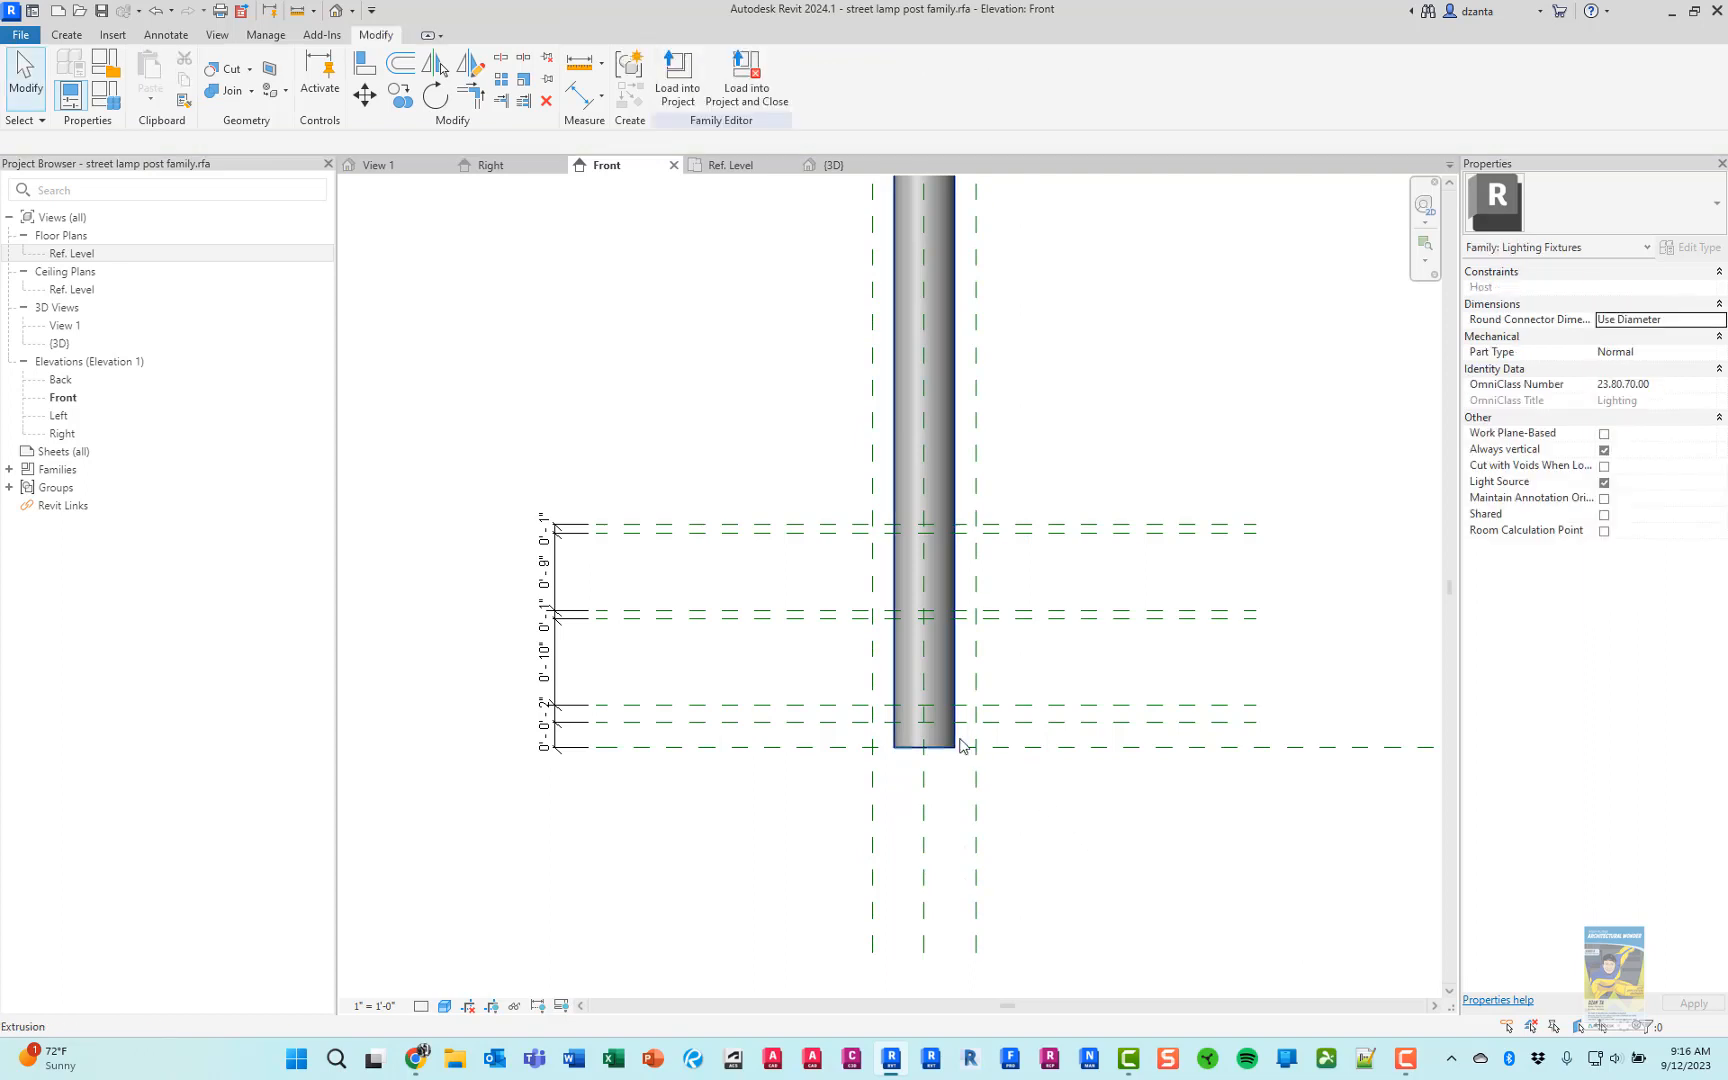
Delete the two vertical reference planes offset 6" from the pole's center axis
scroll(957, 744, "up", 4)
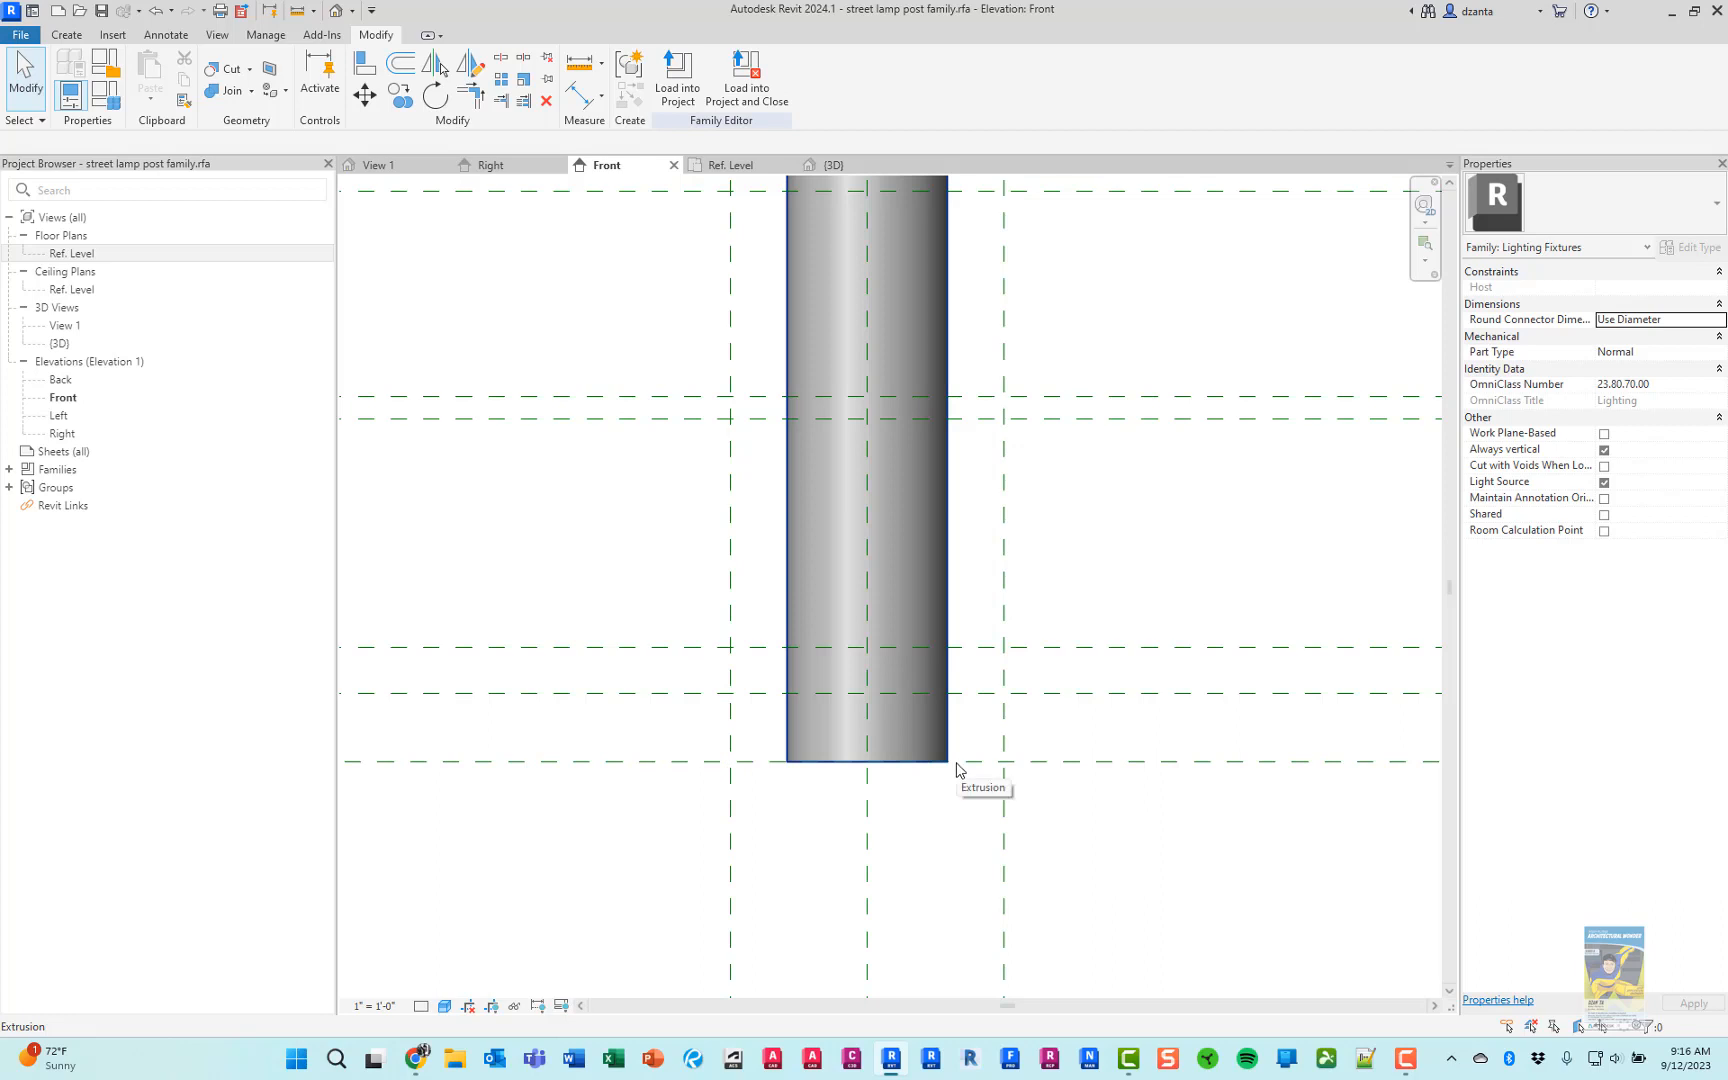
scroll(842, 837, "down", 4)
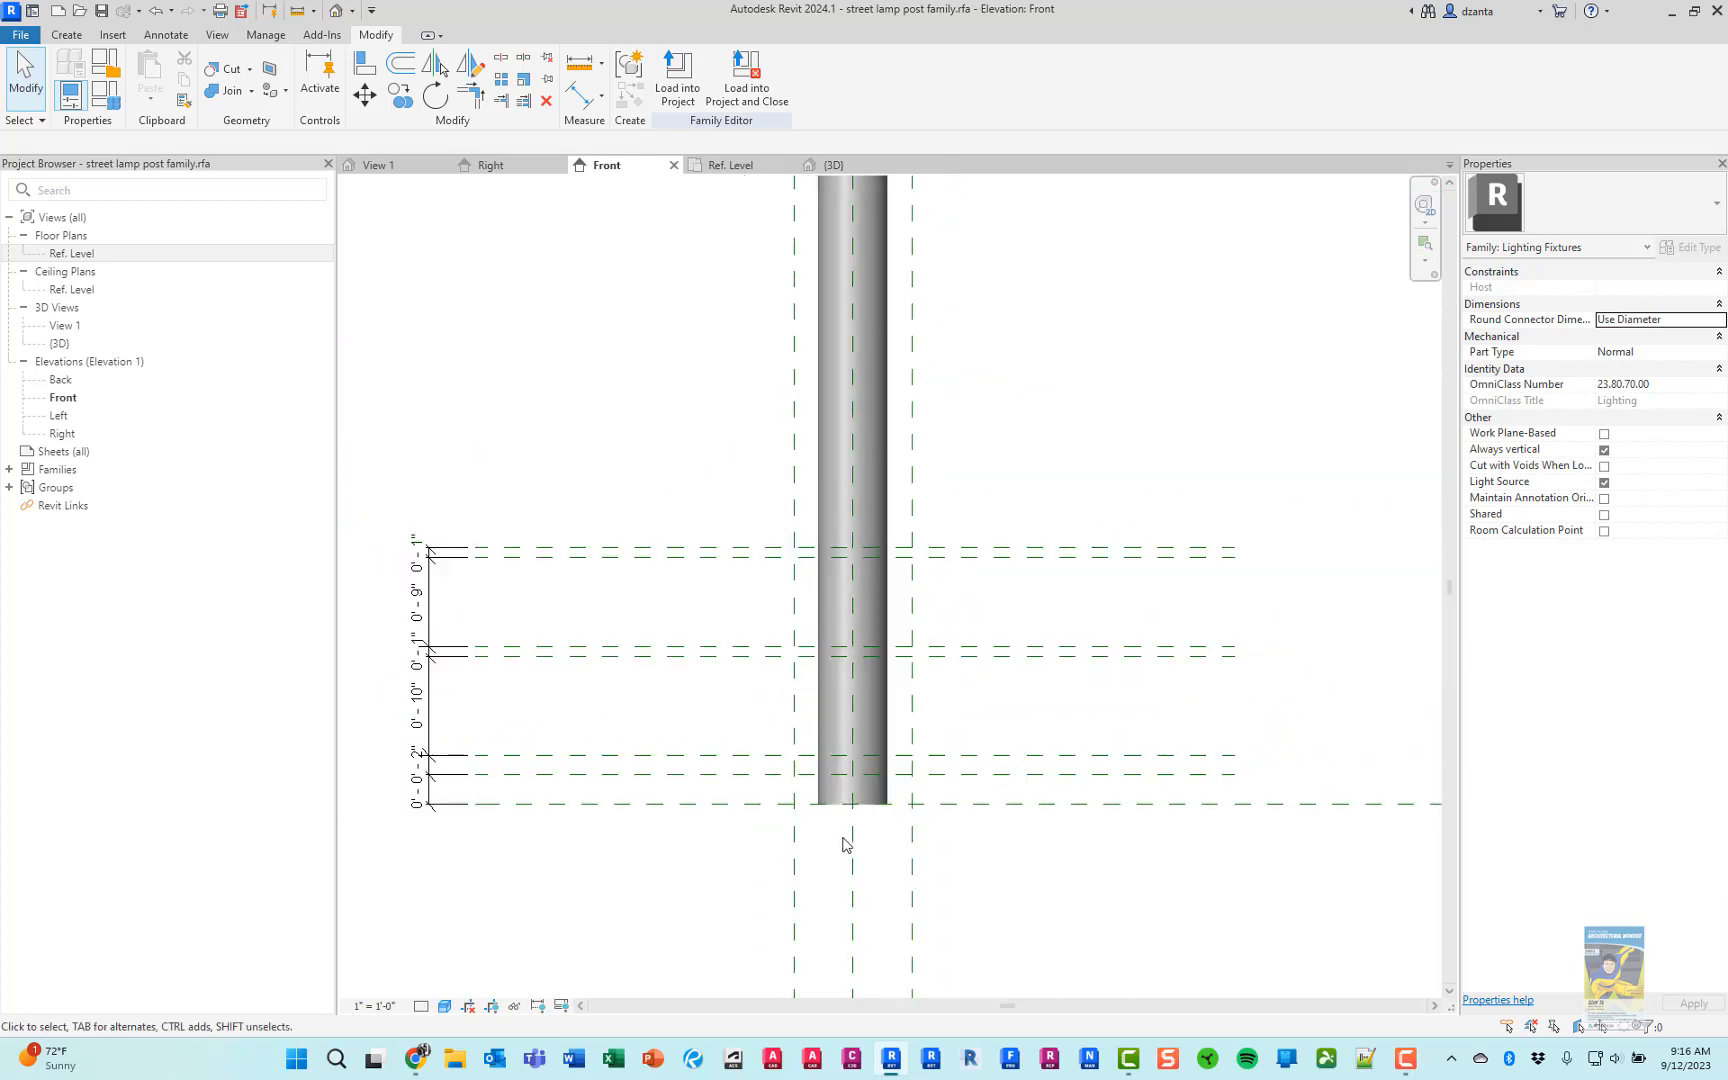
middle_click_drag(900, 886, 899, 740)
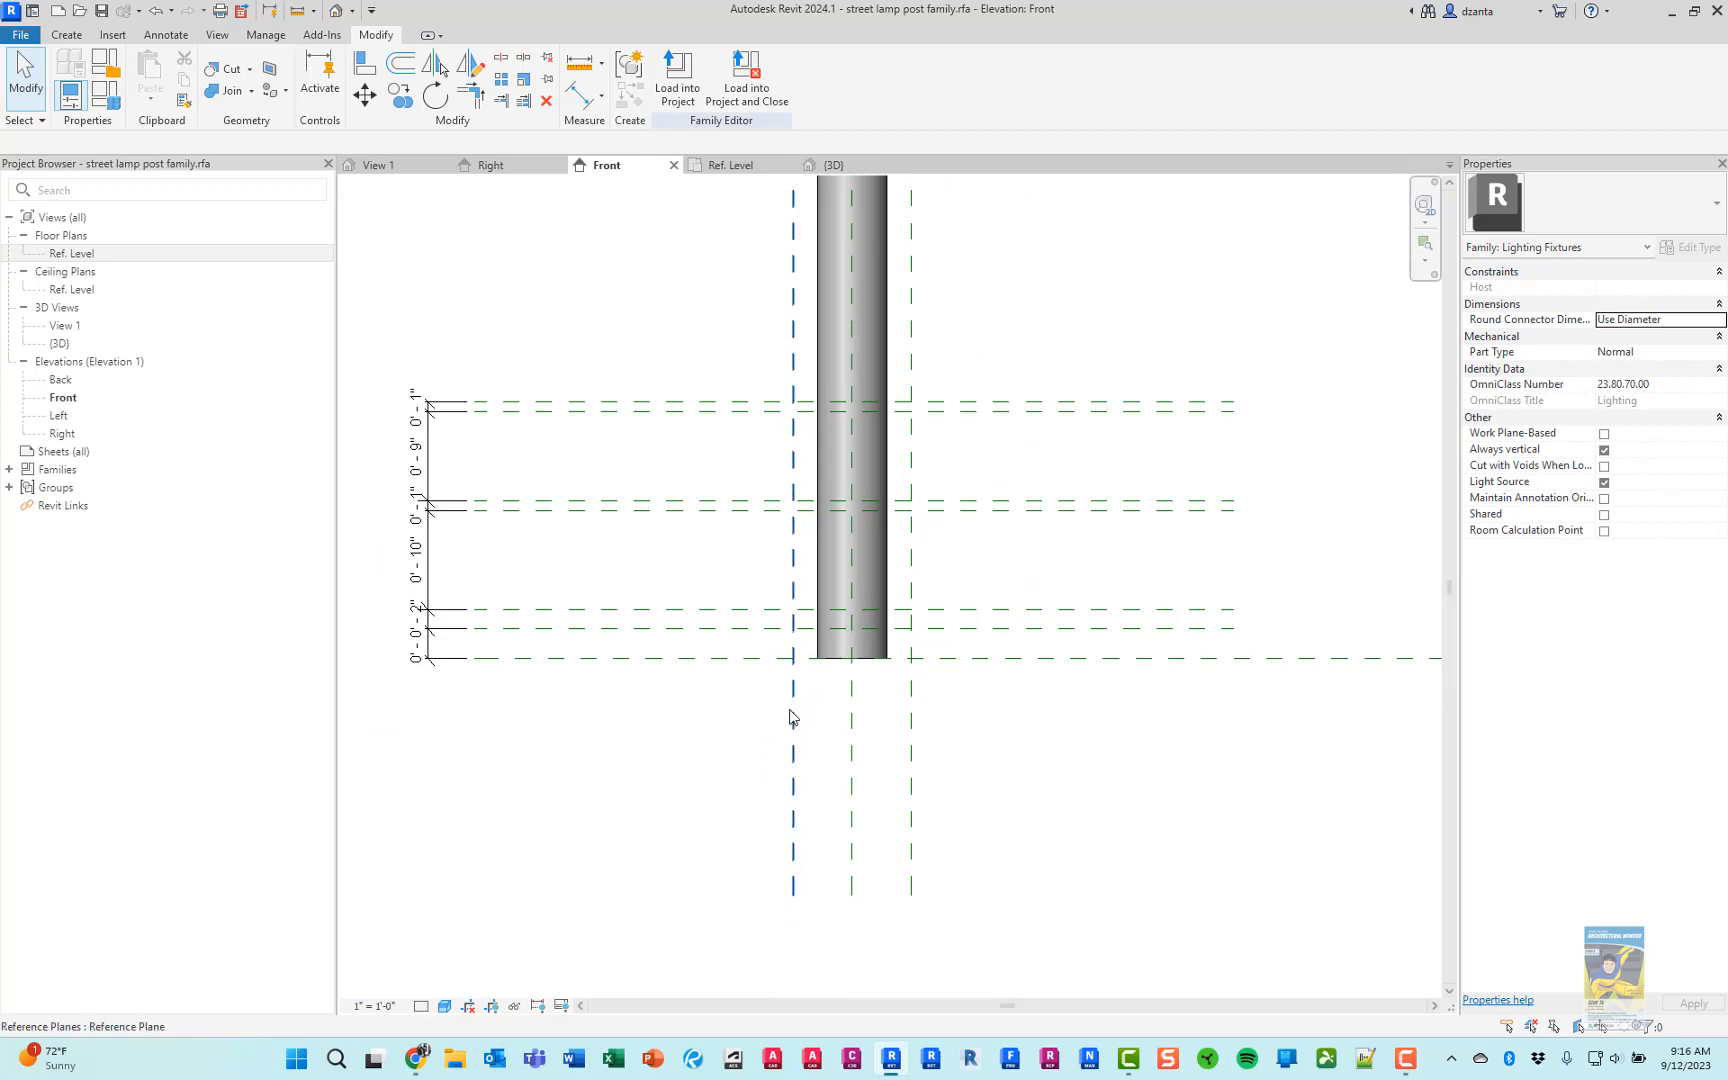
left_click(791, 717)
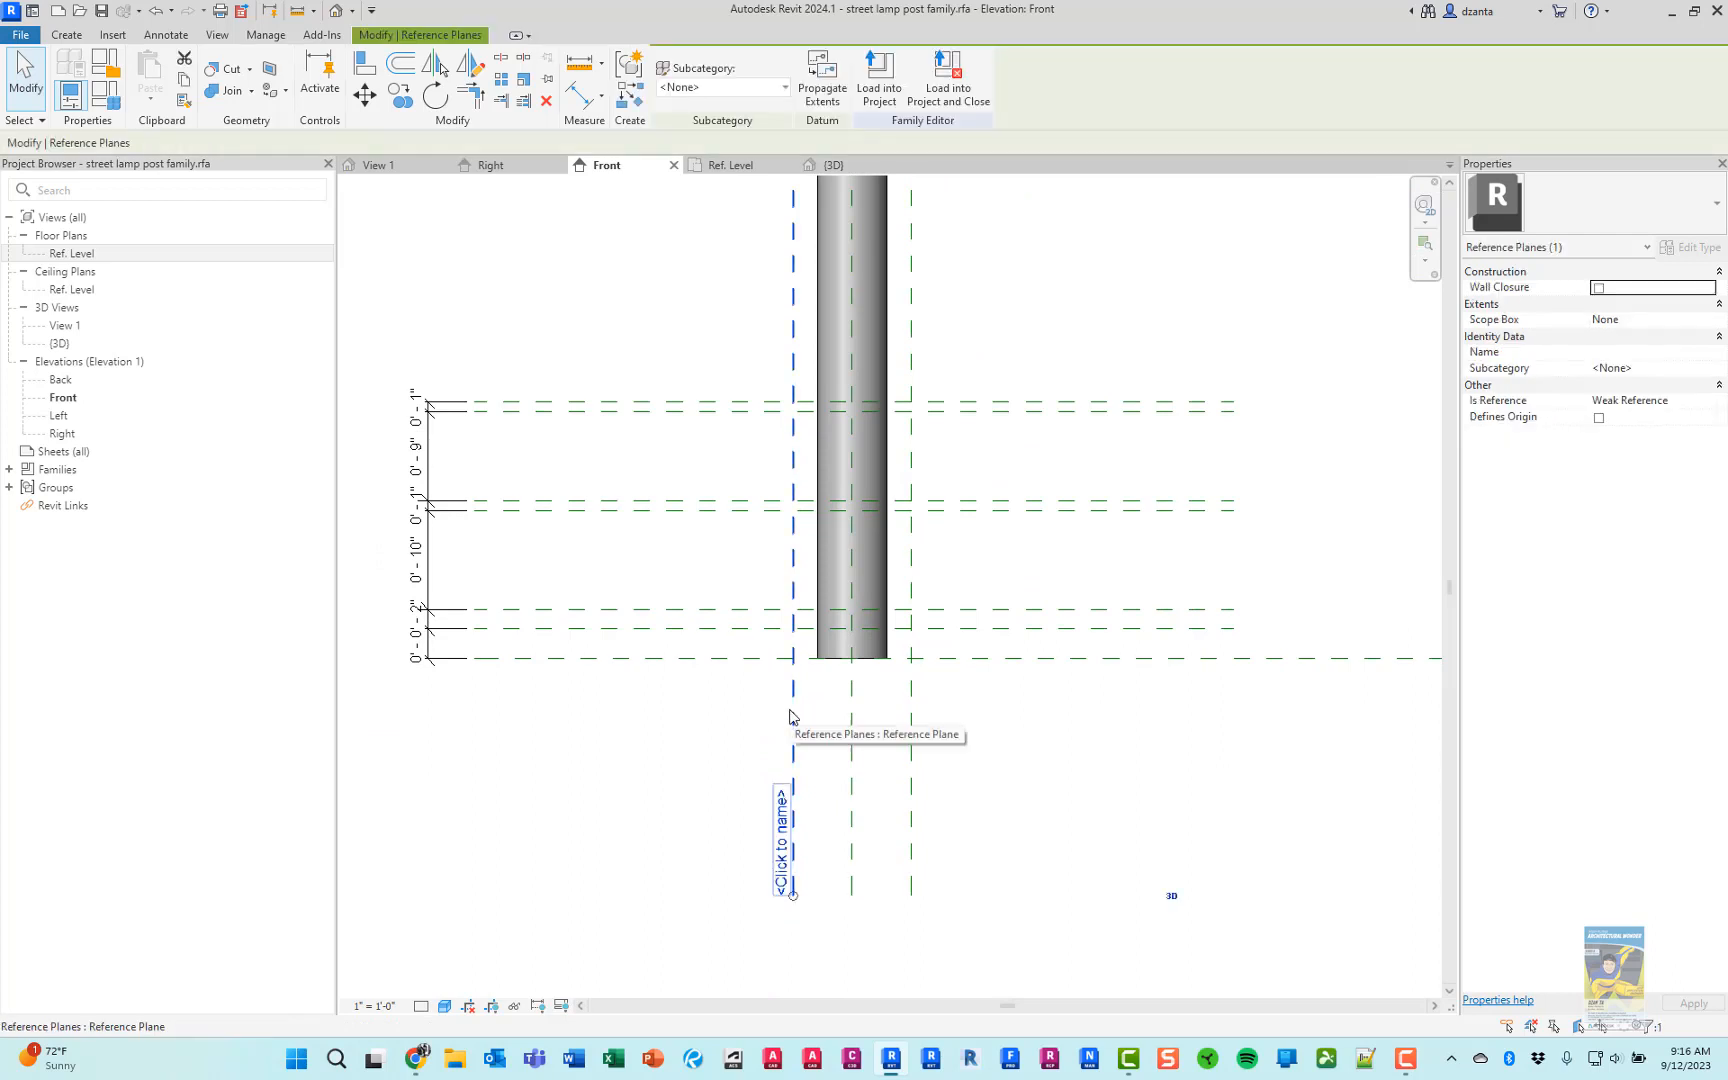
key("Delete")
left_click(911, 716)
key("Delete")
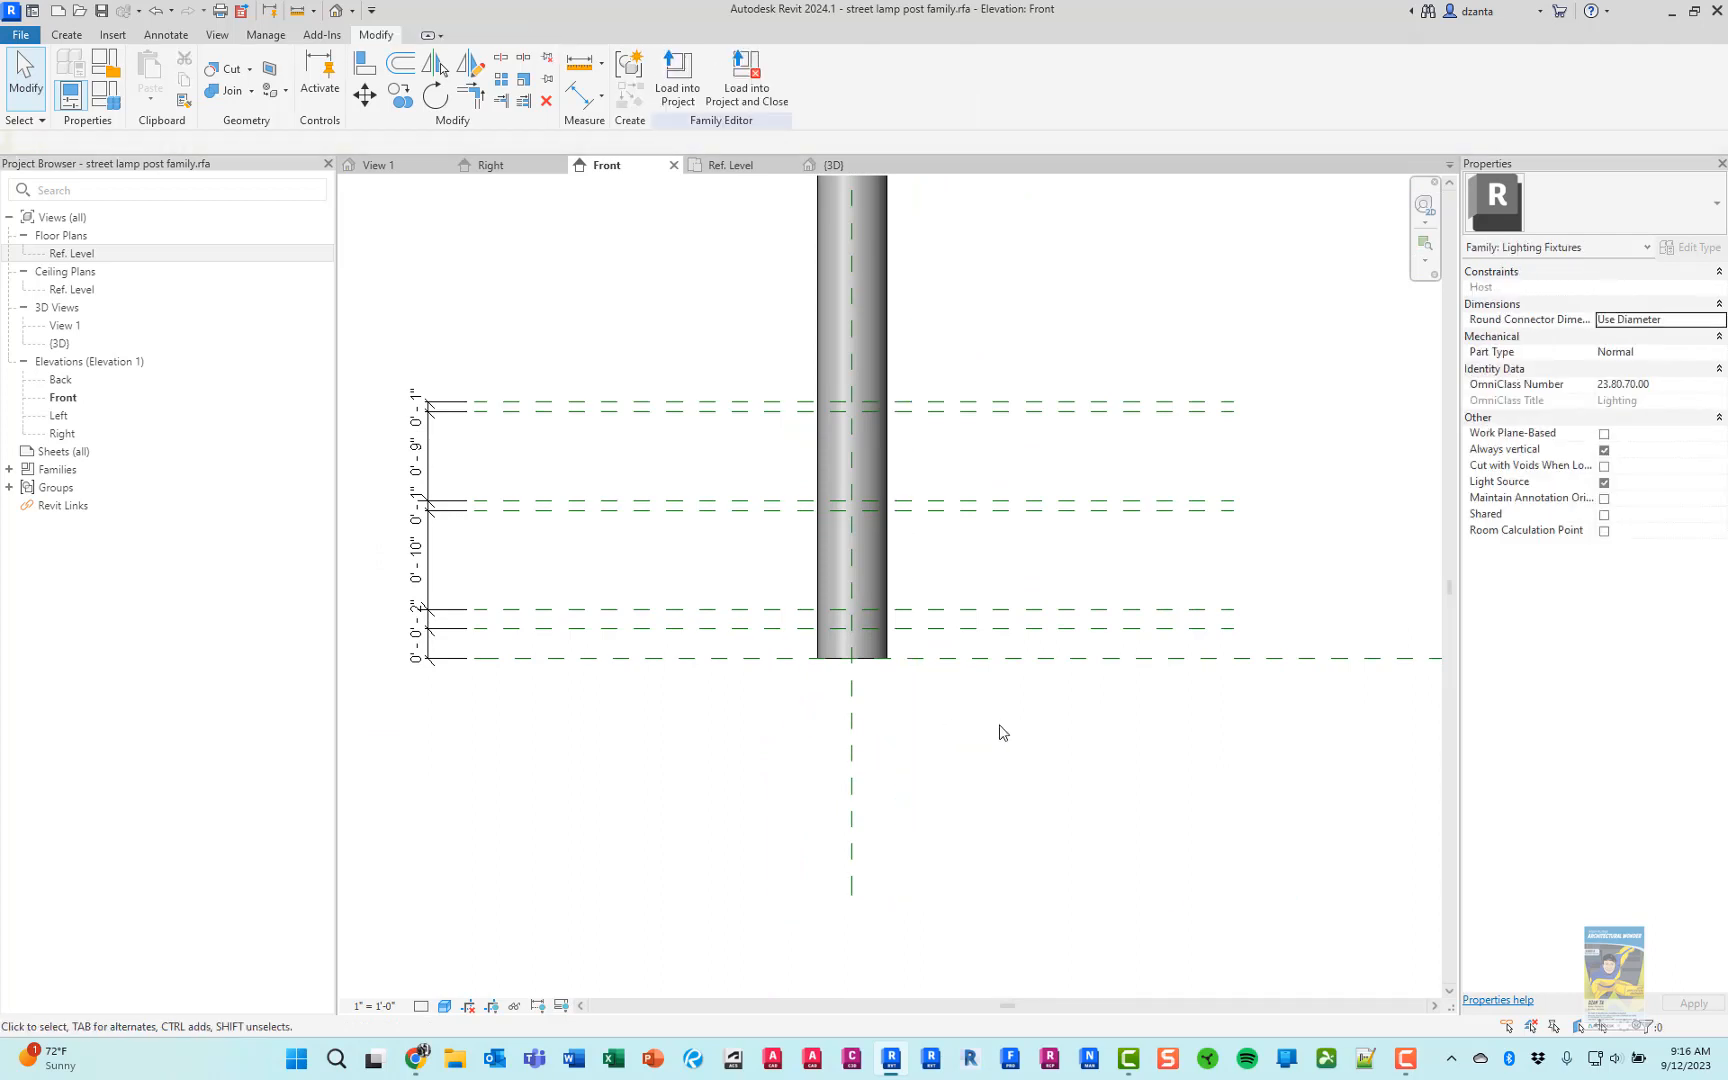
Place vertical reference planes at a 10" offset on both sides of the pole's center axis
key("r")
key("p")
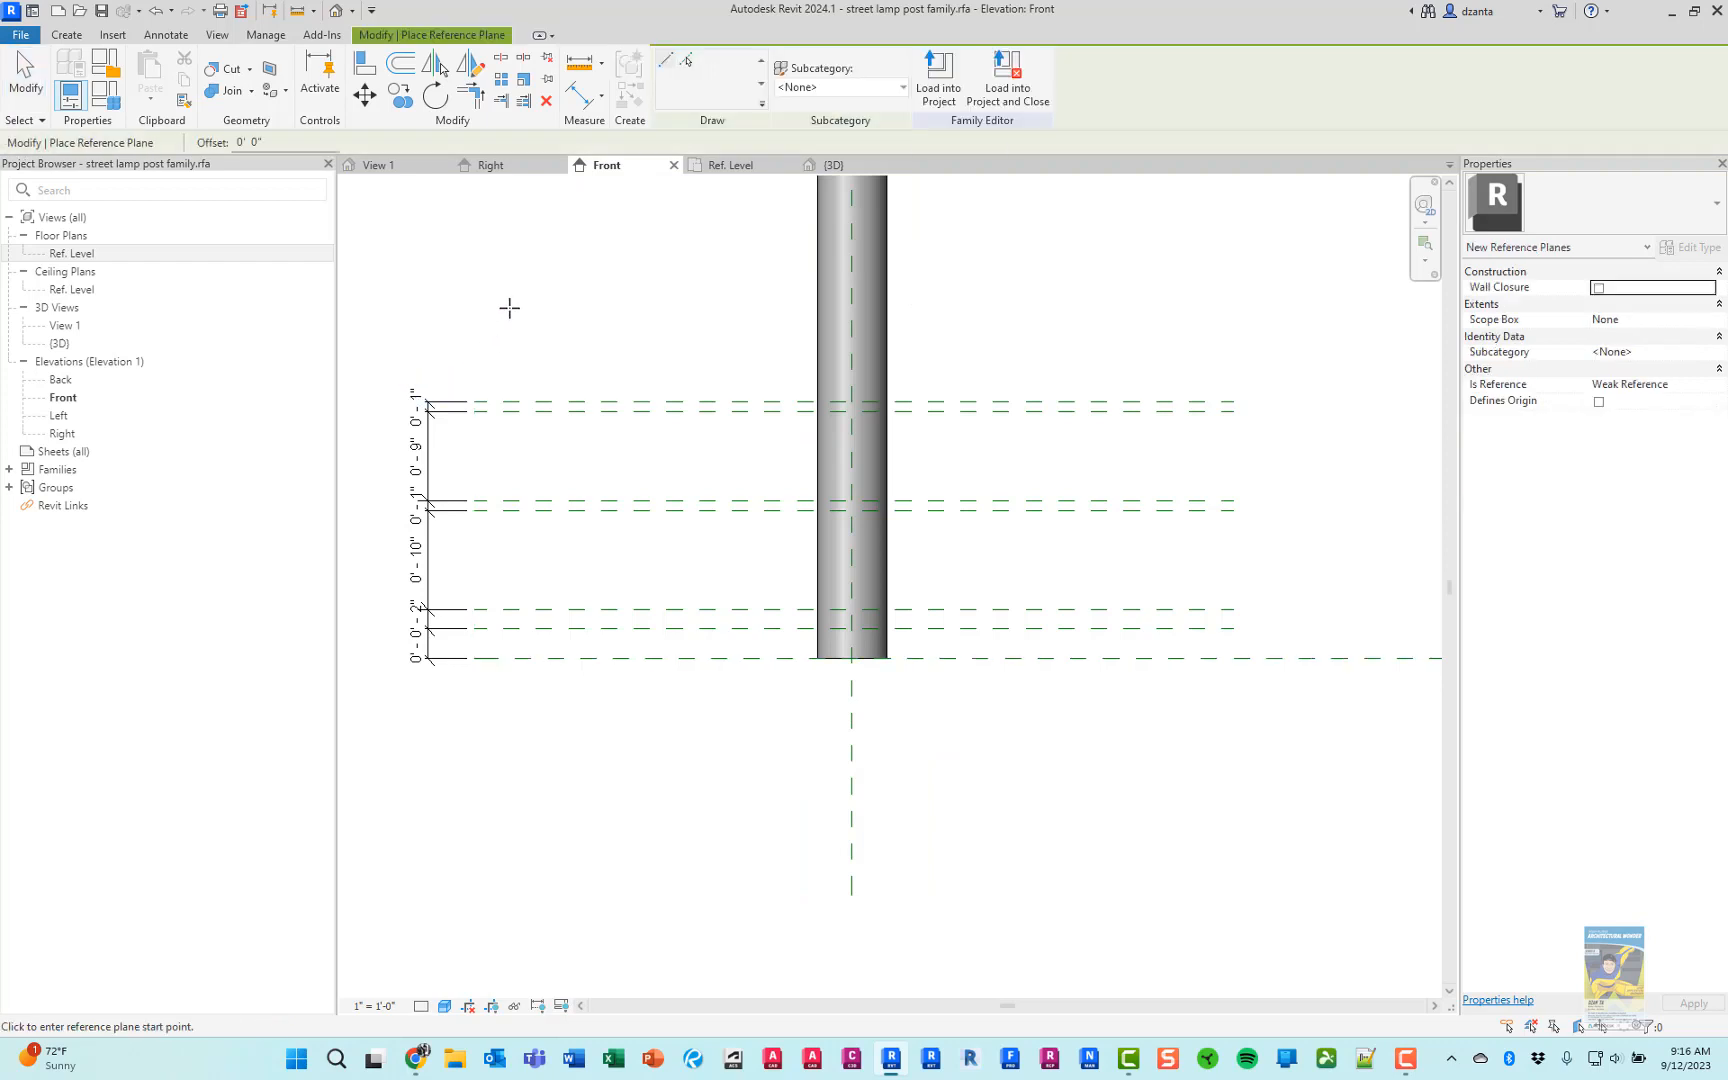
left_click(686, 60)
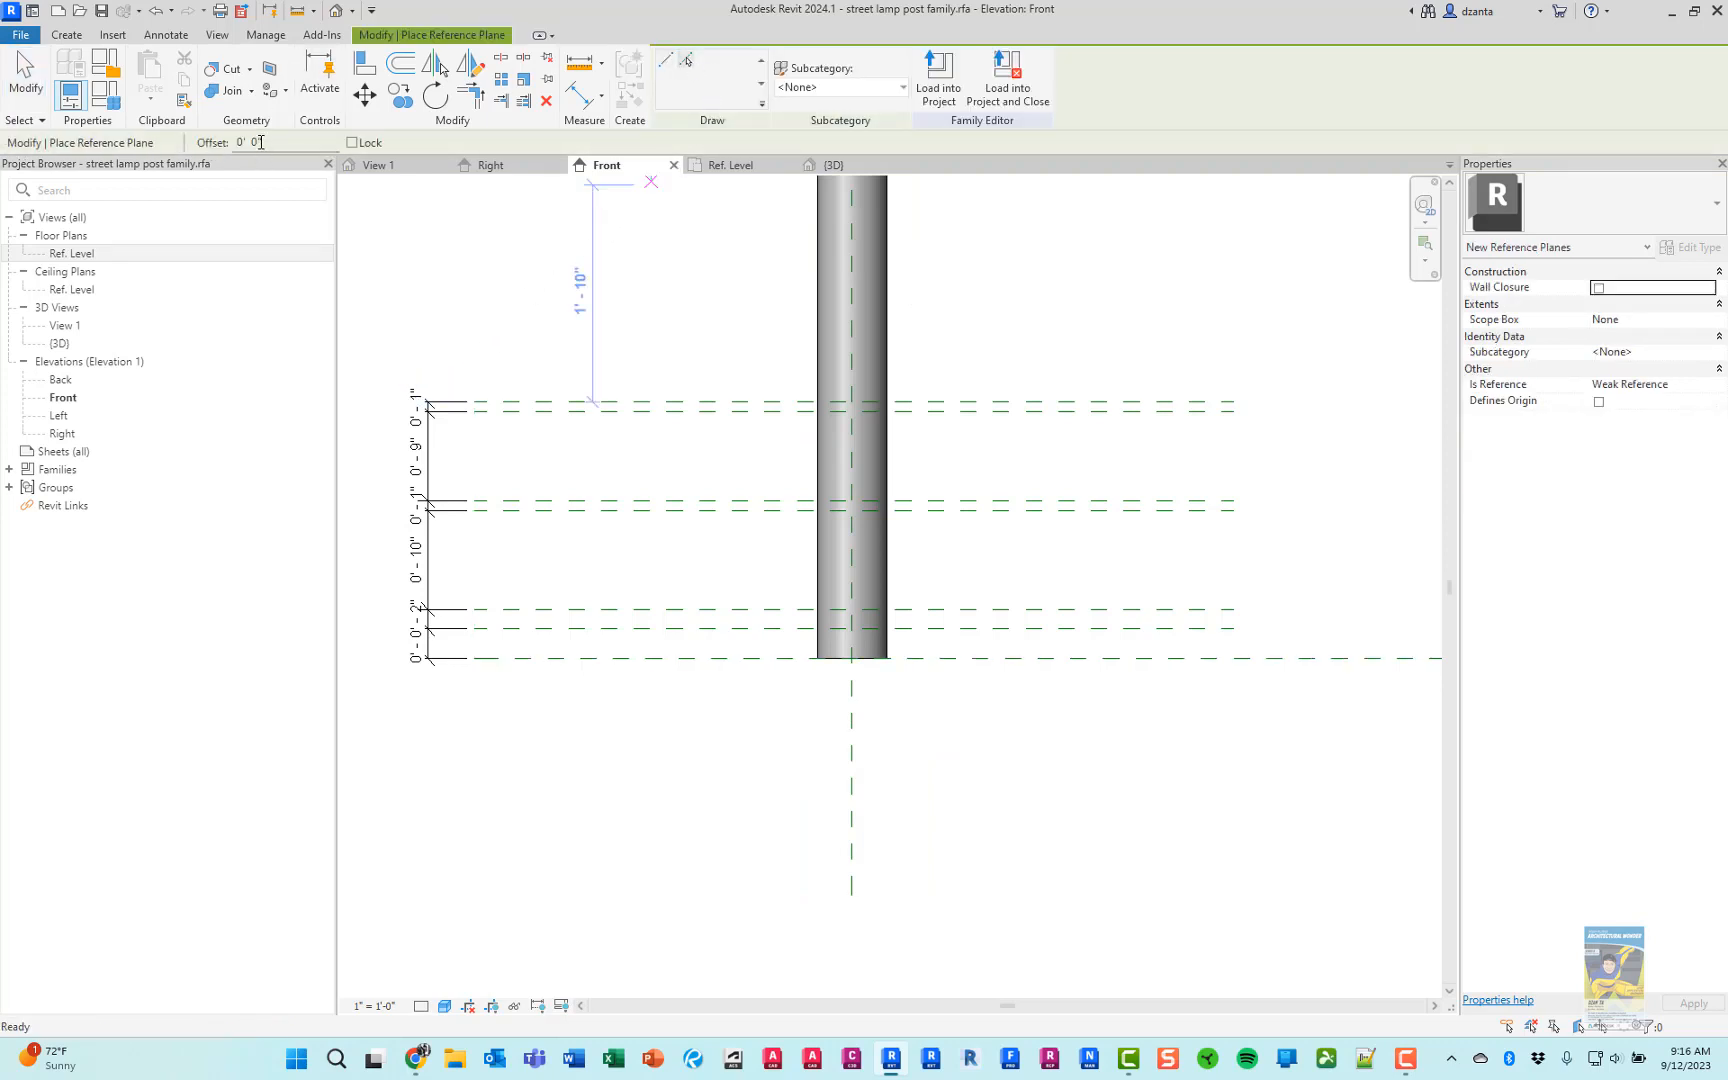
left_click(256, 141)
type("10\"")
key("Return")
left_click(846, 750)
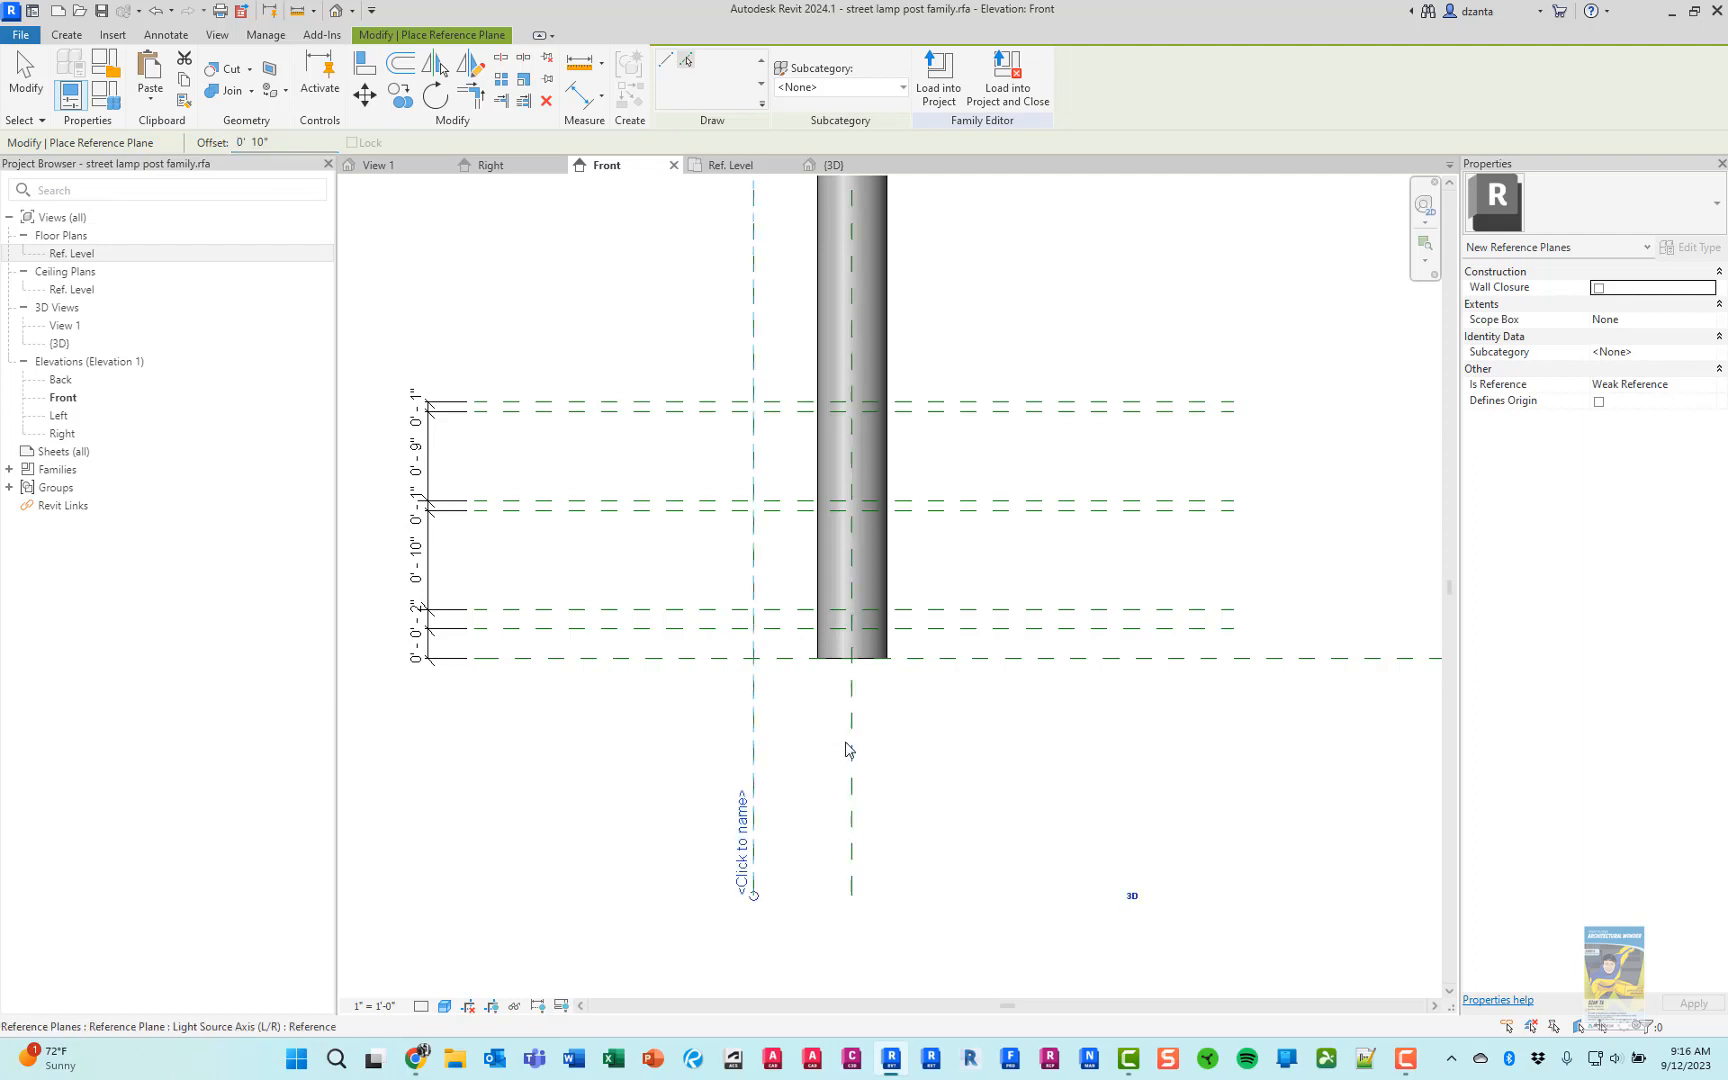
left_click(856, 753)
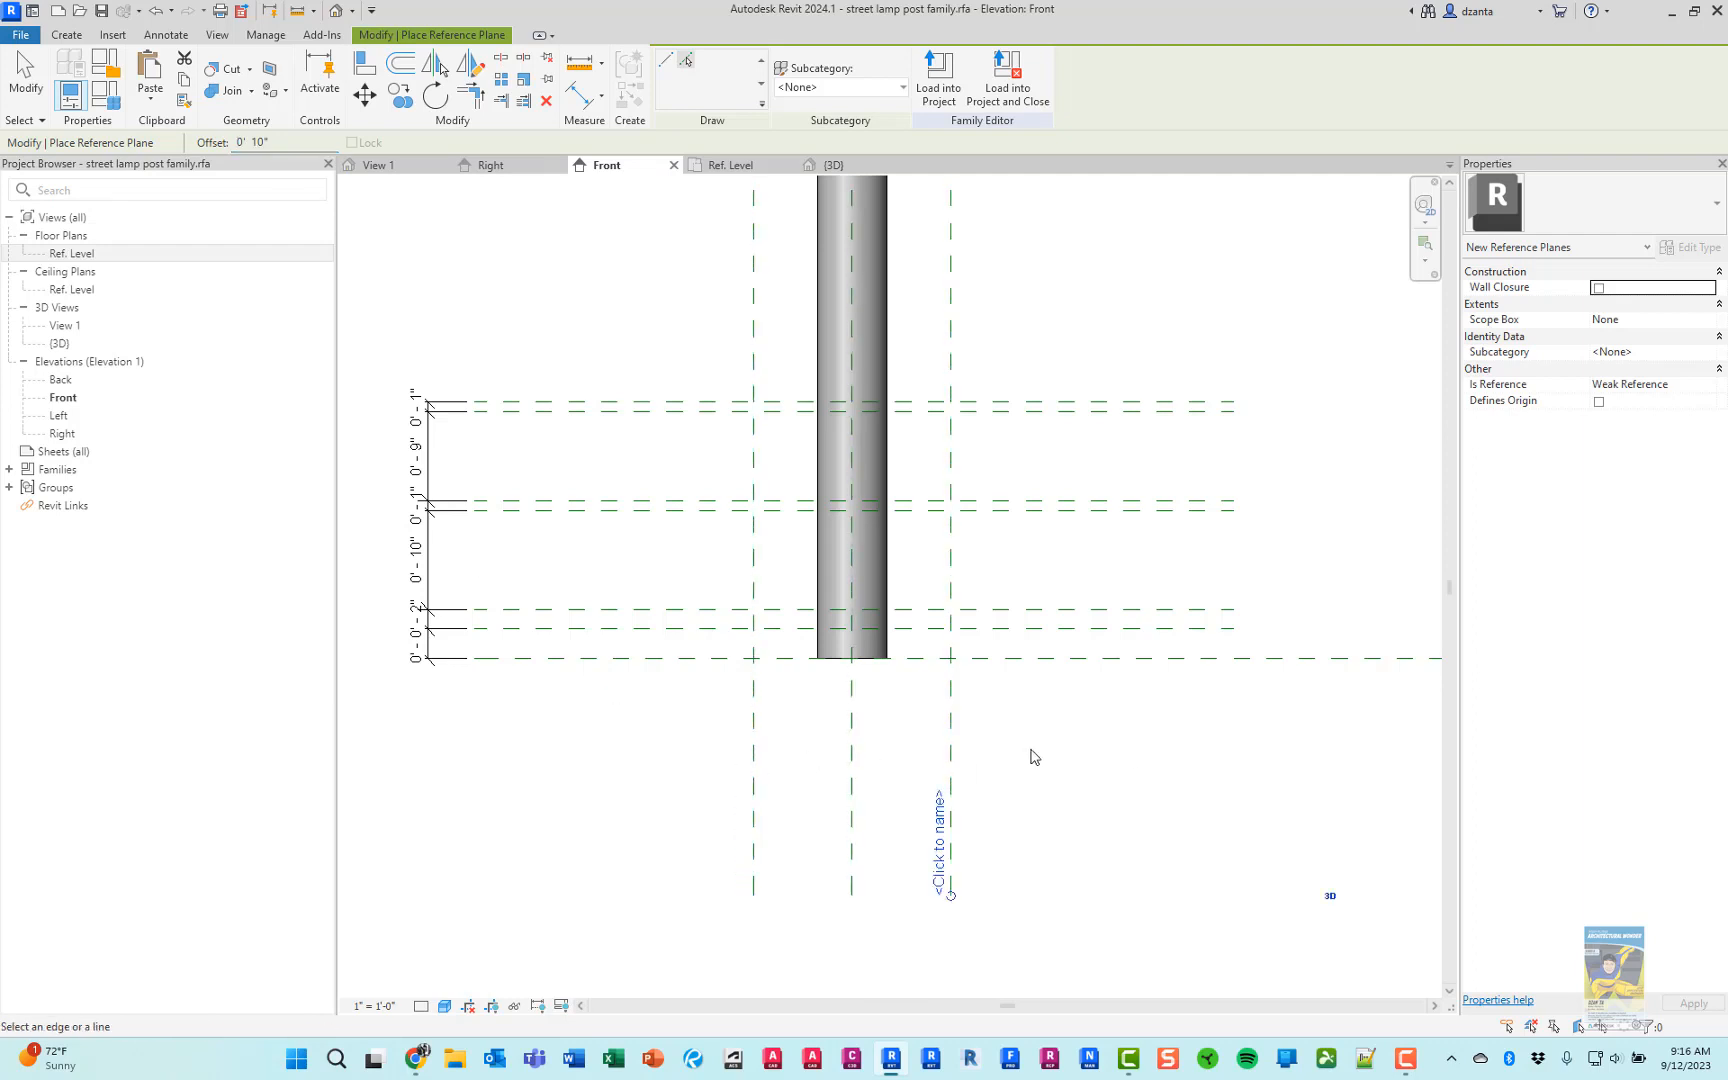
Check the post's base in the product photo and add vertical reference planes 8" to each side of the pole's center axis
key("alt+Tab")
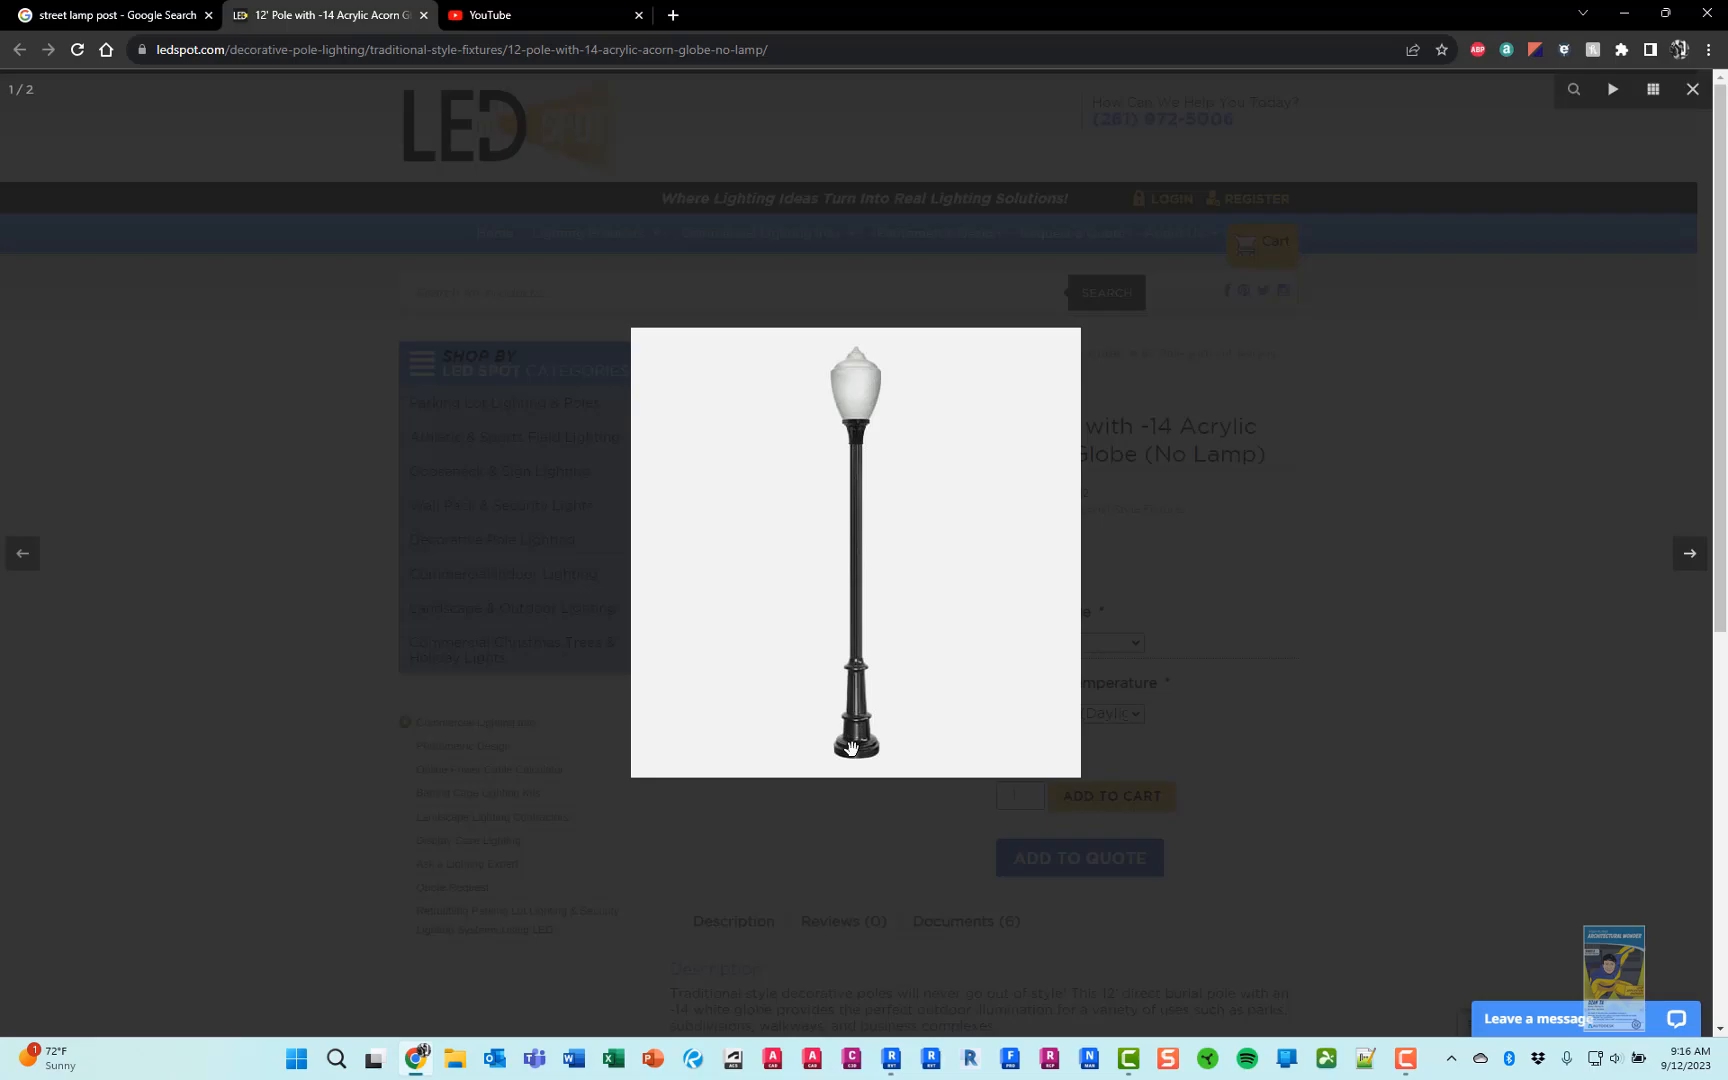
key("alt+Tab")
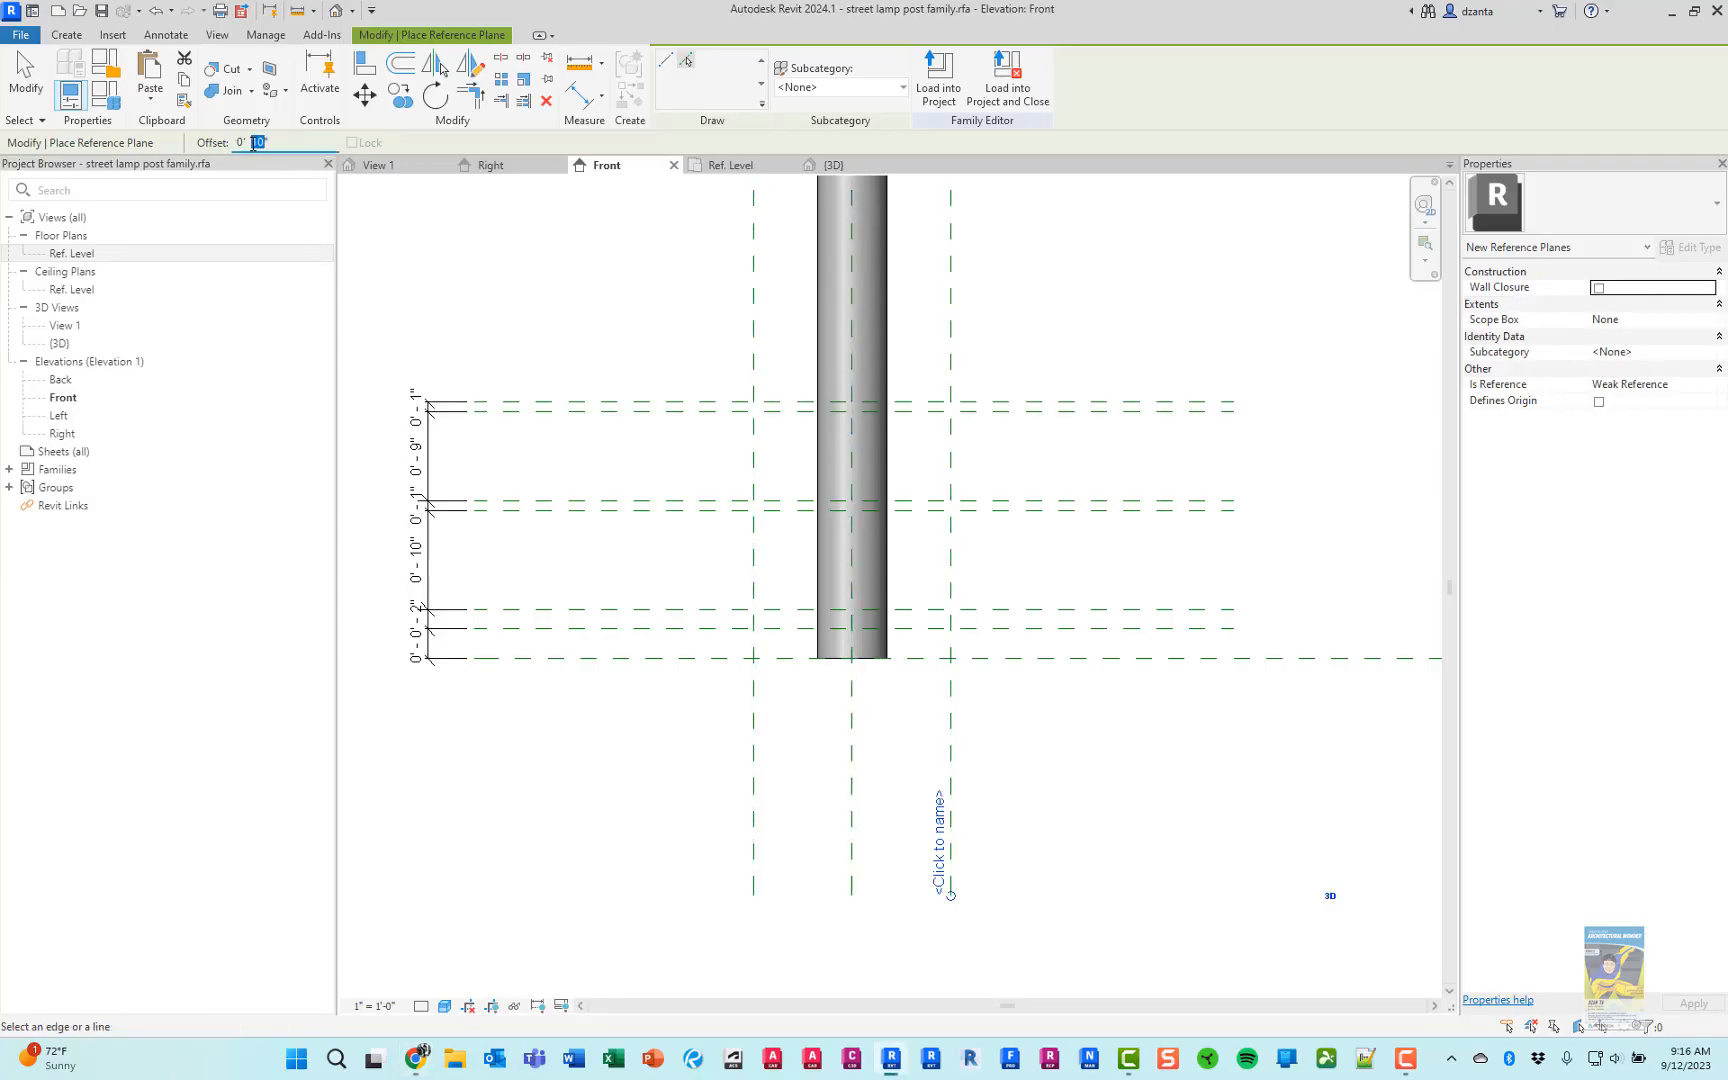
type("8")
left_click(762, 740)
left_click(942, 745)
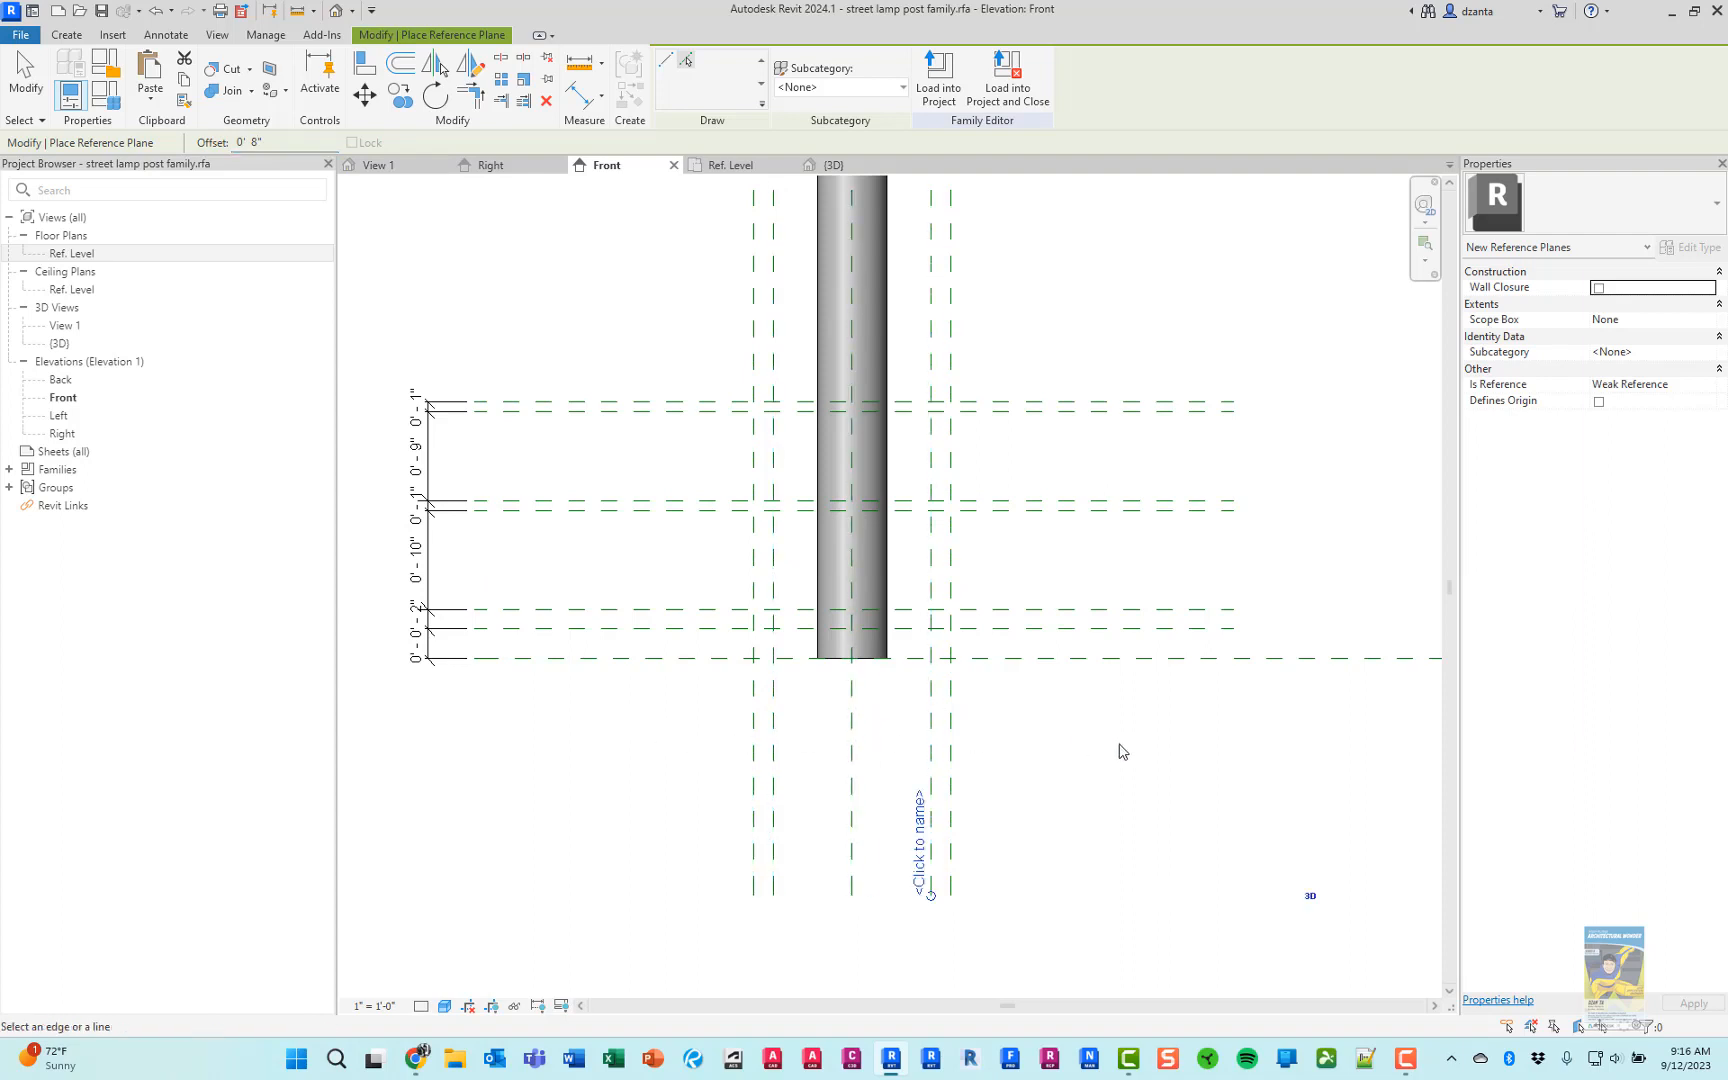
key("Escape")
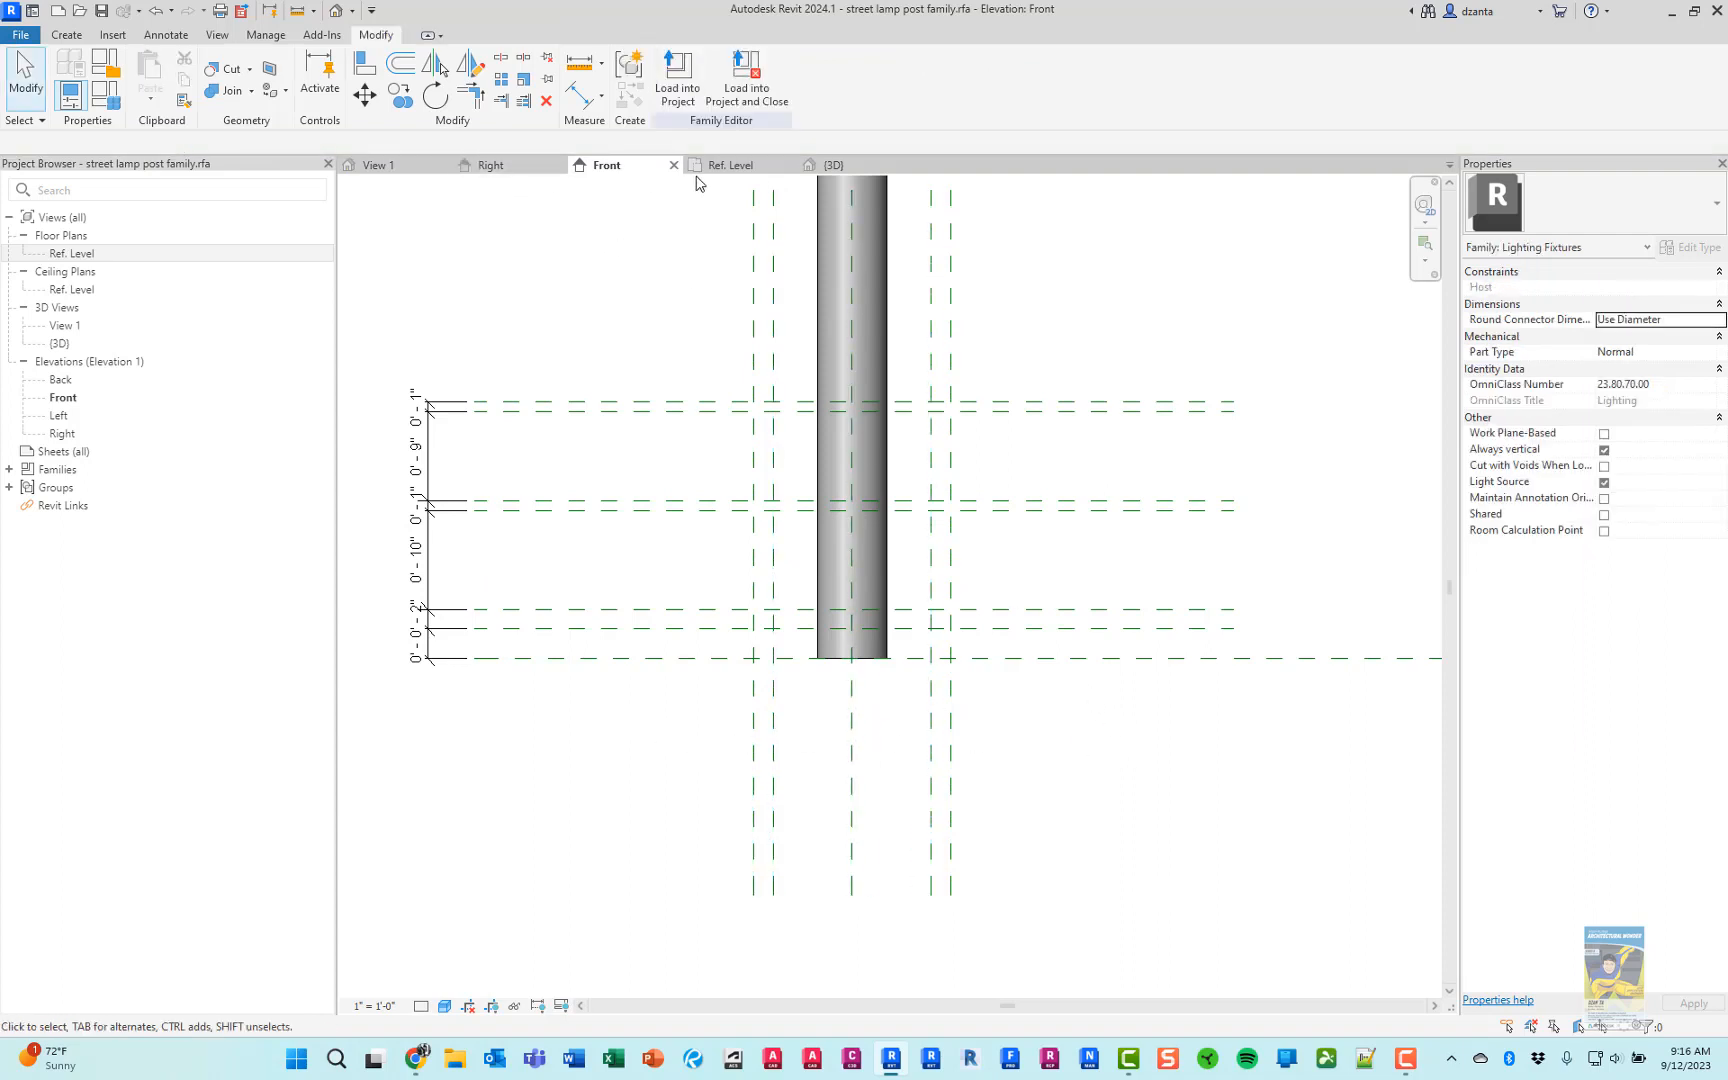
In the Ref. Level plan, create a circular base extrusion centered on the pole with a 10" radius reaching the outer reference planes
left_click(726, 166)
scroll(860, 562, "up", 3)
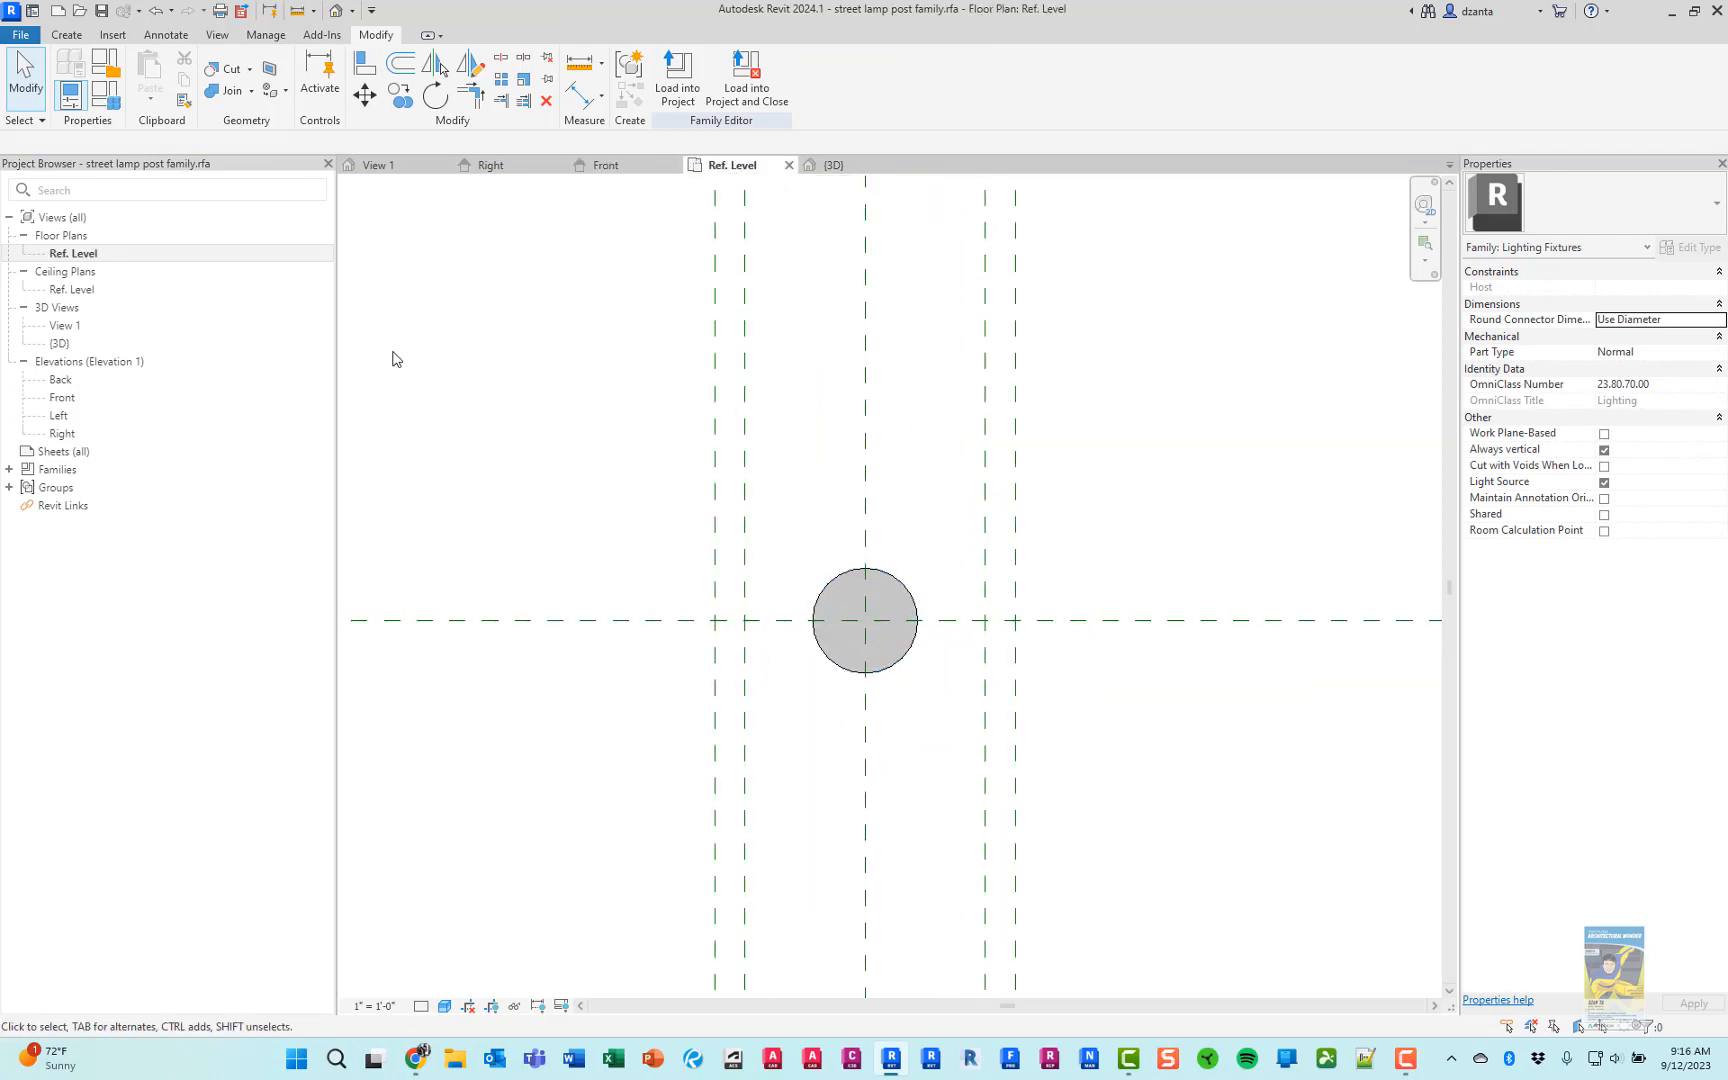
left_click(66, 34)
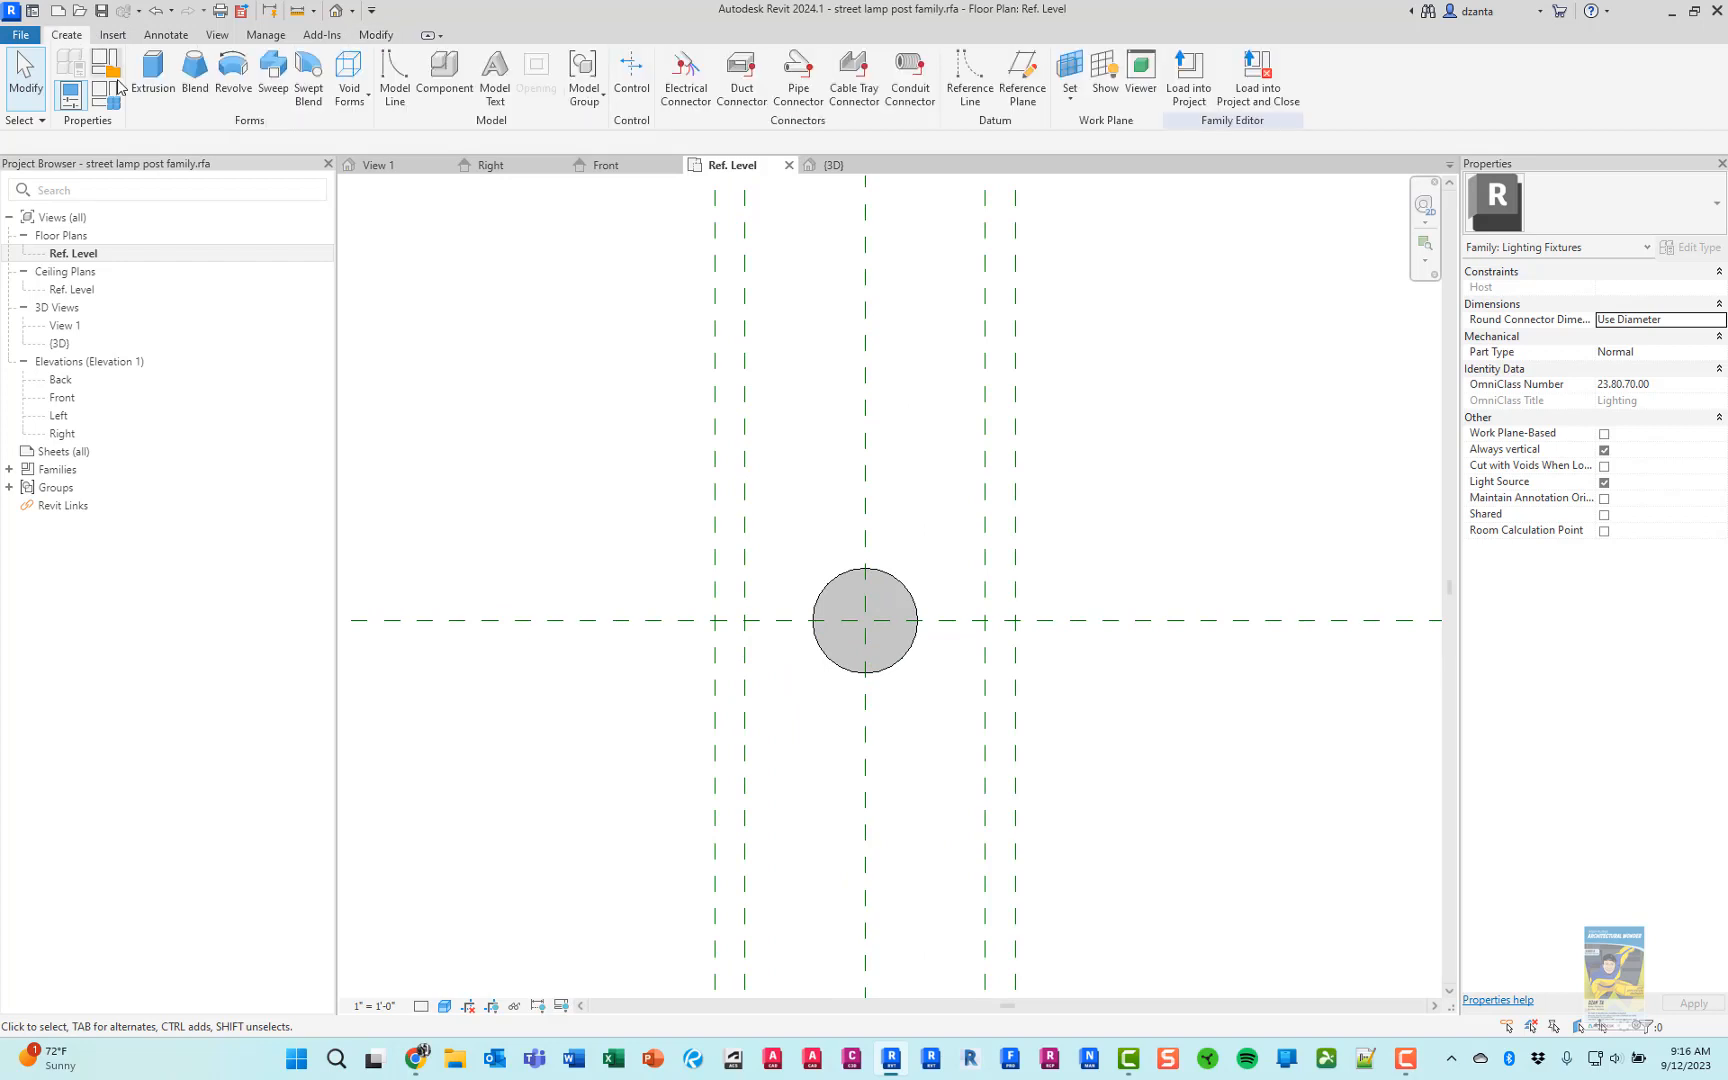
left_click(145, 88)
left_click(785, 59)
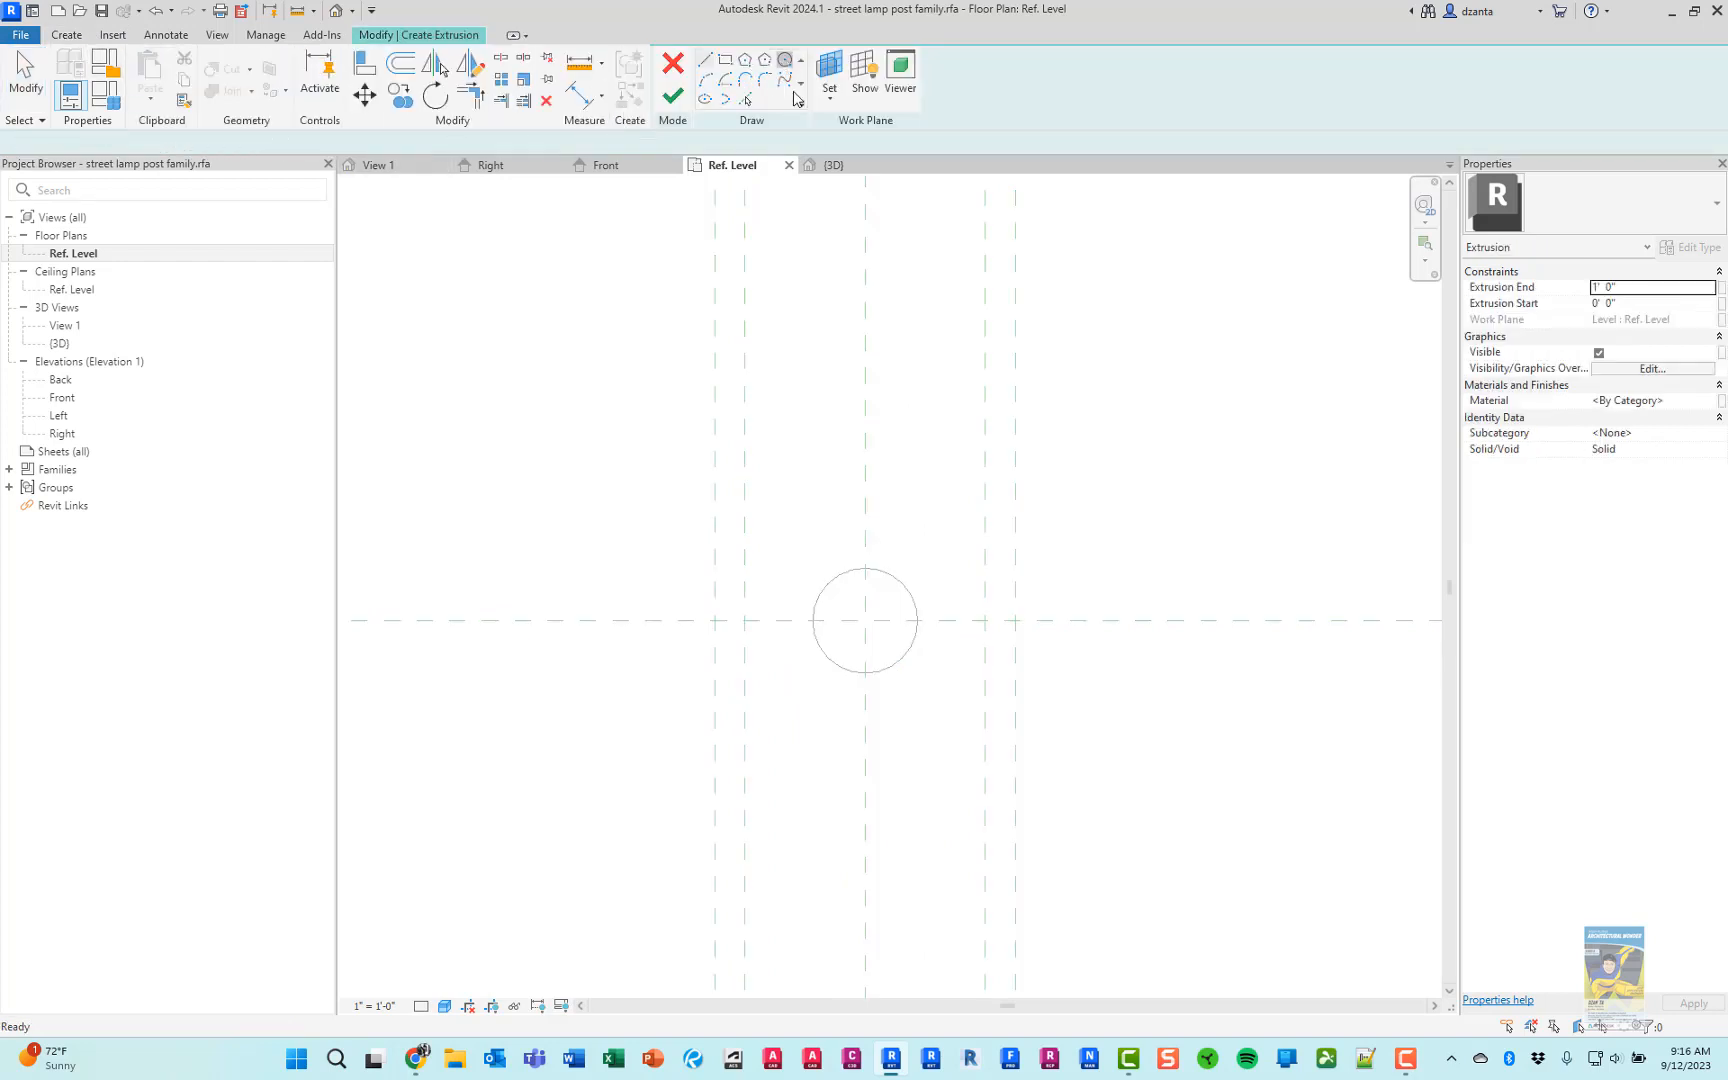
left_click(865, 621)
left_click(1016, 620)
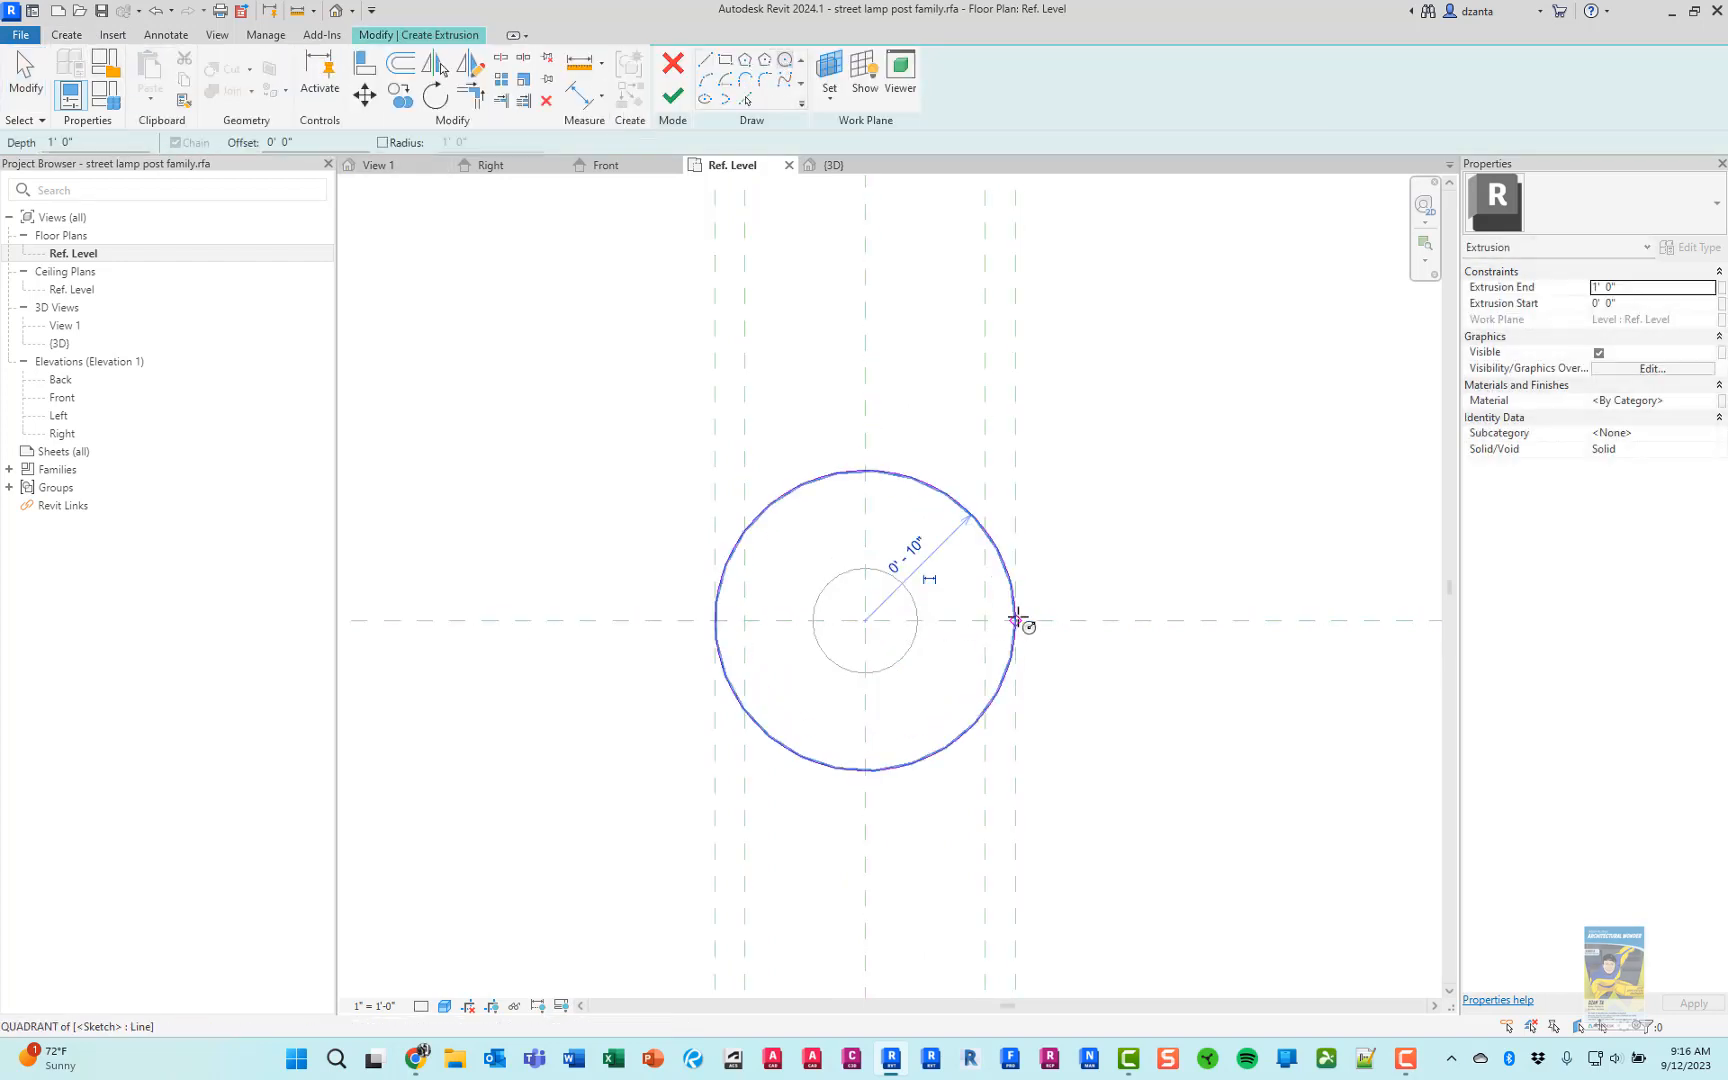
key("Escape")
key("Escape")
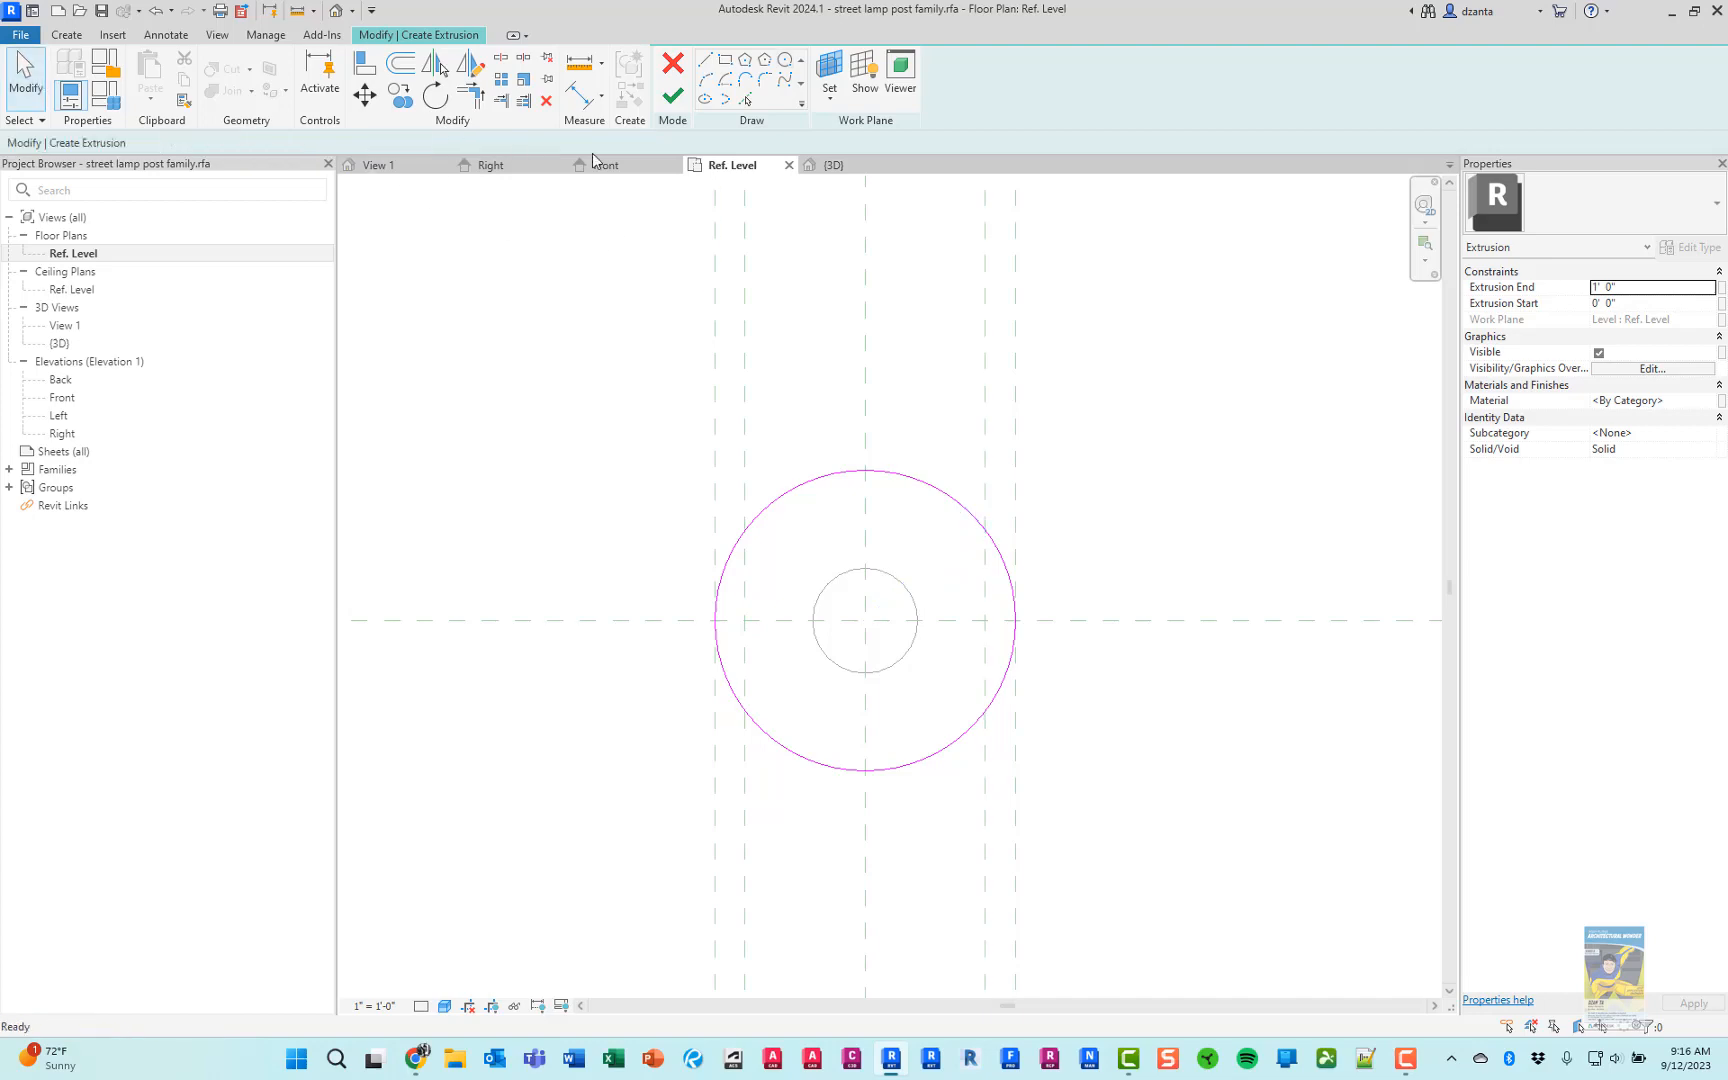
left_click(672, 97)
In the Front elevation, lower the top of the base extrusion to the first reference plane above the Ref. Level, at 3"
left_click(608, 162)
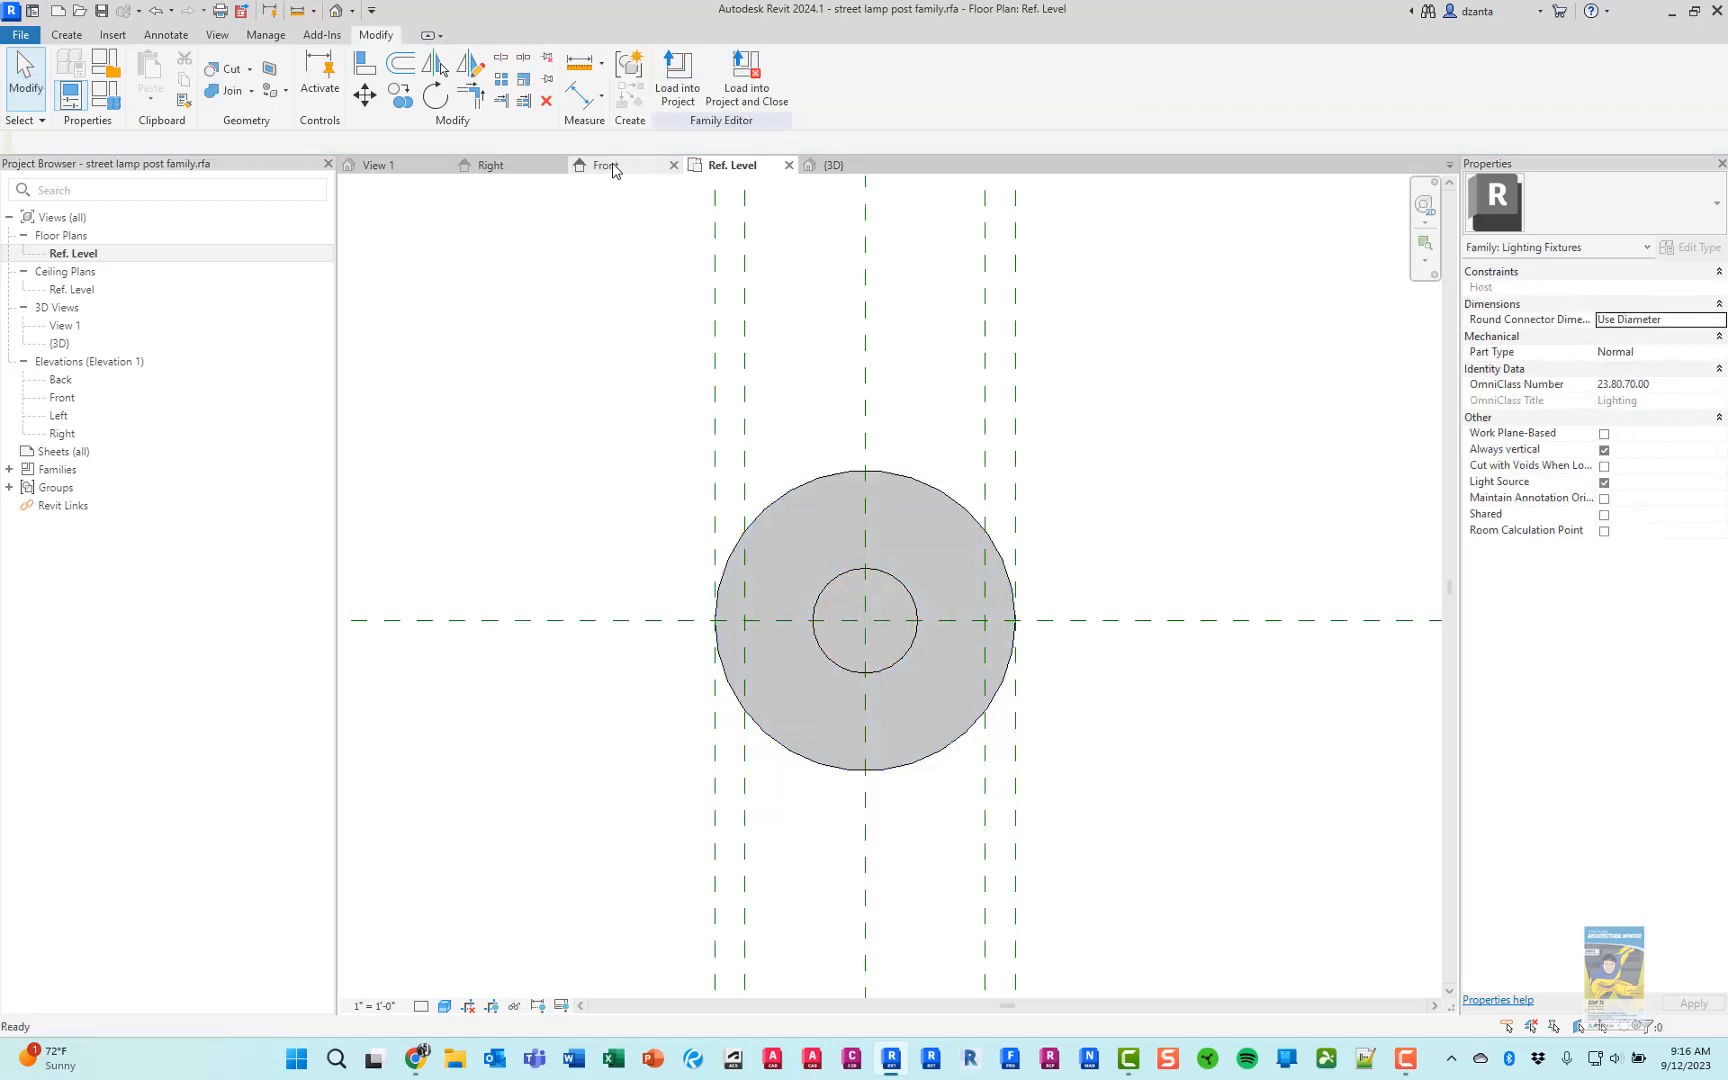
left_click(898, 579)
scroll(898, 579, "up", 3)
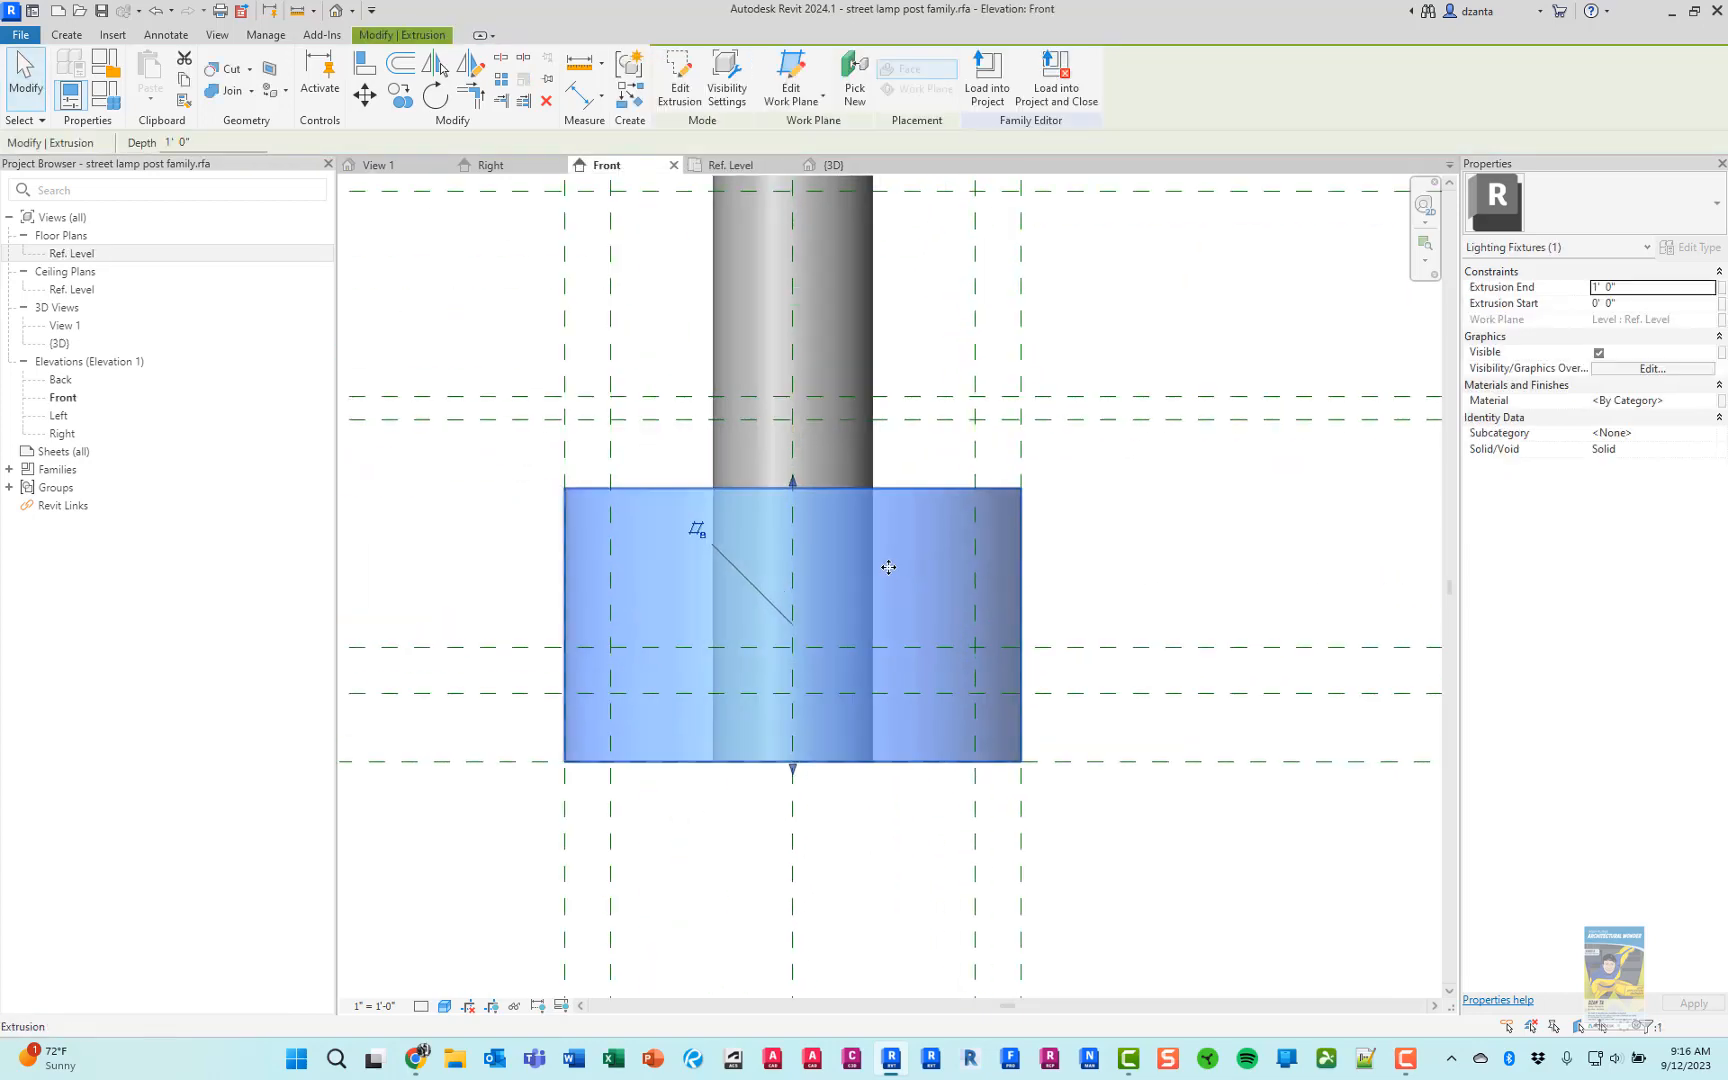
left_click_drag(792, 486, 796, 691)
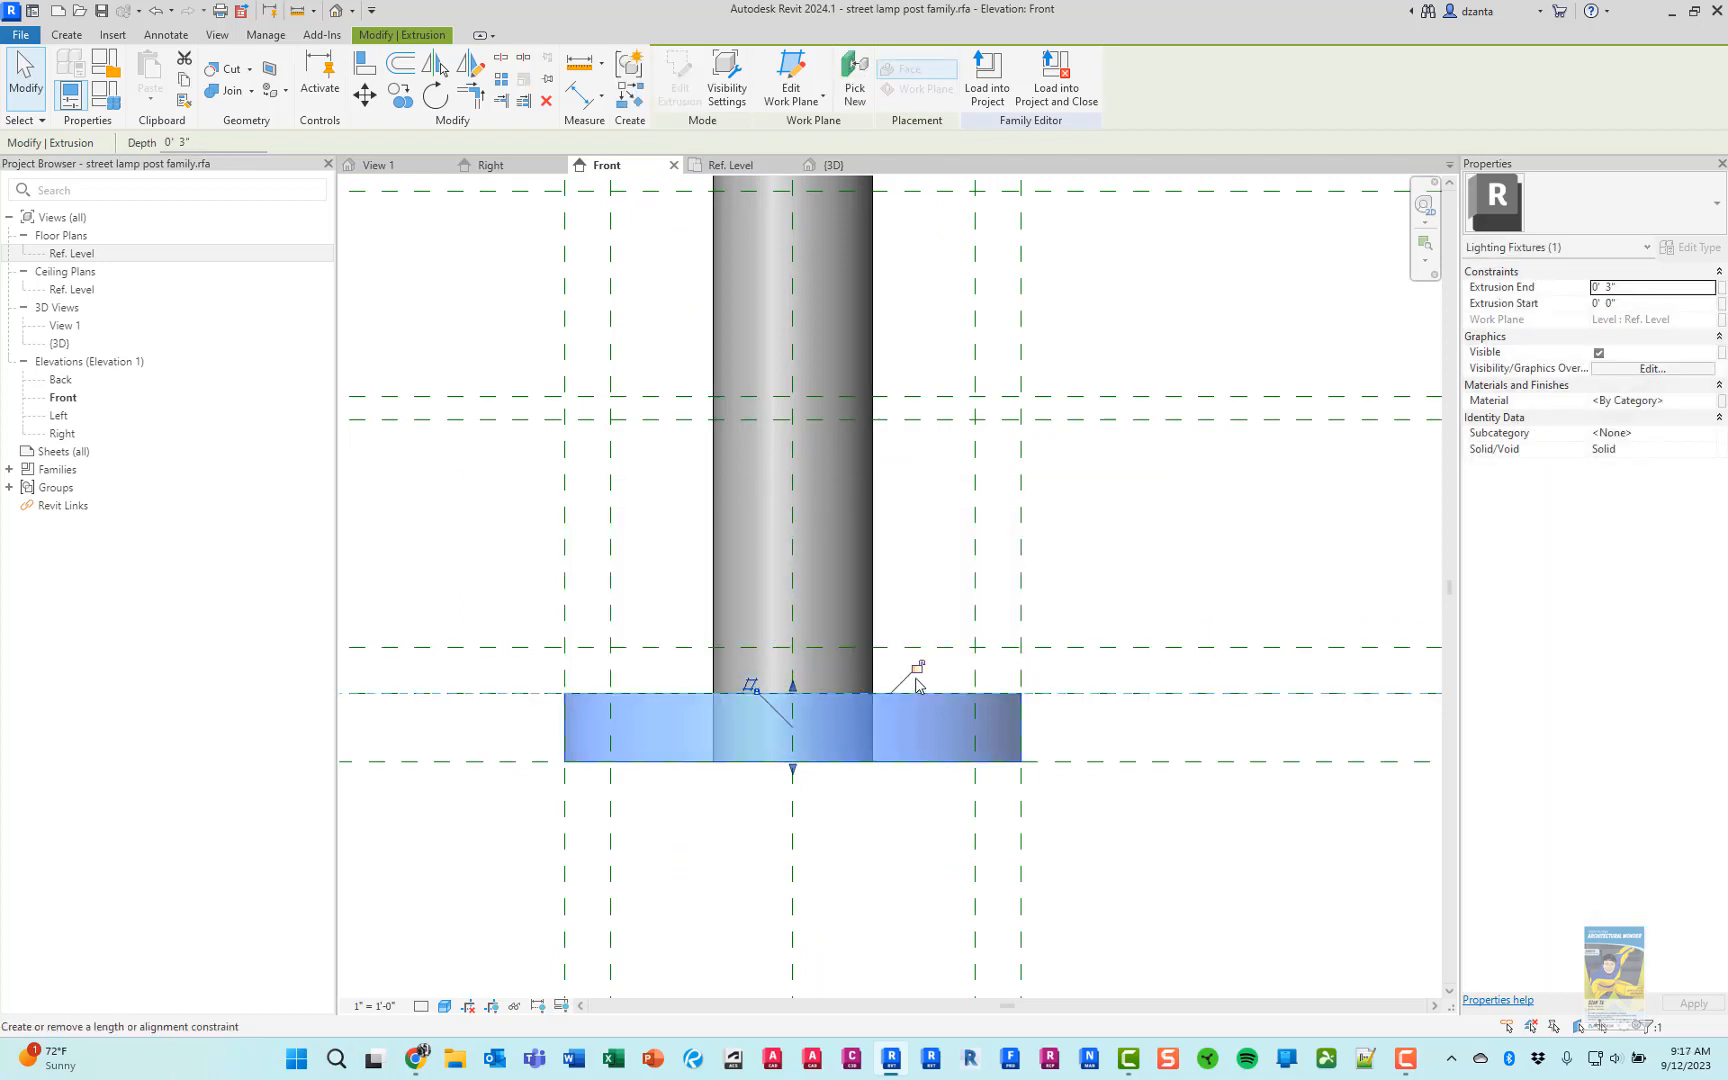
In the Ref. Level plan, create a second circular extrusion centered on the pole, with an 8" radius reaching the inner reference planes
mouse_move(793, 769)
left_mouse_down()
mouse_move(791, 841)
mouse_move(798, 772)
left_mouse_up()
left_click(1186, 861)
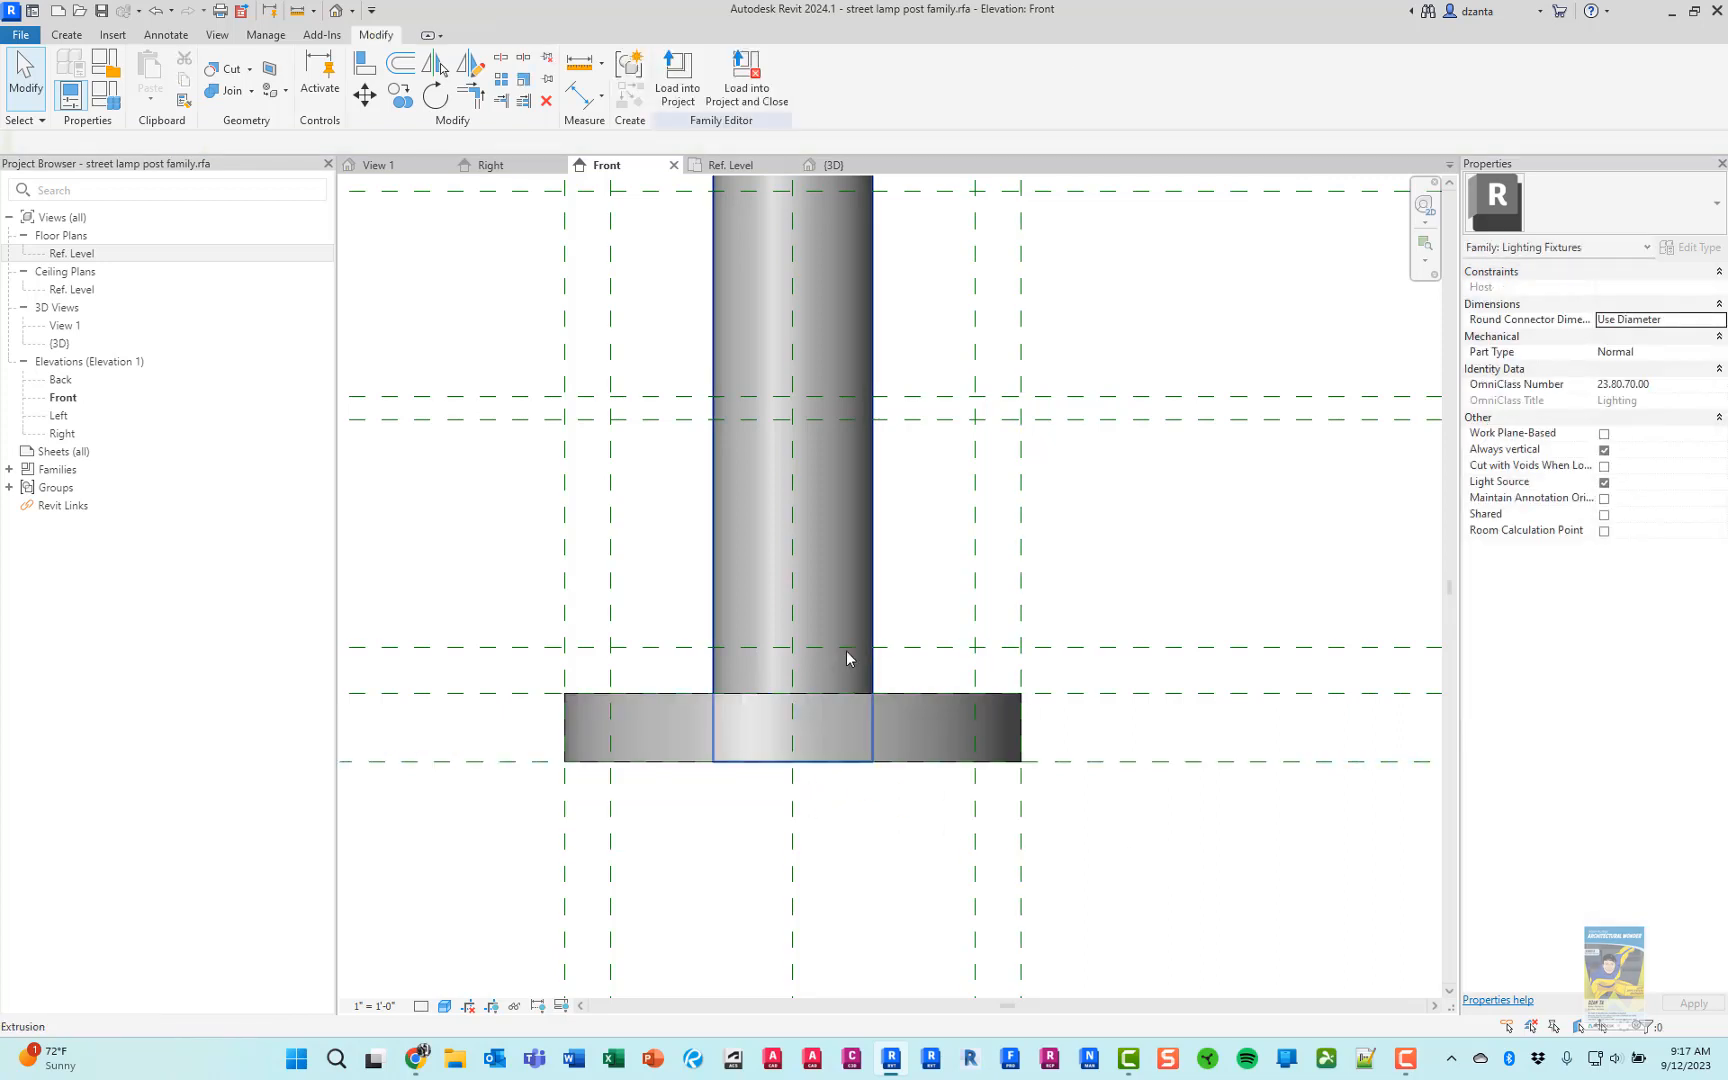
left_click(725, 165)
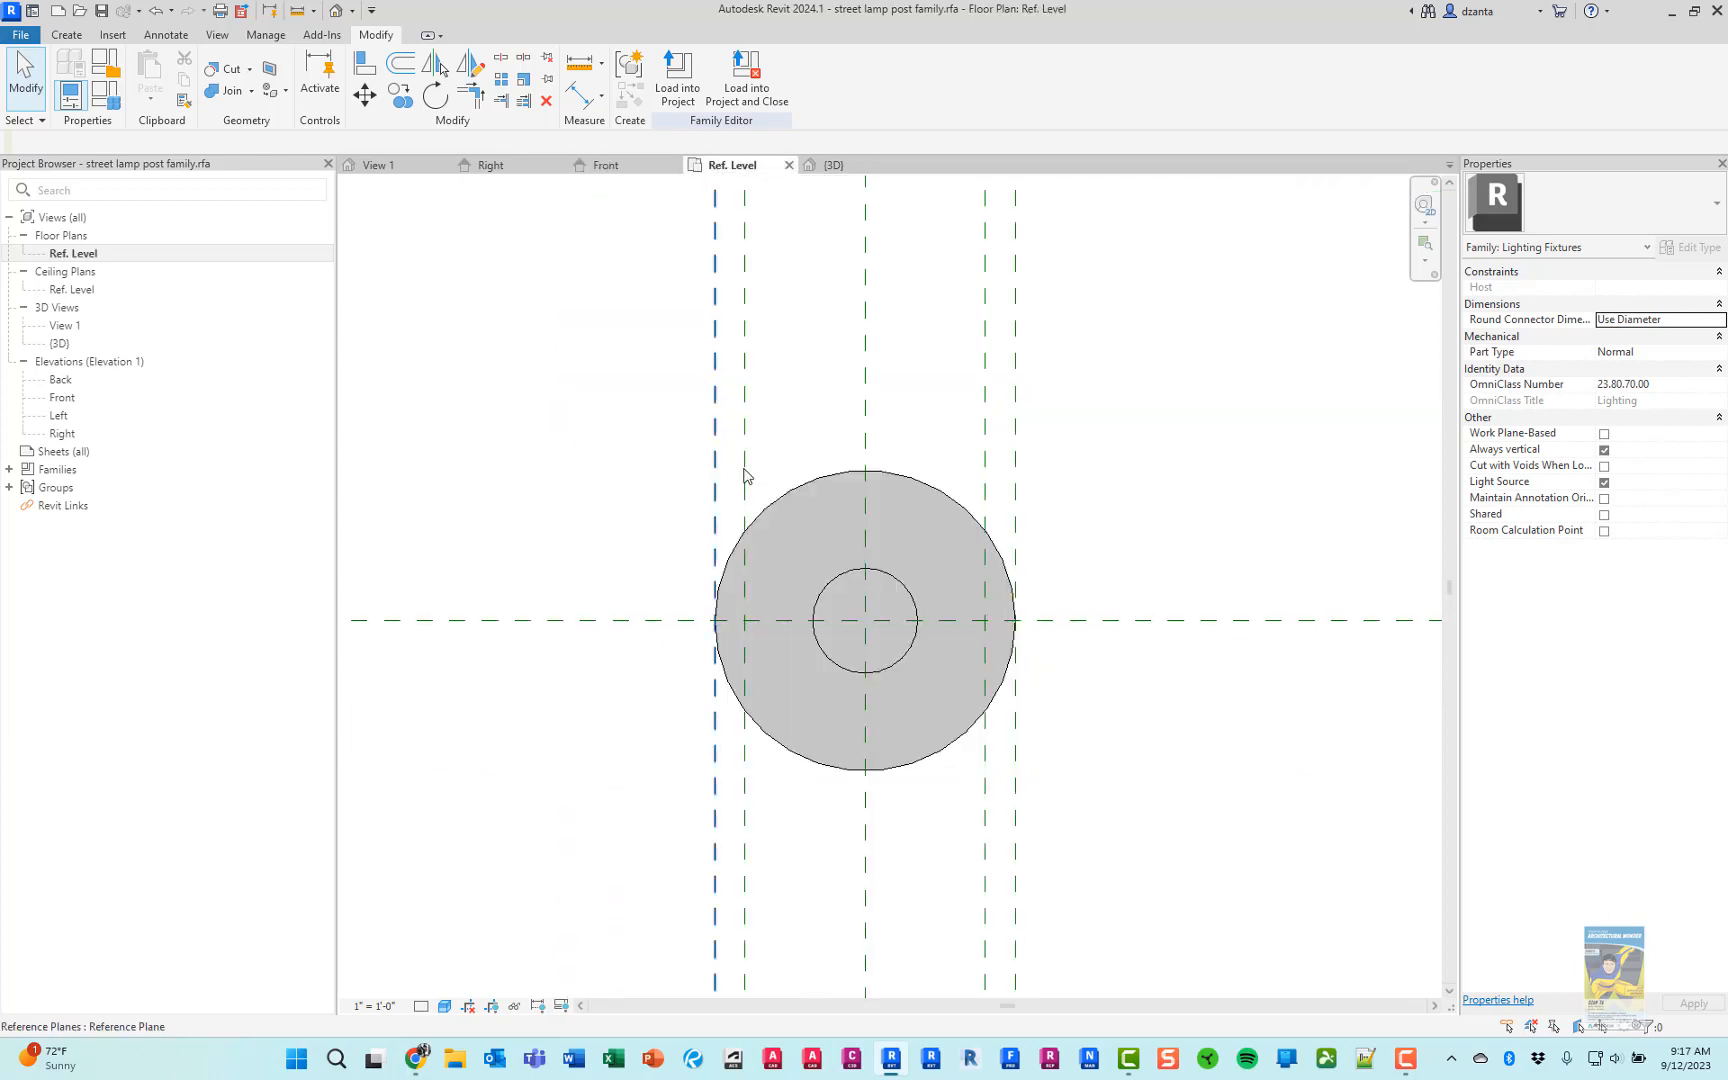
left_click(68, 34)
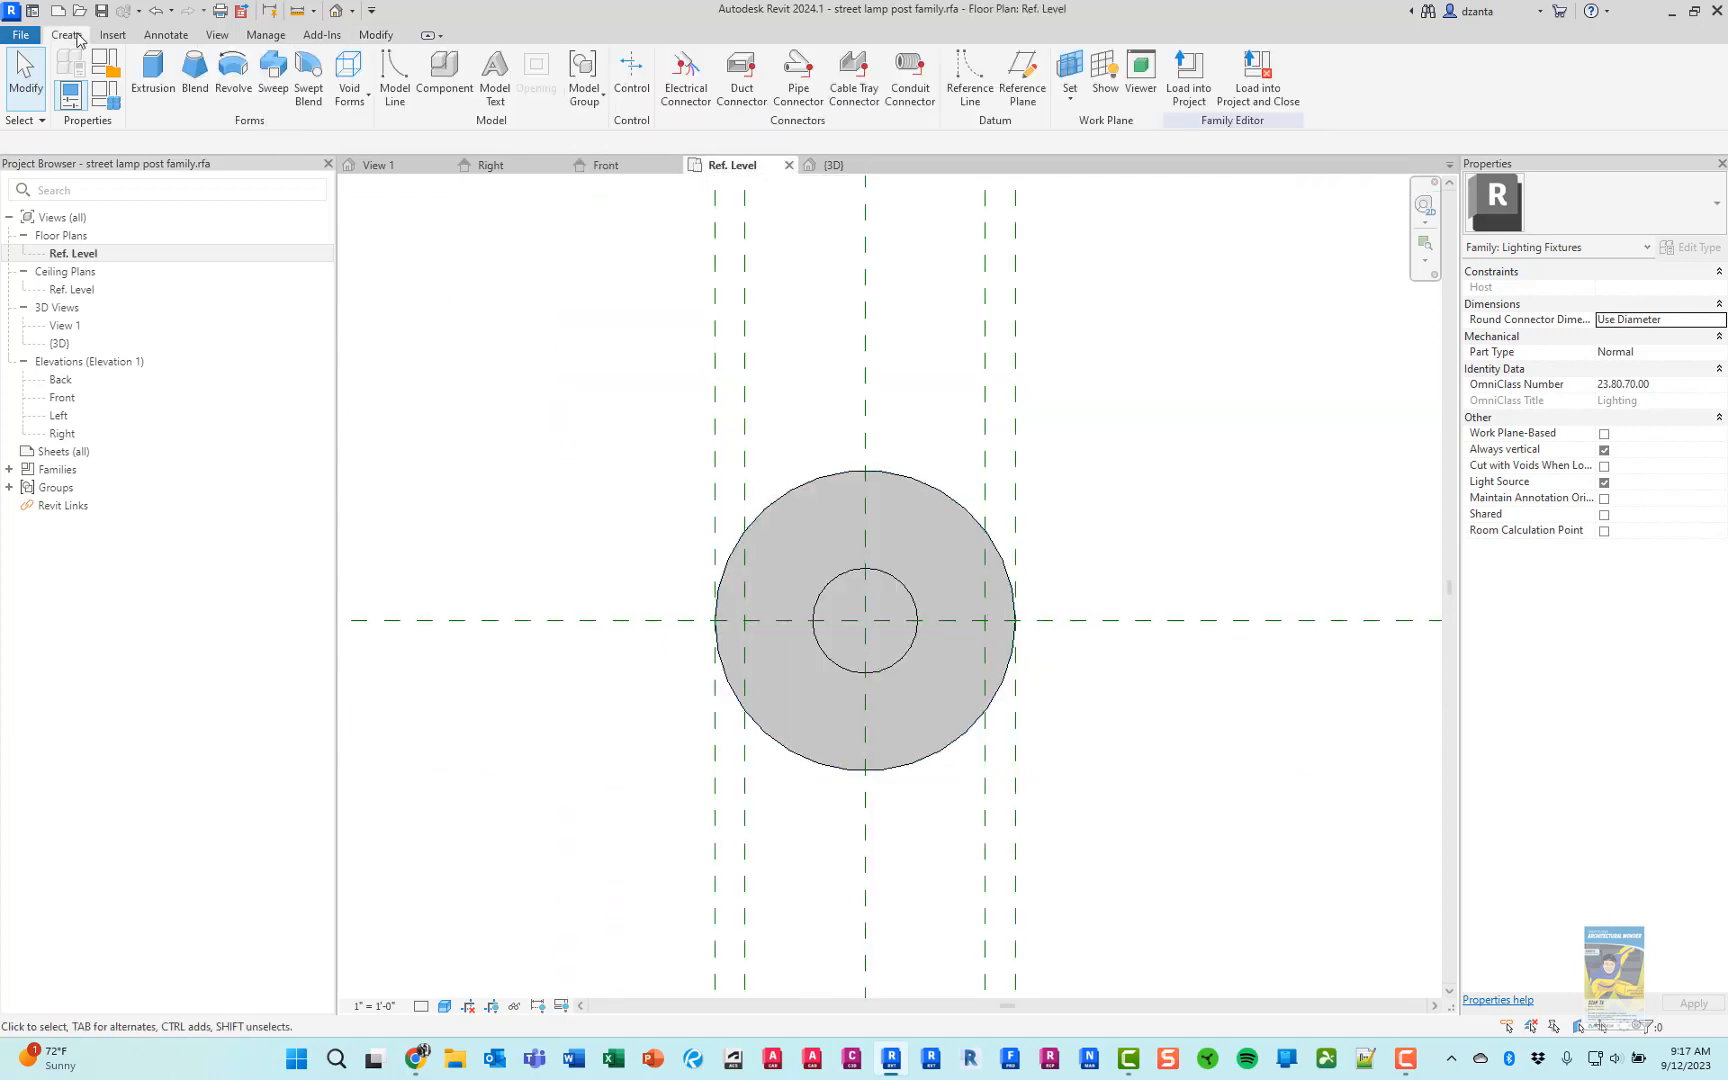
left_click(148, 75)
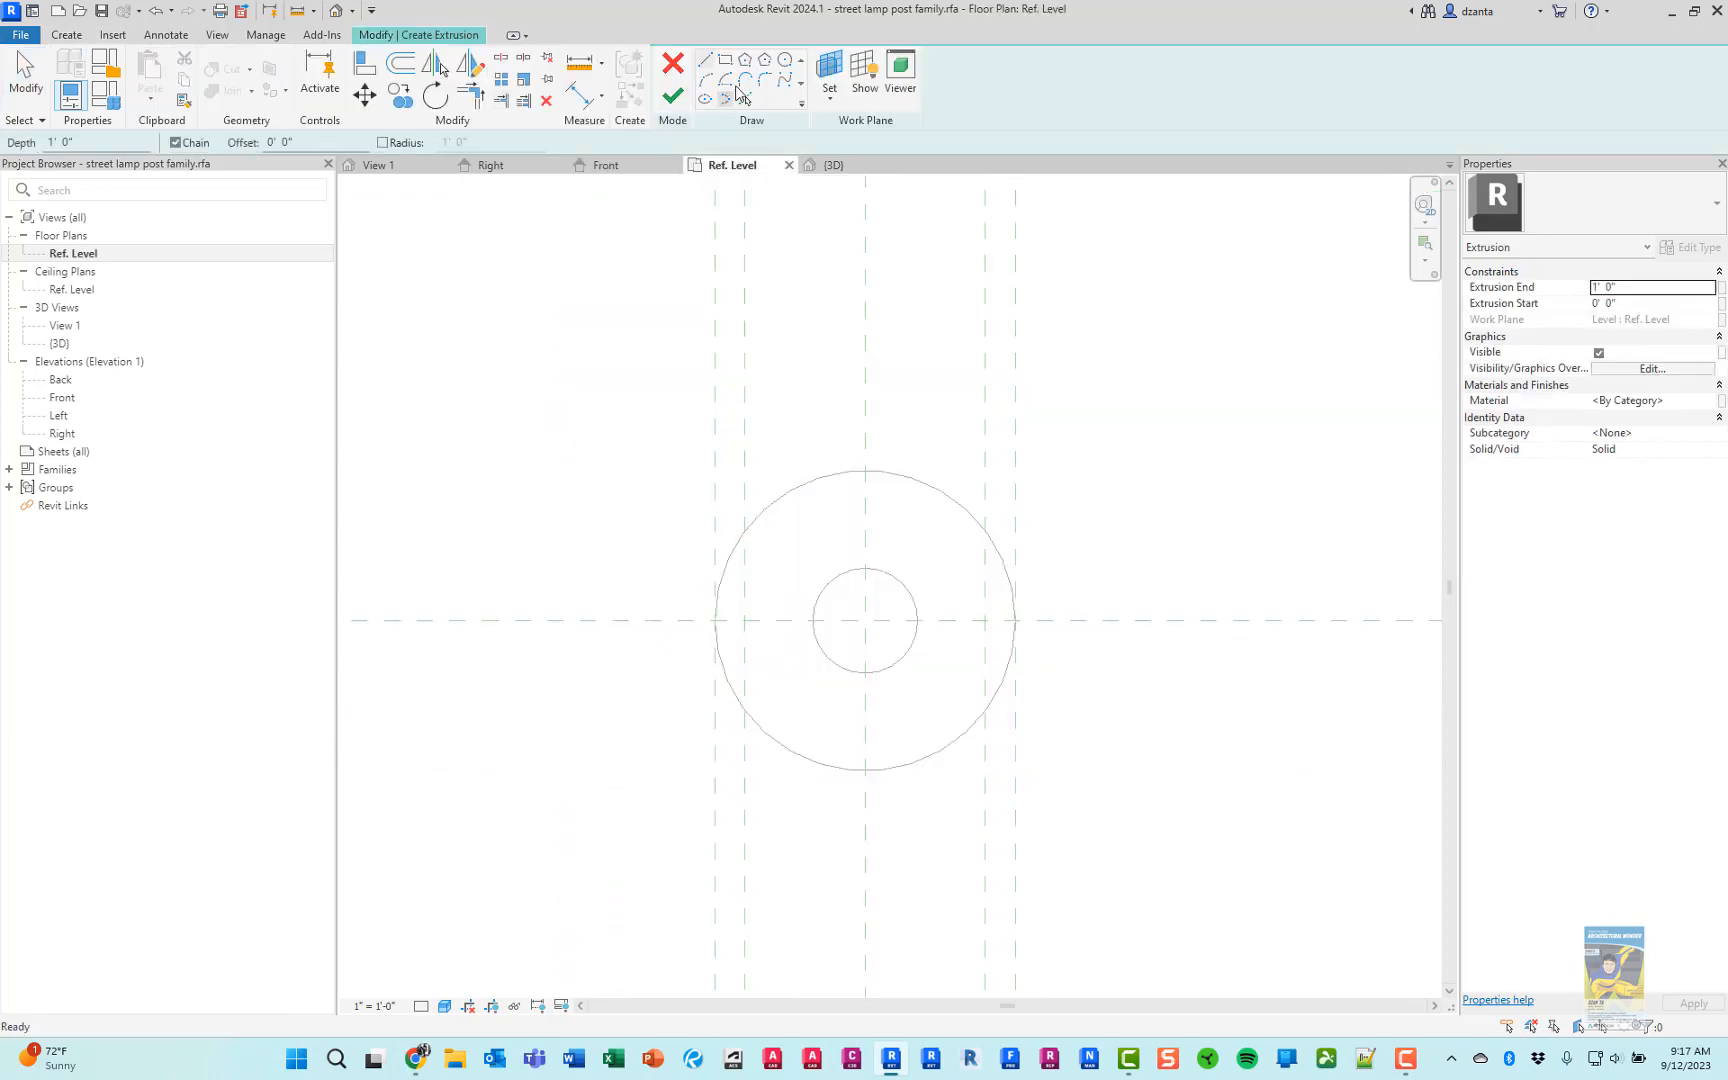
left_click(785, 59)
left_click(866, 621)
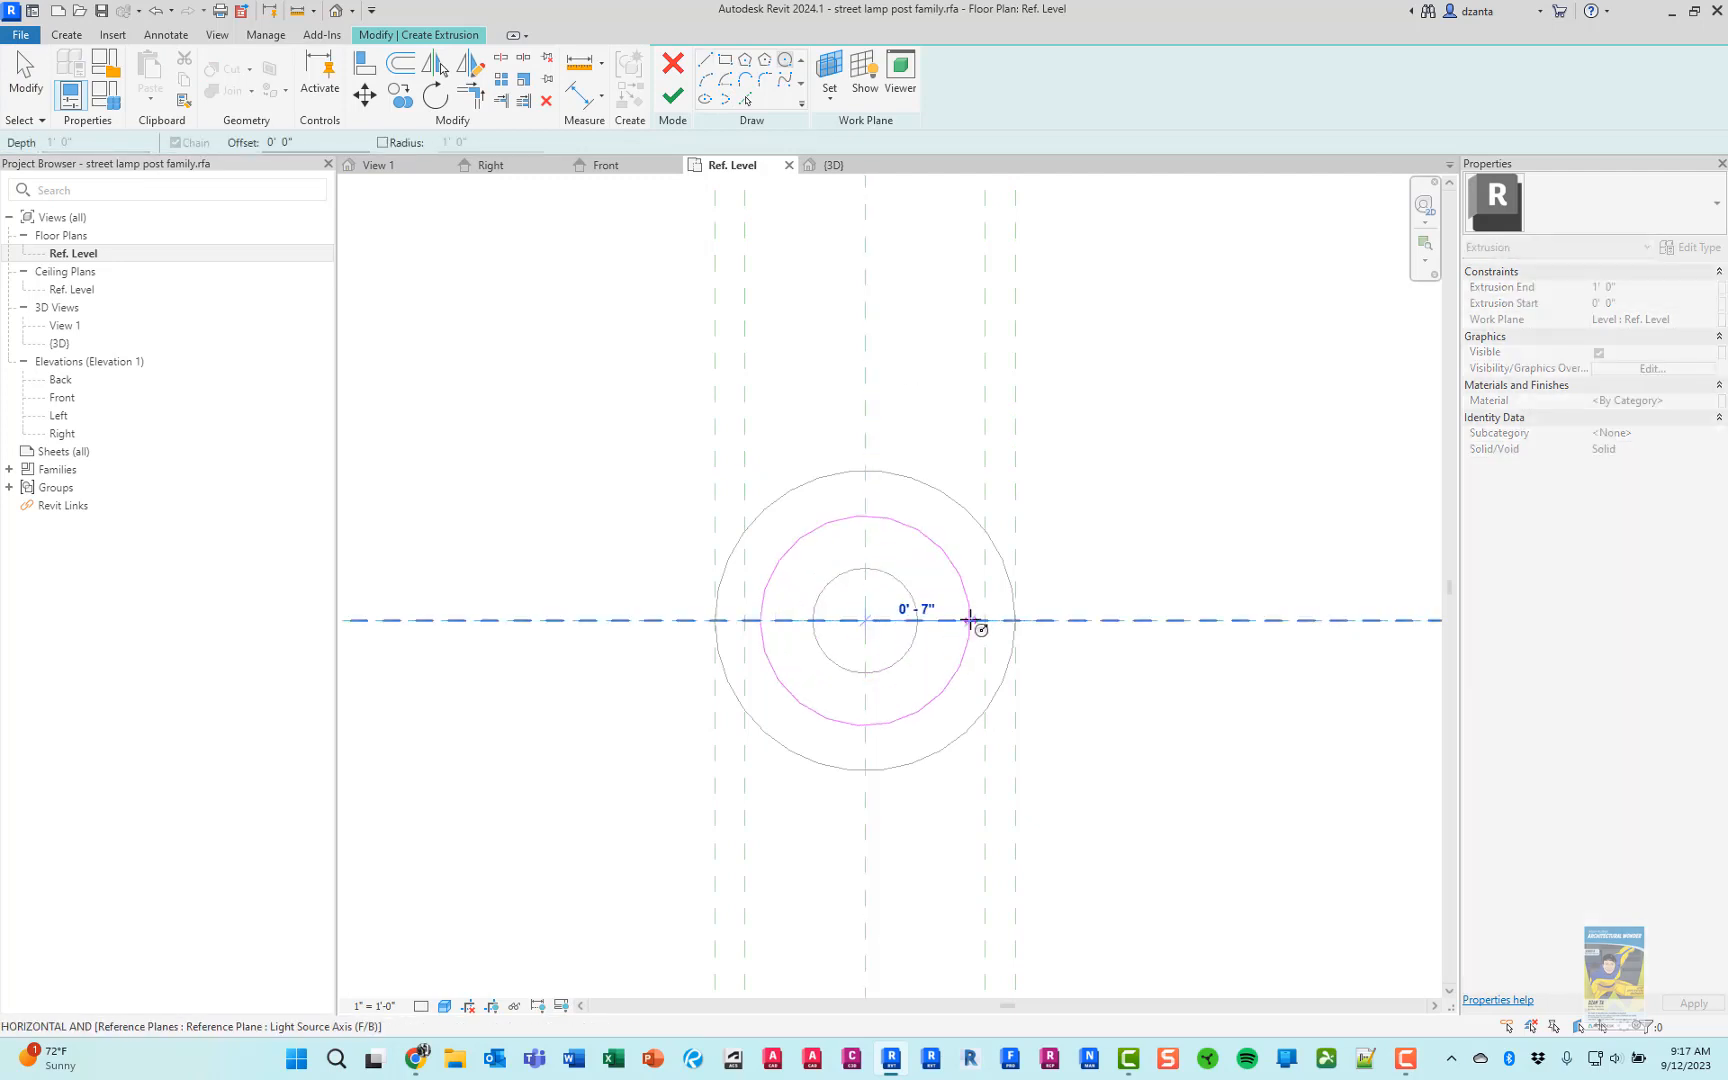
left_click(985, 621)
left_click(673, 97)
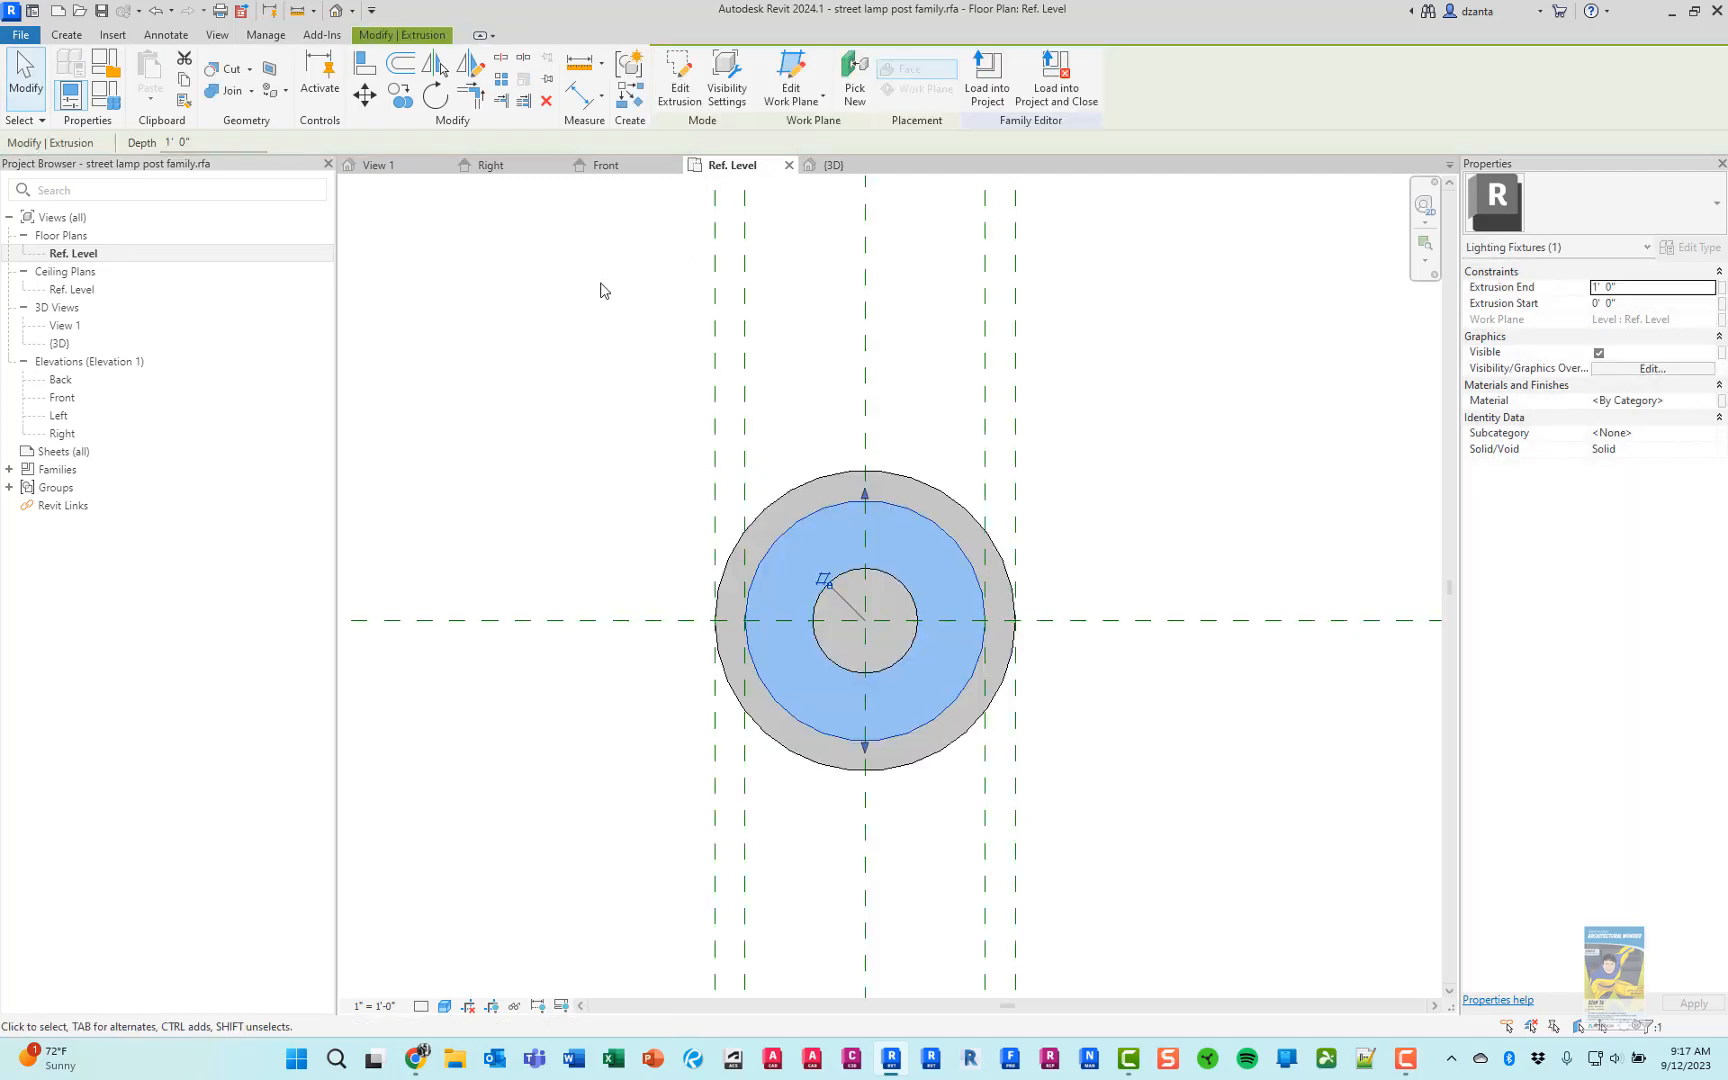
In the Front elevation, raise the 8" radius extrusion's bottom to the 3" reference plane and lower its top to the next plane above
left_click(606, 165)
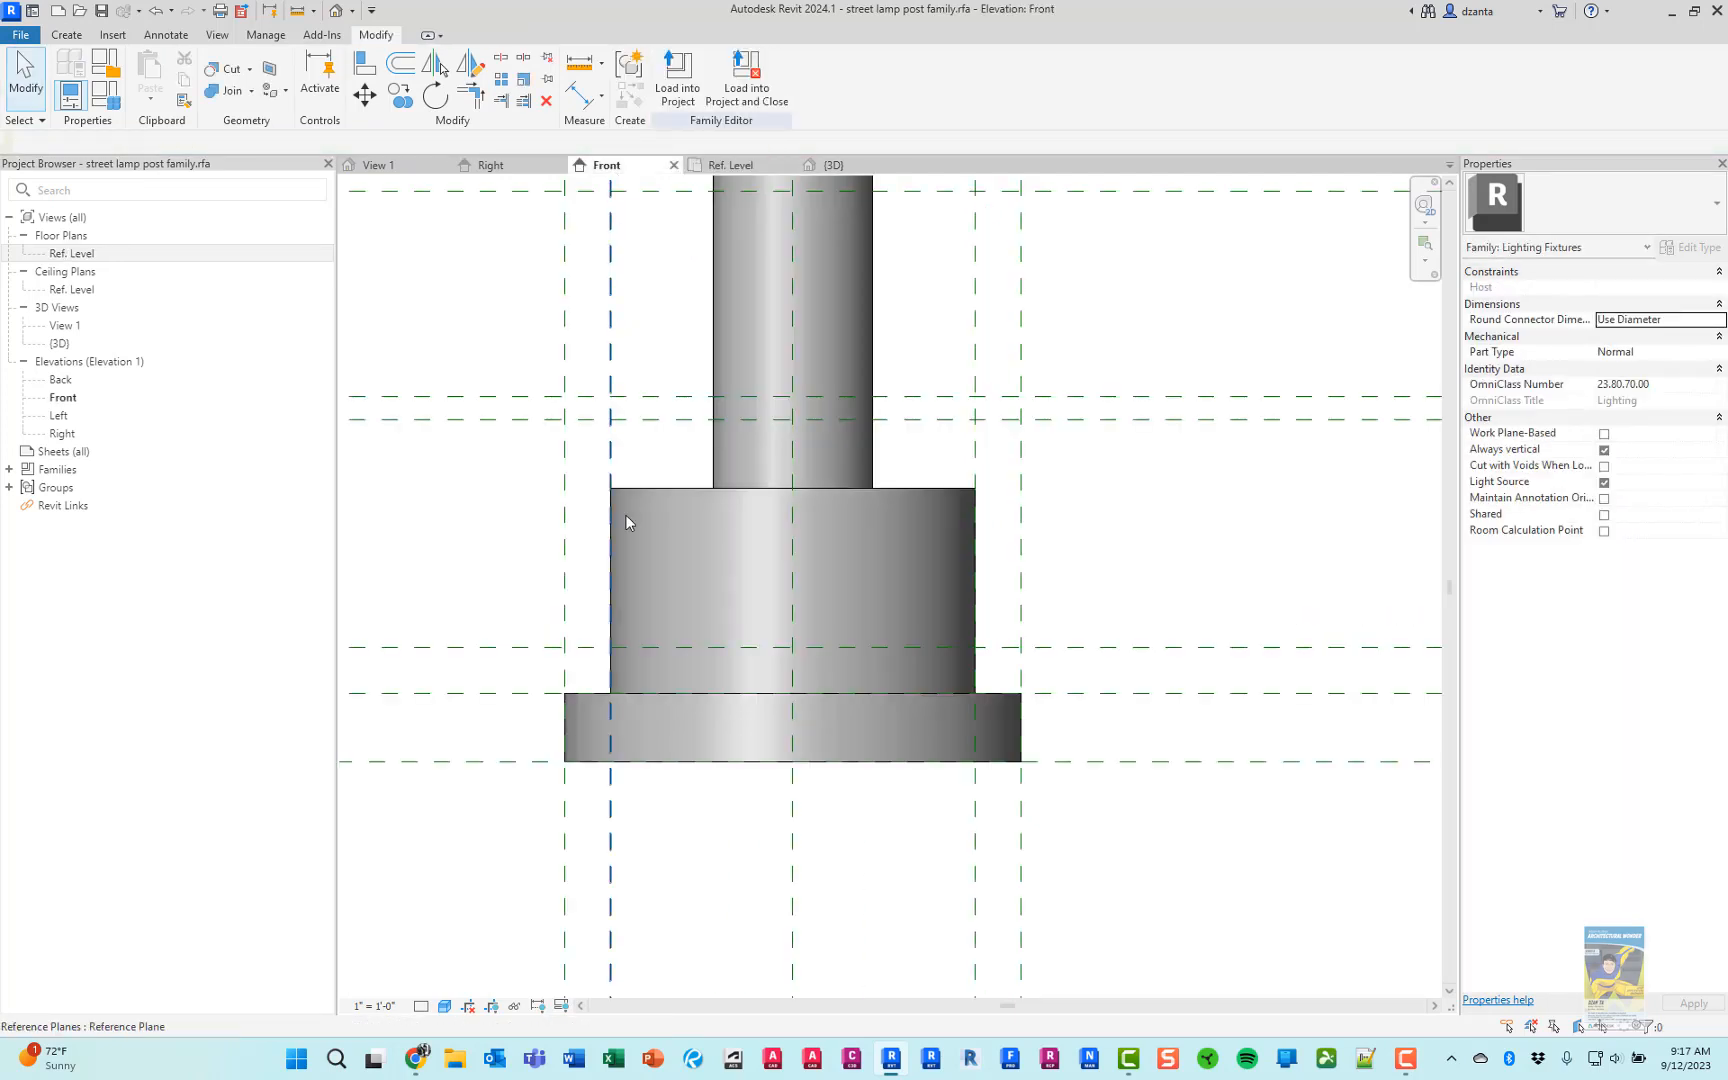
left_click(910, 501)
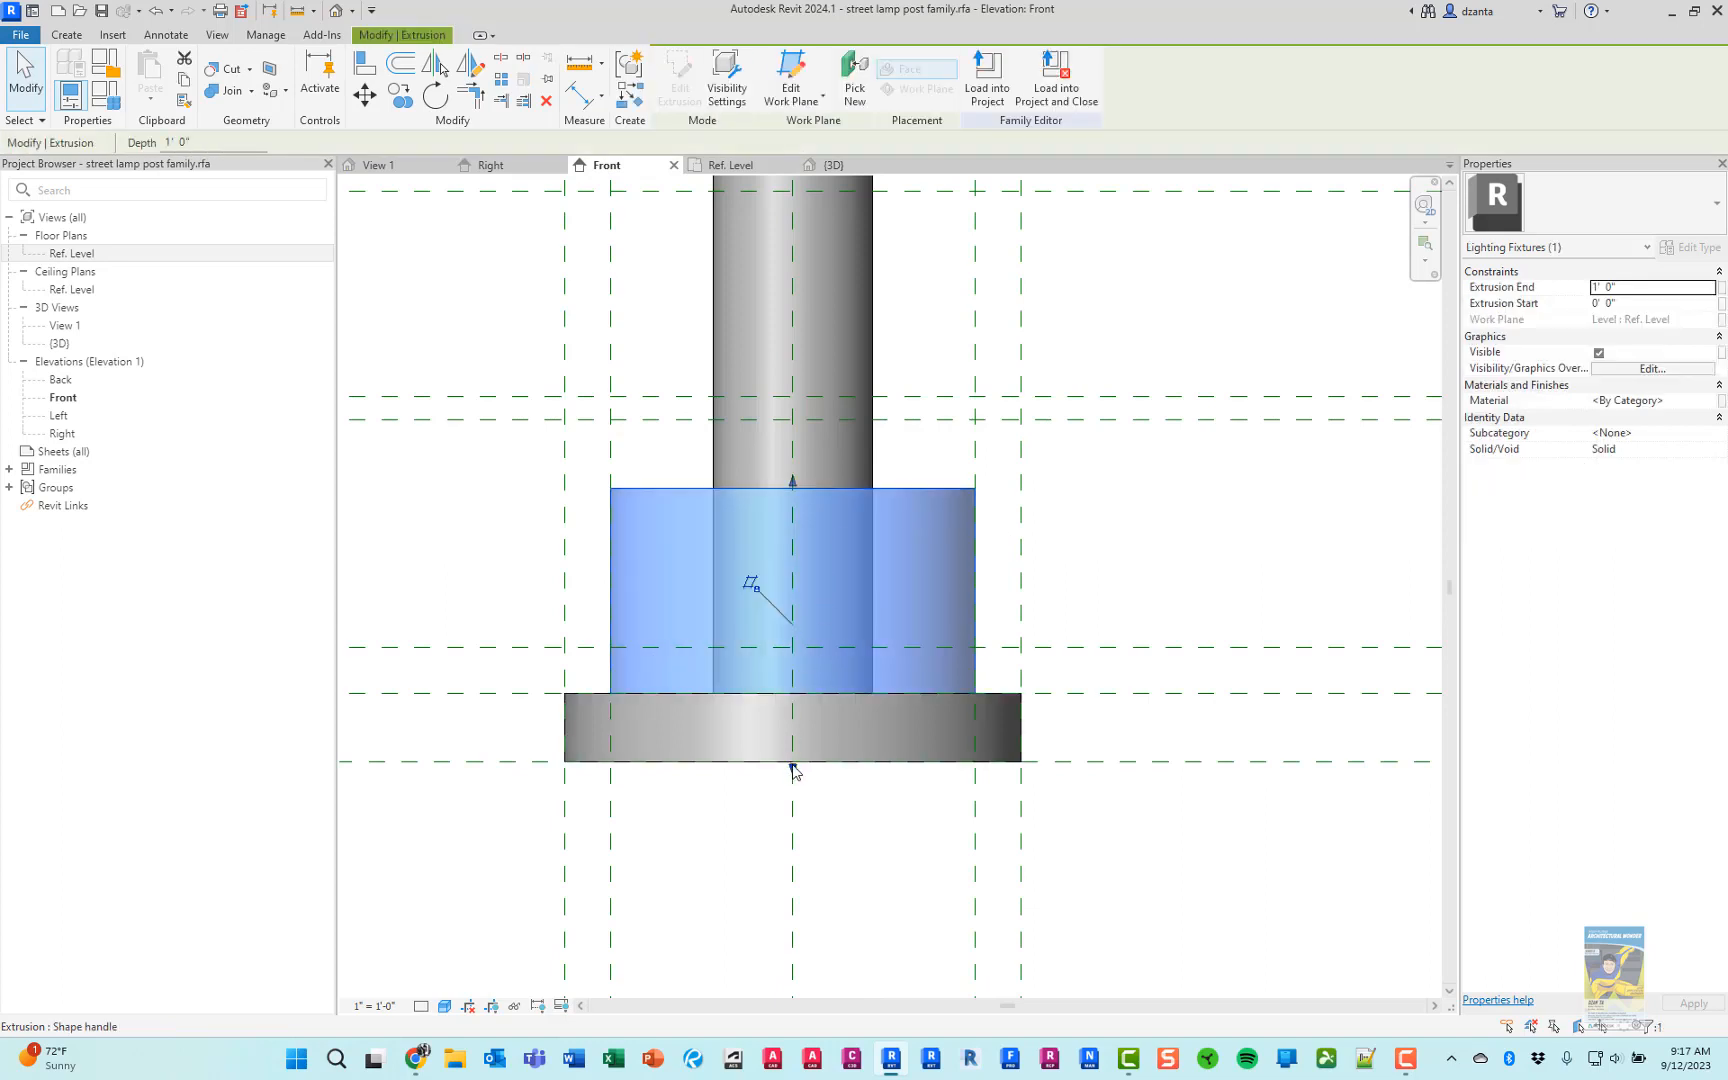
left_click_drag(793, 770, 795, 694)
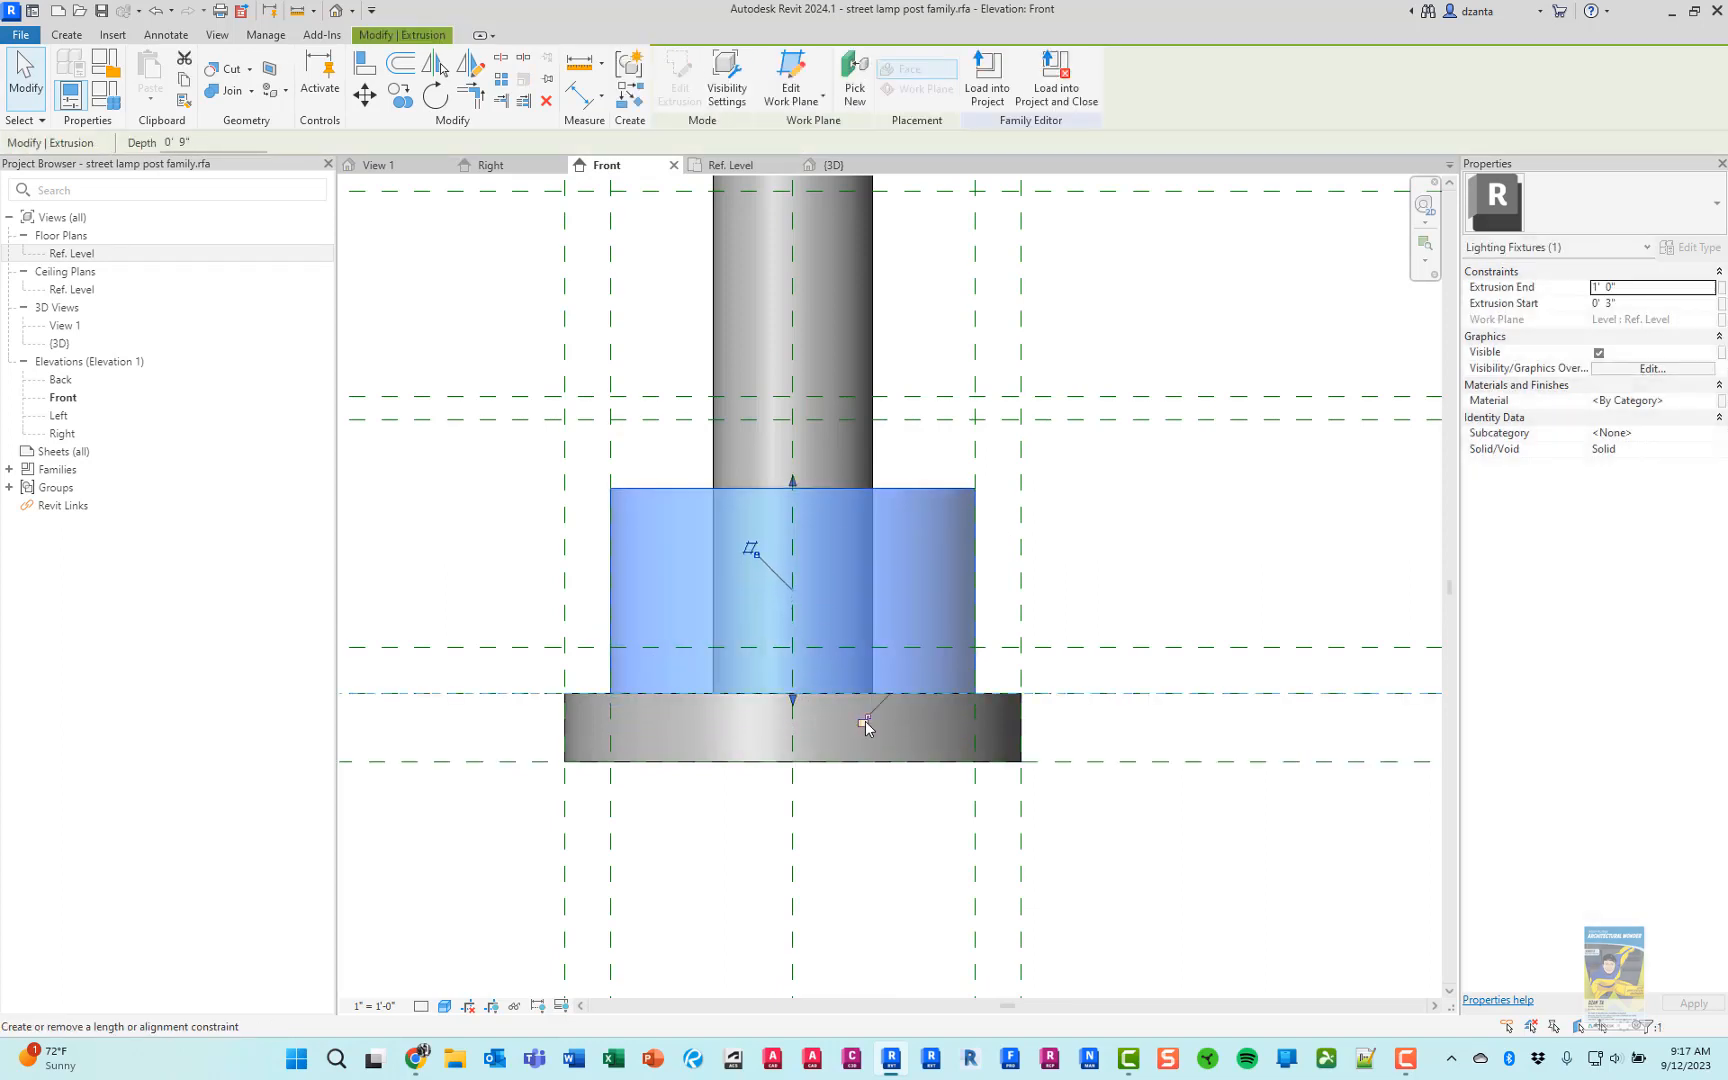
left_click_drag(793, 481, 810, 647)
left_click(1160, 582)
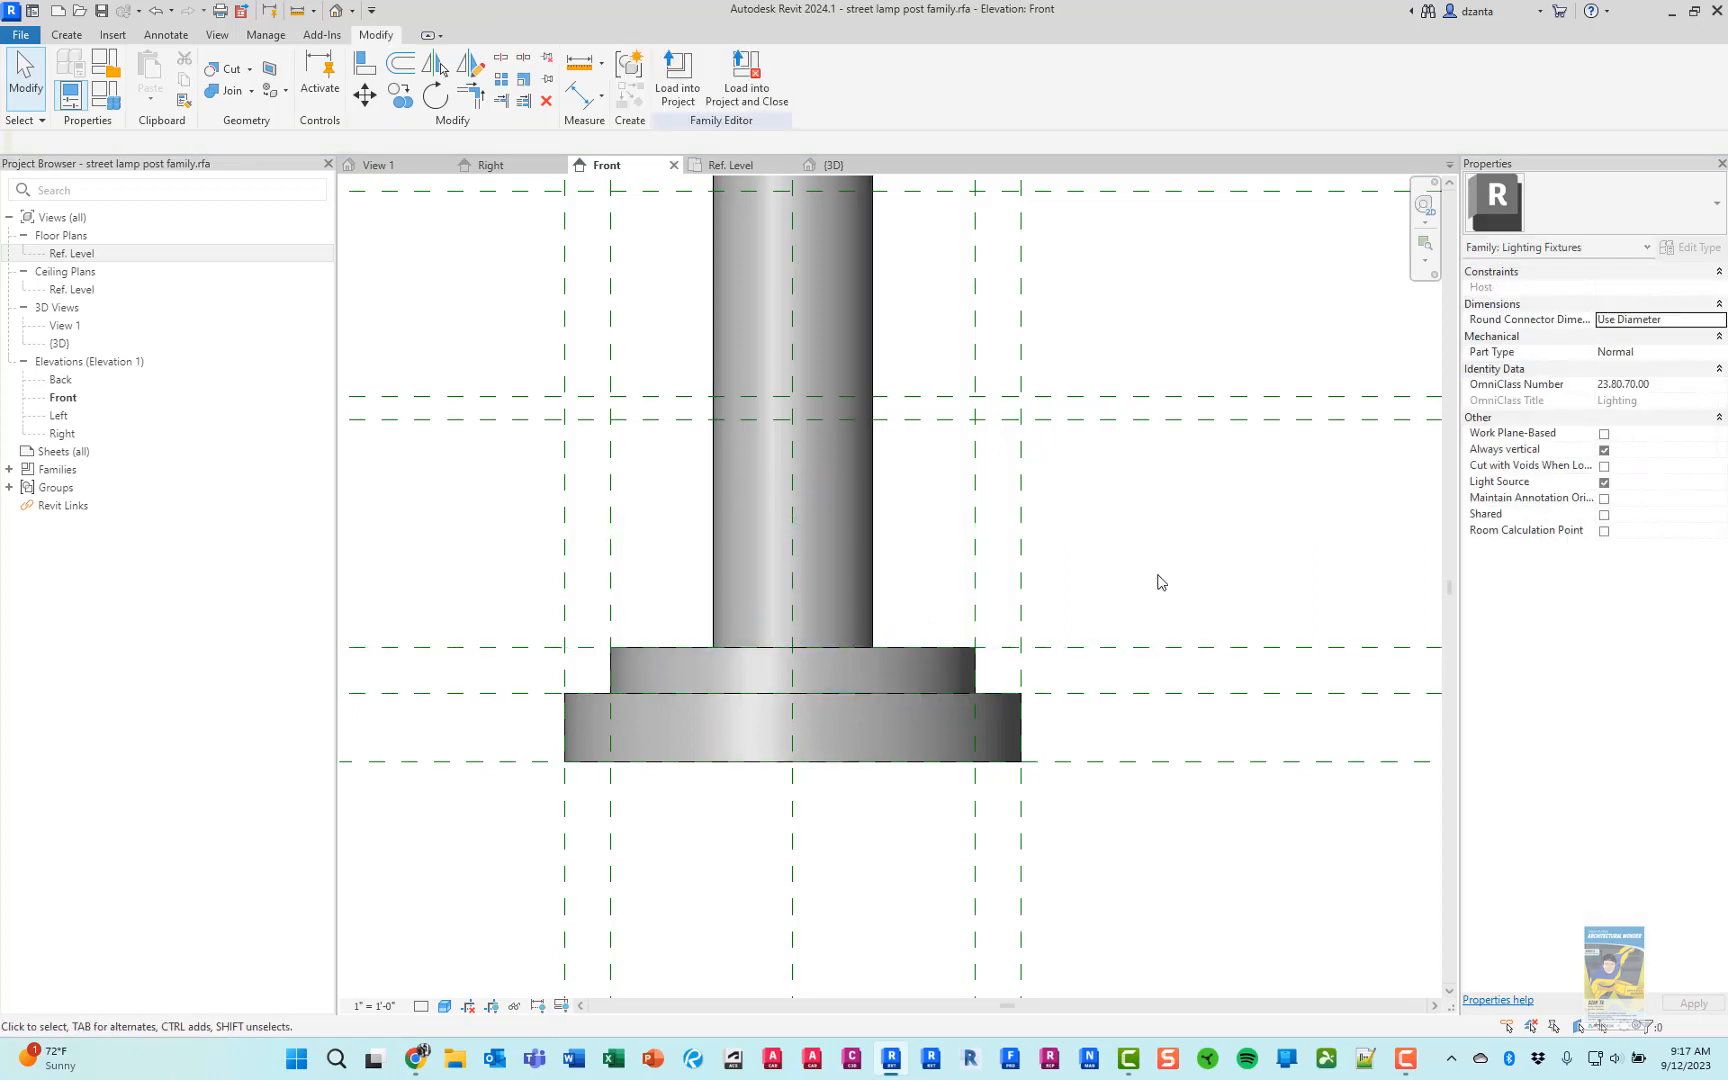
Check the post's lower section in the product photo and add vertical reference planes 5" to each side of the pole's center axis
scroll(1148, 590, "down", 1)
key("alt+Tab")
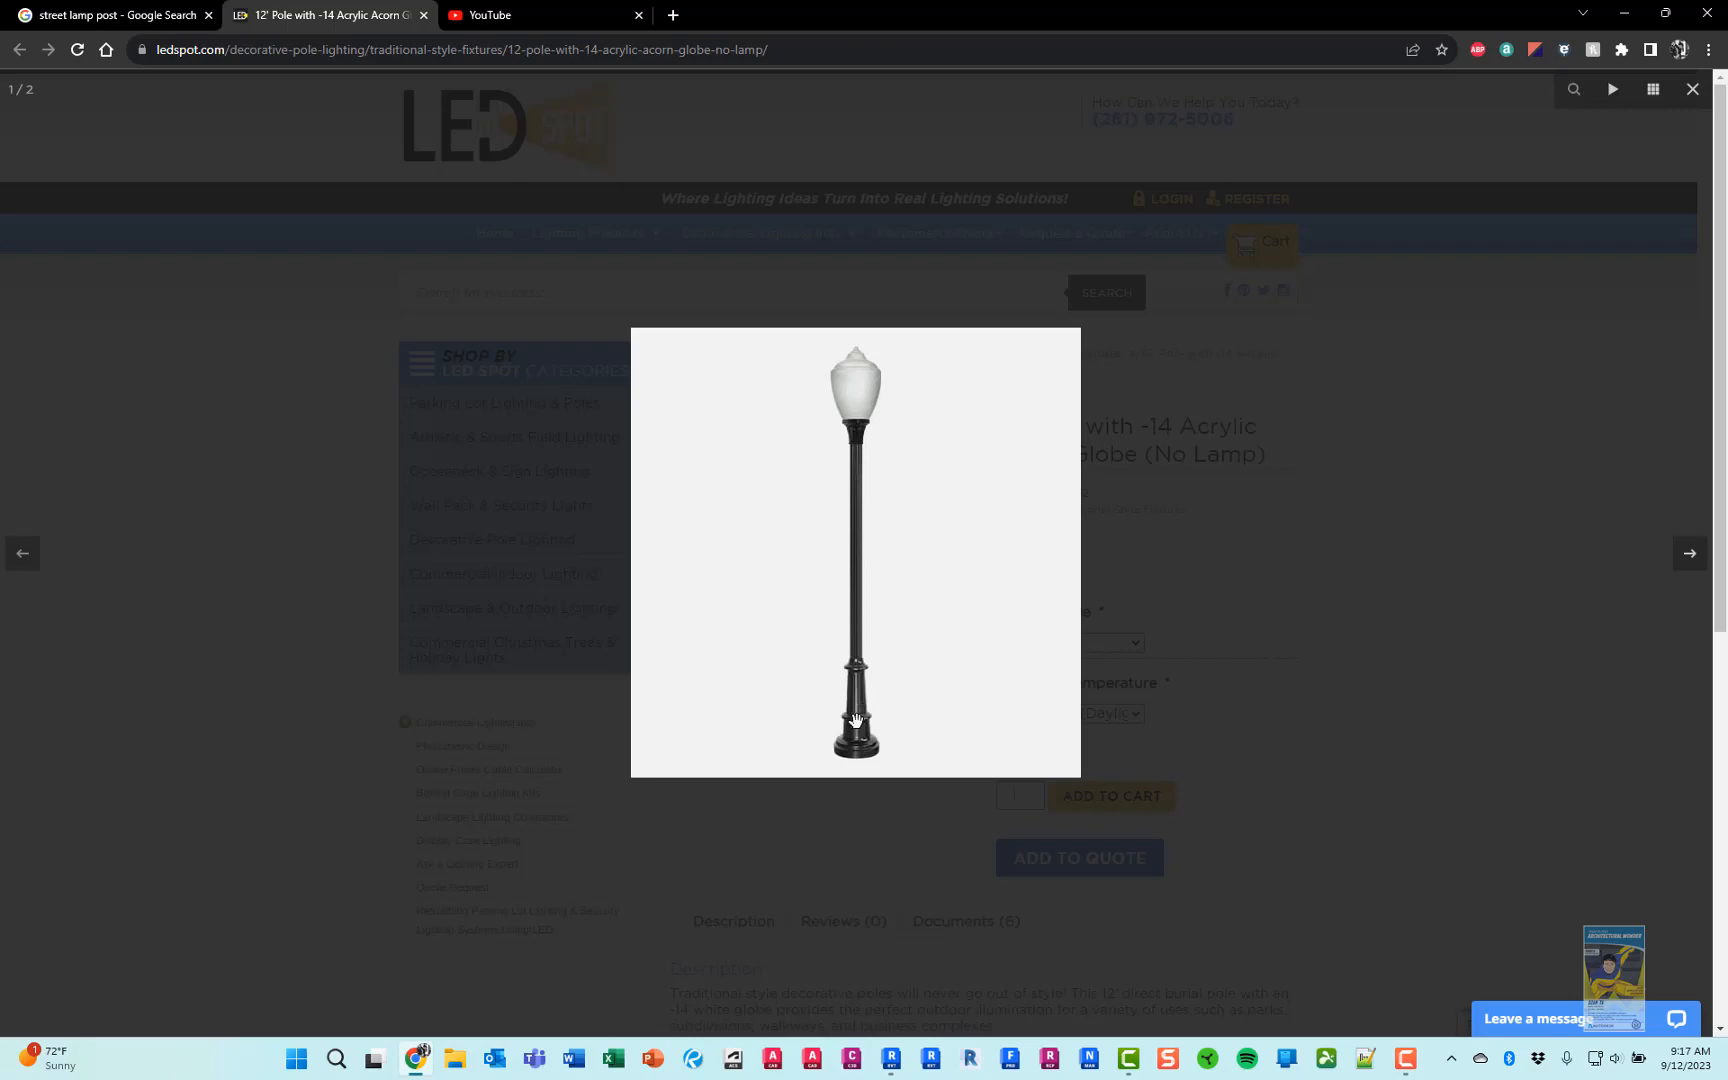
key("alt+Tab")
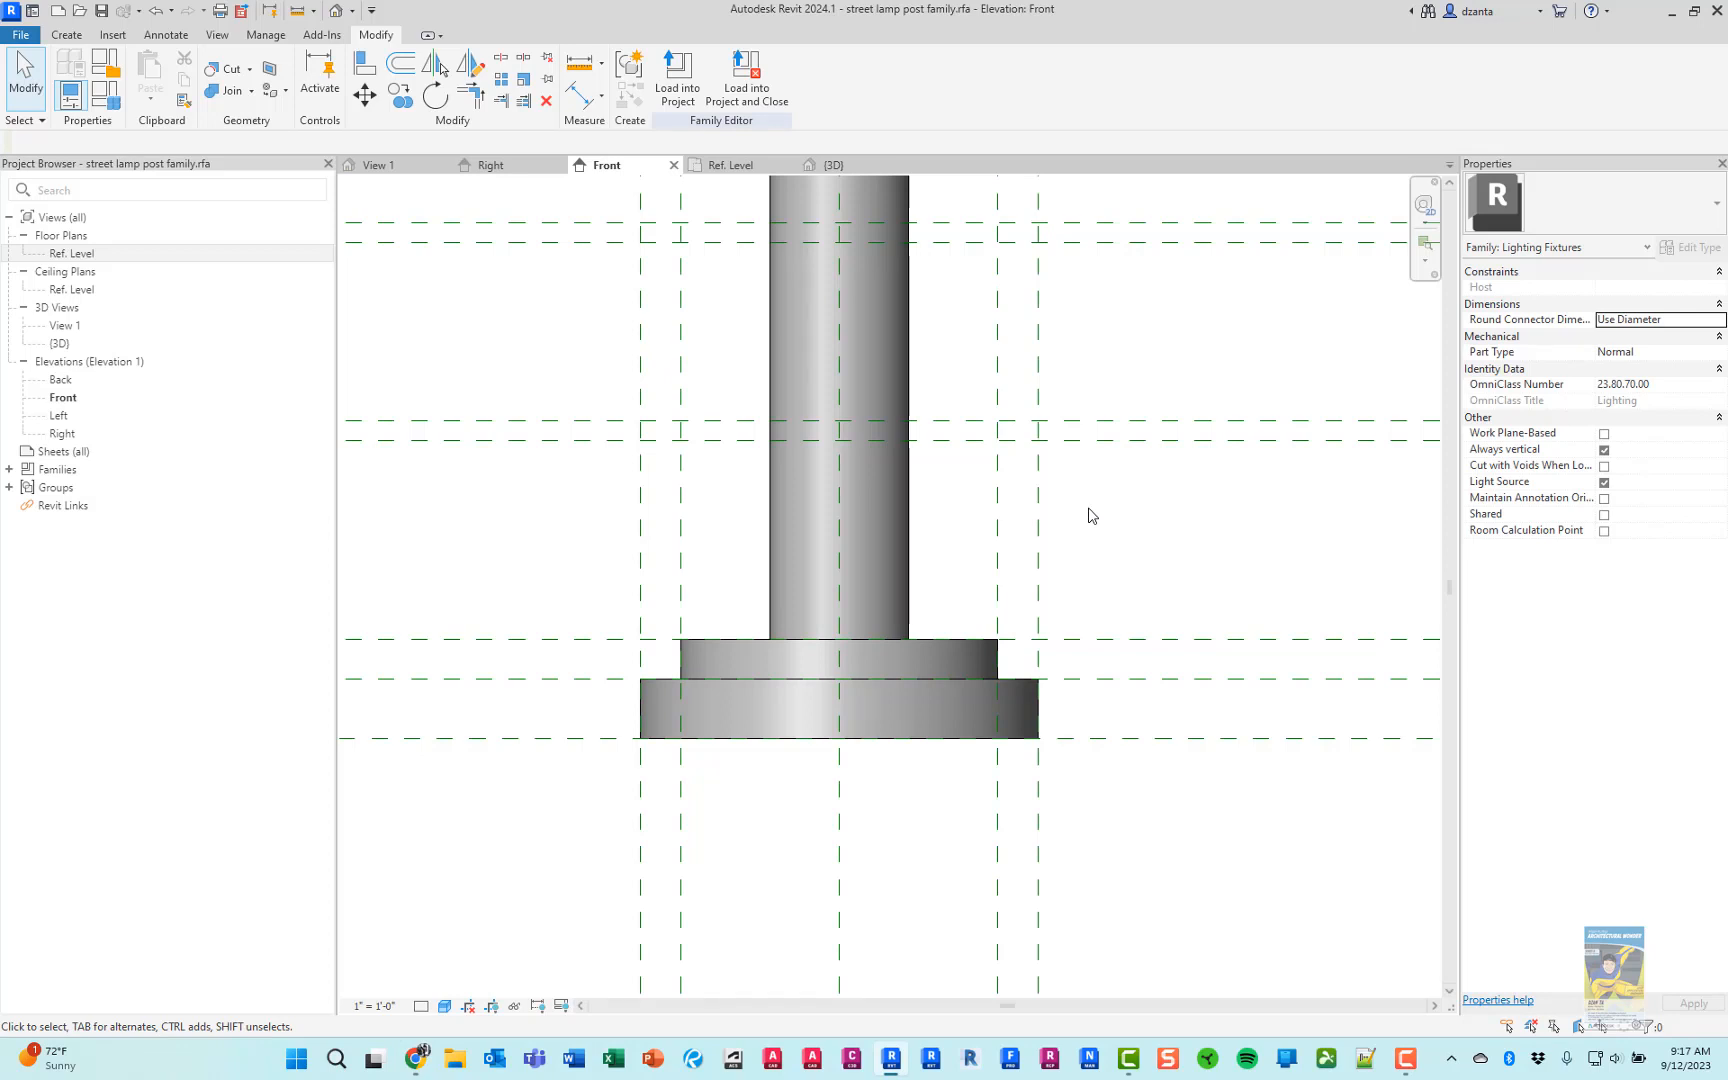
scroll(914, 459, "up", 1)
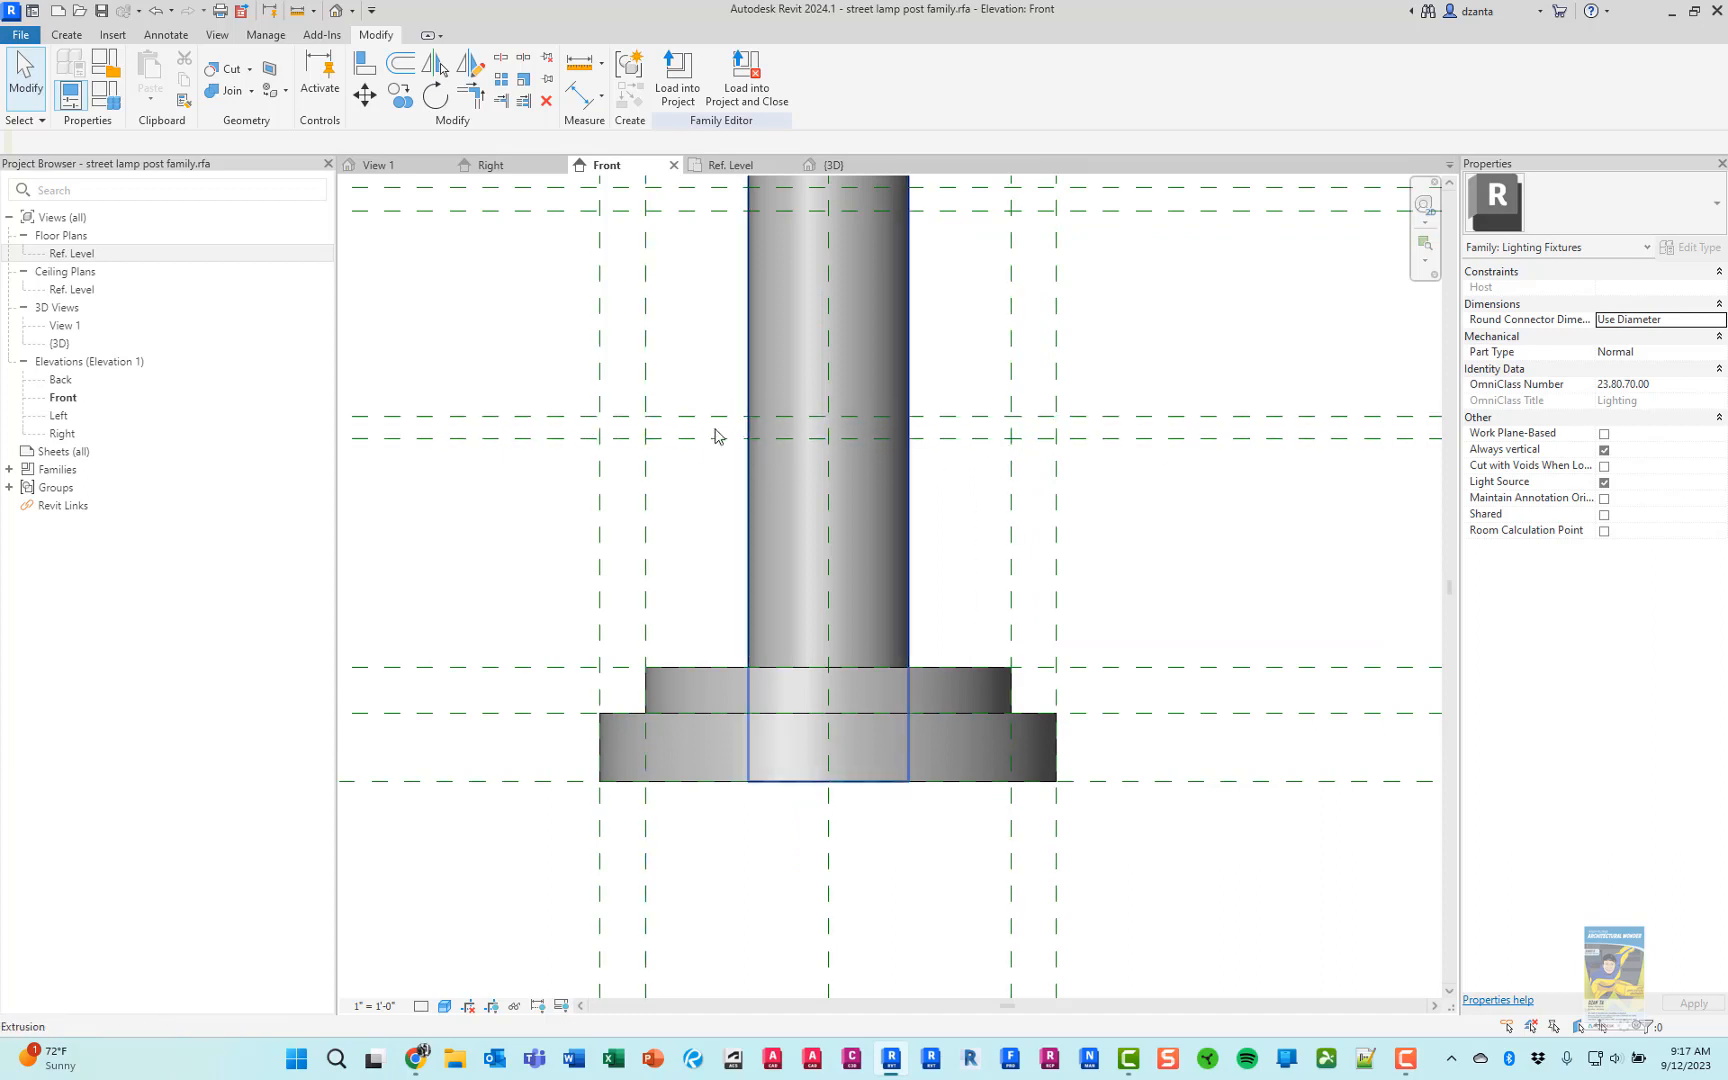
key("alt+Tab")
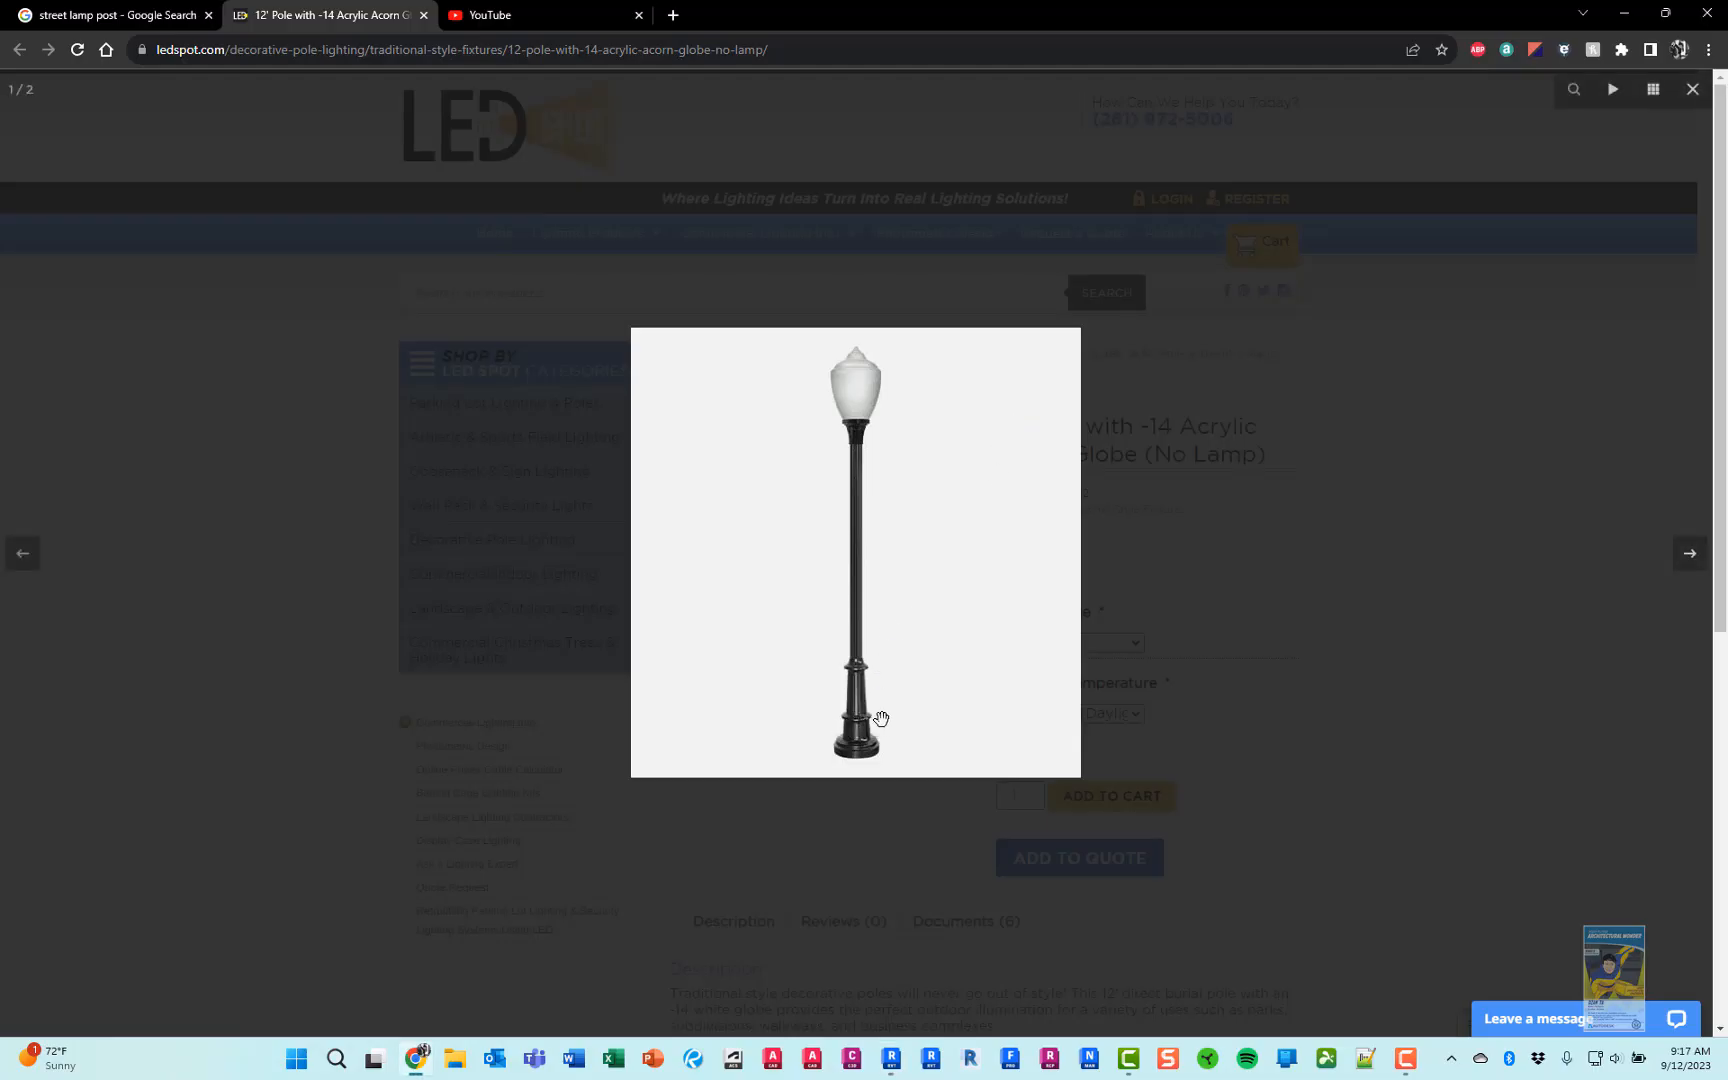
key("alt+Tab")
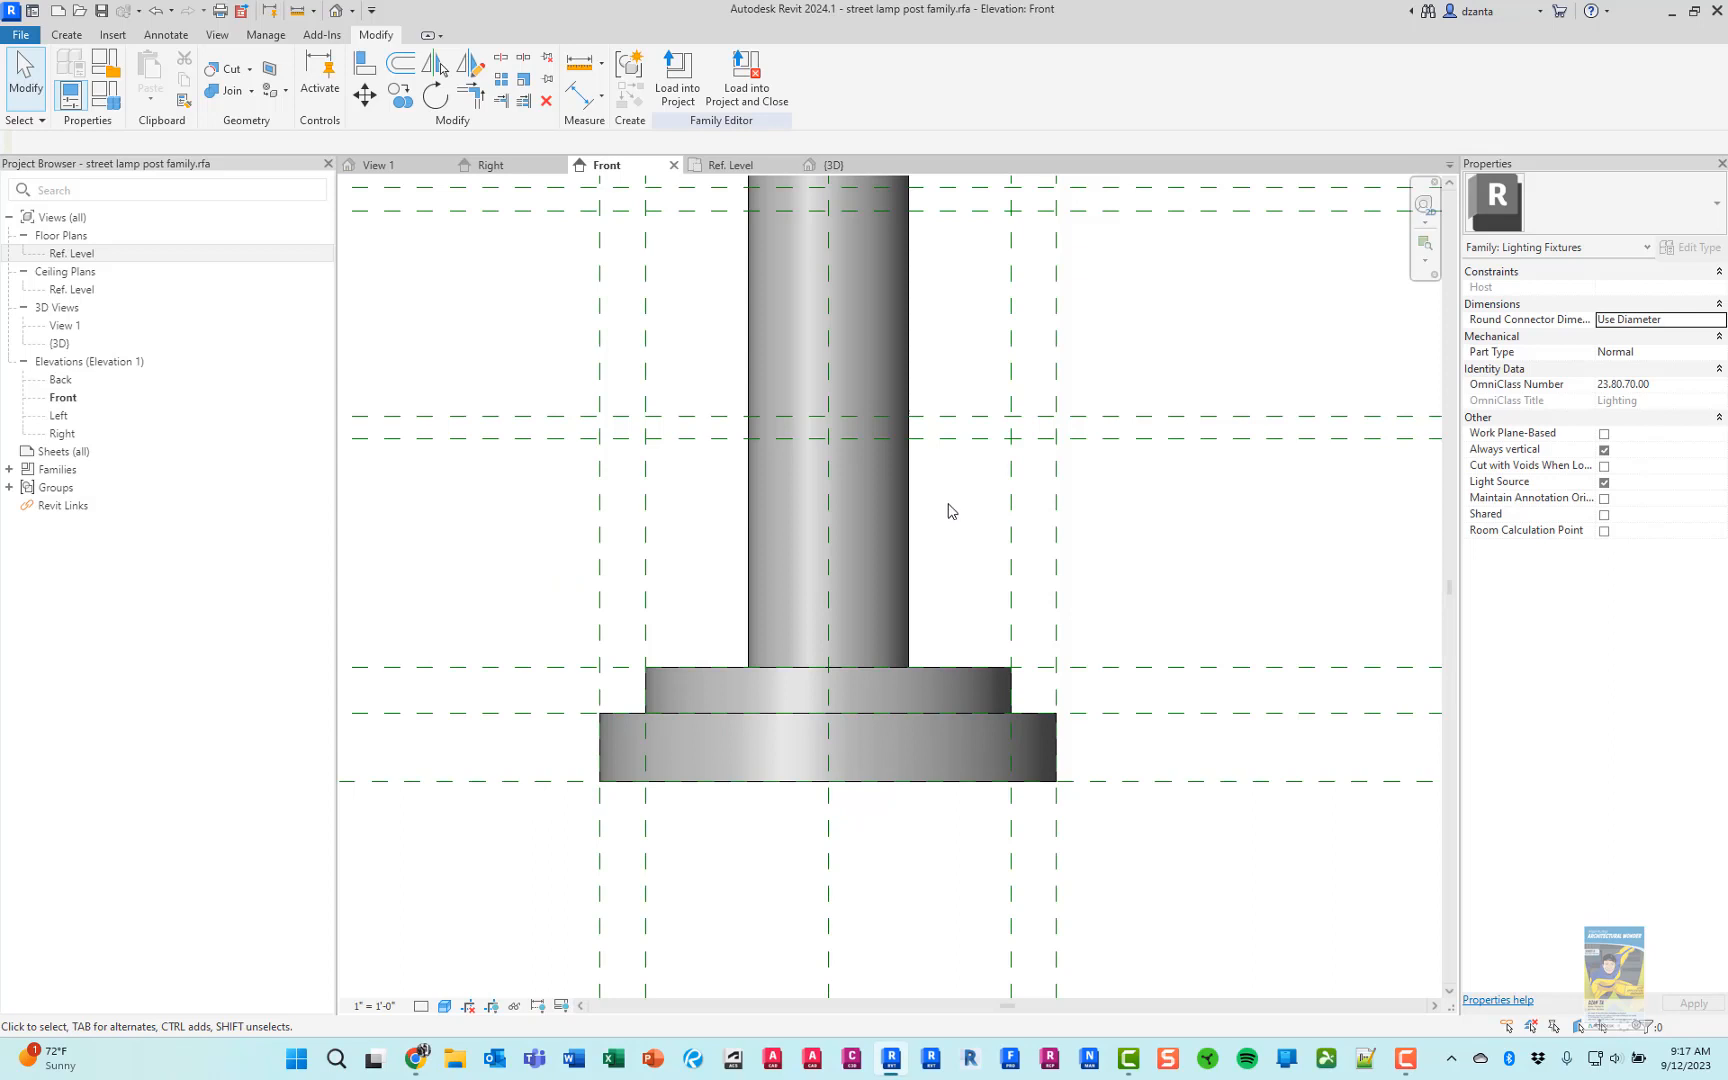
key("r")
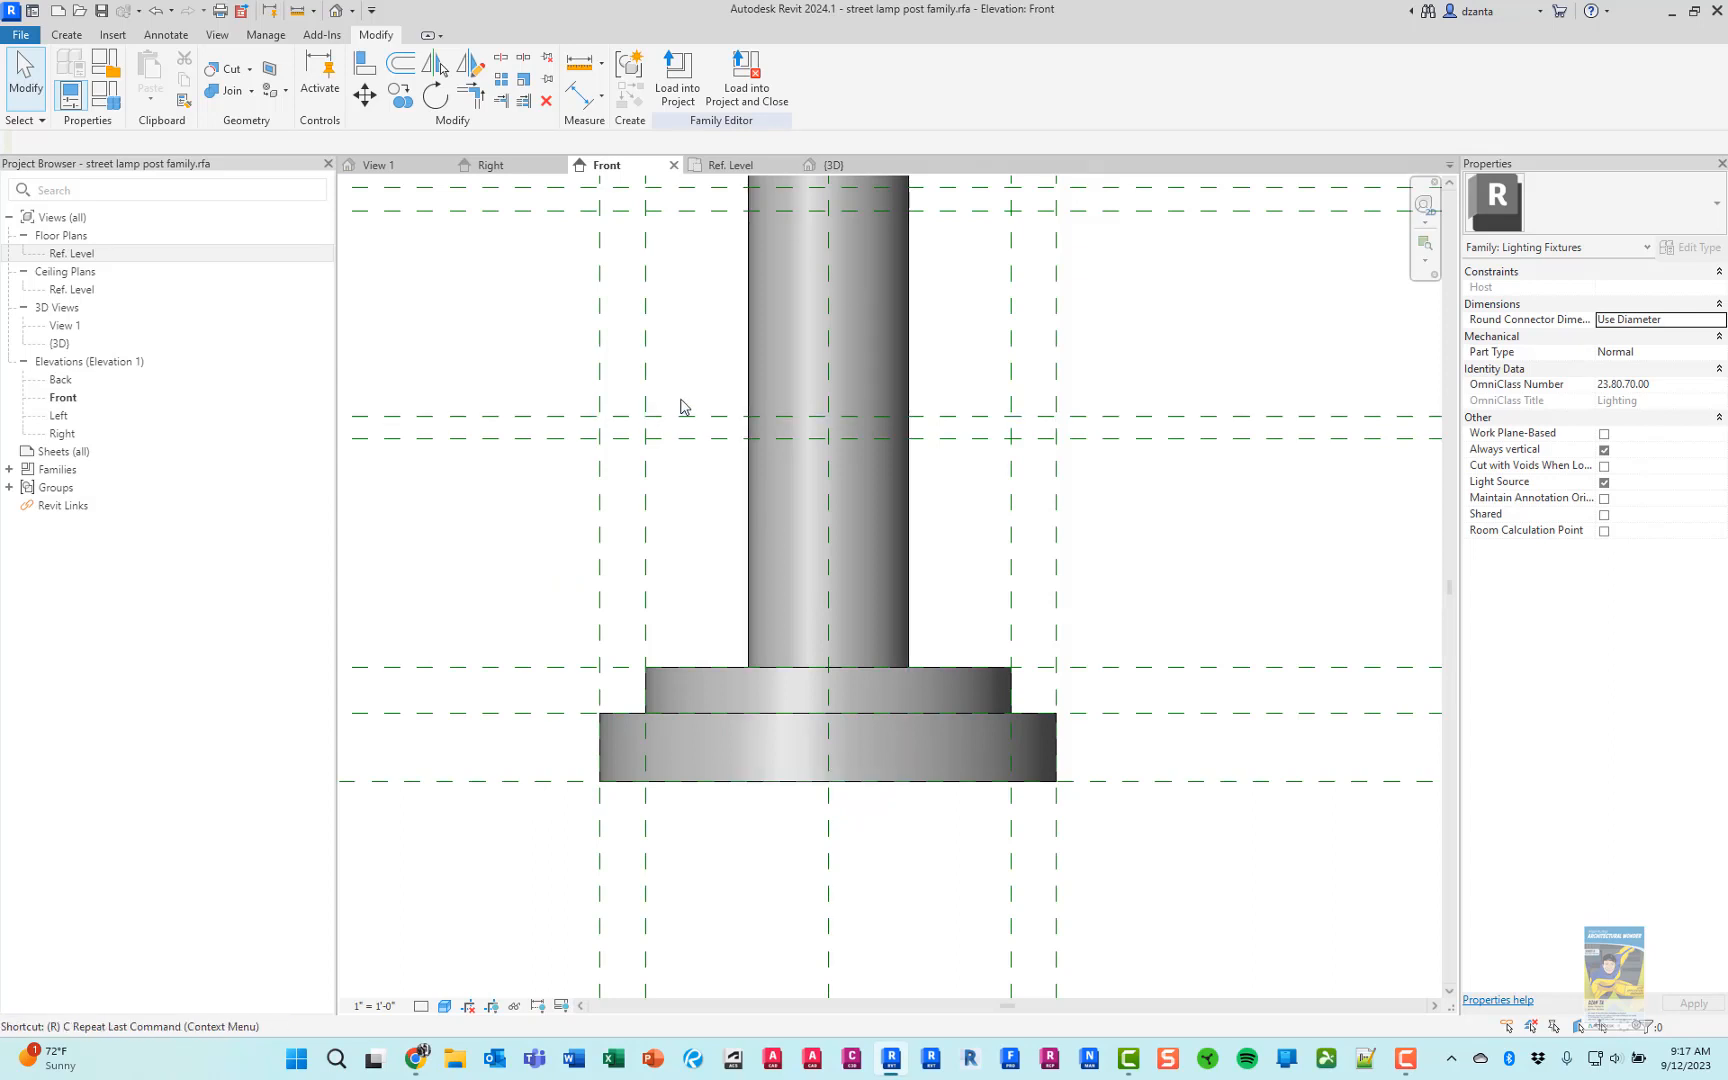
key("p")
left_click(686, 61)
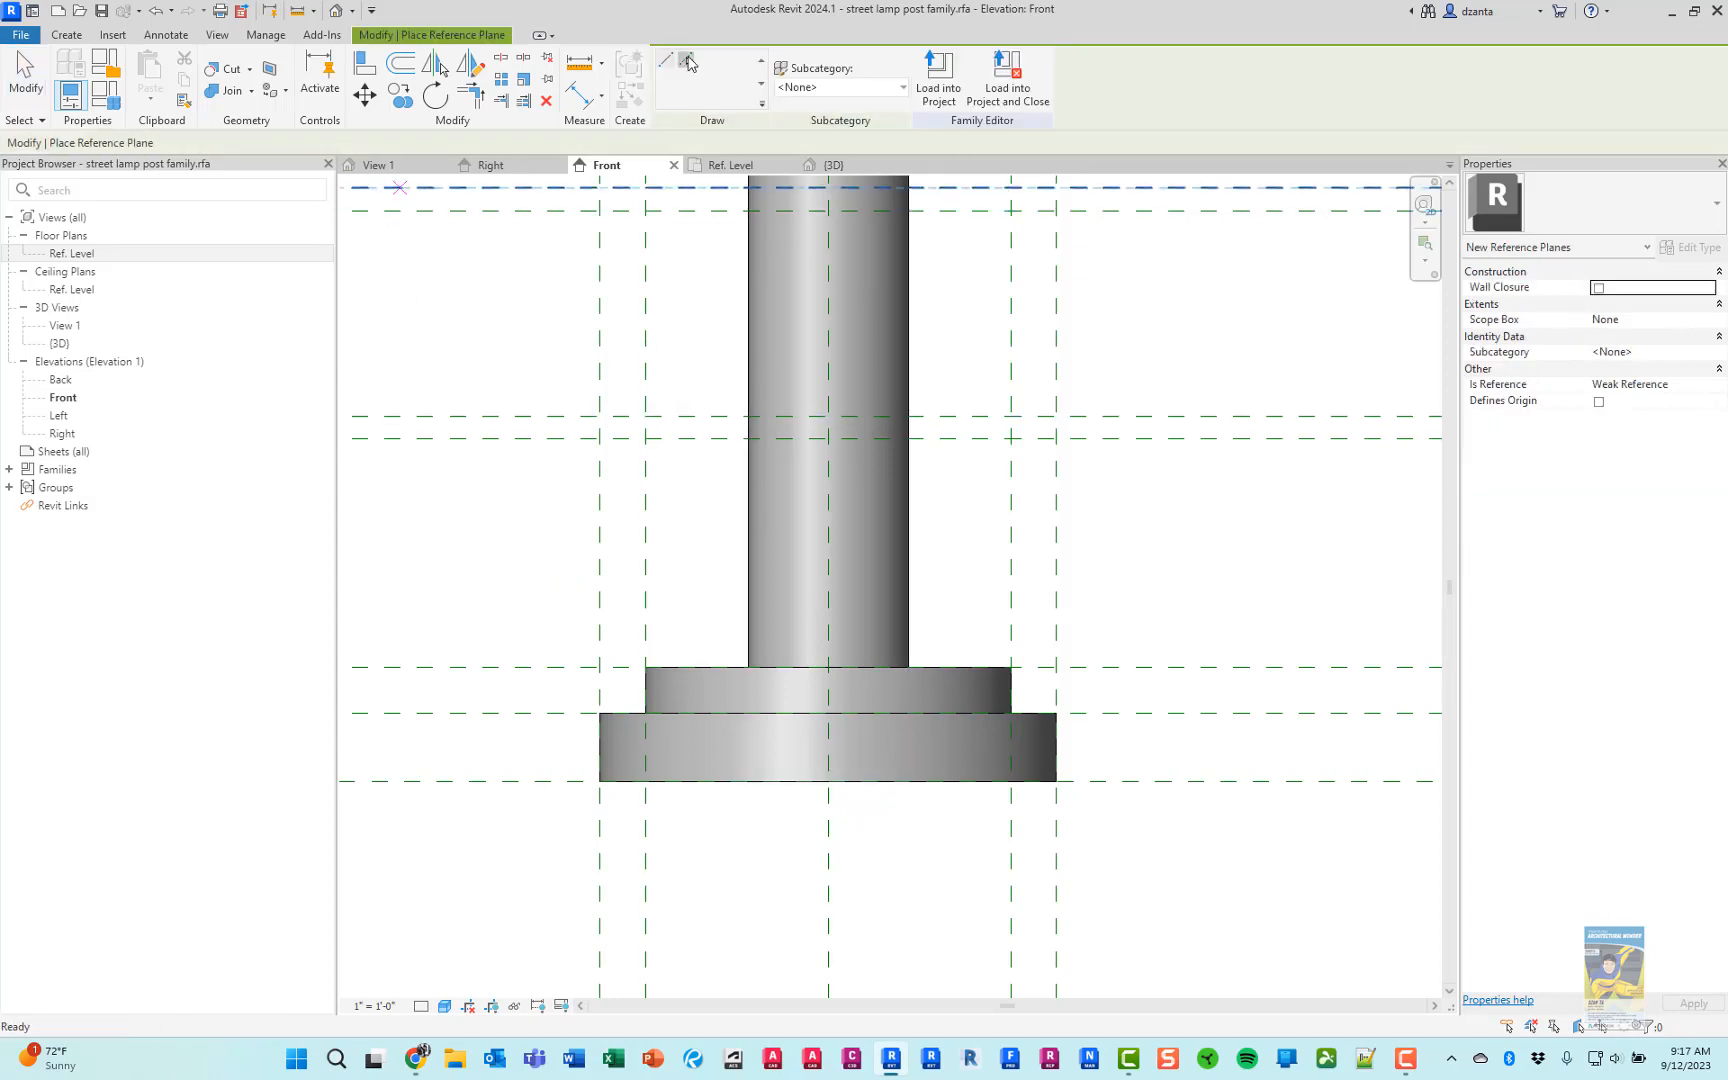
left_click_drag(258, 145, 218, 143)
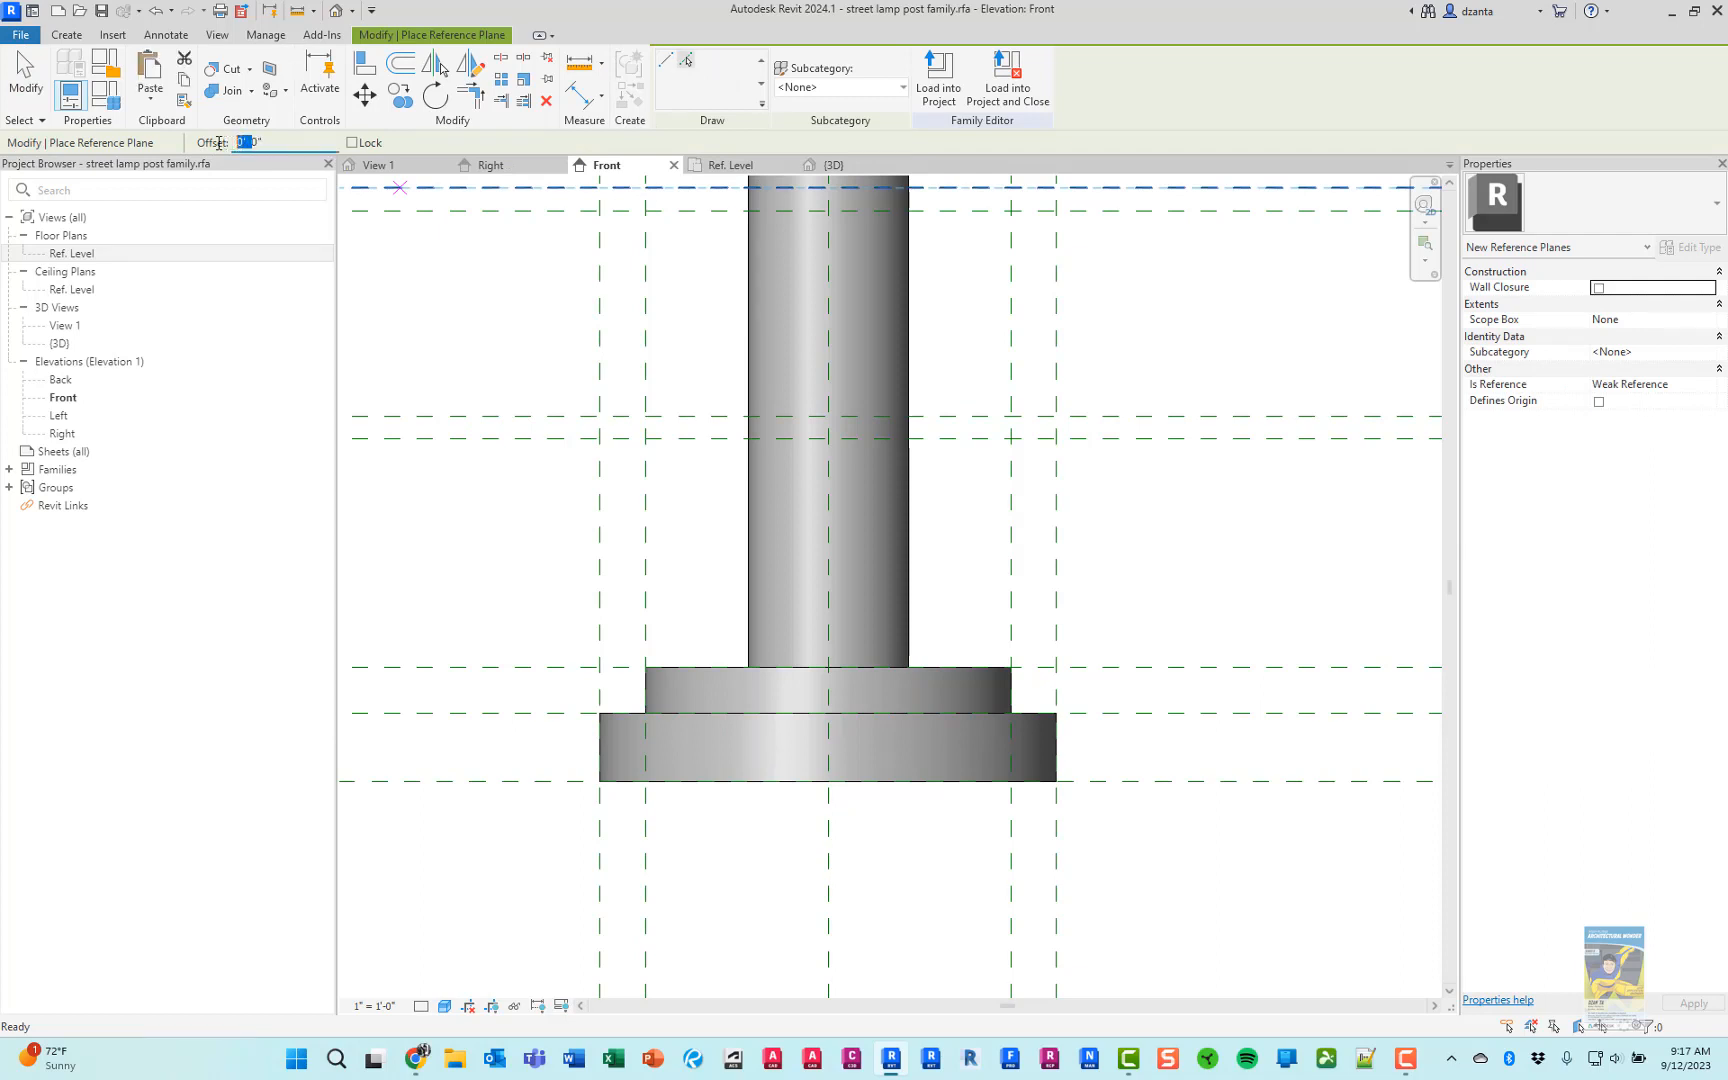
type("5\"")
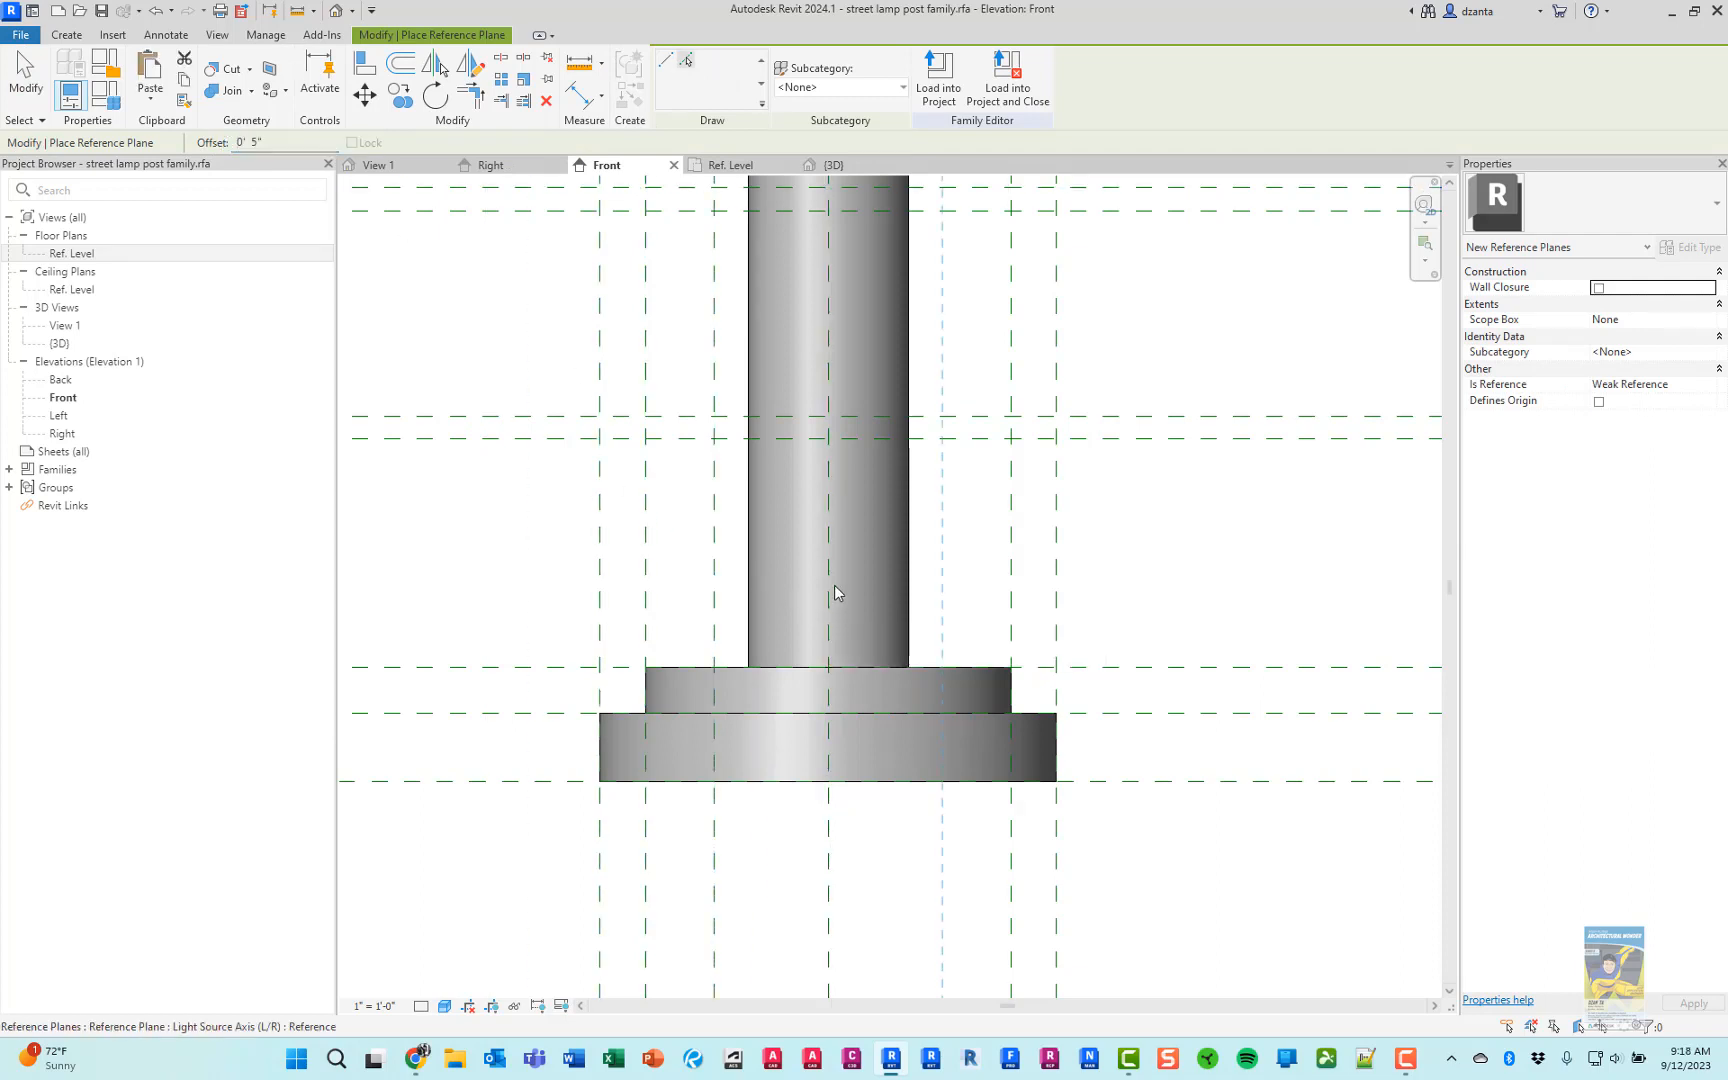
key("Escape")
key("Escape")
scroll(868, 396, "up", 3)
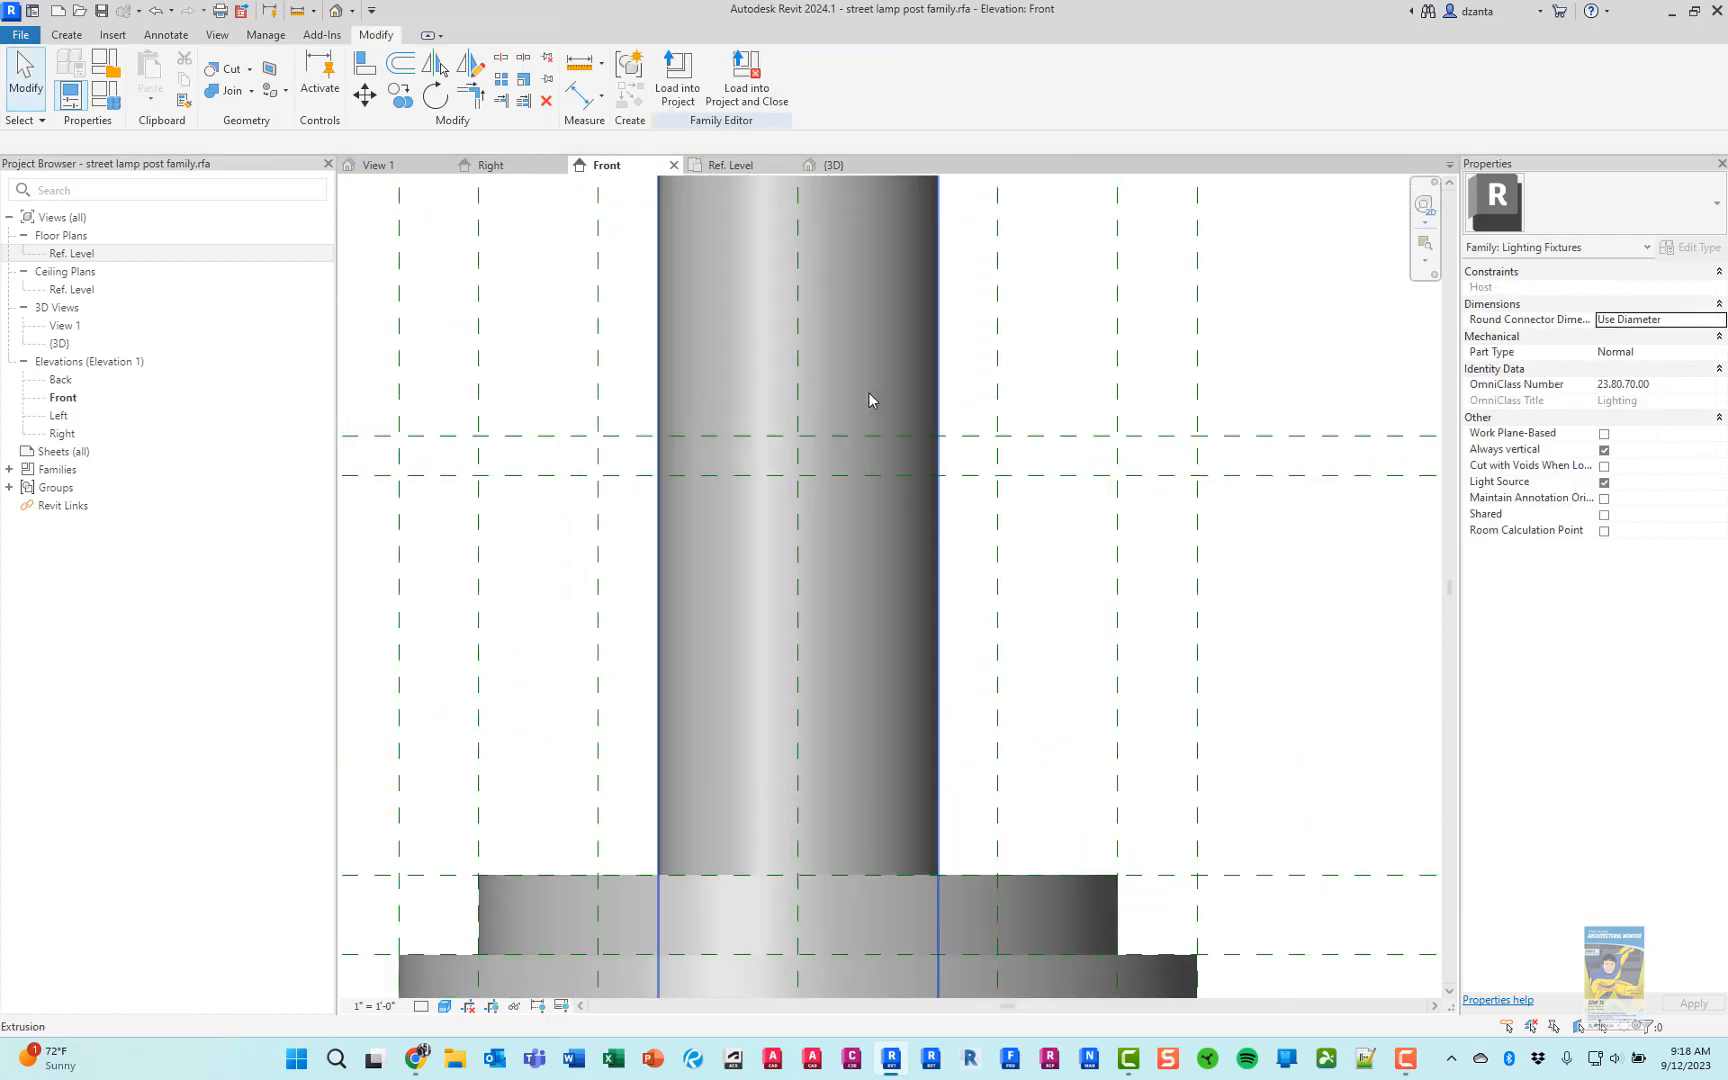
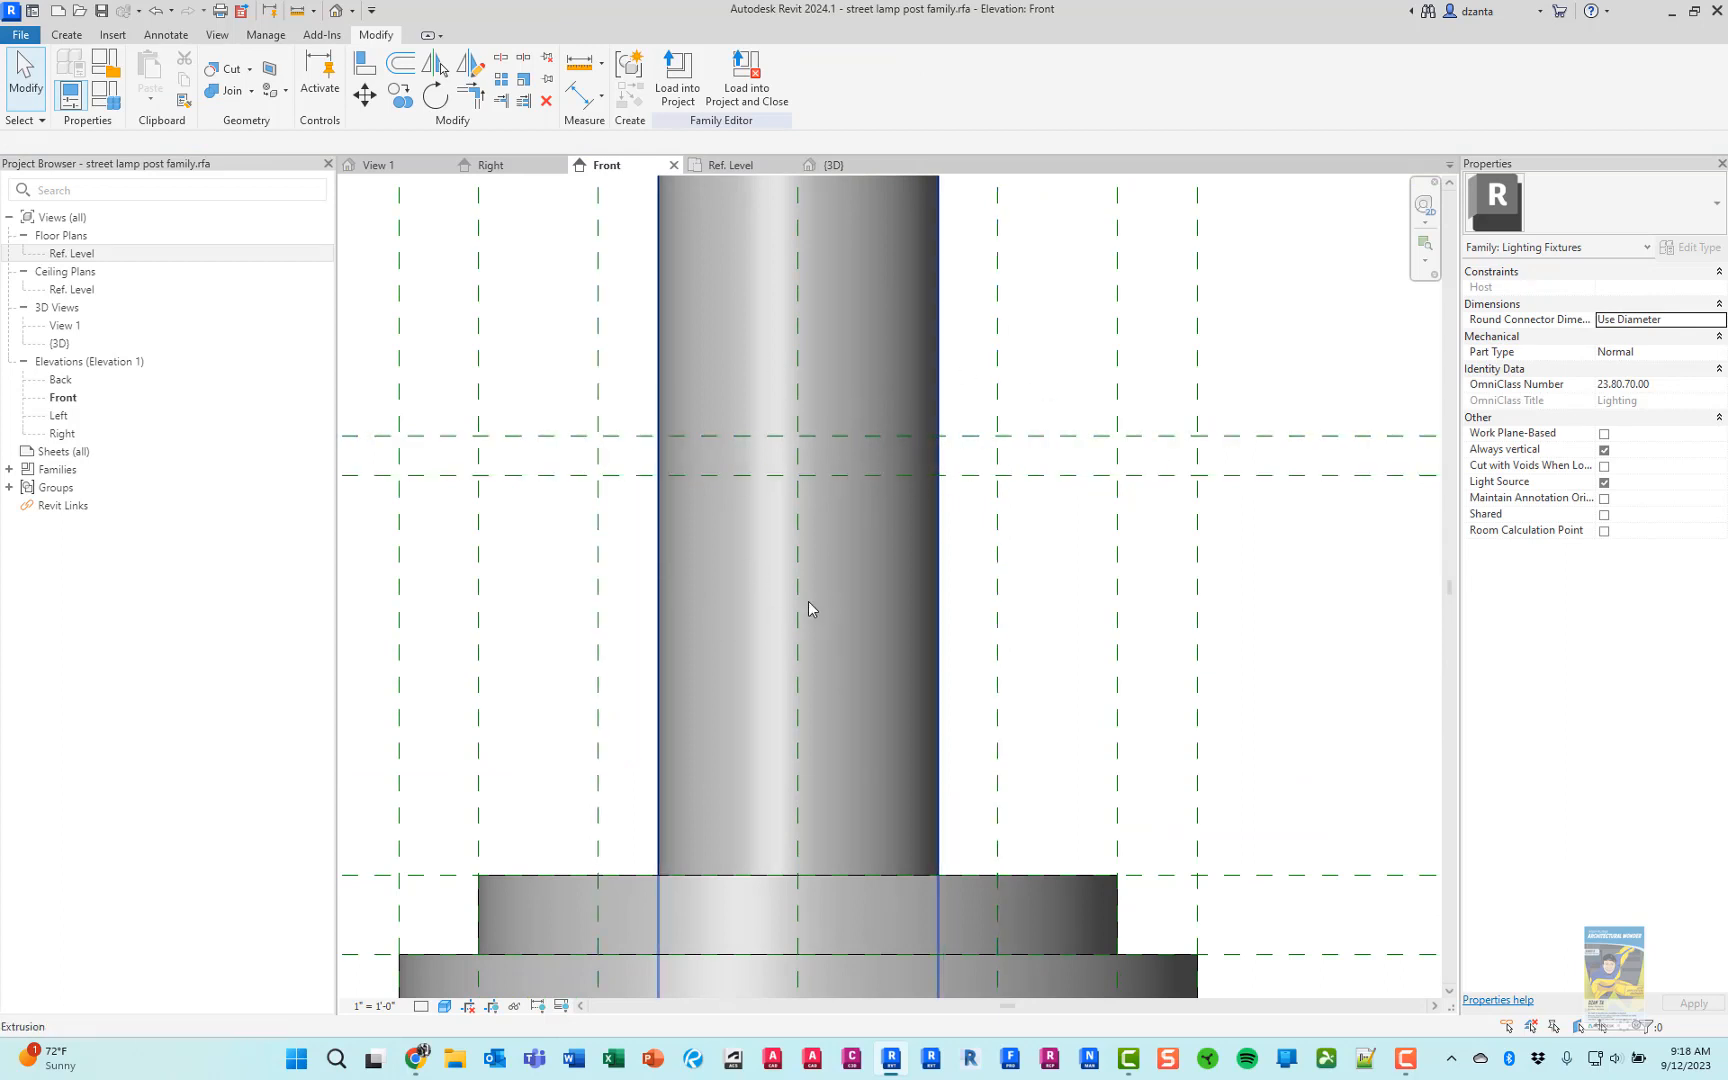
Start a revolve in the Front elevation and set the pole's vertical center reference plane as its axis of rotation
left_click(66, 34)
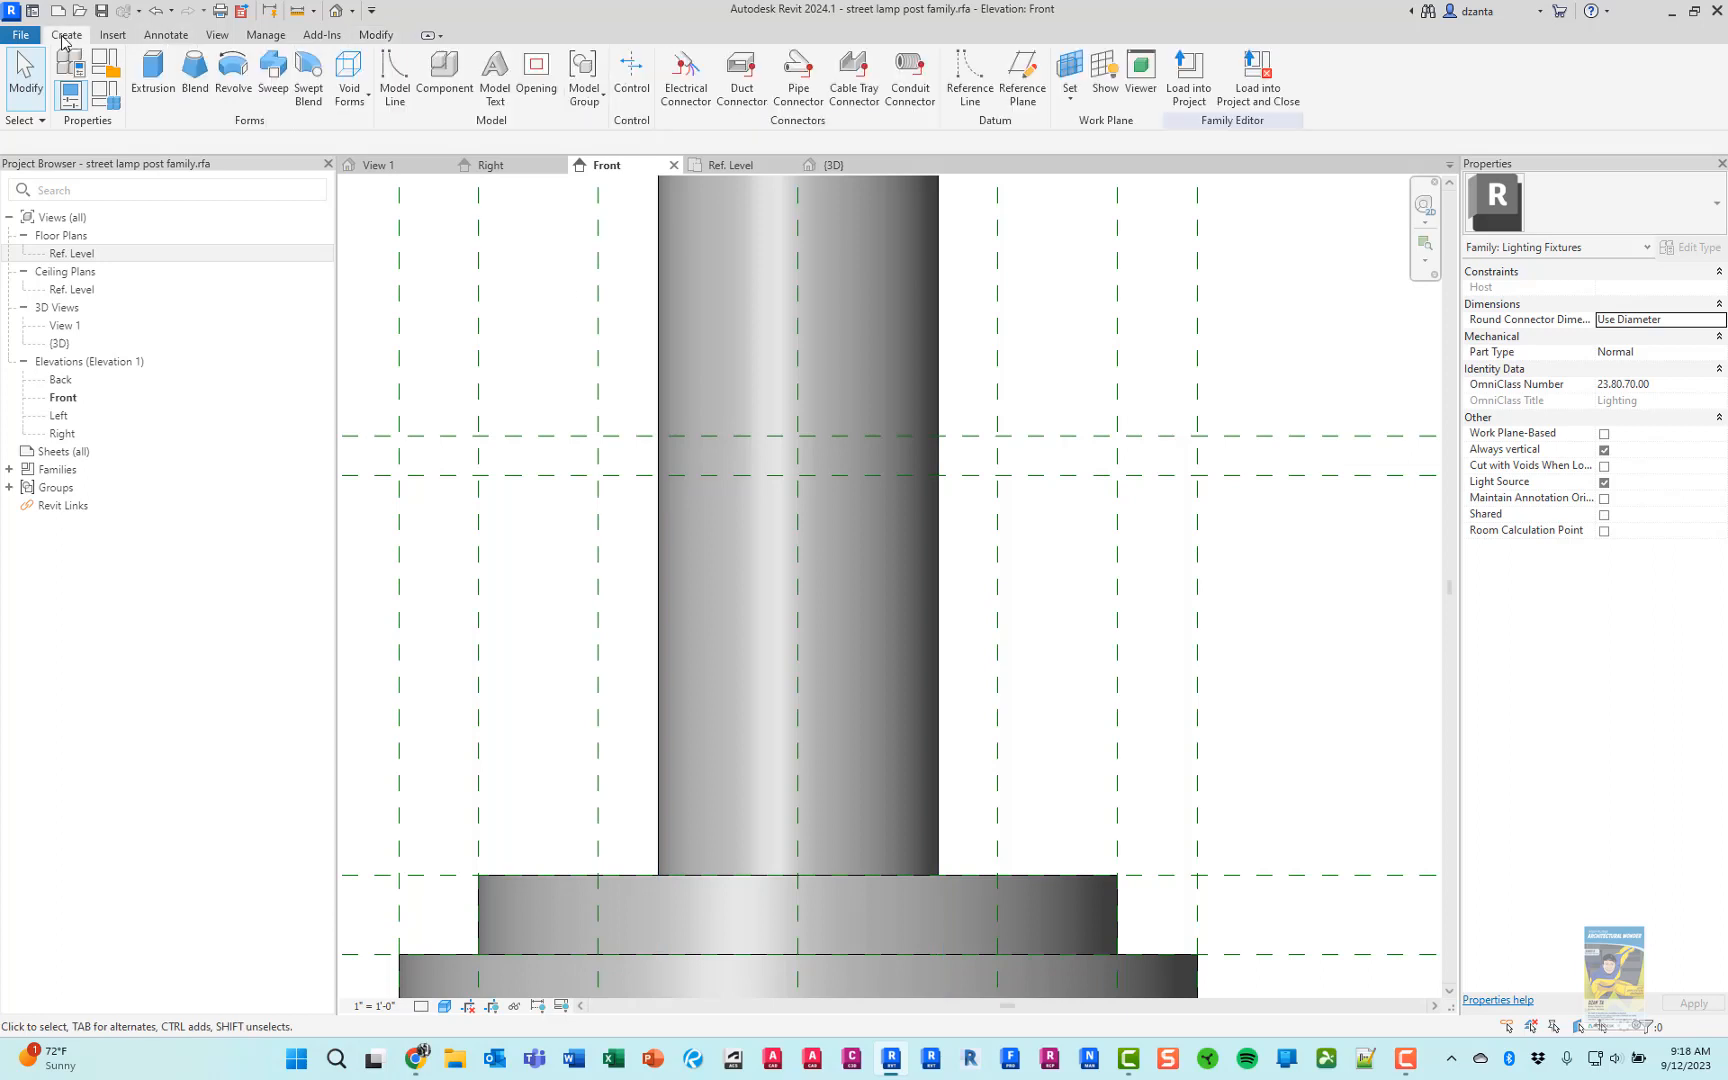
left_click(228, 75)
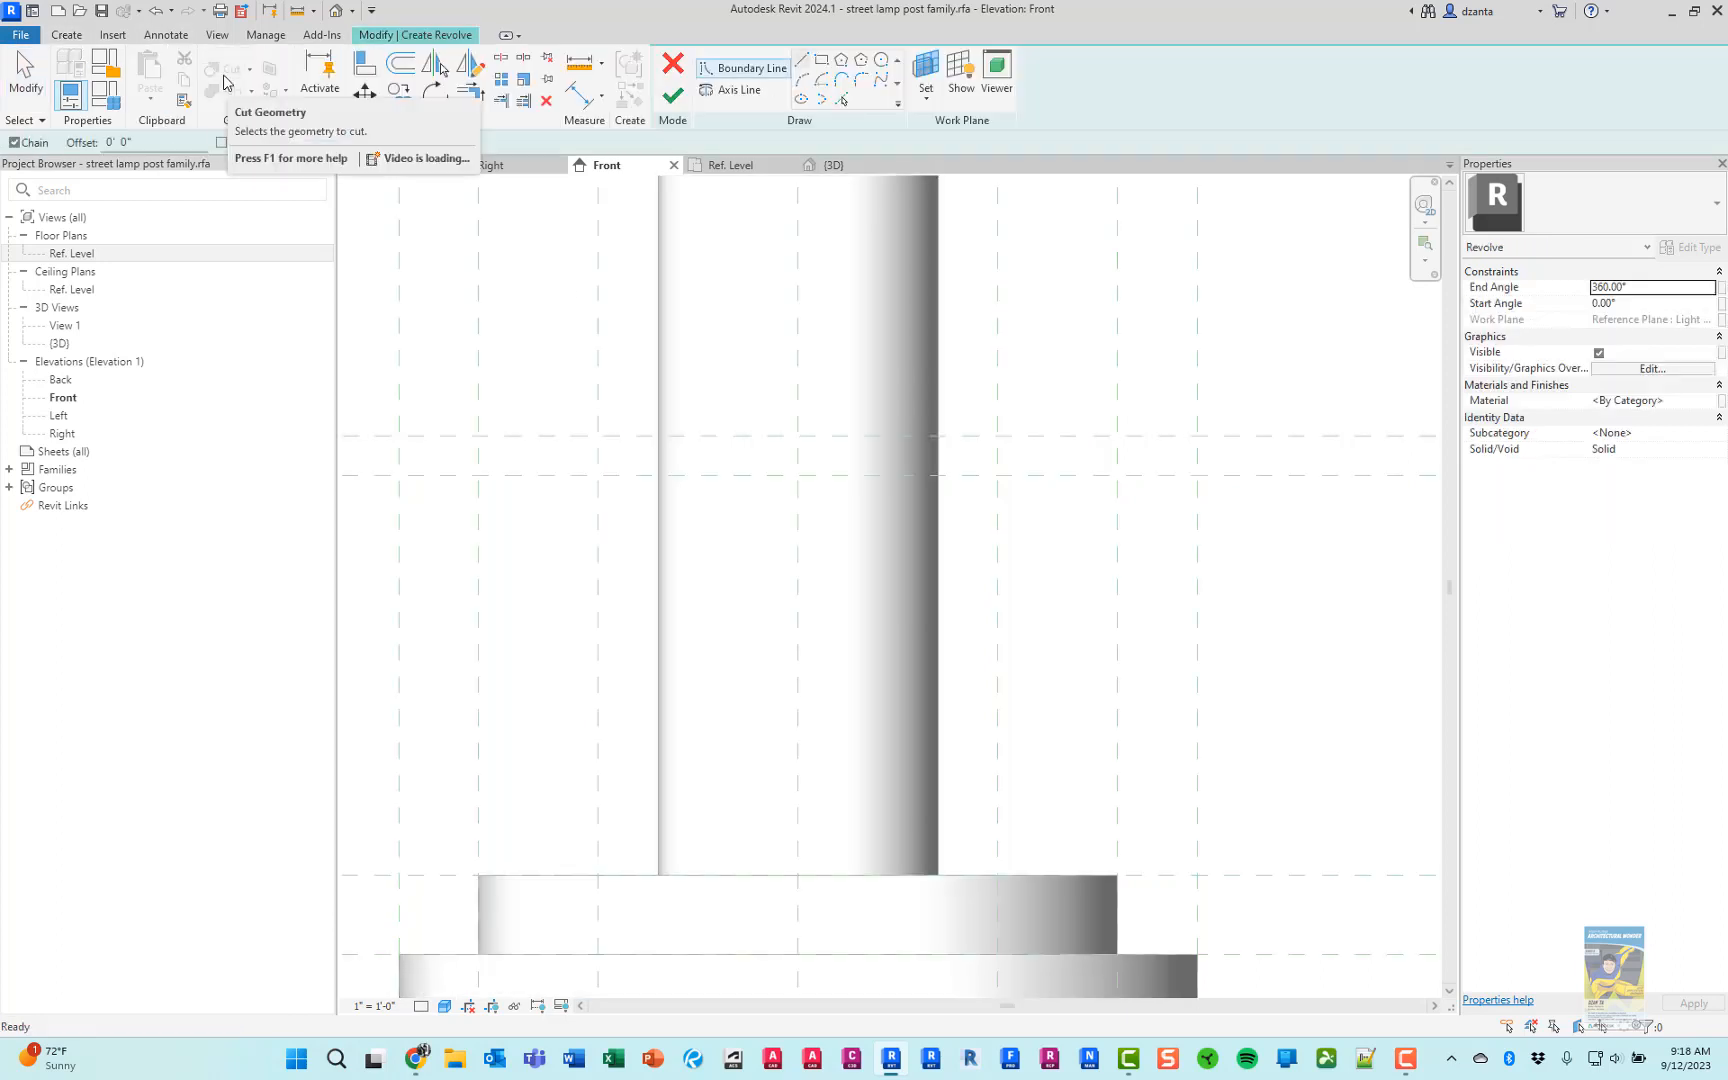
left_click(735, 91)
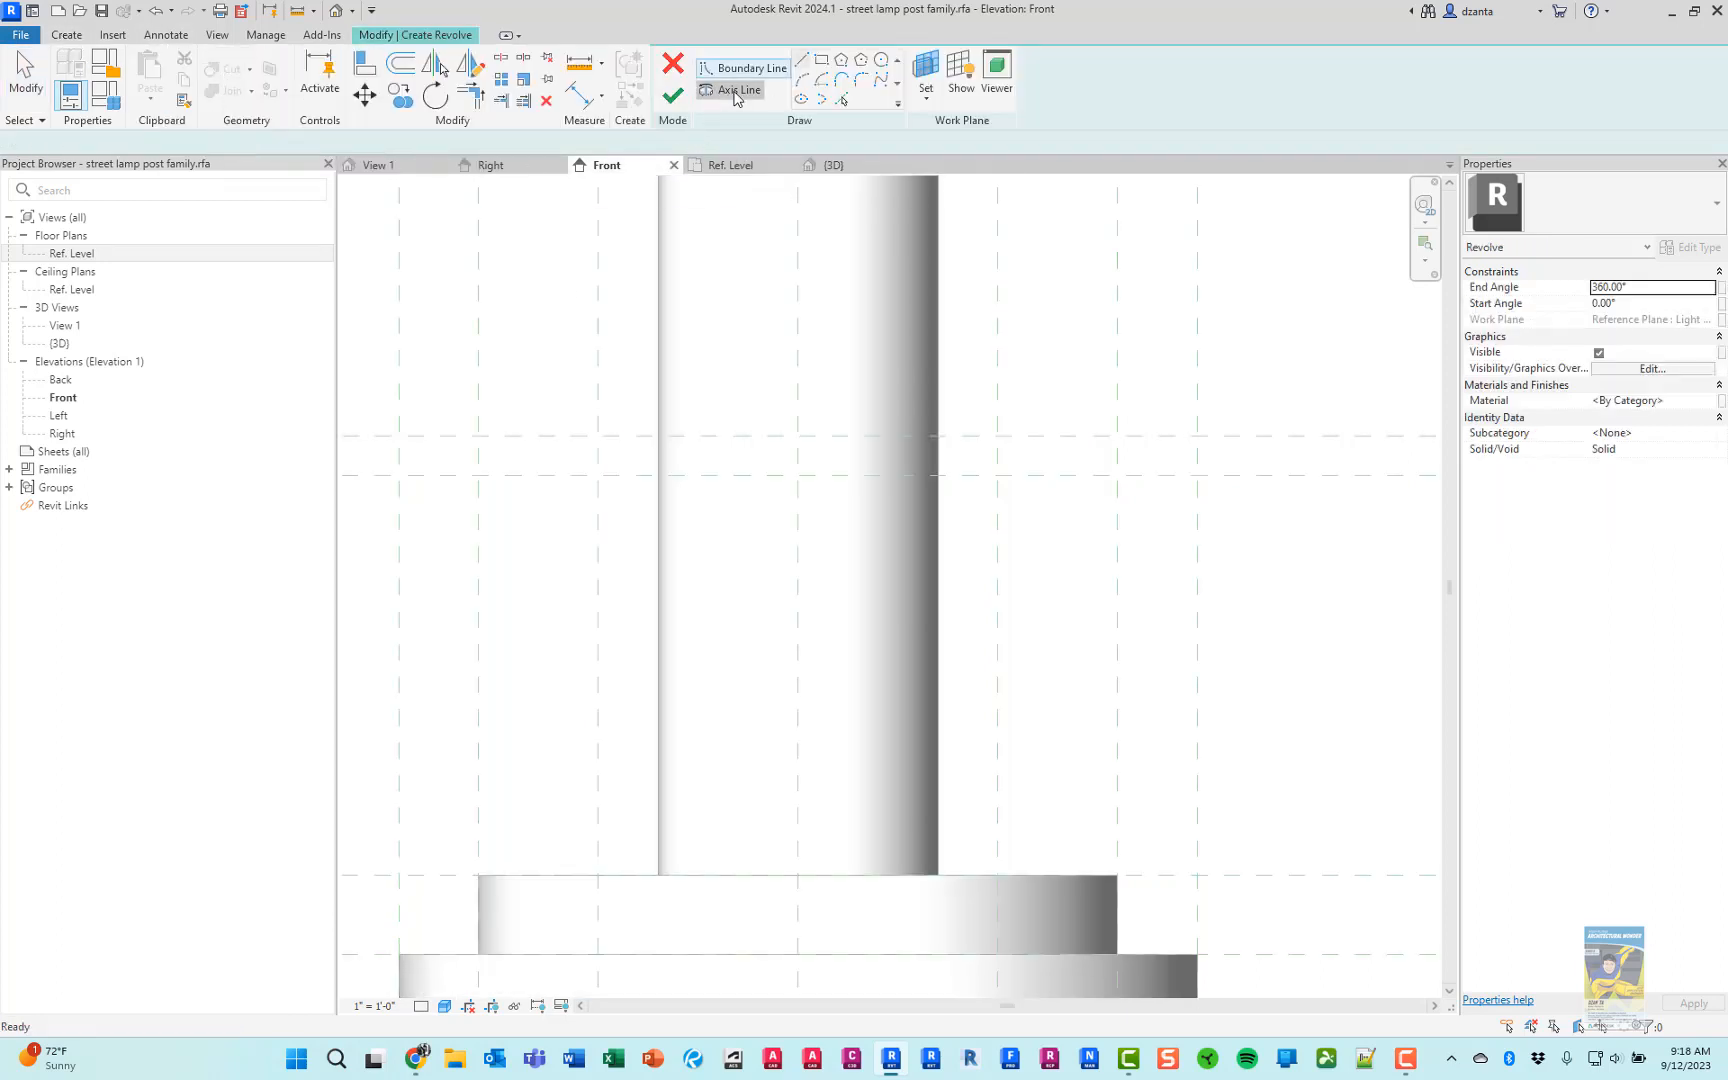
left_click(818, 63)
left_click(806, 380)
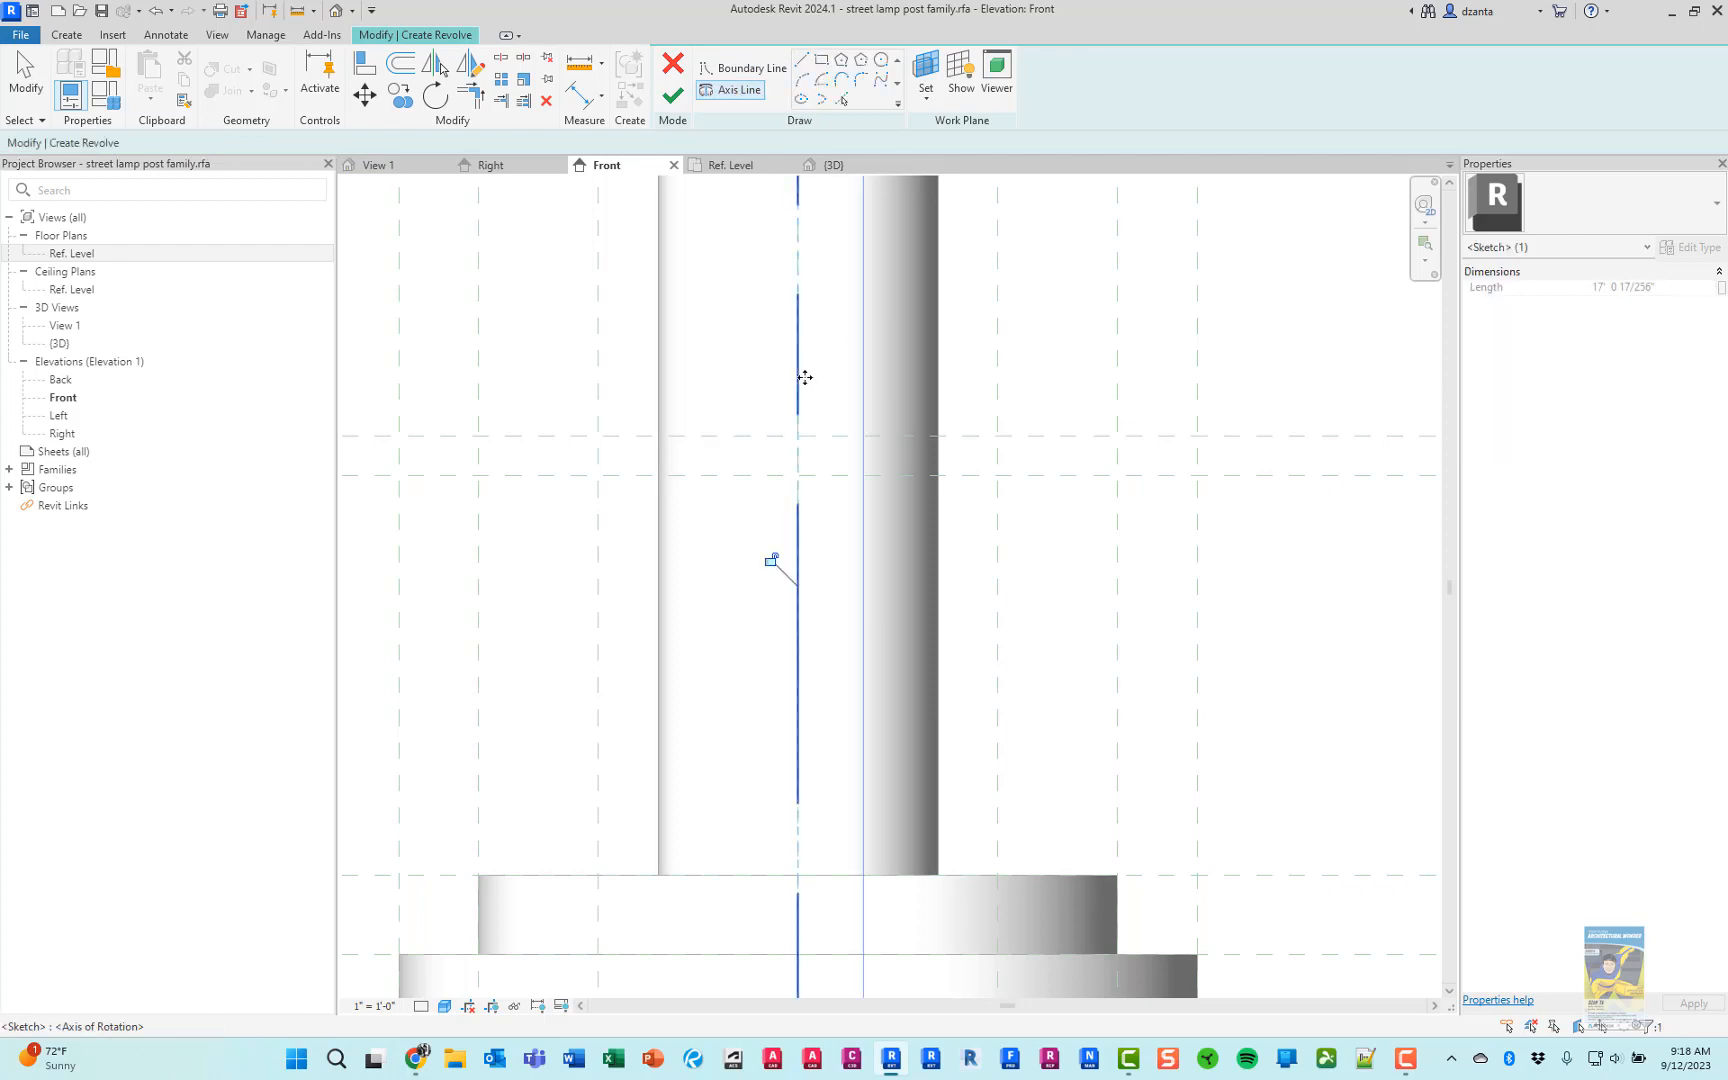
Sketch a closed 5" by 1" rectangular boundary from the center axis to the 5" reference plane, between the two upper horizontal planes
left_click(742, 68)
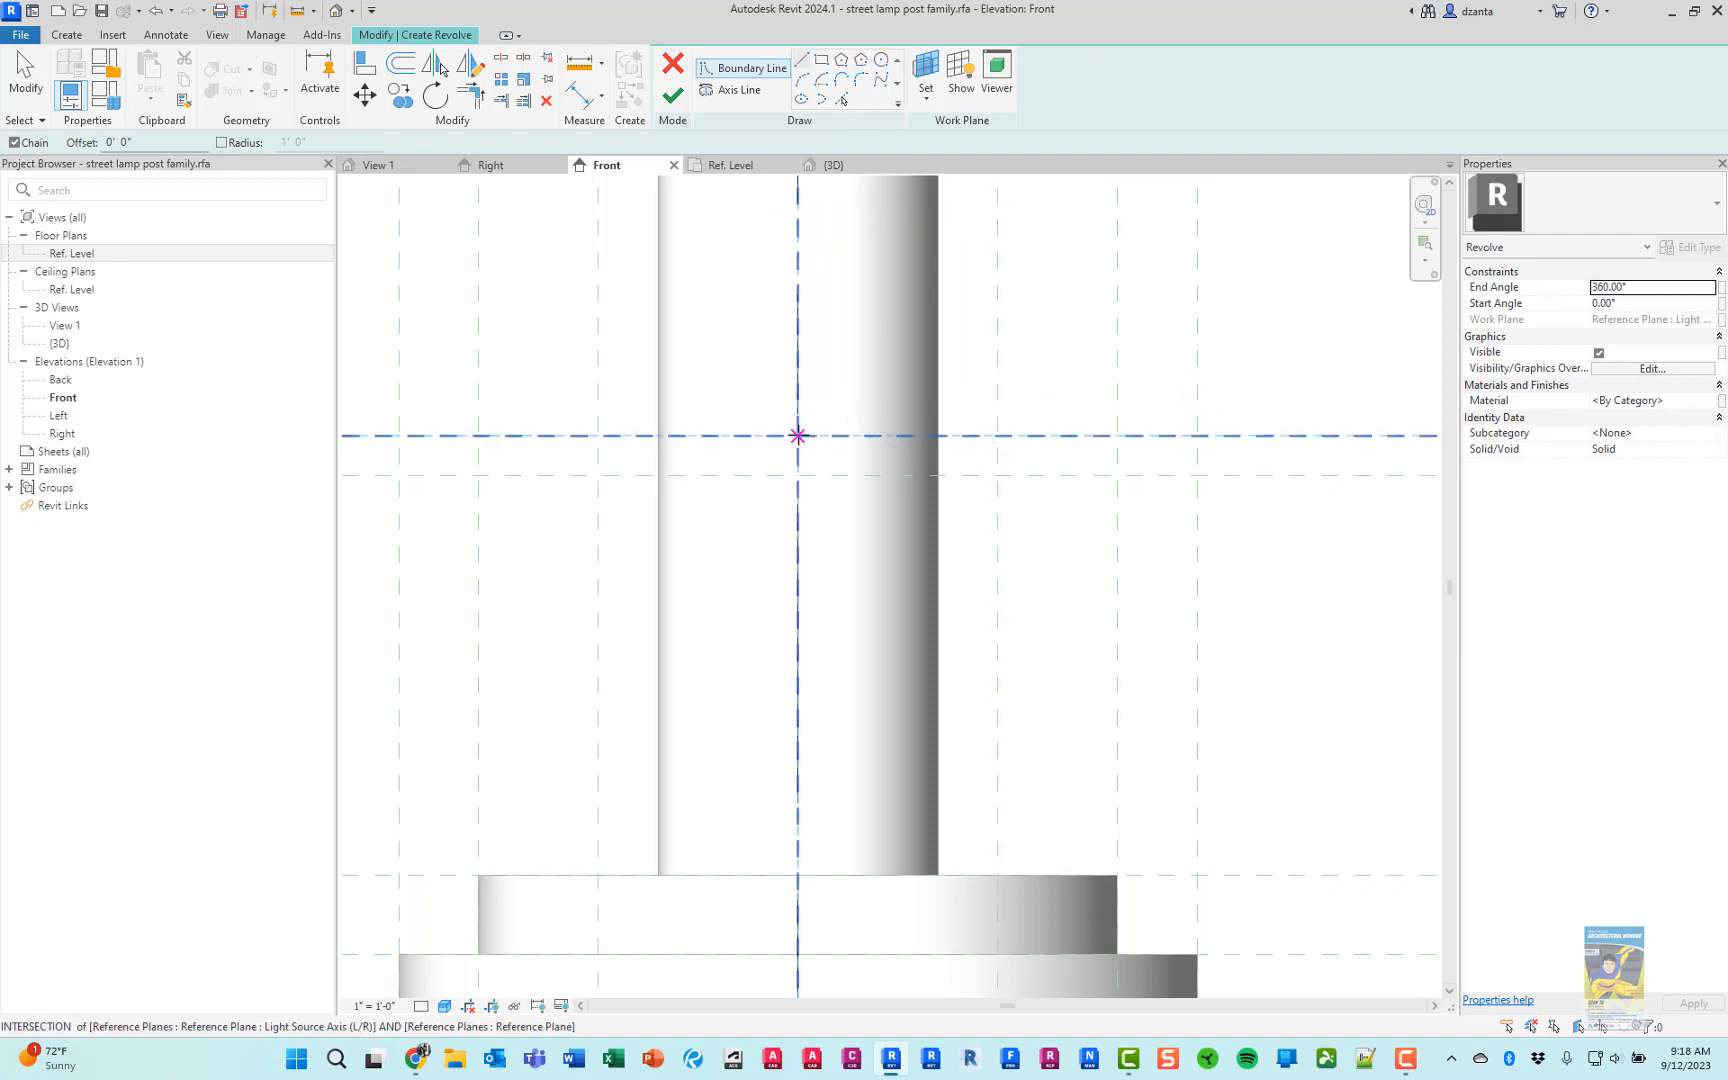
left_click(797, 435)
left_click(997, 435)
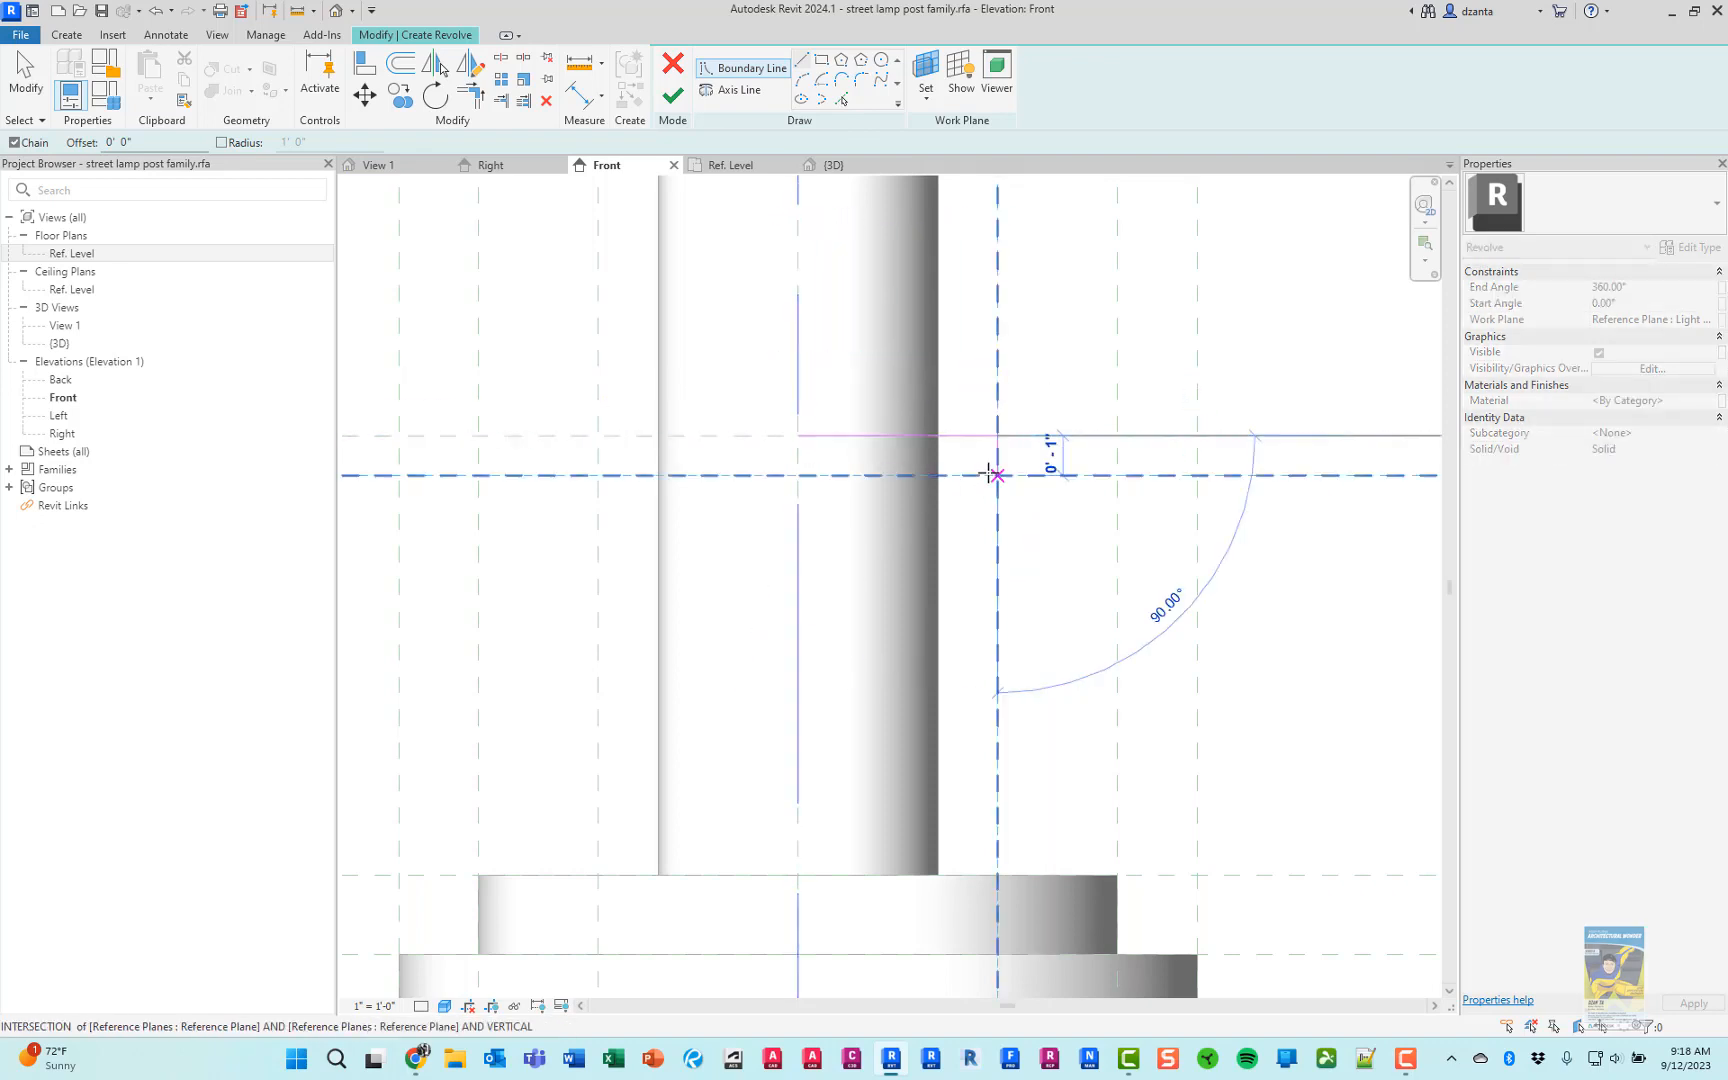
left_click(997, 475)
left_click(797, 475)
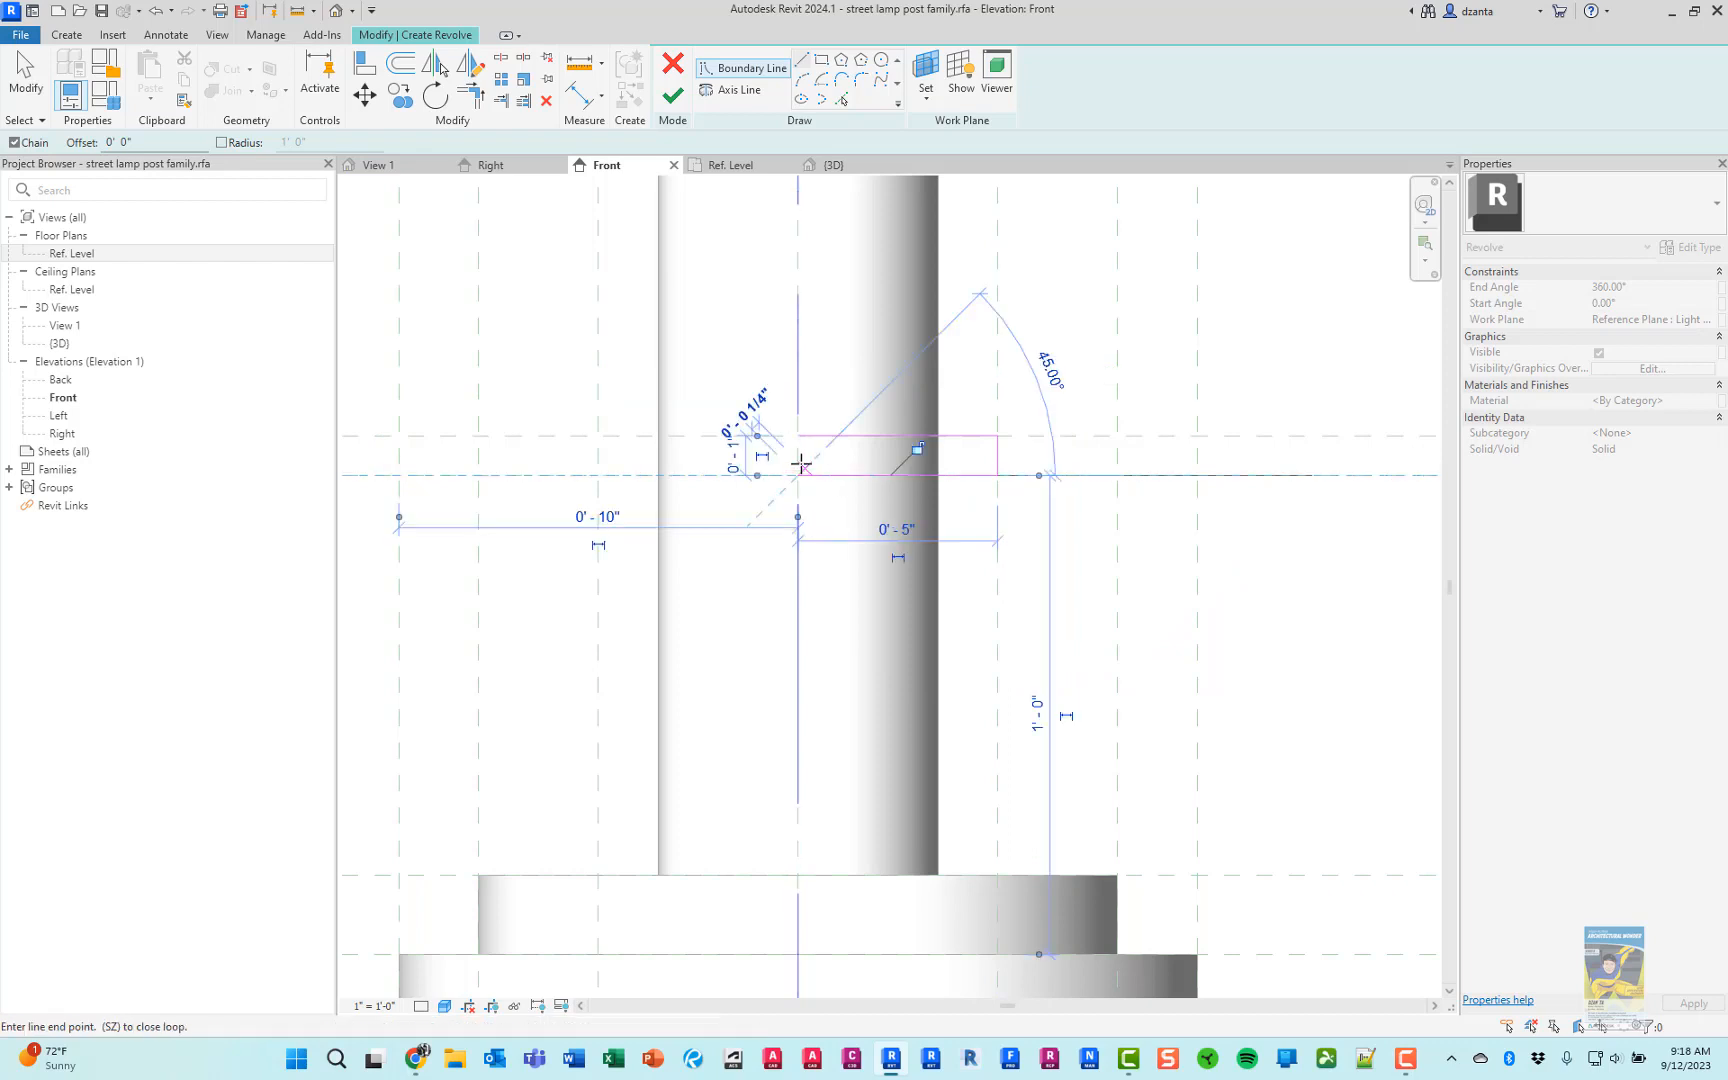
left_click(797, 435)
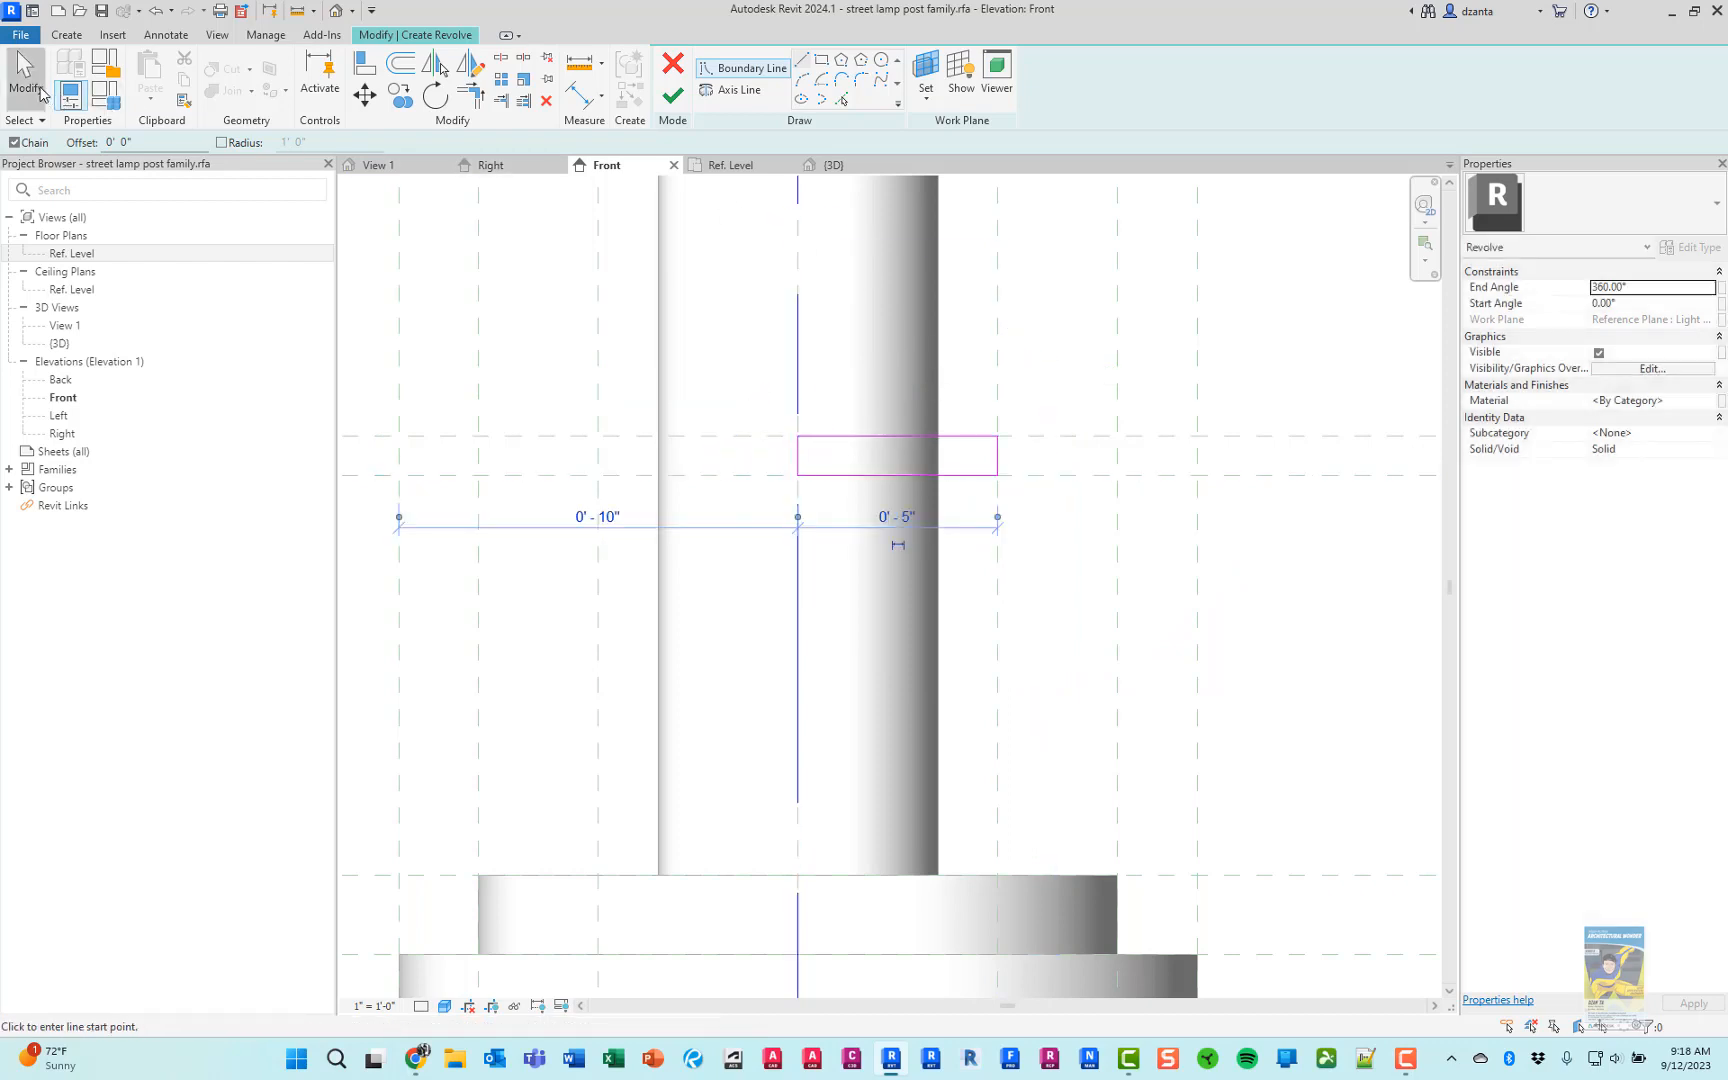
left_click(26, 75)
Inspect the sketch against the pole in the 3D view and finish the 360° revolve as a collar ring
left_click(337, 13)
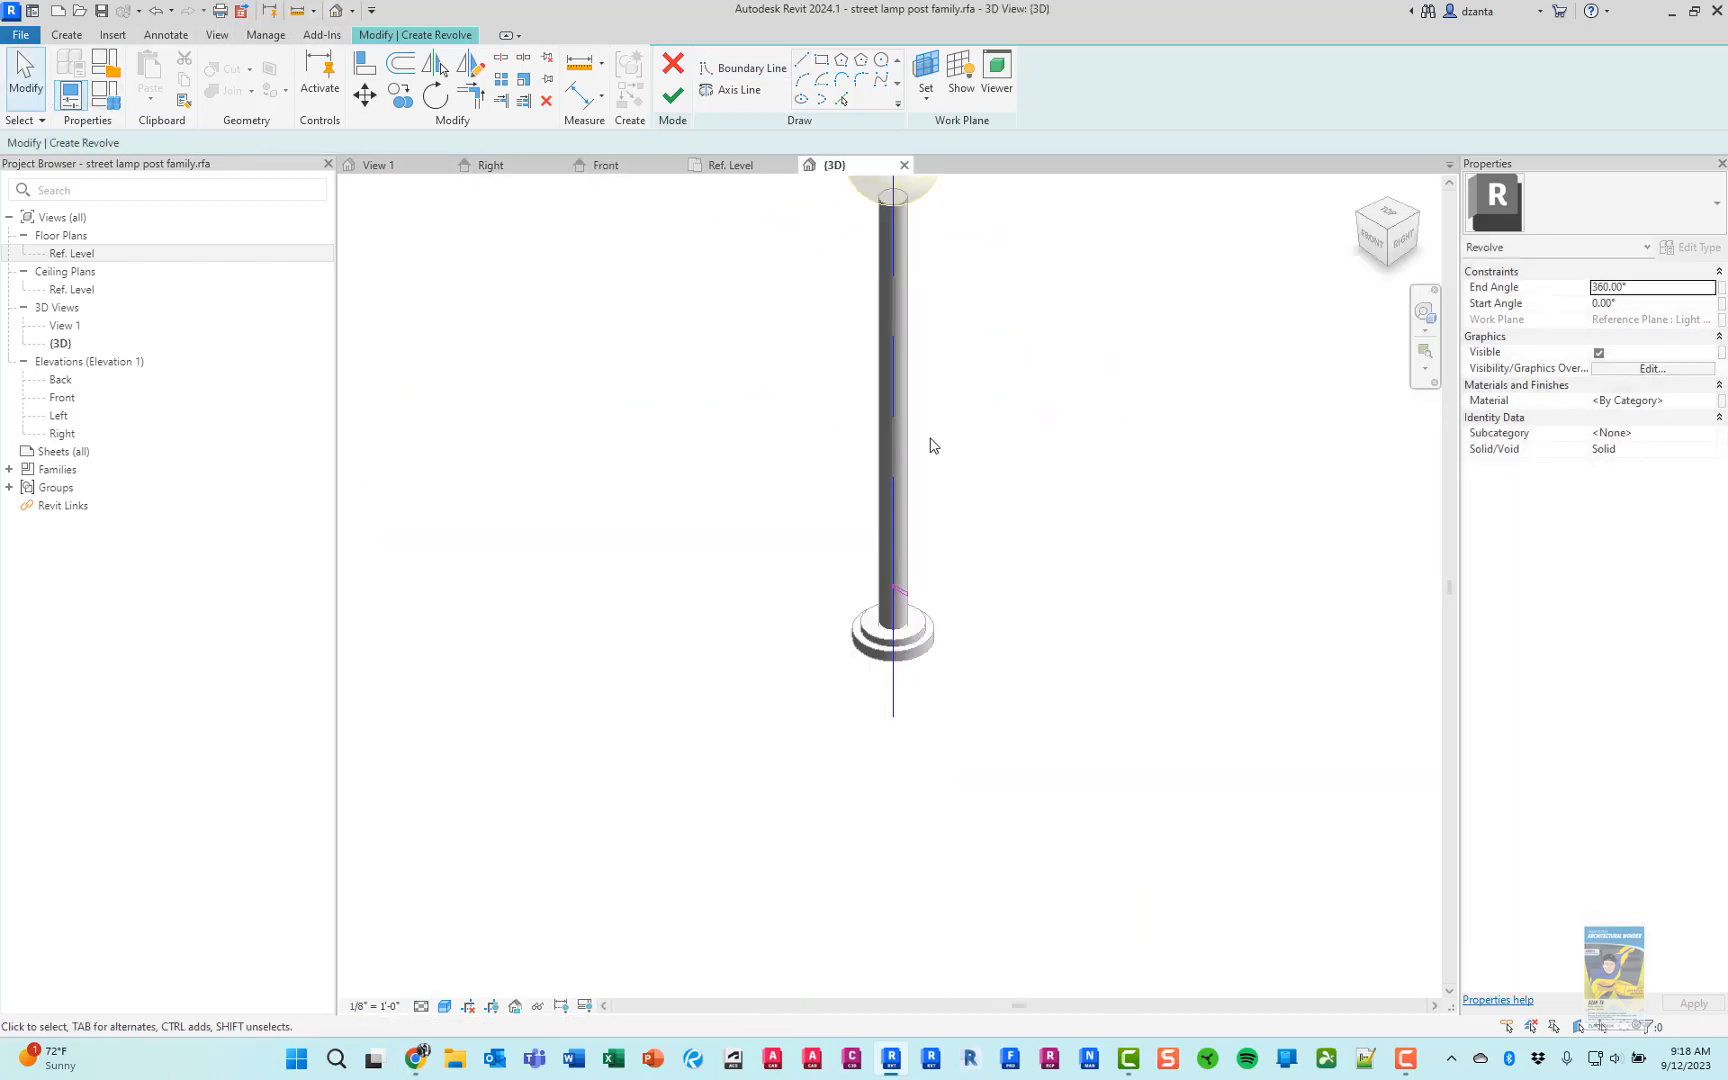
scroll(887, 645, "up", 5)
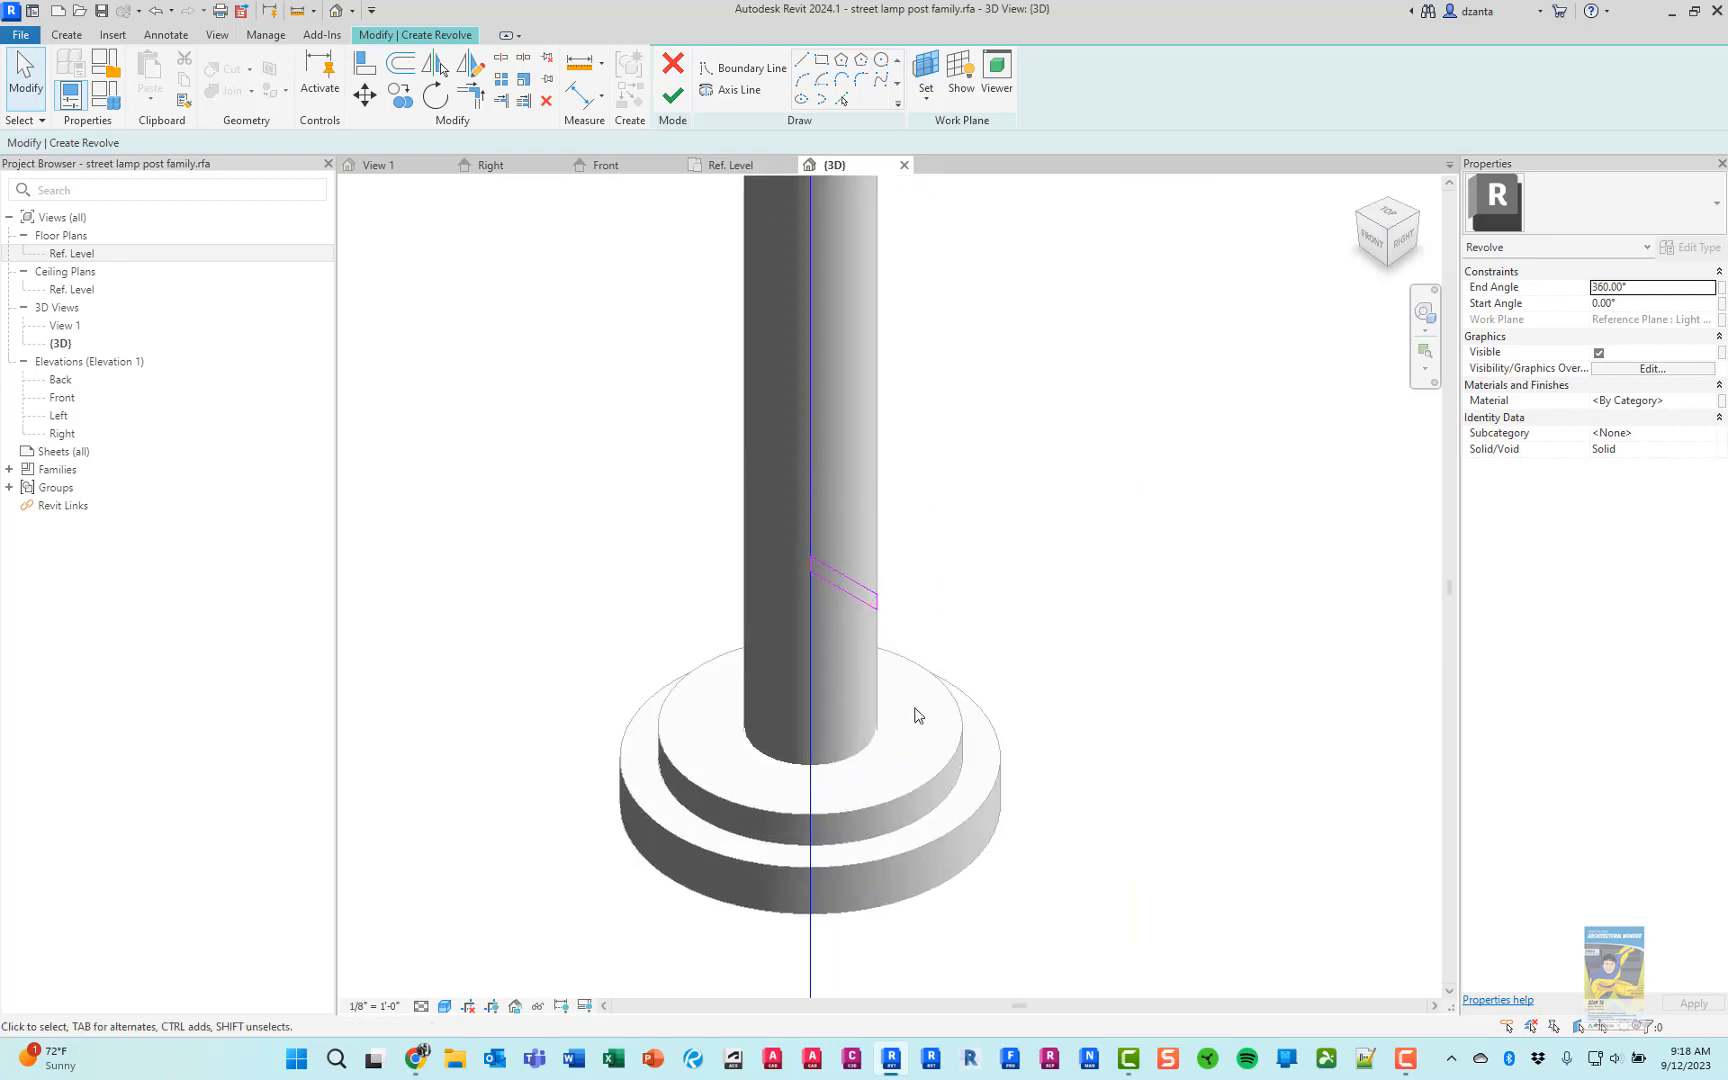
middle_click_drag(918, 715, 980, 590, "shift")
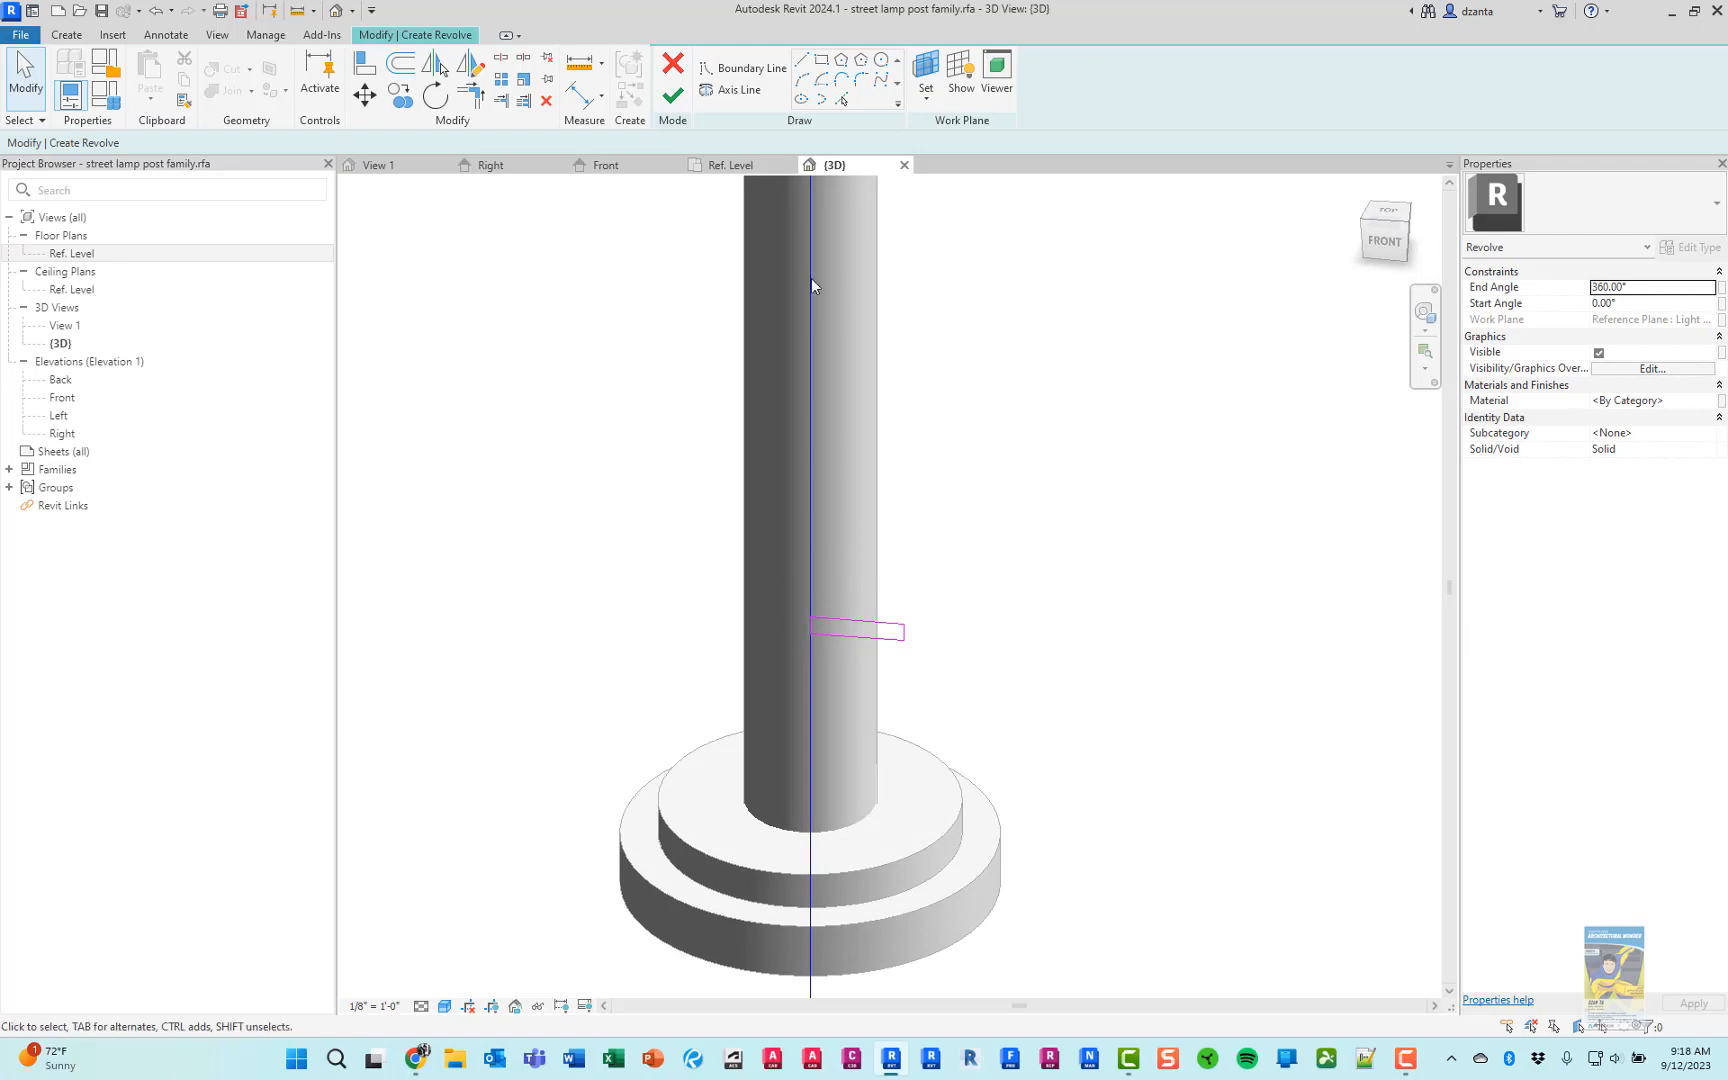
left_click(673, 97)
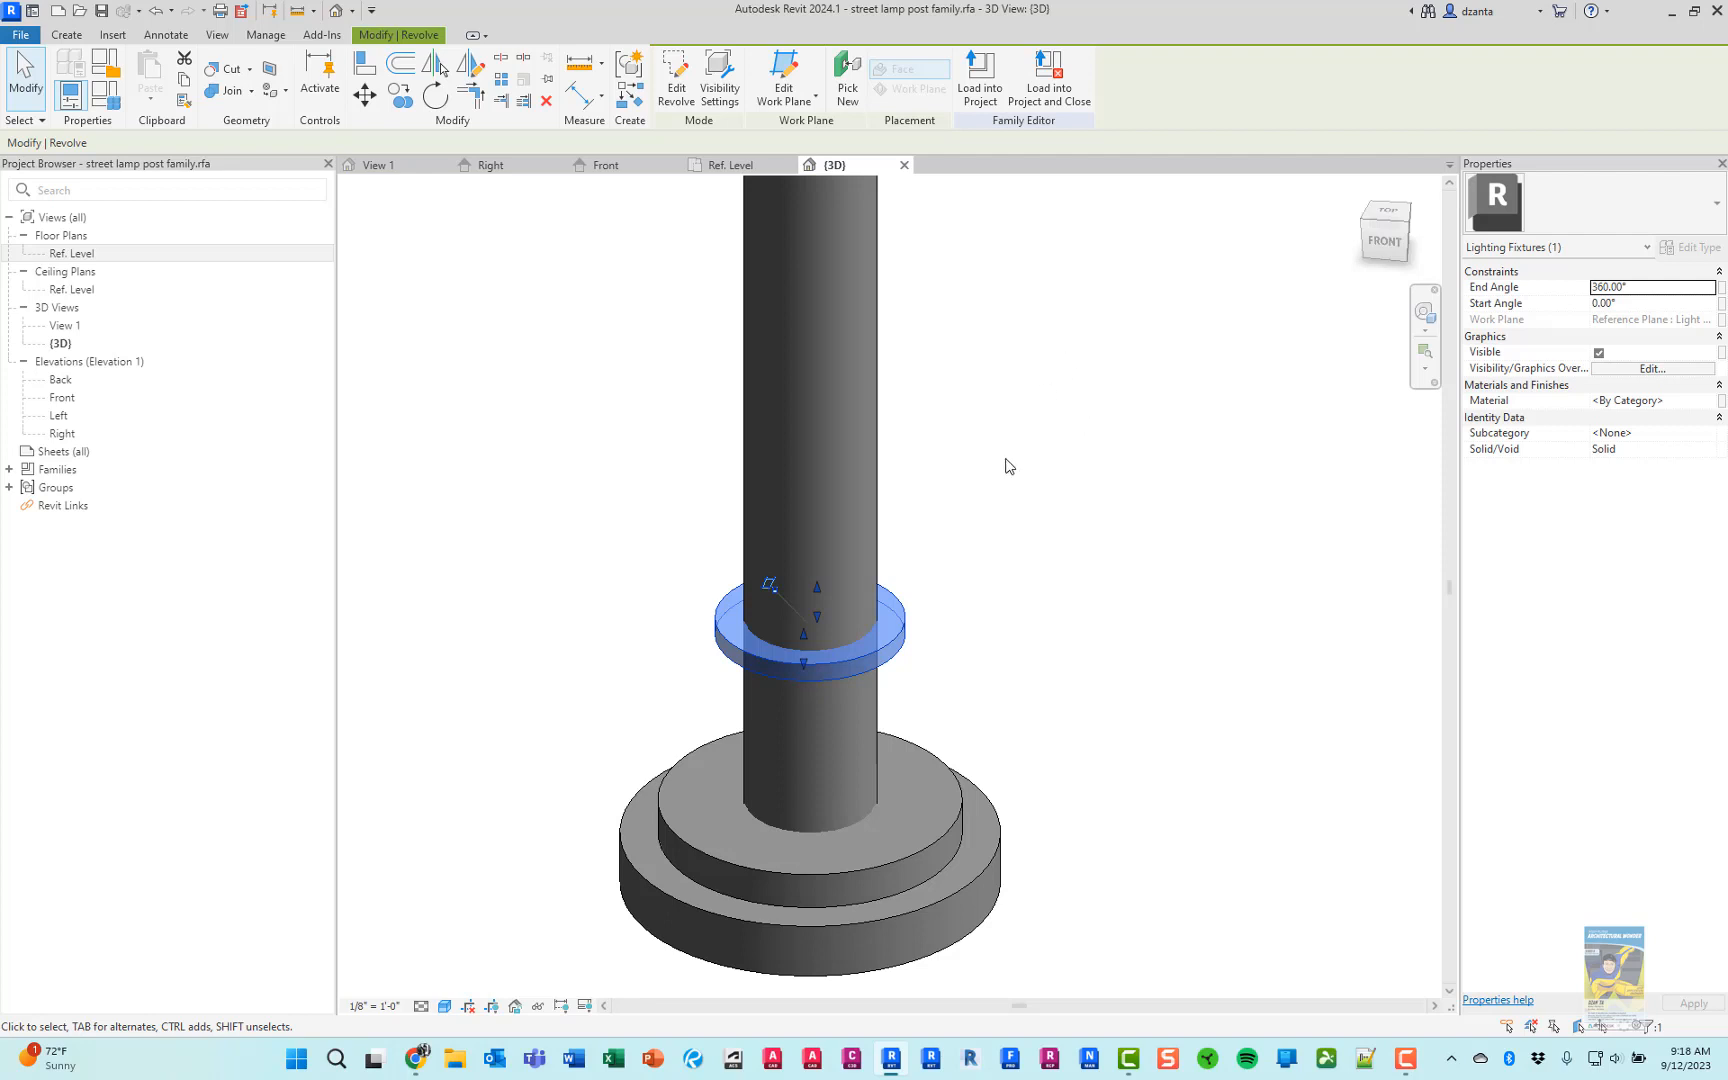
left_click(1026, 590)
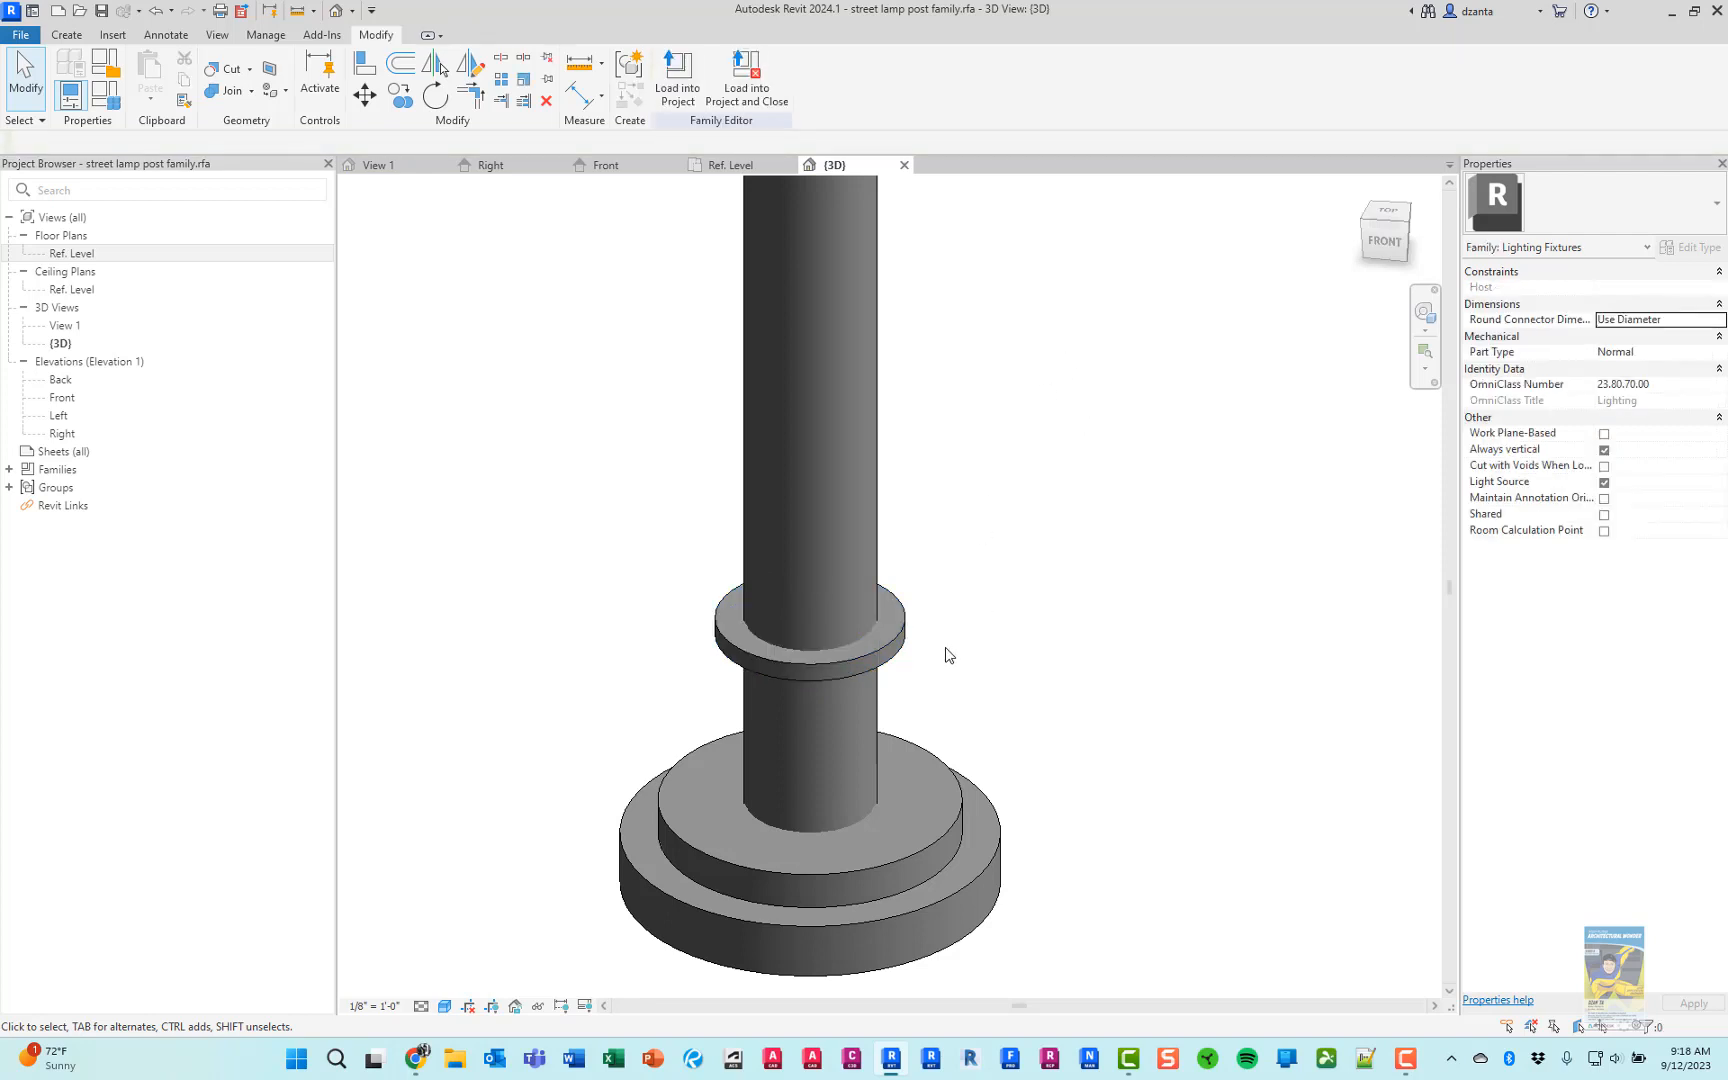
Examine the collar ring and stepped base up close in the 3D view, and save the family
scroll(588, 492, "up", 3)
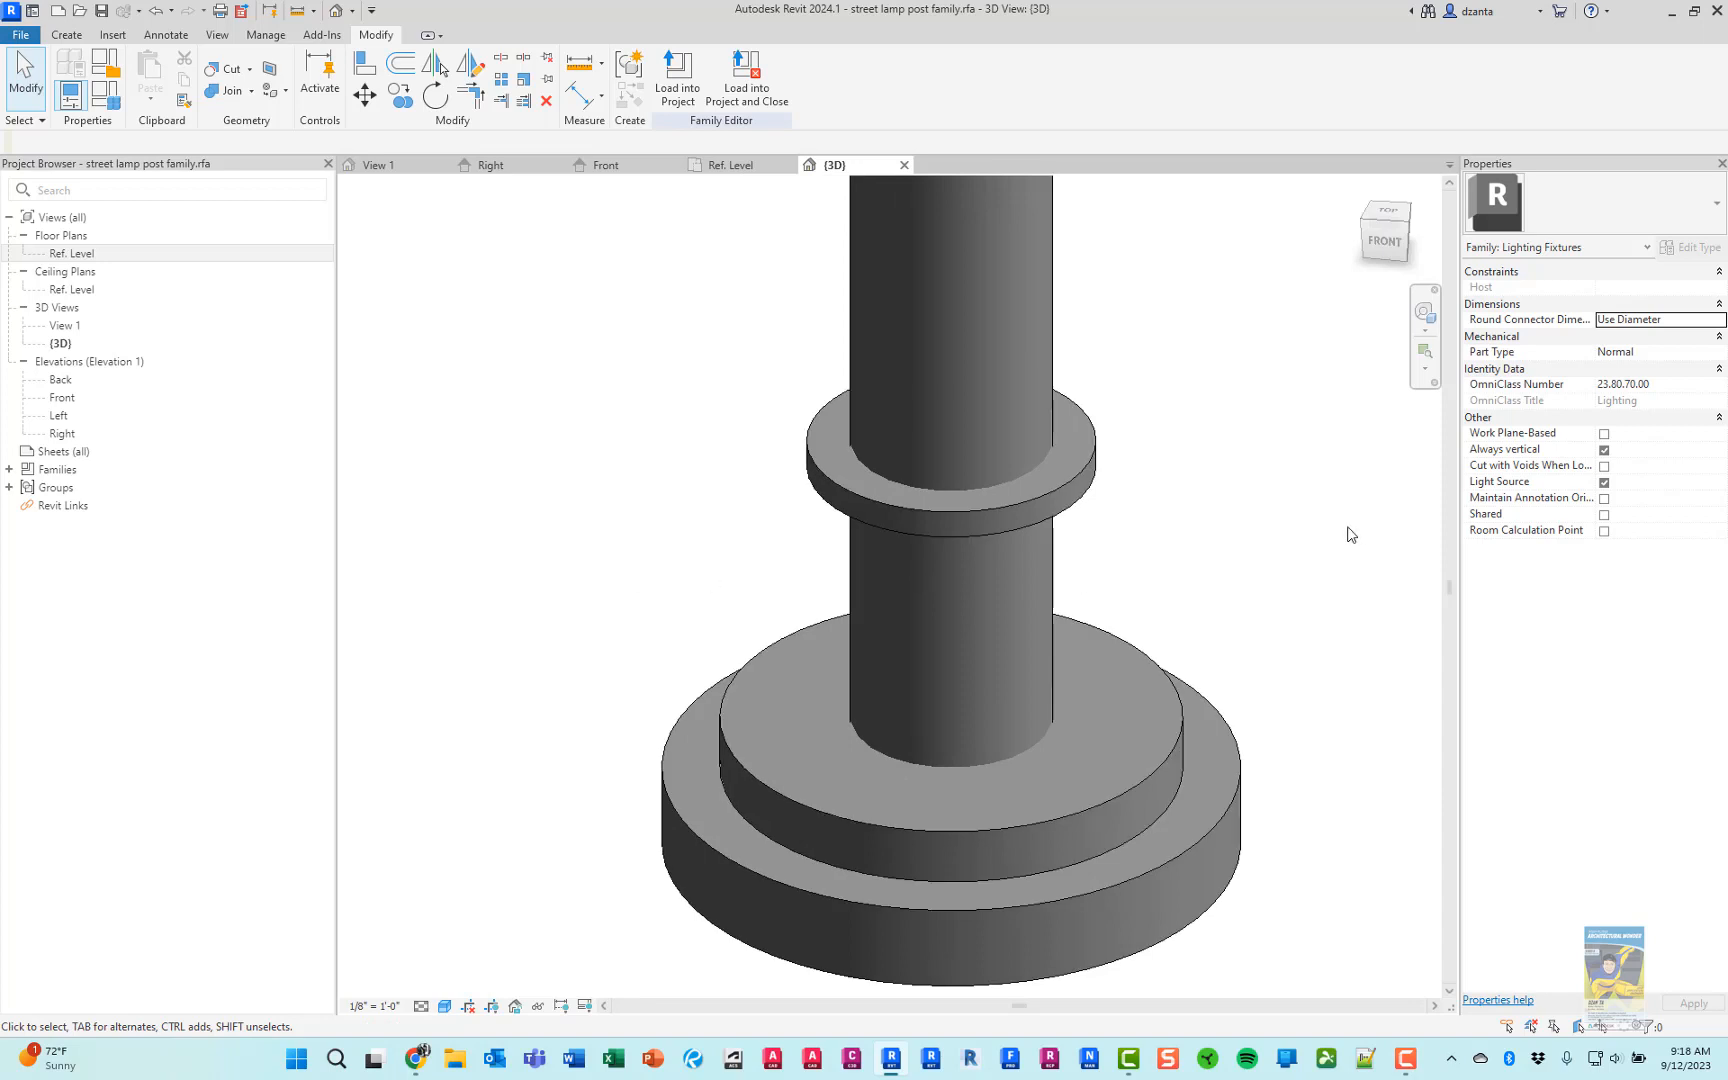
middle_click_drag(1351, 534, 1176, 548)
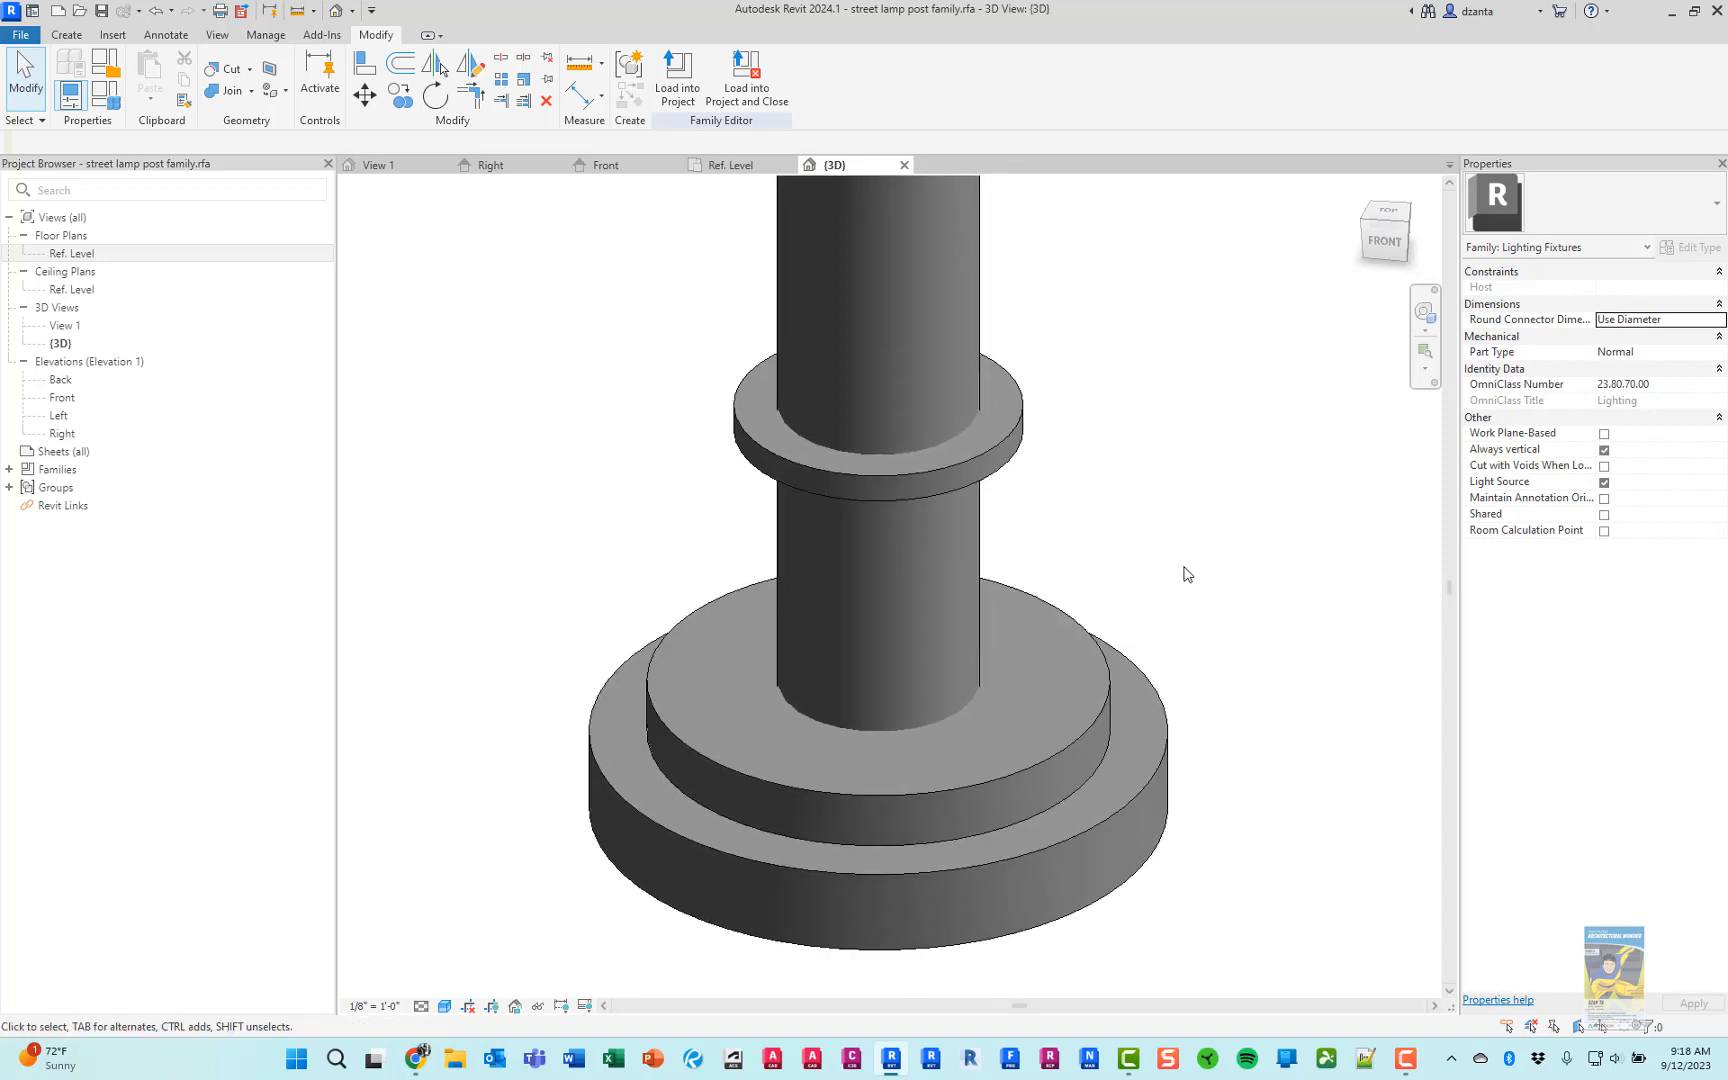
scroll(852, 823, "up", 4)
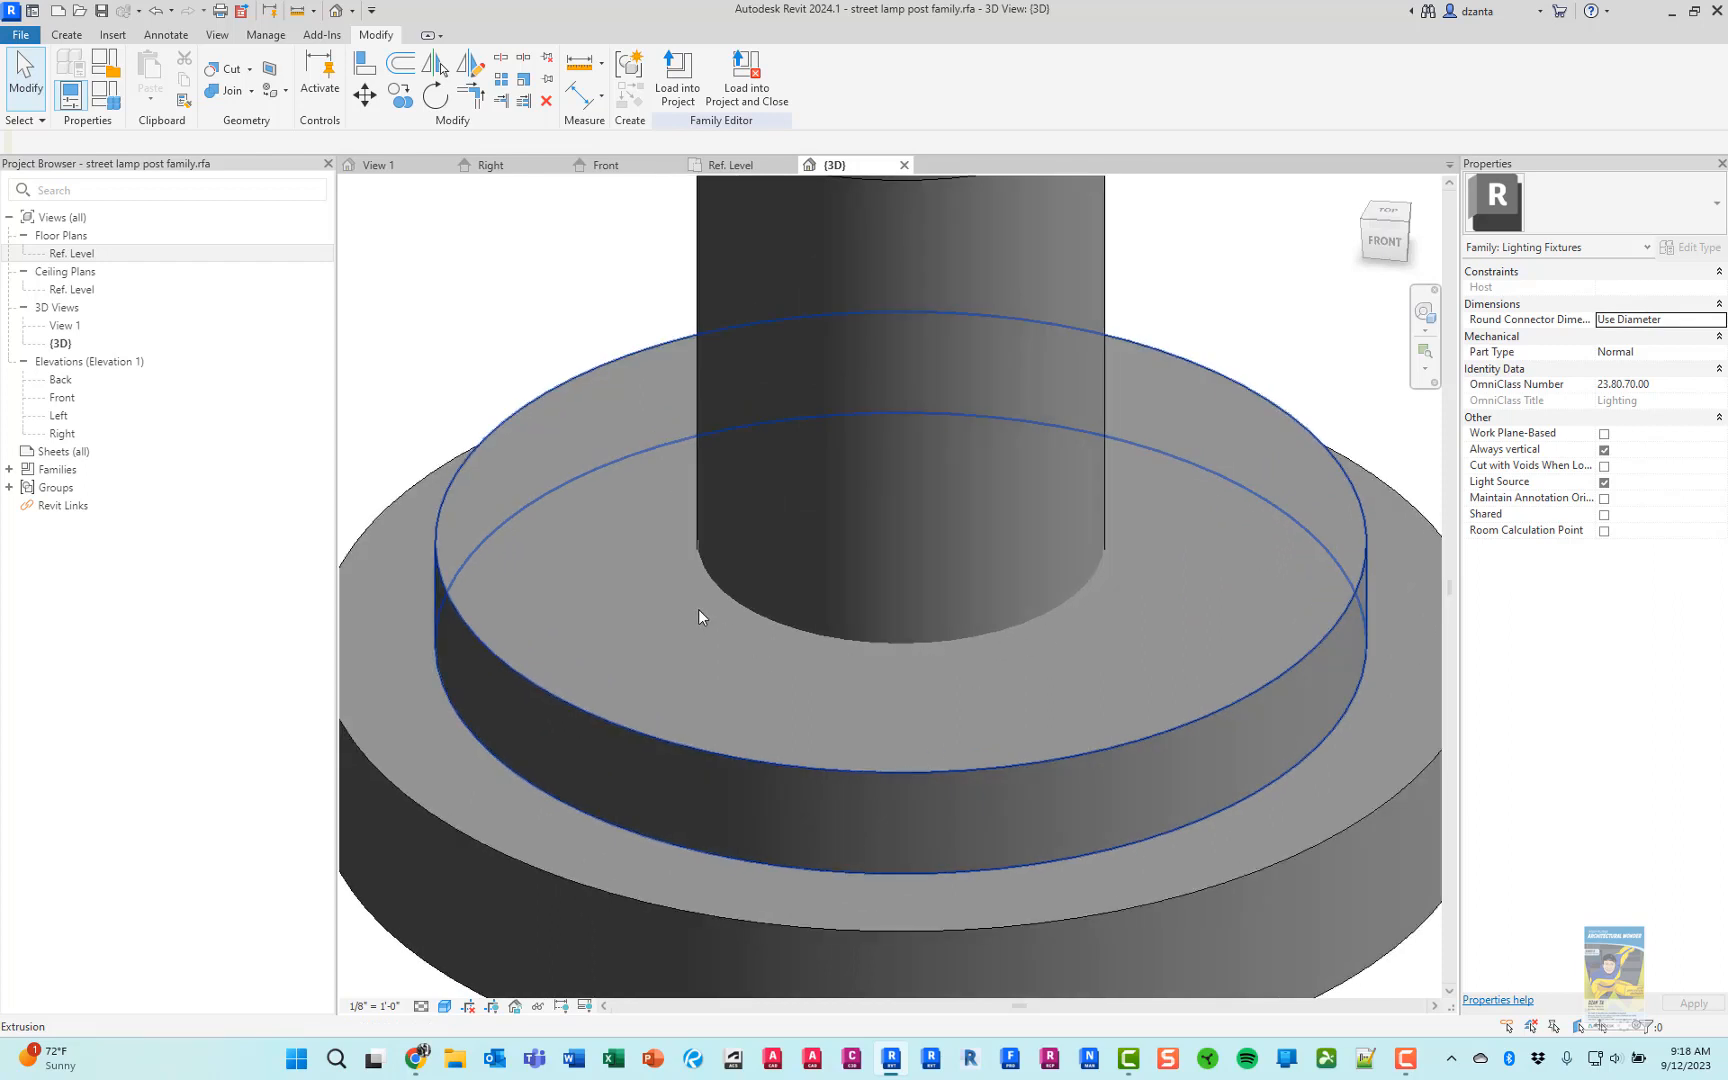
scroll(698, 609, "down", 2)
scroll(1214, 690, "down", 3)
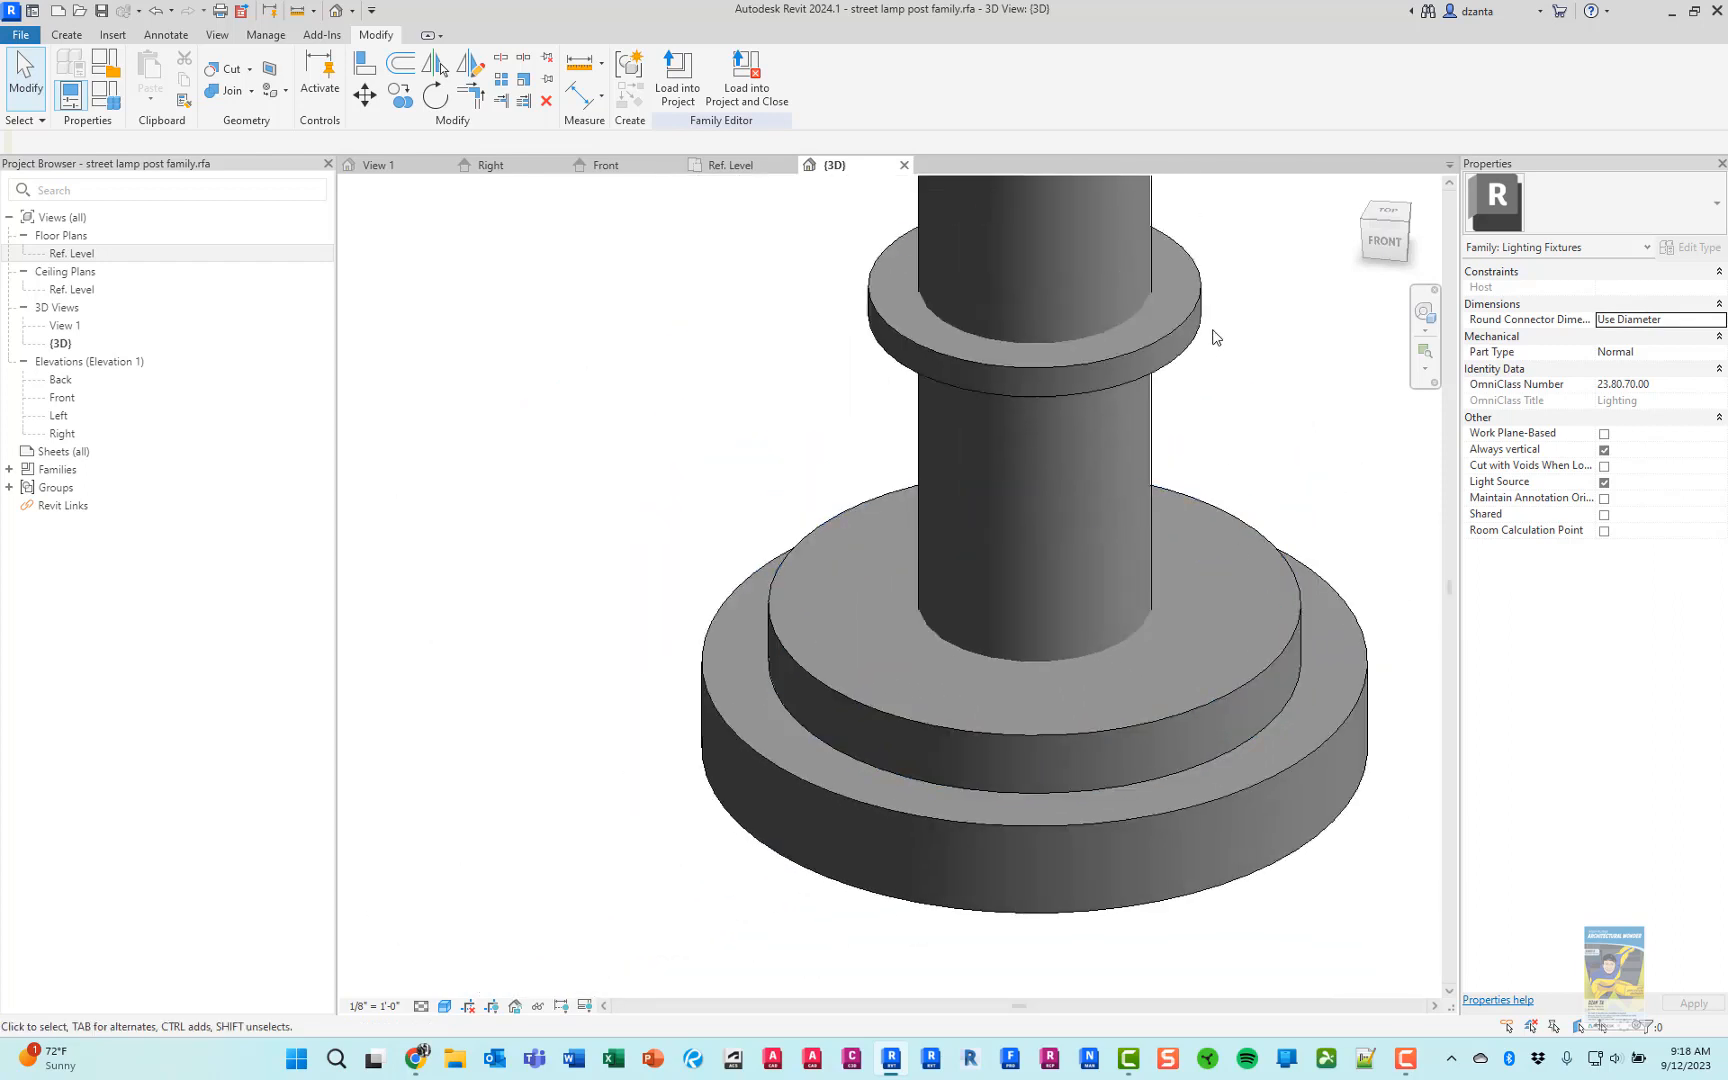
middle_click_drag(1238, 390, 1118, 449)
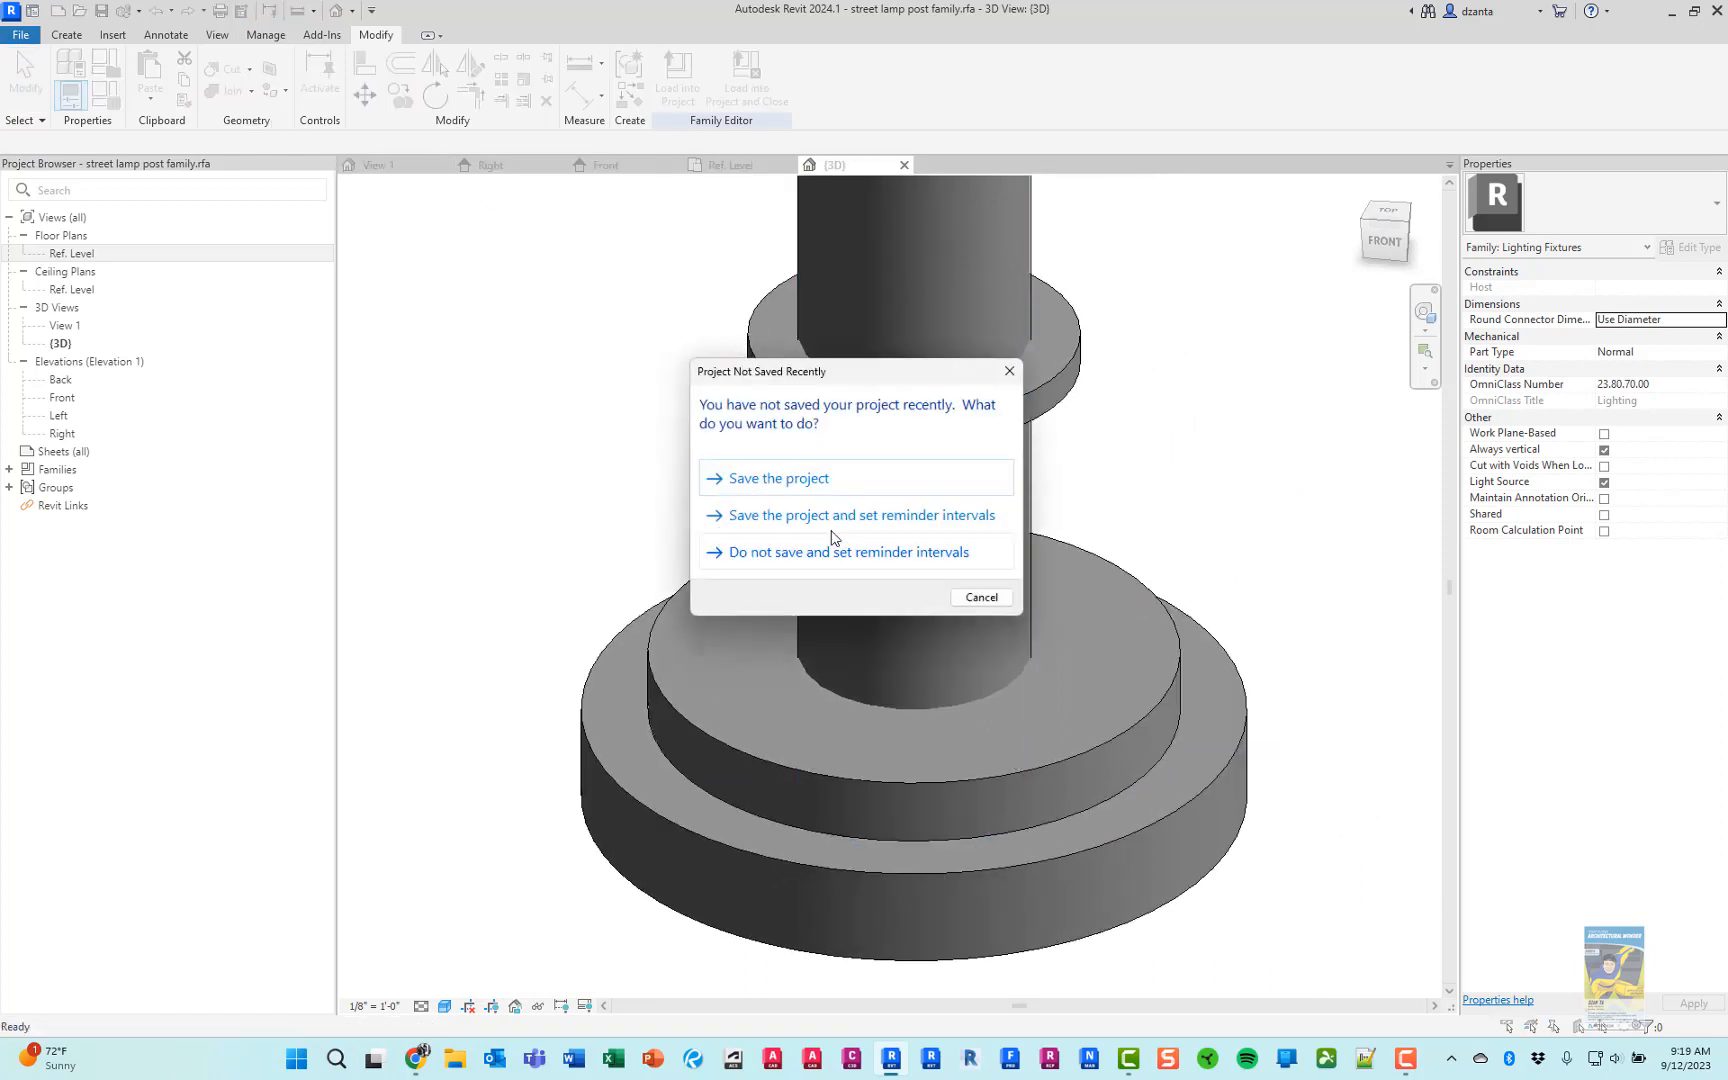
left_click(857, 487)
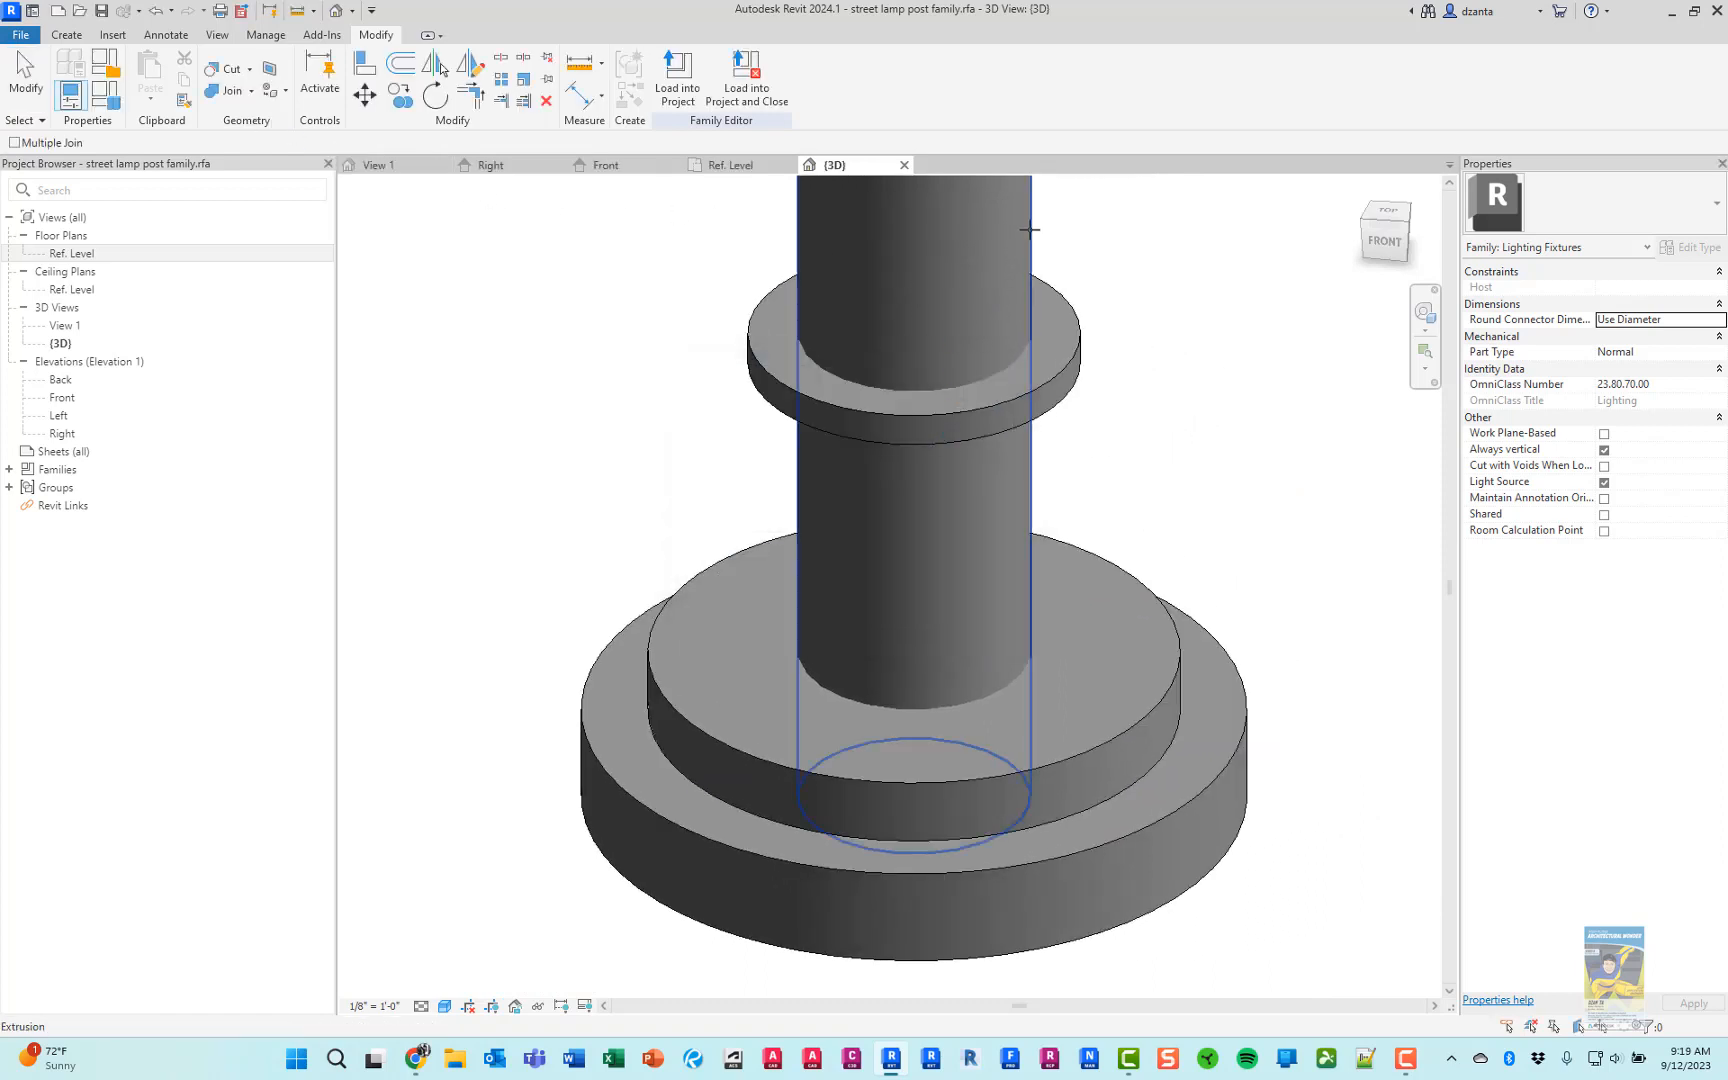
Join the geometry of the pole with the collar ring and with the upper disc of the stepped base
key("j")
key("g")
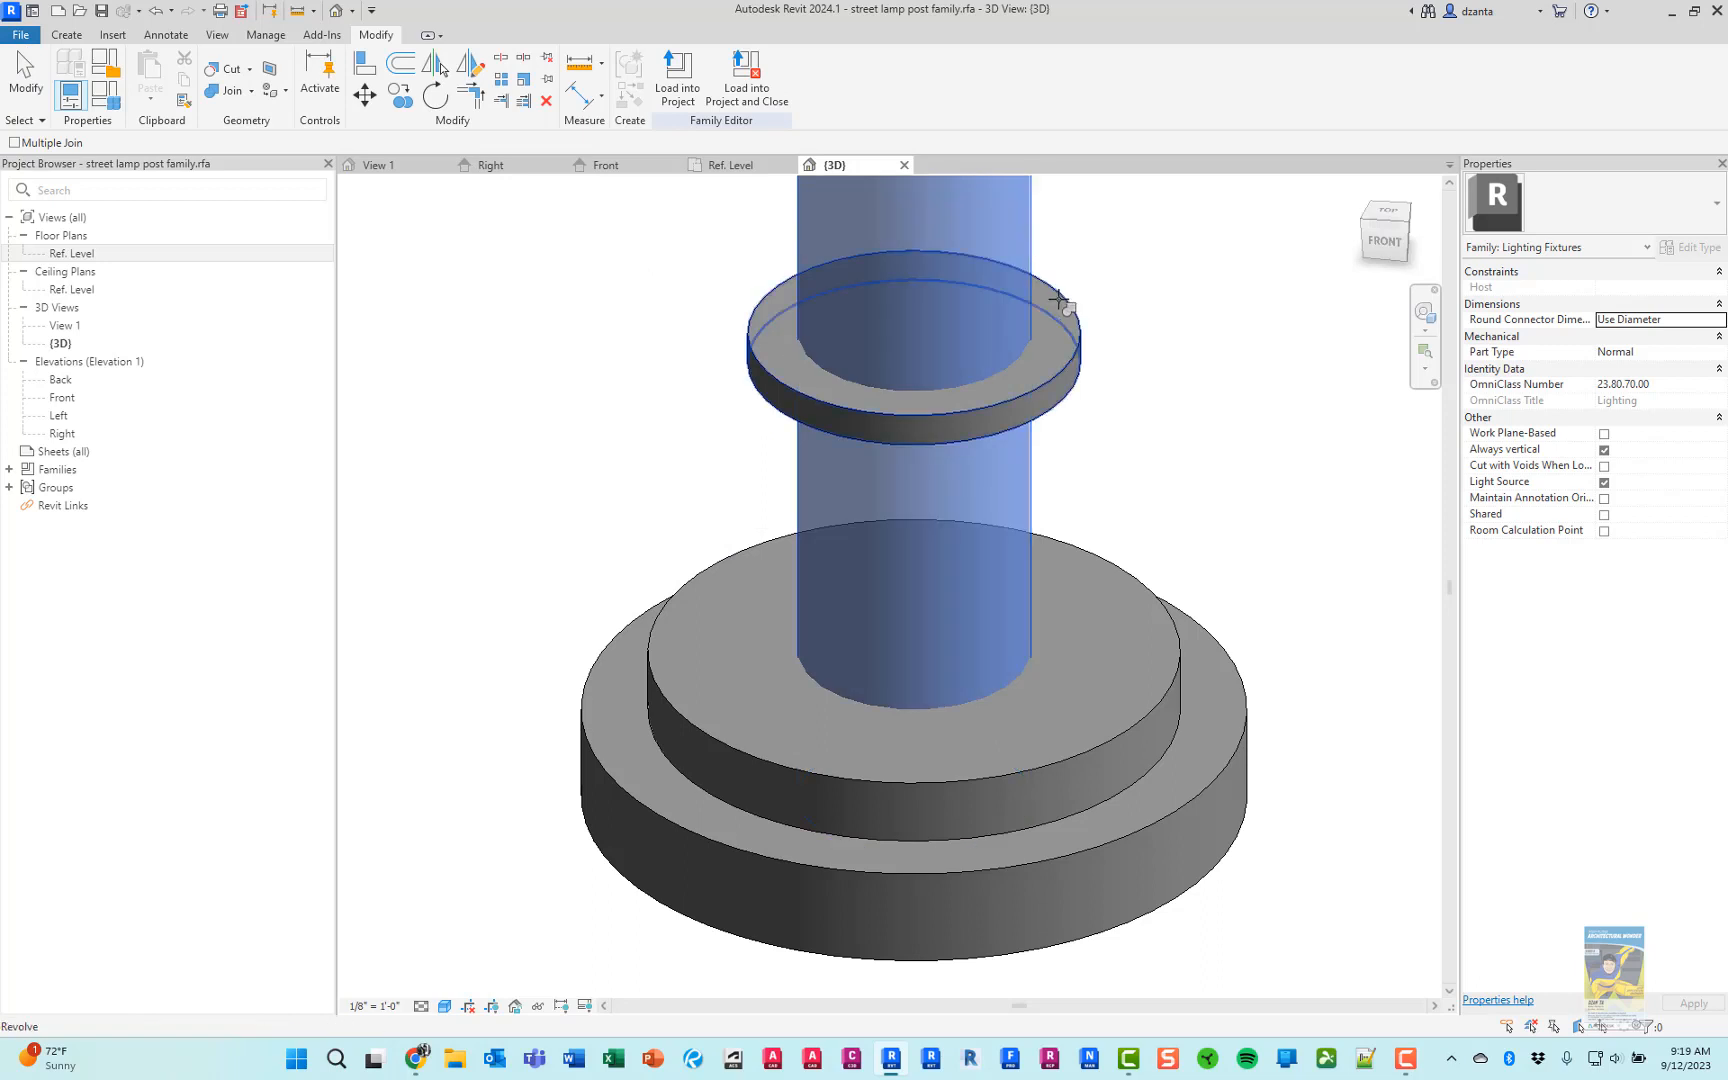
left_click(1030, 490)
left_click(1122, 571)
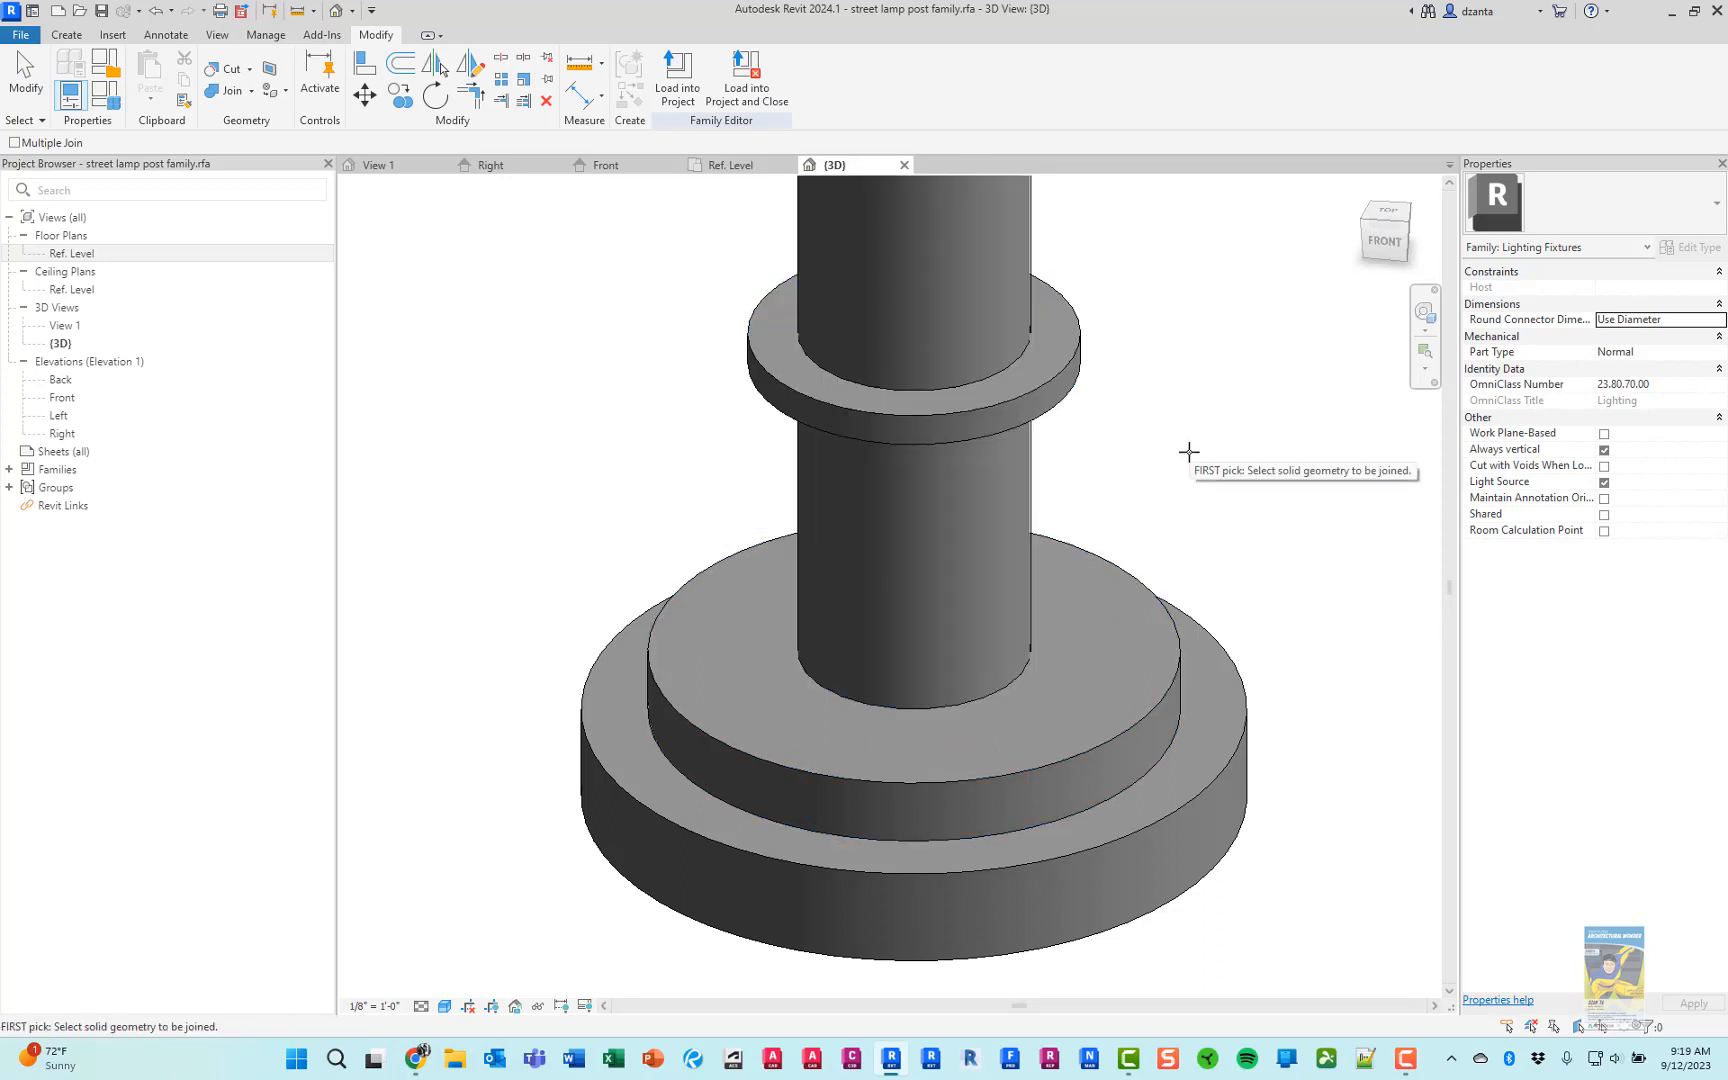
left_click(25, 75)
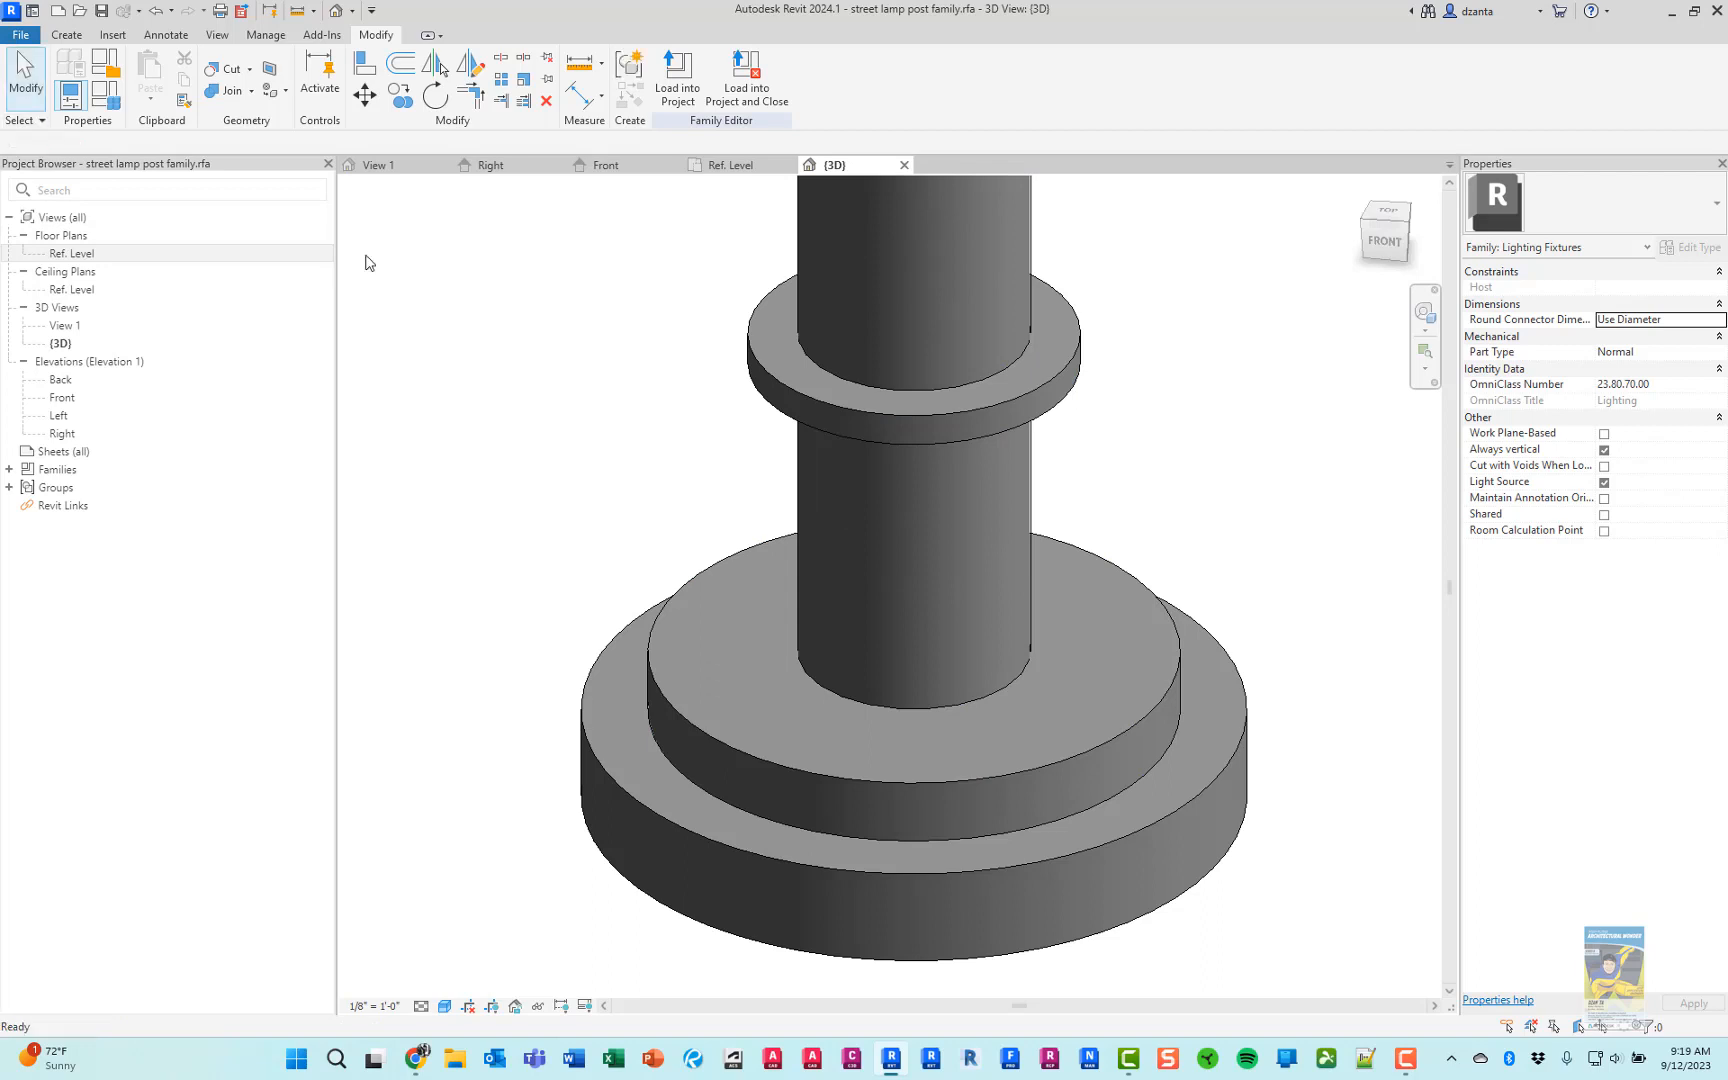
Check the collar's shape in the product photo and delete the outer vertical line of the collar's revolve sketch in the Front elevation
middle_click_drag(617, 571, 763, 678, "shift")
scroll(763, 678, "down", 2)
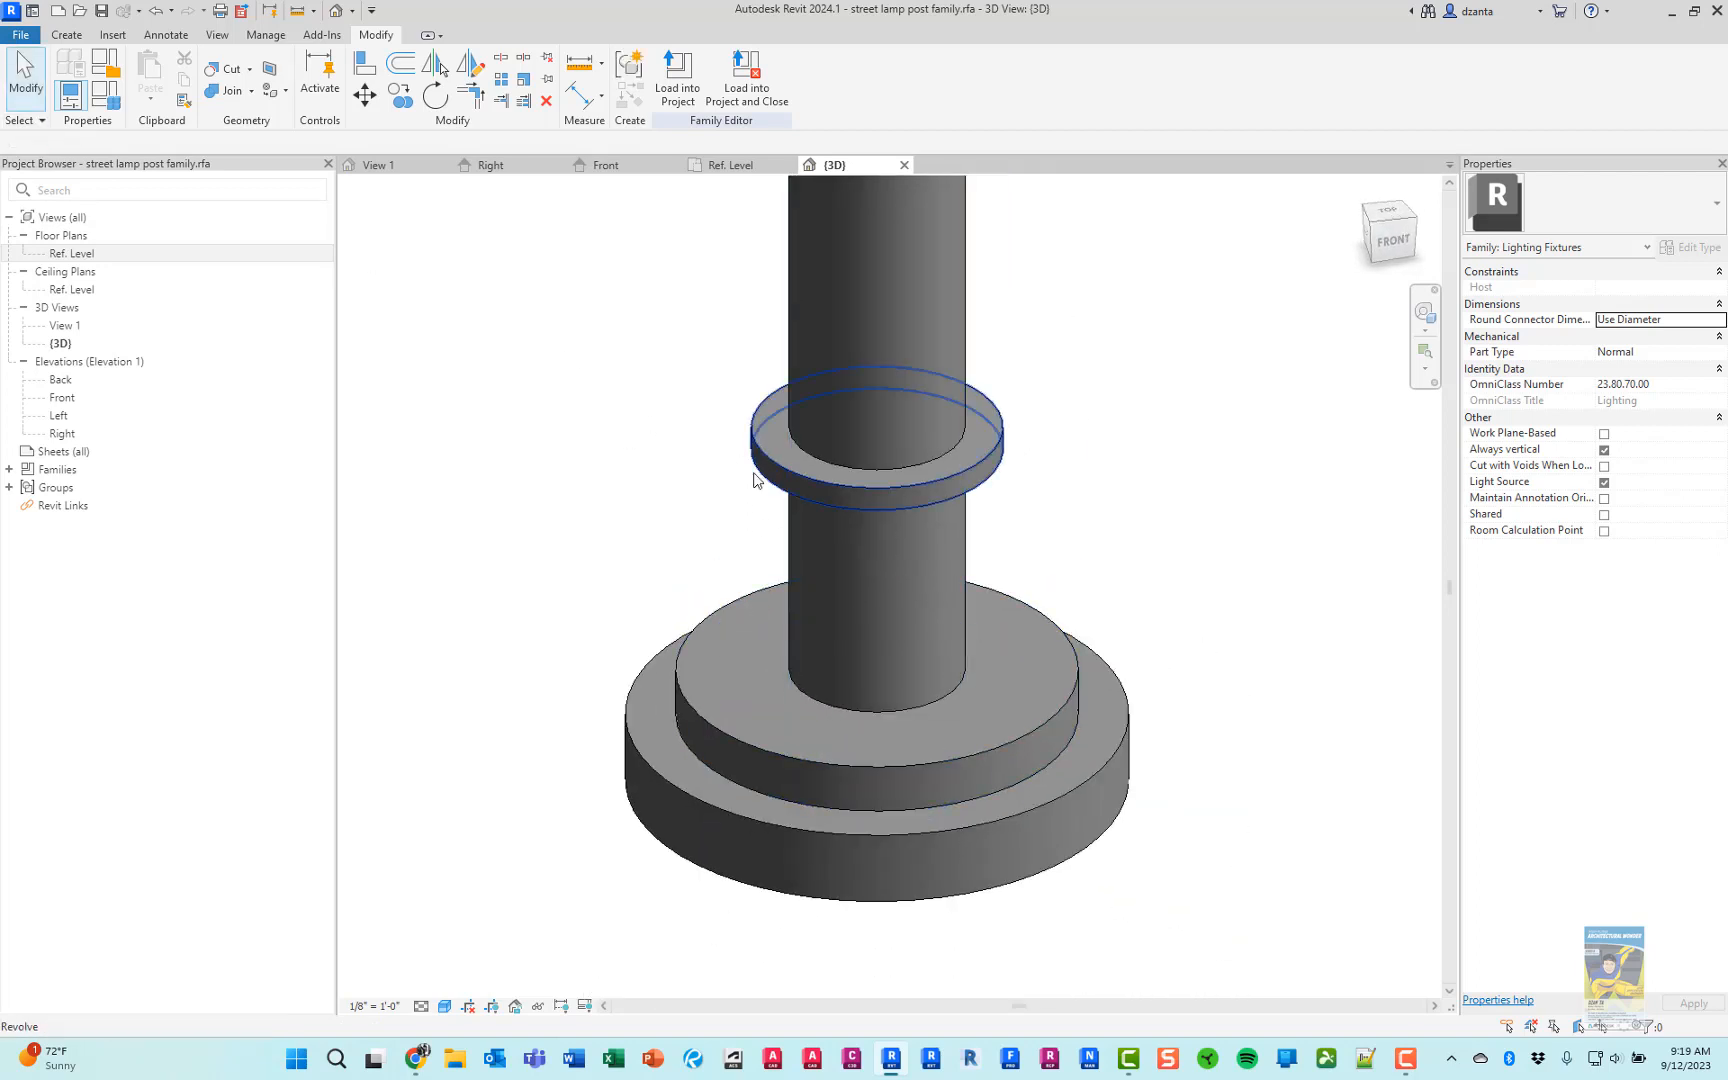
key("alt+Tab")
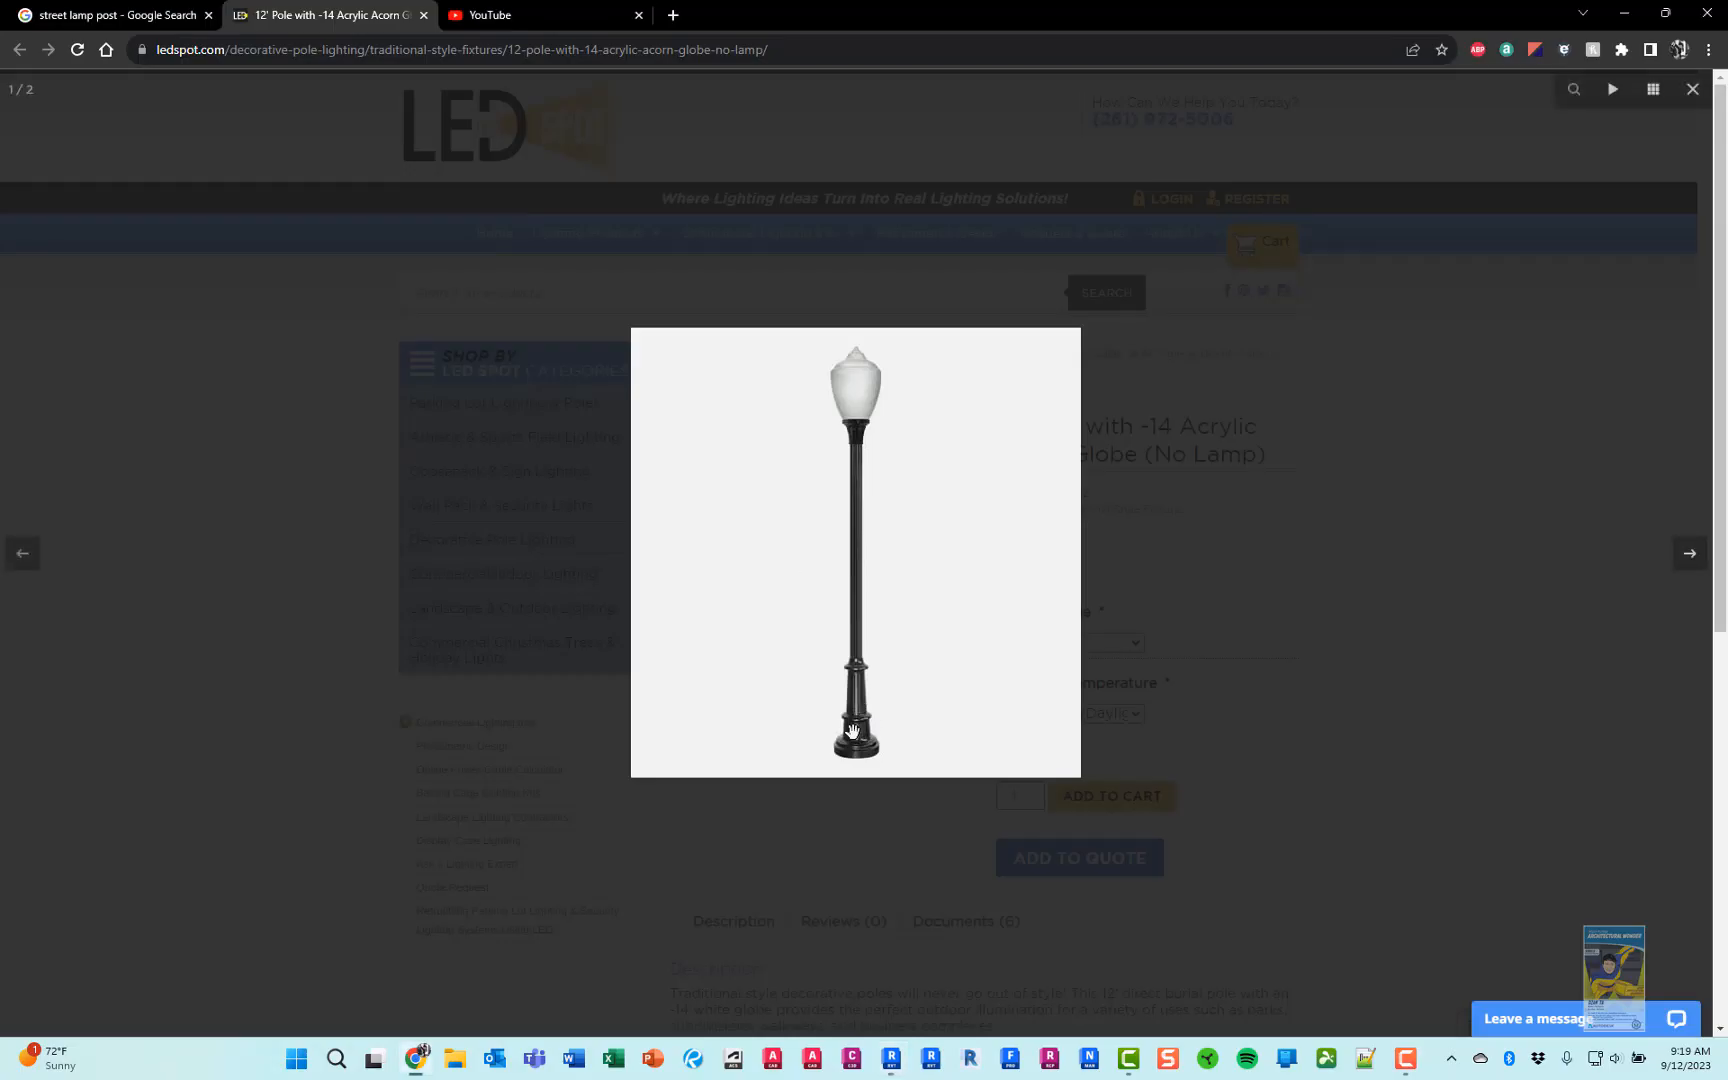
key("alt+Tab")
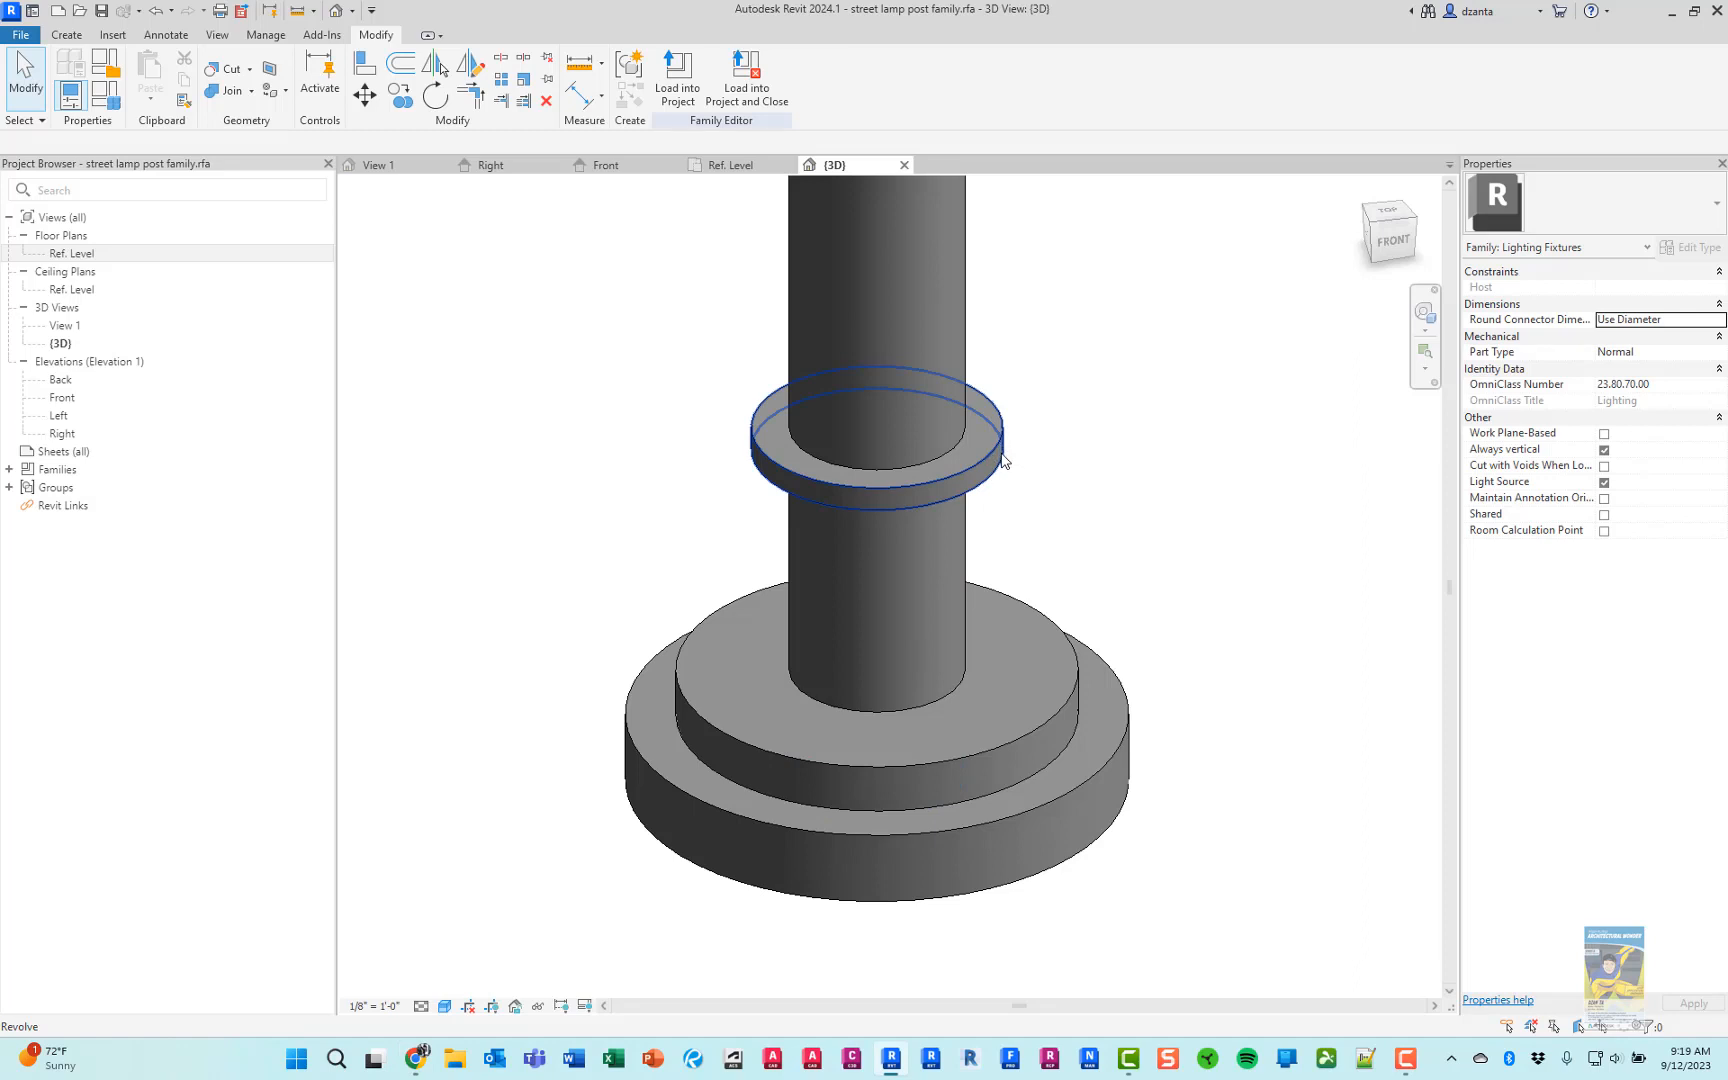
left_click(645, 167)
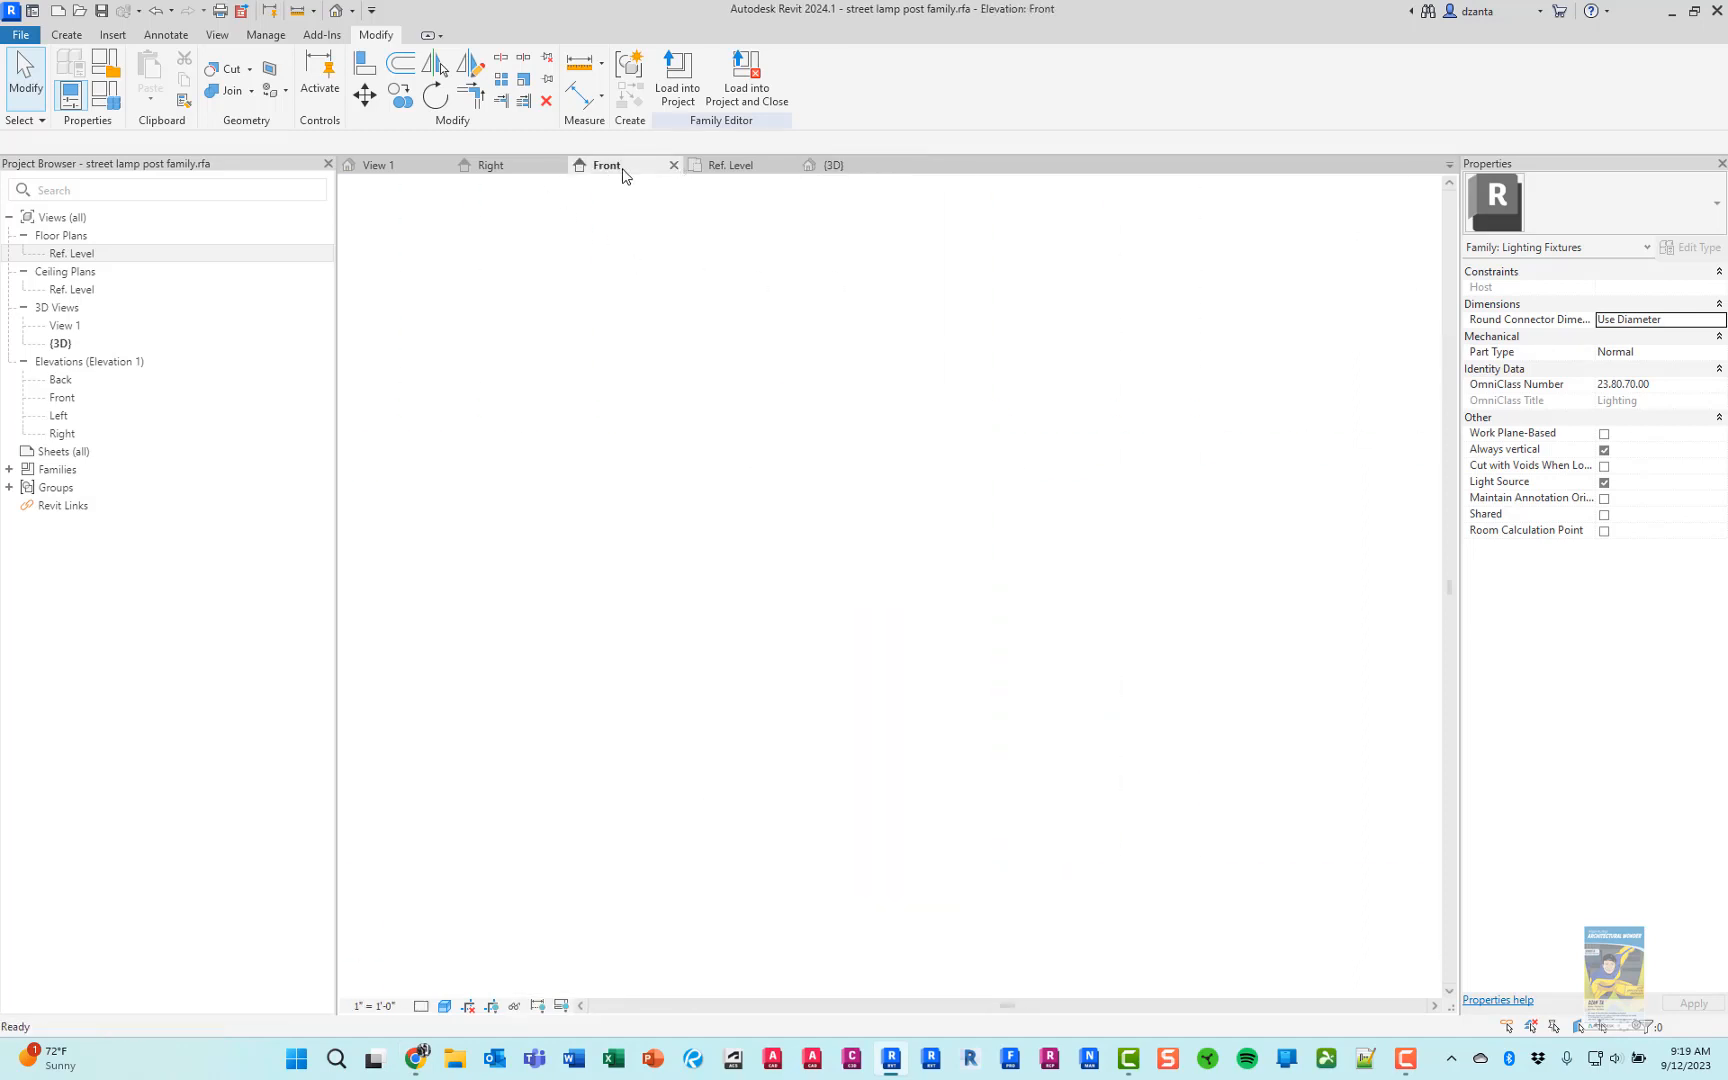
left_click(983, 459)
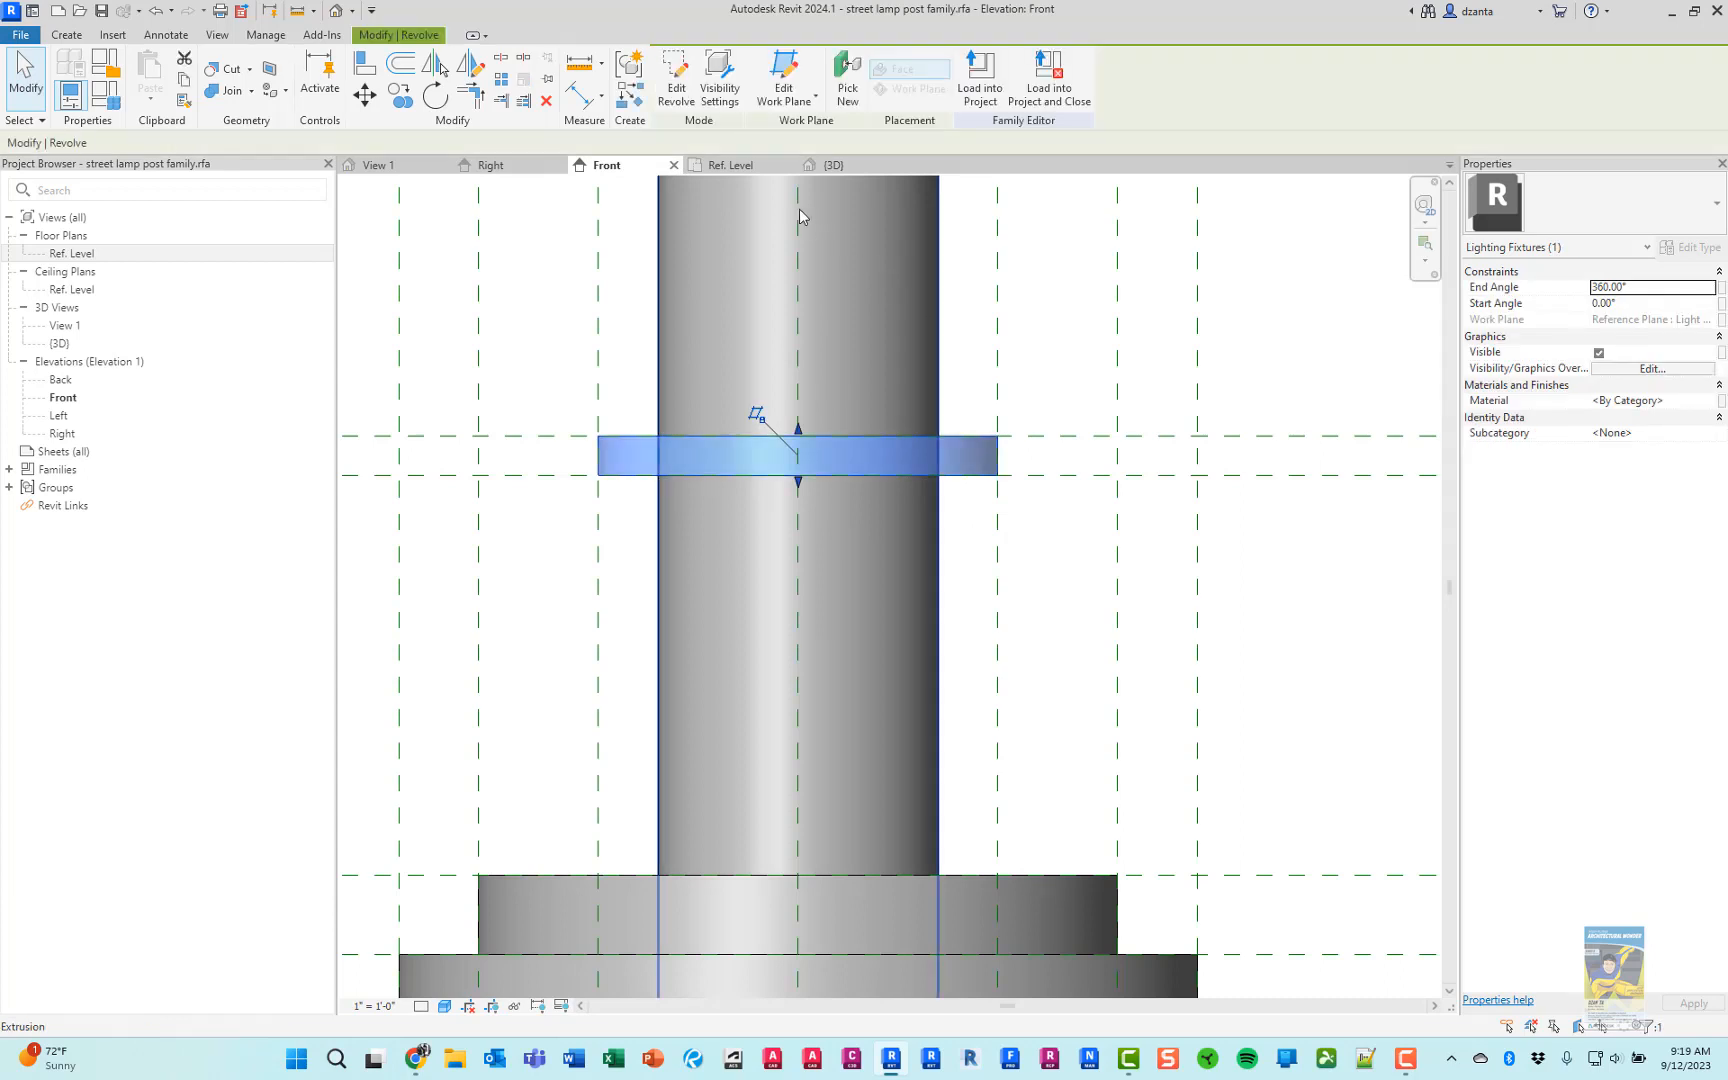
left_click(676, 97)
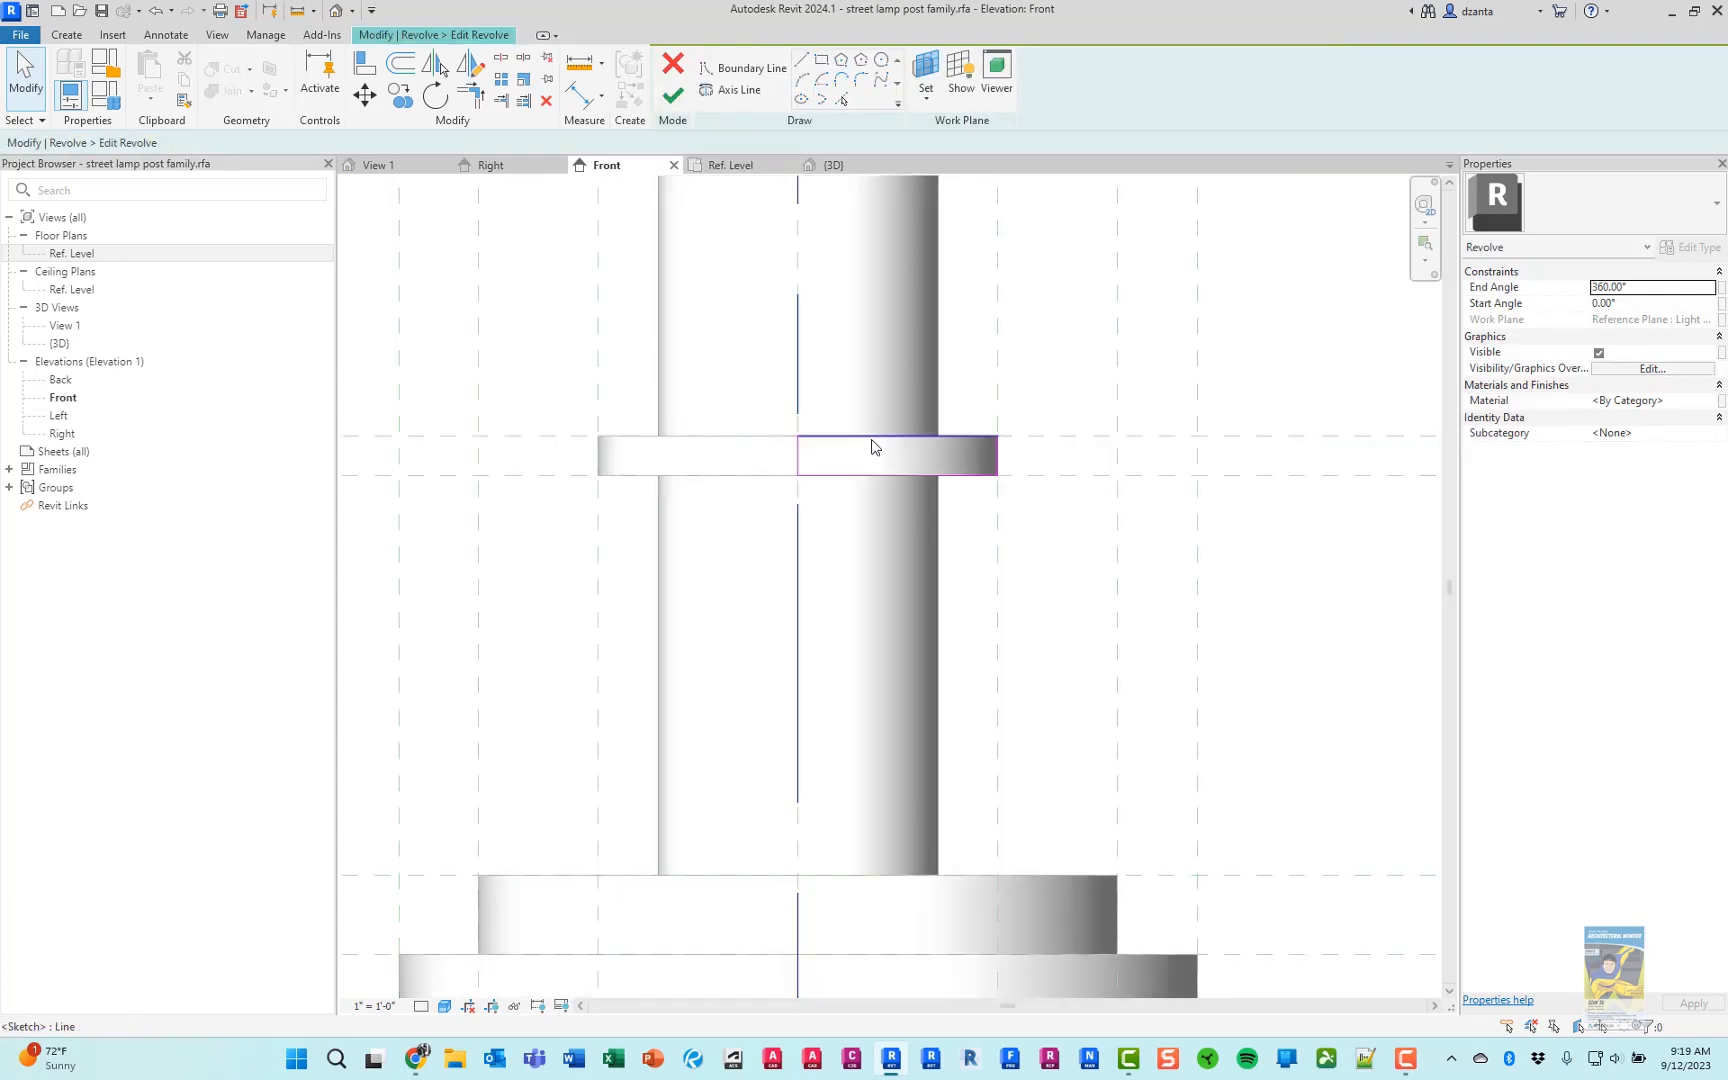
scroll(900, 455, "up", 3)
scroll(1040, 424, "up", 2)
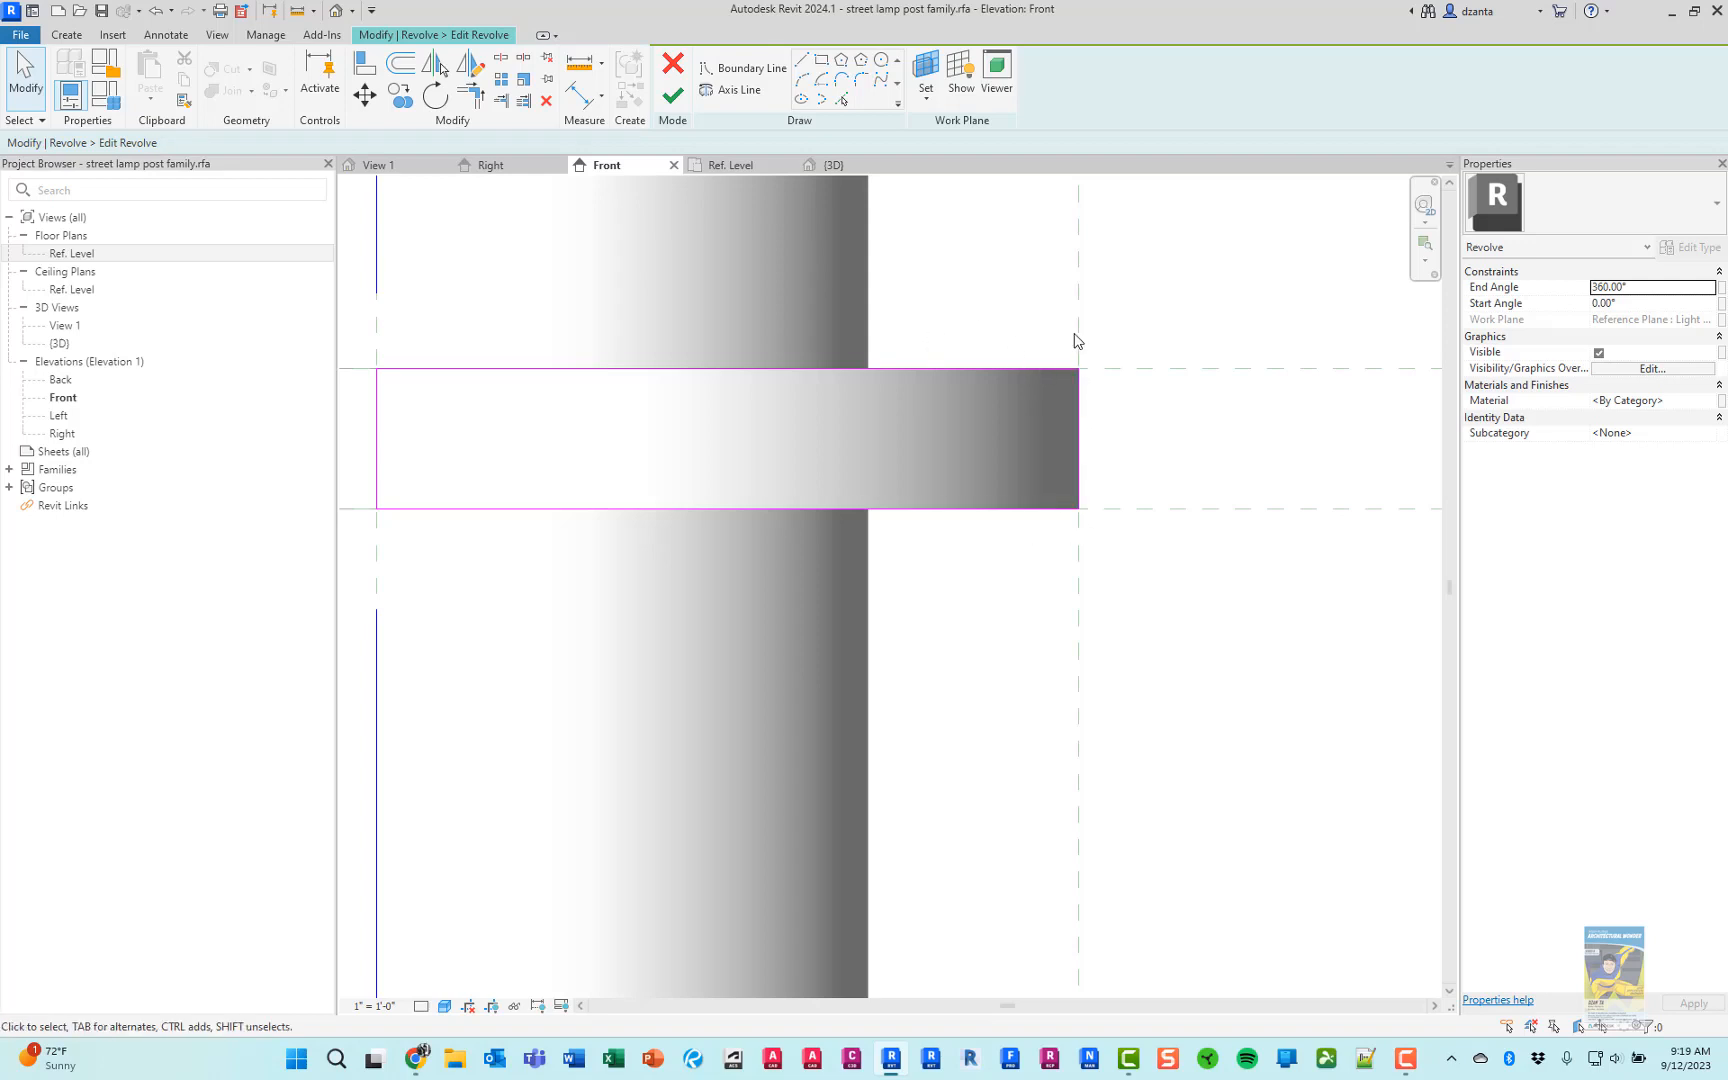
left_click(1081, 403)
key("Delete")
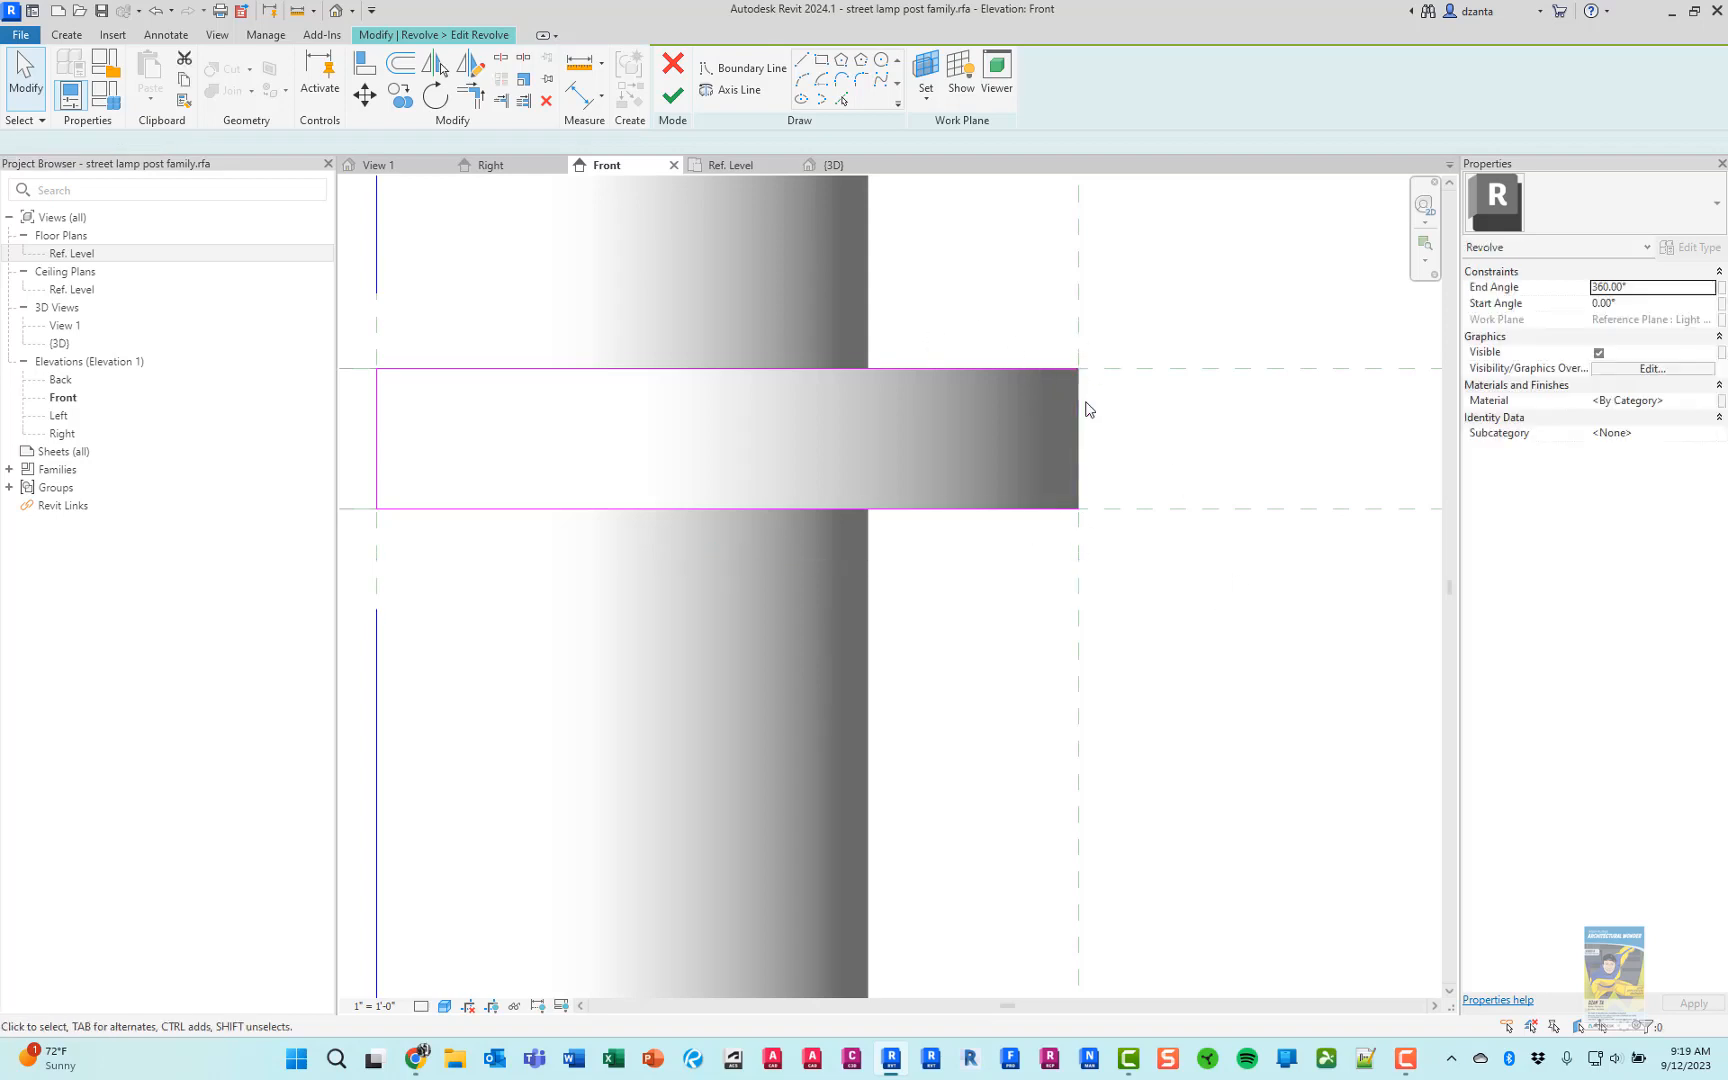
Draw a semicircular arc with a 1/2" radius between the top and bottom sketch lines, bulging outward just inside the 5" reference plane
left_click(740, 68)
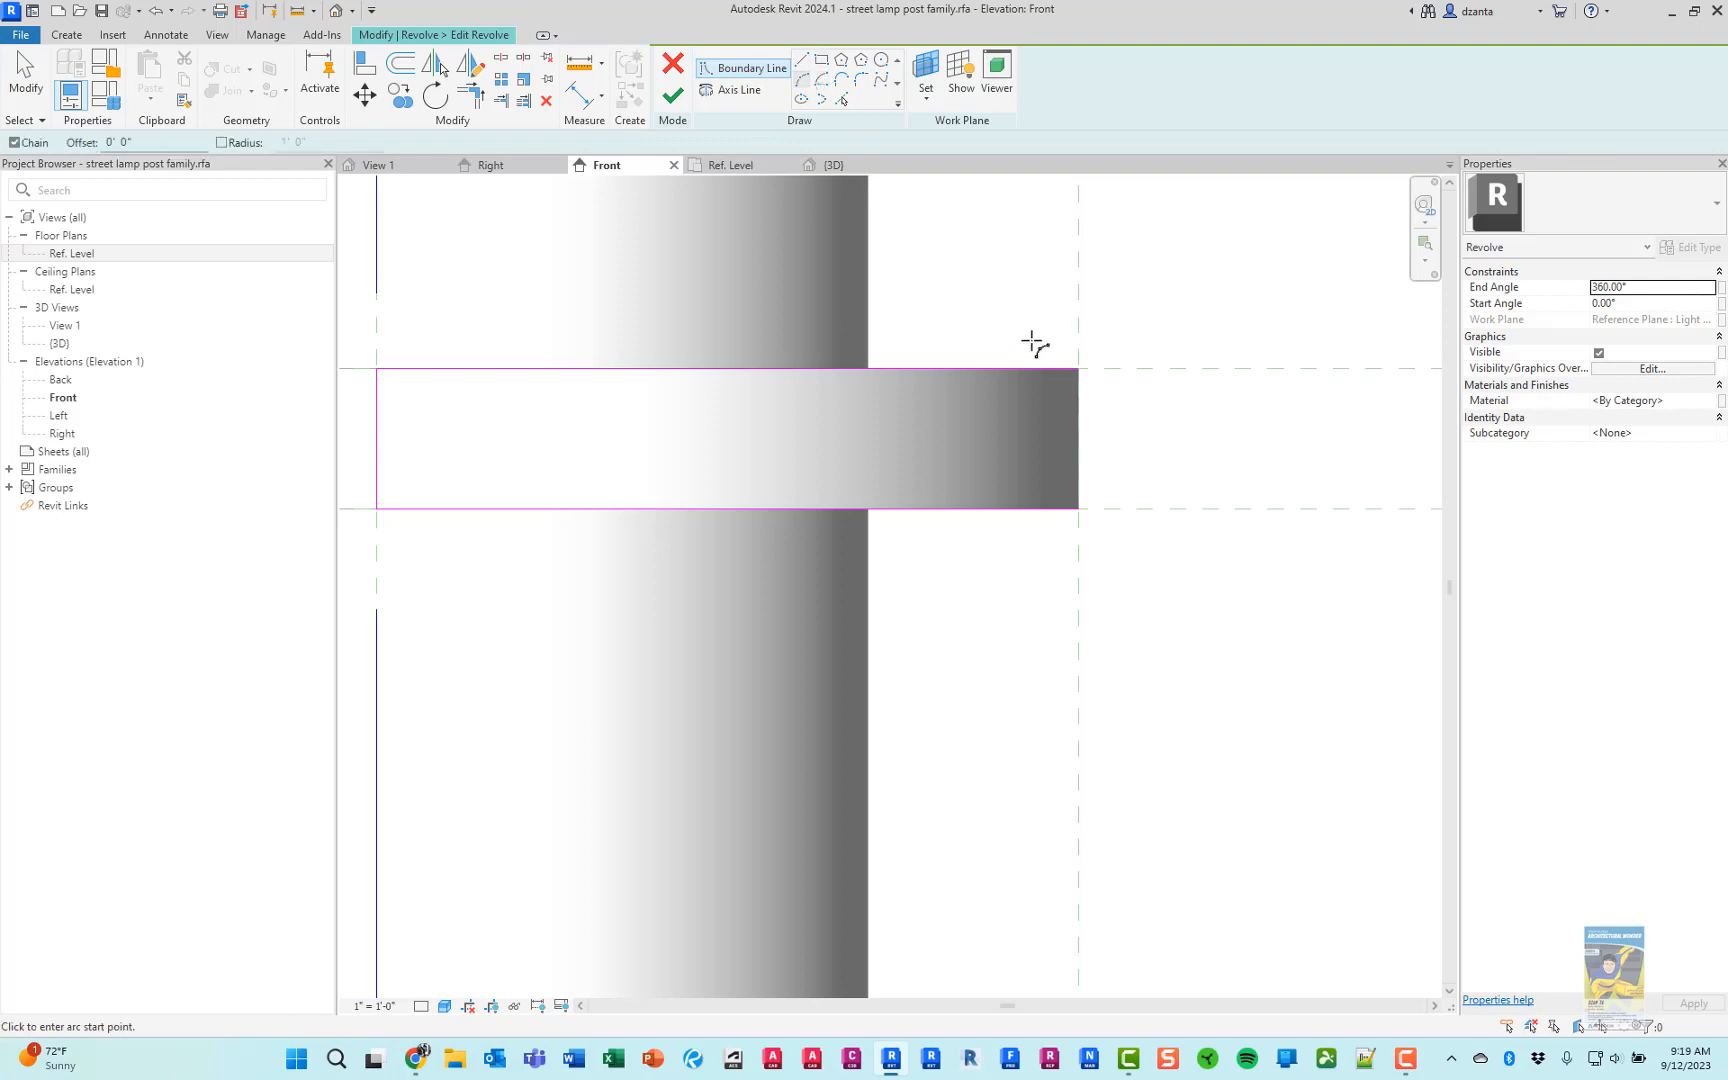
left_click(973, 369)
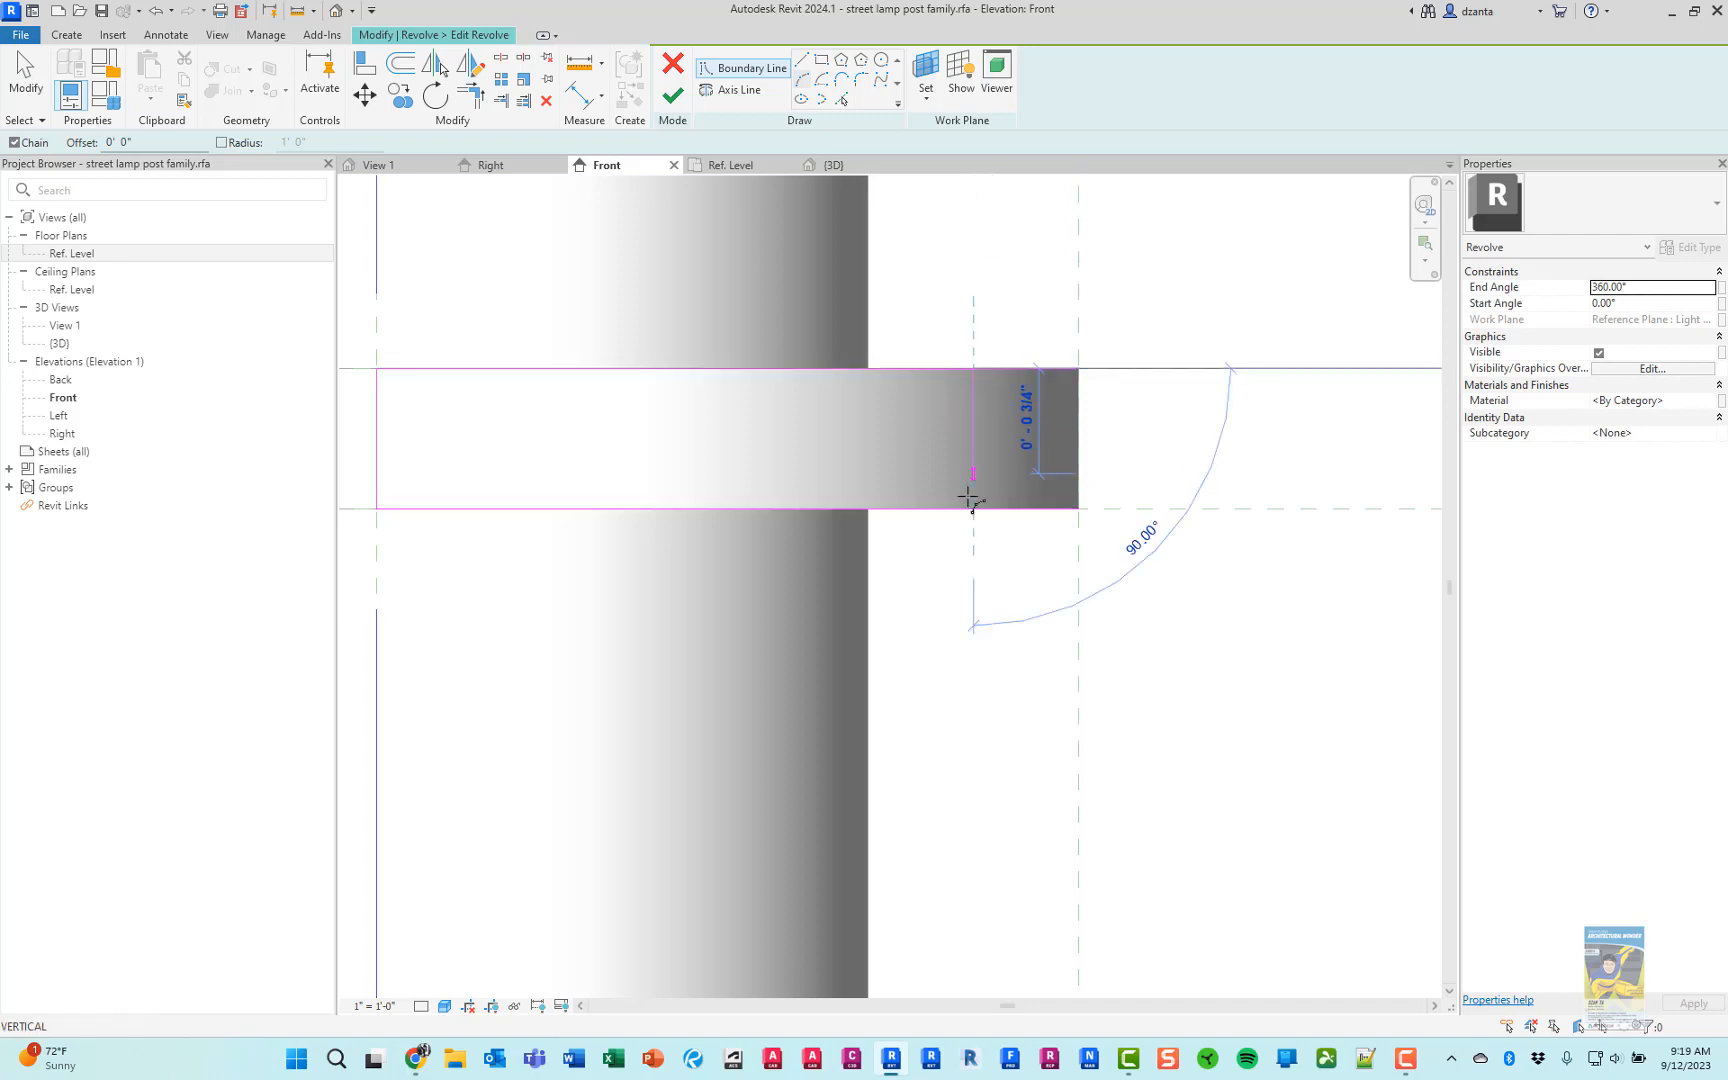
left_click(972, 507)
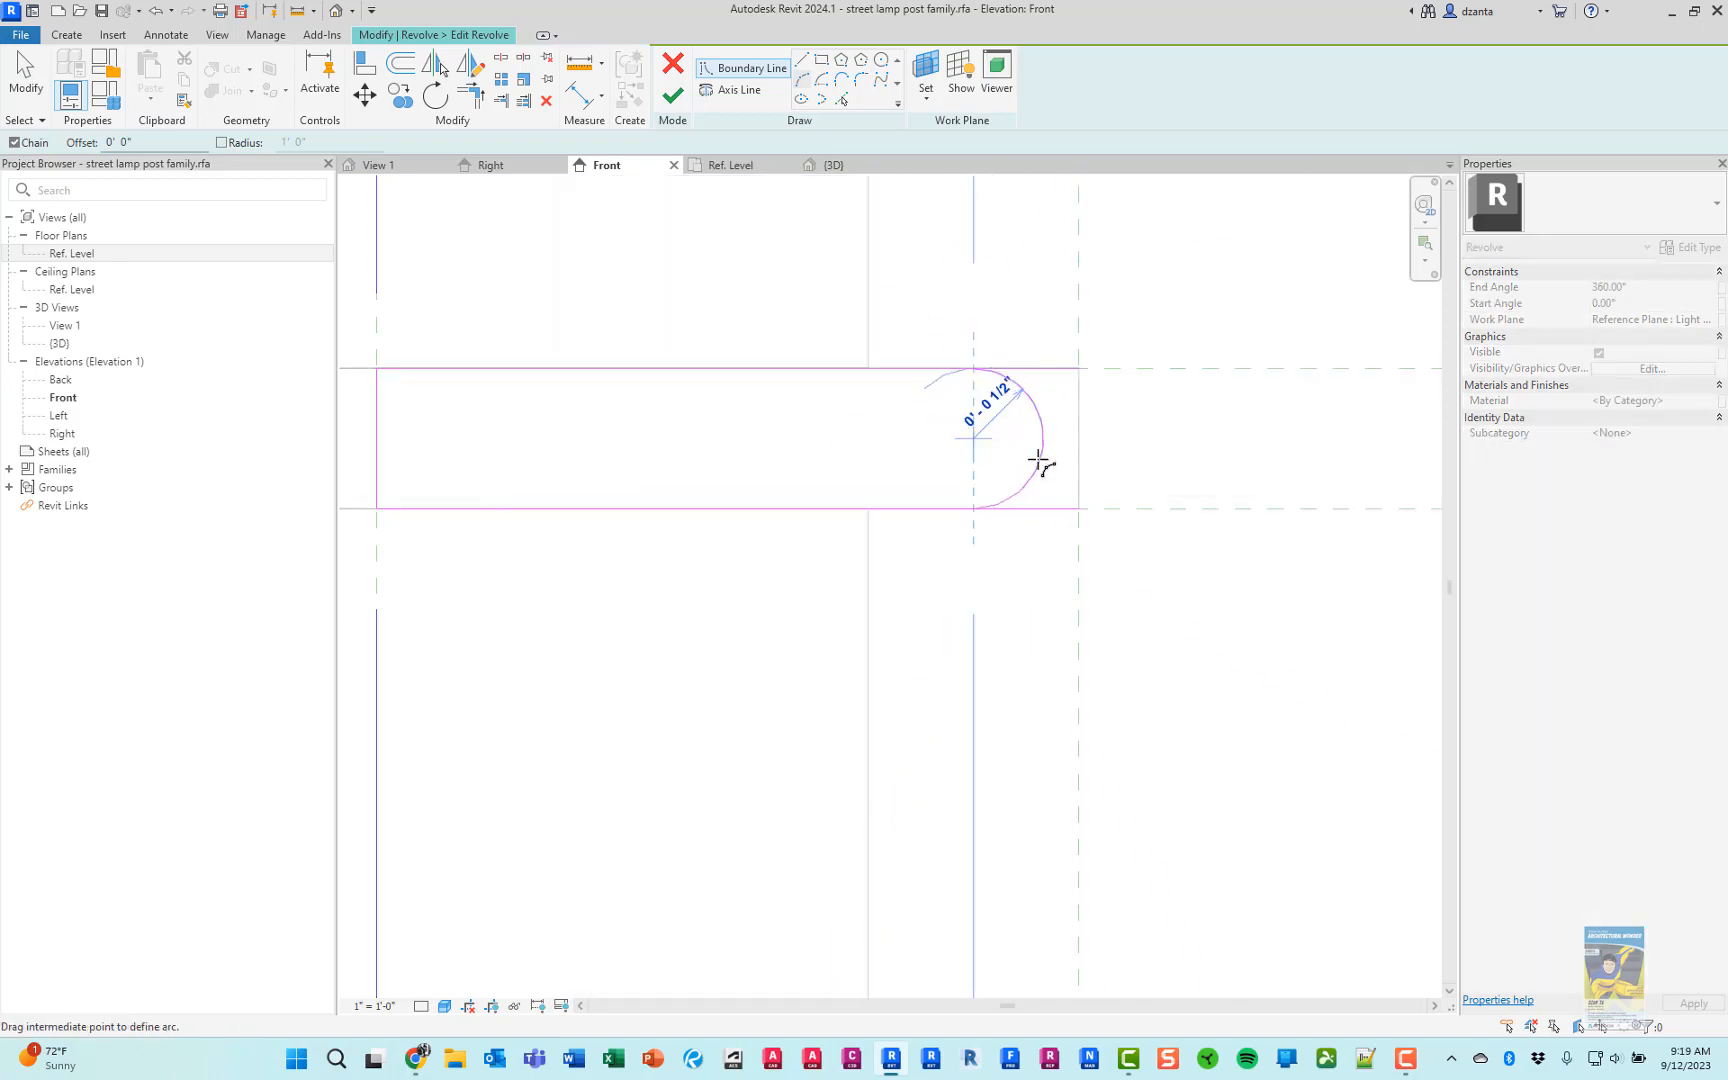
left_click(1040, 463)
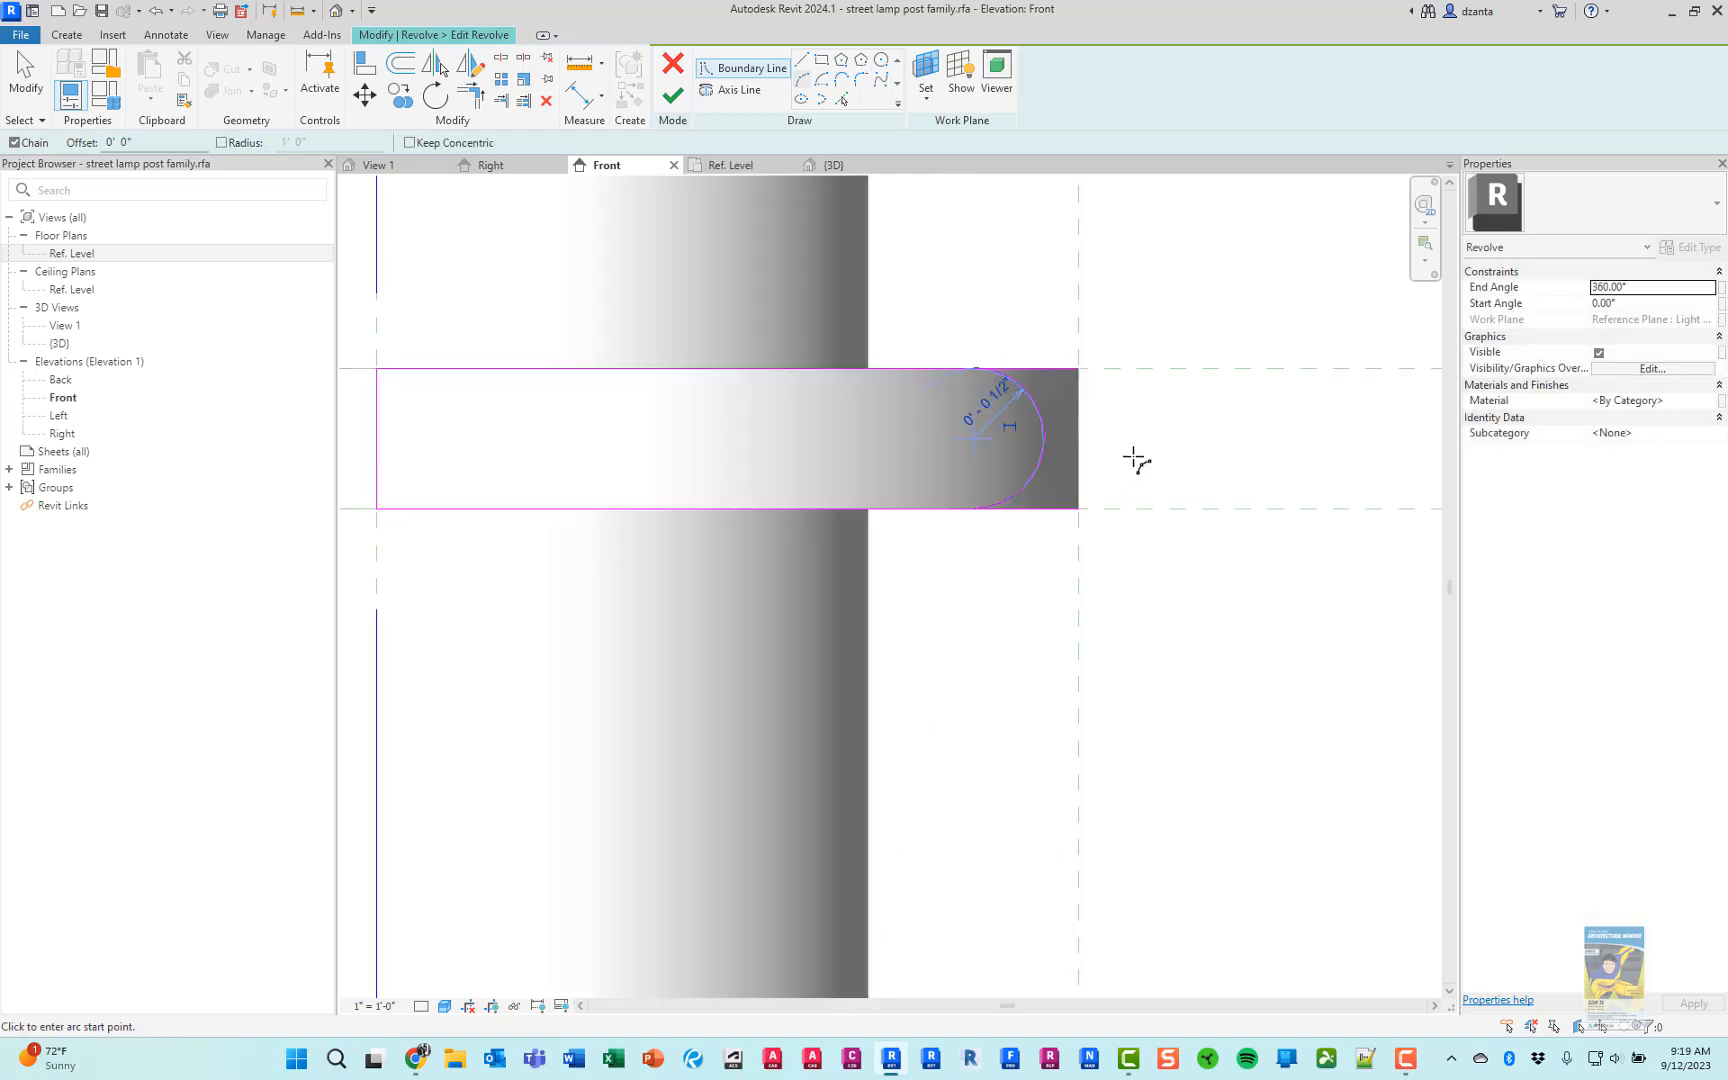
key("Escape")
key("Escape")
left_click(1047, 440)
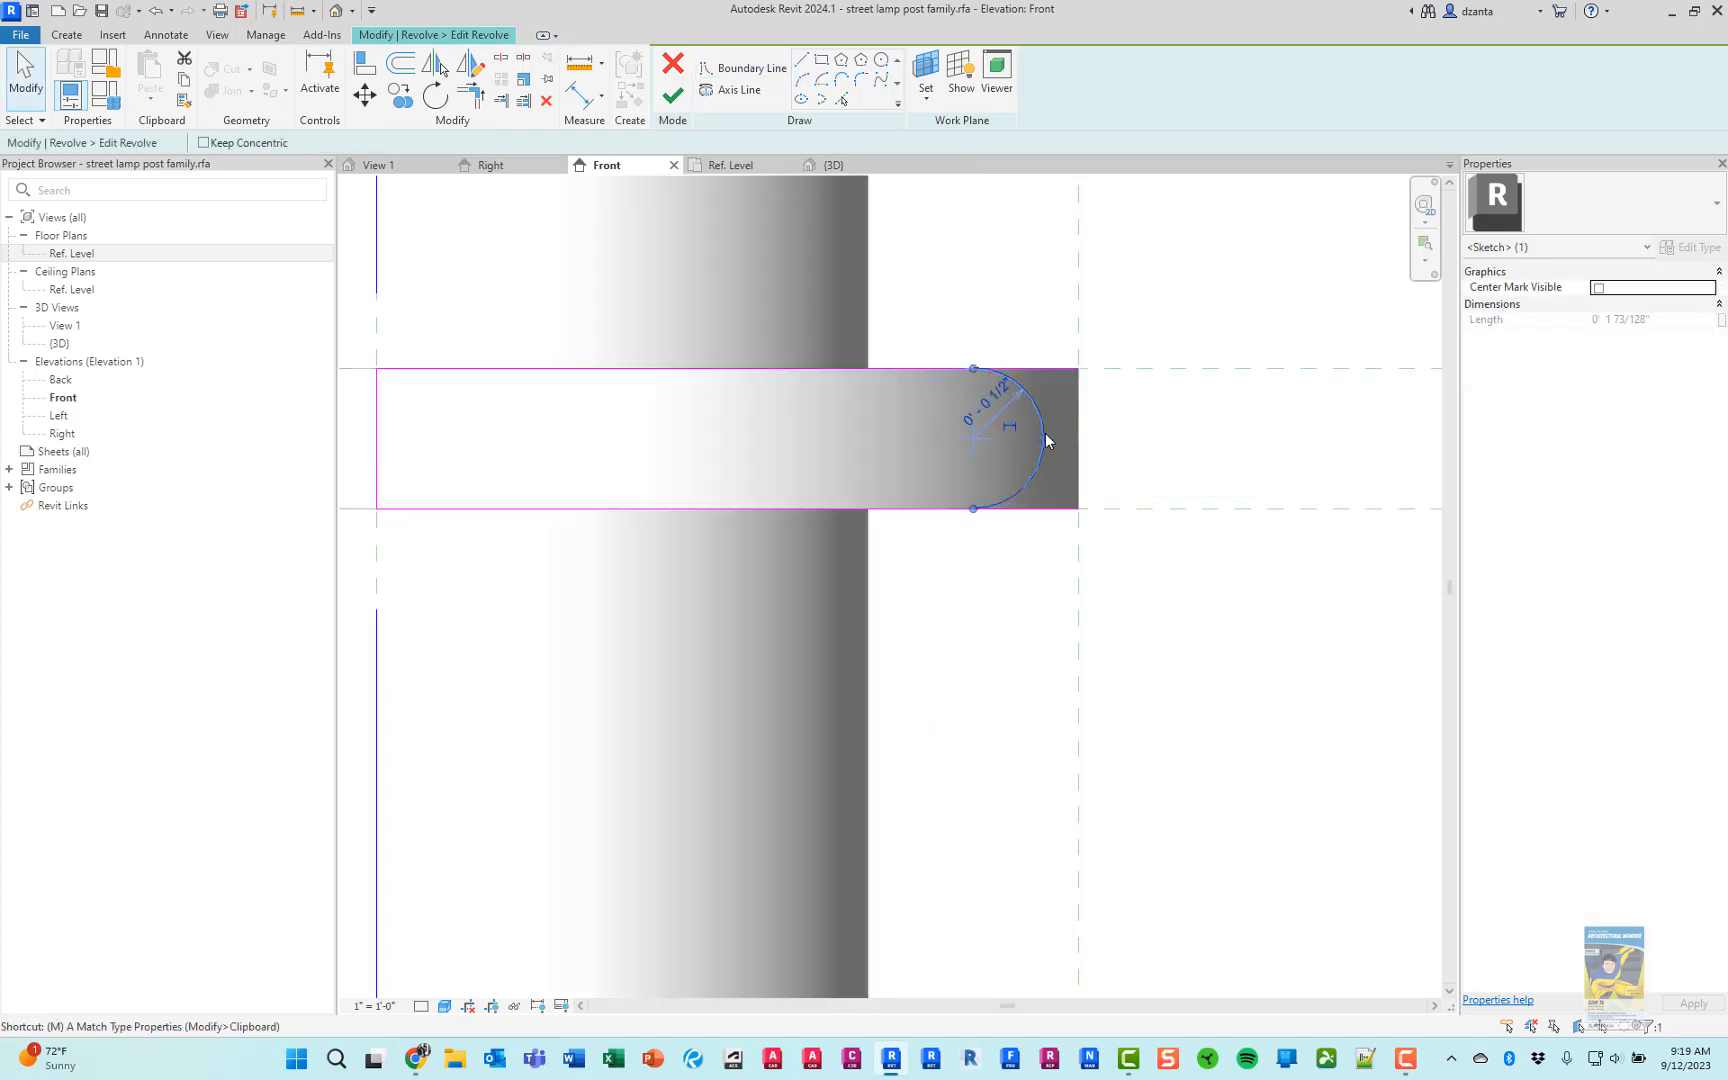
Move the arc outward to touch the 5" reference plane and trim the top and bottom sketch lines to its ends
left_click_drag(1047, 440, 1082, 440)
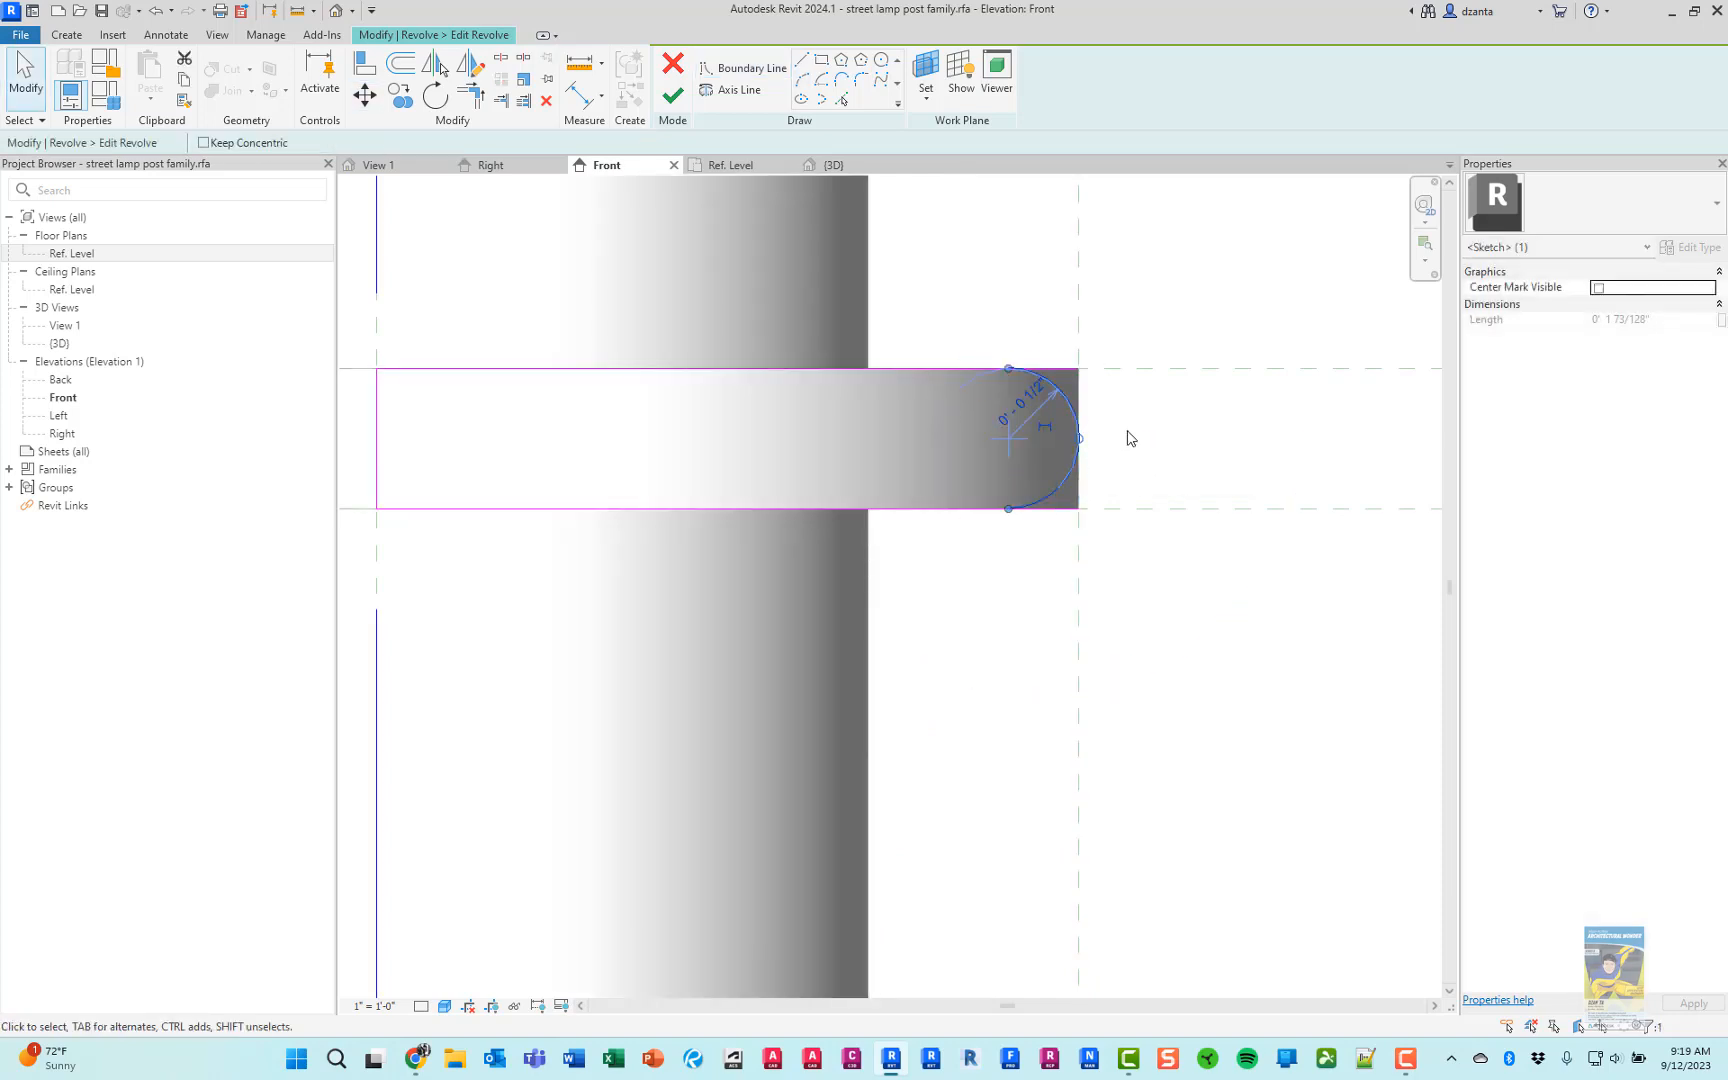
left_click(1150, 432)
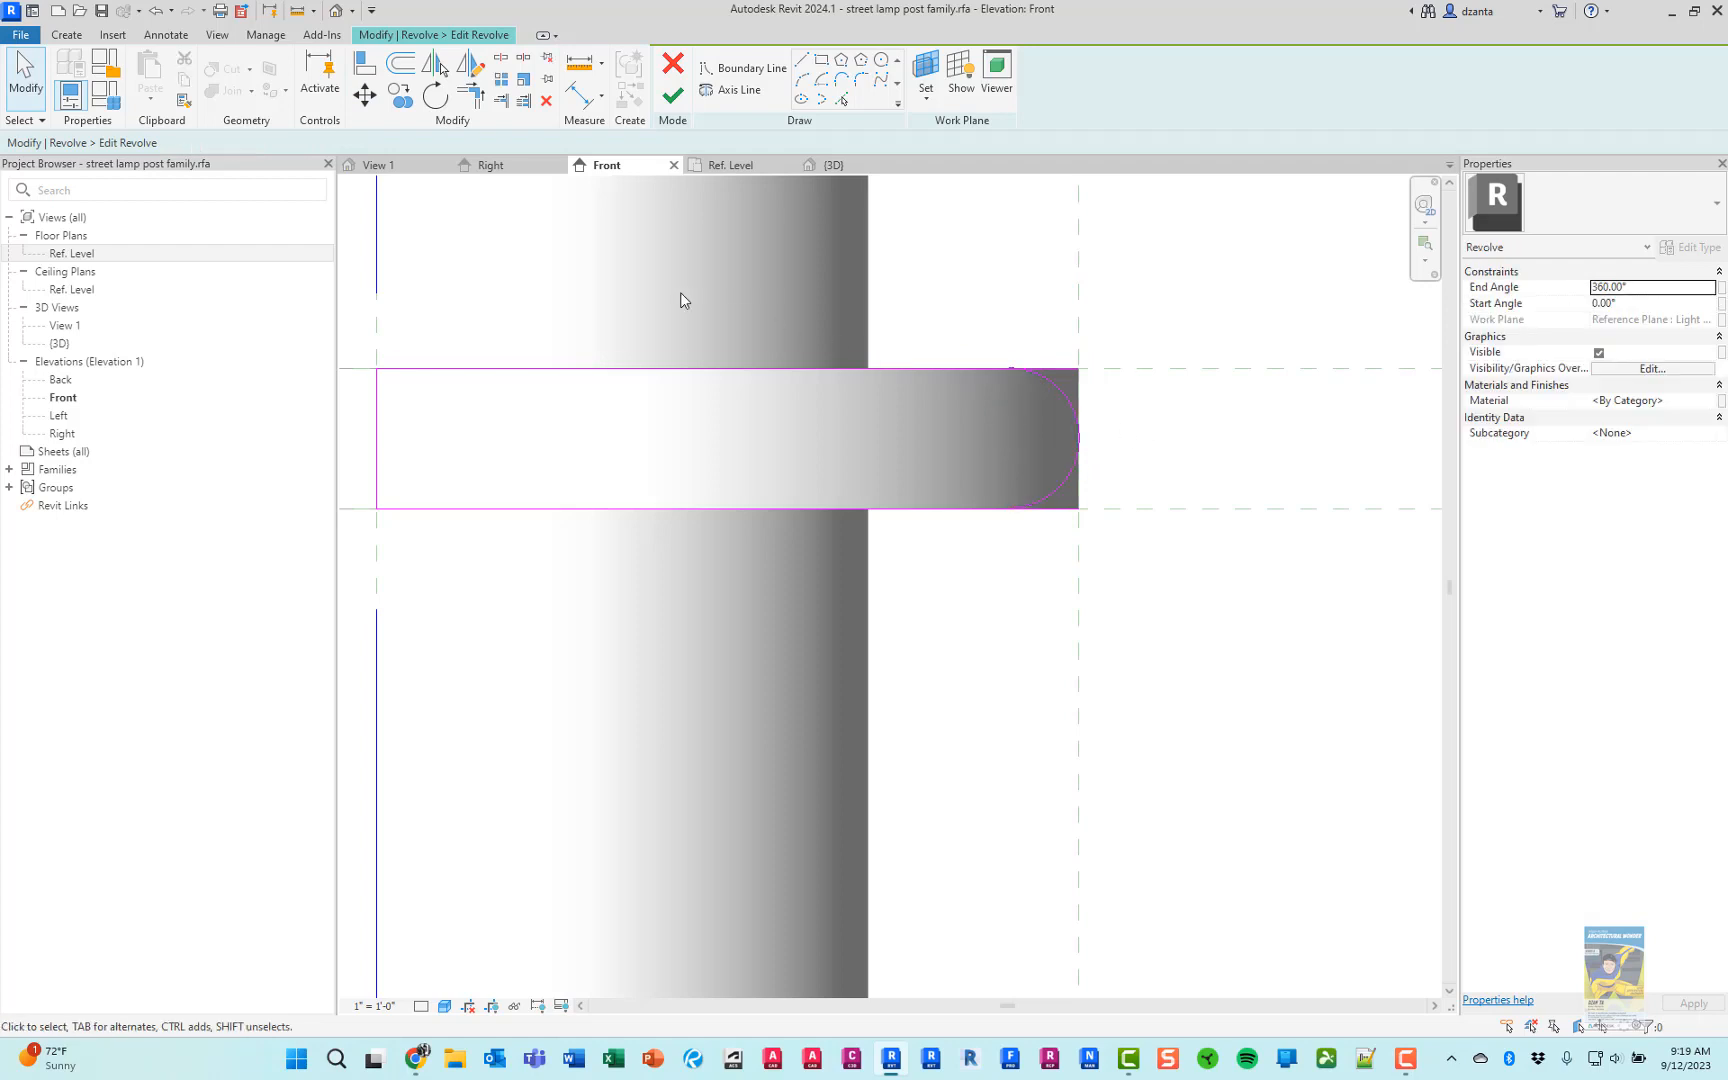
left_click(470, 96)
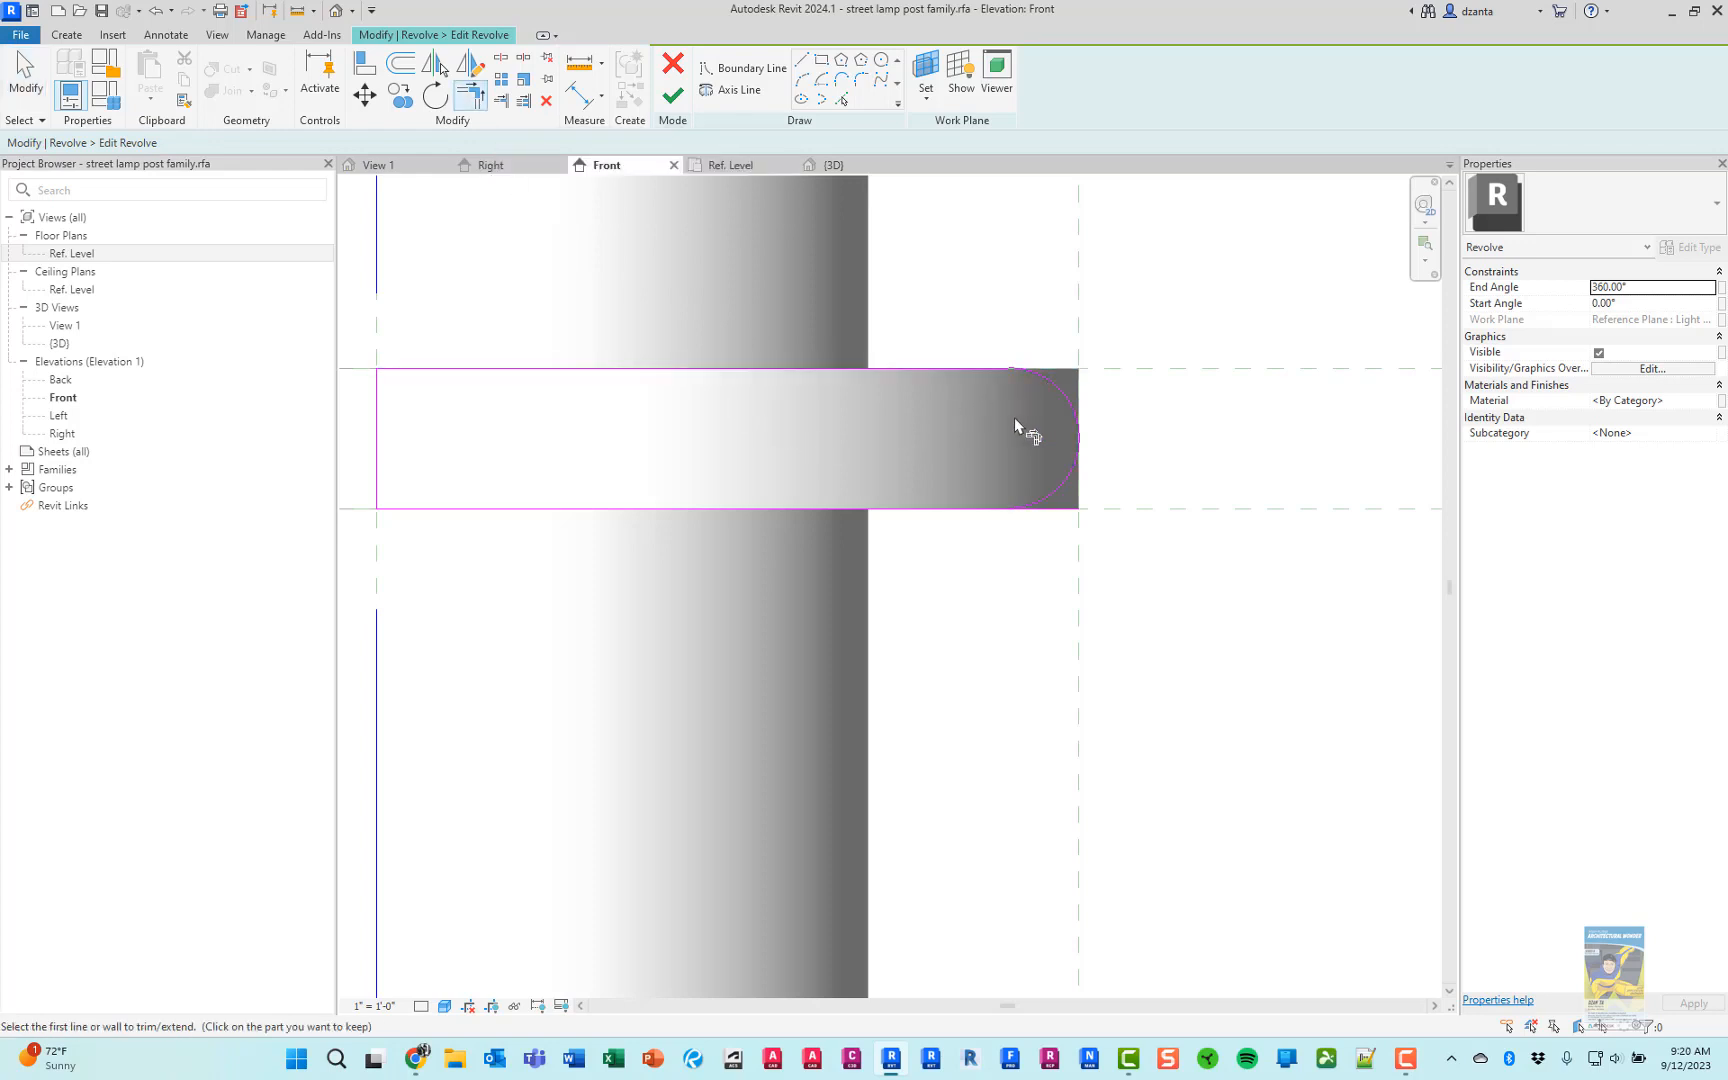
left_click(988, 510)
key("Escape")
key("Escape")
Toggle the join tangency between the arc and the top line of the collar sketch
left_click(1056, 402)
scroll(996, 395, "up", 2)
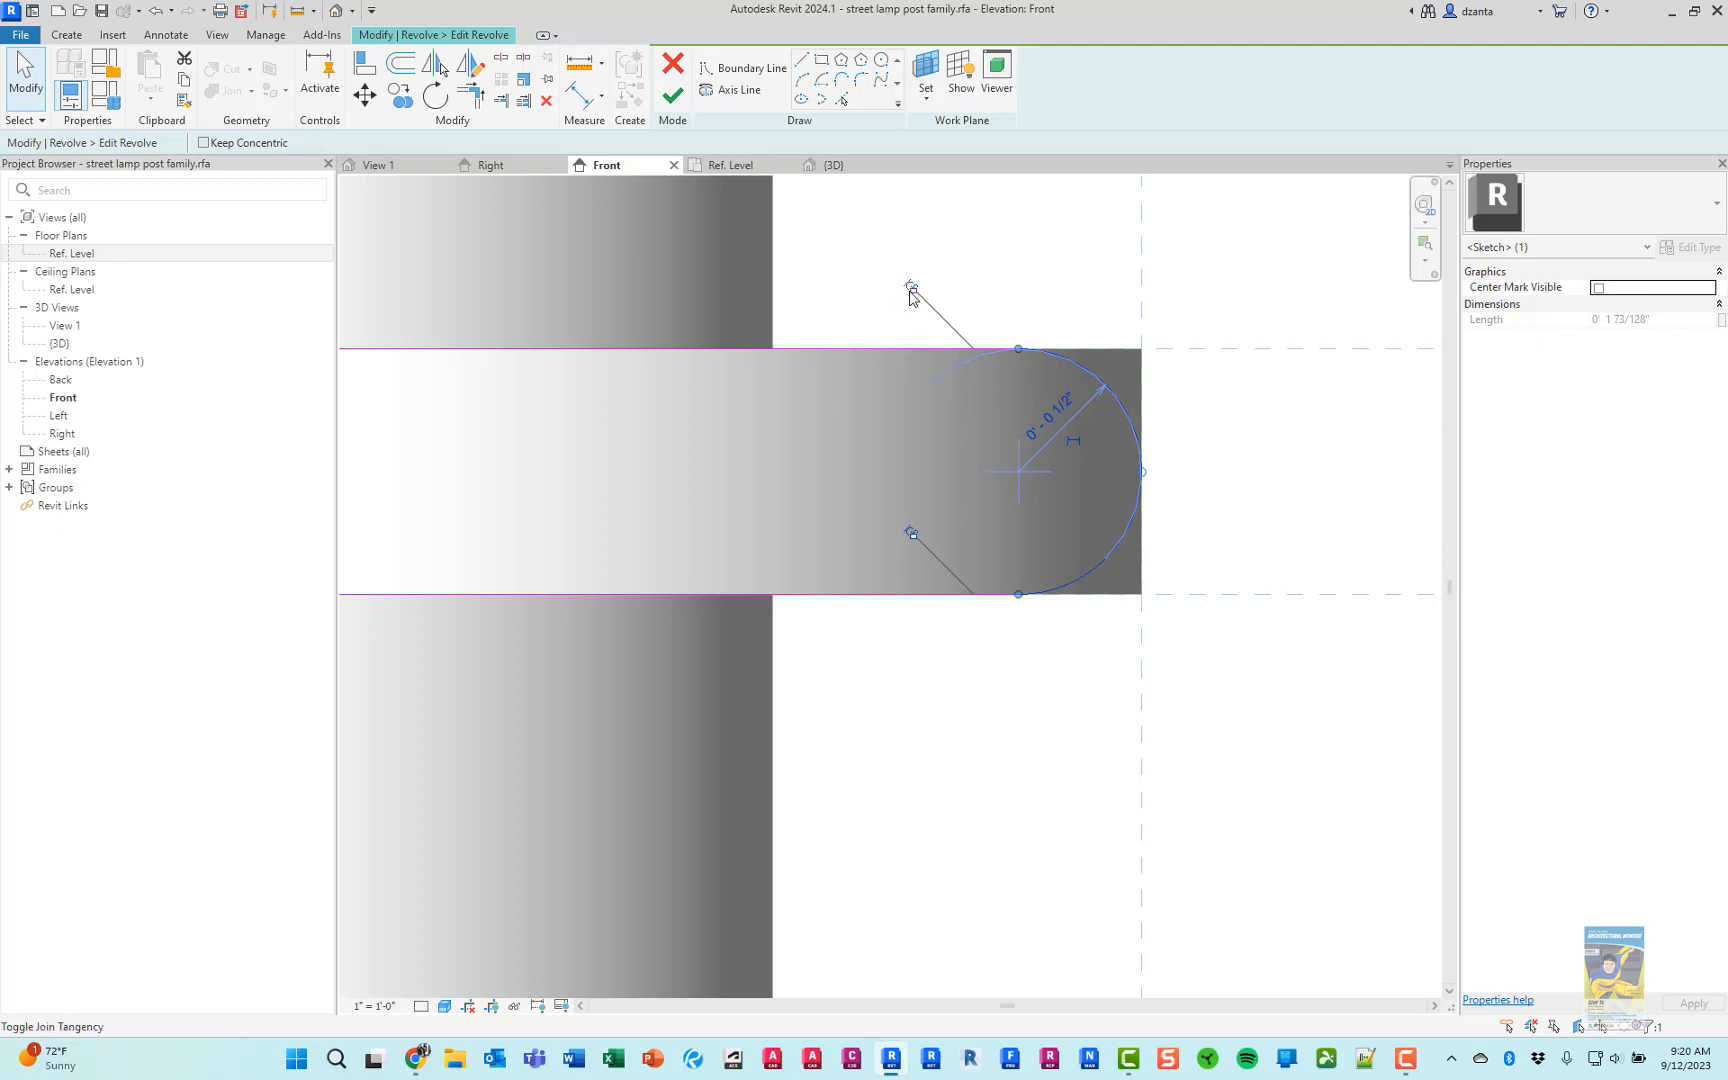
left_click(911, 289)
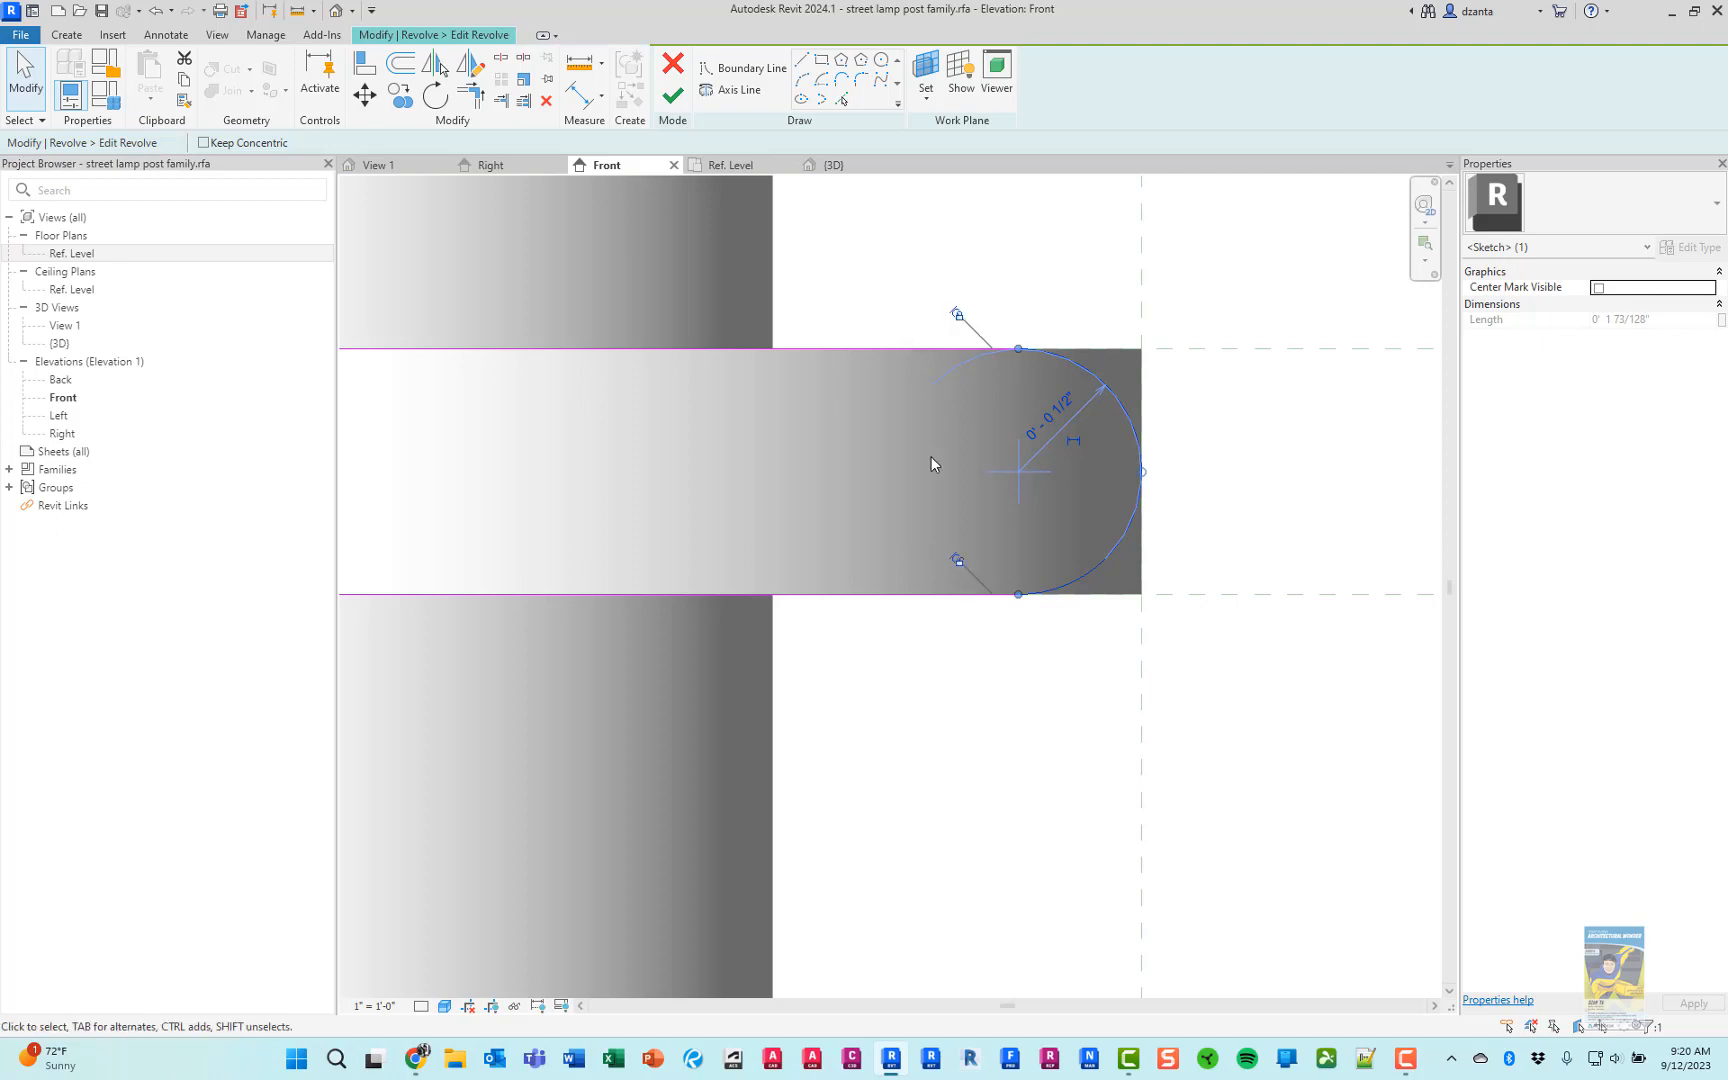
left_click(945, 663)
Try mirroring the arc about the vertical axis of rotation and delete the mirrored copy
scroll(955, 697, "down", 3)
middle_click_drag(1006, 738, 1165, 694)
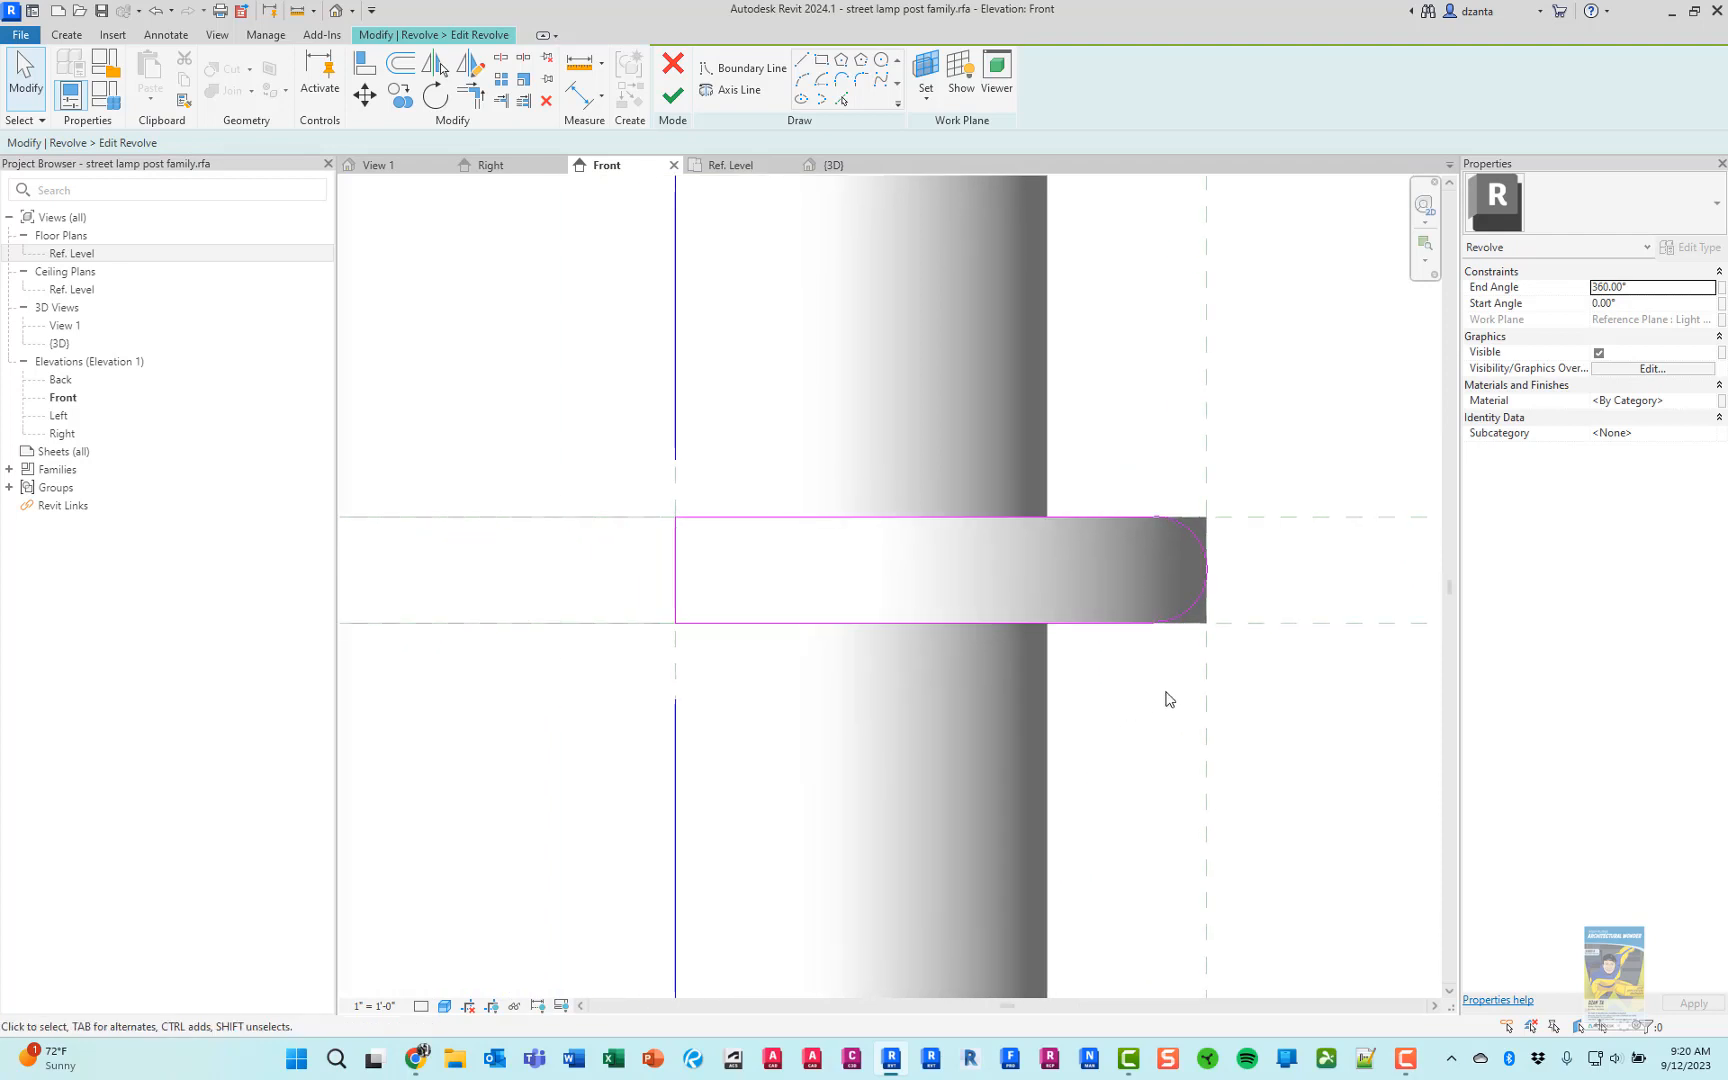
scroll(1165, 696, "down", 2)
left_click_drag(1145, 705, 1237, 537)
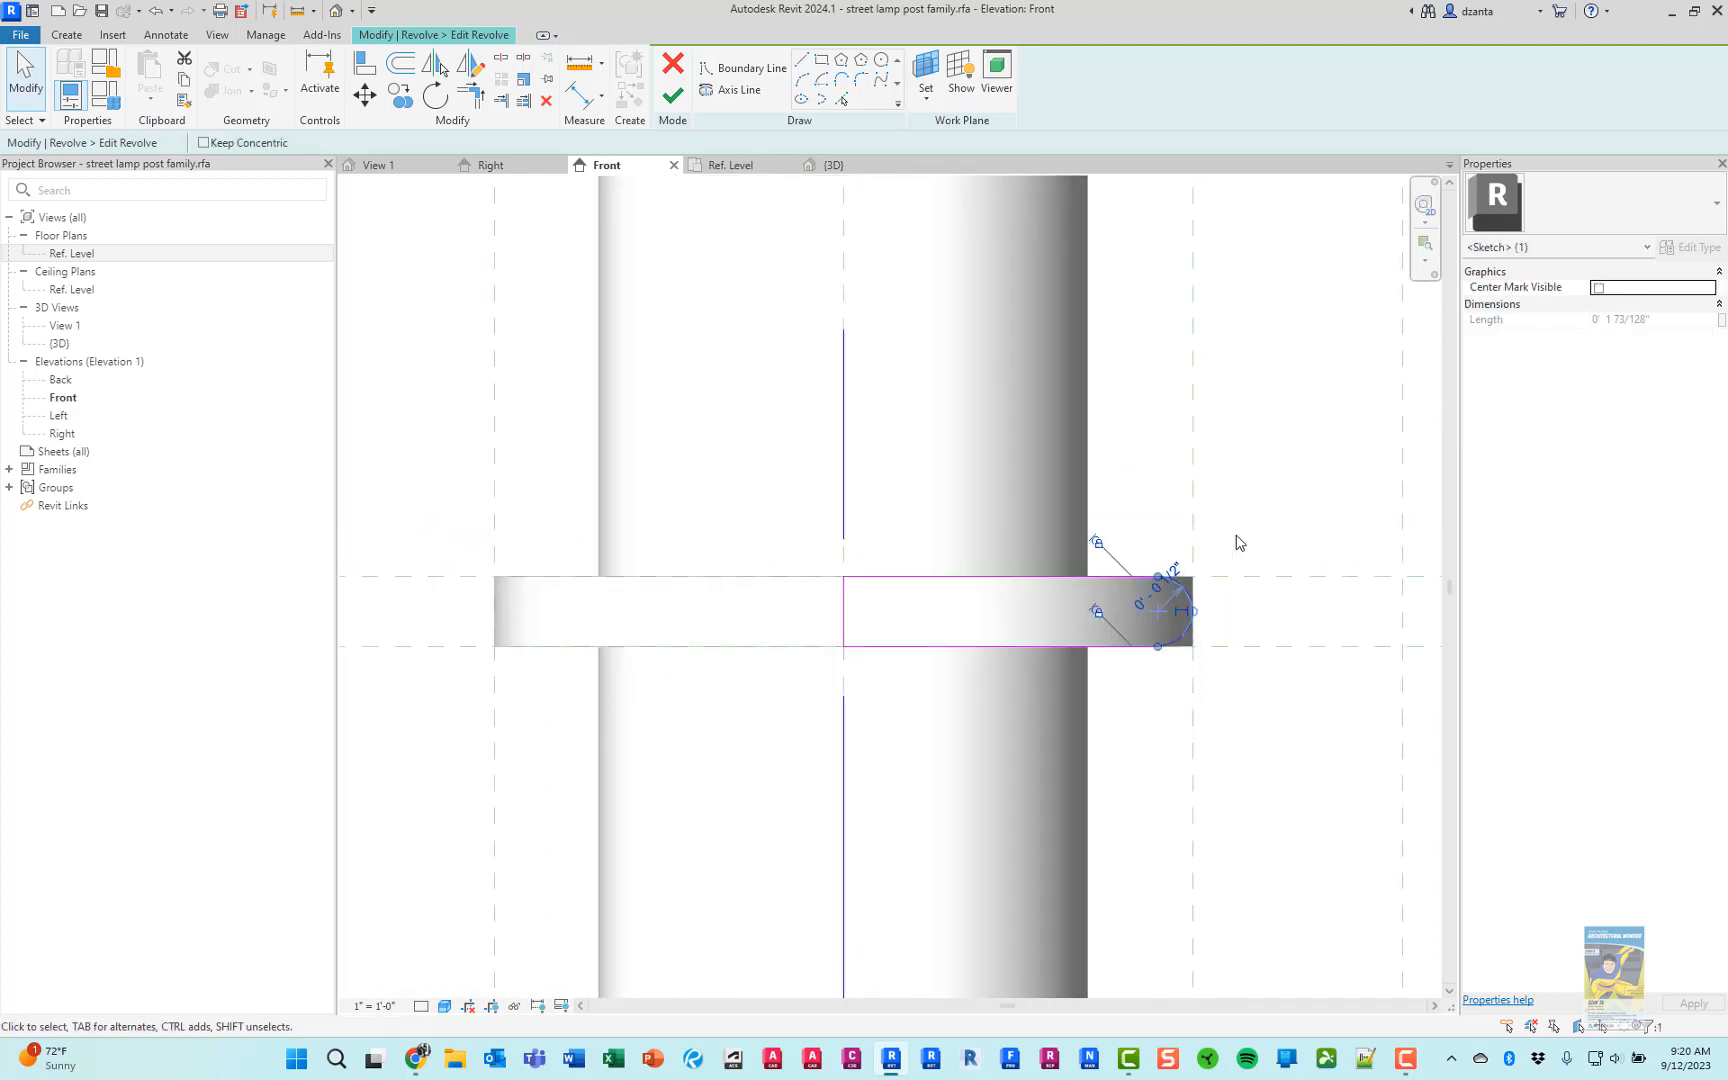
key("m")
key("m")
left_click(841, 452)
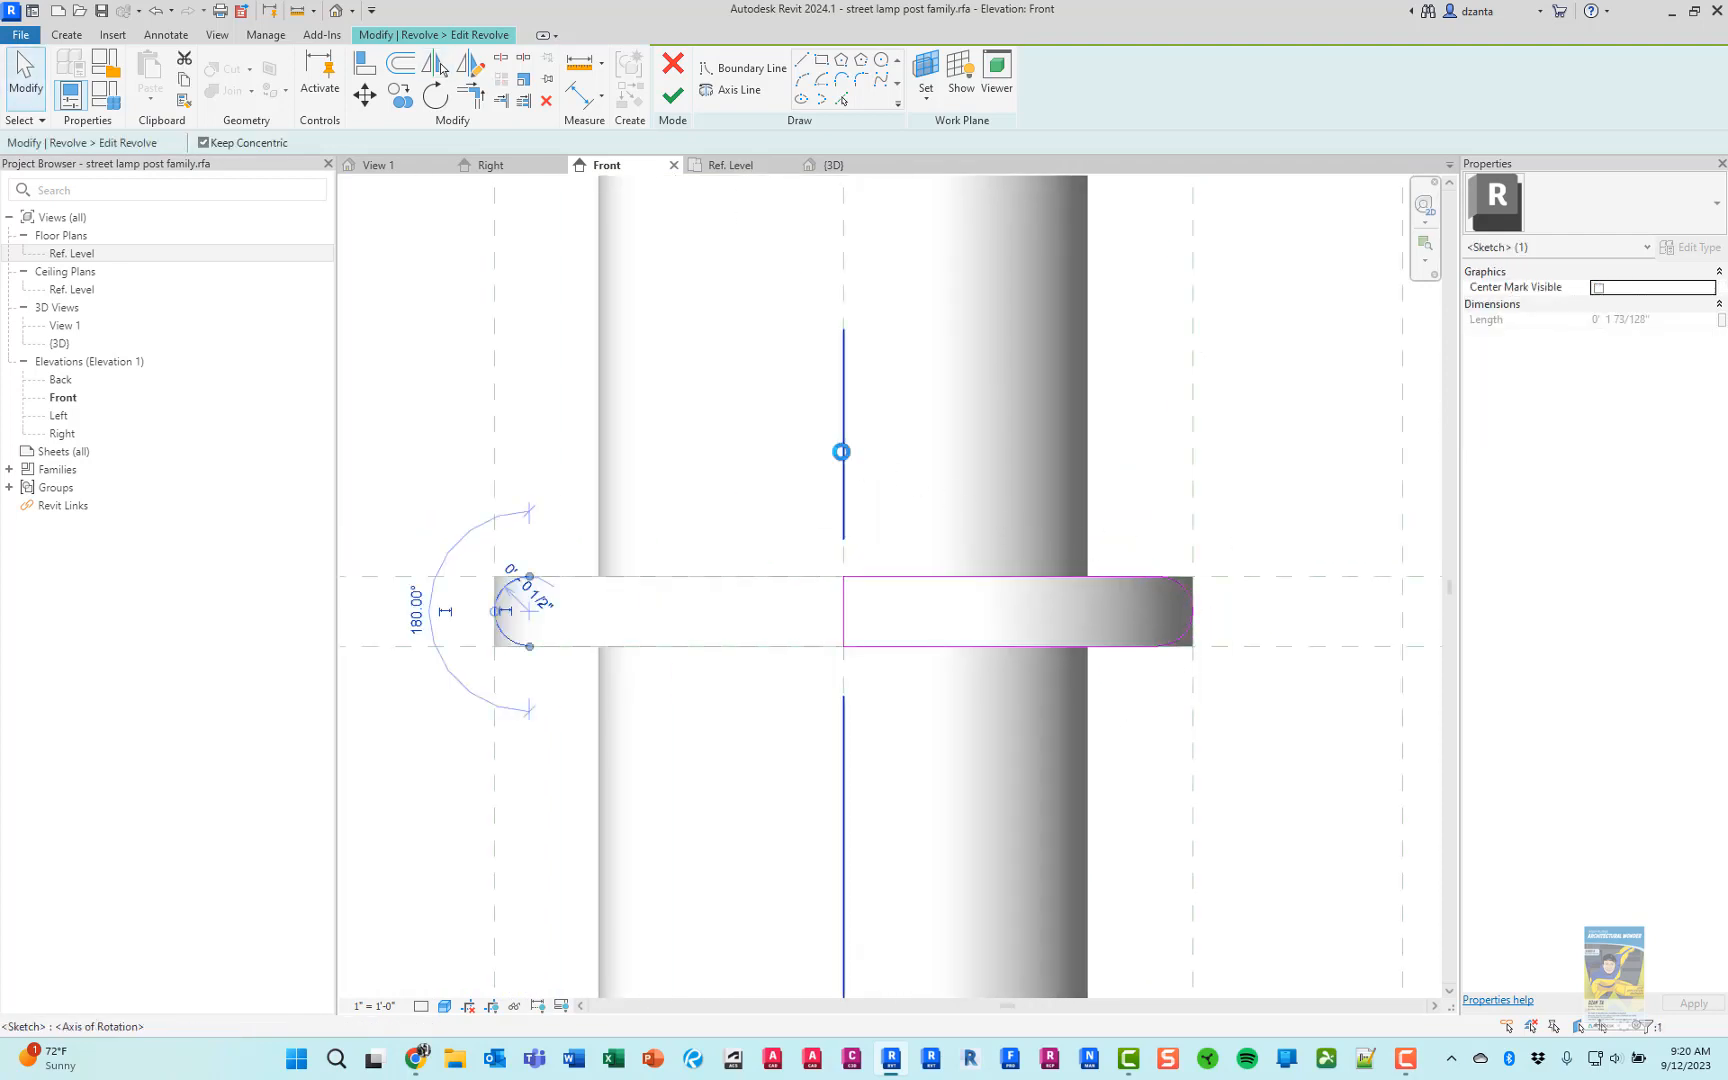
key("Escape")
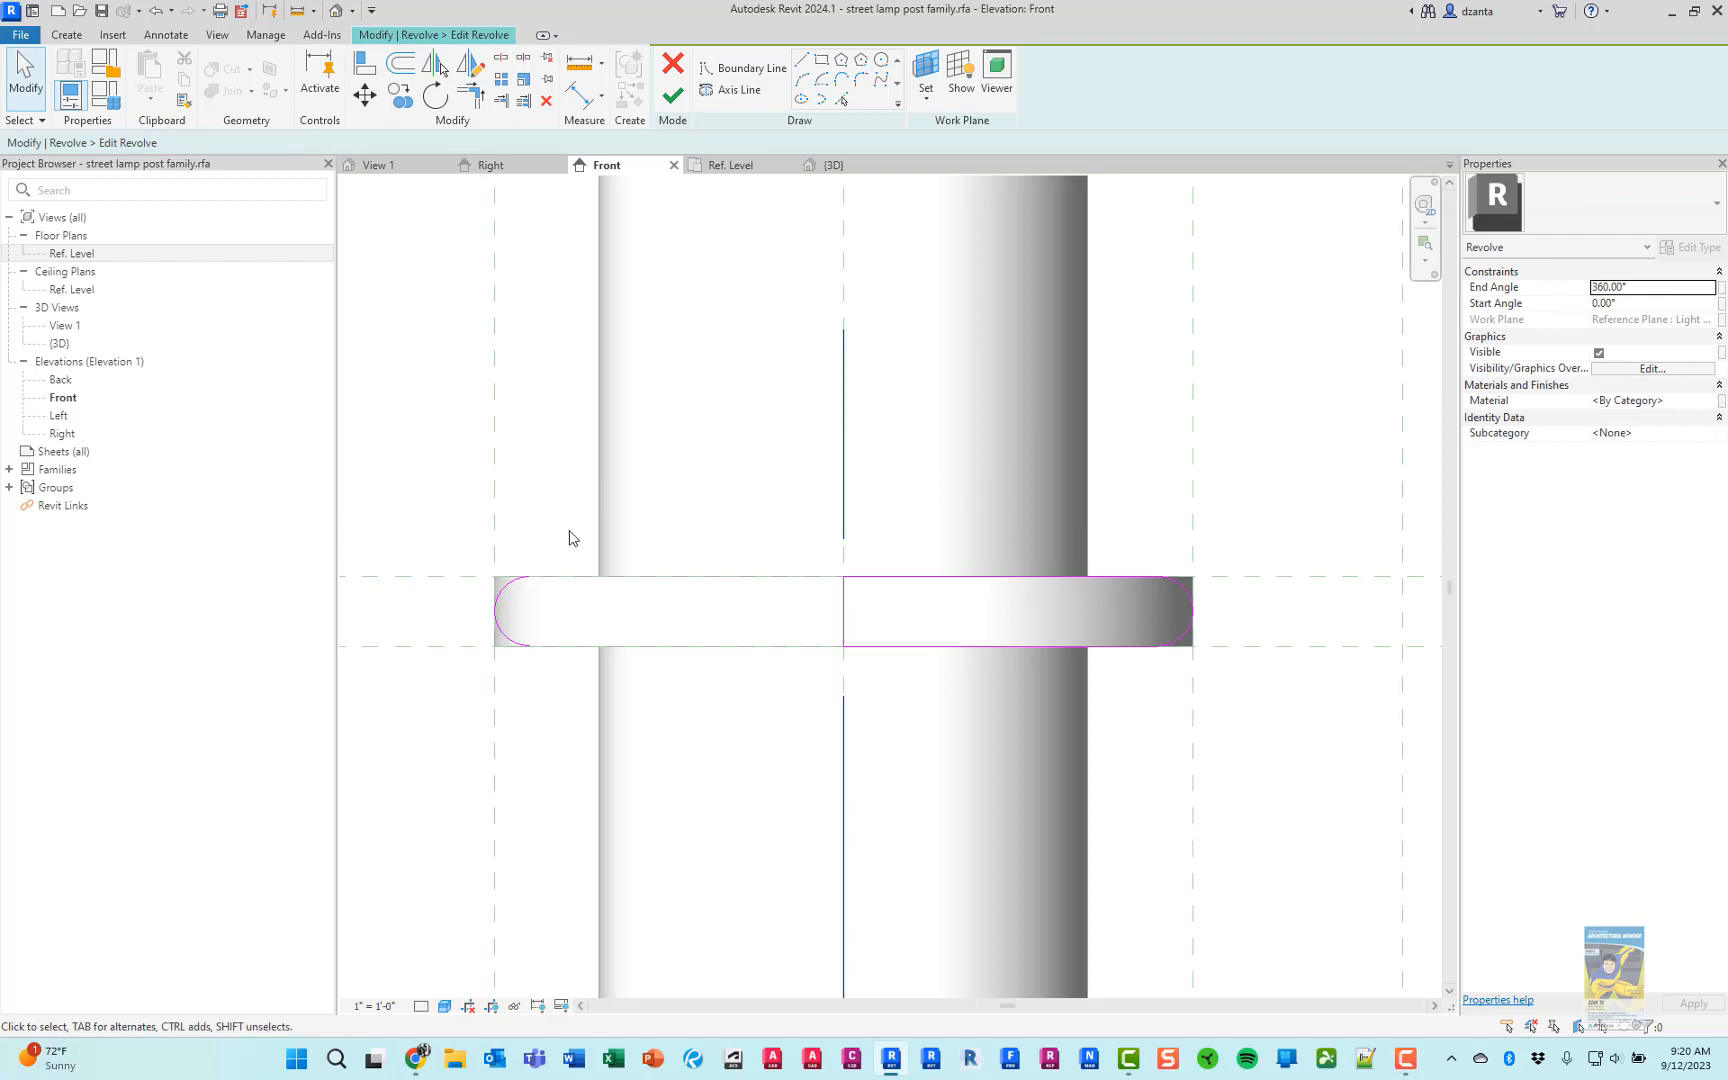
left_click(849, 602)
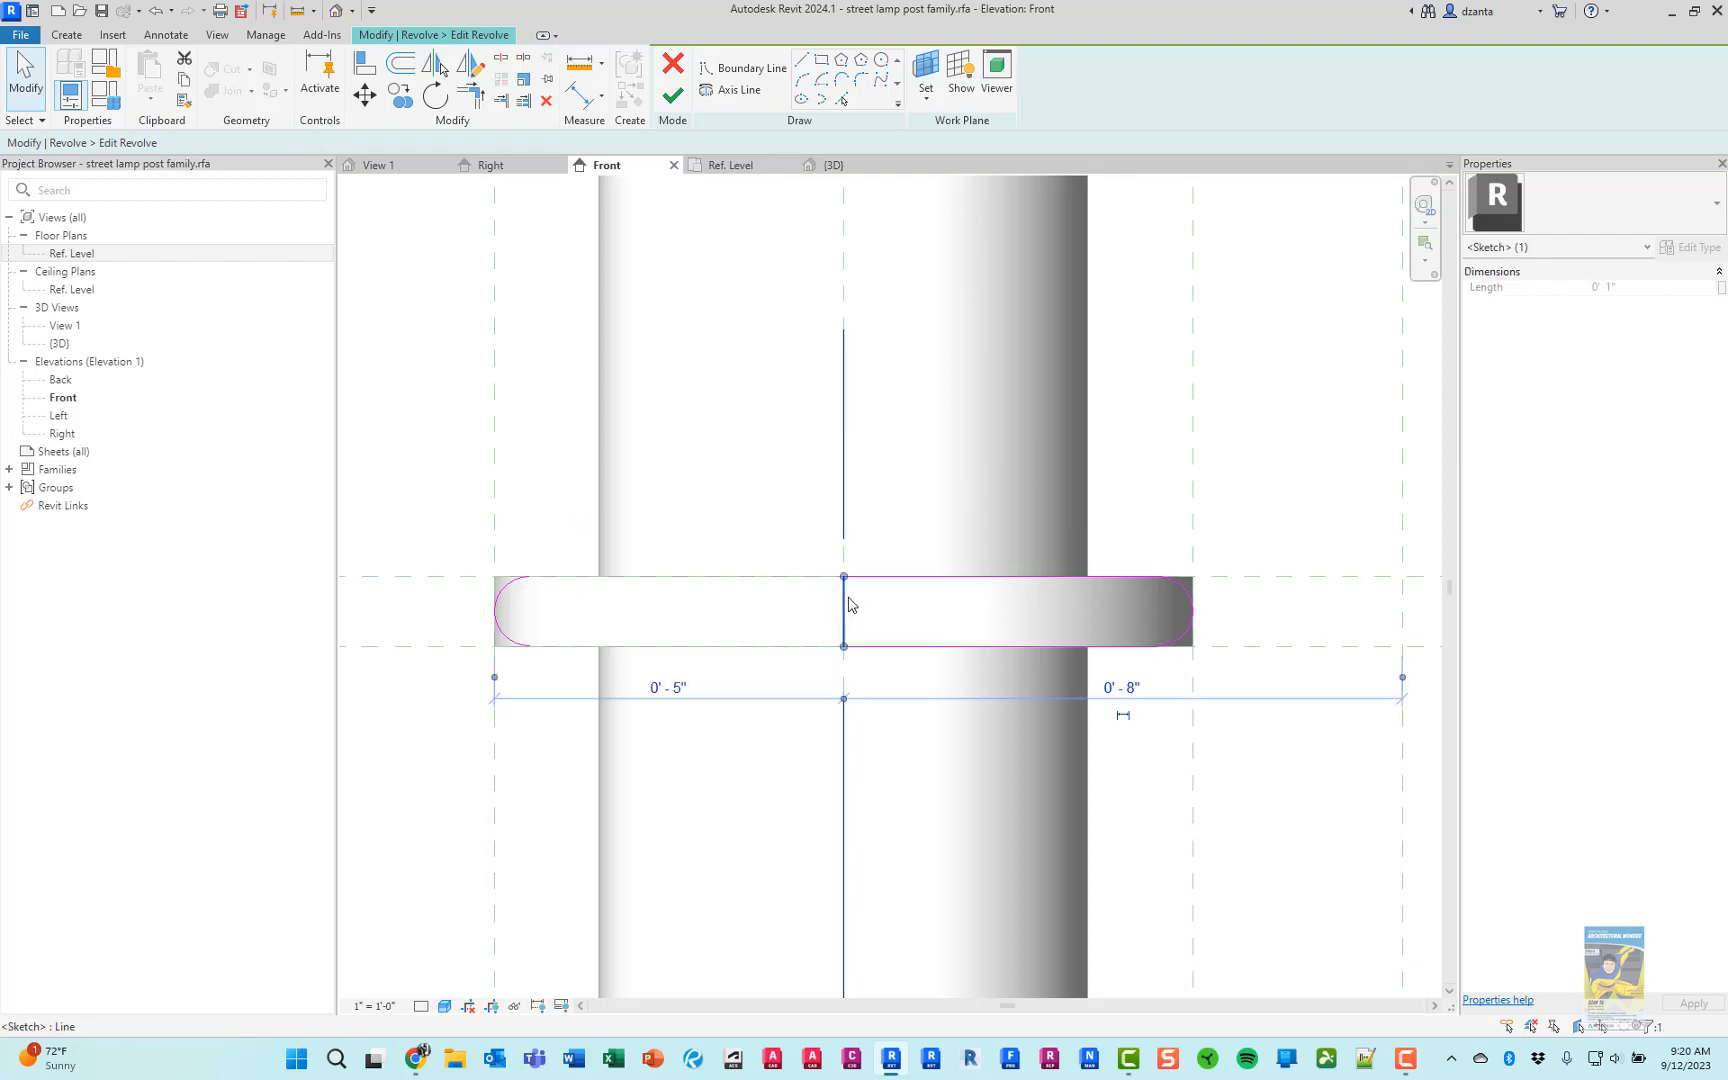
left_click(417, 458)
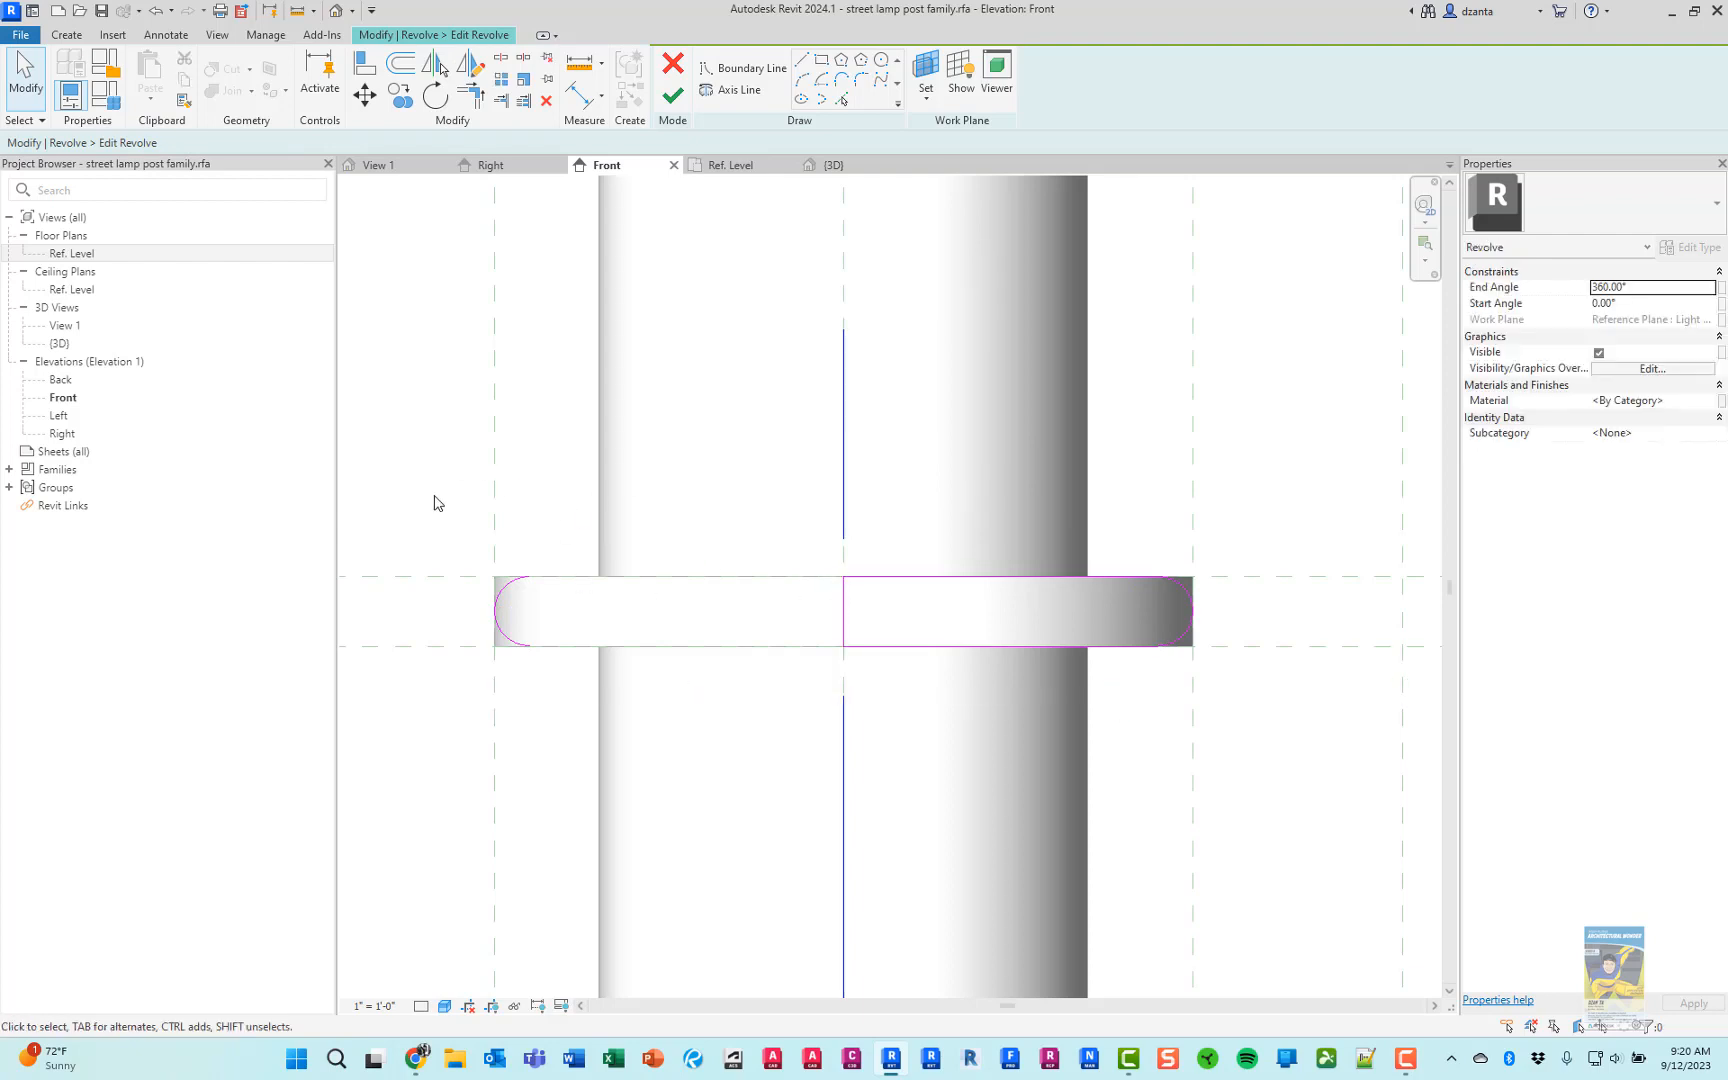
left_click_drag(413, 472, 551, 698)
key("Delete")
Finish the collar's revolve sketch and view the rounded ring in the 3D view
left_click(673, 96)
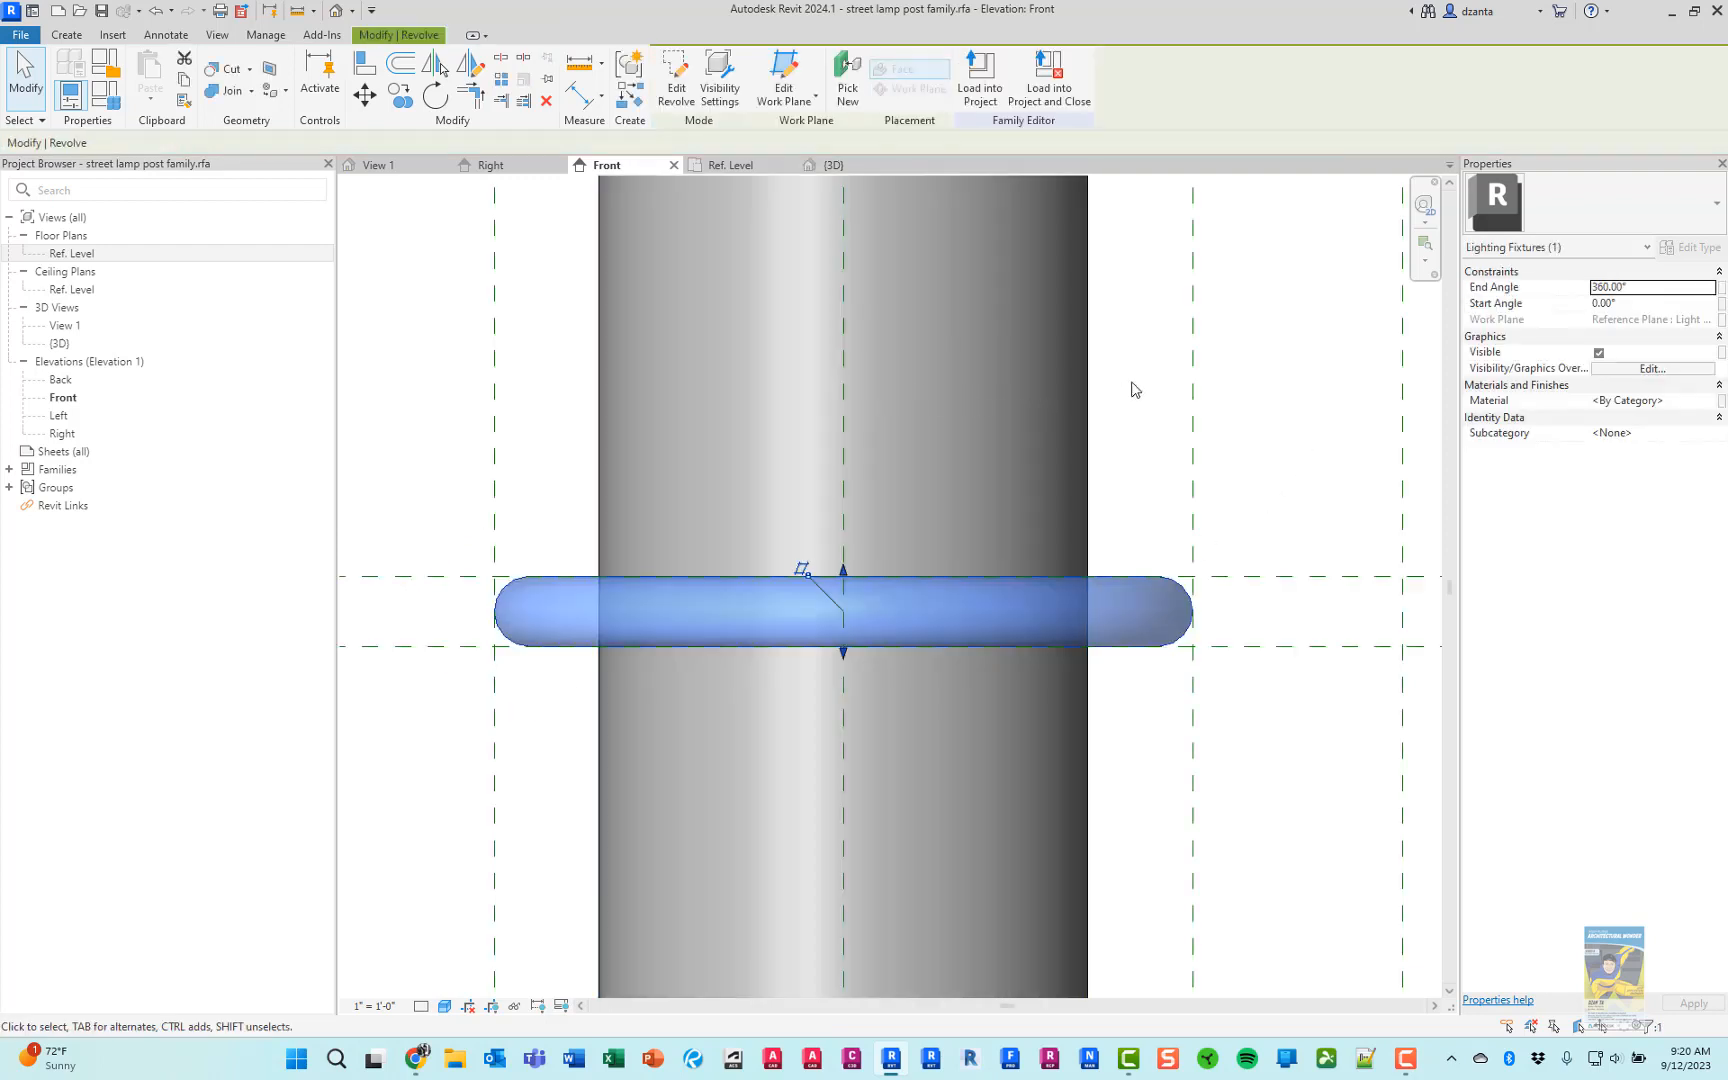
left_click(1285, 353)
left_click(833, 165)
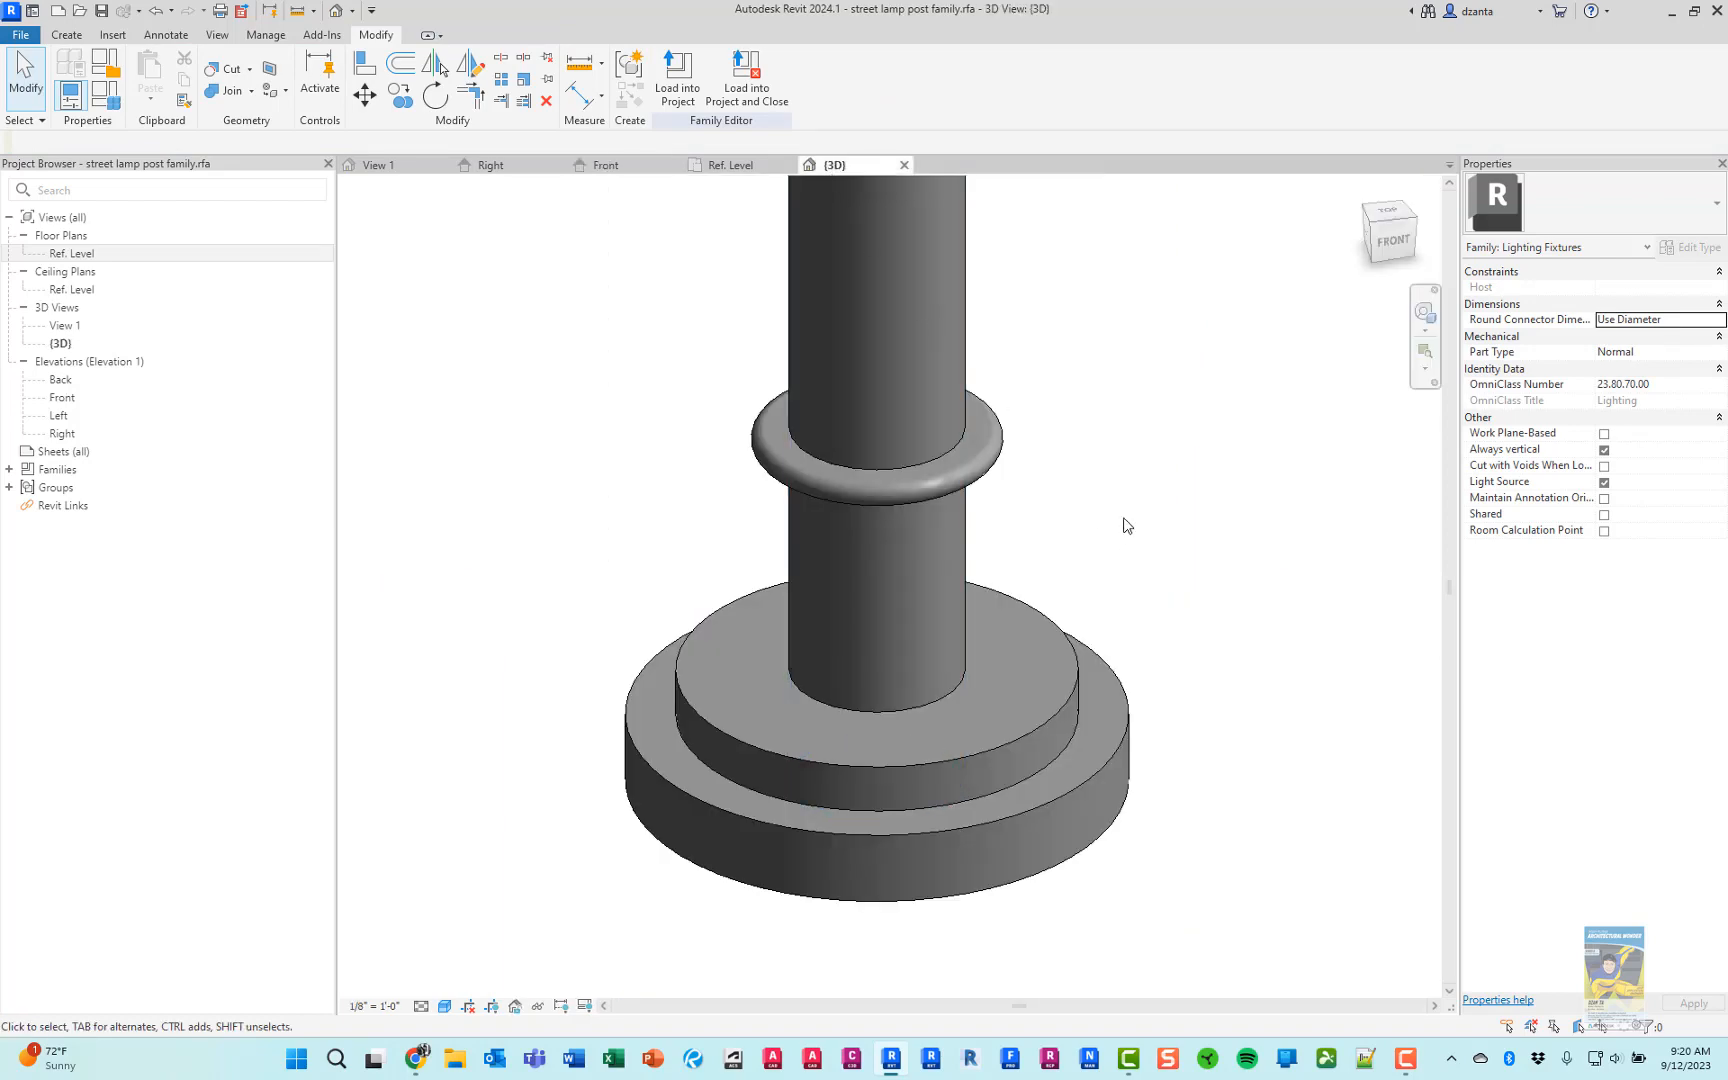
Compare the collar and the pole section above the base in the Front elevation with the product photo
key("alt+Tab")
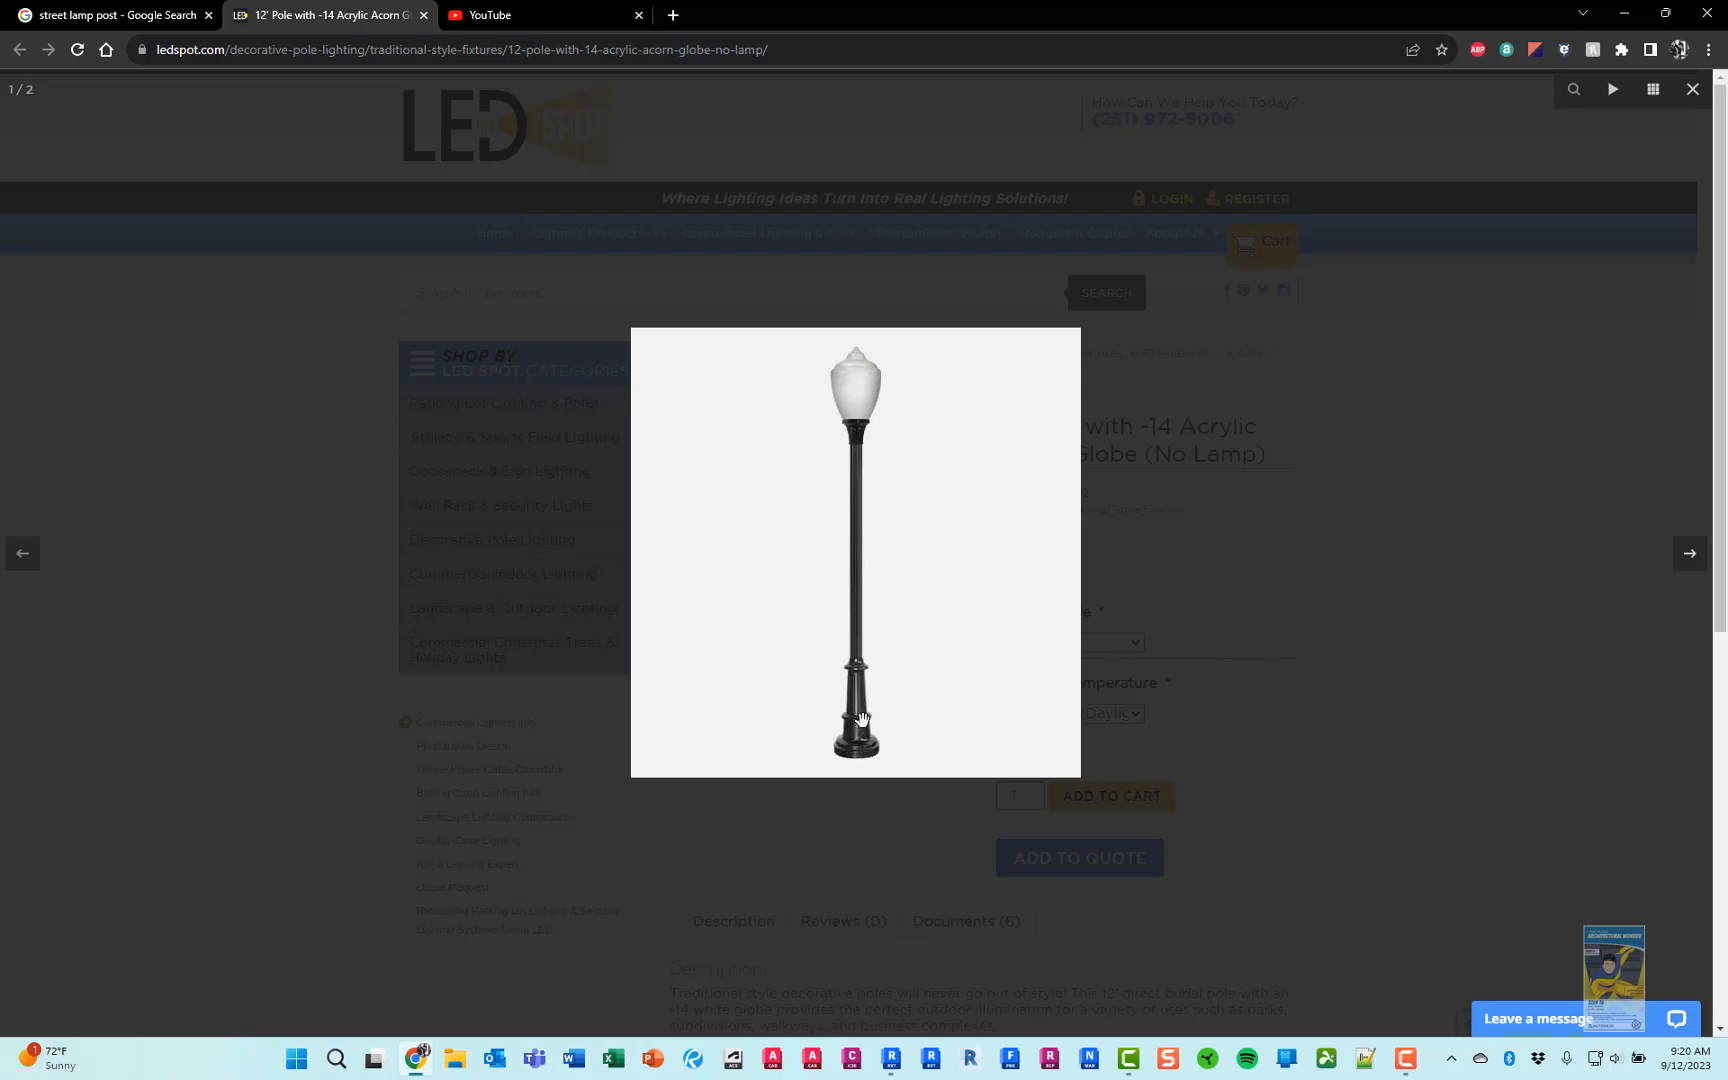
key("alt+Tab")
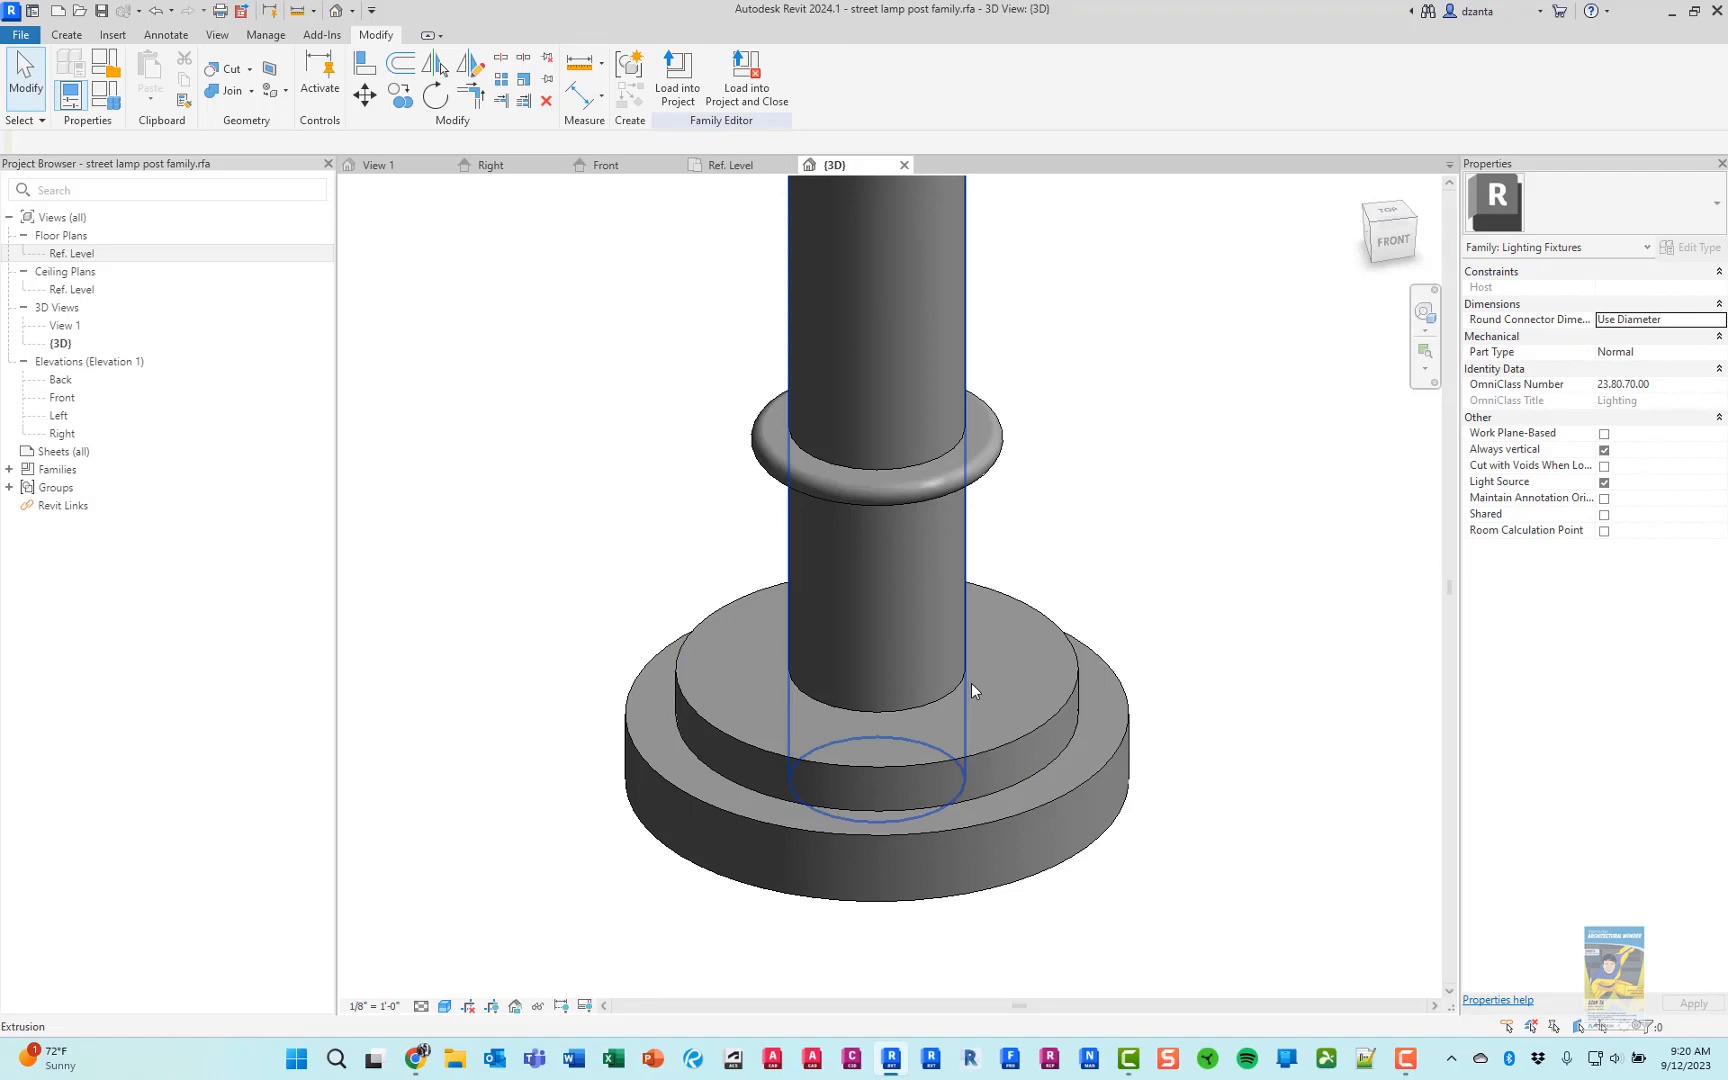
left_click(620, 170)
scroll(932, 695, "down", 5)
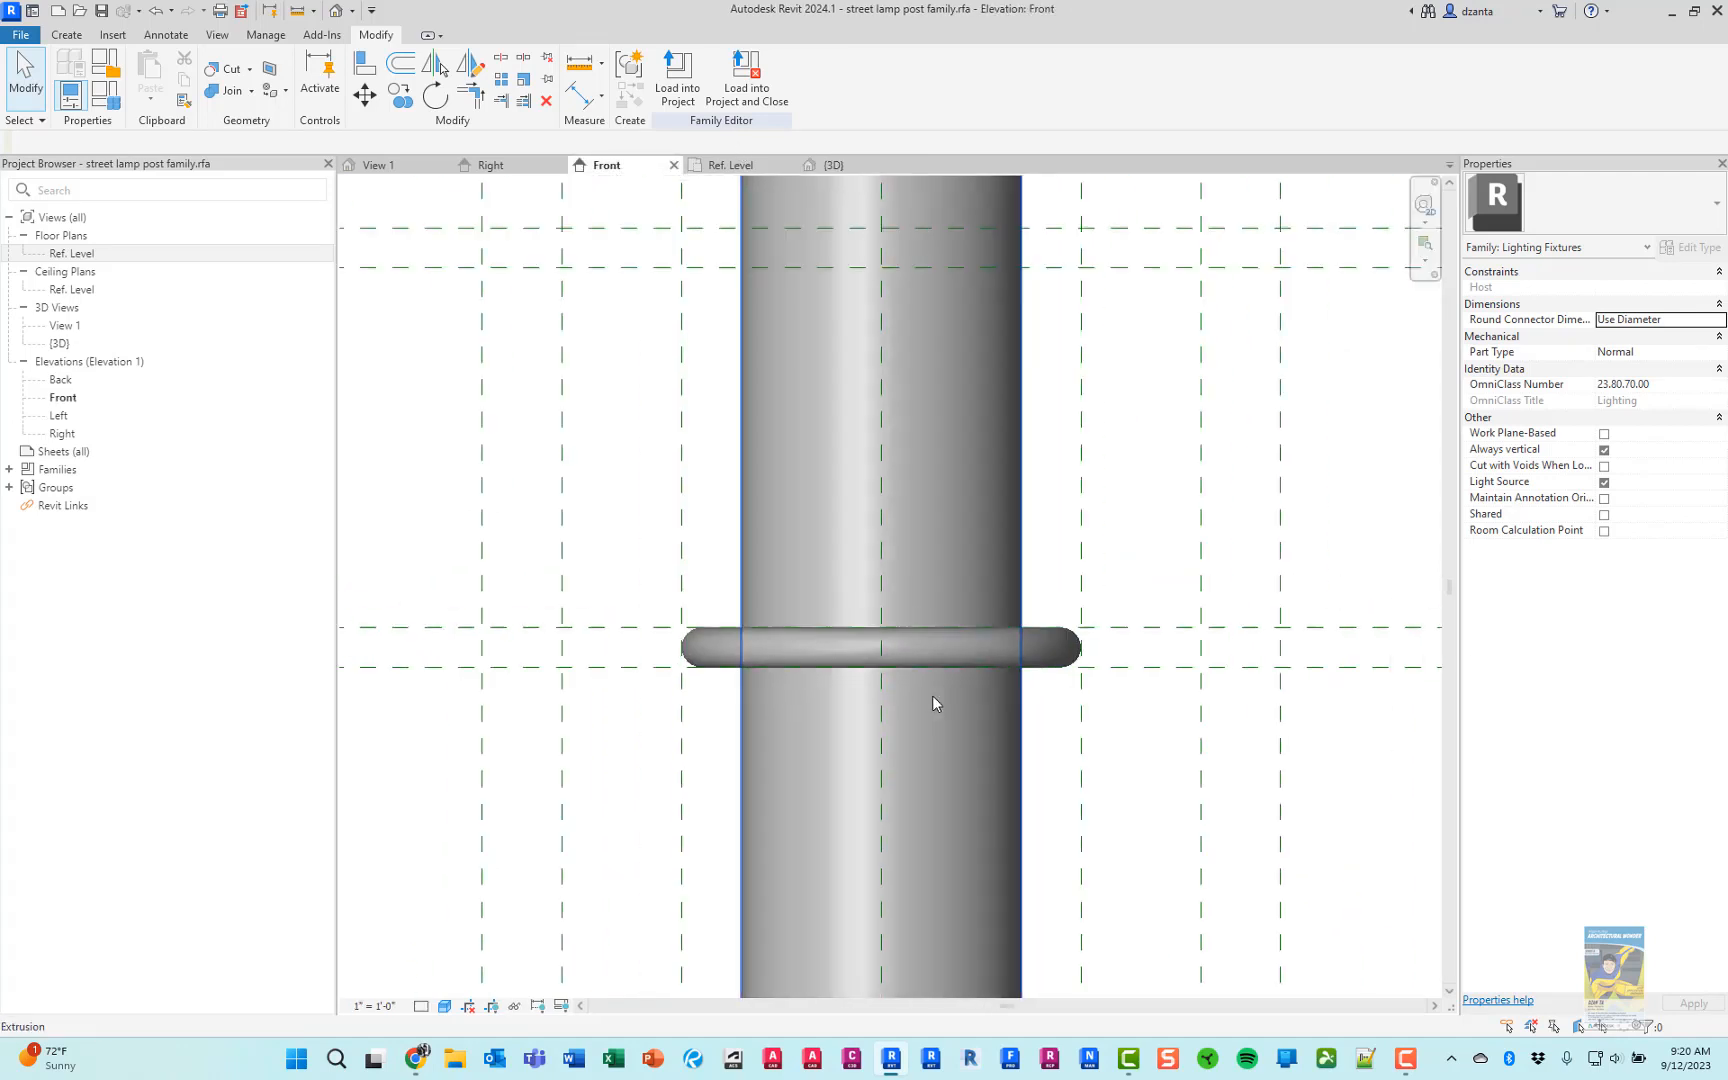
scroll(1056, 700, "up", 1)
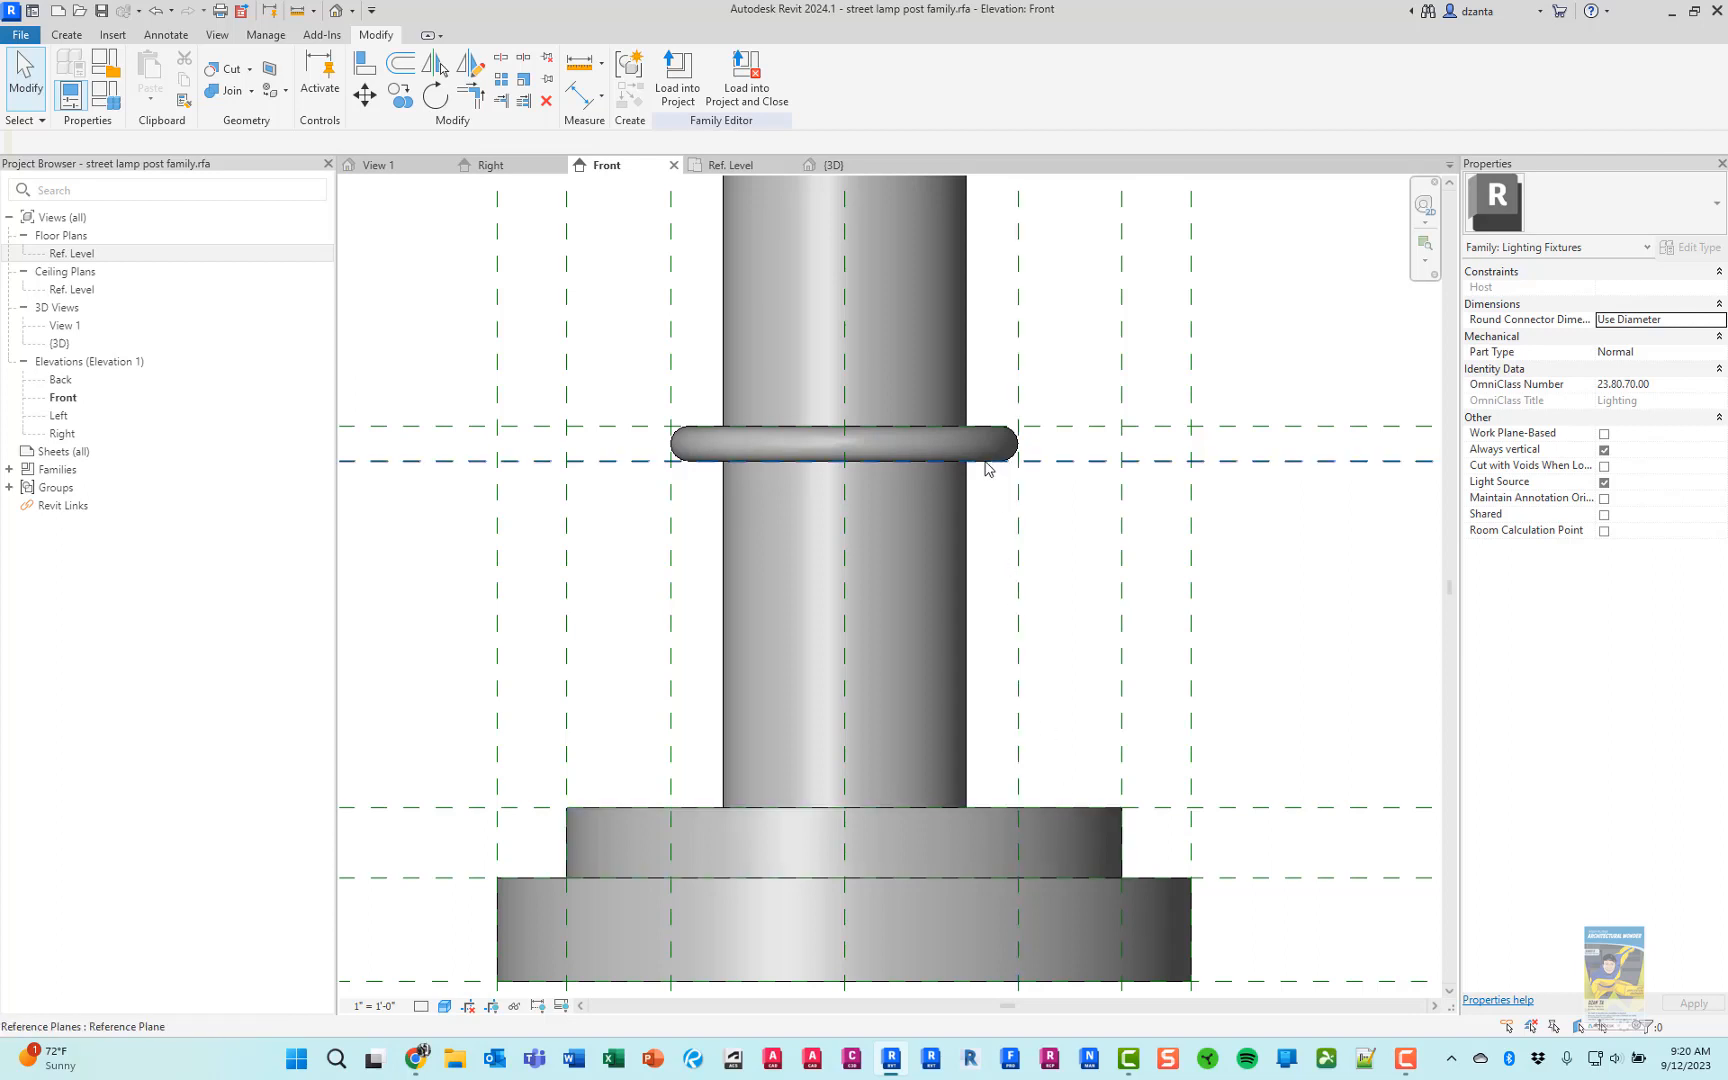
key("alt+Tab")
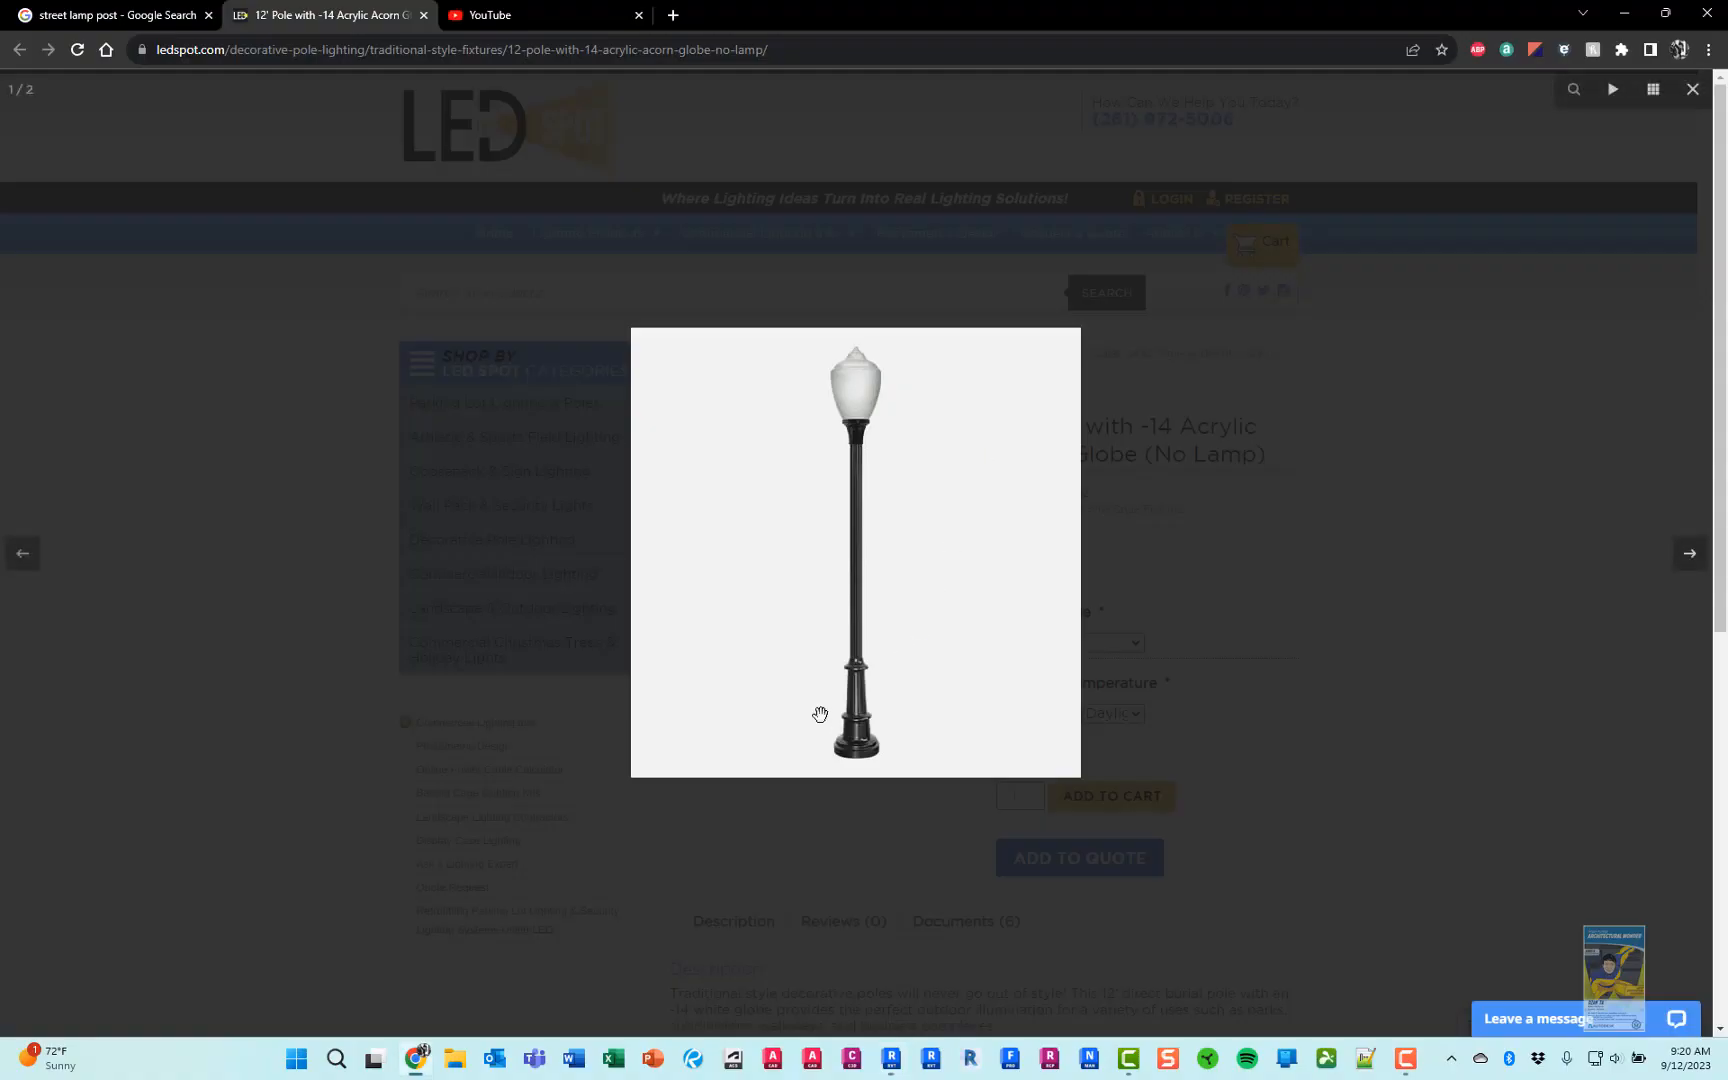
key("alt+Tab")
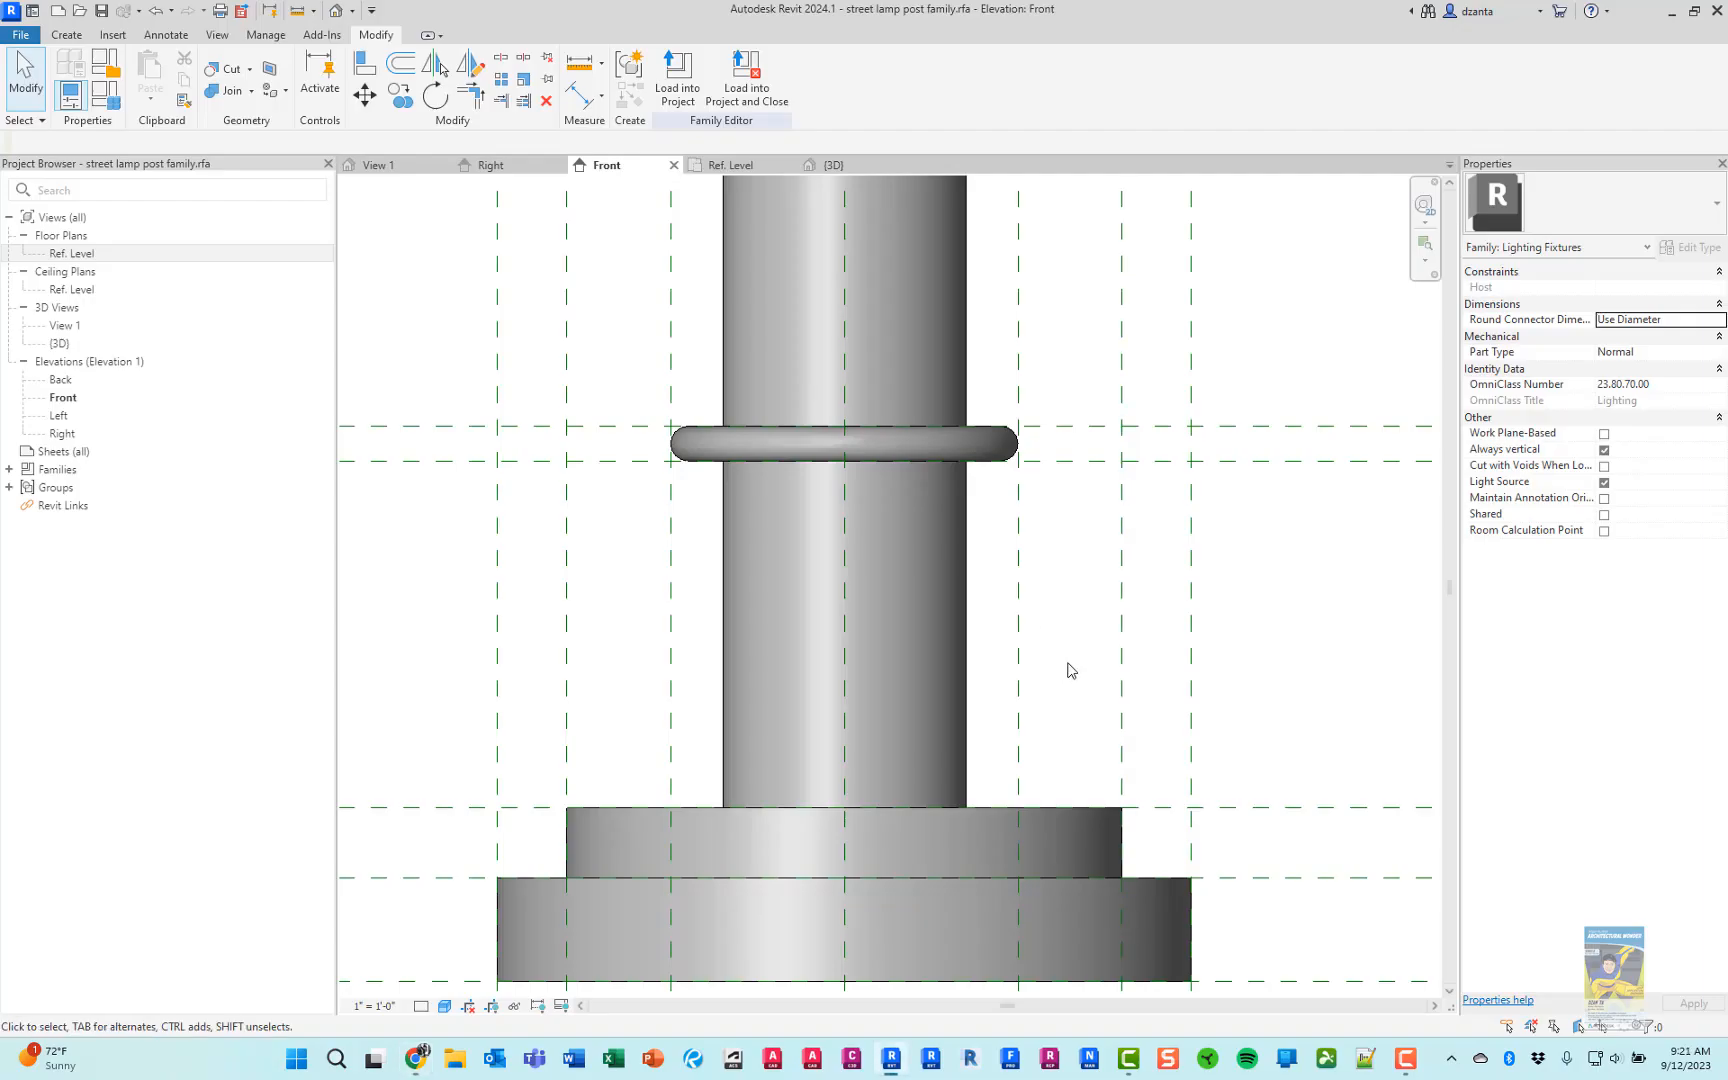
Add vertical reference planes offset 1" to each side of both 5" collar planes in the Front elevation
key("r")
key("p")
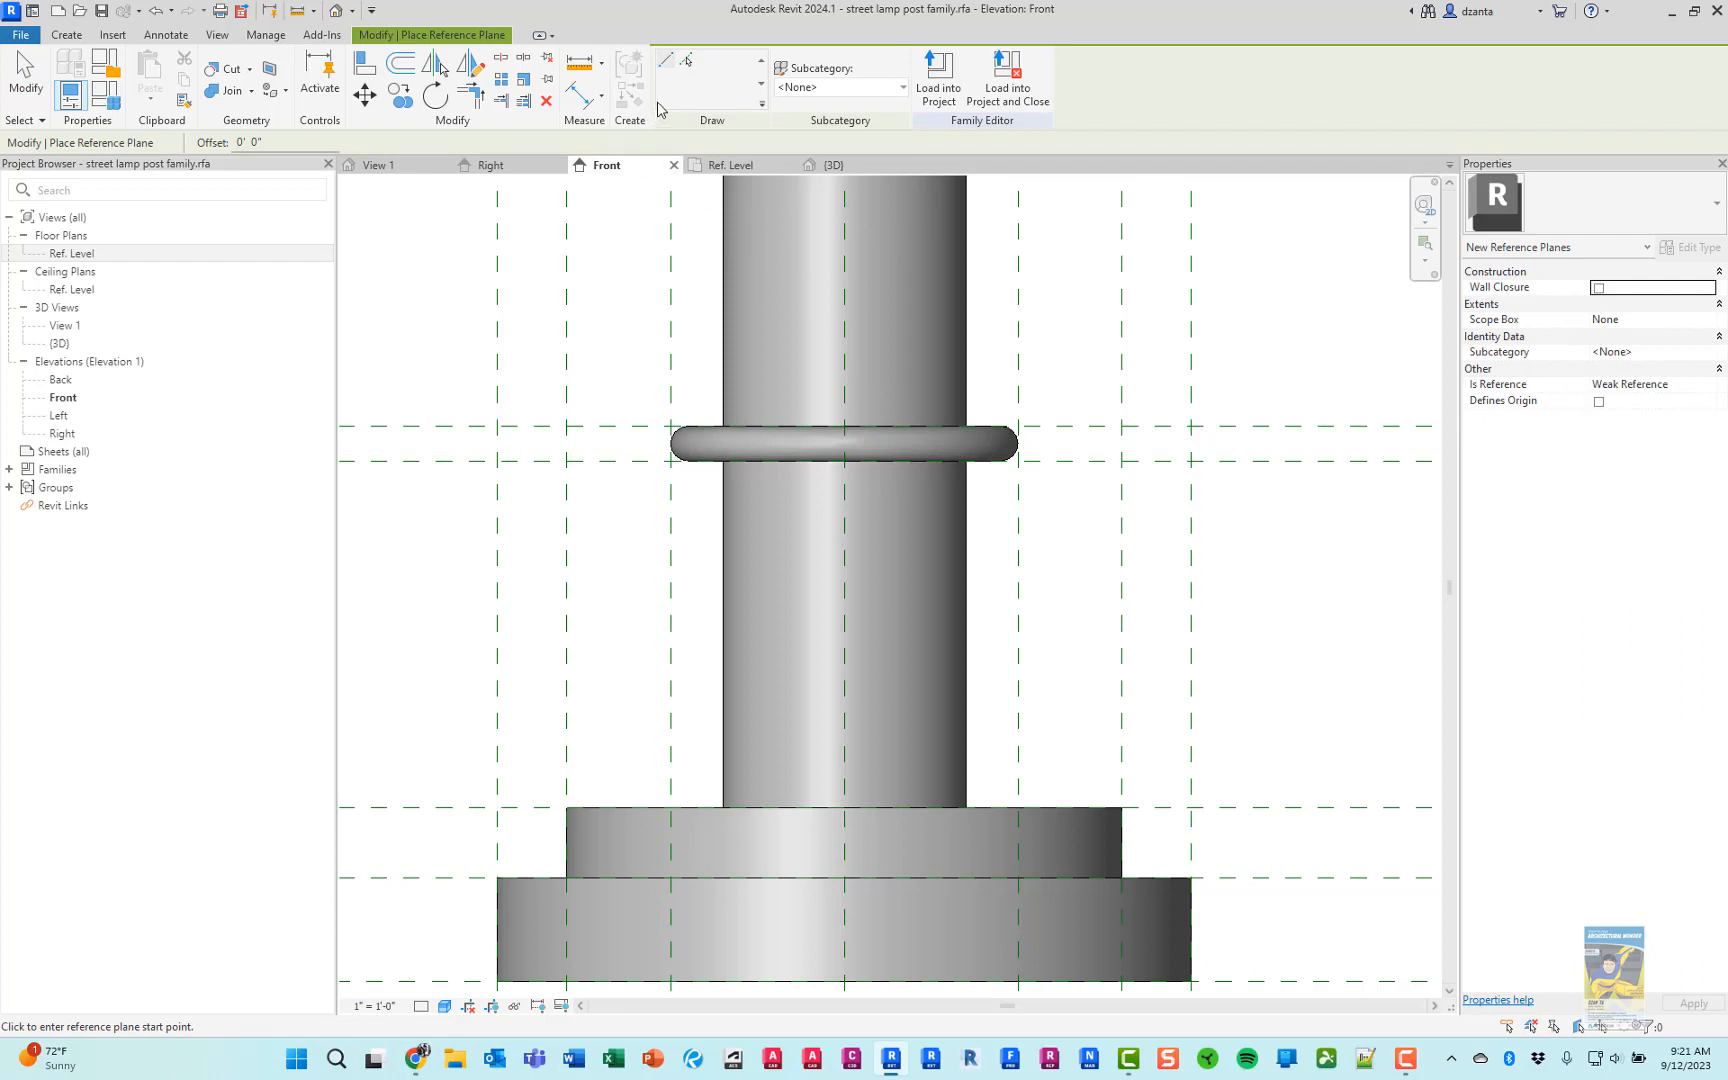
left_click(249, 143)
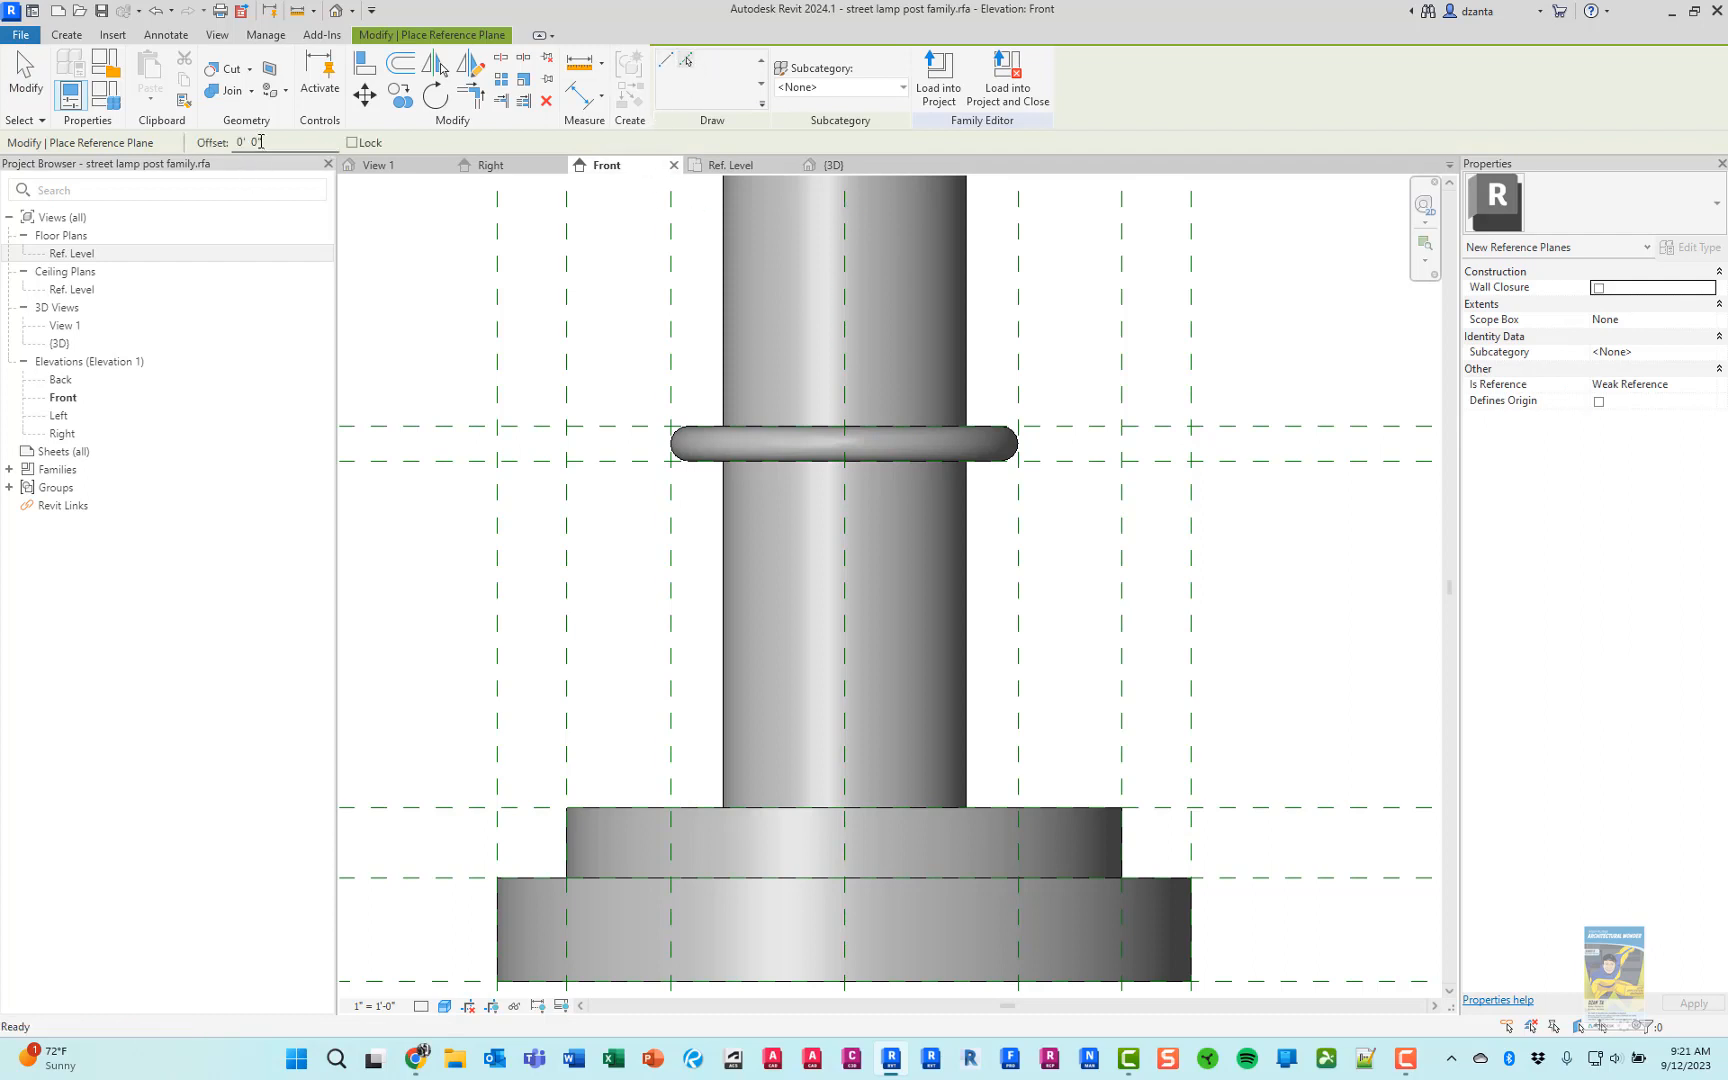
type("1\"")
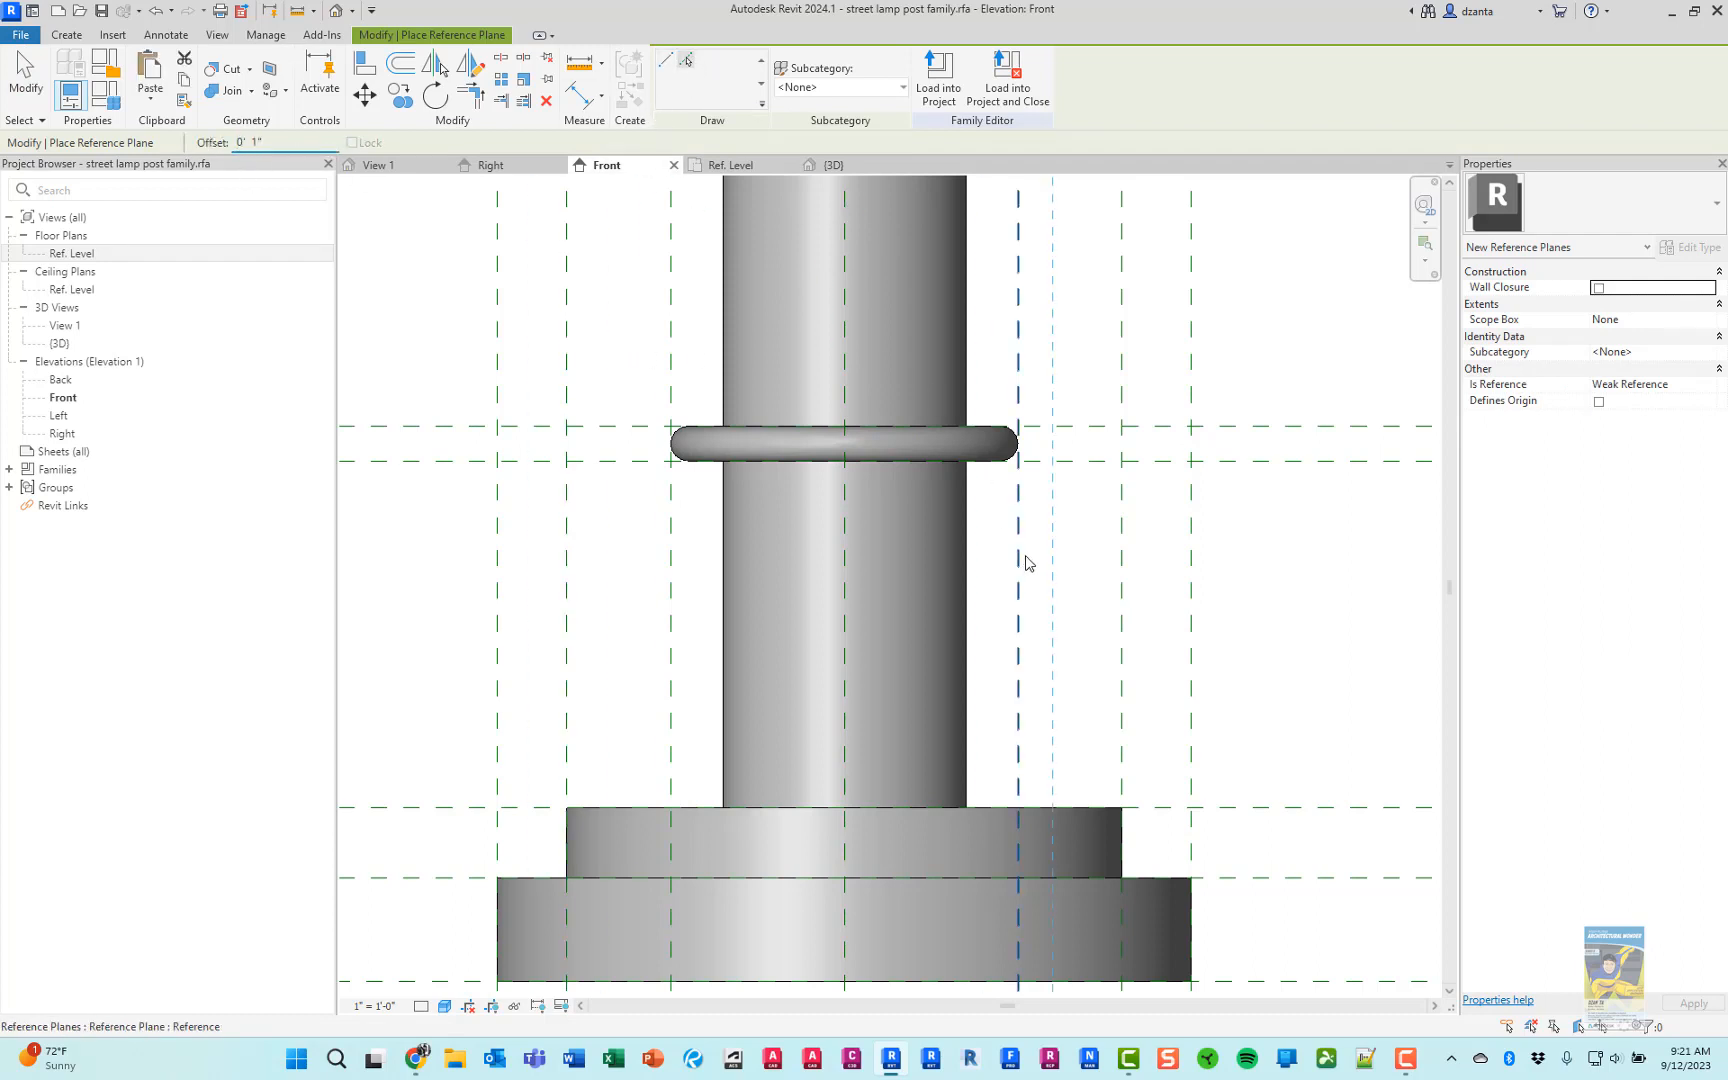
left_click(1023, 632)
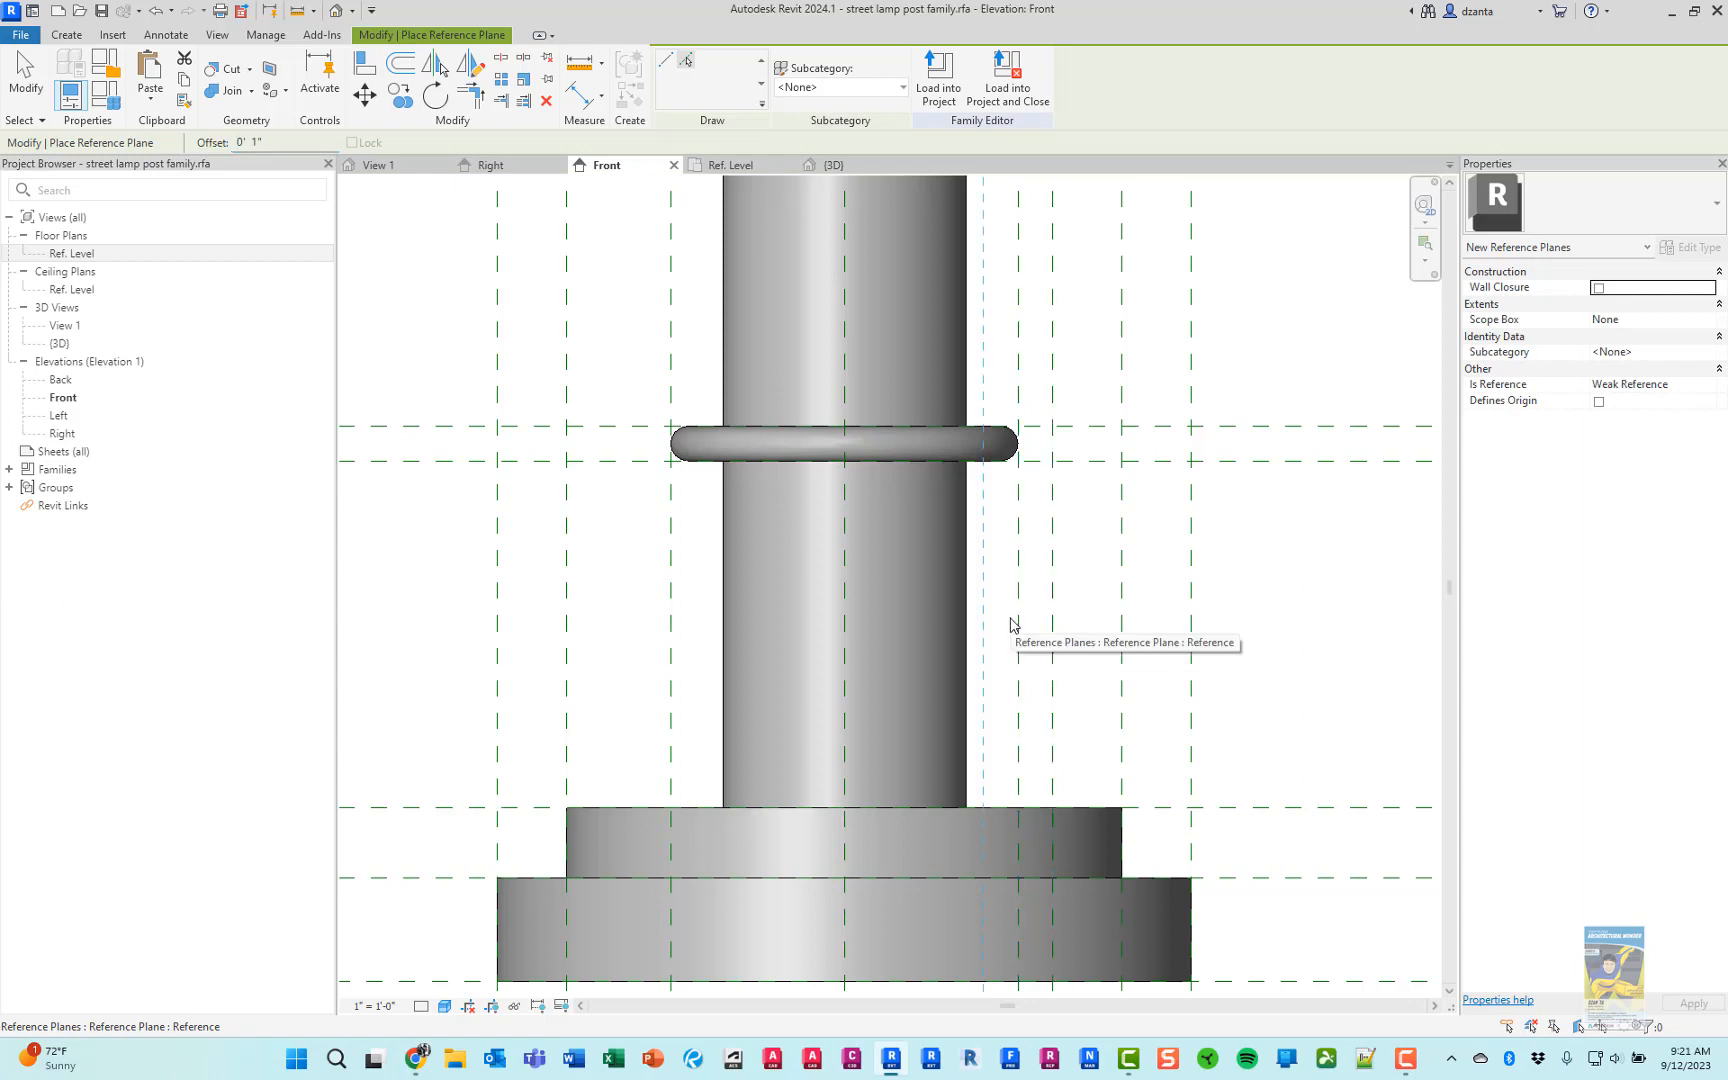
left_click(1012, 625)
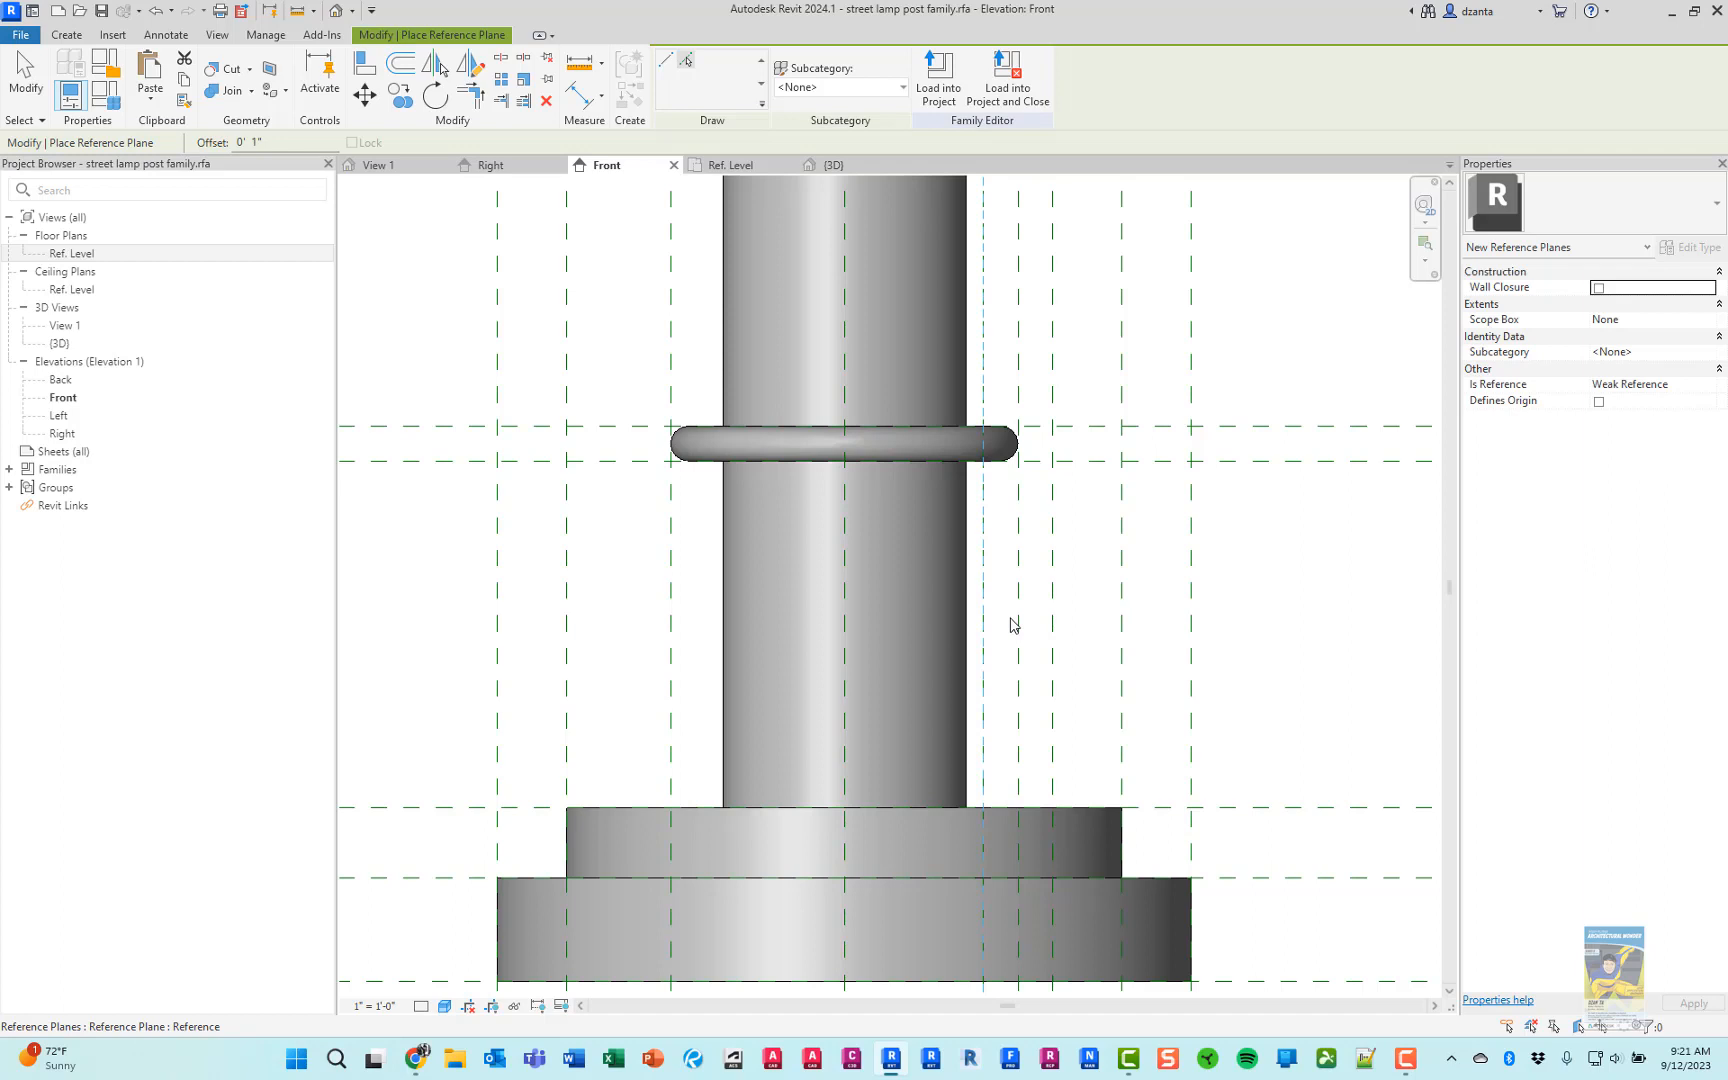
left_click(678, 585)
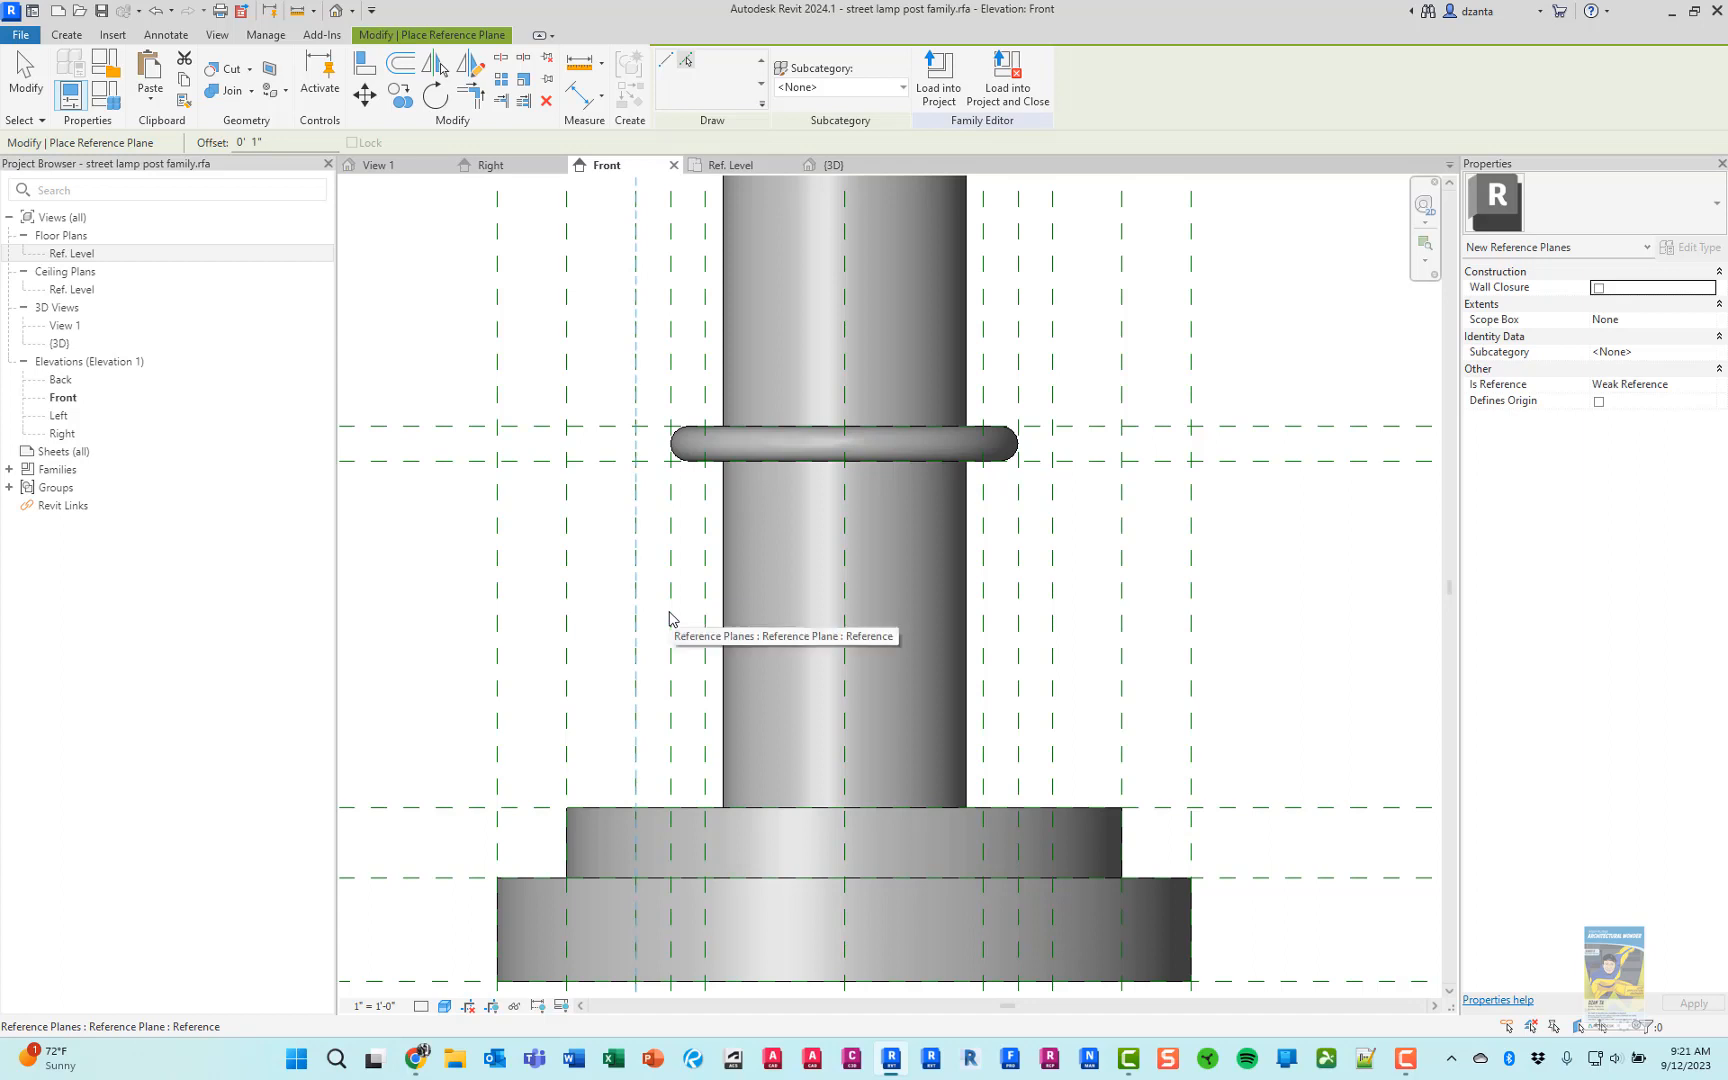
Examine the new reference planes against the collar and base circles in the Ref. Level plan
left_click(724, 170)
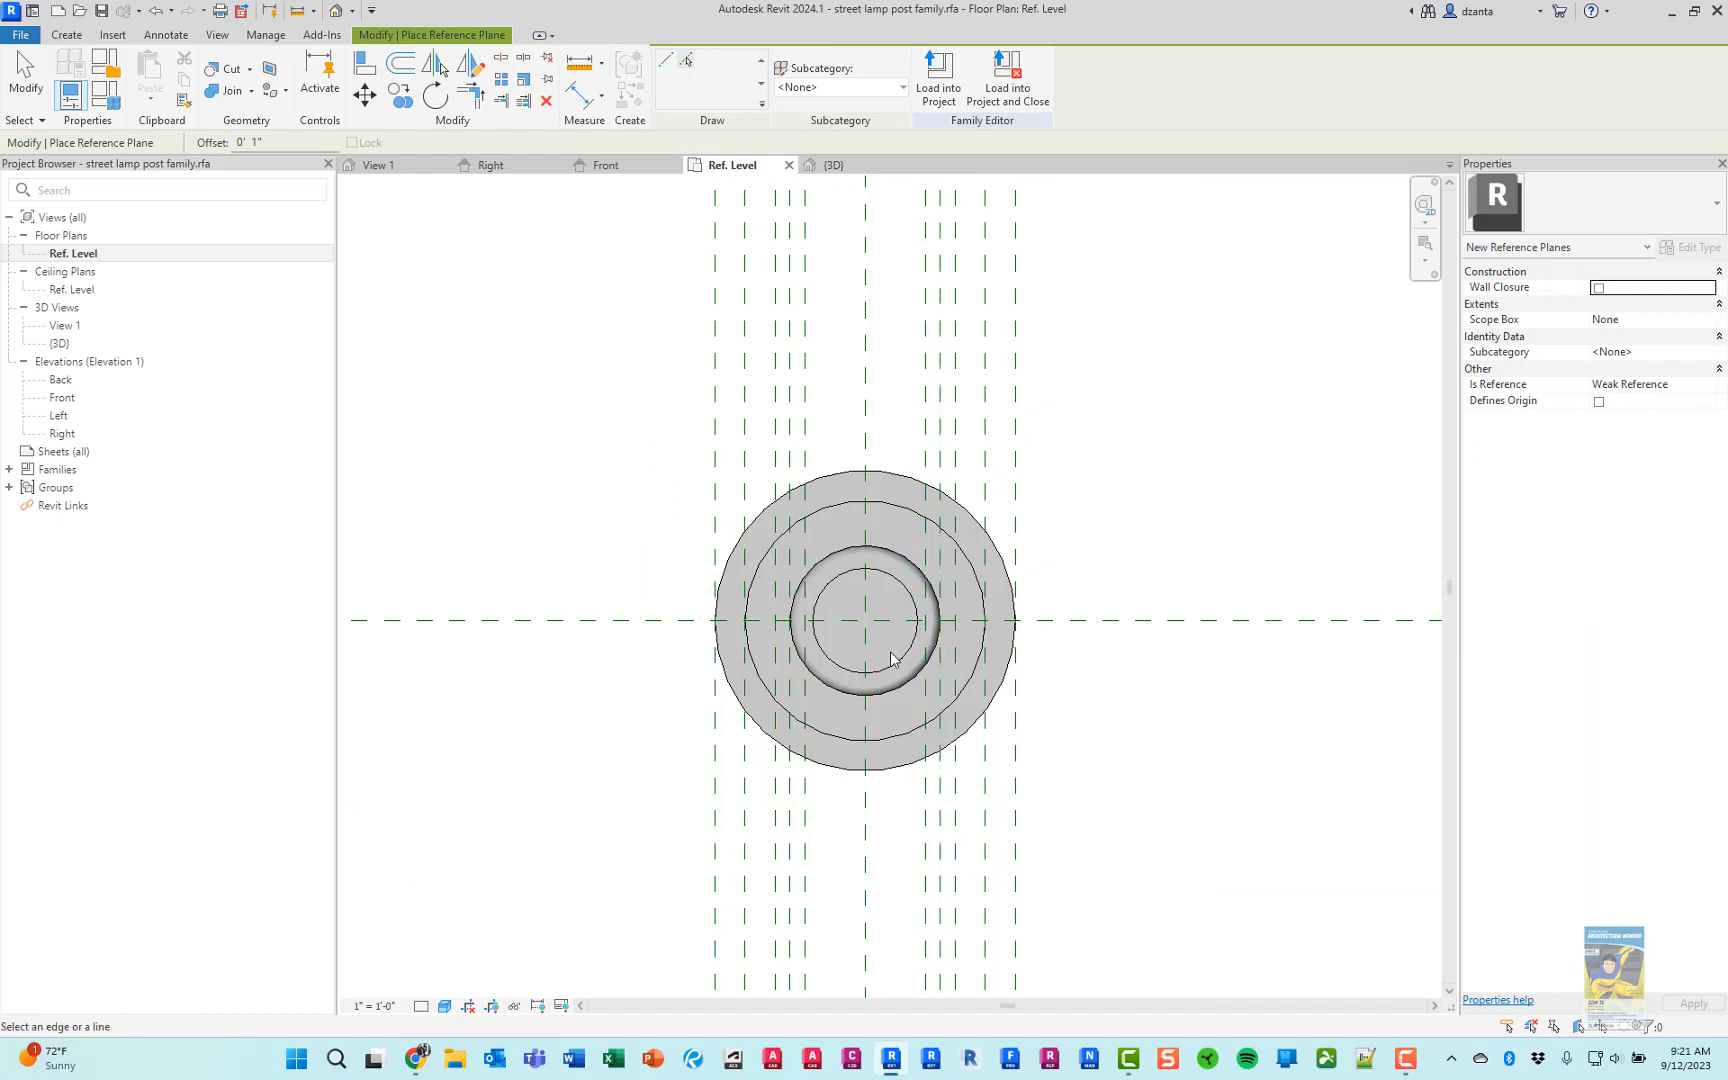
scroll(891, 658, "up", 4)
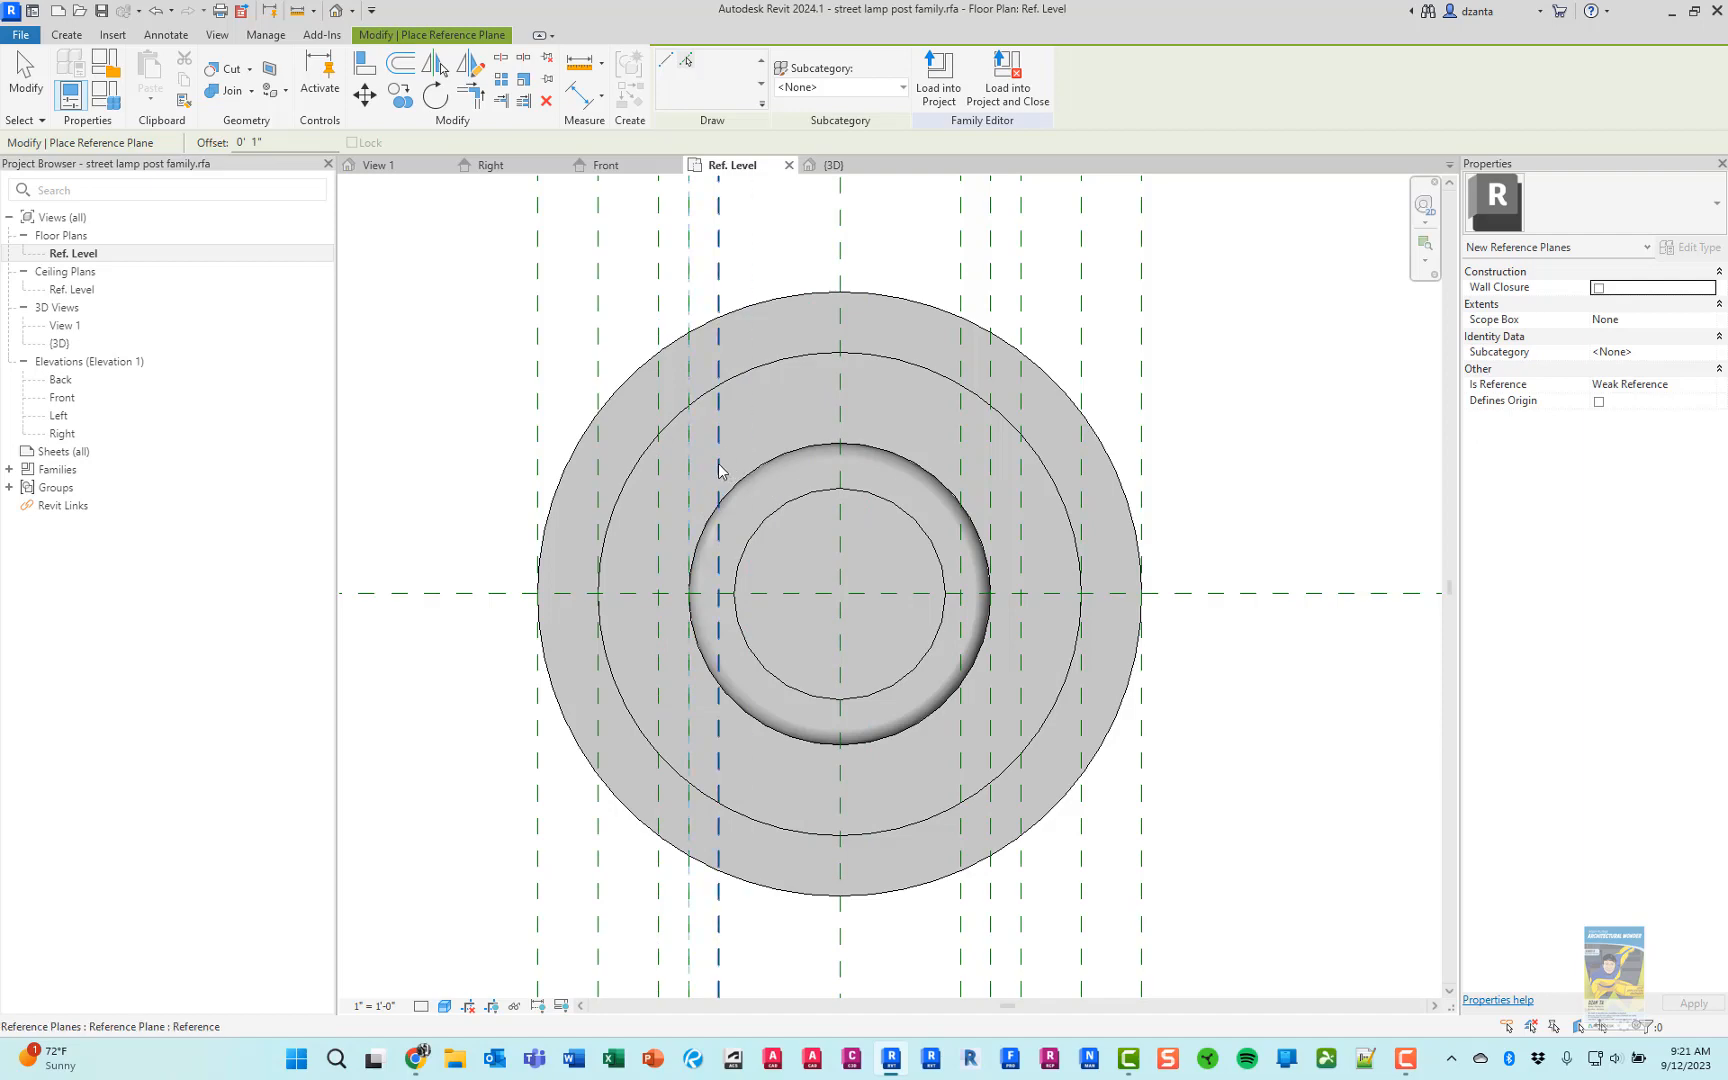
key("Escape")
key("Escape")
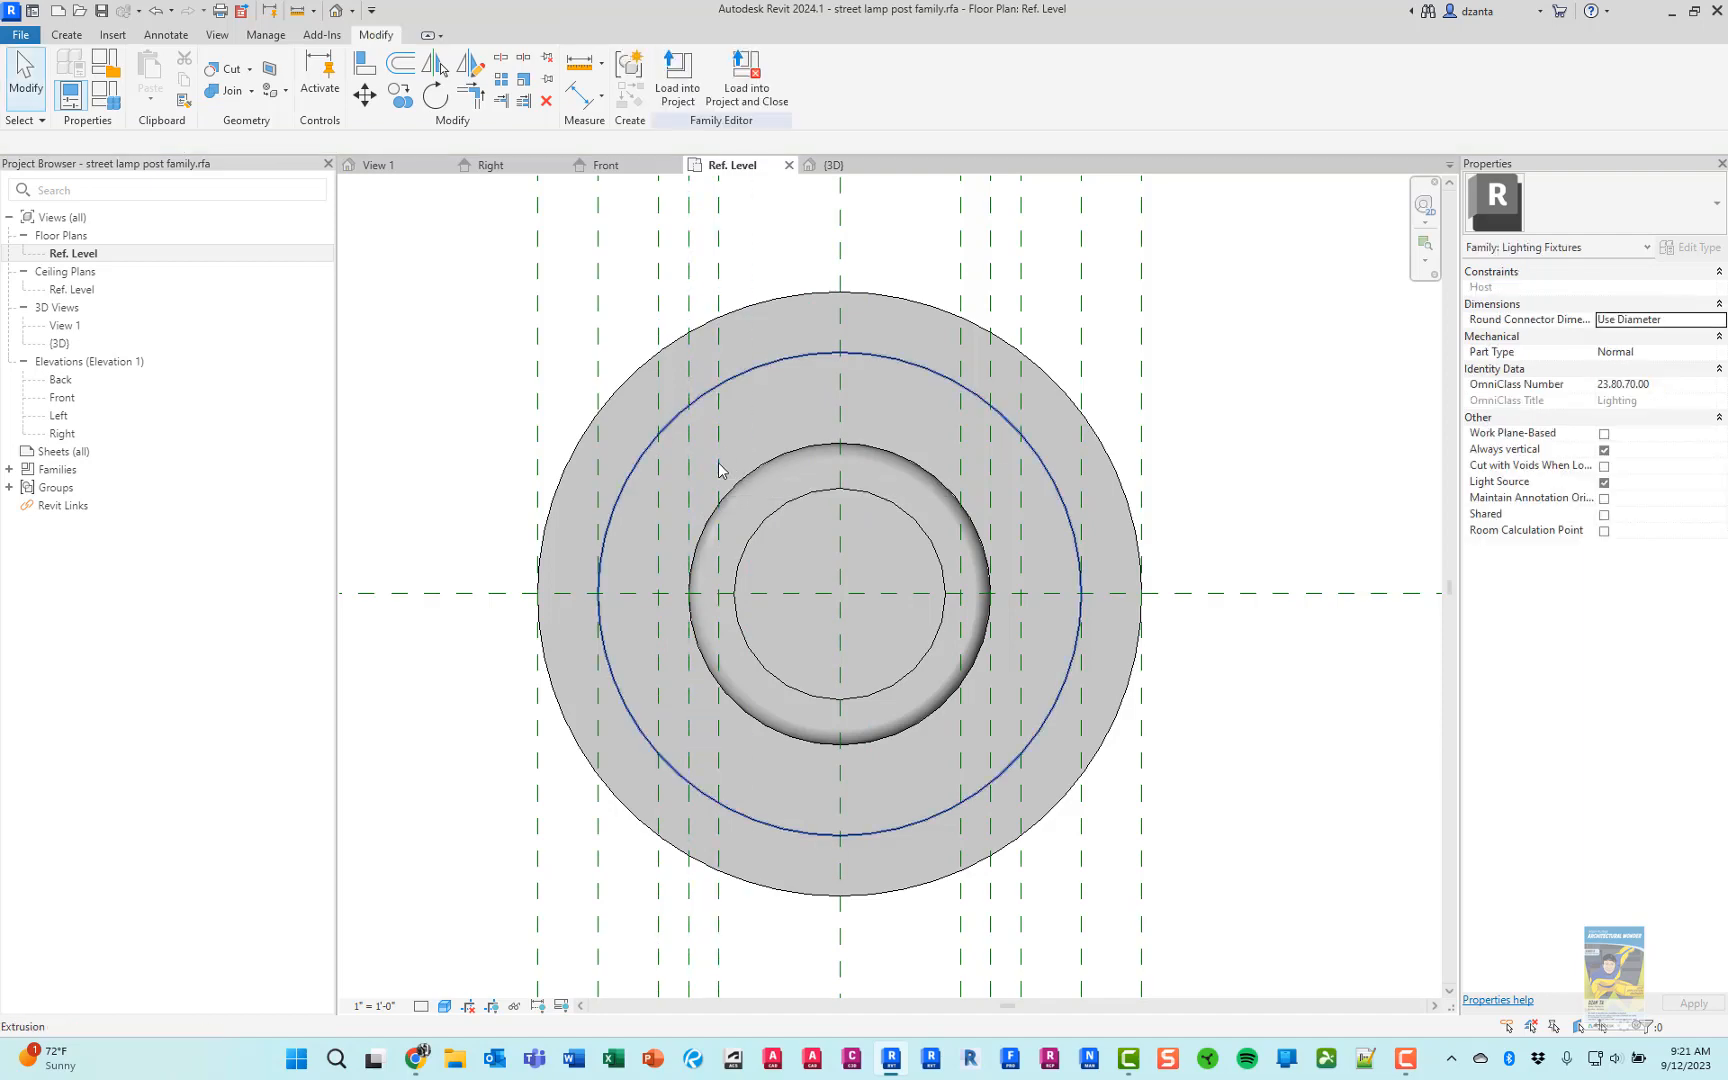
Examine the spacing of the base, collar and pole reference planes in the Front elevation
left_click(628, 166)
scroll(1065, 600, "down", 2)
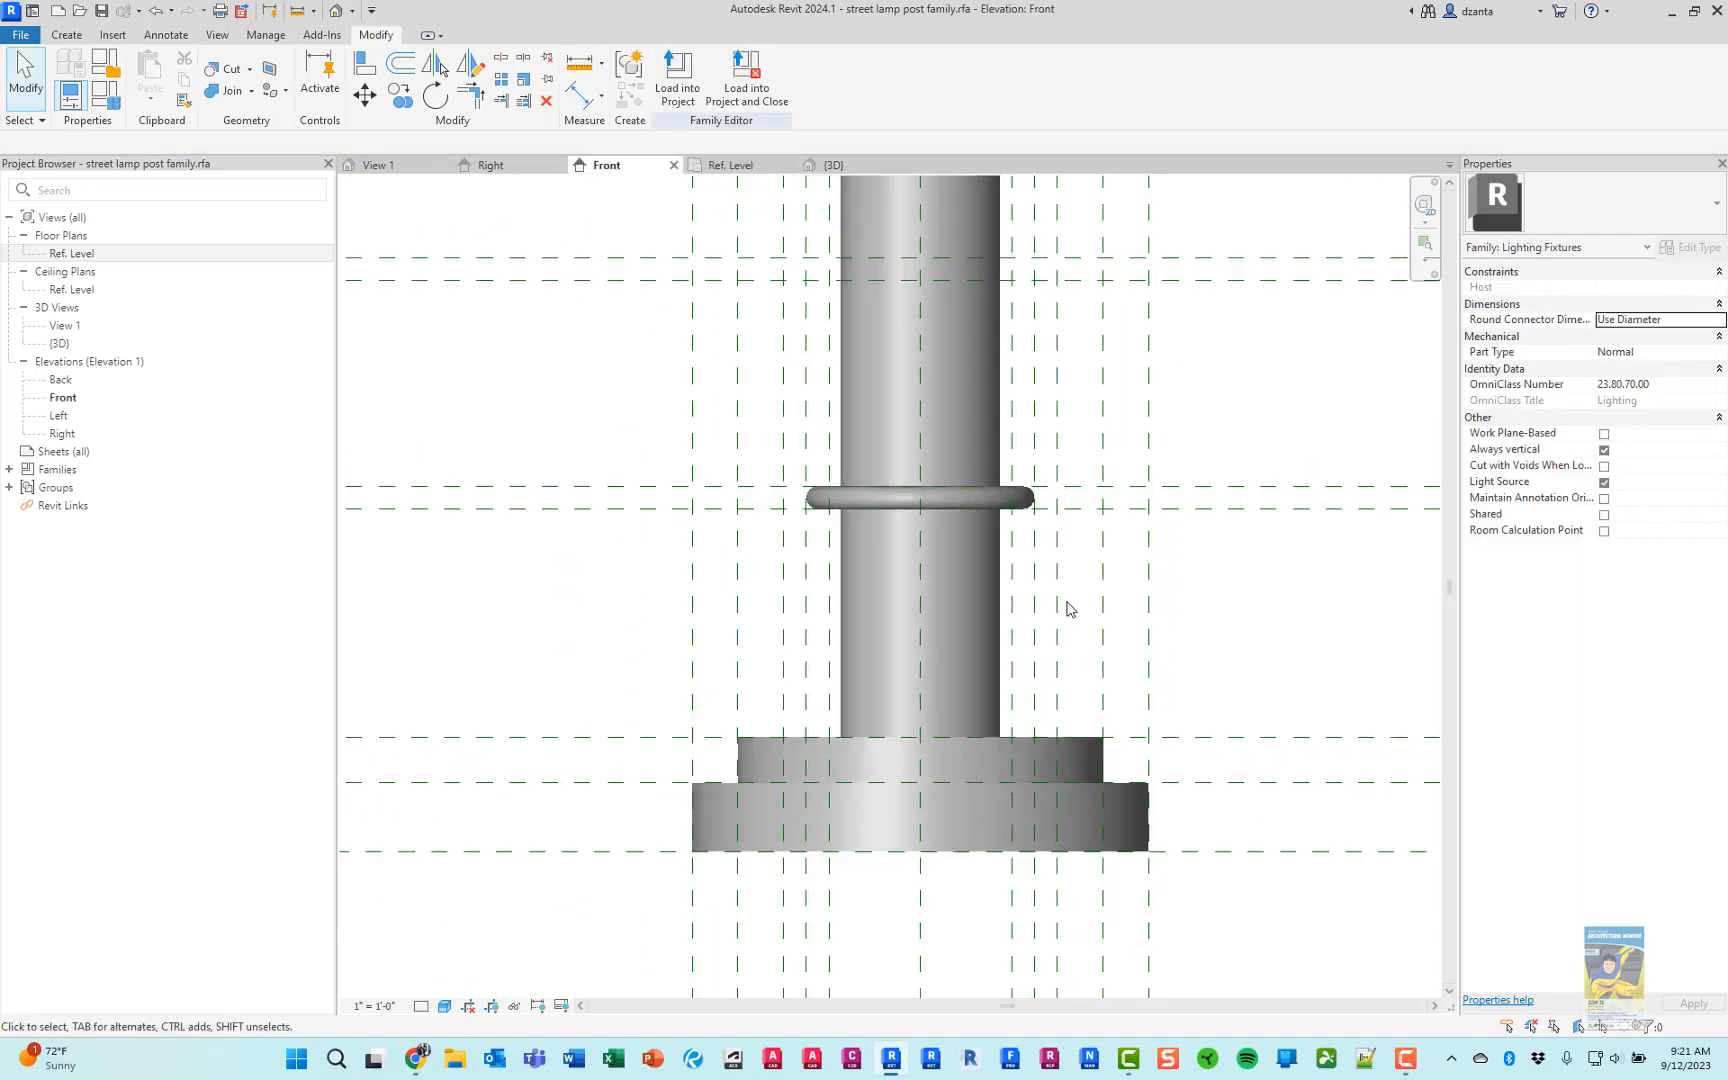
middle_click_drag(1142, 633, 1071, 618)
scroll(1068, 605, "up", 2)
scroll(1084, 598, "down", 3)
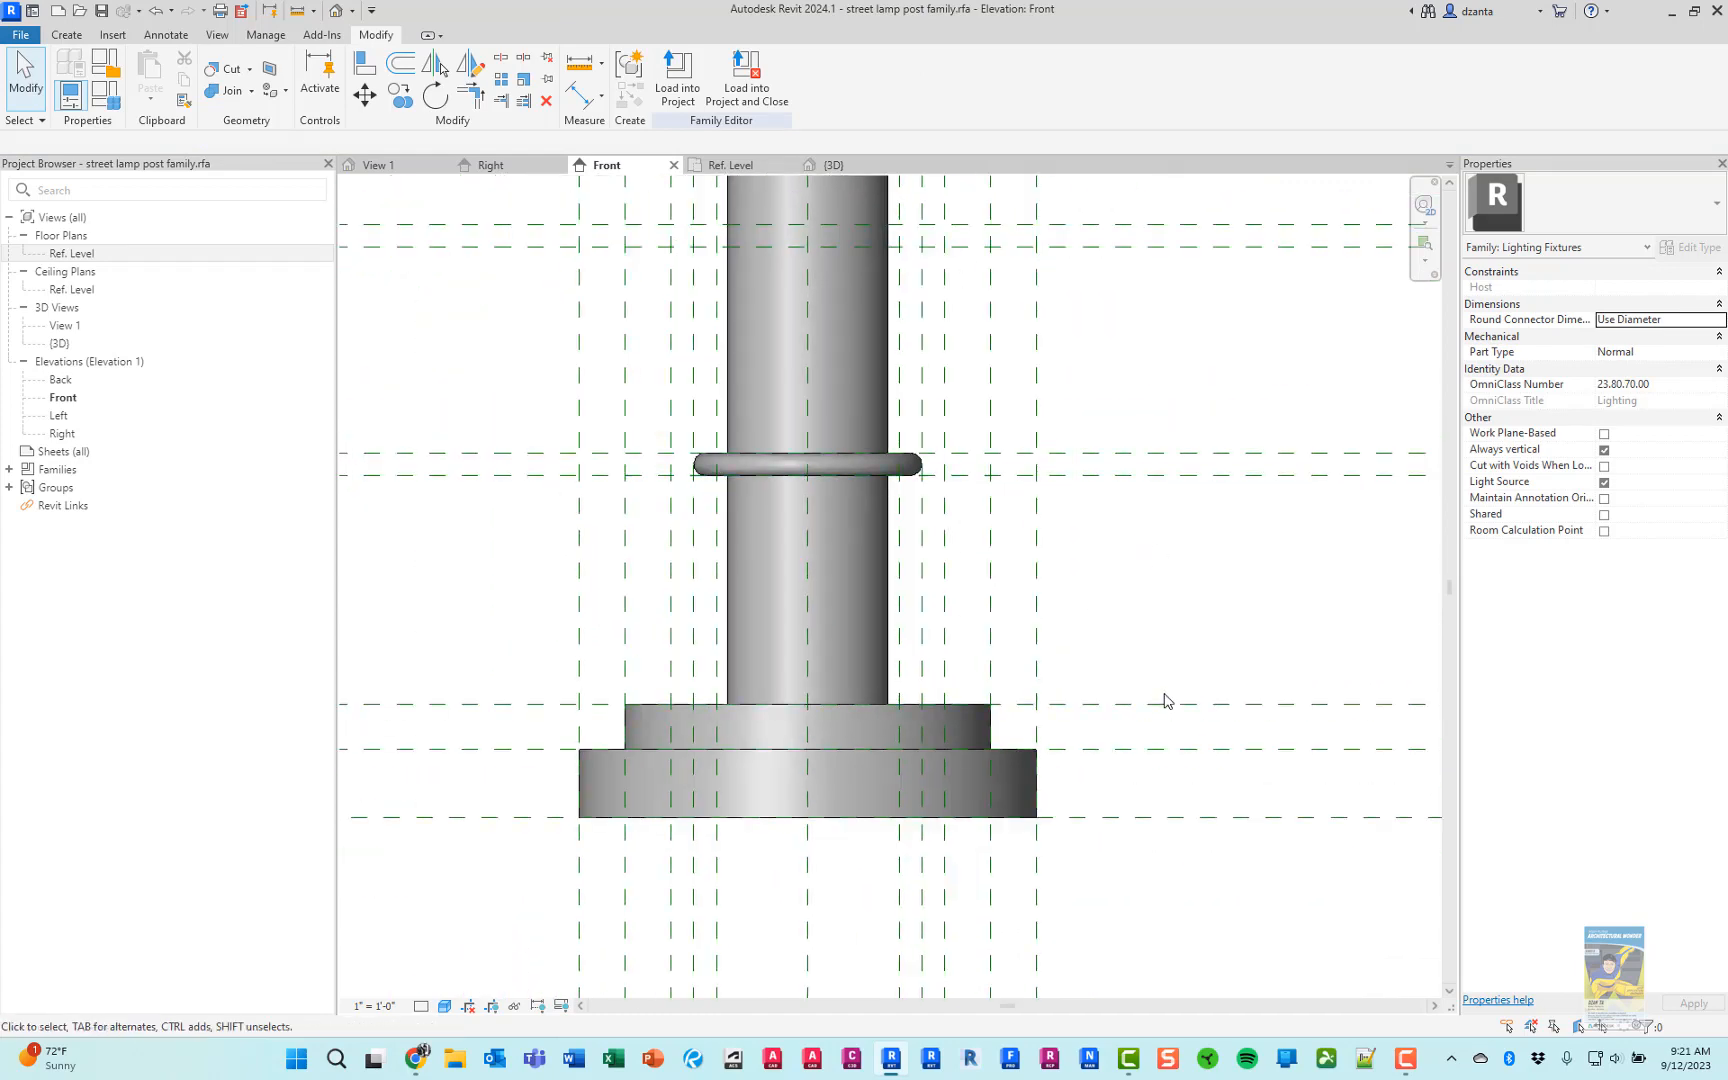
scroll(1152, 760, "down", 3)
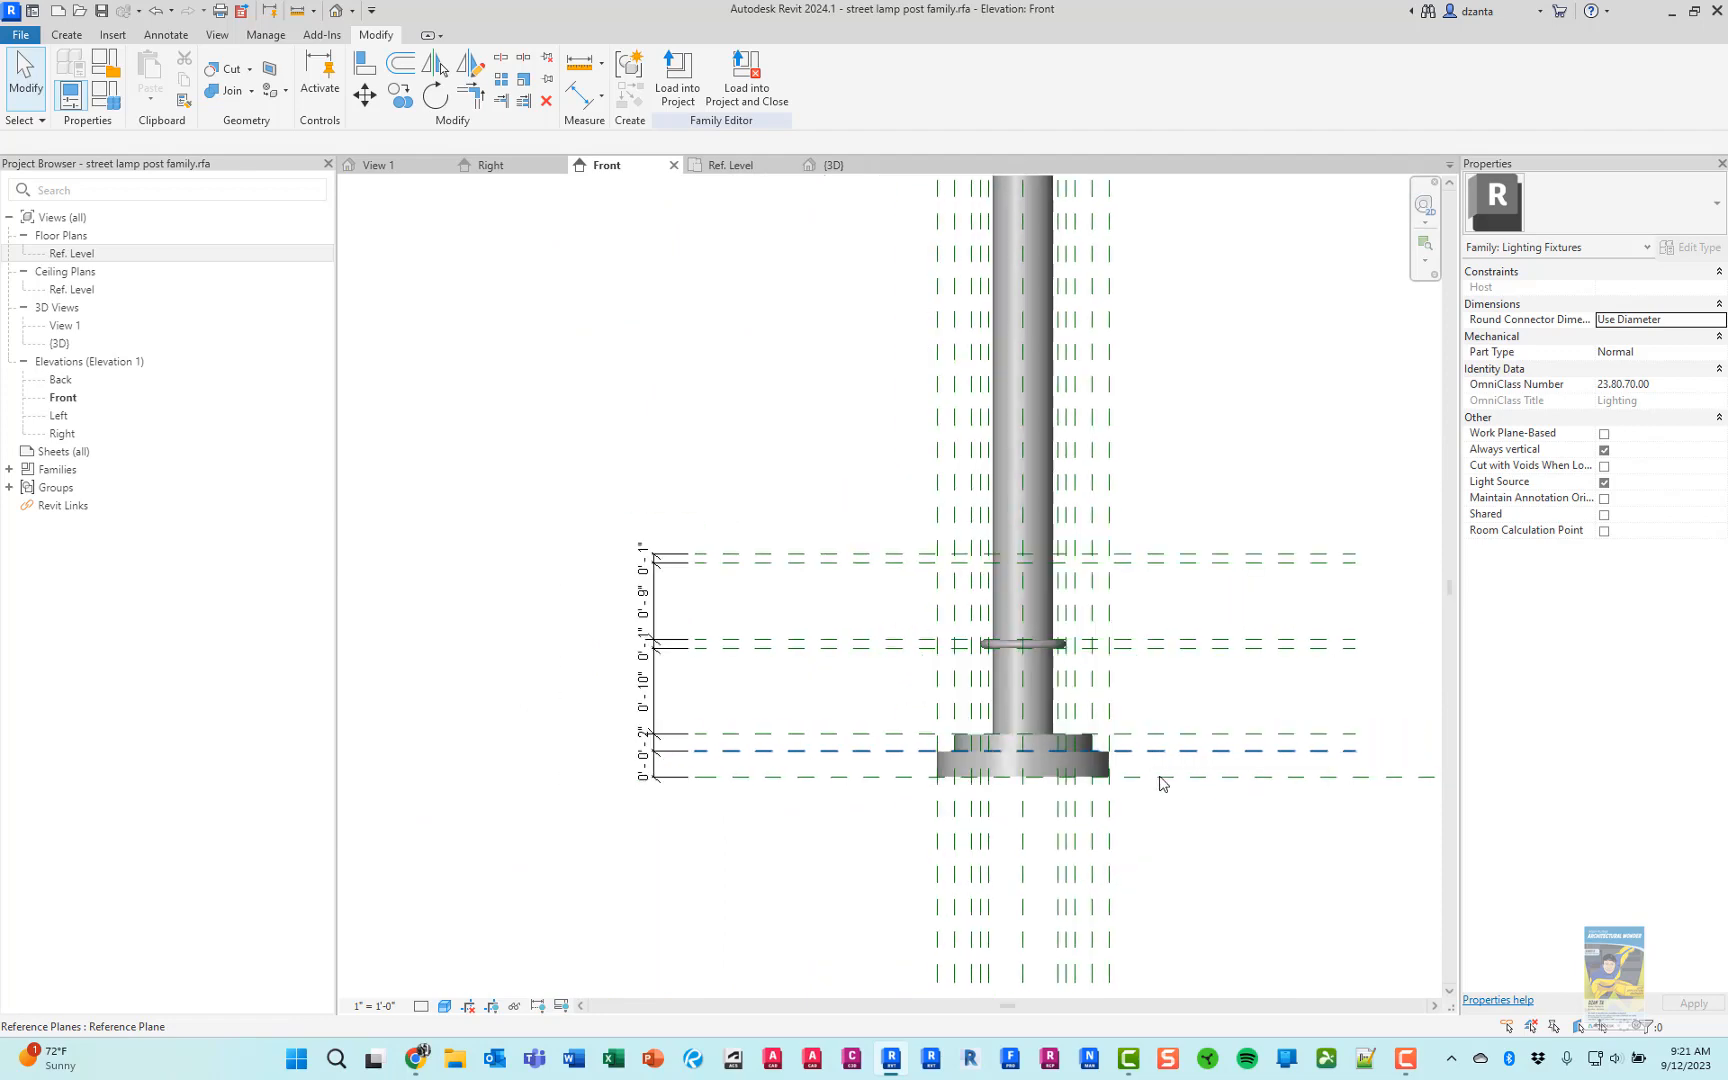
scroll(1090, 795, "up", 1)
scroll(1188, 849, "down", 2)
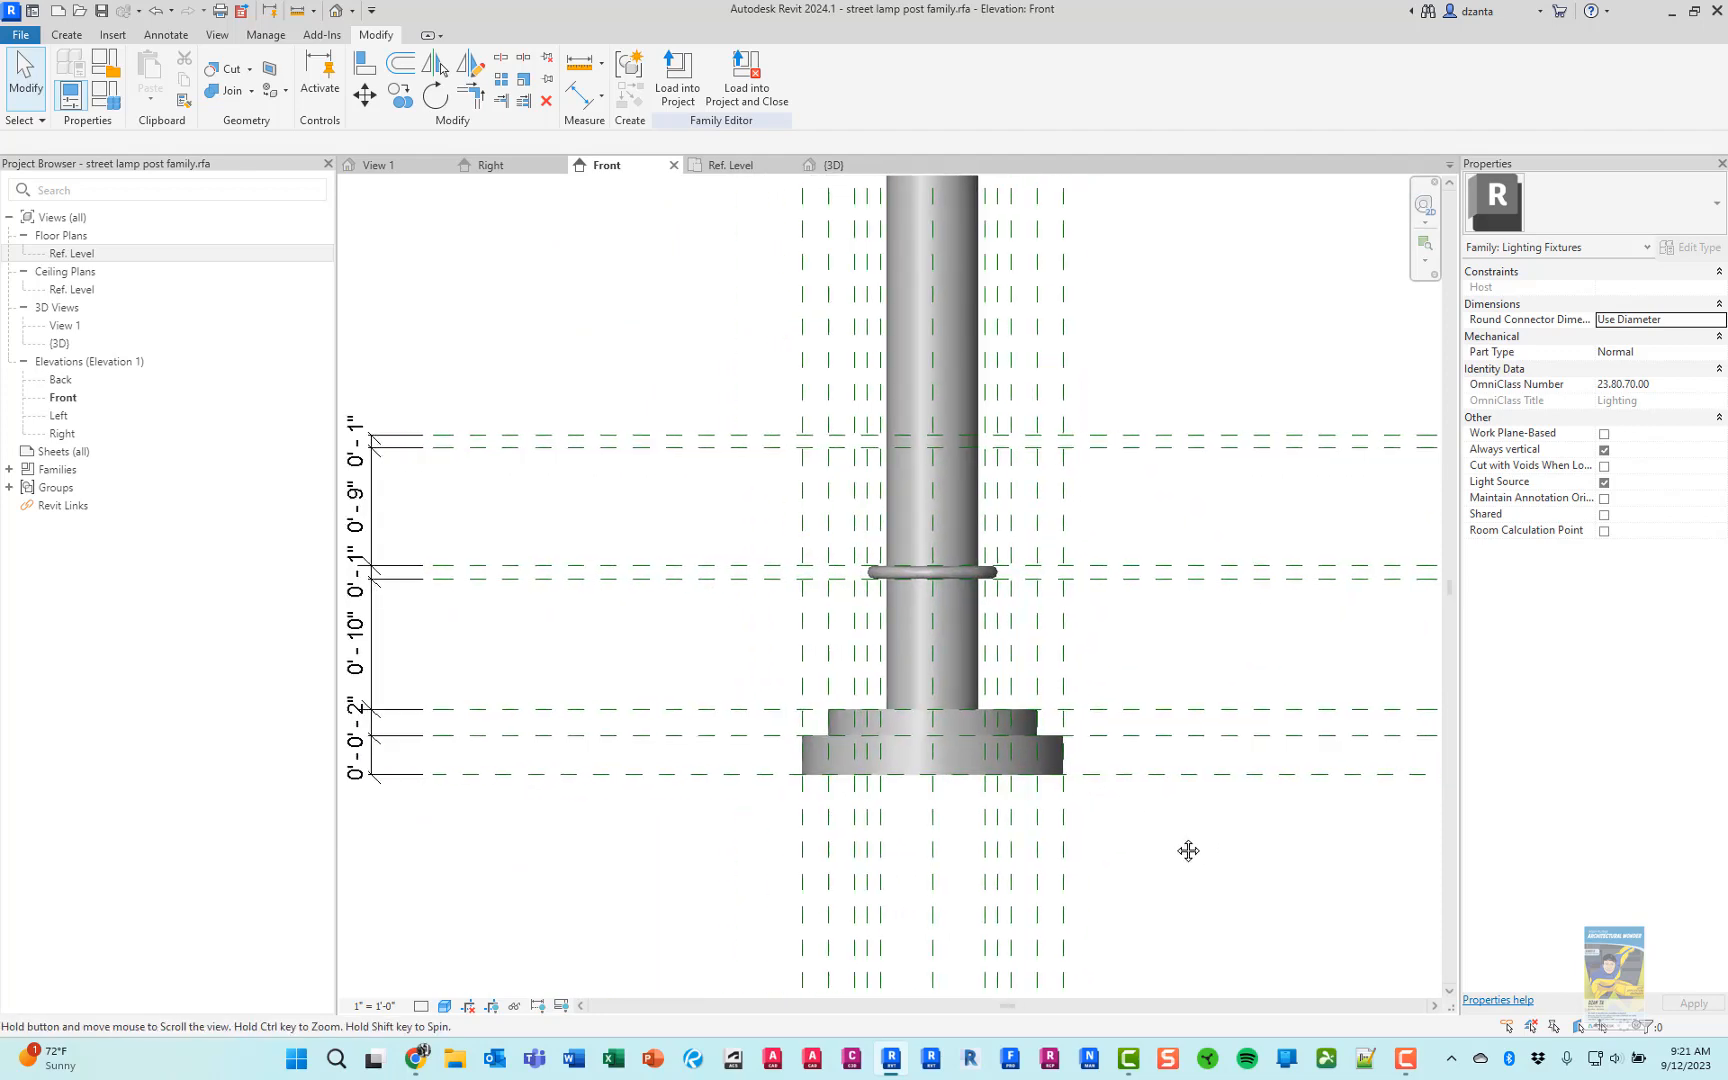
middle_click_drag(1176, 836, 1165, 841)
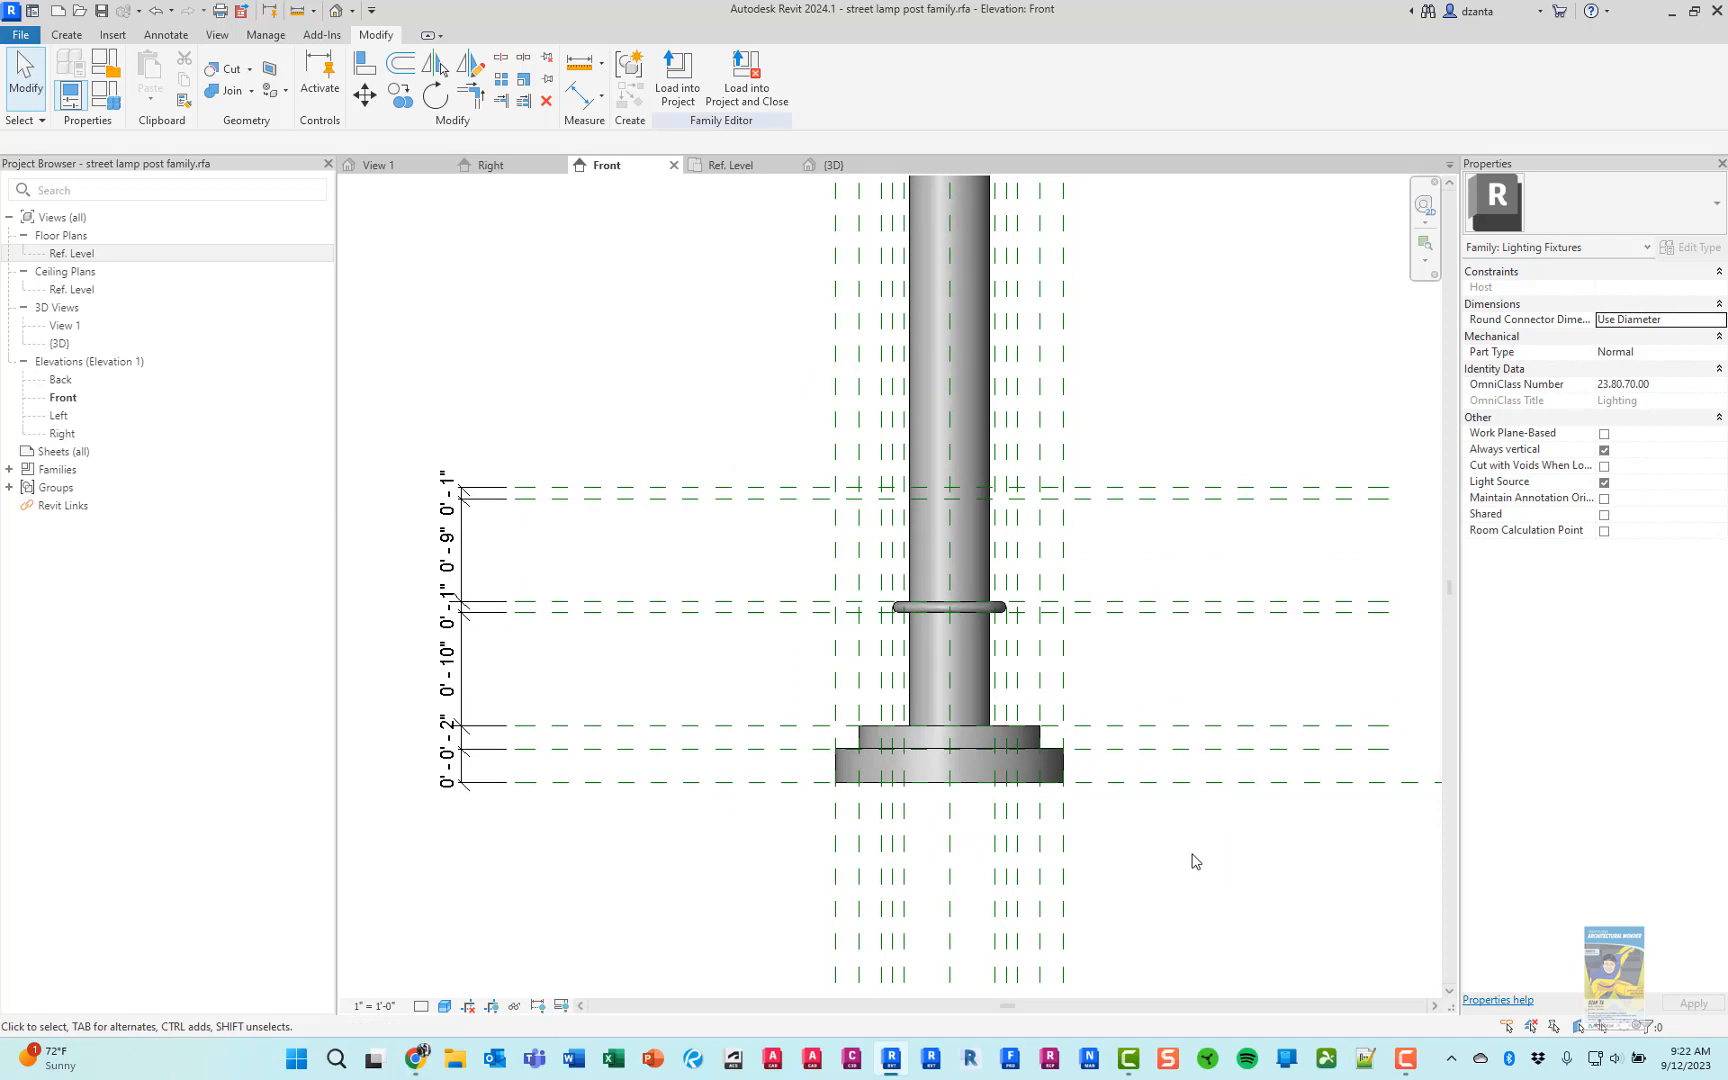
Name the reference plane on top of the stepped base "base top rp" in the Front elevation
scroll(1196, 857, "up", 2)
middle_click_drag(1192, 852, 1134, 872)
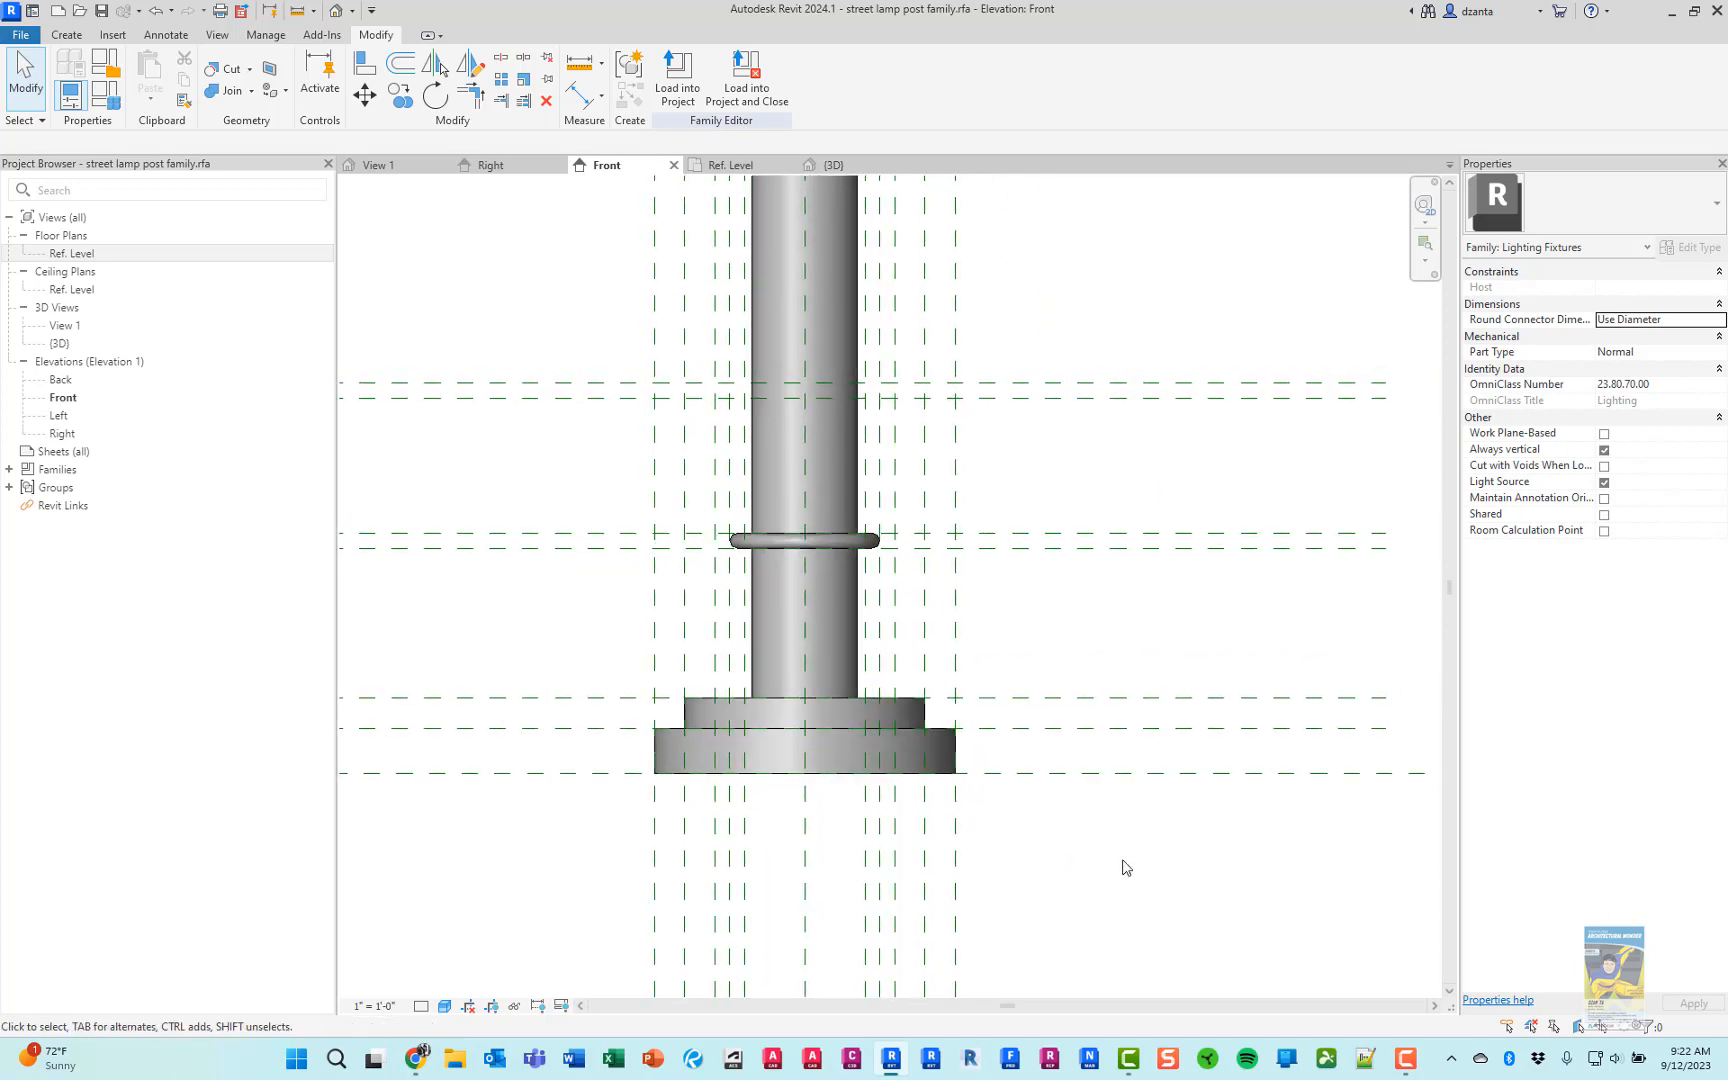
left_click(1074, 697)
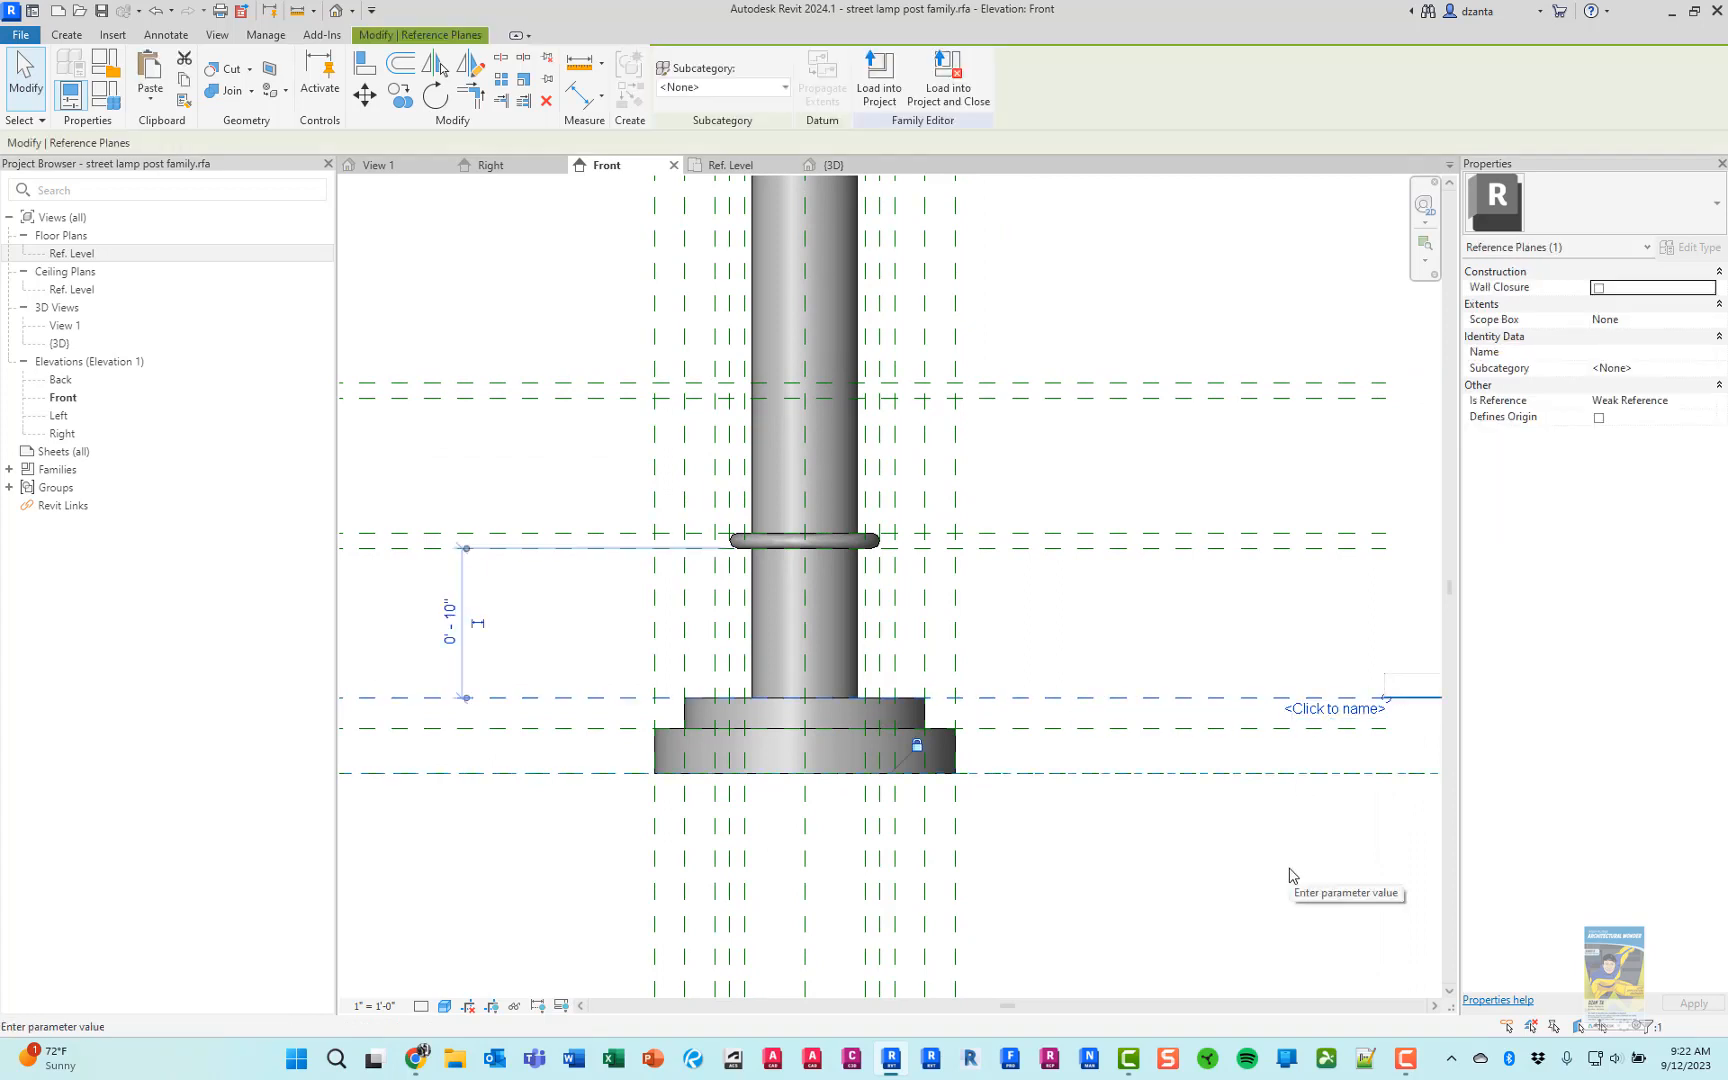
type("base t")
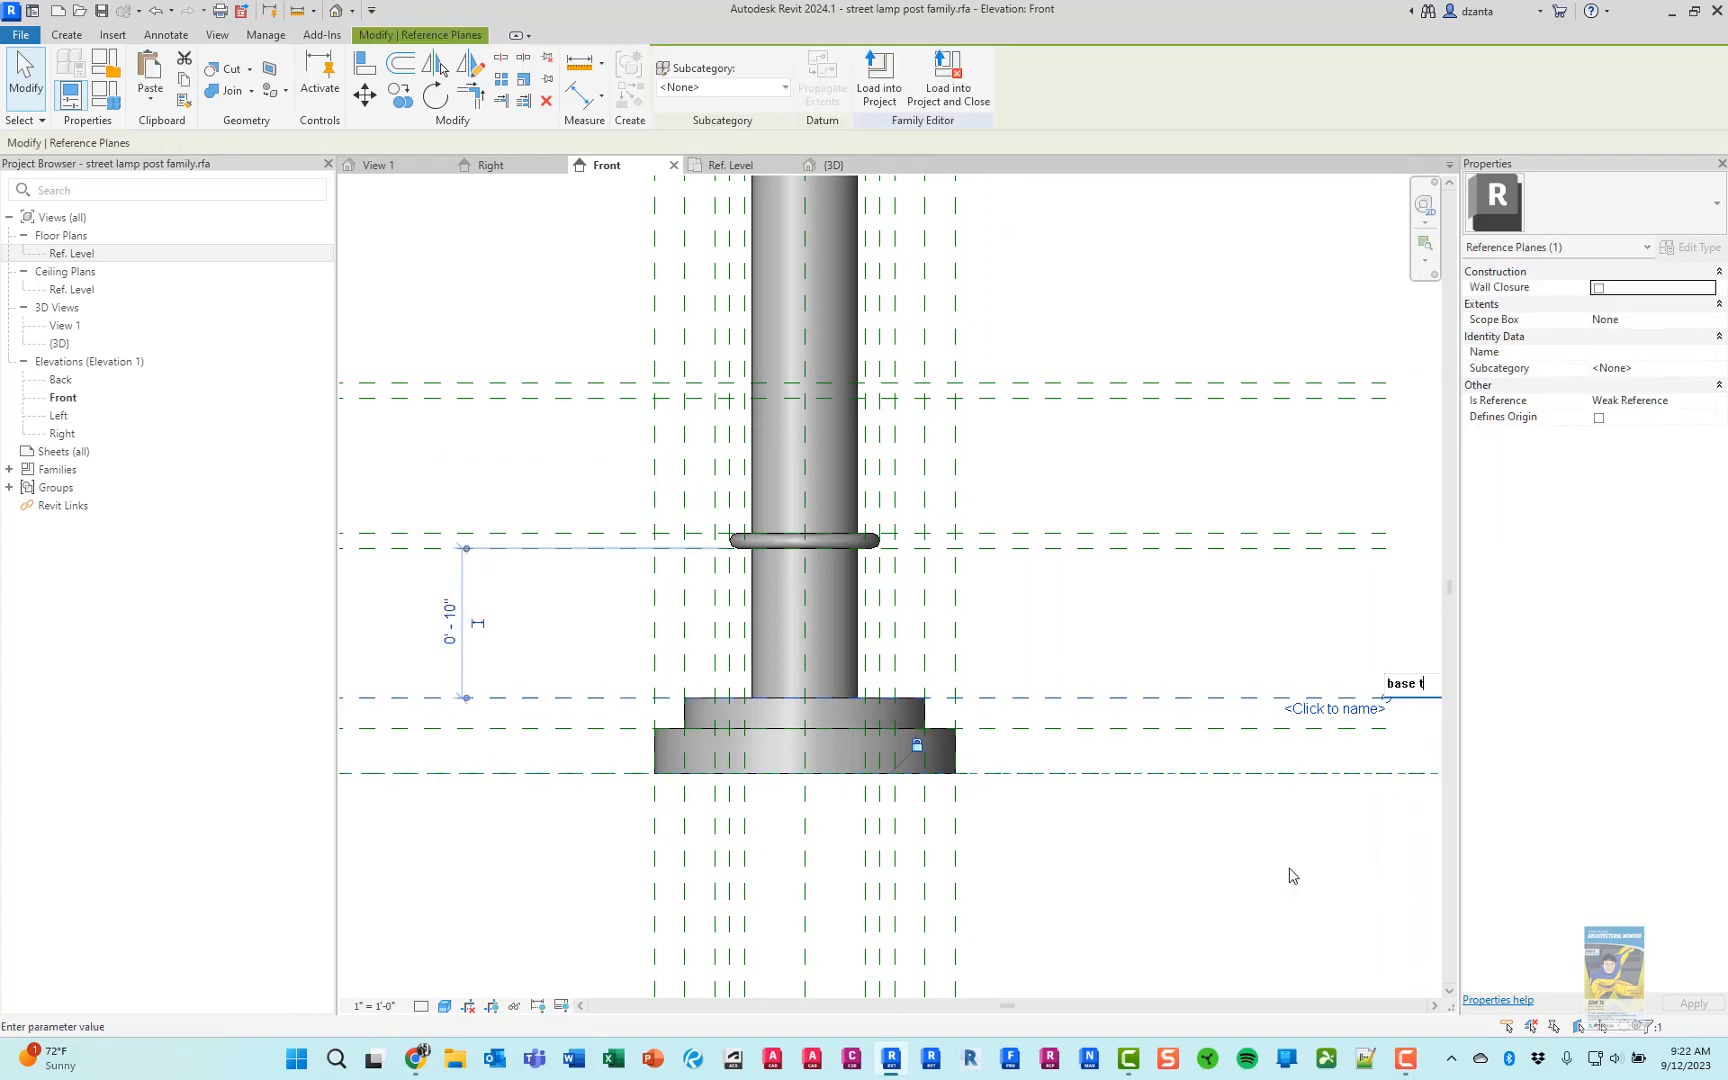
type("op rp")
key("Return")
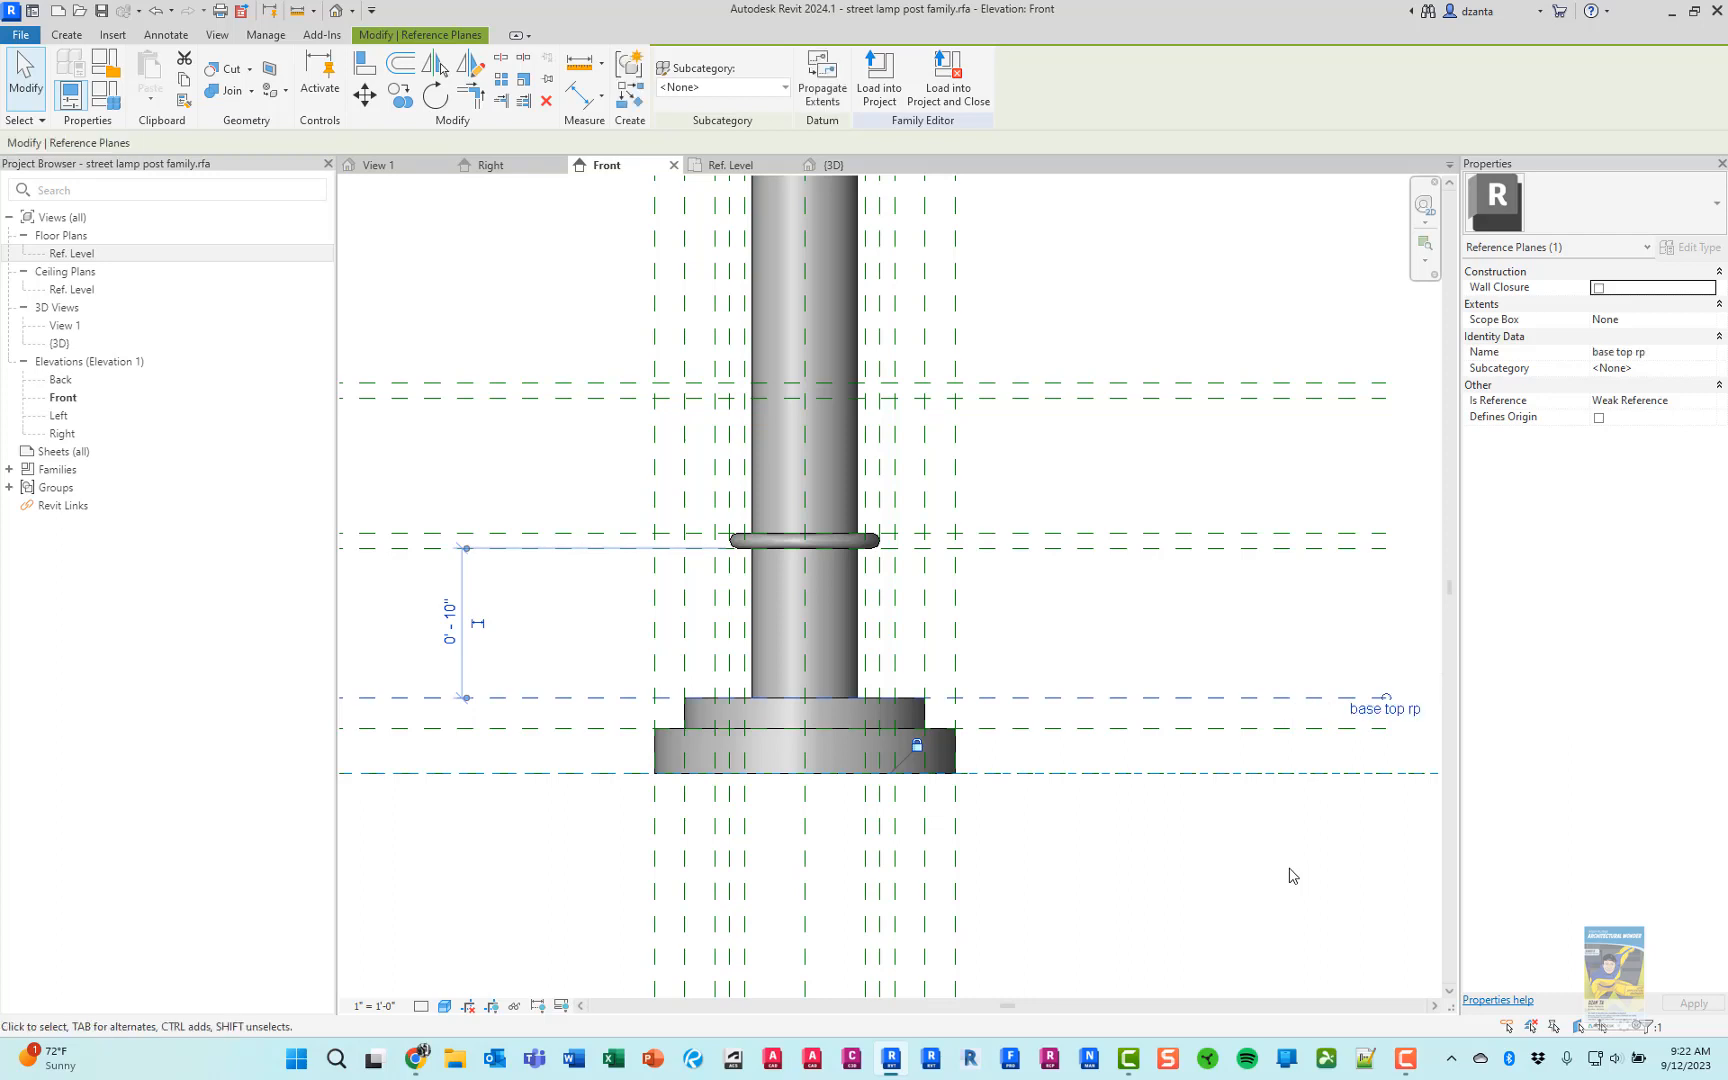
left_click(1149, 579)
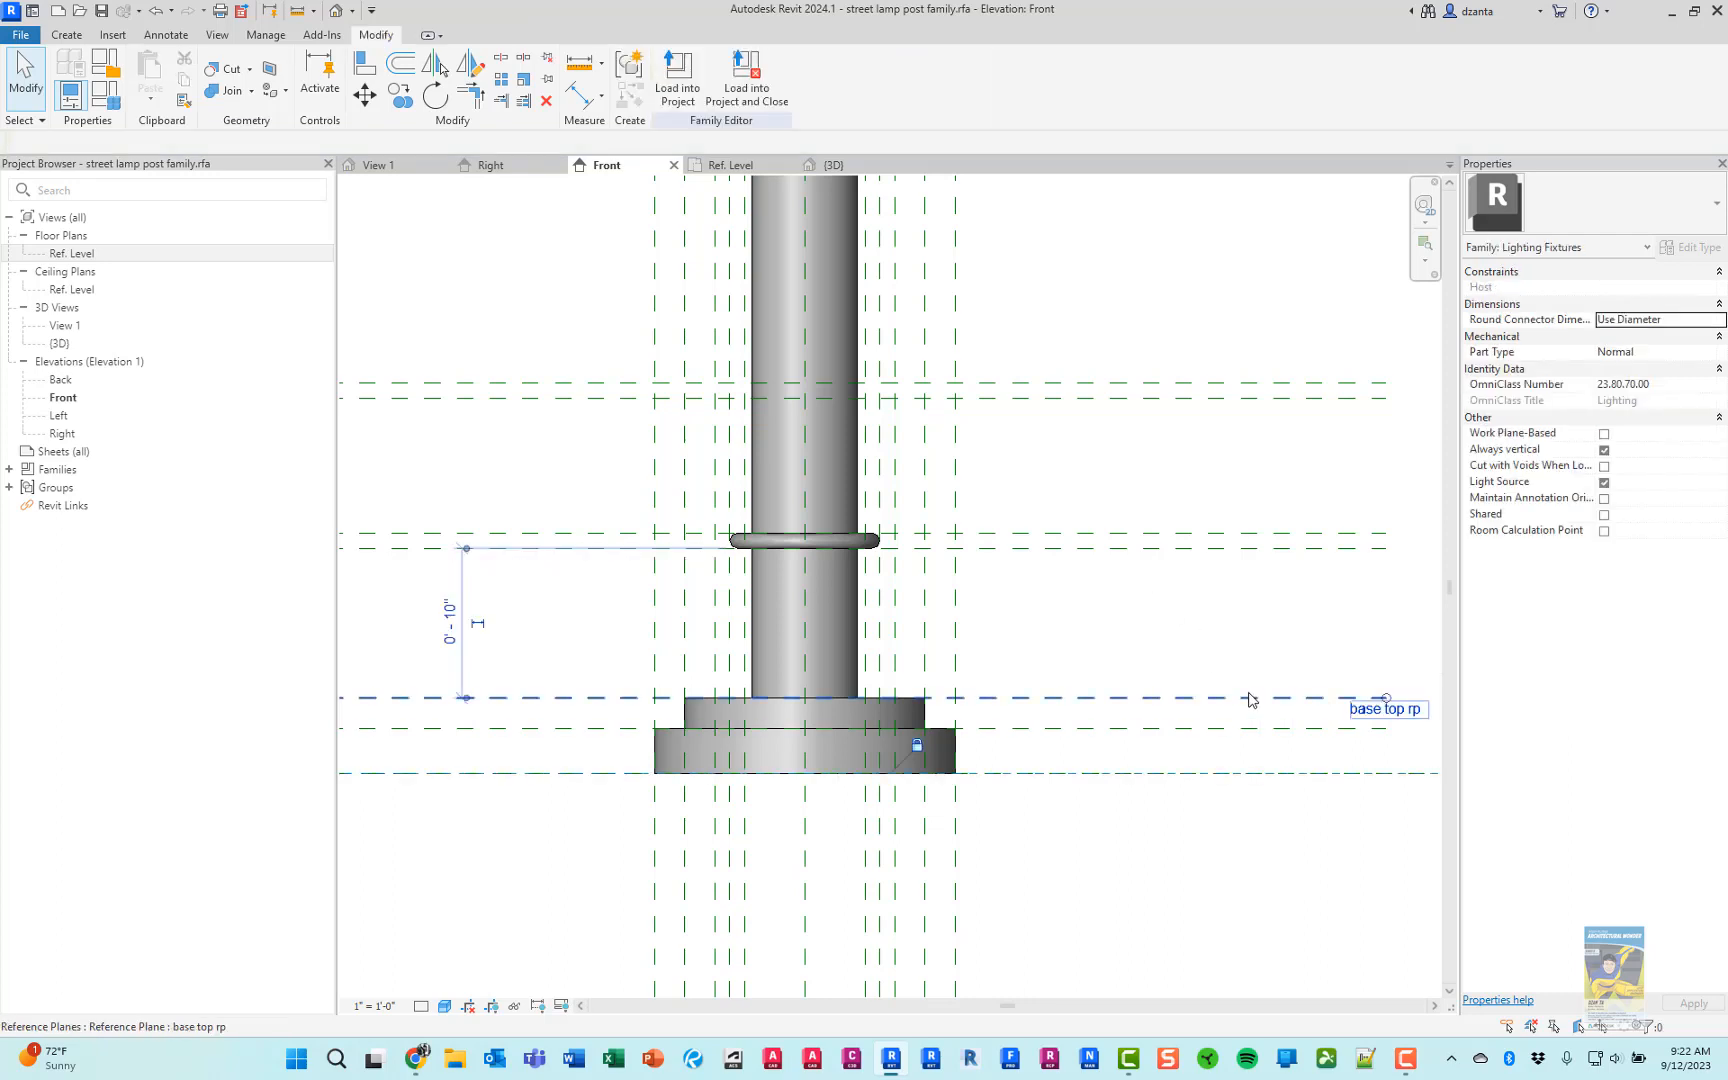
Rename the reference plane on top of the stepped base as "base bottom rp"
left_click(1402, 715)
left_click(1388, 716)
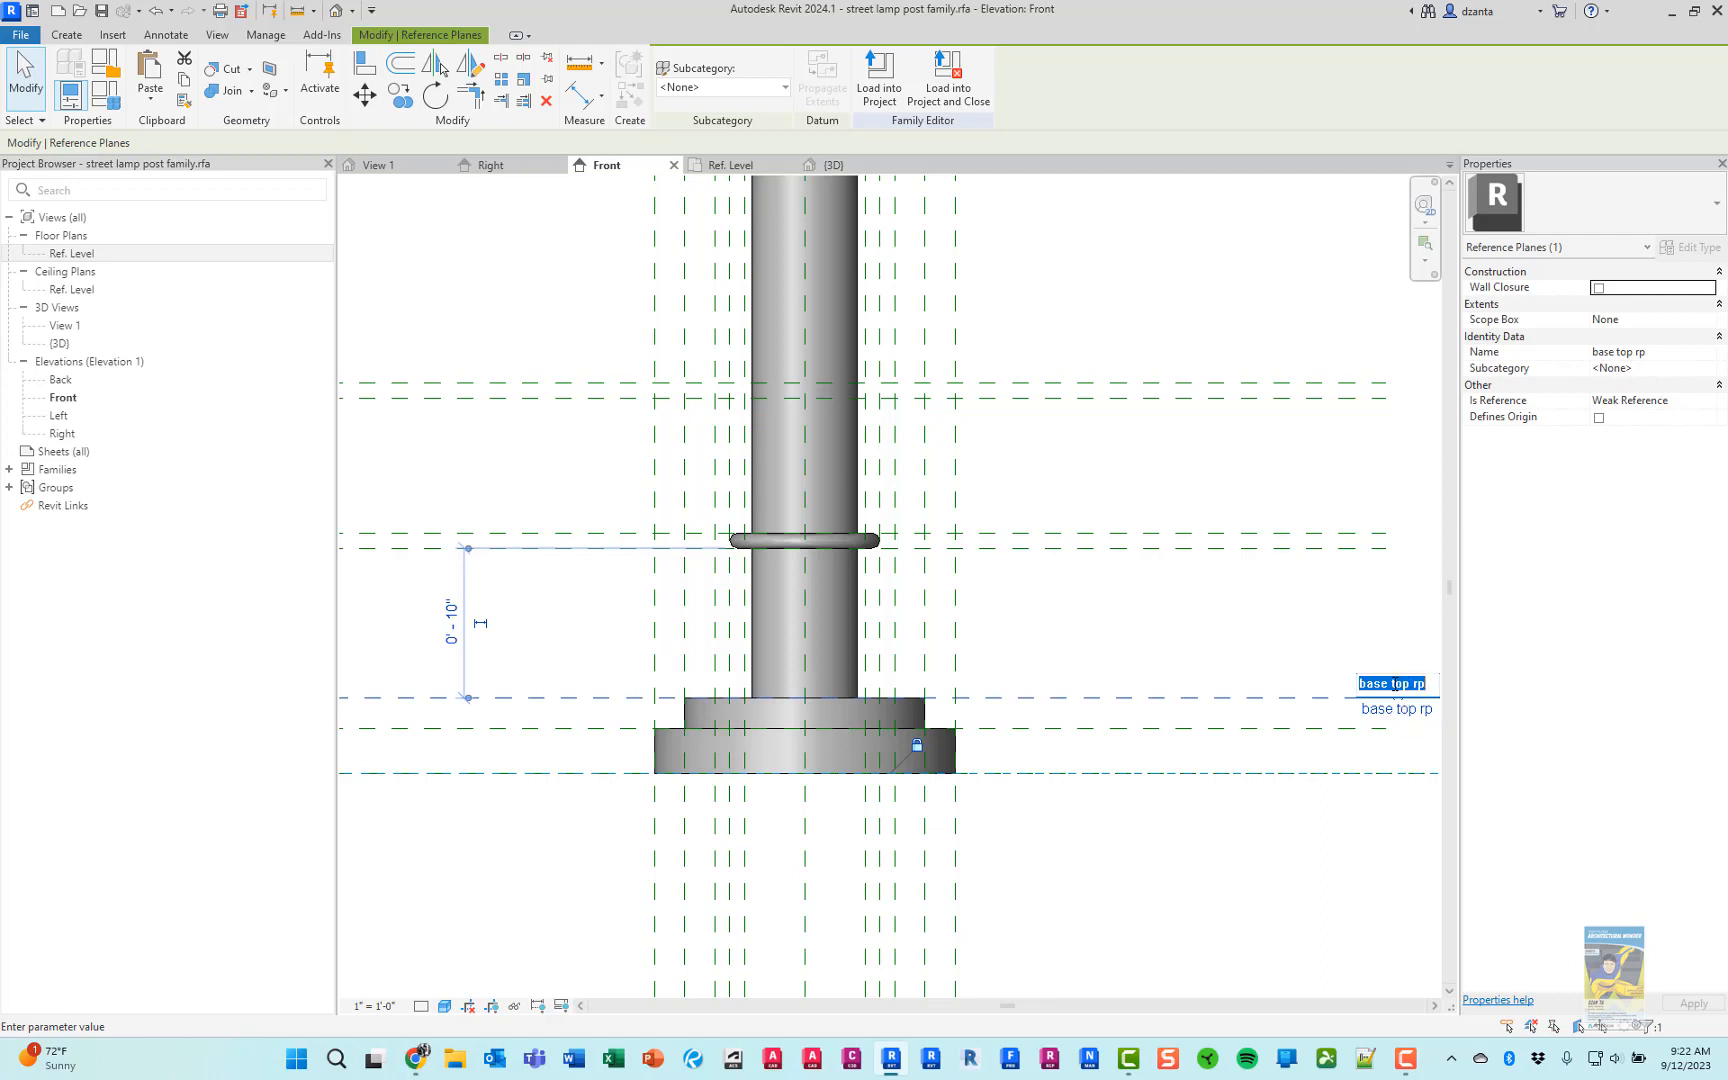
left_click_drag(1395, 684, 1409, 683)
key("BackSpace")
key("BackSpace")
type("bottom rp")
key("Return")
Name the reference plane at the underside of the collar "base top rp"
left_click(1273, 548)
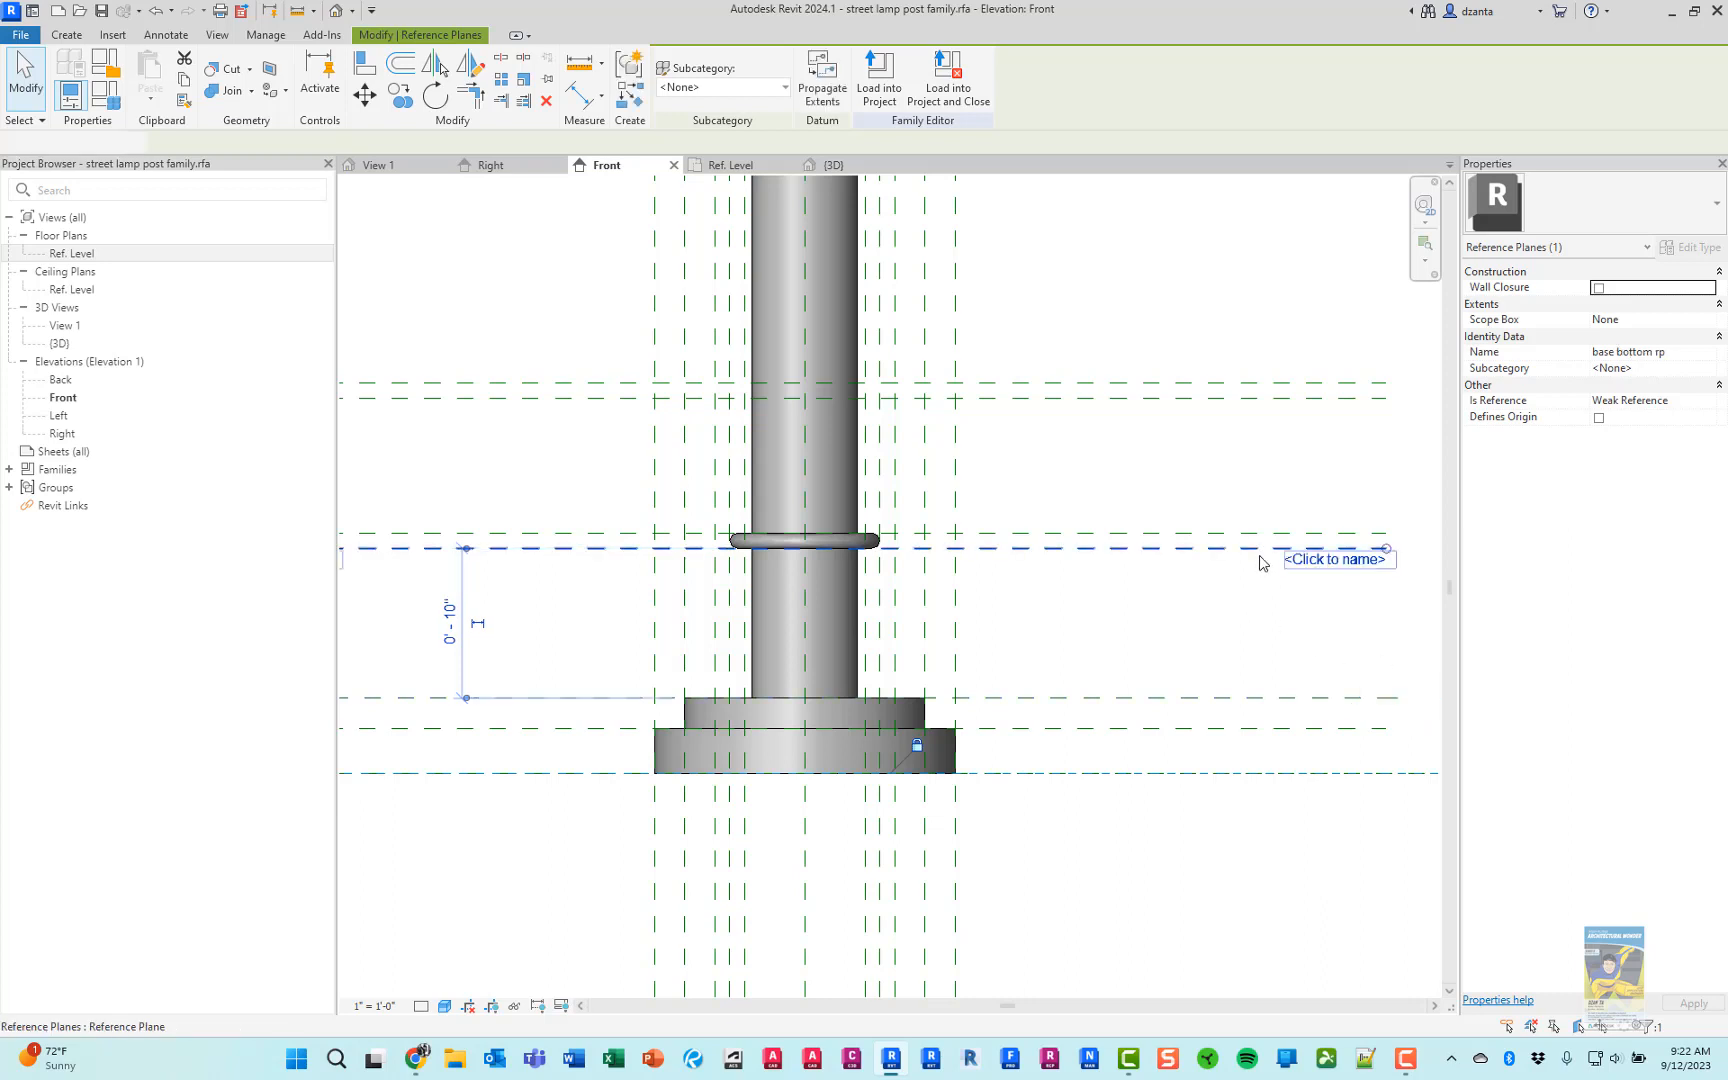
left_click(1304, 564)
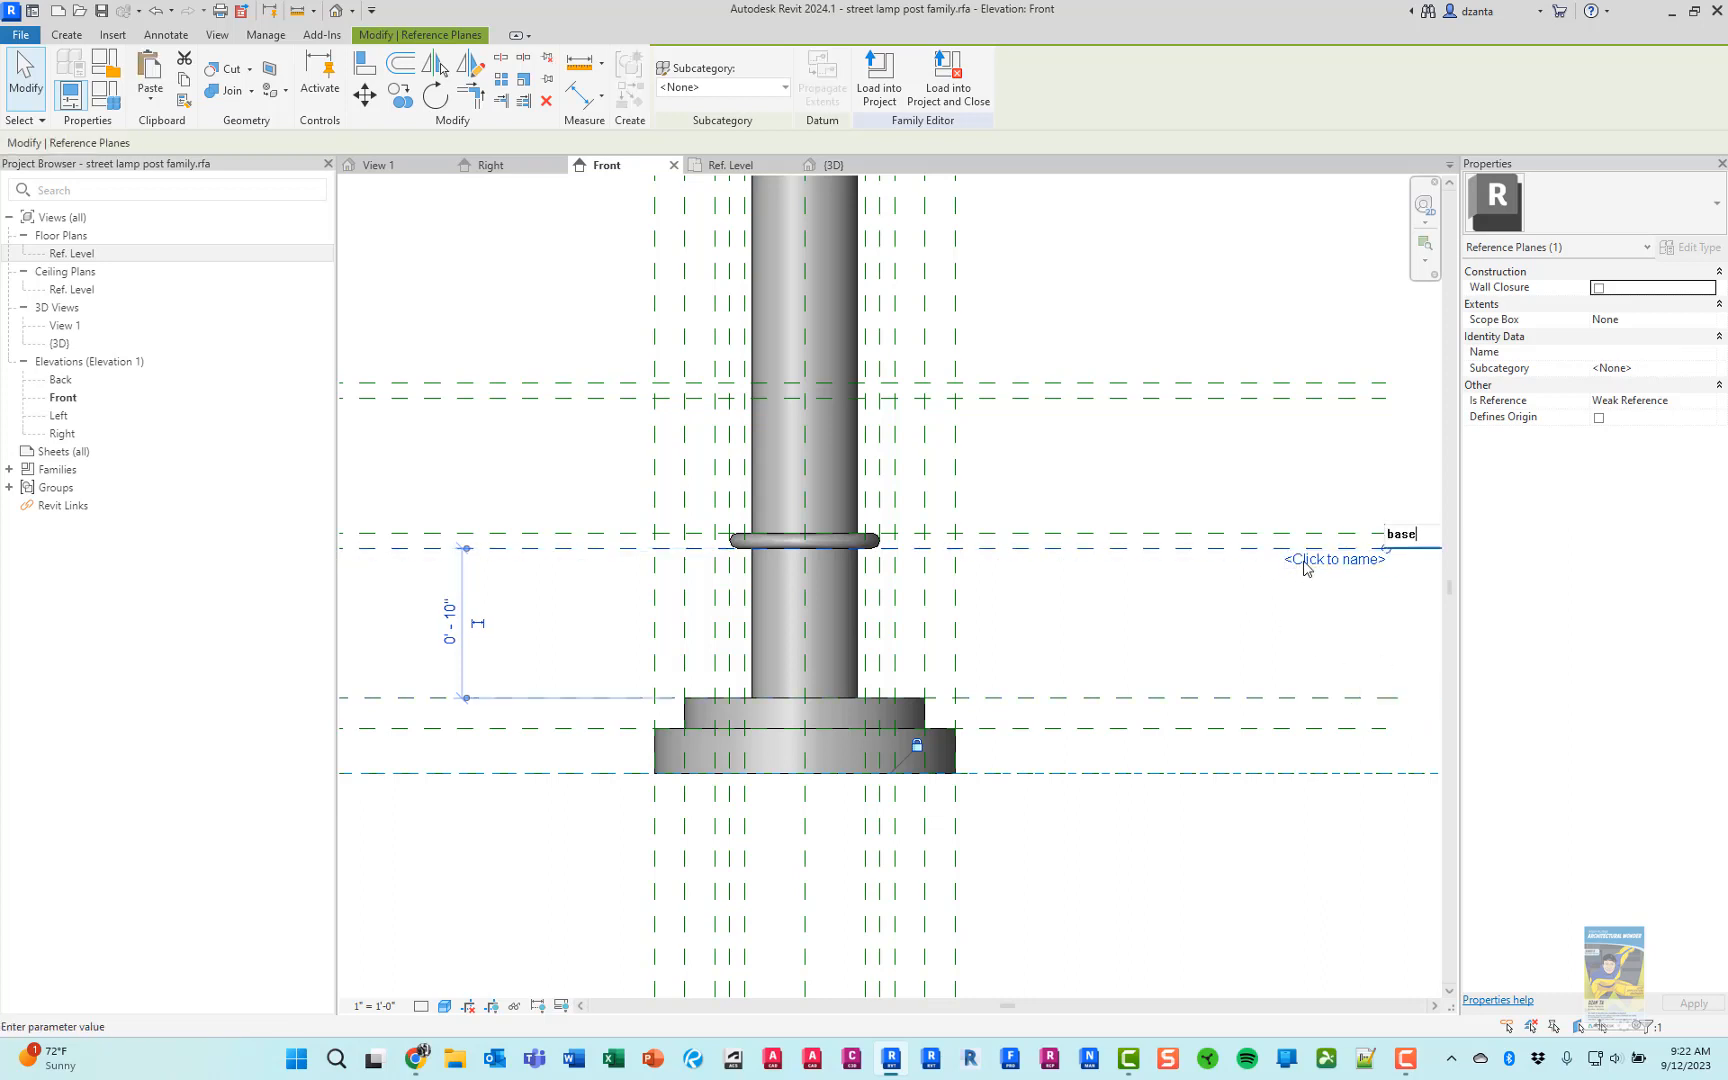
type("base top rp")
key("Return")
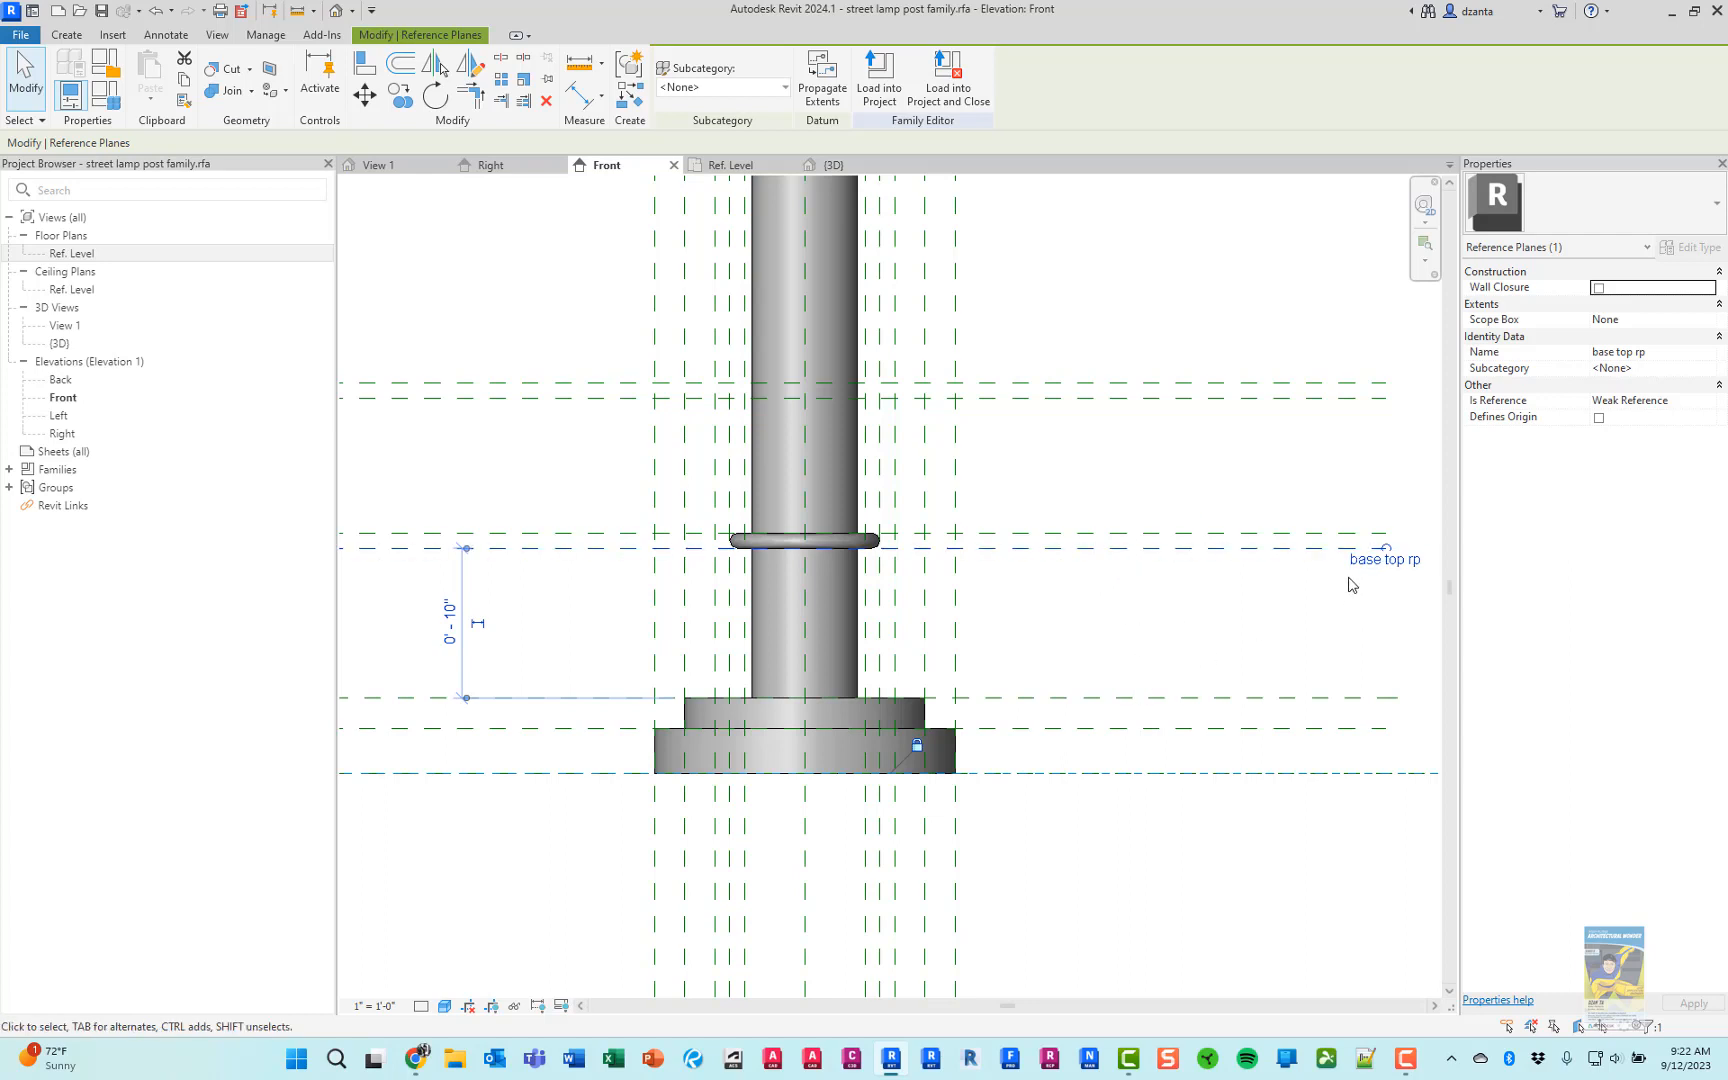
Shorten the end of the base bottom rp reference plane to line up with the other horizontal planes
left_click(1350, 675)
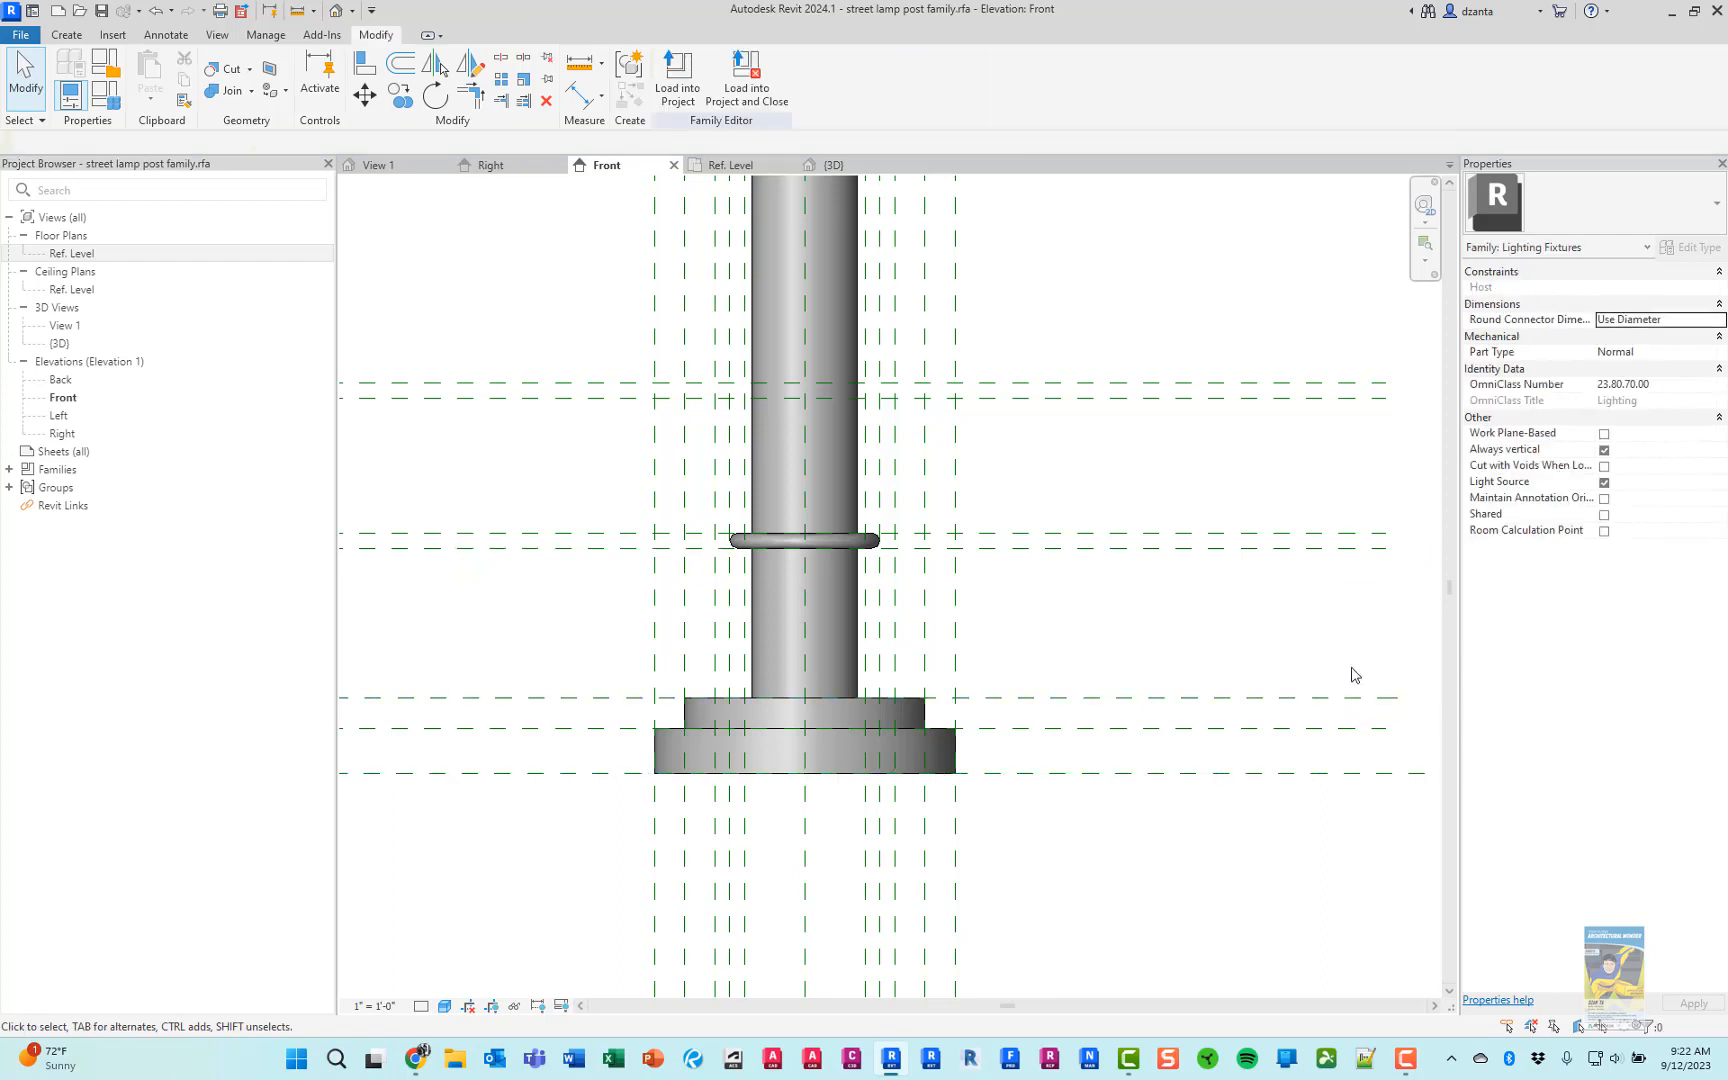
left_click(1372, 698)
left_click_drag(1398, 698, 1383, 692)
left_click(1307, 652)
Start a Blend in the Ref. Level plan with its work plane set to Reference Plane : base bottom rp
left_click(731, 168)
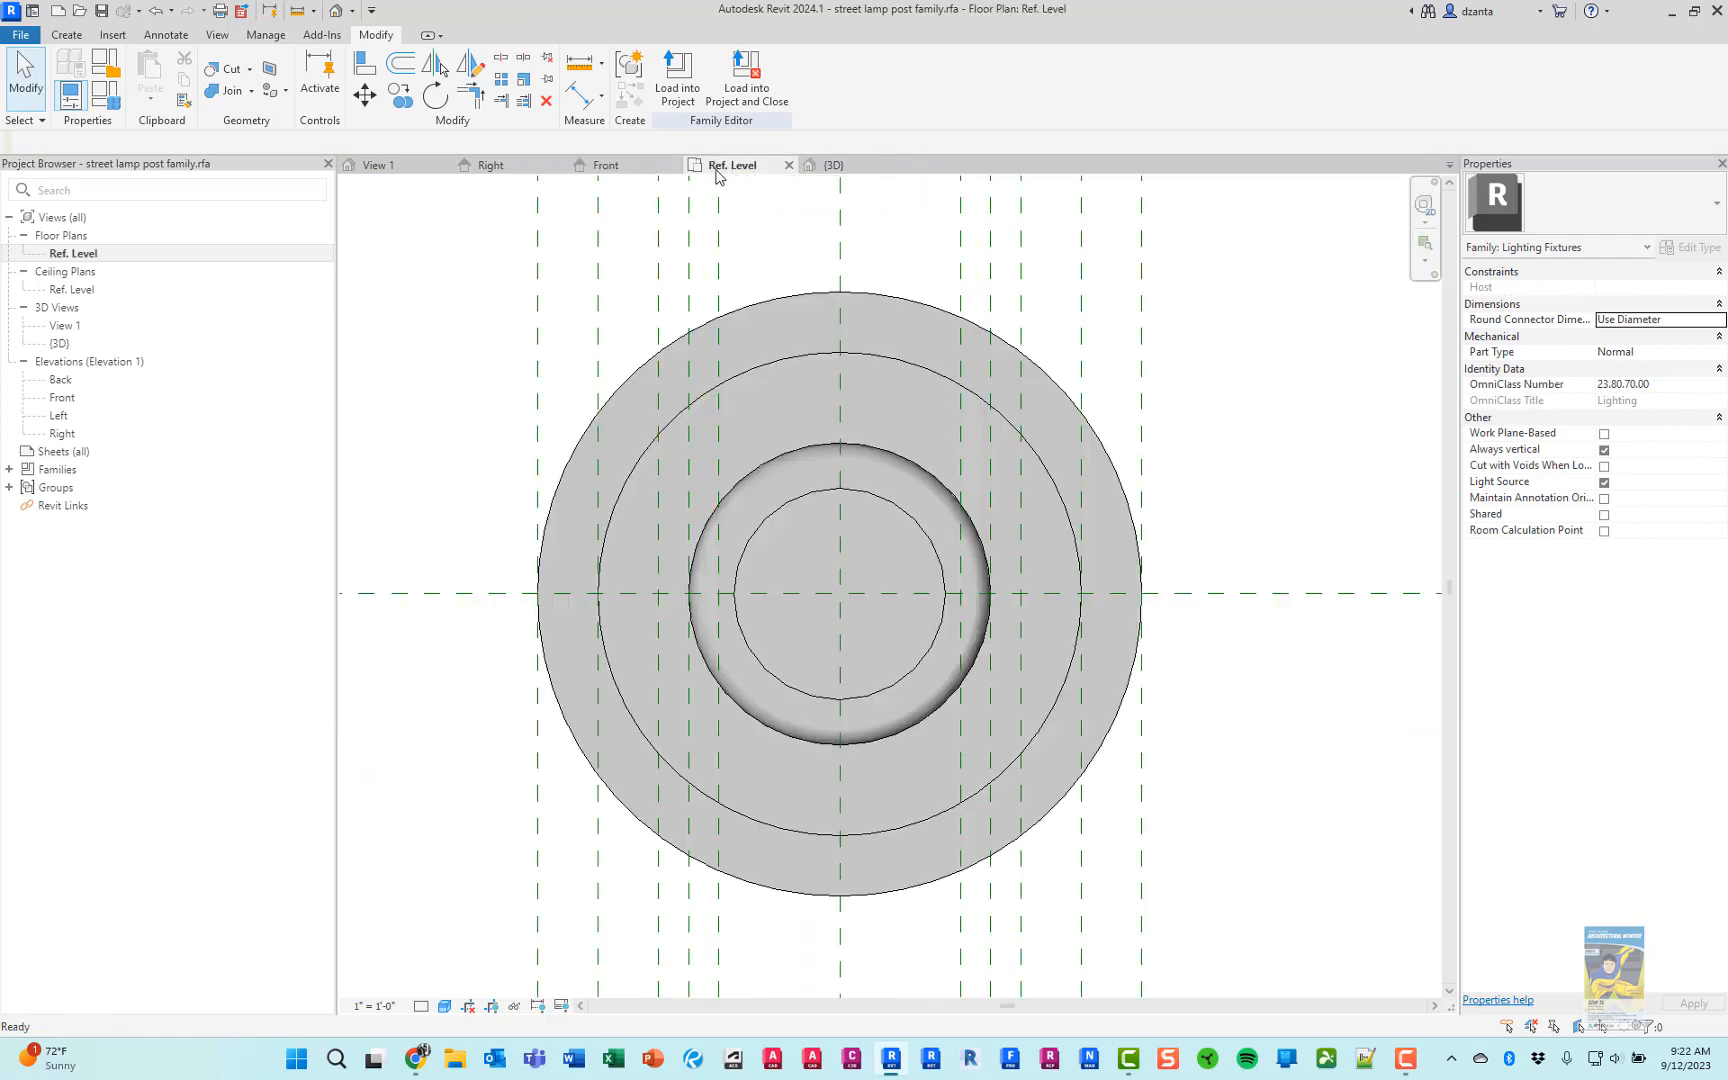
left_click(67, 35)
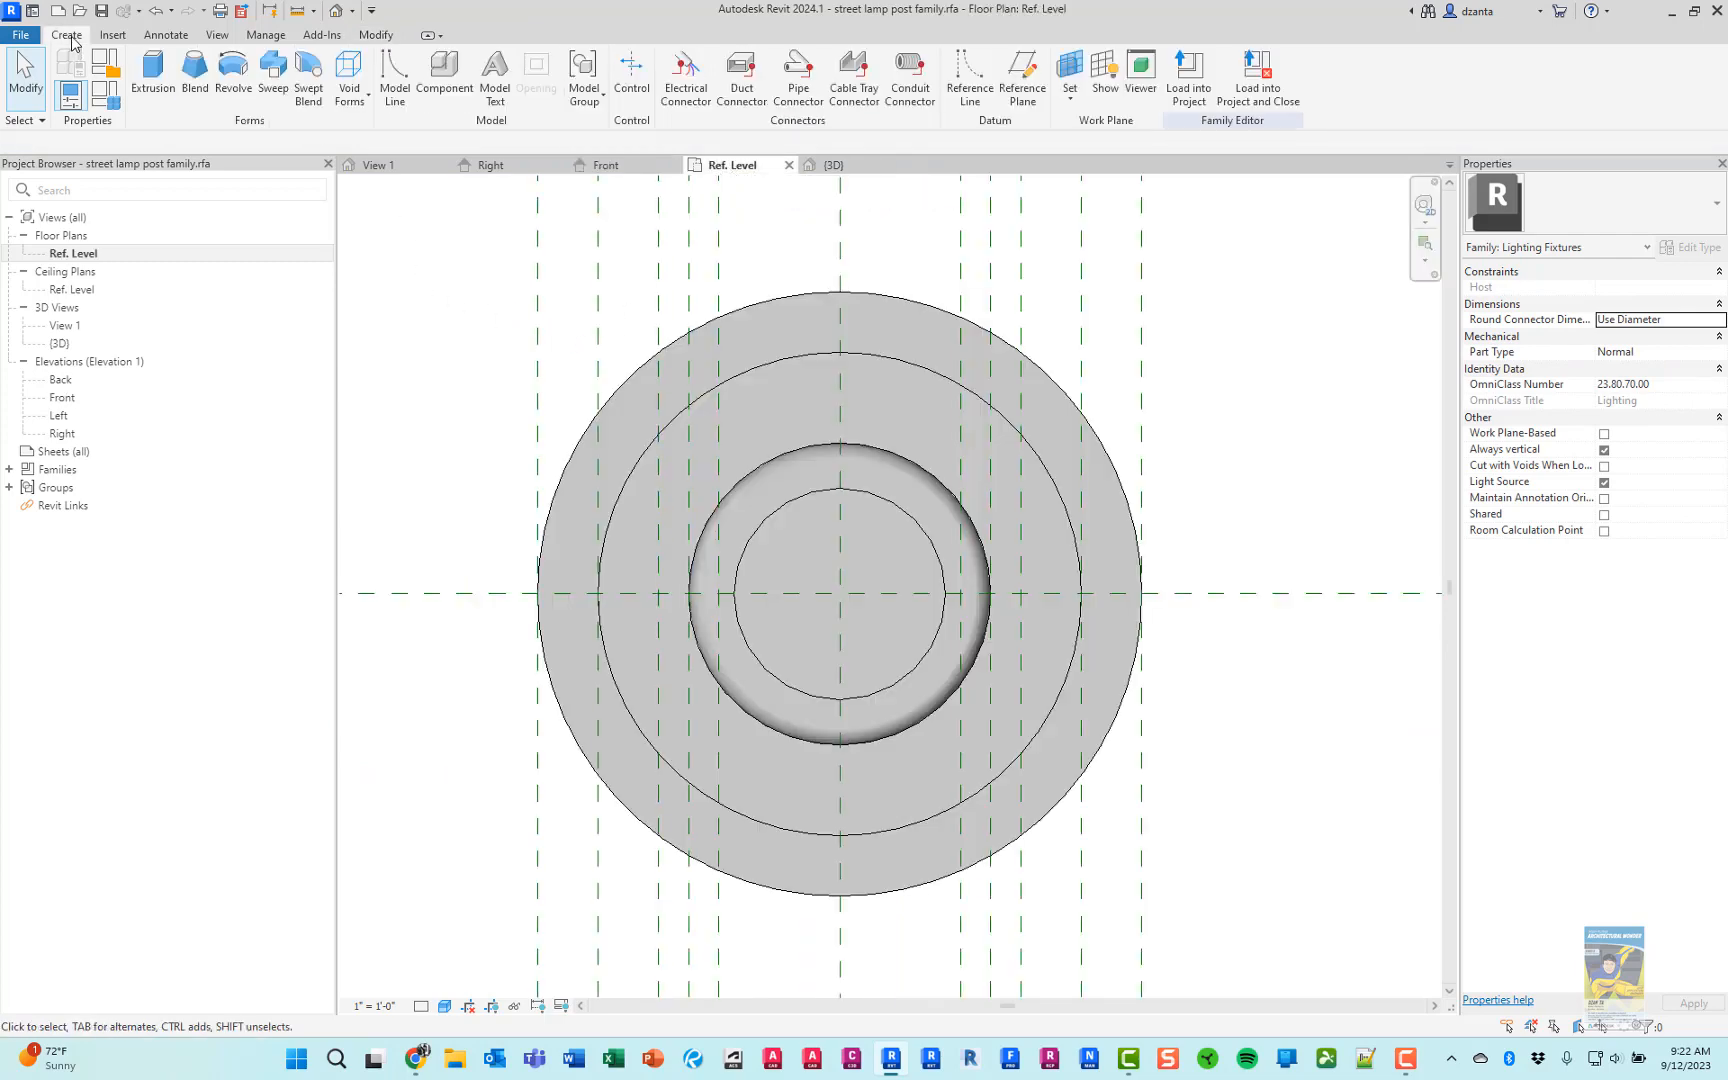
left_click(198, 95)
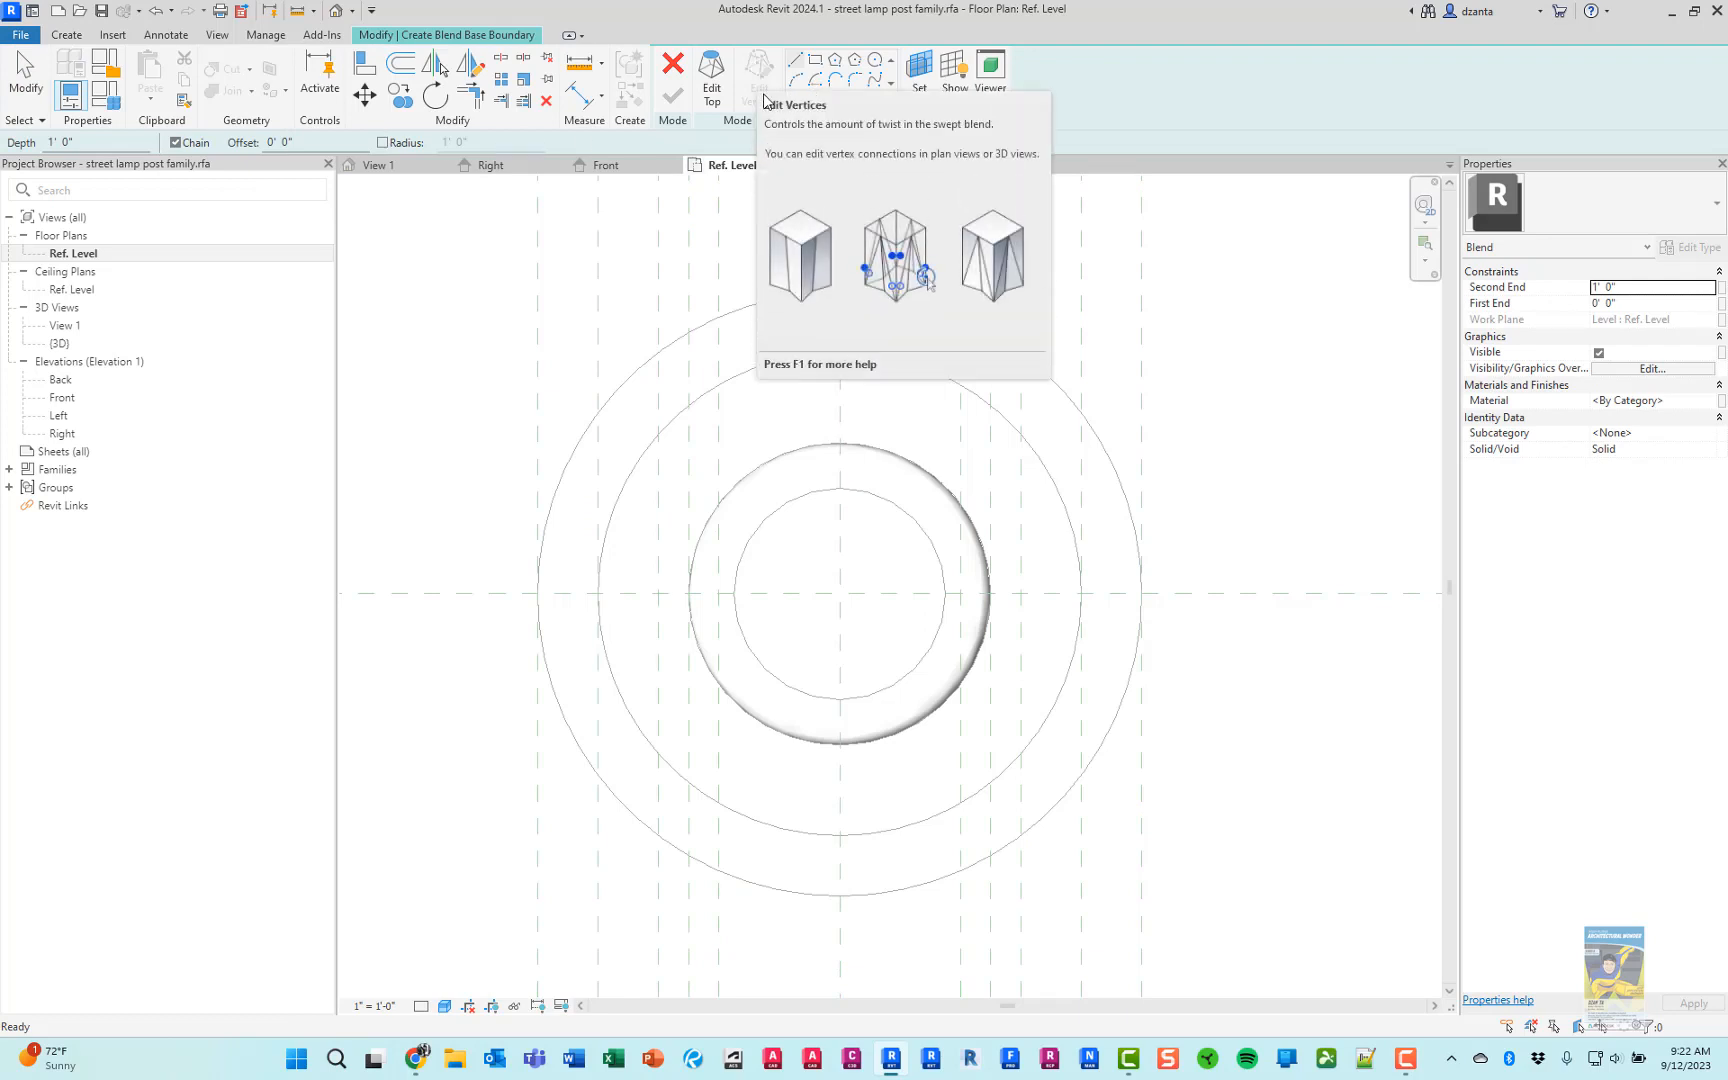
left_click(918, 101)
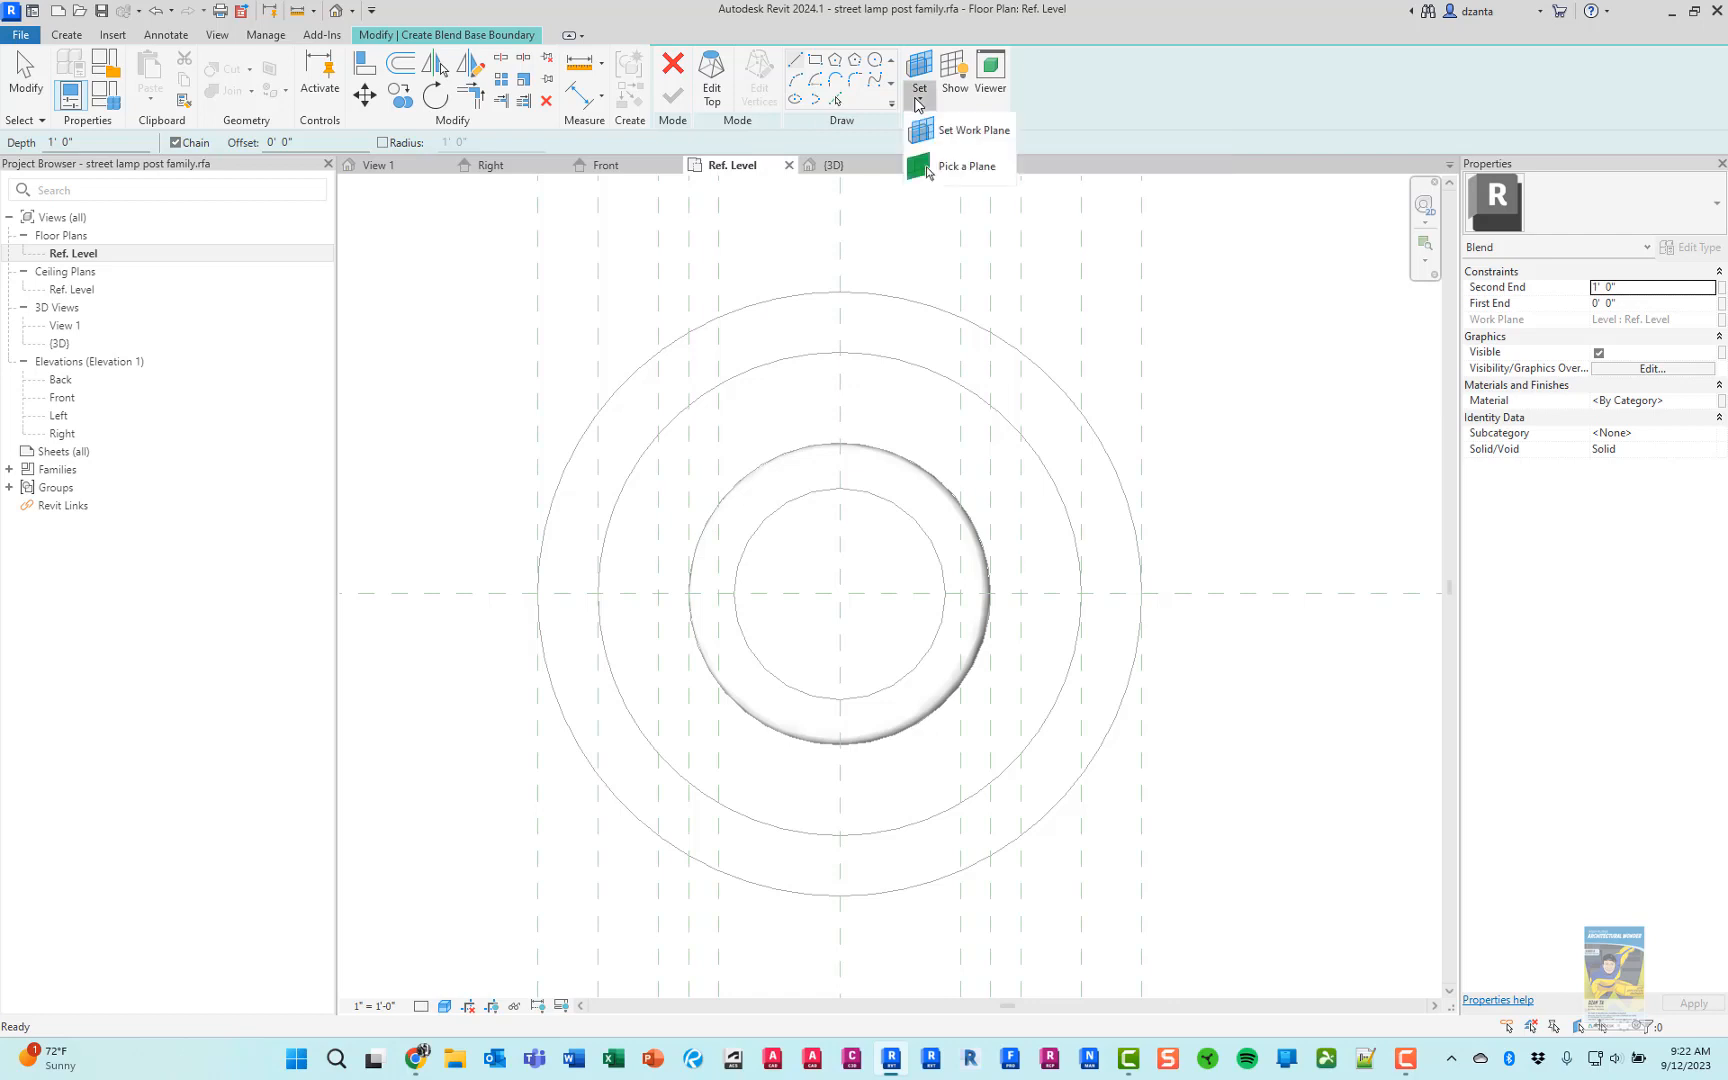
left_click(955, 224)
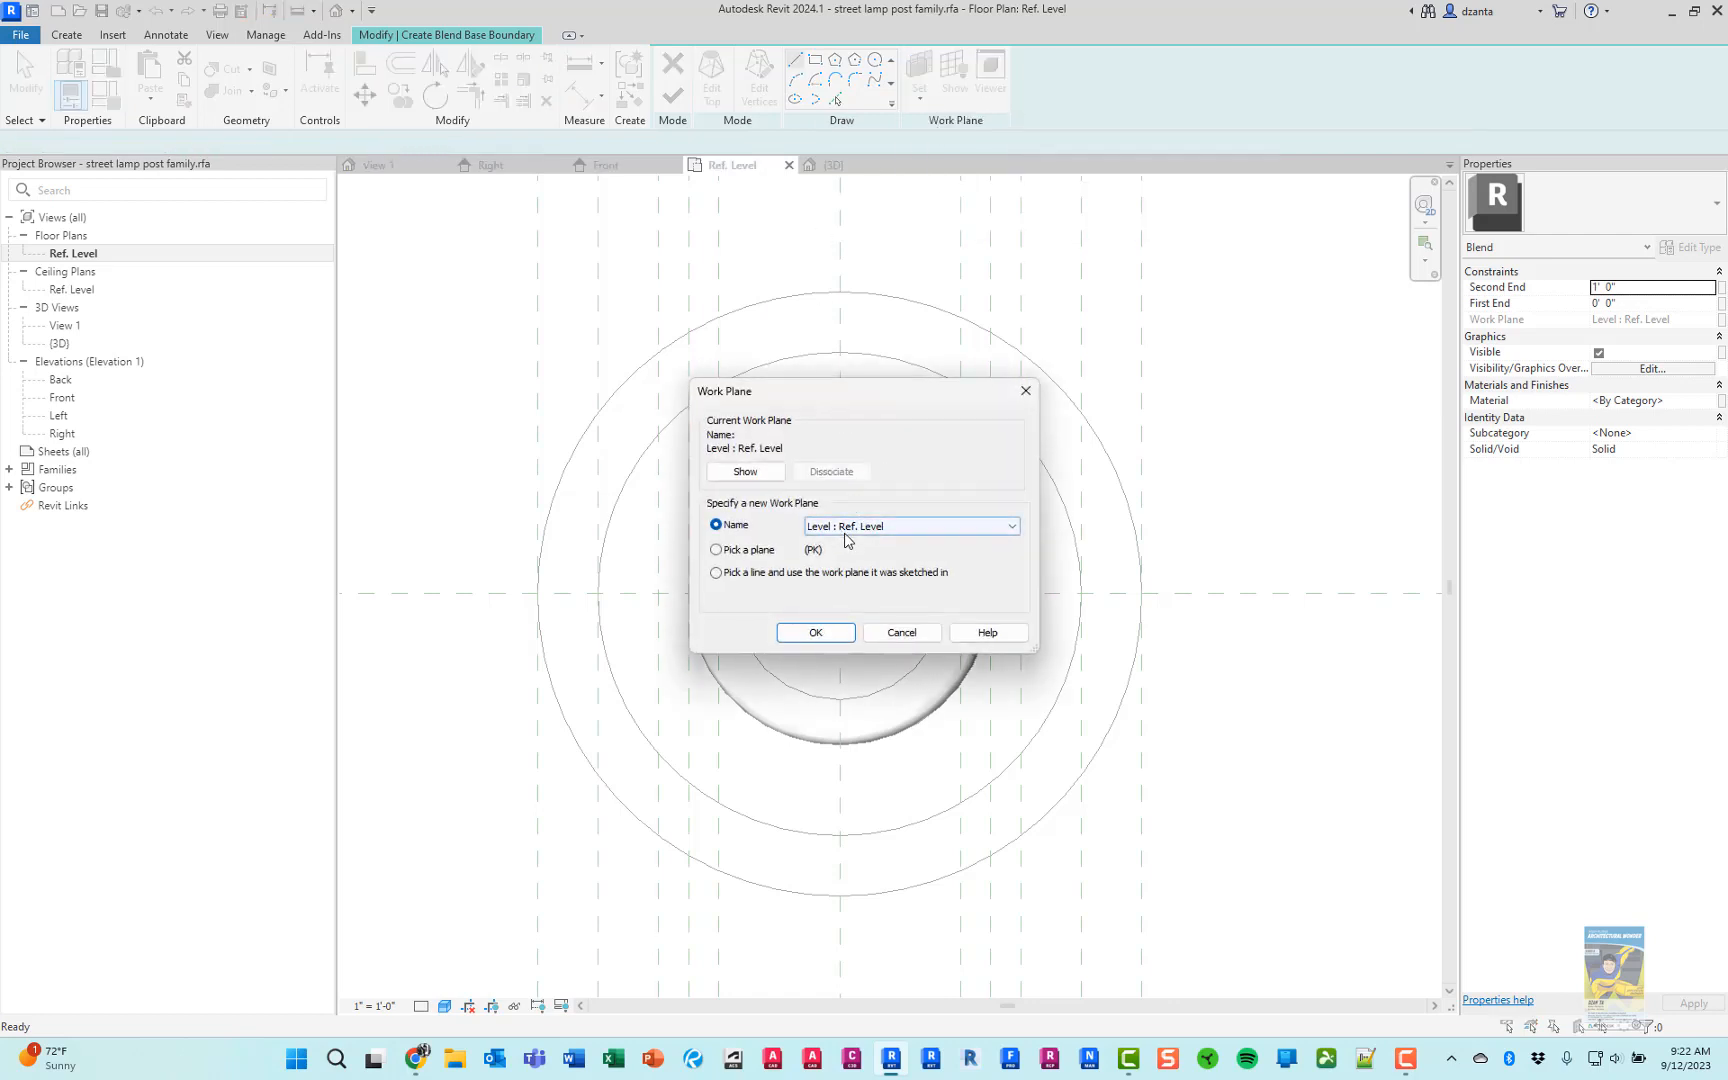
left_click(855, 530)
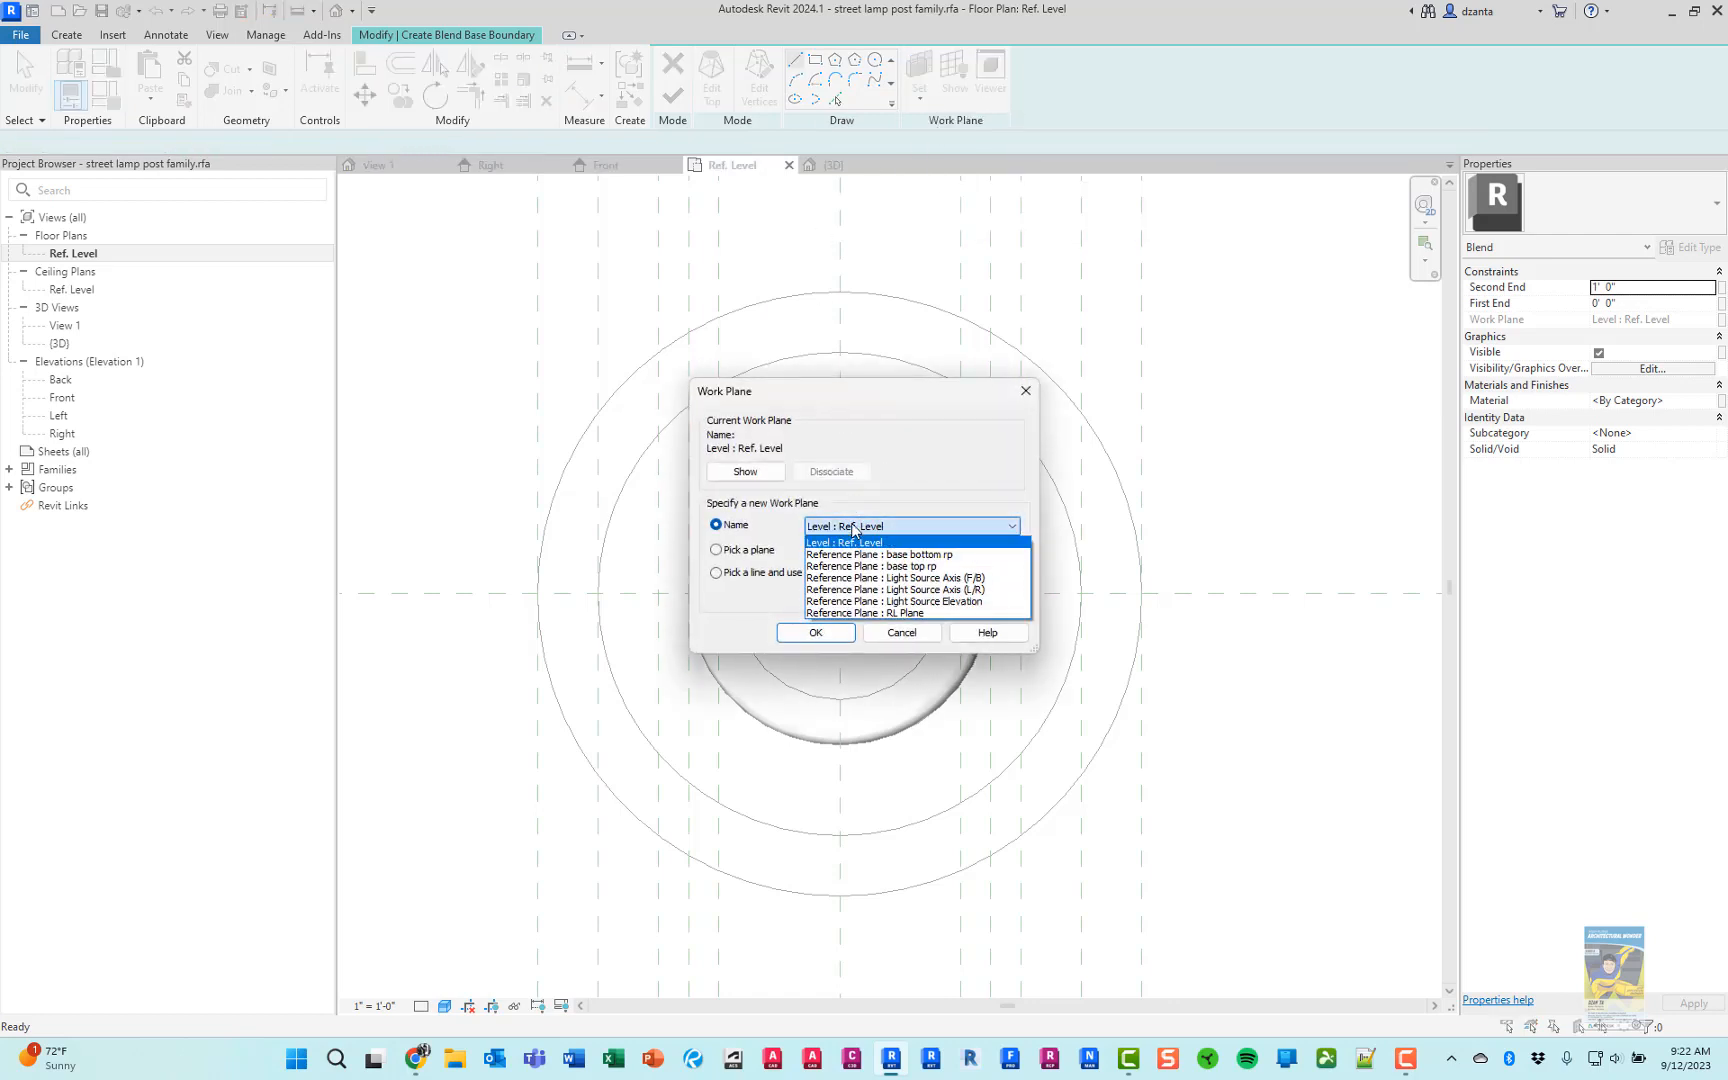
left_click(898, 556)
left_click(833, 631)
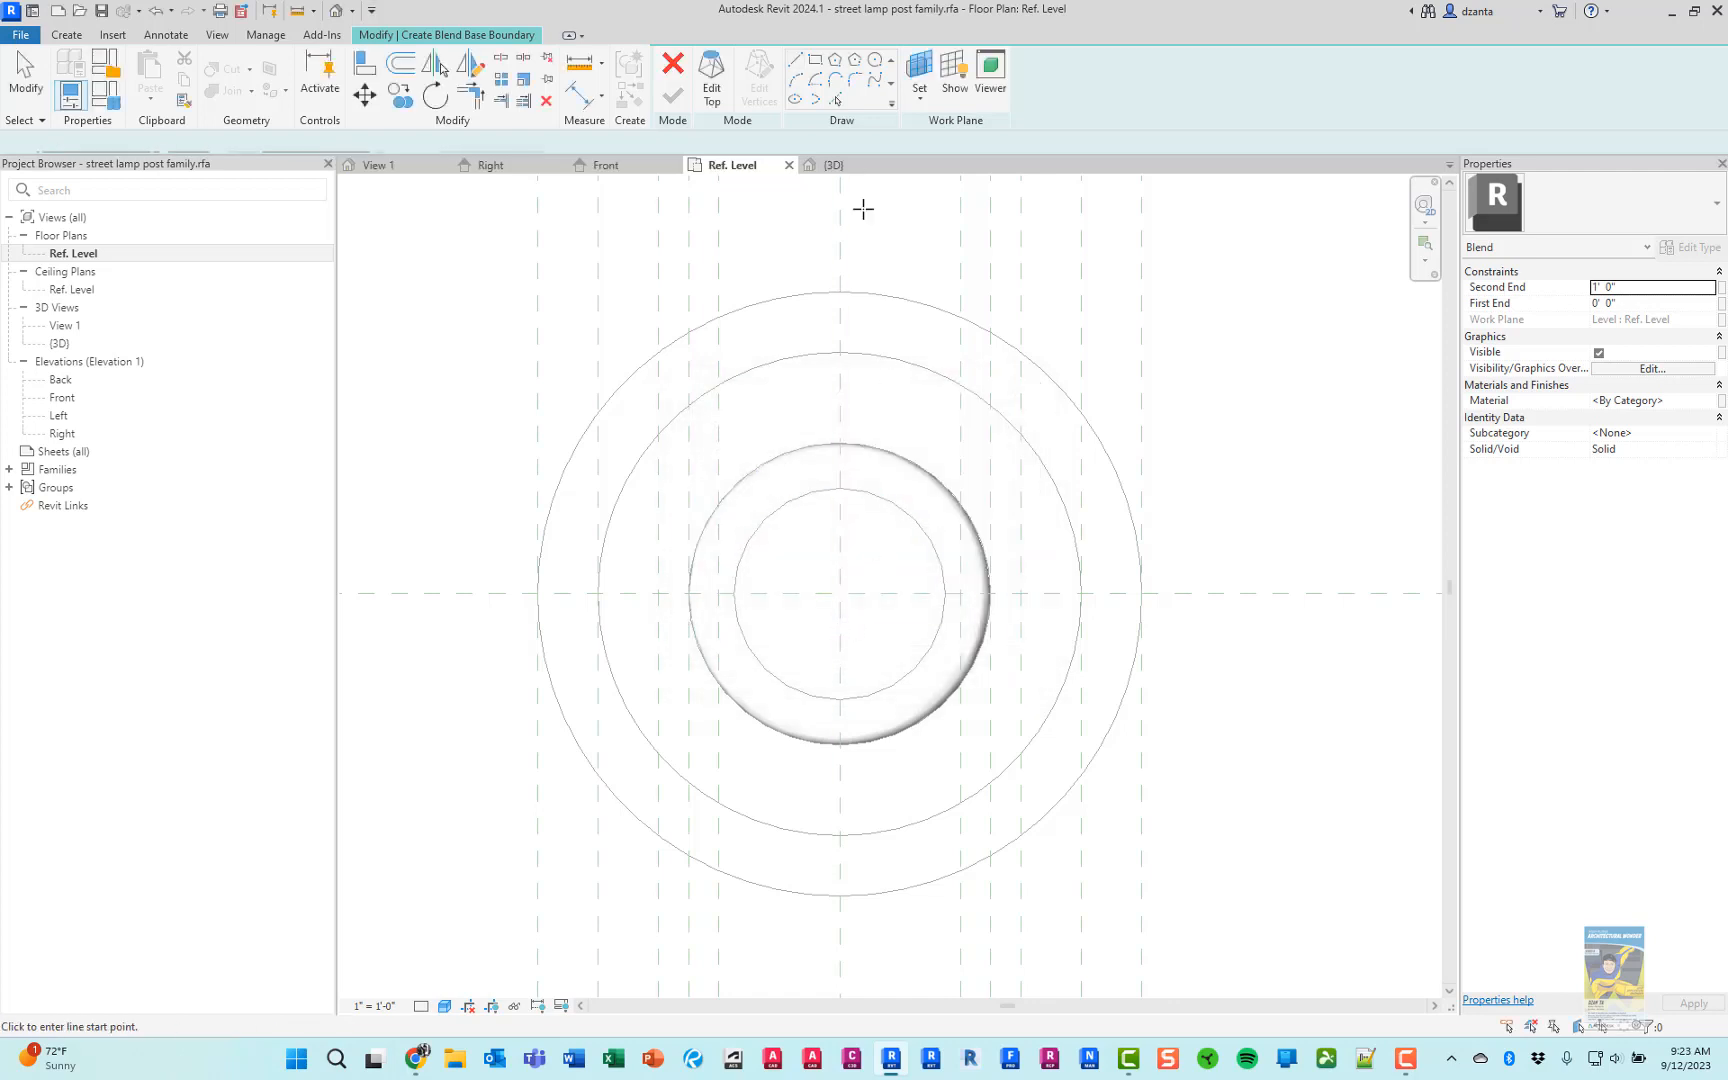
Sketch the blend's base boundary as a 6" radius circle centred on the pole axes
left_click(875, 59)
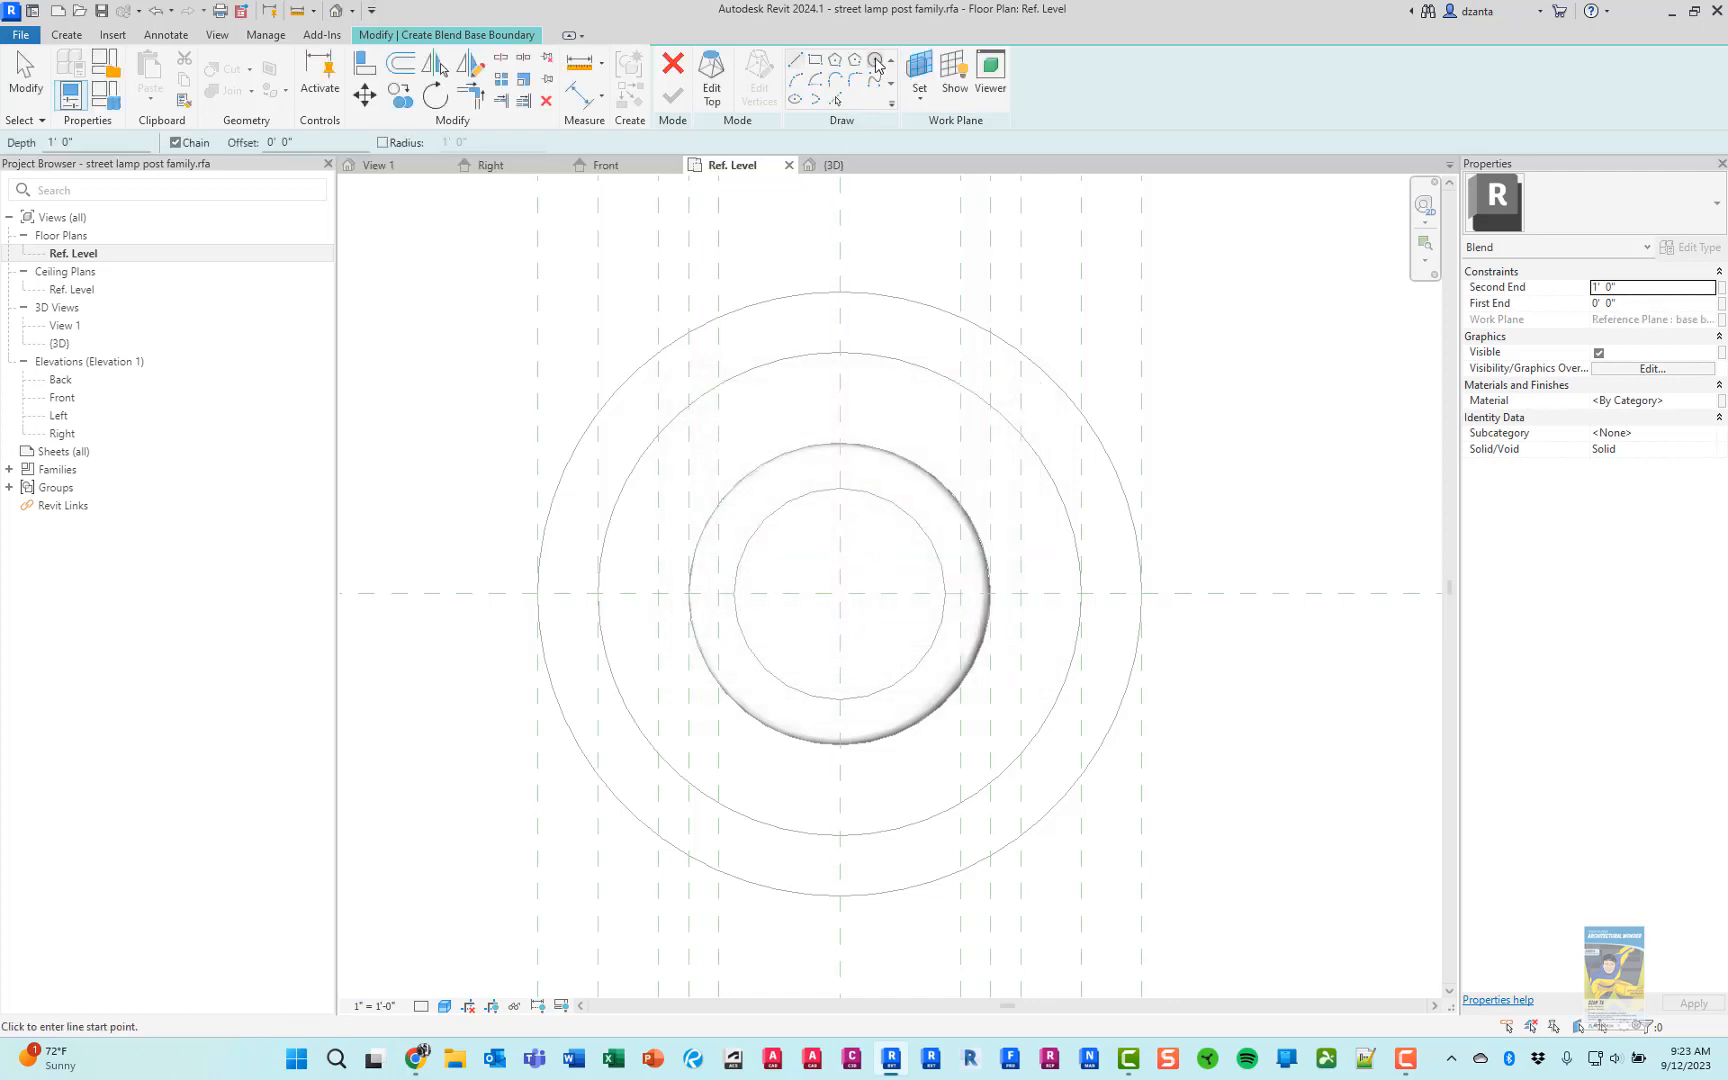
left_click(833, 594)
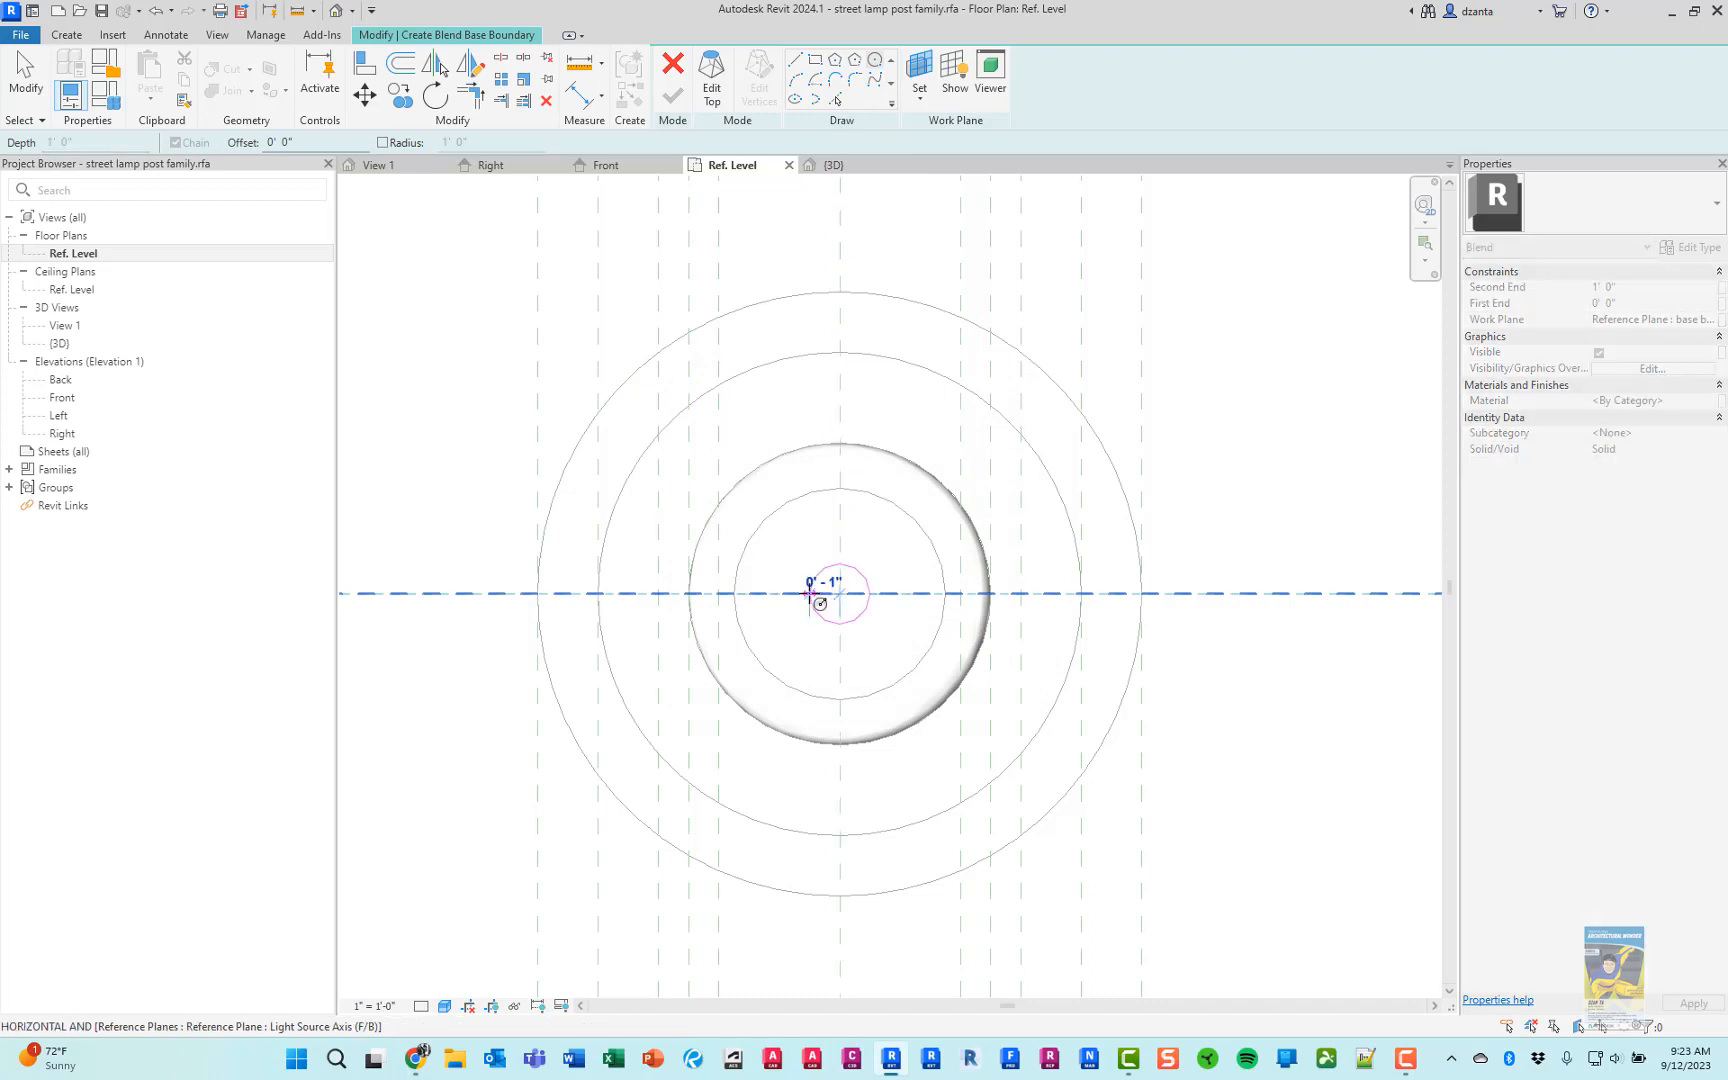
left_click(659, 594)
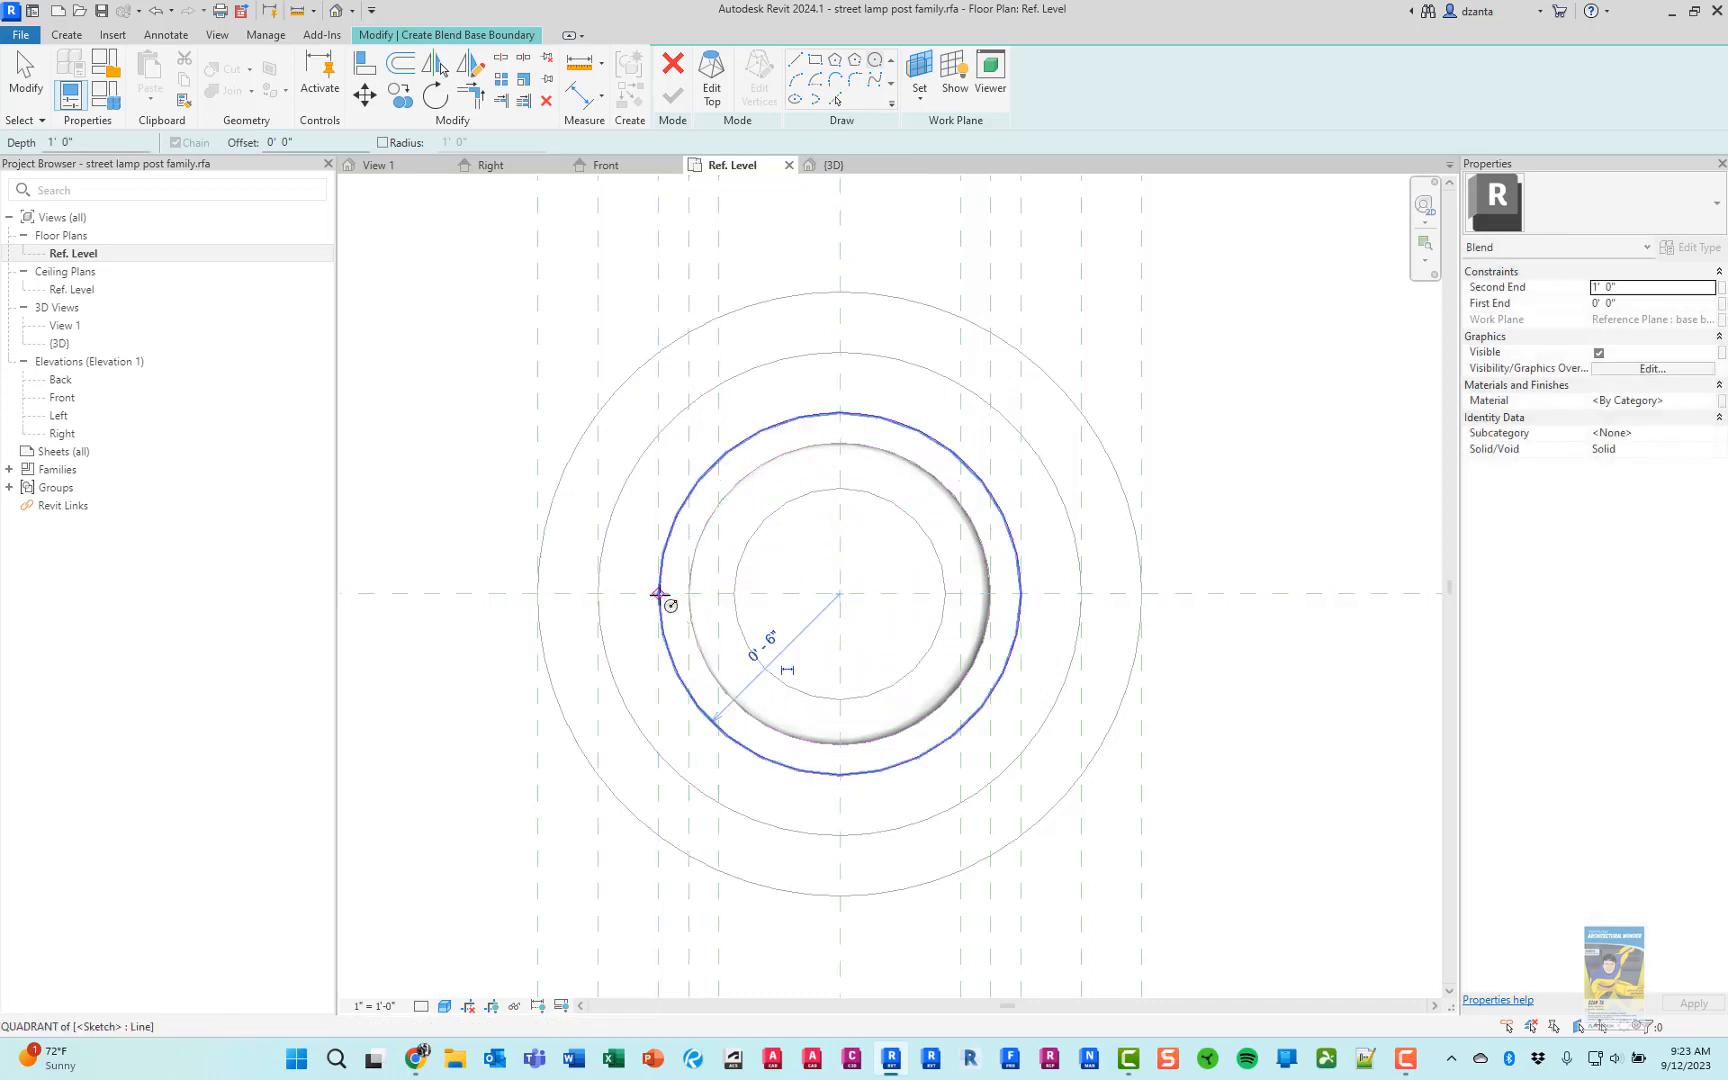
Set the work plane for the blend's top boundary to base top rp and sketch a 4" radius circle centred on the pole
left_click(711, 84)
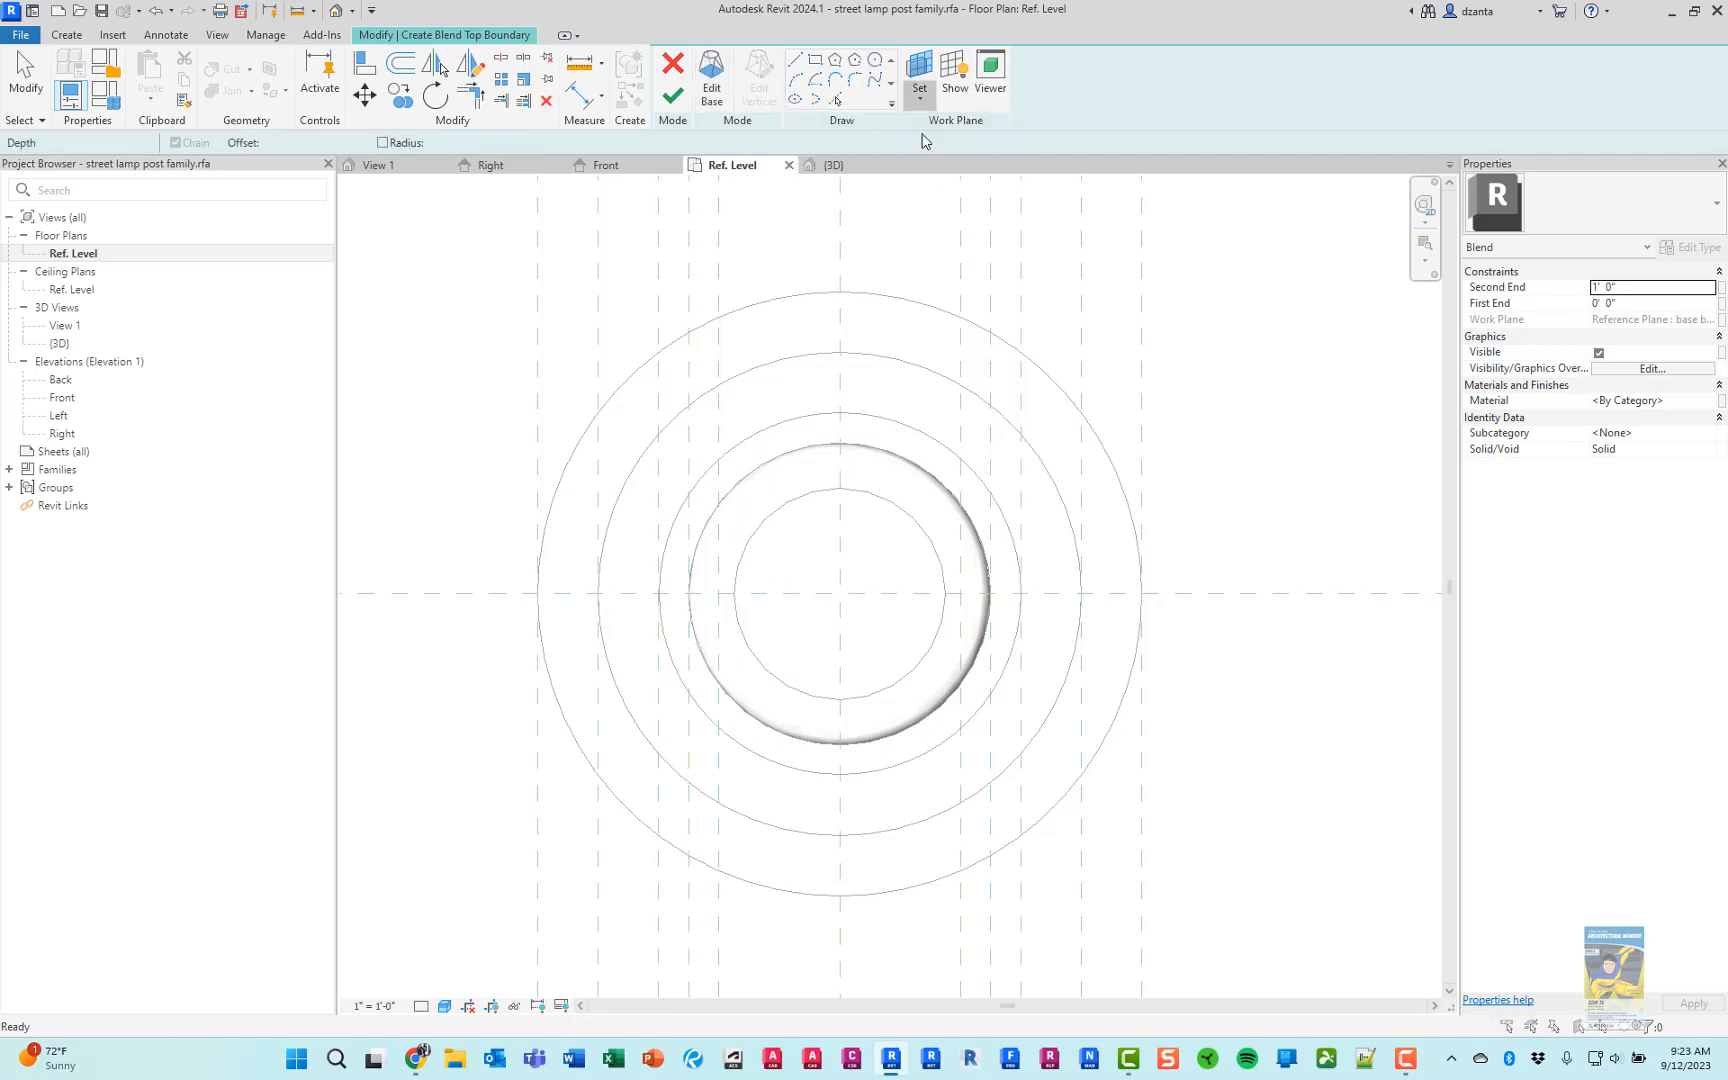
left_click(917, 104)
left_click(866, 530)
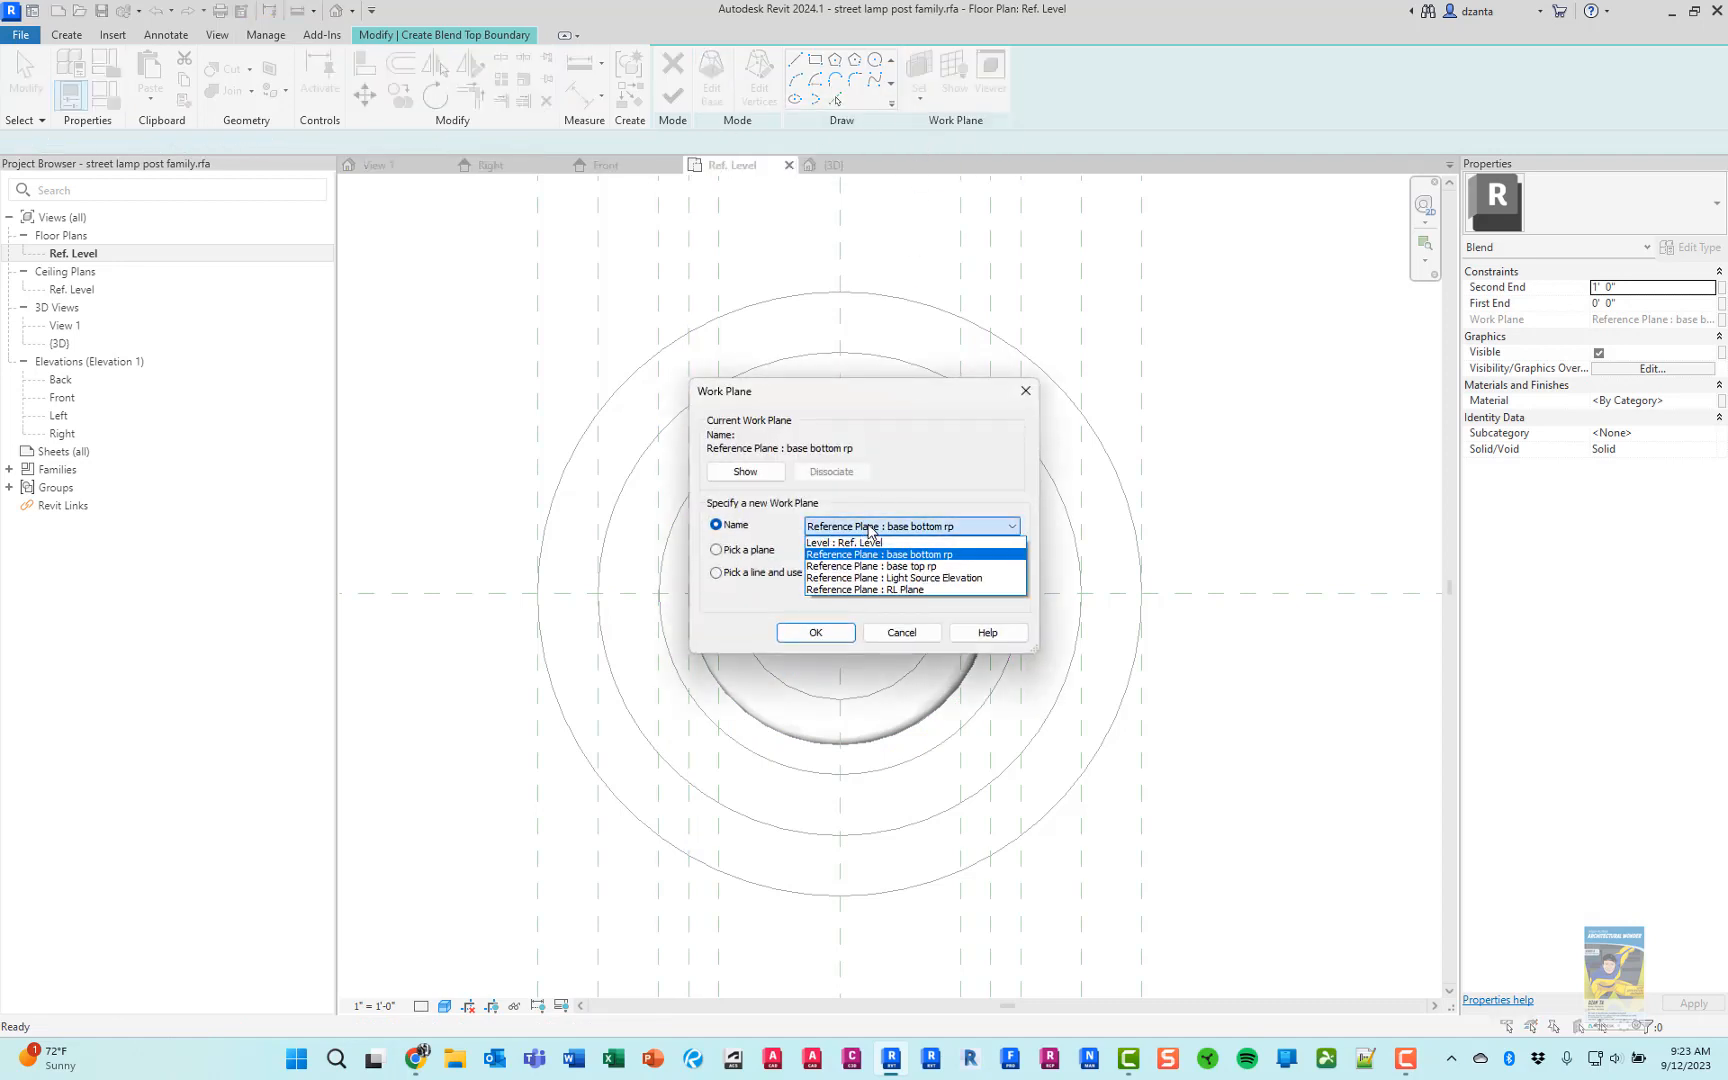
left_click(872, 566)
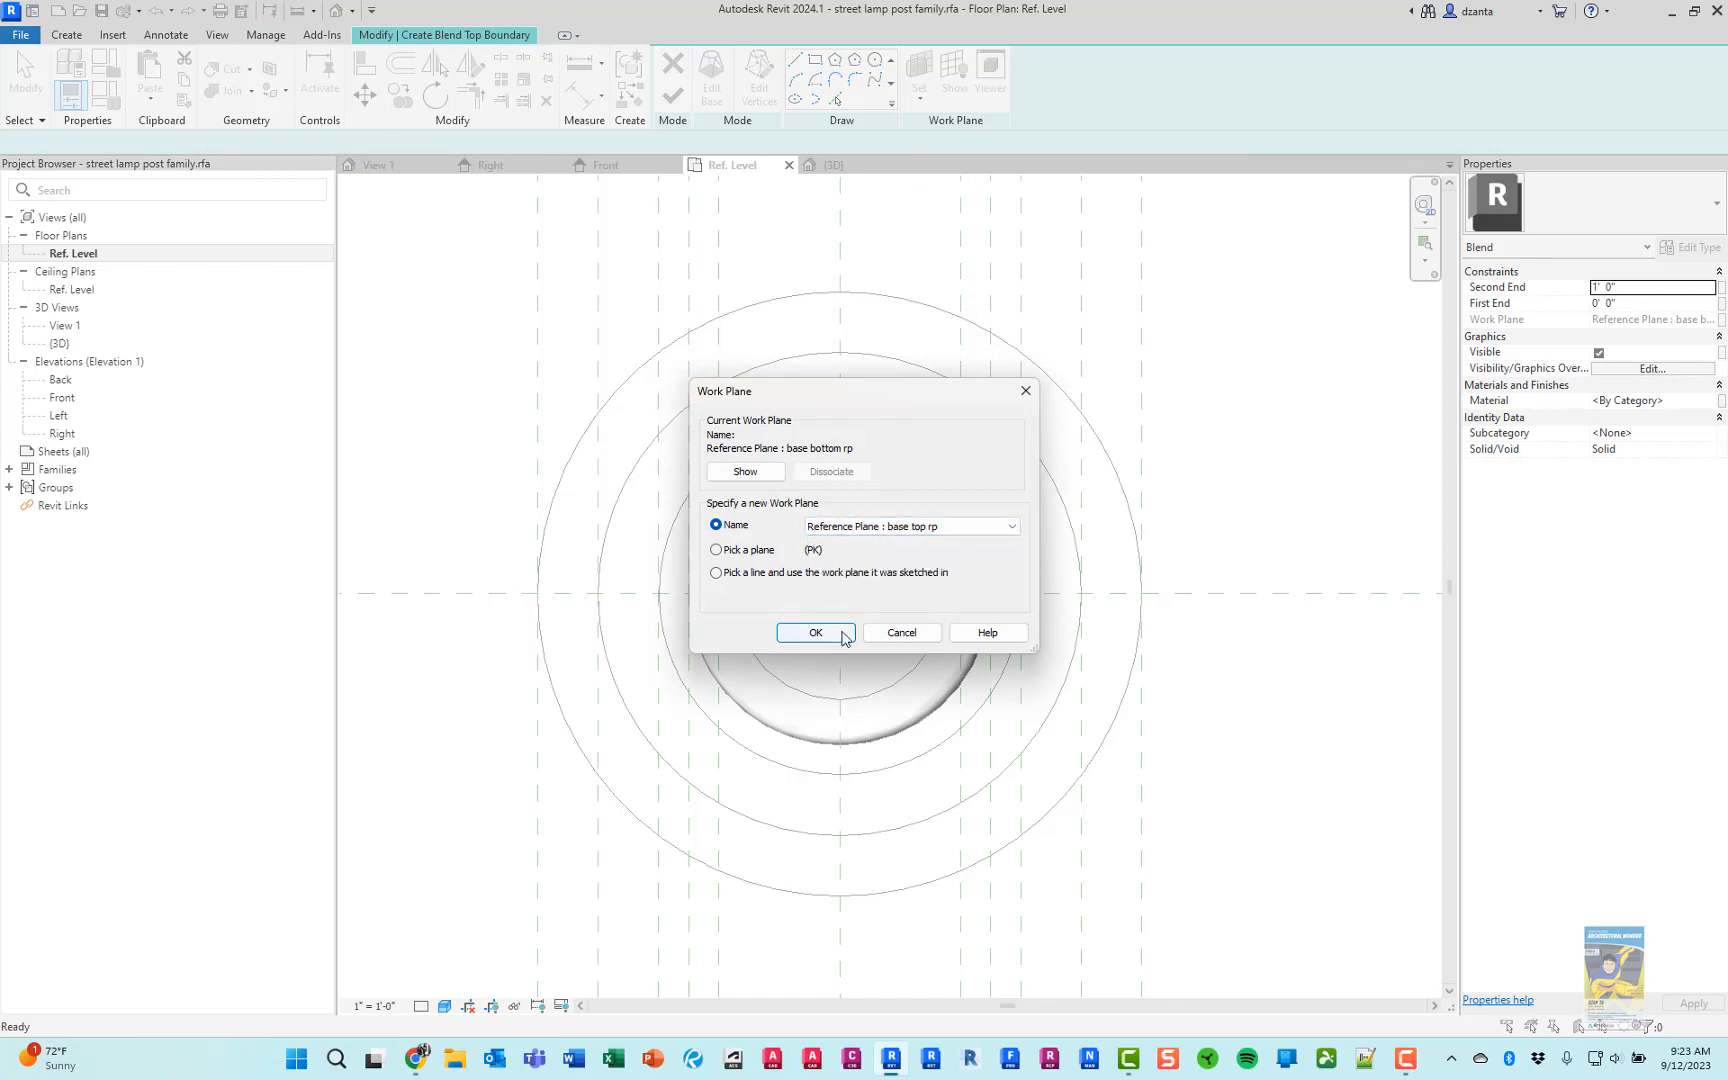
left_click(815, 632)
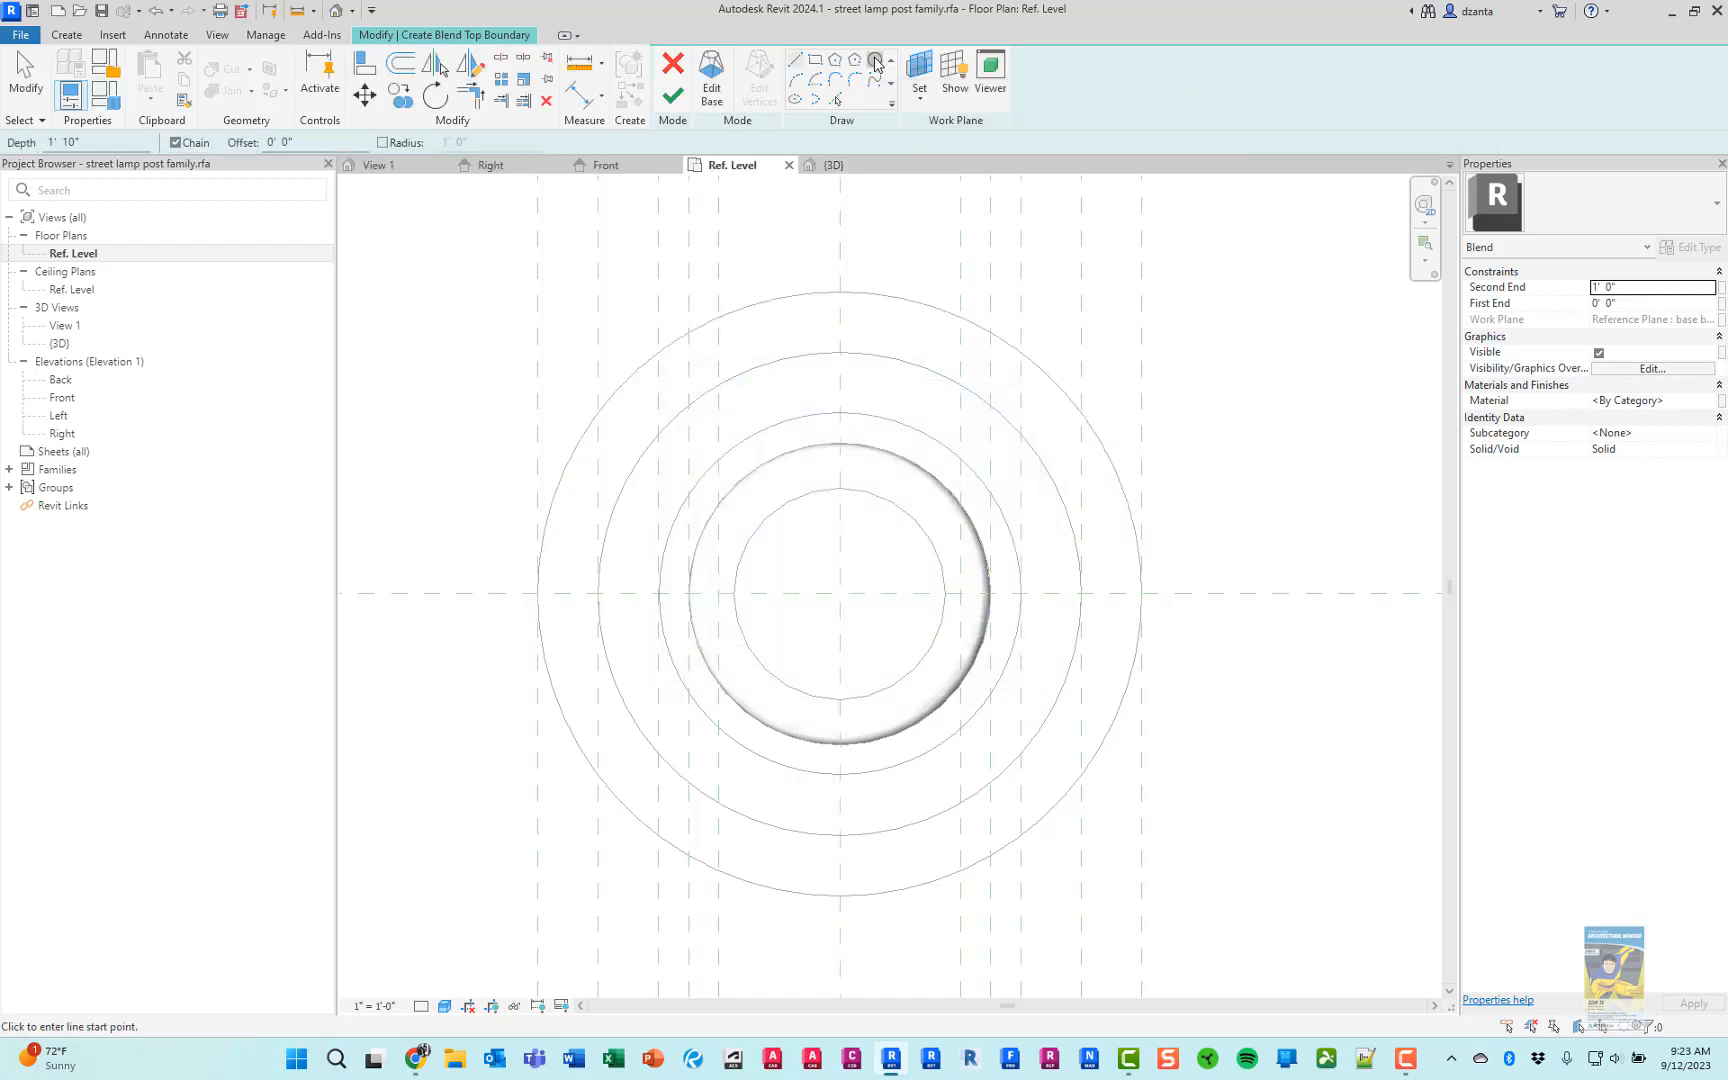
left_click(838, 594)
left_click(719, 592)
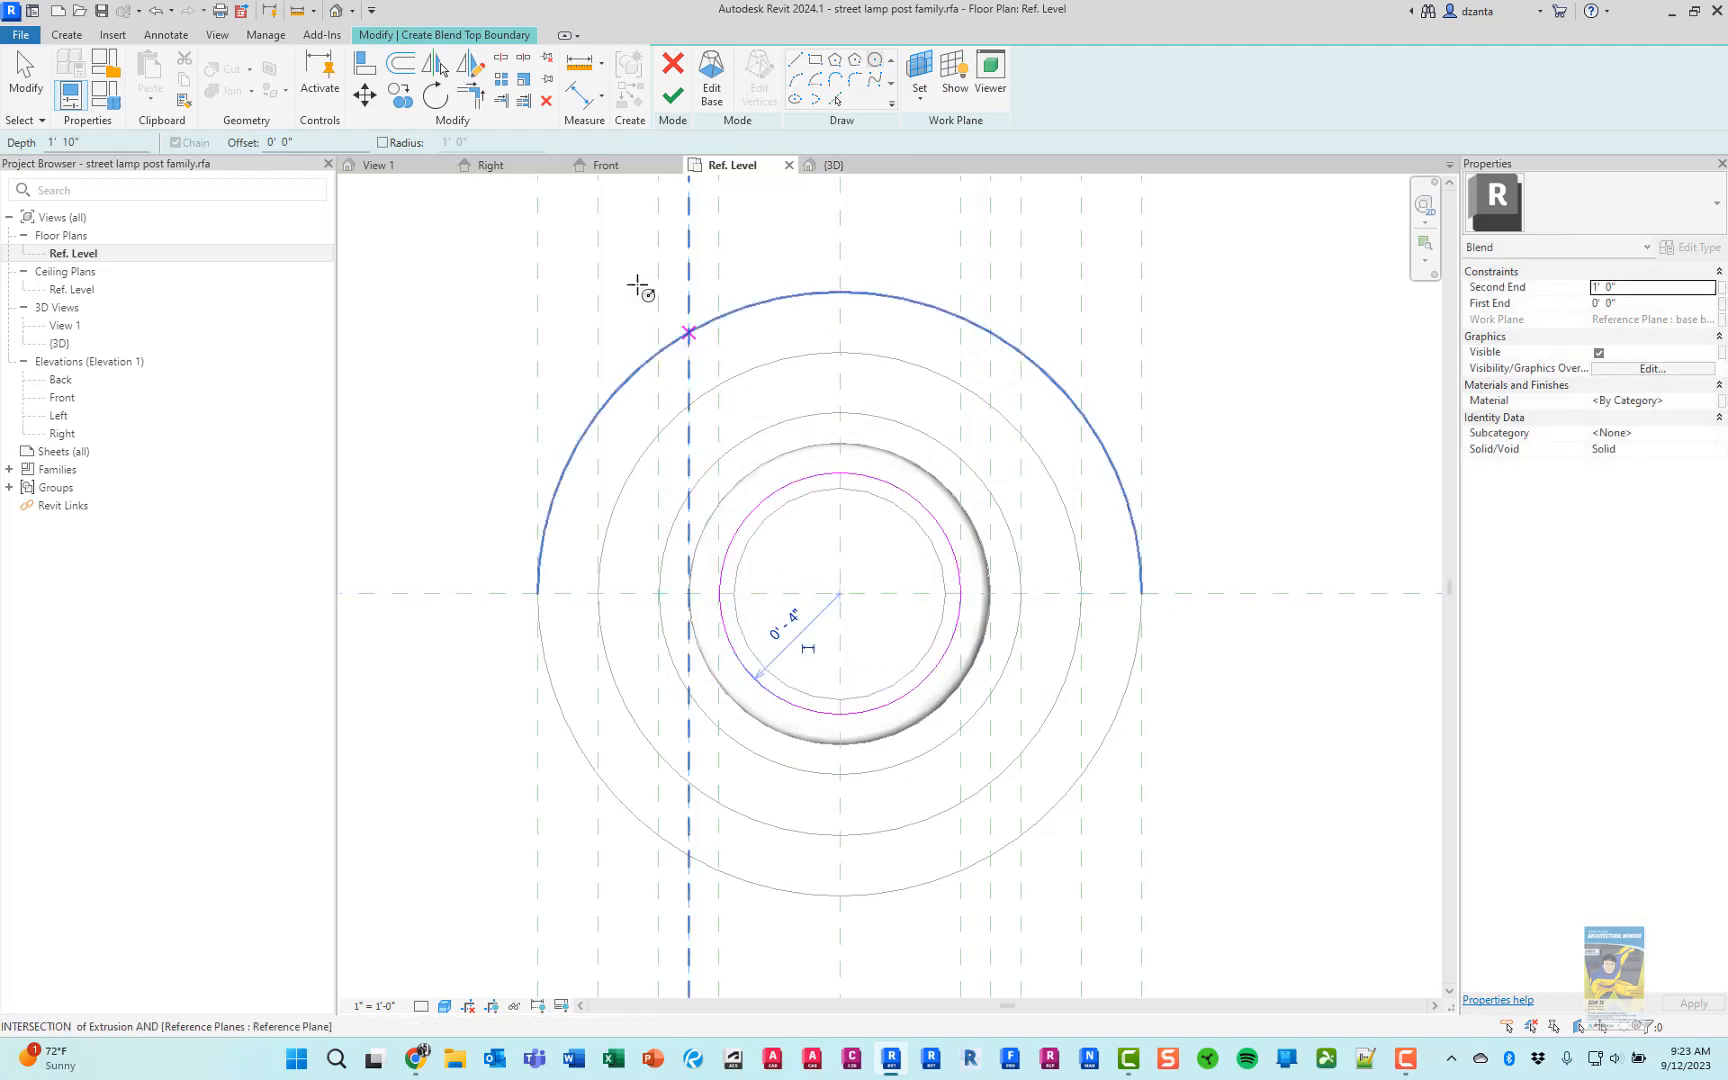
left_click(26, 74)
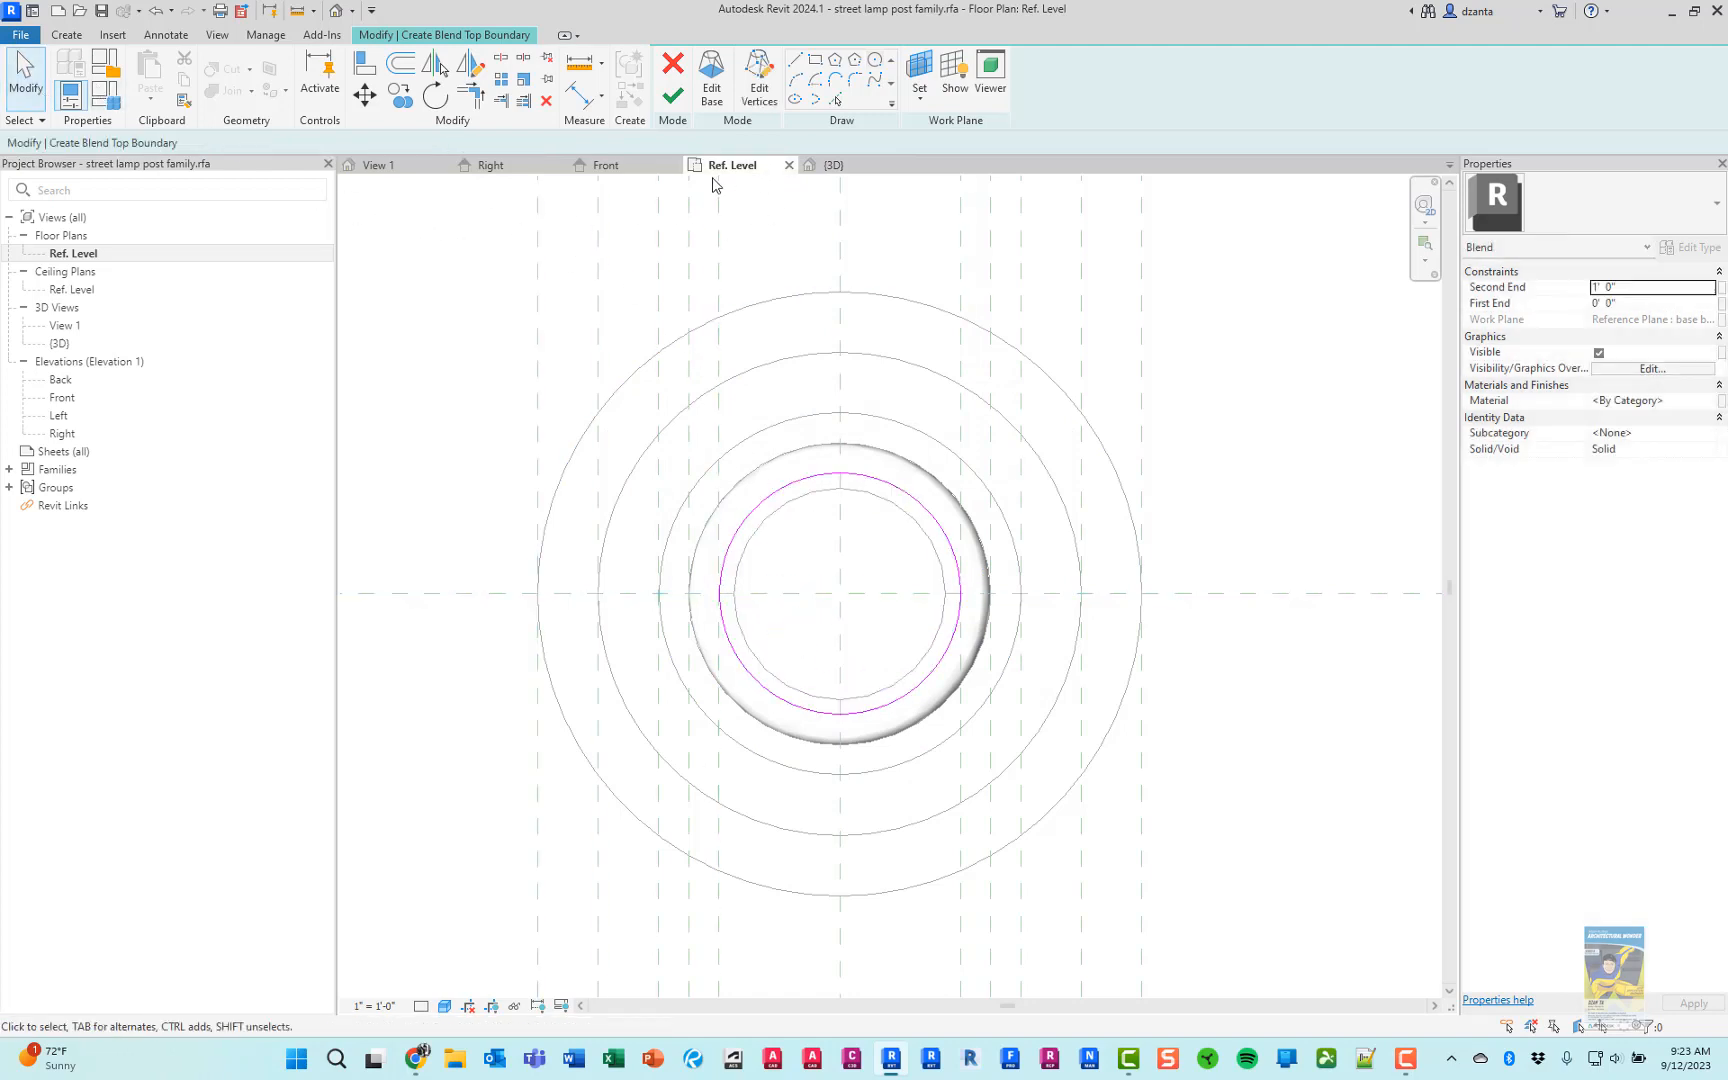
Check both blend boundaries in the Front elevation and 3D view, and finish the blend
left_click(605, 165)
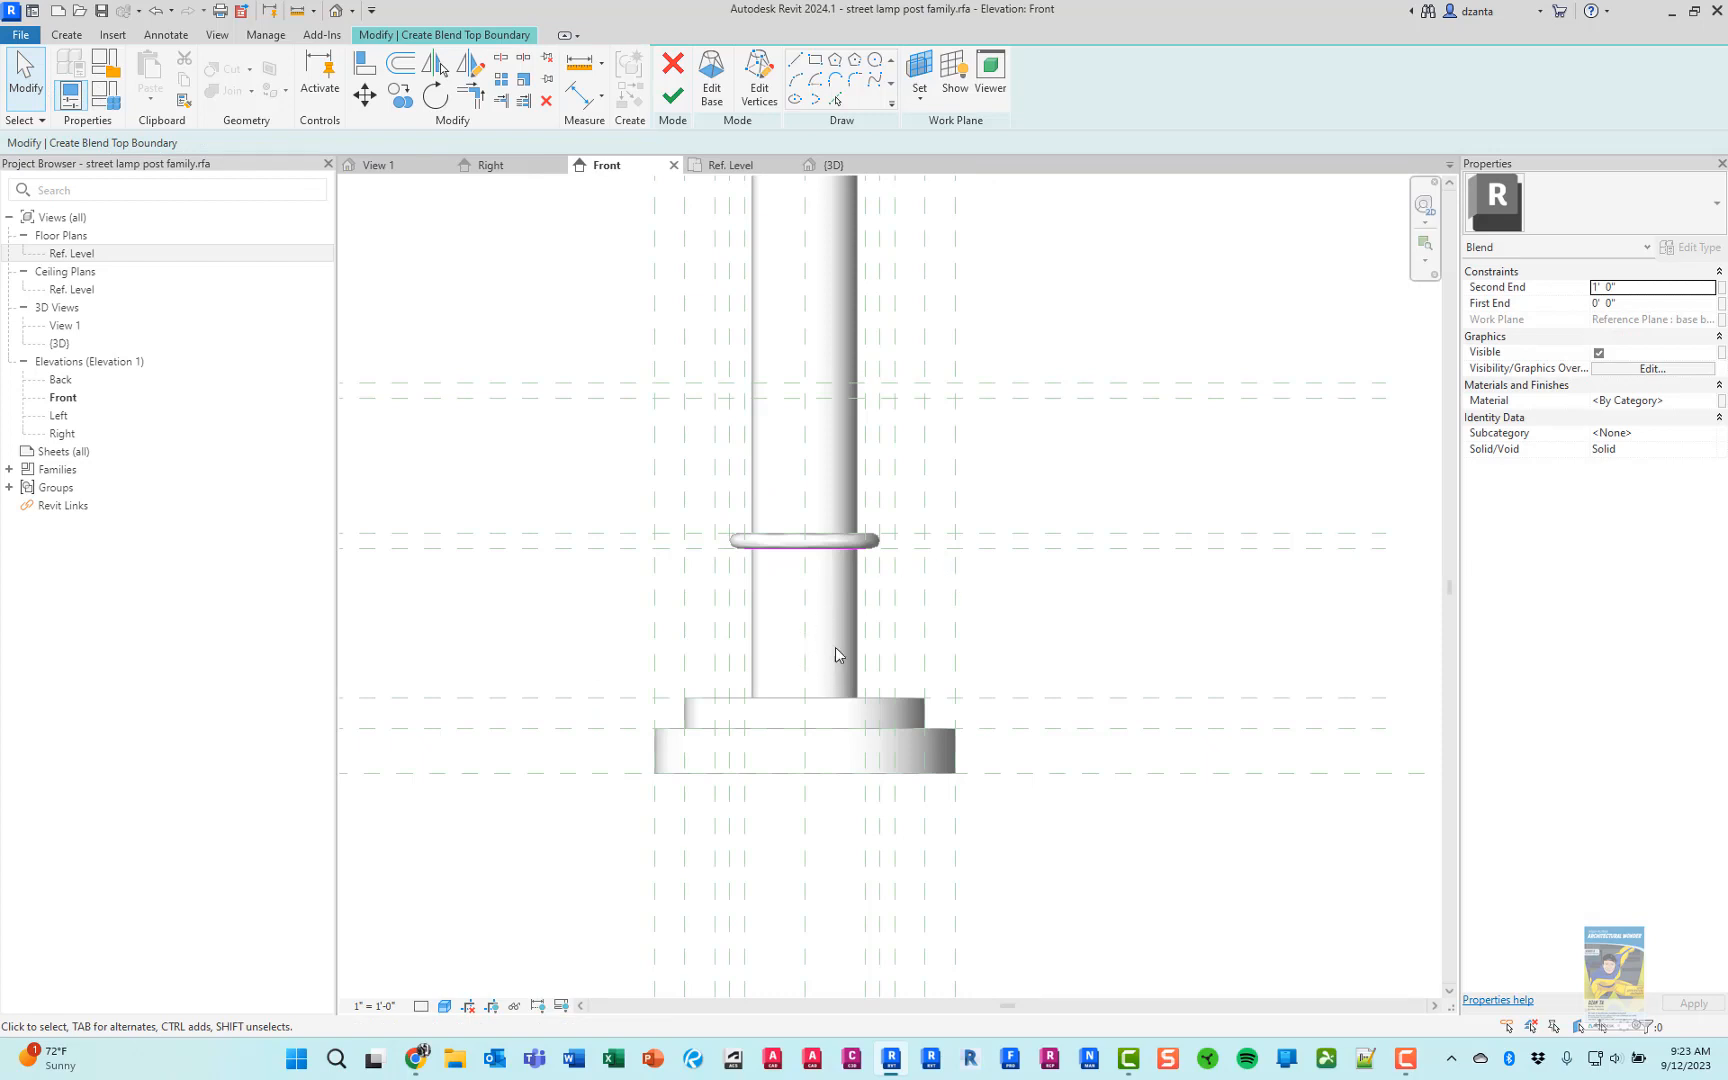
left_click(840, 165)
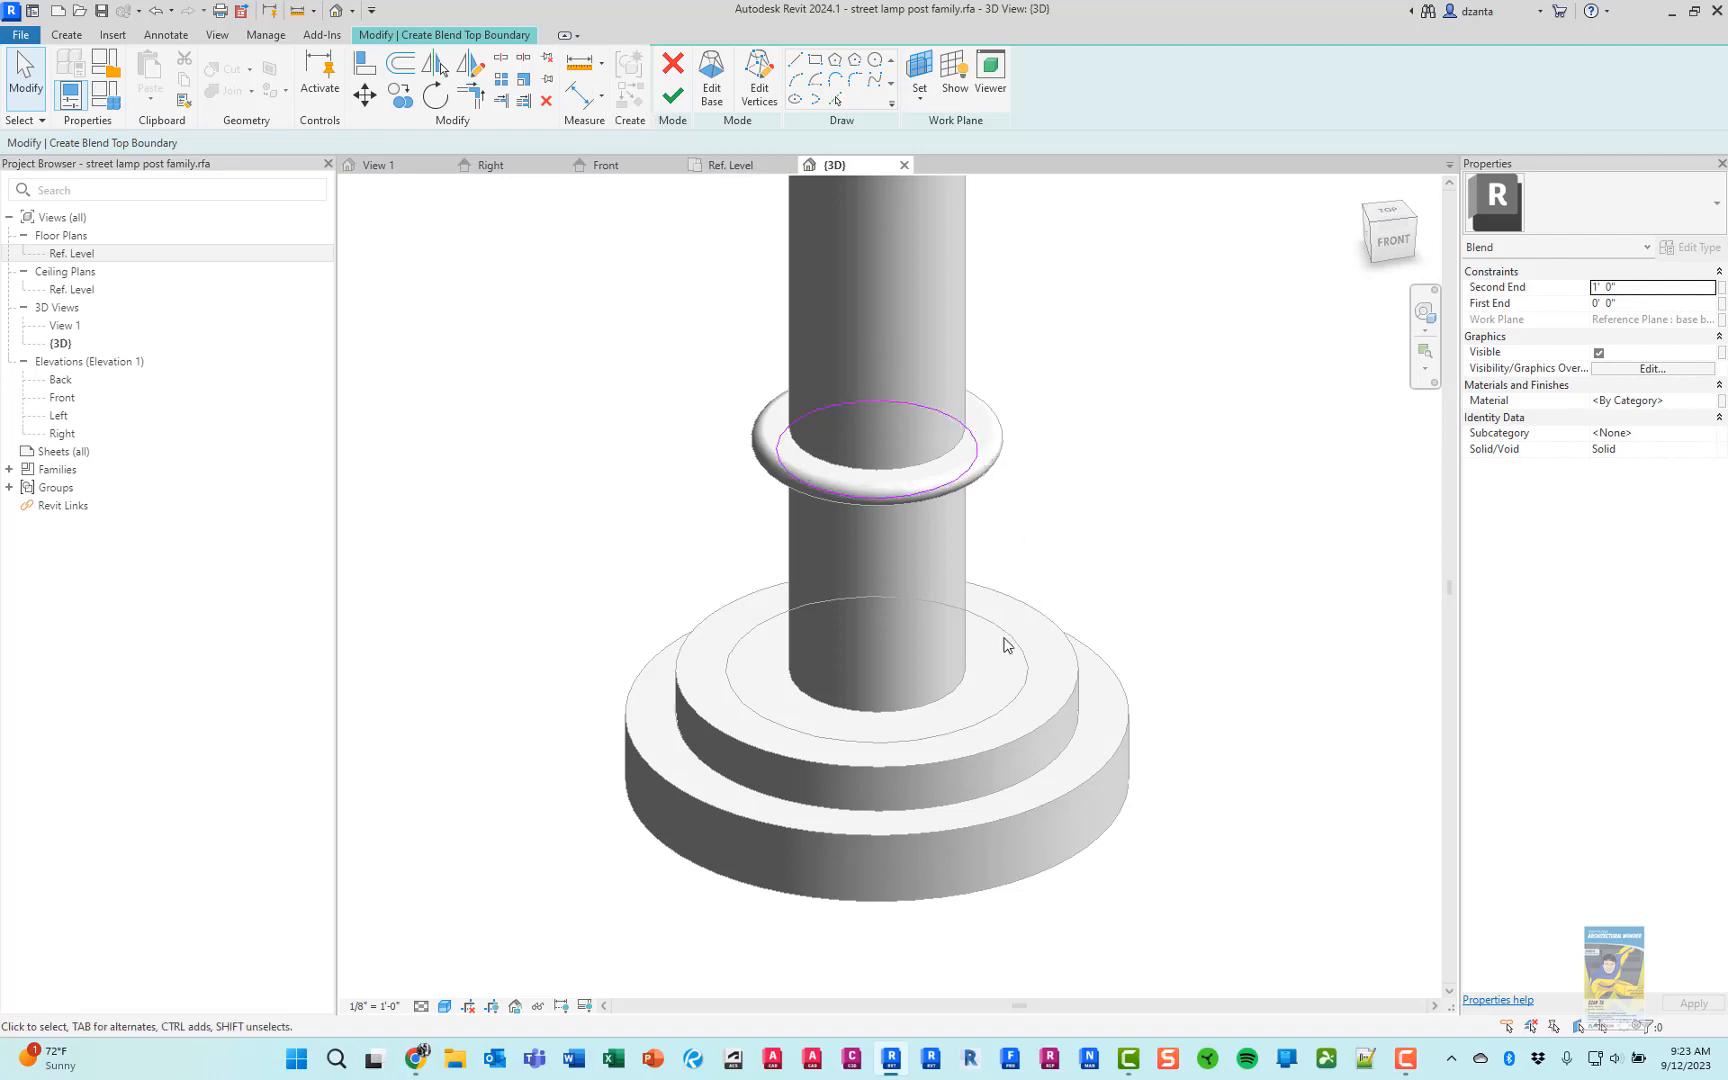
left_click(673, 96)
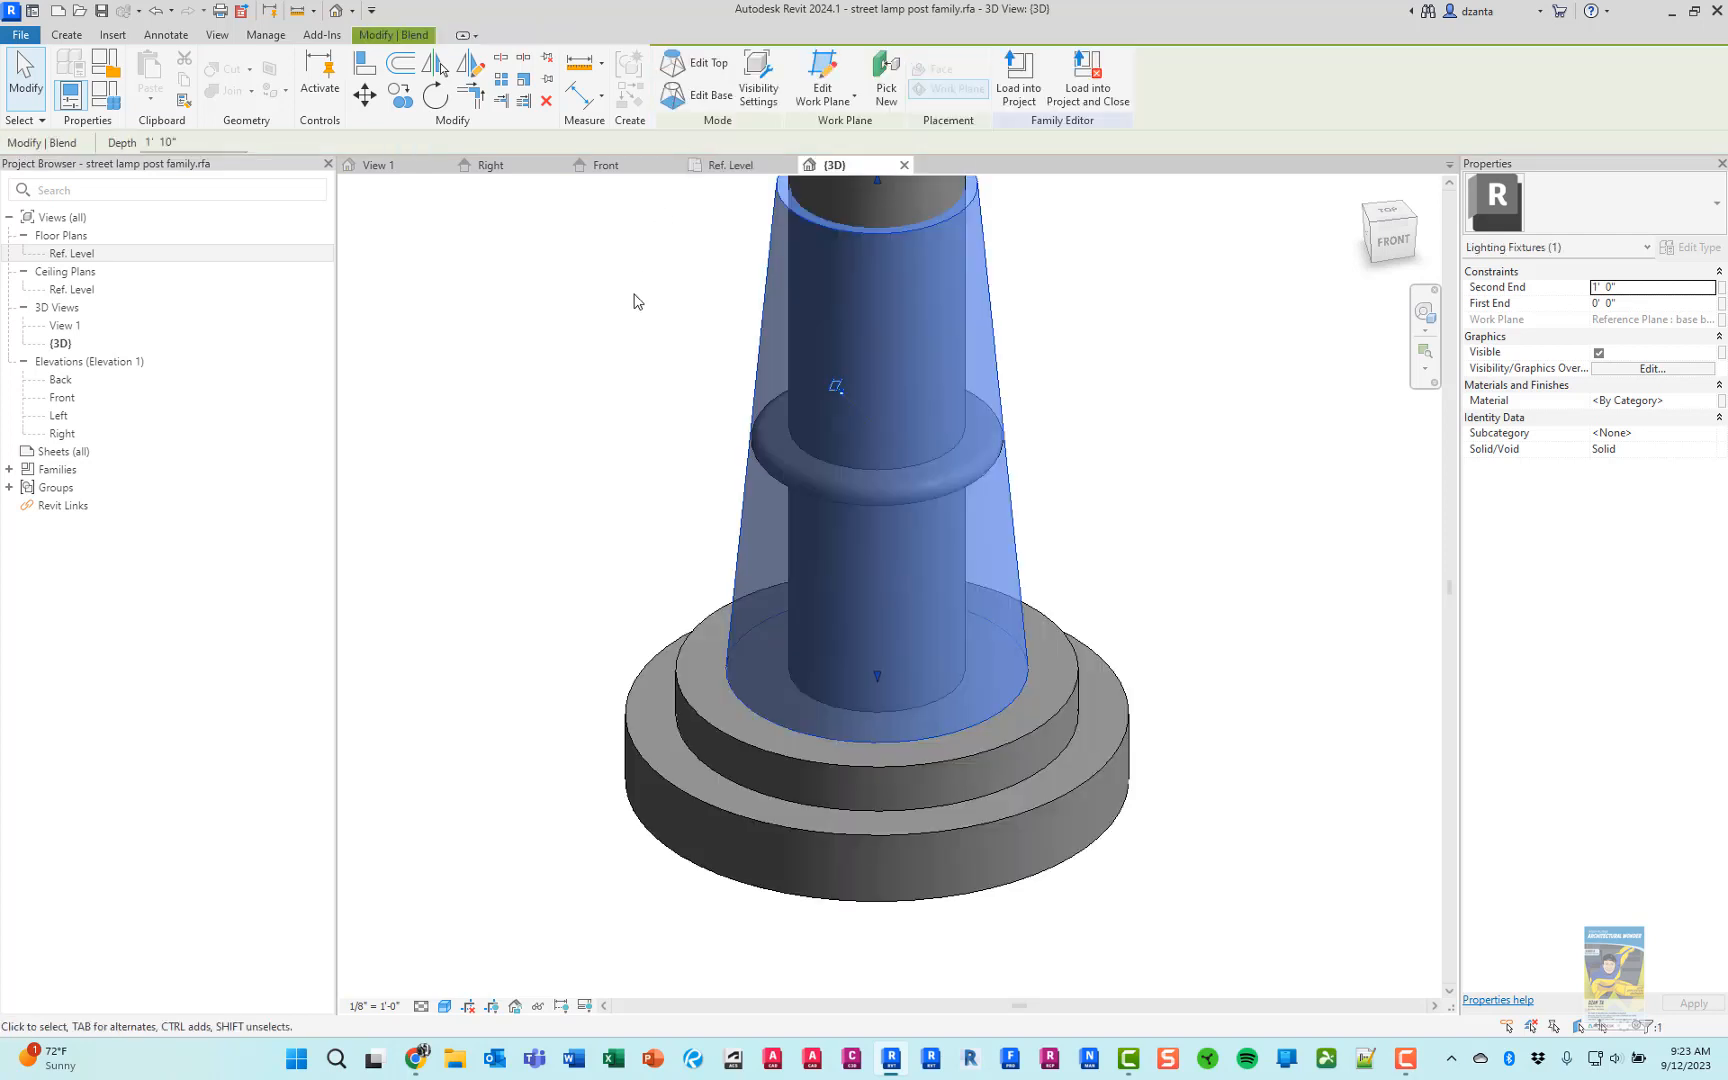
Lower the blend's top to the collar's underside plane in the Front elevation, giving a 10" depth with its bottom on the stepped base
left_click(640, 166)
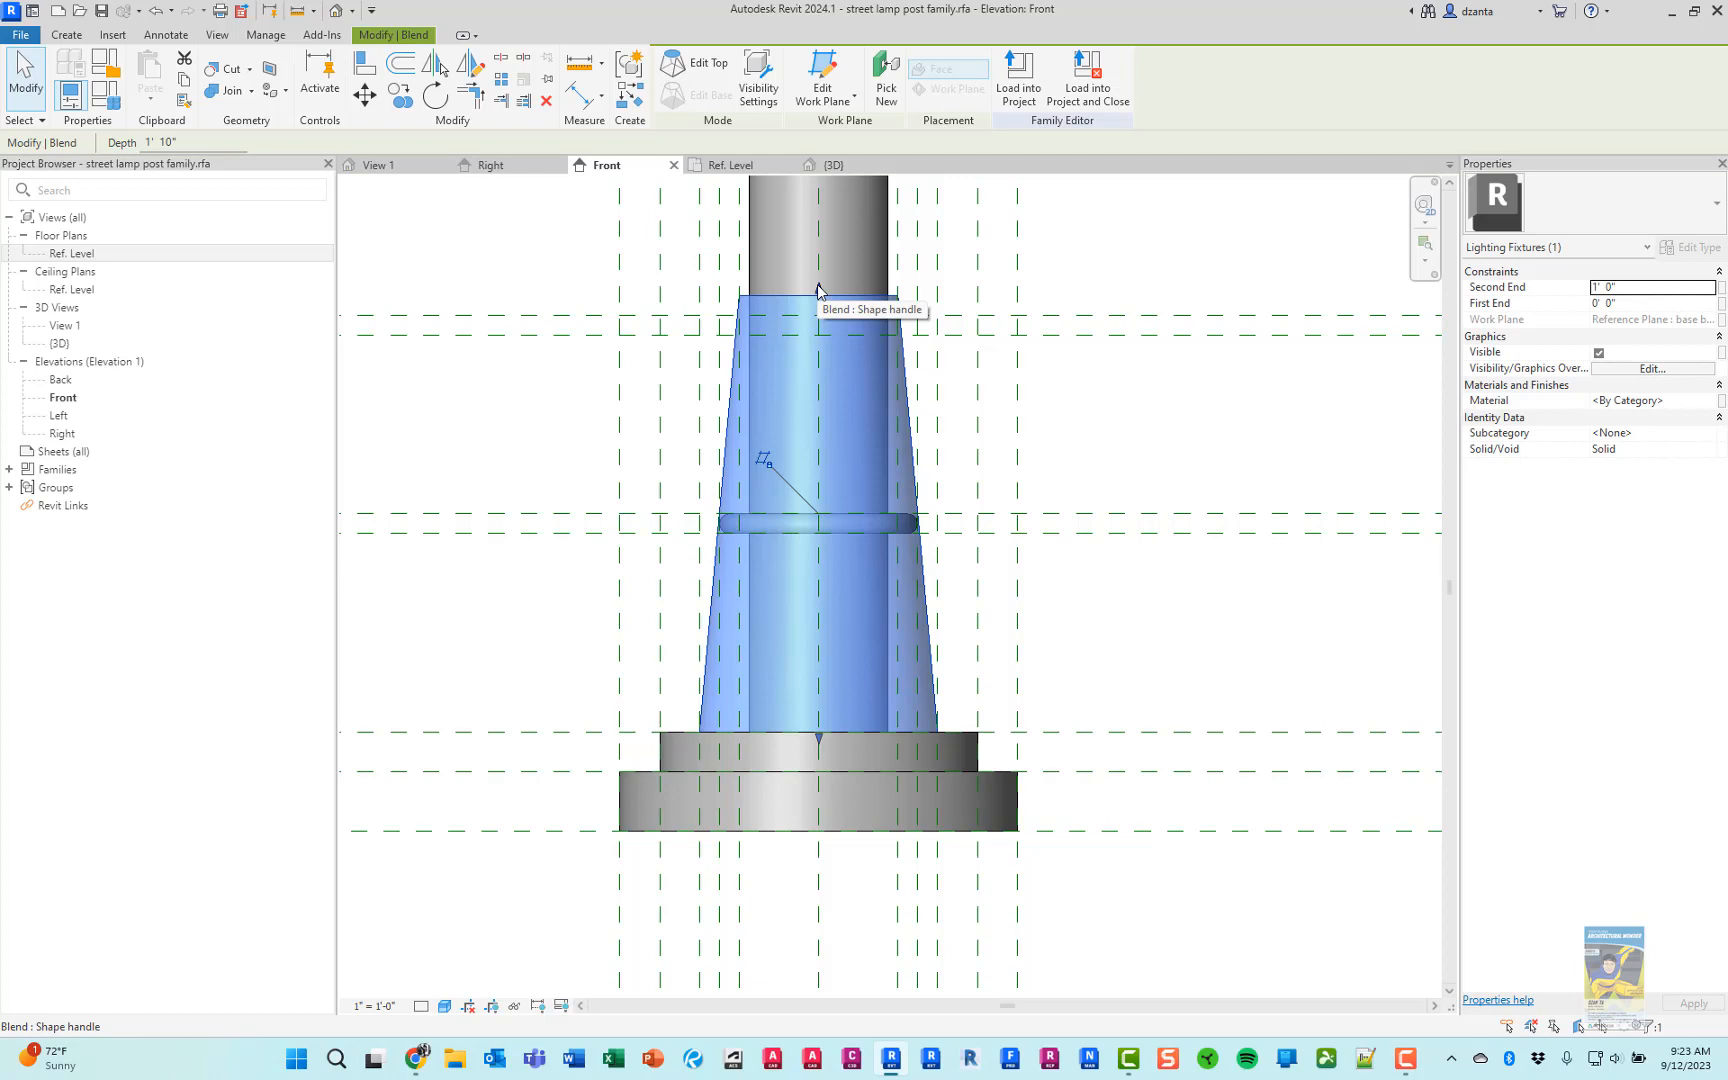
left_click_drag(818, 290, 818, 533)
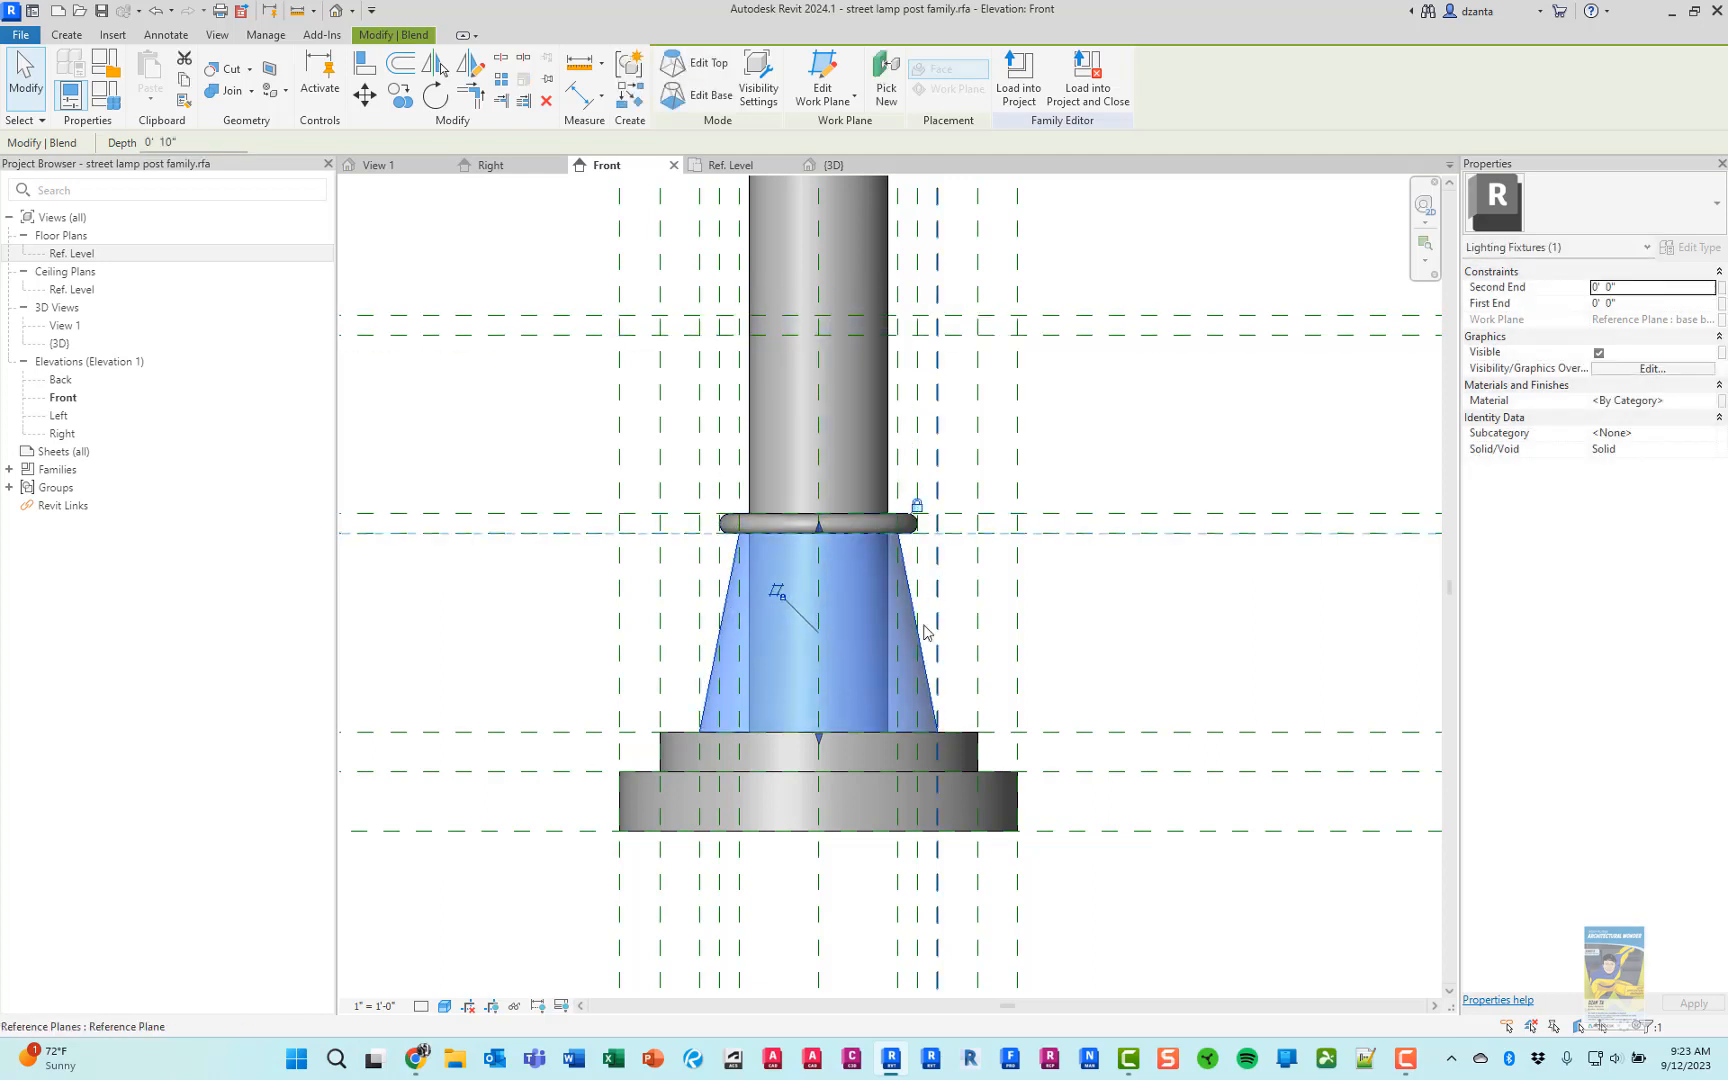
mouse_move(819, 738)
left_mouse_down()
mouse_move(822, 707)
mouse_move(819, 733)
left_mouse_up()
left_click(1088, 638)
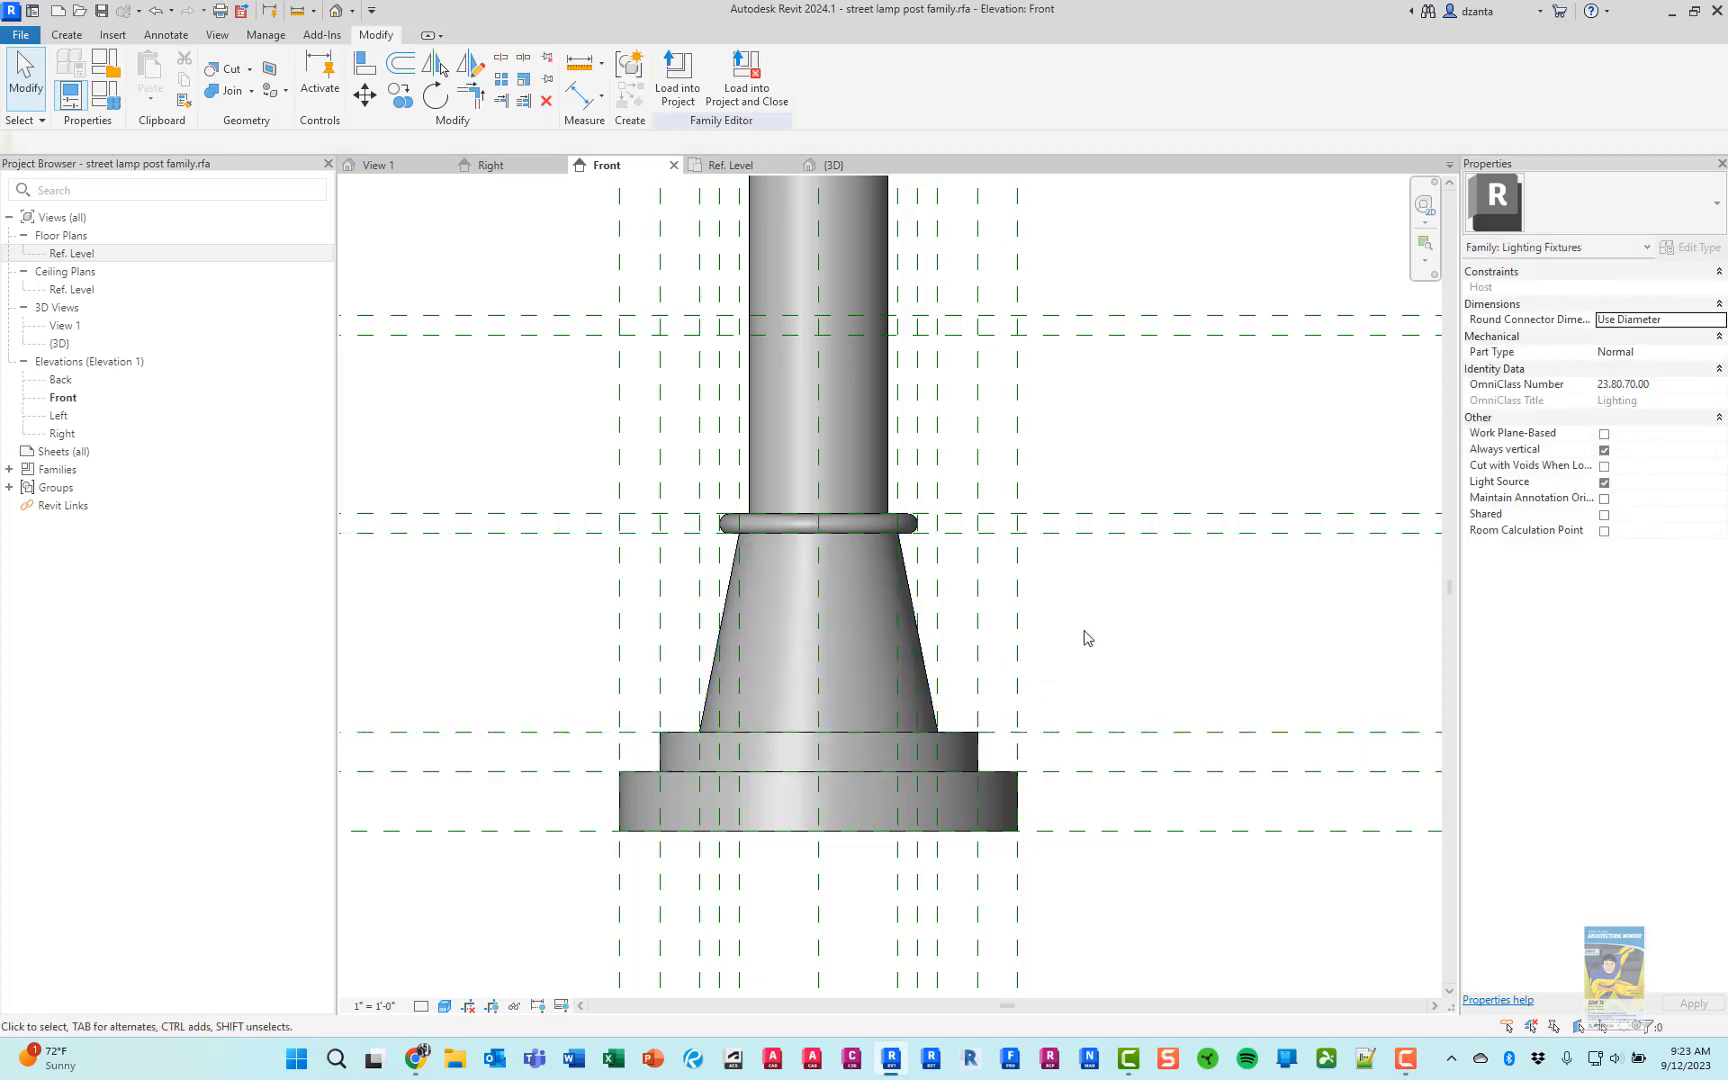
Examine the tapered base and pole in the Front elevation, and switch to the browser to compare them with the lamp post product photo
scroll(1087, 632, "down", 3)
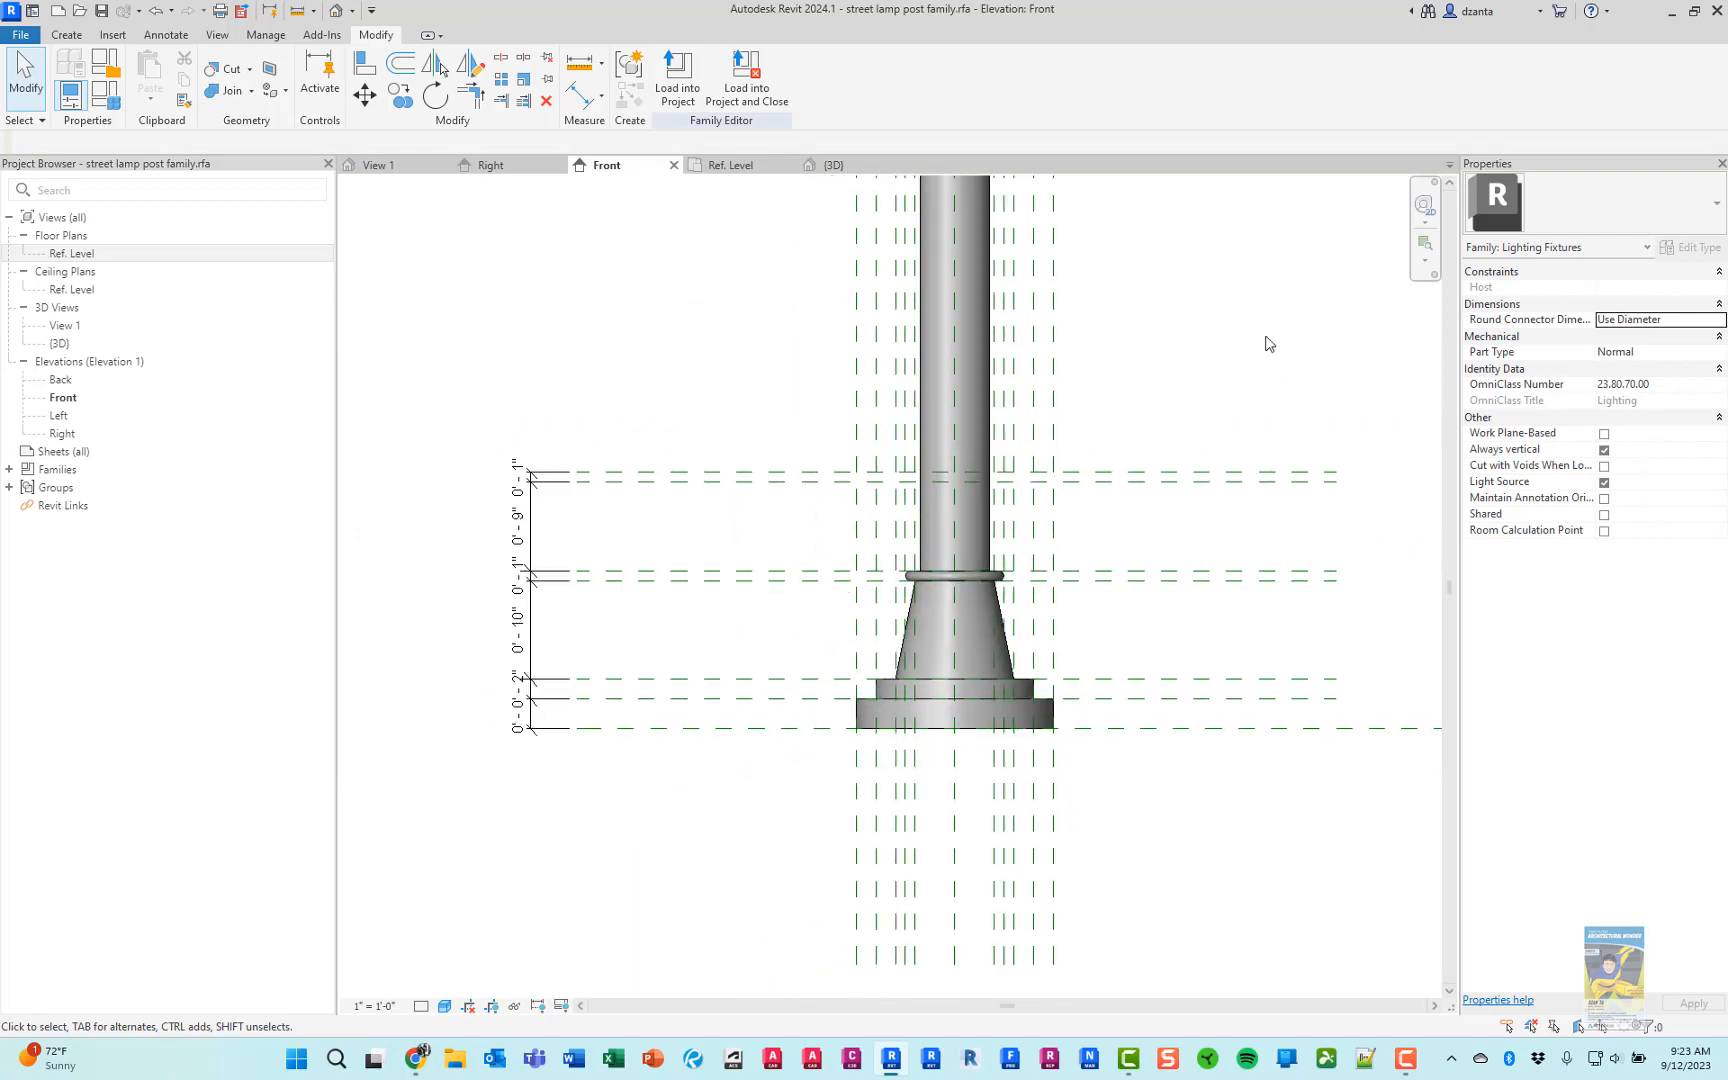
middle_click_drag(1262, 372, 1141, 627)
scroll(1138, 543, "down", 3)
middle_click_drag(1137, 449, 1048, 549)
scroll(1034, 515, "down", 1)
scroll(880, 738, "up", 4)
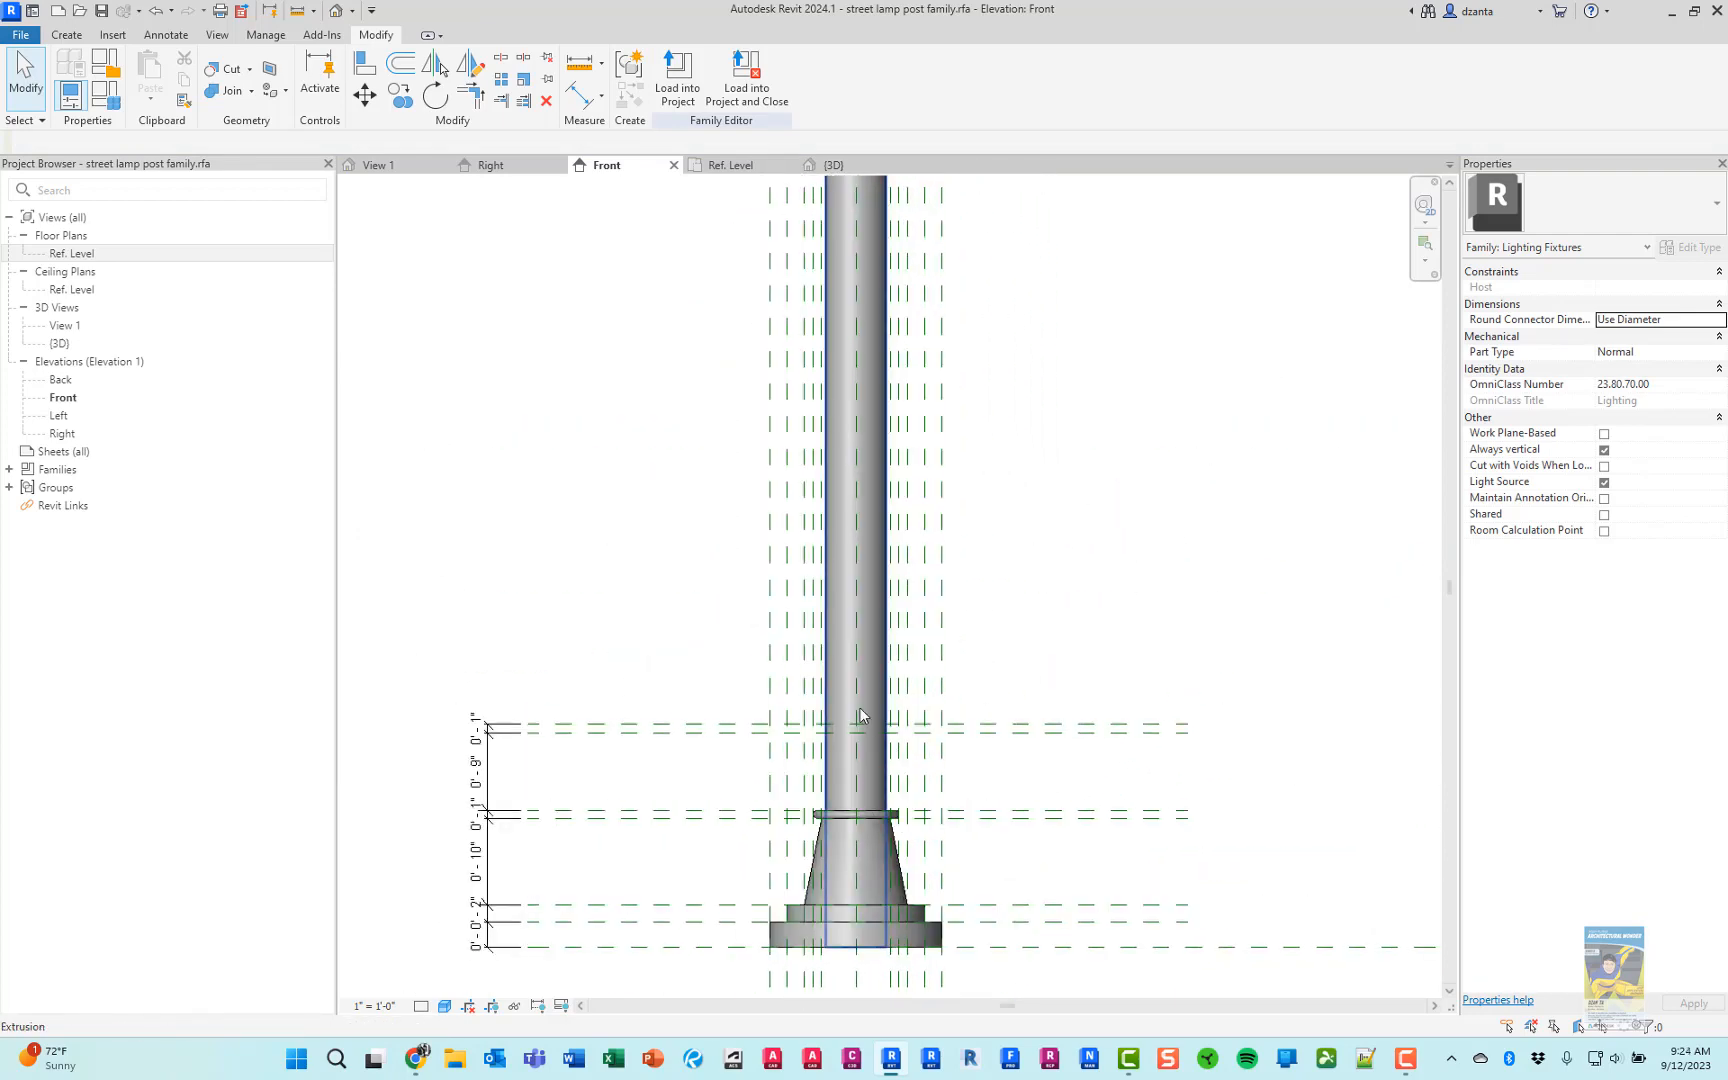
key("alt+Tab")
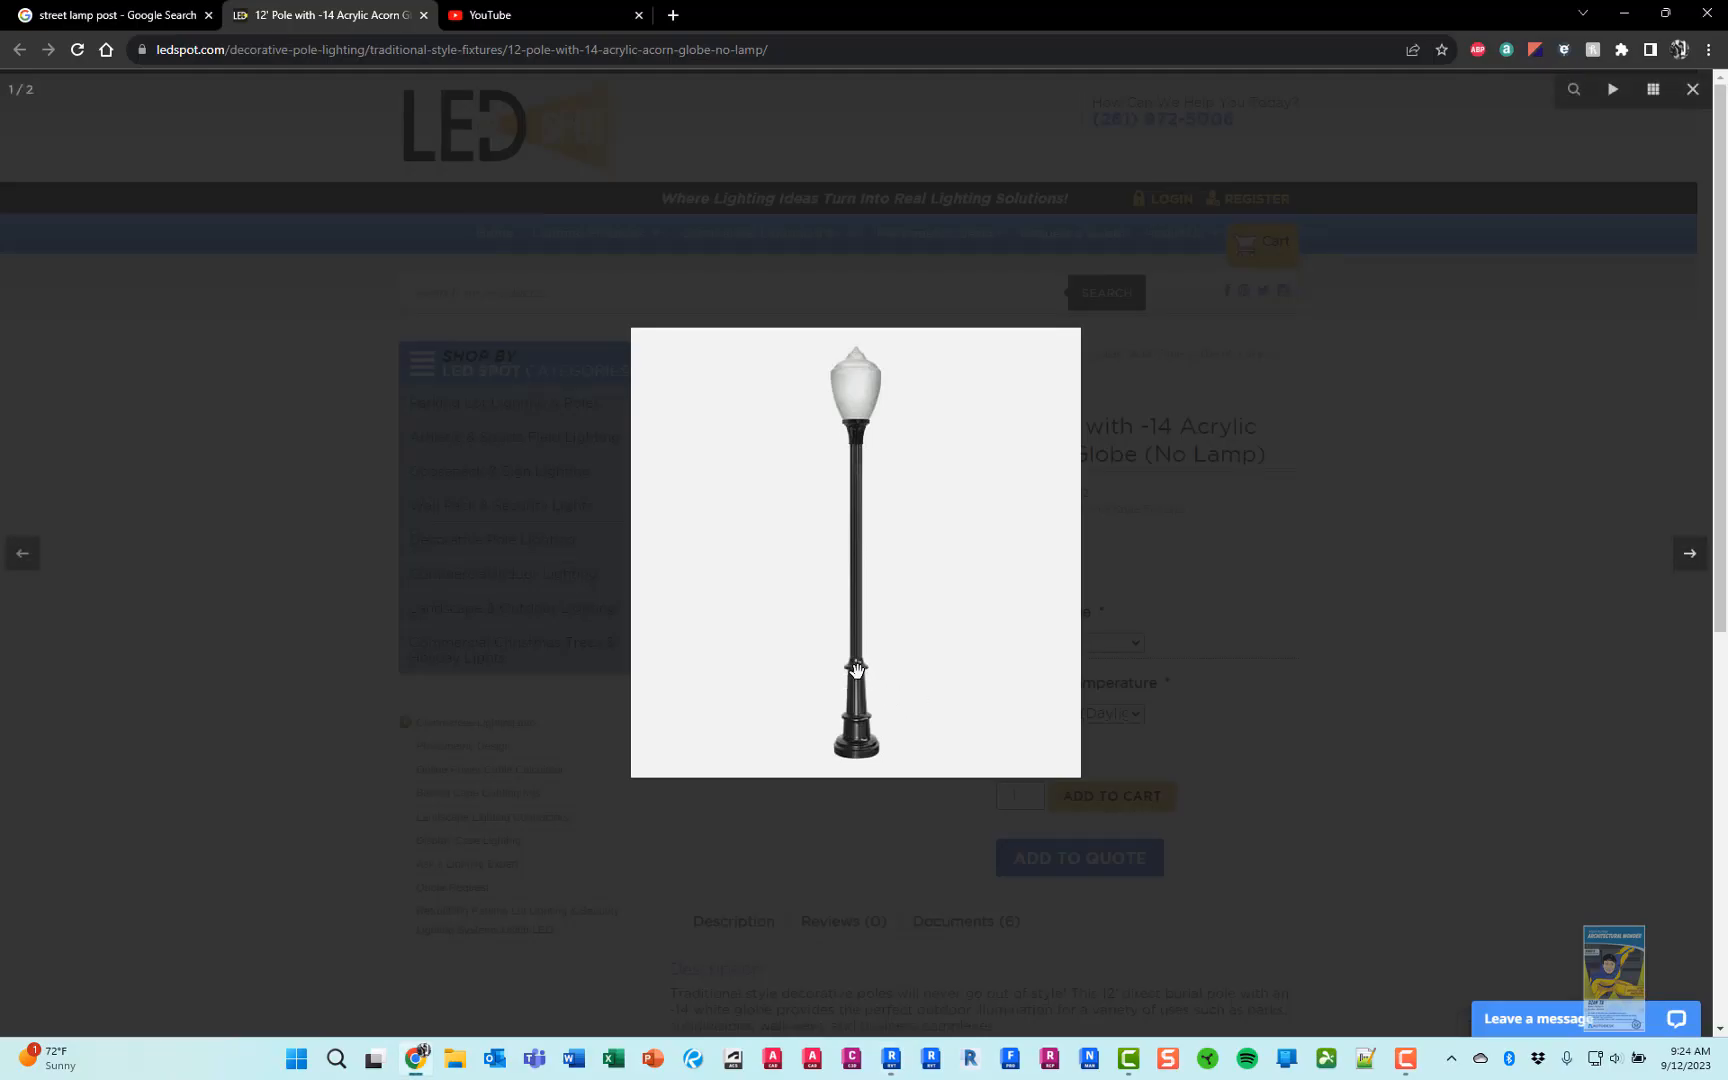
Switch back to Revit and start a revolve in the Front elevation with its axis on the pole's vertical centreline
key("alt+Tab")
scroll(921, 627, "up", 3)
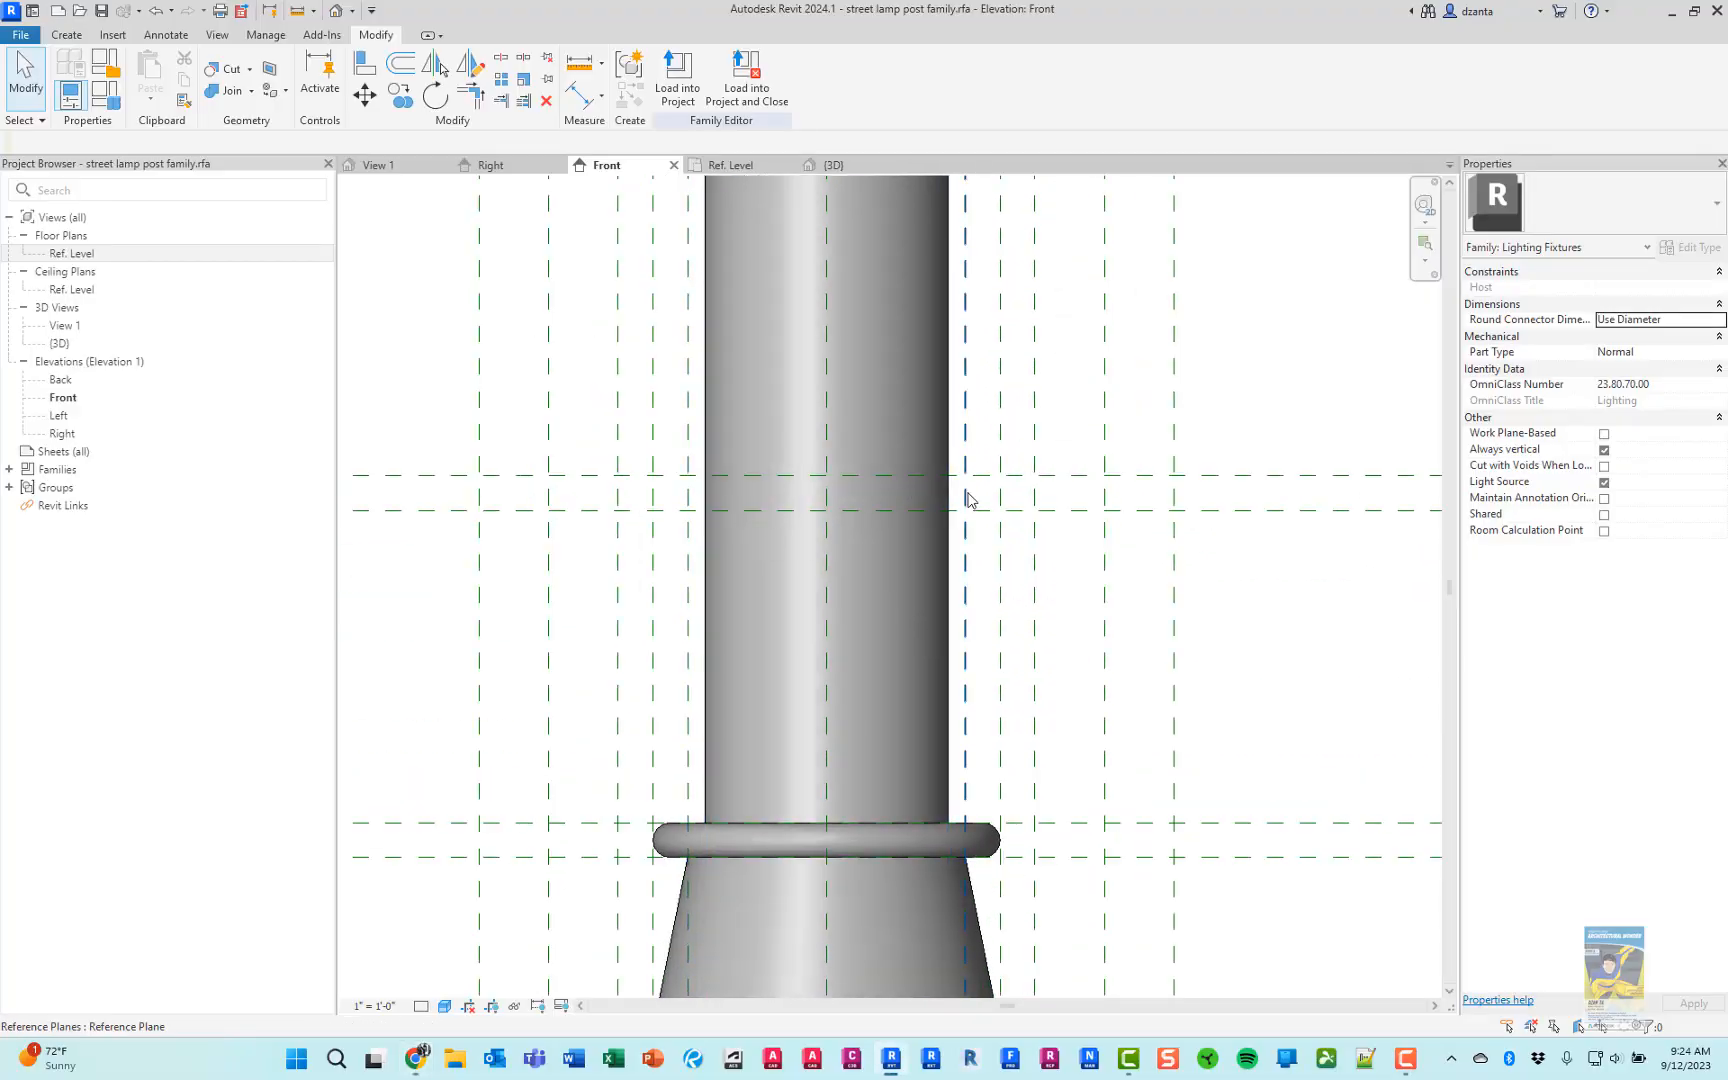
left_click(68, 38)
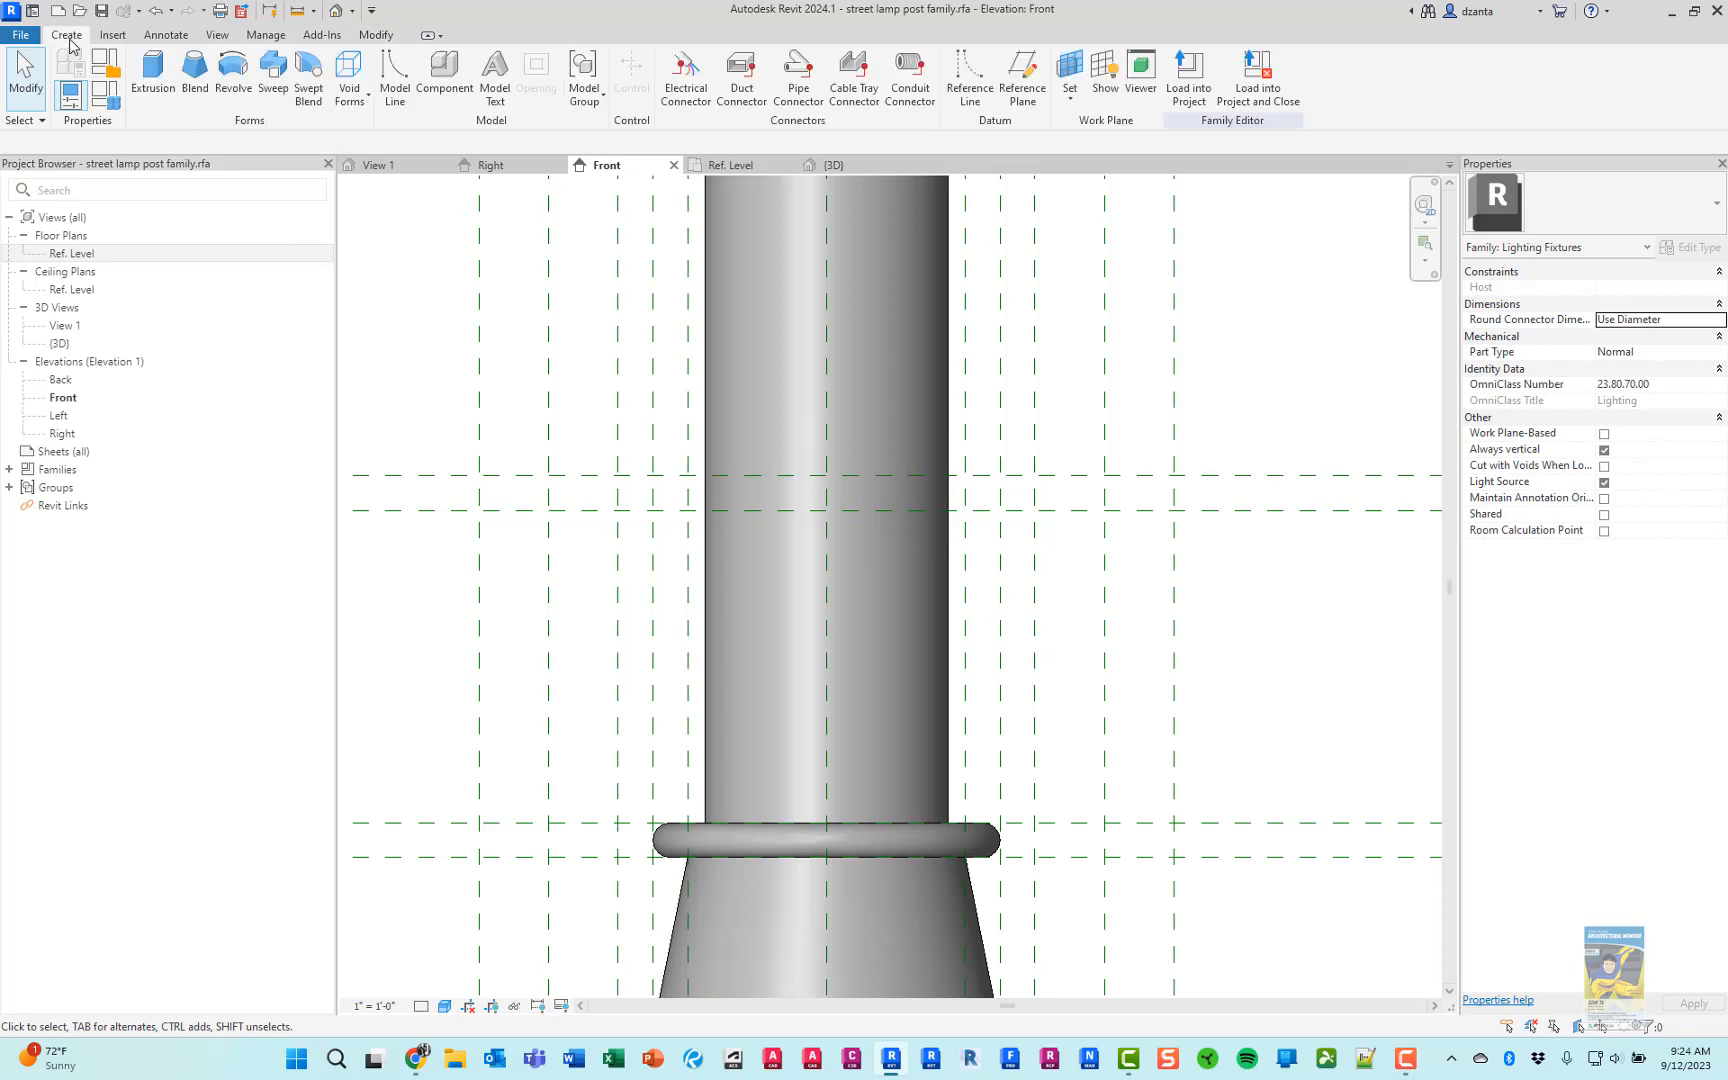
left_click(233, 78)
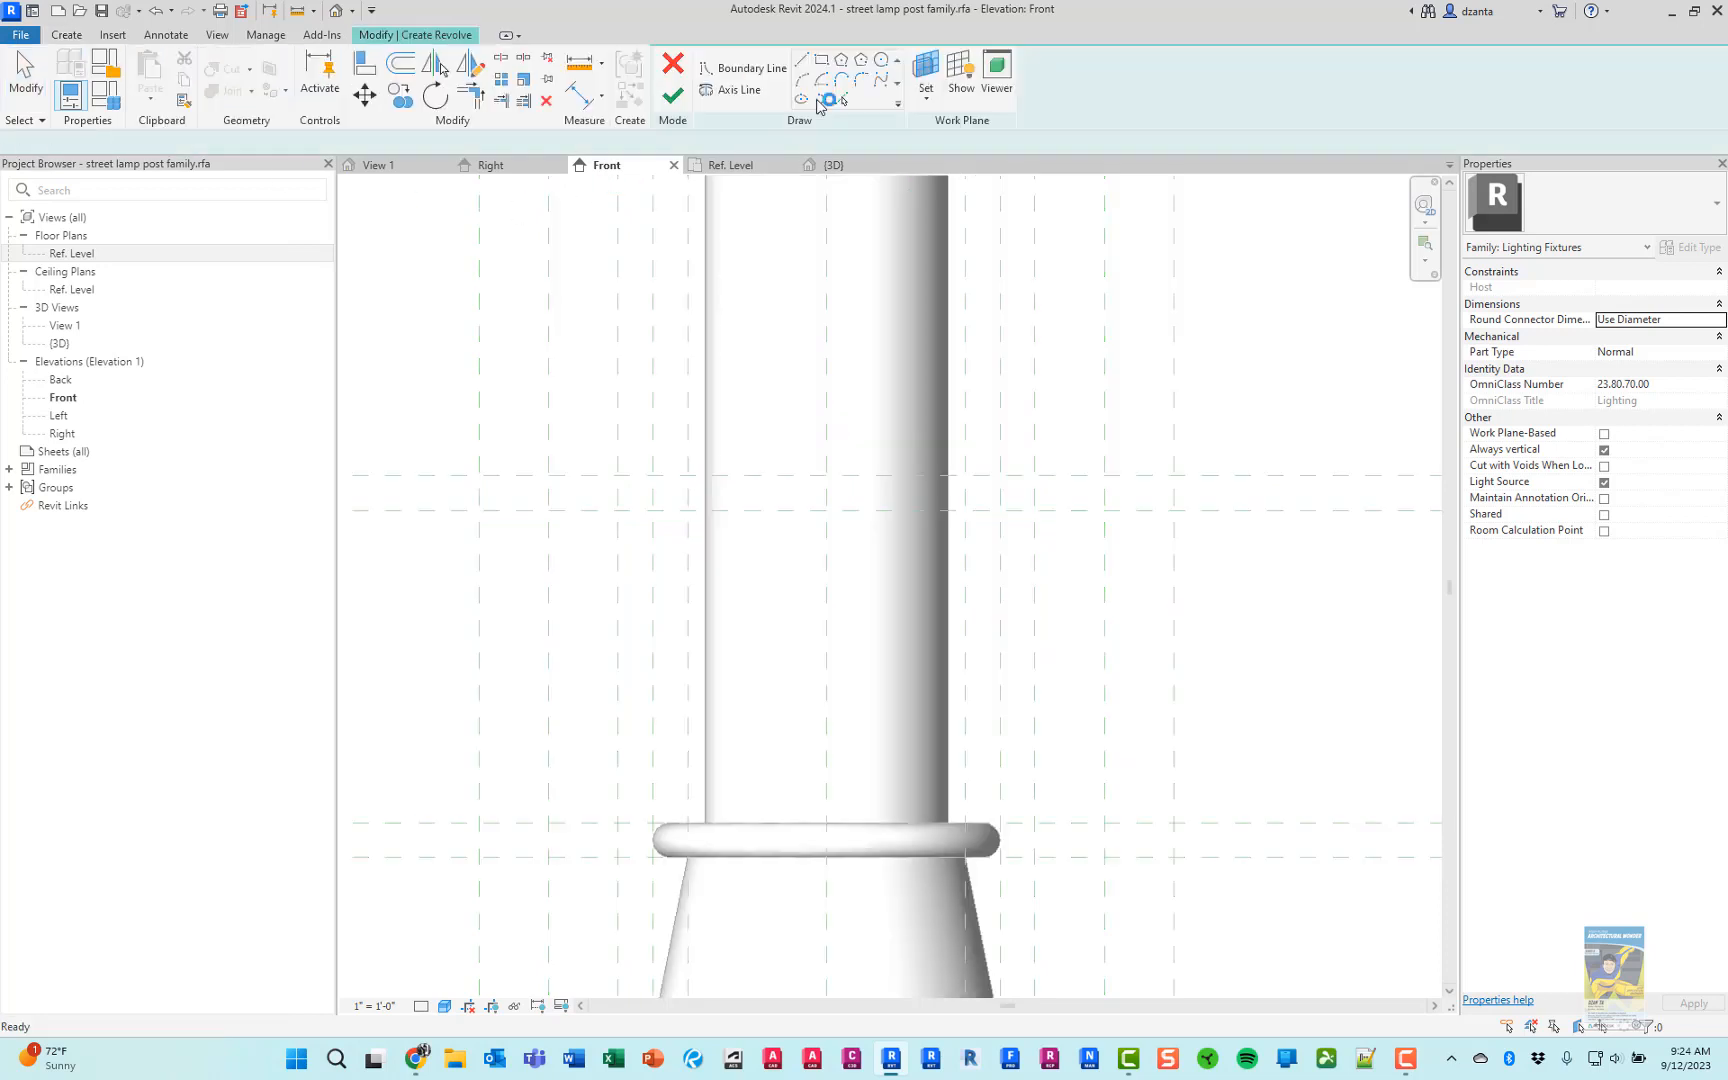
left_click(756, 92)
left_click(822, 62)
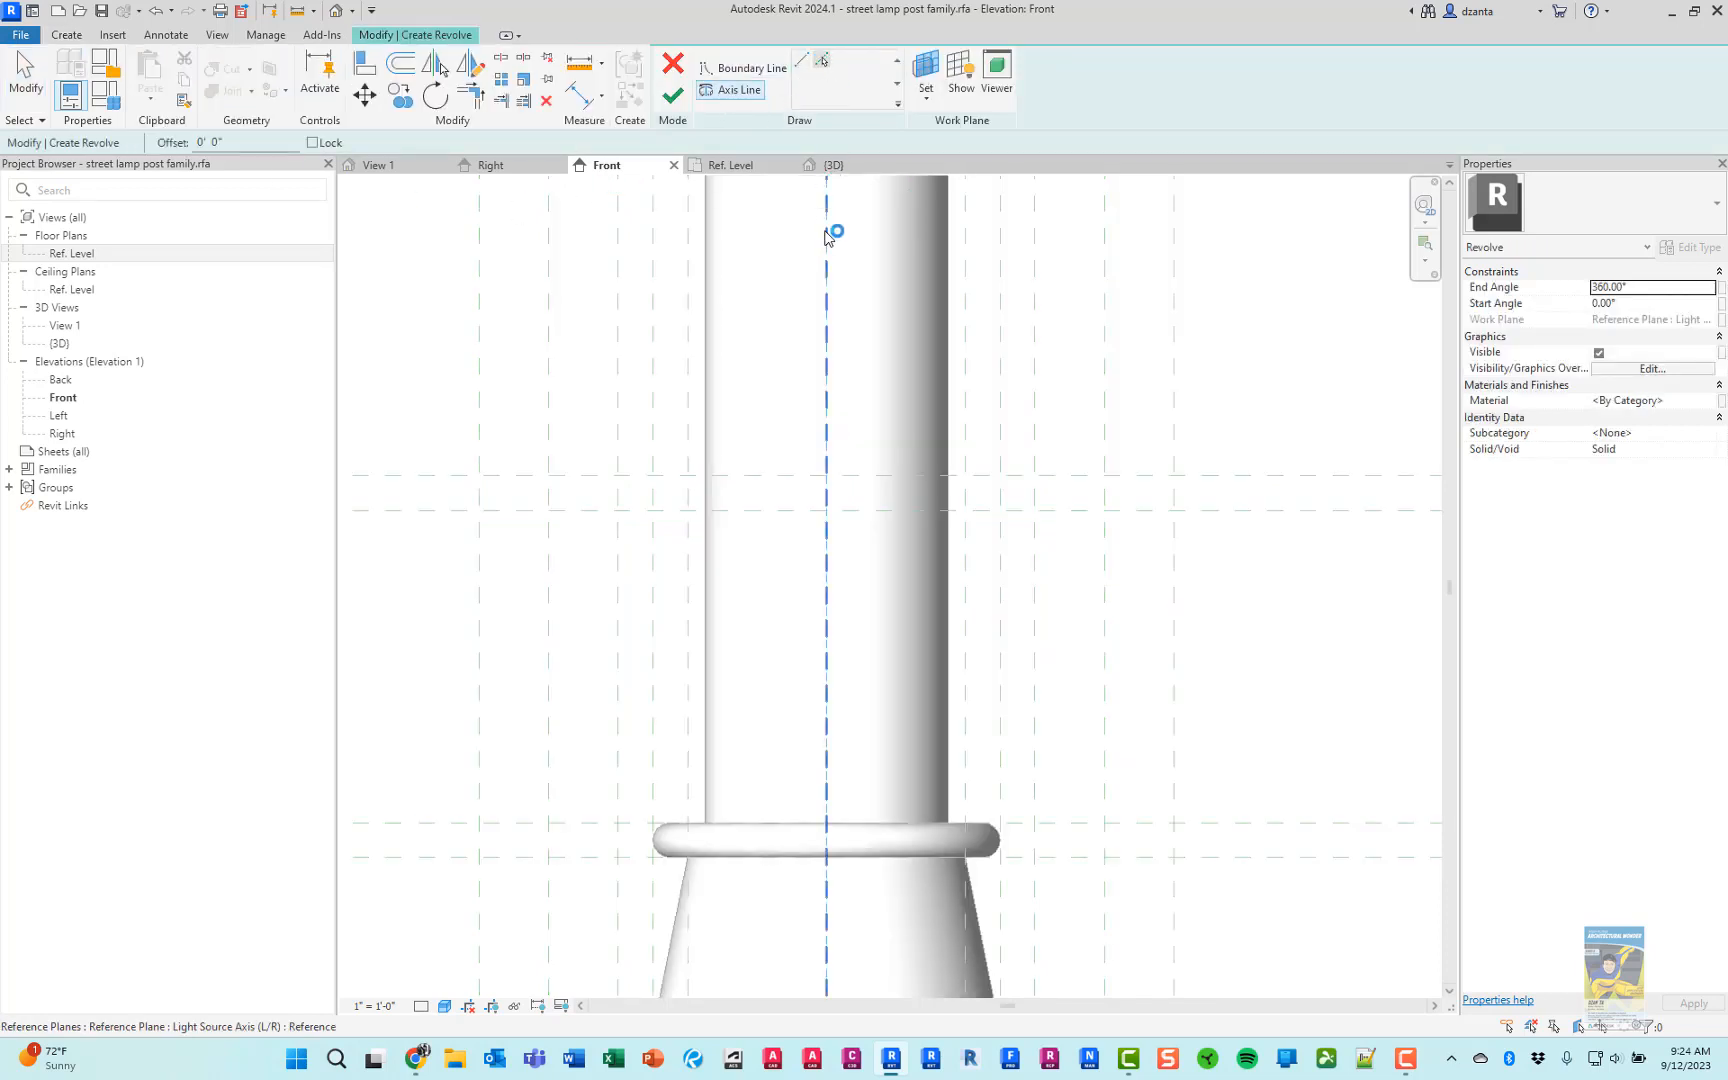
left_click(827, 240)
Sketch a rectangular profile 4" wide from the axis between the two horizontal reference planes above the collar, and finish the revolve
left_click(748, 68)
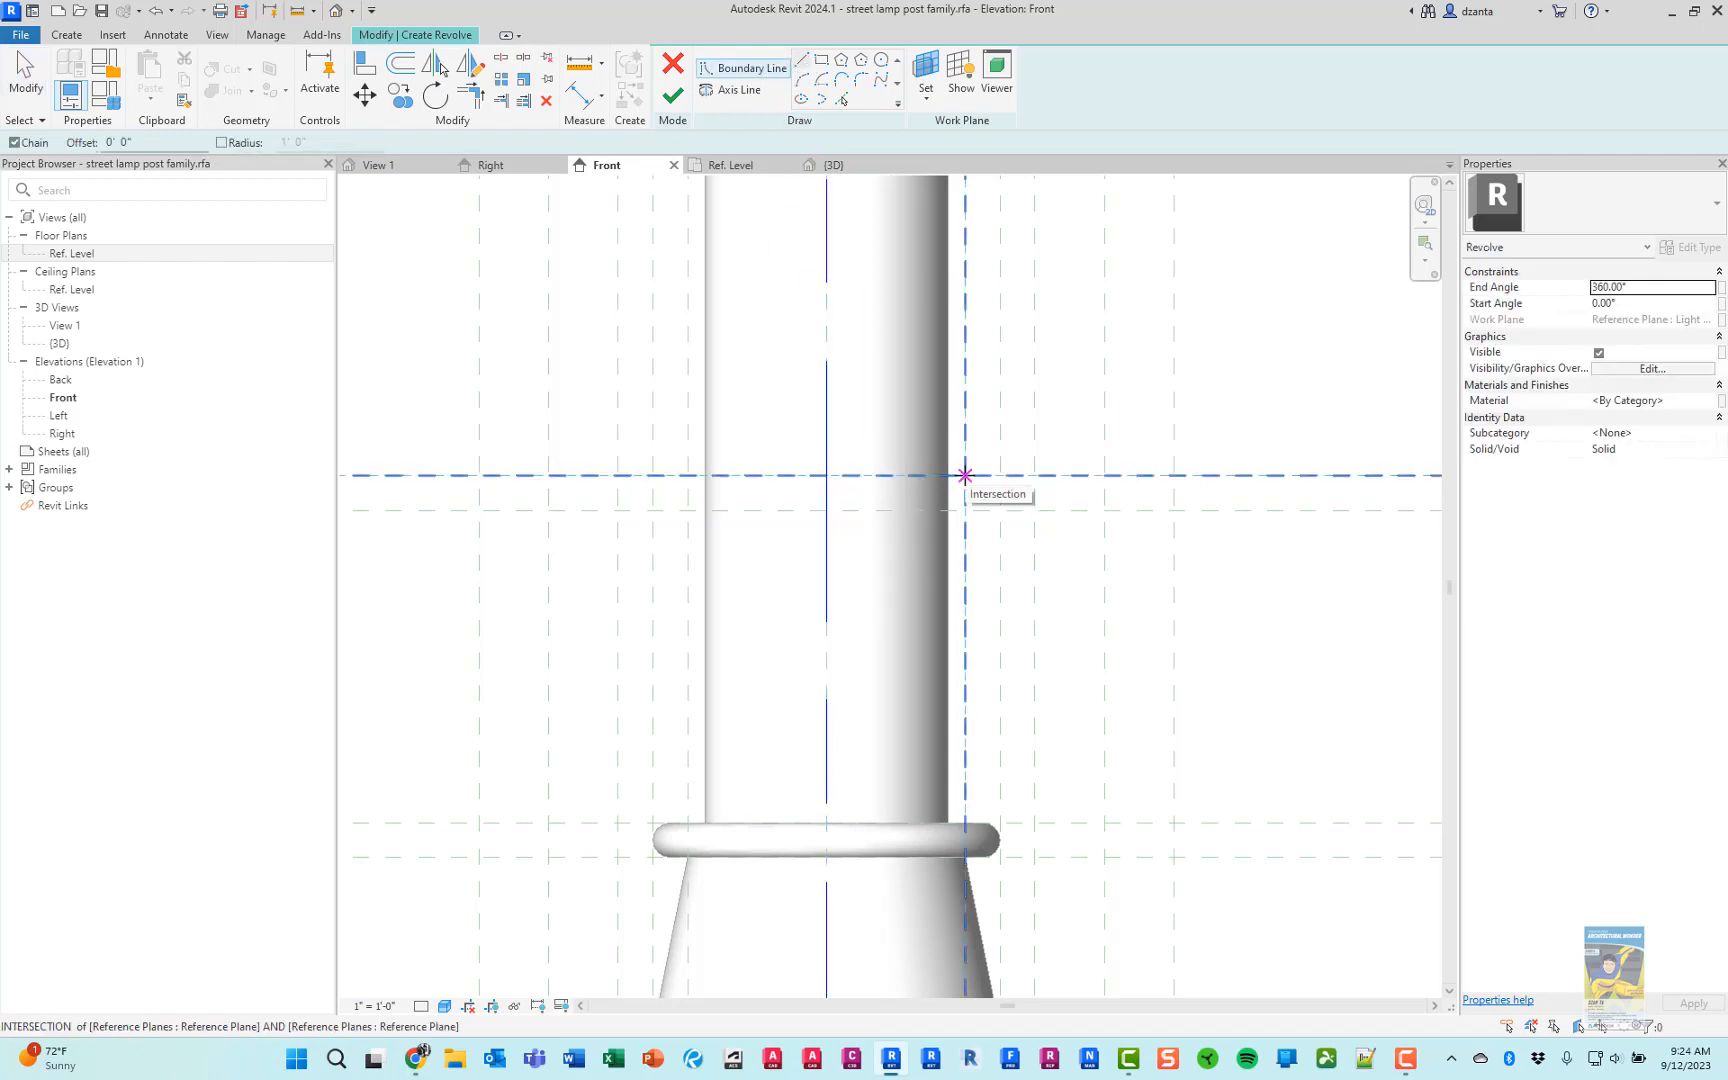
left_click(965, 475)
left_click(965, 510)
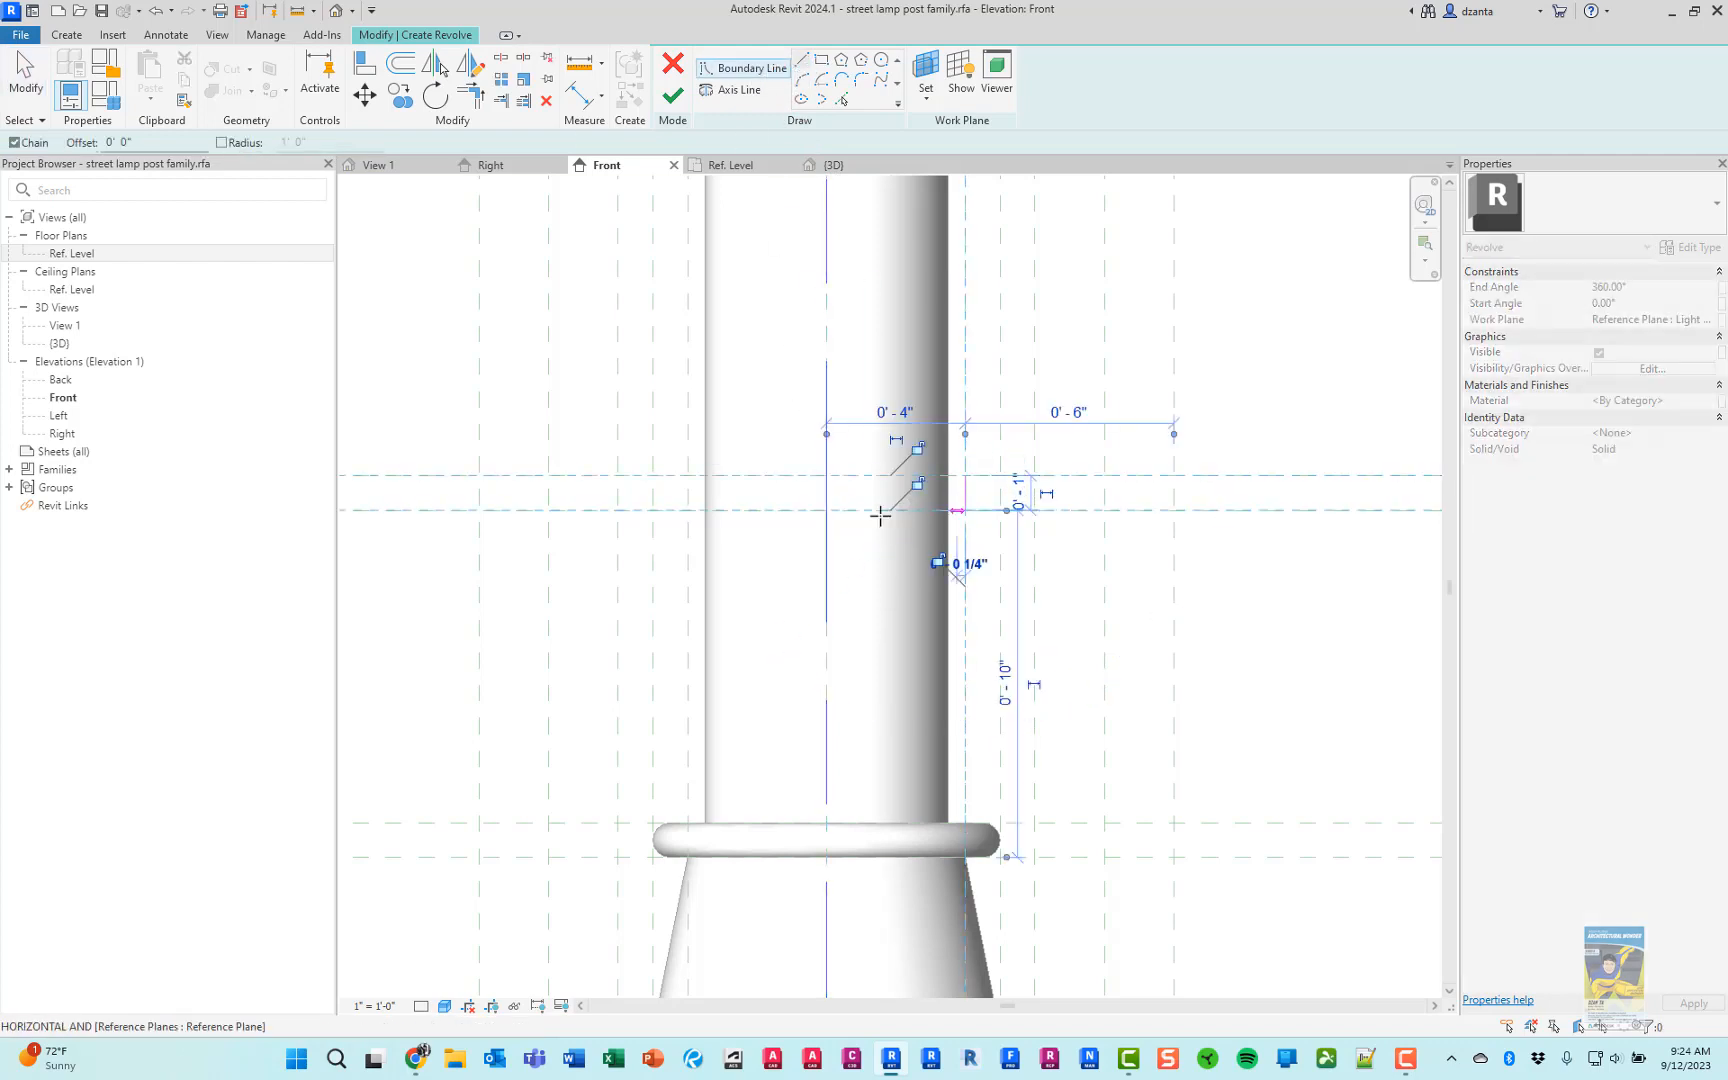
left_click(826, 510)
left_click(826, 475)
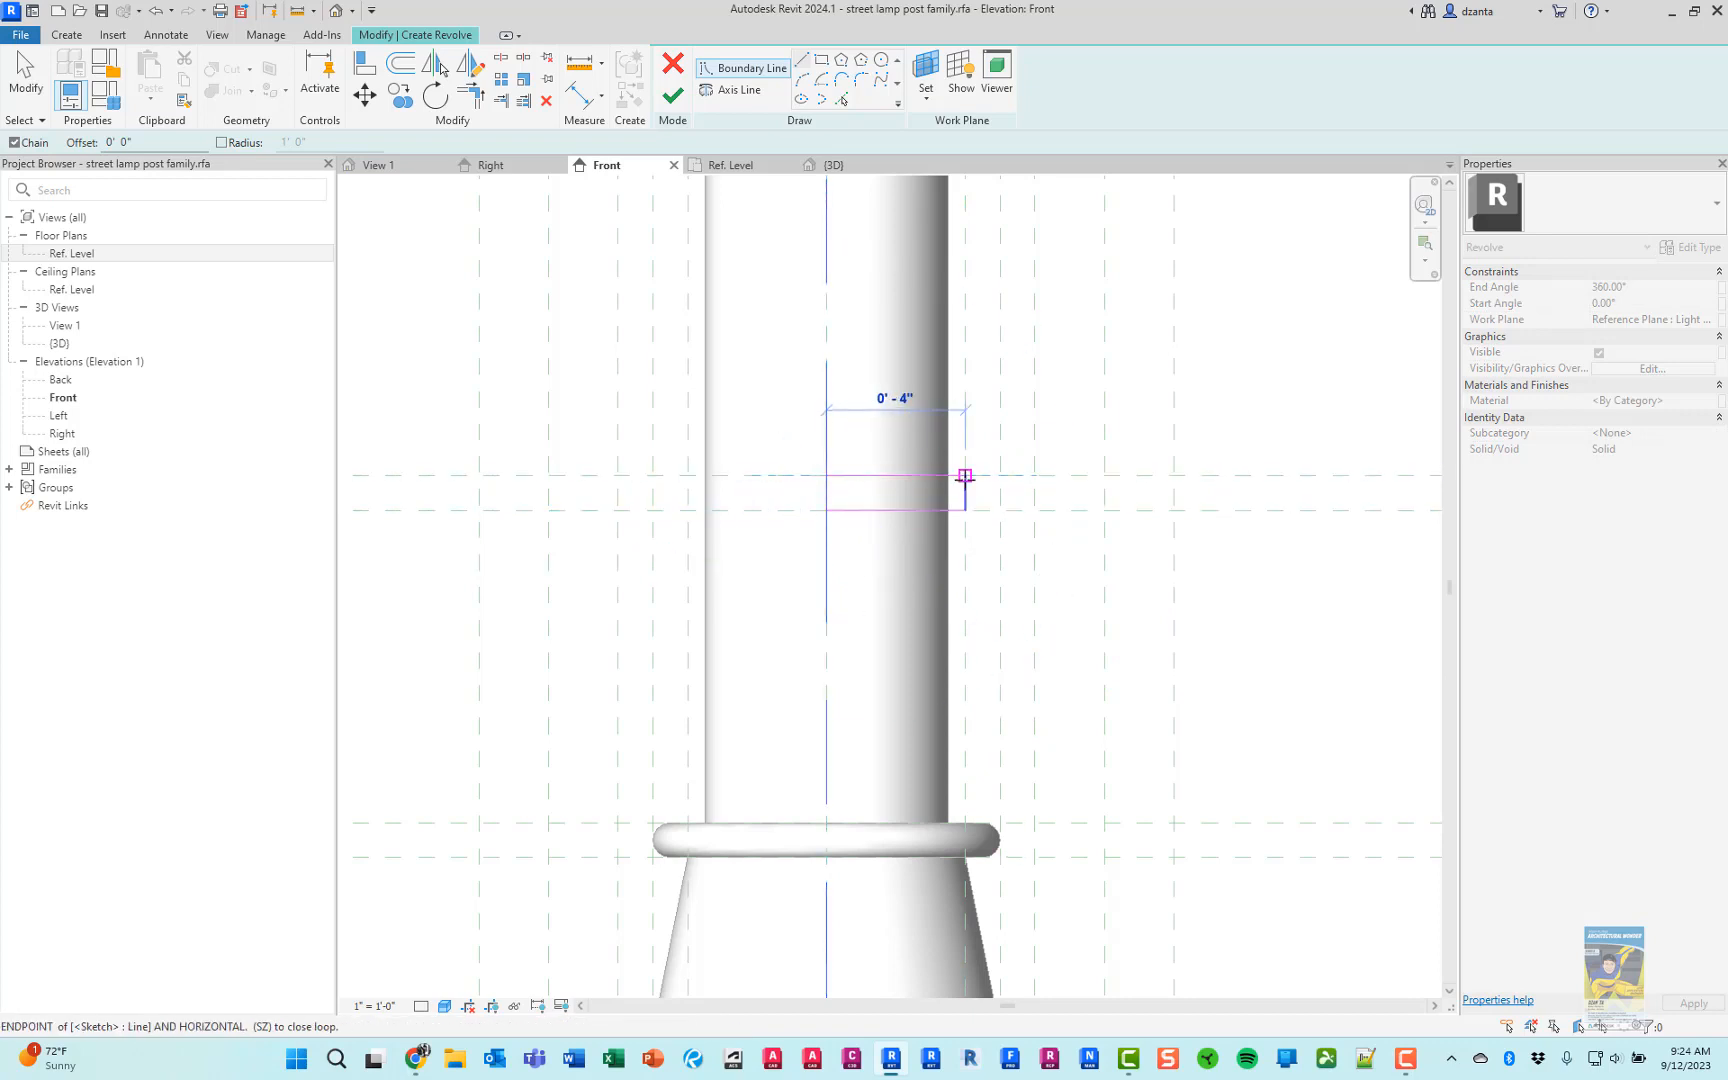
left_click(965, 476)
left_click(673, 97)
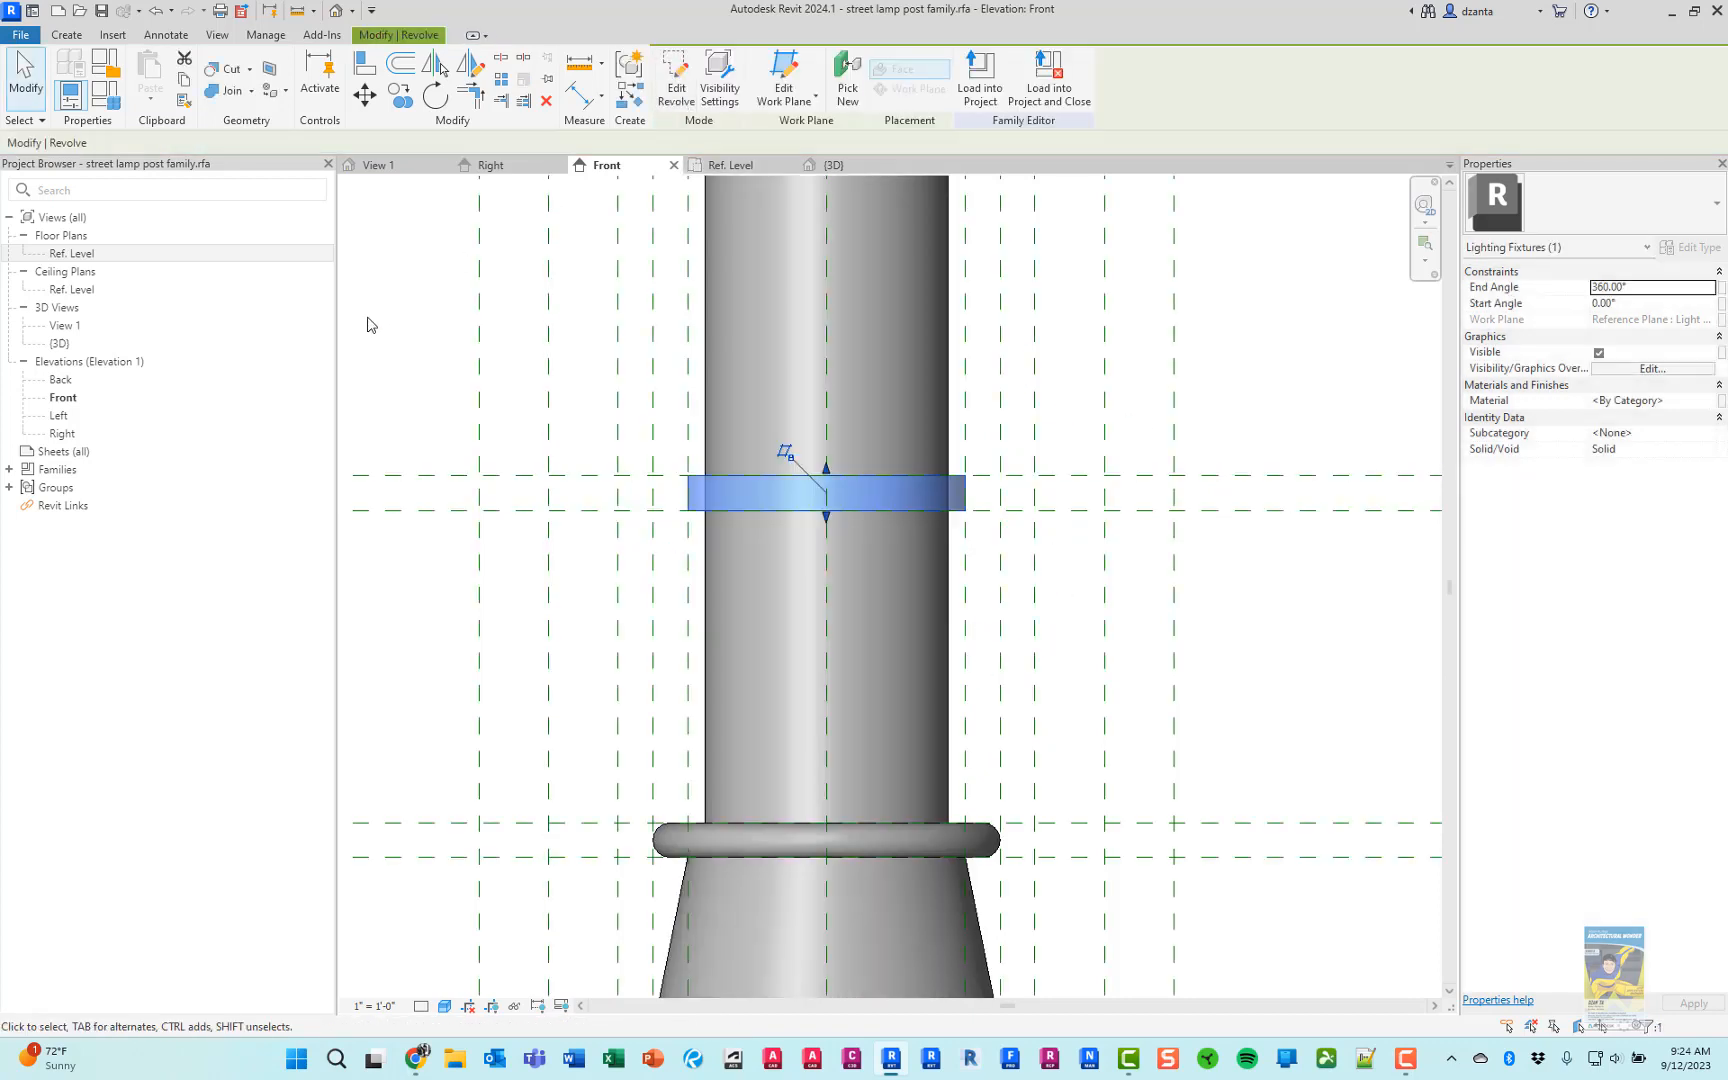
left_click(388, 294)
Join the pole to the new upper ring in the 3D view
left_click(858, 168)
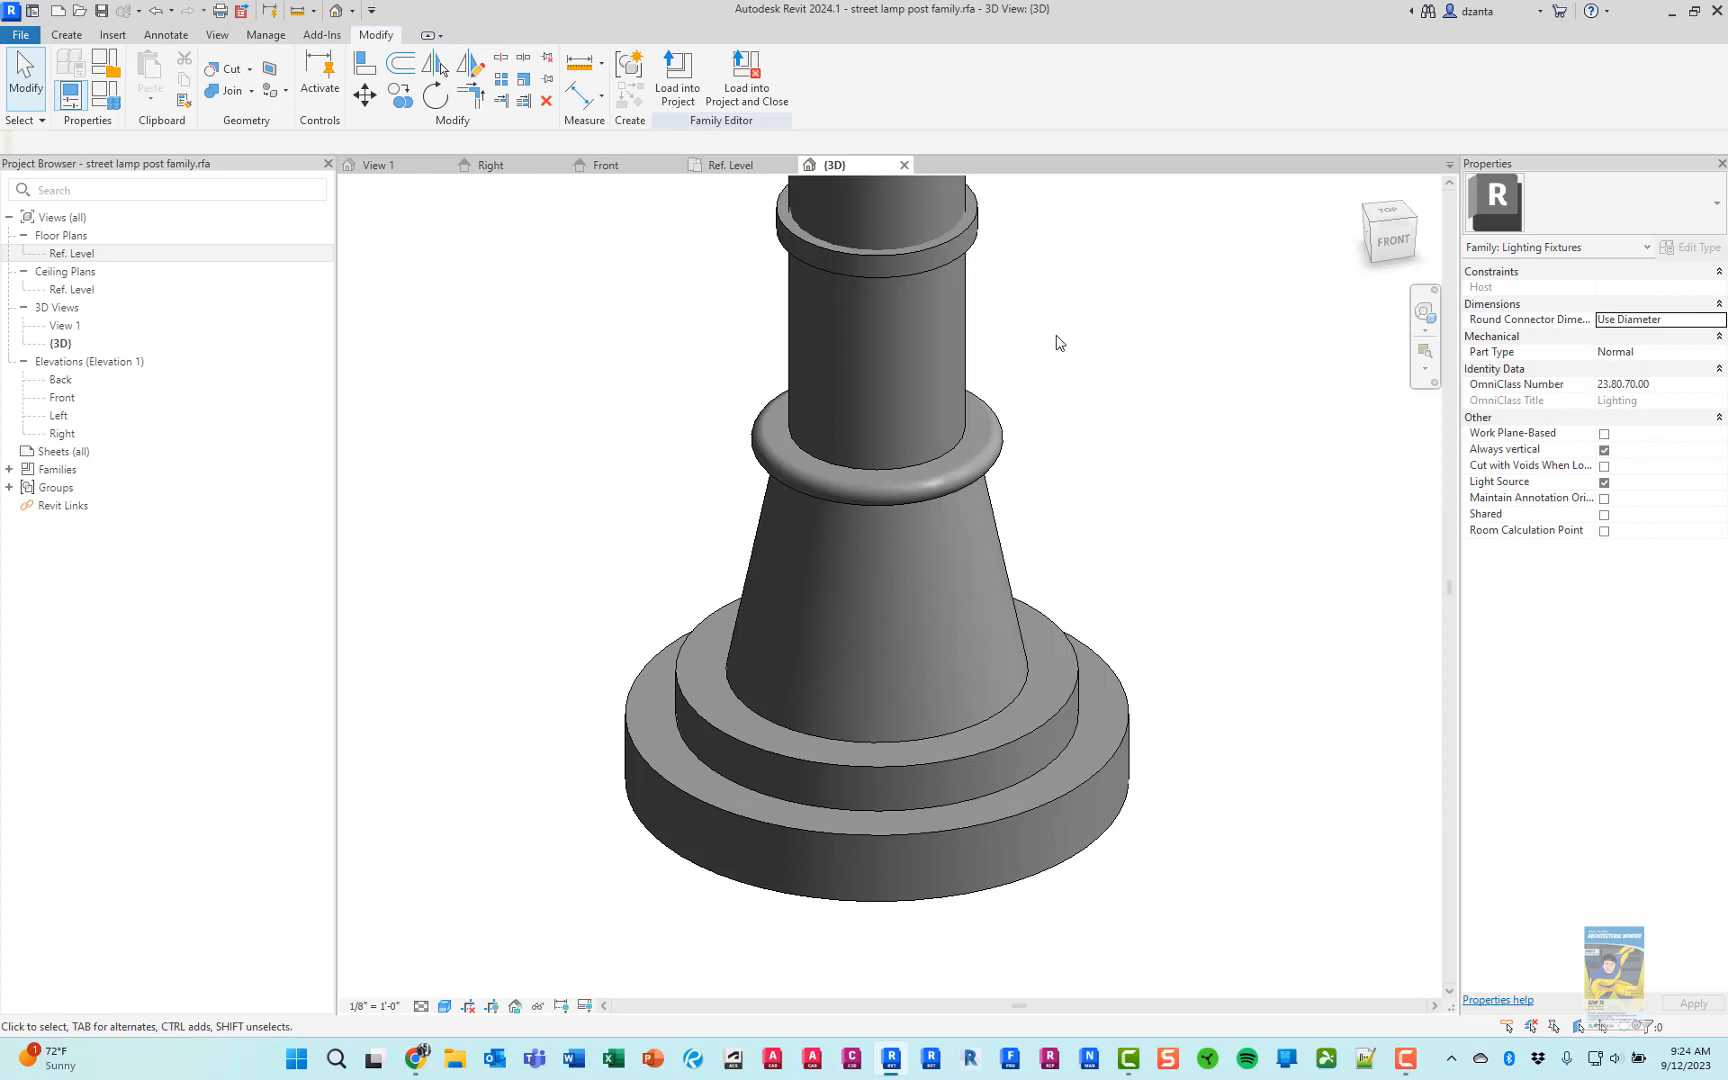
middle_click_drag(1068, 382, 1049, 526)
middle_click_drag(1046, 391, 1051, 460)
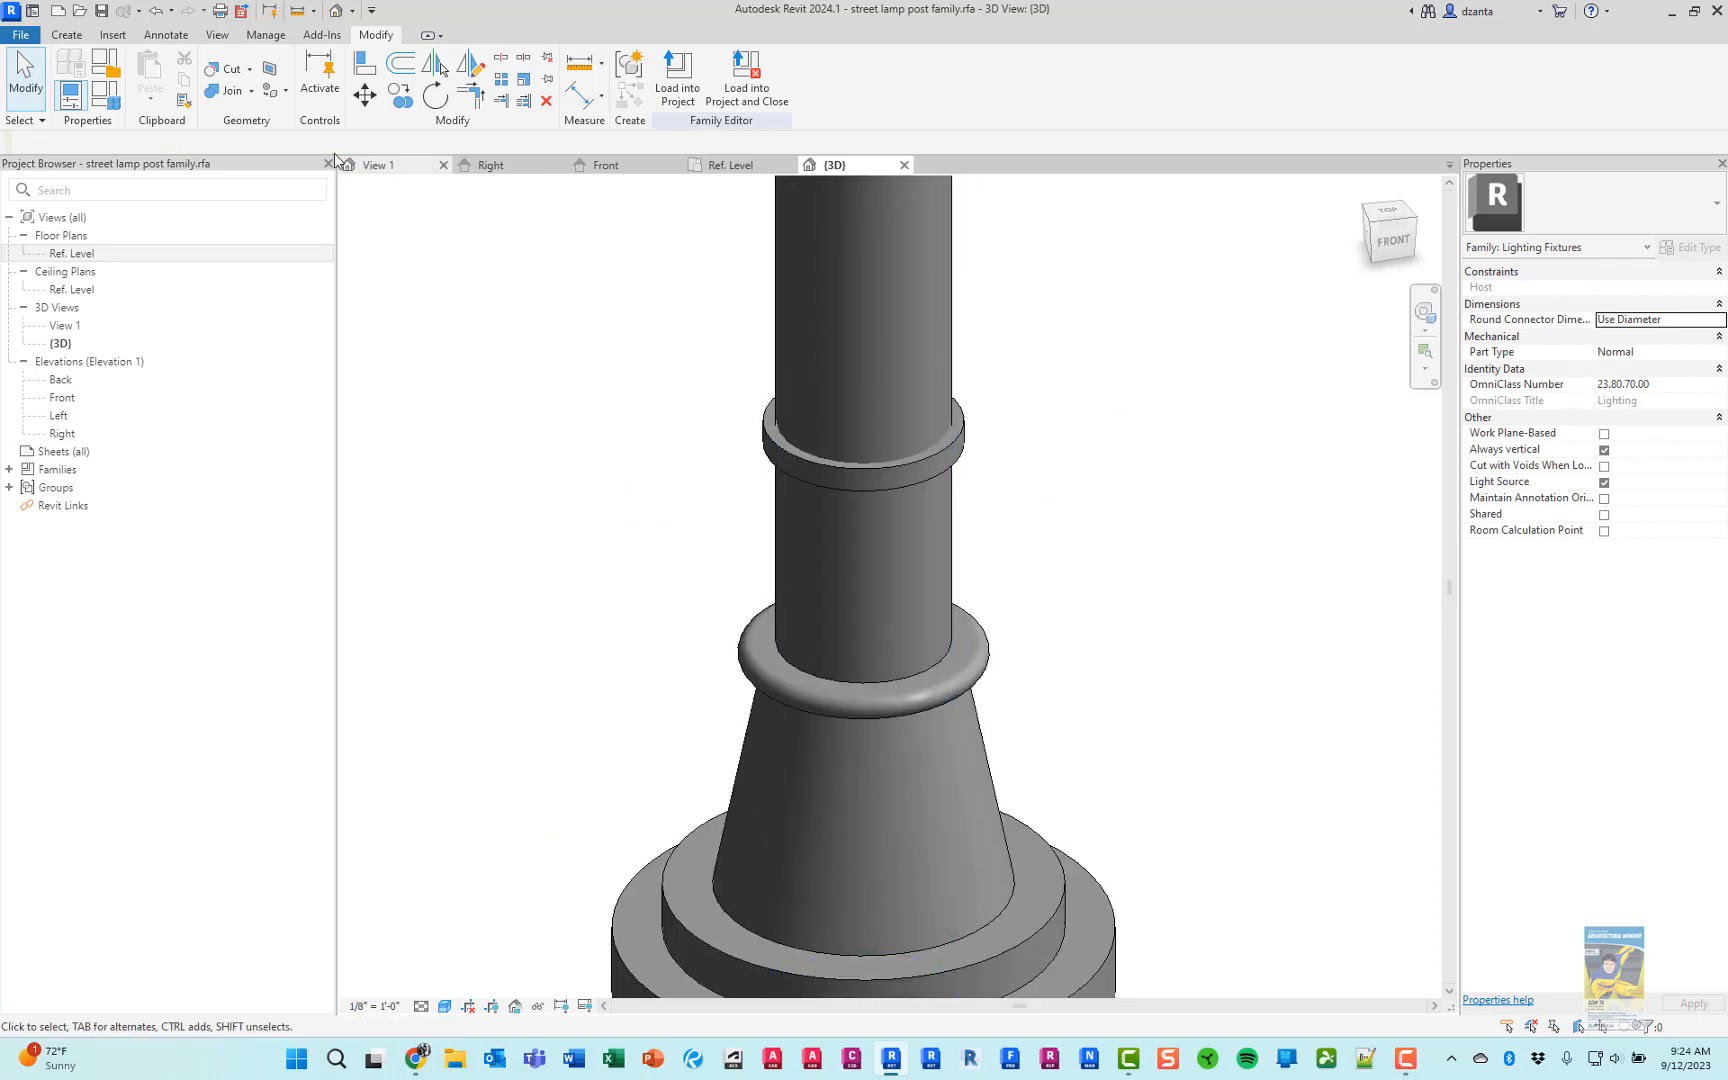
left_click(226, 90)
left_click(790, 378)
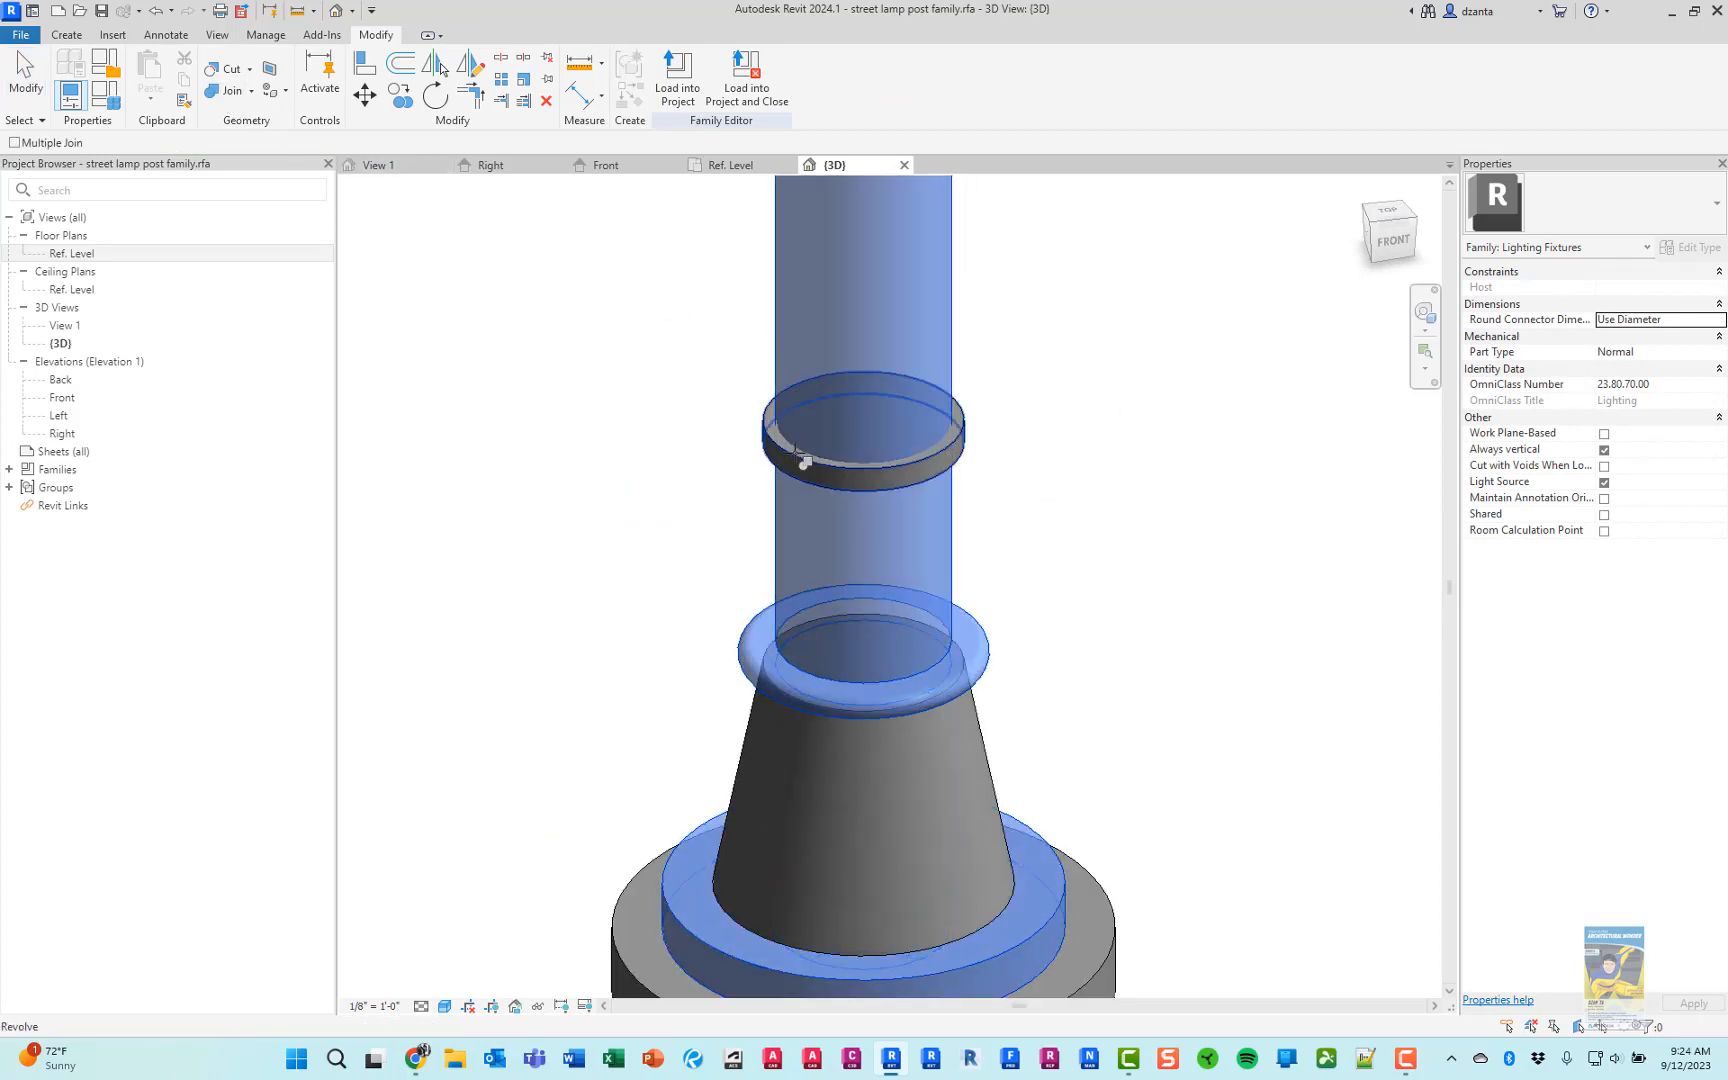
left_click(803, 462)
left_click(26, 78)
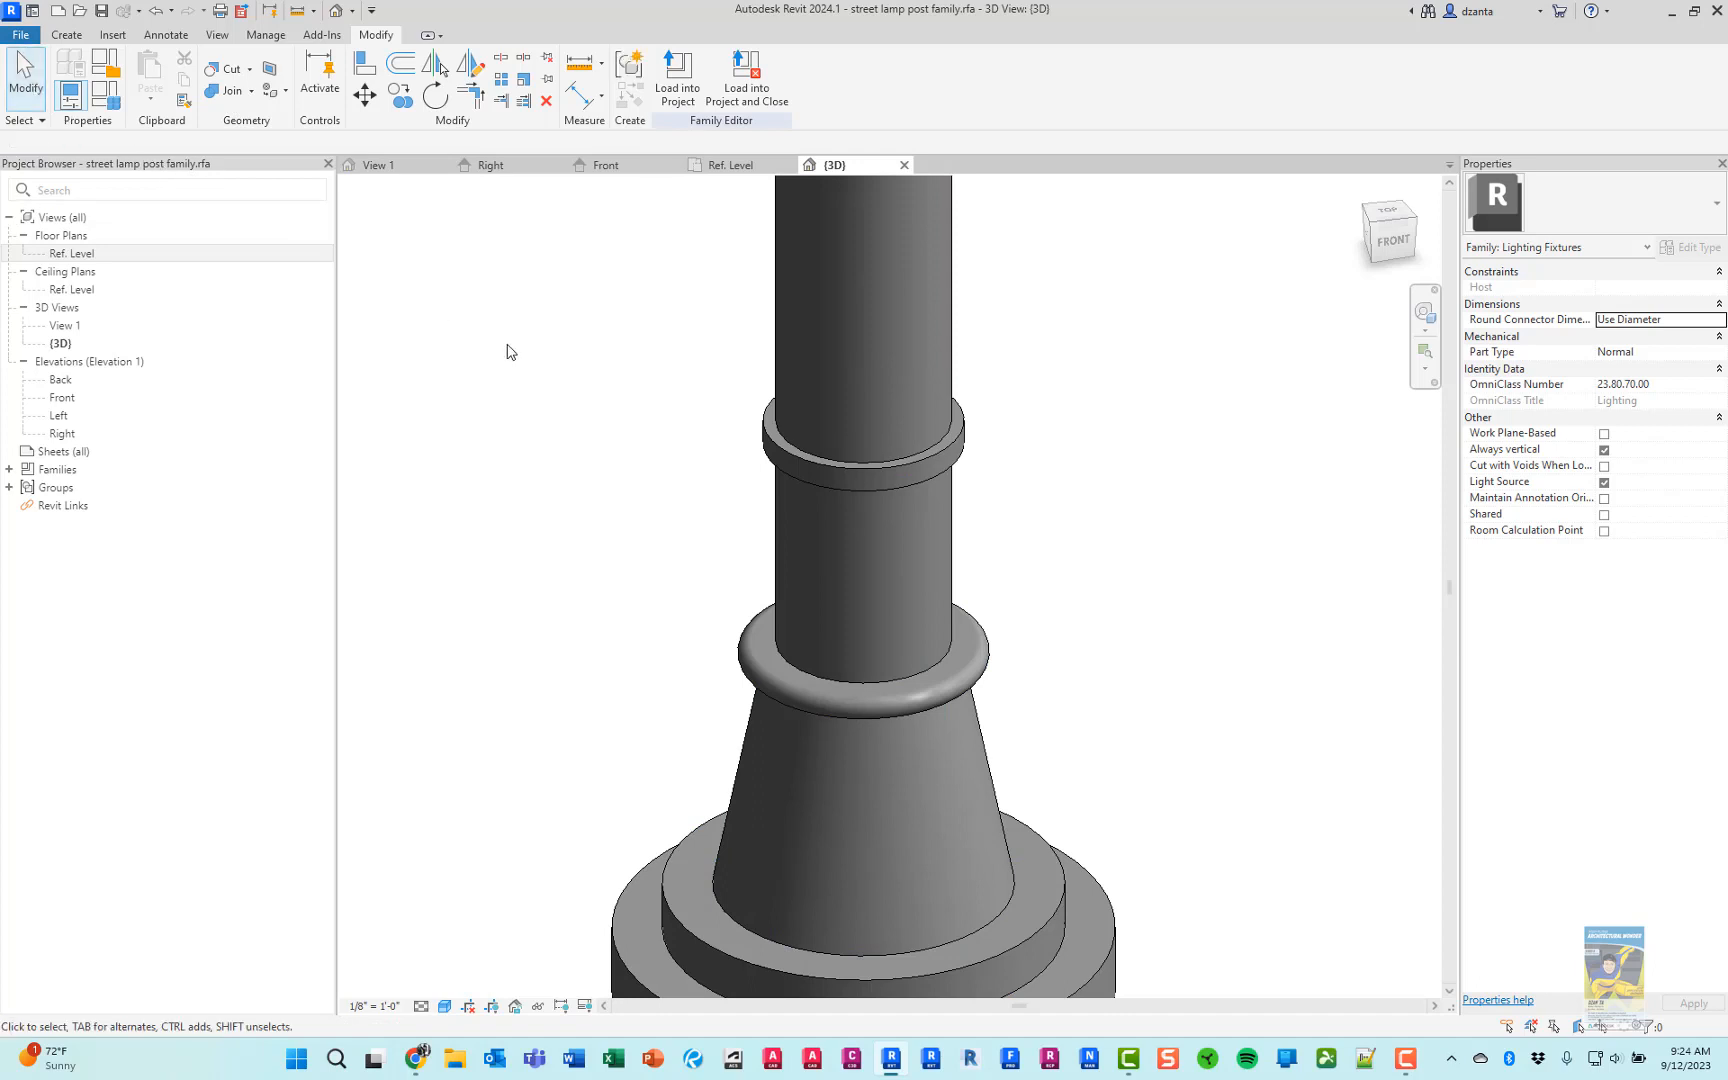
scroll(528, 360, "down", 2)
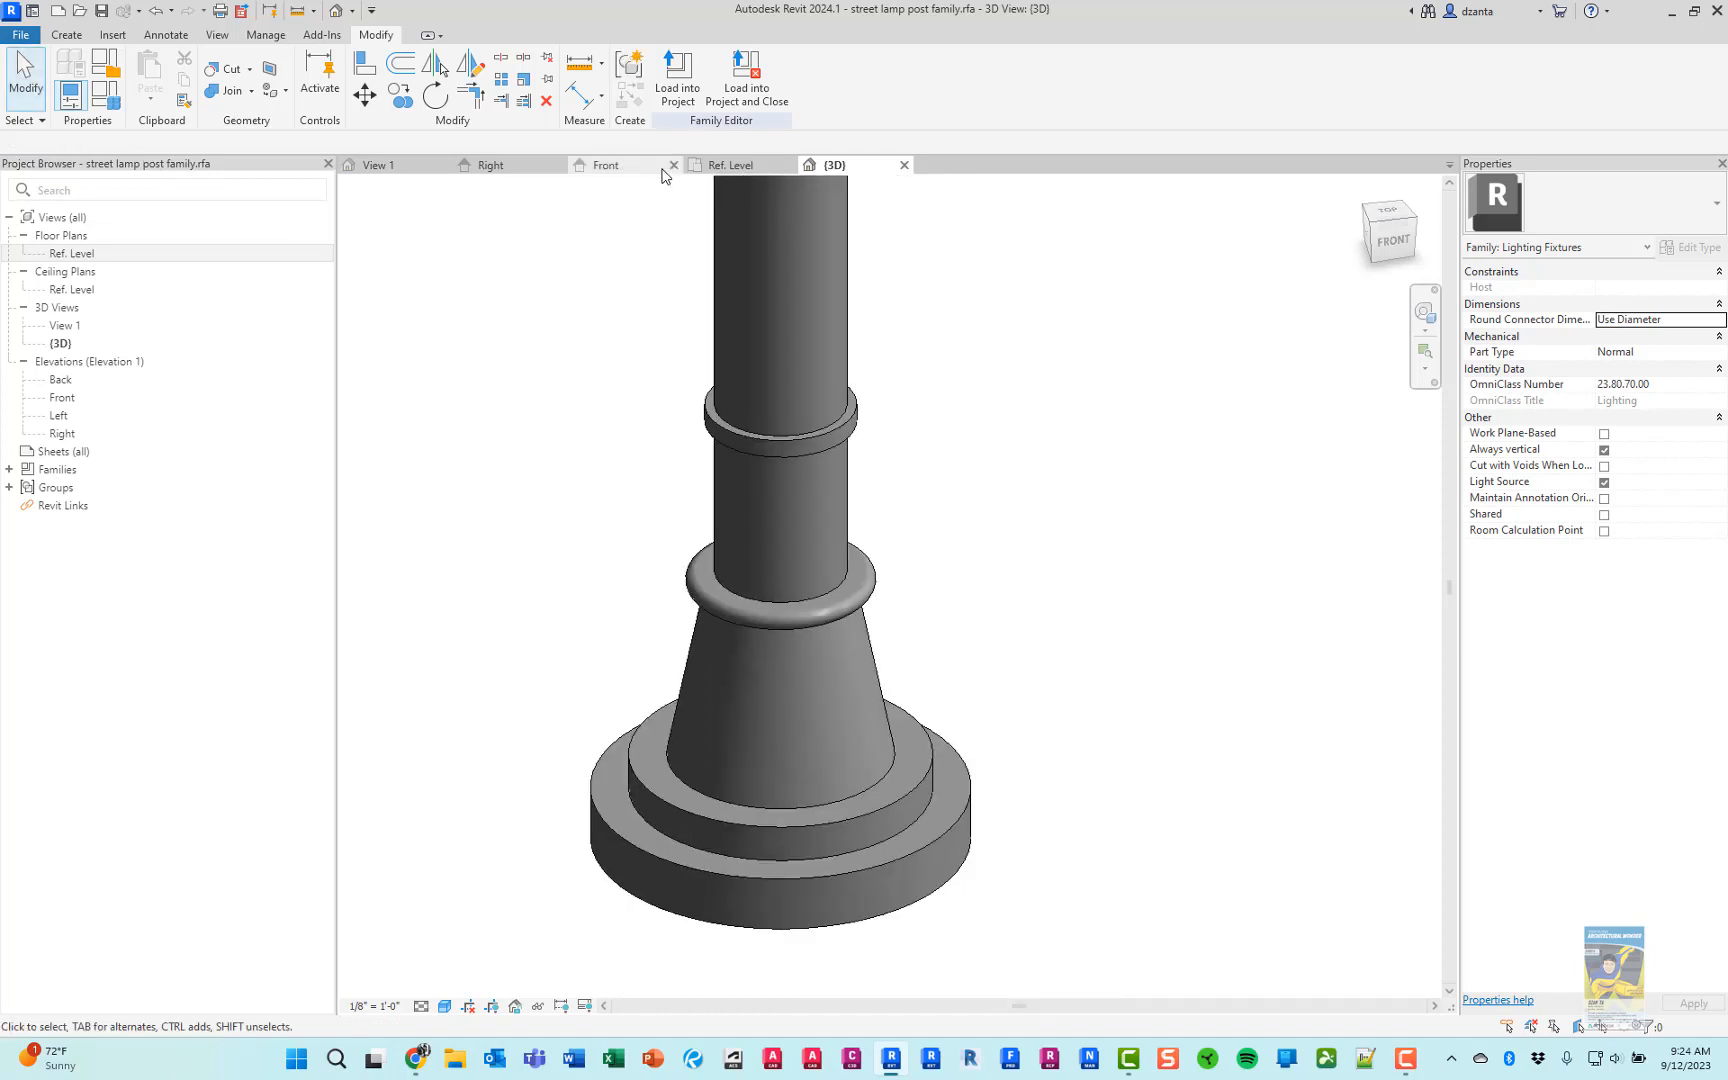
Examine the pole top and light source in the Front elevation and compare them with the globe holder in the browser's product photo
left_click(730, 165)
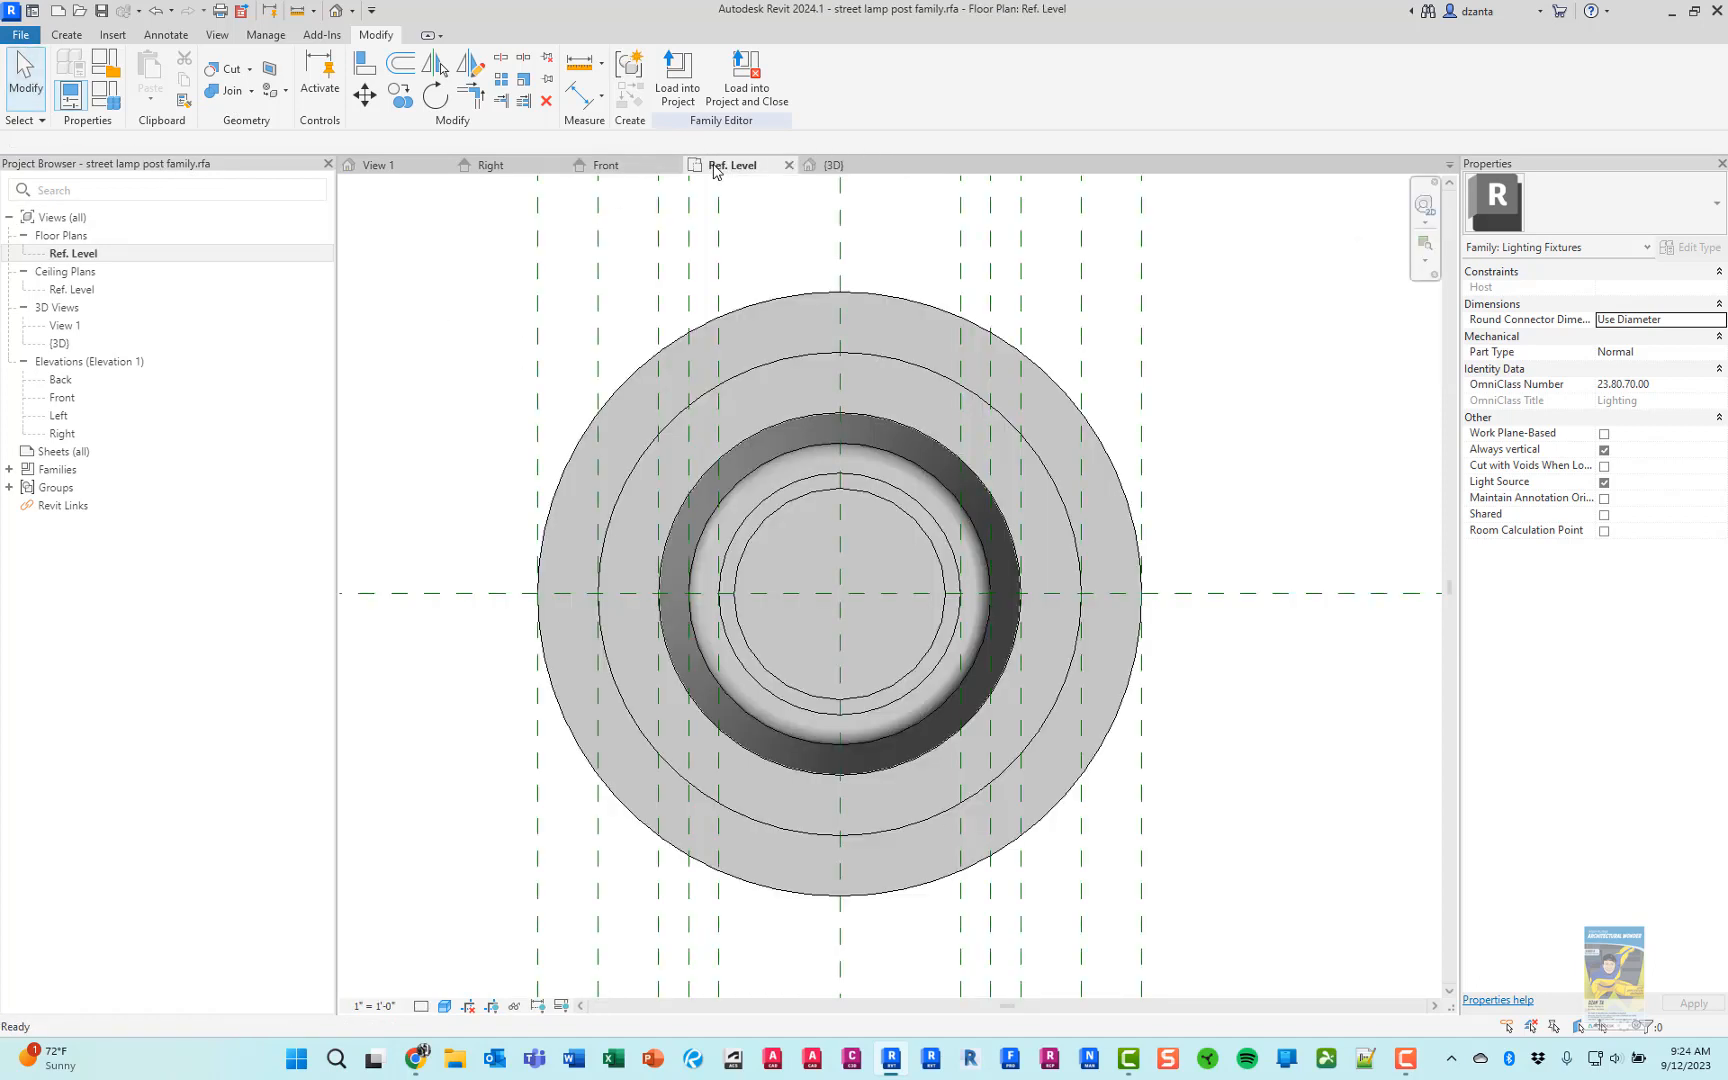
left_click(606, 165)
scroll(865, 592, "down", 5)
middle_click_drag(972, 250, 1038, 650)
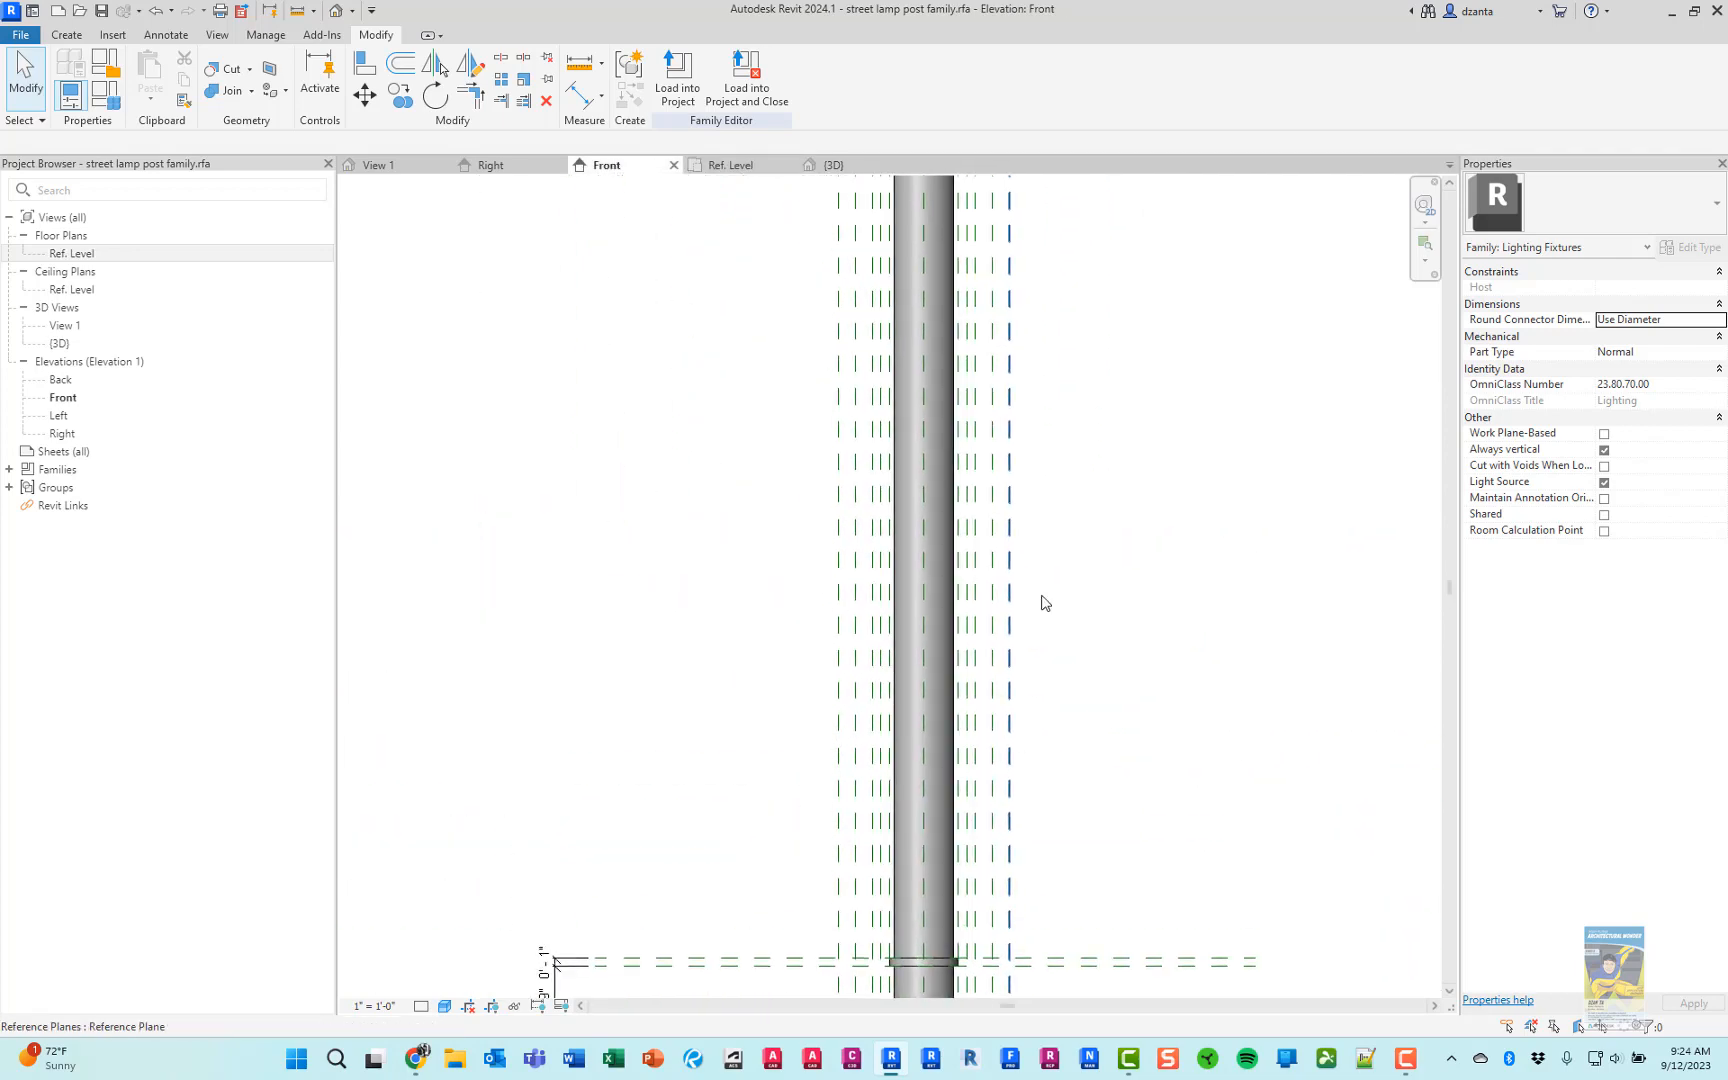
scroll(1065, 500, "down", 2)
middle_click_drag(1097, 366, 995, 509)
scroll(888, 330, "up", 4)
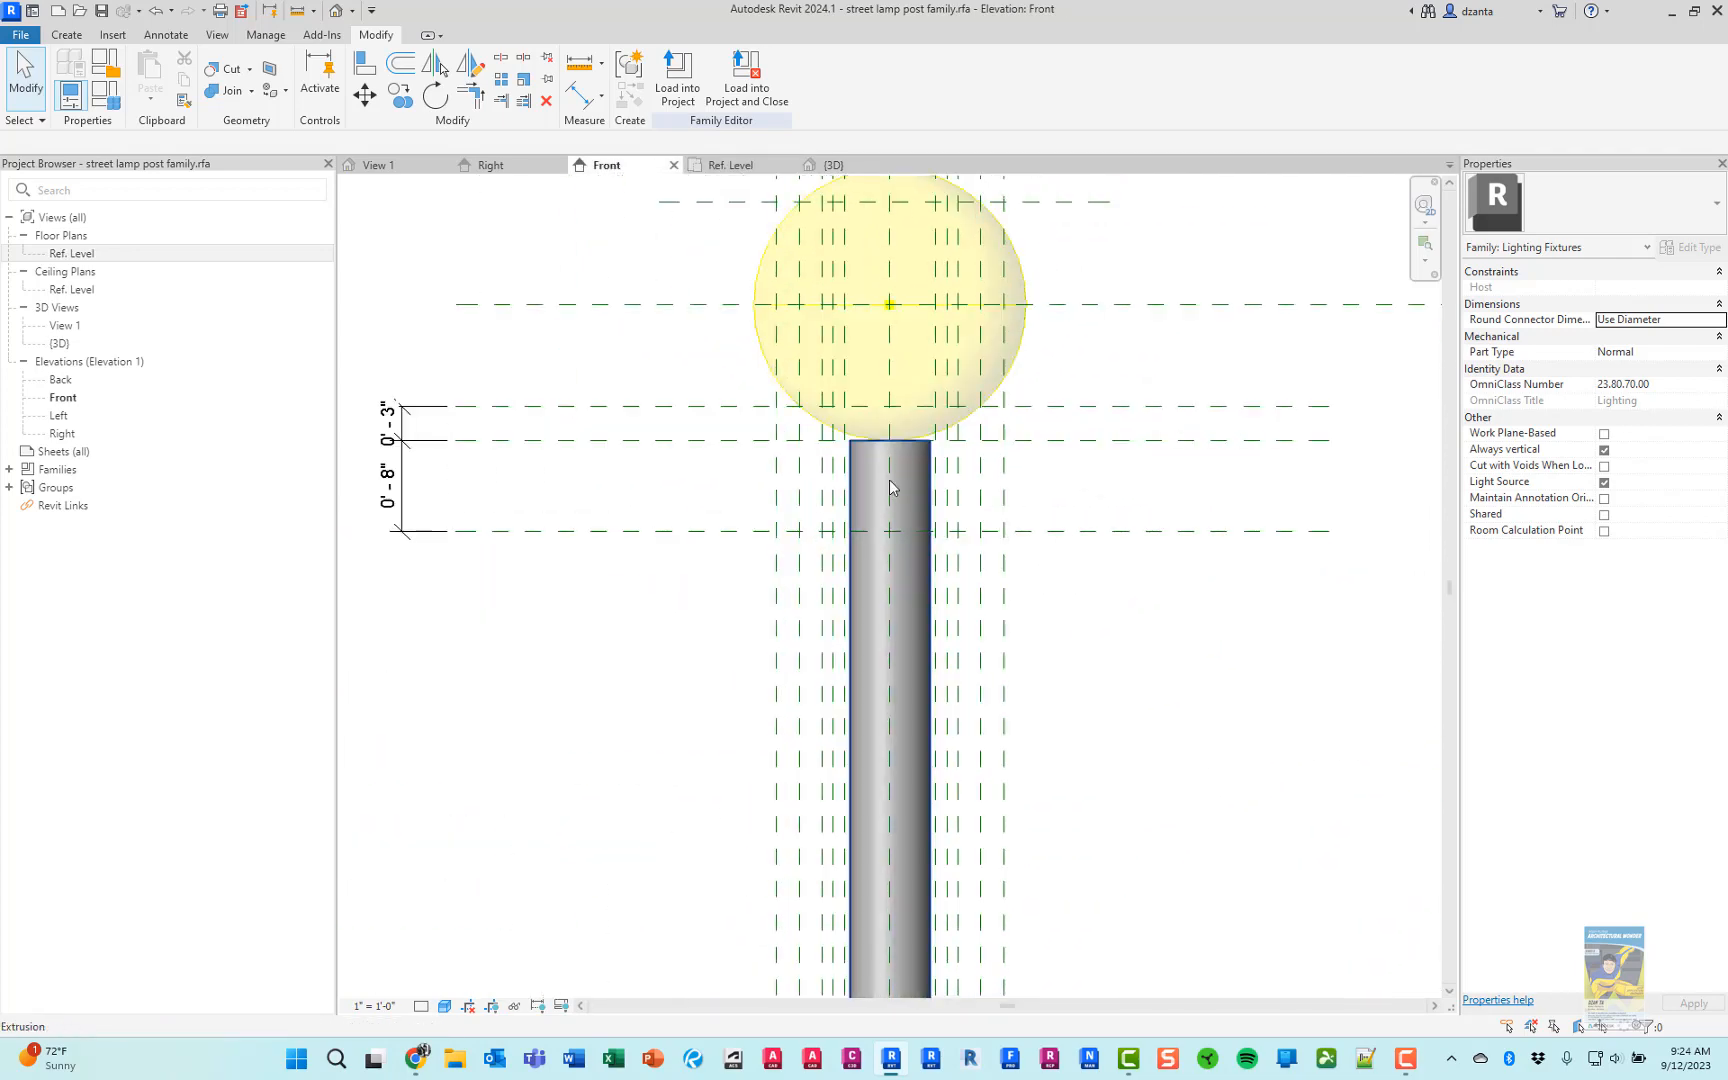
key("alt+Tab")
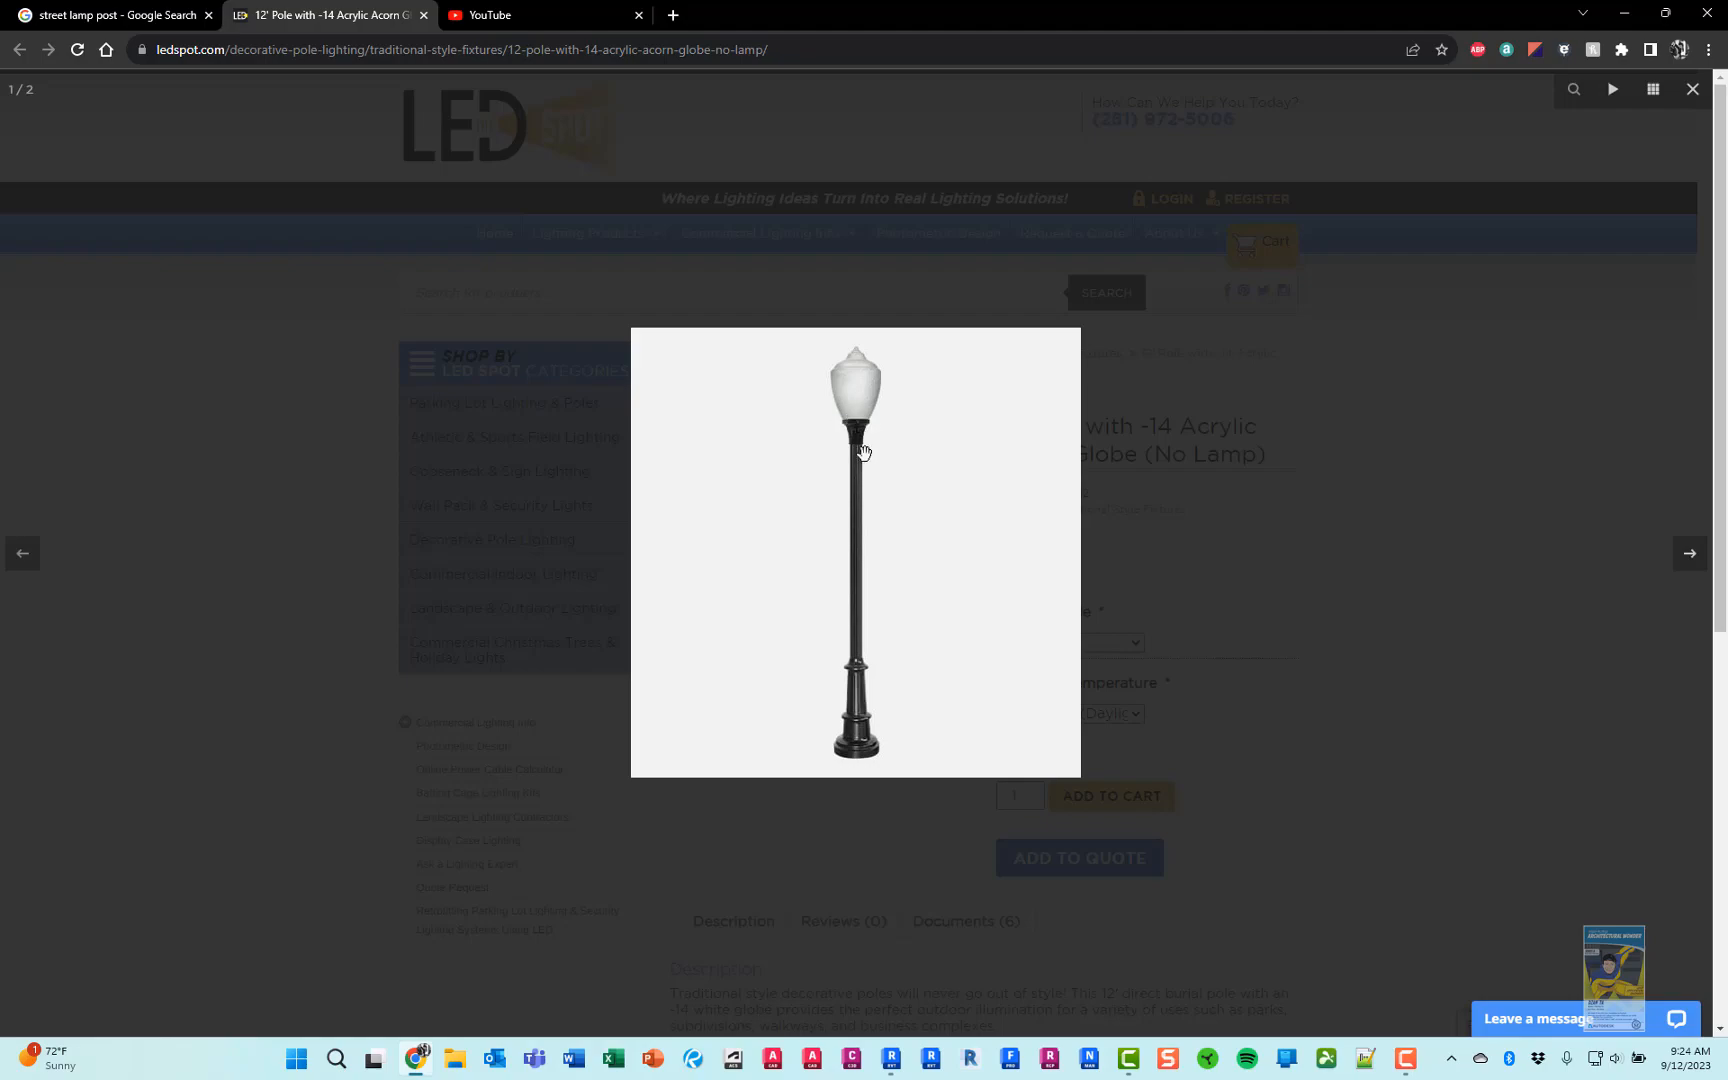
key("alt+Tab")
scroll(861, 477, "up", 3)
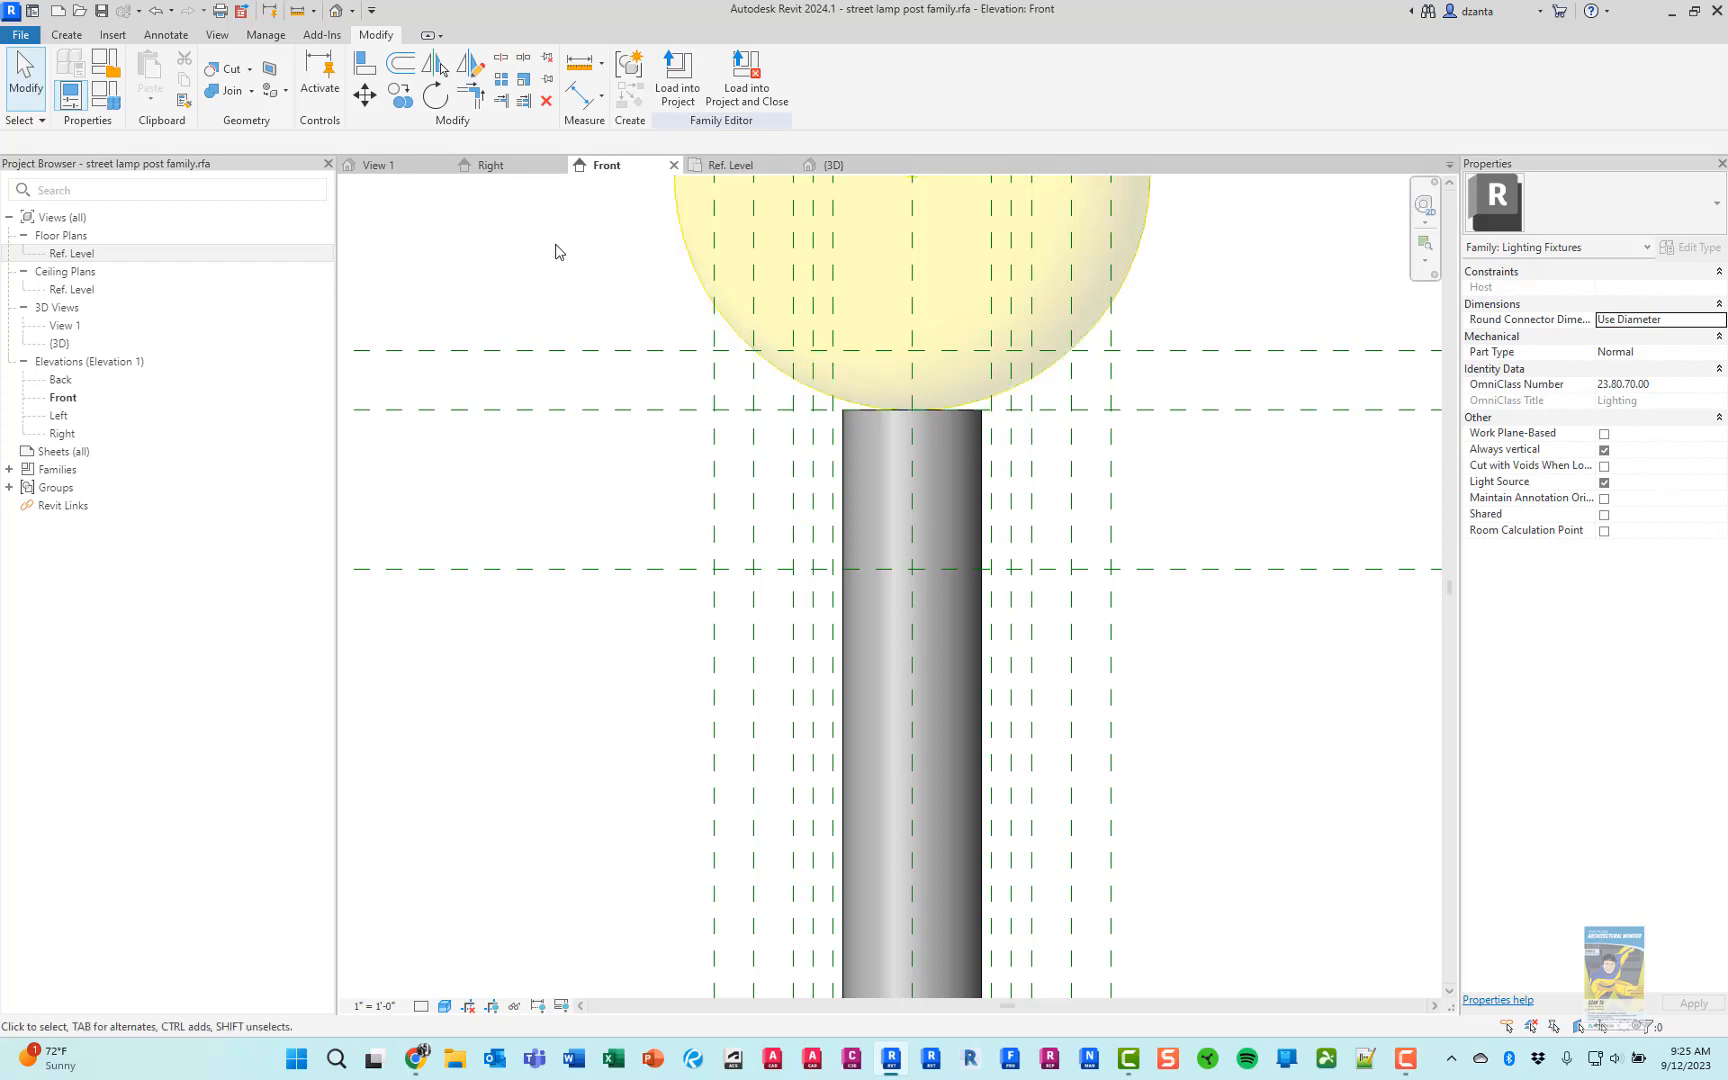
key("alt+Tab")
key("alt+Tab")
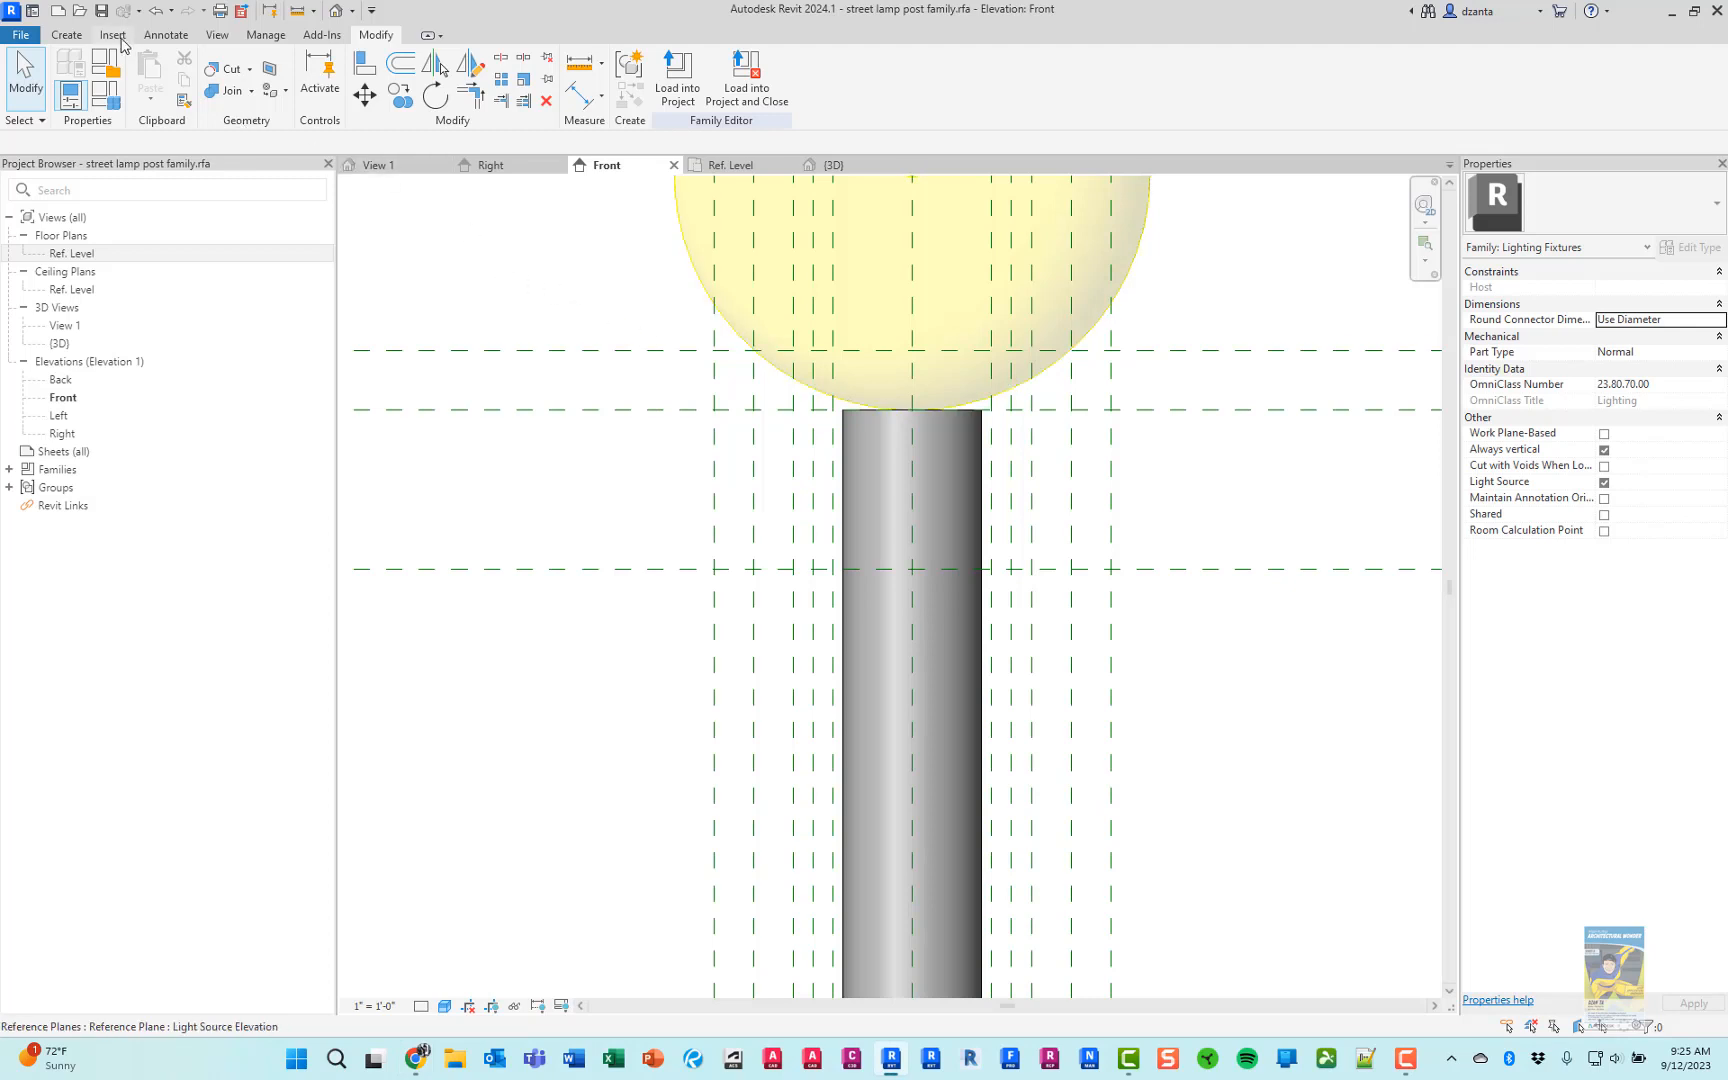
Start a revolve about the pole's centreline and sketch a 4" horizontal bottom line on the reference plane 8" below the pole top
left_click(64, 36)
left_click(233, 70)
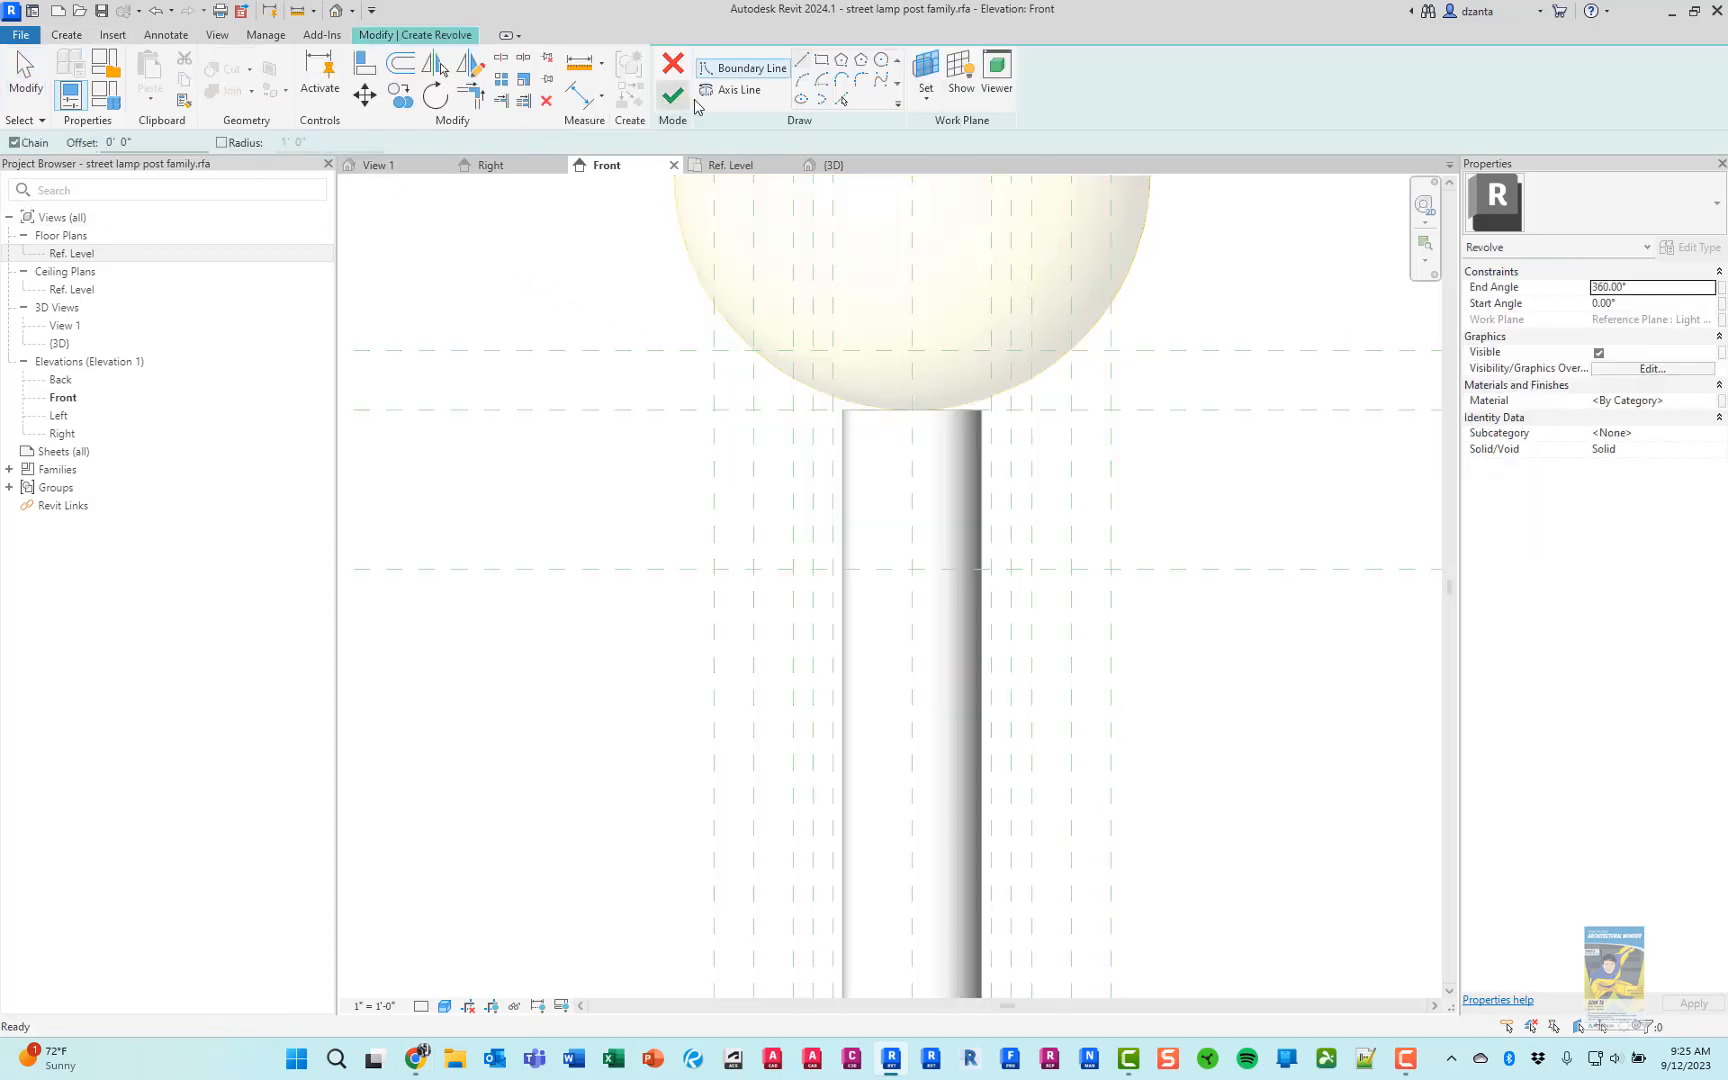
left_click(733, 90)
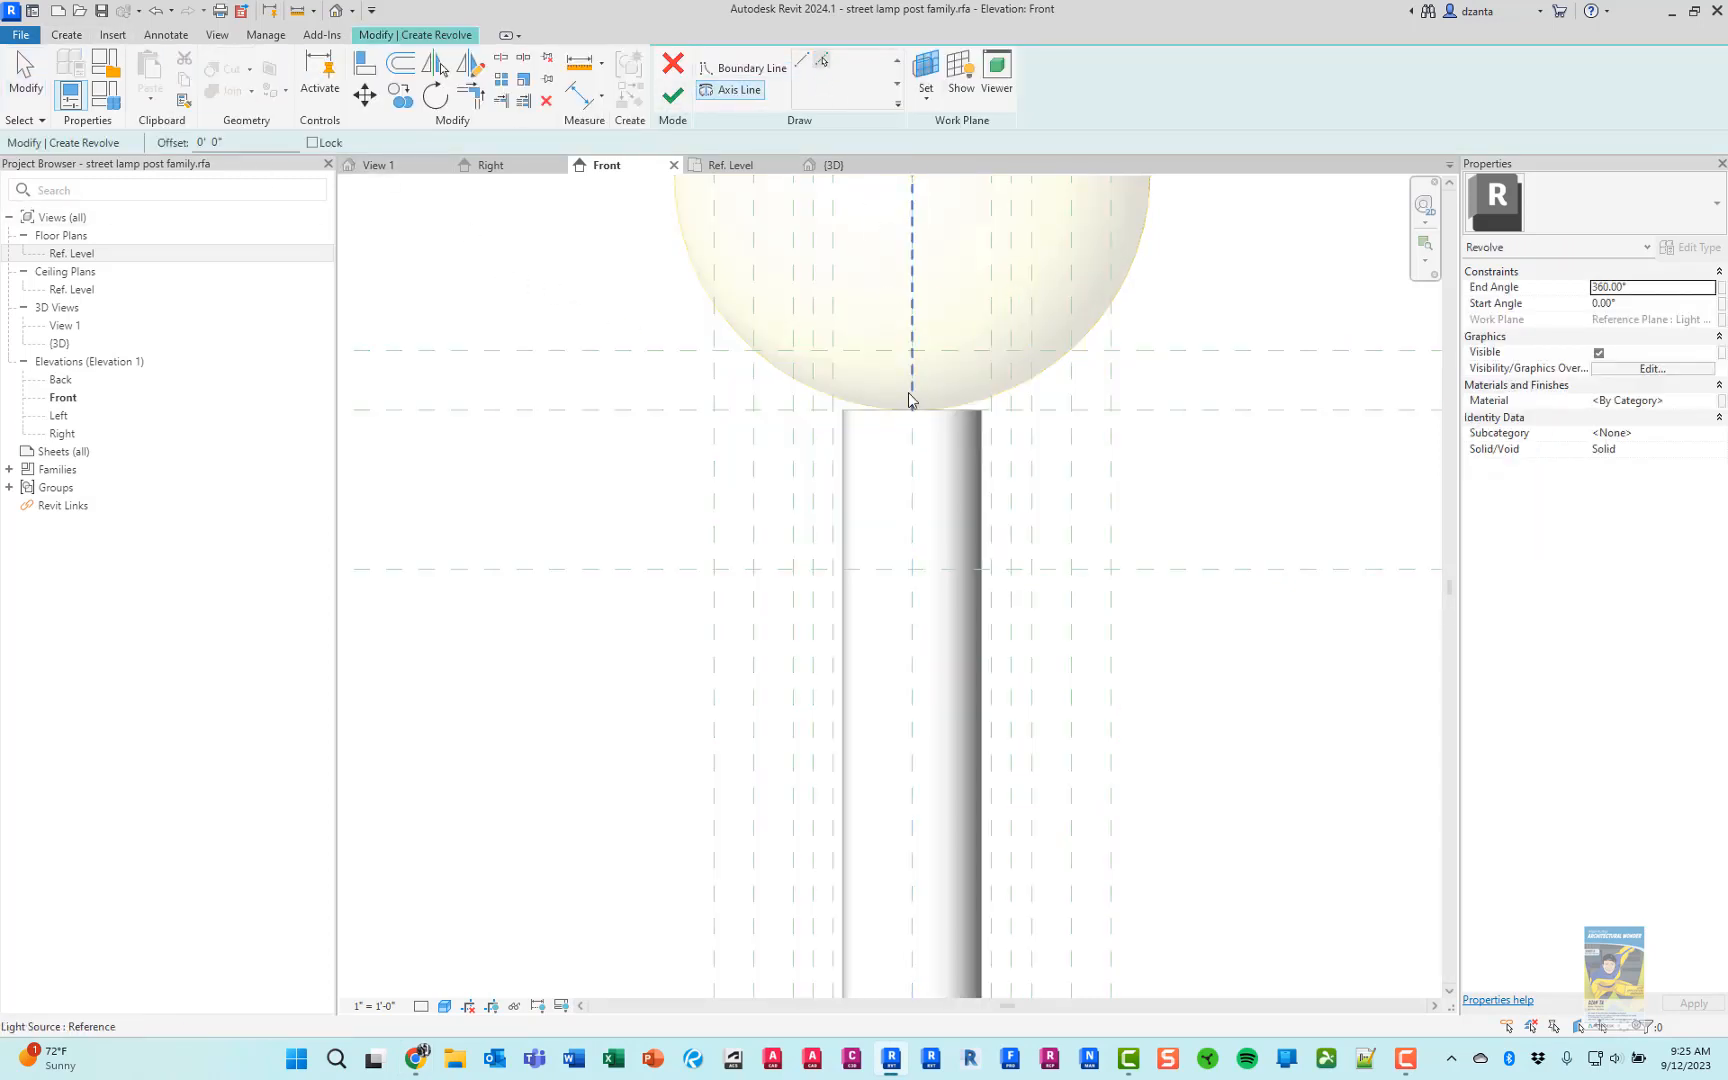
left_click(889, 562)
left_click(735, 68)
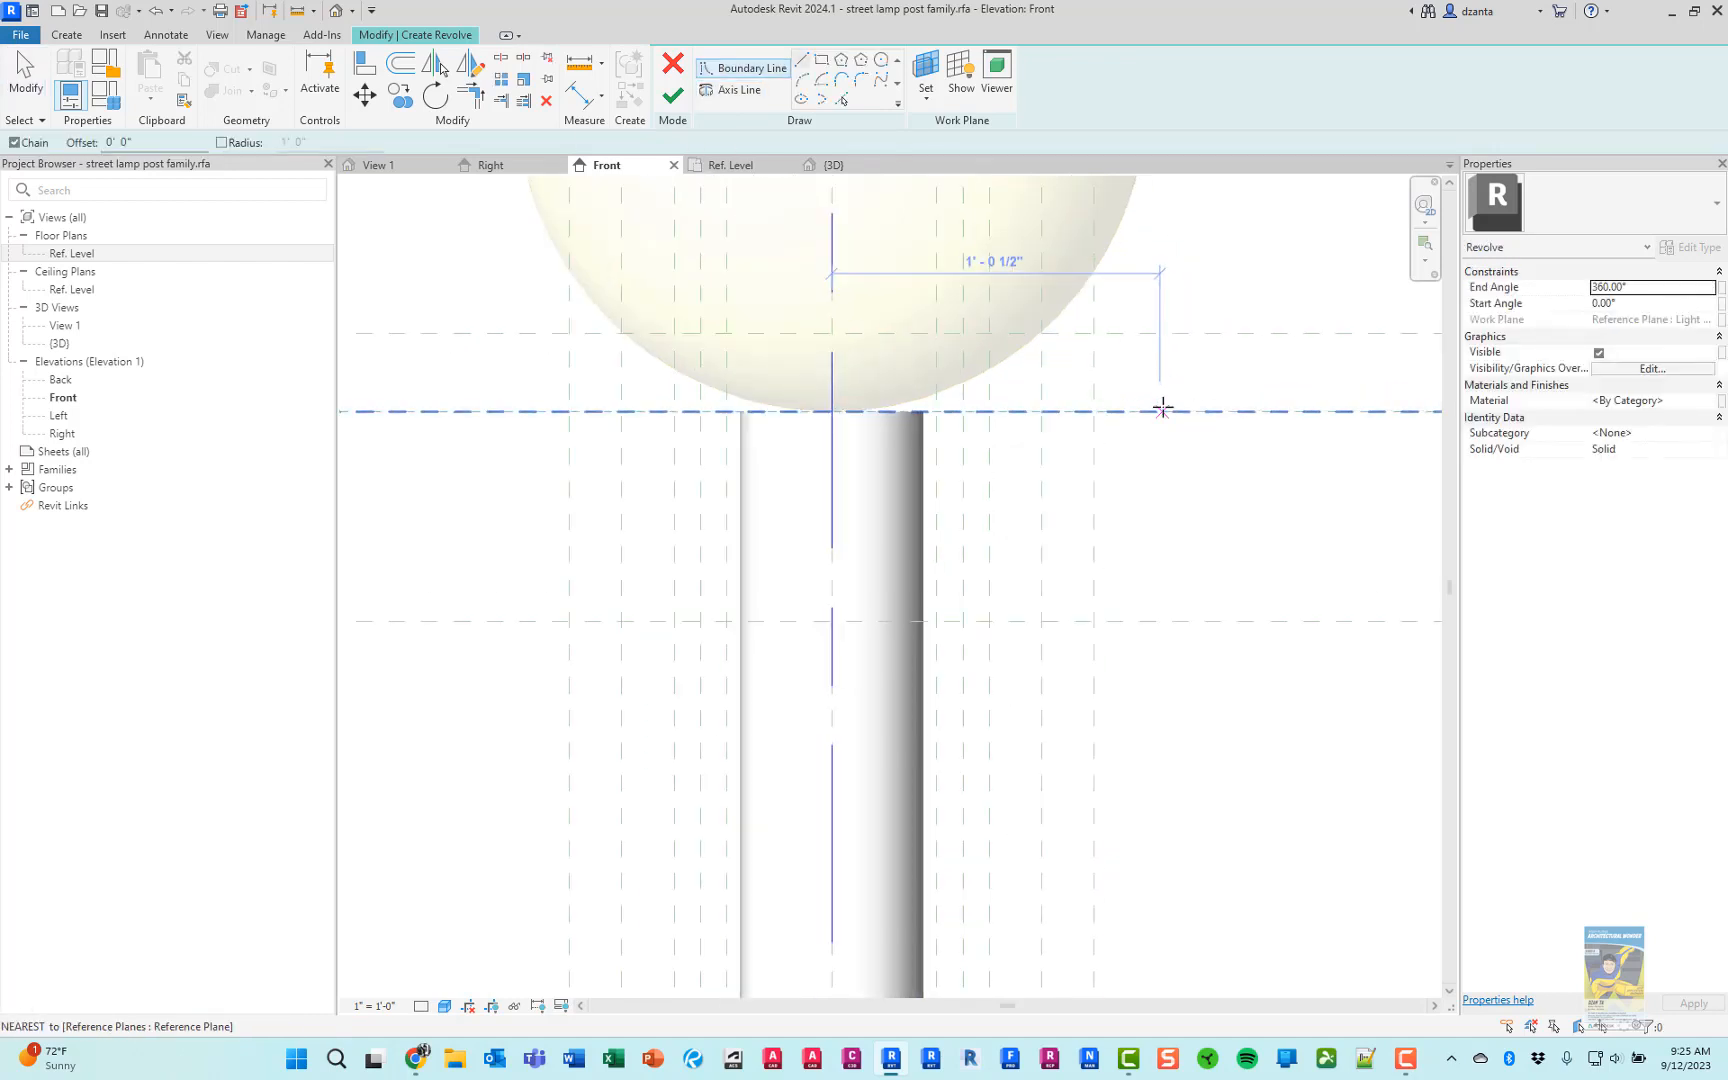
scroll(1158, 403, "up", 1)
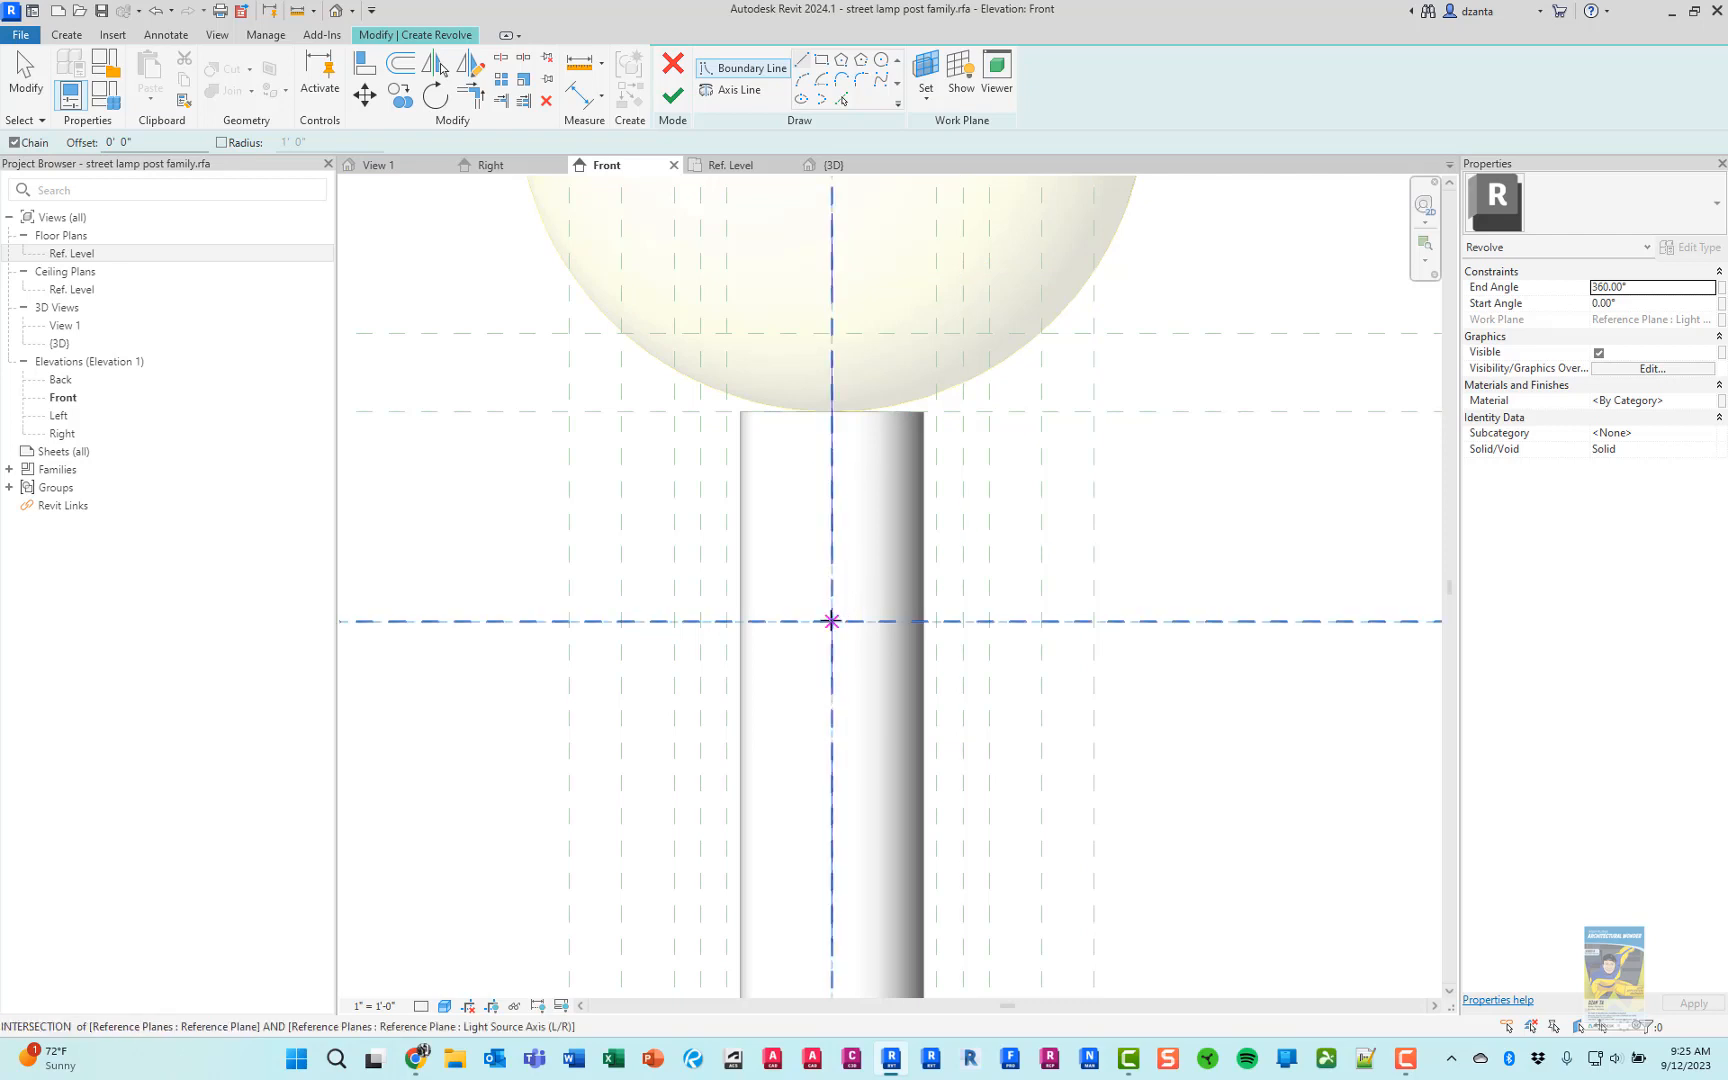
left_click(831, 621)
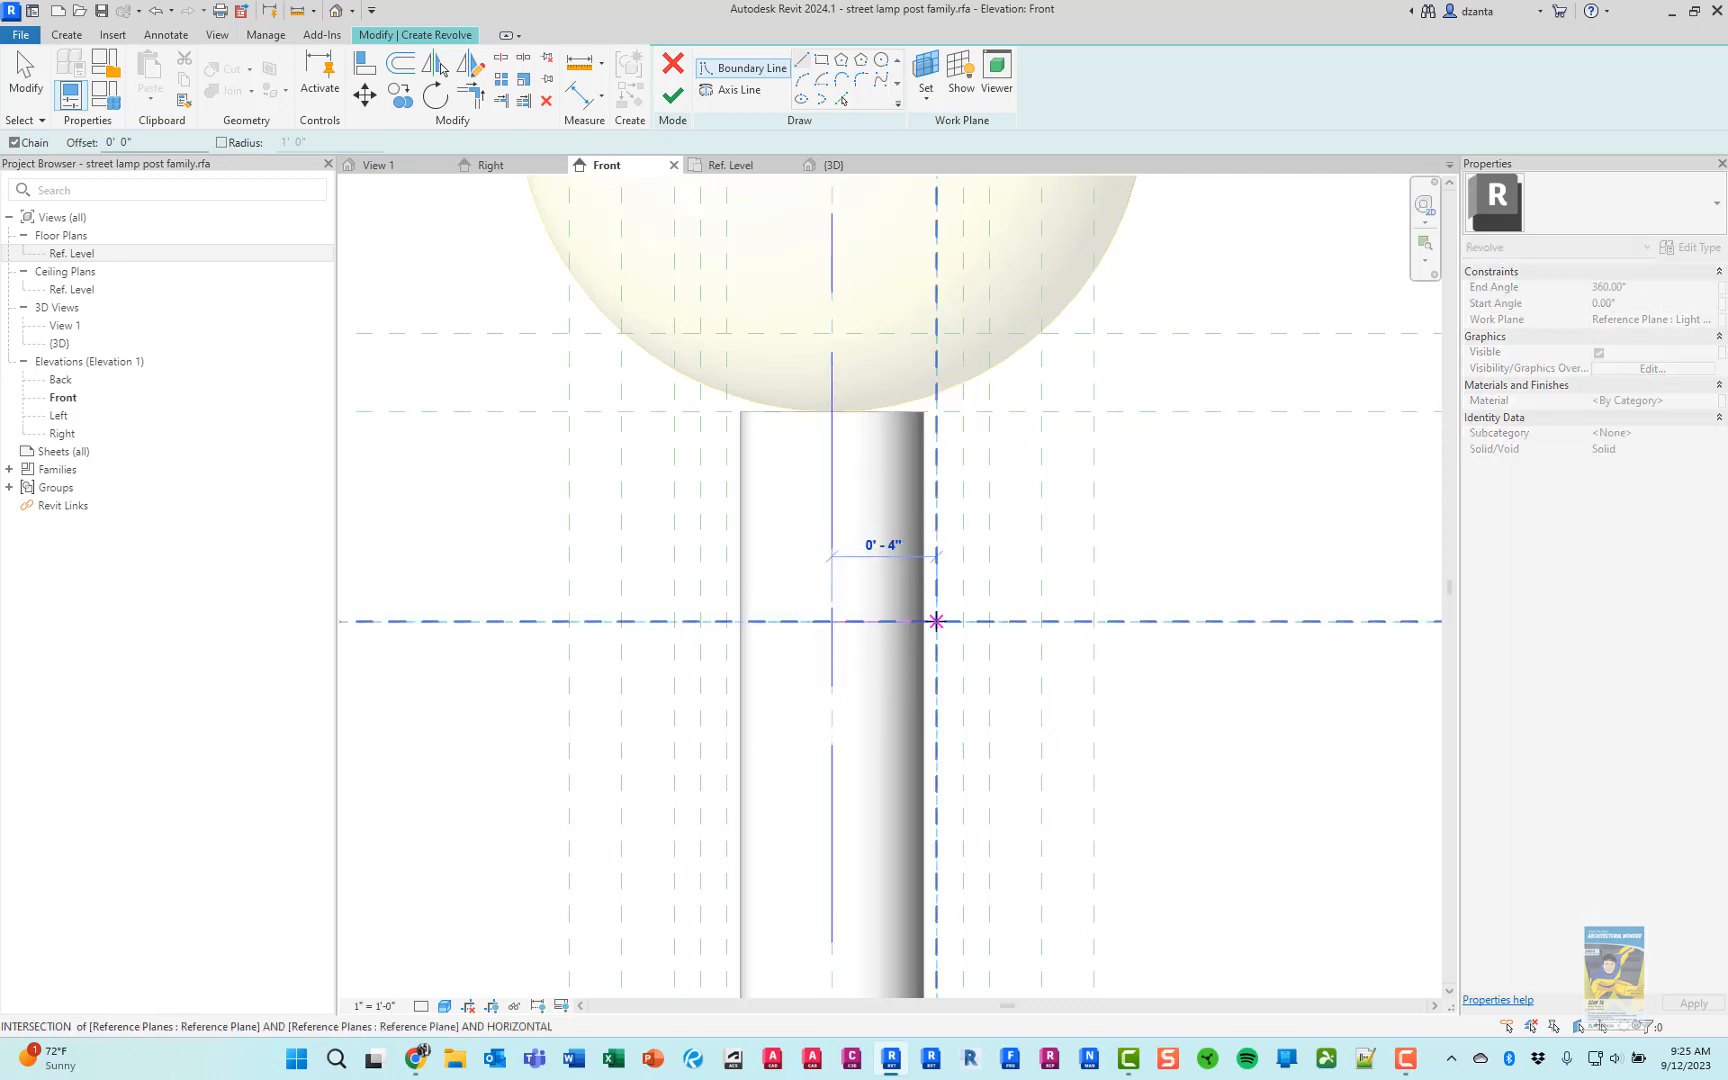
left_click(936, 621)
Check the product photo and sketch two connected arcs flaring outward from the bottom line's end to the outermost reference plane above the pole top
key("alt+Tab")
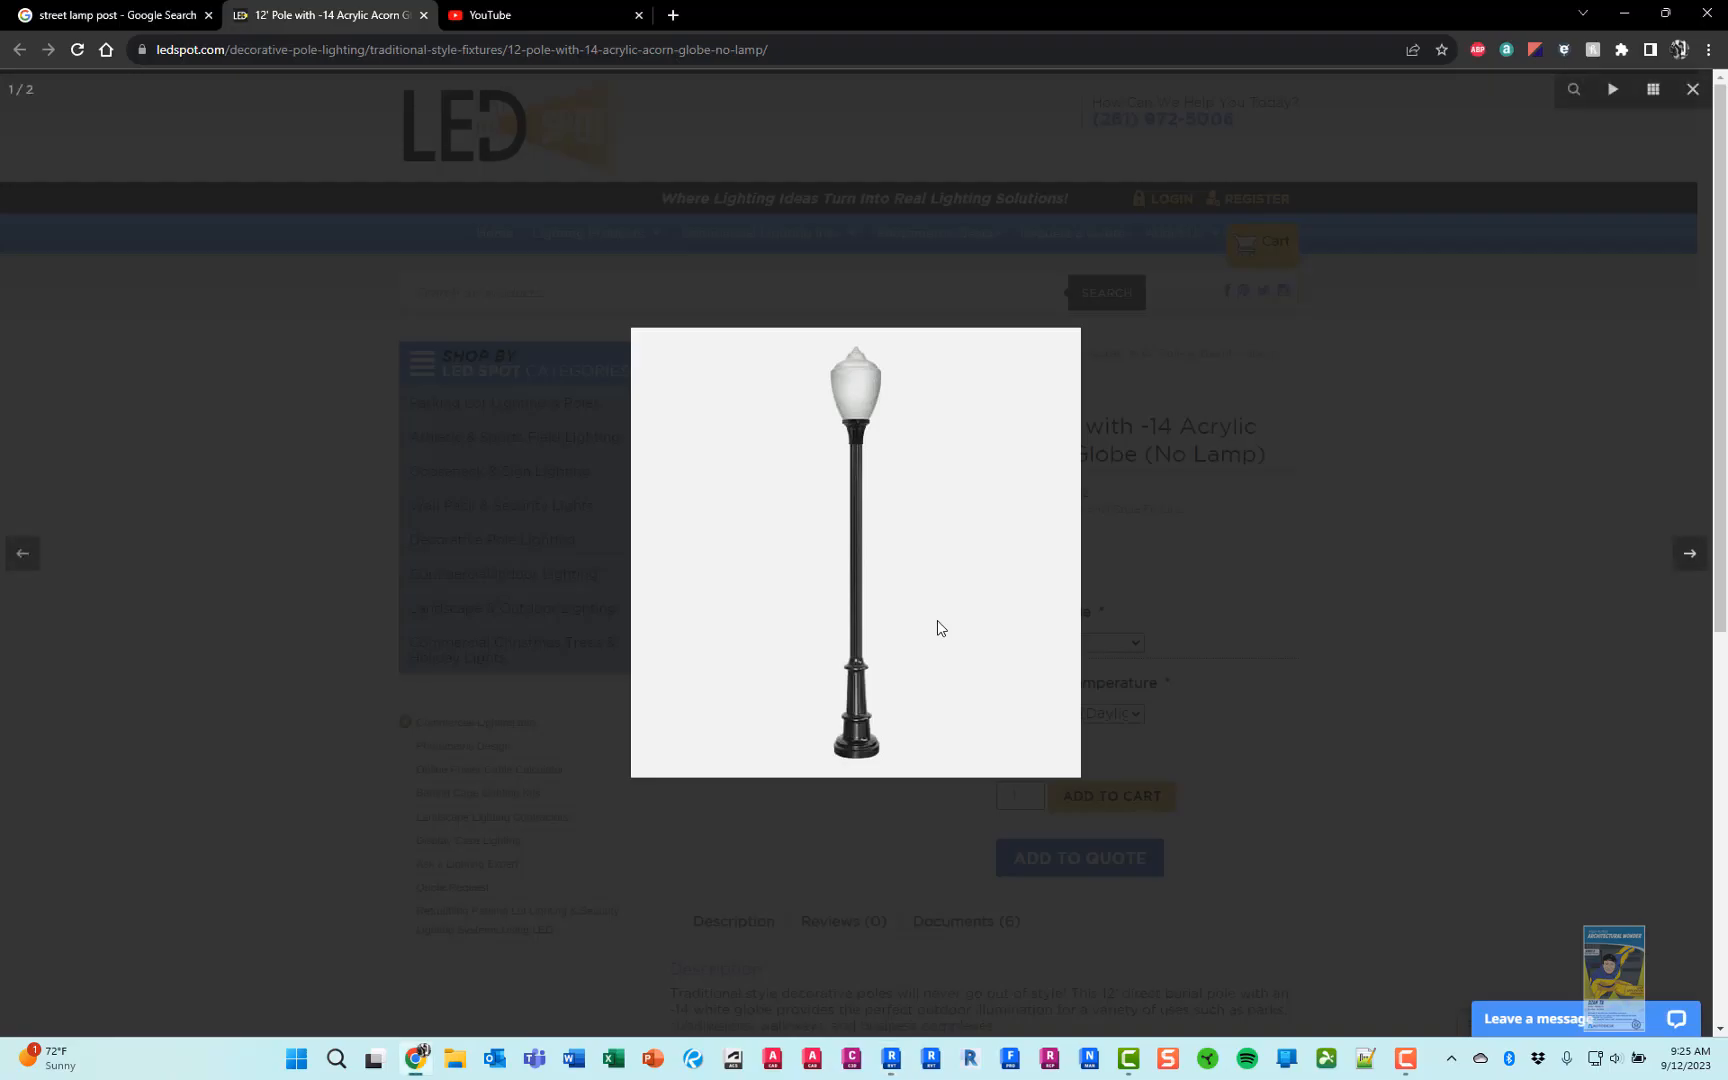
key("alt+Tab")
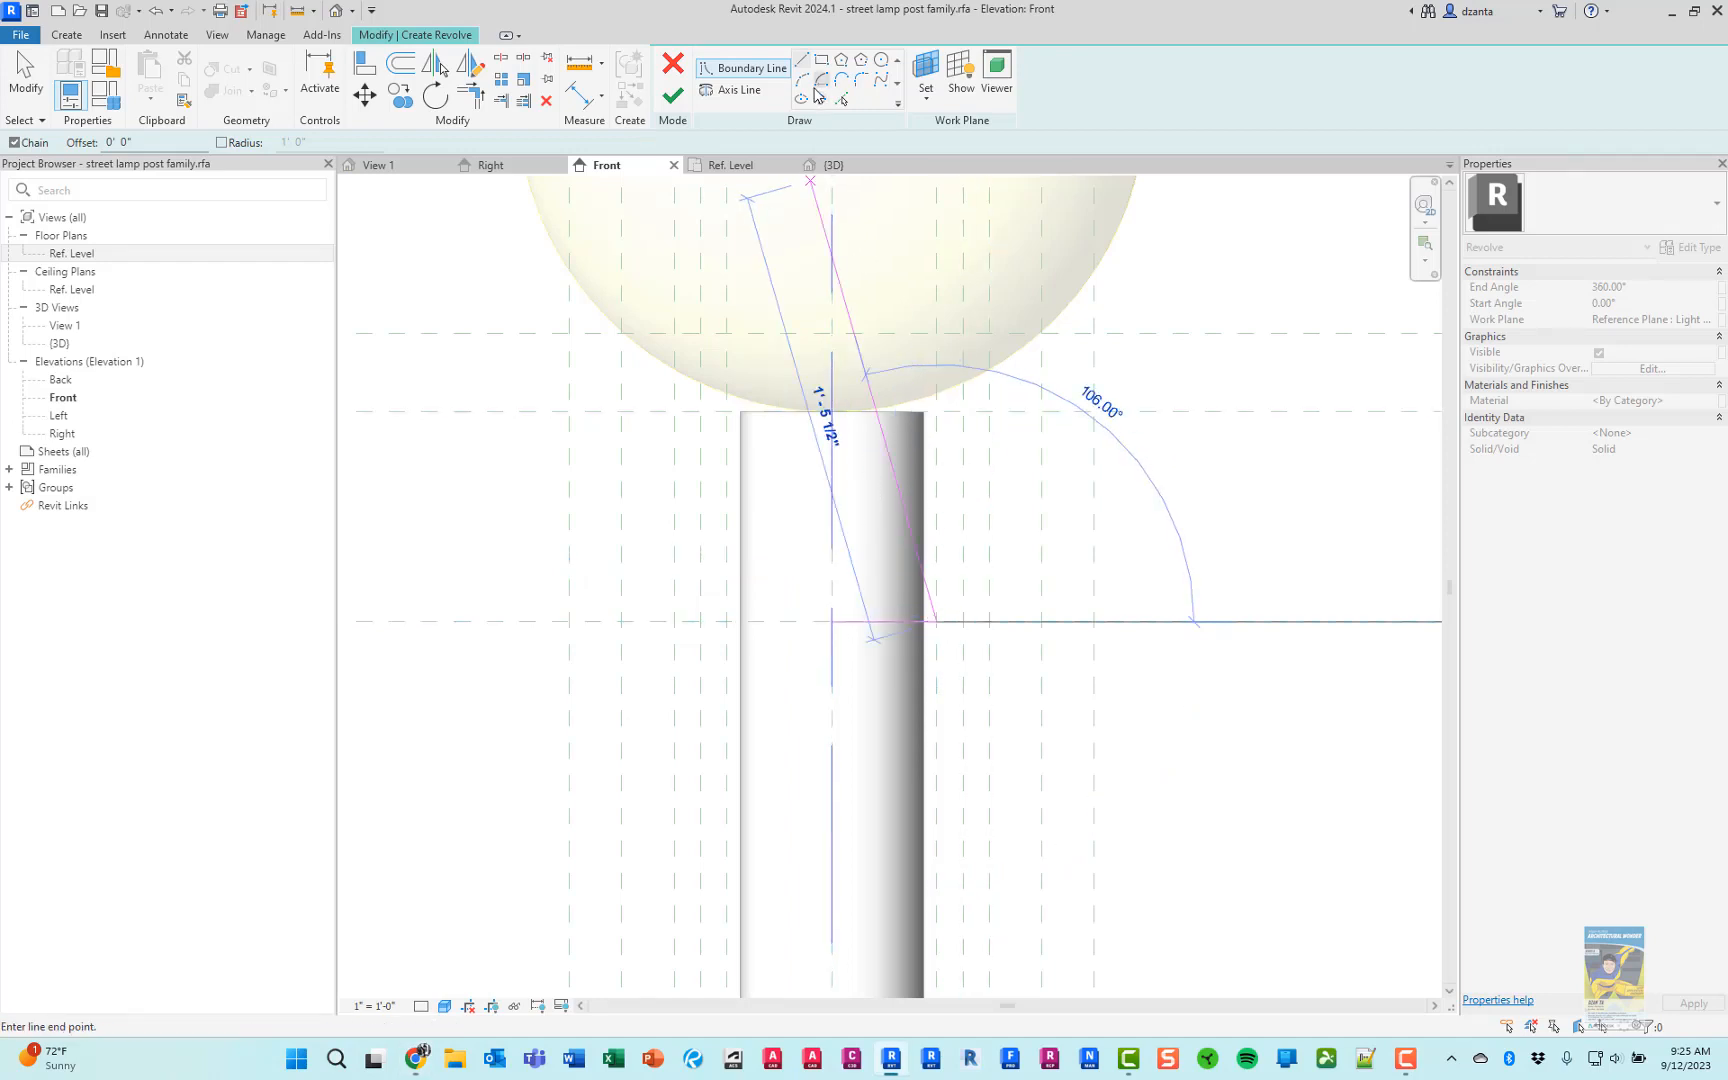
left_click(802, 80)
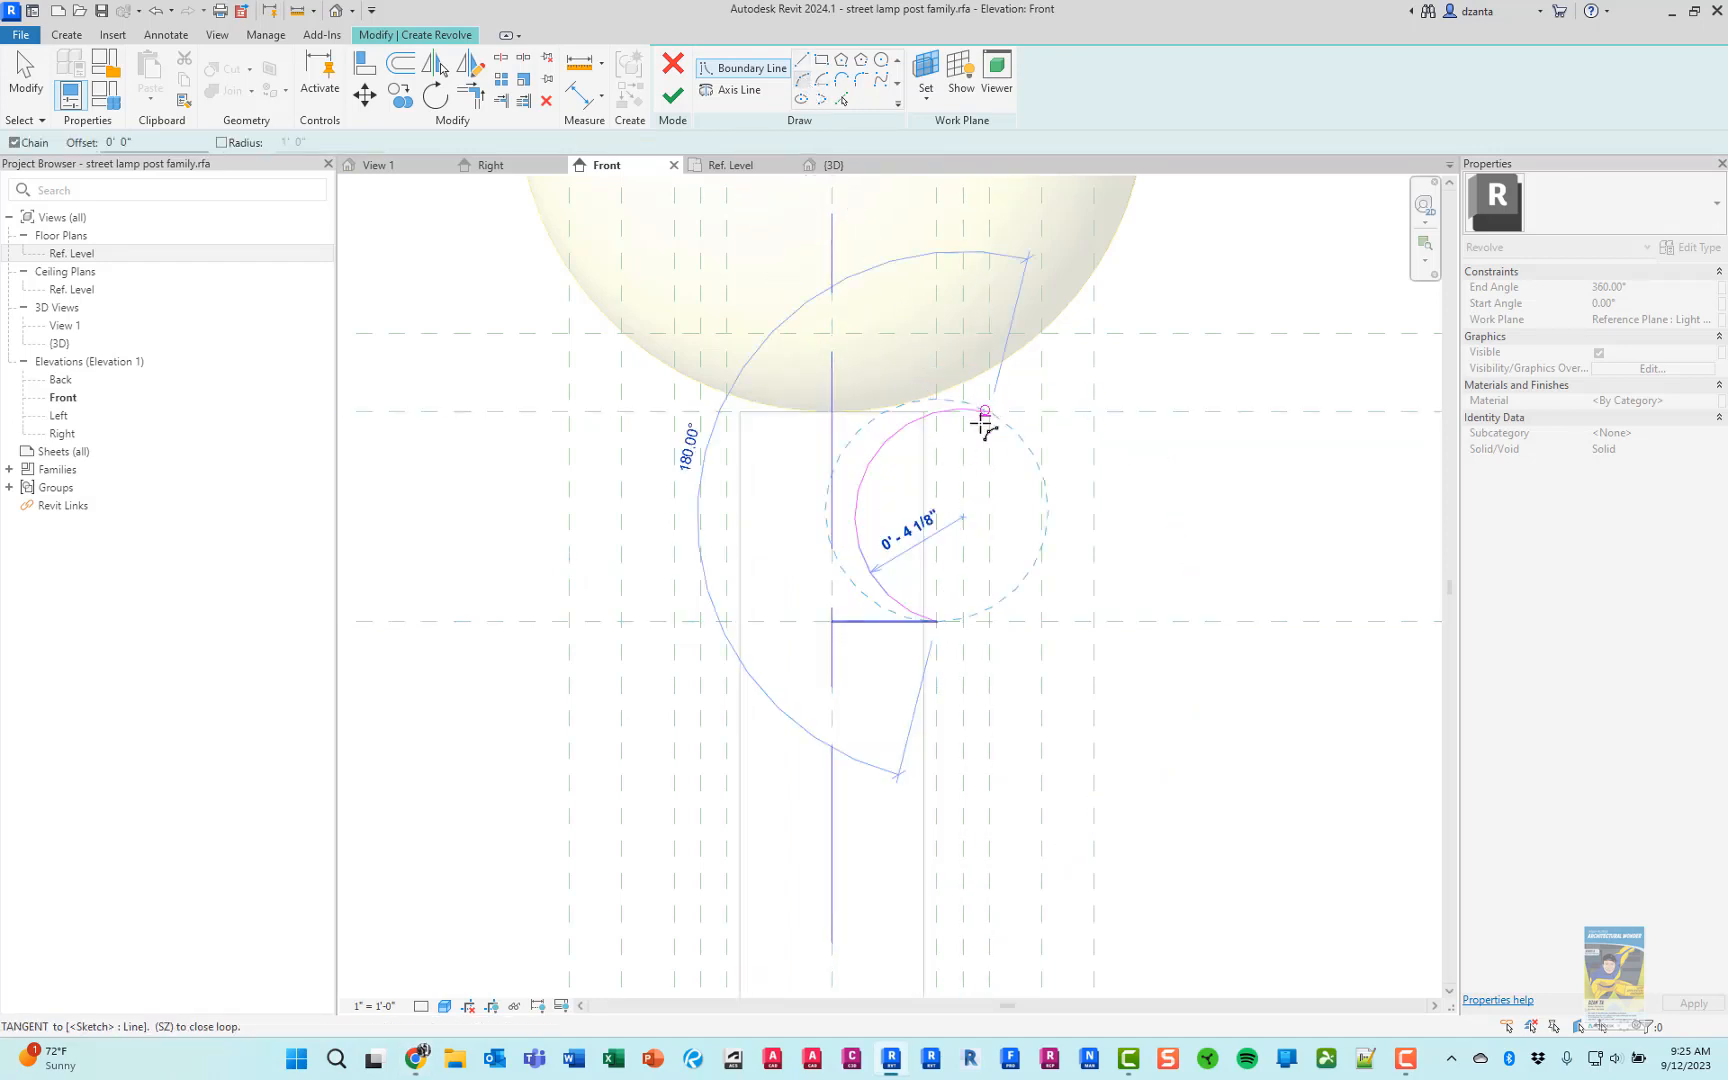
left_click(954, 478)
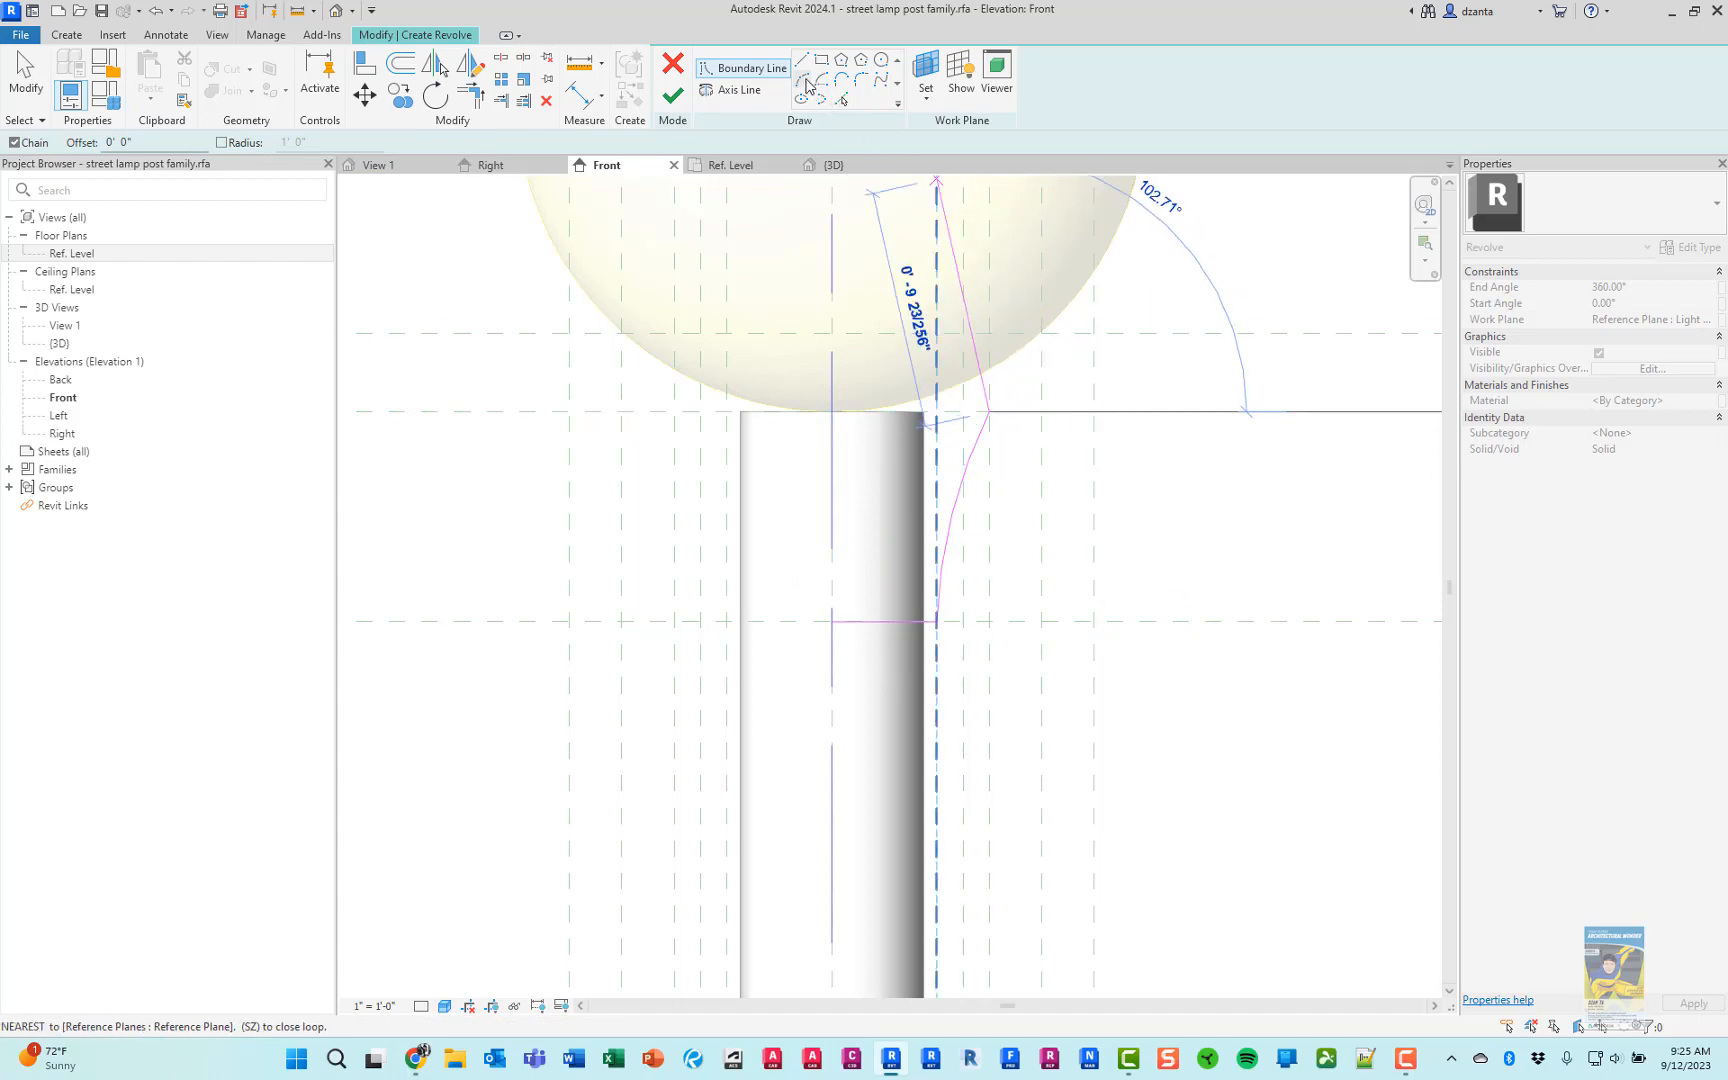
left_click(806, 86)
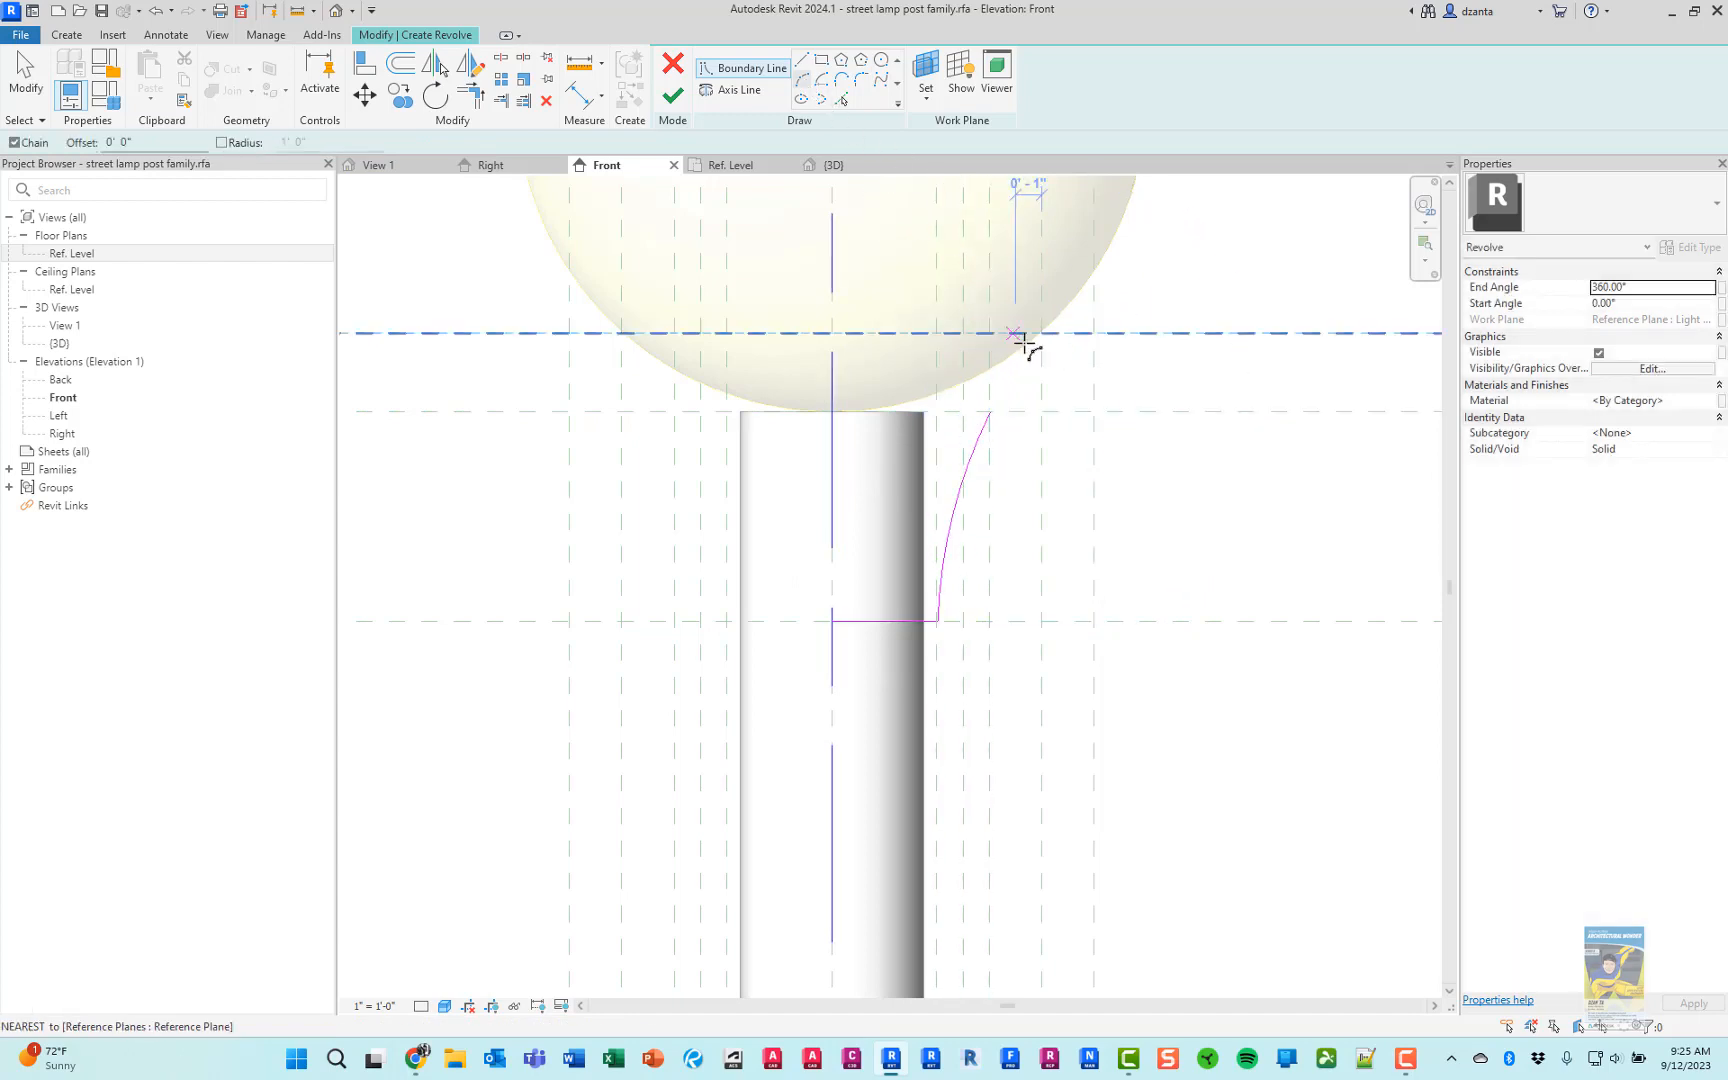
left_click(1003, 408)
left_click(1010, 384)
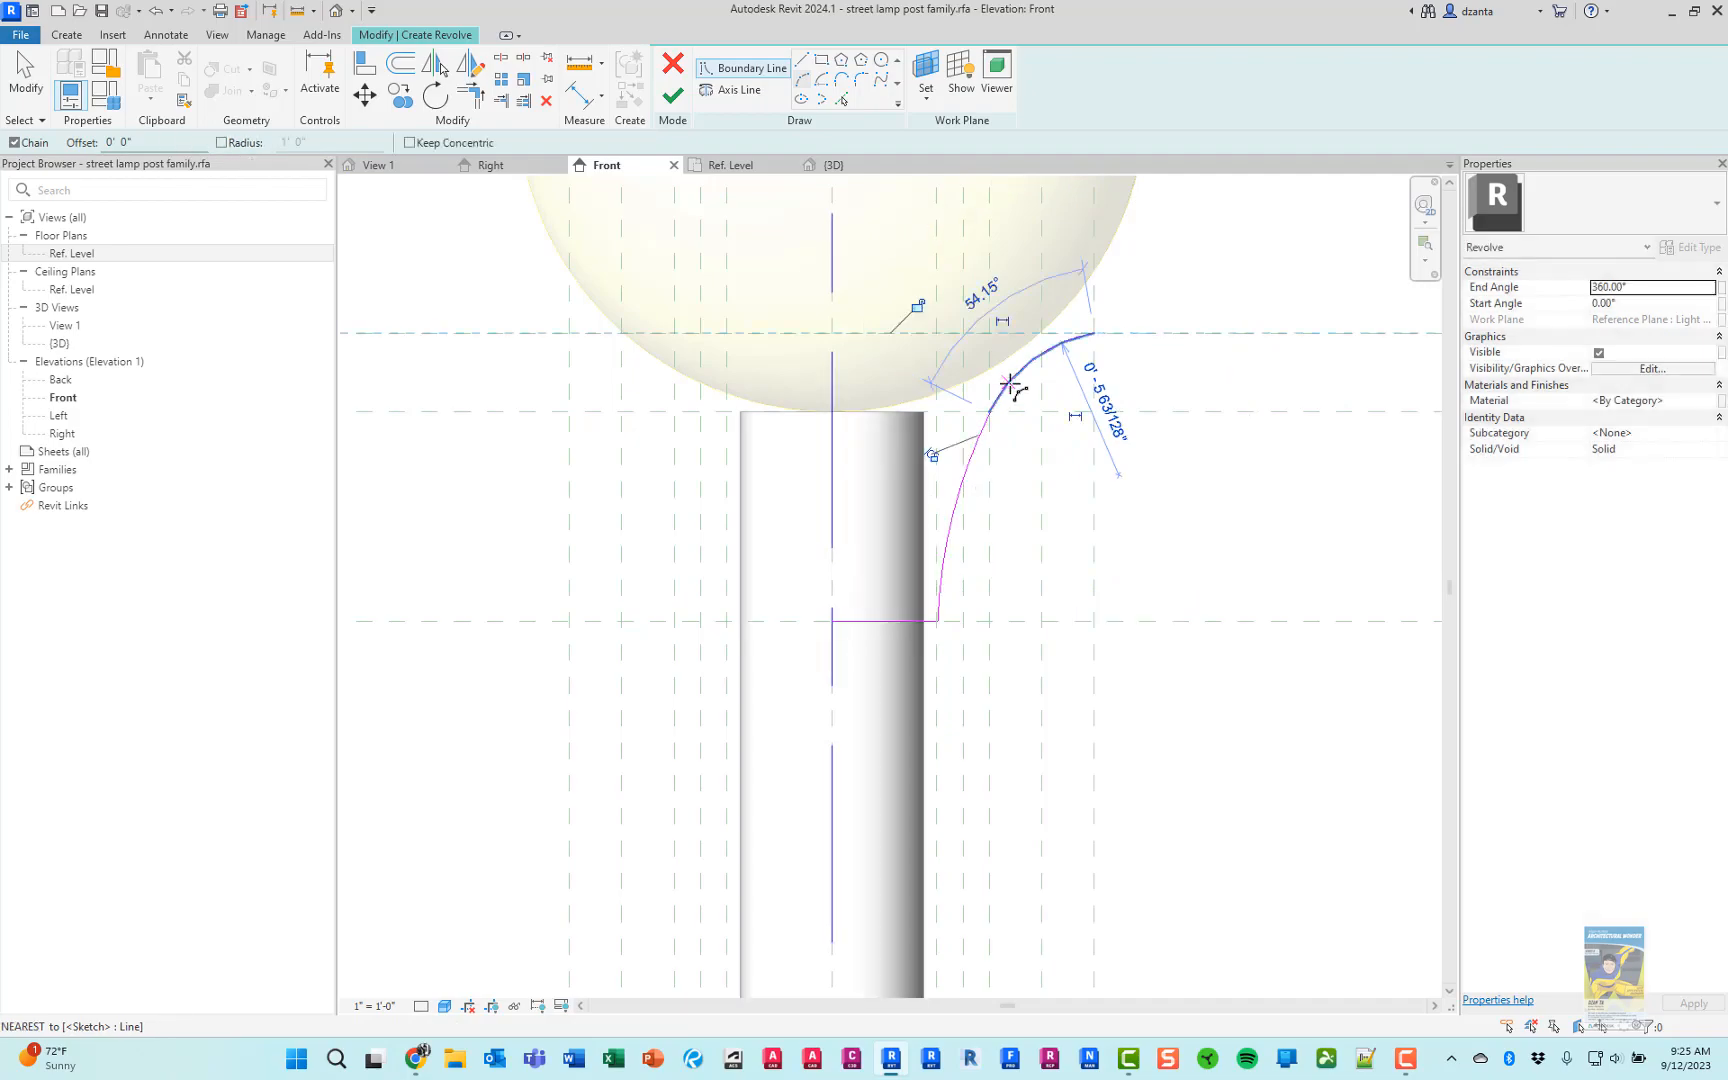
Close the profile with a 1" vertical line above the upper arc, a horizontal line to the axis and a vertical line down, and open the 3D view
key("alt+Tab")
key("alt+Tab")
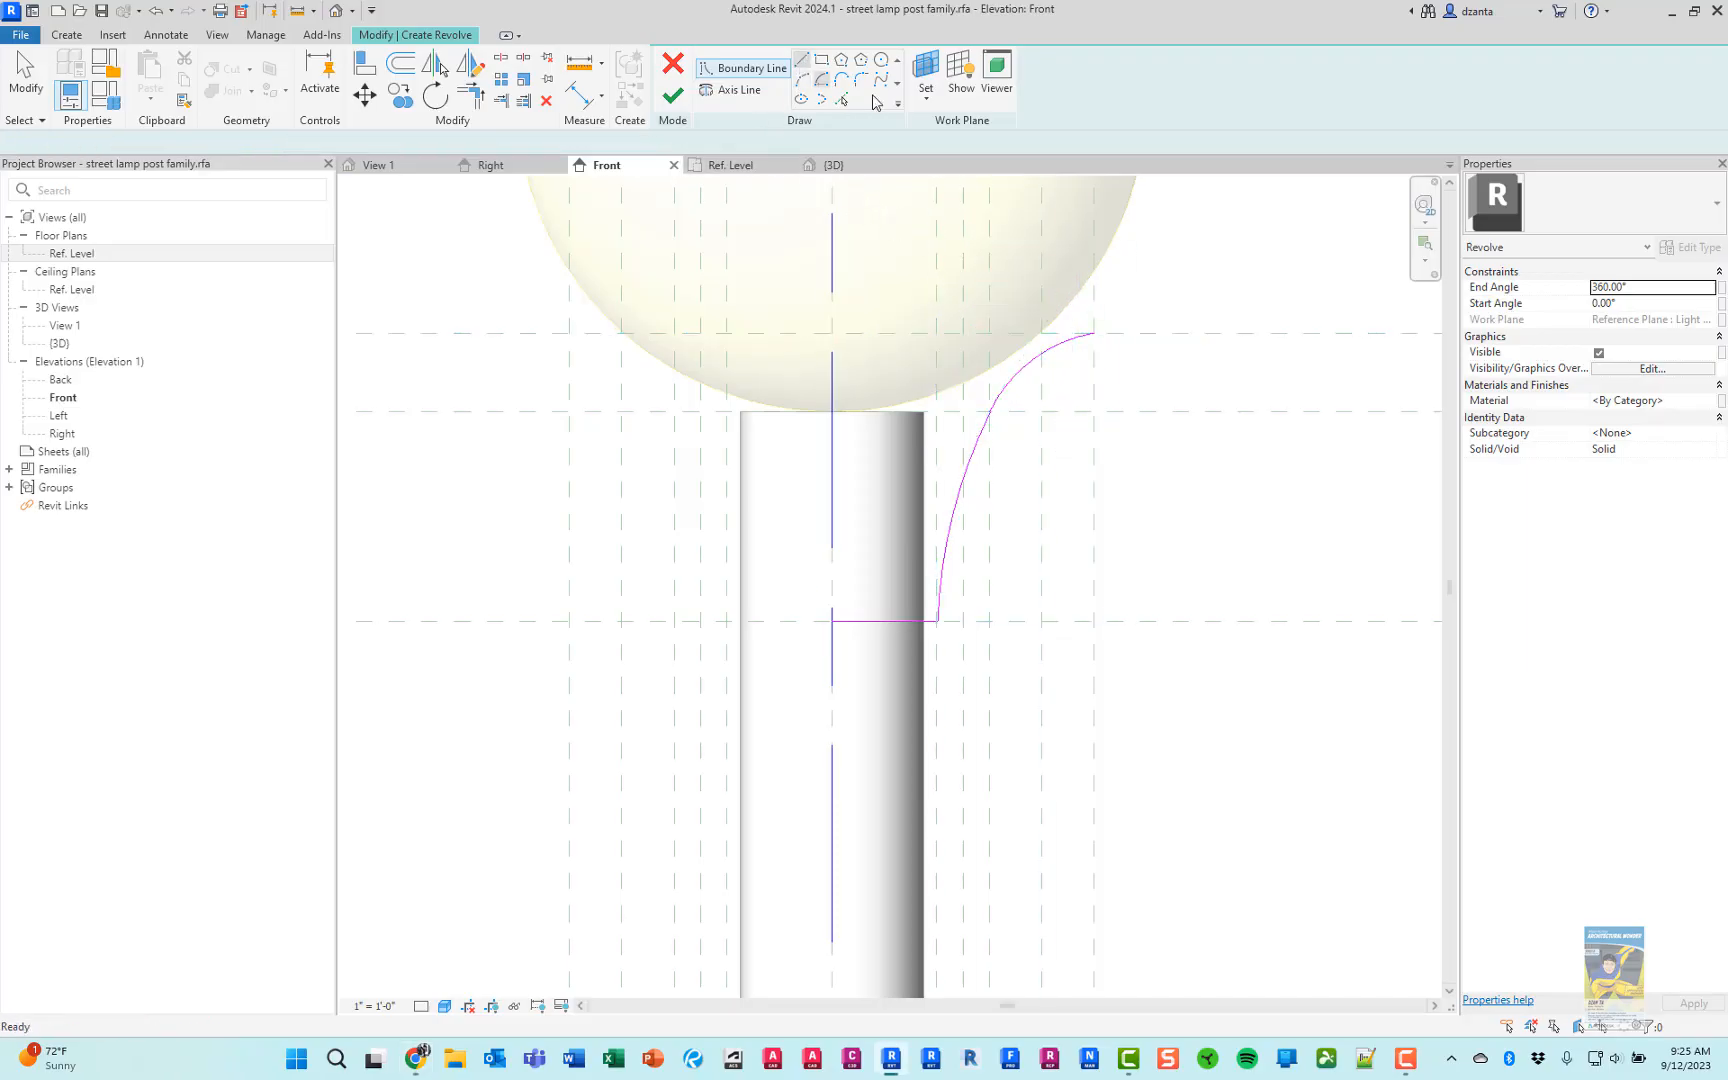
left_click(1093, 333)
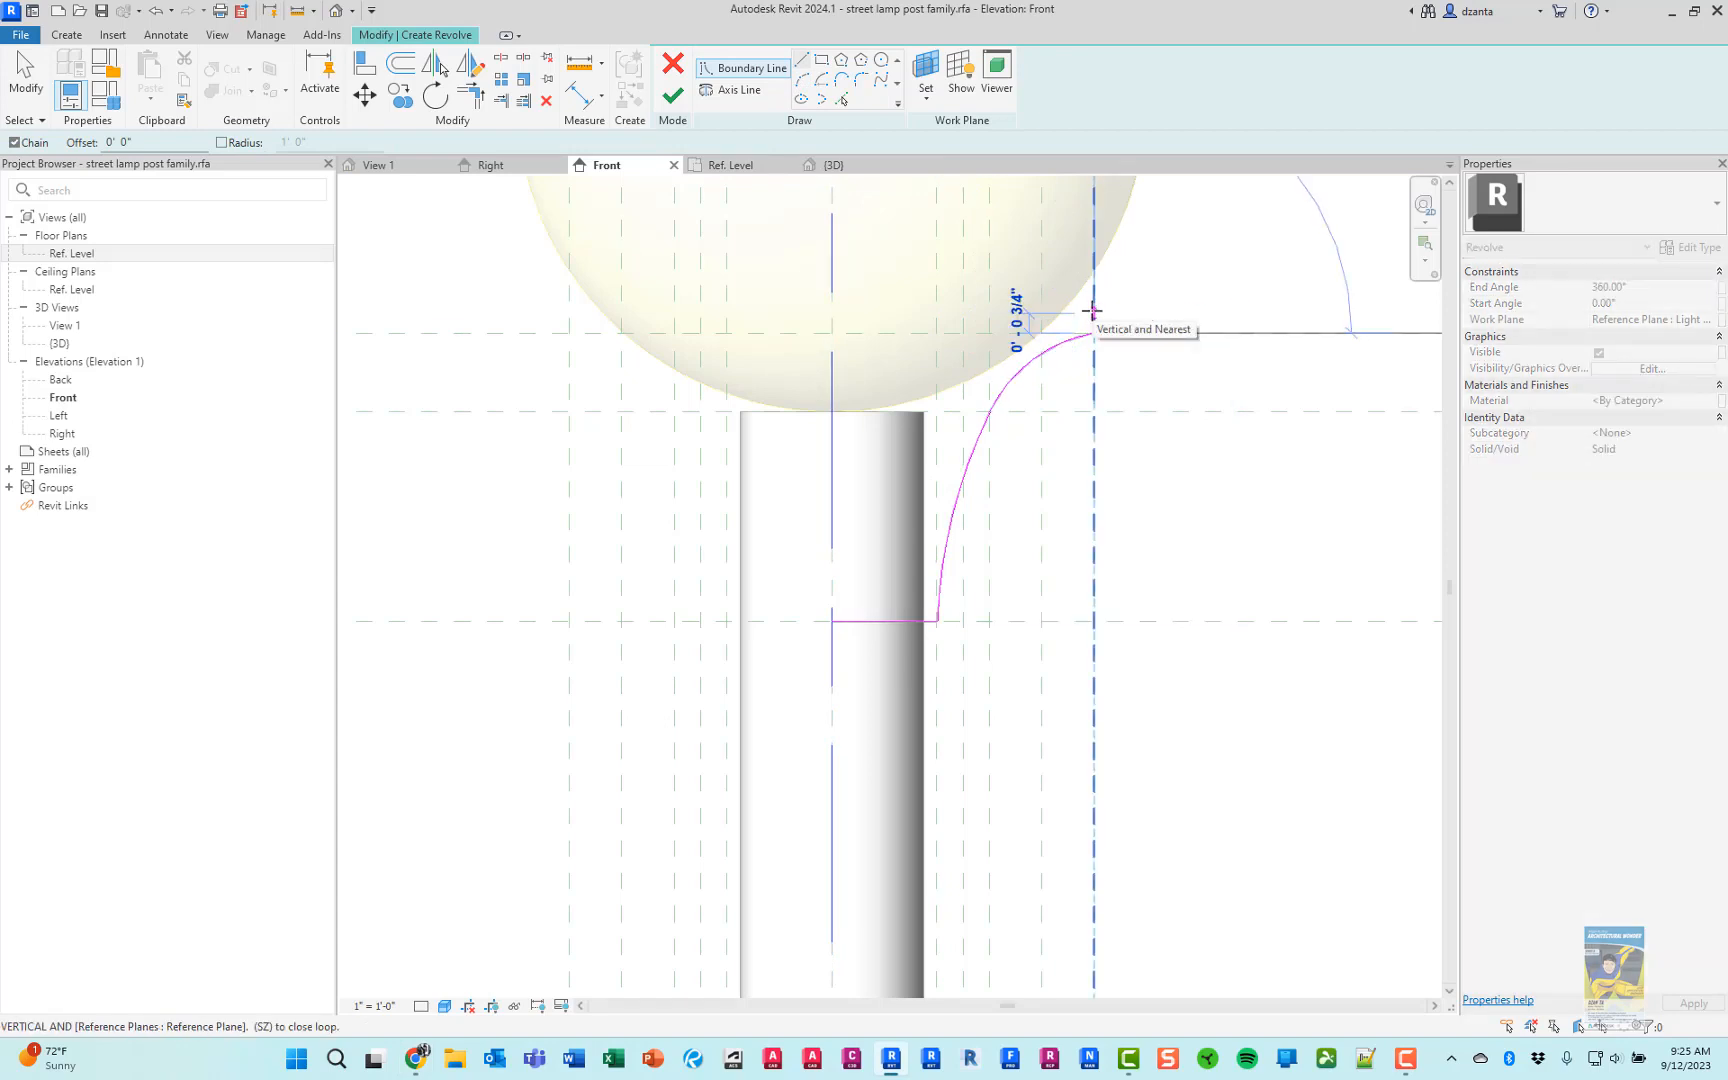
type("1")
key("Return")
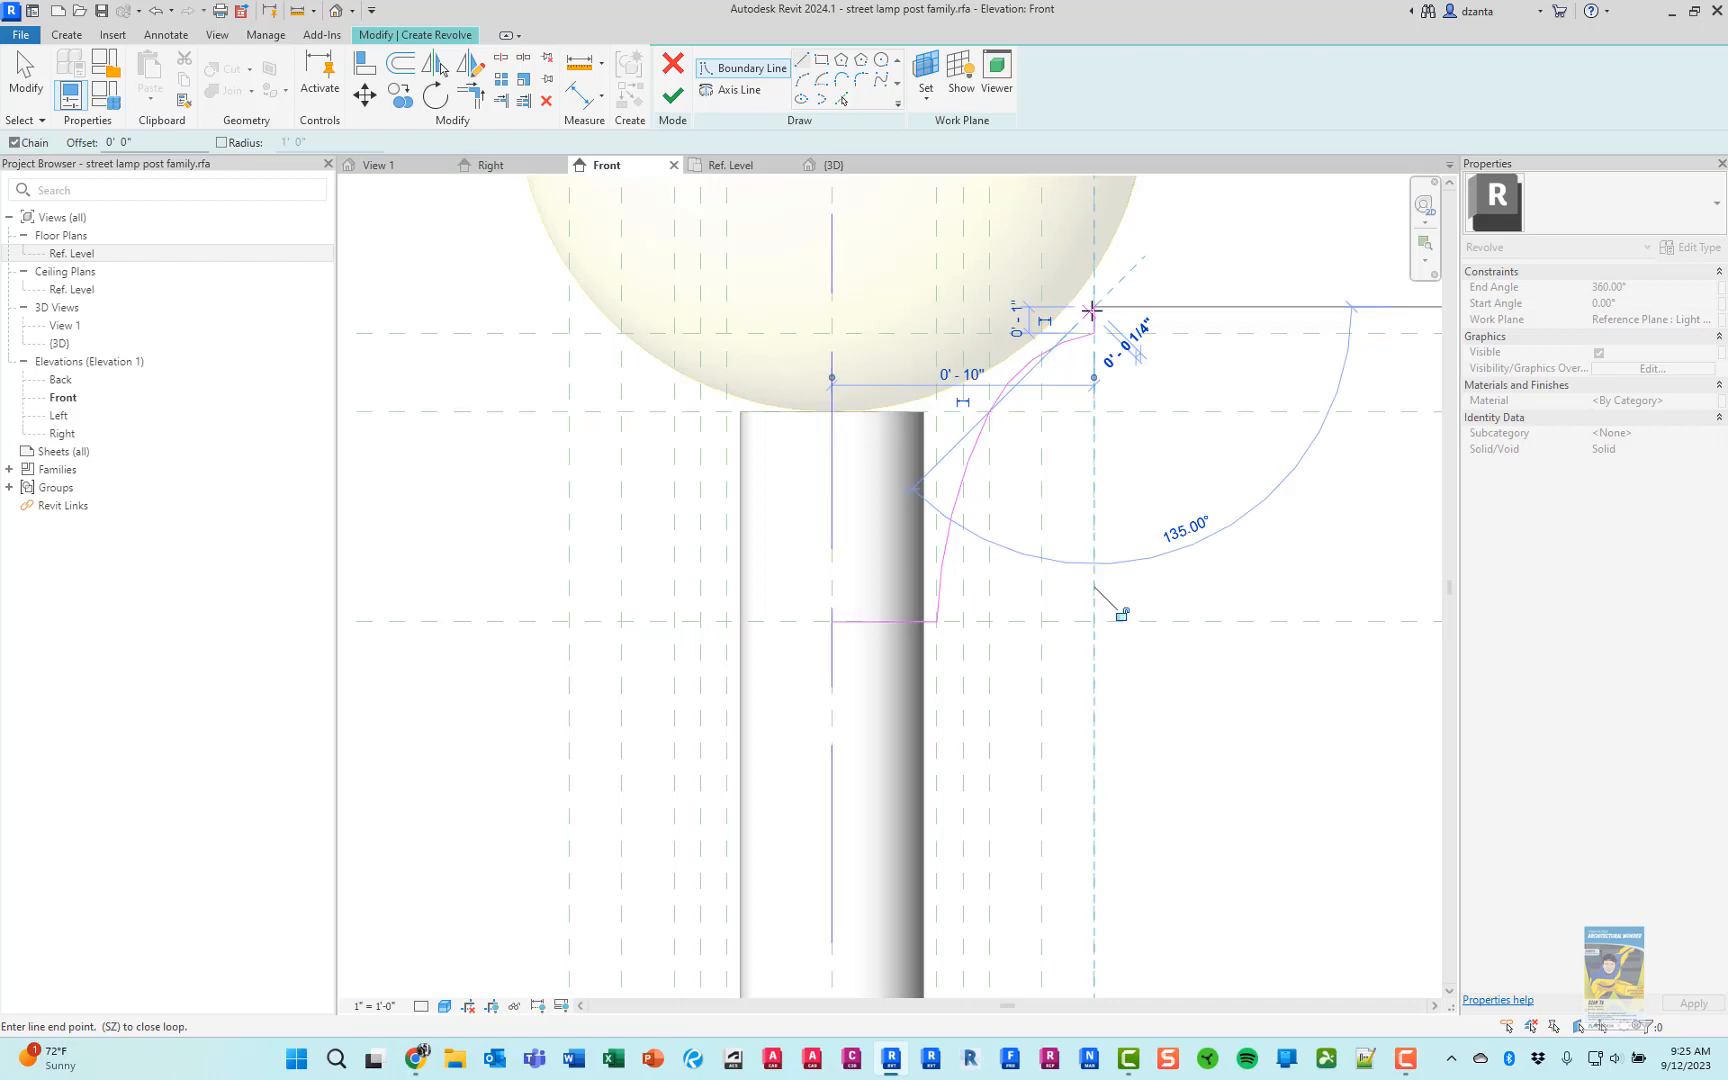
left_click(832, 306)
left_click(832, 620)
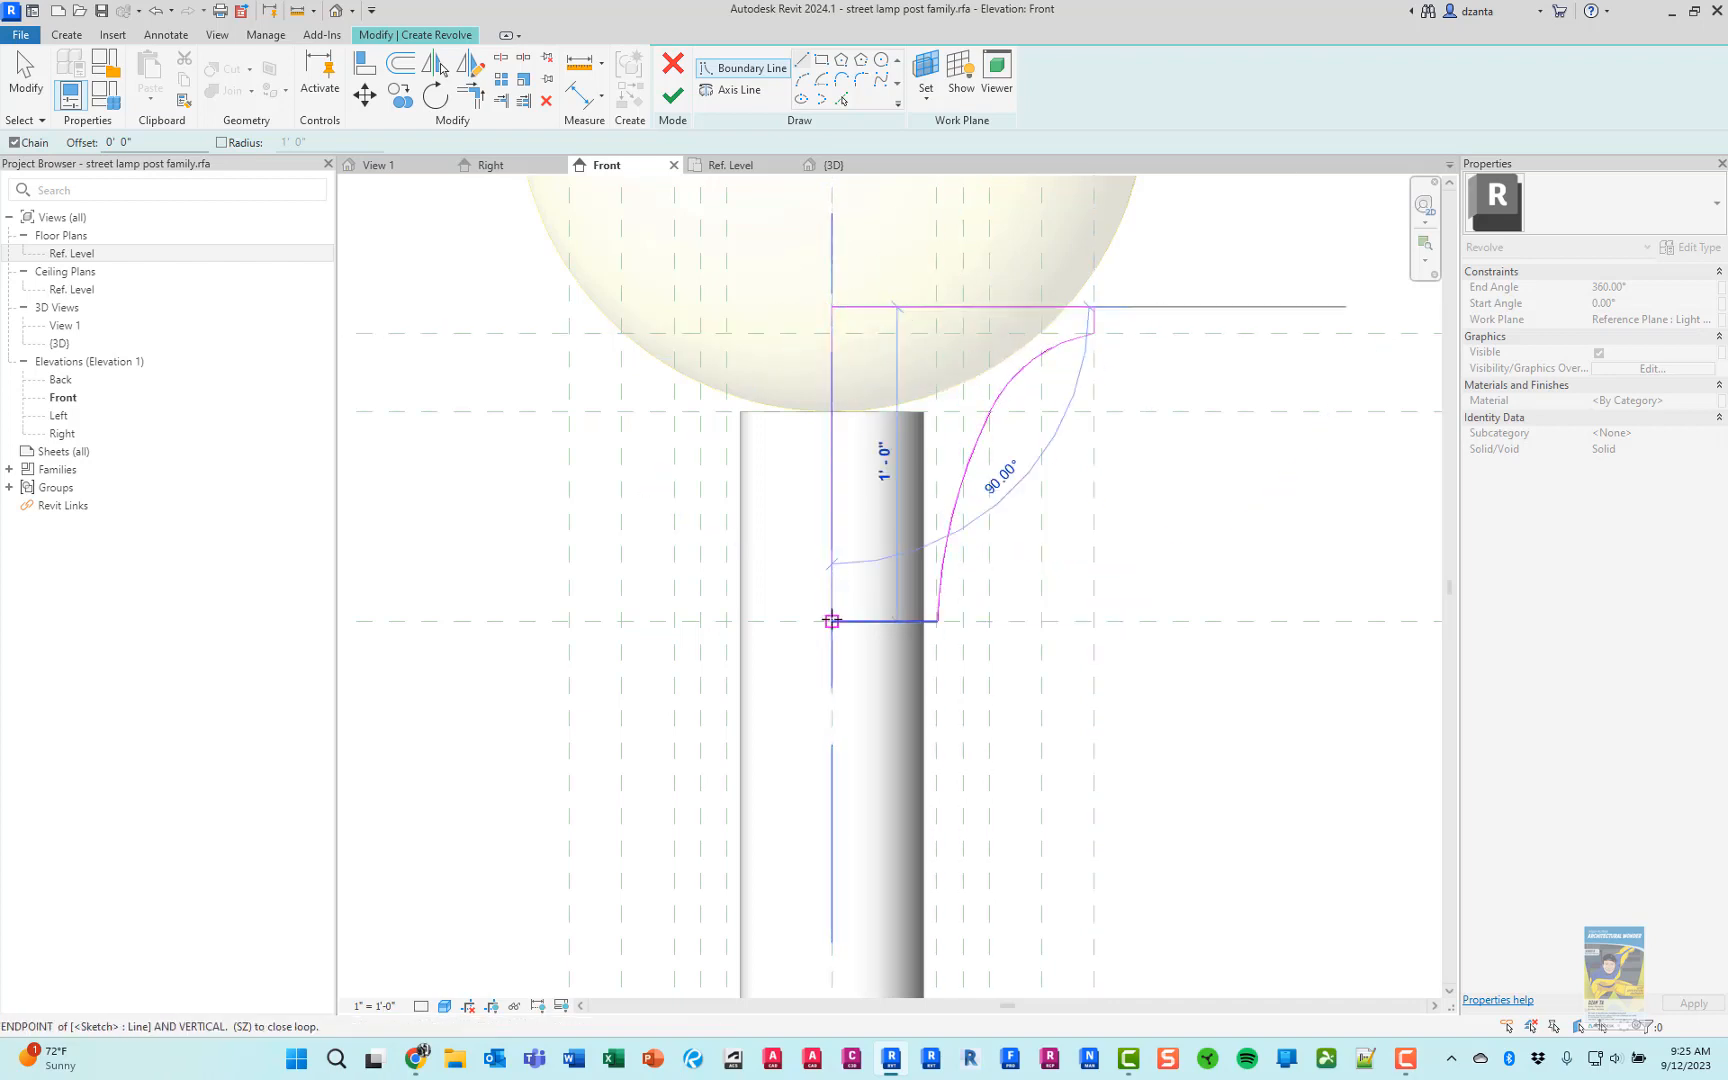
key("Escape")
key("Escape")
left_click(862, 166)
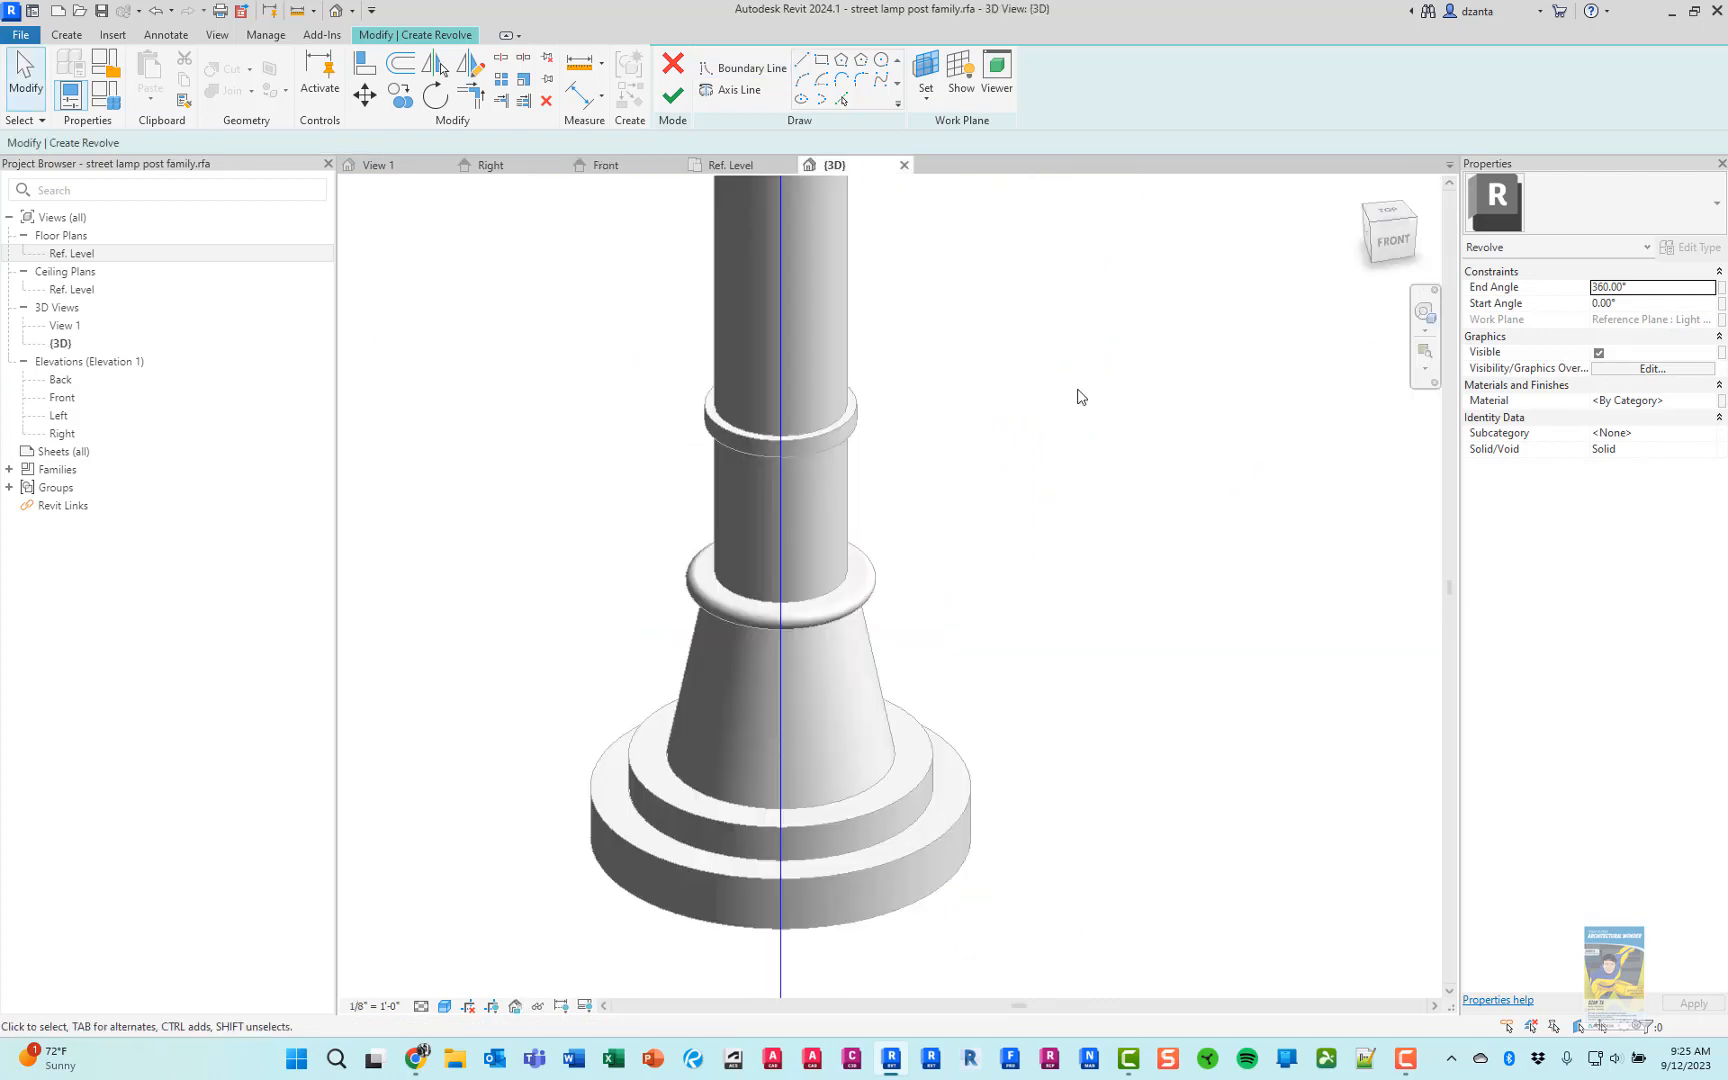
Finish the globe holder's revolve and inspect the solid at the pole top in the 3D view
scroll(982, 551, "down", 5)
middle_click_drag(966, 232, 945, 674)
mouse_move(946, 462)
middle_mouse_down()
mouse_move(930, 577)
mouse_move(972, 579)
mouse_move(455, 552)
mouse_move(748, 551)
mouse_move(700, 450)
middle_mouse_up()
scroll(938, 576, "up", 1)
left_click(673, 95)
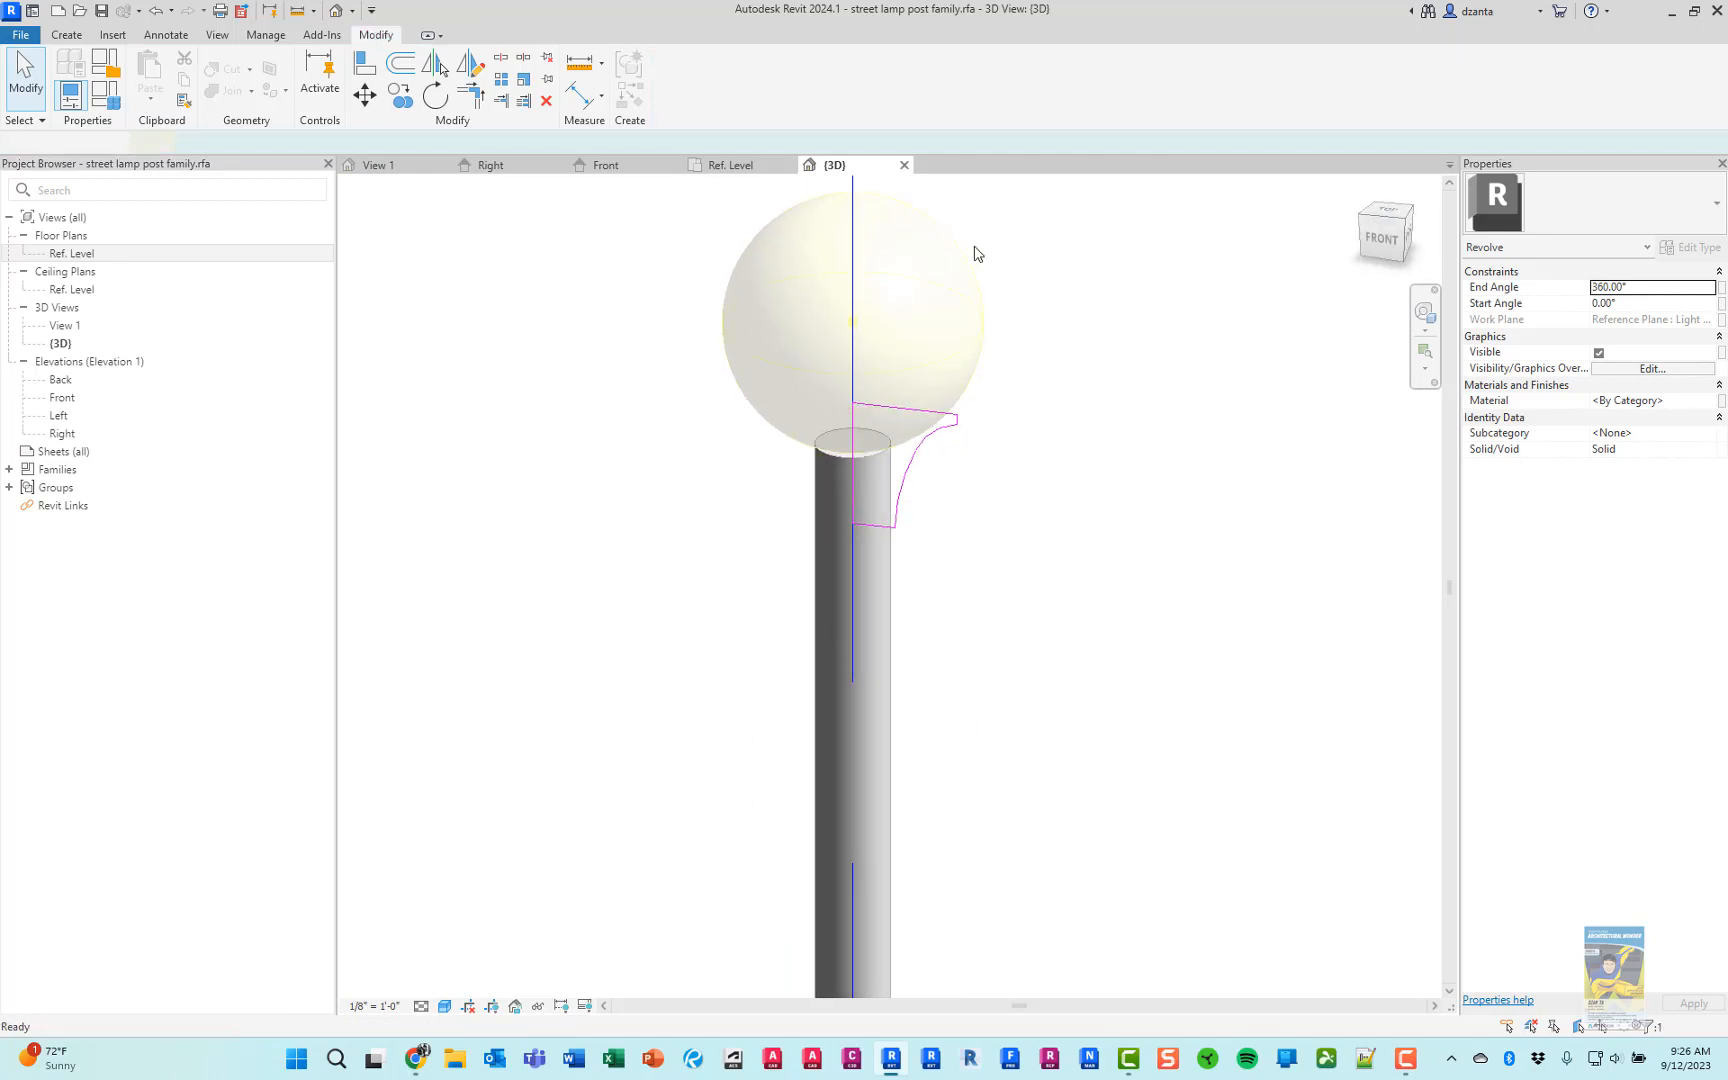
left_click(1216, 623)
scroll(1061, 700, "up", 3)
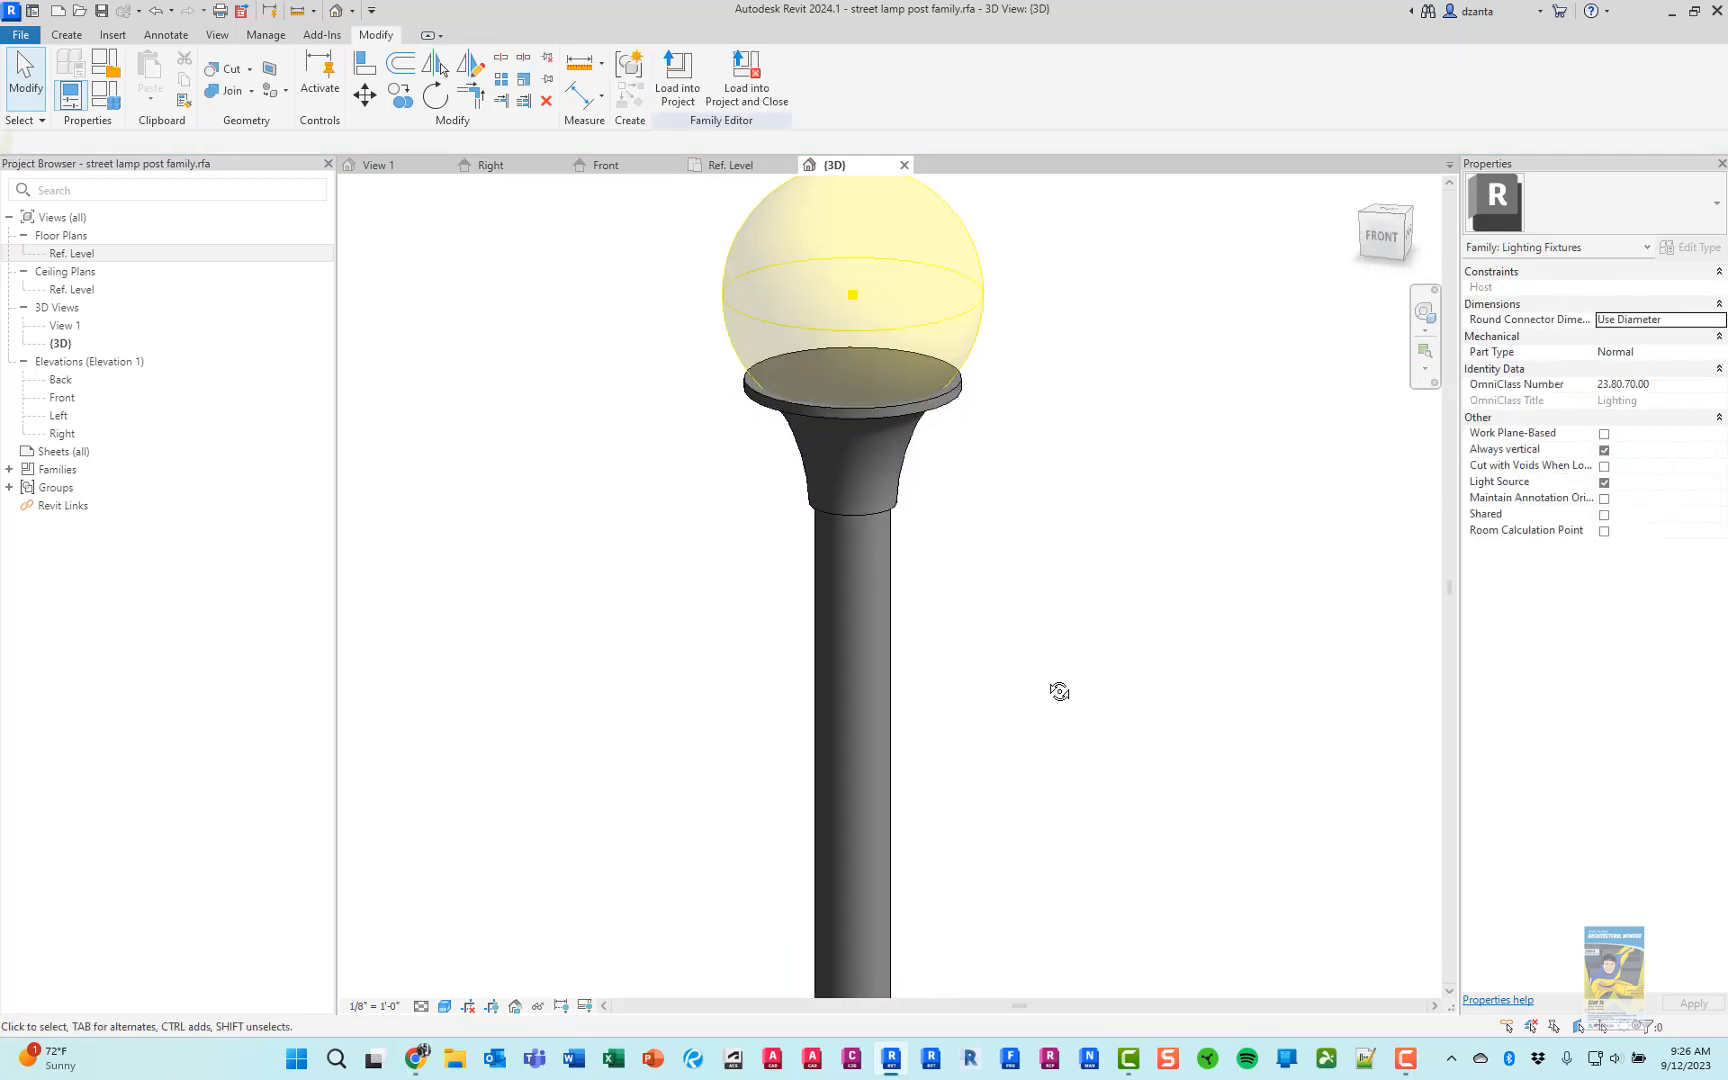
Join the geometry of the flared globe holder with the pole
scroll(940, 557, "up", 1)
left_click(216, 92)
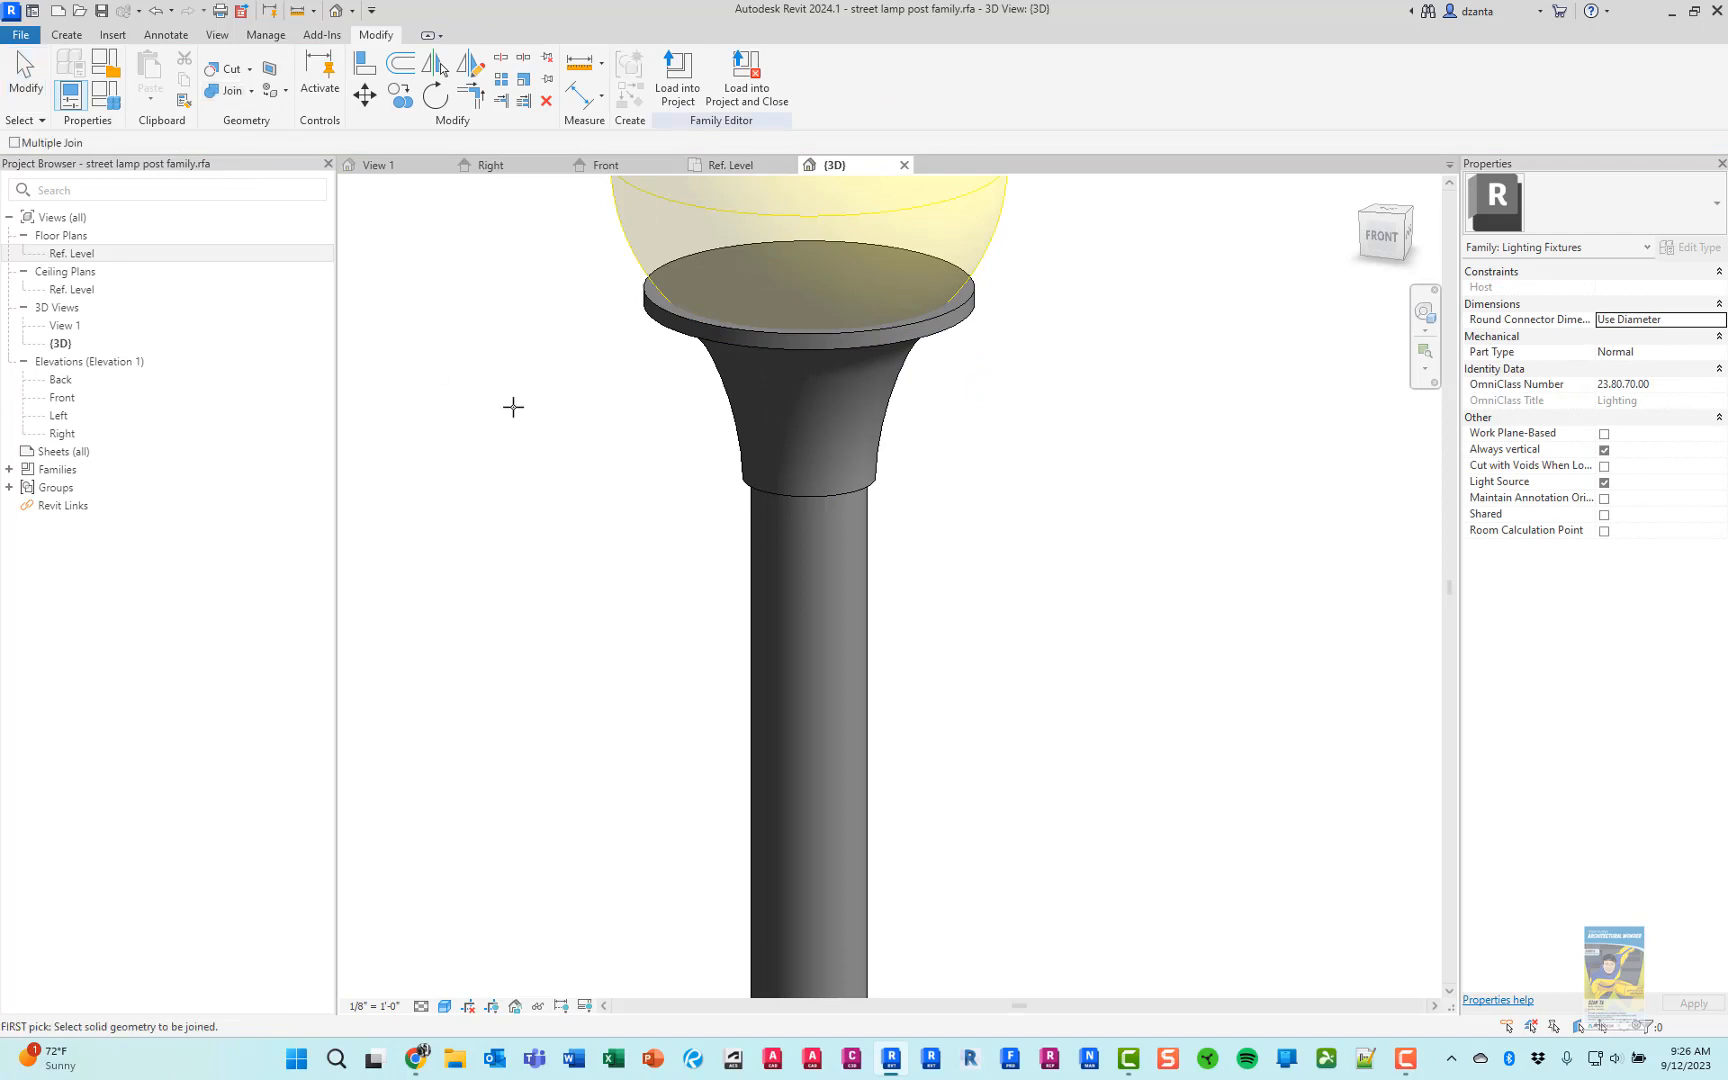
left_click(745, 455)
left_click(746, 538)
left_click(25, 72)
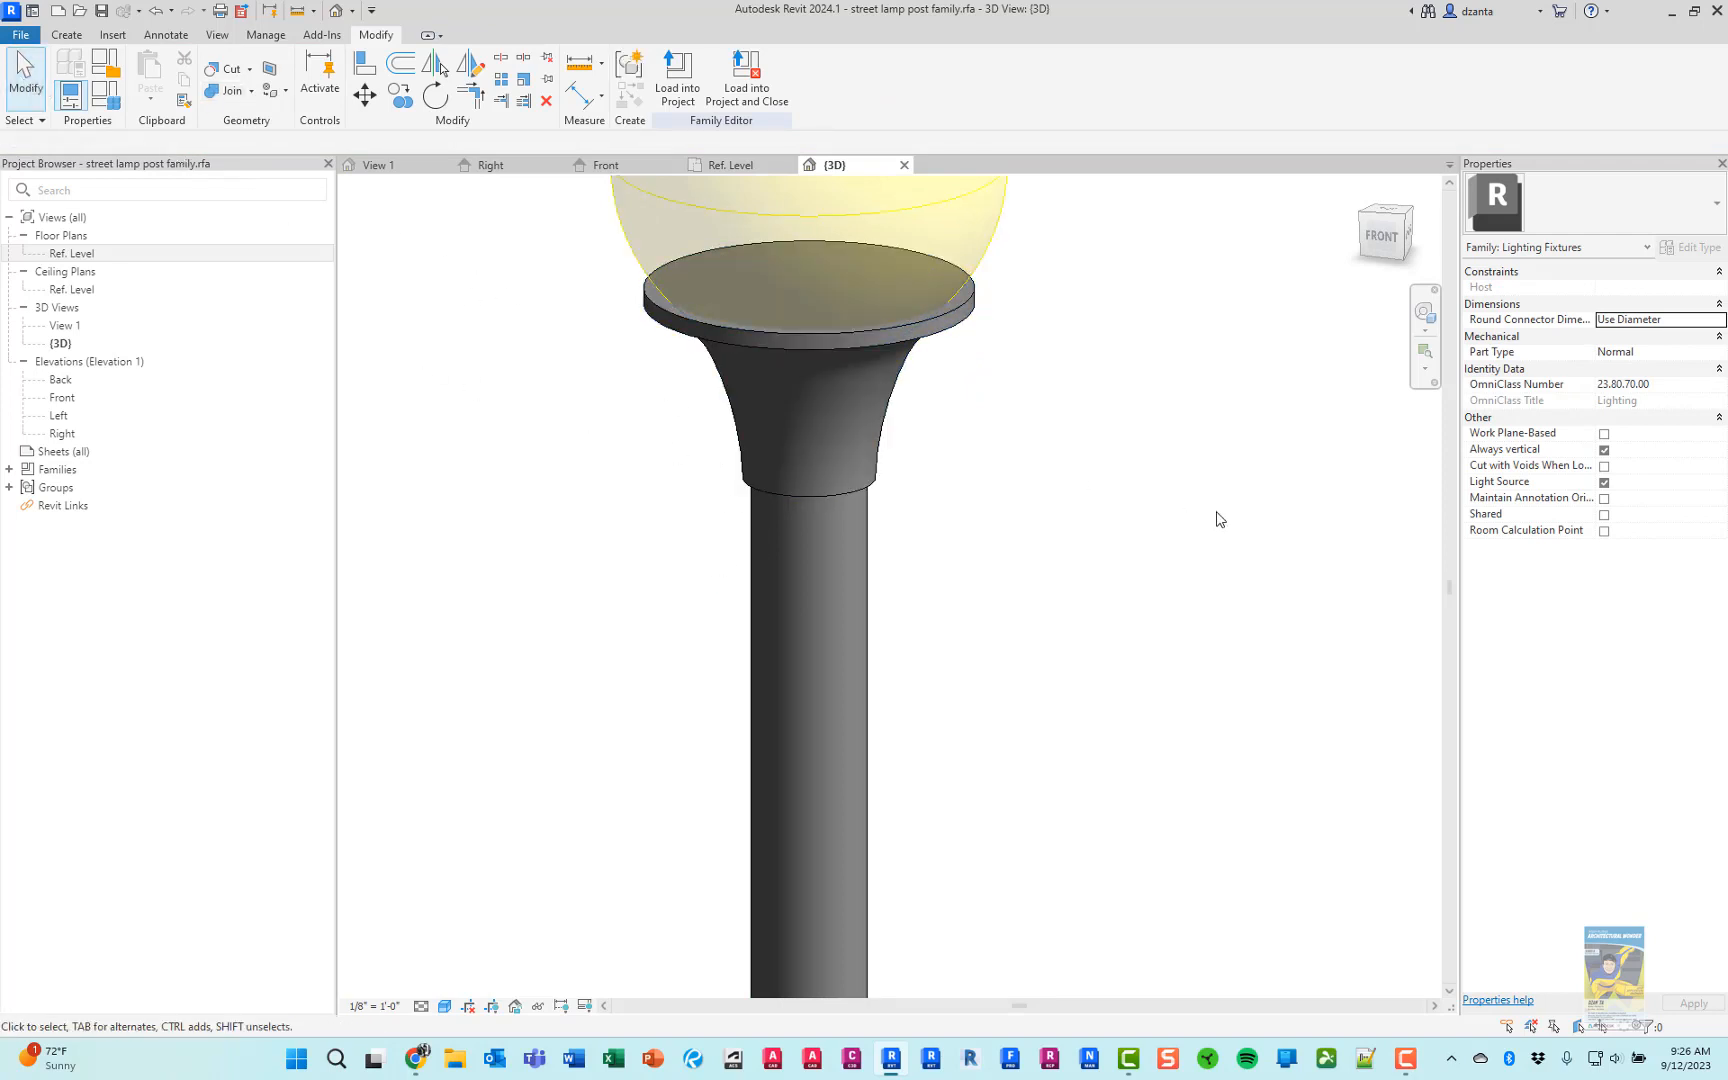
Compare the Front elevation with the browser's product photo and set the reference plane above the light source centre 1'3" from it
middle_click_drag(1087, 442, 1068, 517, "shift")
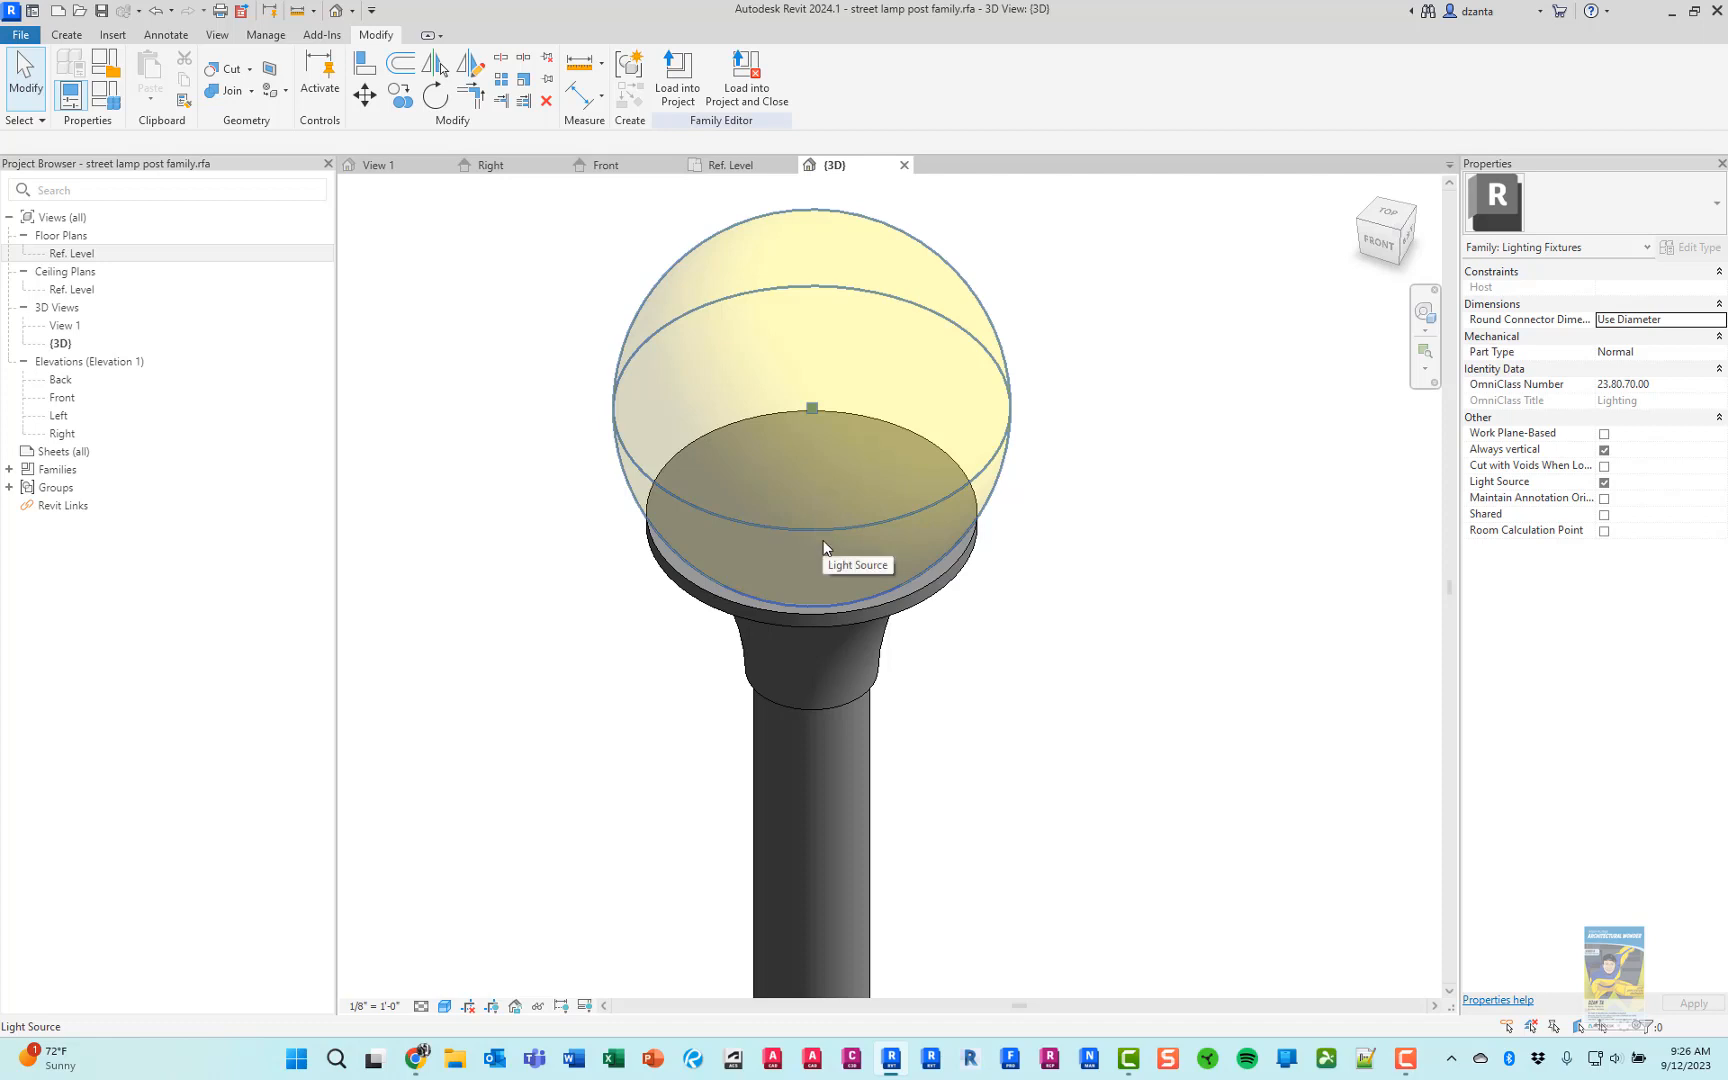
middle_click_drag(829, 559, 965, 640, "shift")
left_click(607, 166)
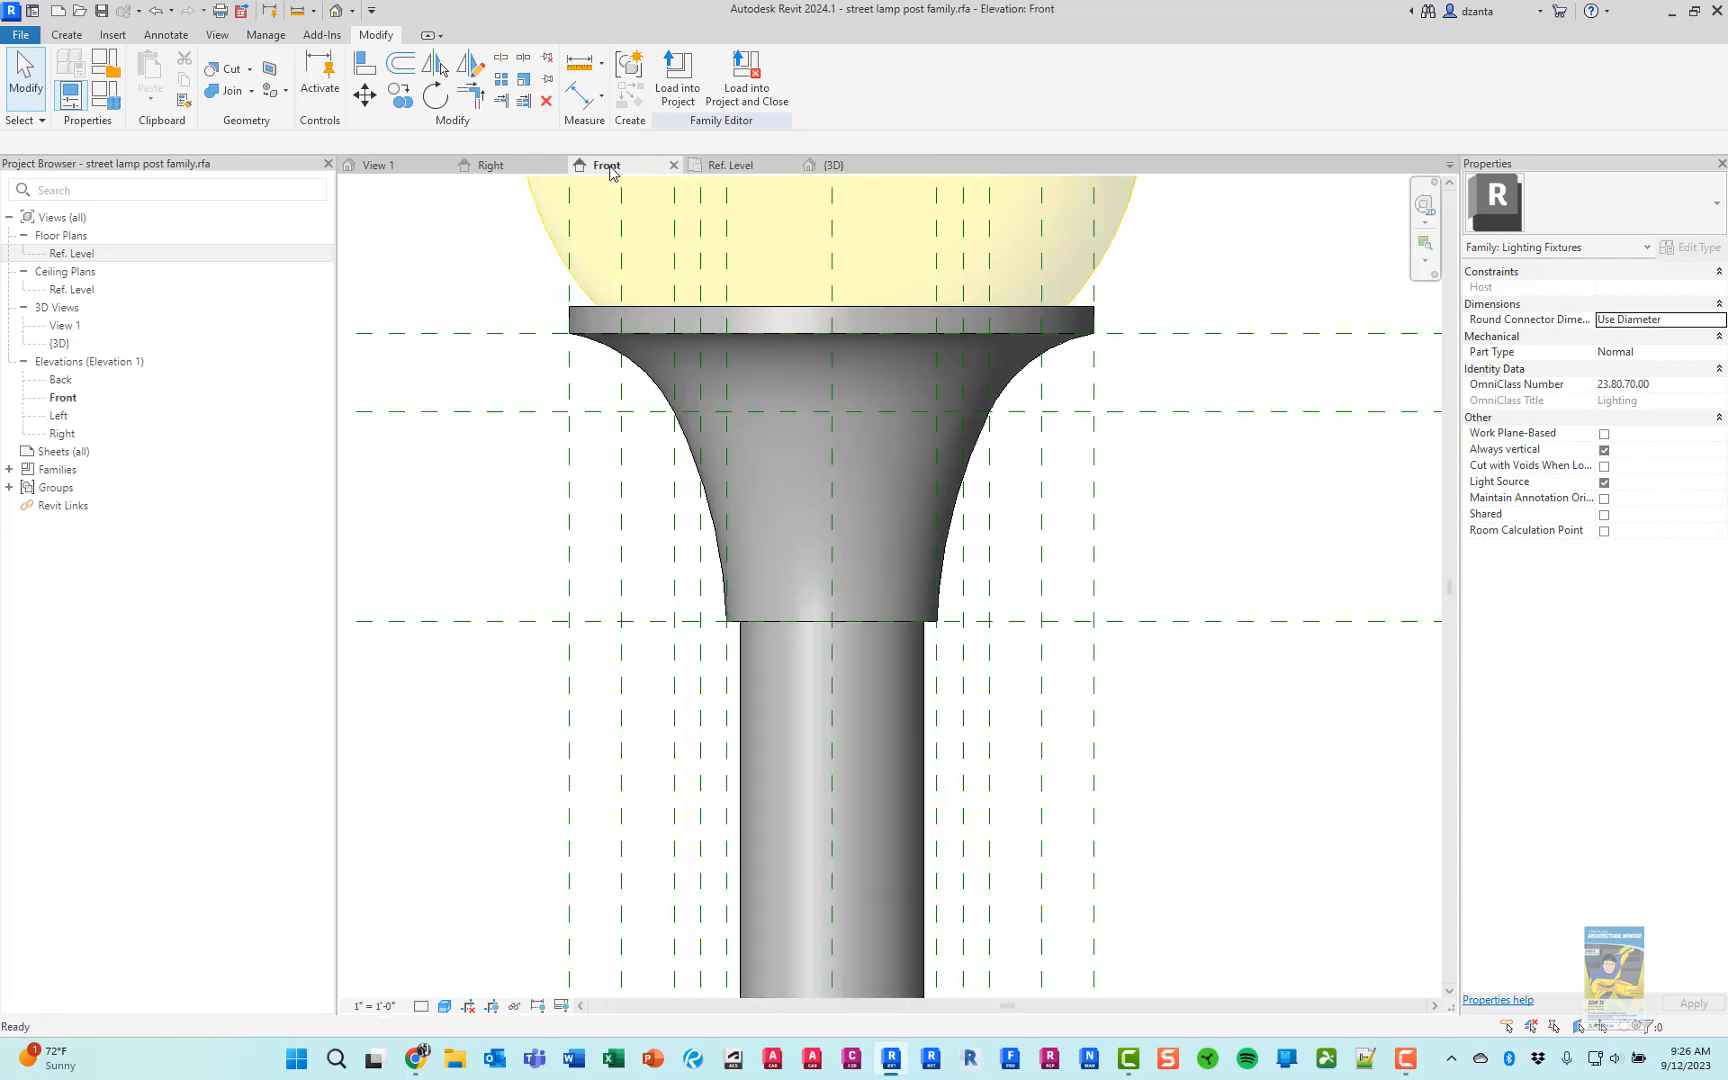
scroll(895, 541, "down", 5)
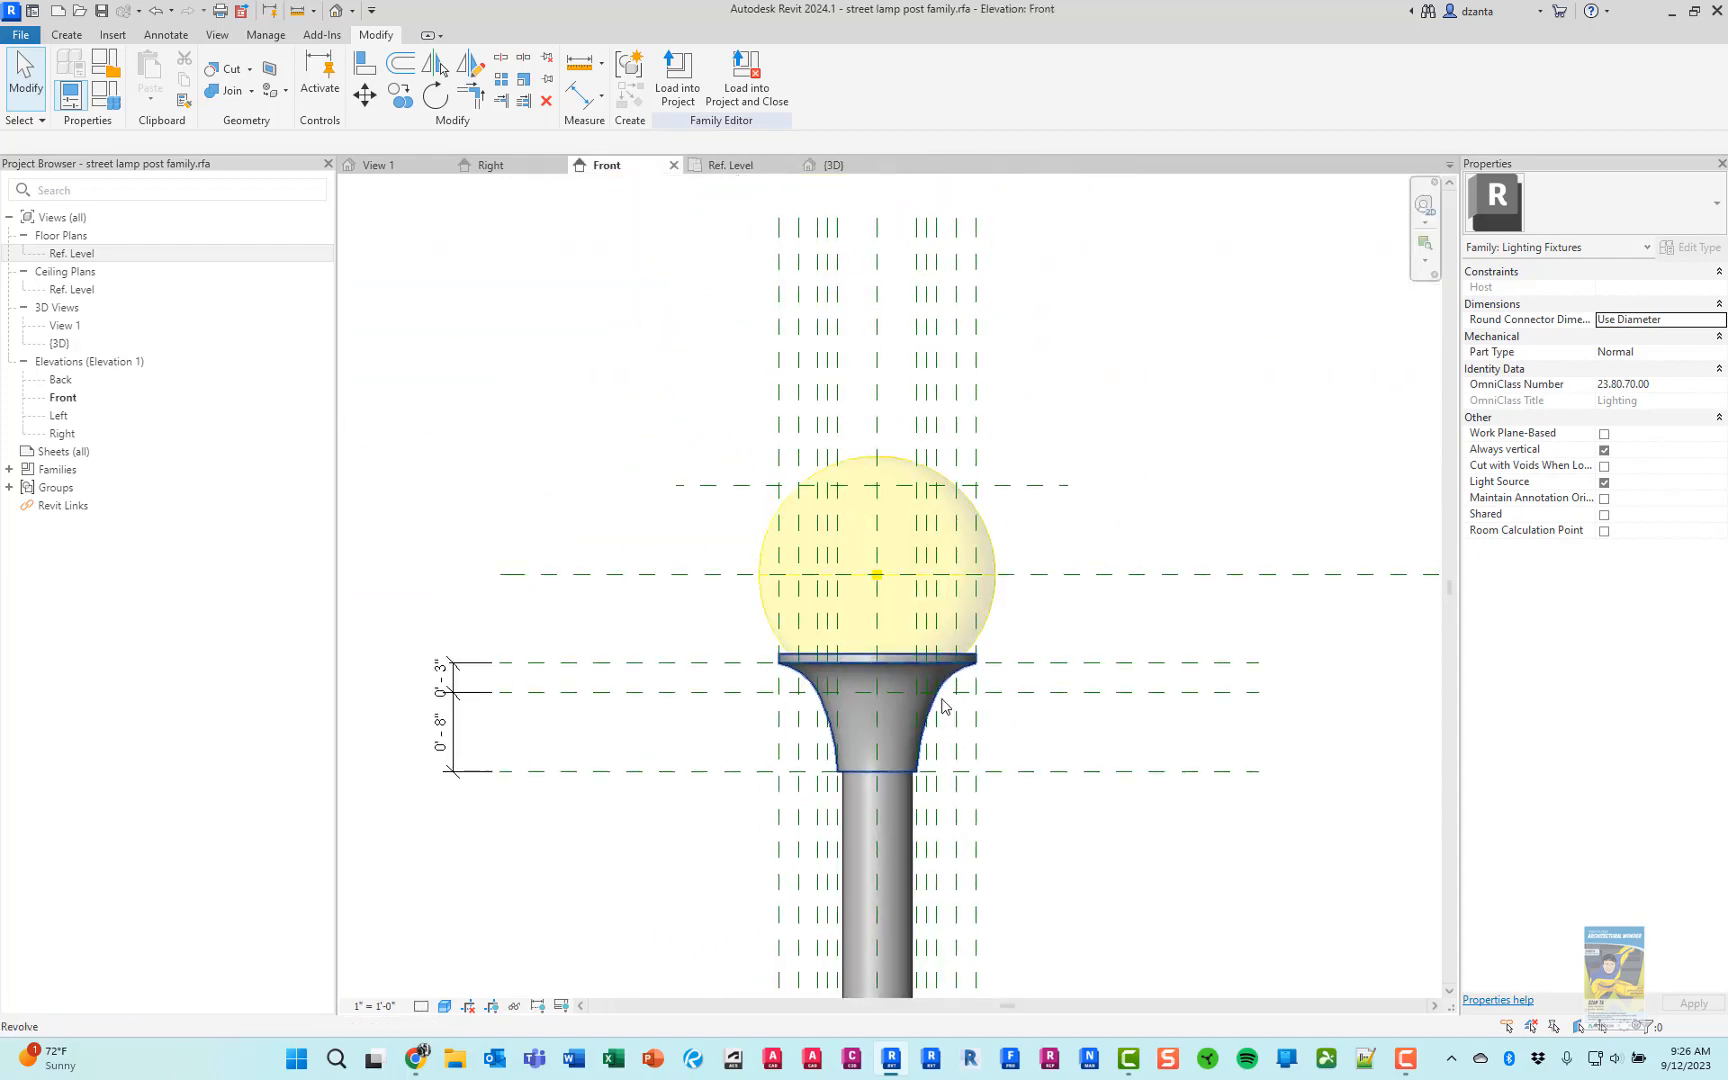
key("alt+Tab")
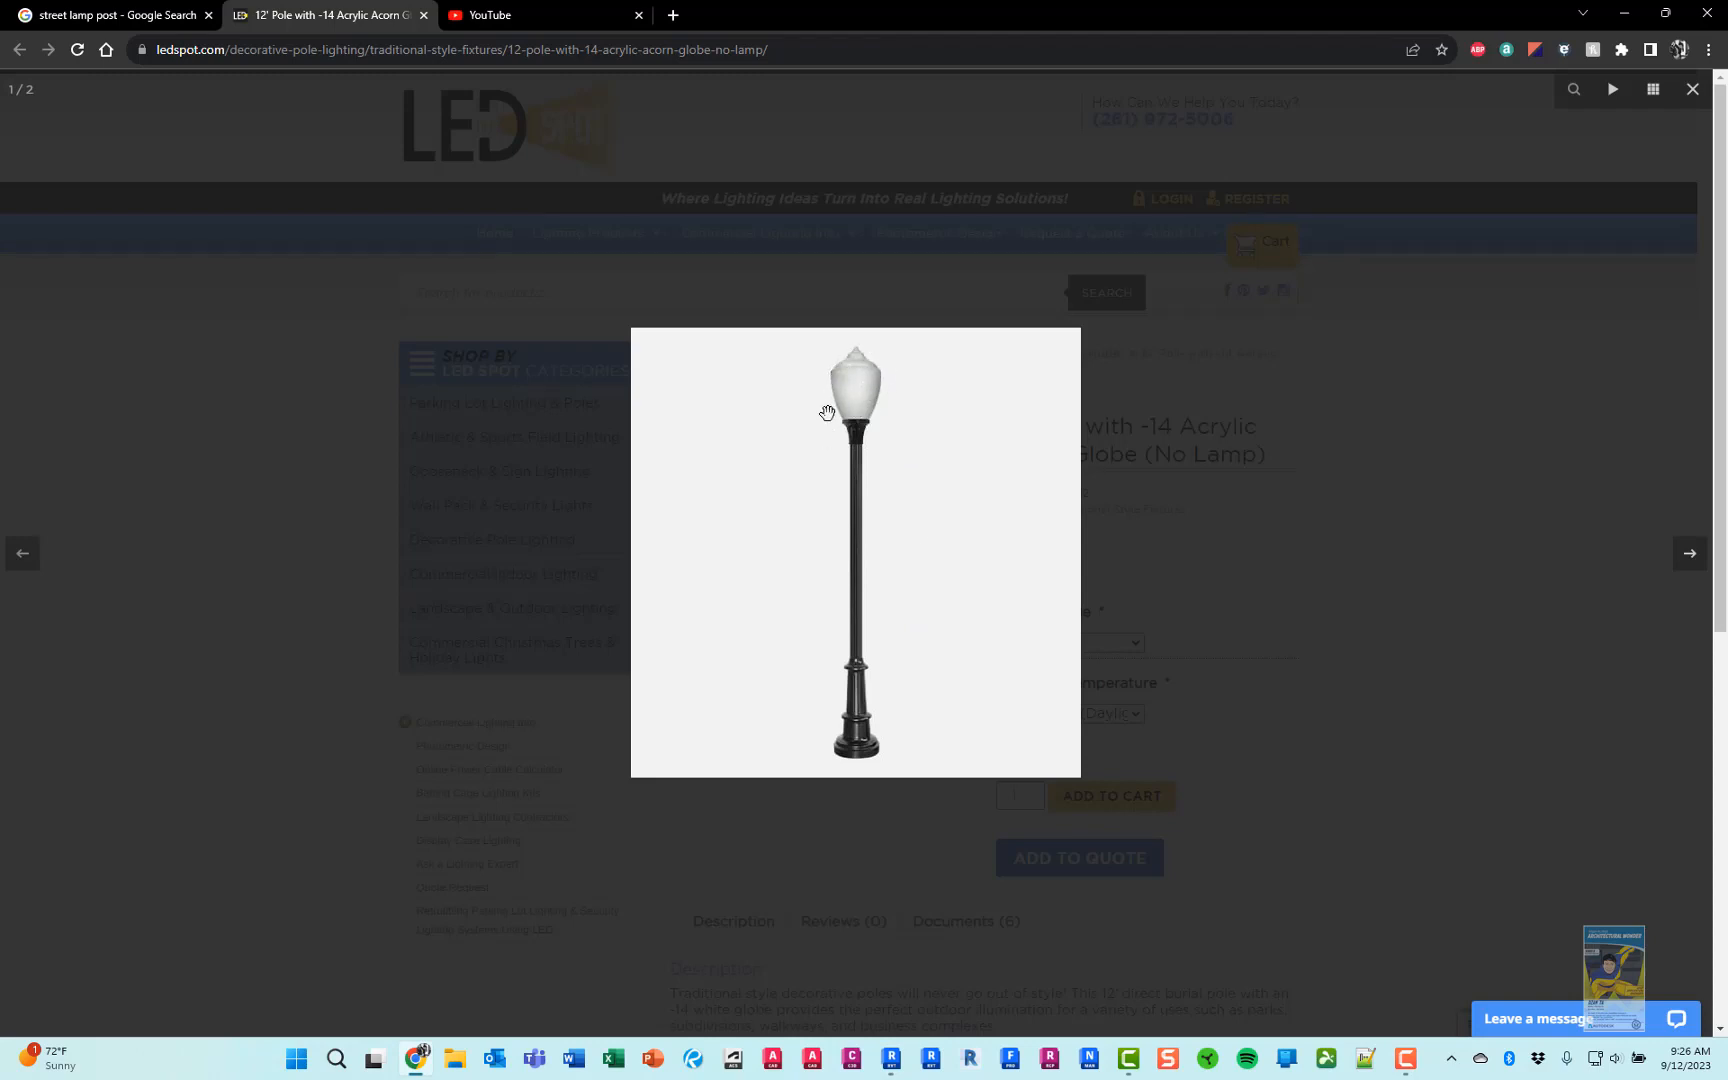
key("alt+Tab")
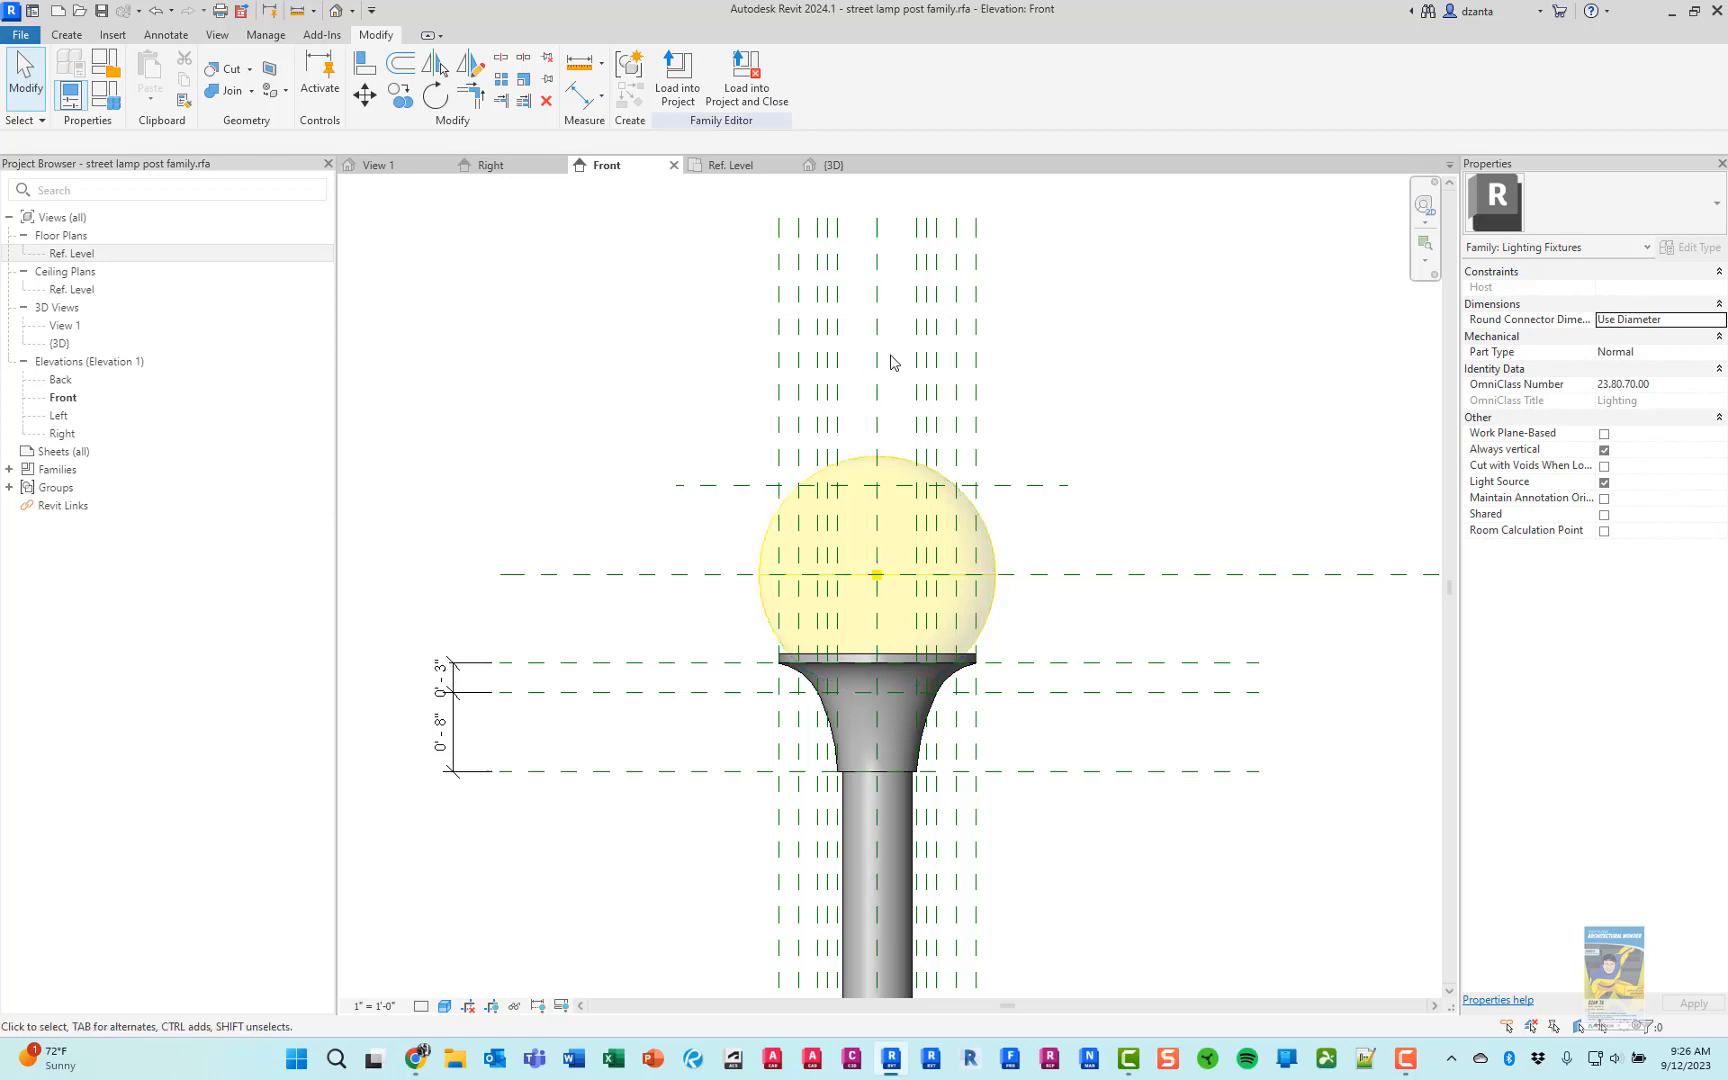
left_click(1050, 485)
left_click(745, 529)
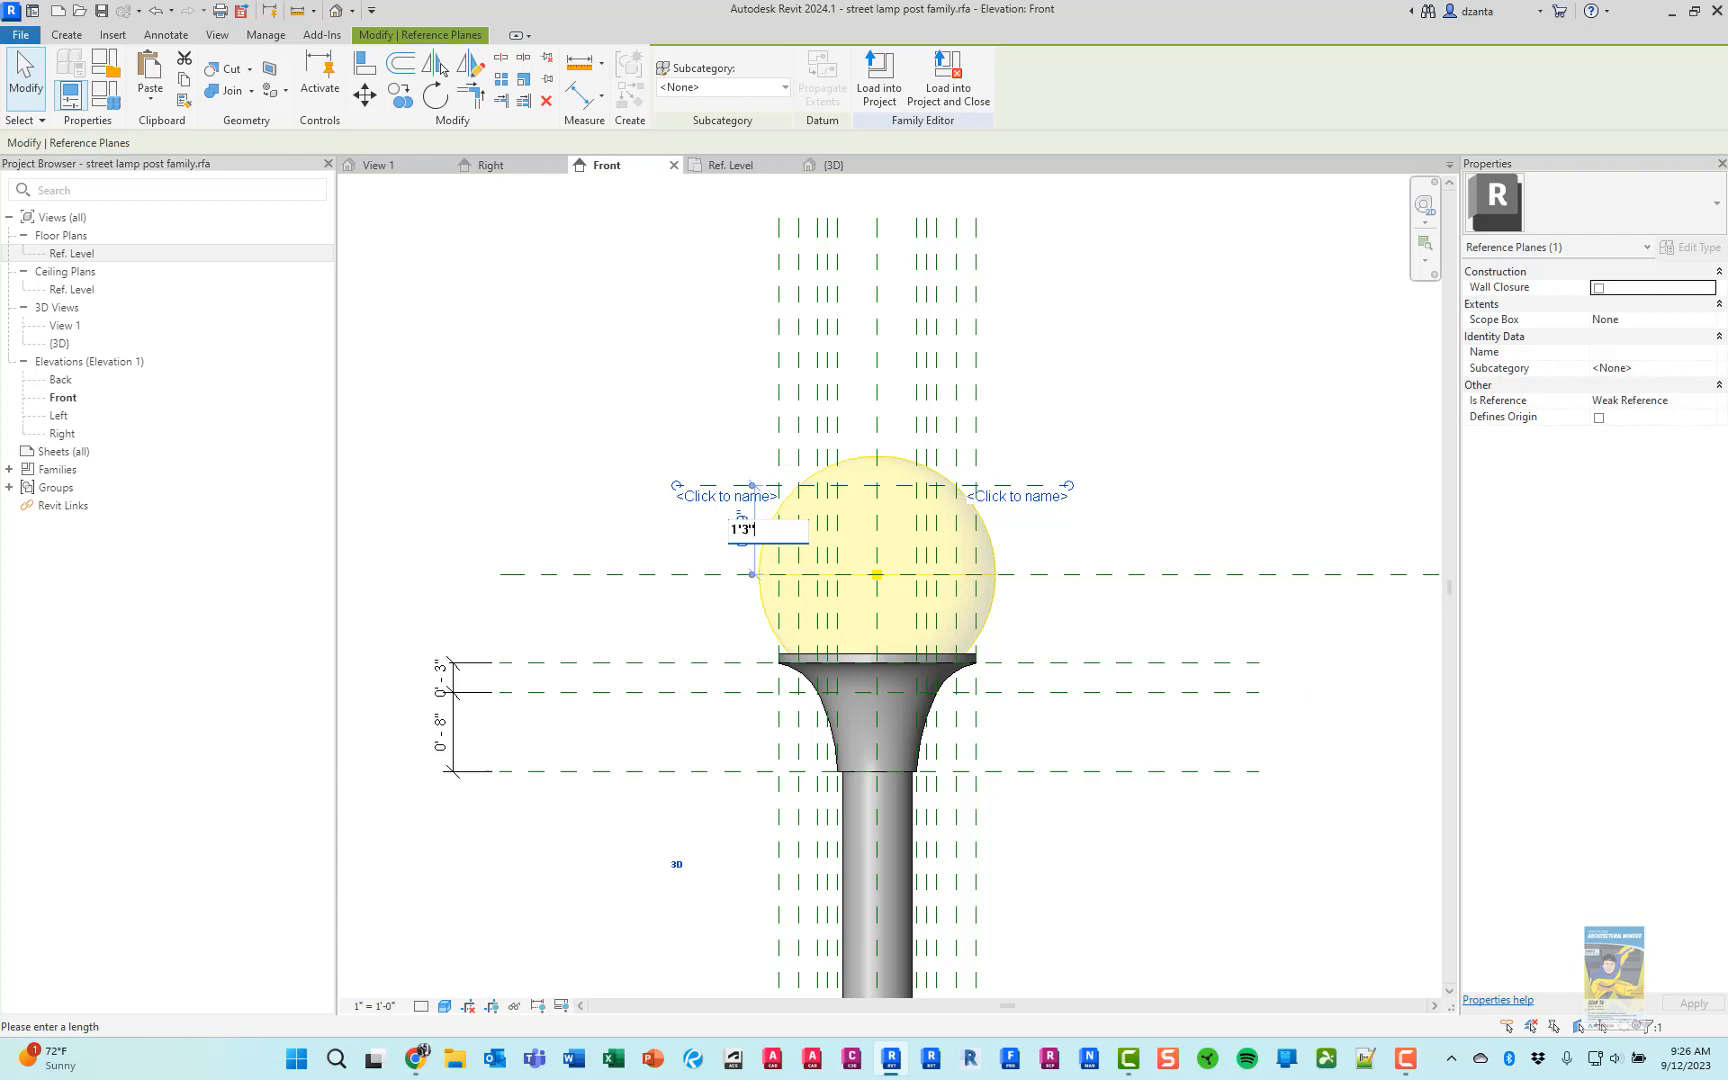
key("Return")
left_click(1248, 484)
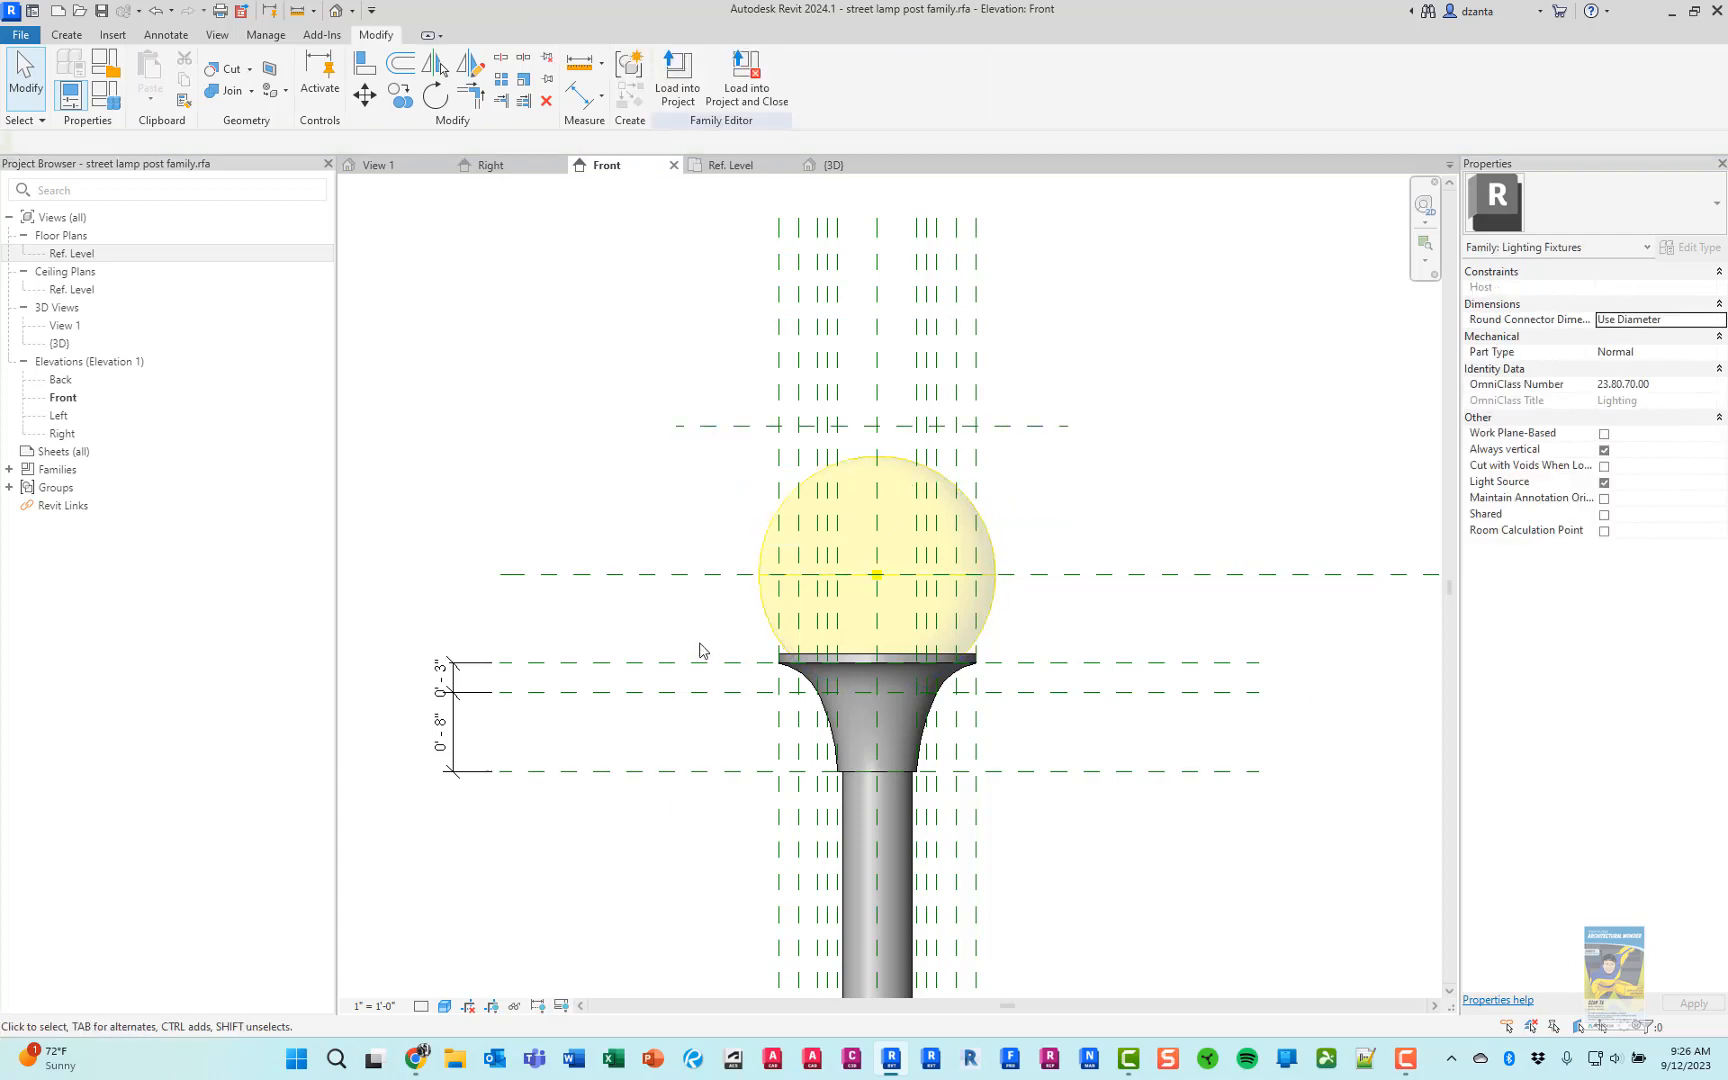
Check the globe in the product photo and draw two horizontal reference planes about 7" and 4 1/2" above the plane over the light source
key("alt+Tab")
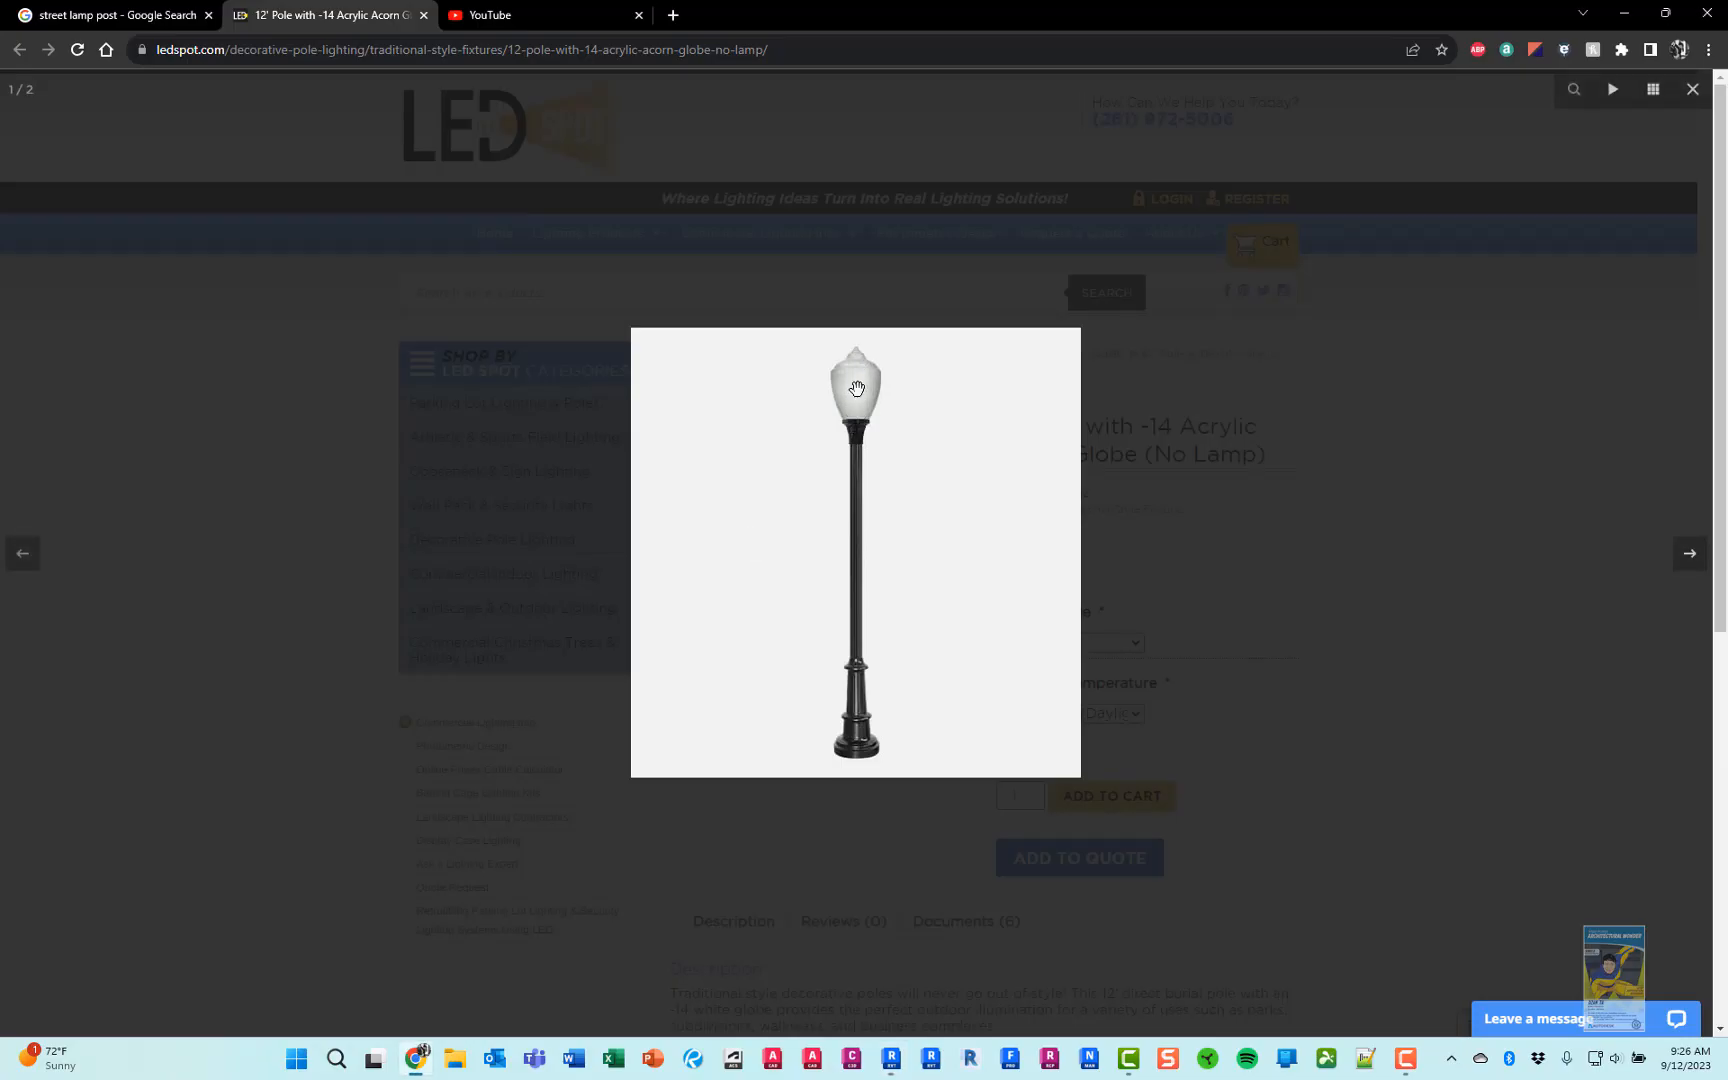
key("alt+Tab")
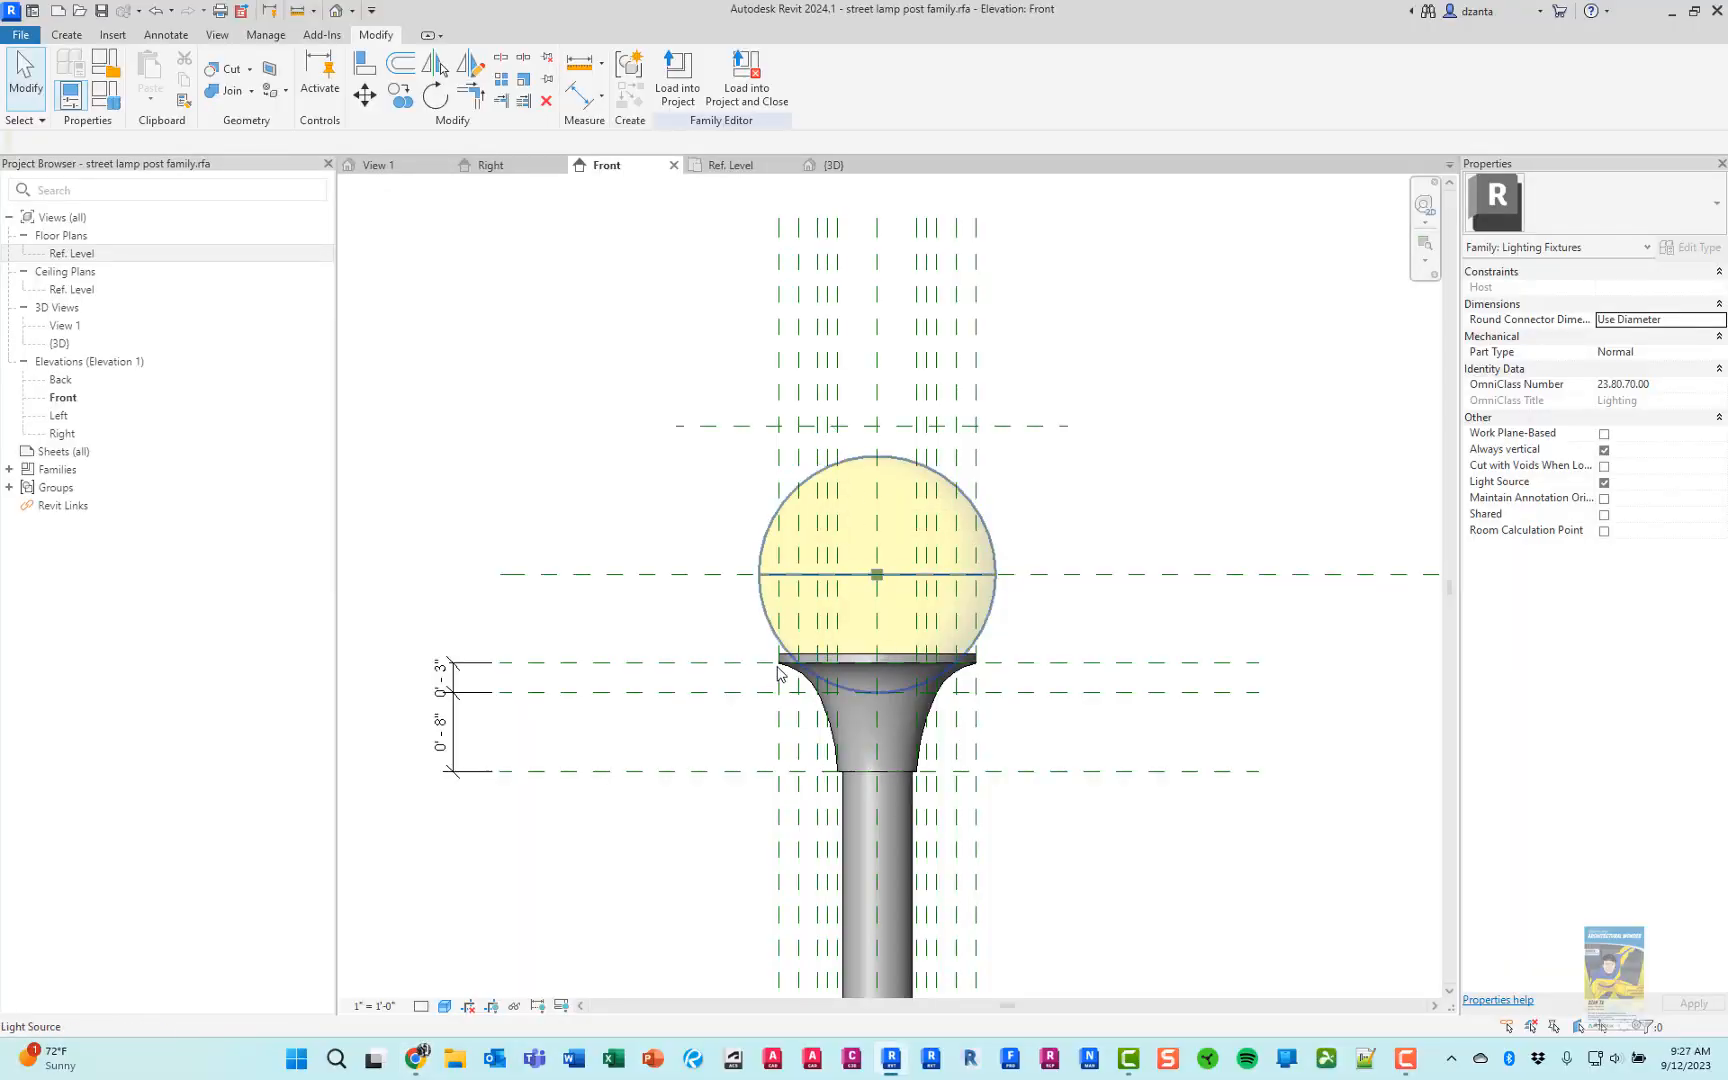
key("alt+Tab")
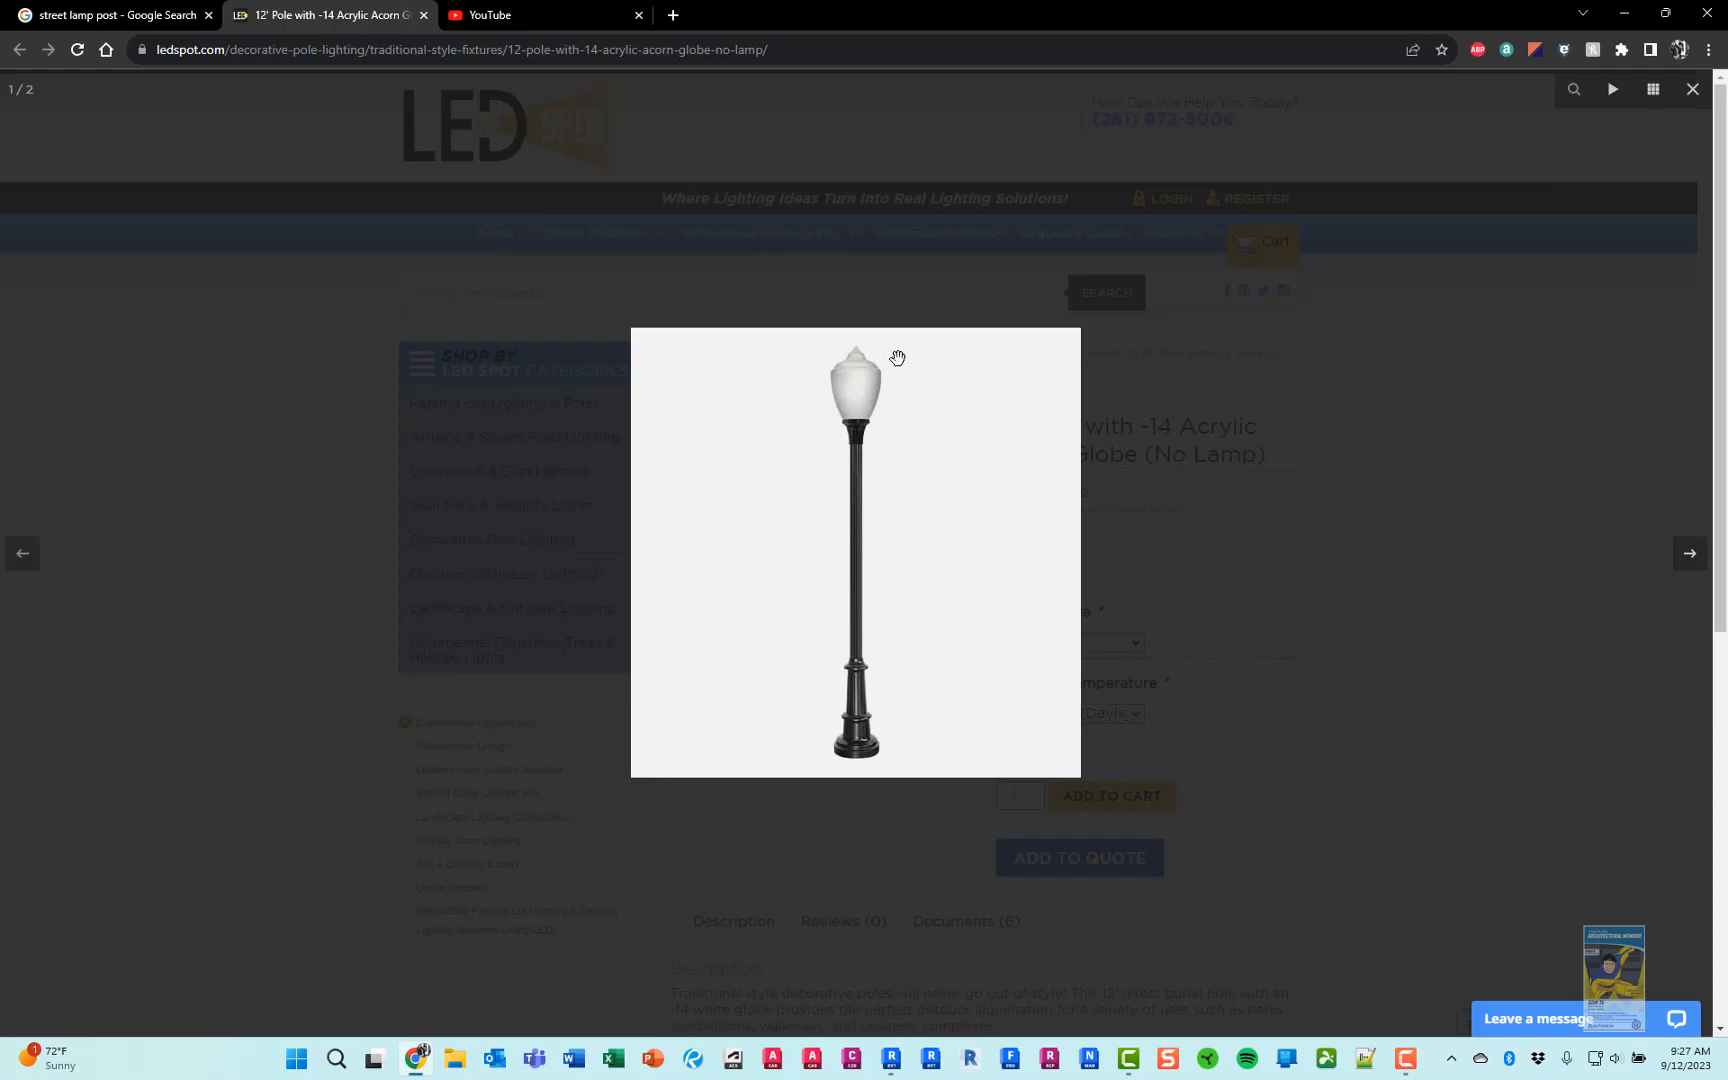
key("alt+Tab")
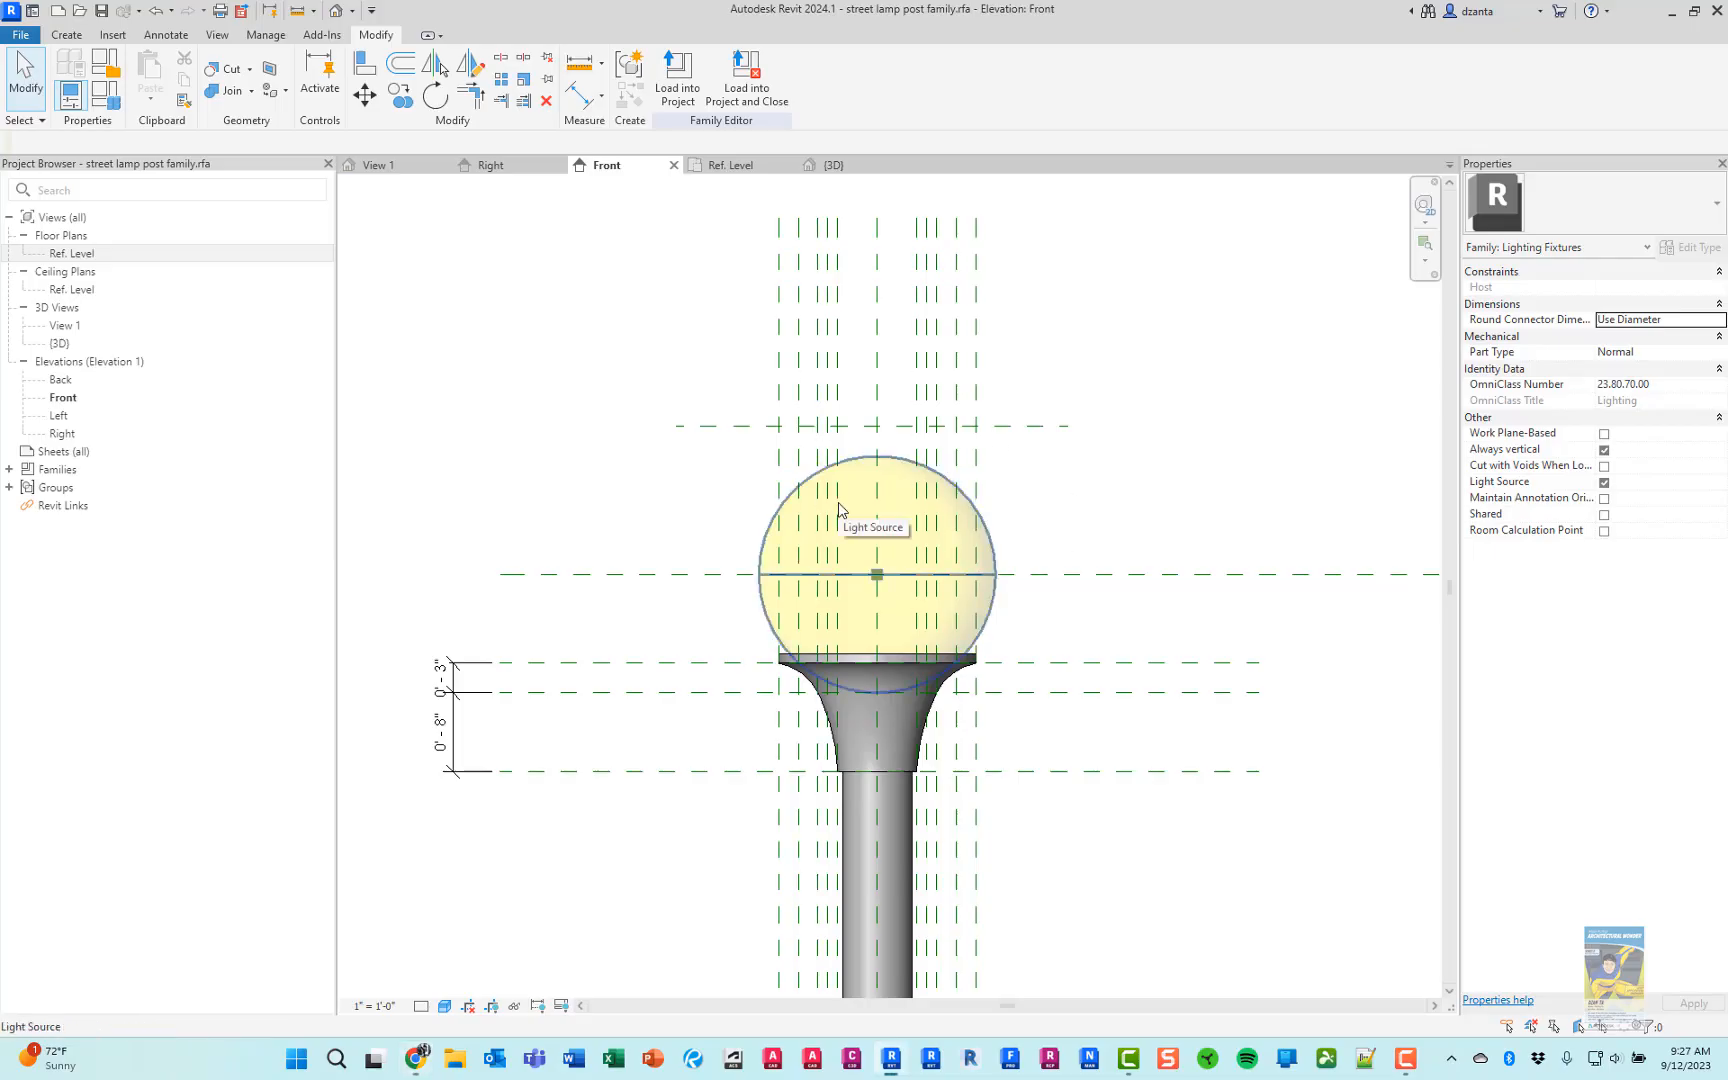
key("r")
key("p")
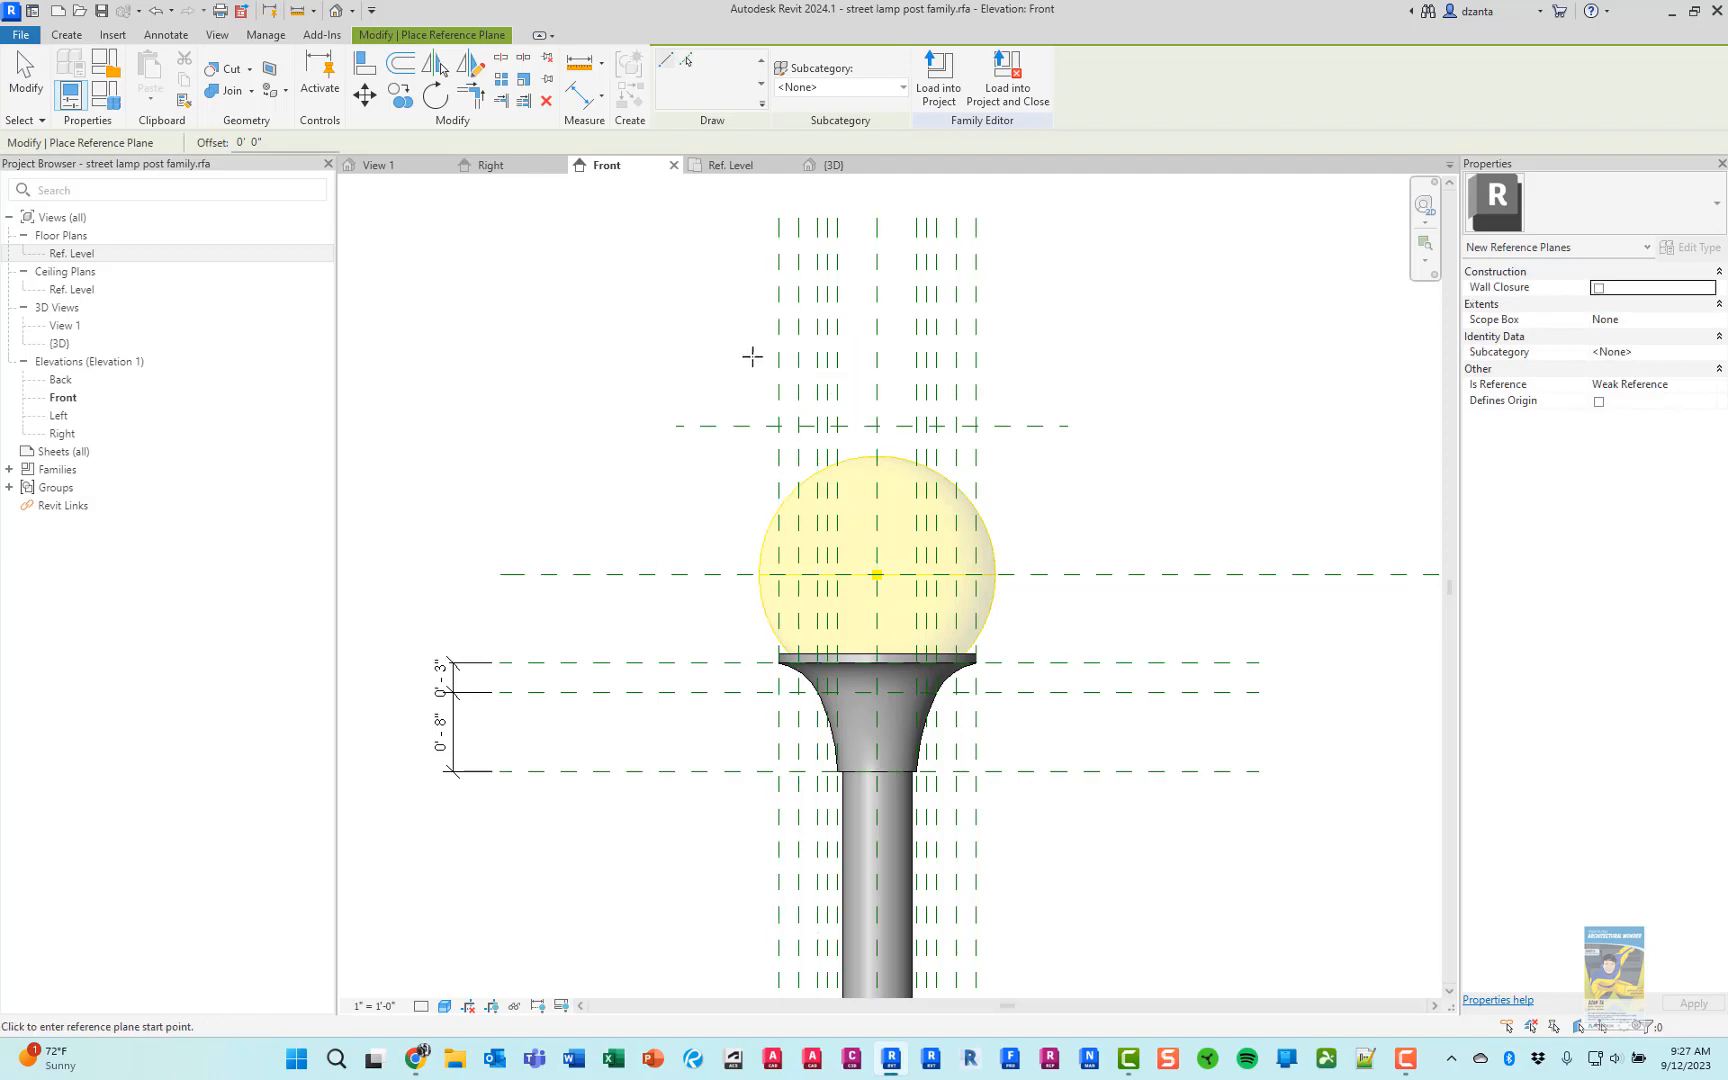
left_click(748, 358)
left_click(1002, 357)
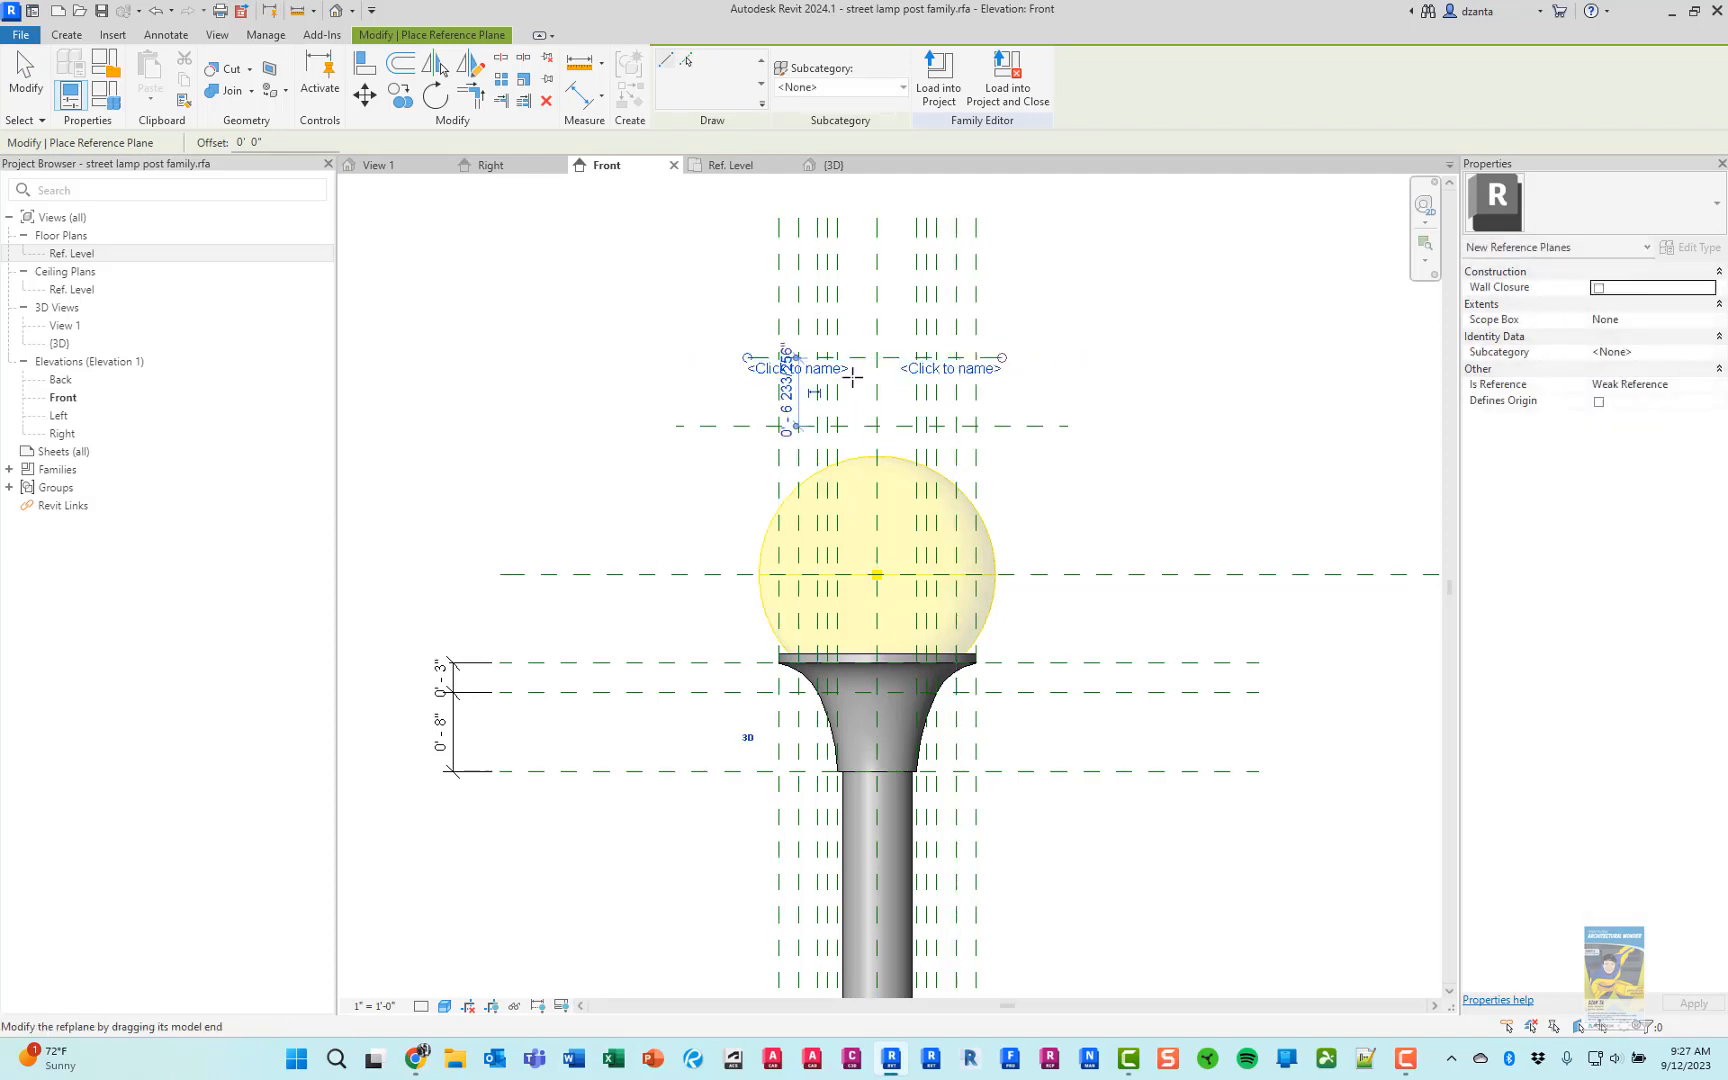
left_click(745, 380)
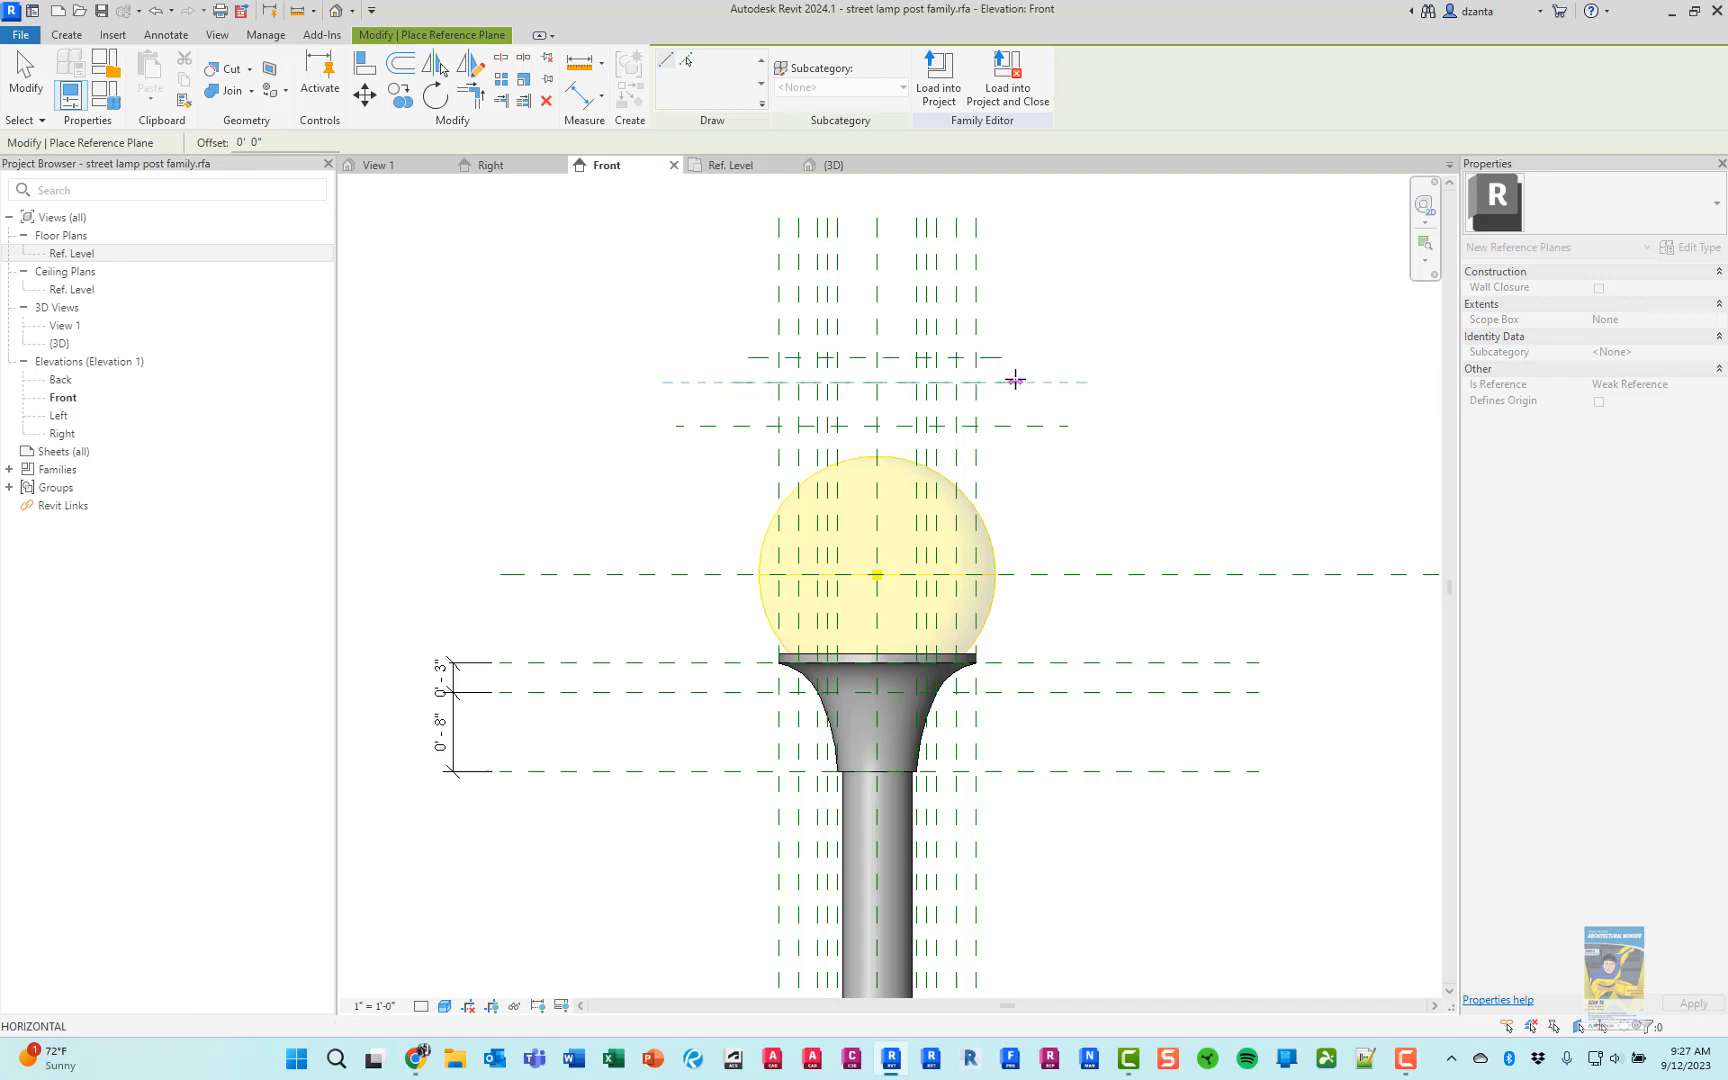
left_click(1003, 381)
key("alt+Tab")
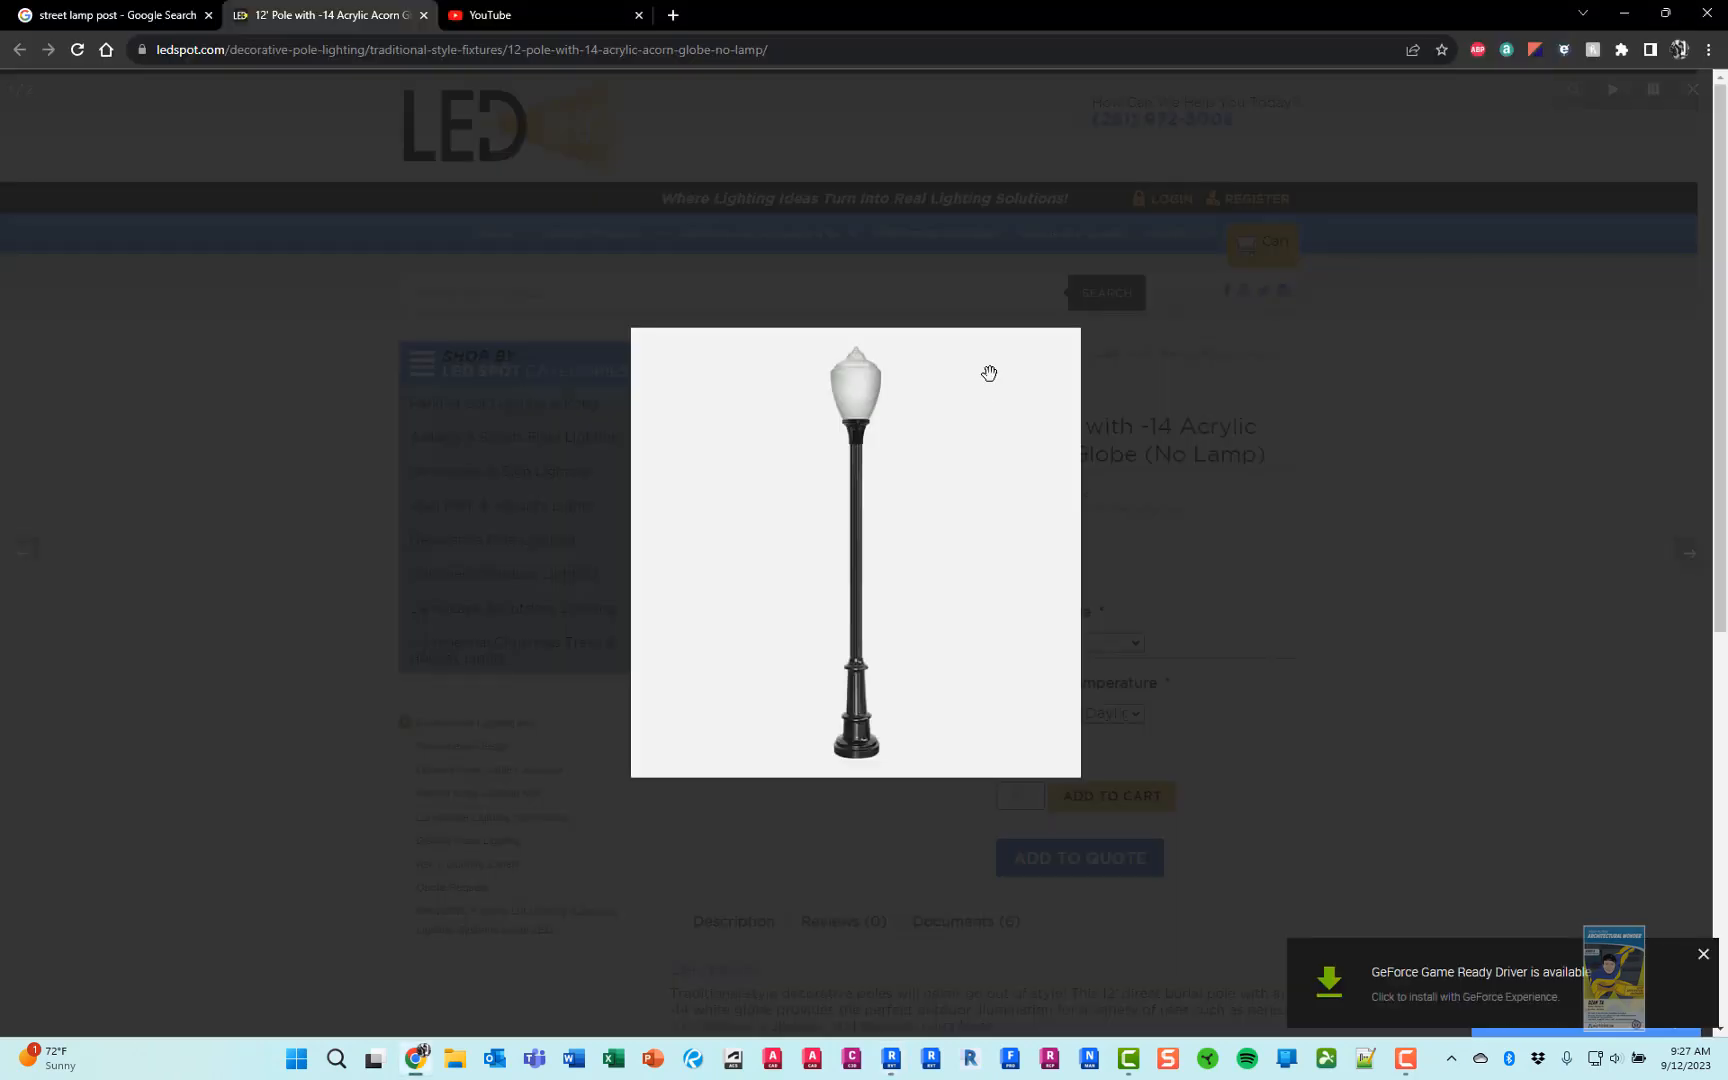
key("alt+Tab")
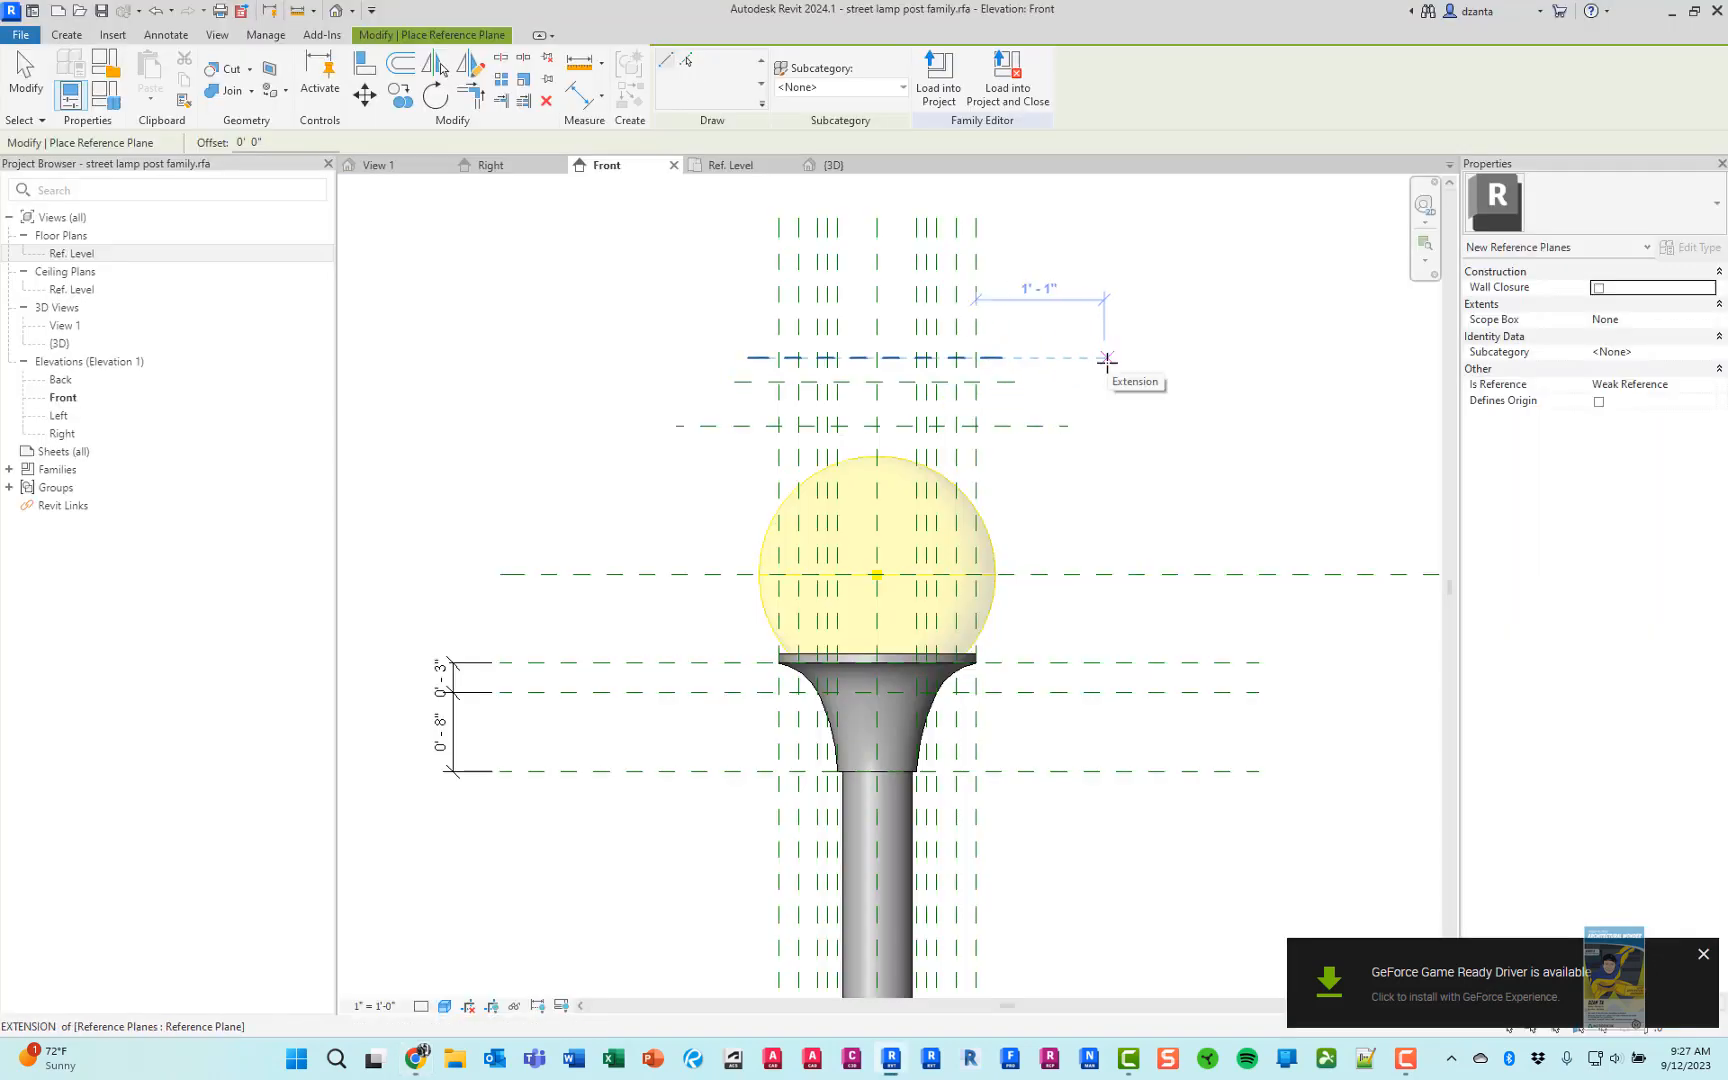
key("Escape")
key("Escape")
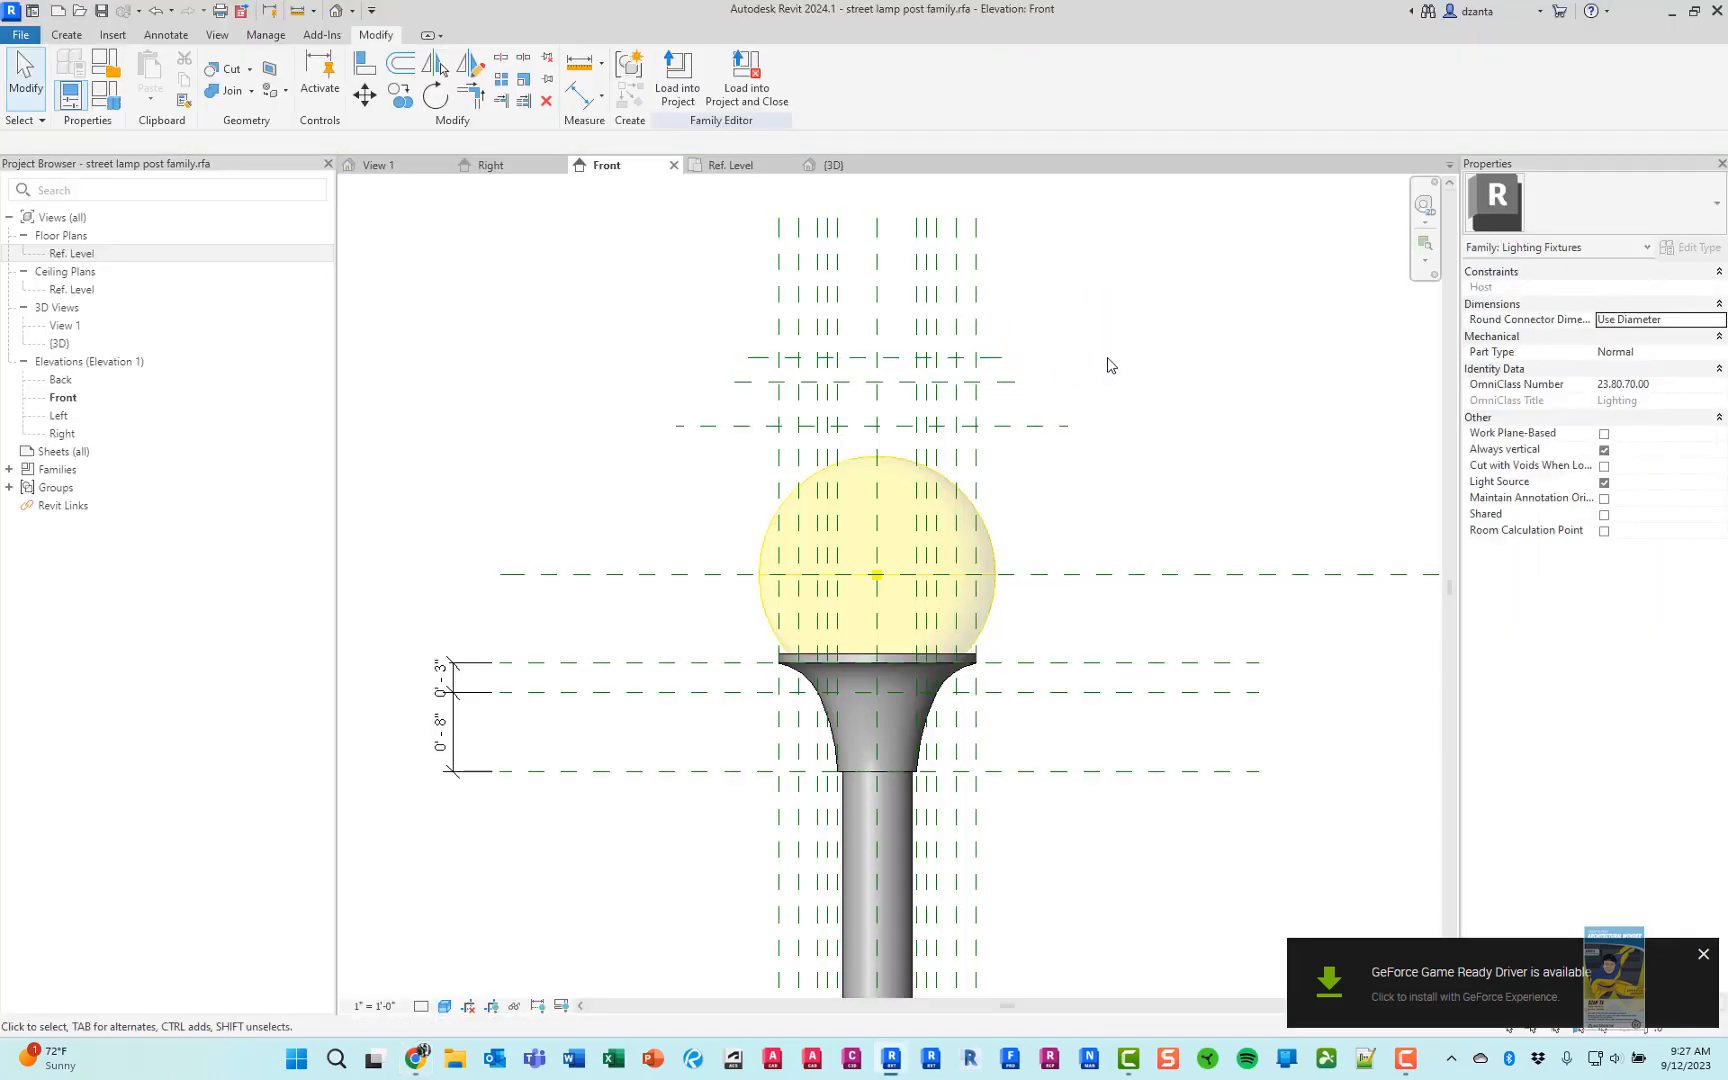
left_click(1704, 955)
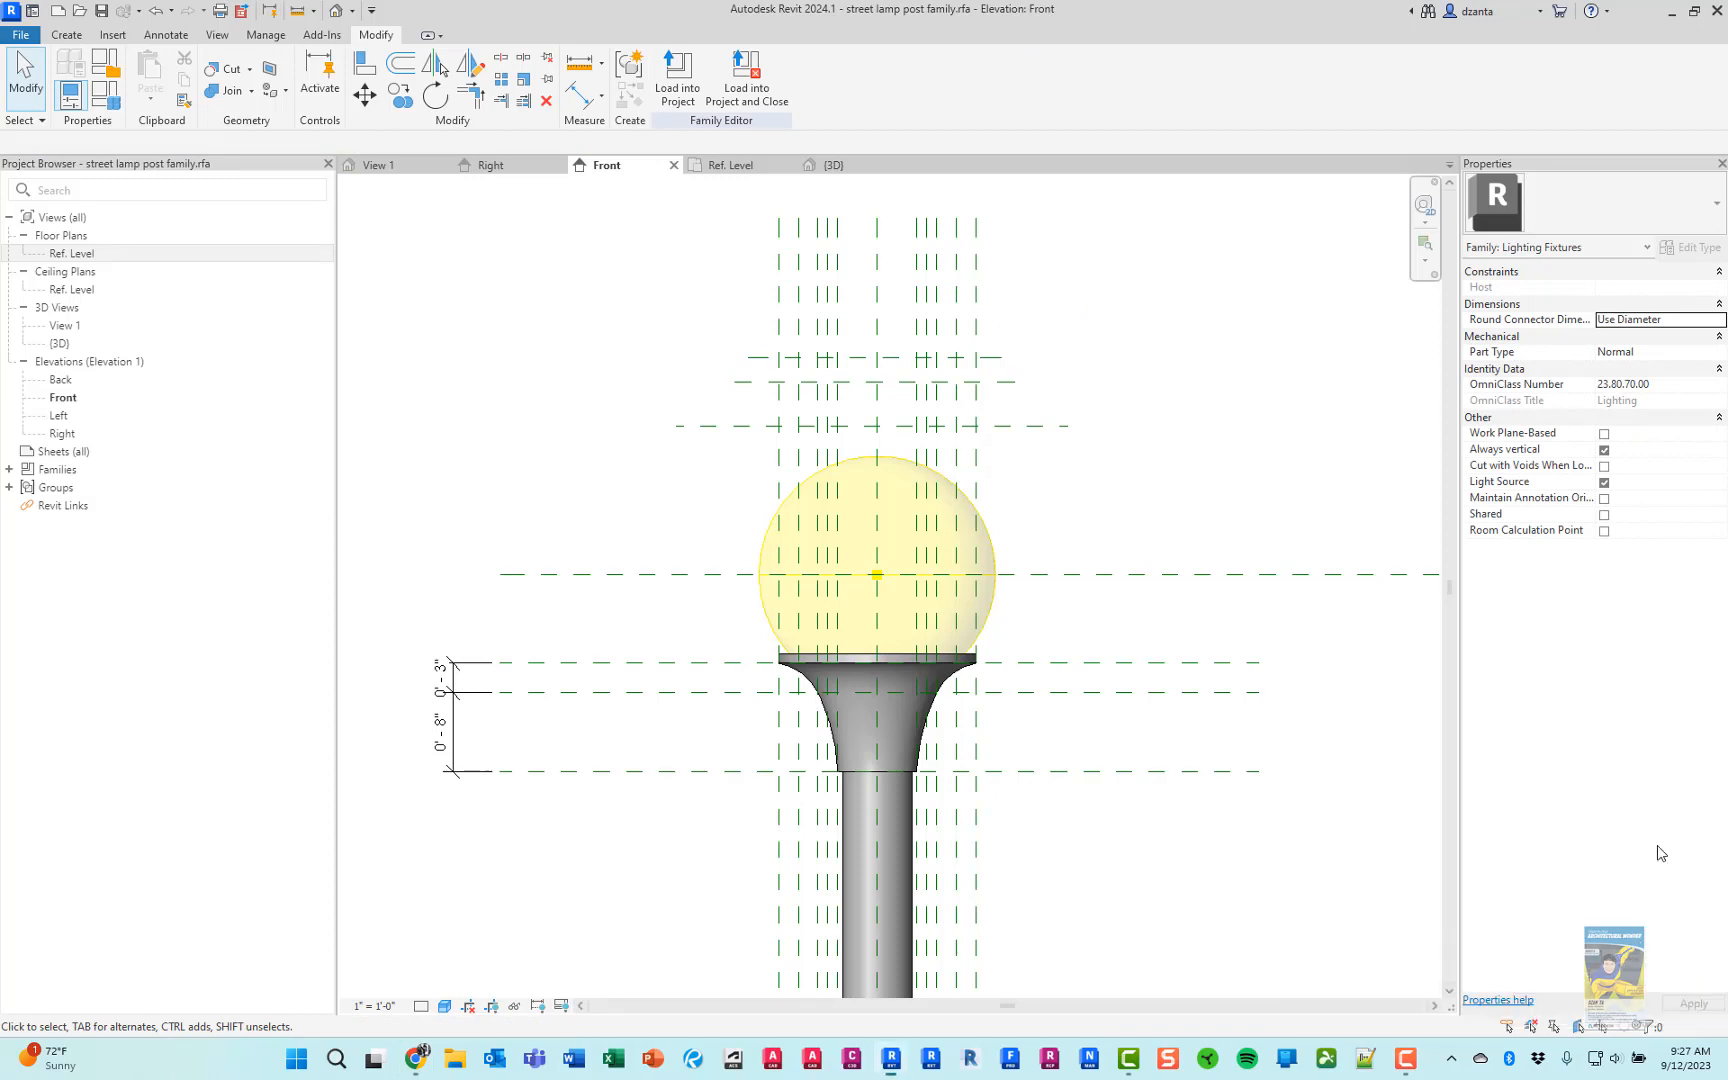
Set the lower of the two new reference planes 5" above the plane just over the light source
left_click(1043, 426)
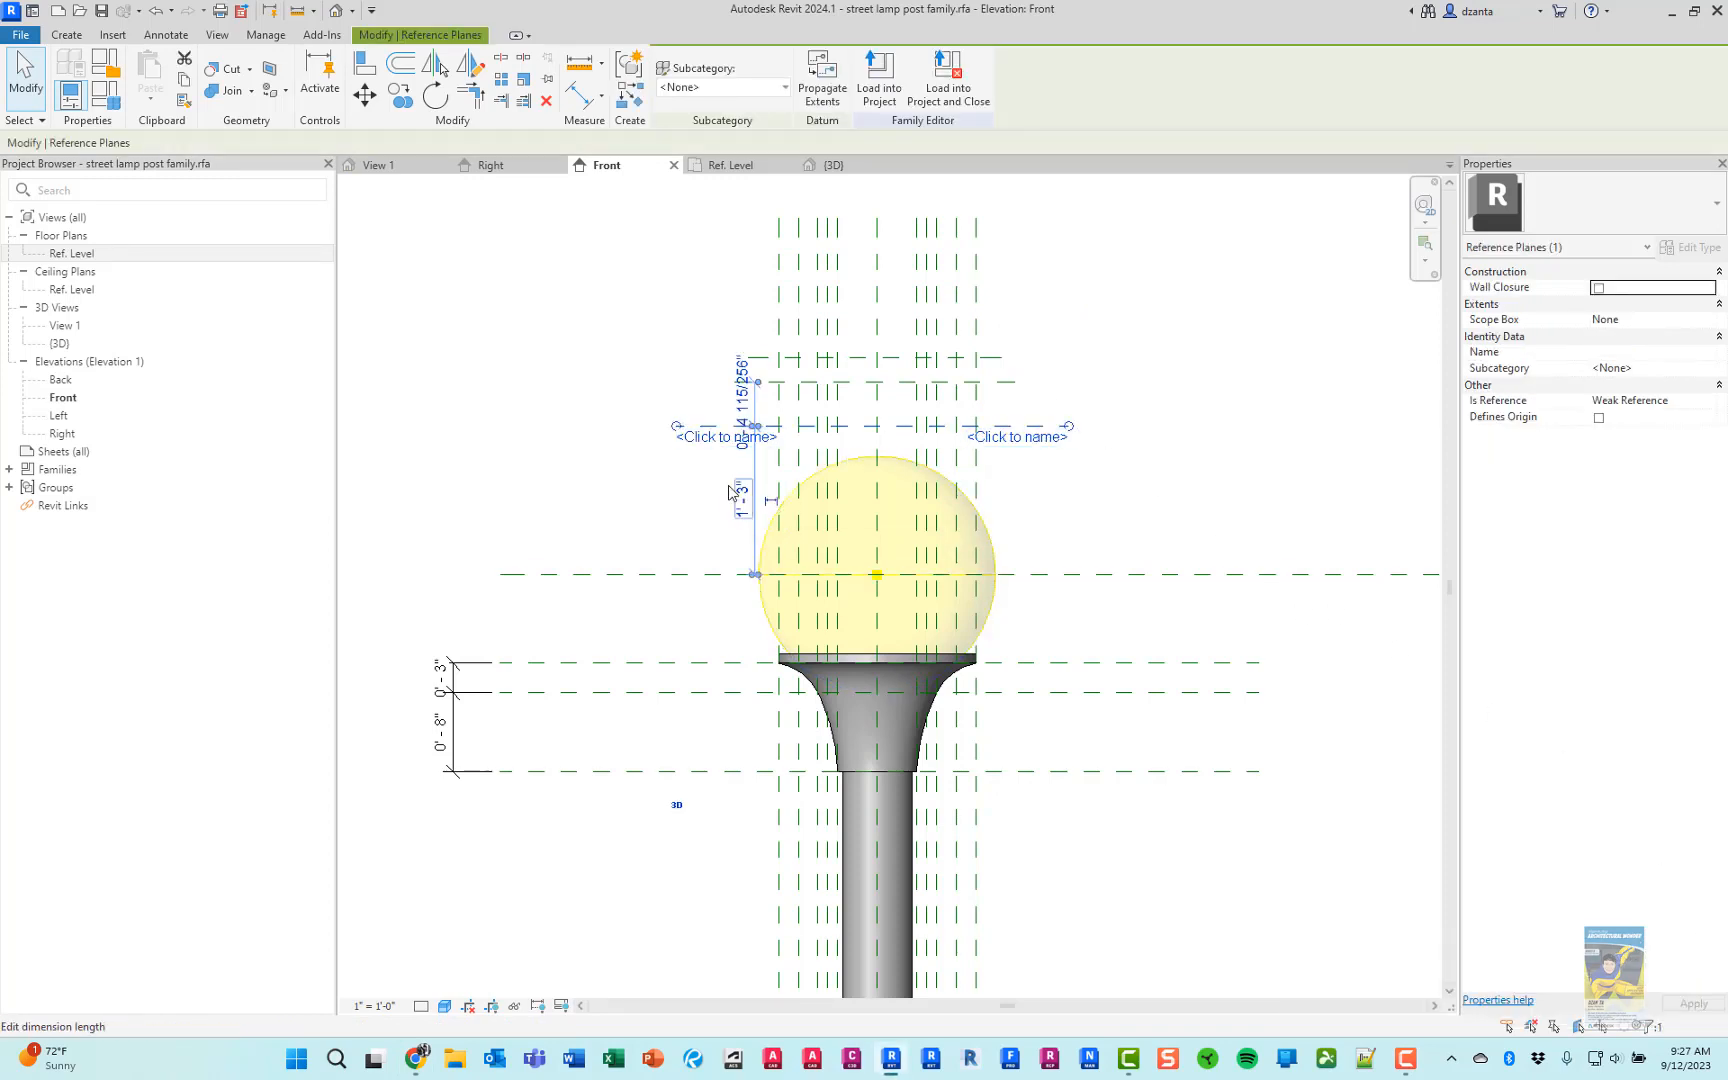
left_click(665, 483)
left_click(770, 383)
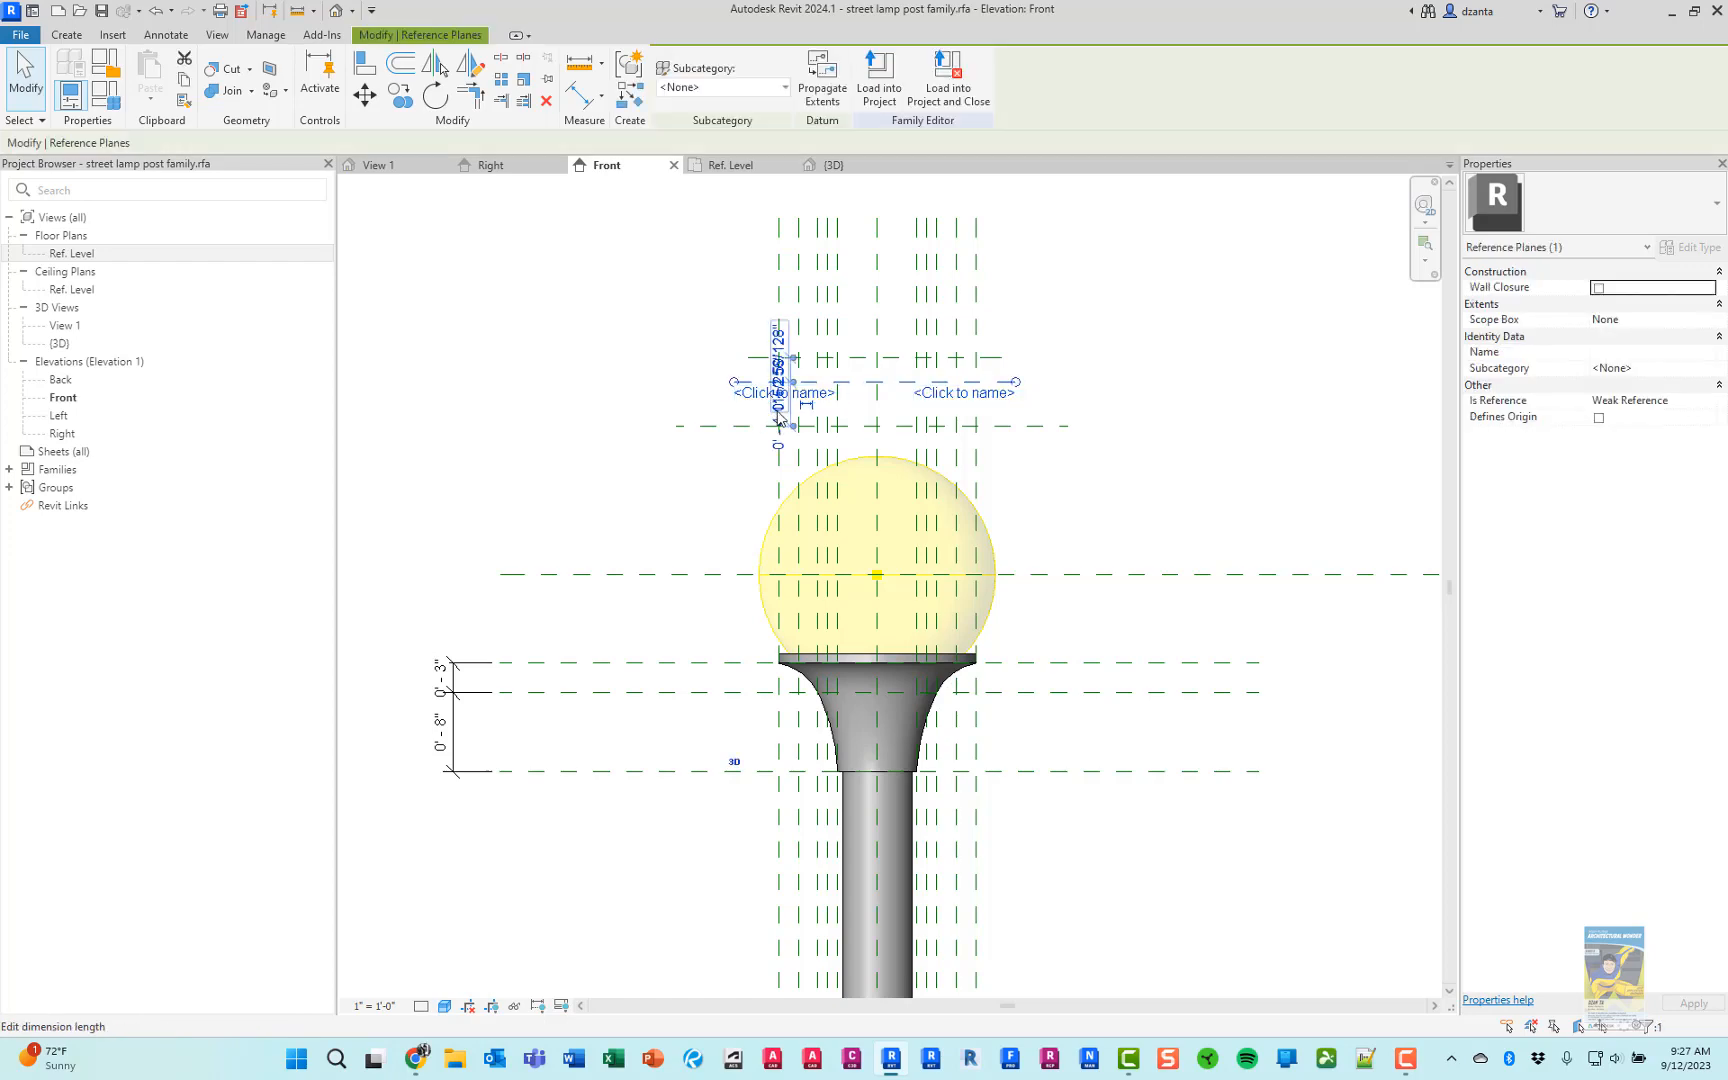
scroll(770, 403, "up", 5)
left_click(857, 425)
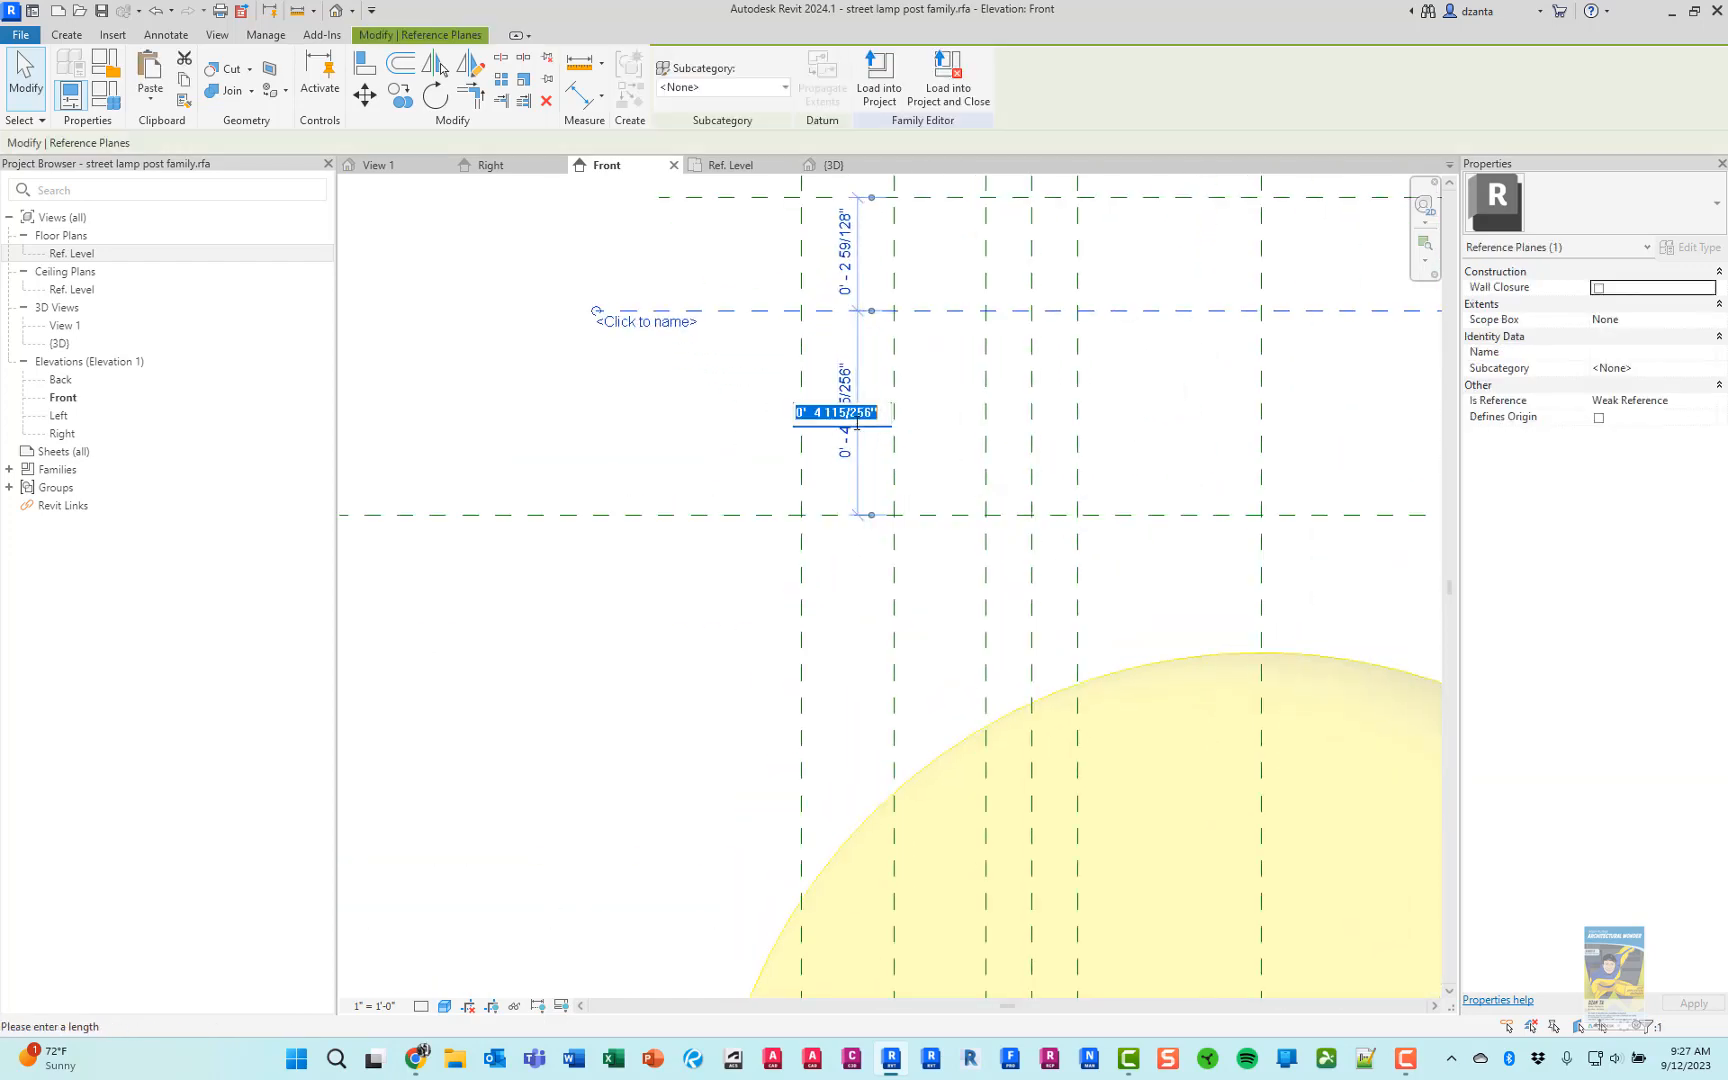
type("5")
key("Return")
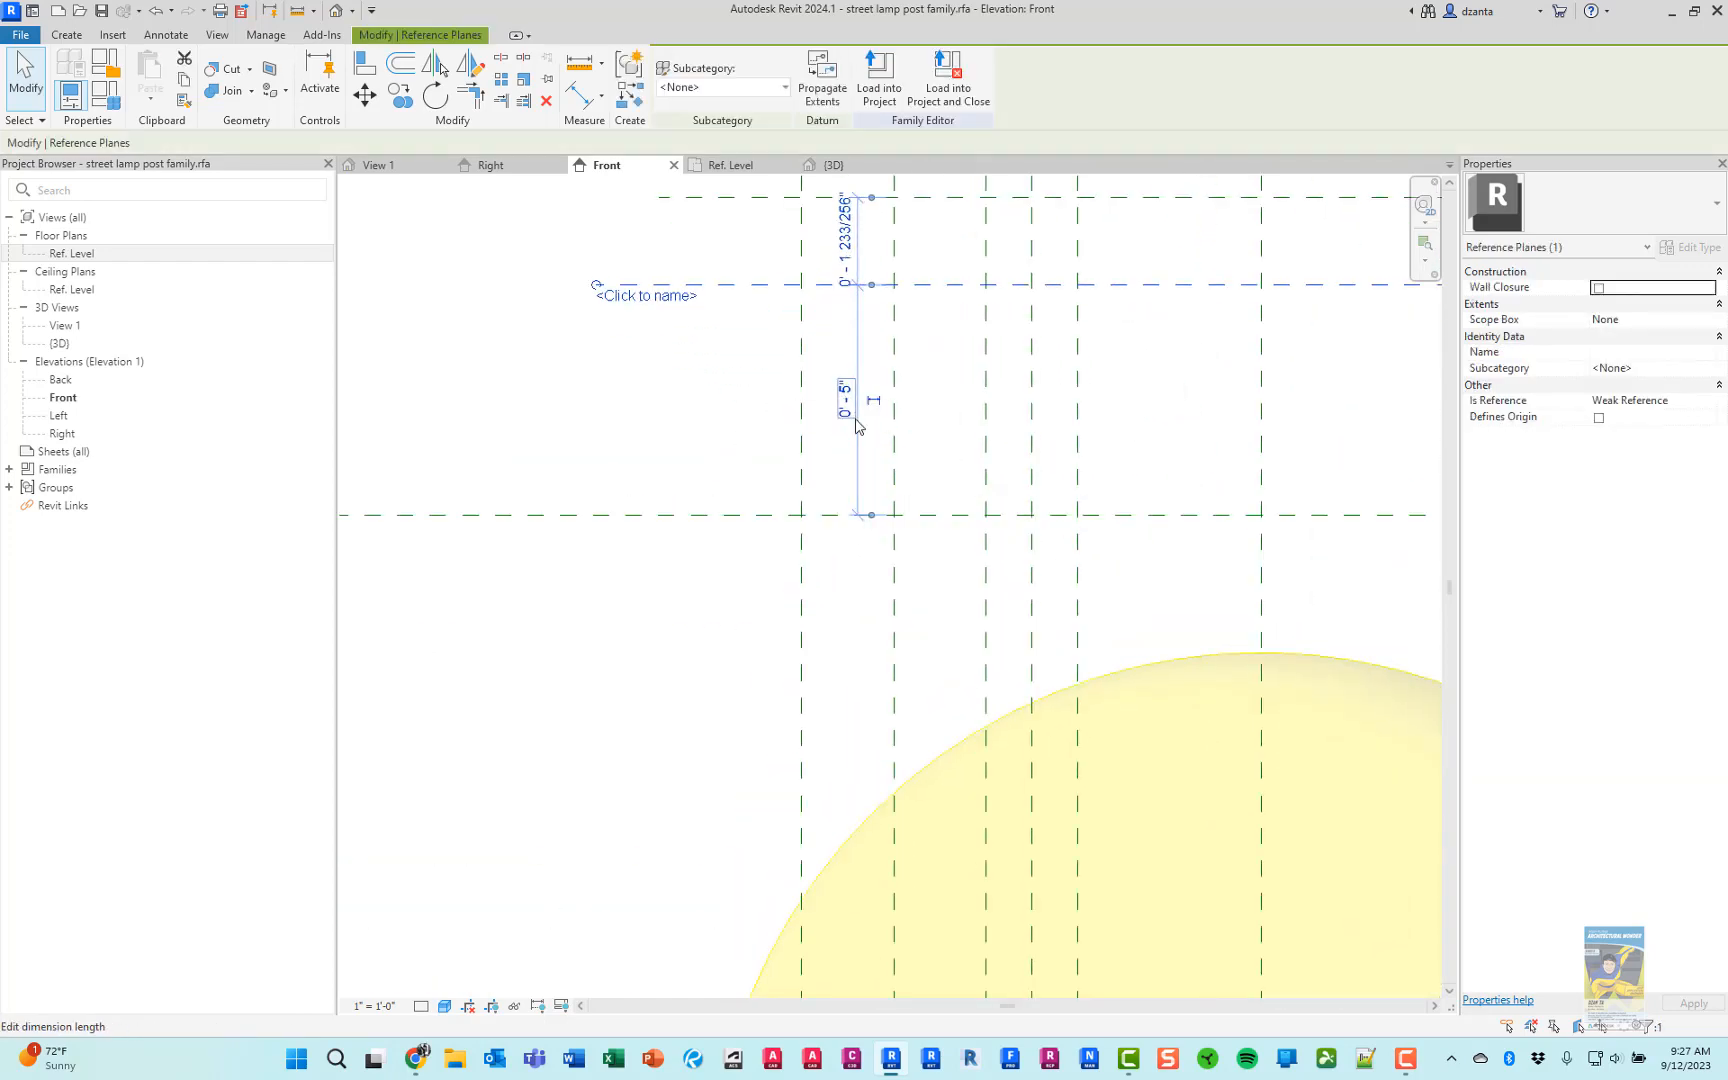
Set the topmost horizontal reference plane 2" above the one beneath it
left_click(687, 417)
middle_click_drag(687, 417, 698, 559)
left_click(712, 343)
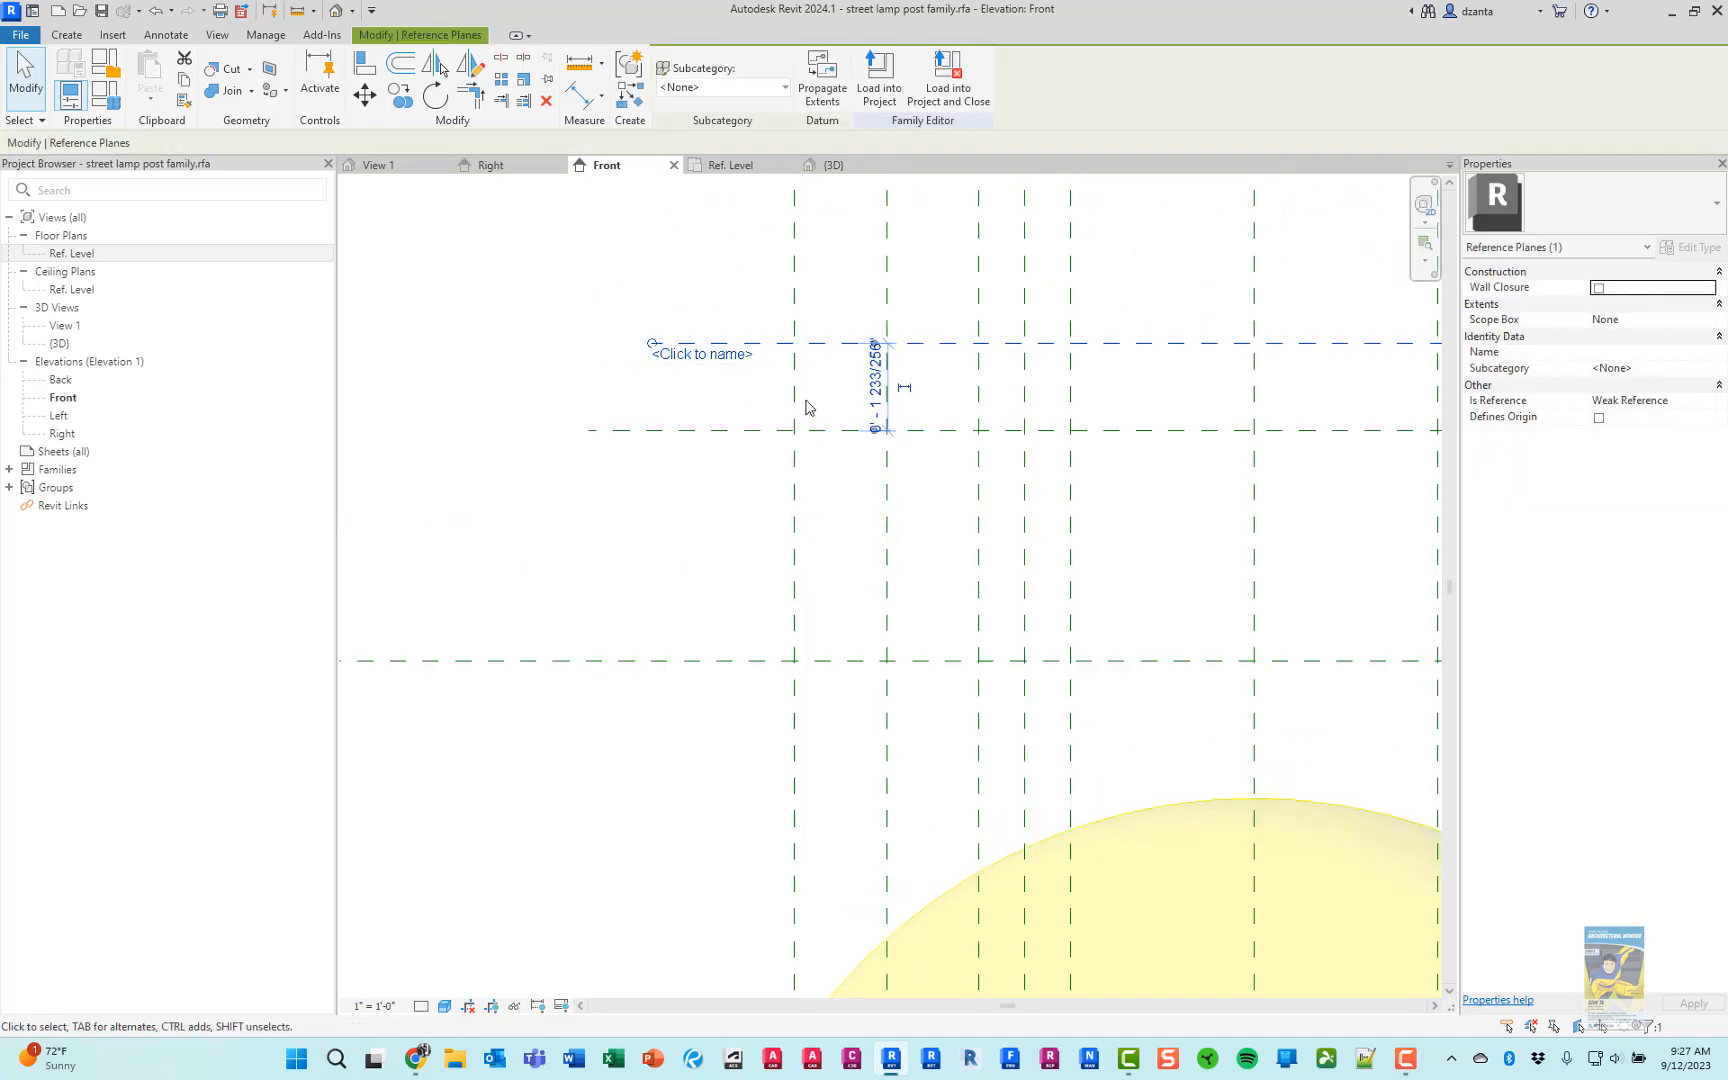
left_click(876, 385)
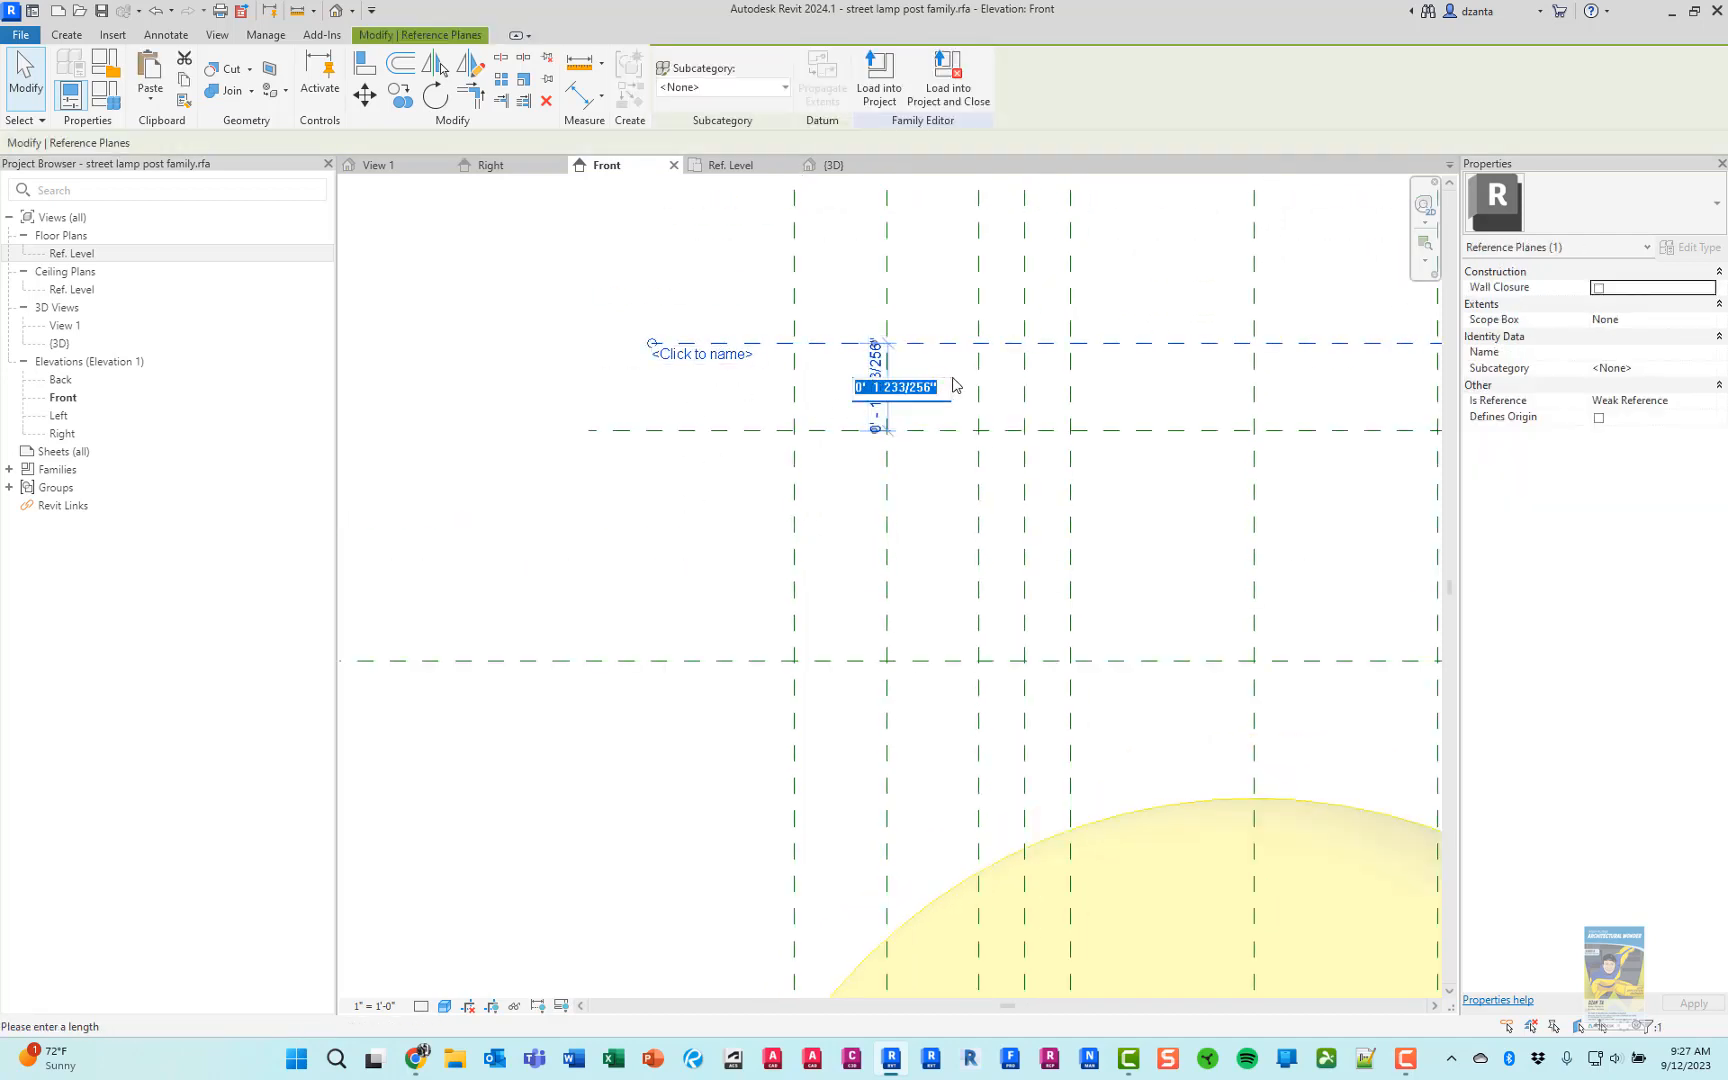
type("2")
key("Return")
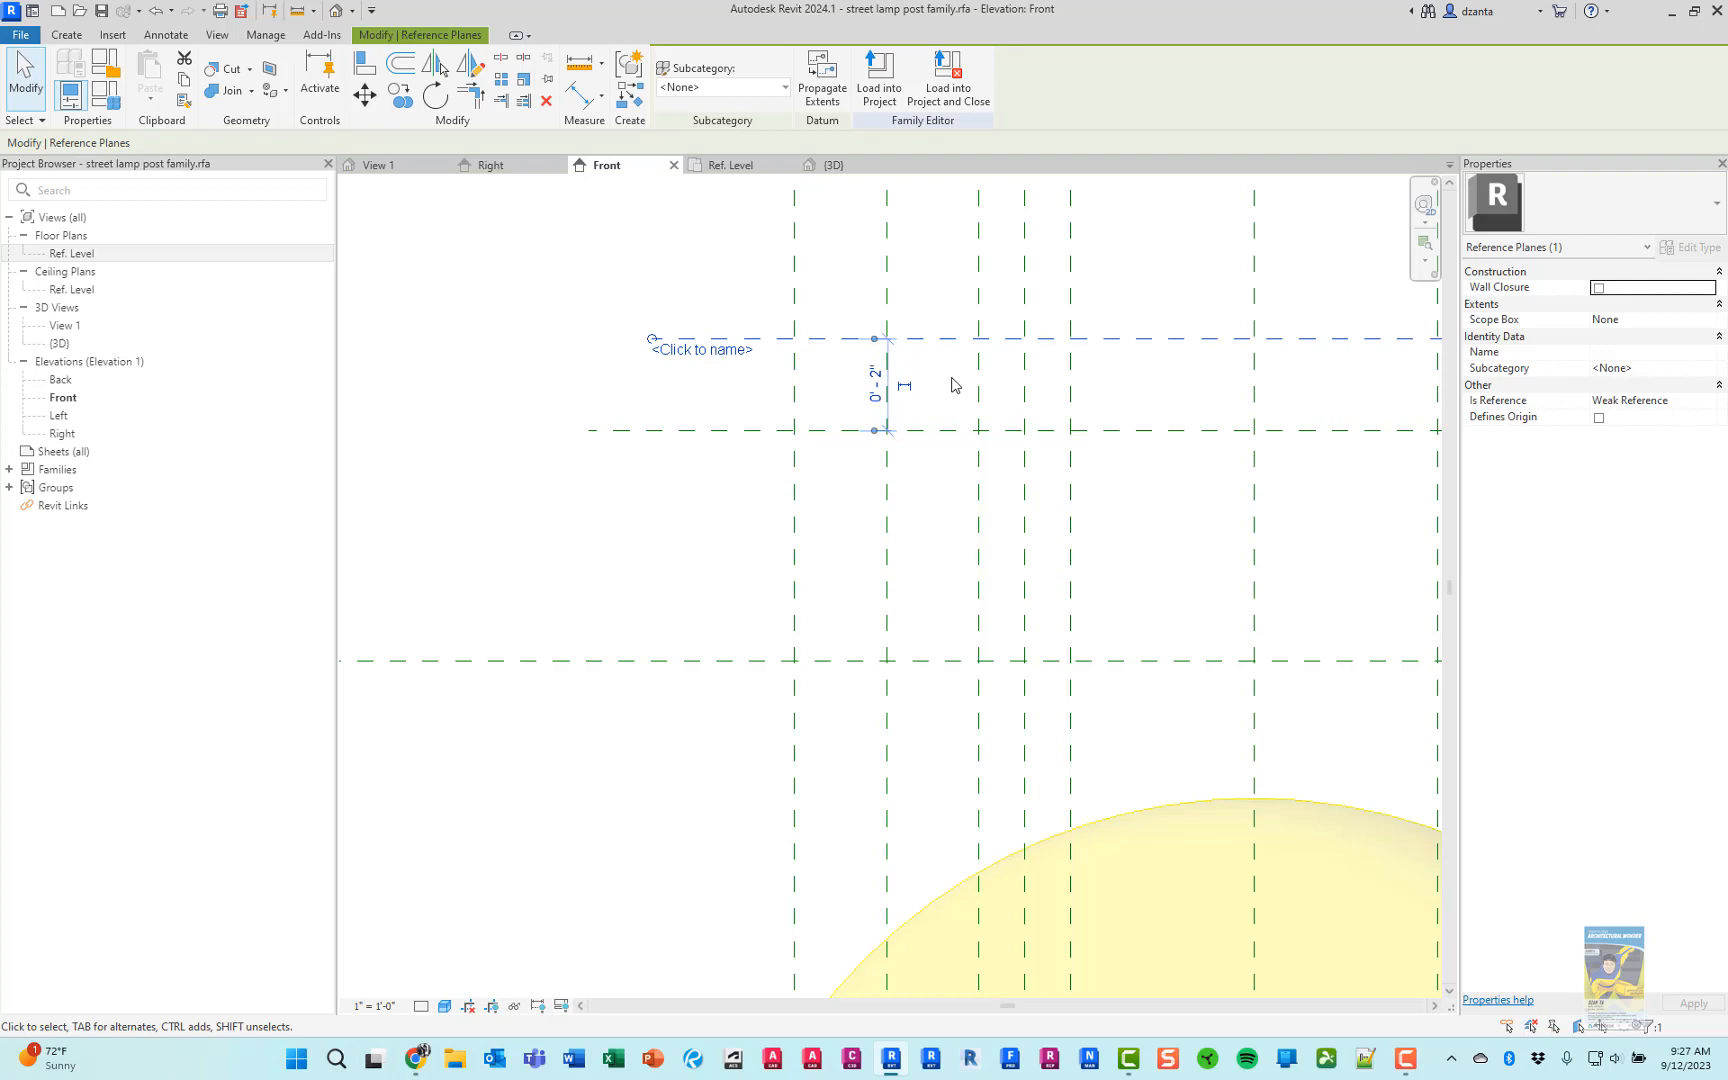
left_click(714, 299)
Start a revolve for the globe with the pole's centreline as its axis and switch to boundary lines
scroll(822, 397, "down", 4)
middle_click_drag(1196, 536, 1167, 517)
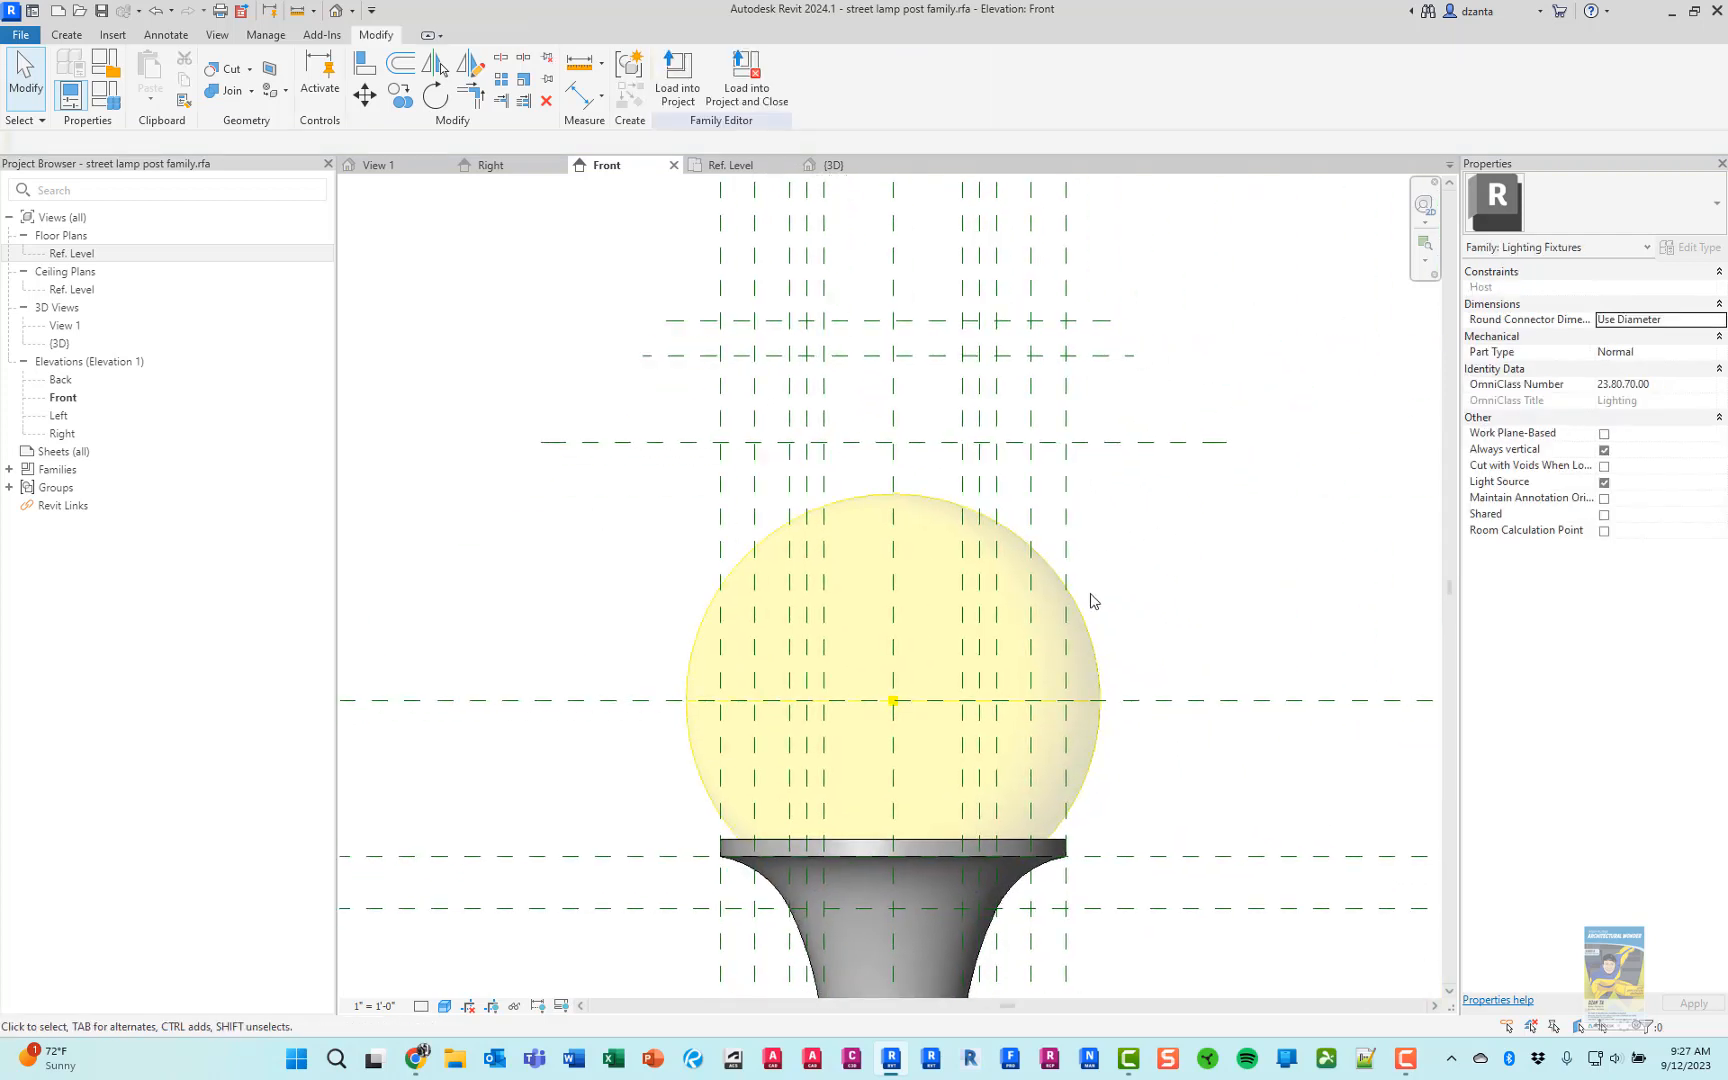
left_click(68, 35)
left_click(228, 68)
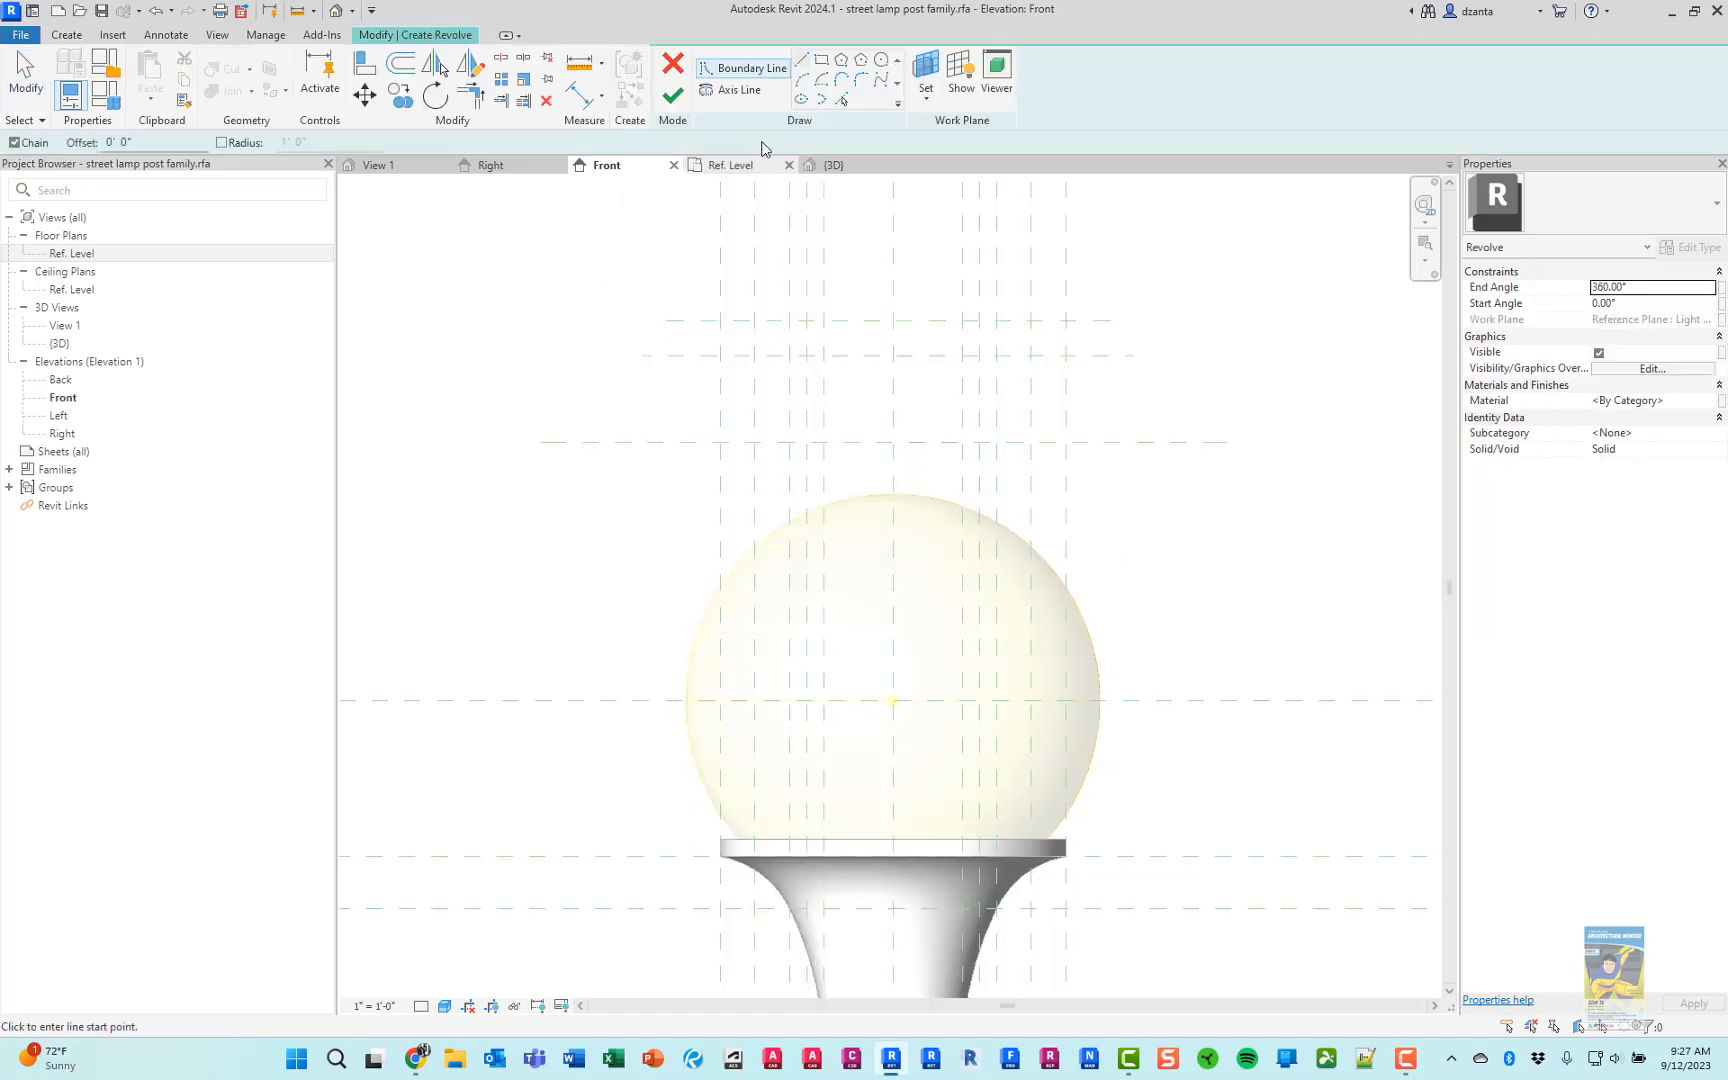
left_click(735, 90)
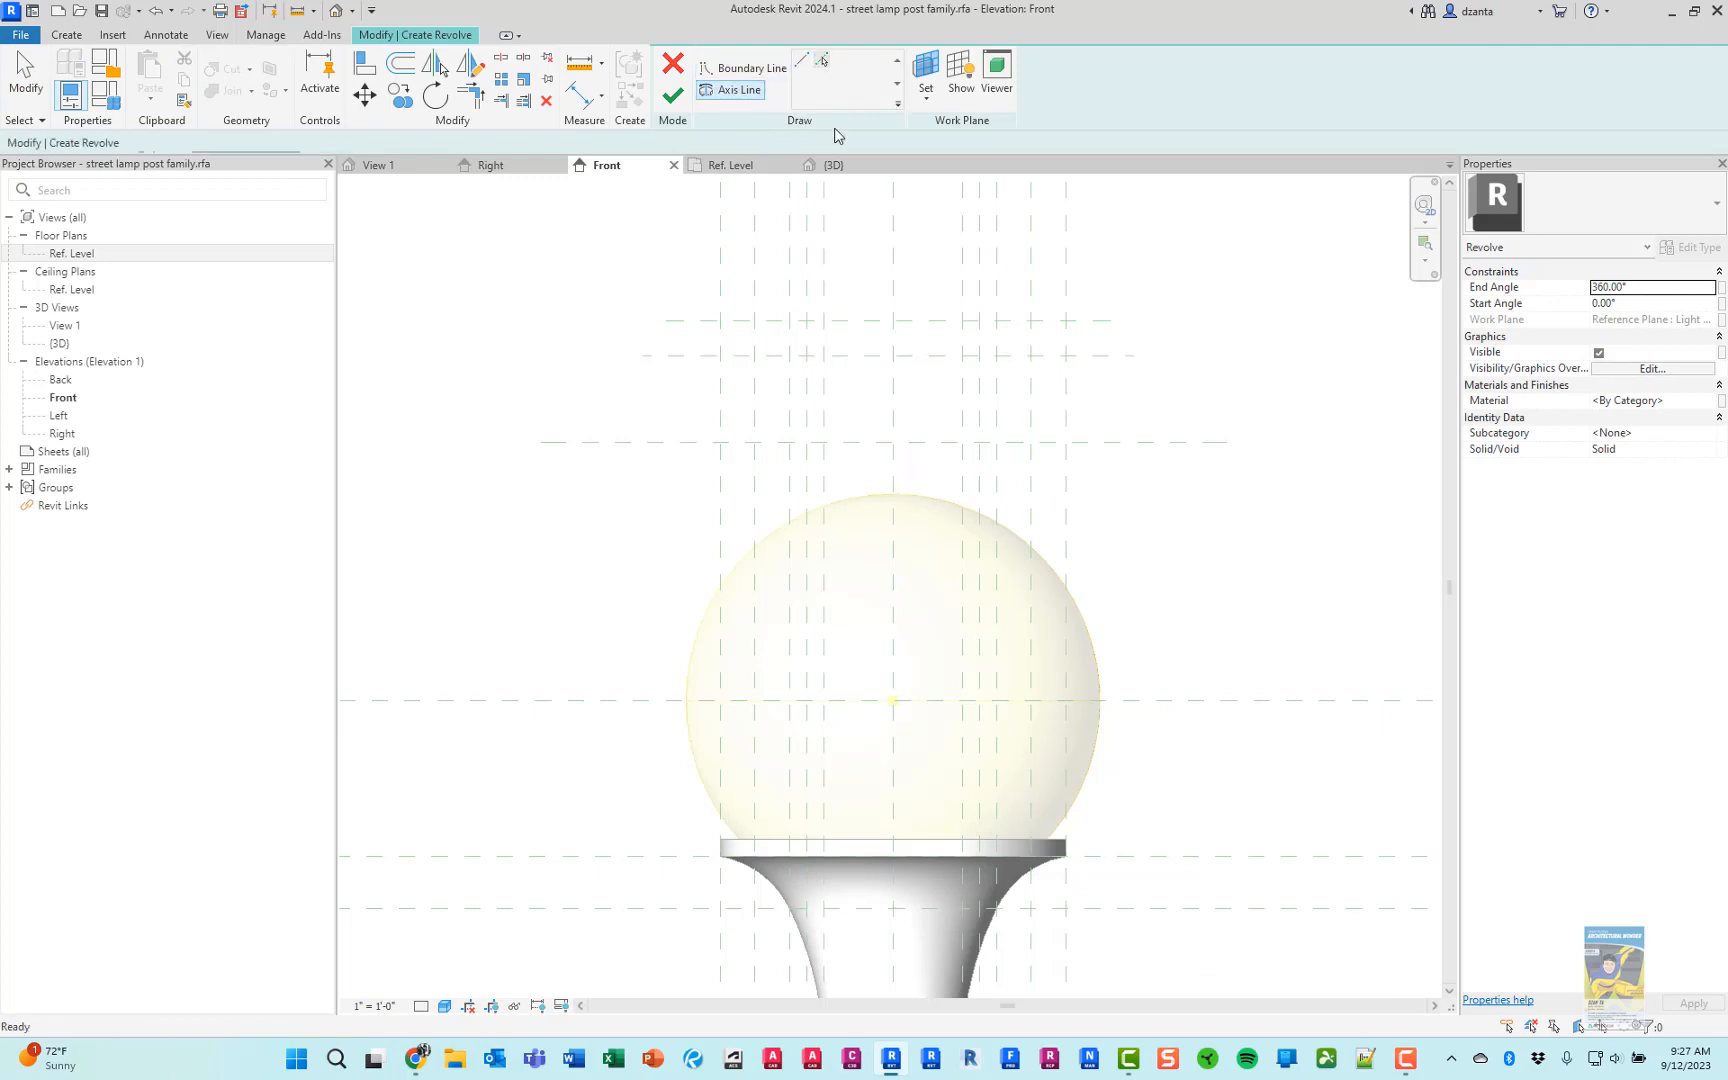
left_click(868, 560)
left_click(740, 69)
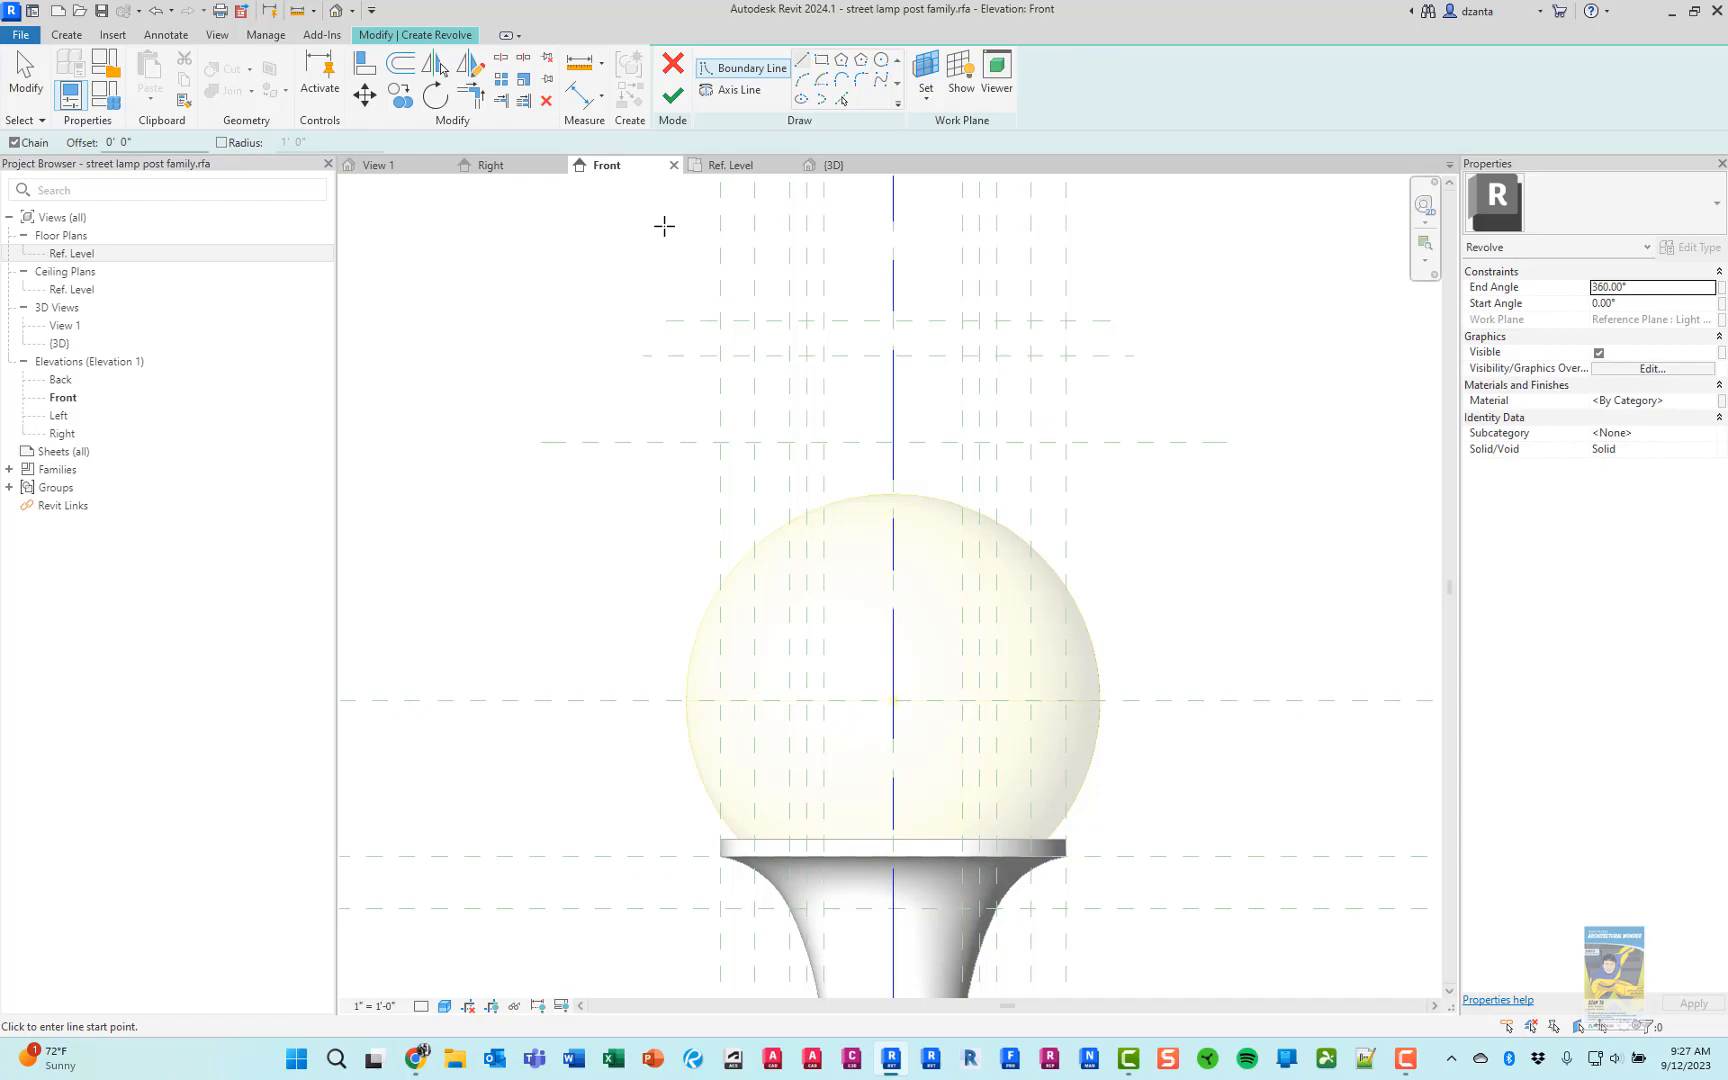
Following the product photo, draw the globe's side arc from just inside the holder's rim up to the first reference plane above the light source
key("alt+Tab")
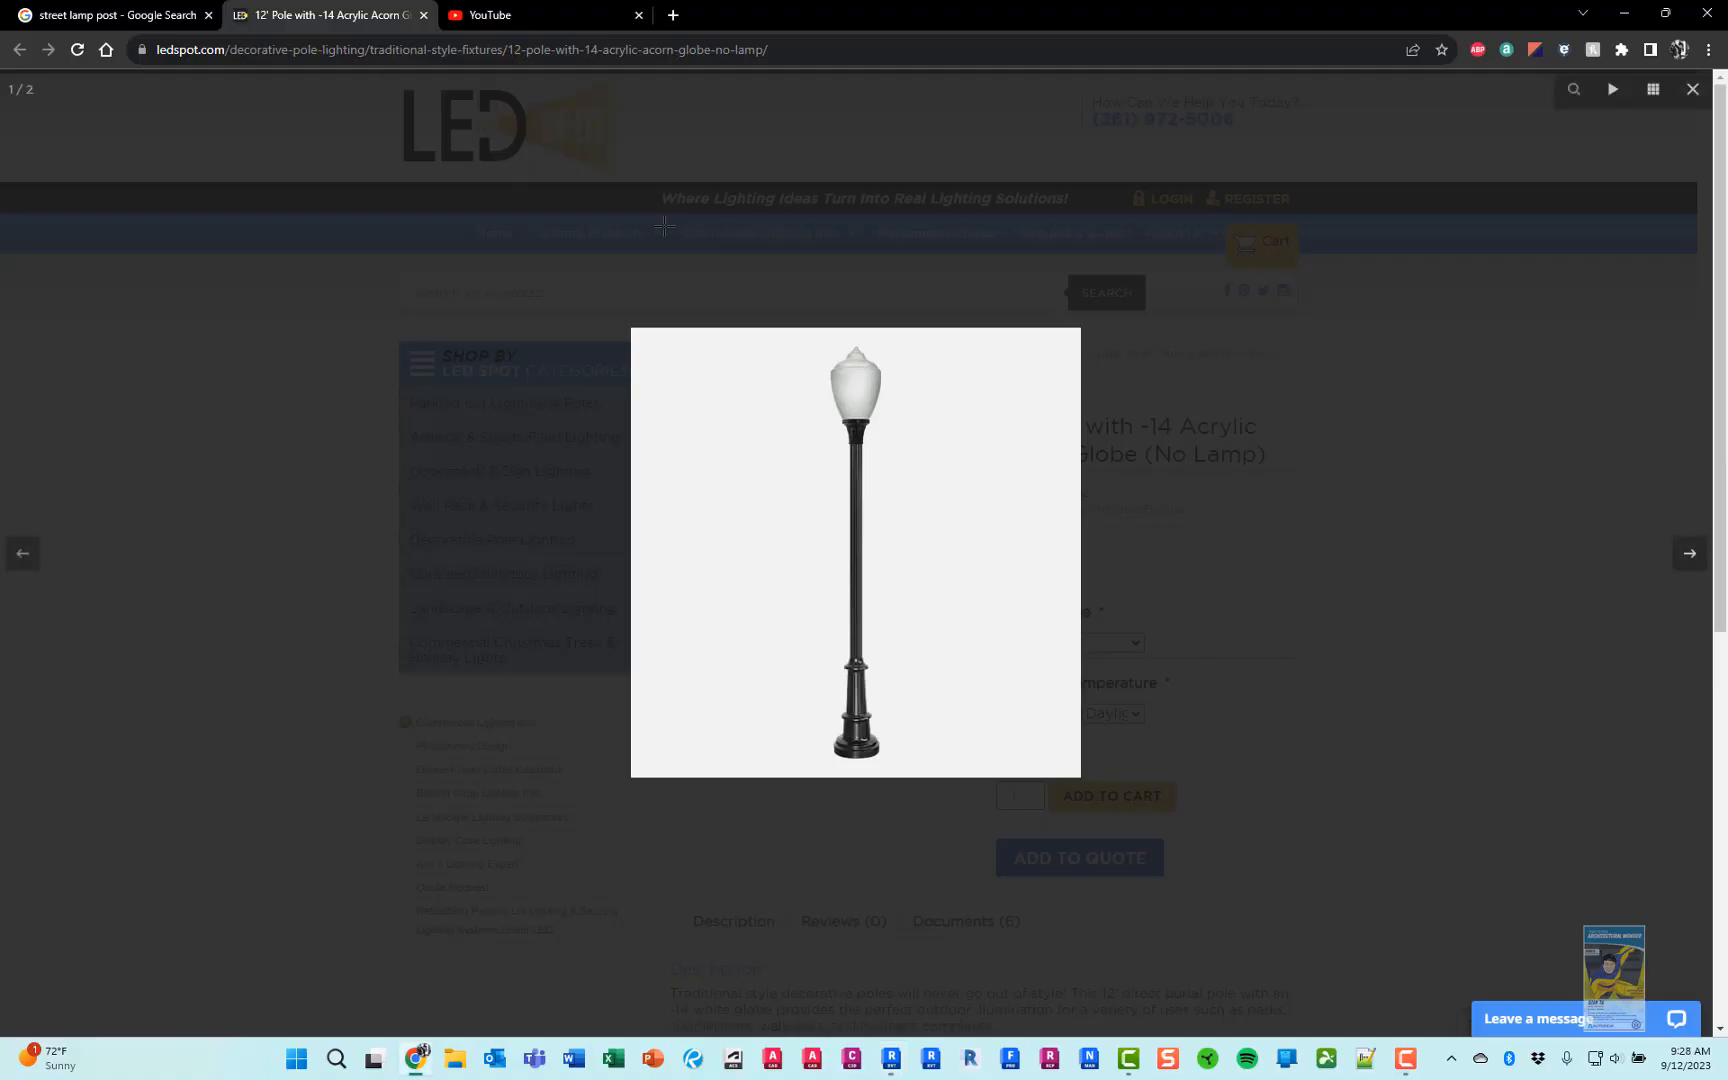
key("alt+Tab")
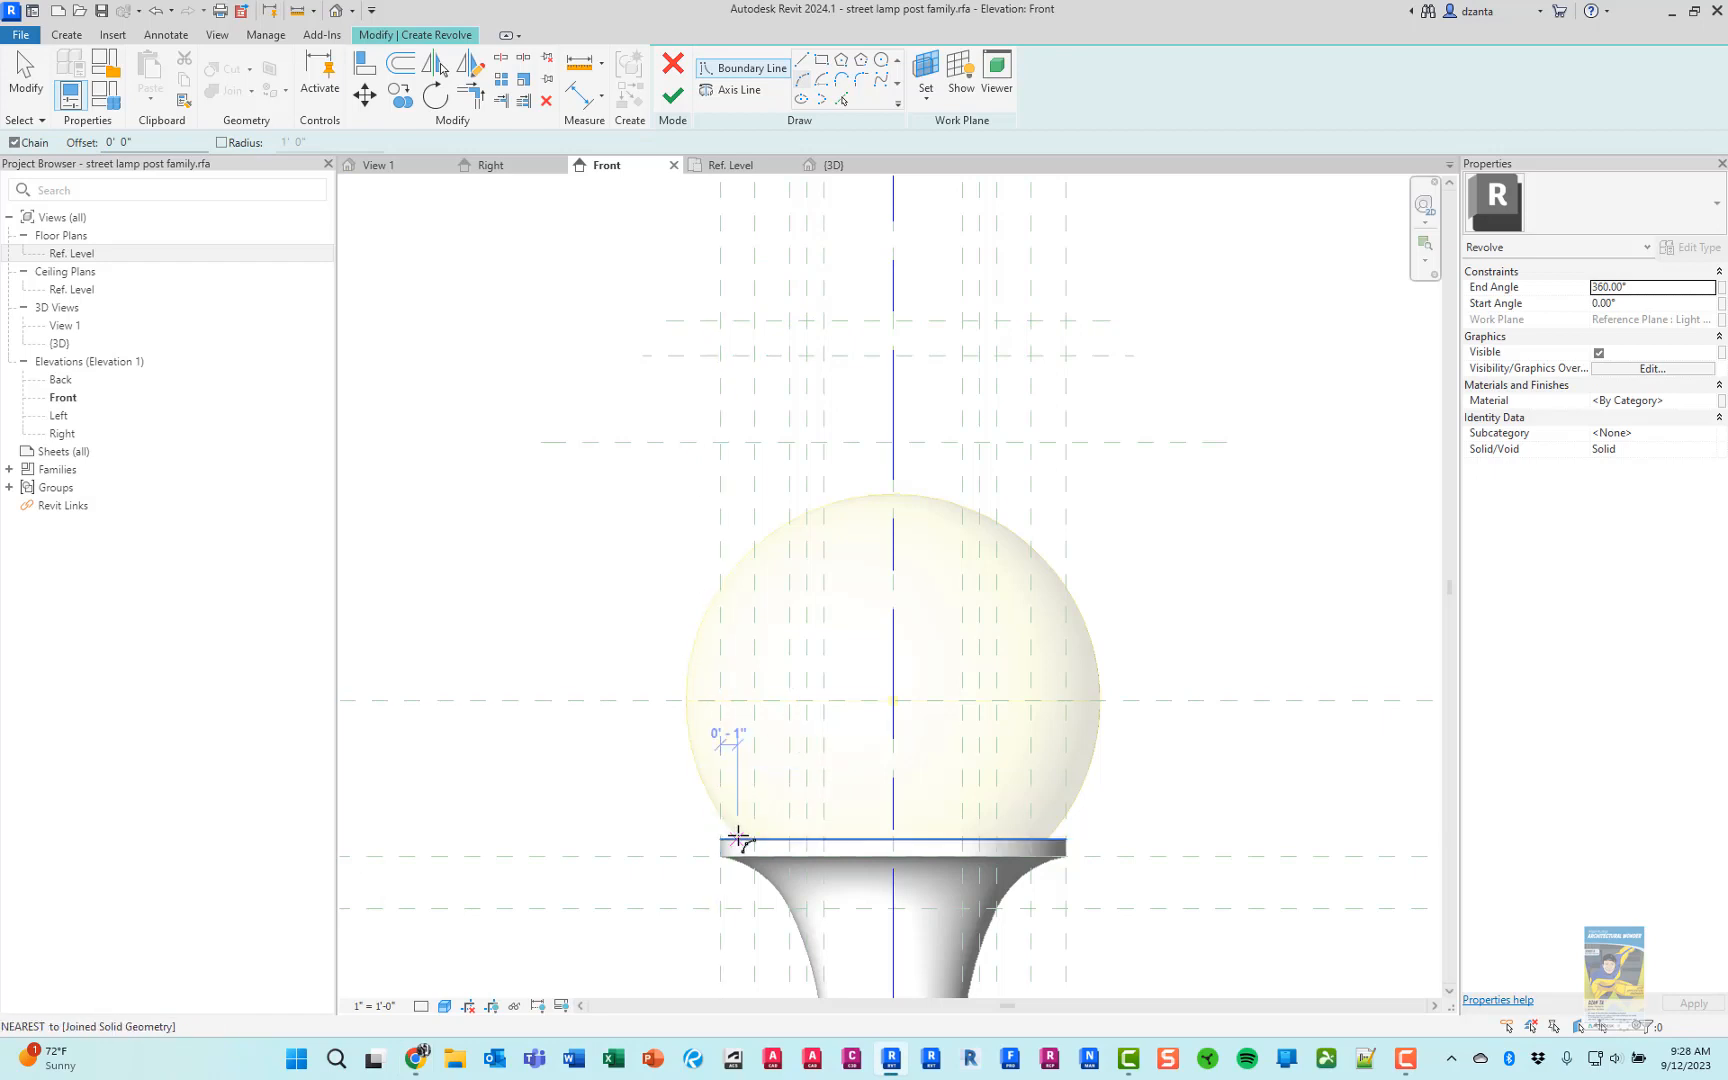
scroll(740, 845, "up", 5)
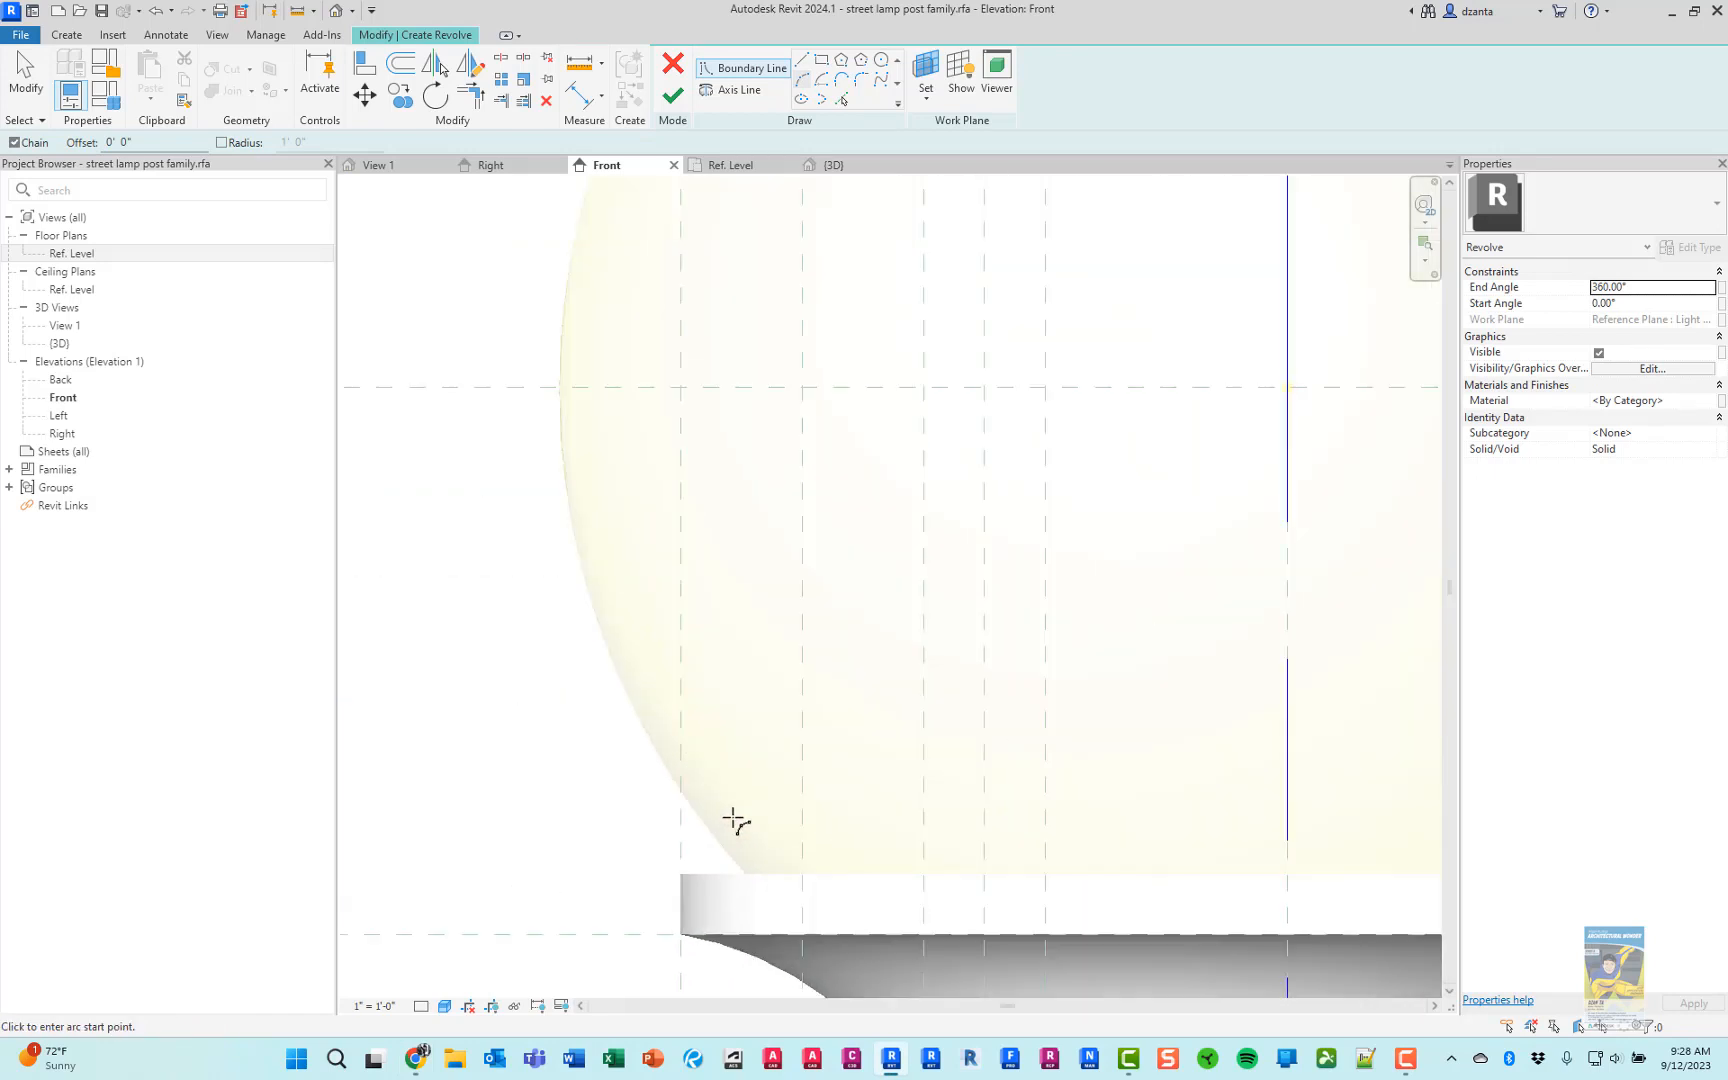
left_click(716, 871)
scroll(716, 871, "down", 3)
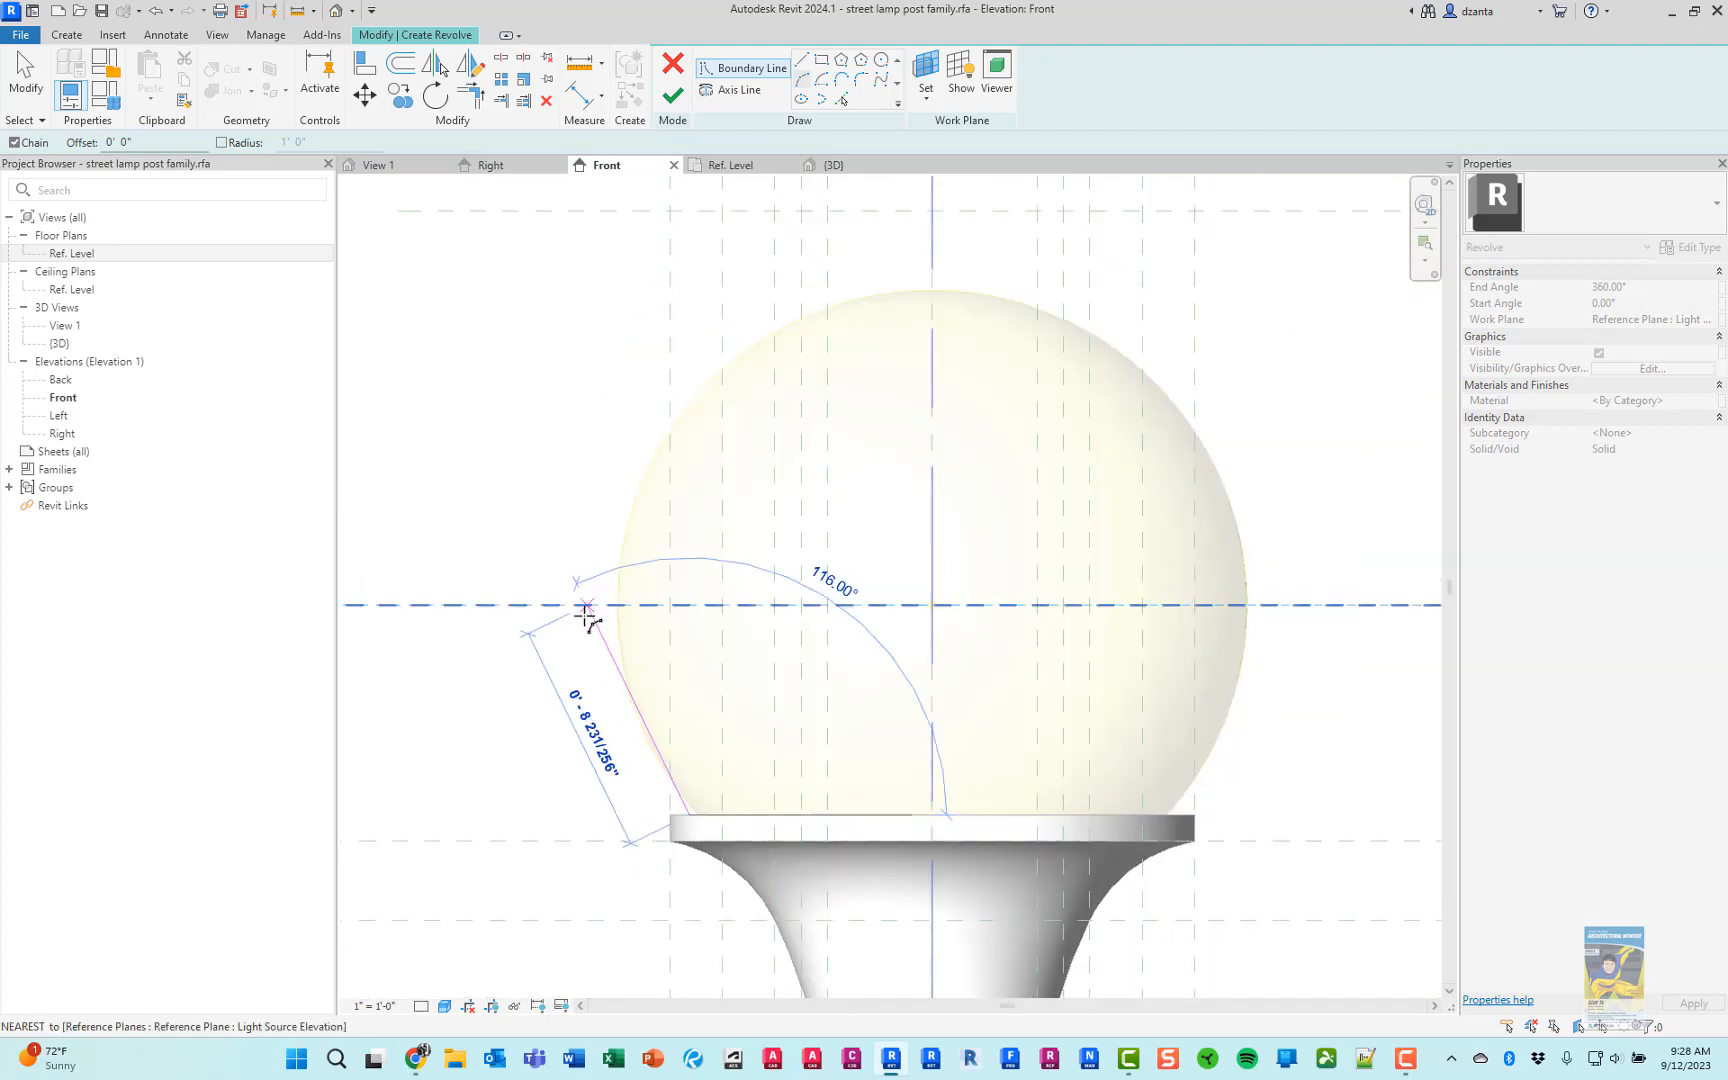
key("alt+Tab")
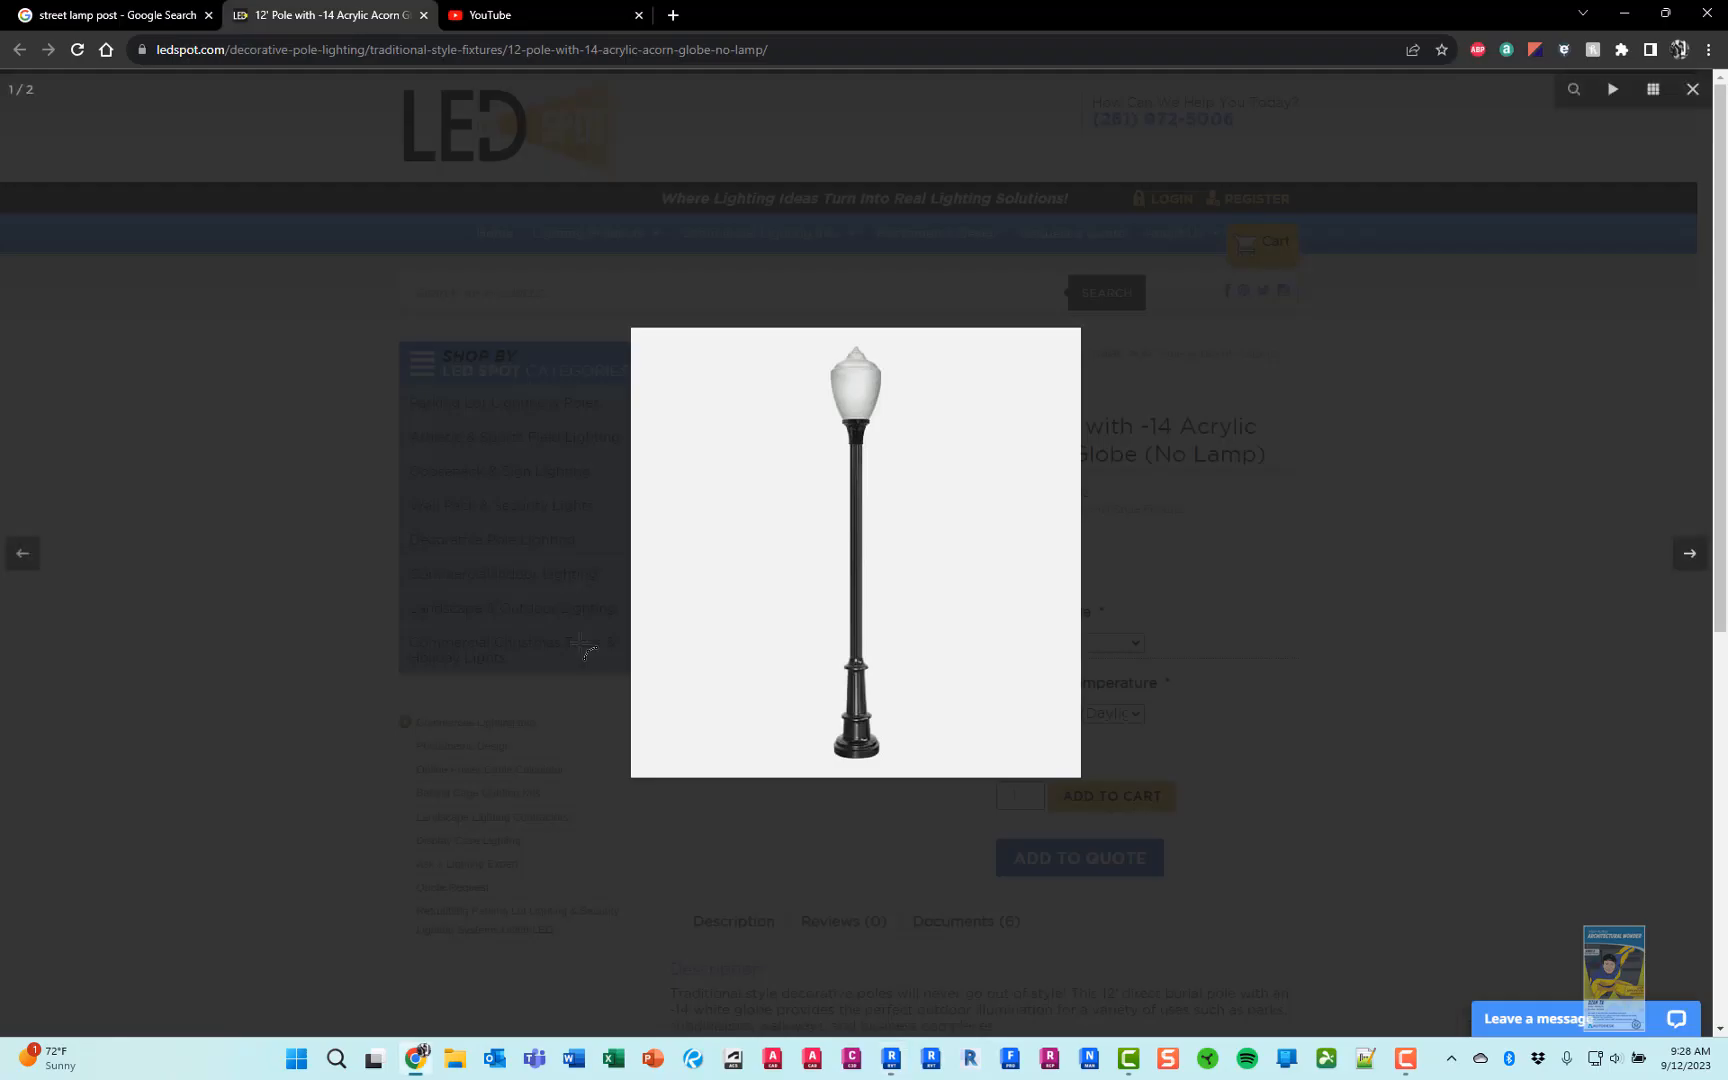
key("alt+Tab")
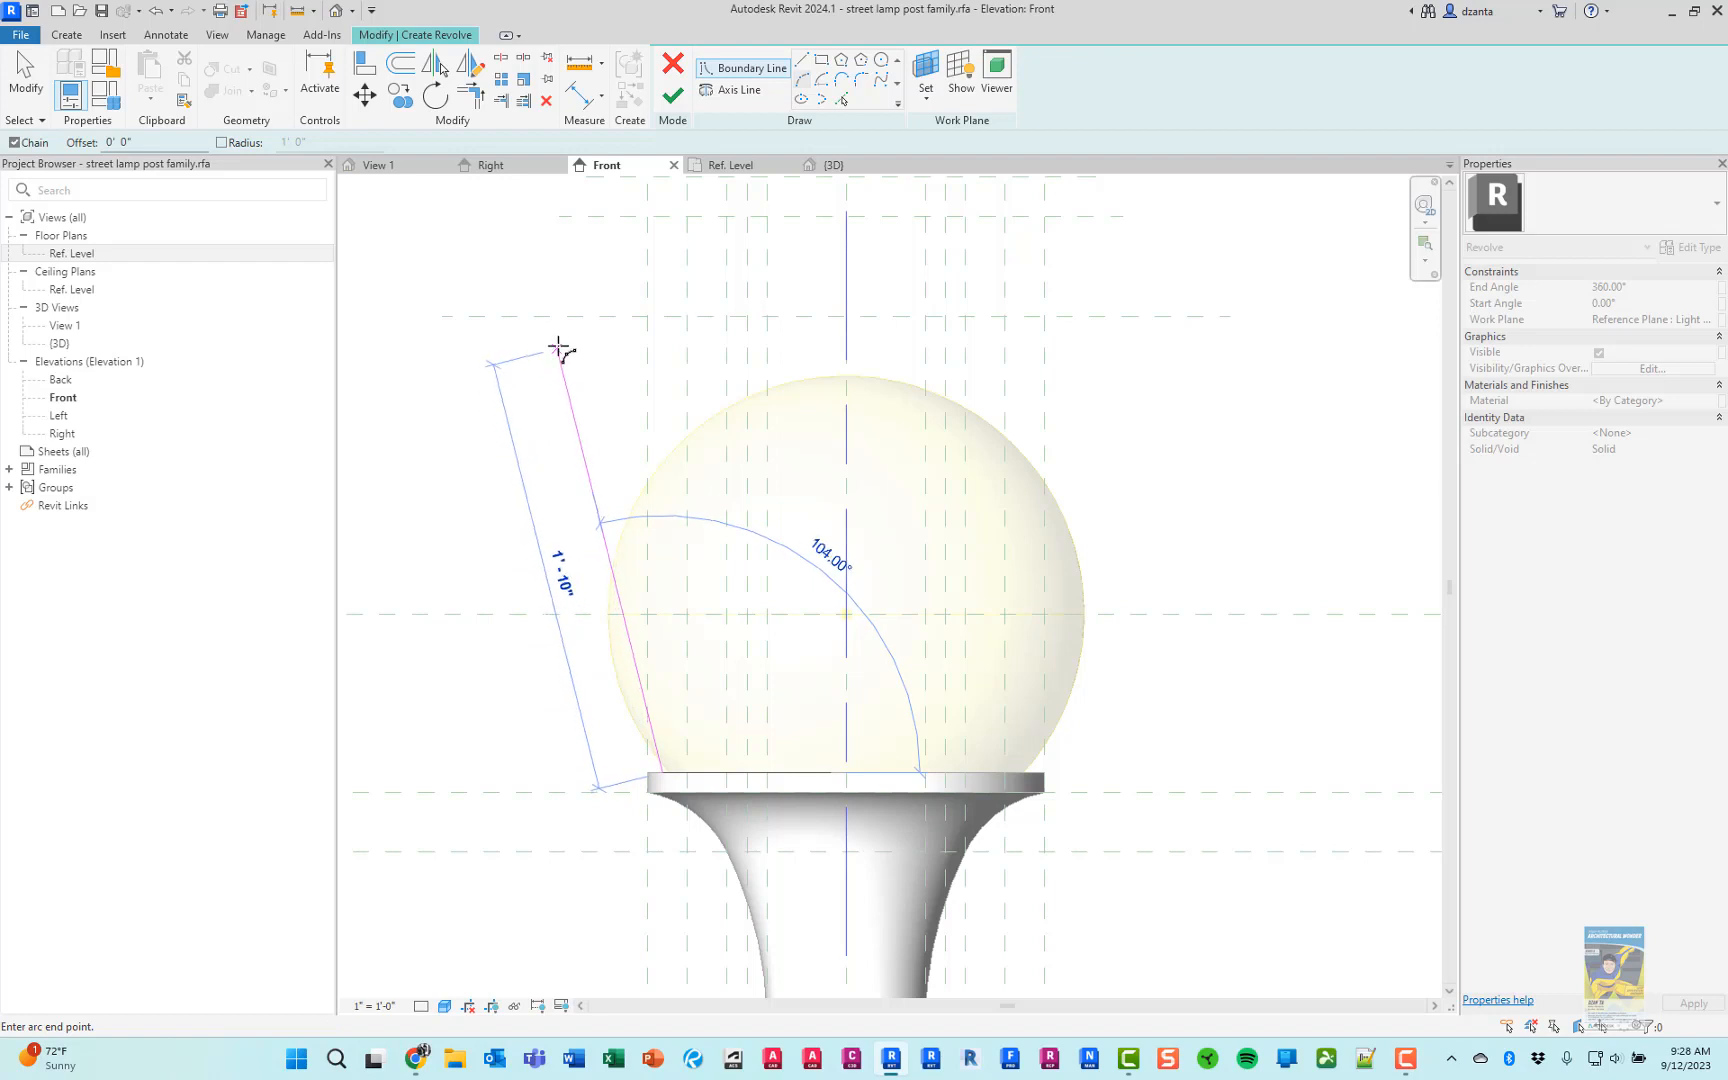
left_click(551, 316)
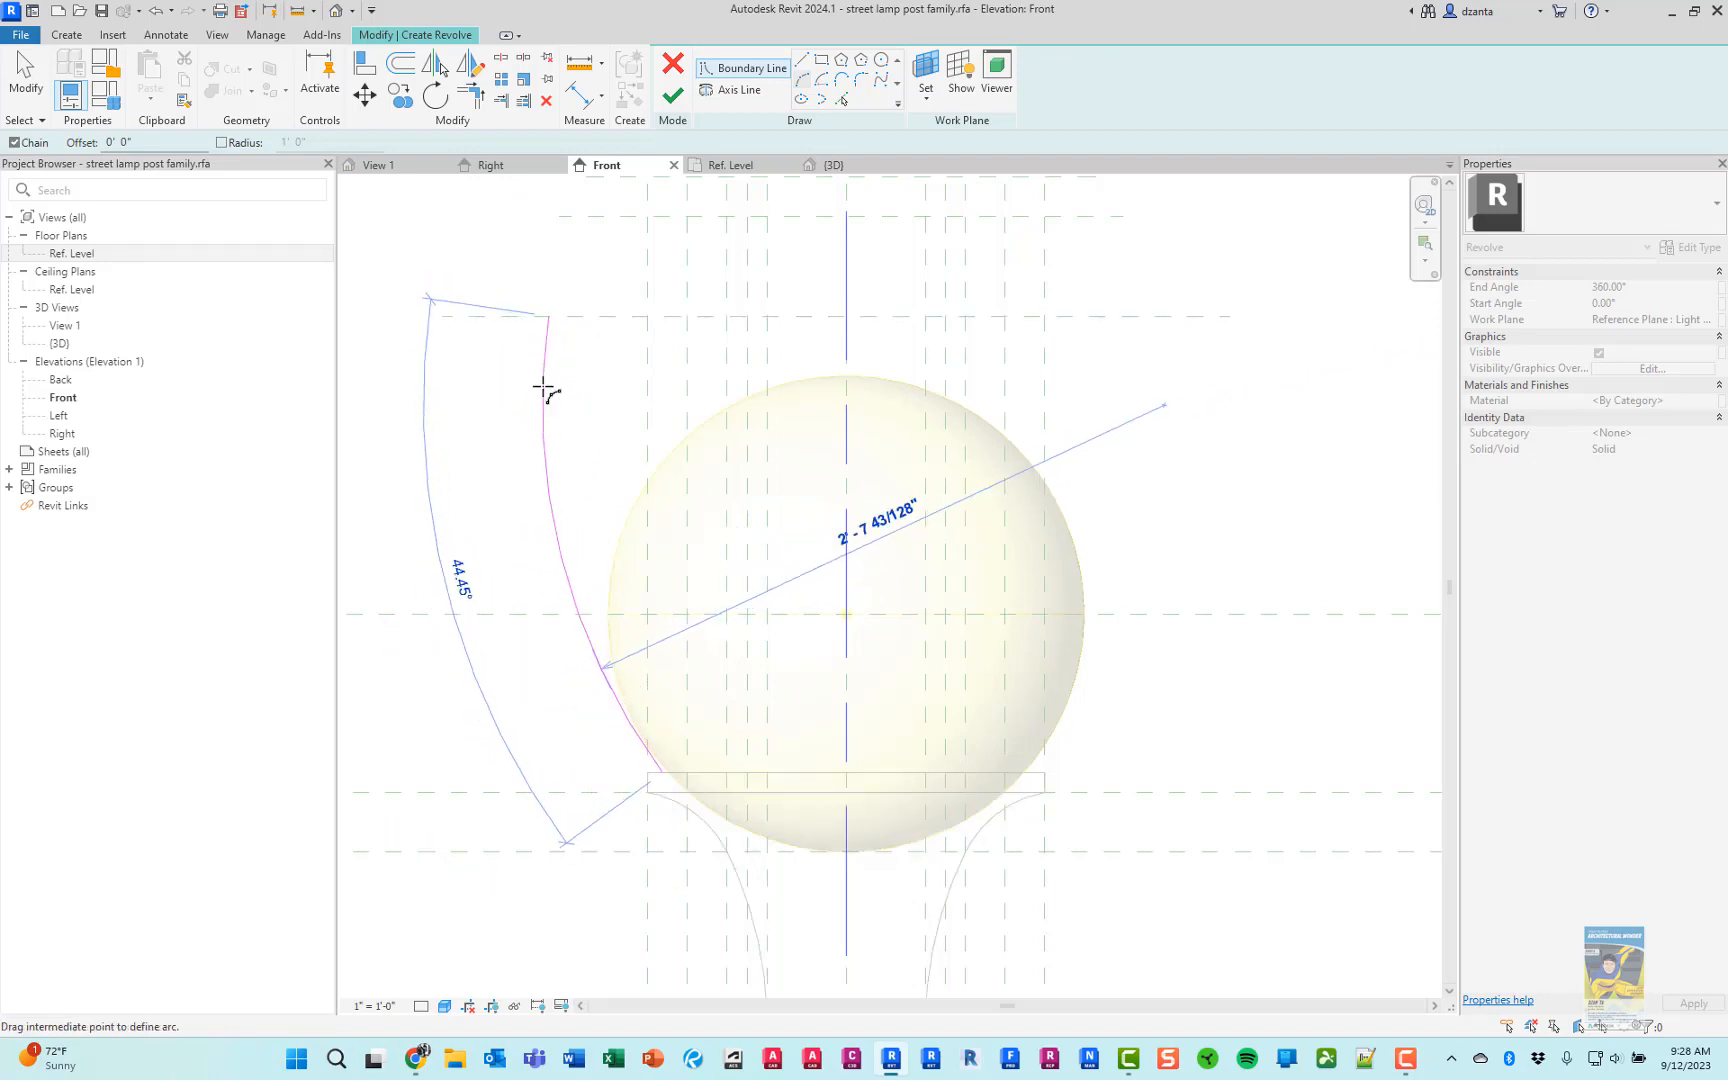
key("alt+Tab")
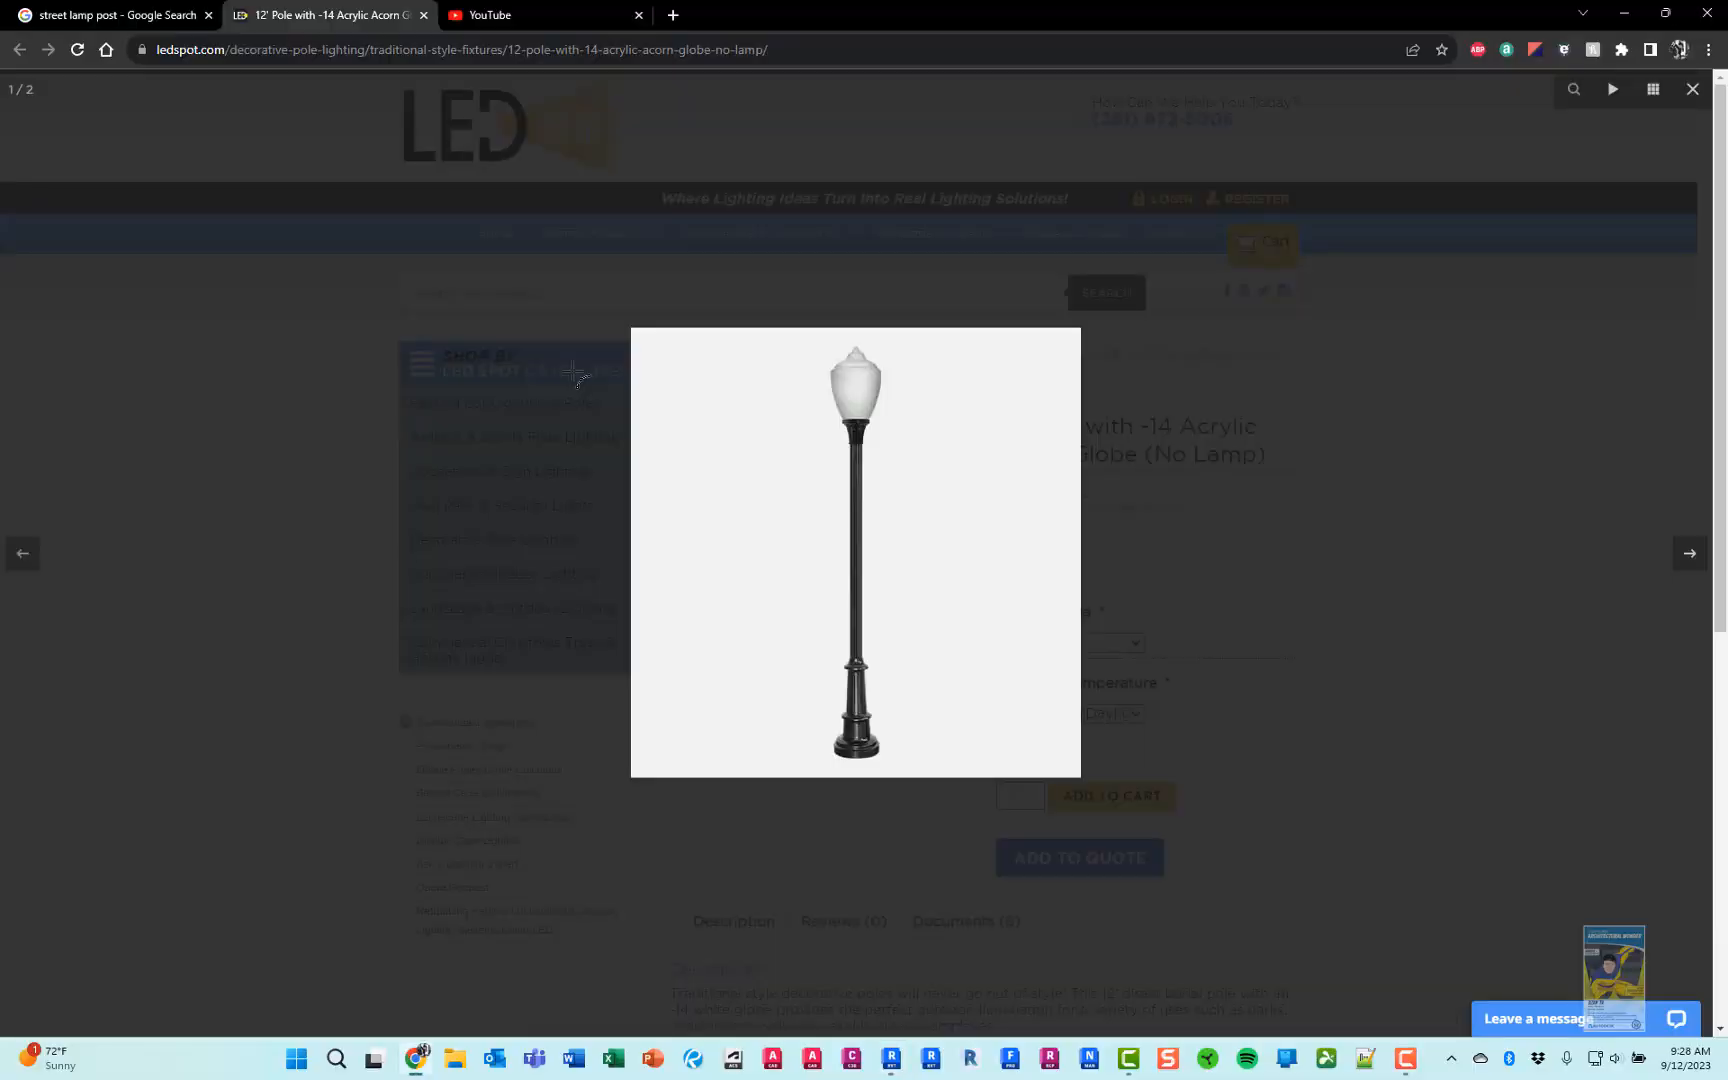
key("alt+Tab")
left_click(573, 347)
Try to draw the globe's shoulder arc from the side arc's upper end to the next reference plane
scroll(575, 316, "up", 4)
middle_click_drag(577, 318, 604, 630)
scroll(604, 628, "up", 2)
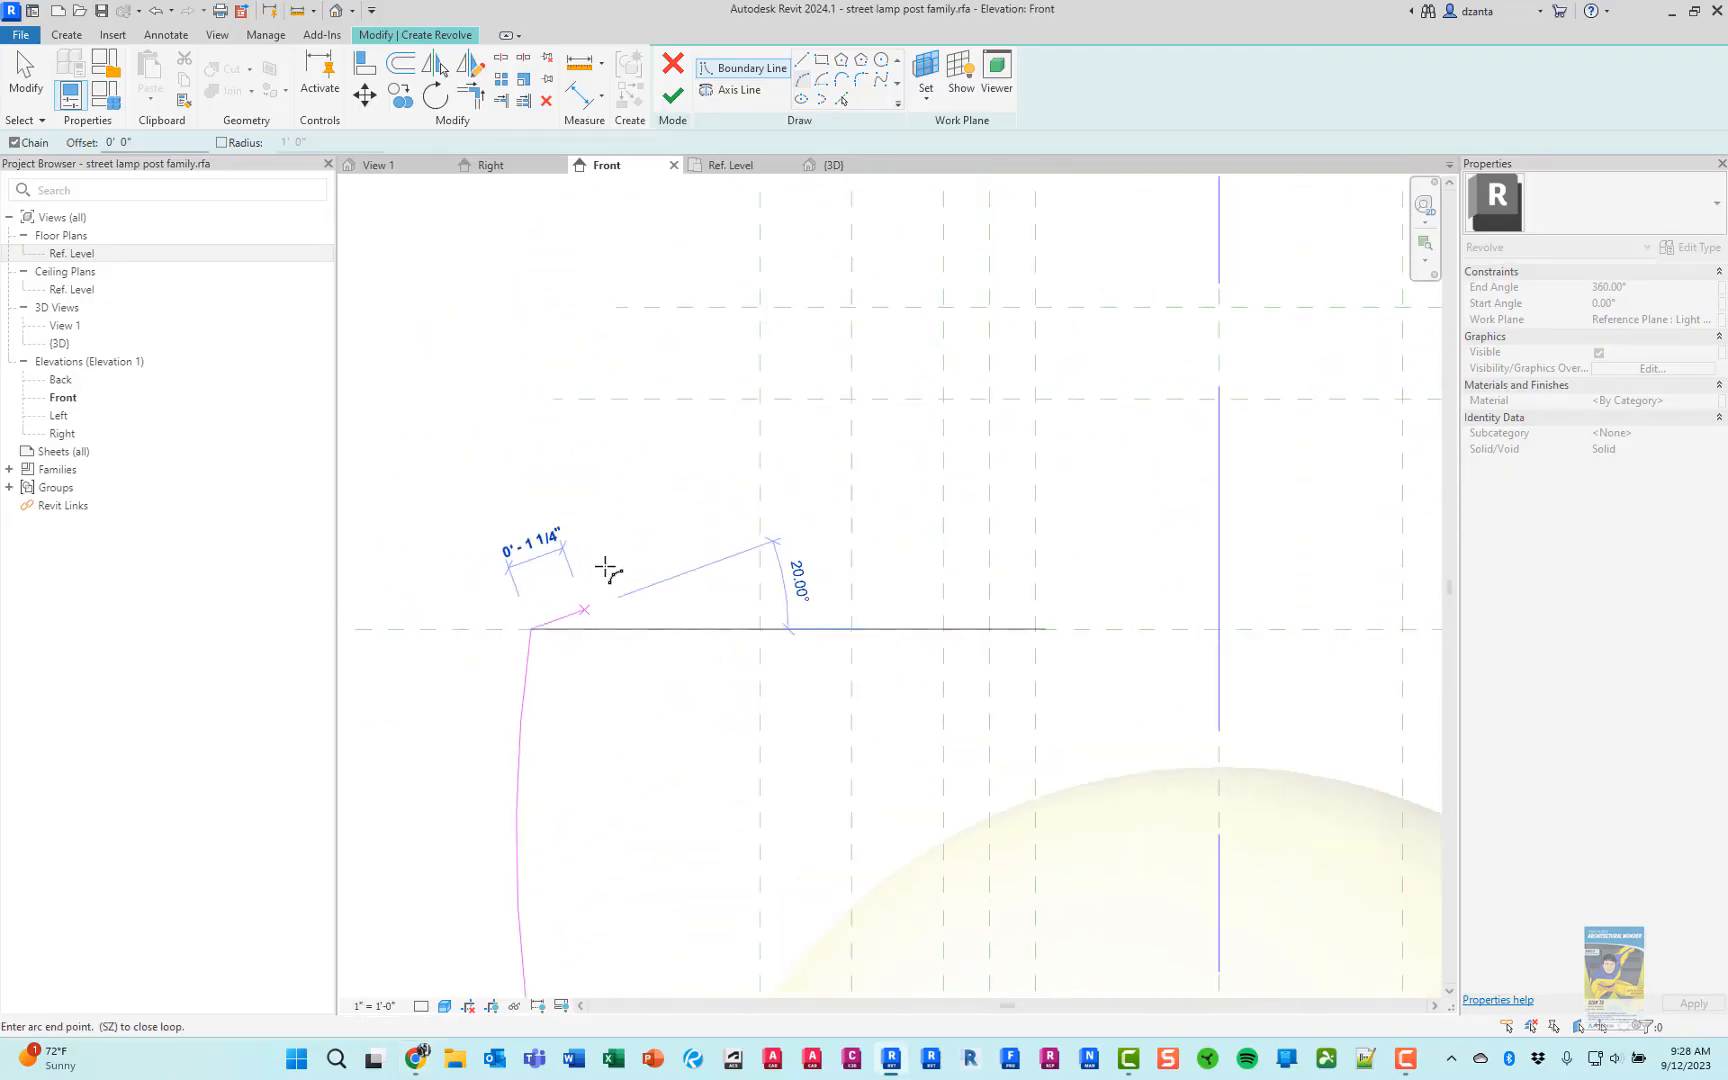
left_click(758, 396)
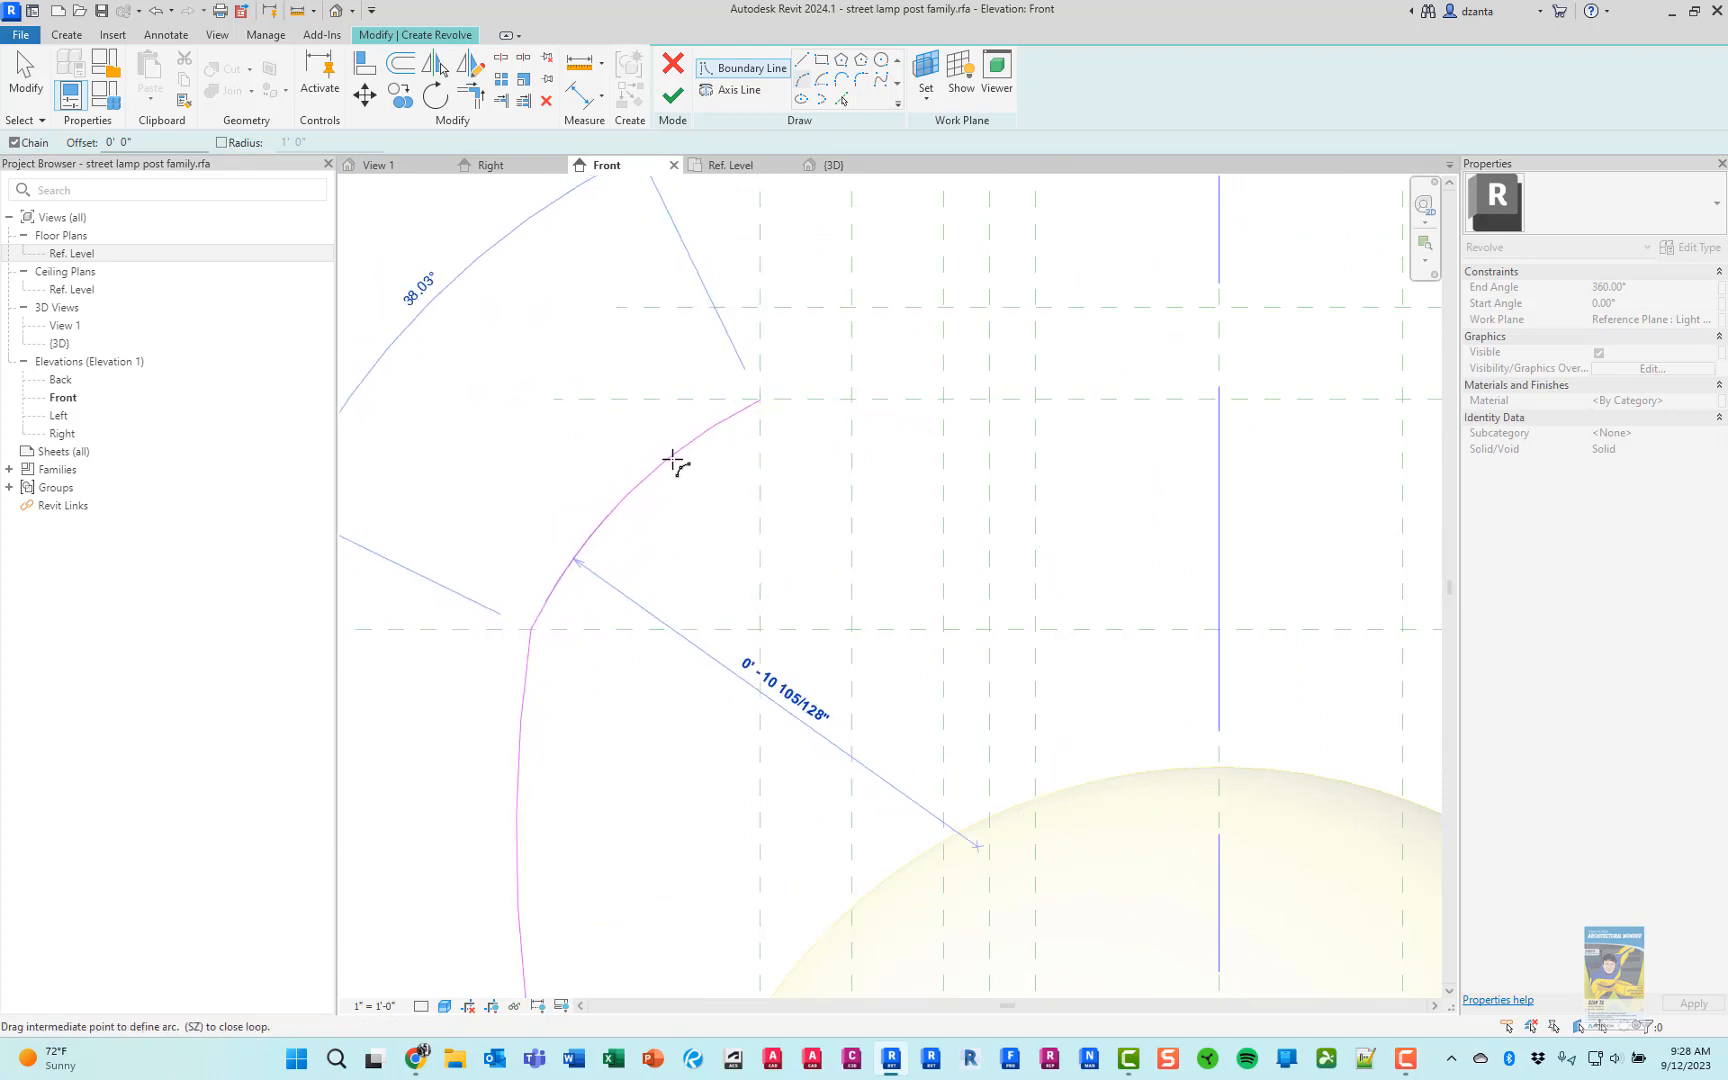
scroll(673, 460, "down", 4)
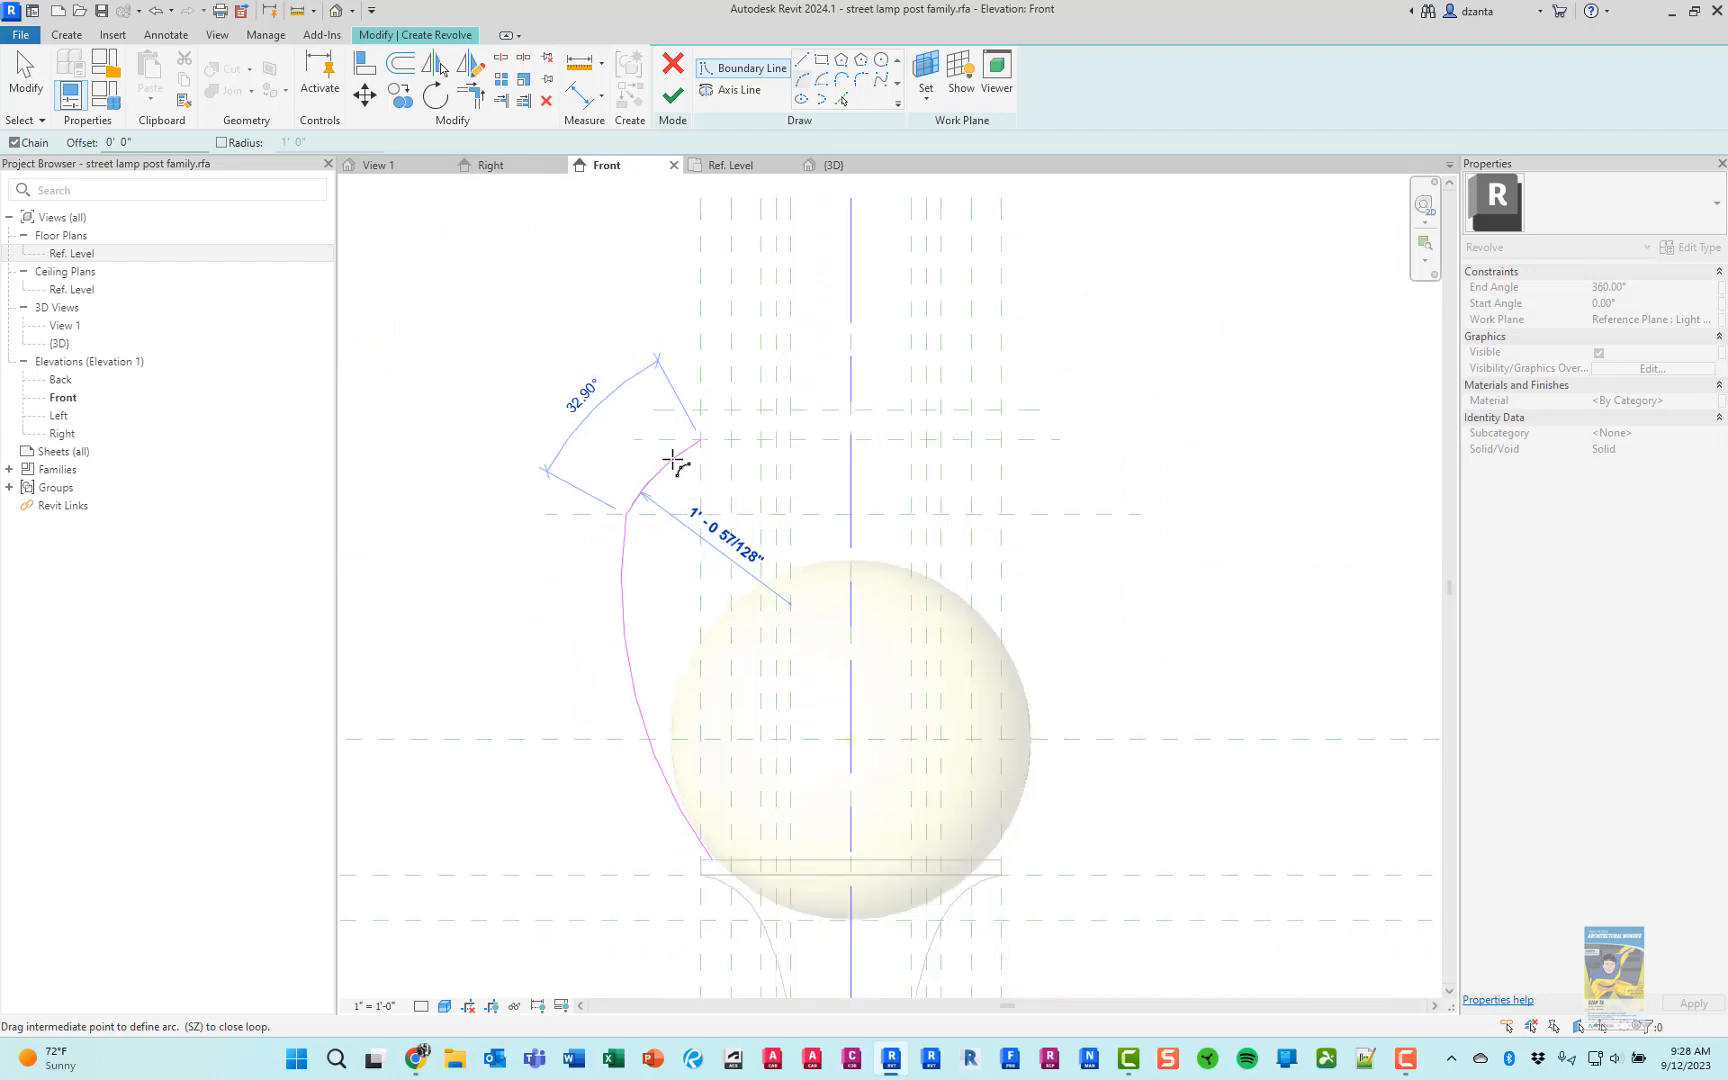
scroll(675, 462, "up", 2)
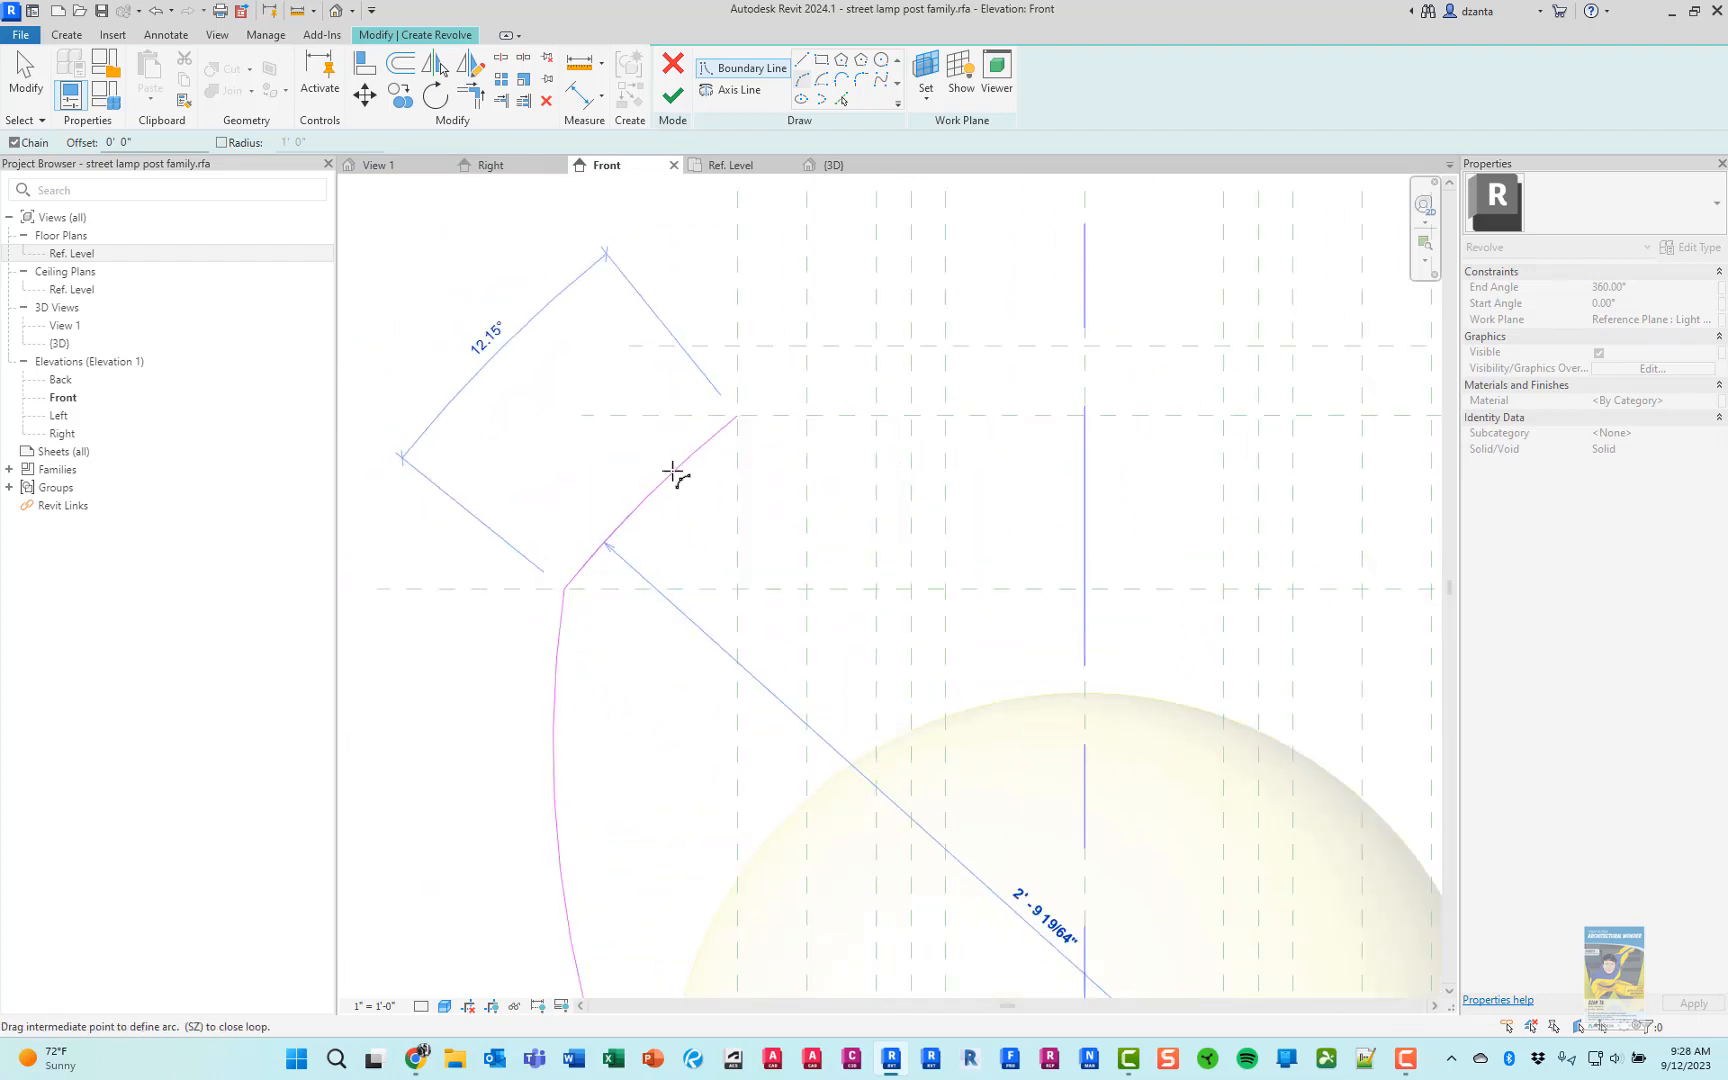
scroll(668, 462, "up", 2)
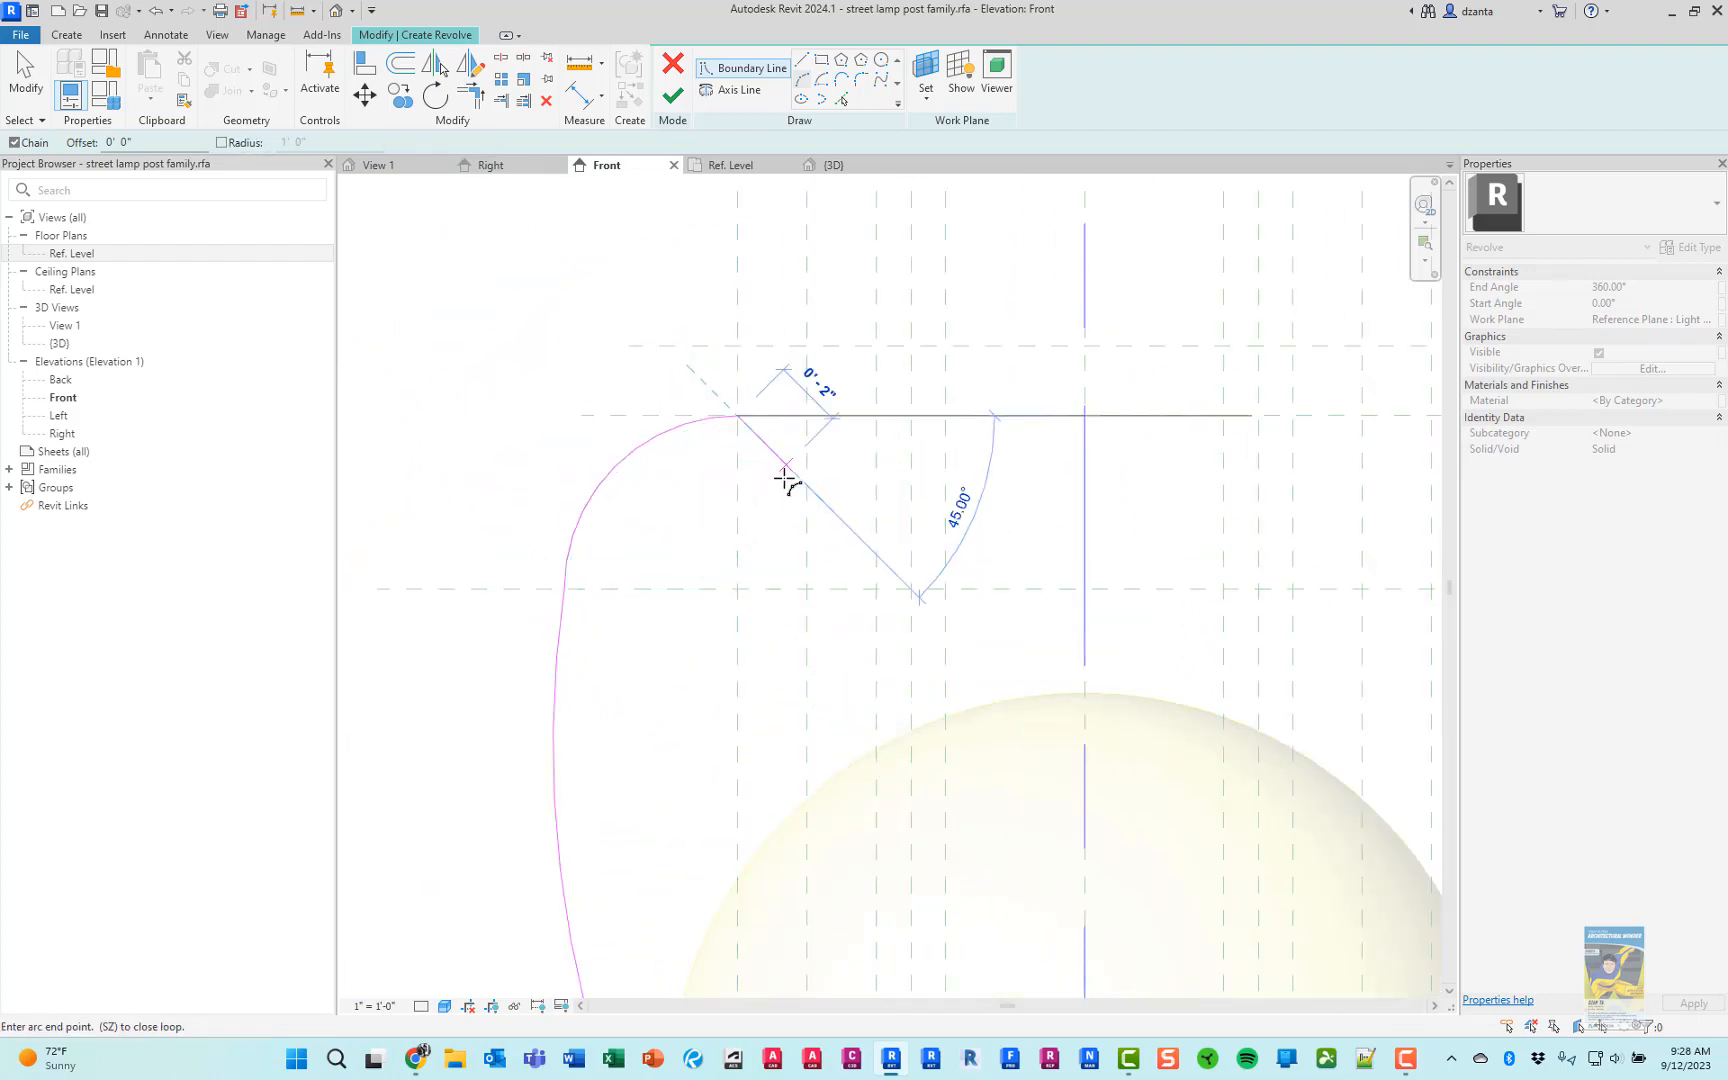
scroll(795, 481, "down", 3)
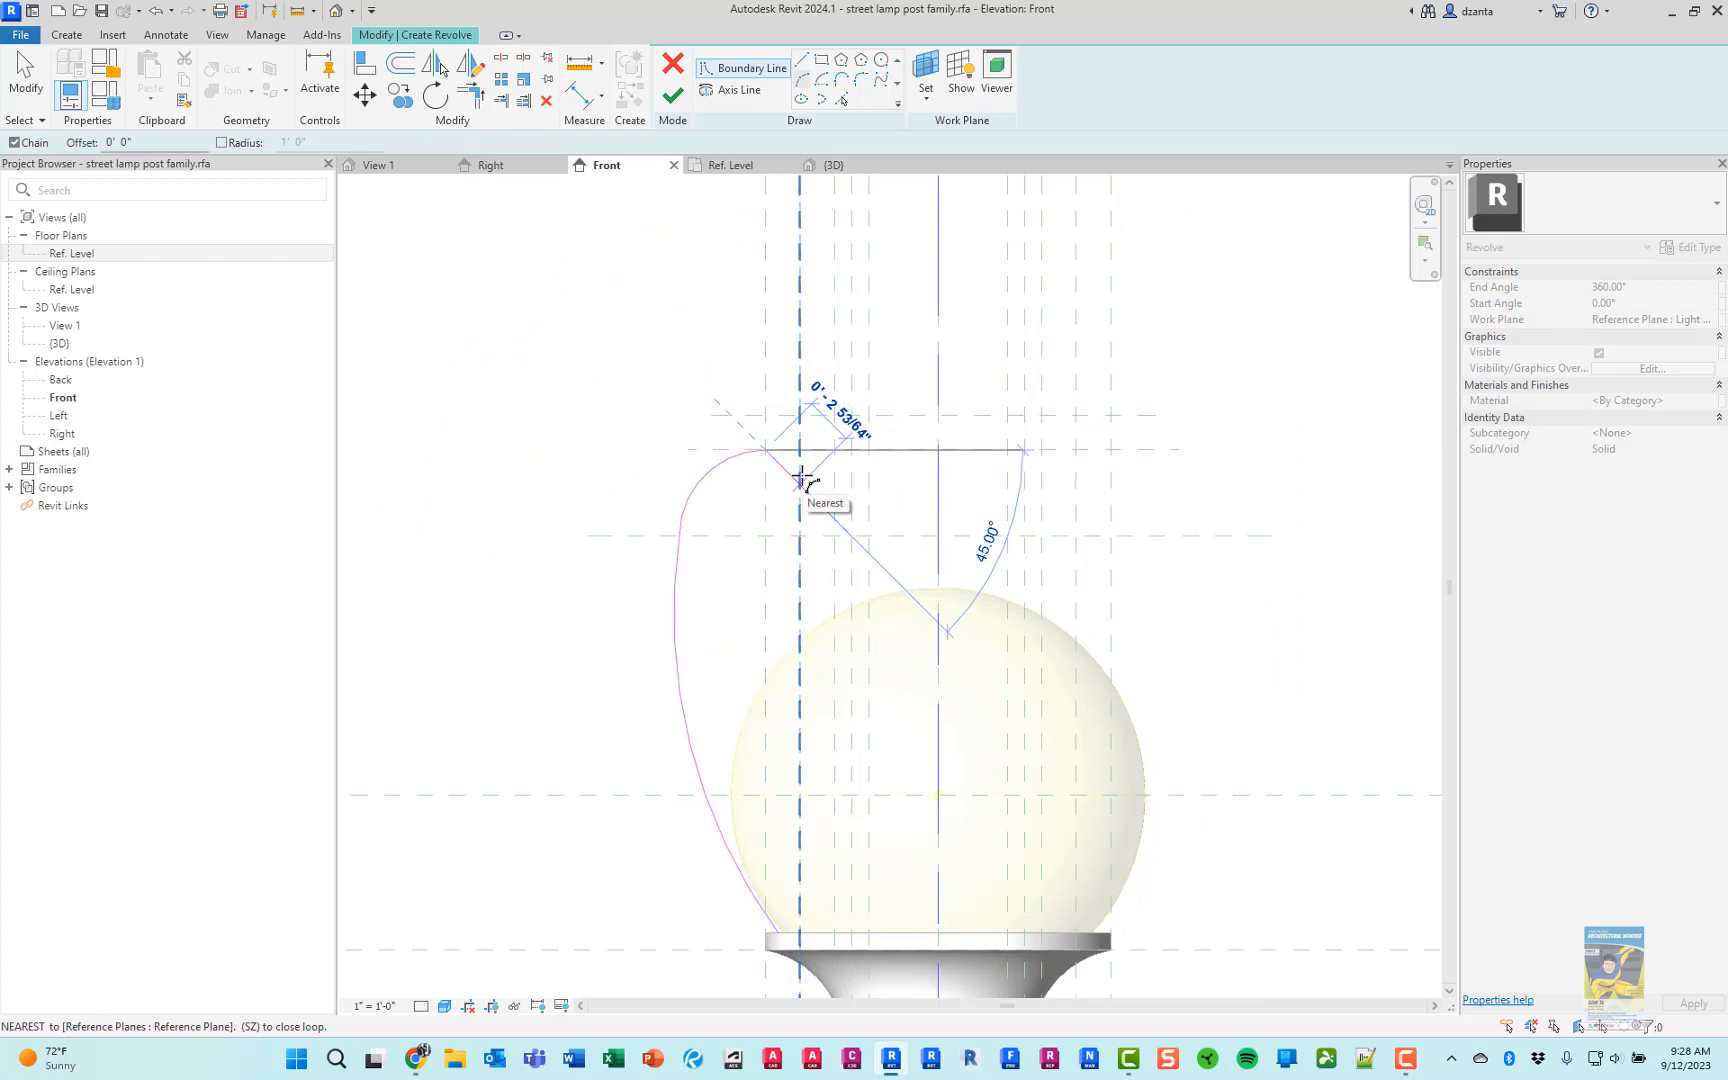
key("Escape")
Draw a shoulder arc of about 9 1/4" radius to the second-highest plane and a concave arc of about 3 11/16" radius to the topmost plane
scroll(790, 472, "up", 4)
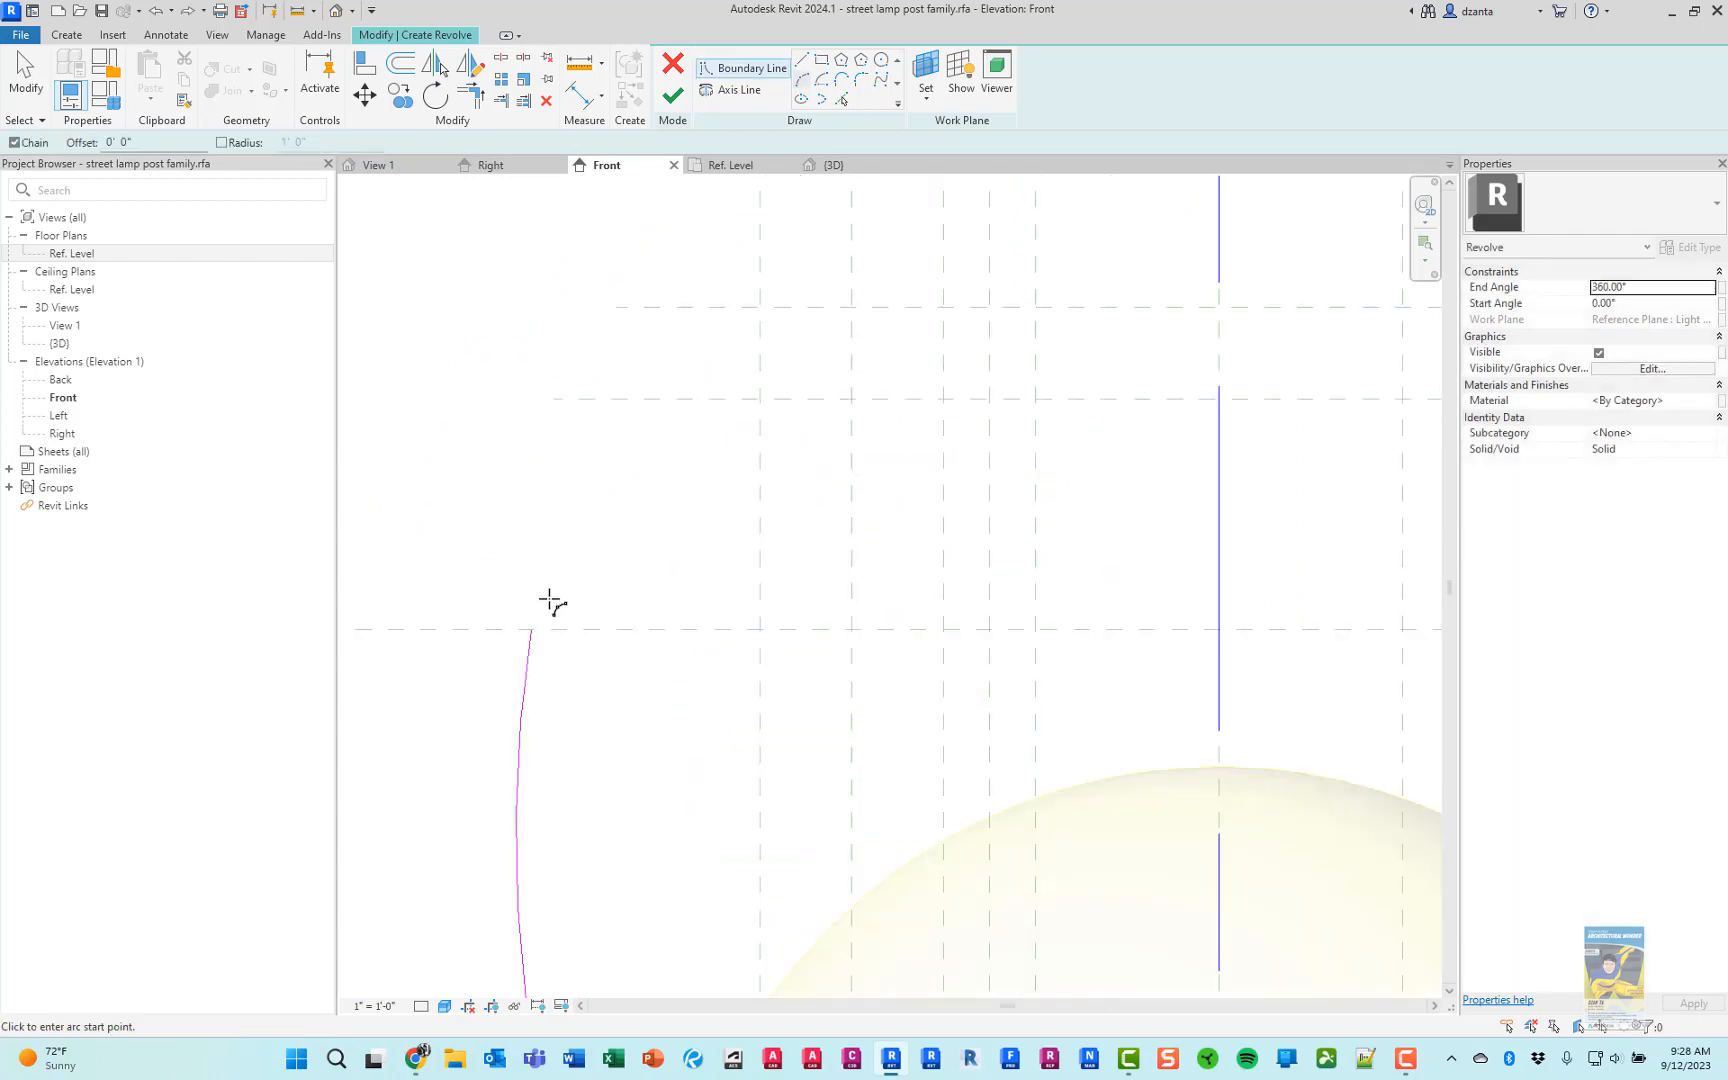
left_click(531, 630)
left_click(713, 447)
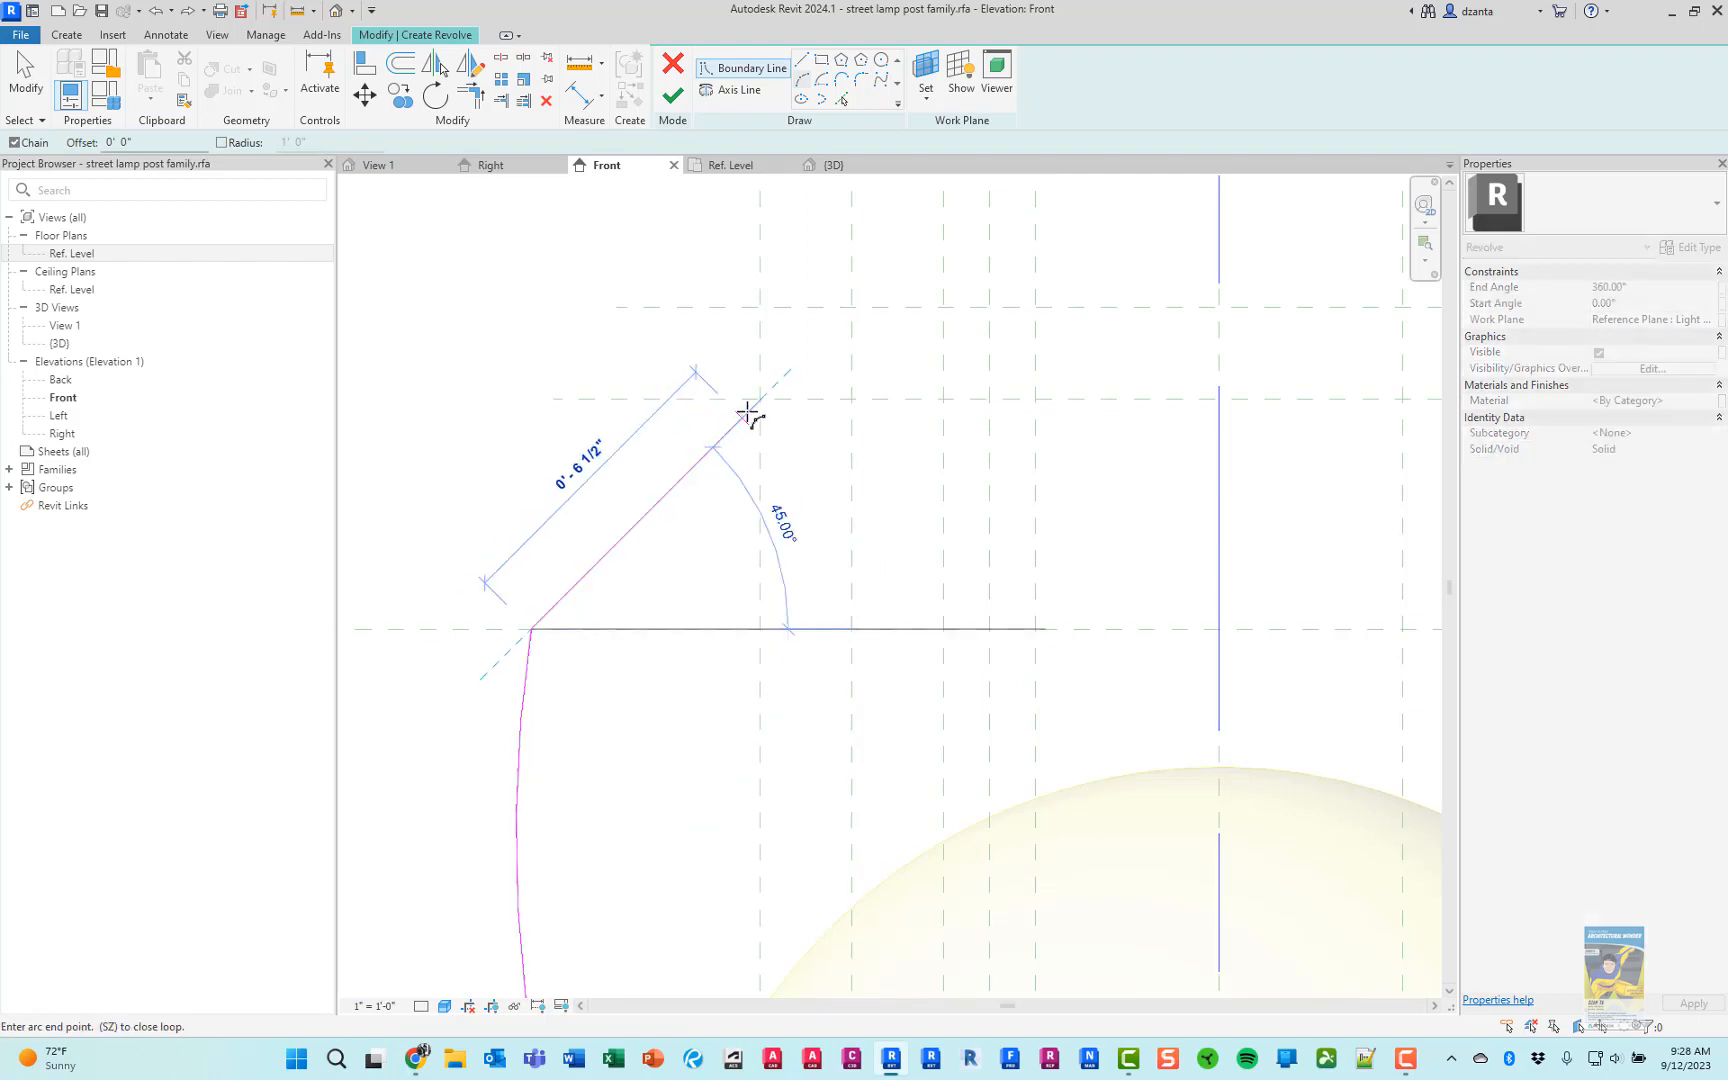
left_click(757, 399)
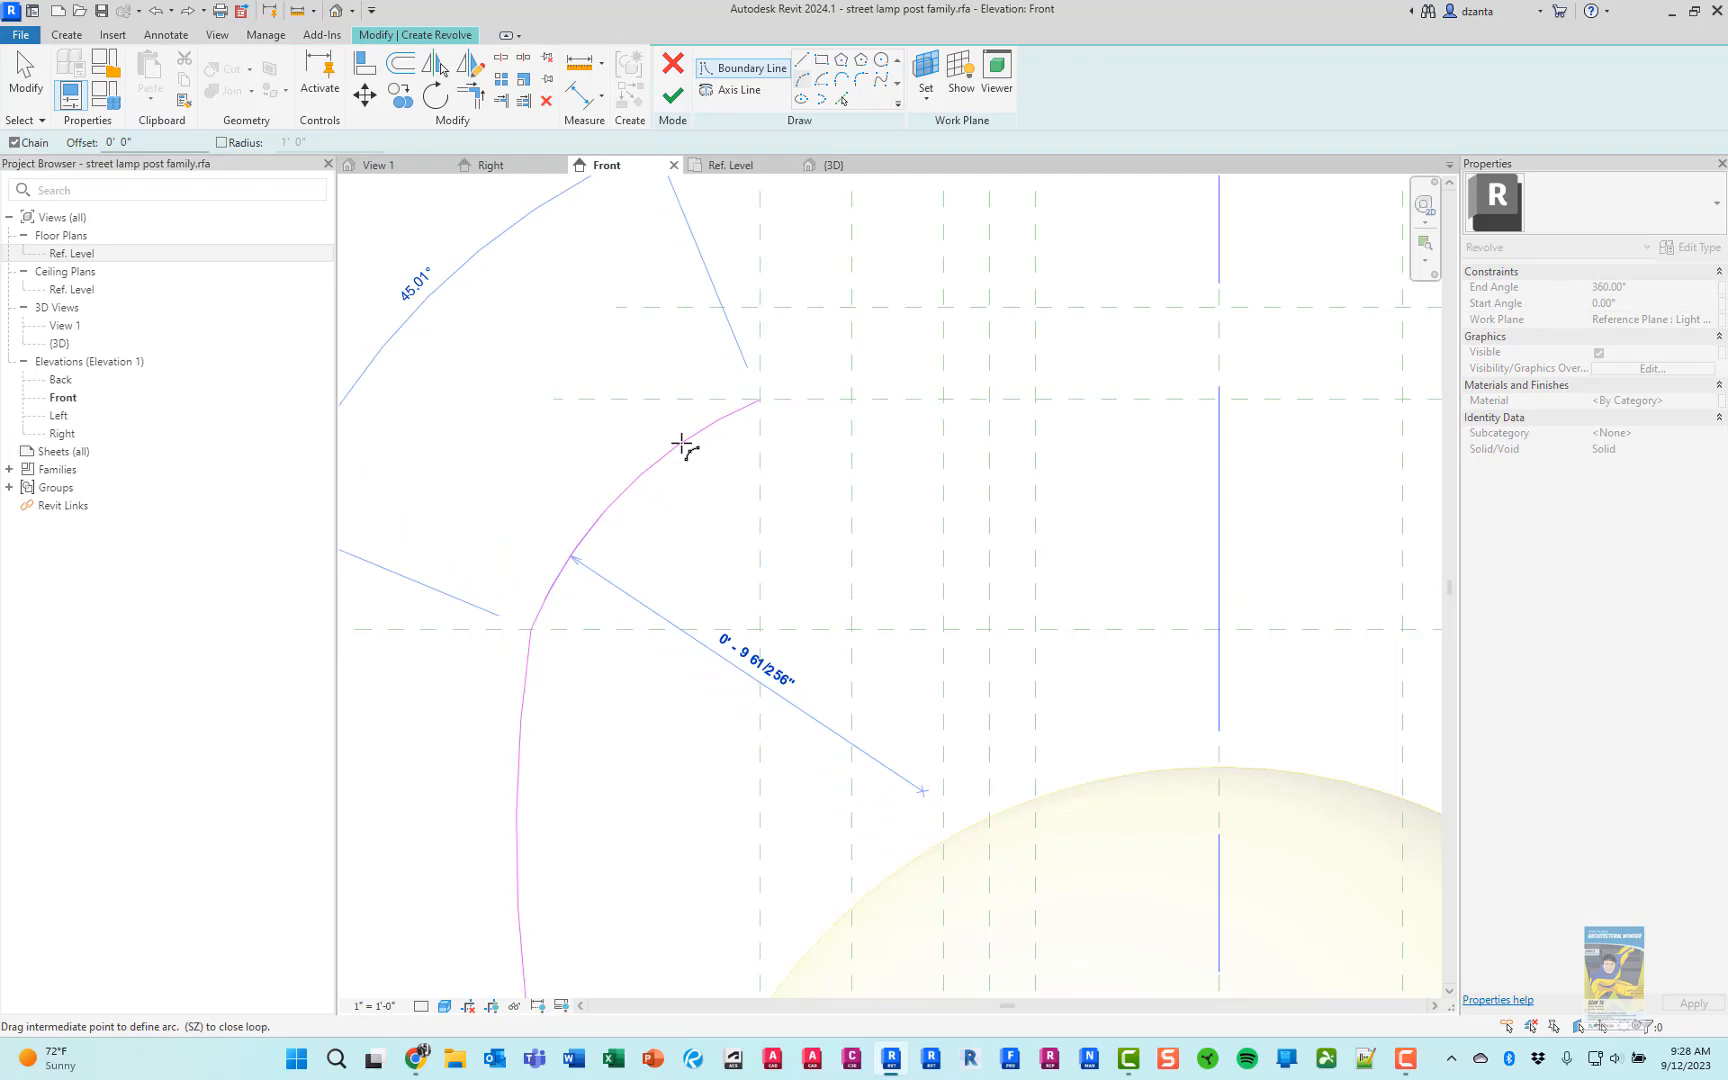
key("alt+Tab")
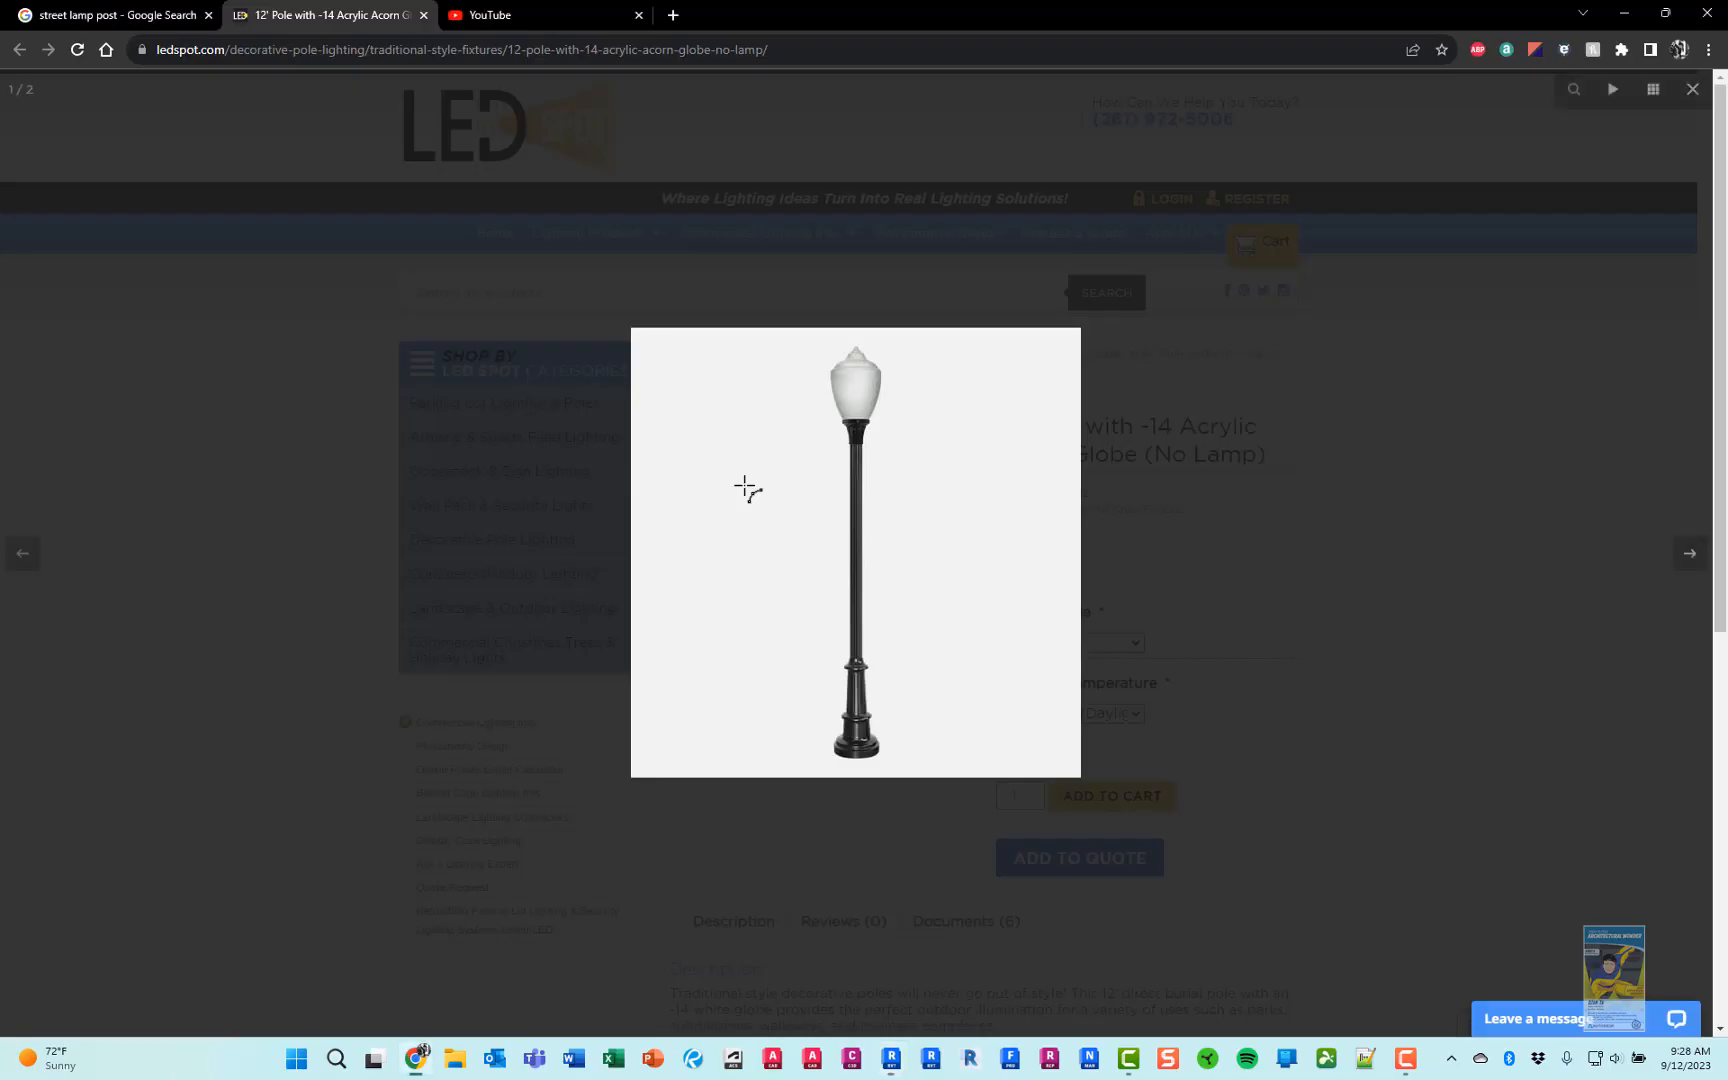
key("alt+Tab")
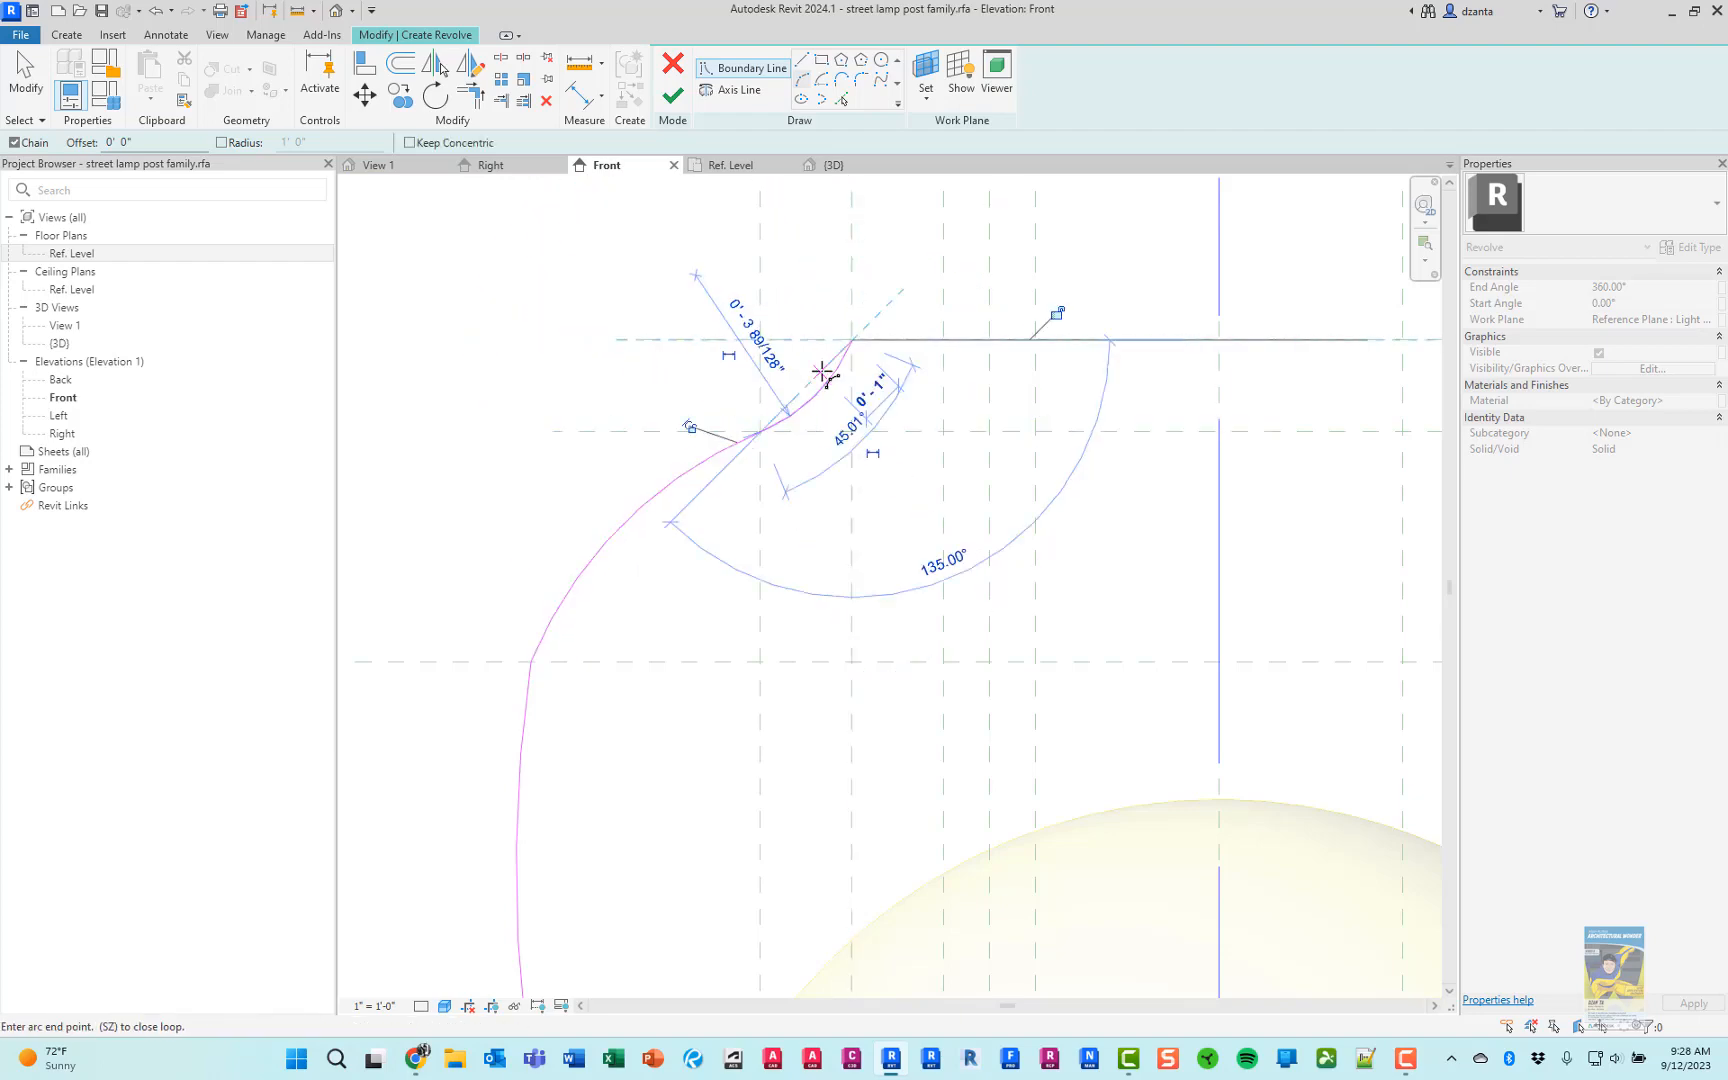
key("alt+Tab")
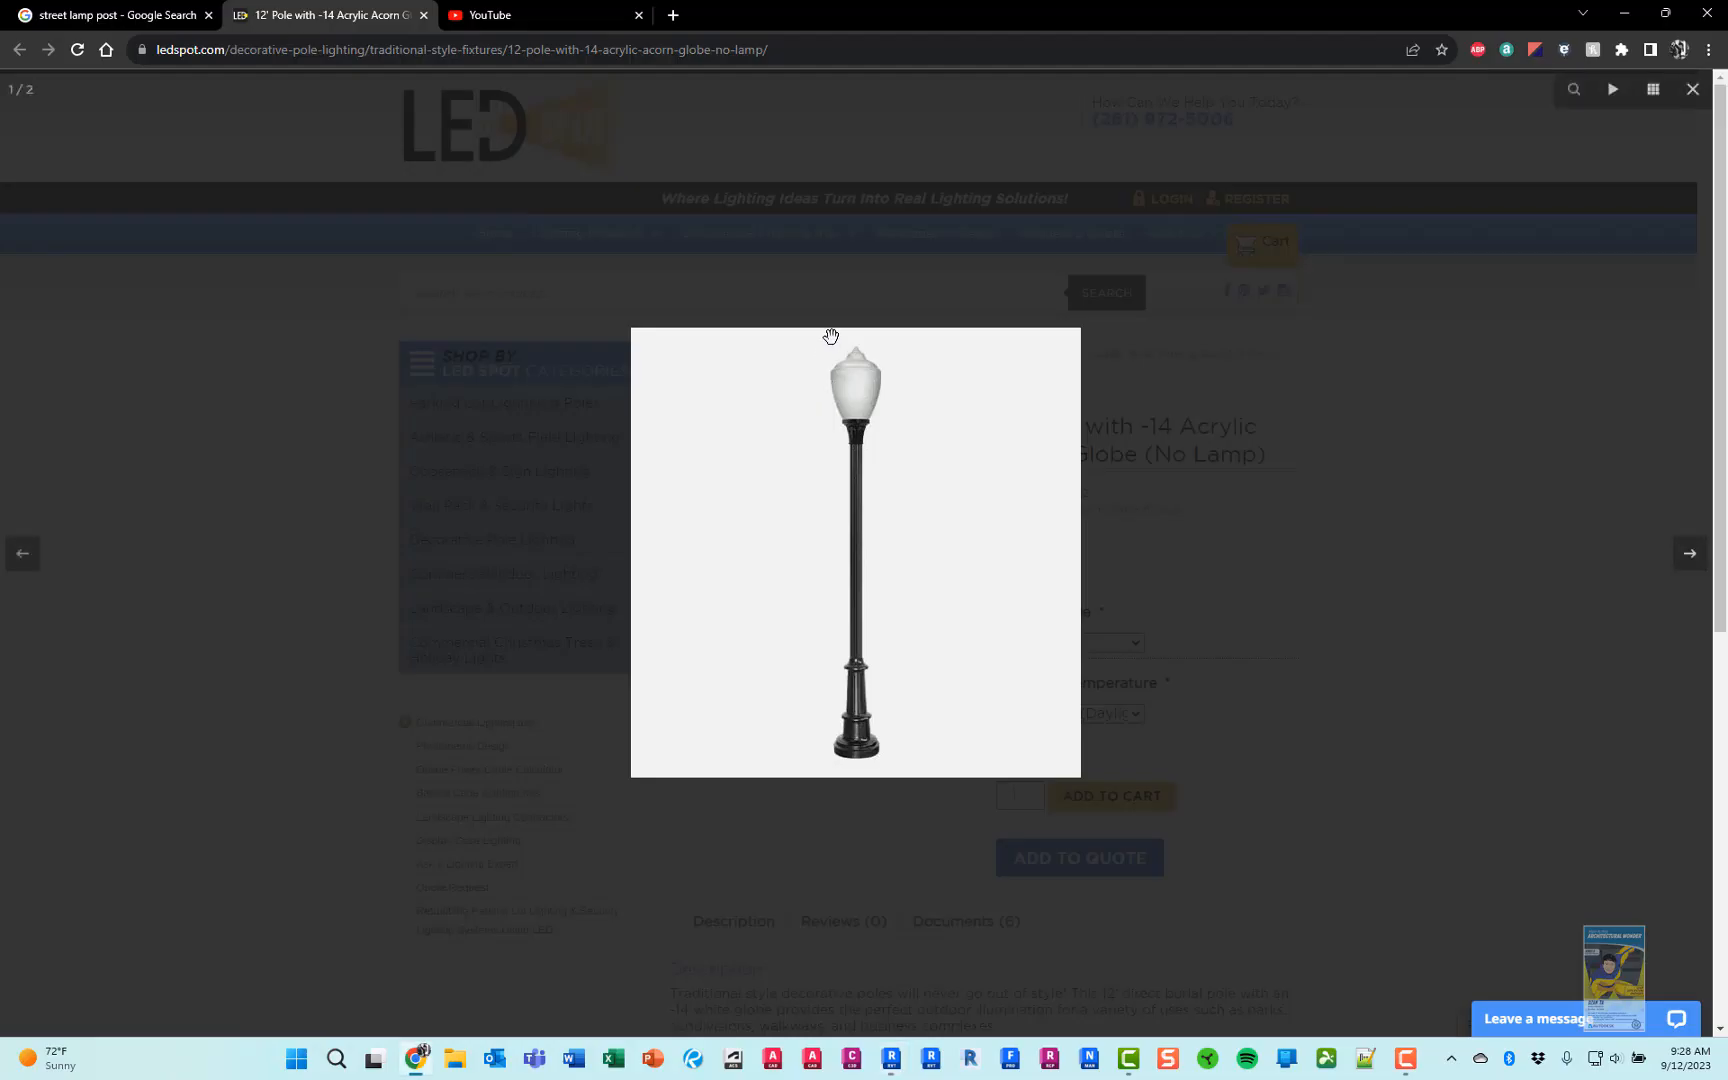
key("alt+Tab")
left_click(852, 340)
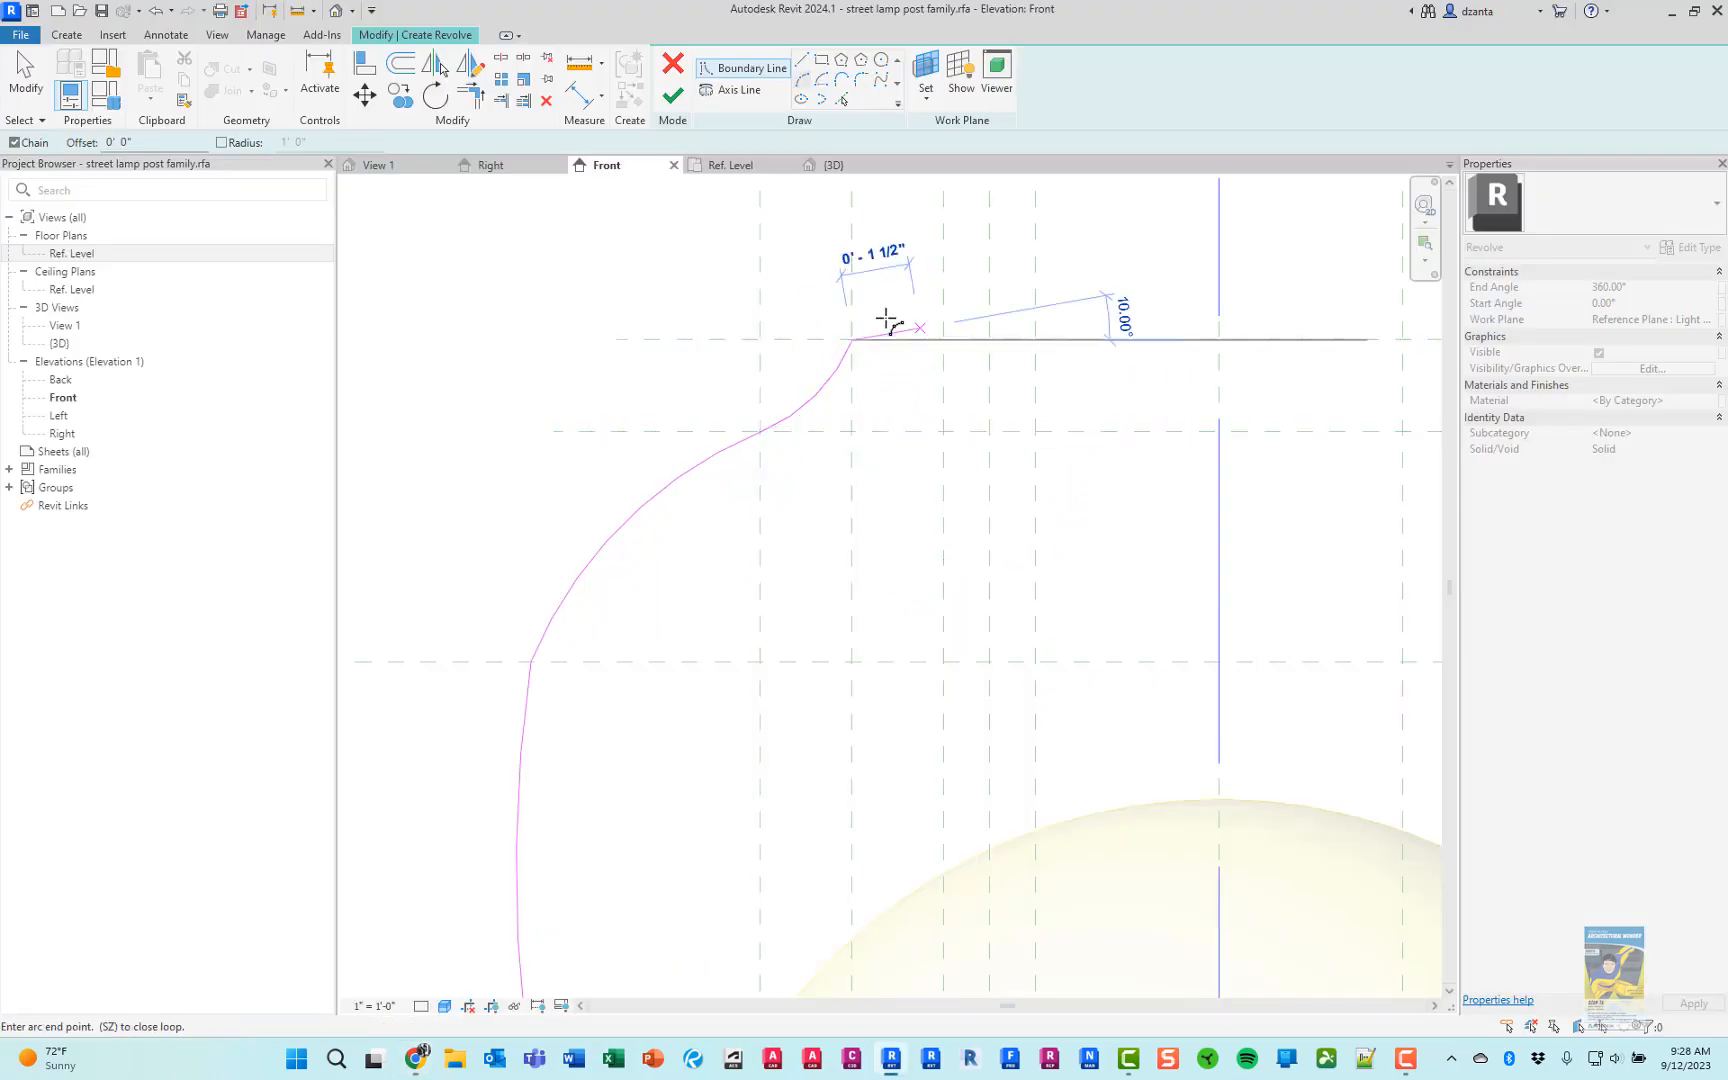
left_click(852, 324)
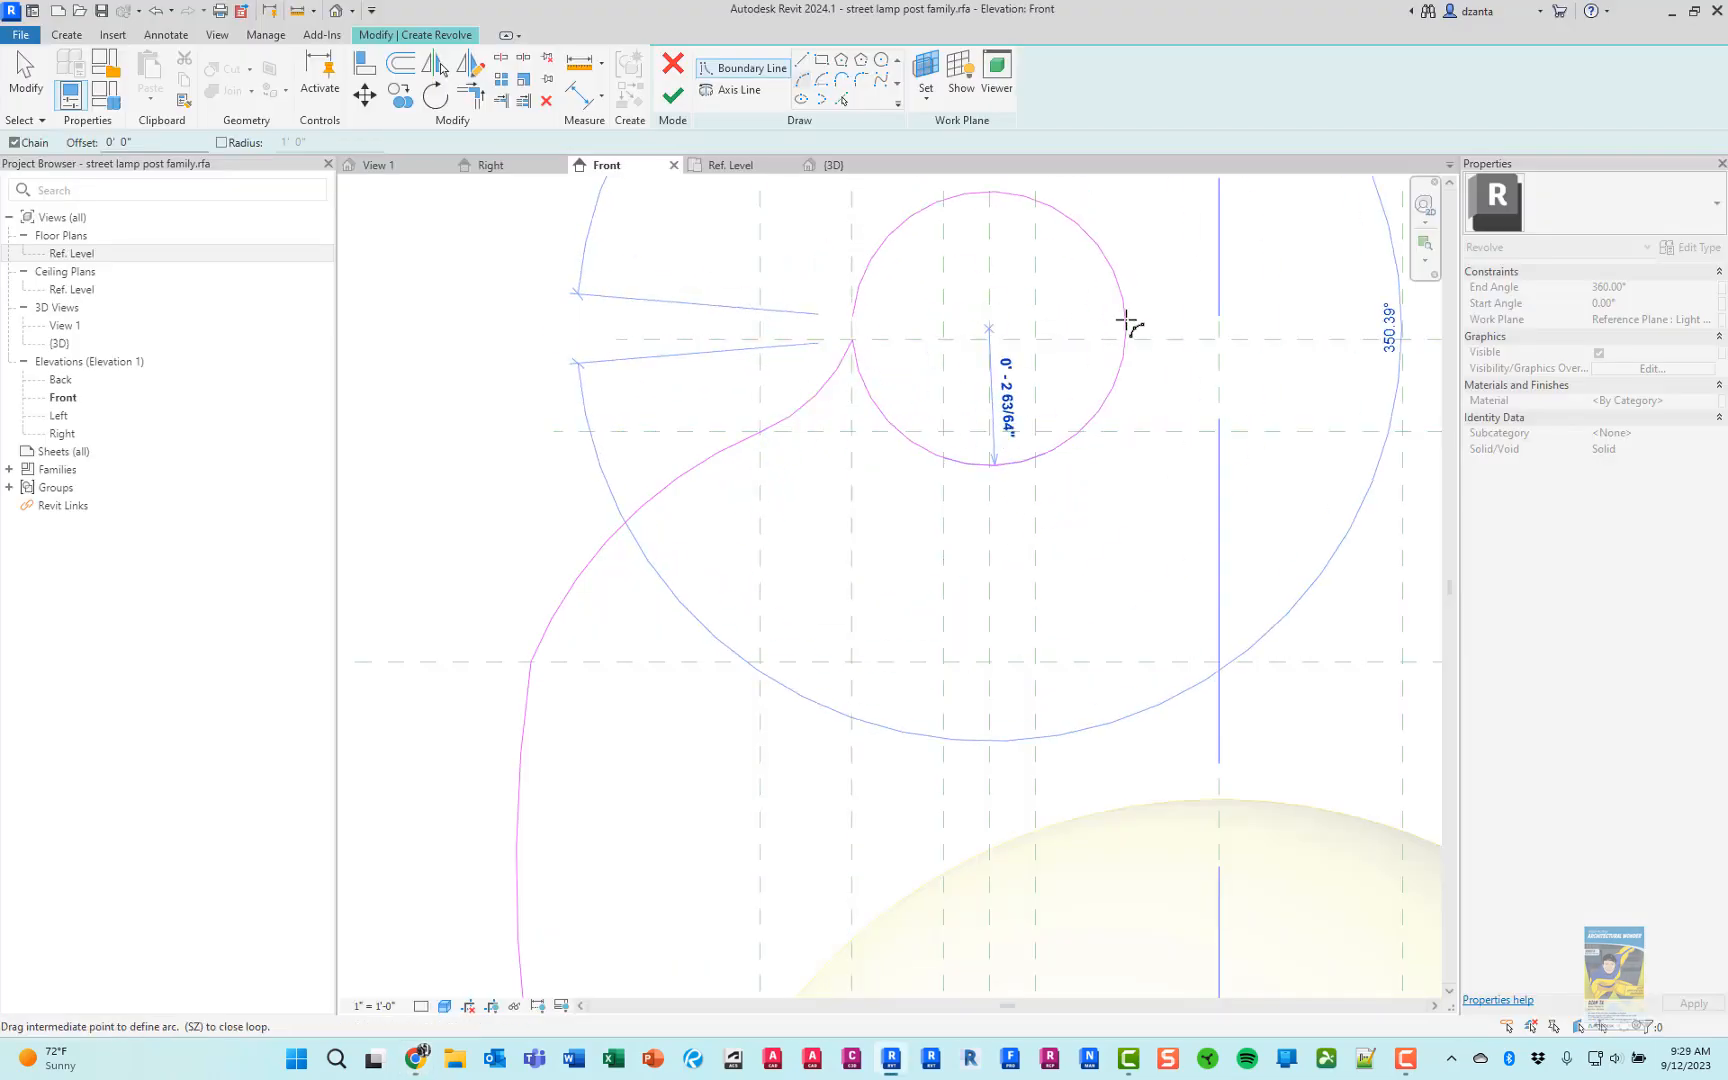
key("Escape")
key("Escape")
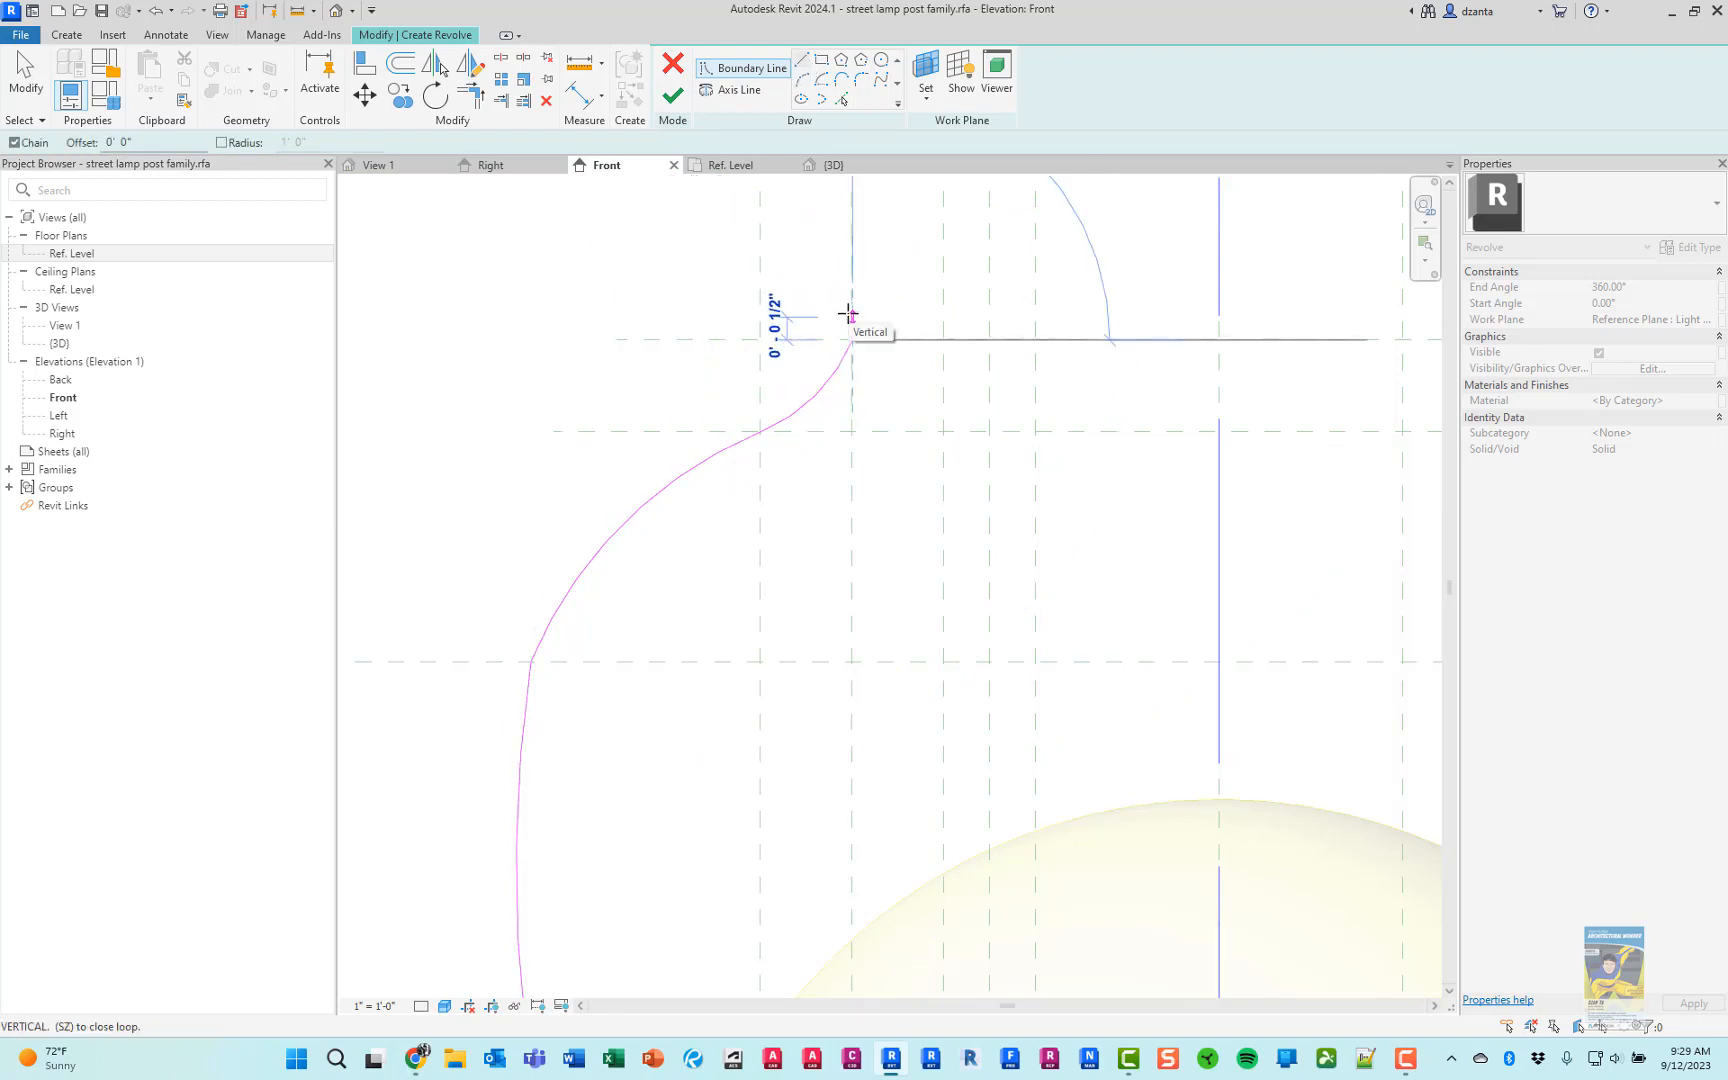
Draw the cap's boundary lines 1/2" up, across to the centreline, 1/2" down, and 7 1/2" back along the topmost plane
scroll(983, 308, "down", 5)
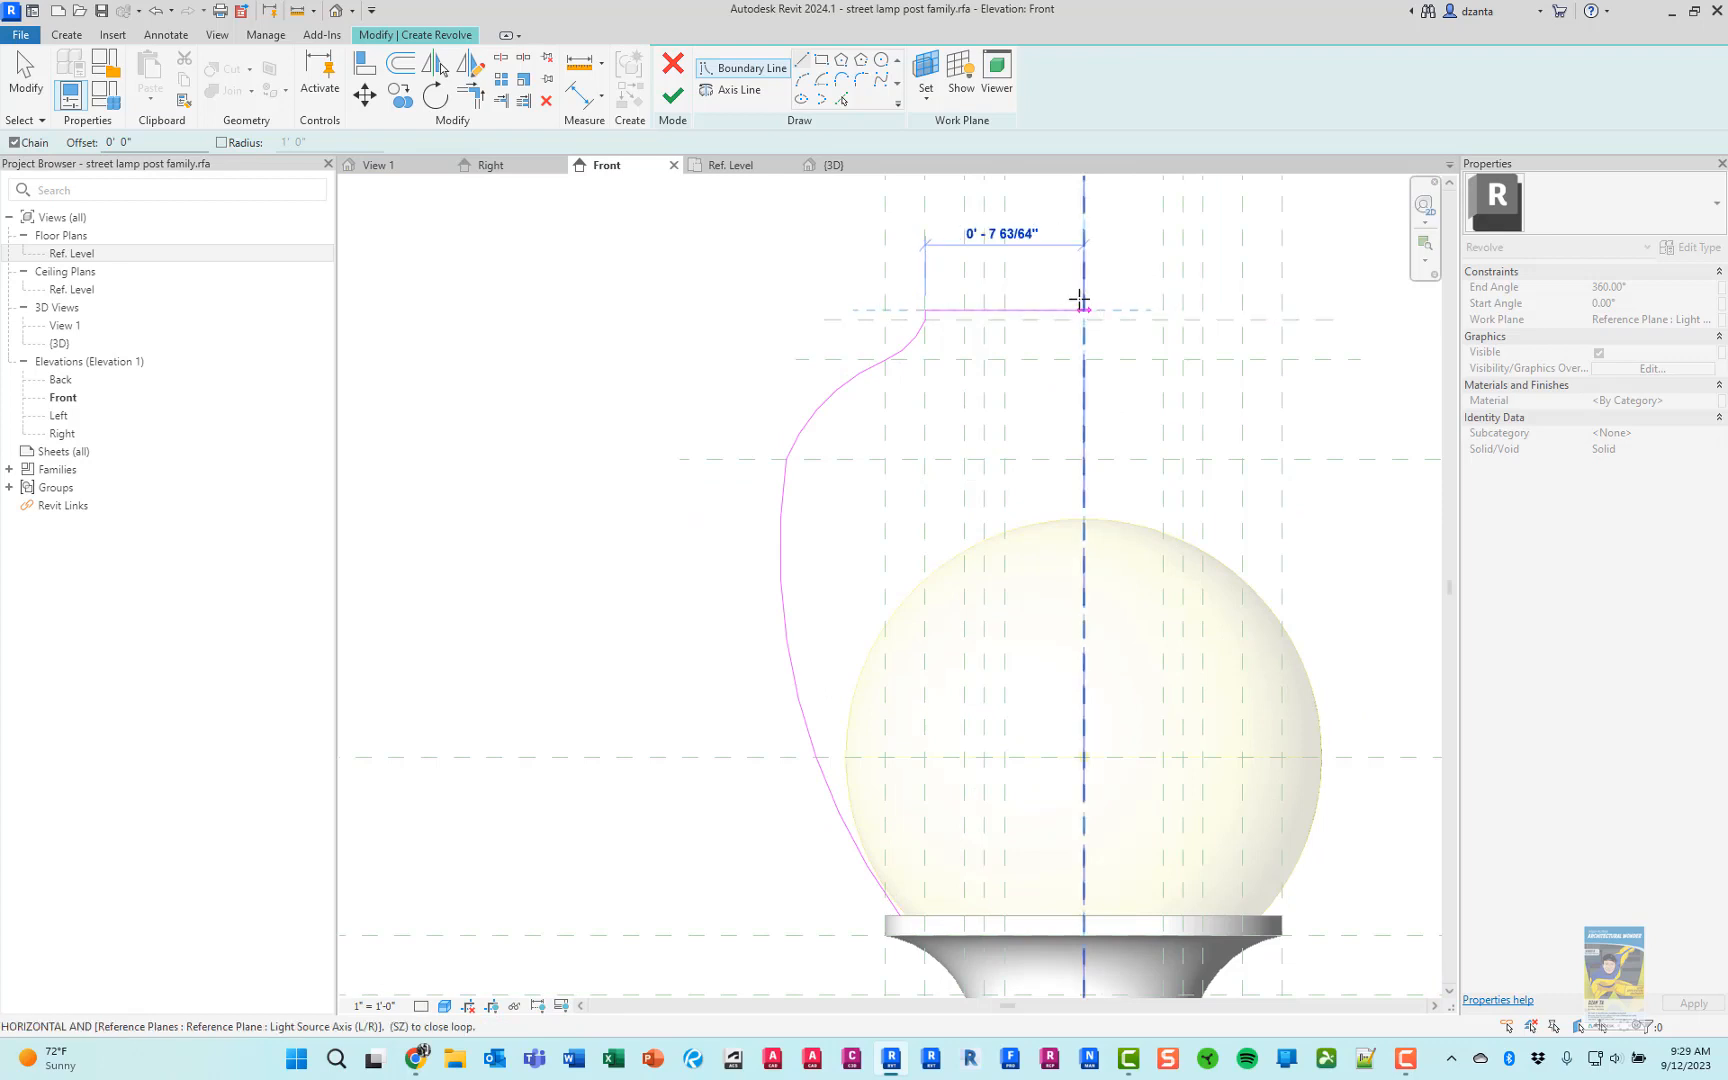
left_click(1083, 308)
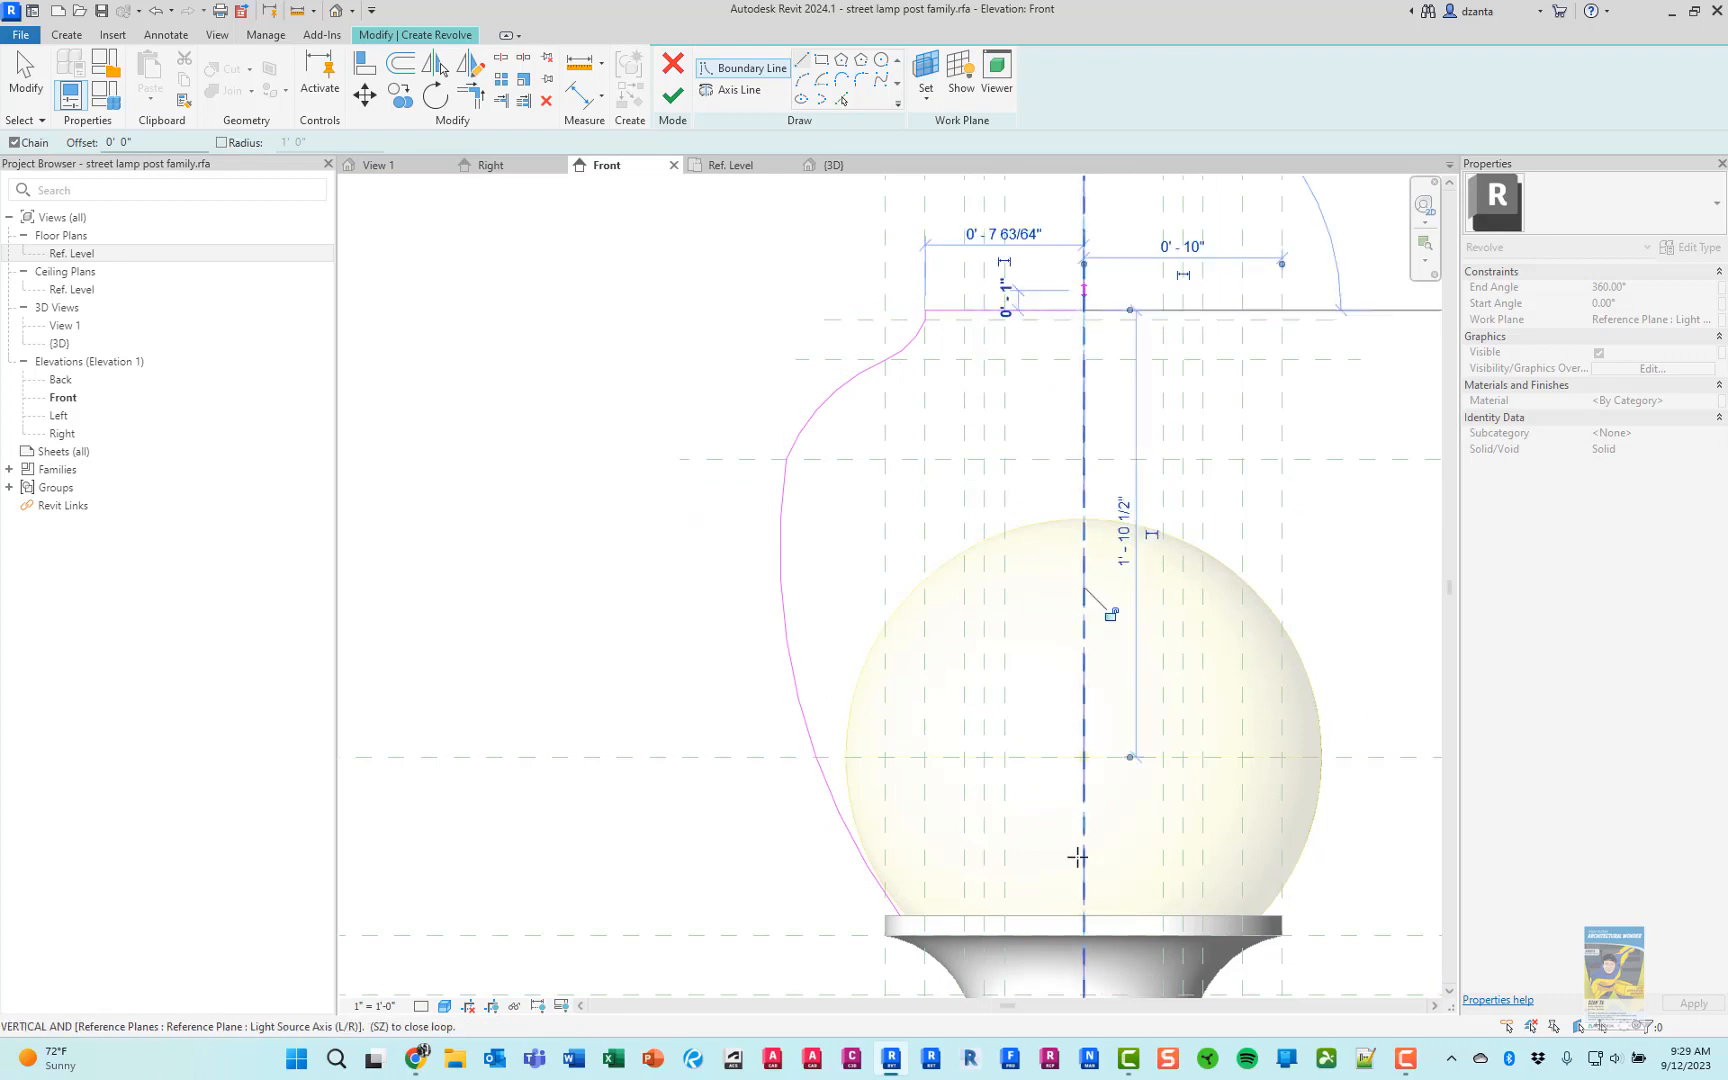
left_click(1084, 914)
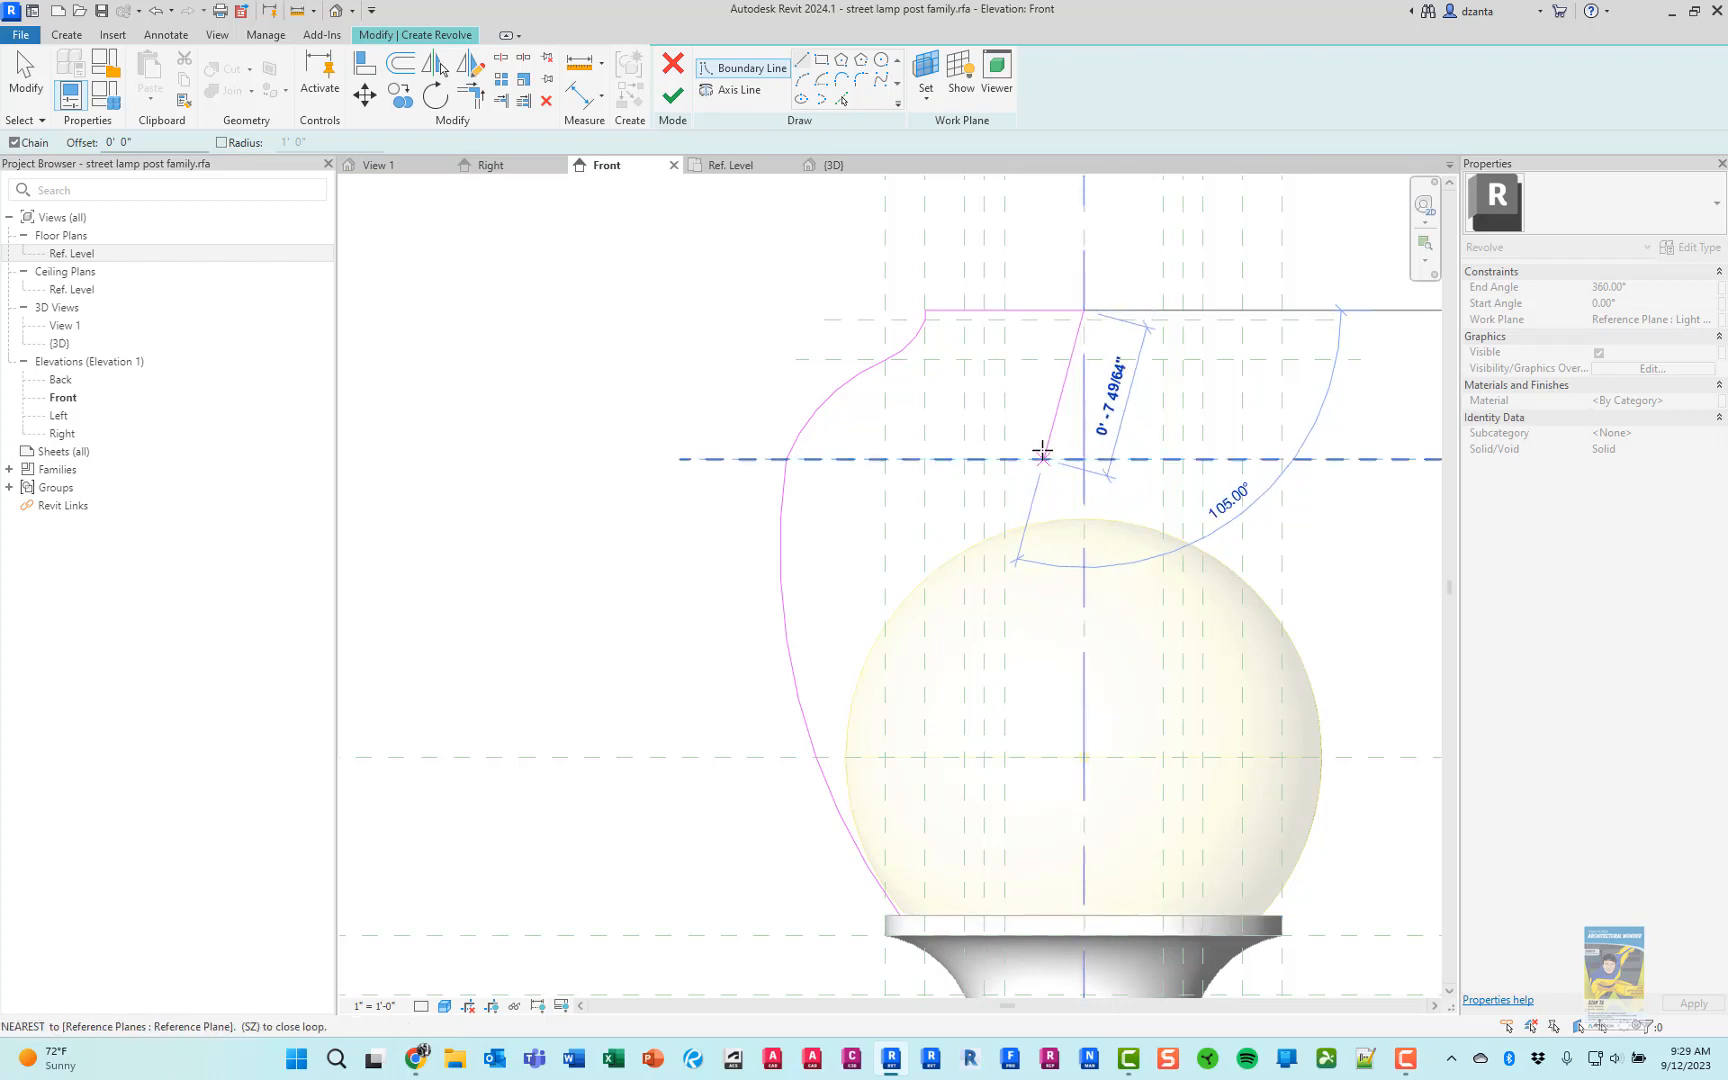
scroll(1084, 312, "up", 4)
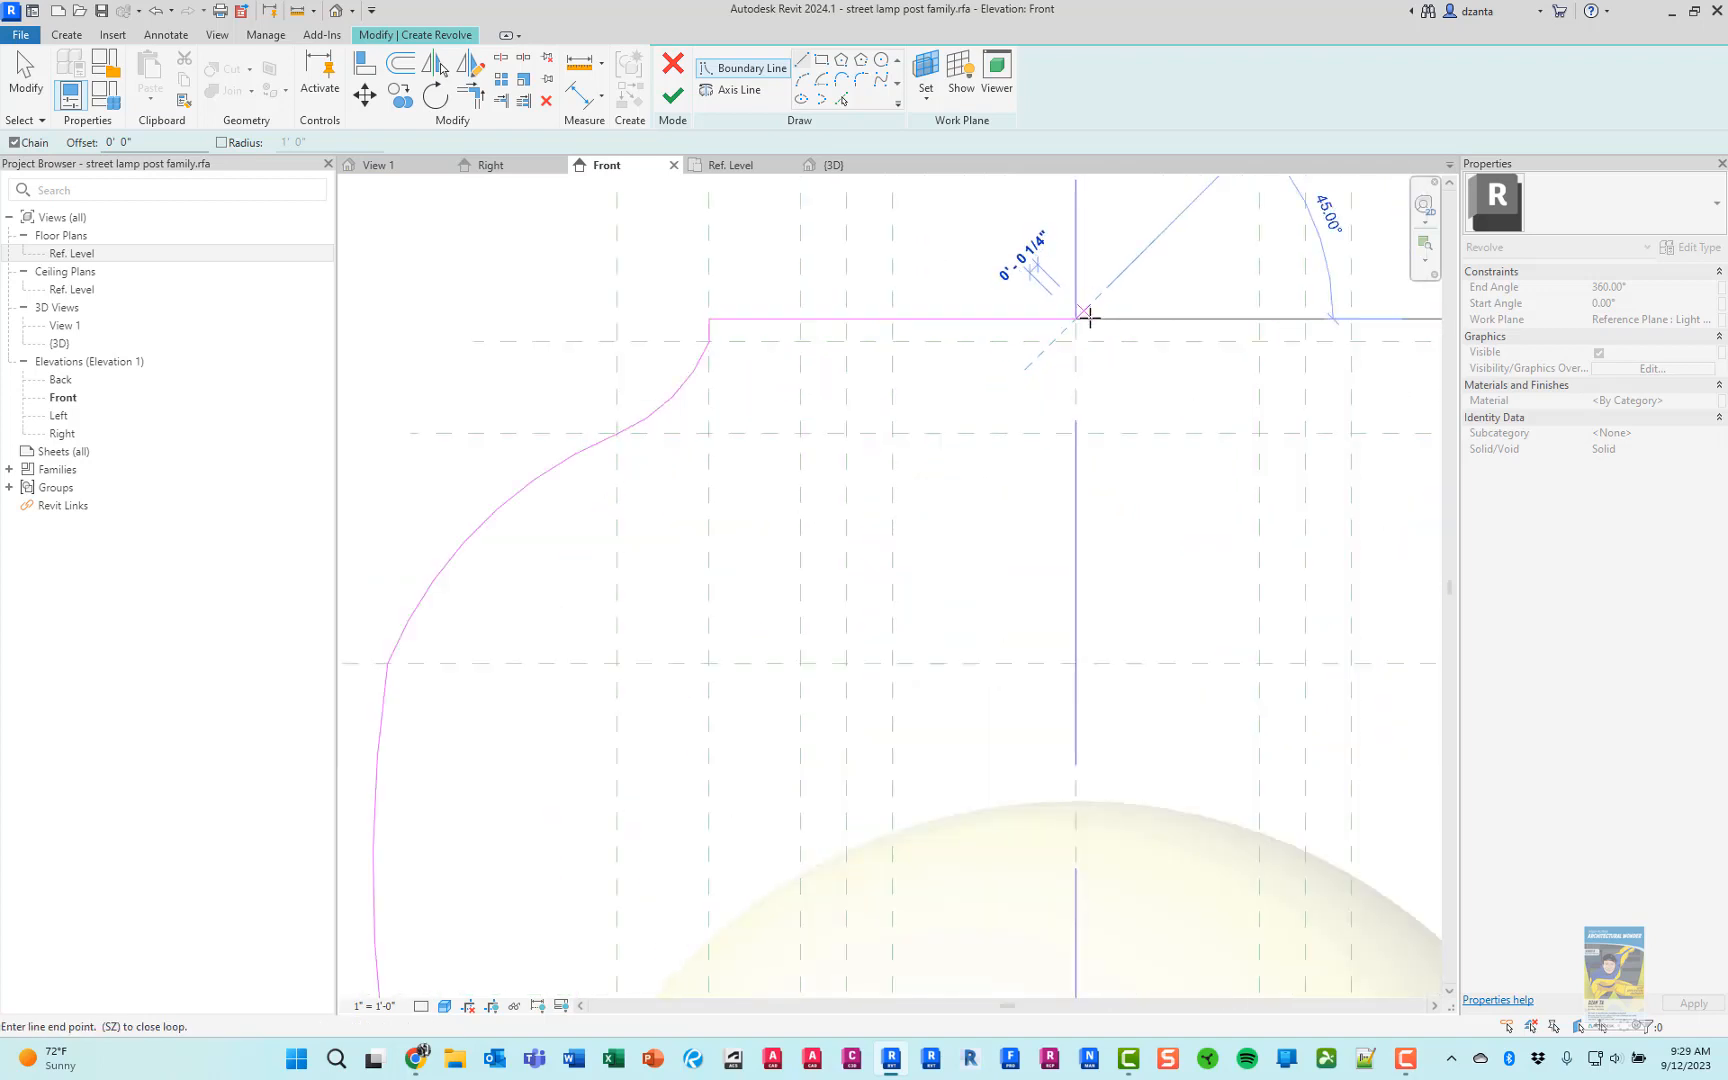
left_click(1076, 341)
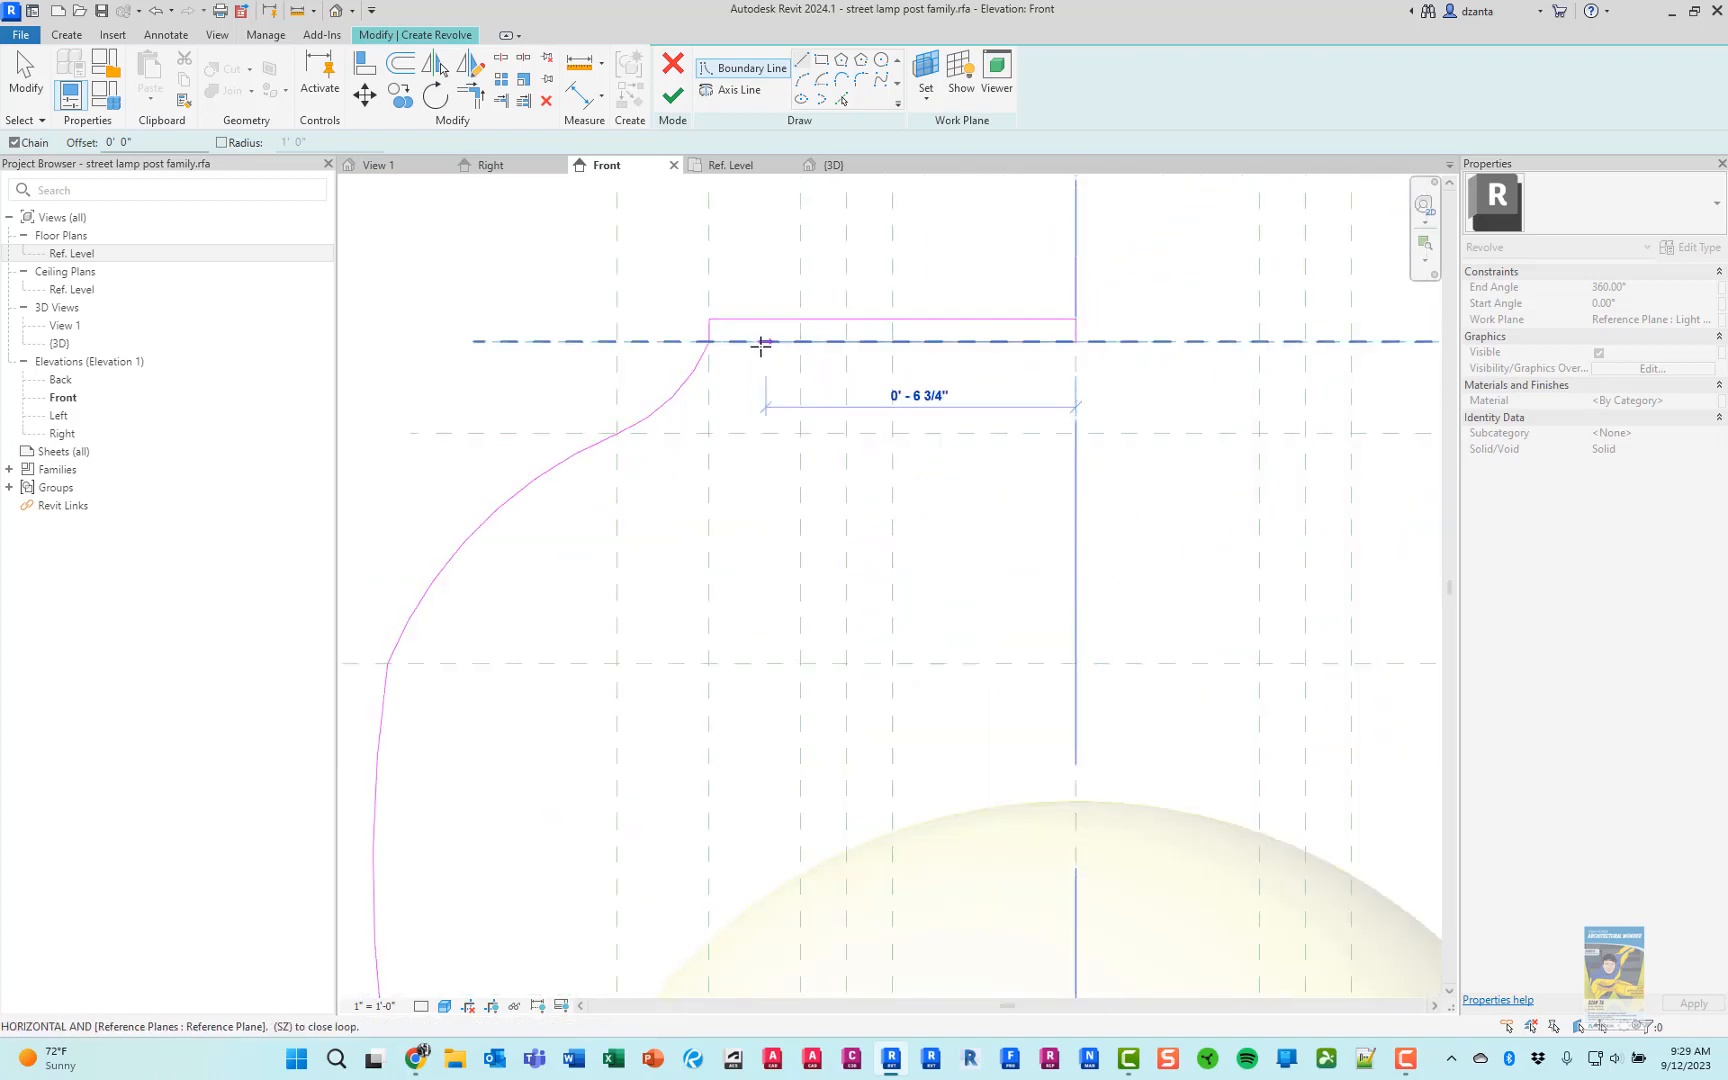
left_click(730, 341)
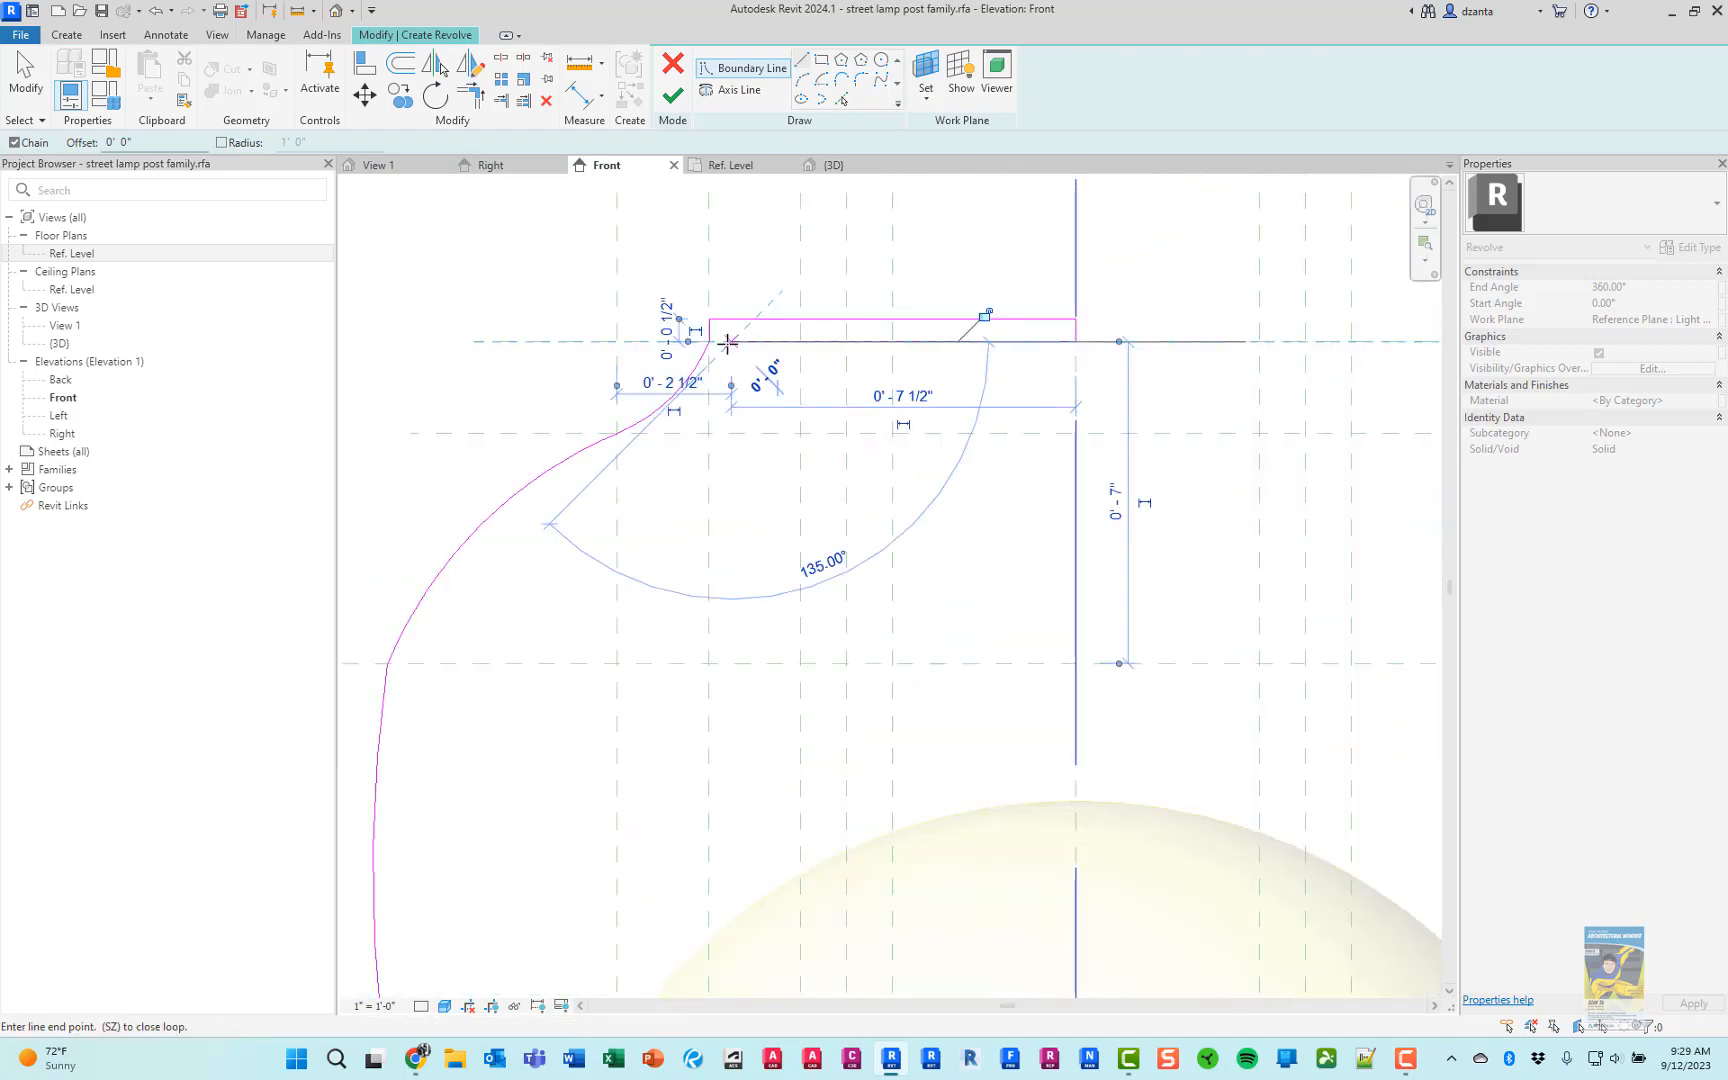
key("Escape")
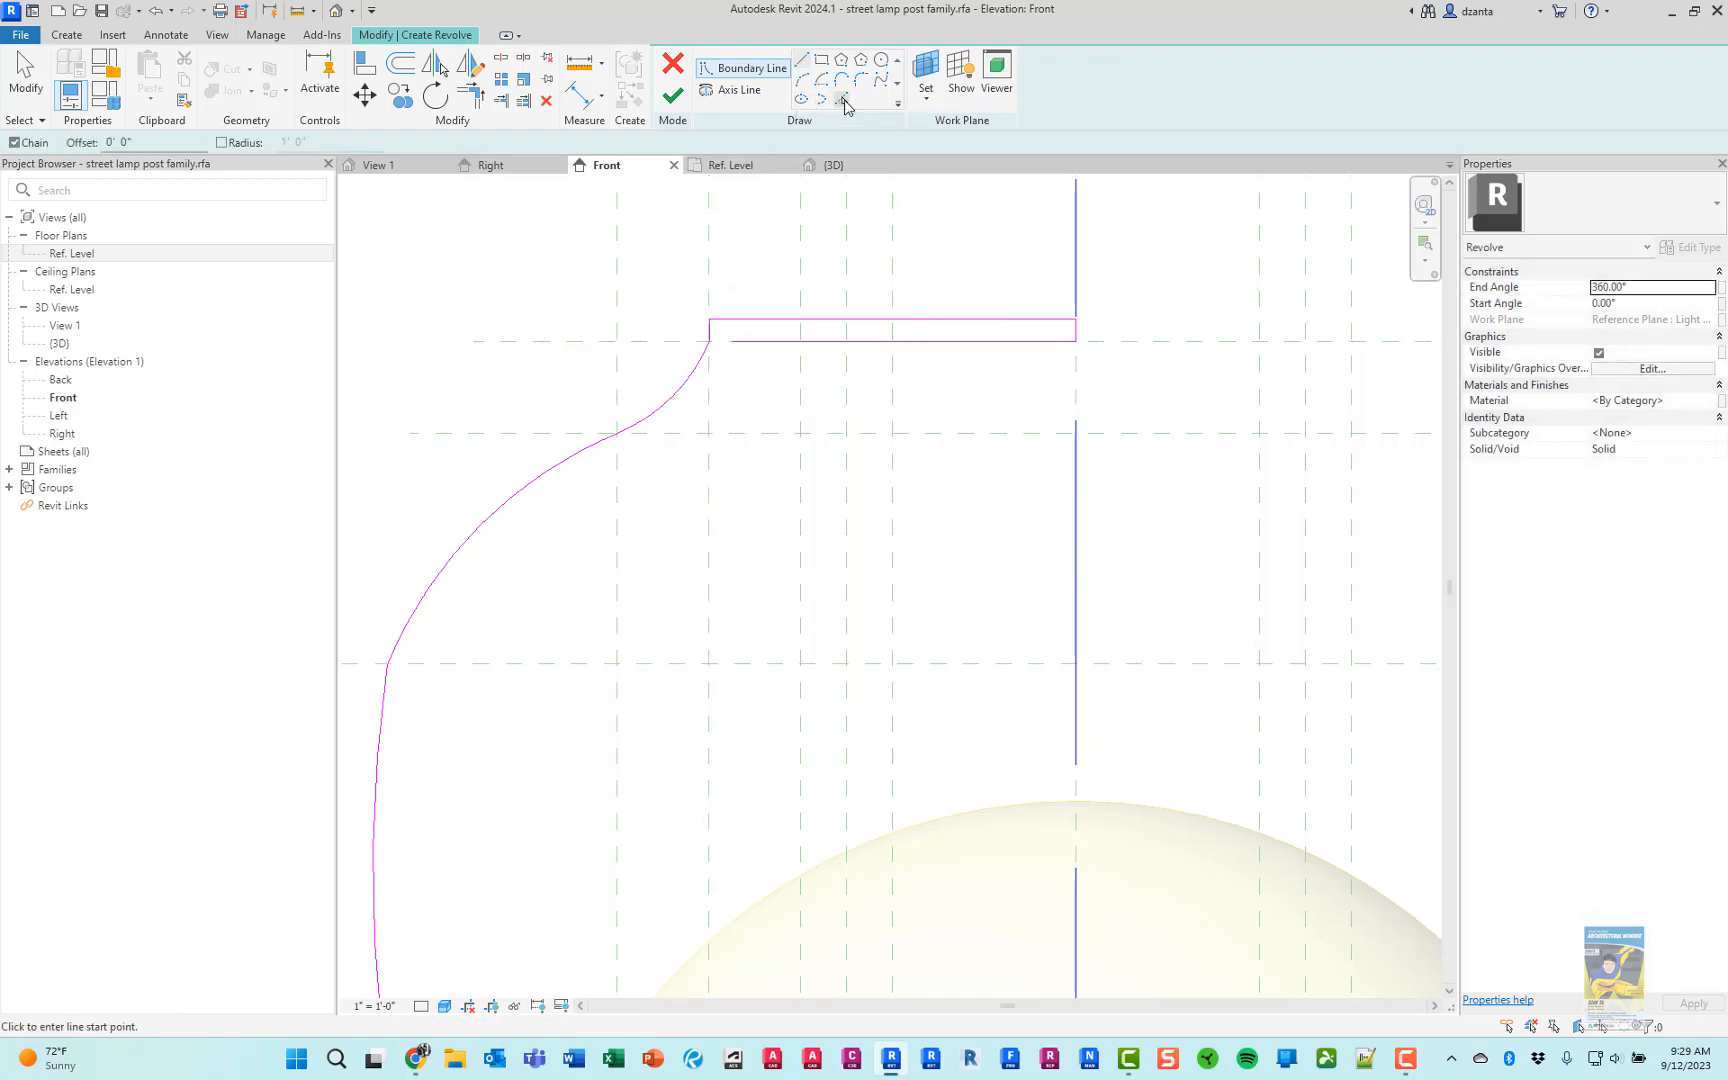
Create the globe's inner boundary by picking the concave, shoulder and side arcs with a 1/8" inward offset
left_click(843, 100)
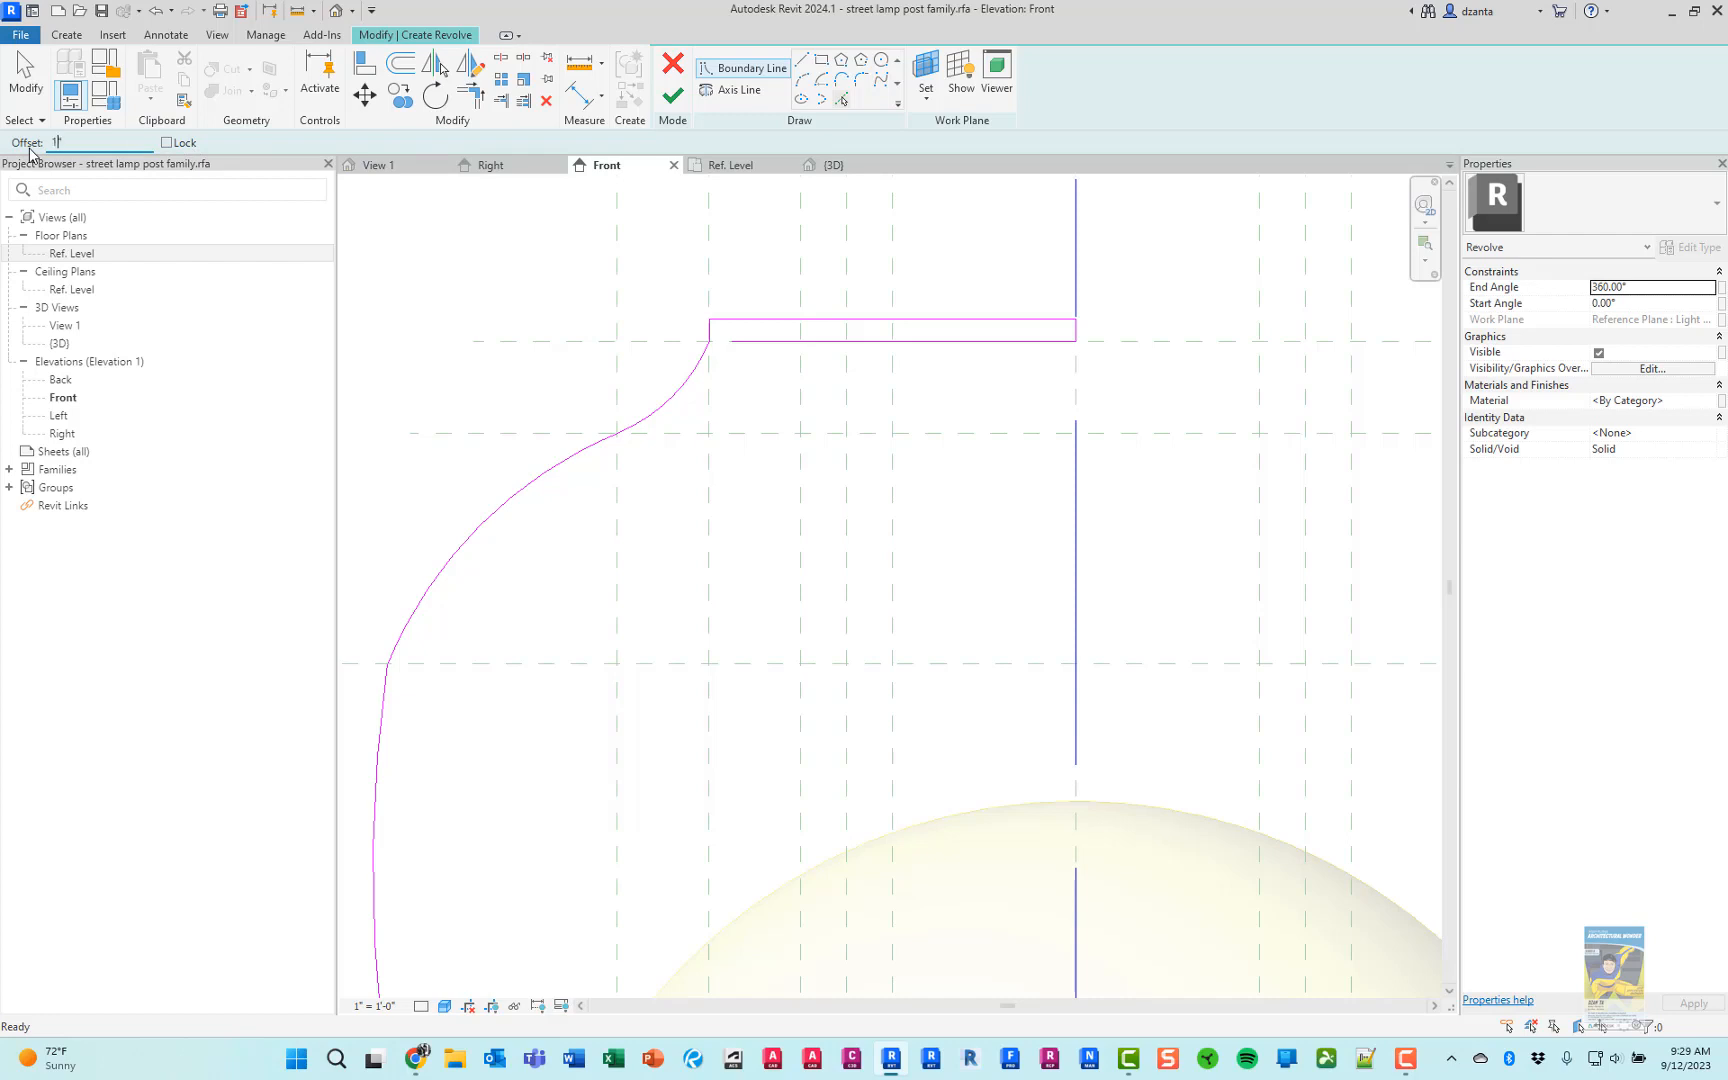
type("\"")
key("Return")
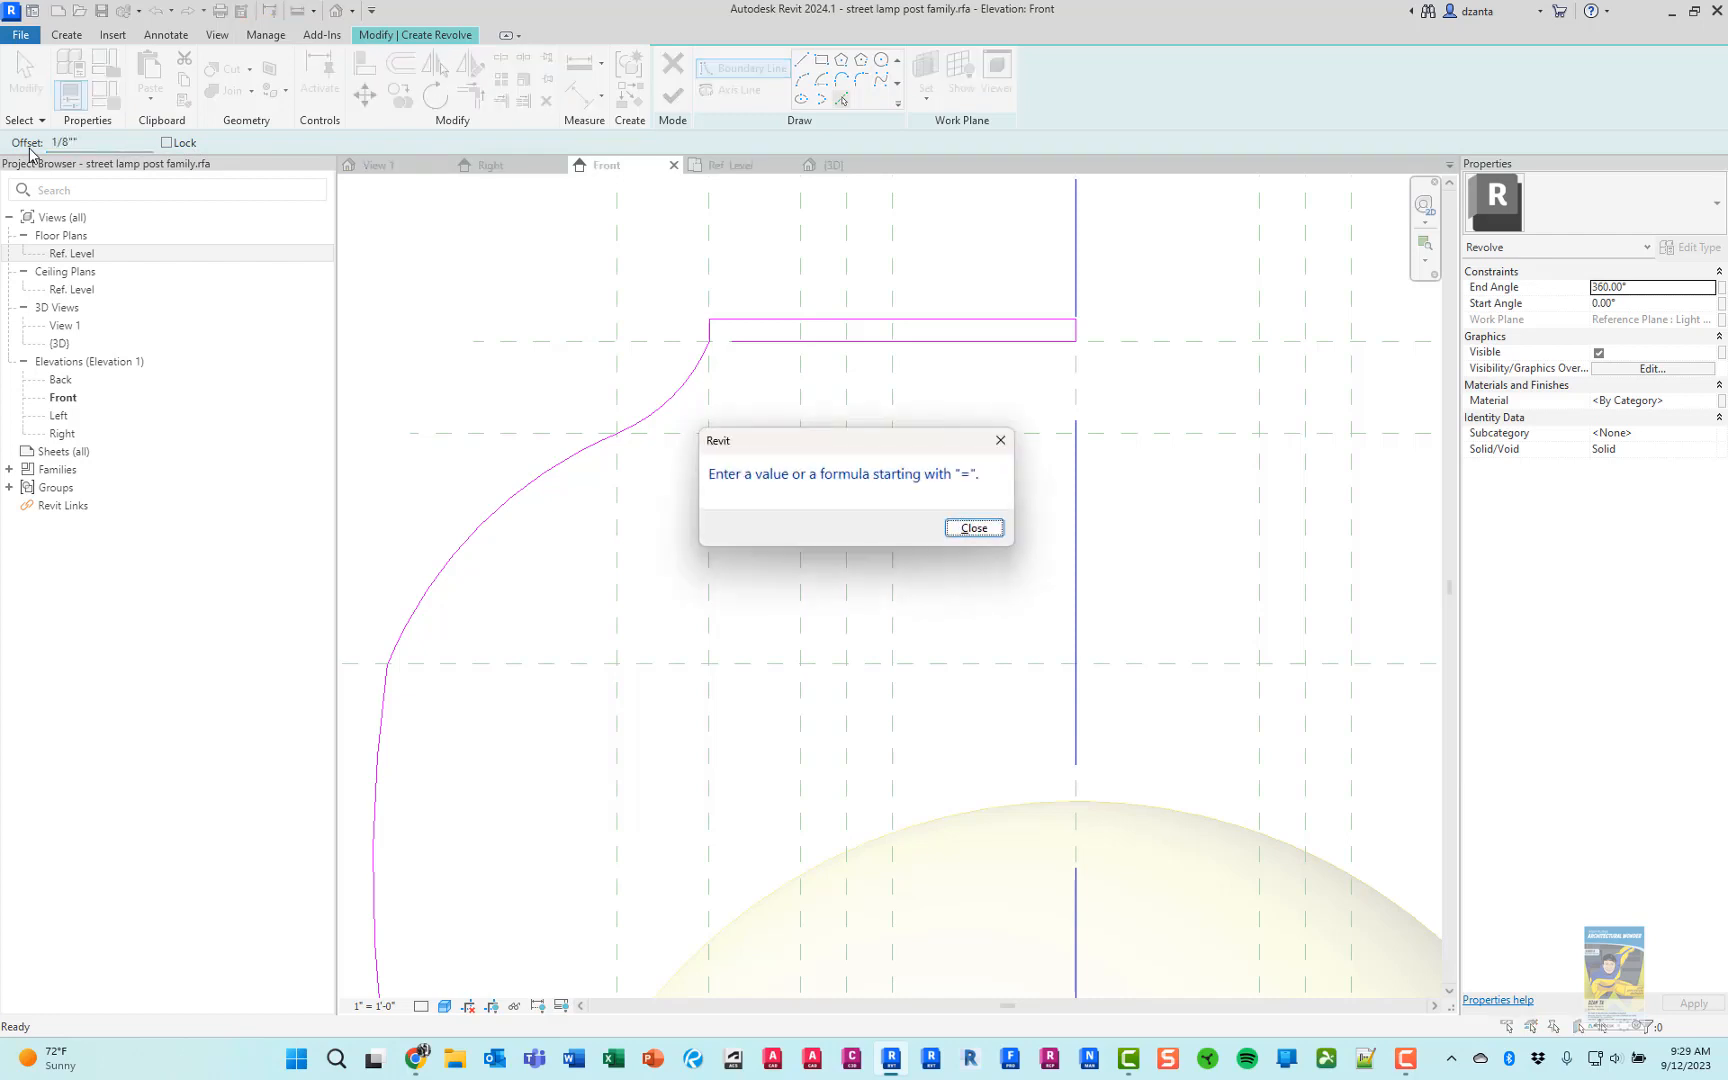
left_click(972, 528)
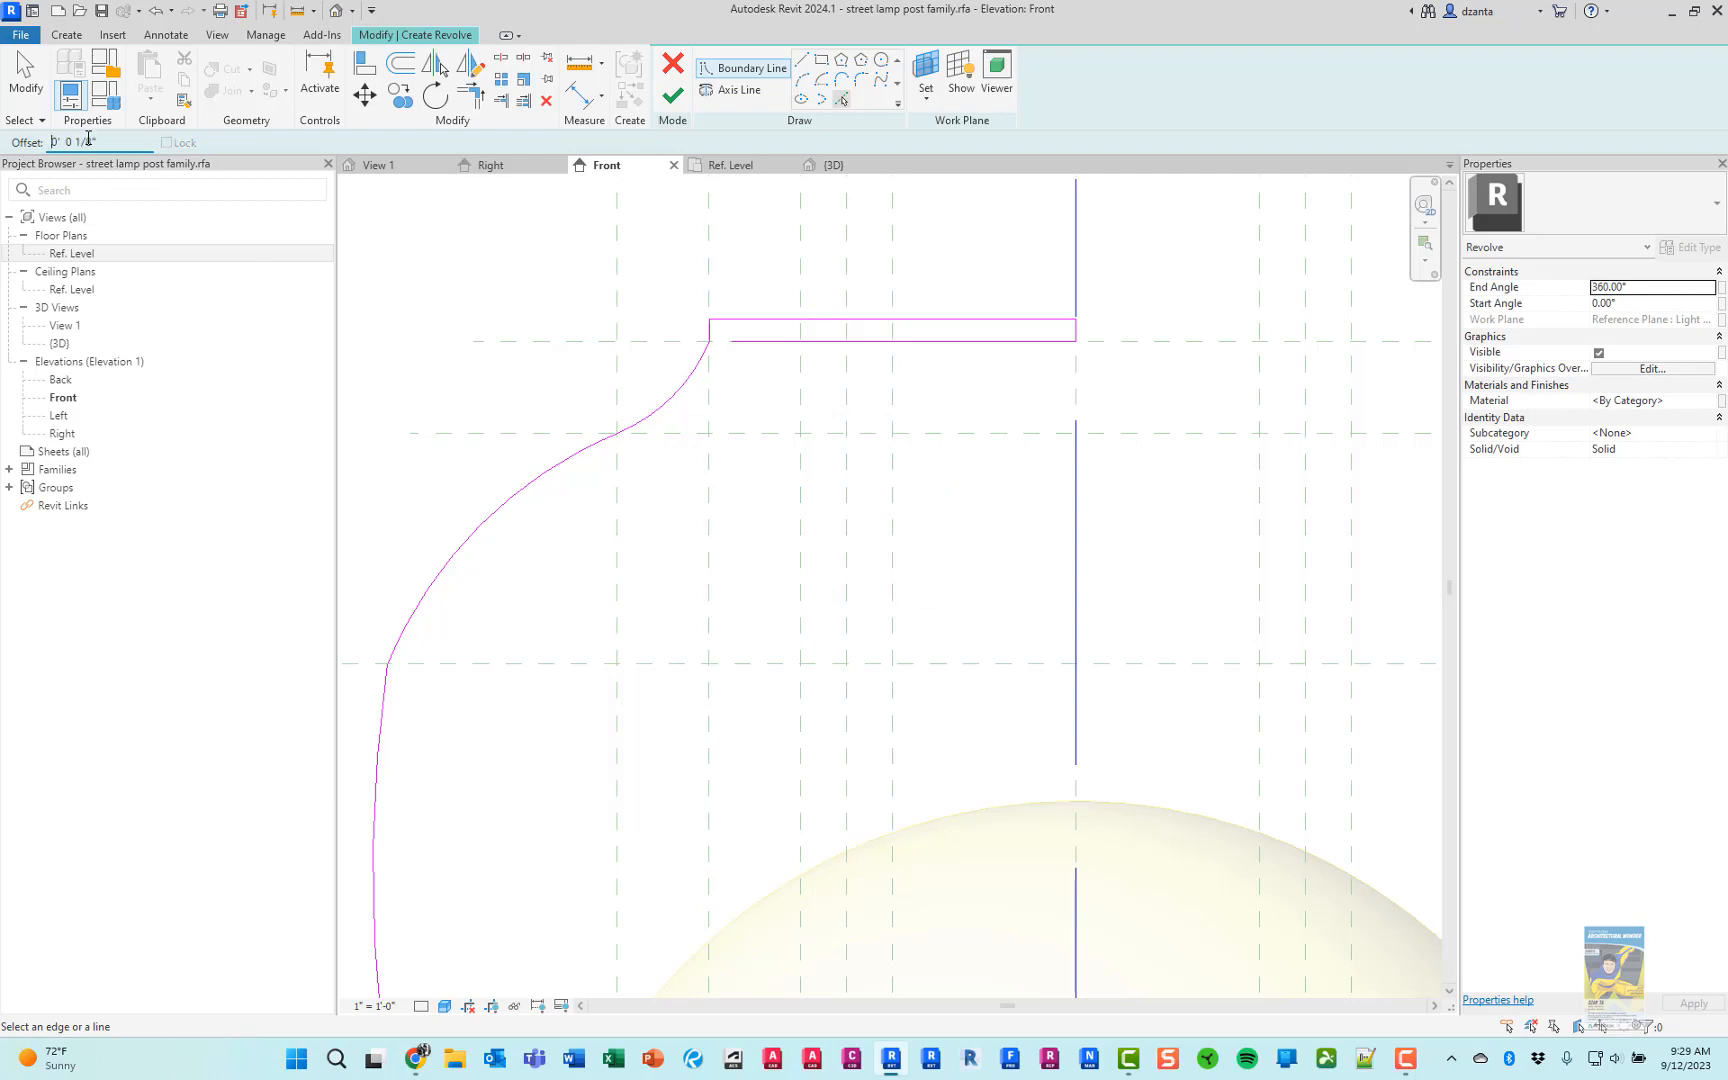
left_click(688, 380)
scroll(520, 500, "up", 3)
left_click(521, 488)
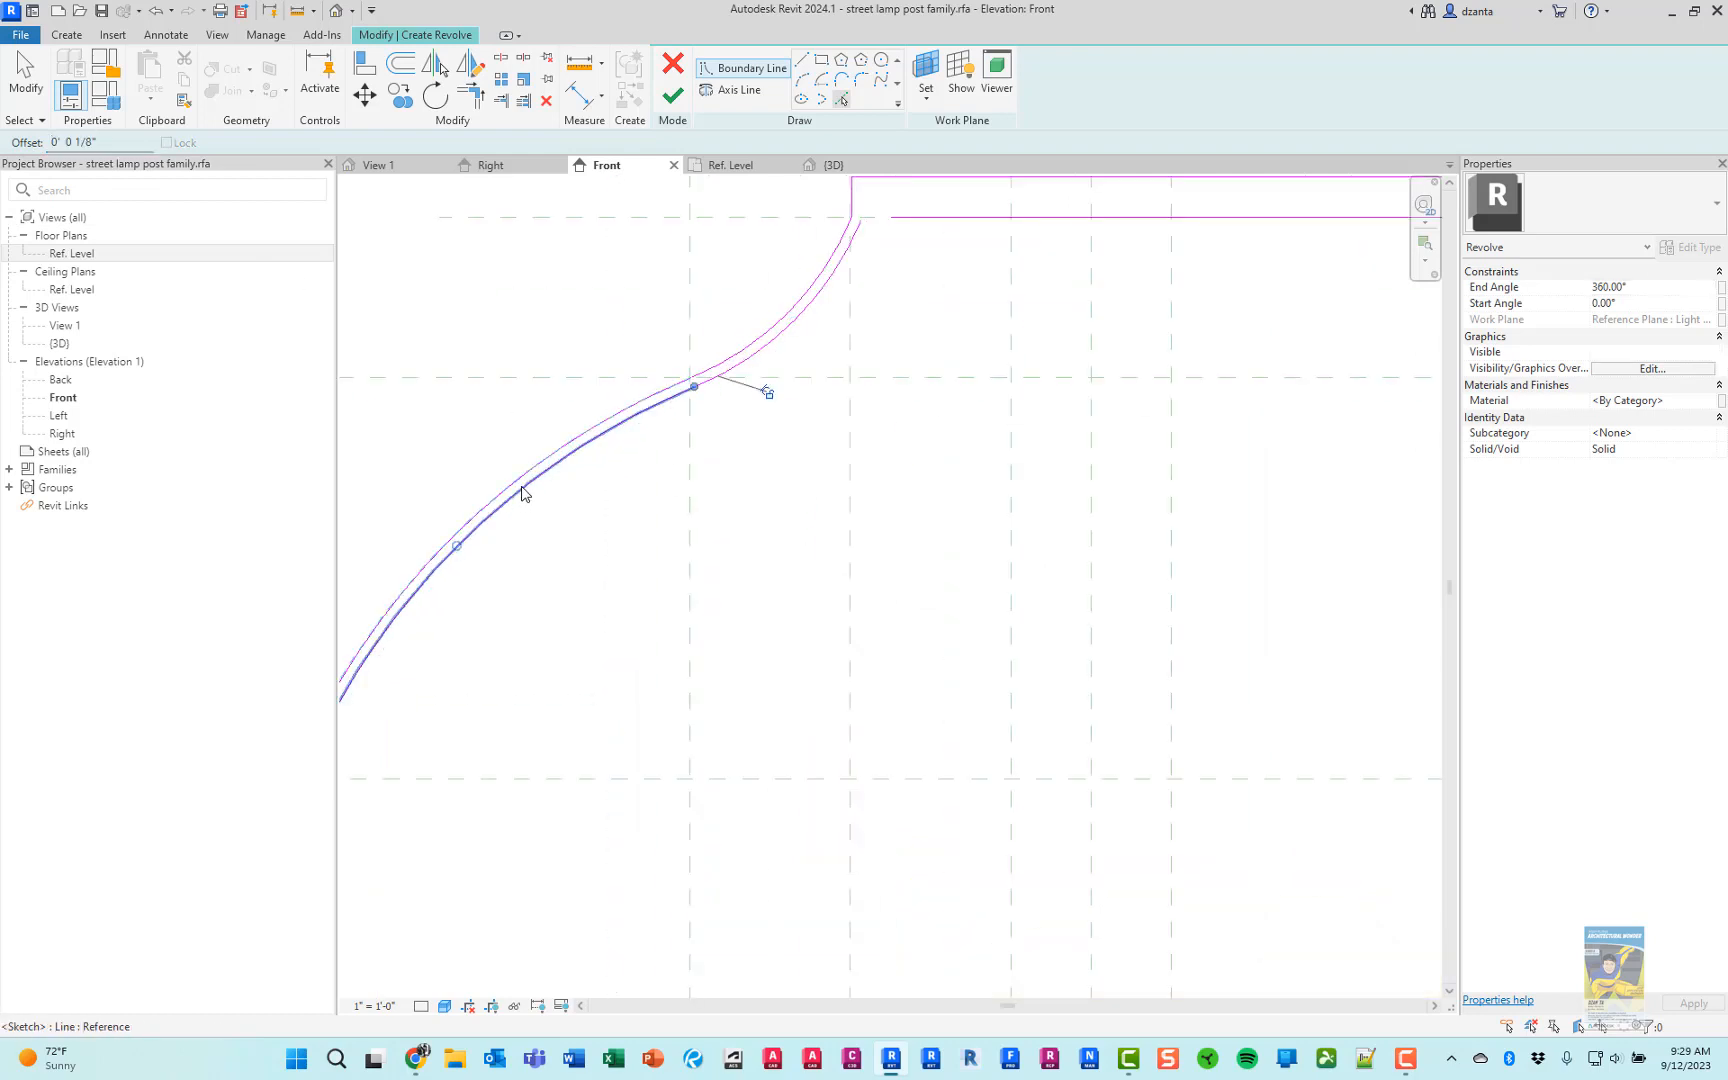
middle_click_drag(476, 651, 814, 340)
left_click(617, 637)
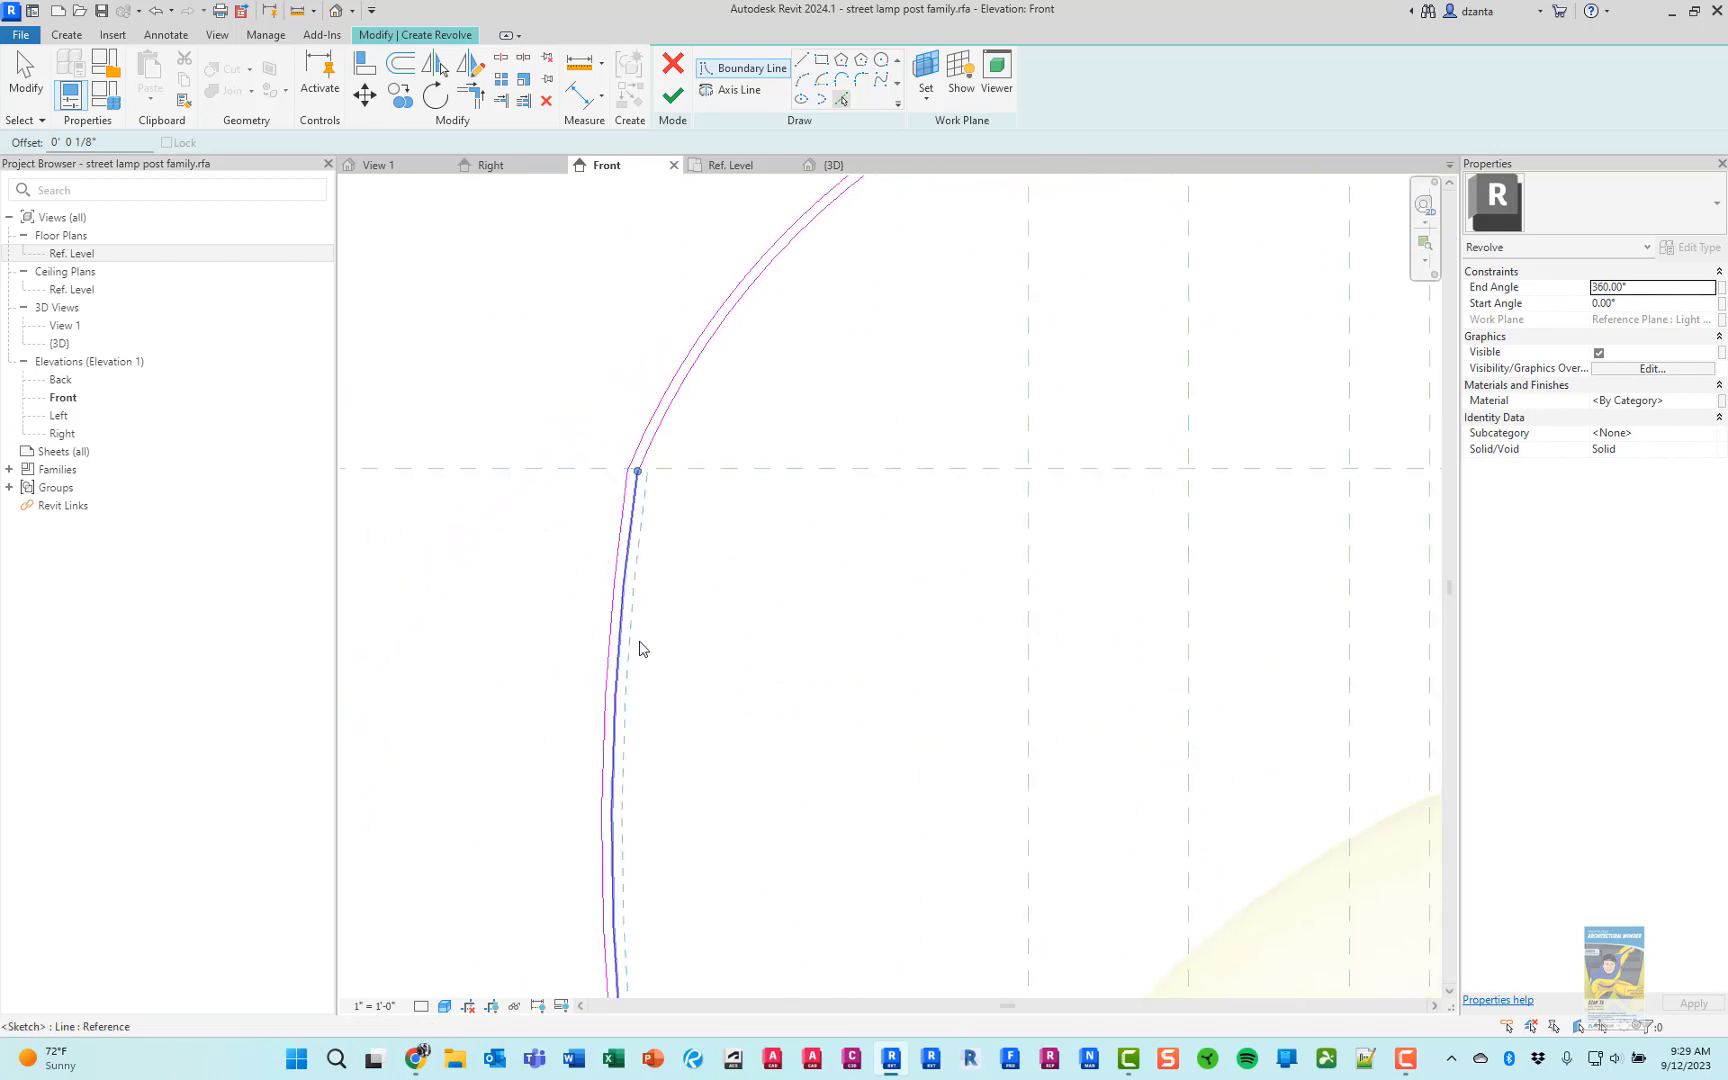
Create the cap's inner boundary by picking its outer vertical edge and top line with a 1/8" inward offset
scroll(645, 645, "down", 3)
middle_click_drag(979, 225, 317, 635)
middle_click_drag(510, 678, 1352, 565)
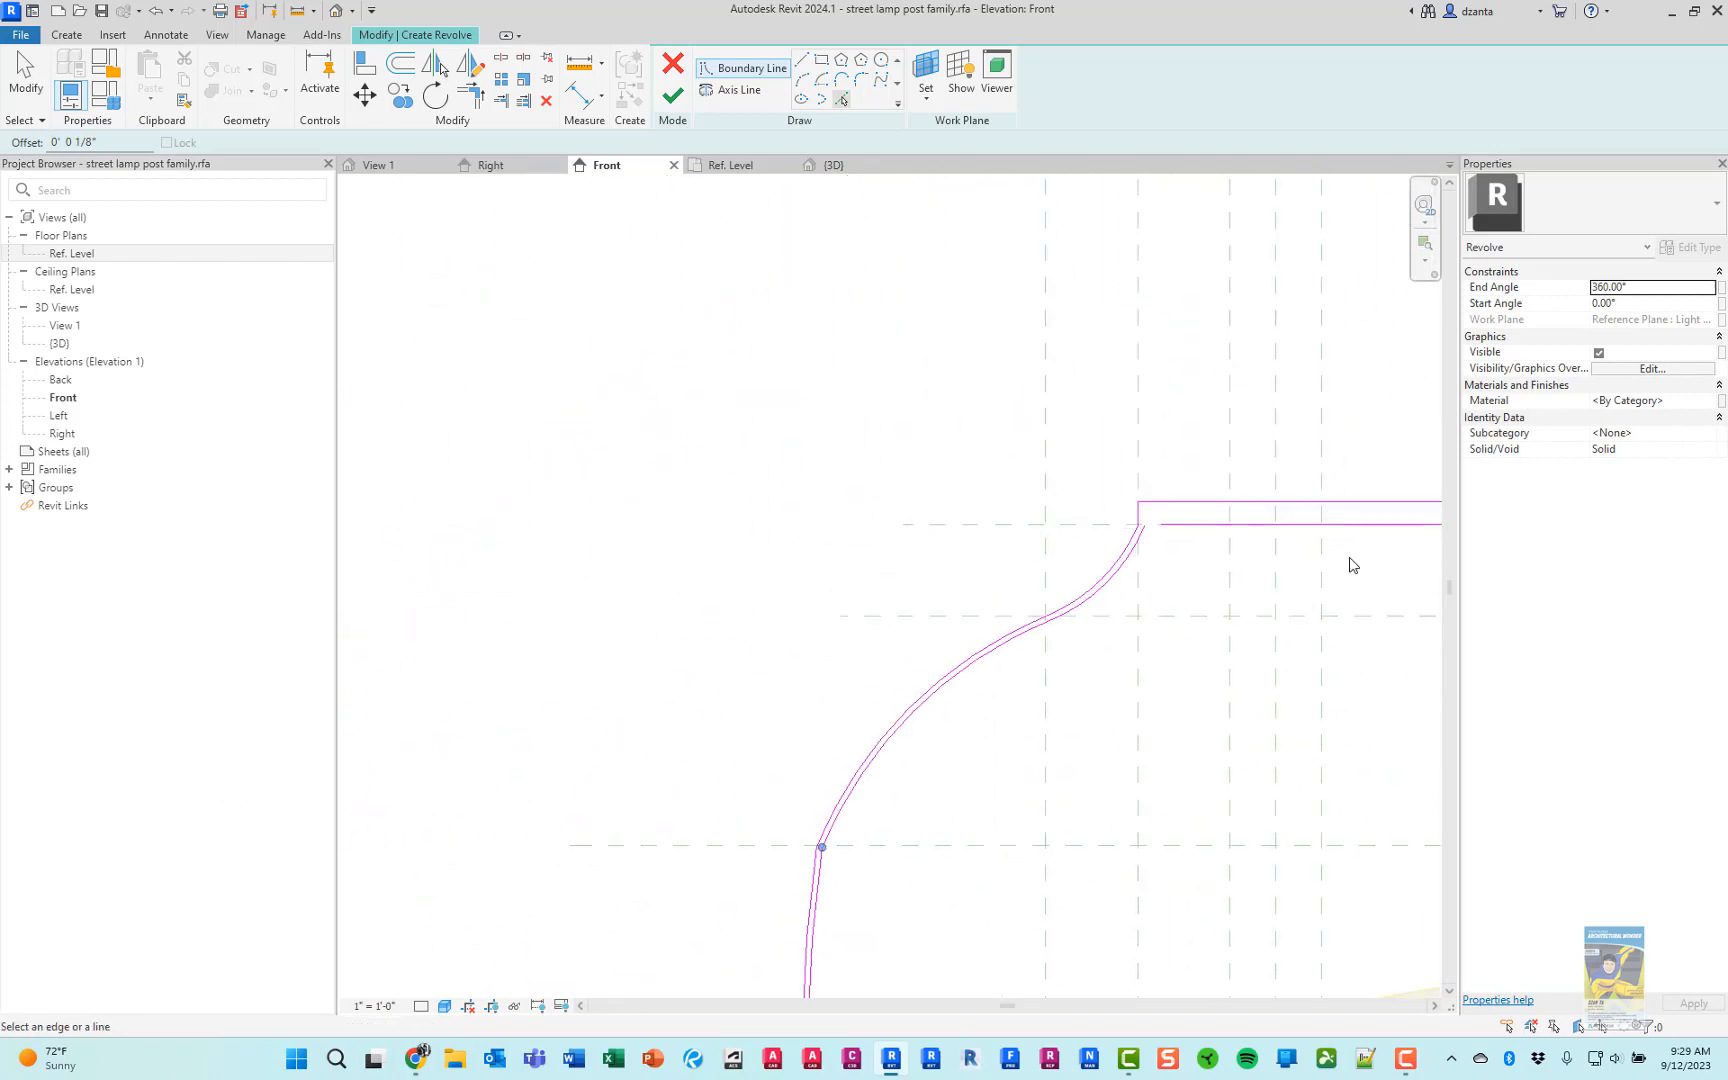
scroll(1320, 522, "up", 4)
middle_click_drag(1080, 494, 821, 498)
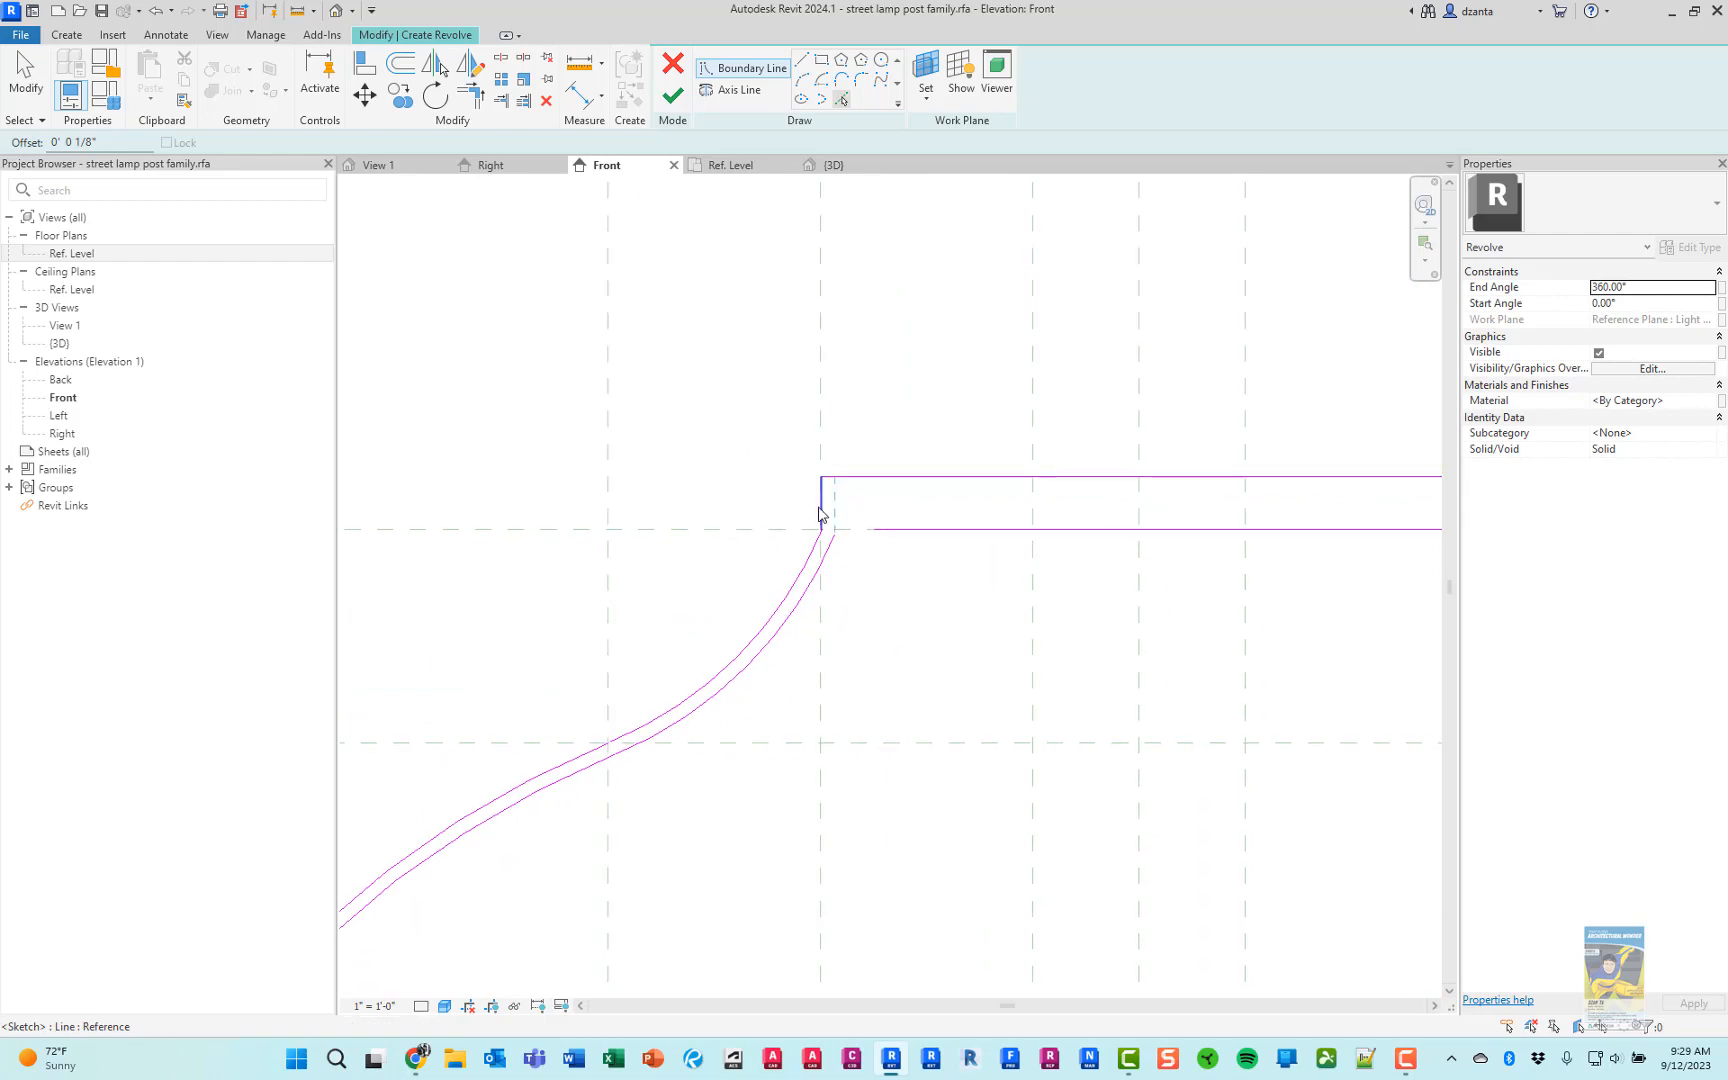
left_click(874, 496)
scroll(880, 515, "down", 5)
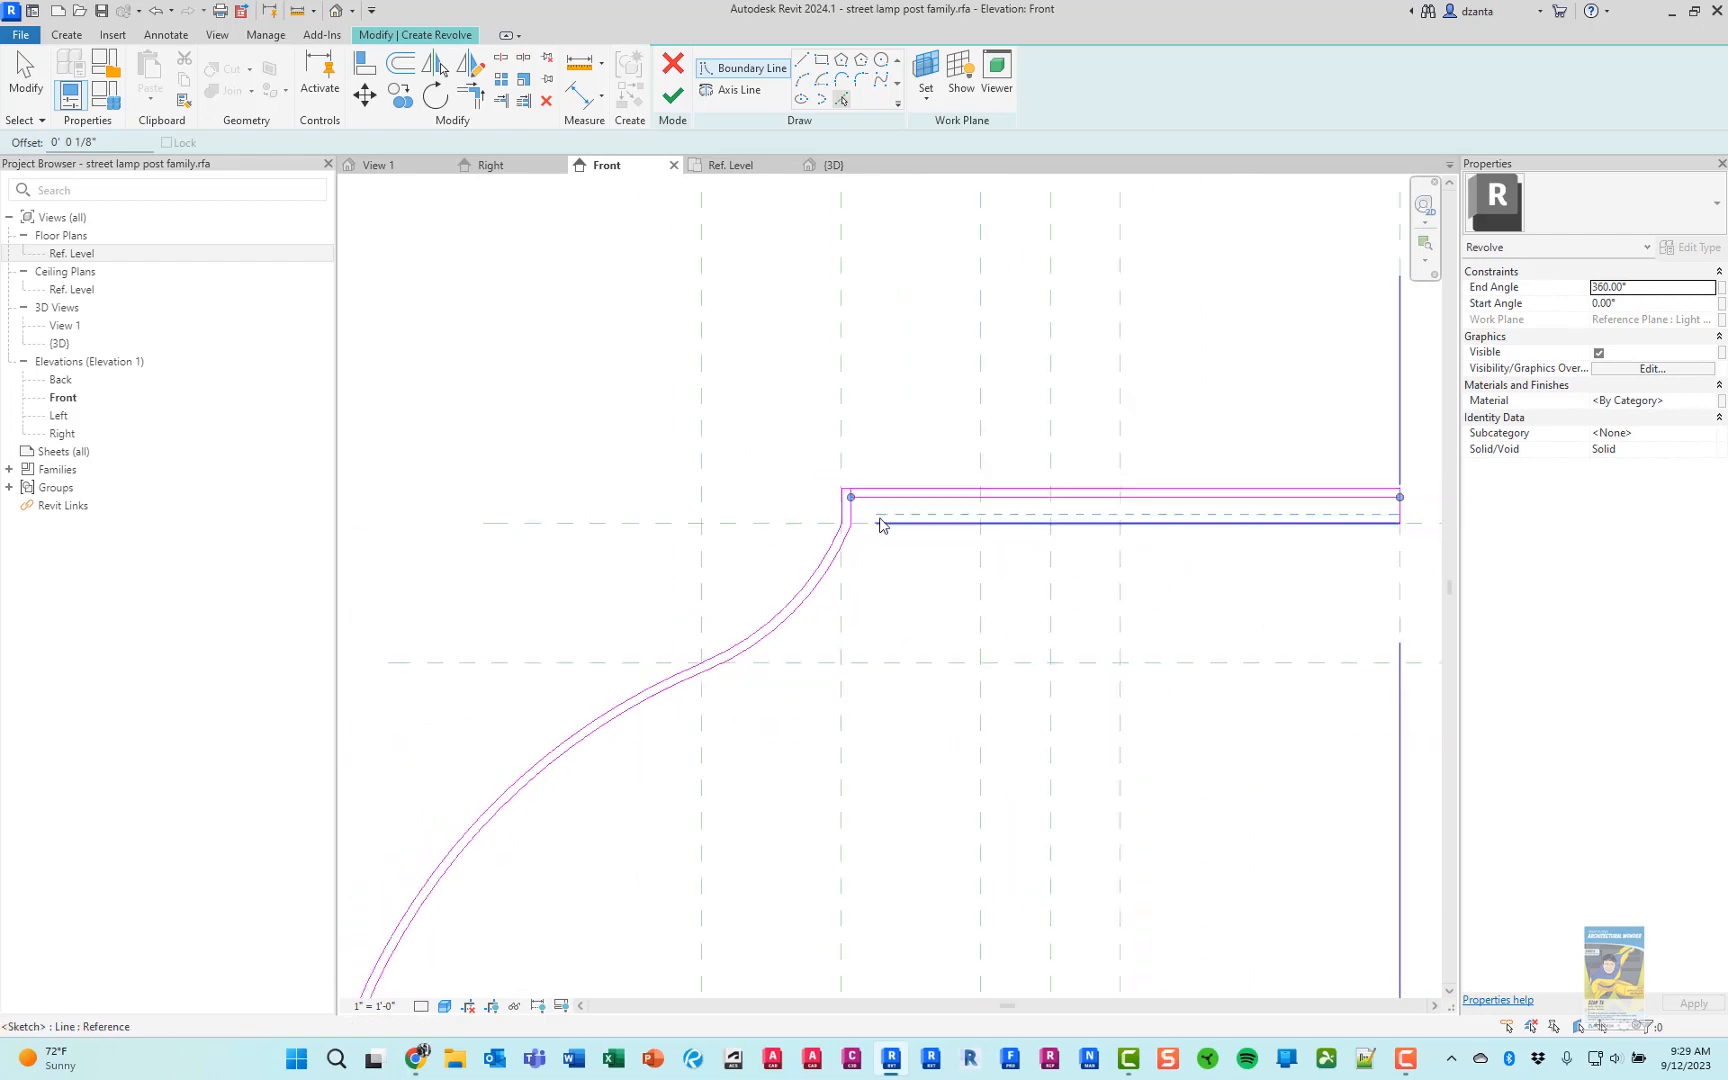
Draw the globe's inner bottom line from the side arc's lower end 9 1/4" to the centreline, offset 1/8" upward
mouse_move(1003, 549)
middle_mouse_down()
mouse_move(819, 543)
mouse_move(891, 551)
mouse_move(953, 310)
middle_mouse_up()
scroll(837, 494, "down", 2)
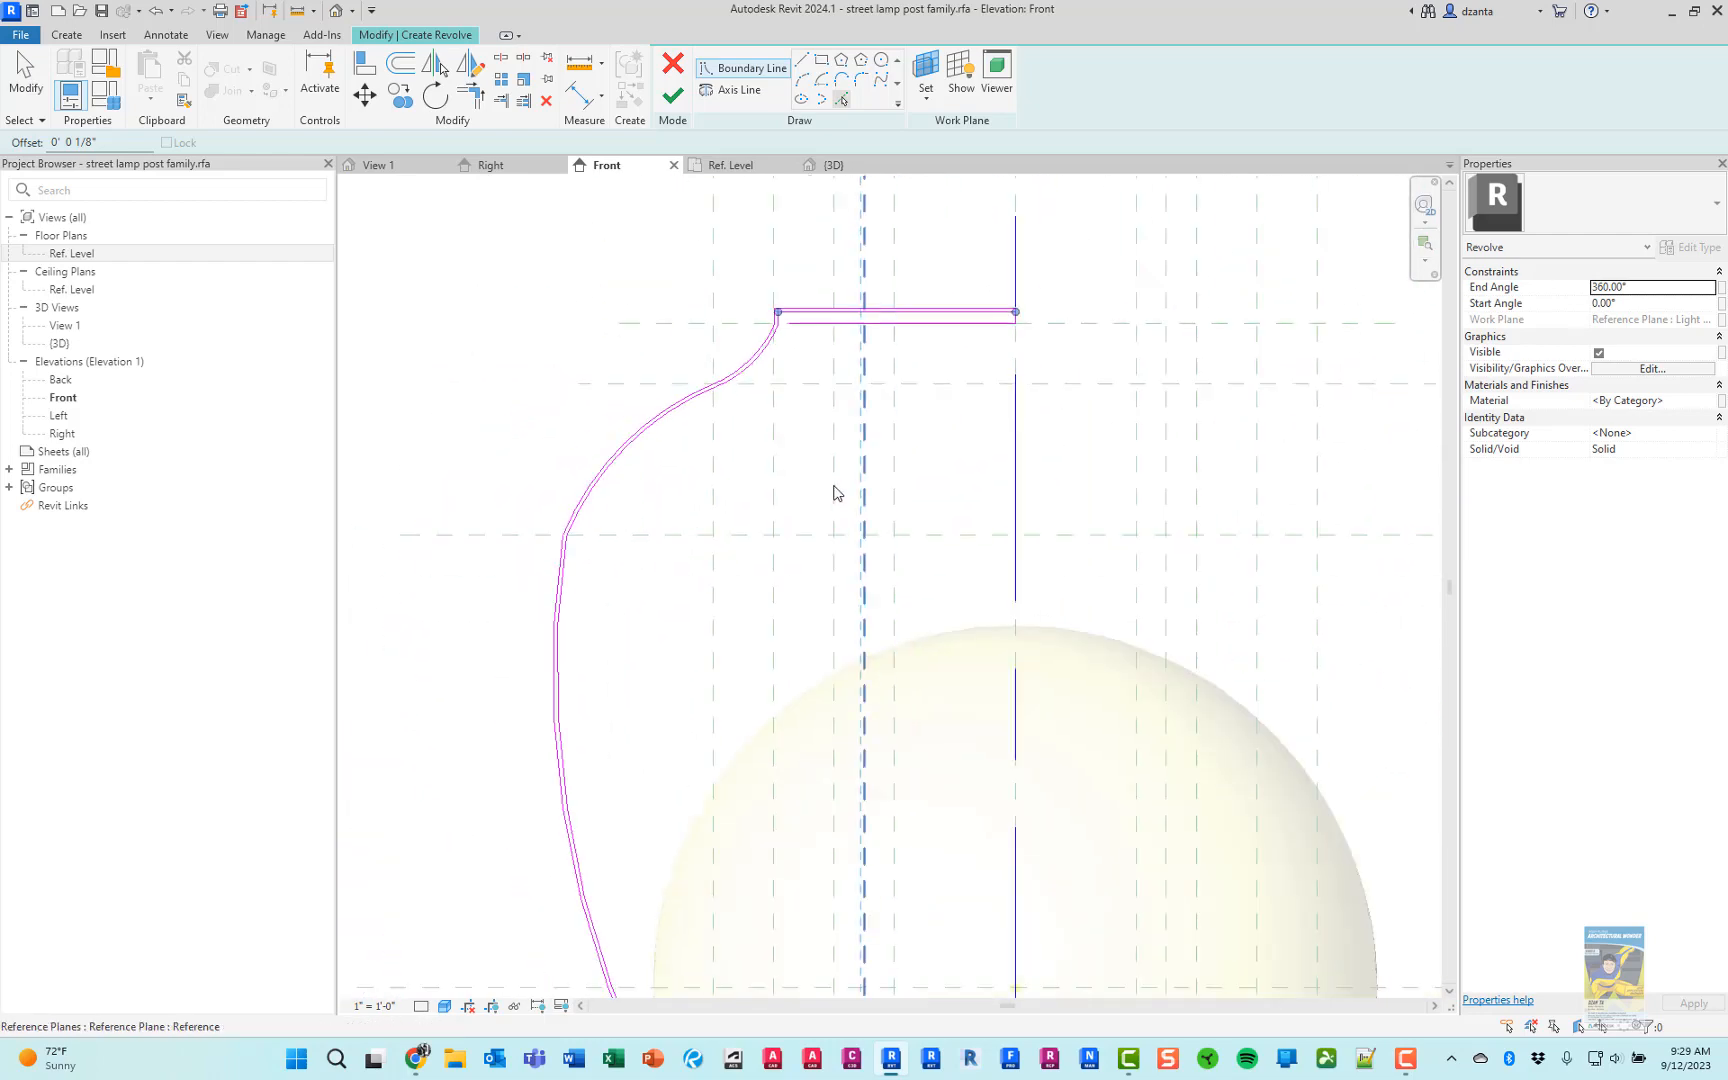
middle_click_drag(766, 653, 698, 220)
middle_click_drag(767, 818, 751, 689)
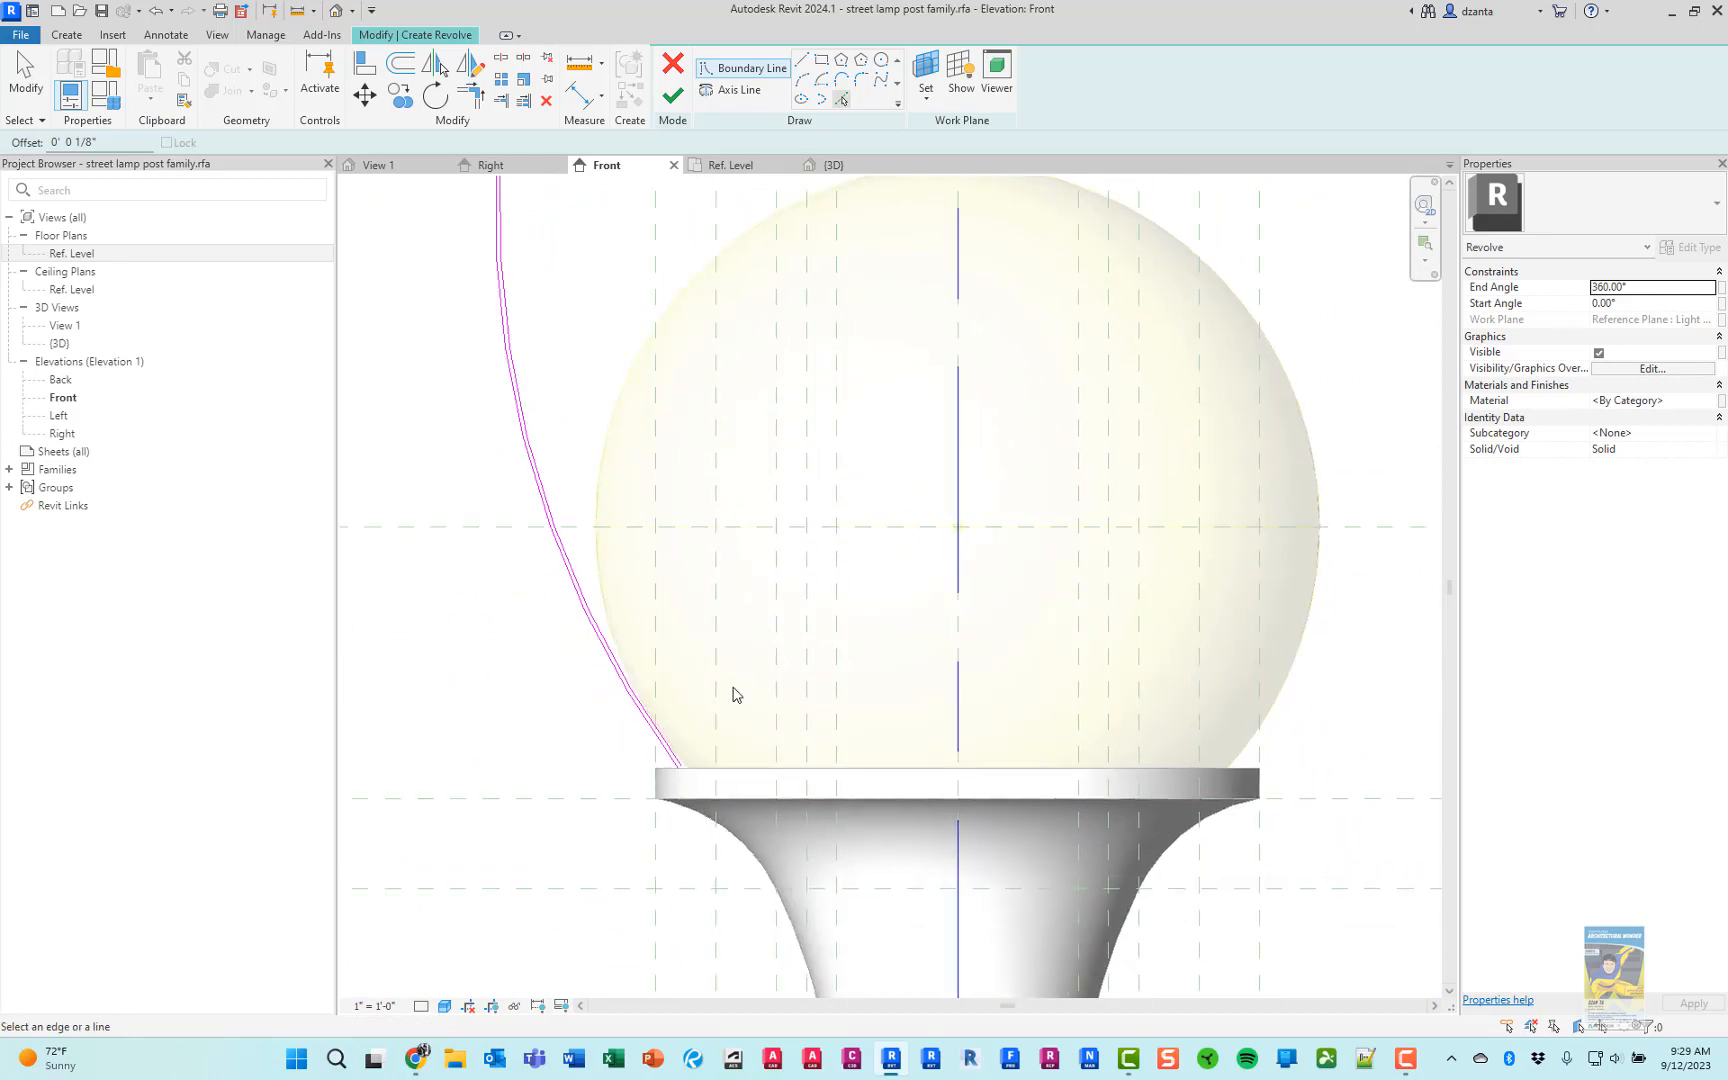
scroll(733, 694, "up", 4)
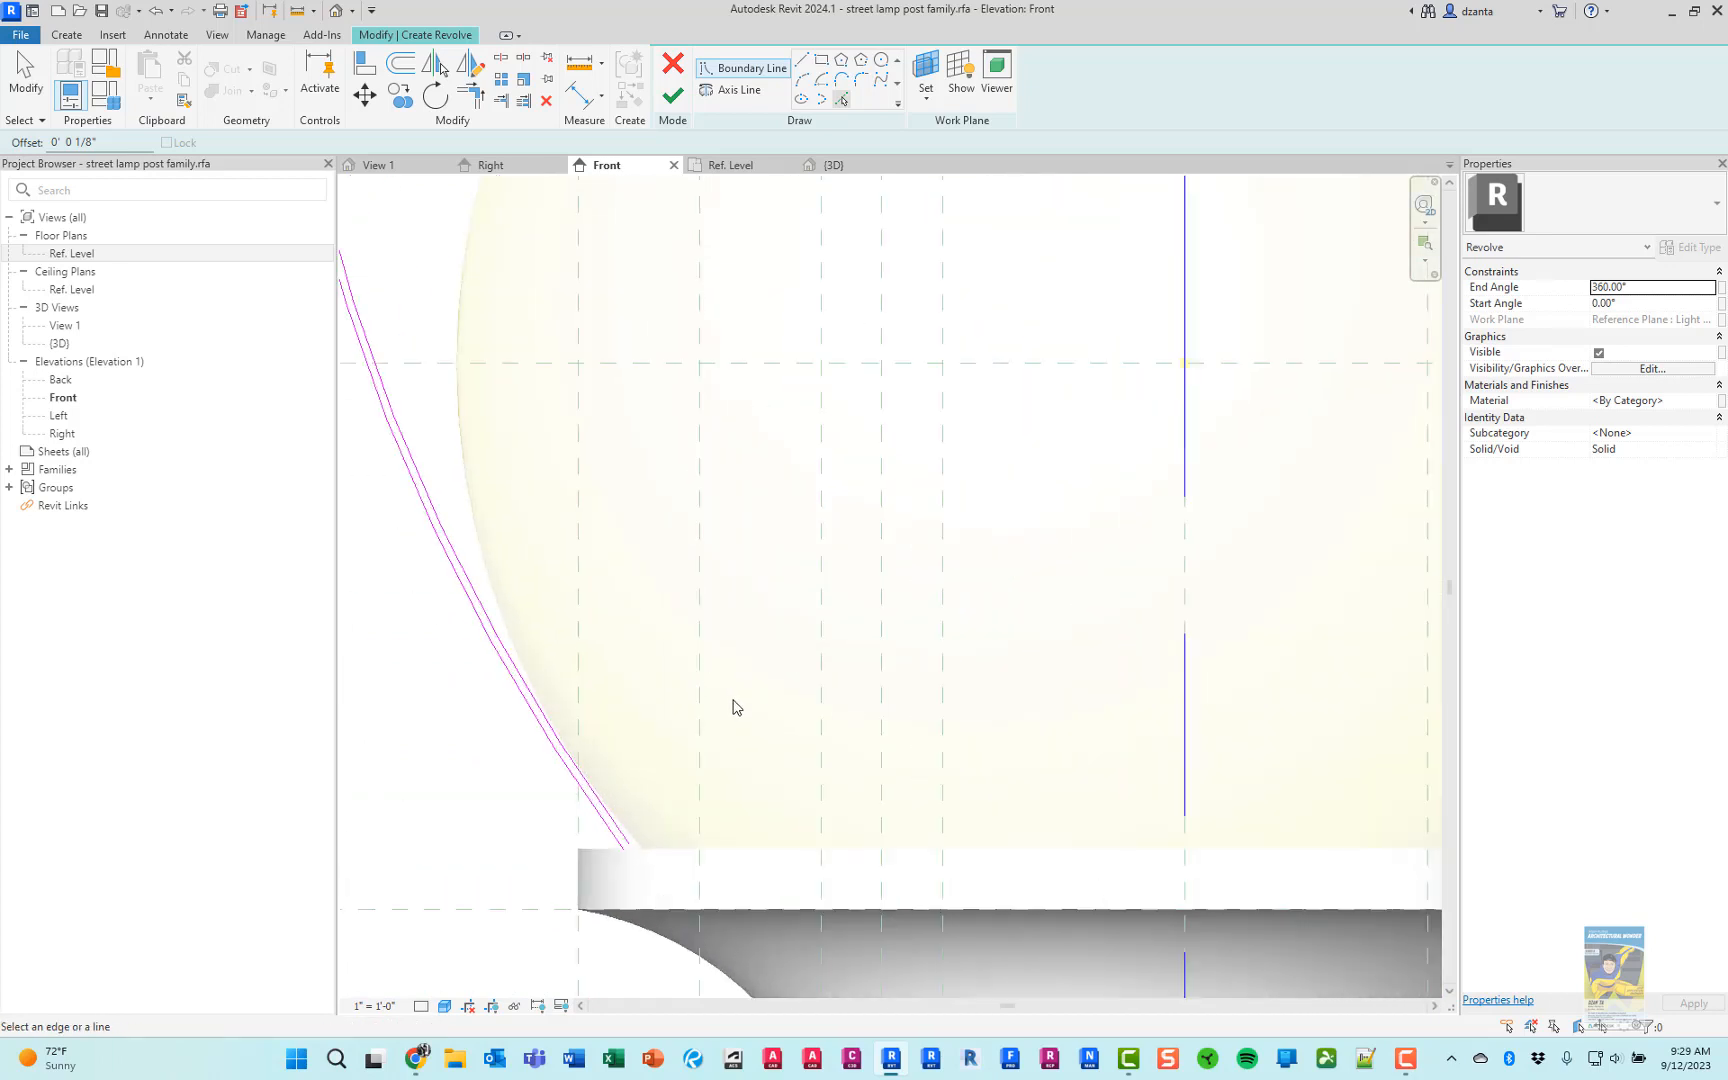
left_click(804, 62)
left_click(608, 867)
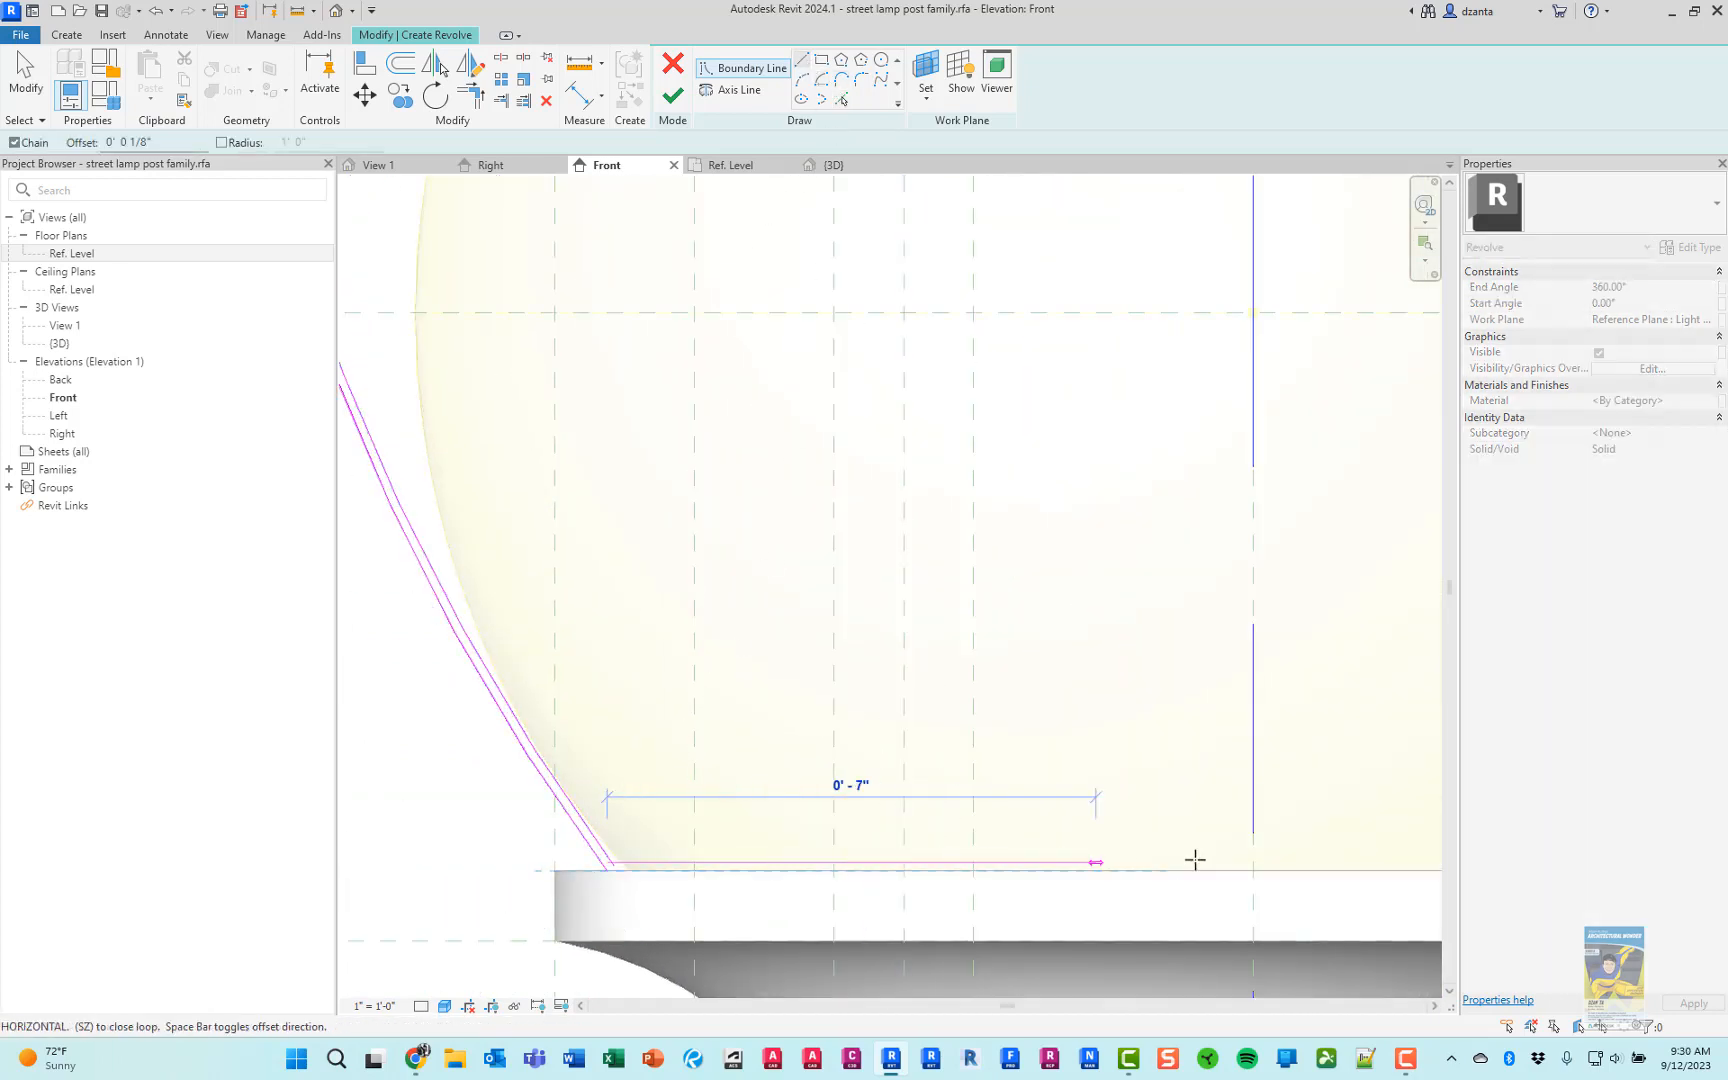
left_click(1254, 857)
key("Escape")
key("Escape")
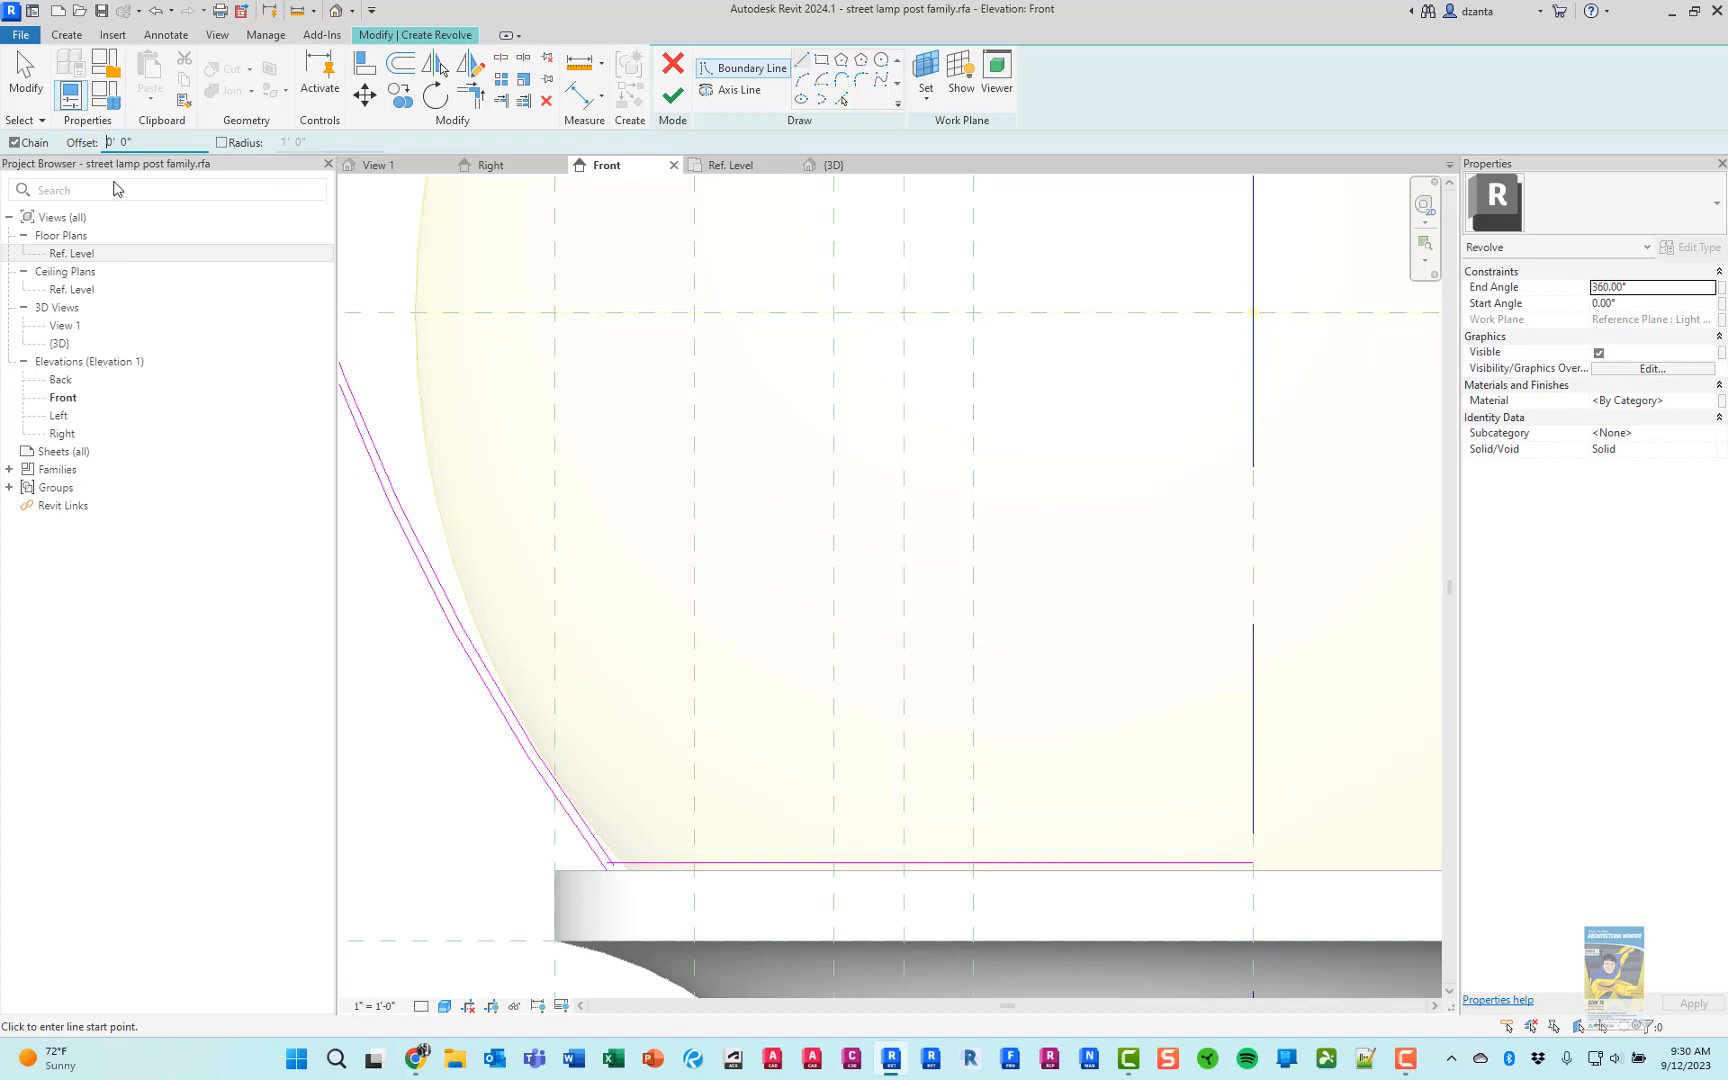
Set the offset to 0 and draw the globe's outer bottom line to the centreline, closing it up to the inner line
left_click(694, 862)
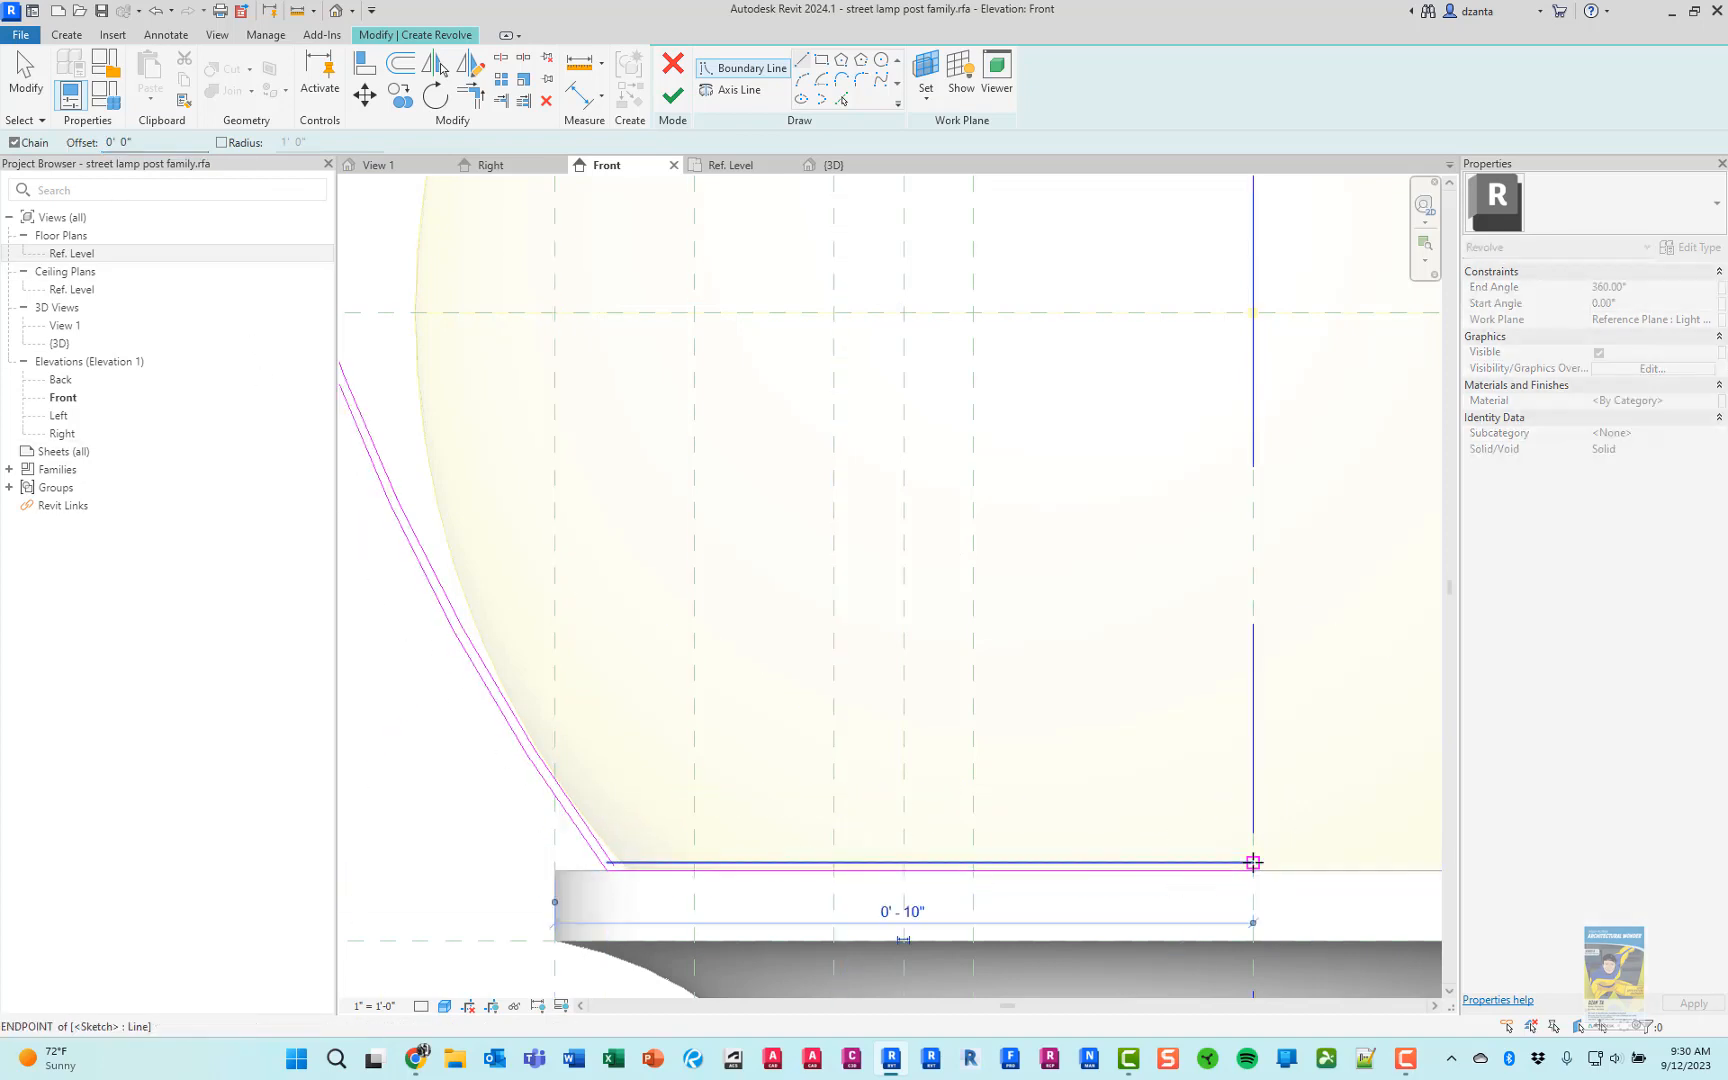
left_click(1253, 862)
key("Escape")
key("Escape")
Trim the inner bottom line and the inner side arc to a clean corner
scroll(590, 887, "up", 5)
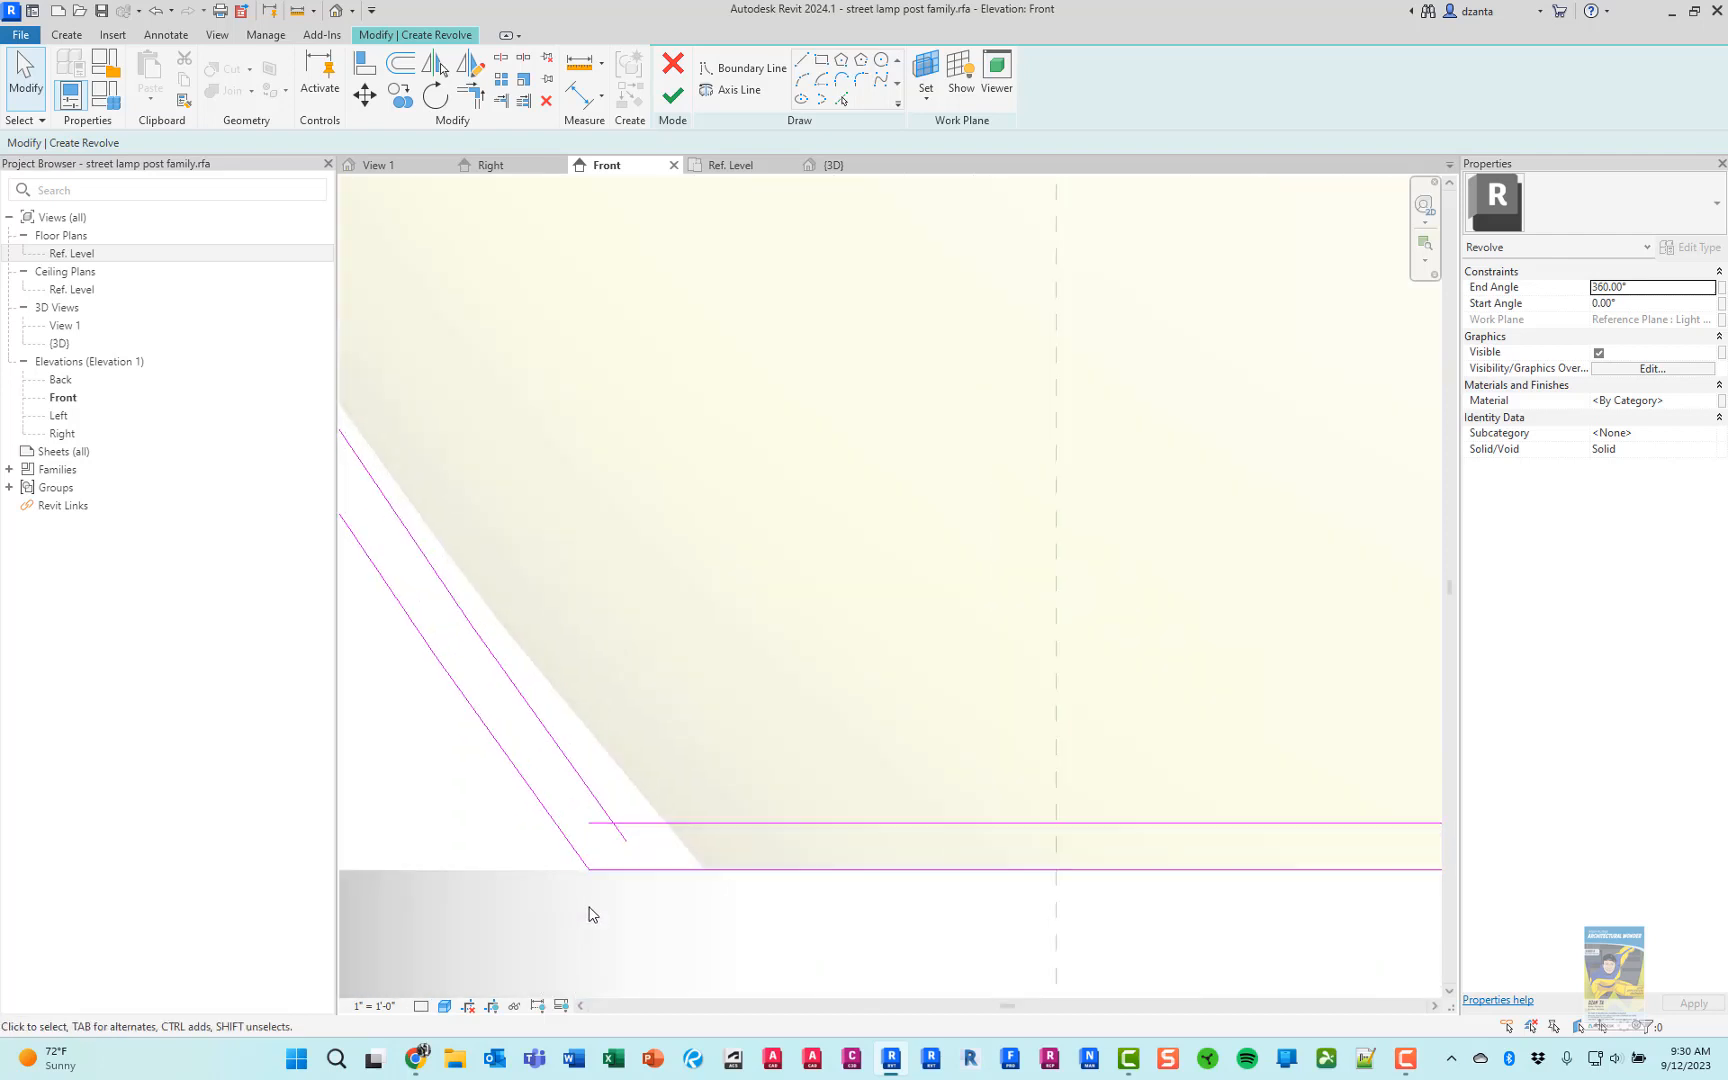
scroll(590, 914, "up", 1)
left_click(663, 812)
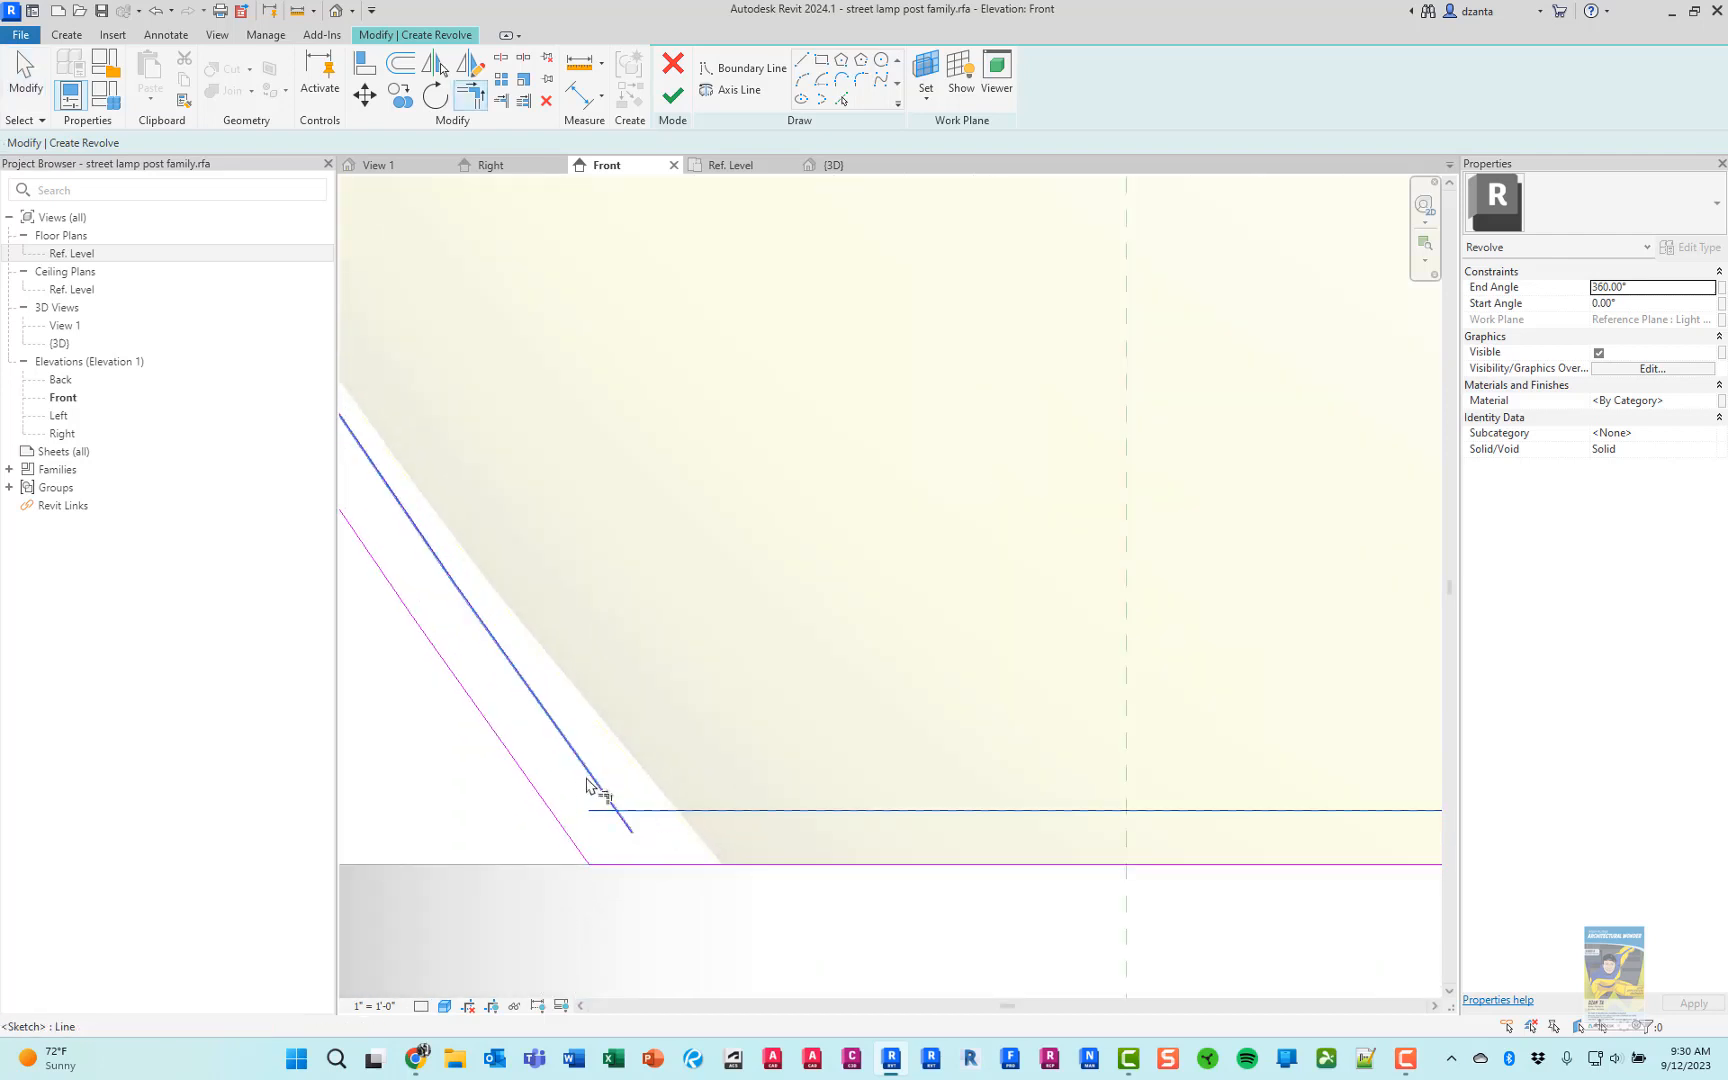
left_click(602, 790)
Trim the inner cap line and the vertical line at the centreline to a corner, closing the cap's end
scroll(667, 800, "down", 3)
scroll(690, 656, "down", 2)
middle_click_drag(717, 452, 856, 862)
middle_click_drag(652, 400, 721, 842)
middle_click_drag(728, 446, 664, 762)
middle_click_drag(850, 490, 752, 606)
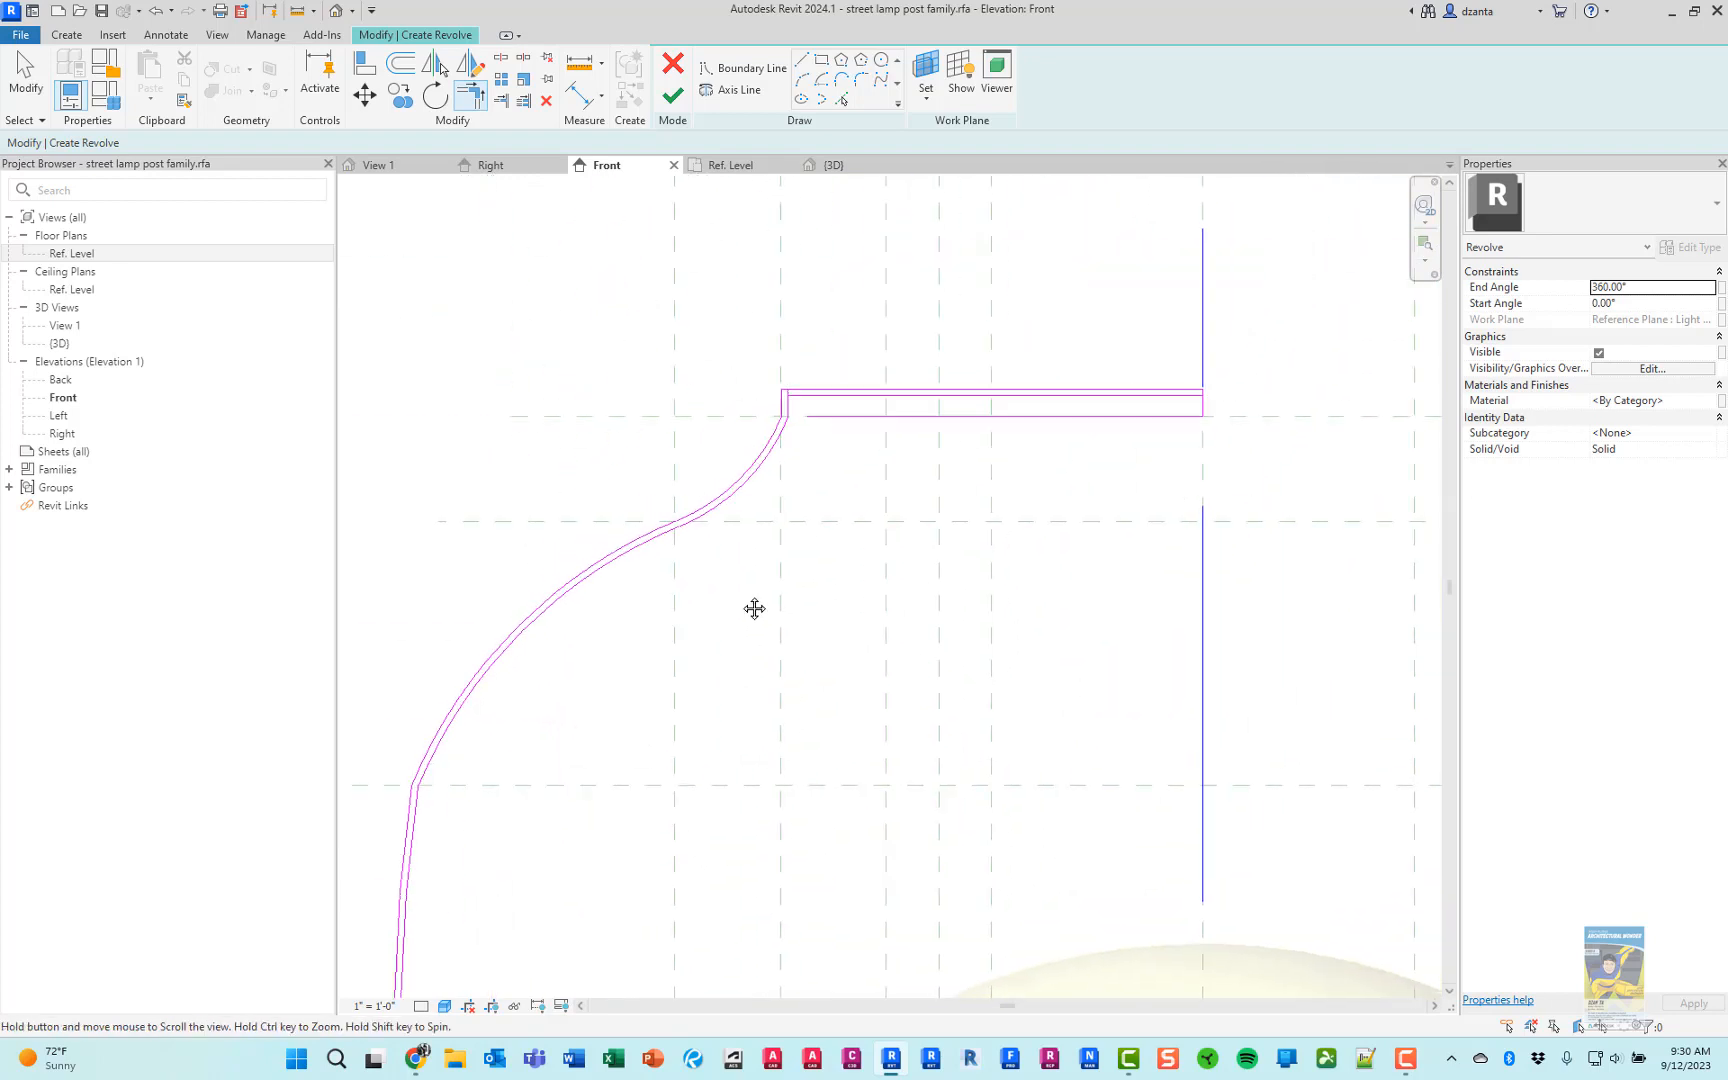
scroll(787, 409, "up", 5)
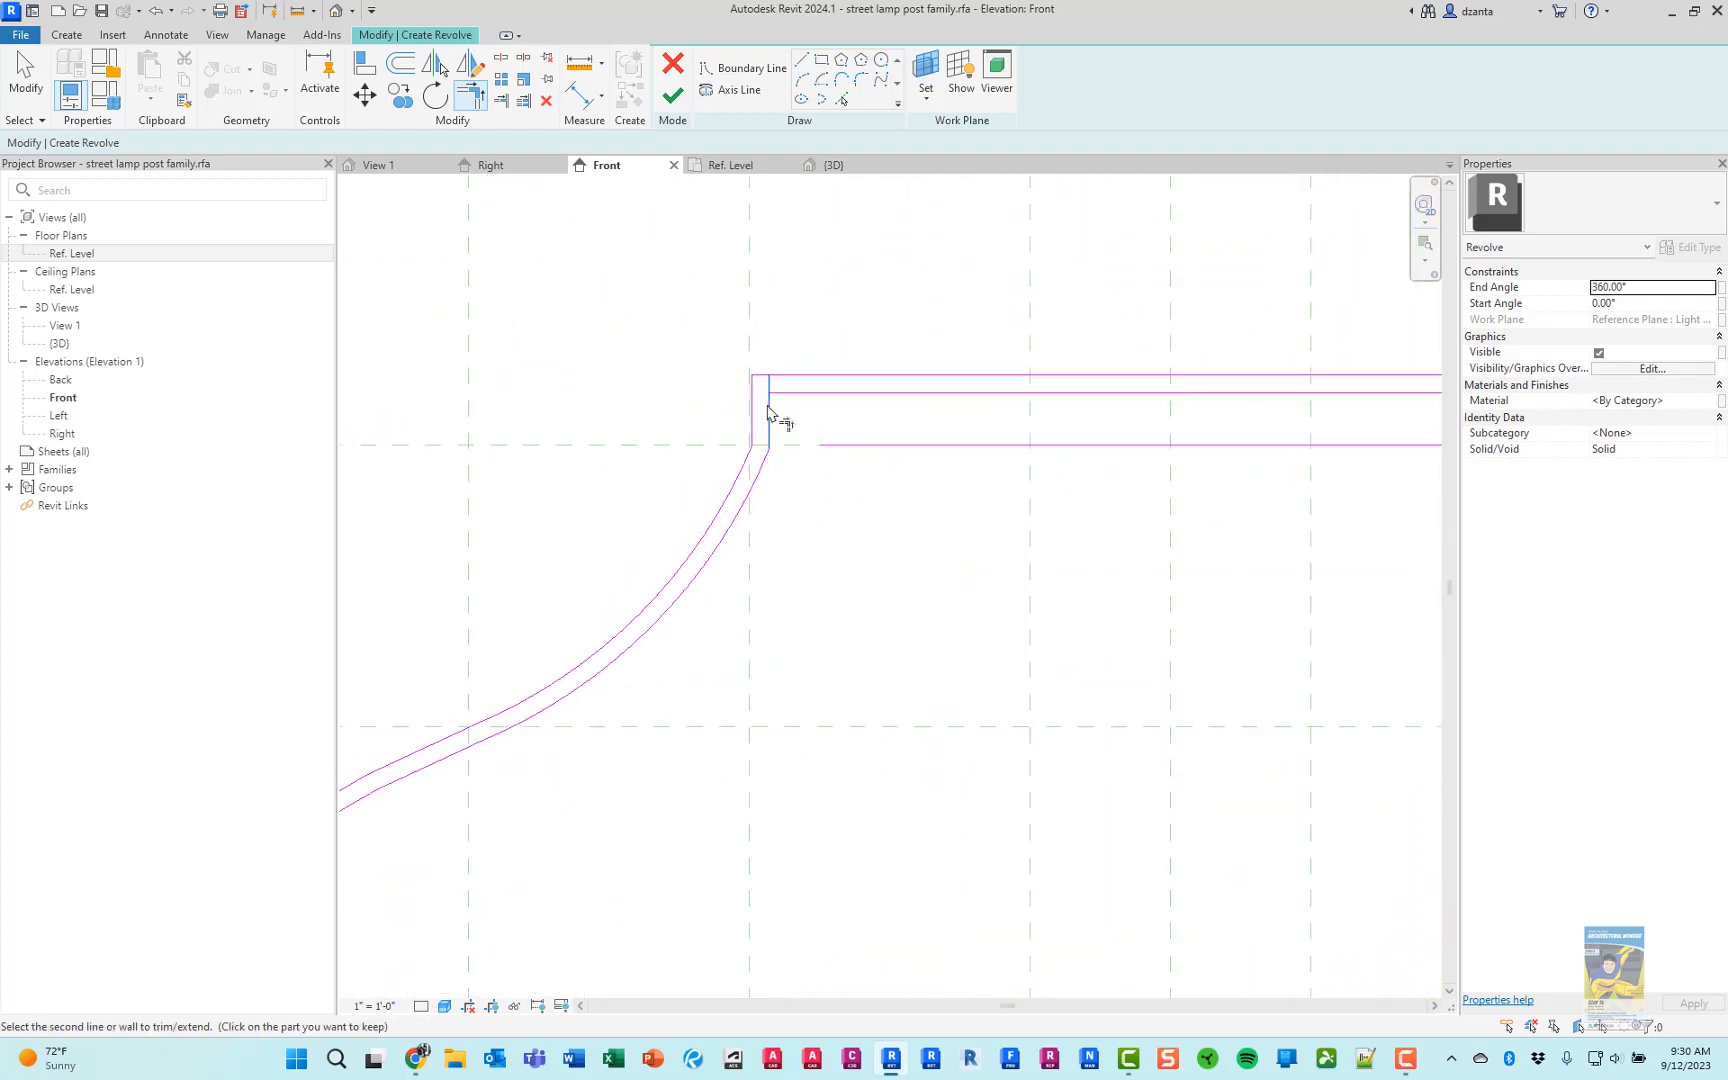
scroll(1049, 482, "down", 2)
middle_click_drag(1049, 482, 376, 542)
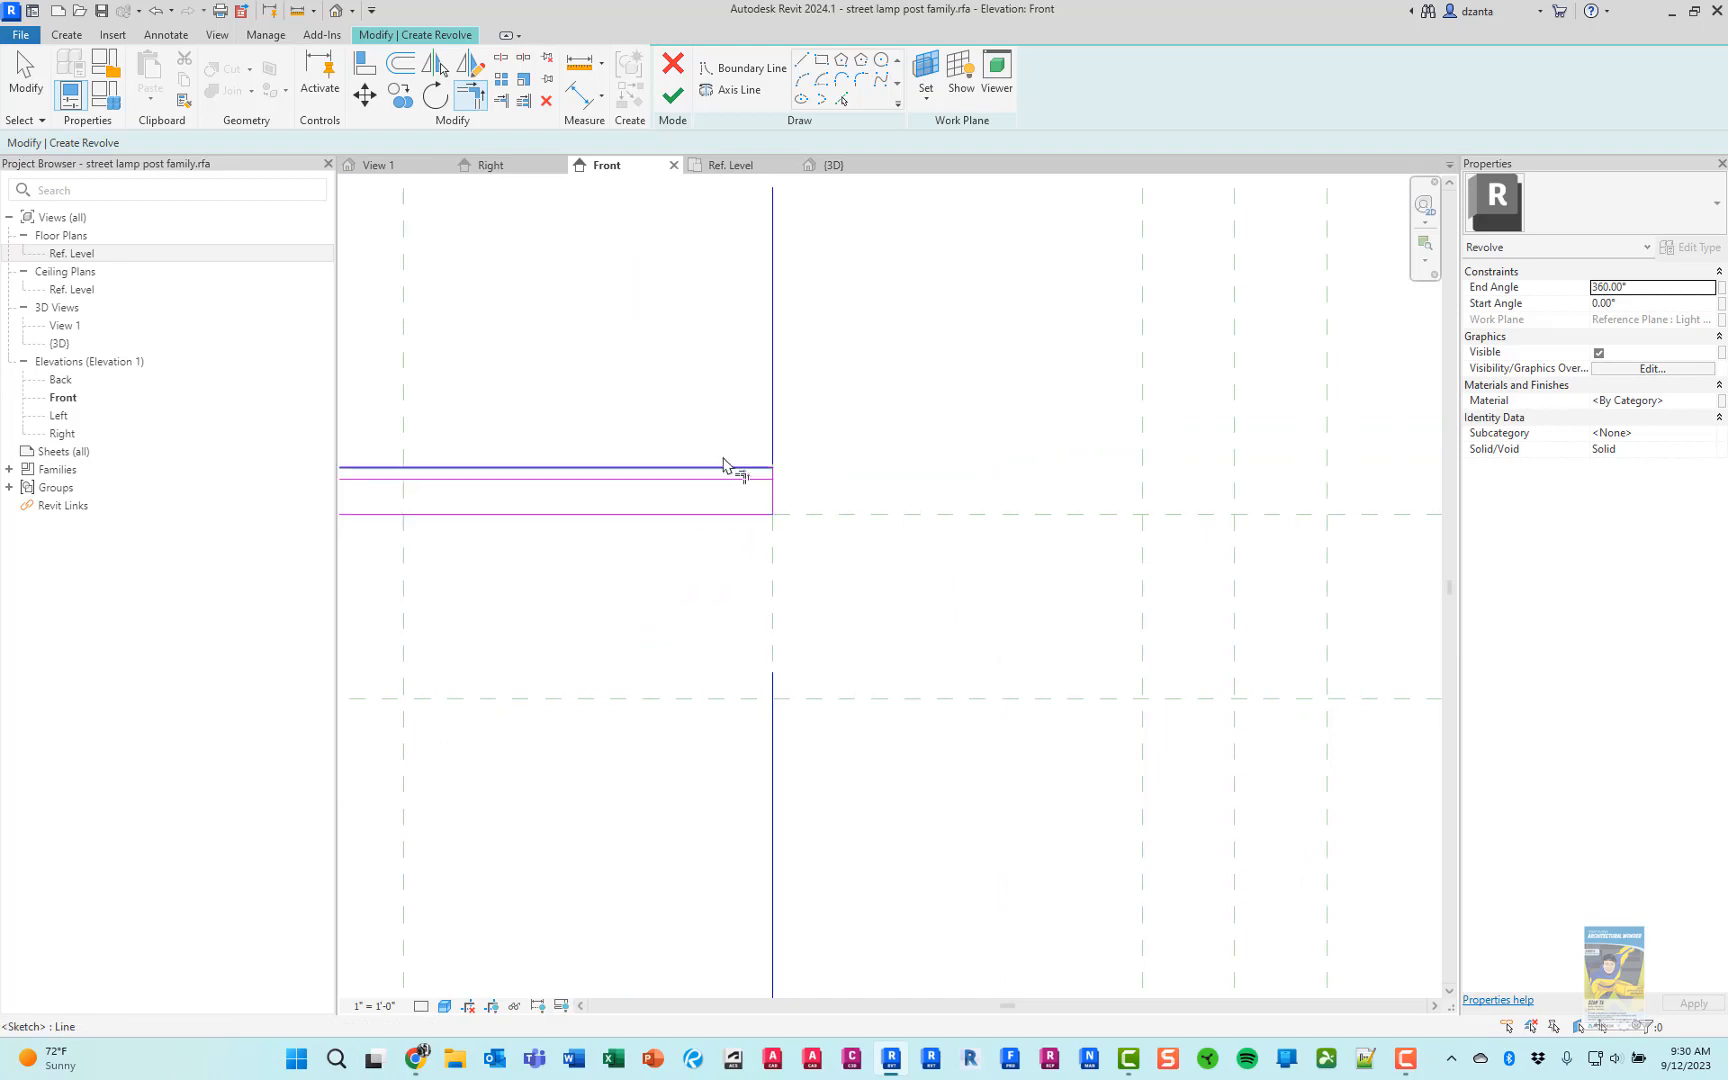
scroll(725, 467, "up", 4)
left_click(860, 519)
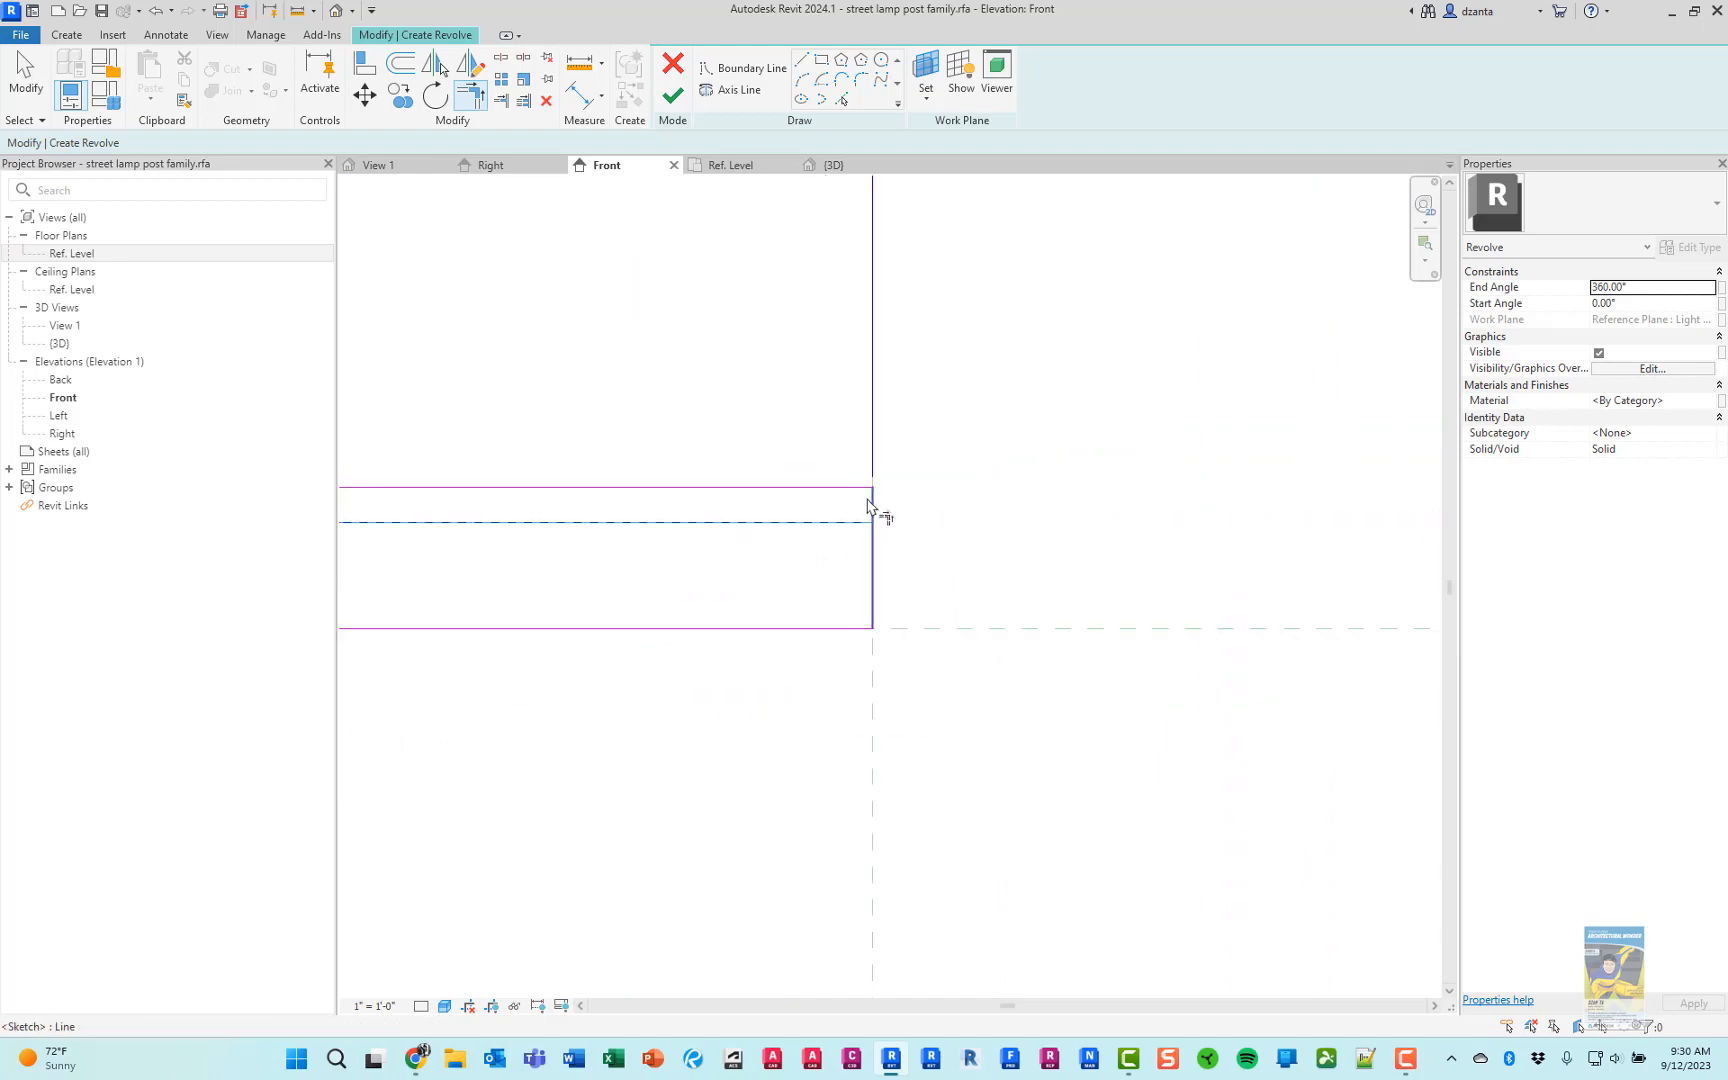
left_click(876, 514)
key("Escape")
Delete the leftover 7 1/2" line along the topmost reference plane and finish the globe's revolve
left_click(808, 629)
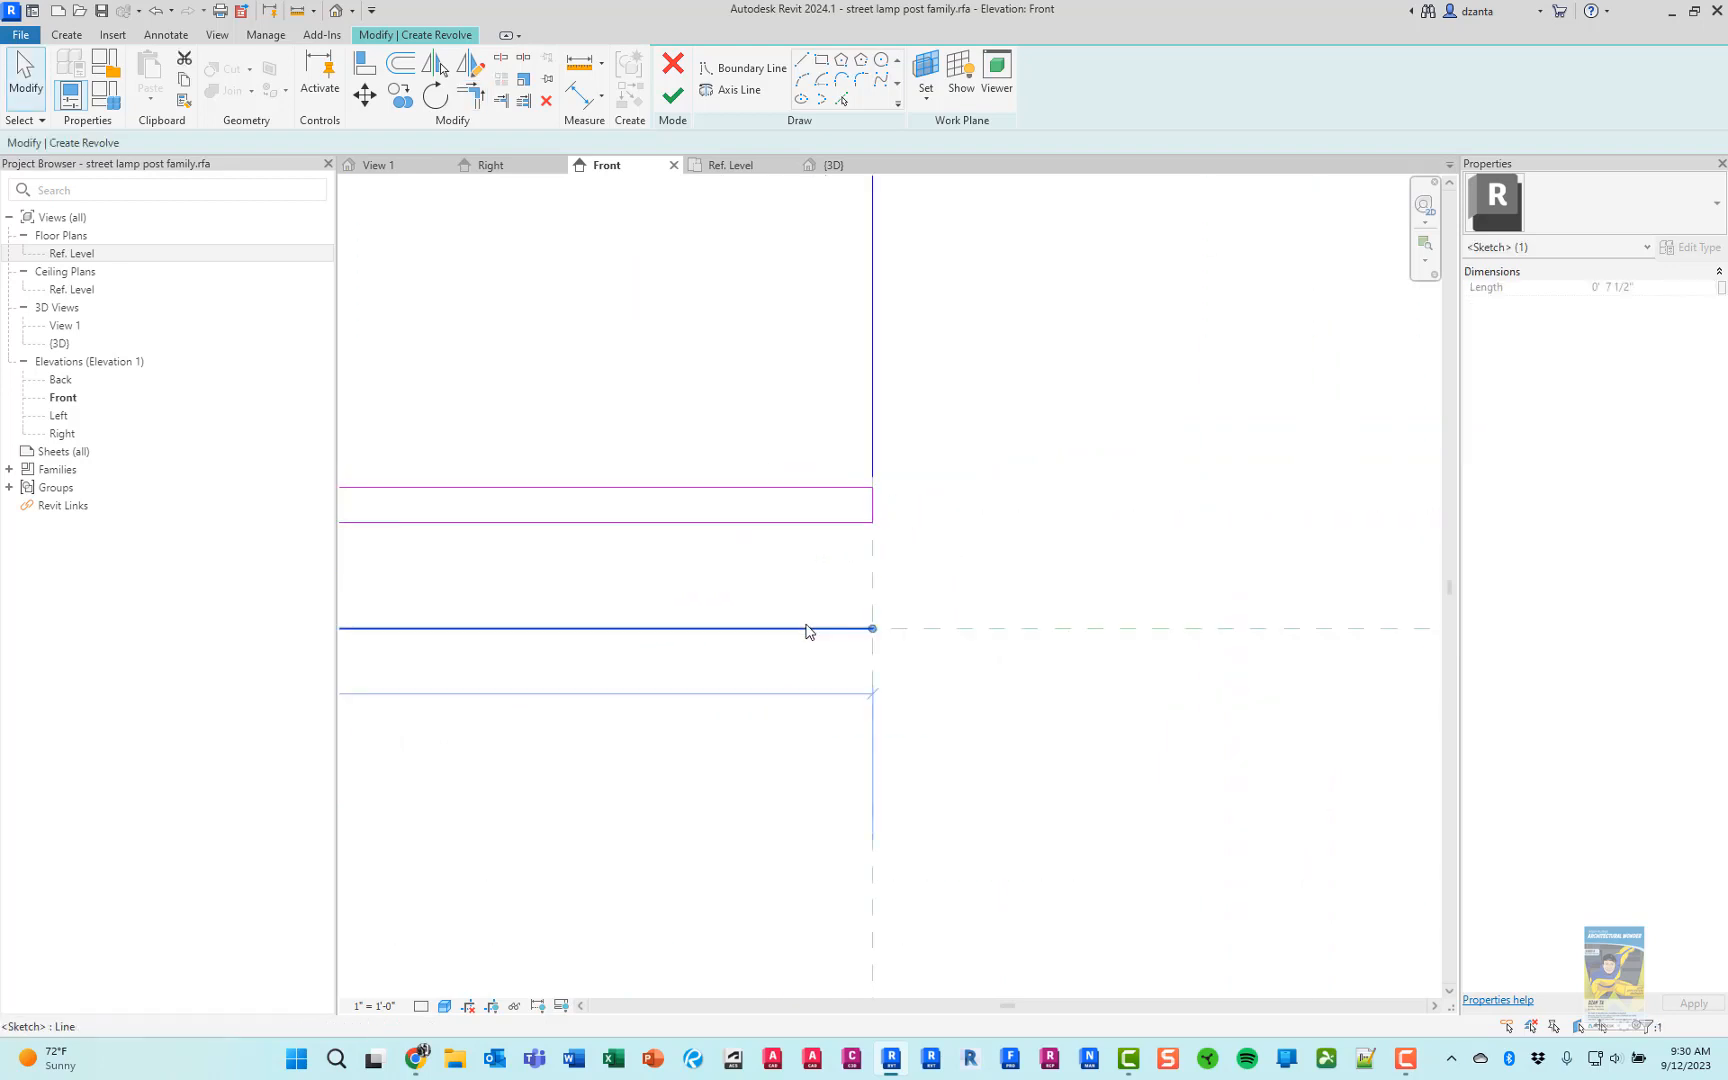
key("Delete")
scroll(815, 633, "down", 3)
middle_click_drag(910, 680, 1068, 309)
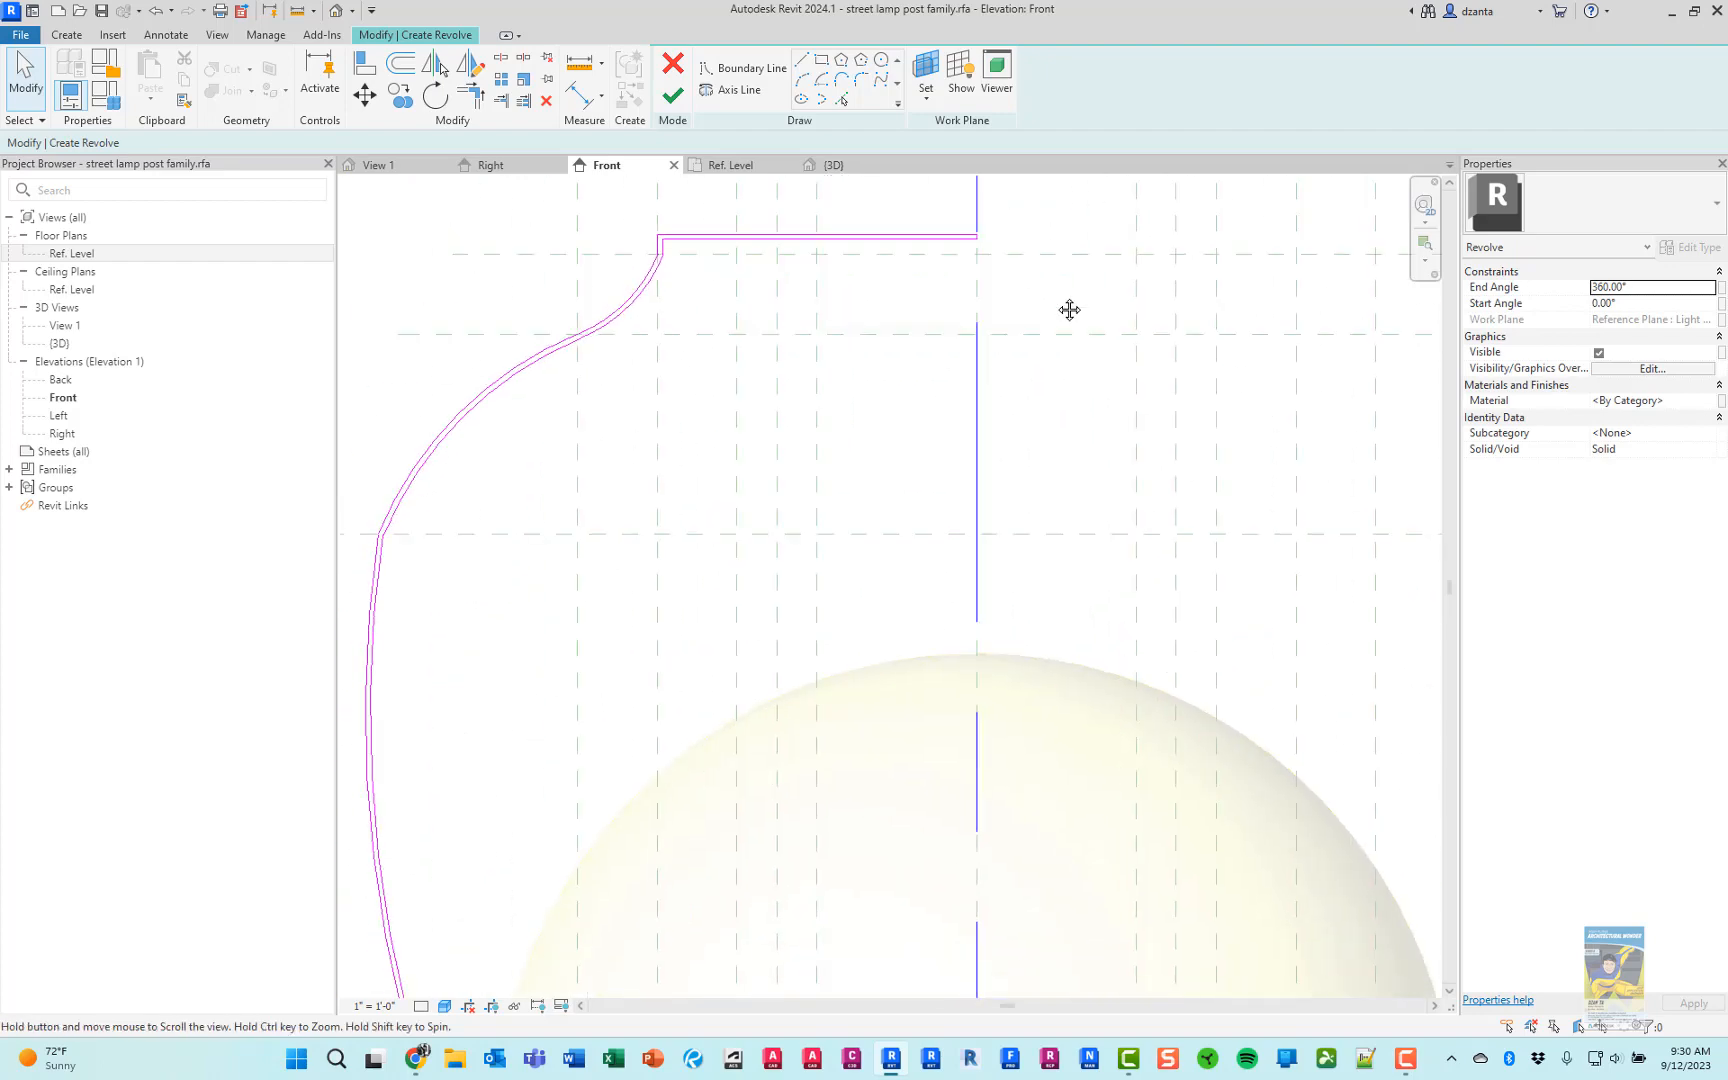
scroll(1045, 351, "down", 4)
middle_click_drag(995, 680, 909, 737)
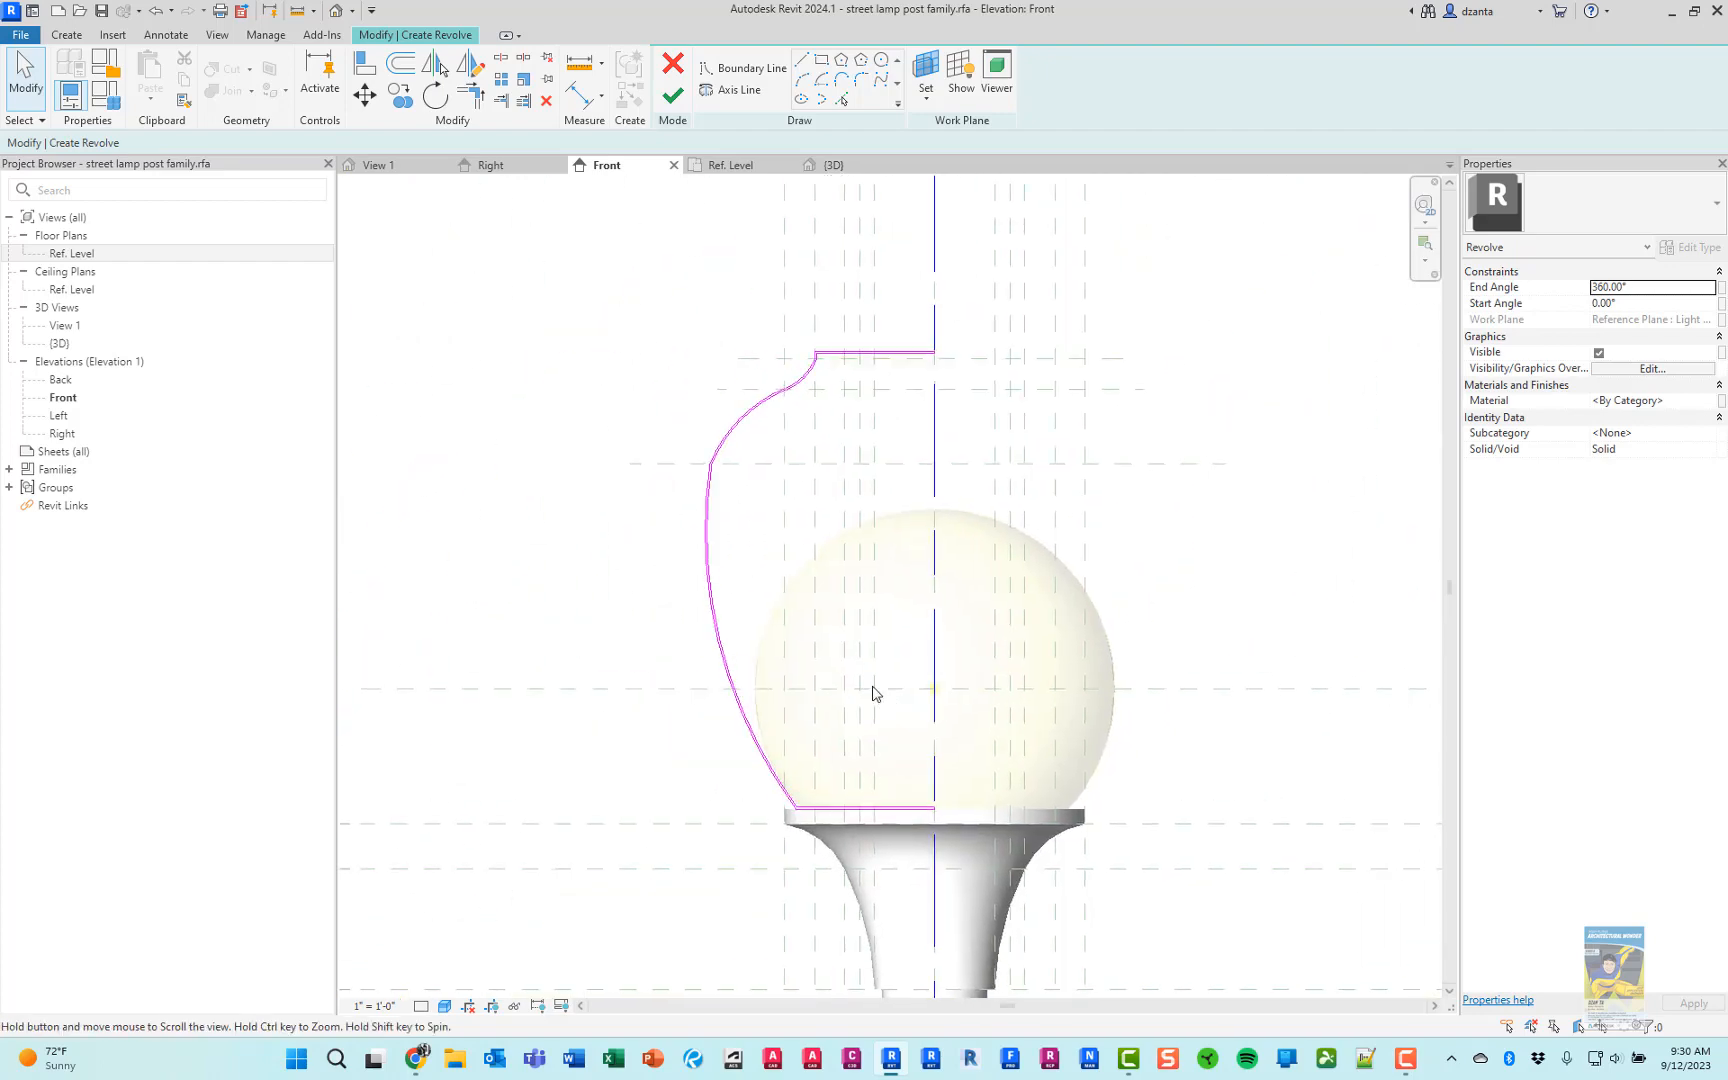
left_click(673, 96)
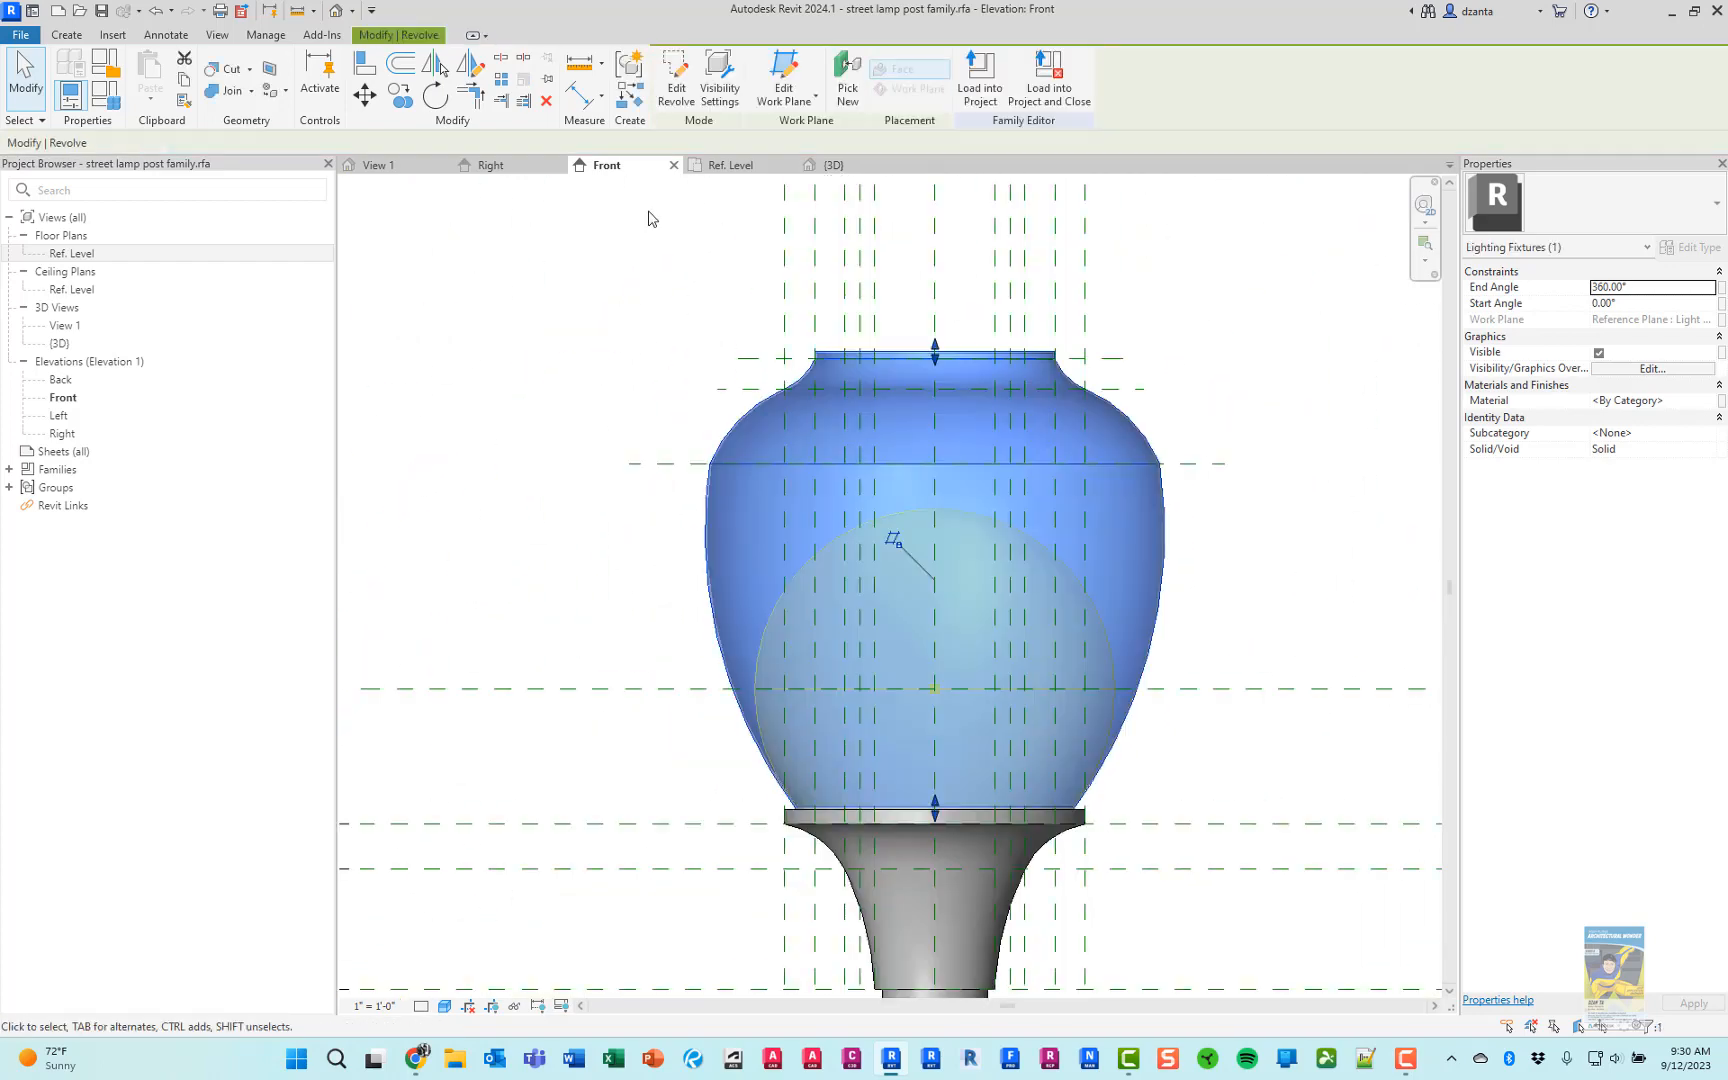
left_click(600, 248)
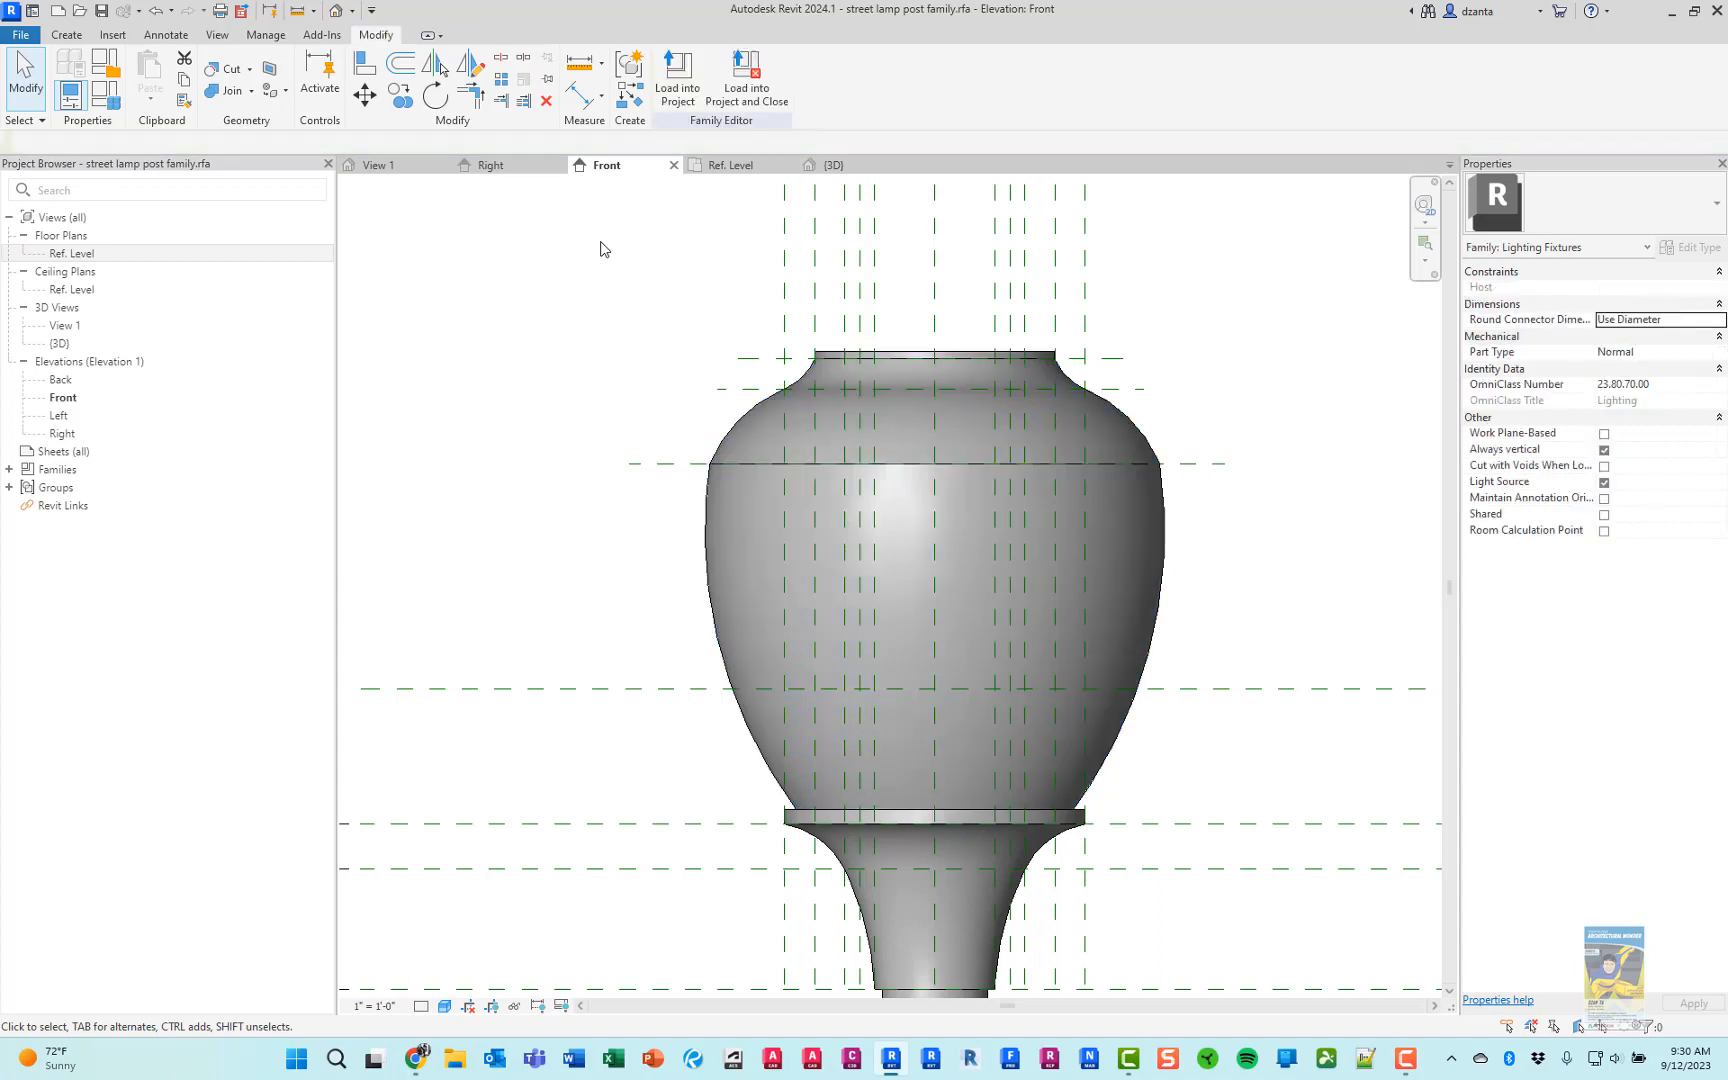
Assign the Glass material to the revolved globe
left_click(733, 433)
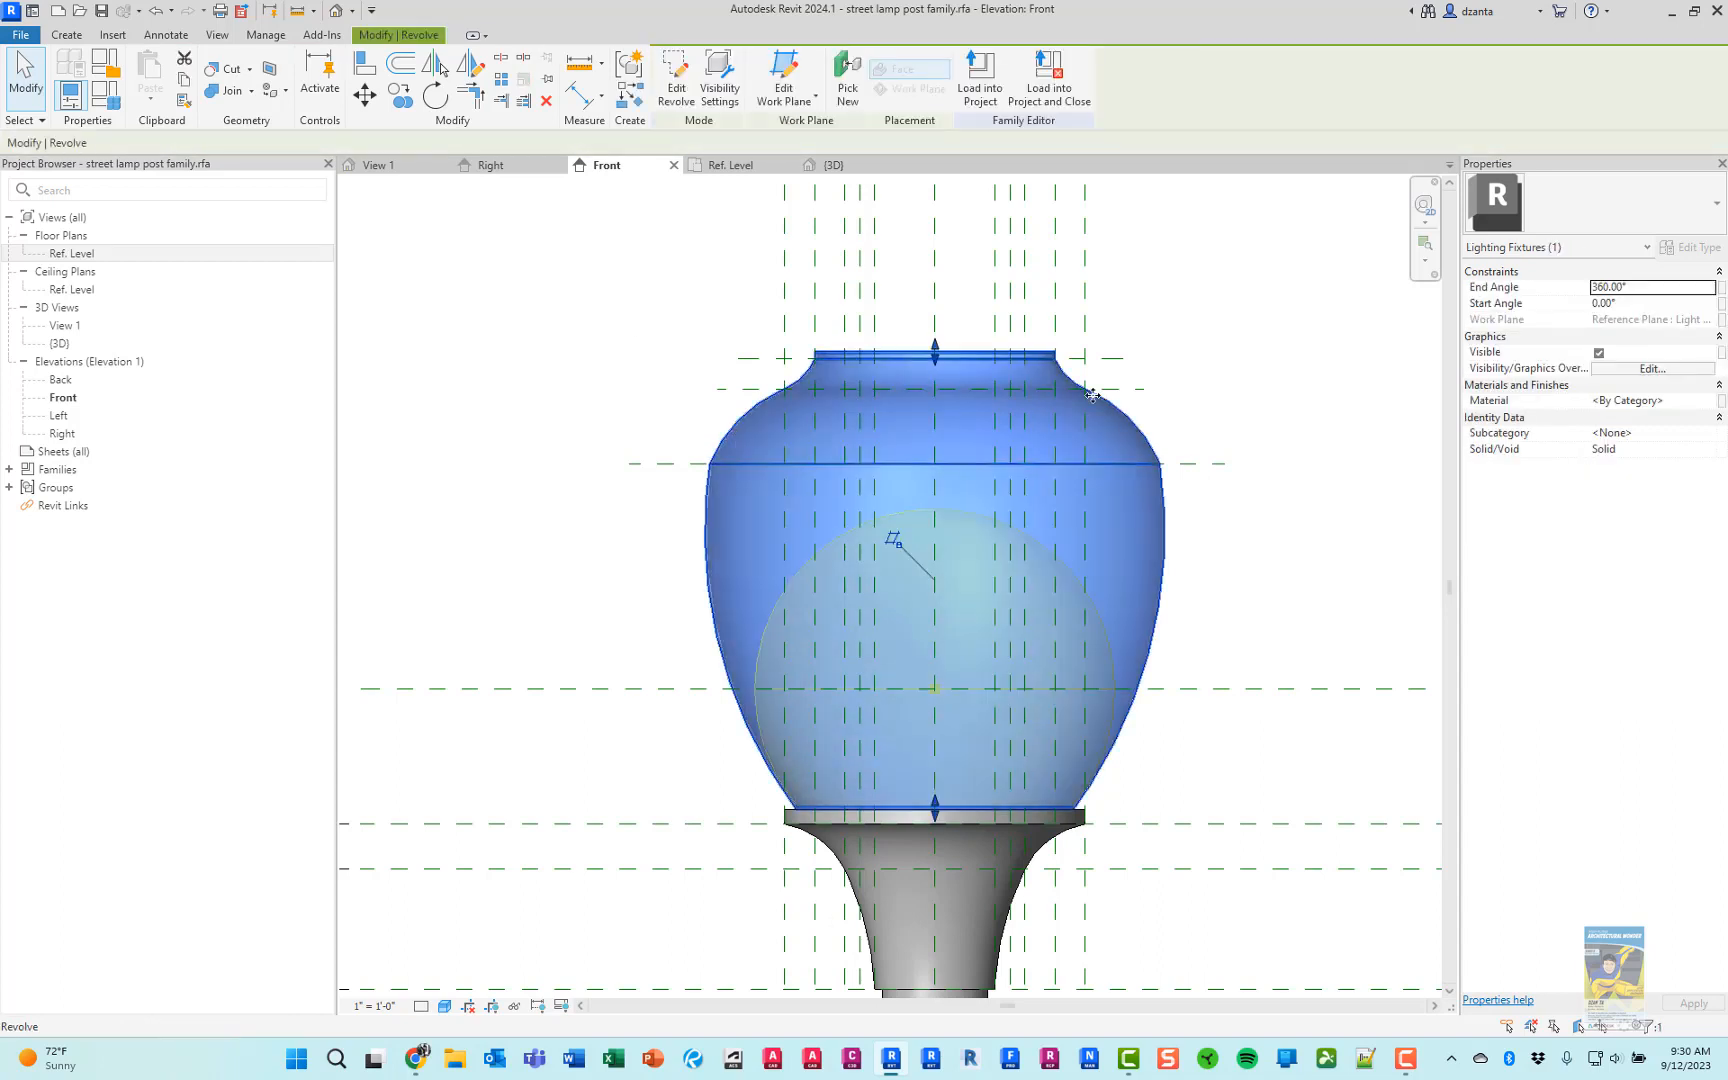
left_click(1708, 401)
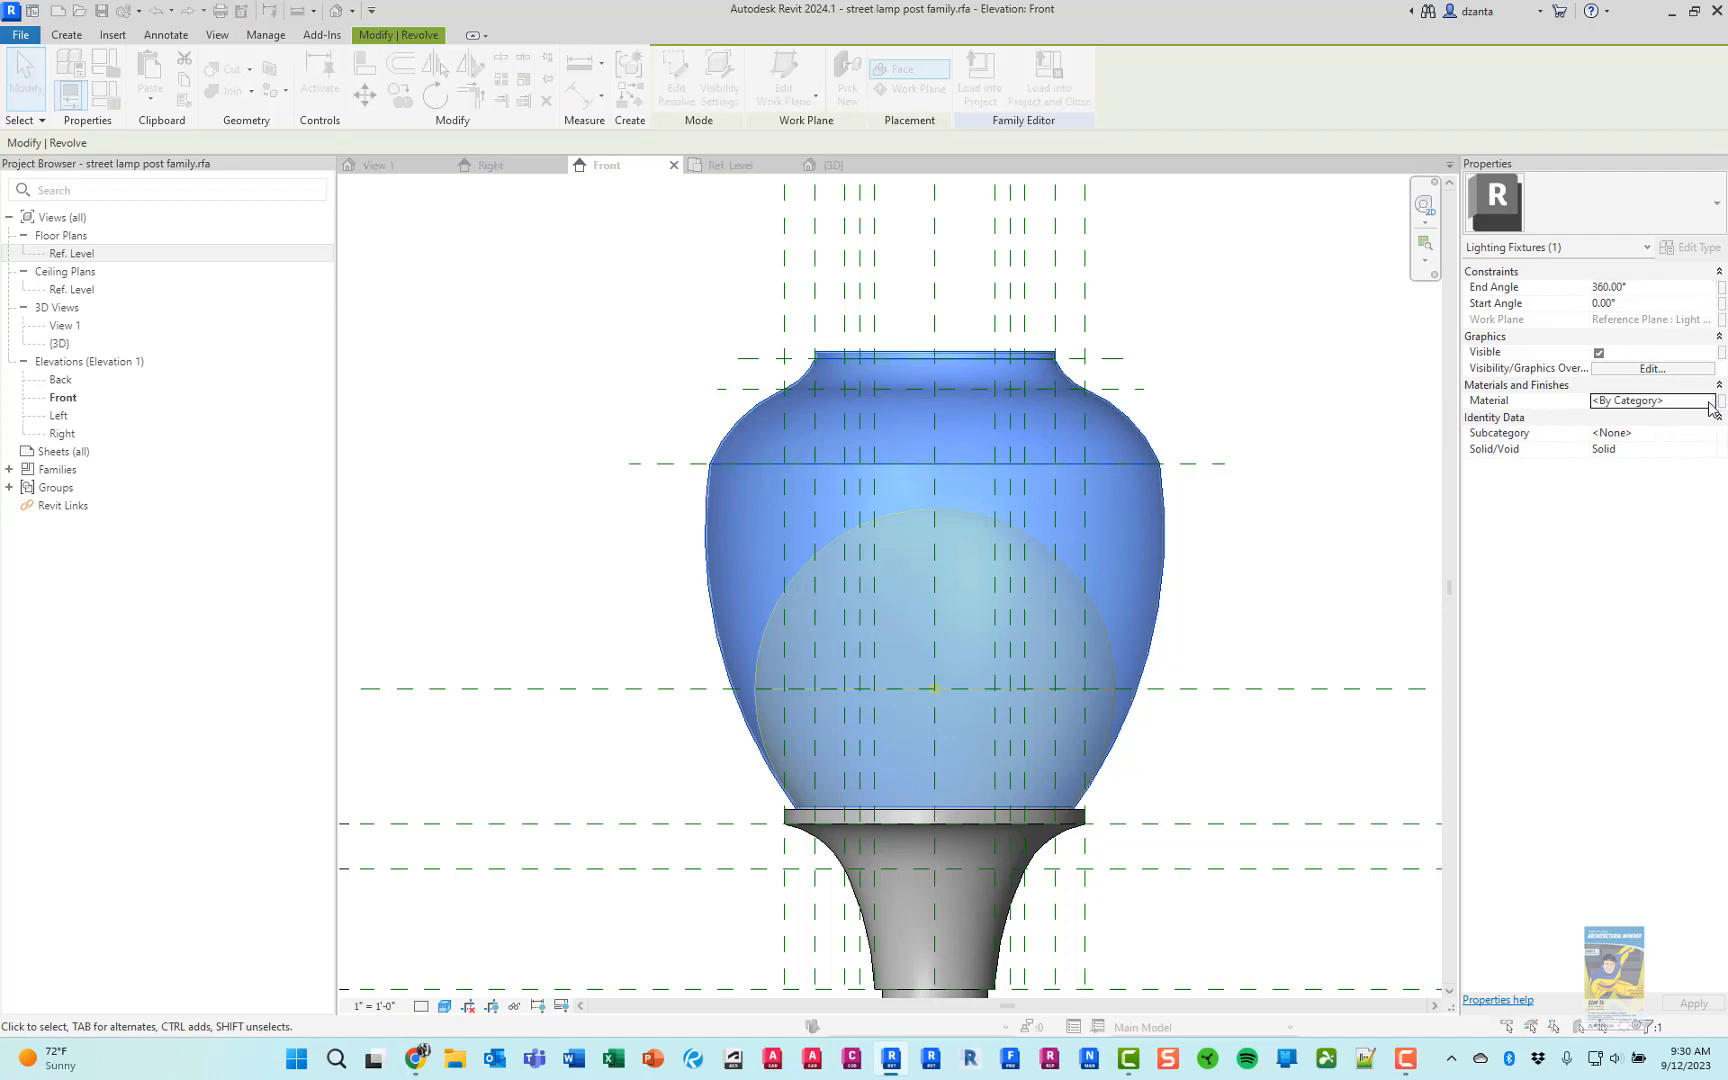
left_click(1710, 402)
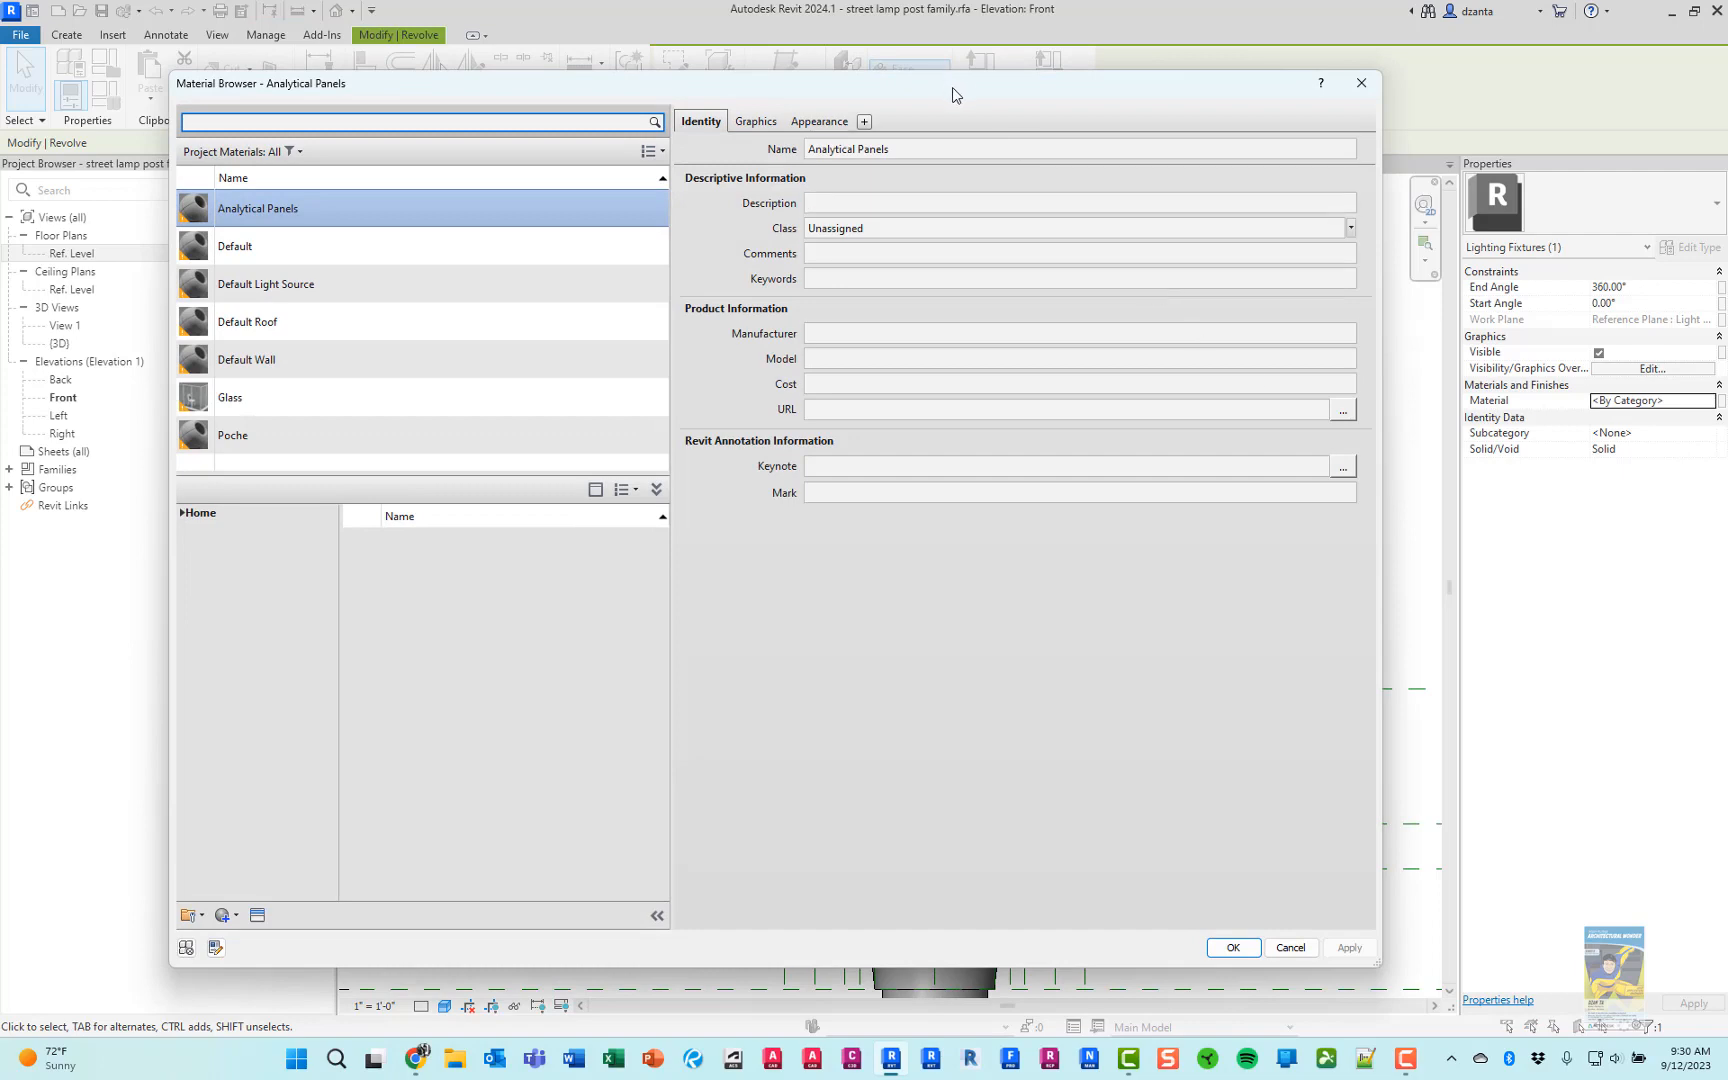
left_click_drag(952, 88, 1015, 96)
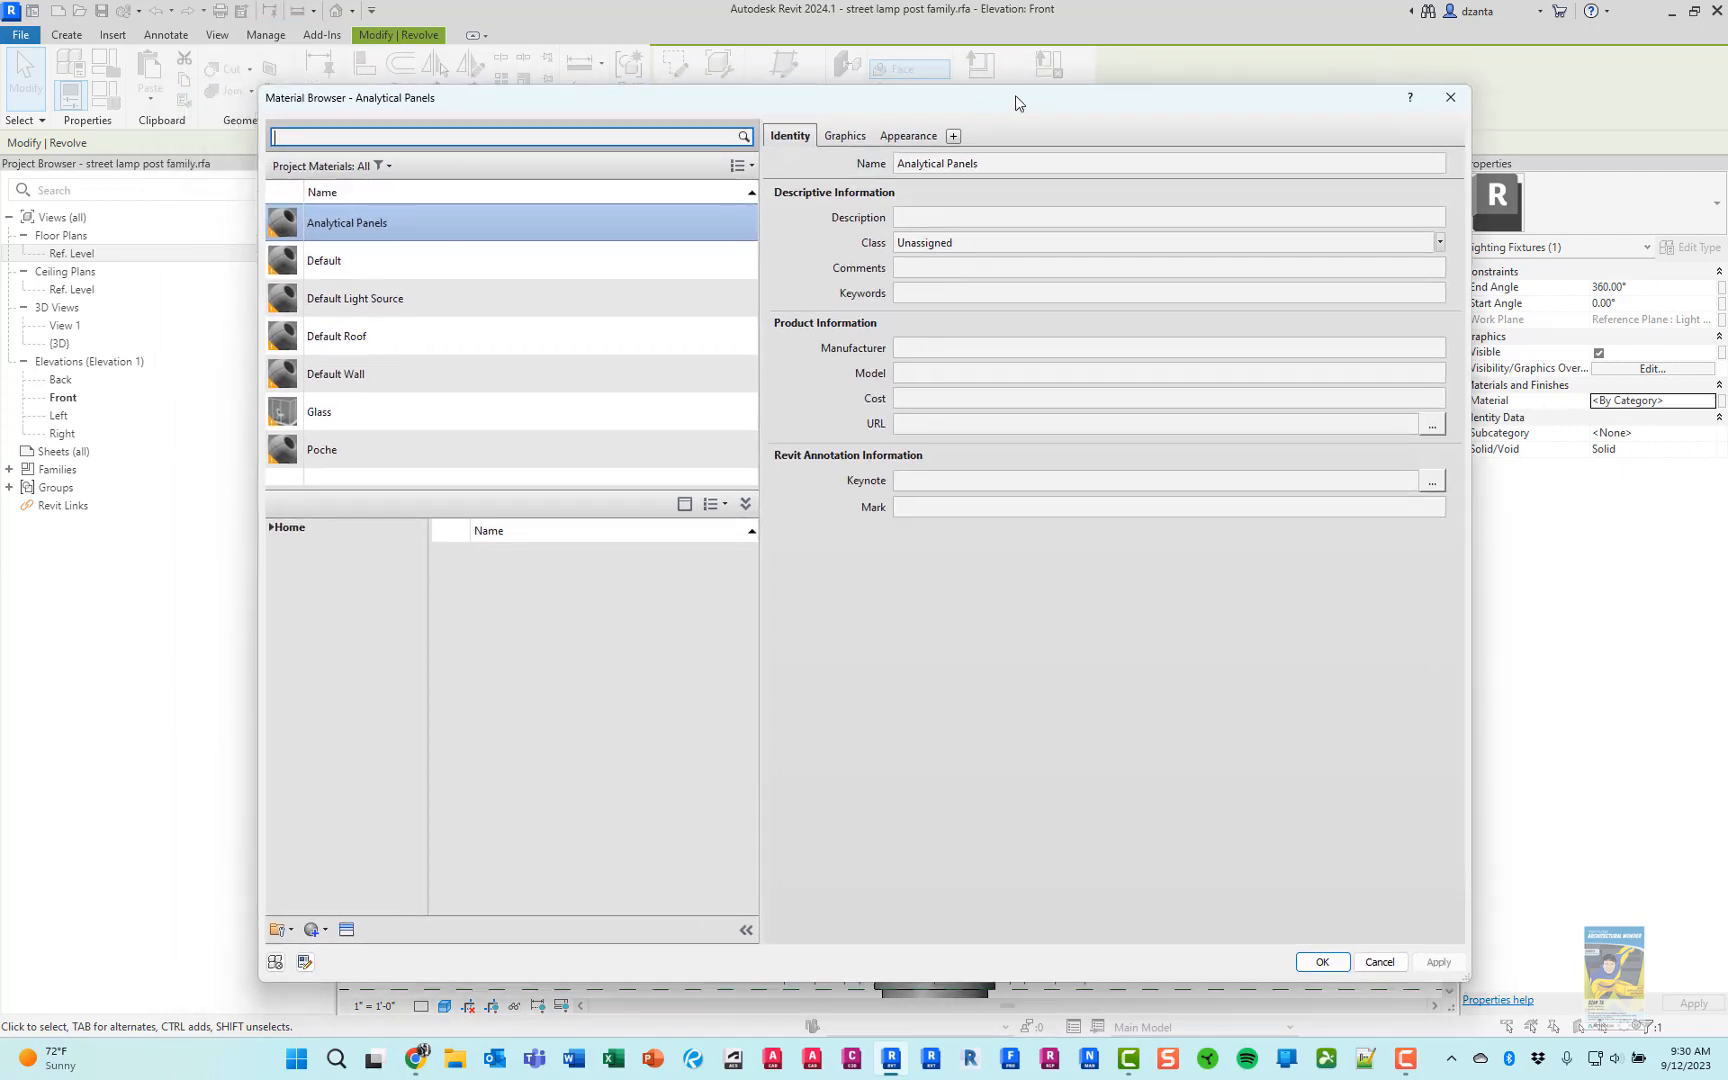
left_click(333, 411)
left_click(1312, 962)
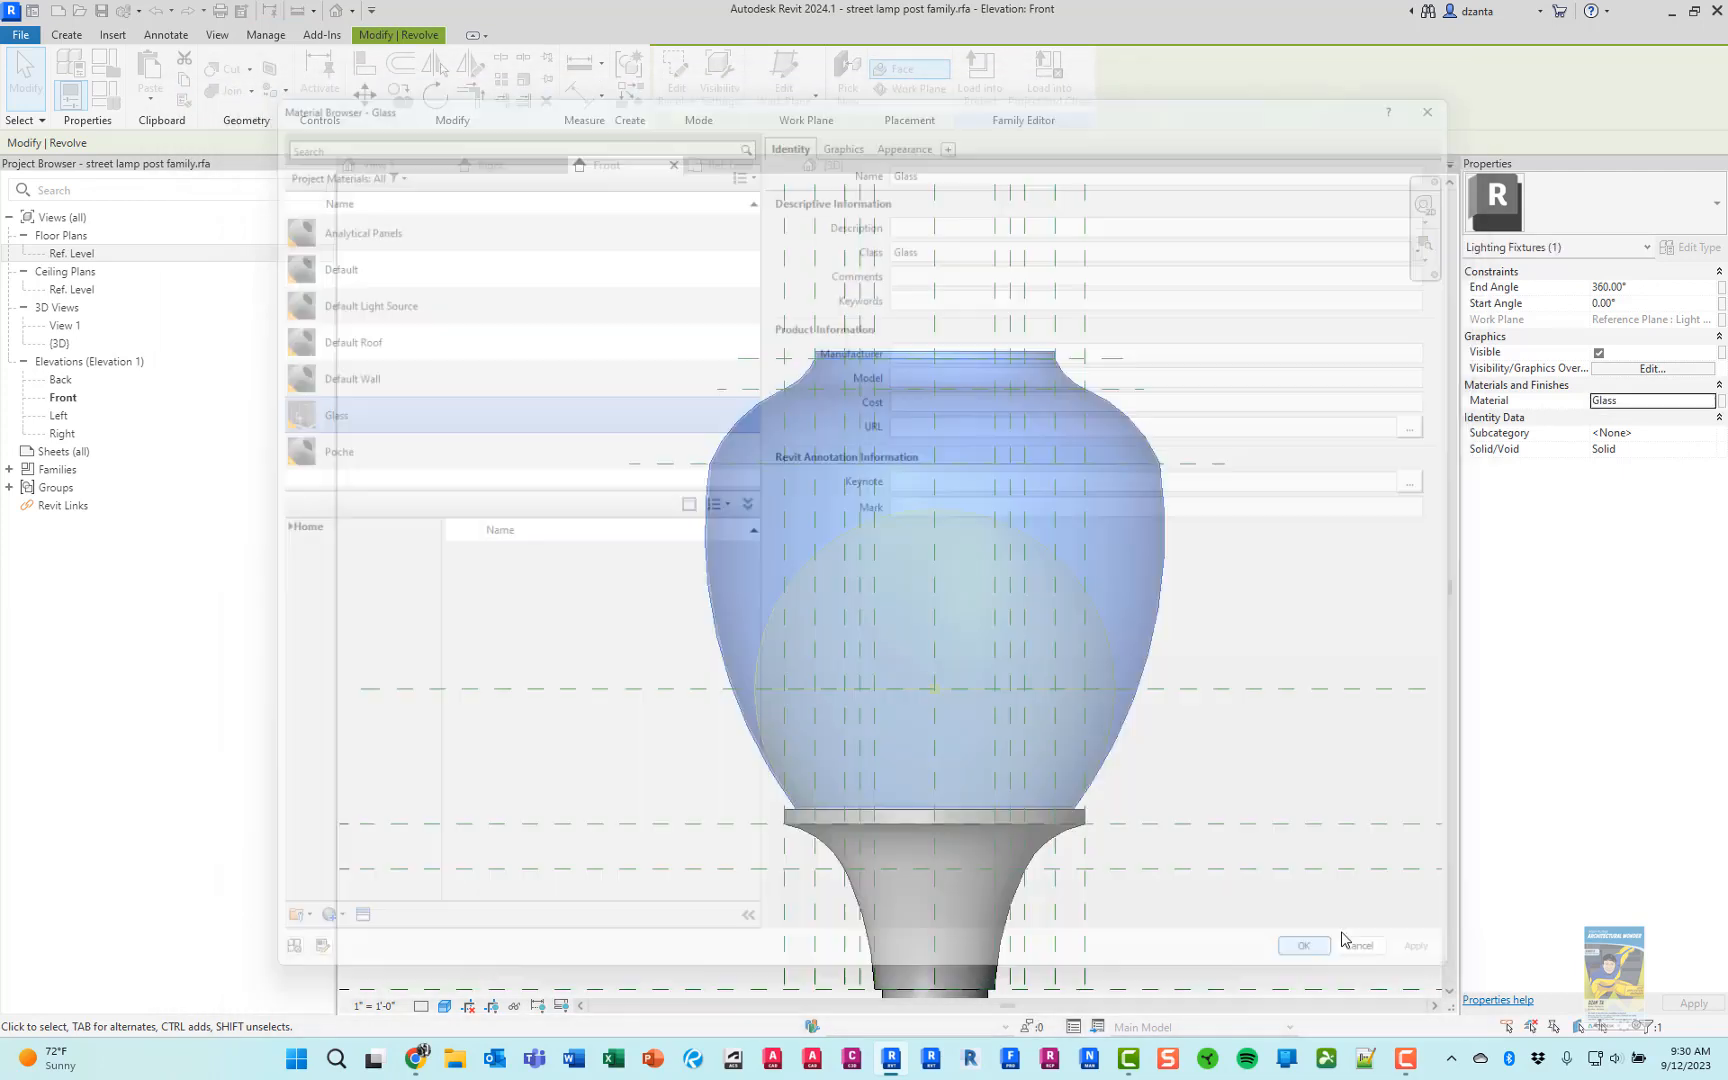
left_click(1302, 630)
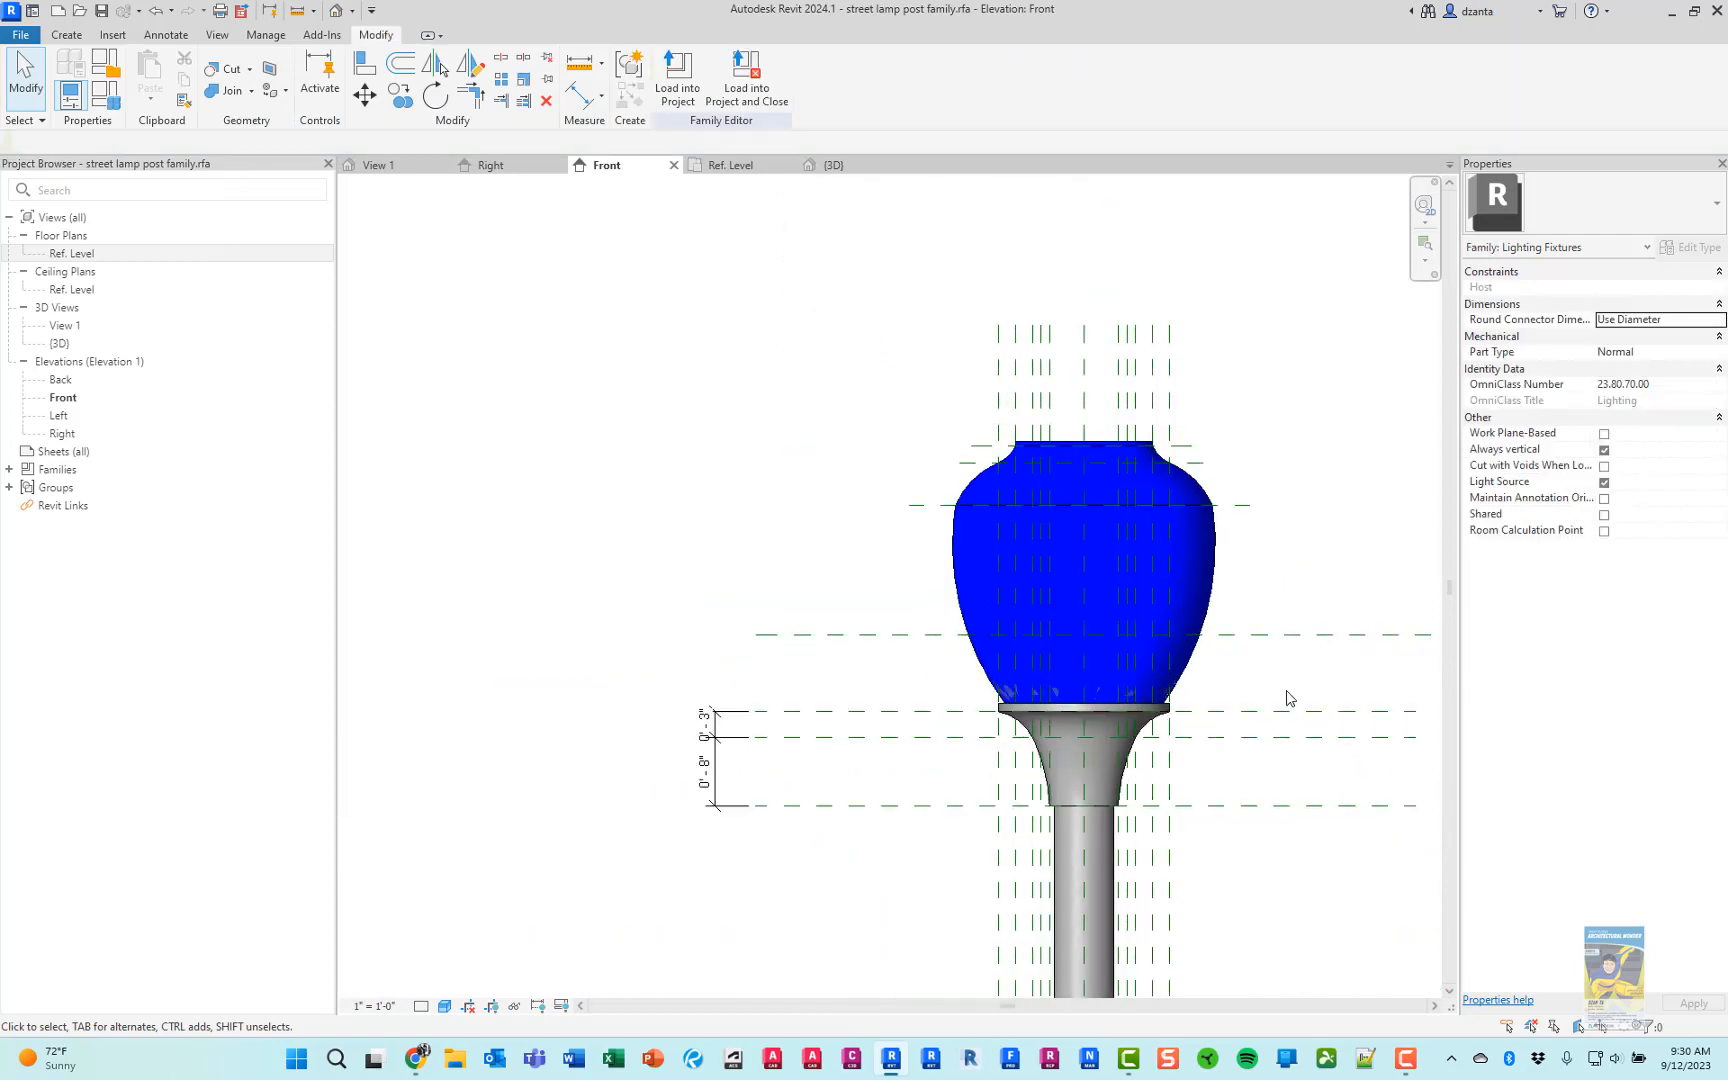
Check the whole lamp post in the Hidden Line and Wireframe visual styles and return the view to Shaded
scroll(1005, 440, "down", 4)
scroll(1067, 590, "down", 3)
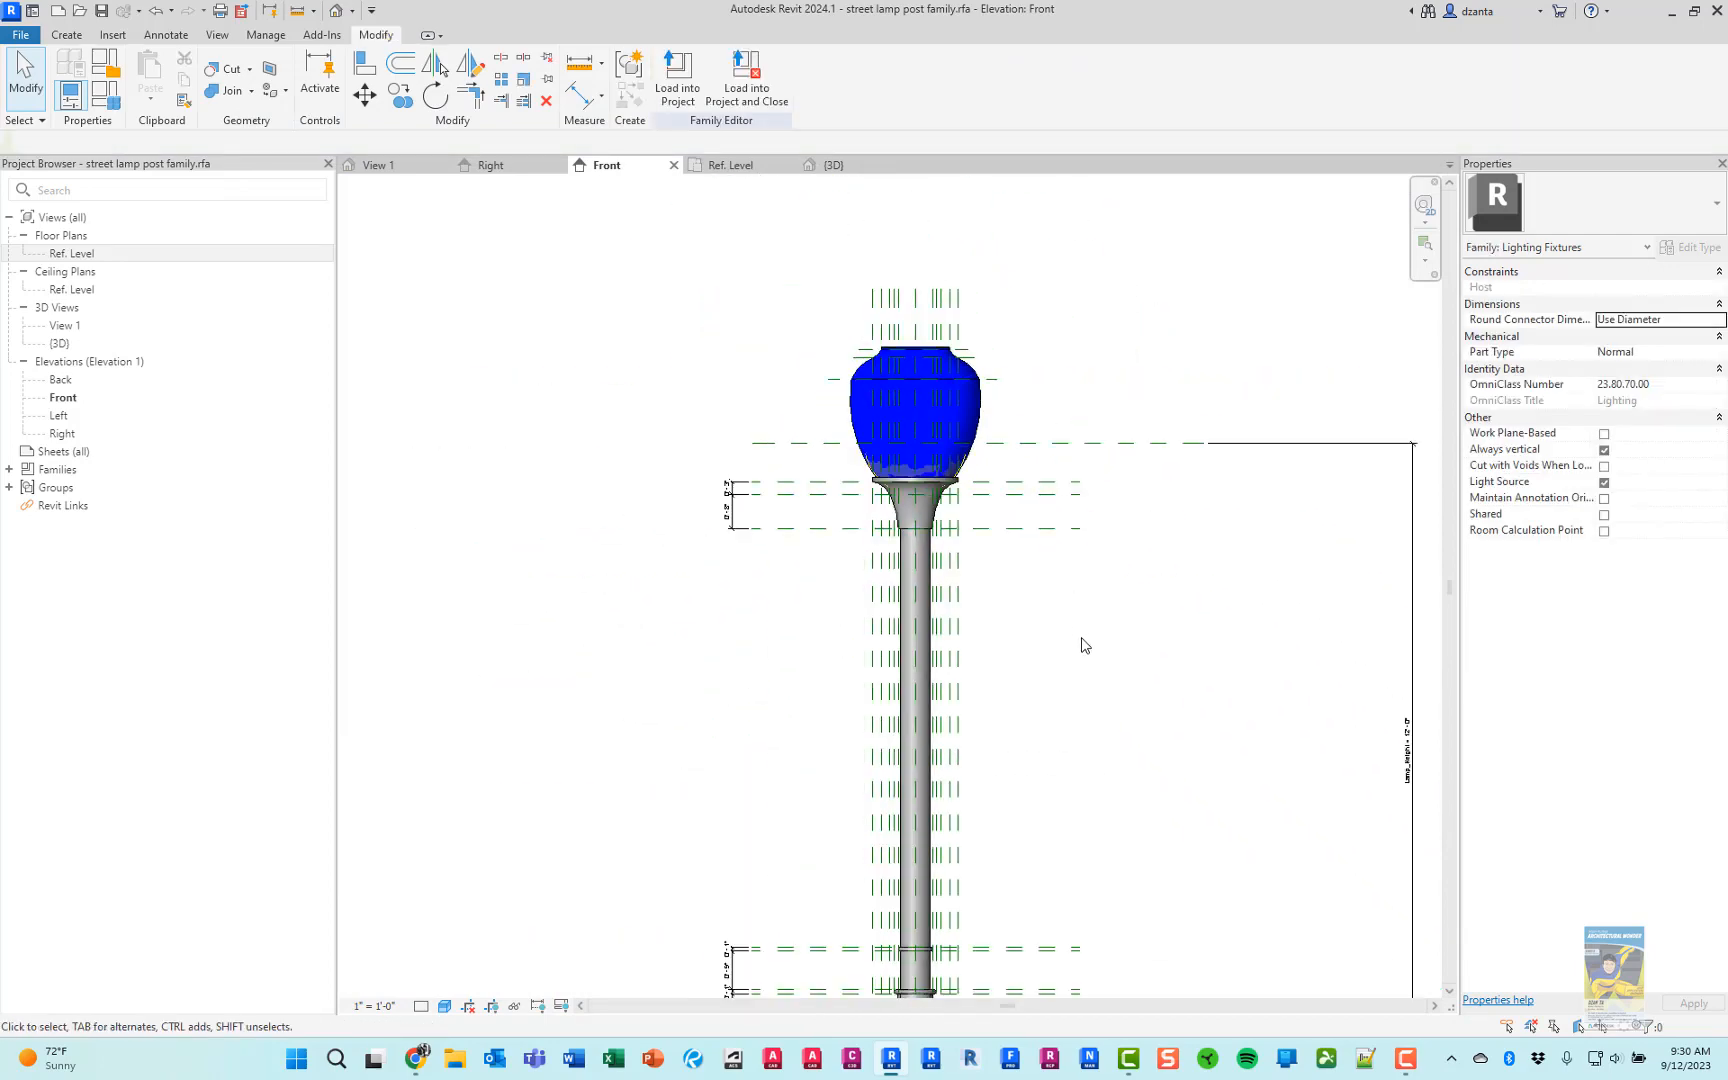
left_click(445, 1006)
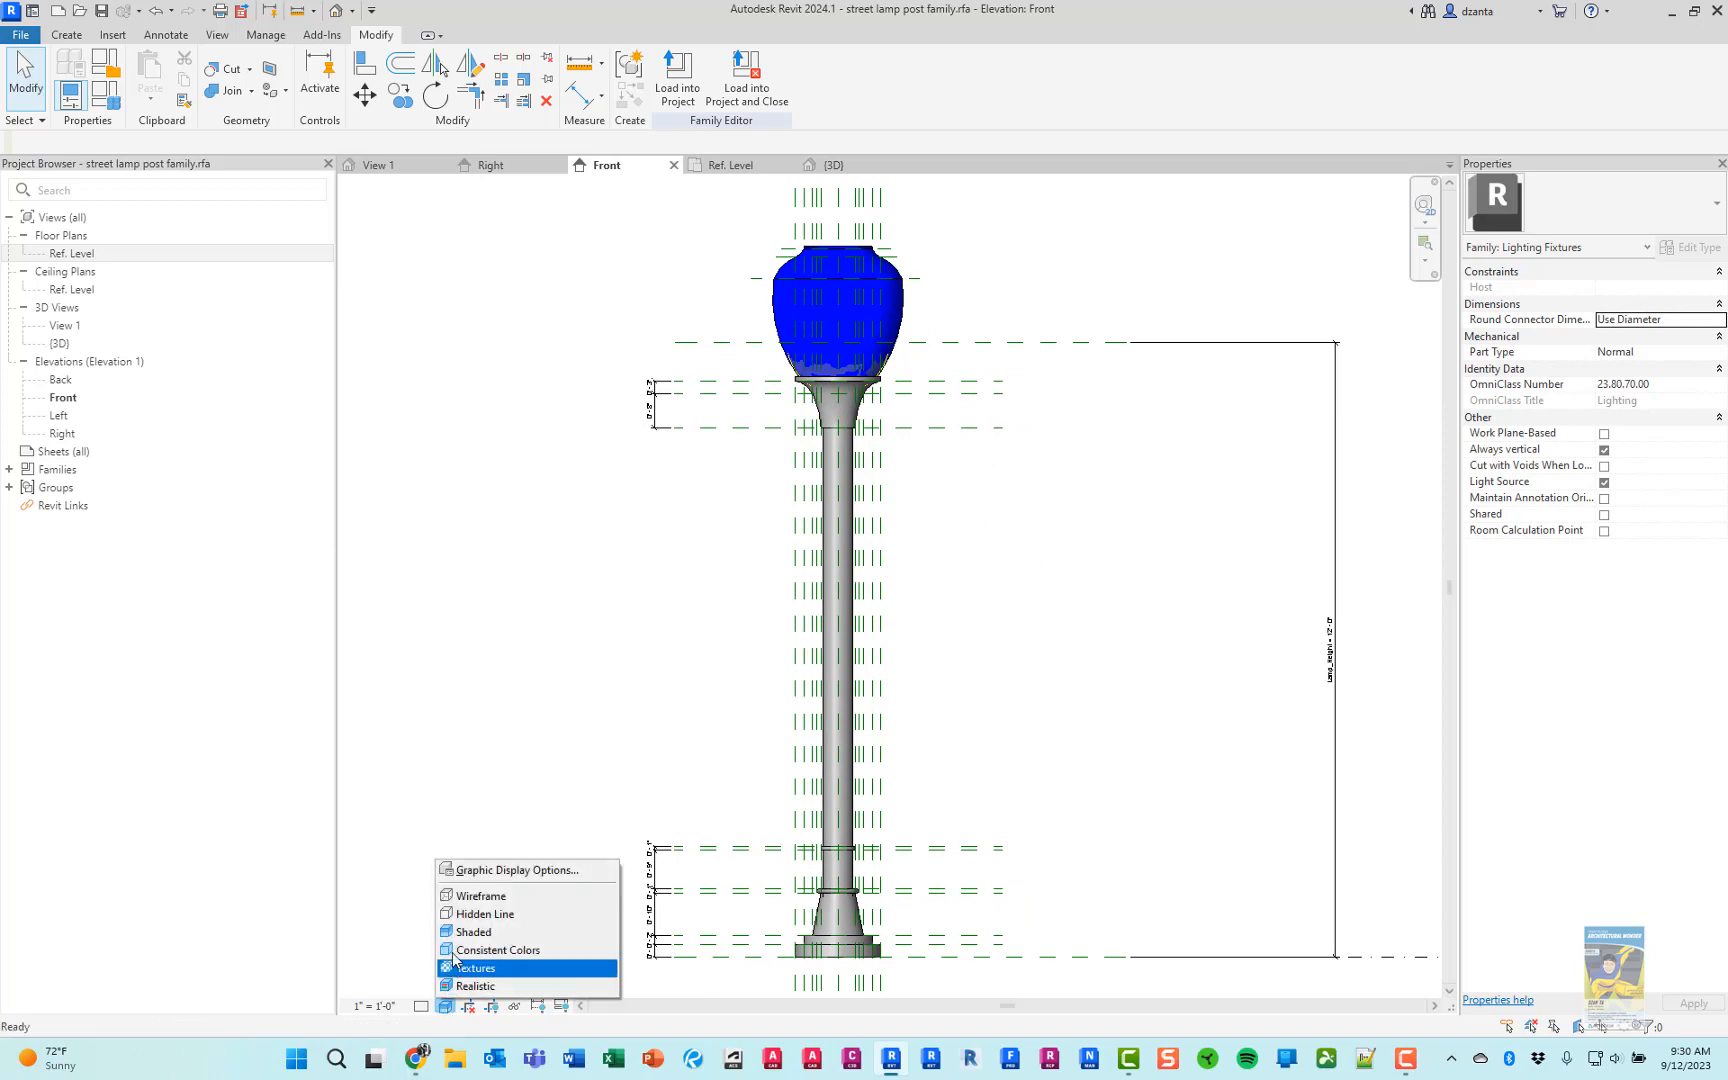
left_click(478, 915)
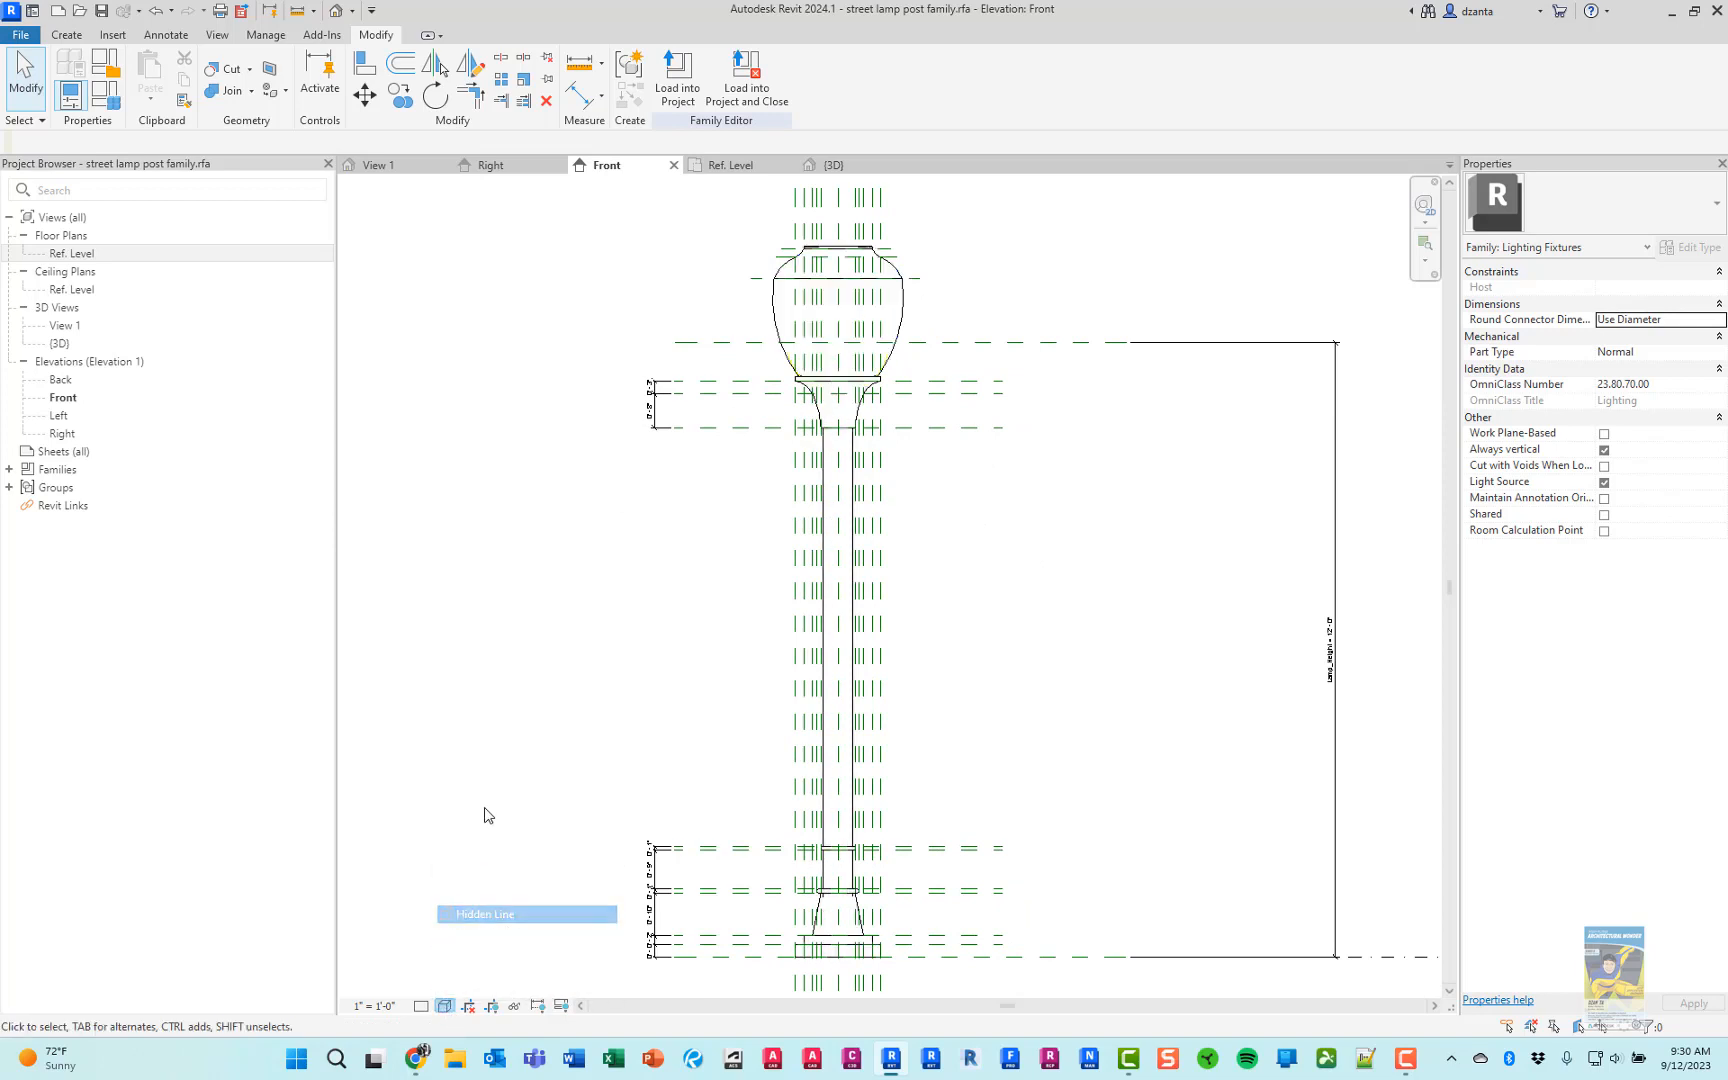
left_click(445, 1006)
left_click(478, 895)
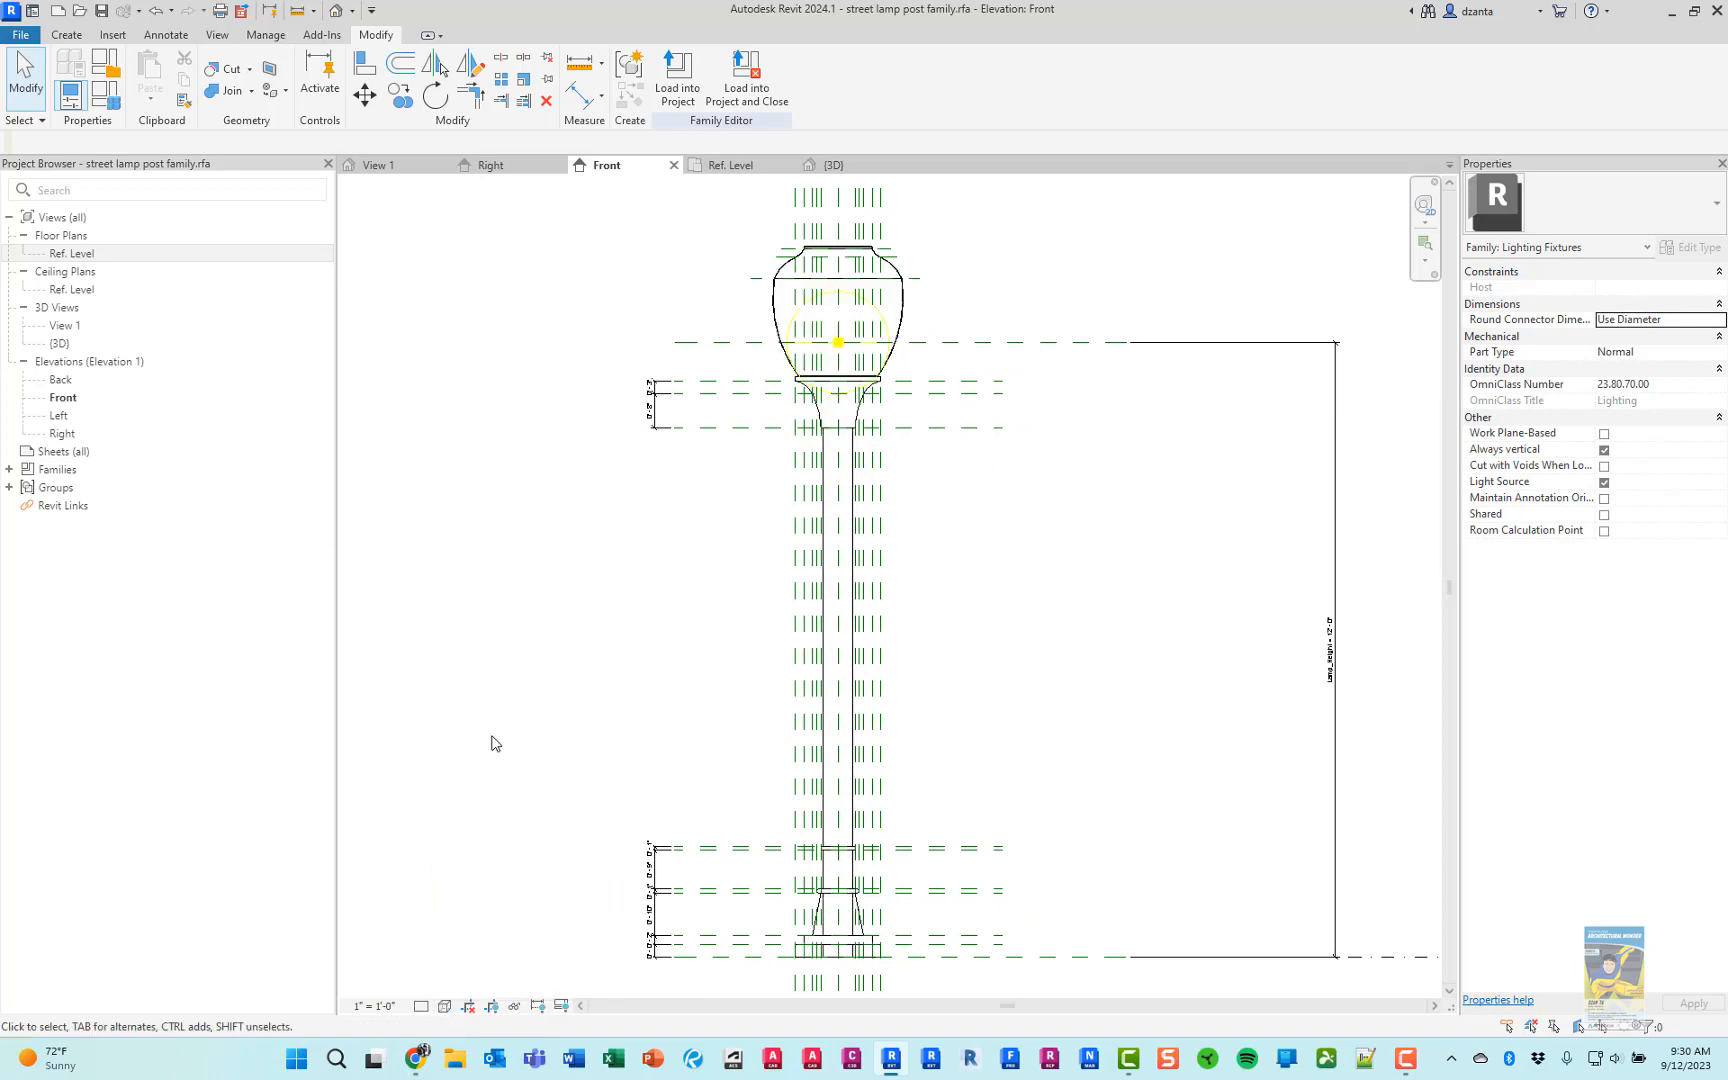
left_click(445, 1006)
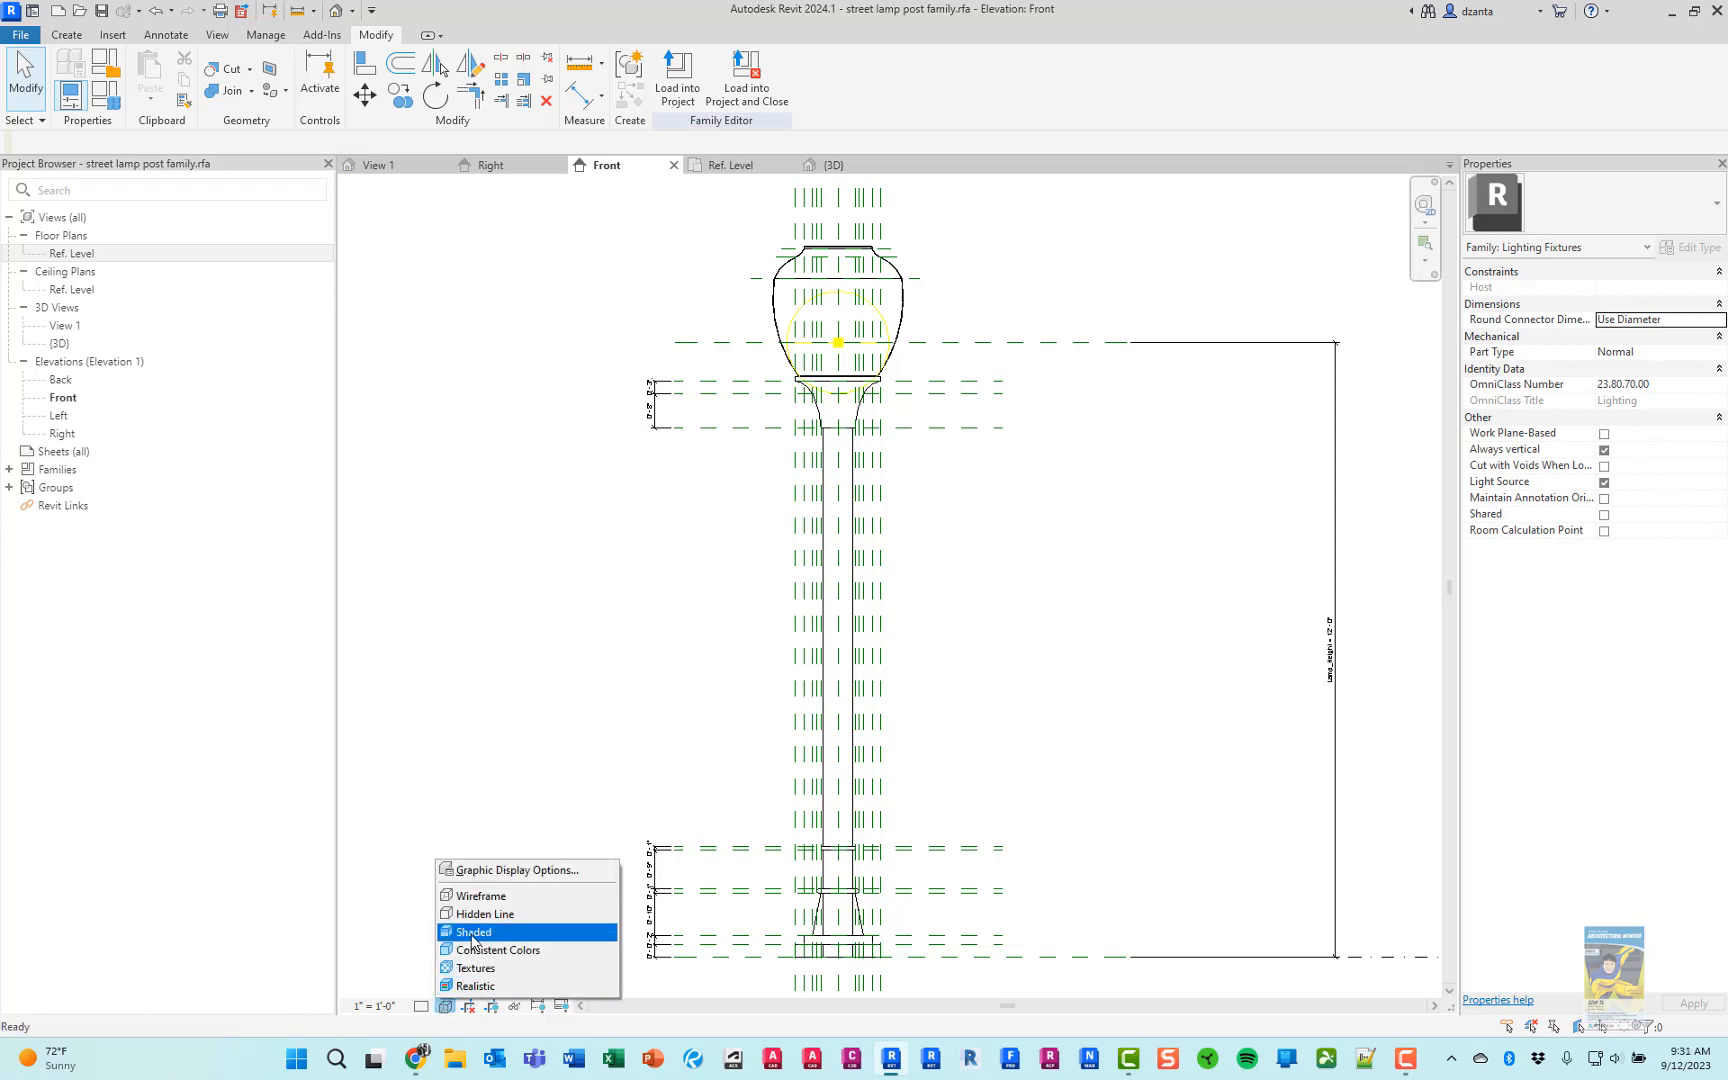
left_click(474, 935)
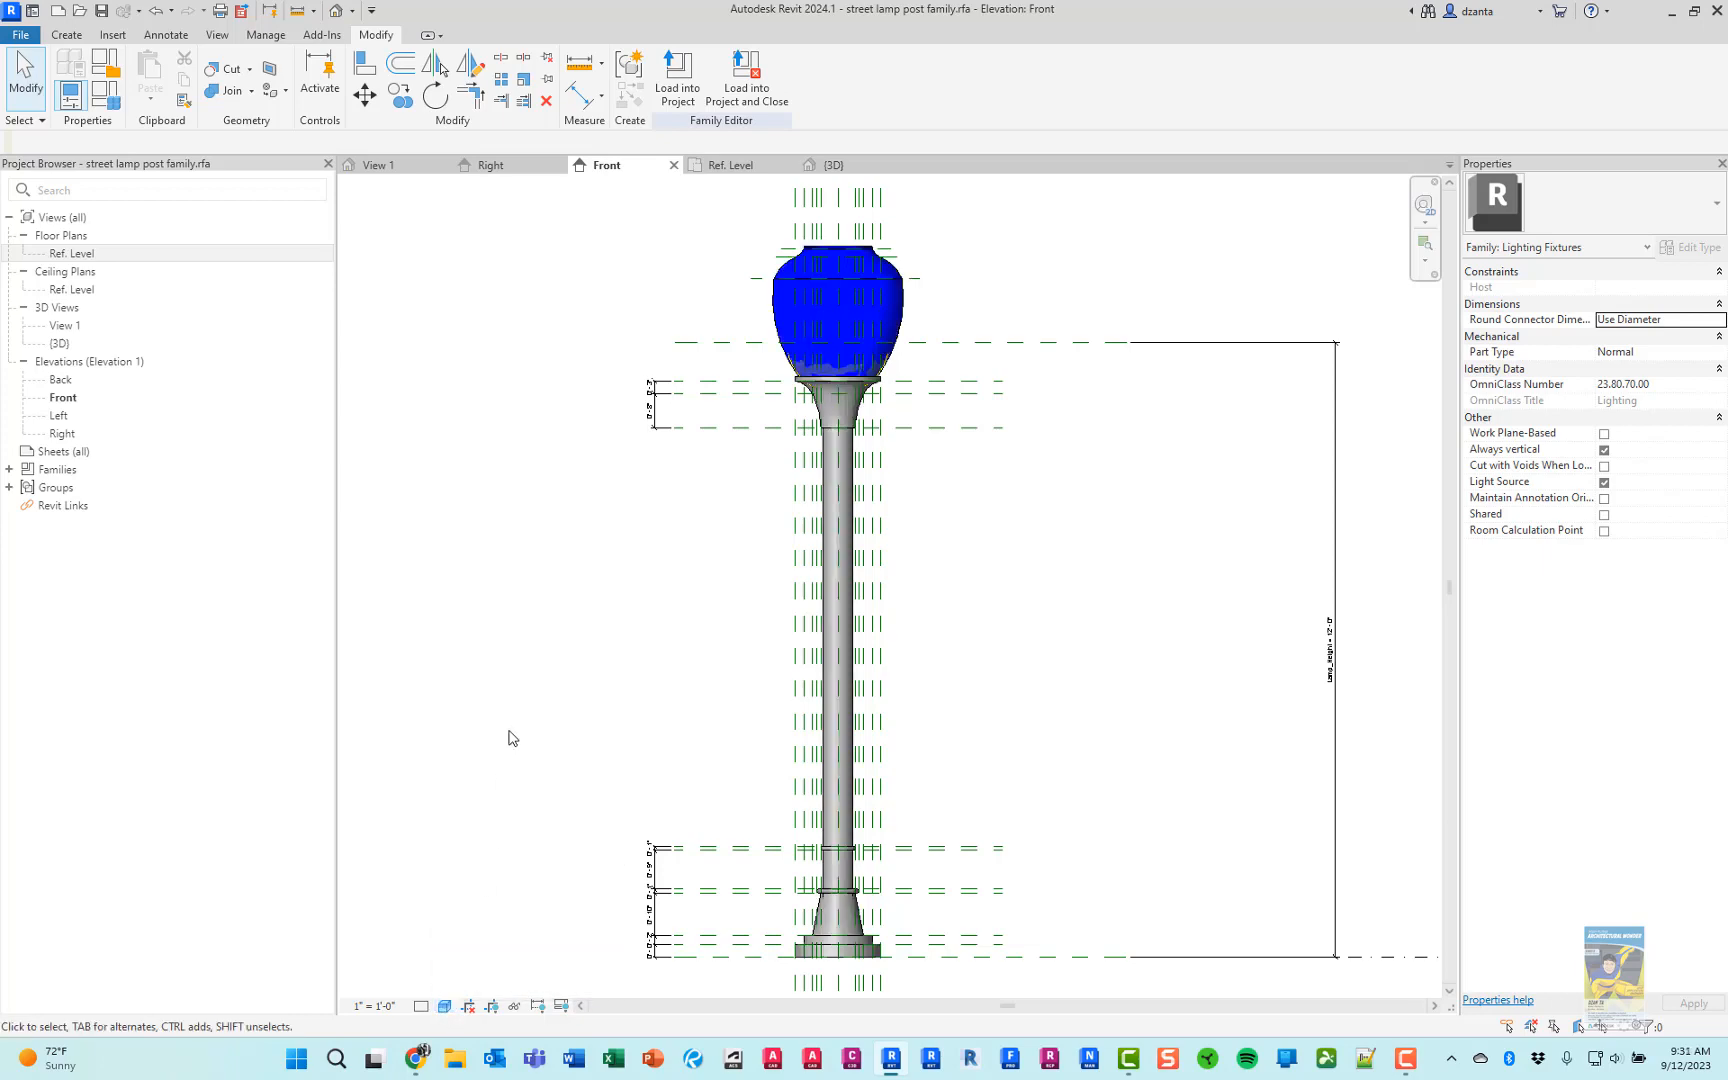
Switch to Chrome to examine the acorn globe's top in the product photo, and return to Revit
key("alt+Tab")
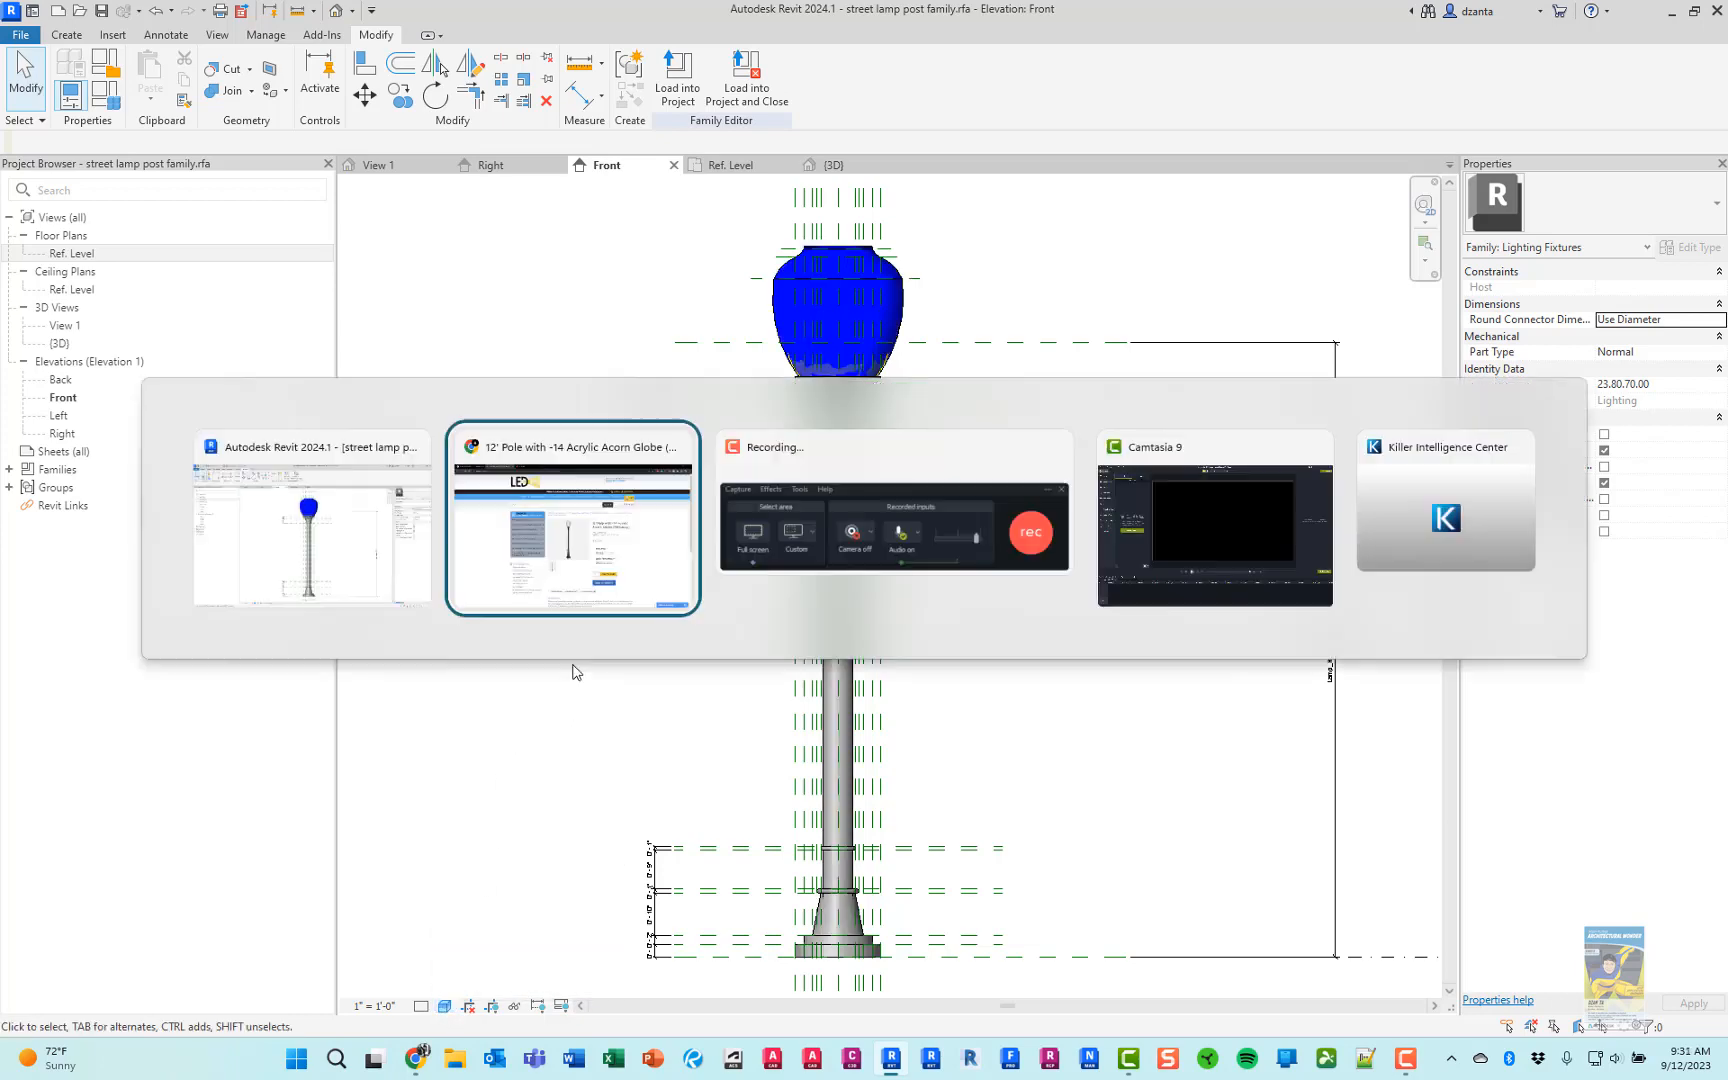
left_click(855, 494)
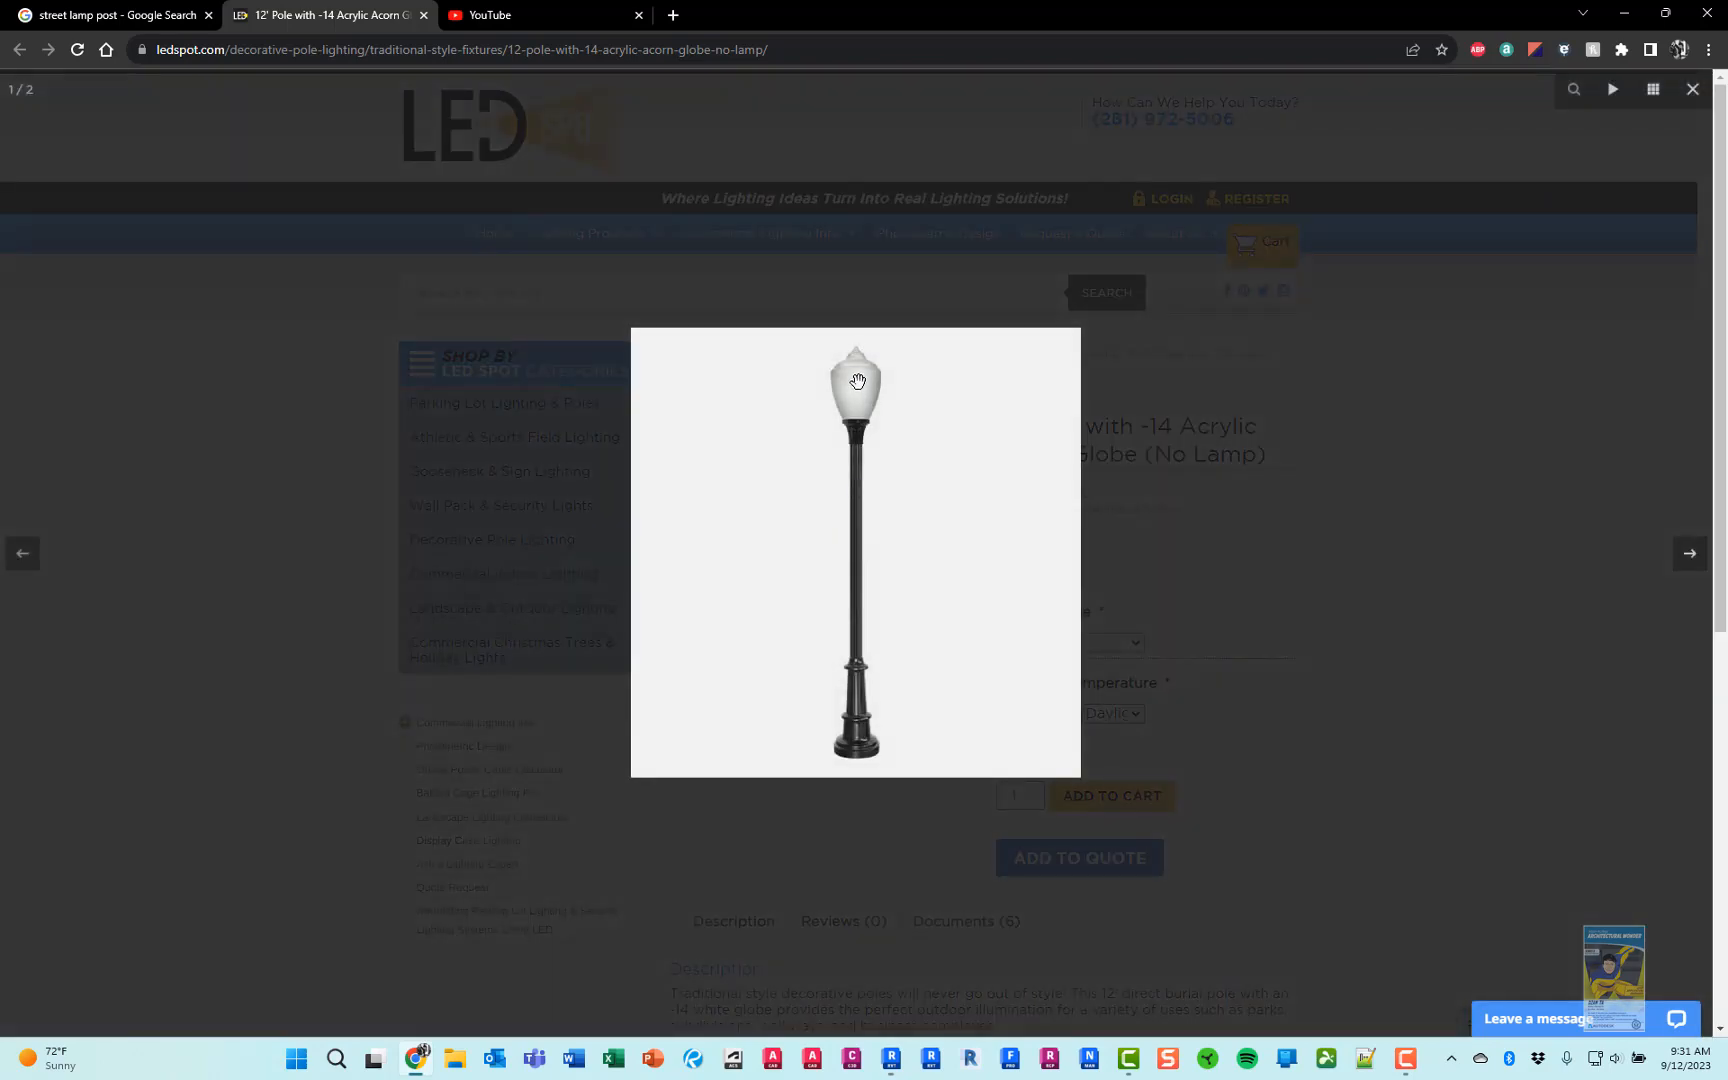
key("alt+Tab")
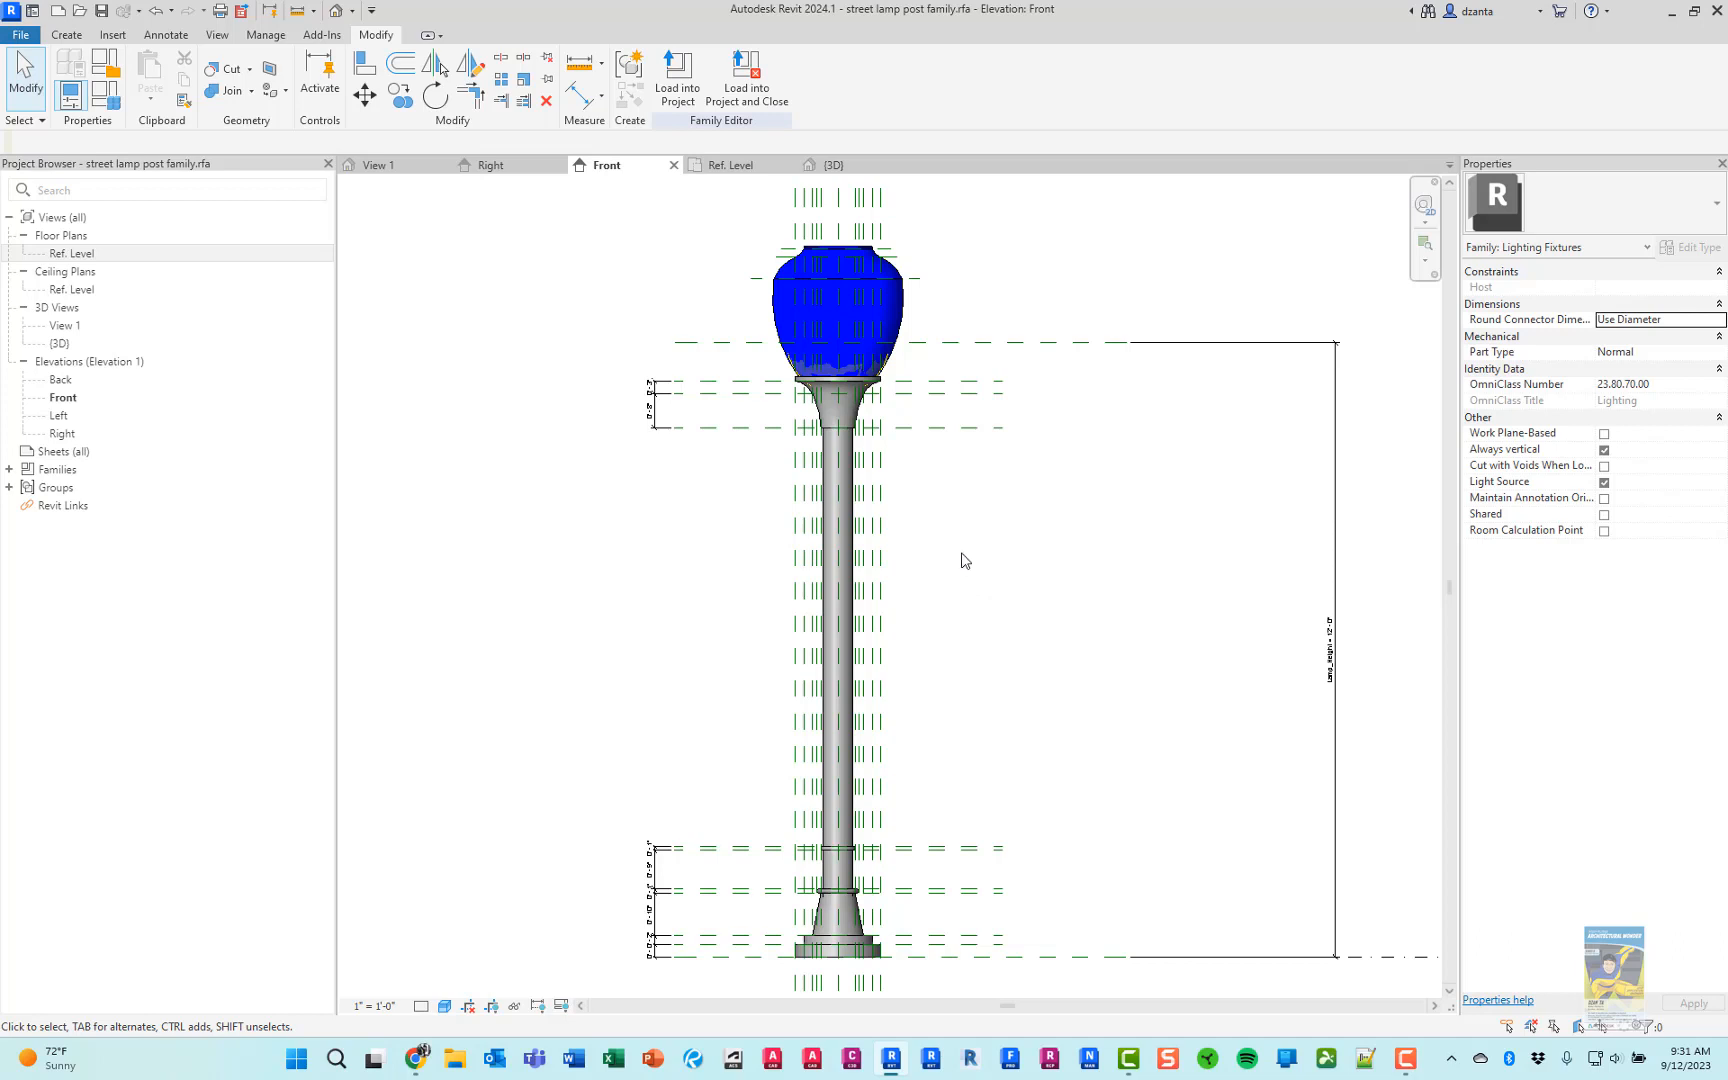
Save the family and delete the three horizontal reference planes through the globe's upper part
left_click(100, 13)
scroll(706, 270, "up", 5)
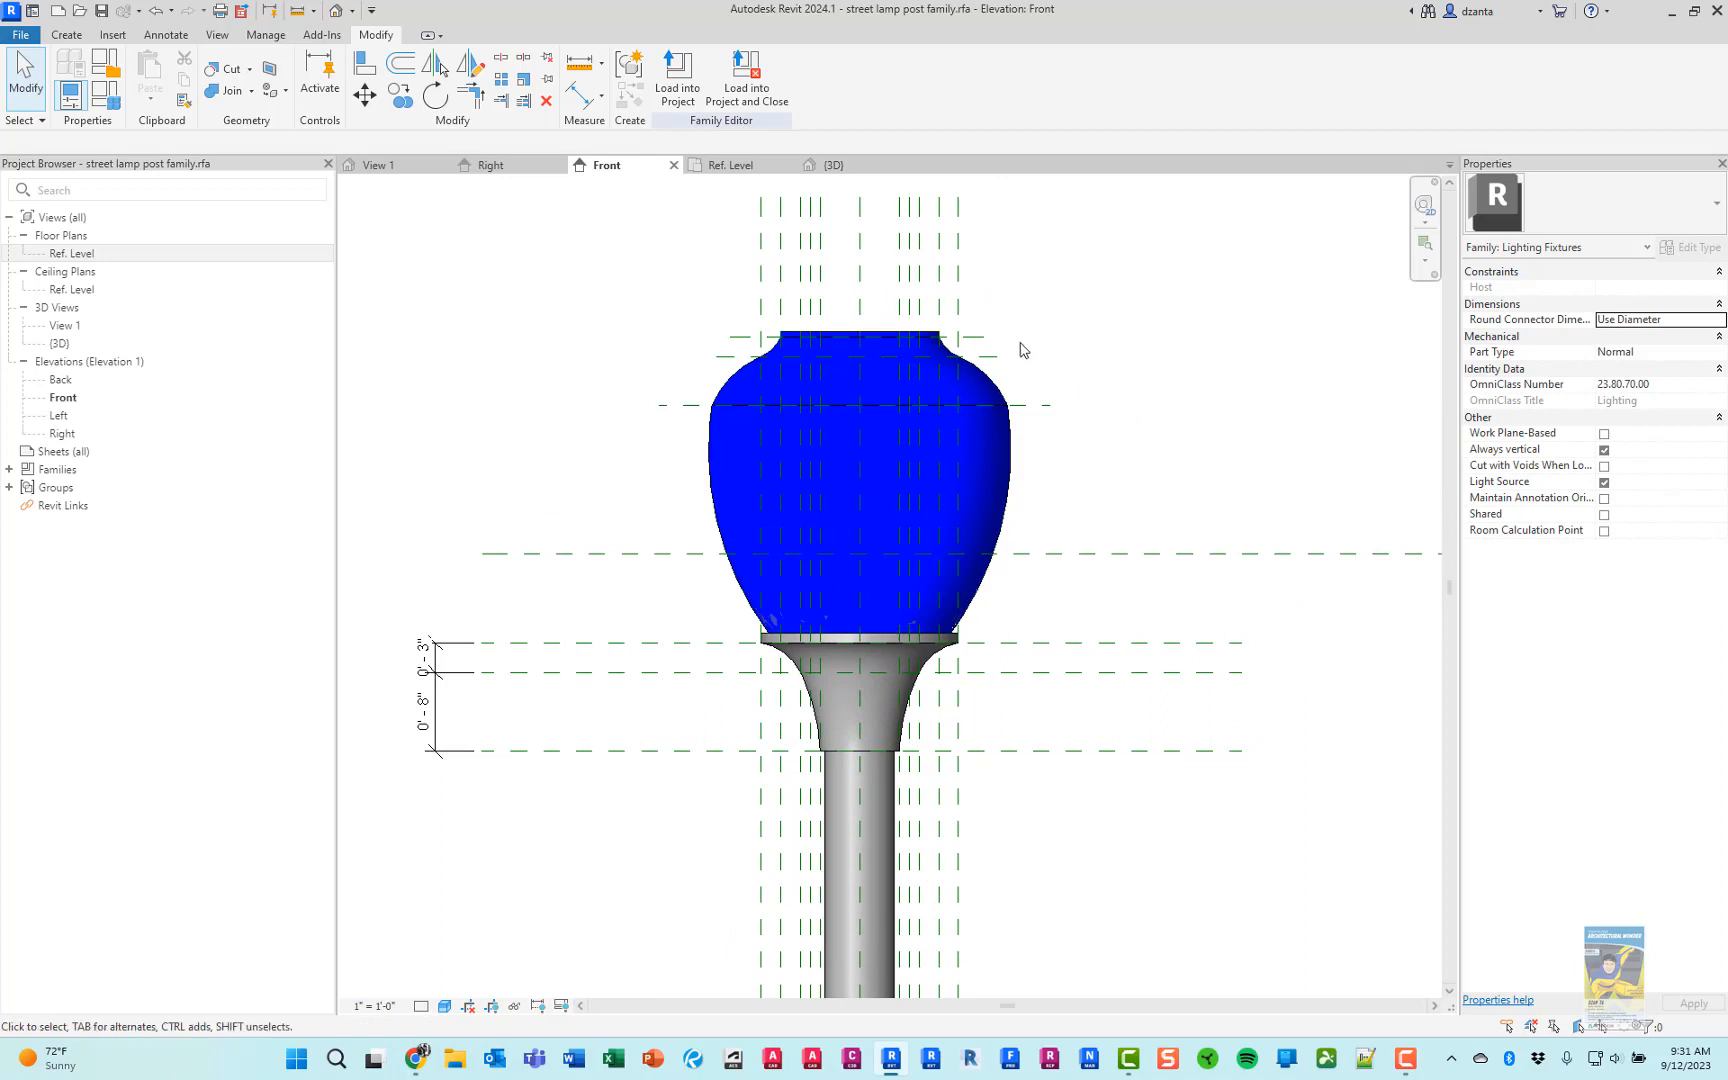
left_click(1050, 406)
key("Delete")
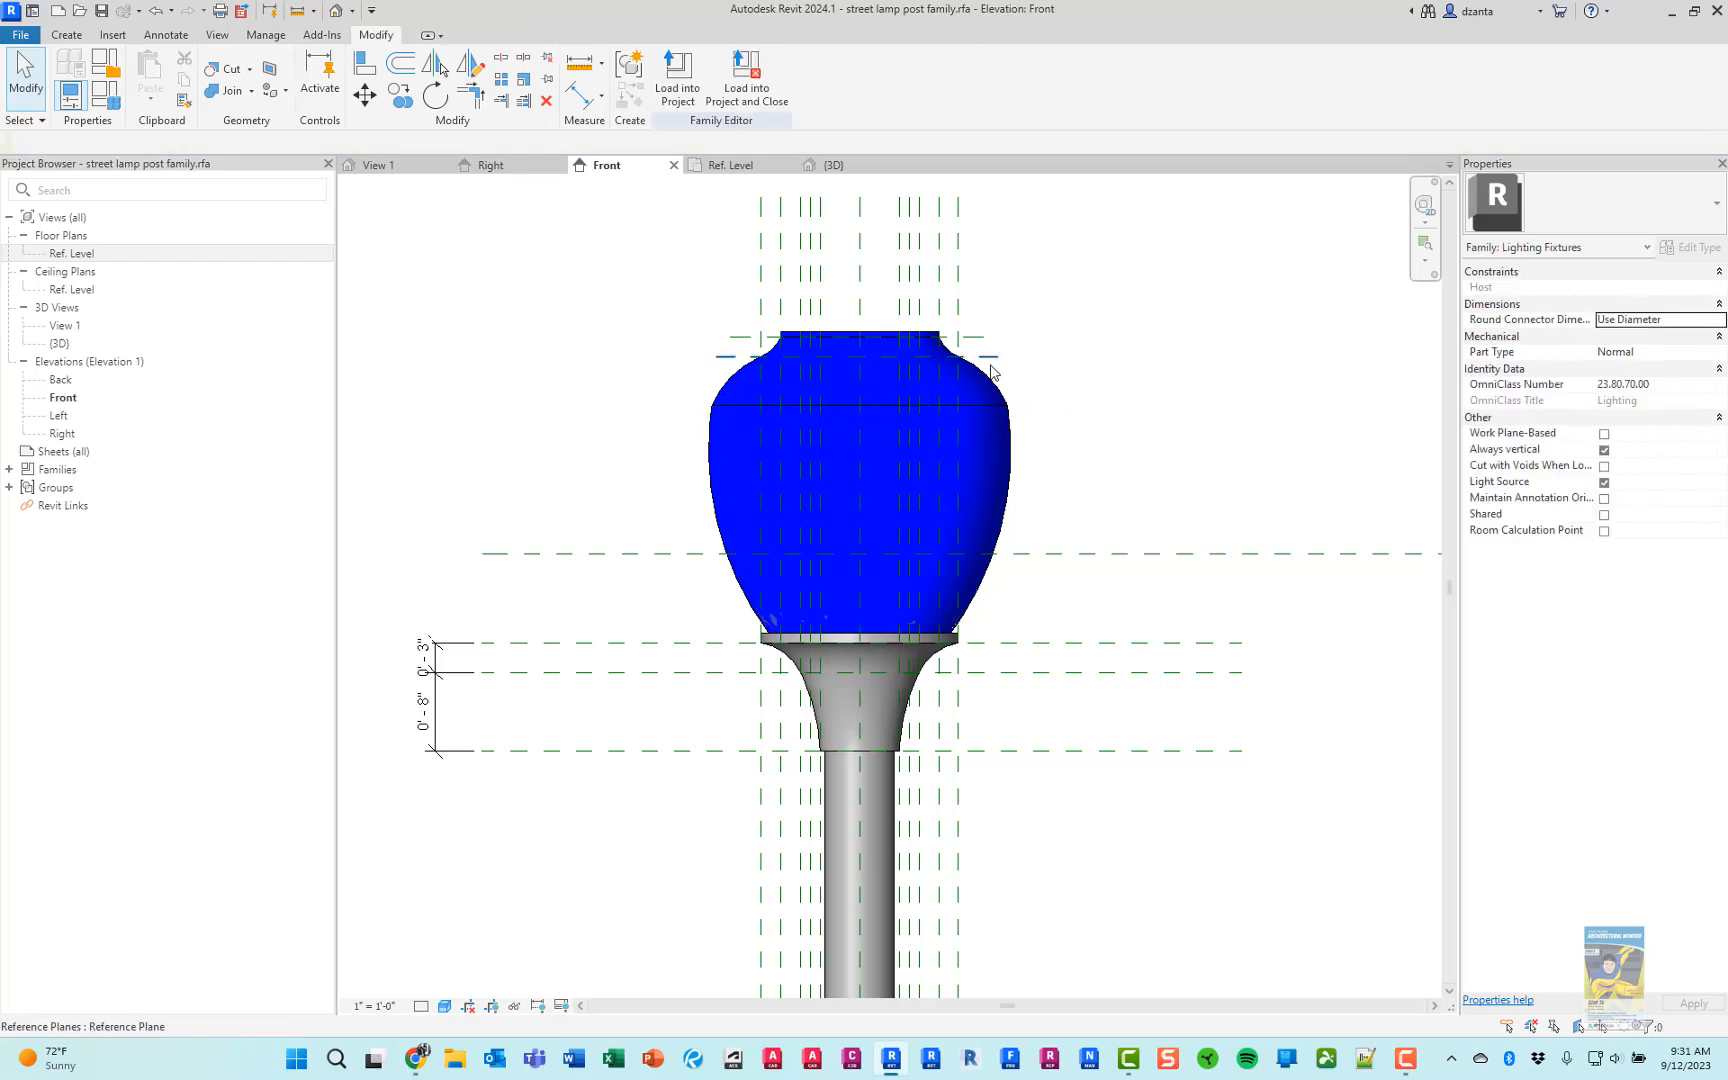
left_click(984, 361)
left_click(1016, 357)
left_click(992, 337)
key("Delete")
Delete all the vertical reference planes on both sides of the post's centre plane, keeping only the centre one
scroll(1075, 332, "down", 2)
middle_click_drag(1116, 670, 1100, 336)
scroll(1065, 580, "up", 3)
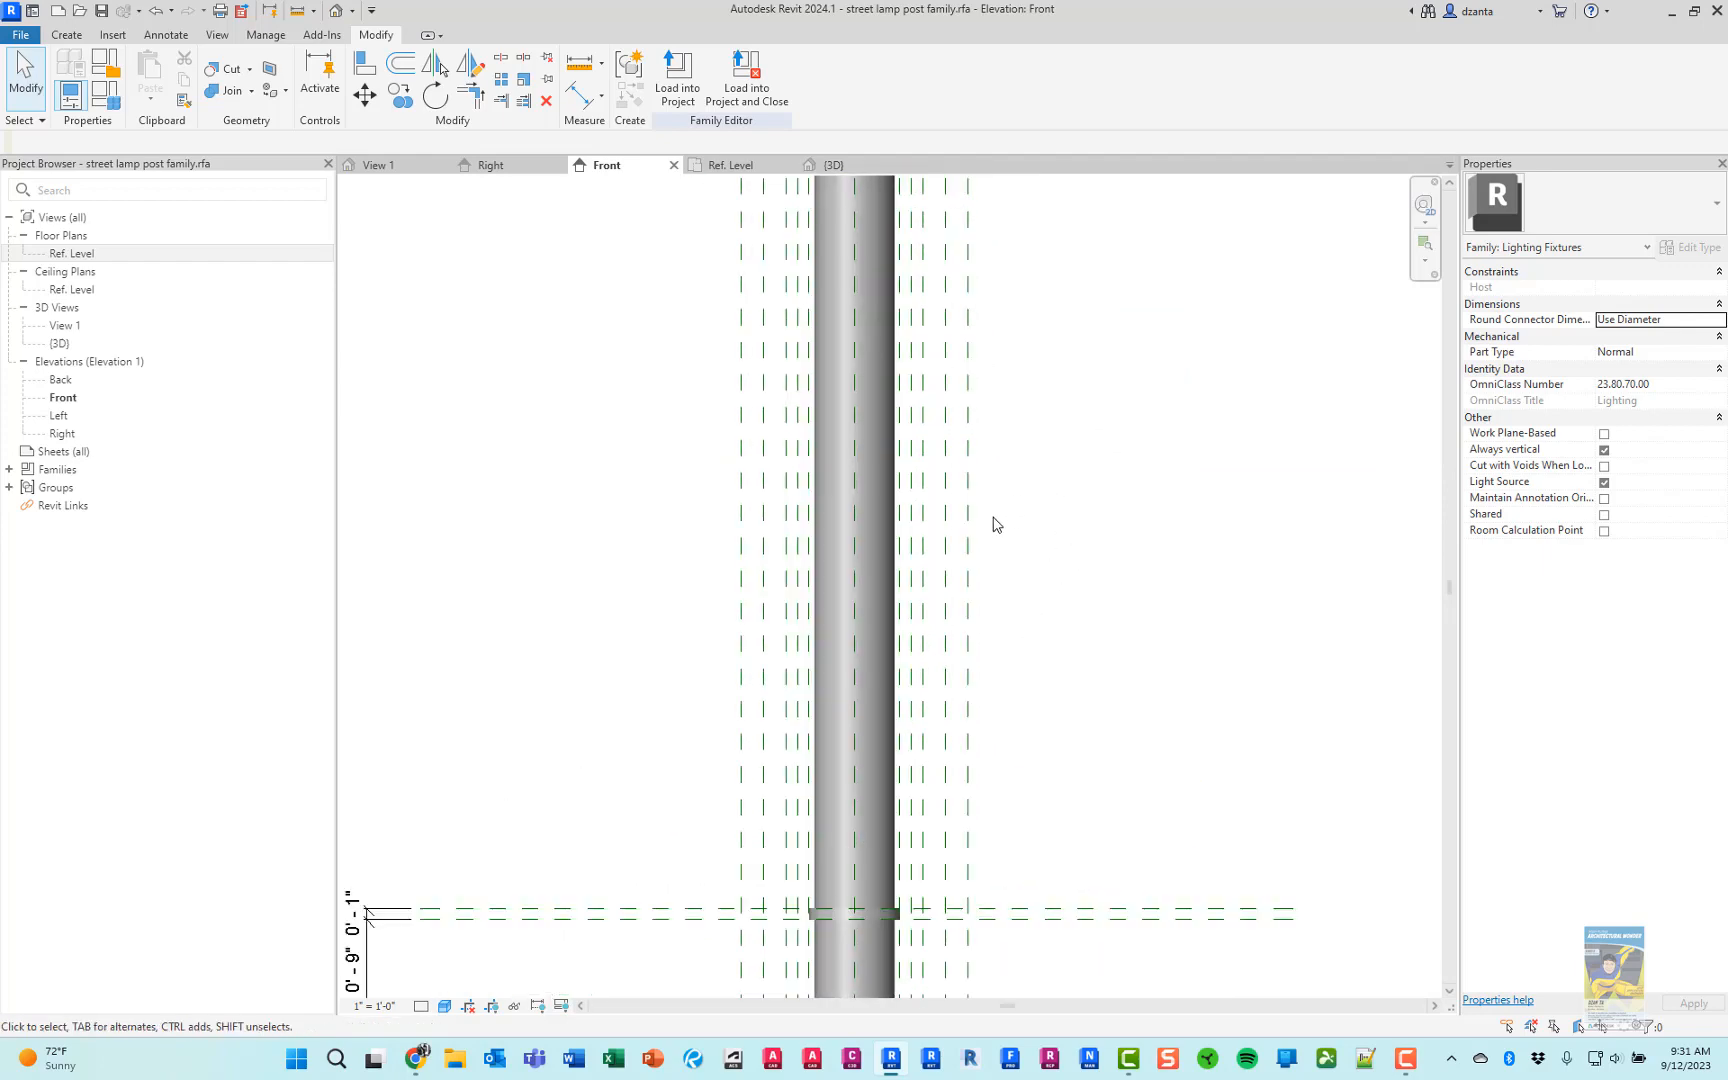
scroll(1095, 687, "down", 3)
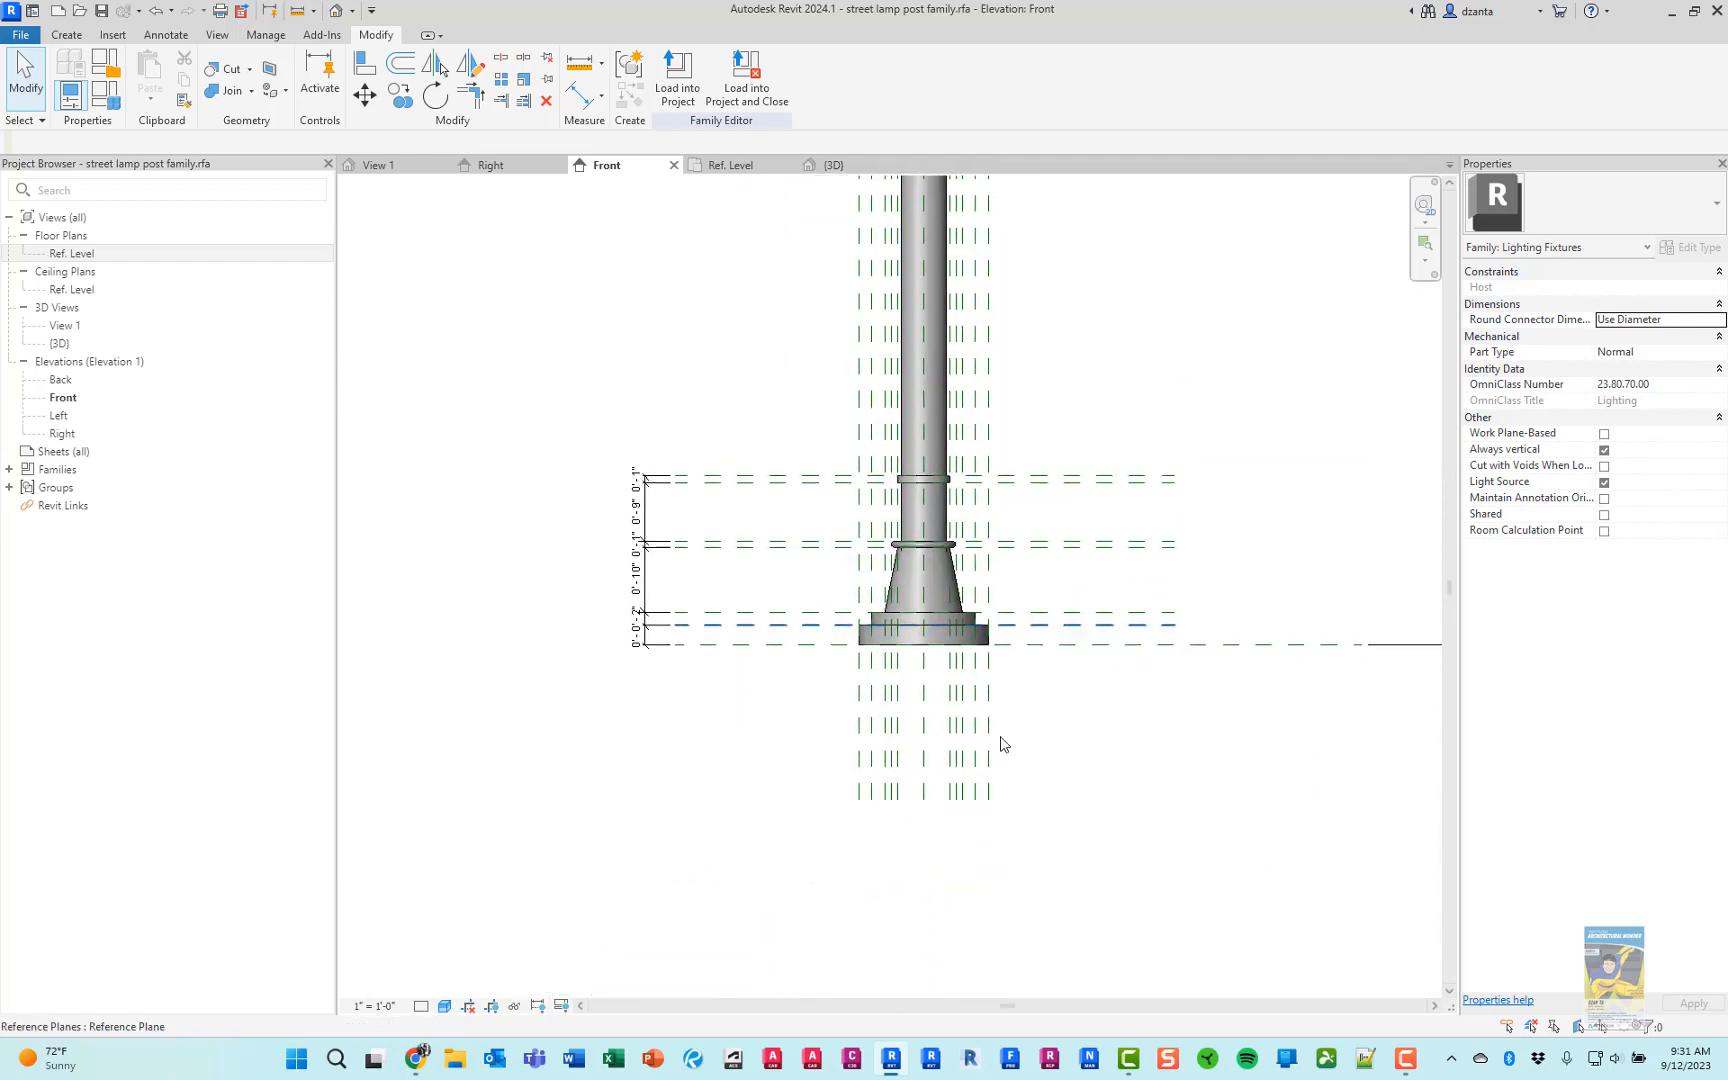
left_click_drag(1005, 736, 837, 781)
key("Delete")
key("Delete")
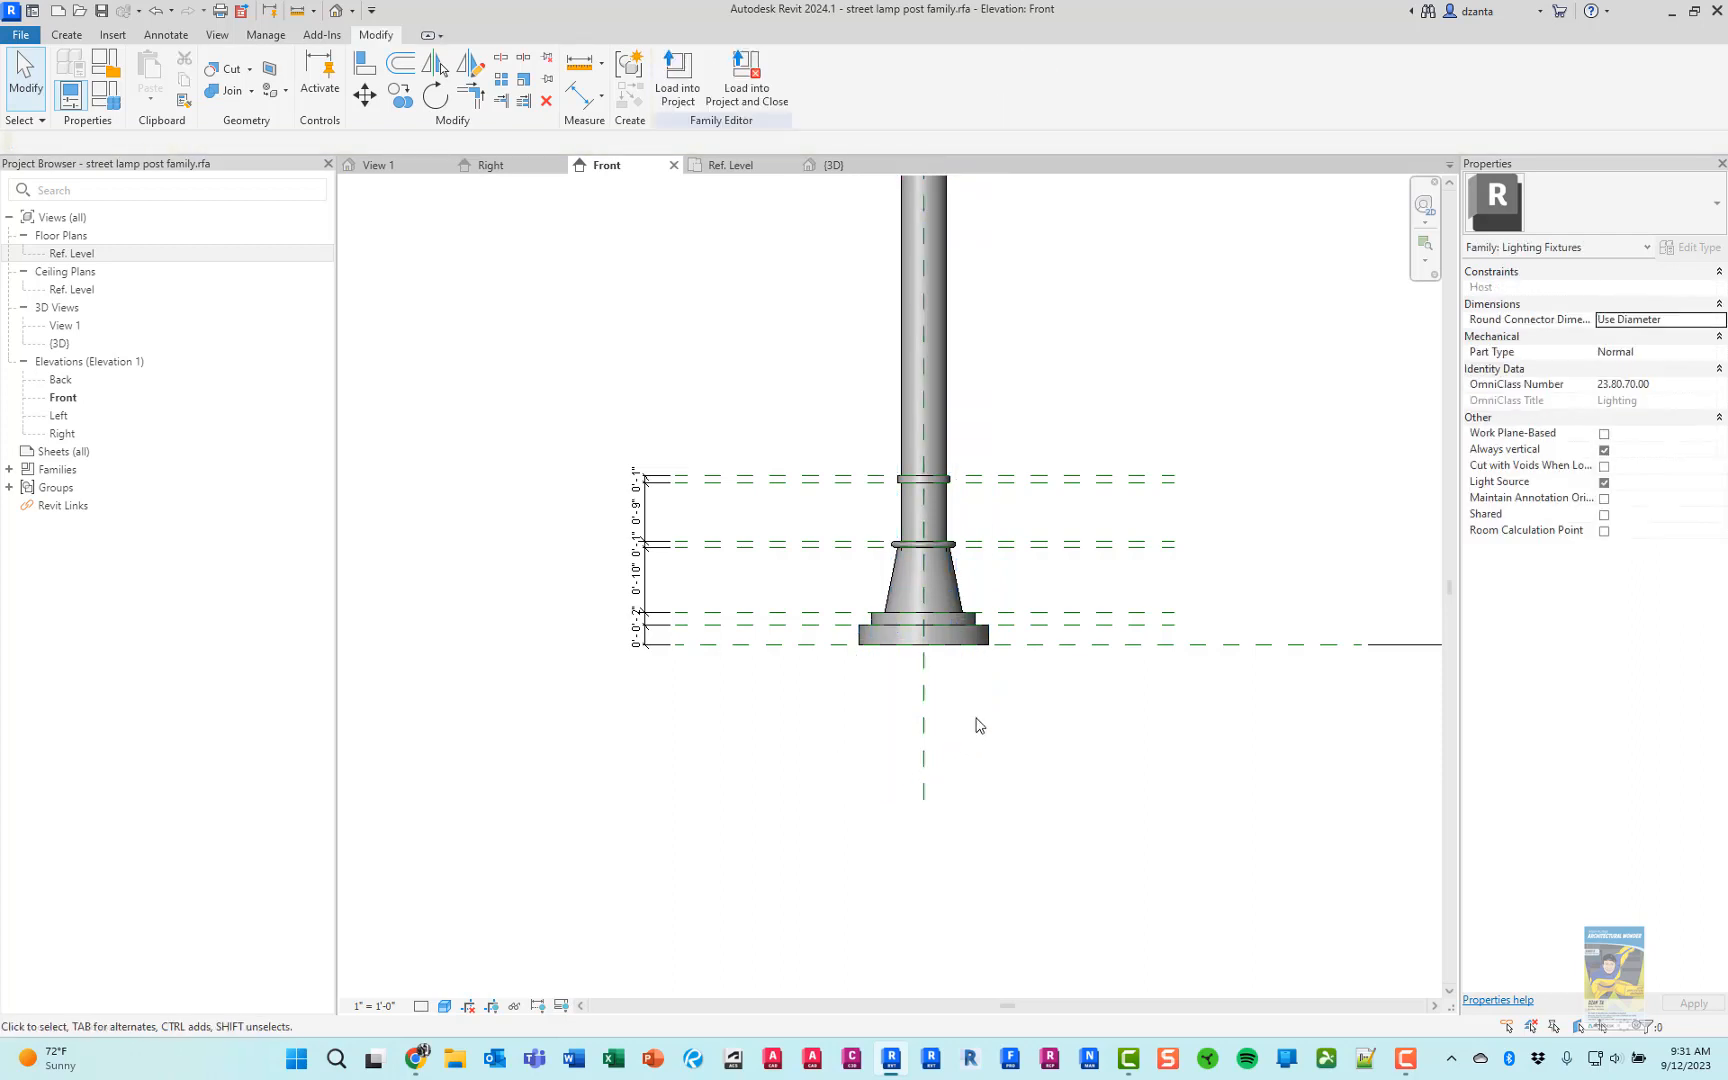
middle_click_drag(1018, 748, 995, 888)
left_click_drag(1169, 544, 1141, 520)
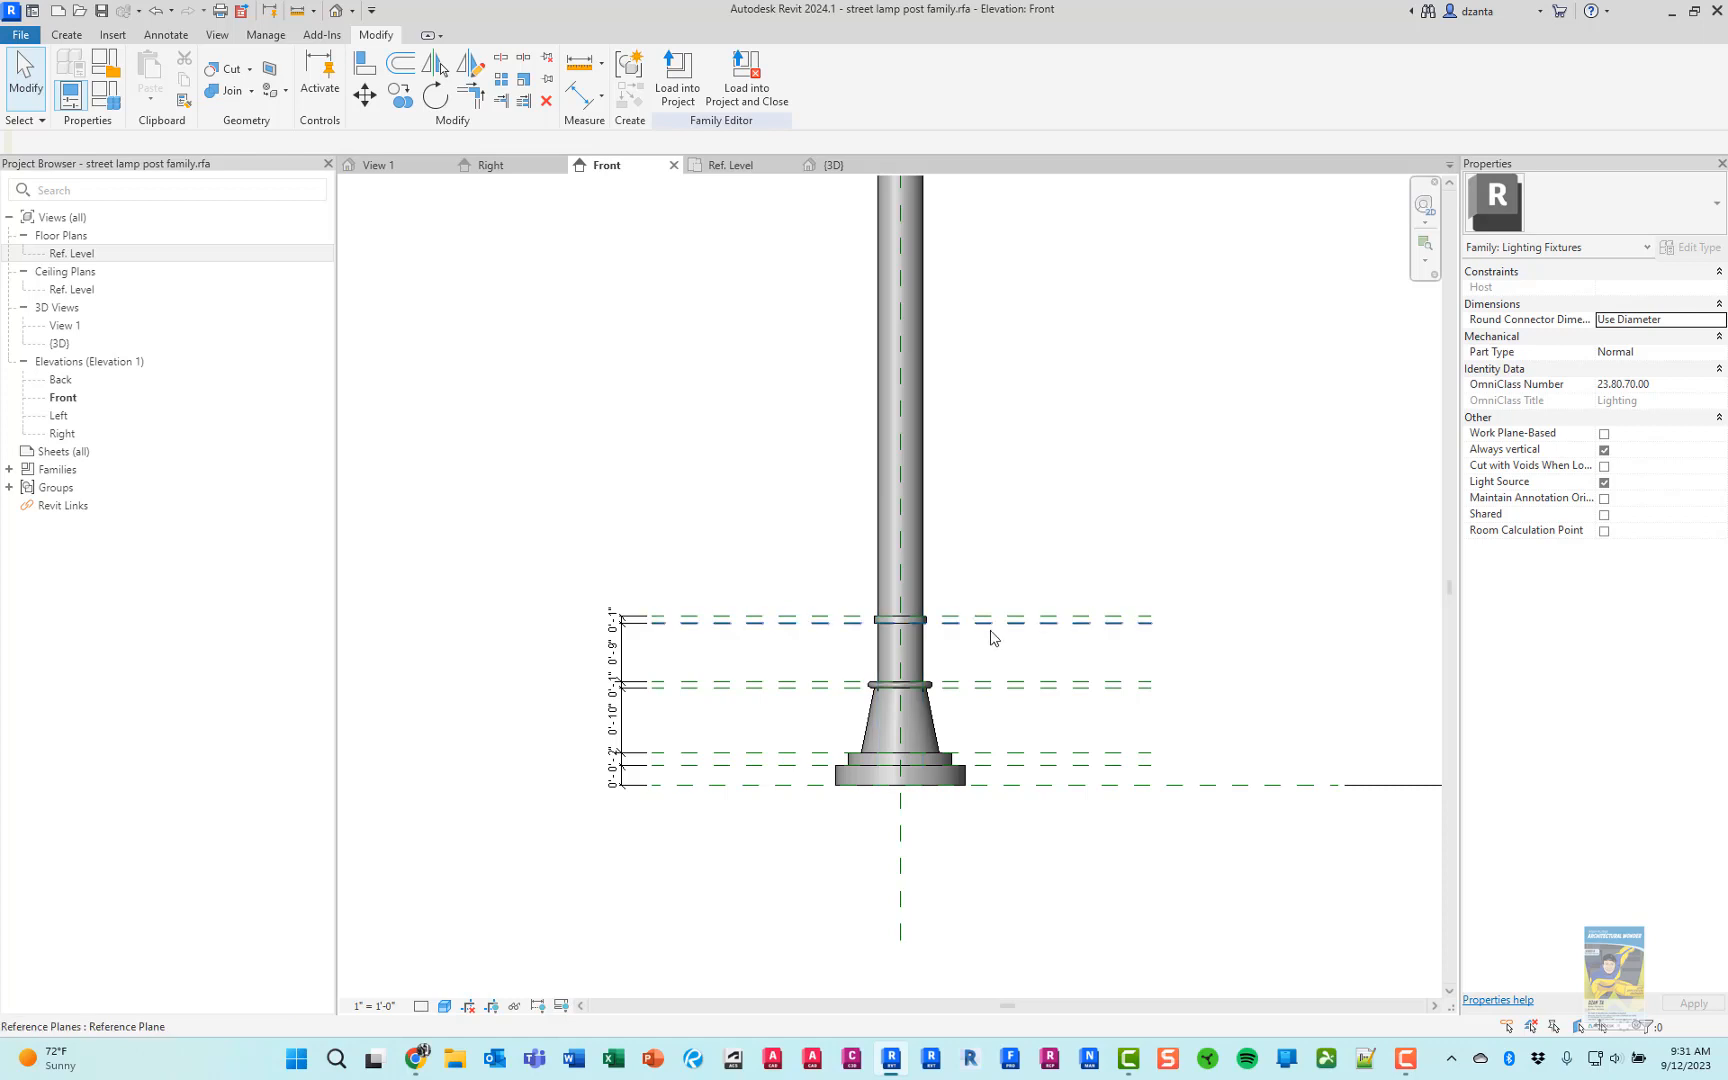
middle_click_drag(723, 492, 744, 686)
scroll(790, 606, "down", 4)
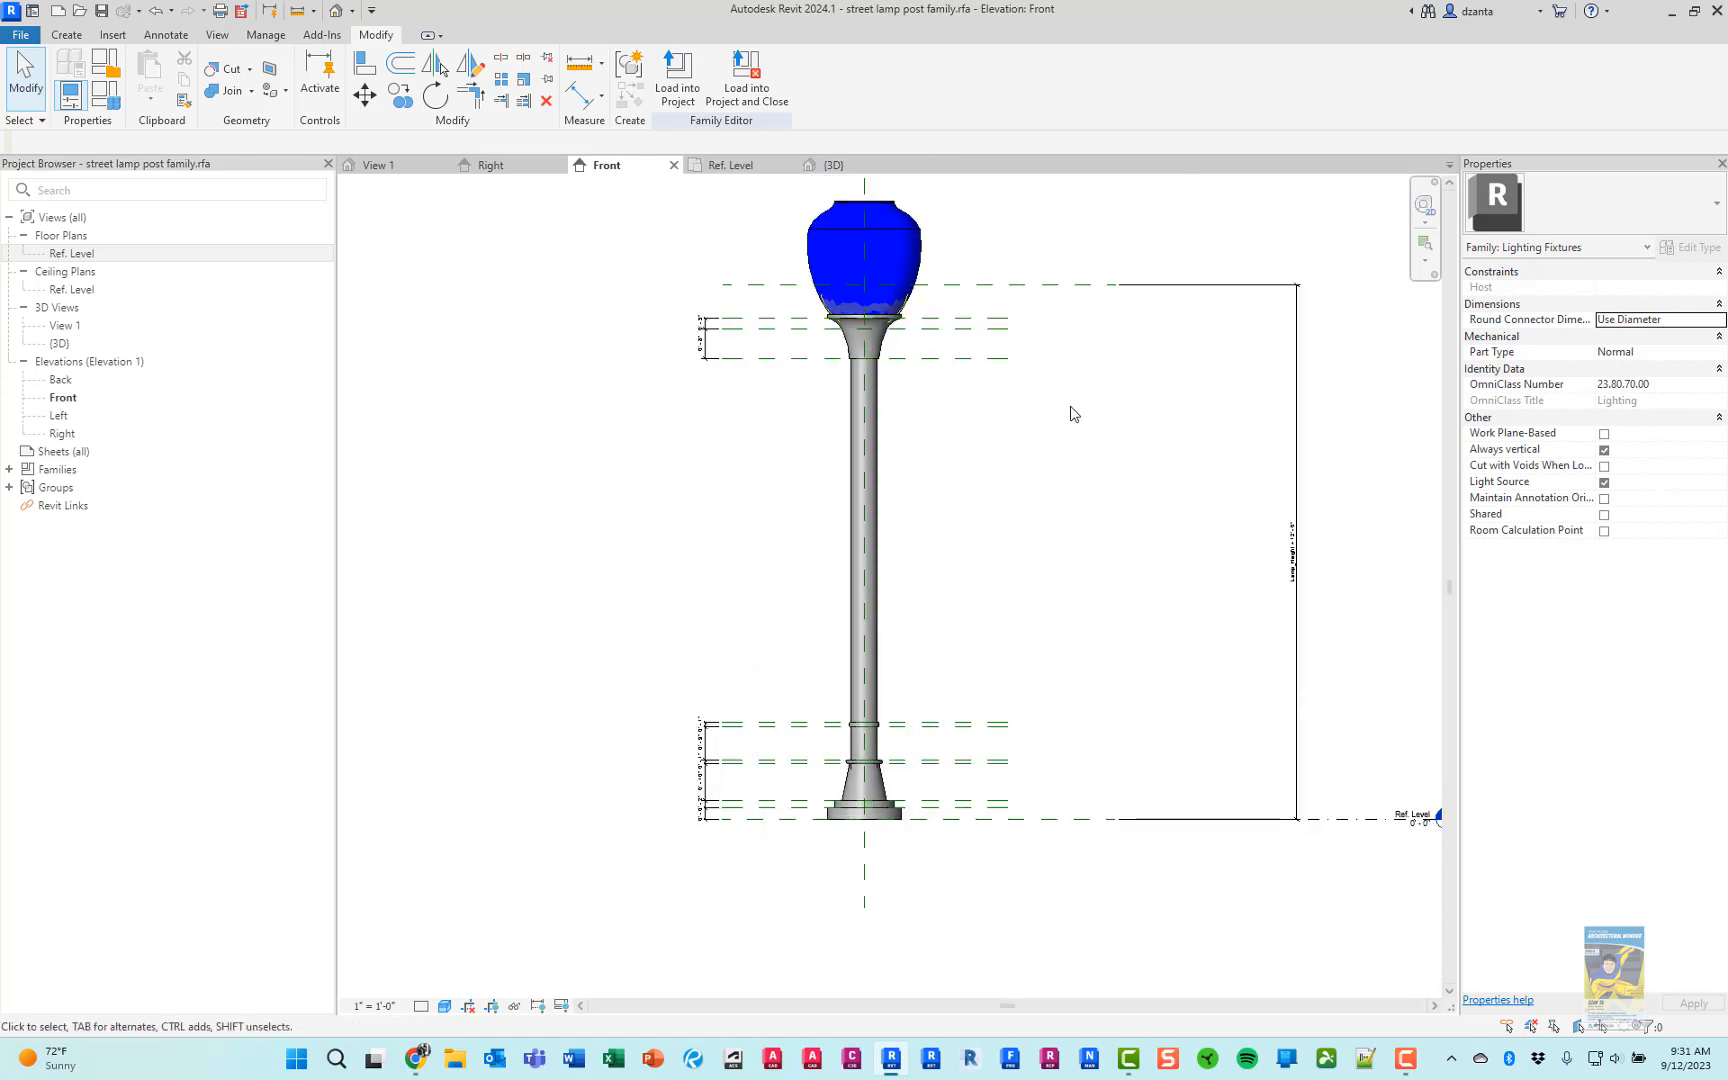
middle_click_drag(775, 475, 783, 555)
scroll(790, 400, "up", 3)
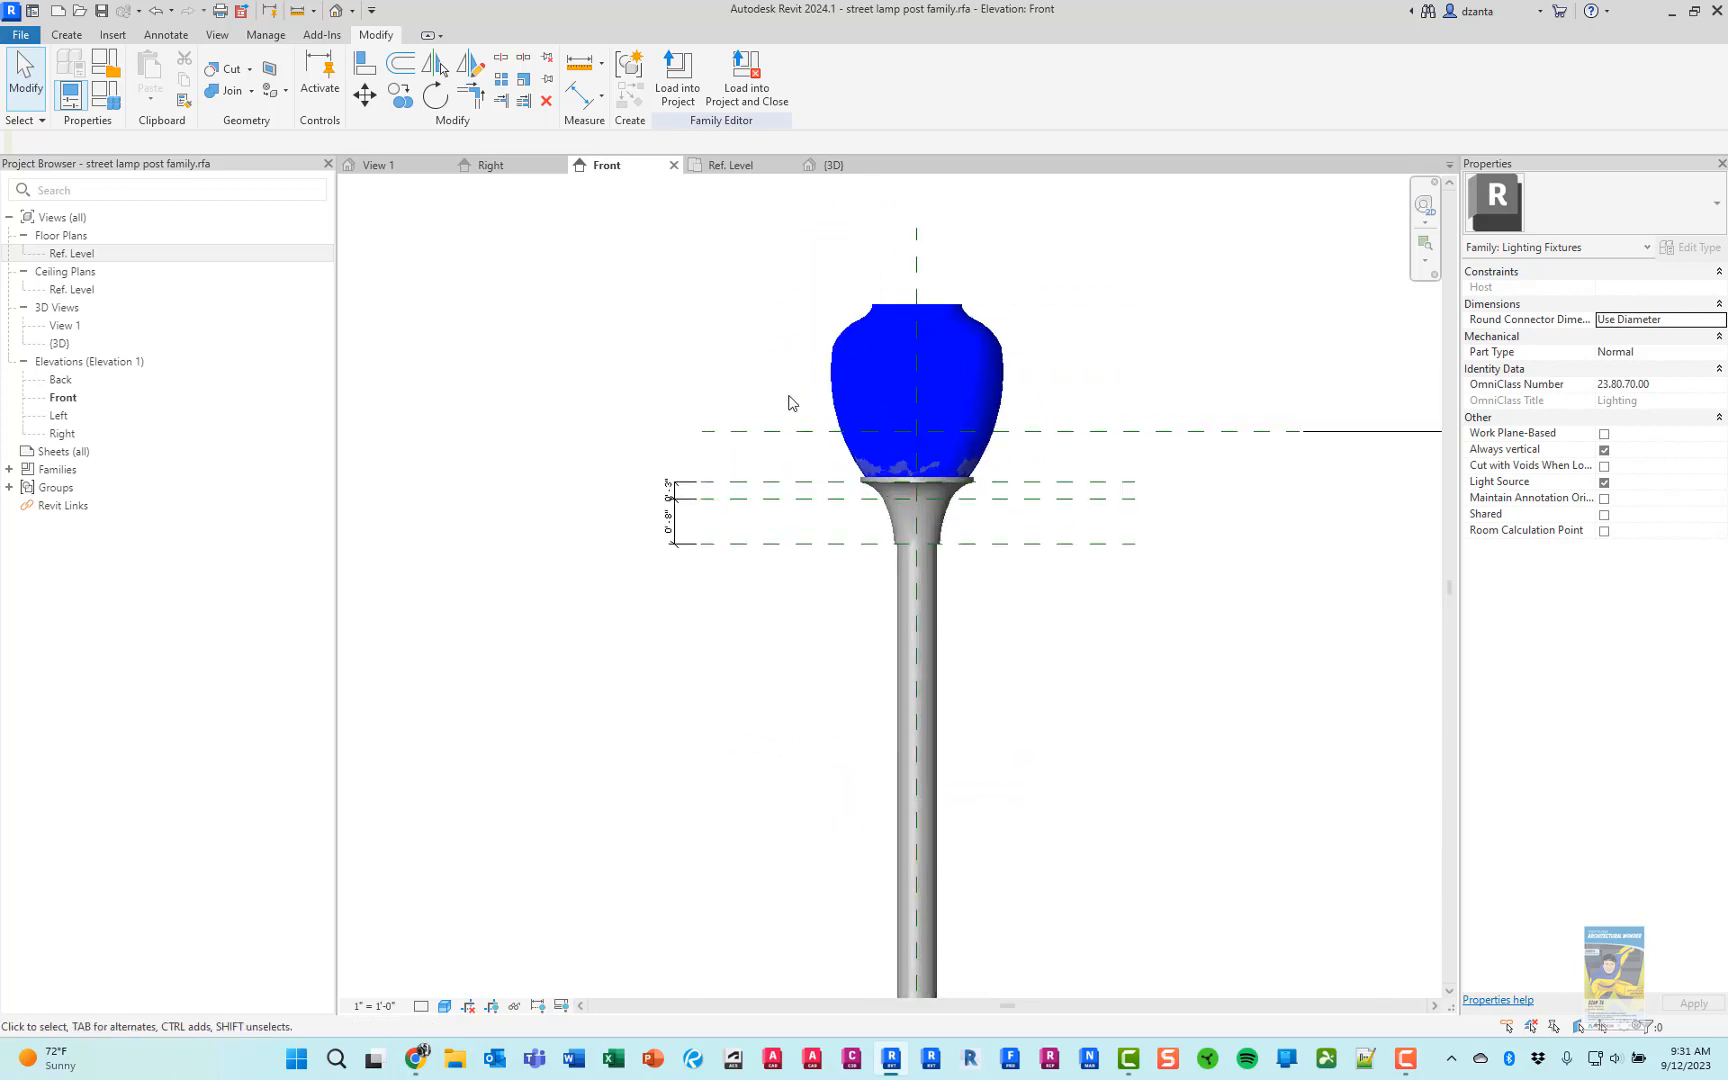
left_click(837, 380)
scroll(850, 470, "up", 3)
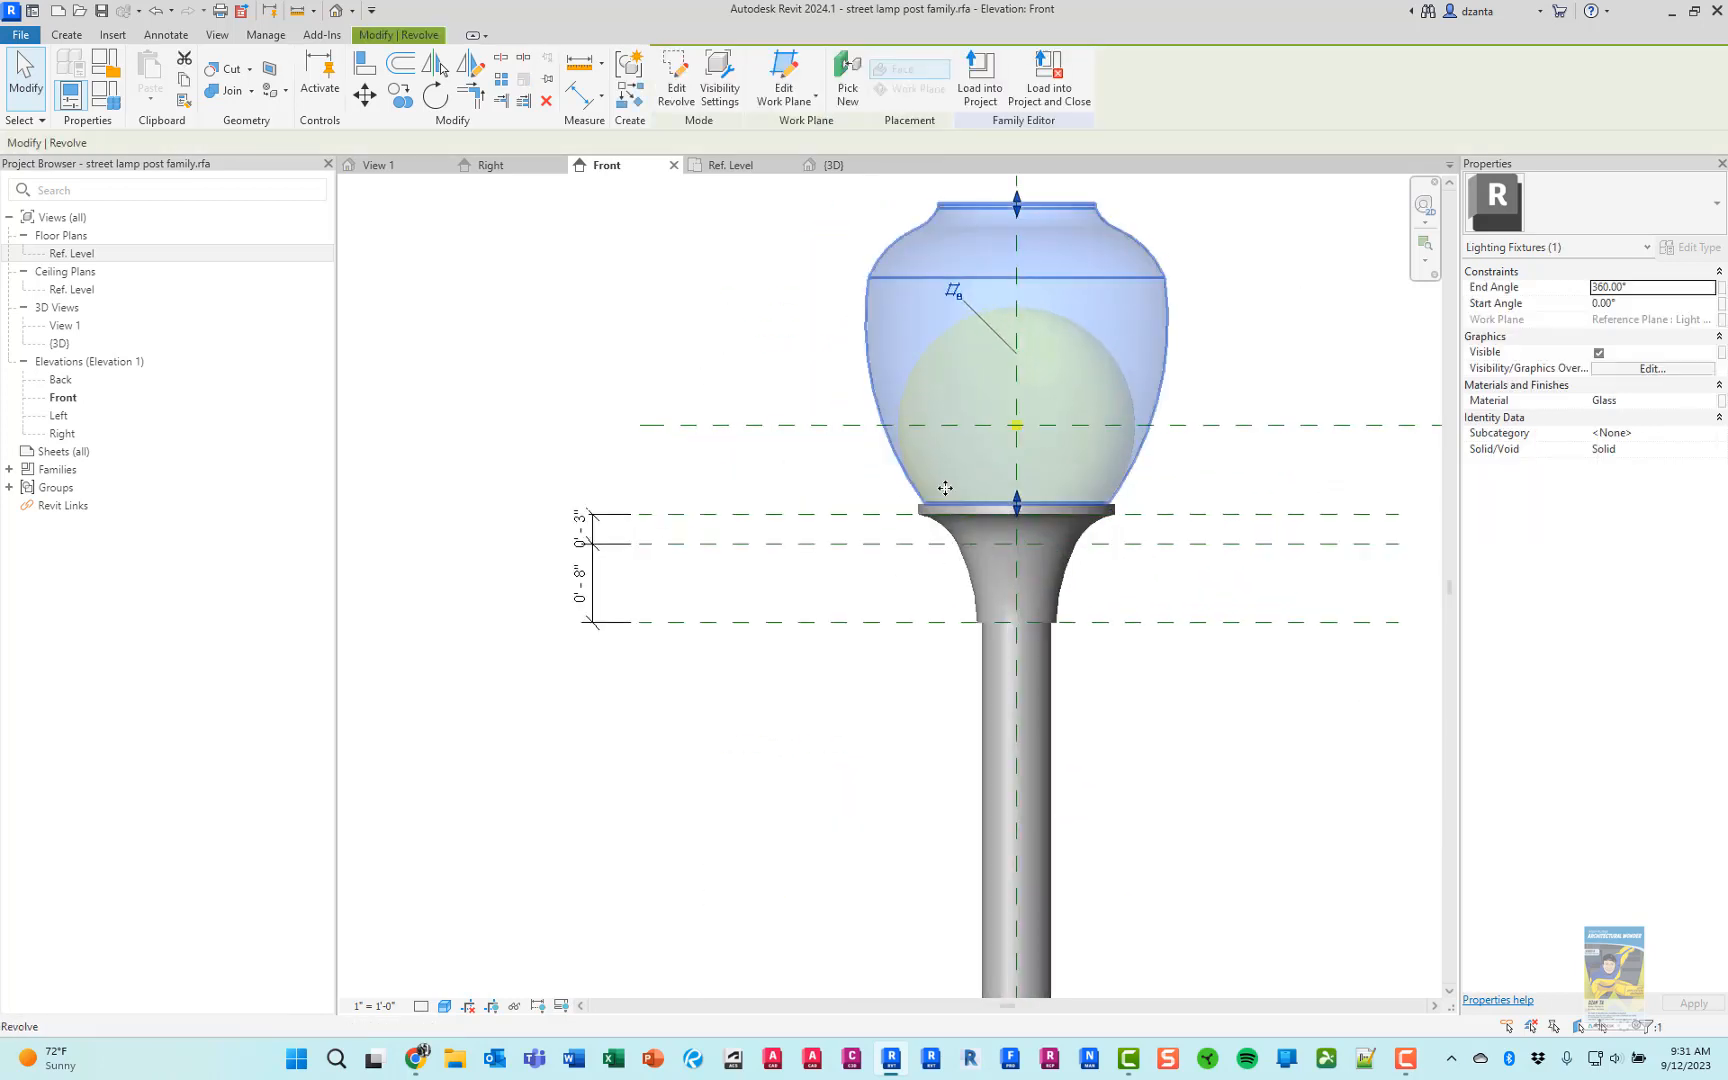
scroll(1031, 473, "up", 2)
mouse_move(1064, 538)
left_mouse_down()
mouse_move(1068, 513)
mouse_move(1073, 543)
left_mouse_up()
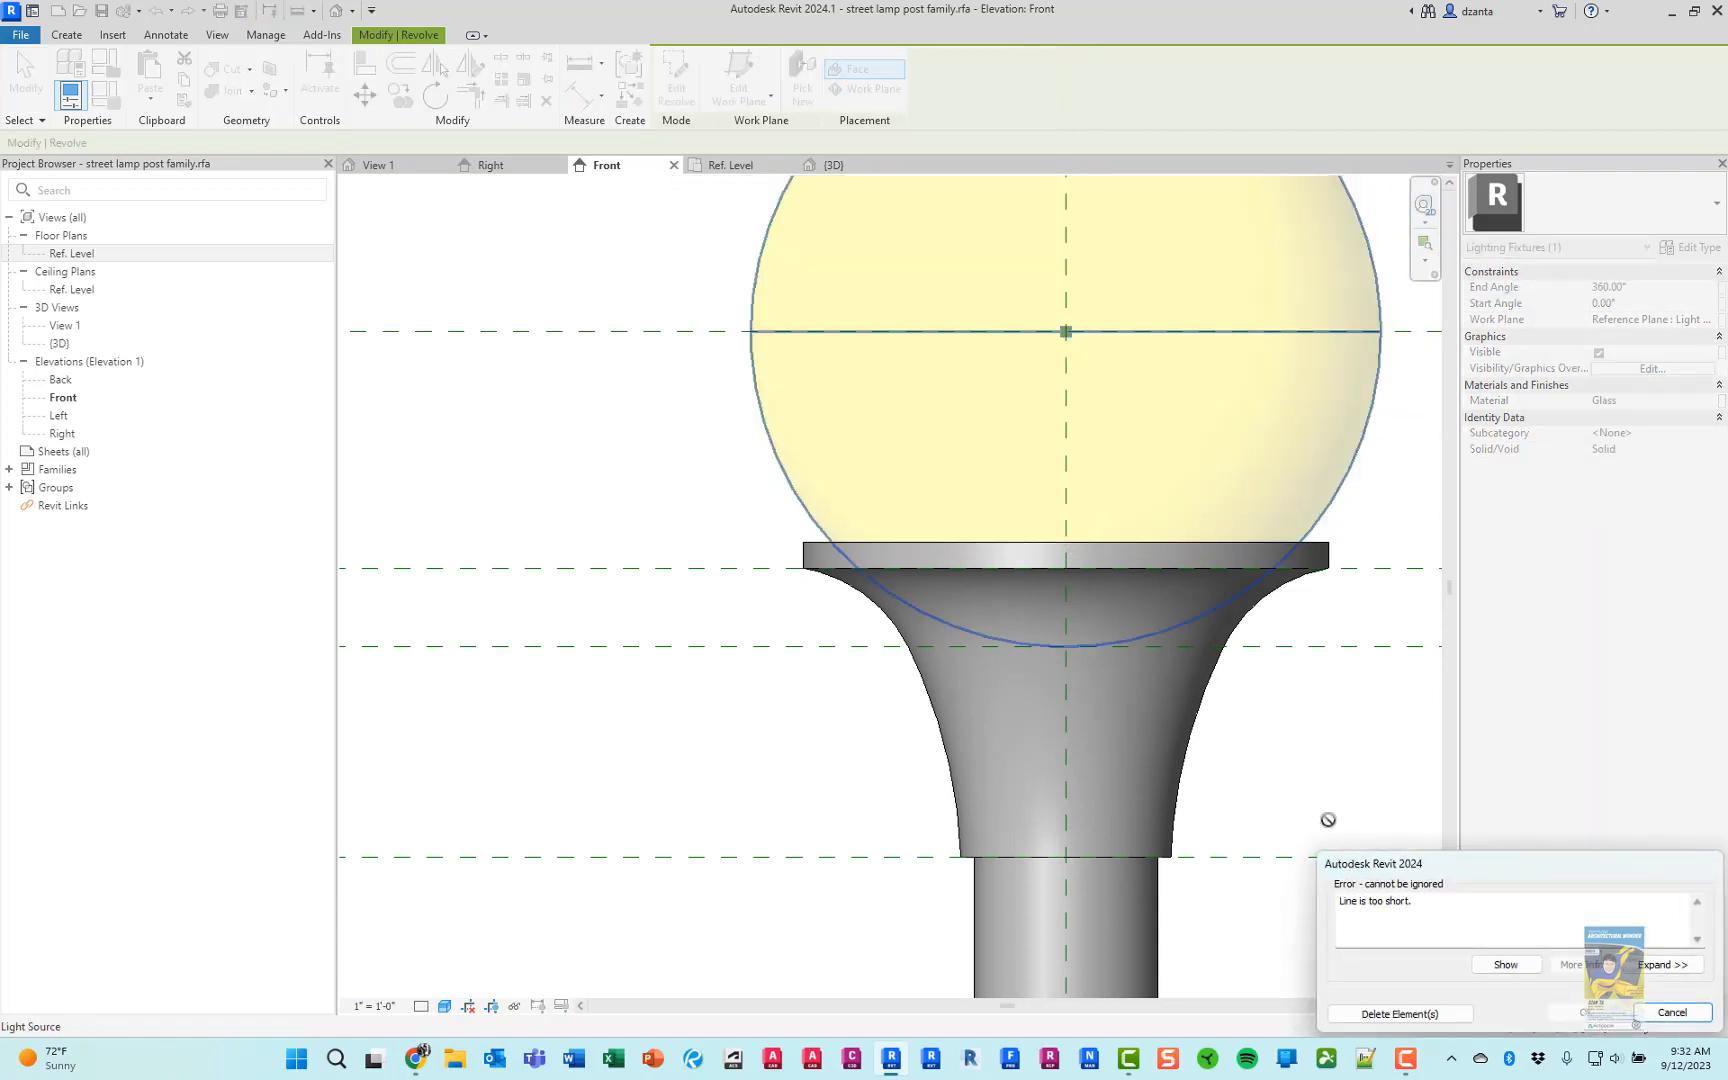
left_click(1670, 1013)
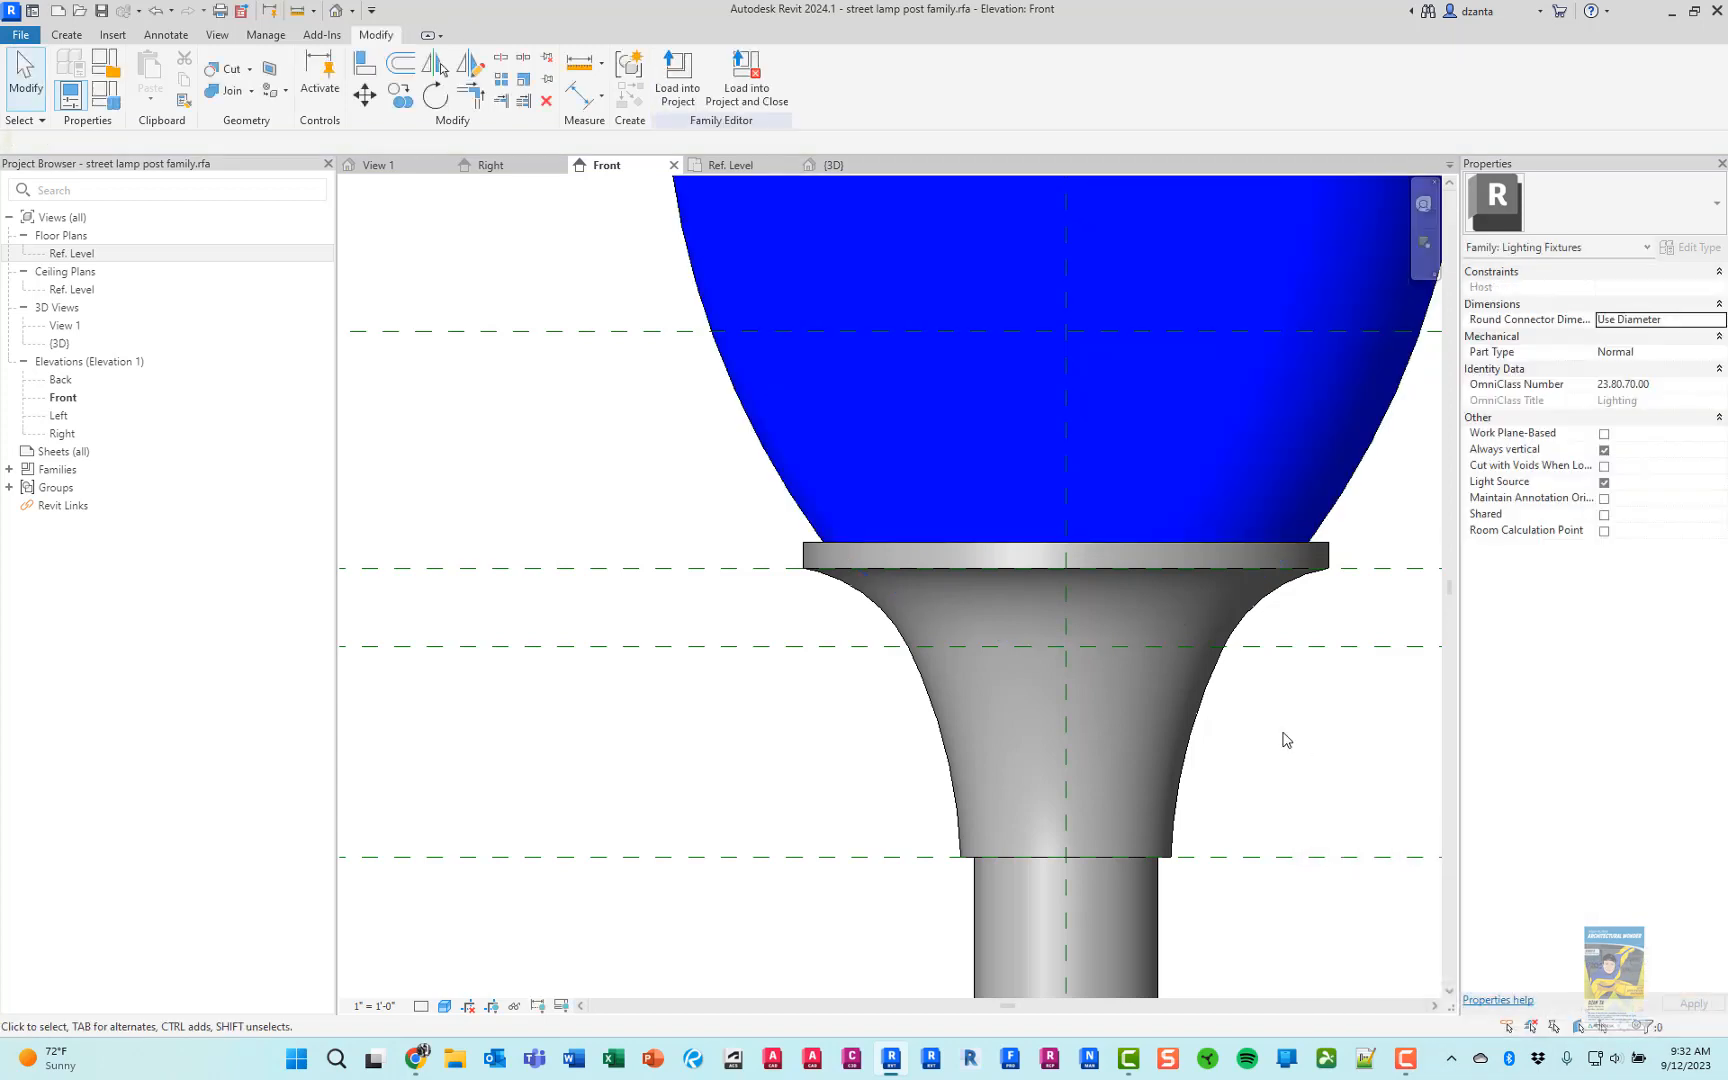
Check the constraints on the Light Source Elevation reference plane and on the plane at the globe holder's top
scroll(1286, 740, "down", 4)
middle_click_drag(1273, 725, 895, 582)
scroll(890, 576, "down", 2)
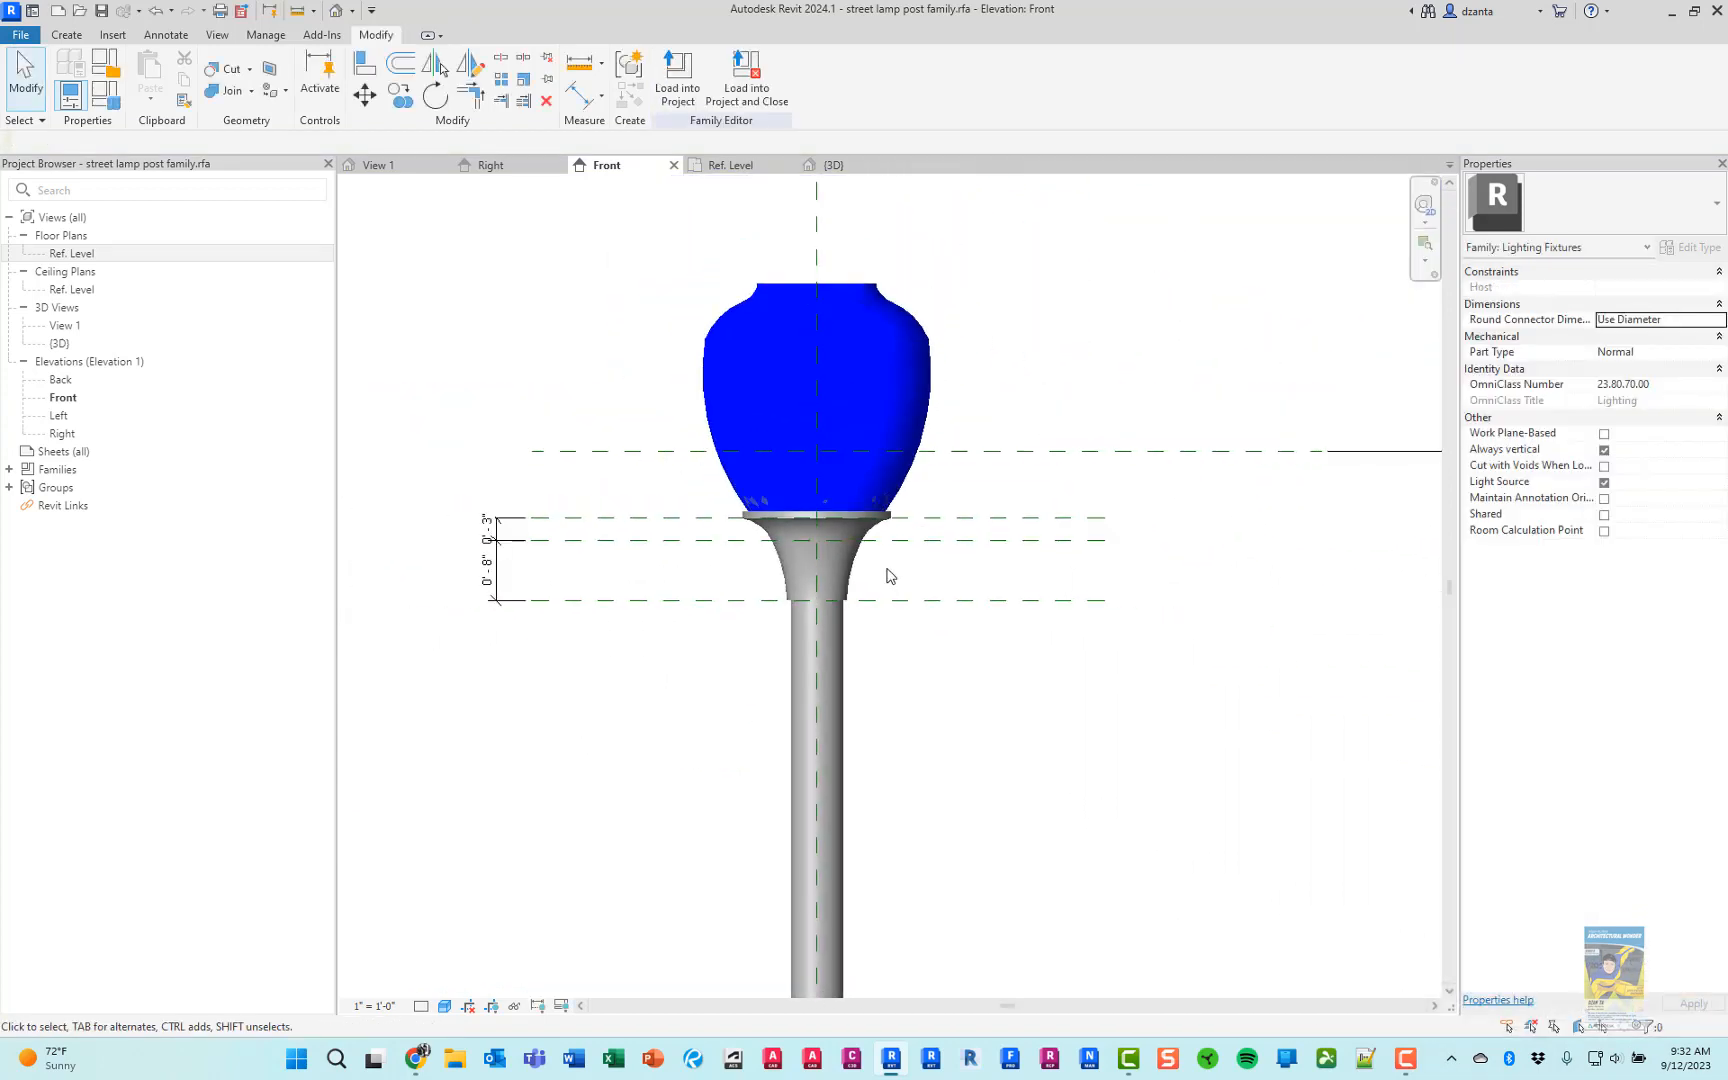
scroll(890, 576, "down", 1)
left_click(664, 469)
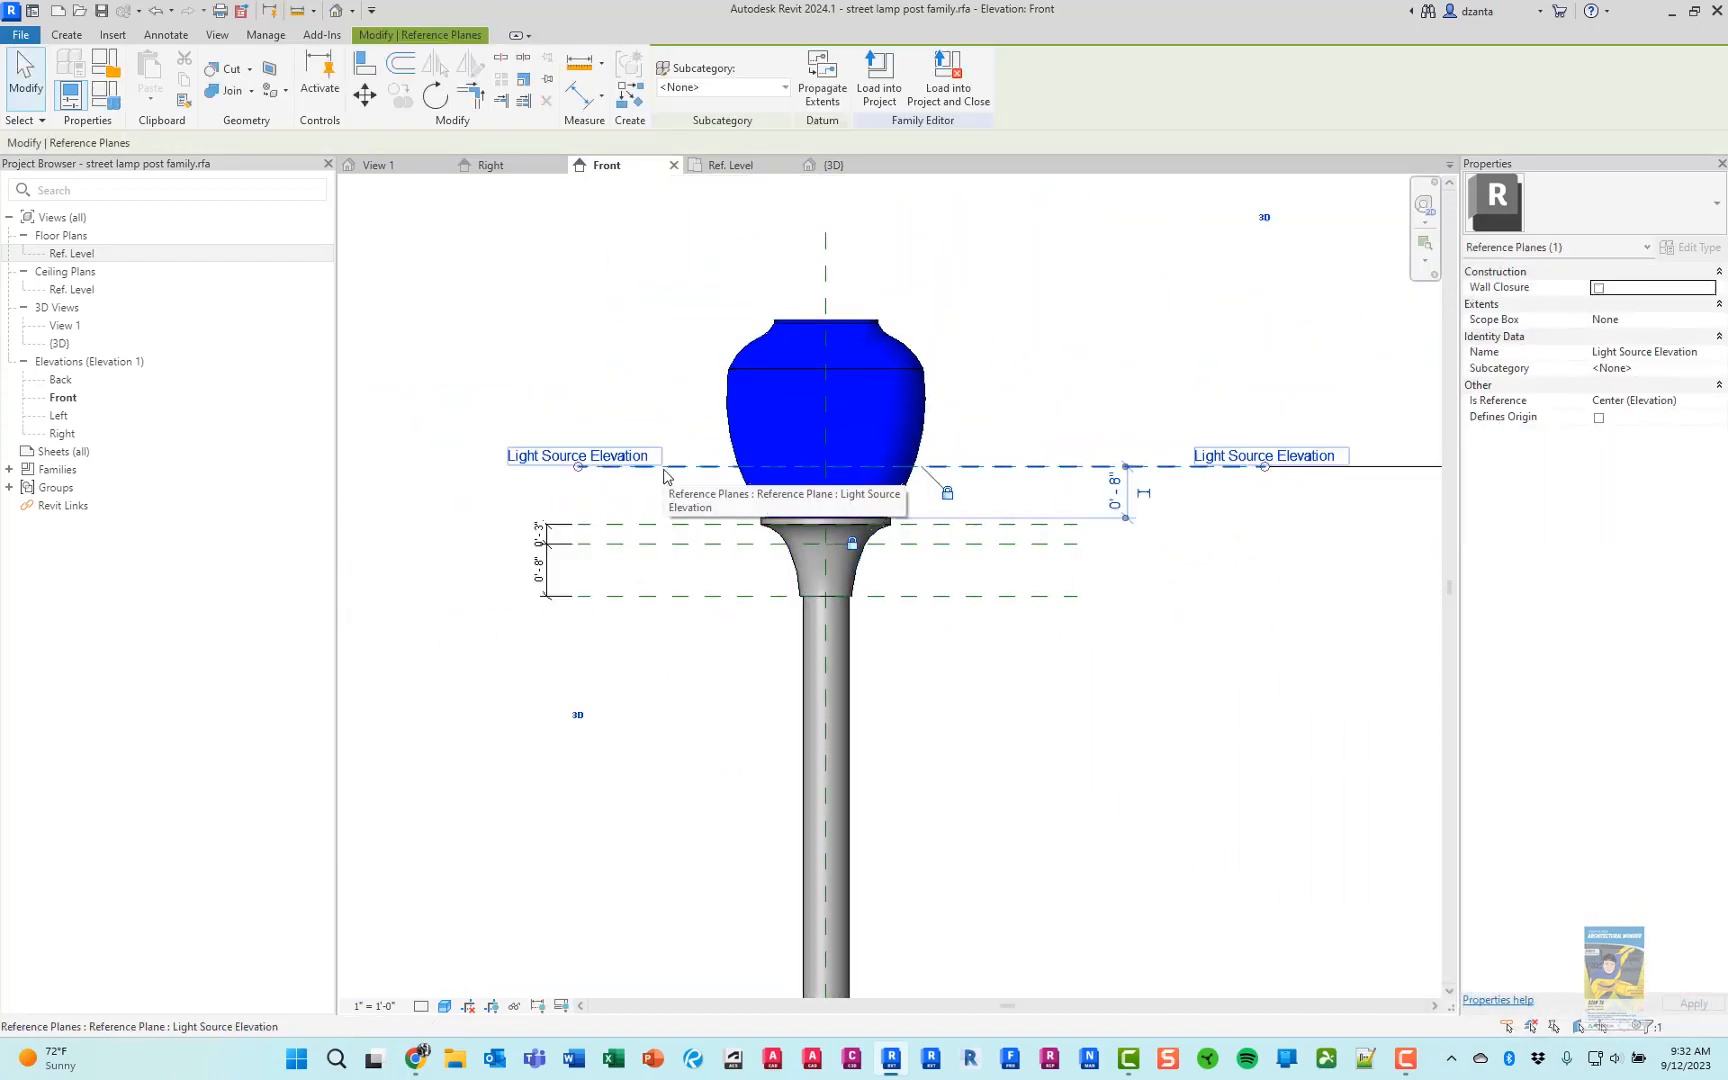
left_click(1035, 694)
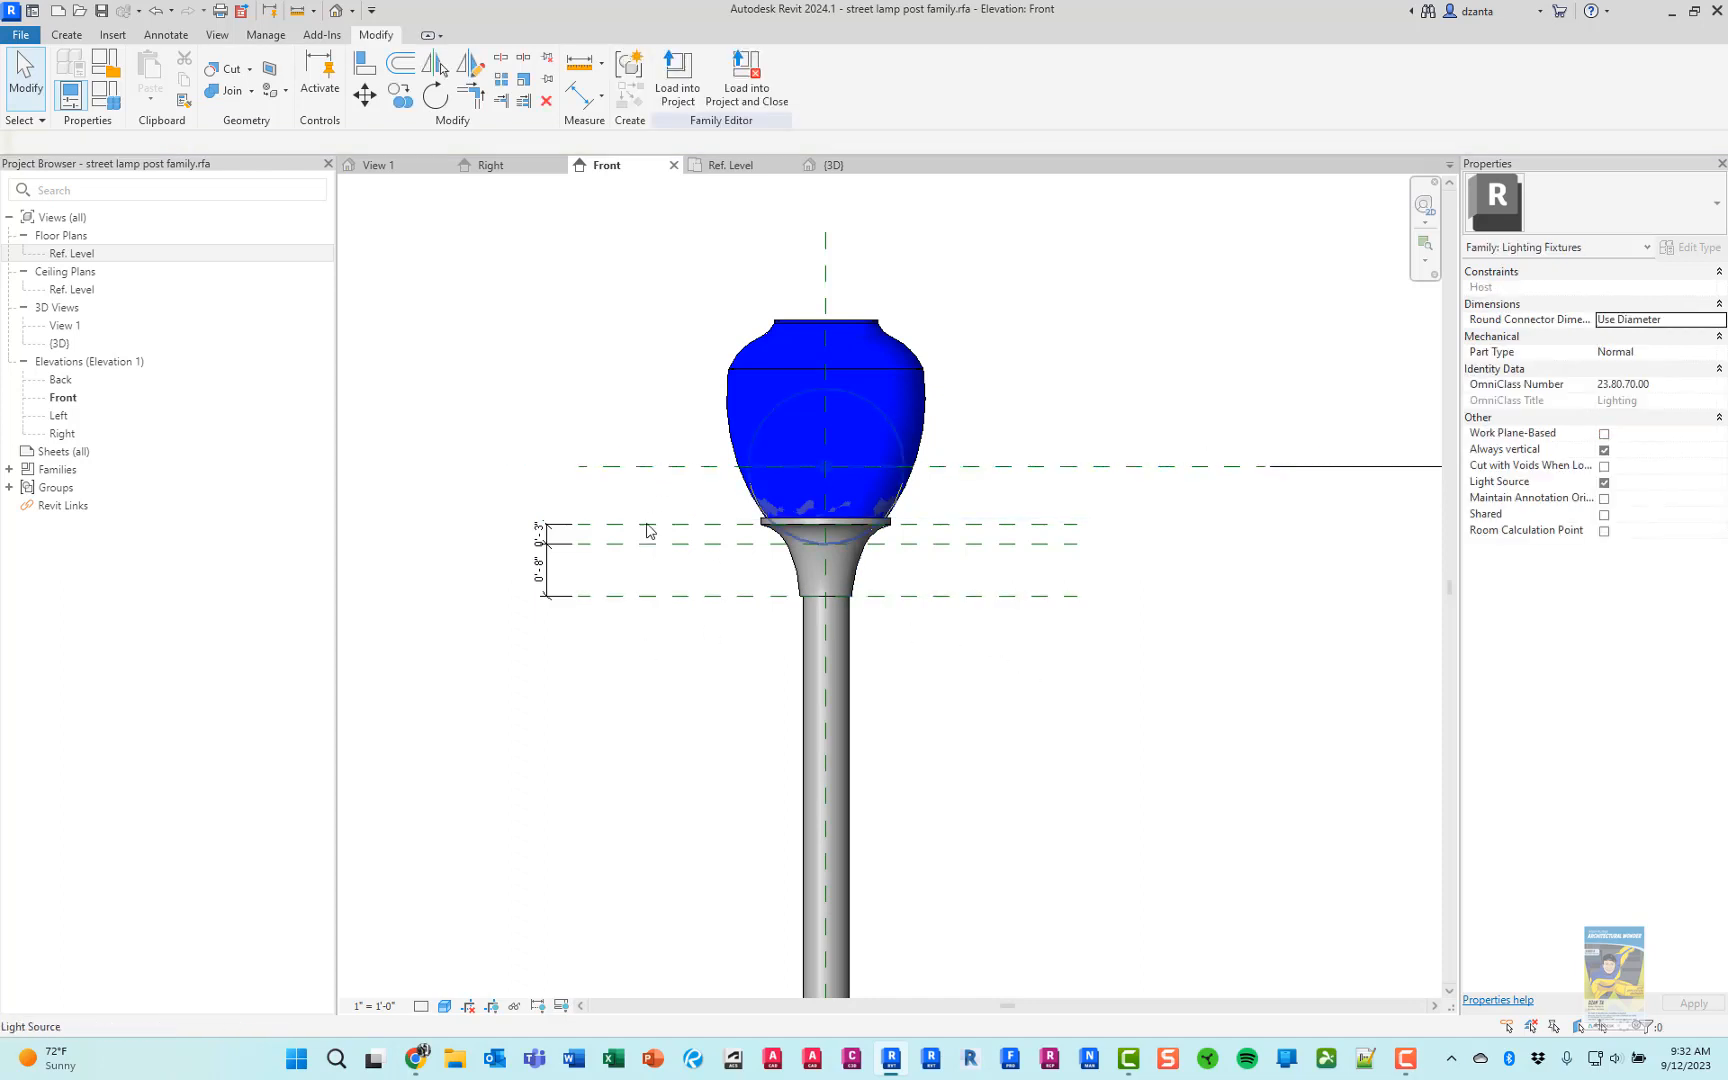
left_click(575, 525)
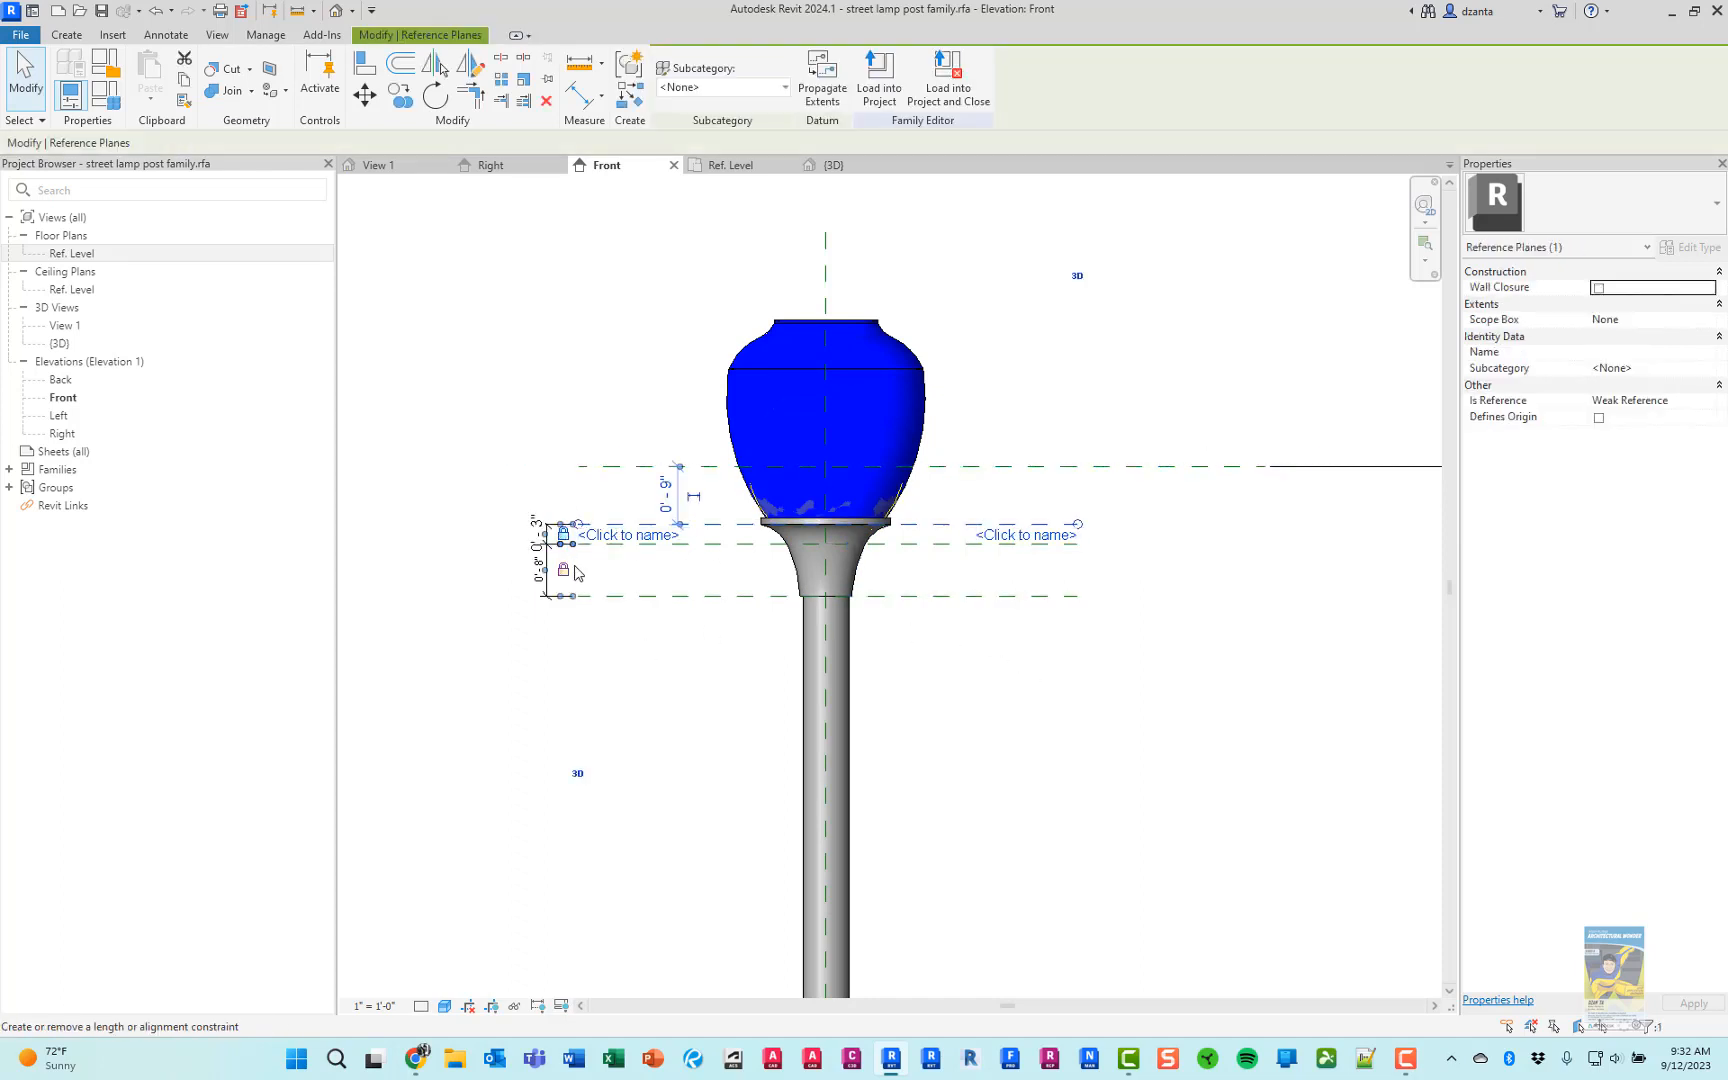
left_click(1088, 494)
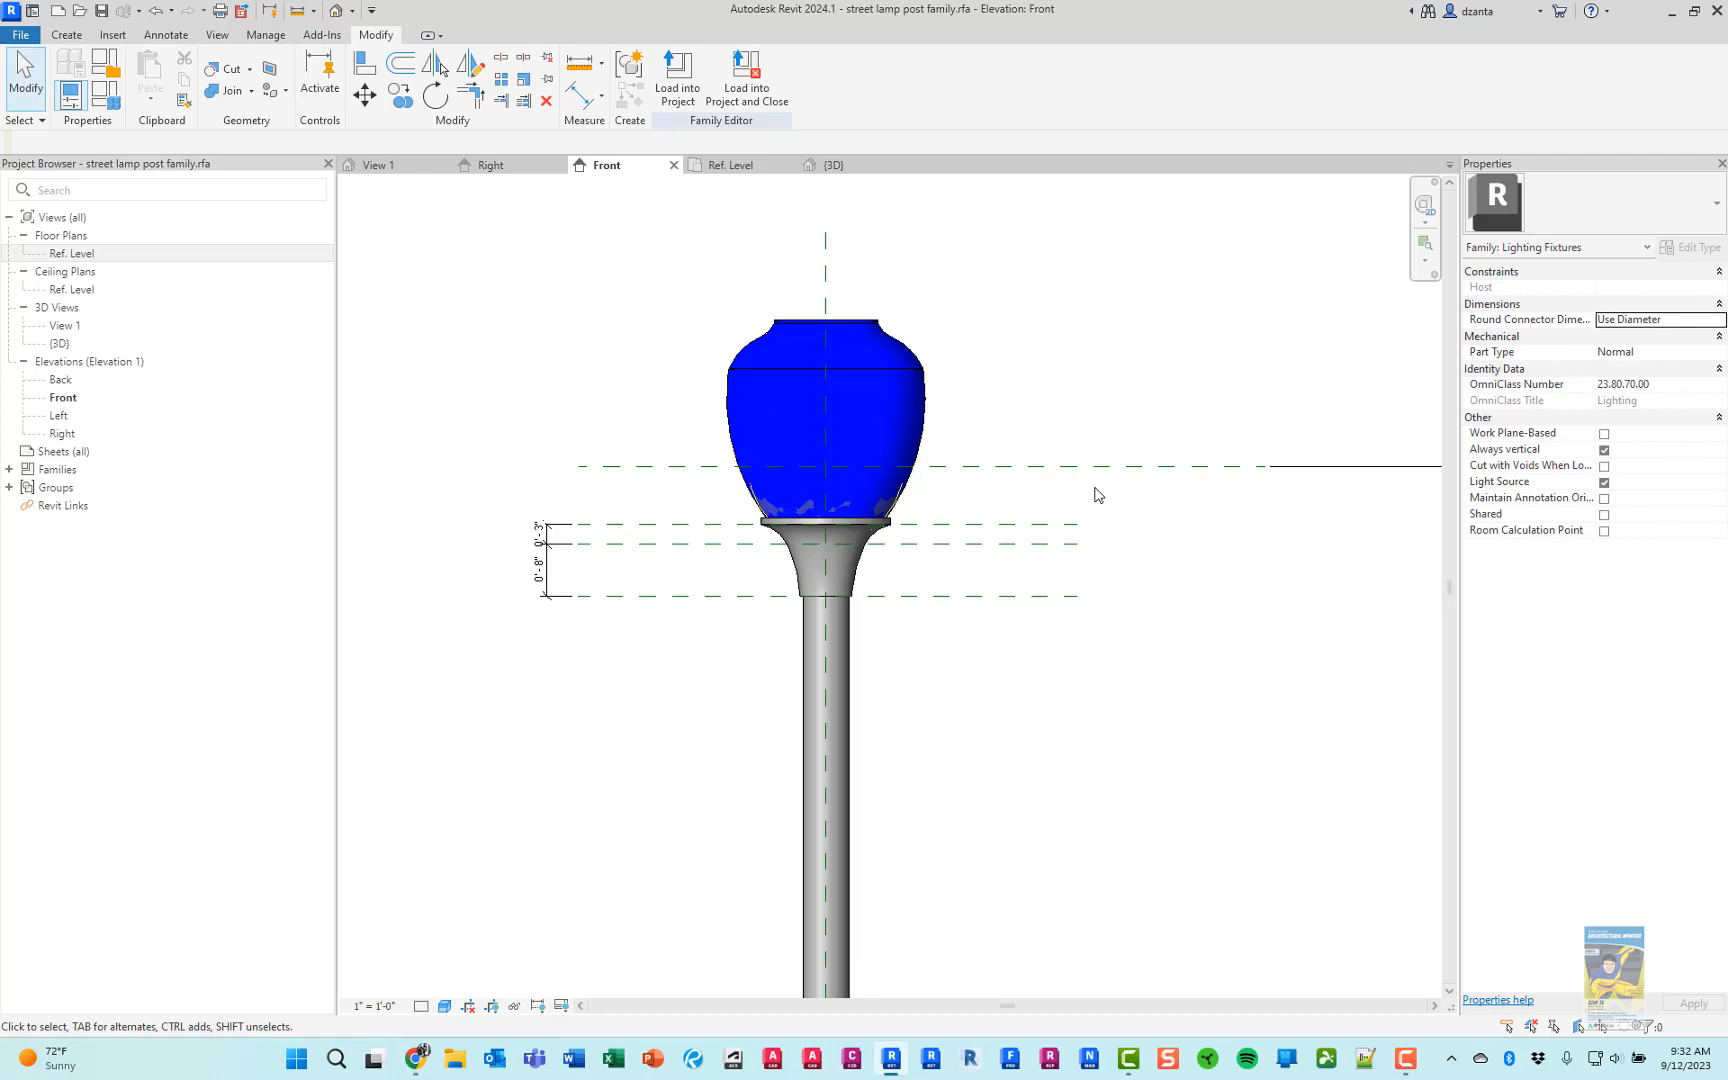
Add a locked dimension from the globe holder's top plane to the Light Source Elevation plane, aligned with the 3" and 8" dimensions
key("d")
key("i")
left_click(715, 524)
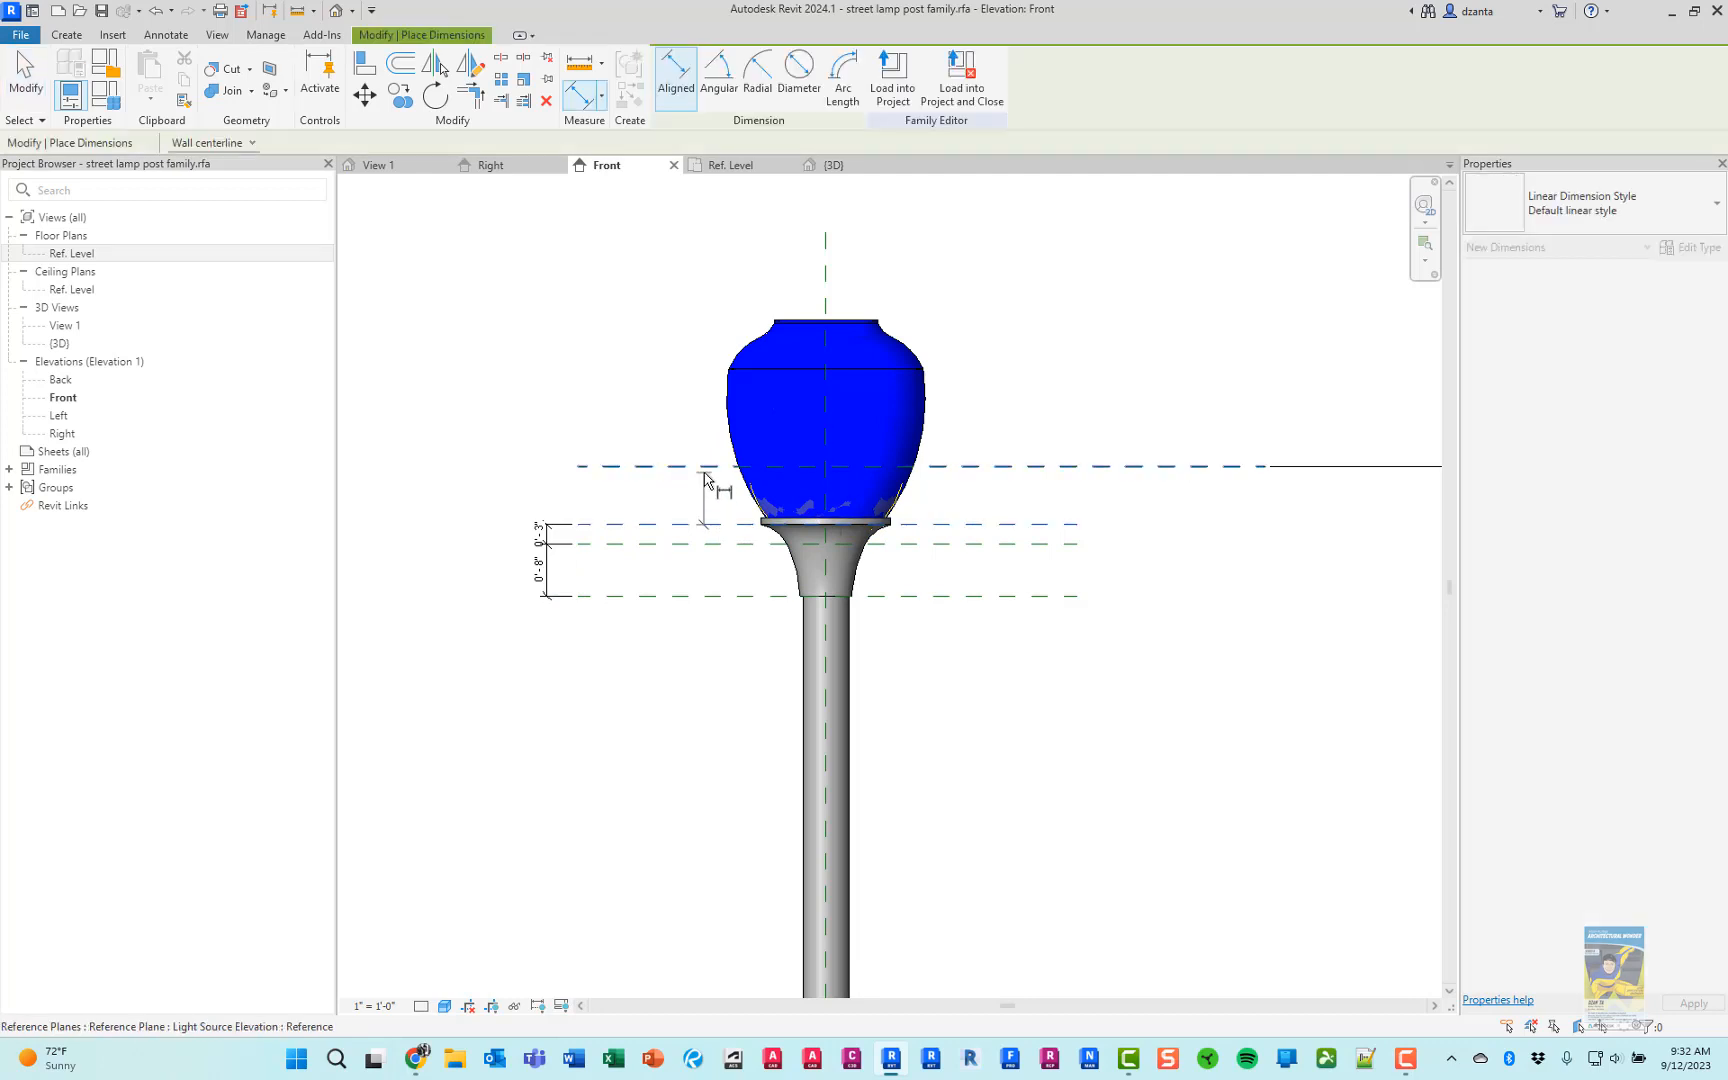
left_click(705, 476)
left_click(542, 378)
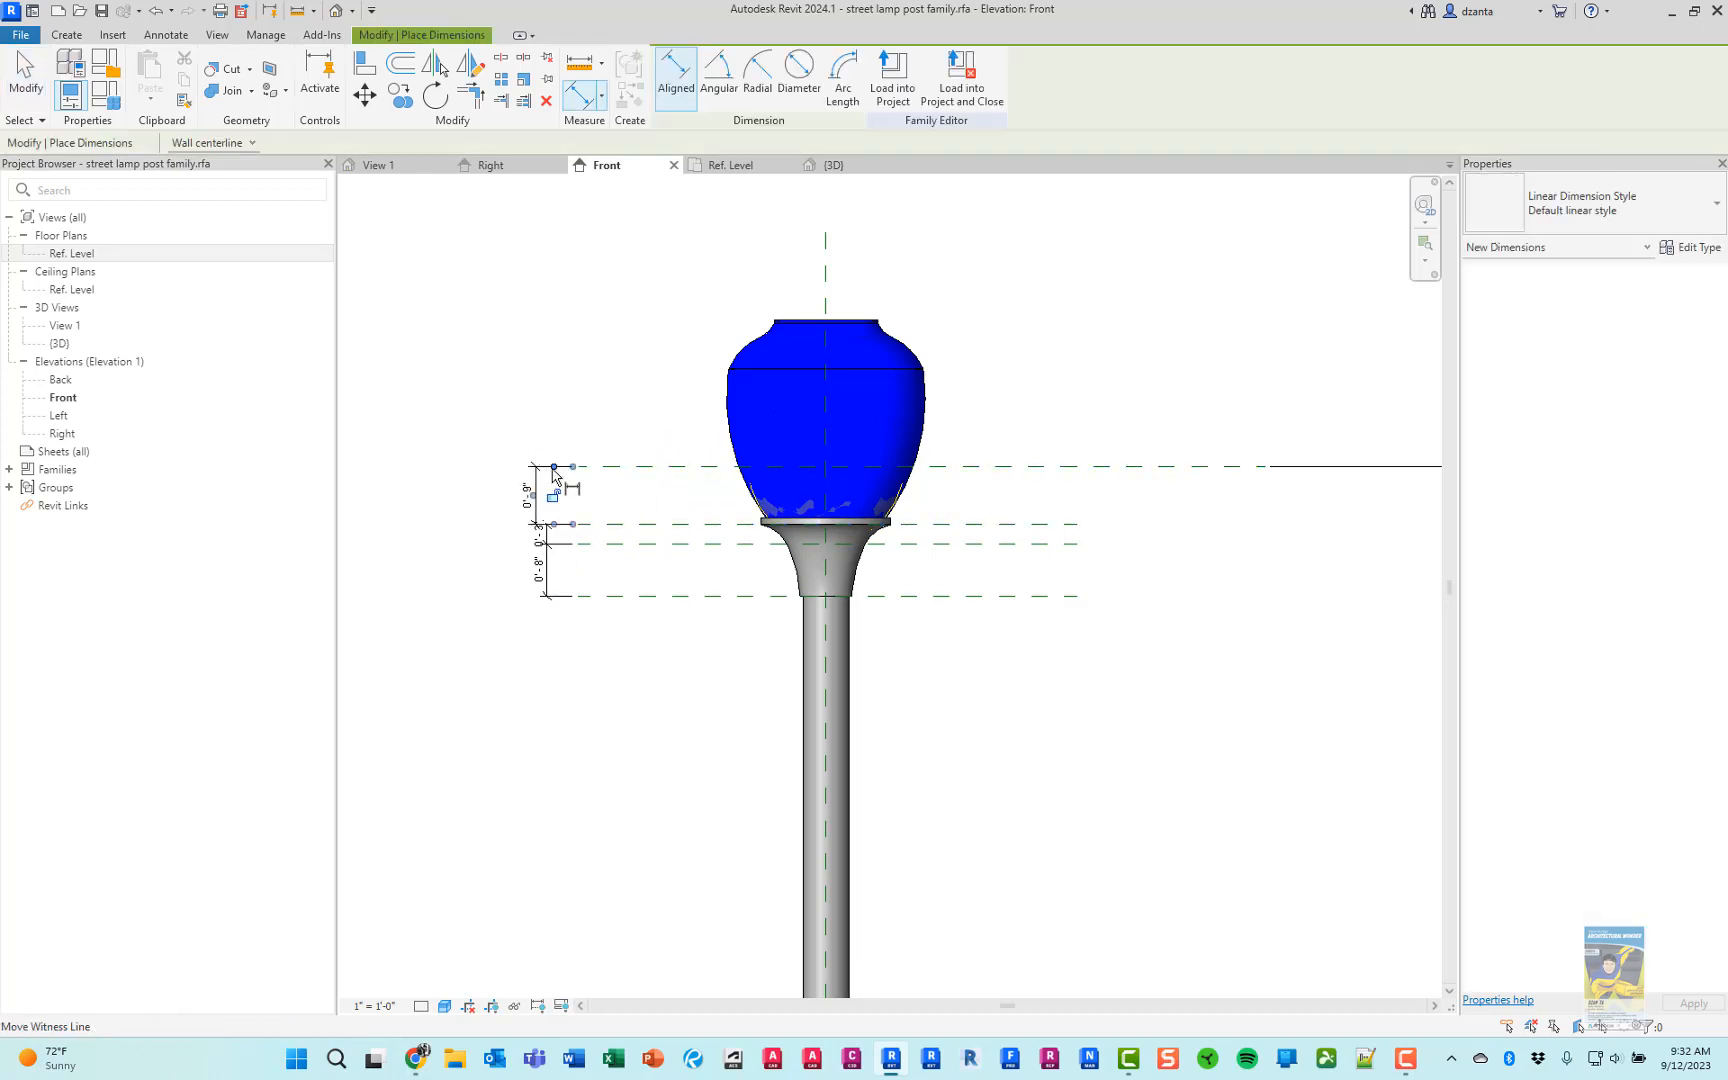
scroll(555, 476, "up", 3)
key("Escape")
key("Escape")
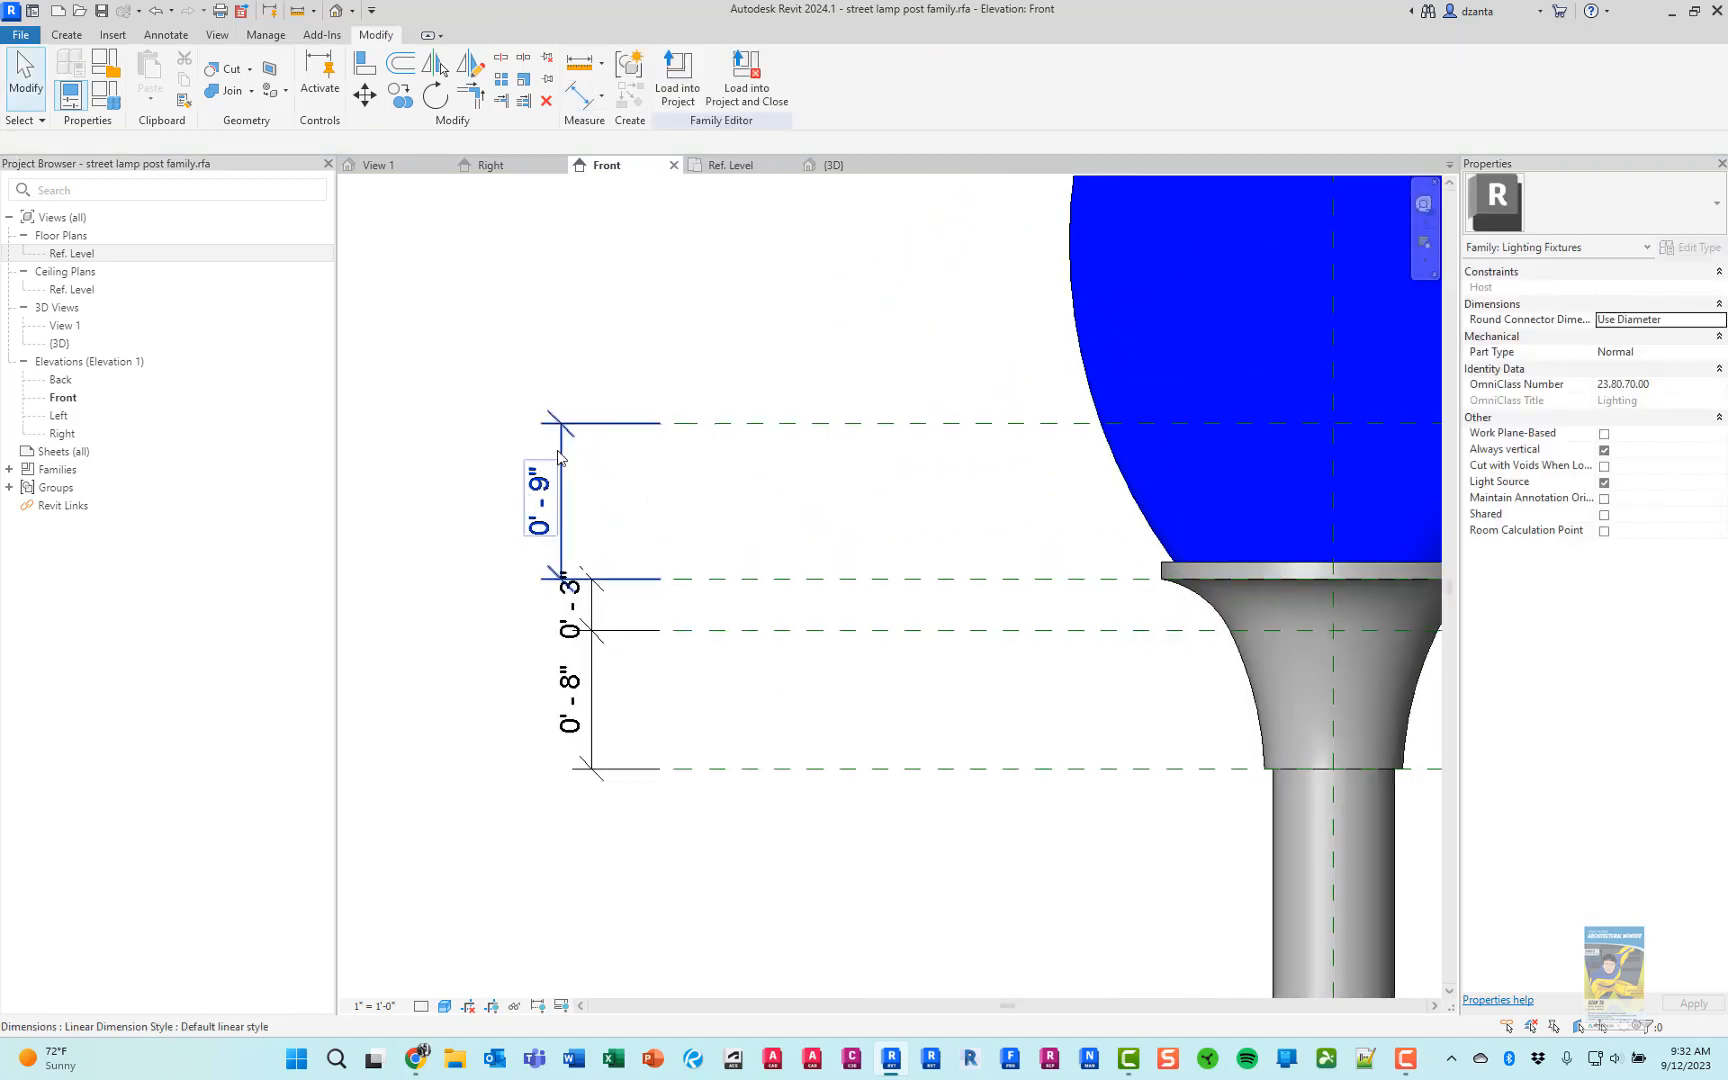
left_click(560, 449)
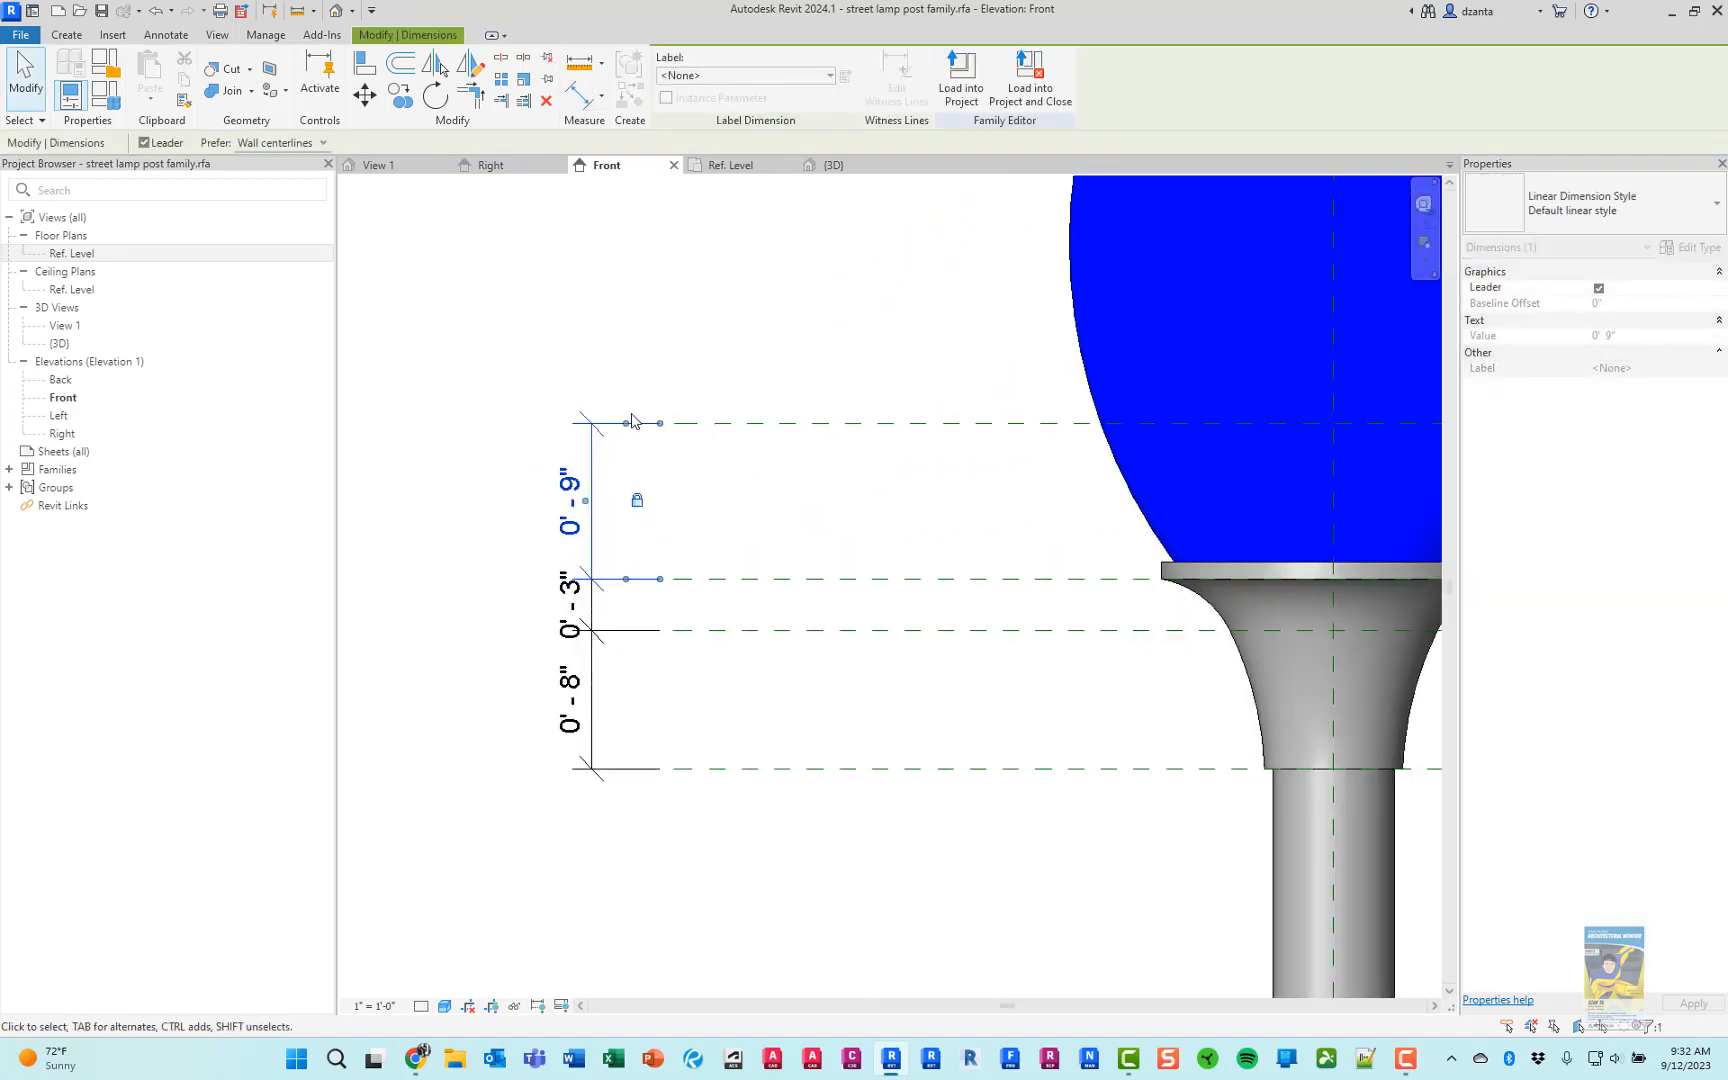
left_click(744, 366)
scroll(744, 366, "down", 3)
scroll(995, 536, "down", 4)
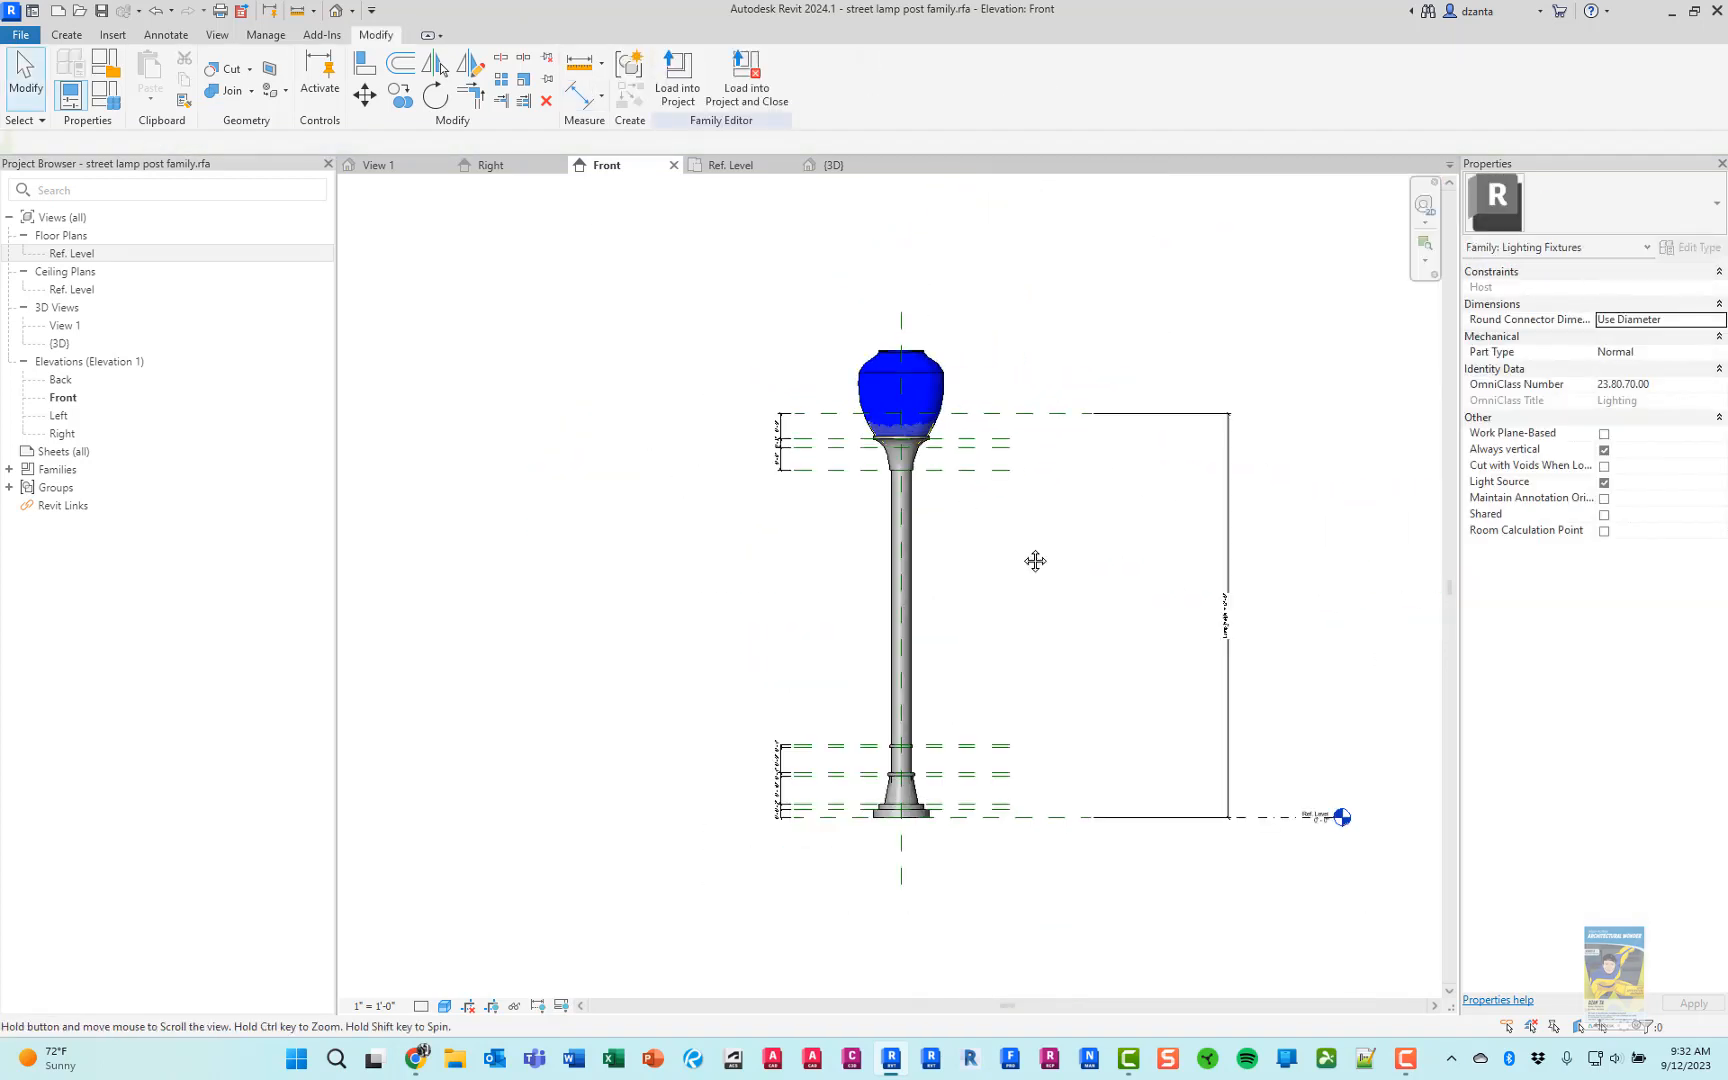
Flex the lamp post by setting the family's Lamp_Height parameter to 15'
scroll(1012, 535, "up", 1)
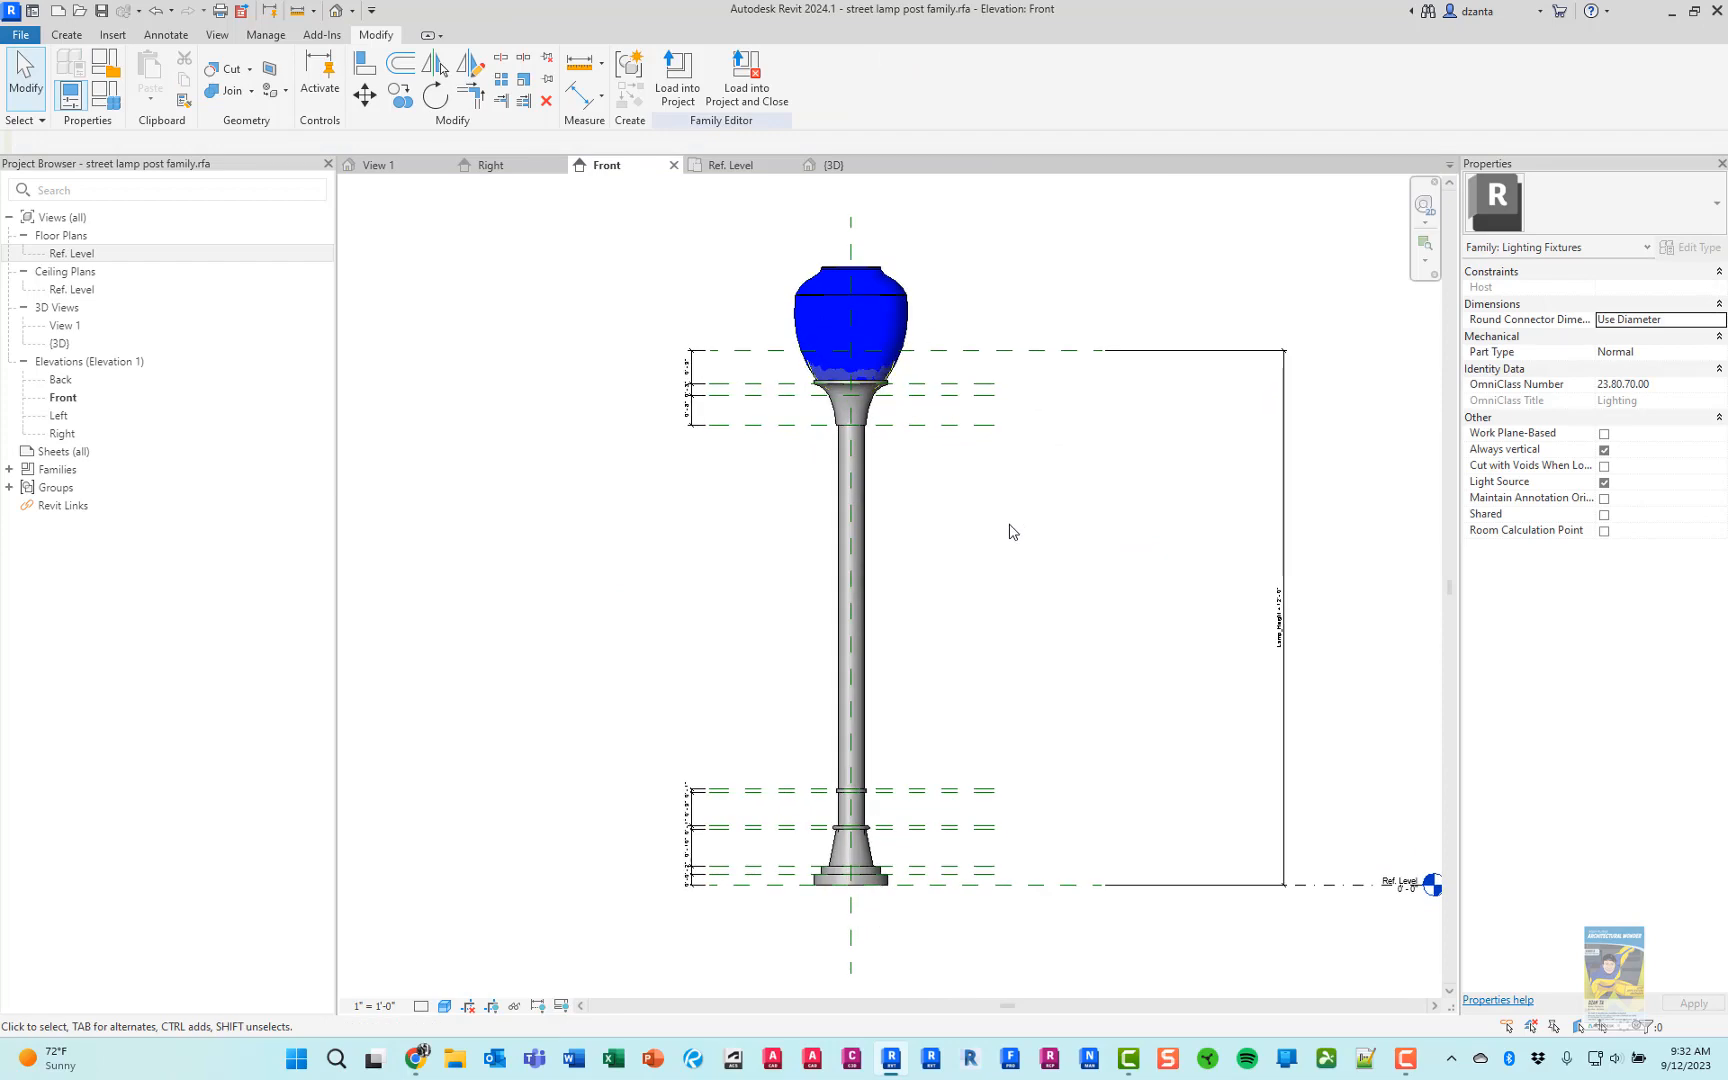
left_click(112, 99)
left_click_drag(711, 284, 207, 112)
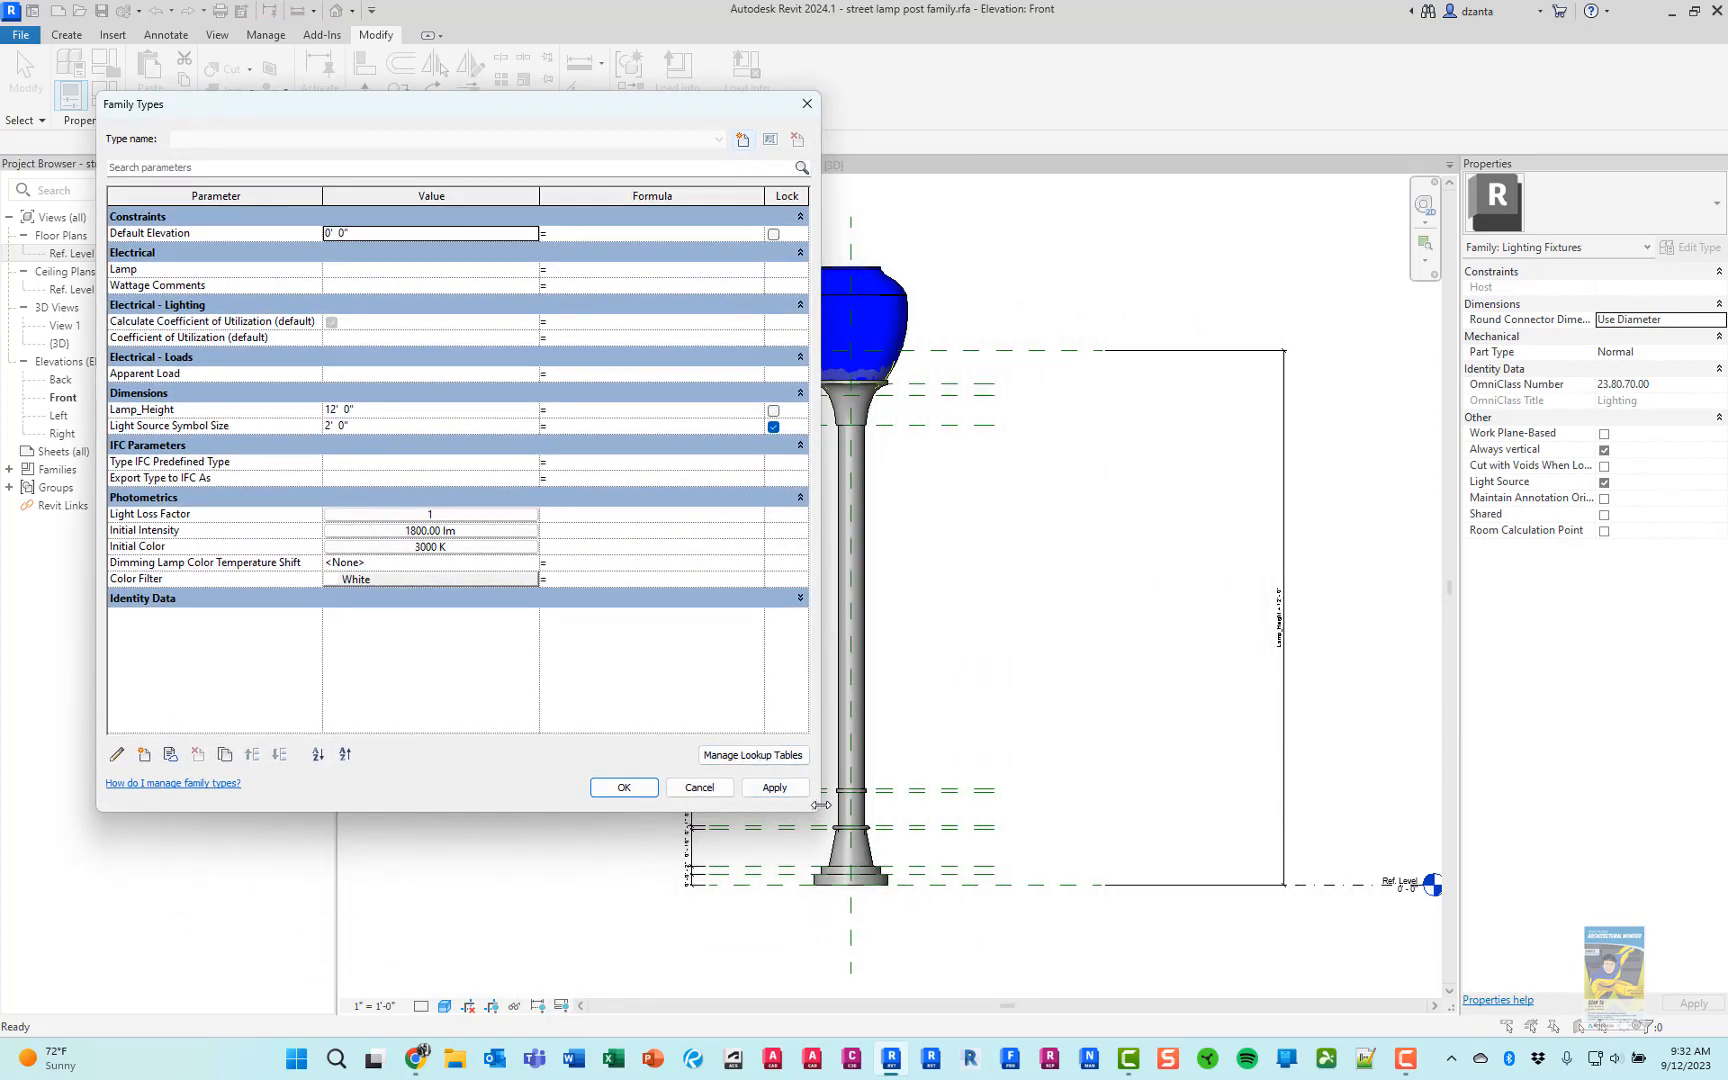
left_click_drag(818, 808, 806, 851)
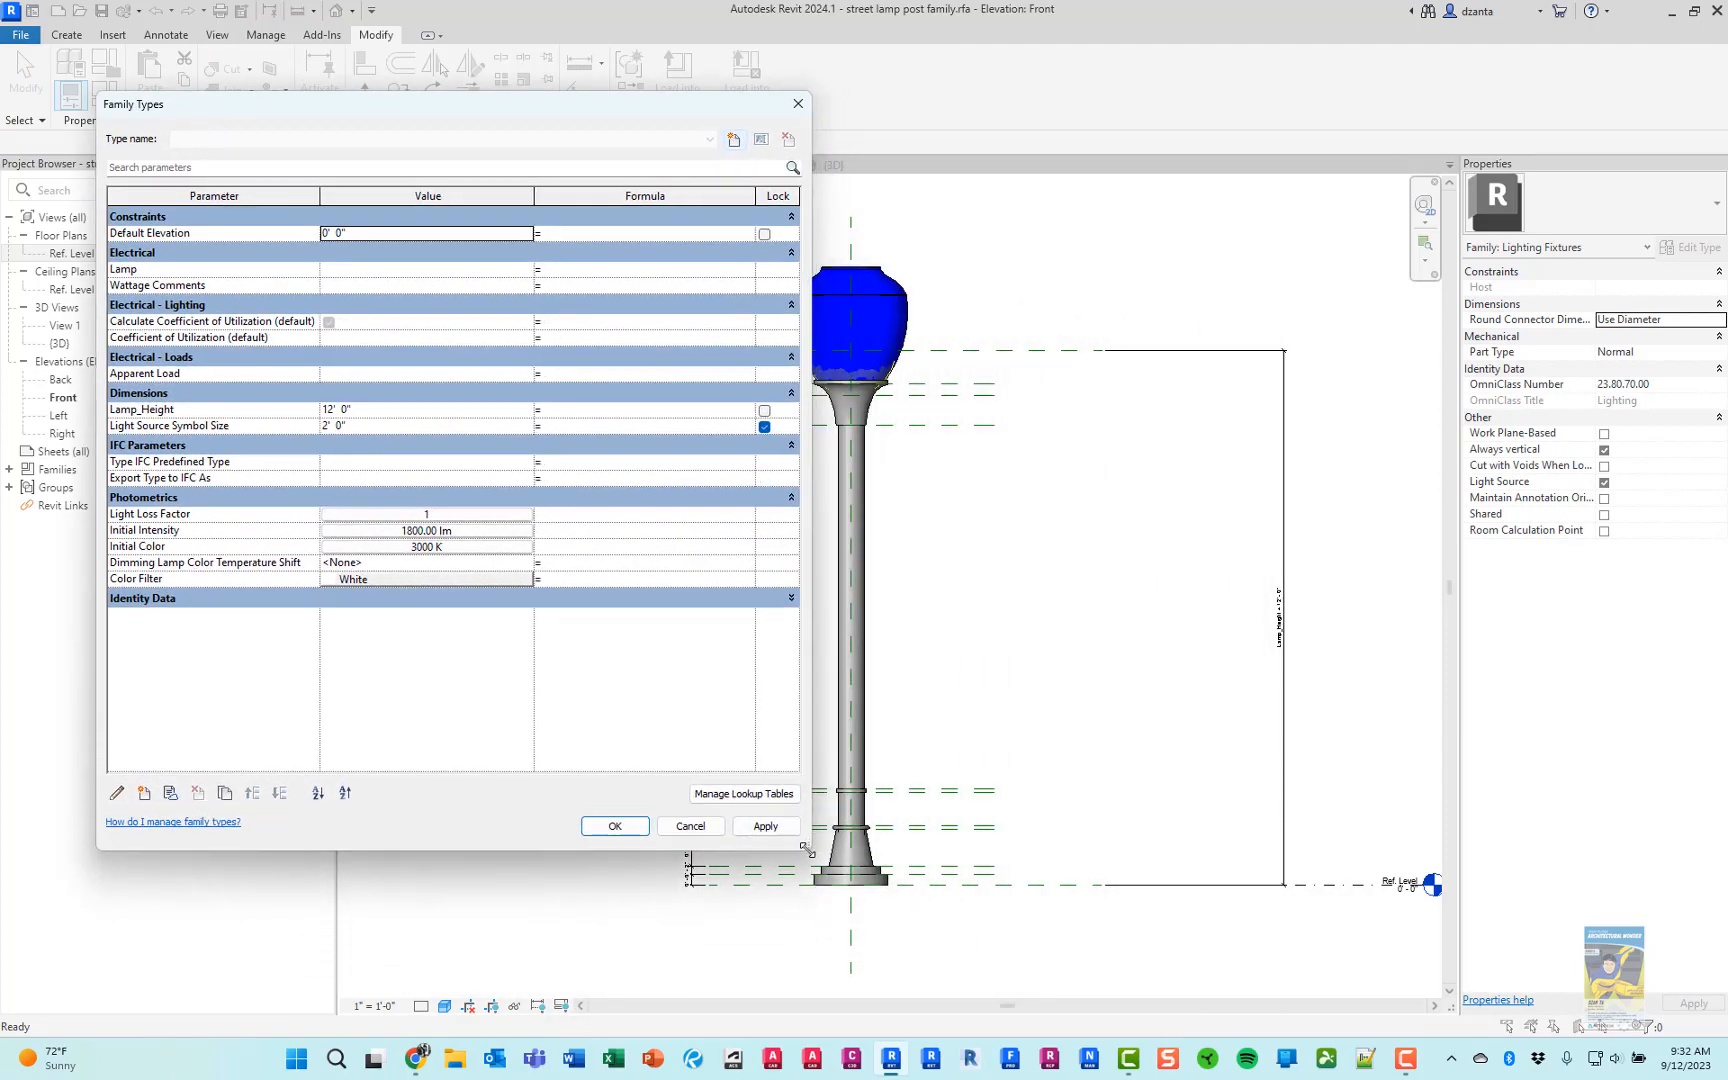
left_click(366, 410)
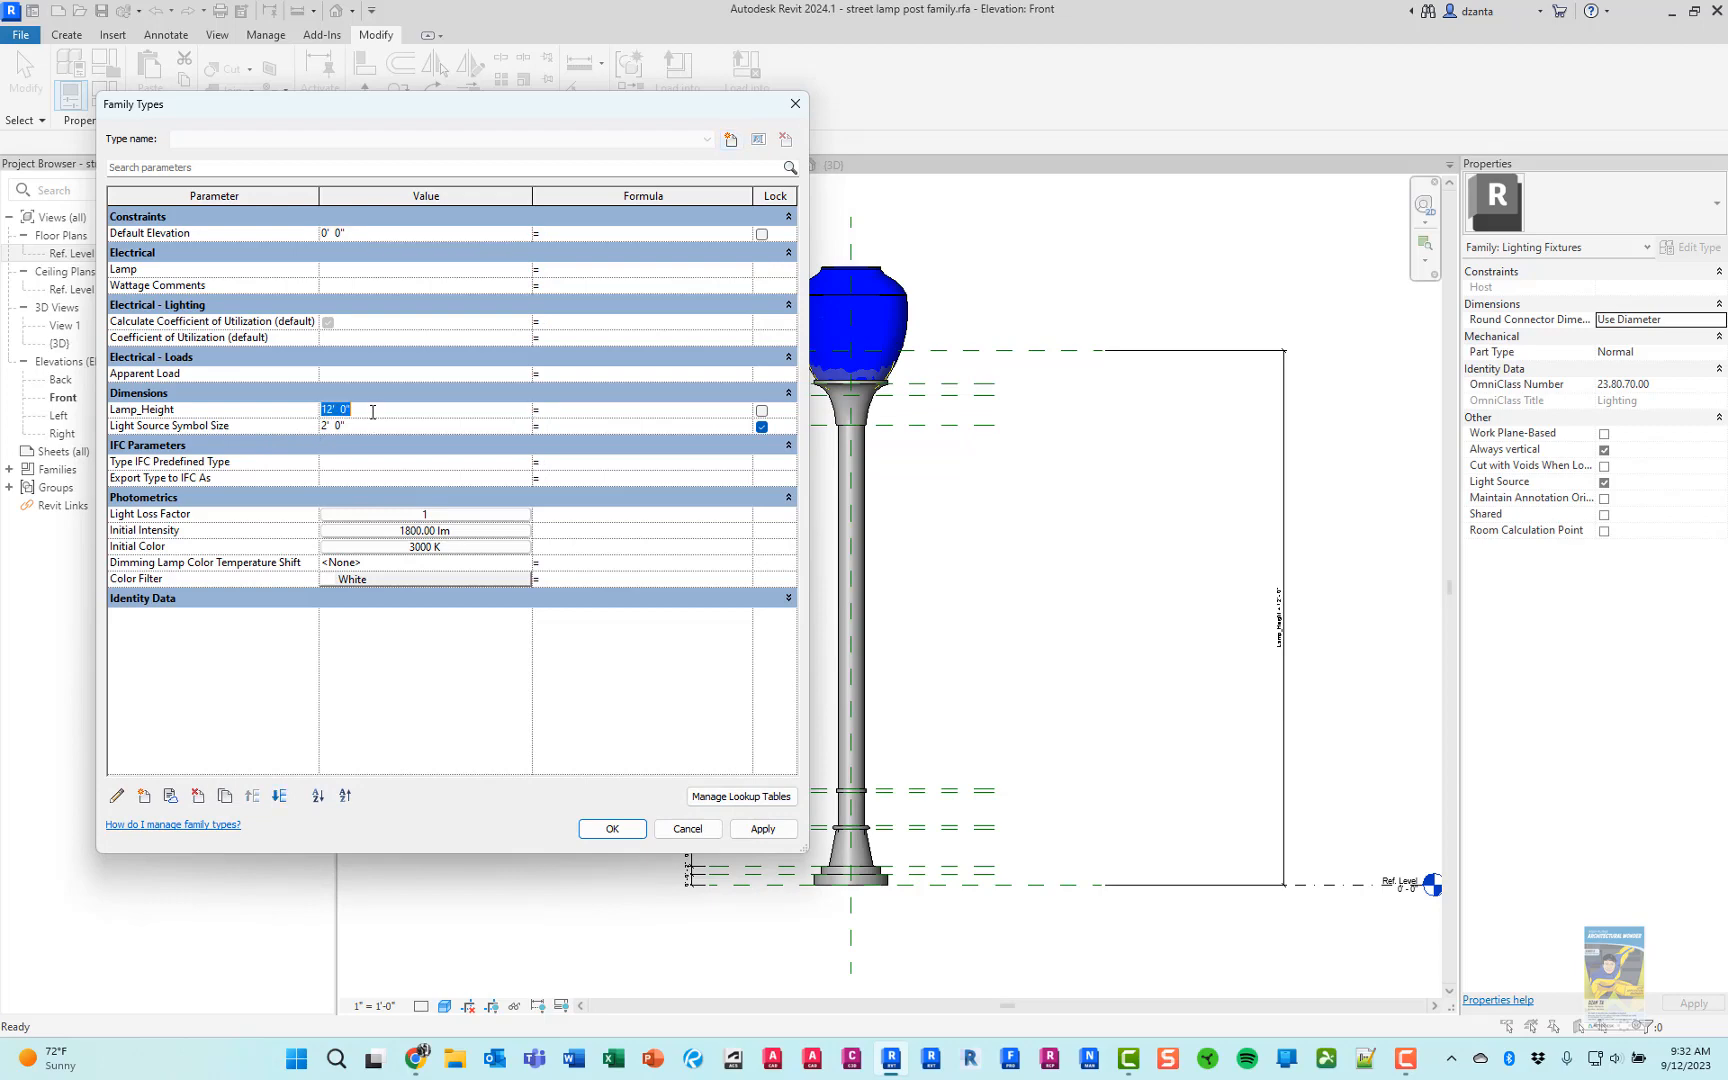
type("15")
key("Tab")
left_click(611, 829)
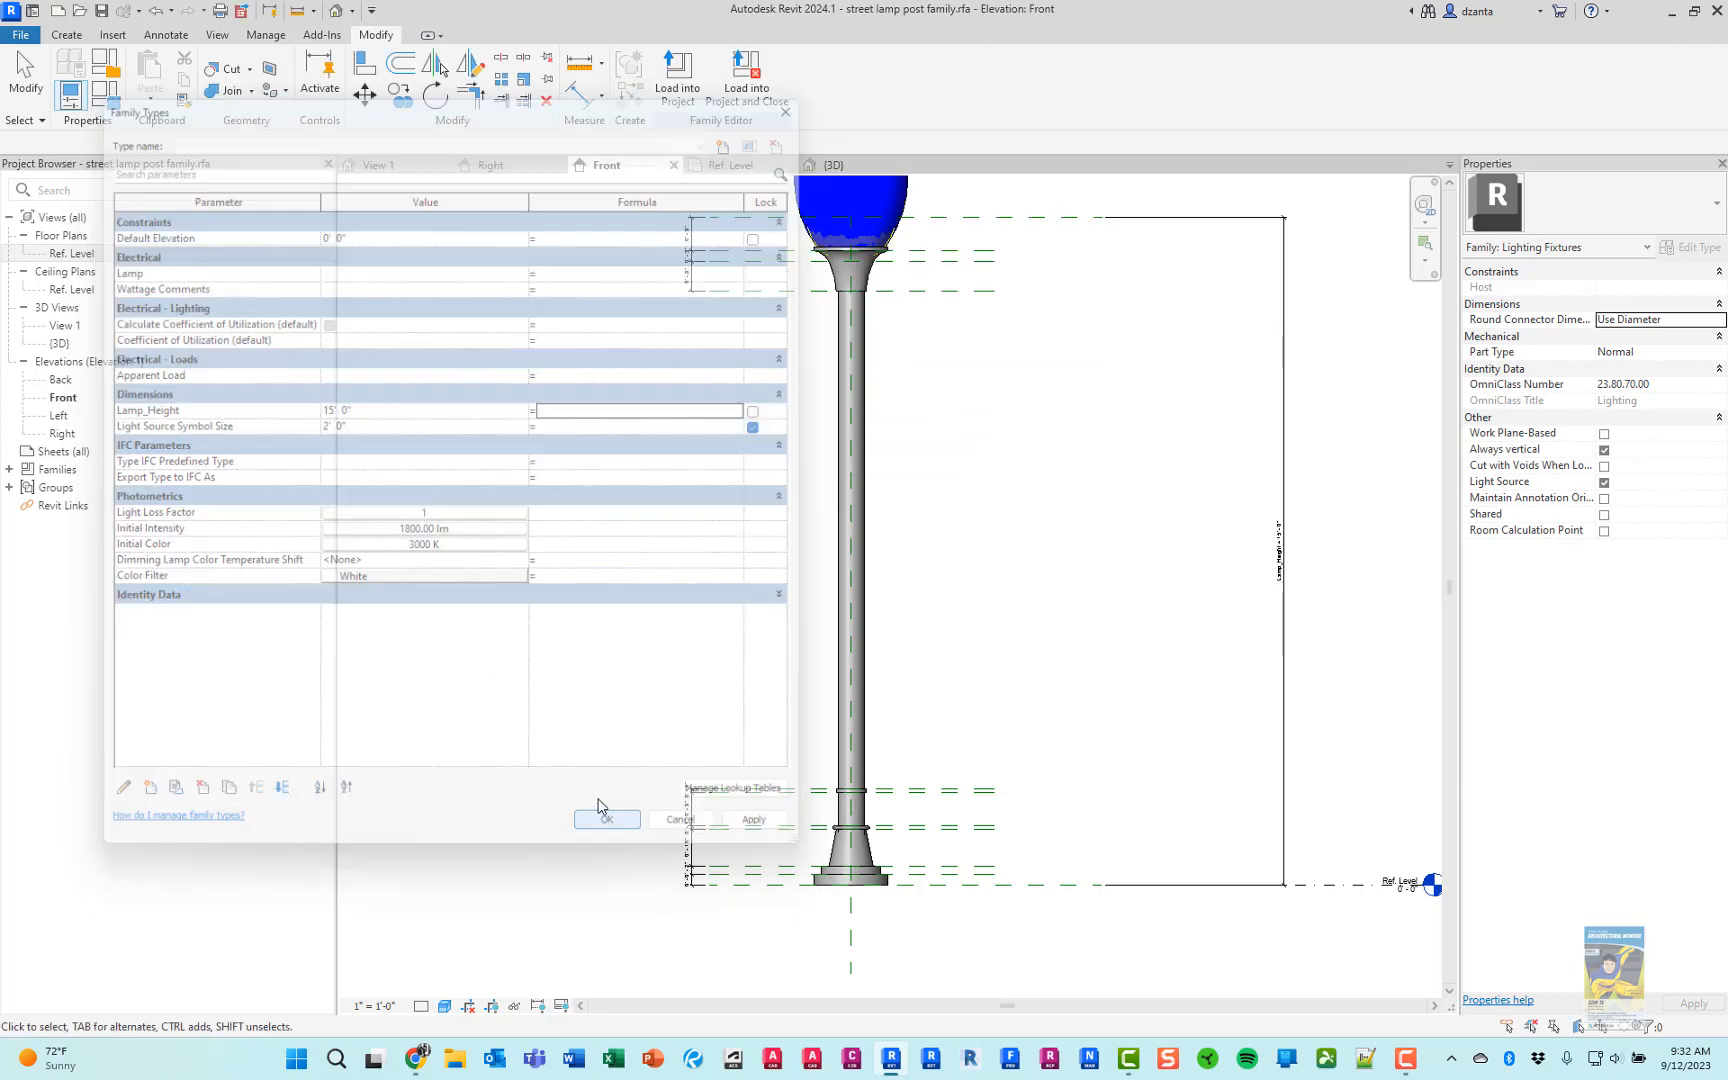
scroll(937, 629, "down", 3)
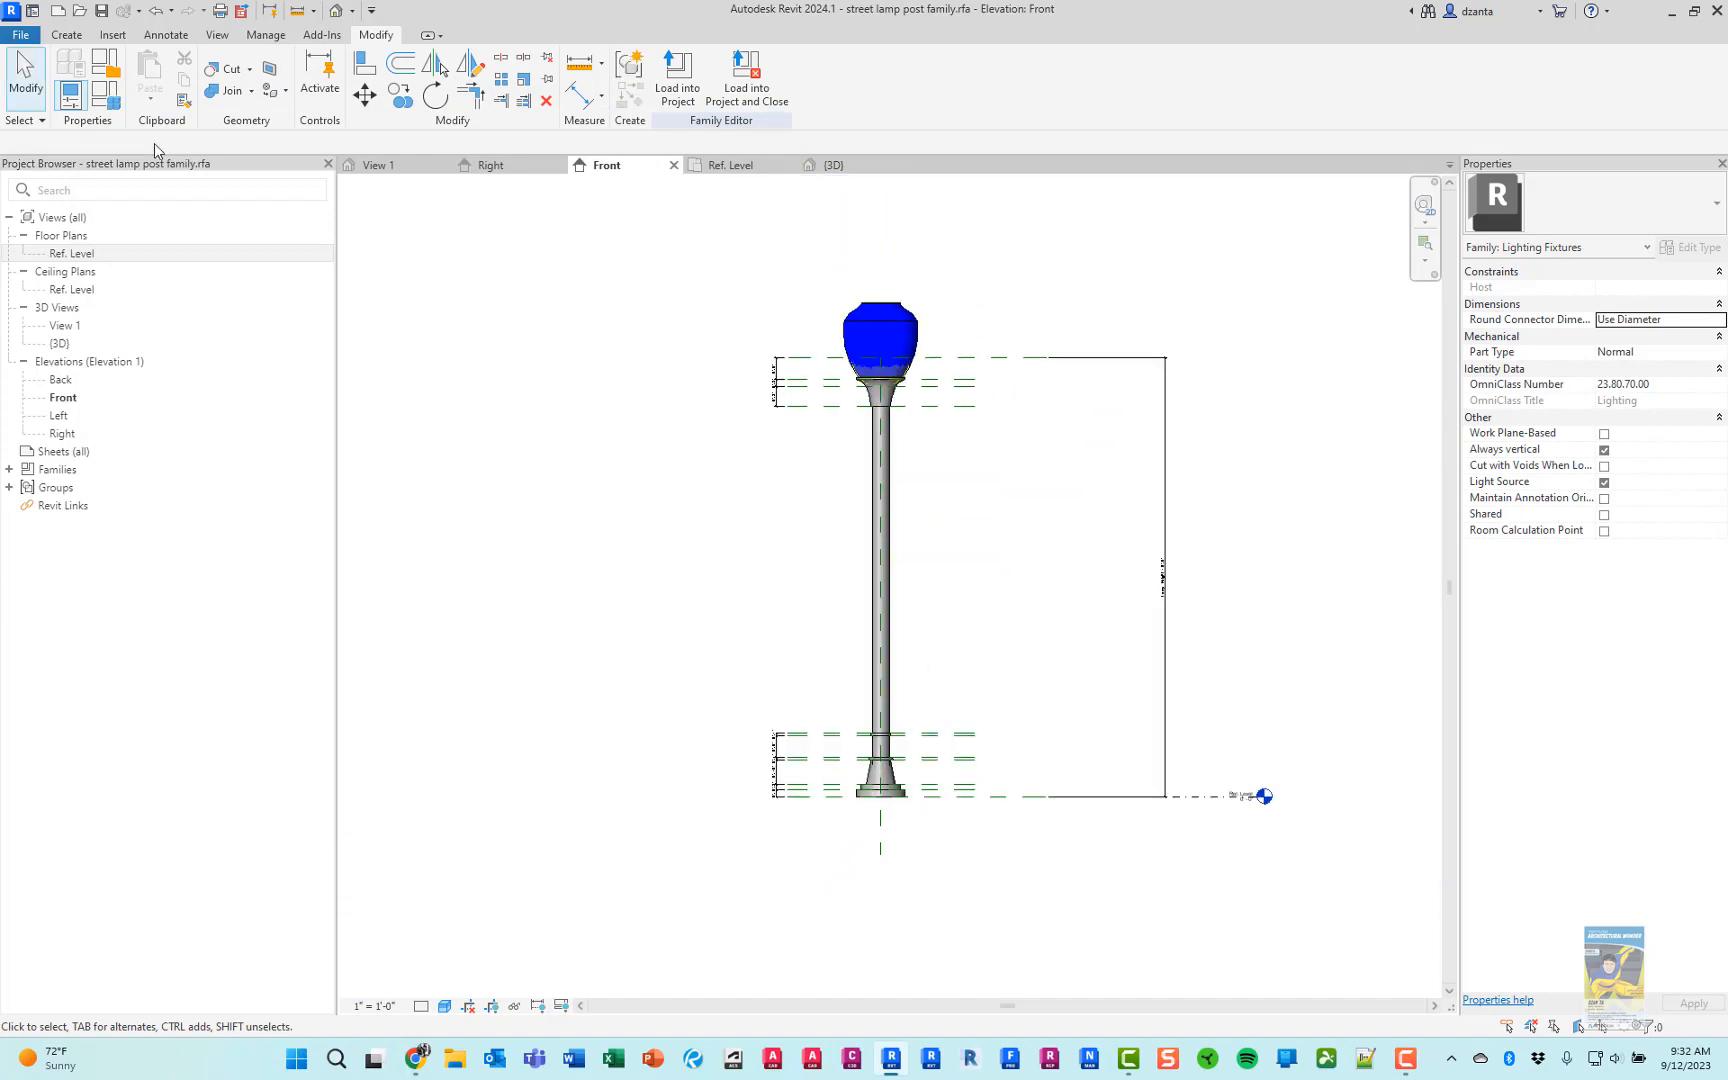
Set Lamp_Height to 25' and look over the whole stretched lamp post
left_click(105, 95)
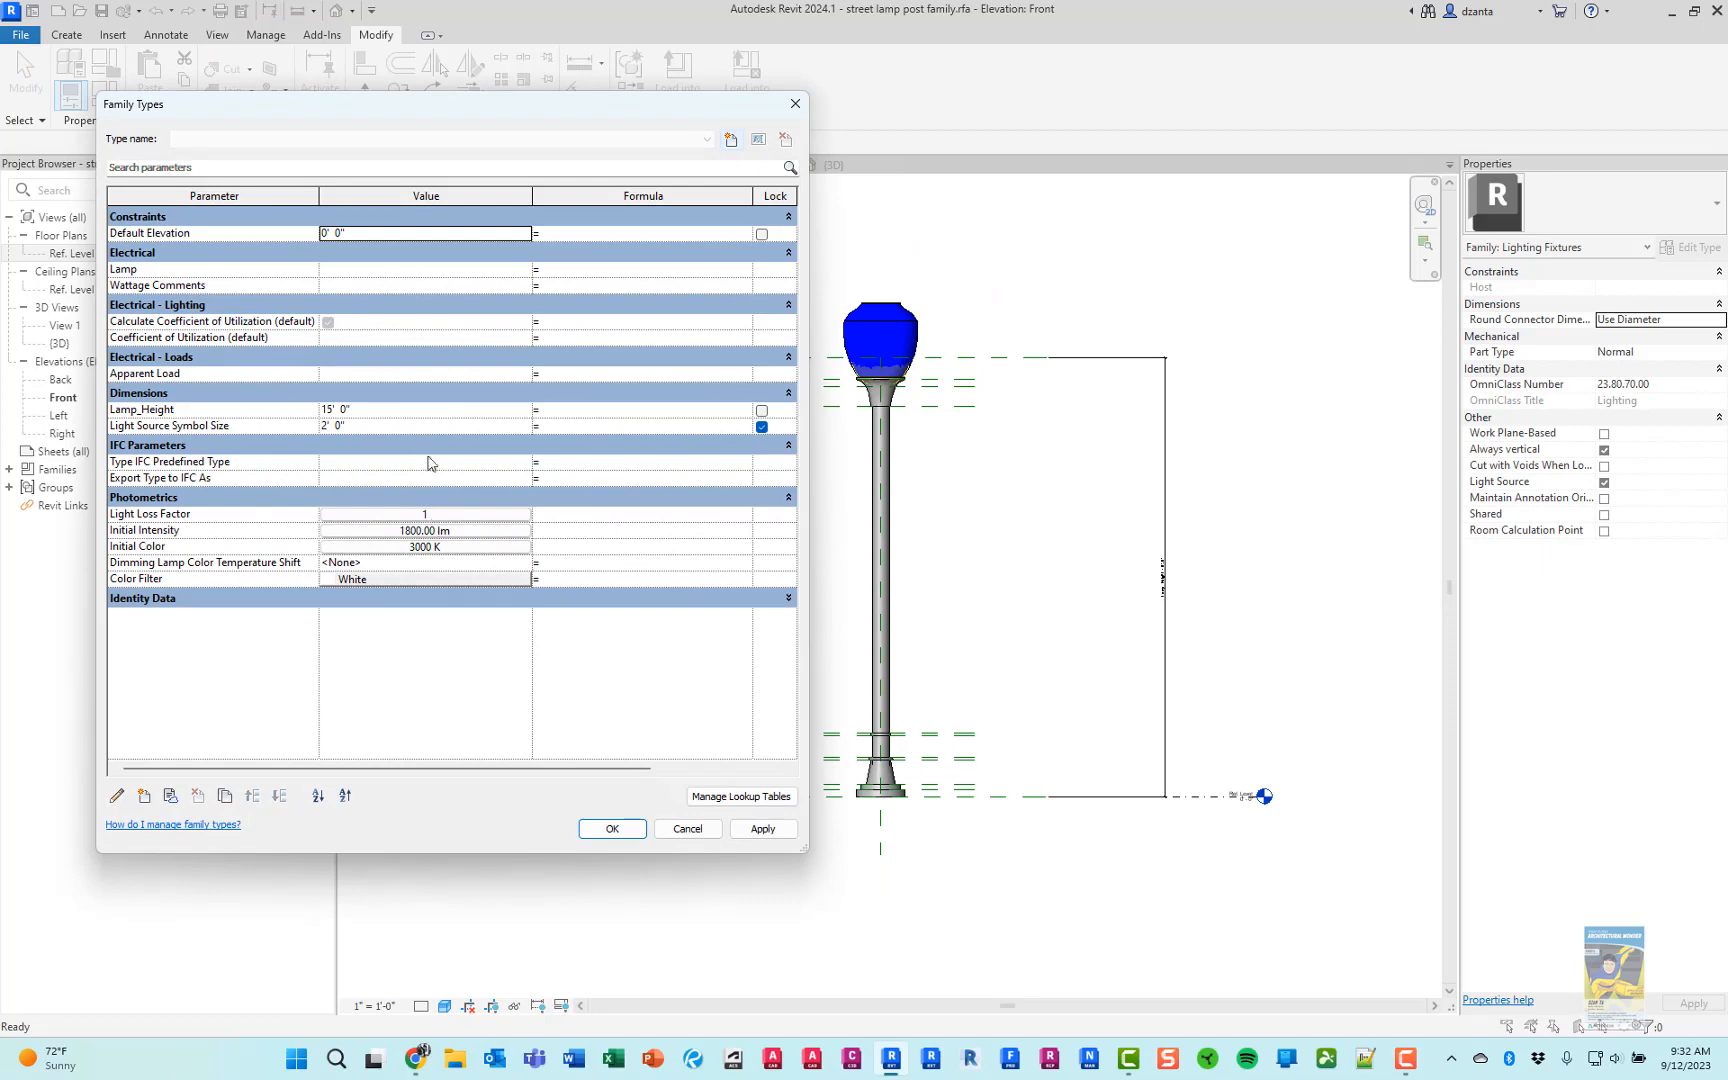
left_click(407, 409)
type("25")
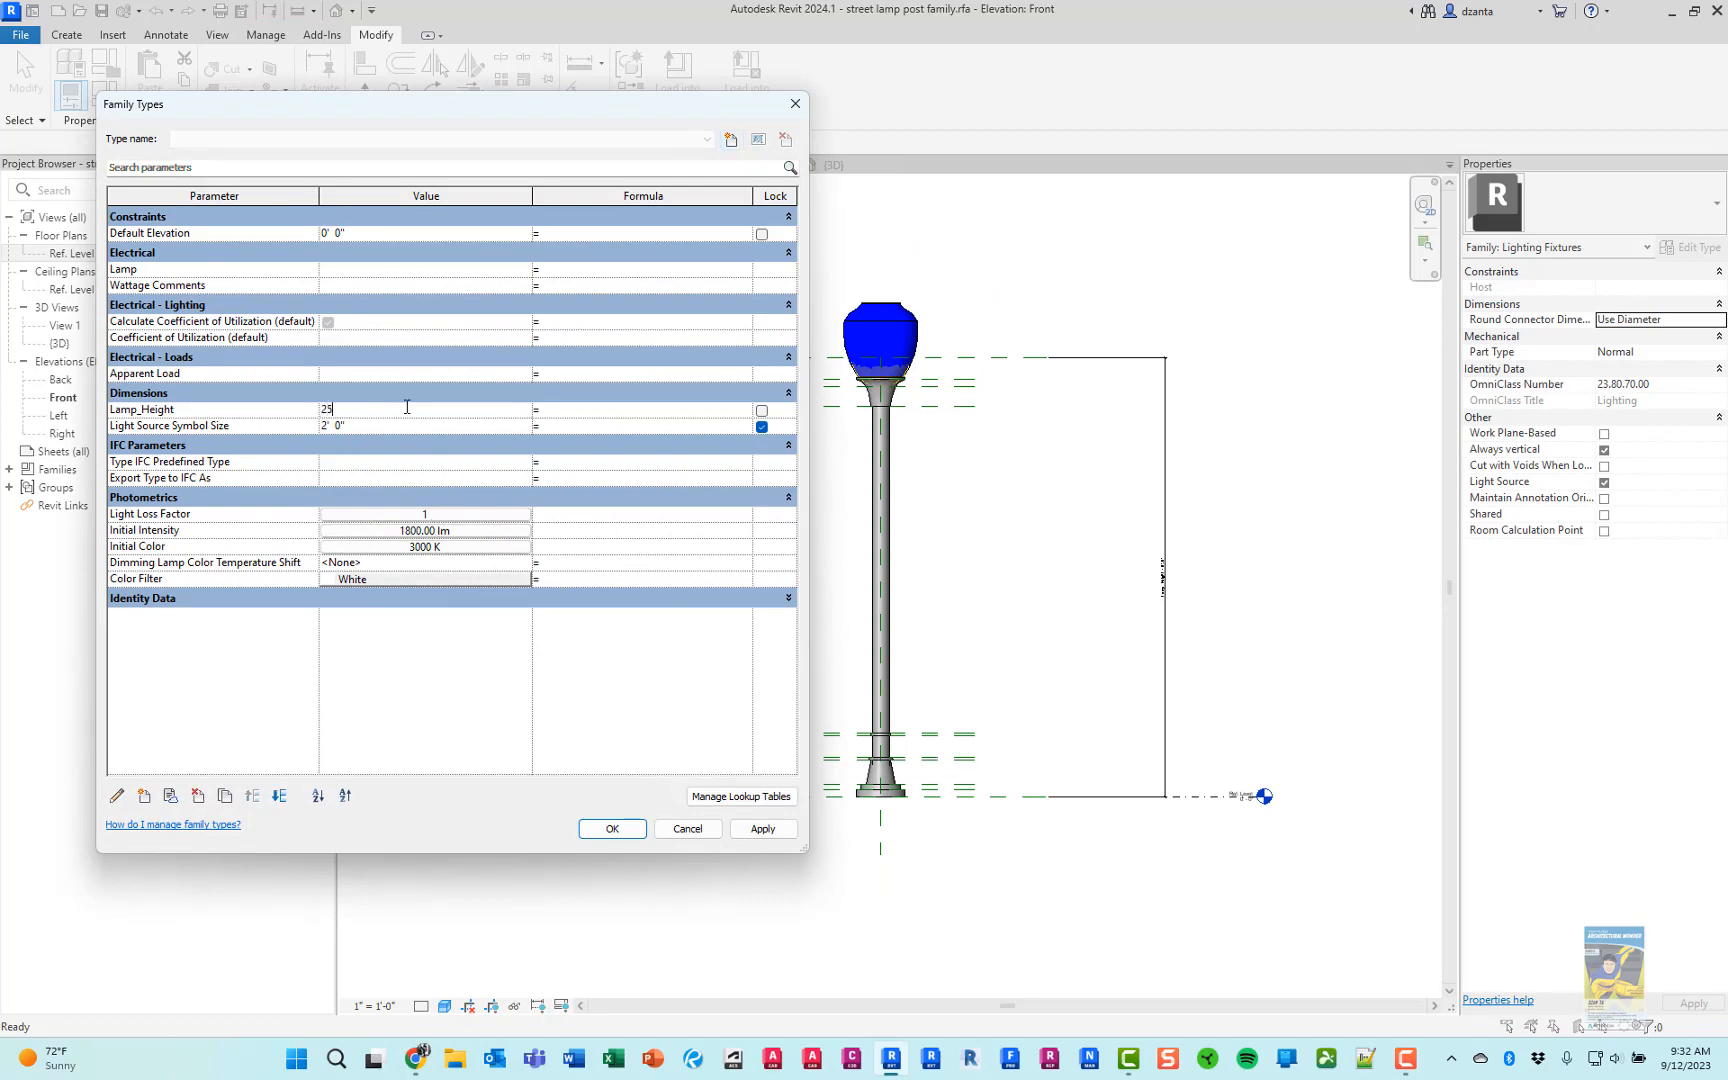
key("Tab")
left_click(612, 828)
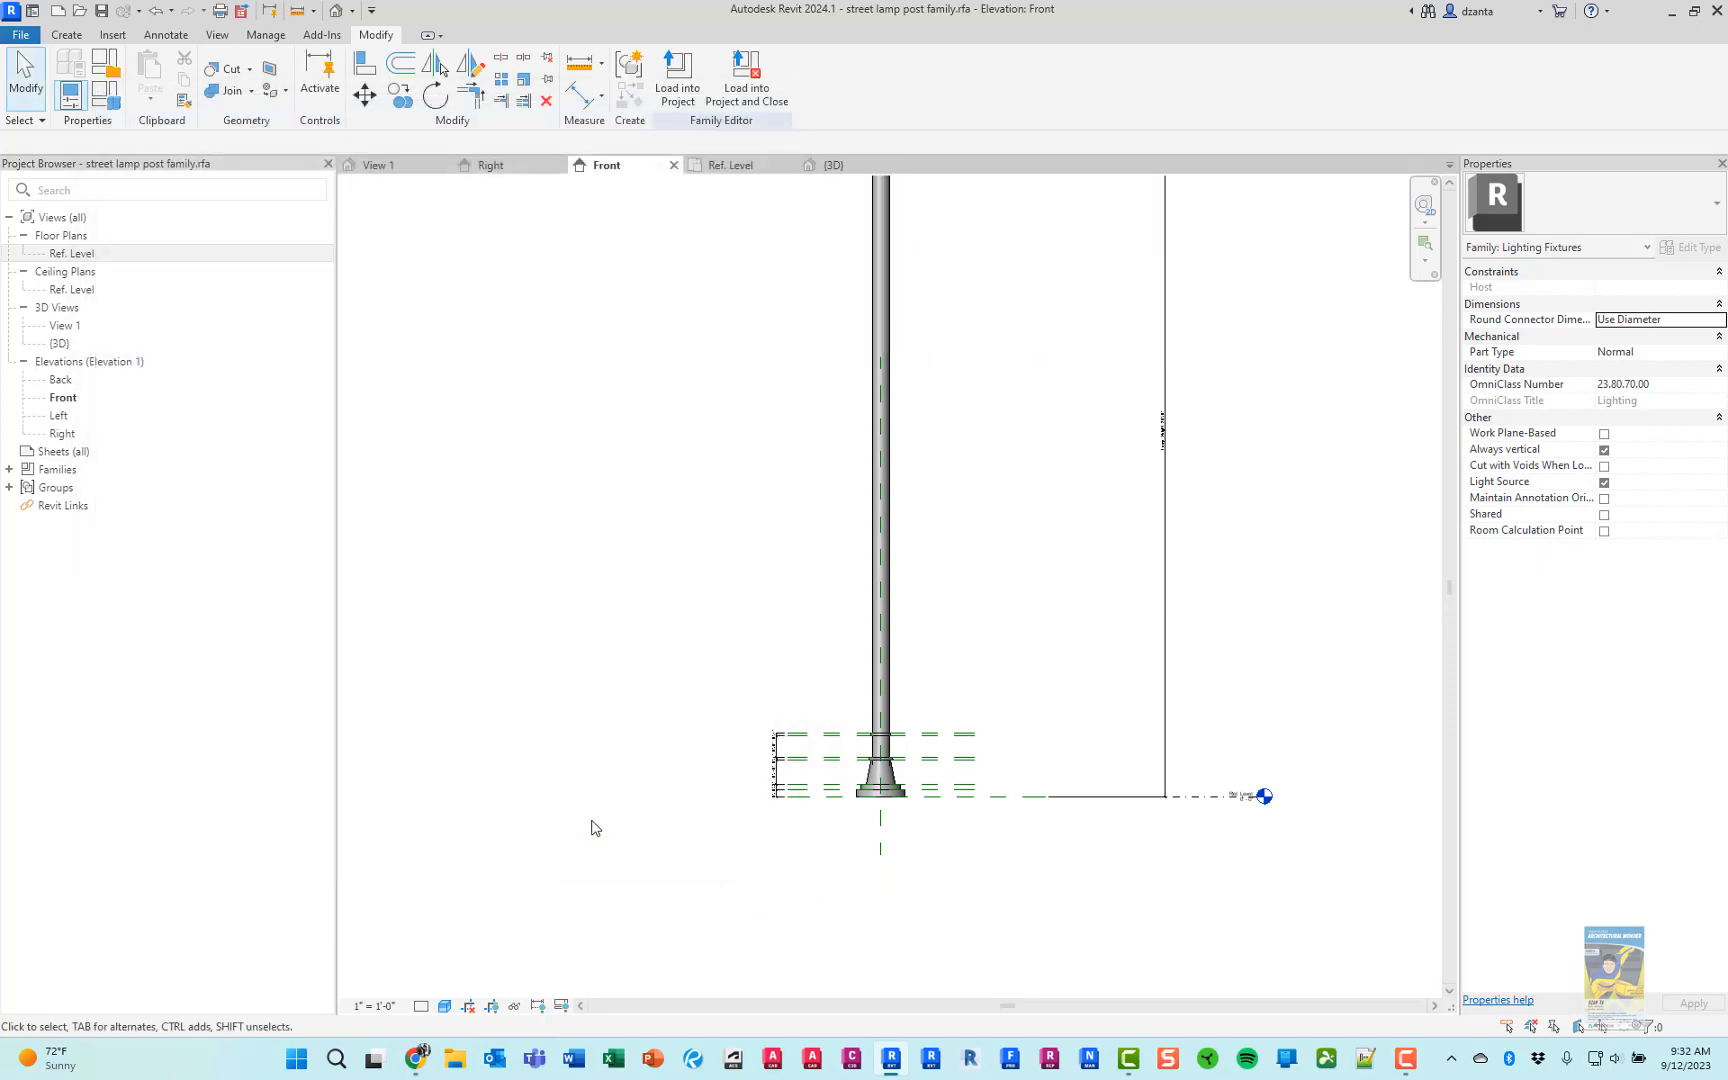
scroll(600, 800, "down", 2)
middle_click_drag(627, 707, 617, 714)
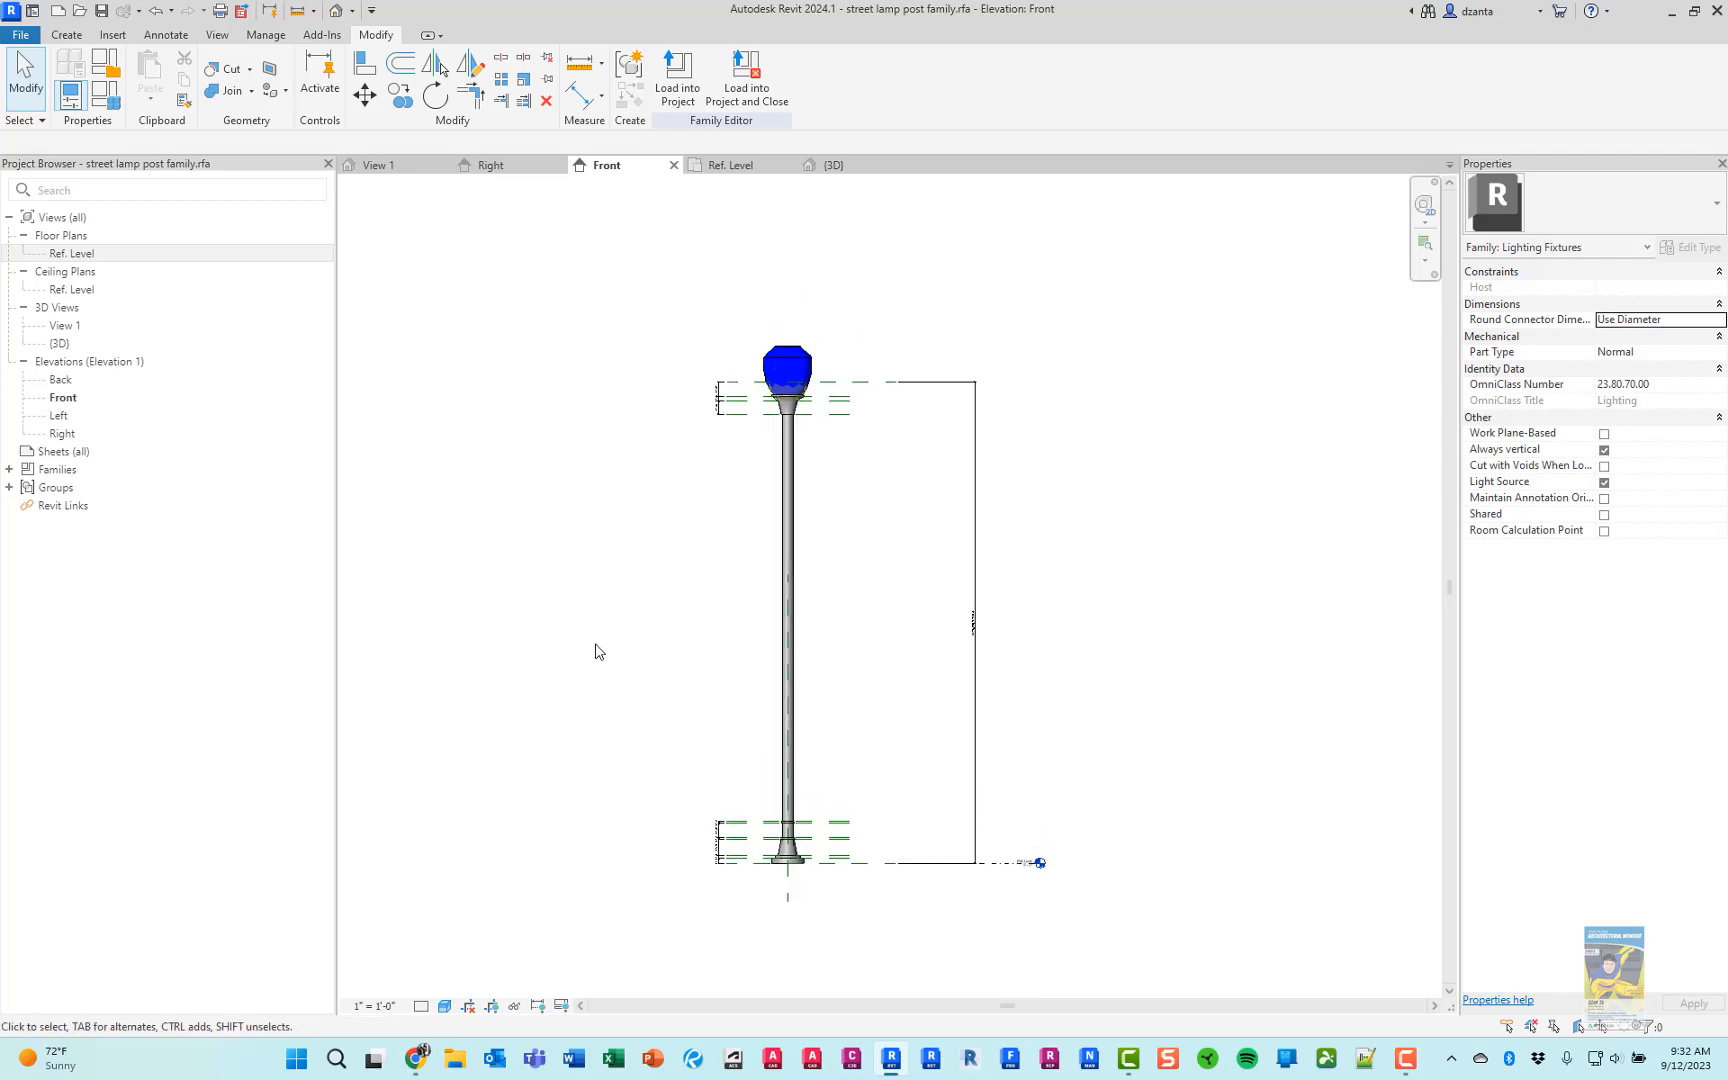
Test a short post by setting the Lamp_Height parameter to 6'
left_click(70, 95)
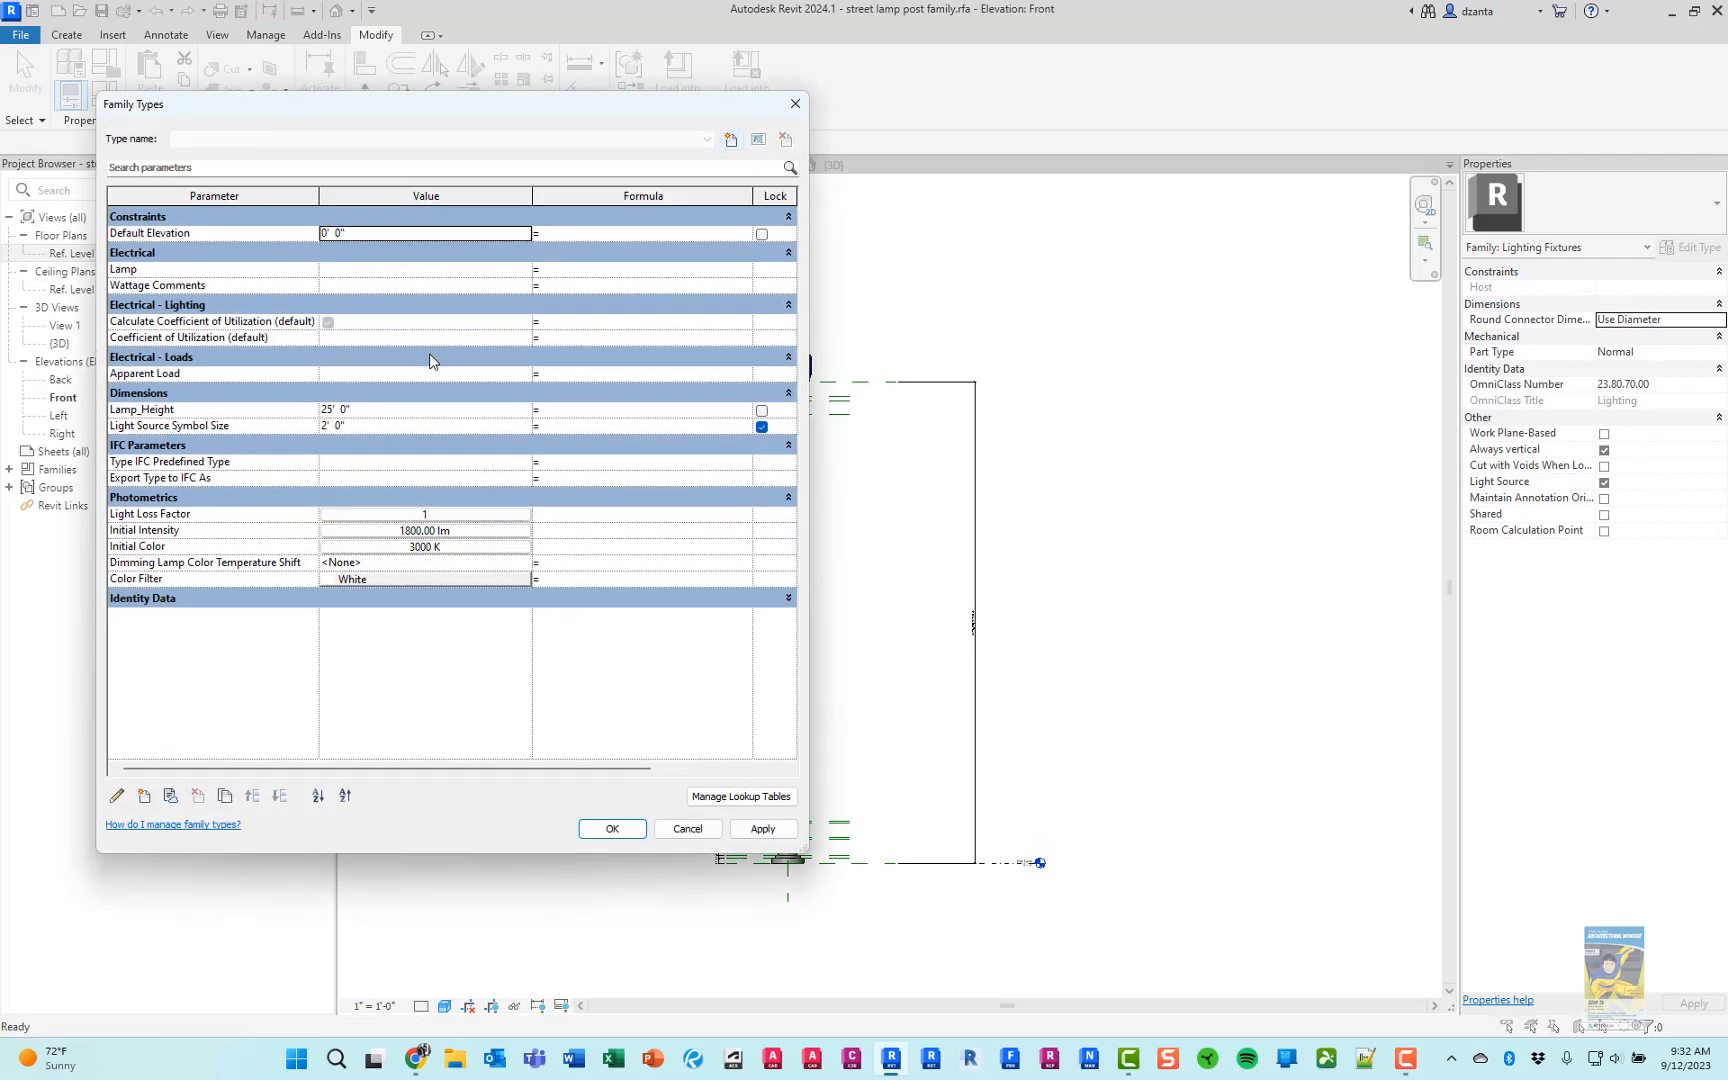
left_click(432, 411)
type("6")
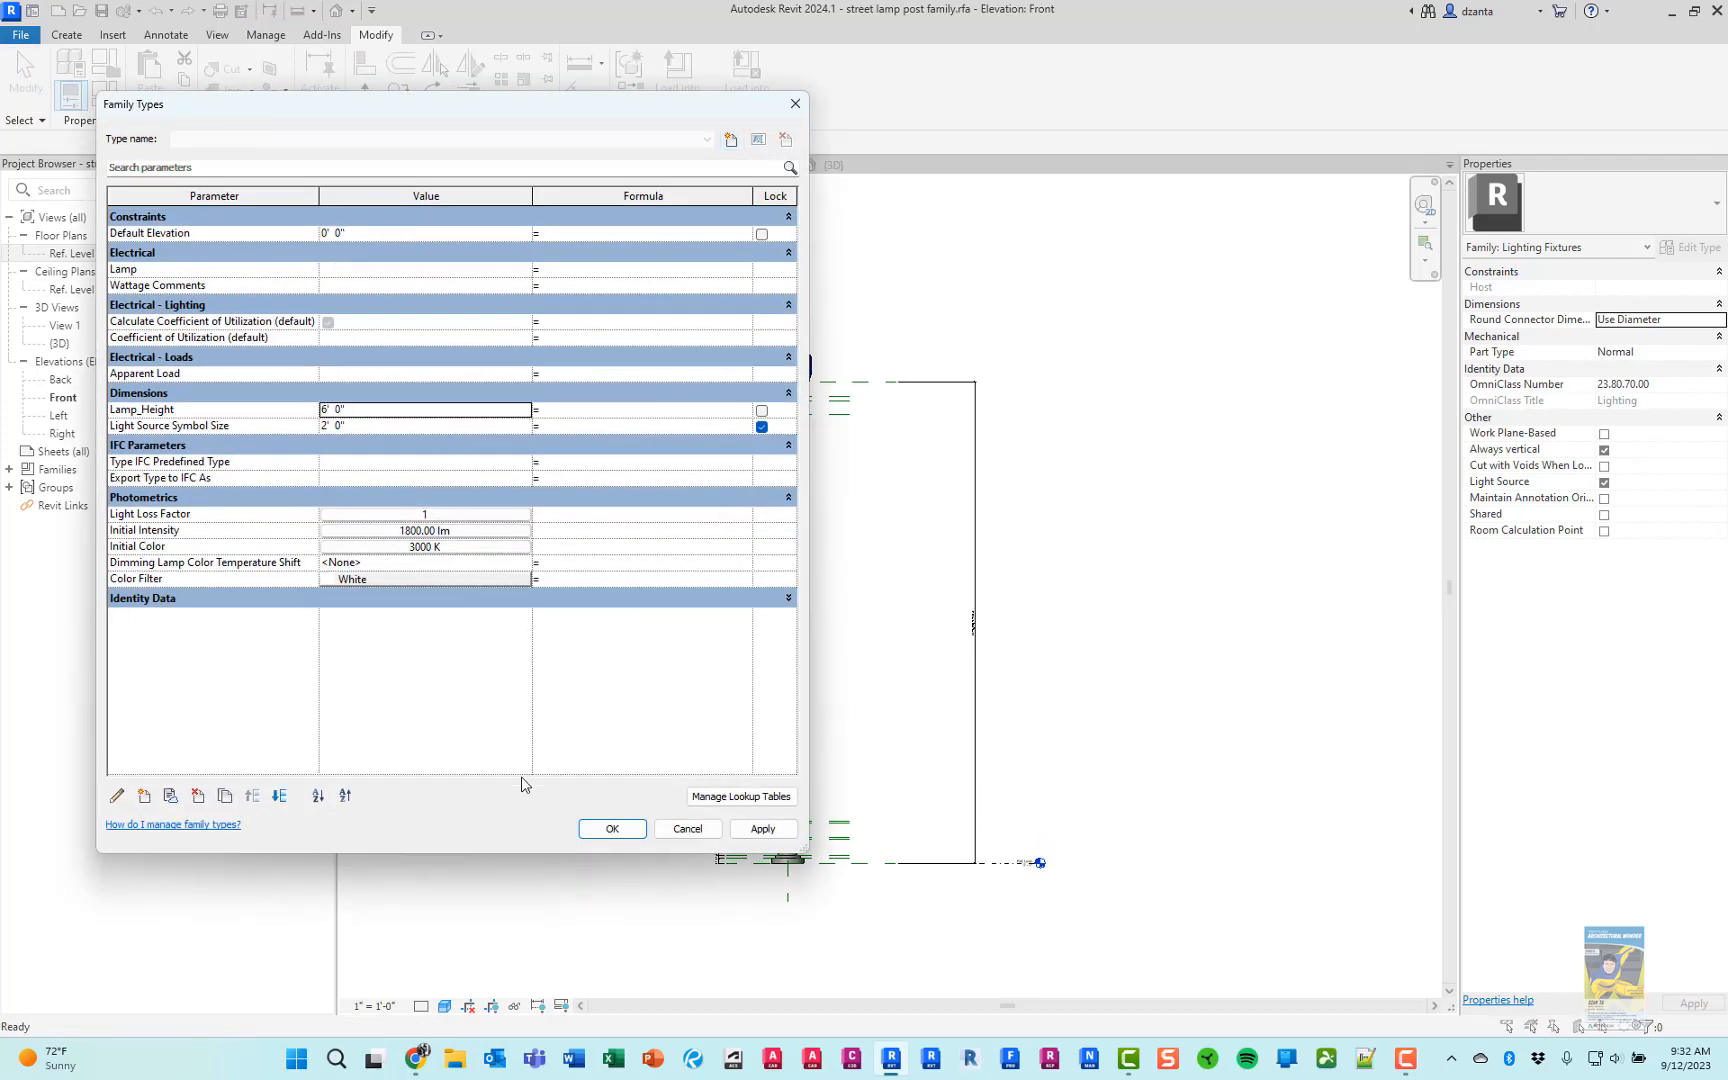
left_click(612, 828)
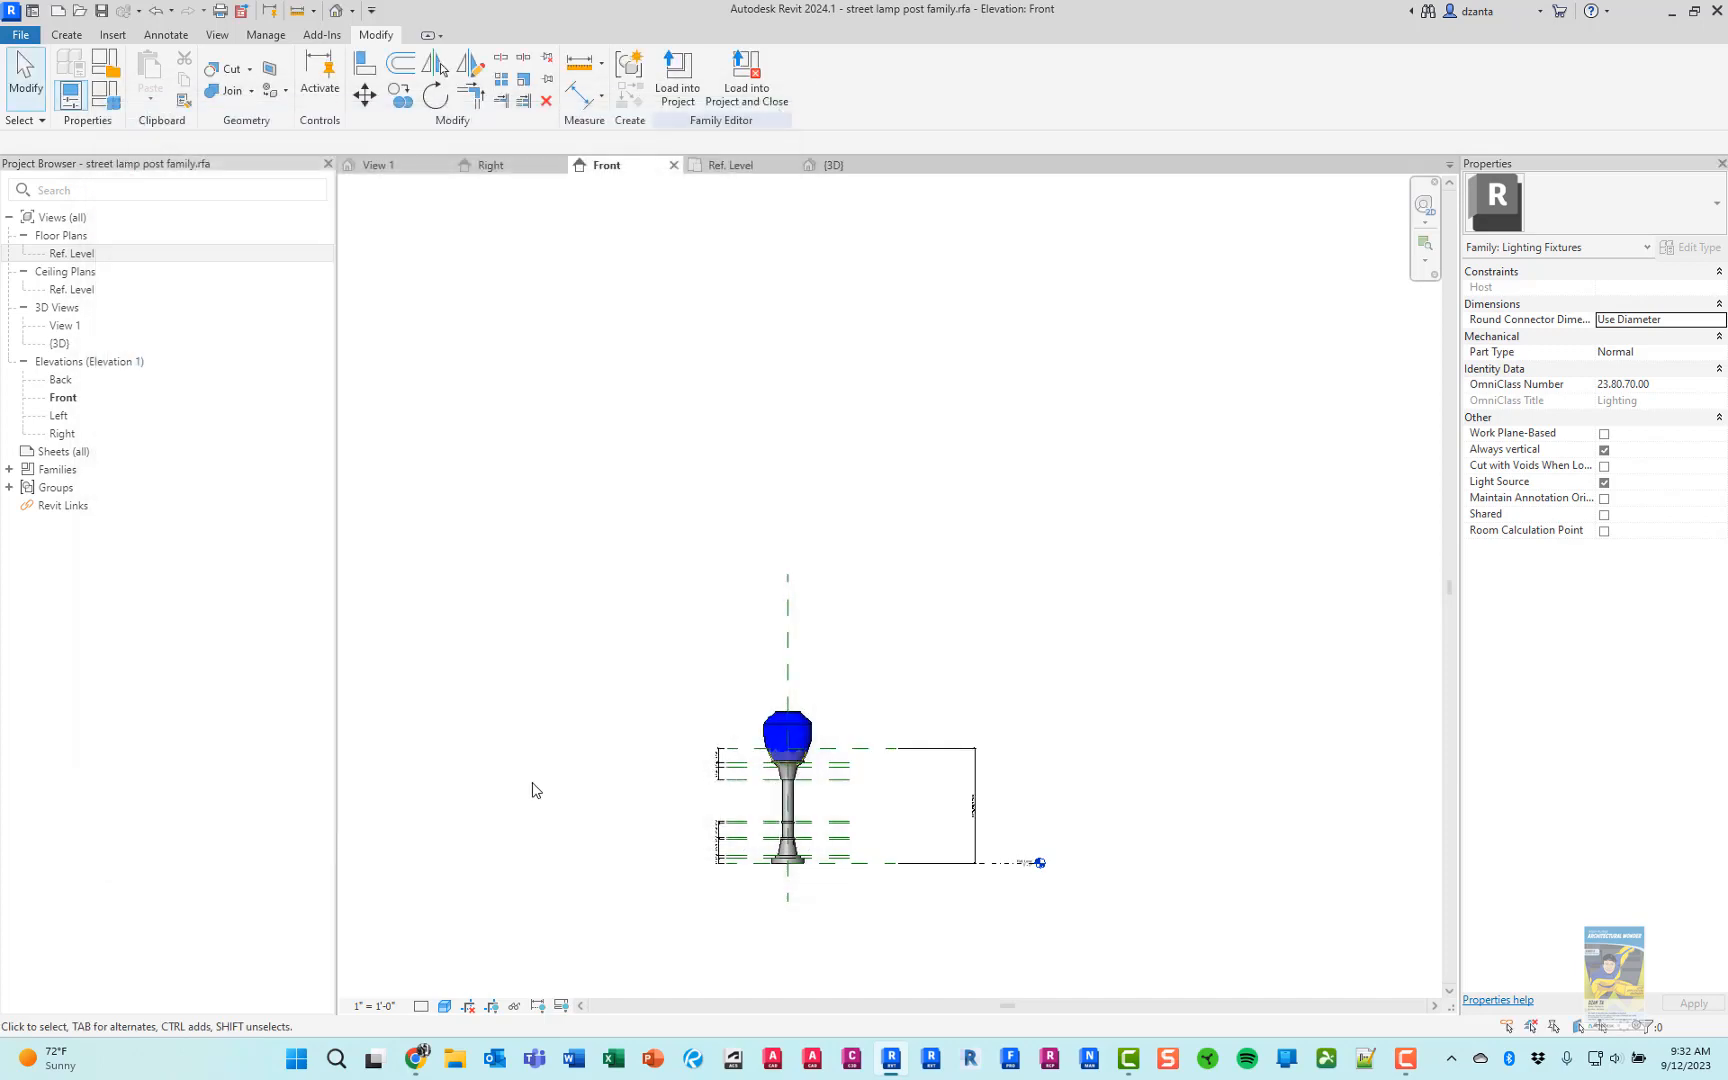
Return the lamp post to a tall height by increasing the family's Lamp_Height parameter from the short test value
left_click(105, 94)
left_click(414, 410)
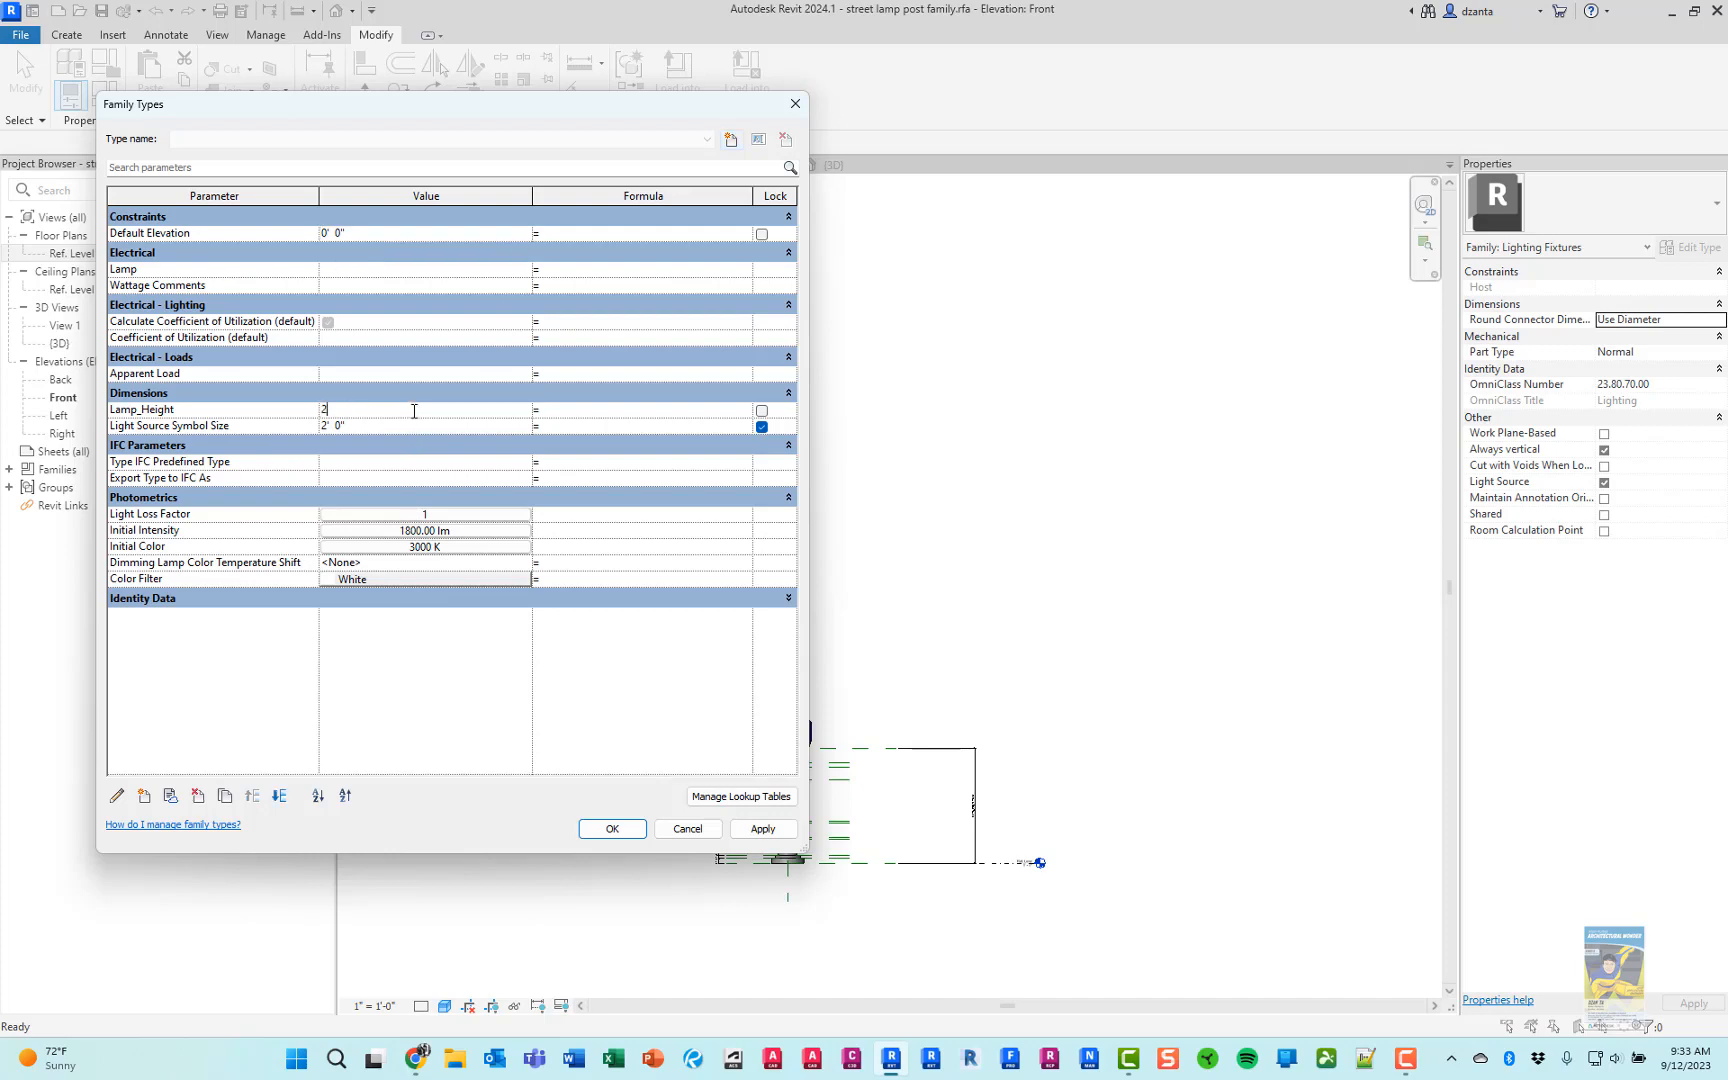
left_click(598, 827)
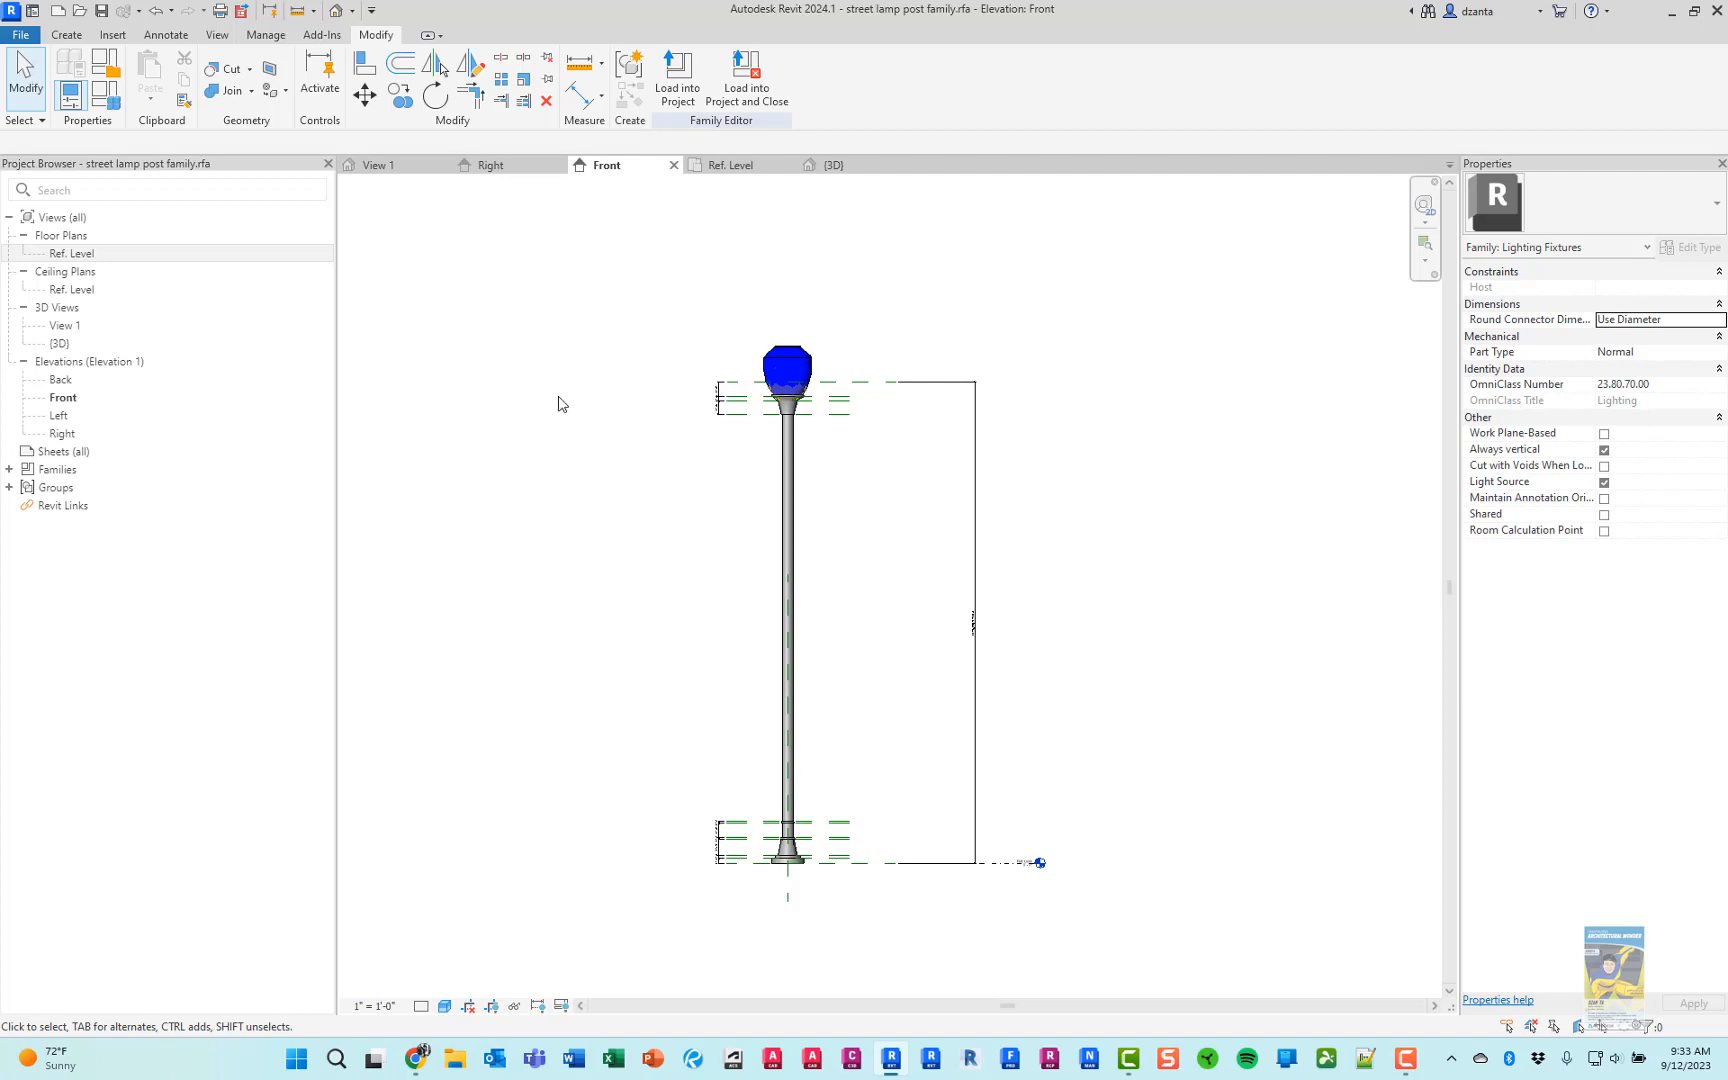
middle_click_drag(544, 413, 594, 397)
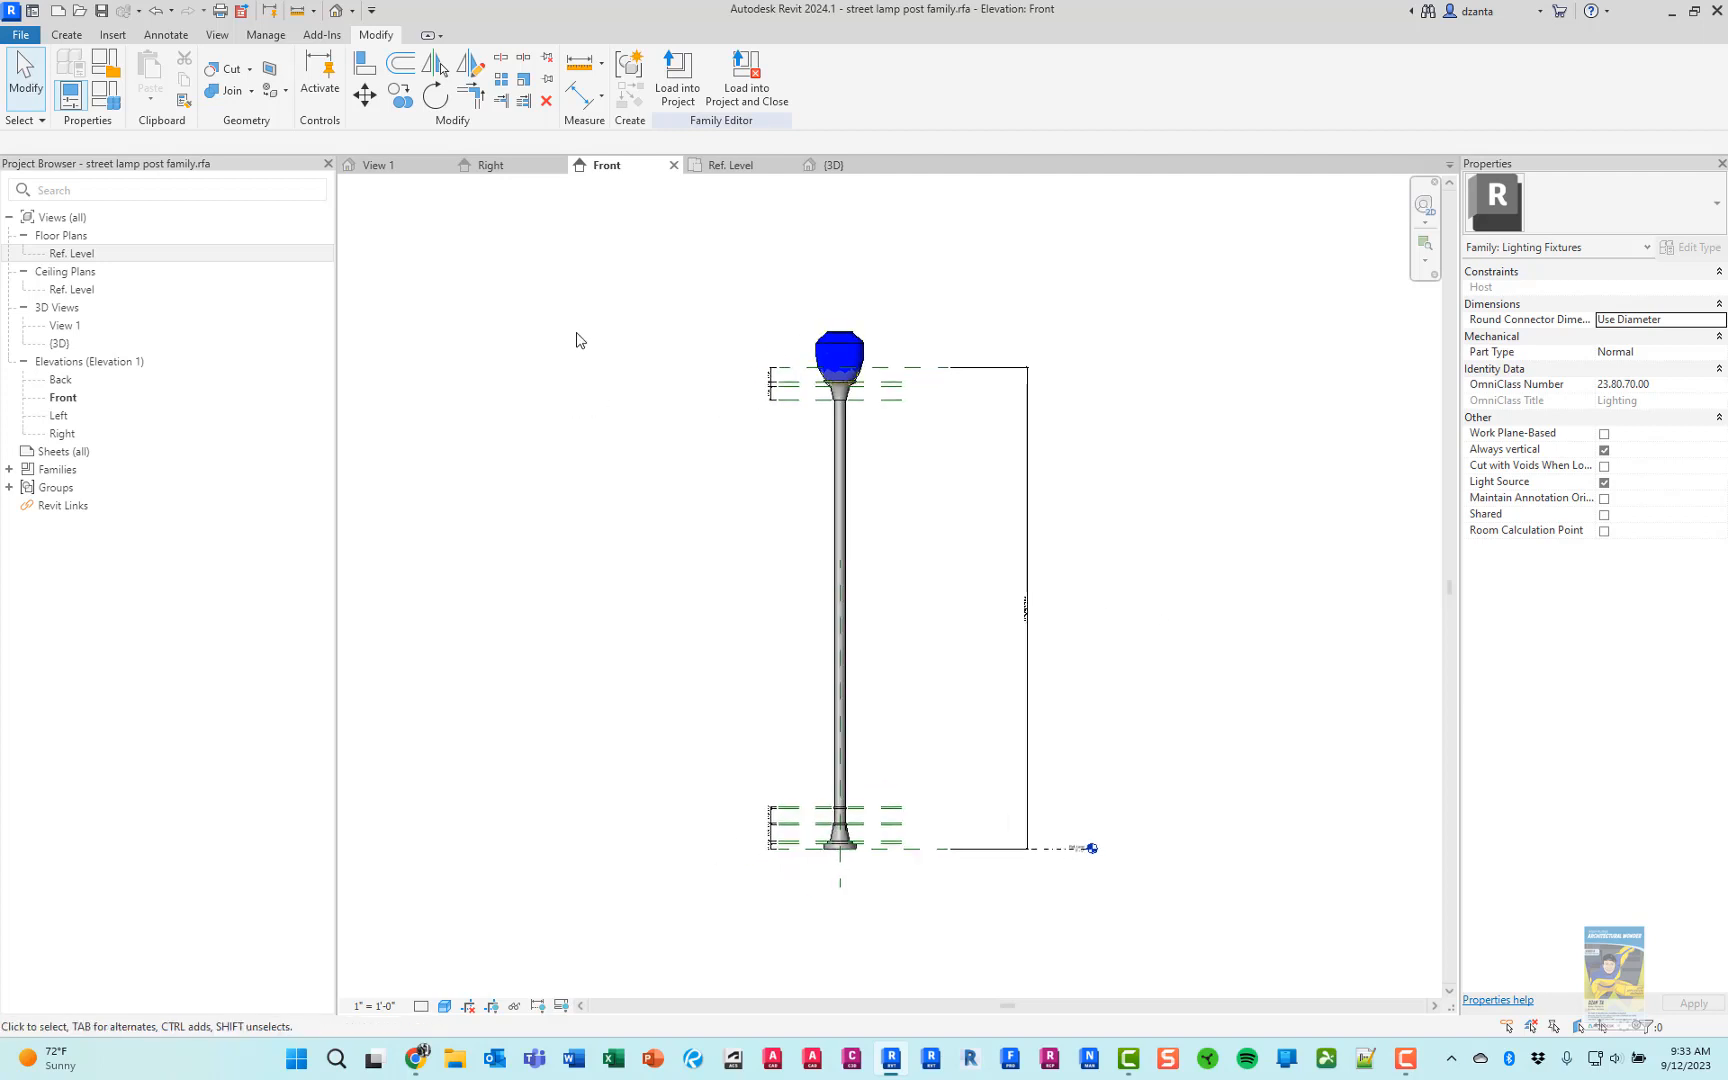
Open the light source's definition from the 3D view, try the circle as Emit from Shape, and set it back to point
left_click(842, 165)
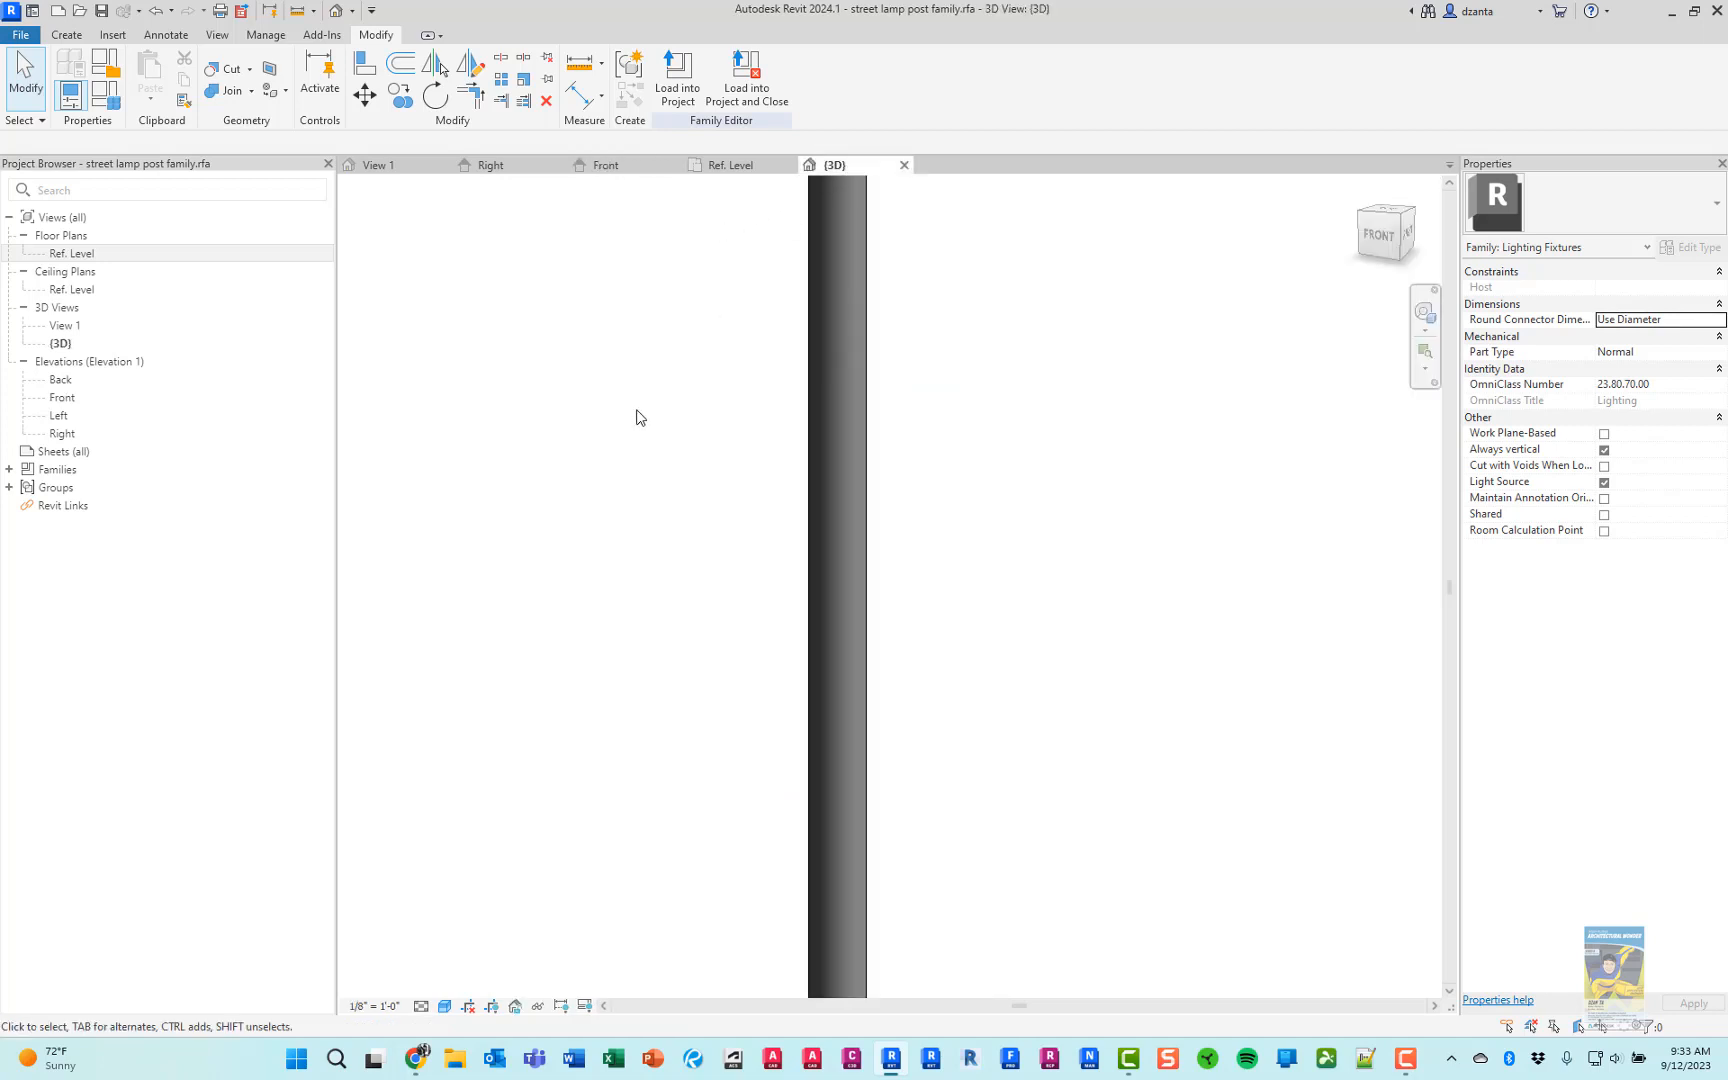
scroll(637, 411, "down", 1)
key("z")
key("e")
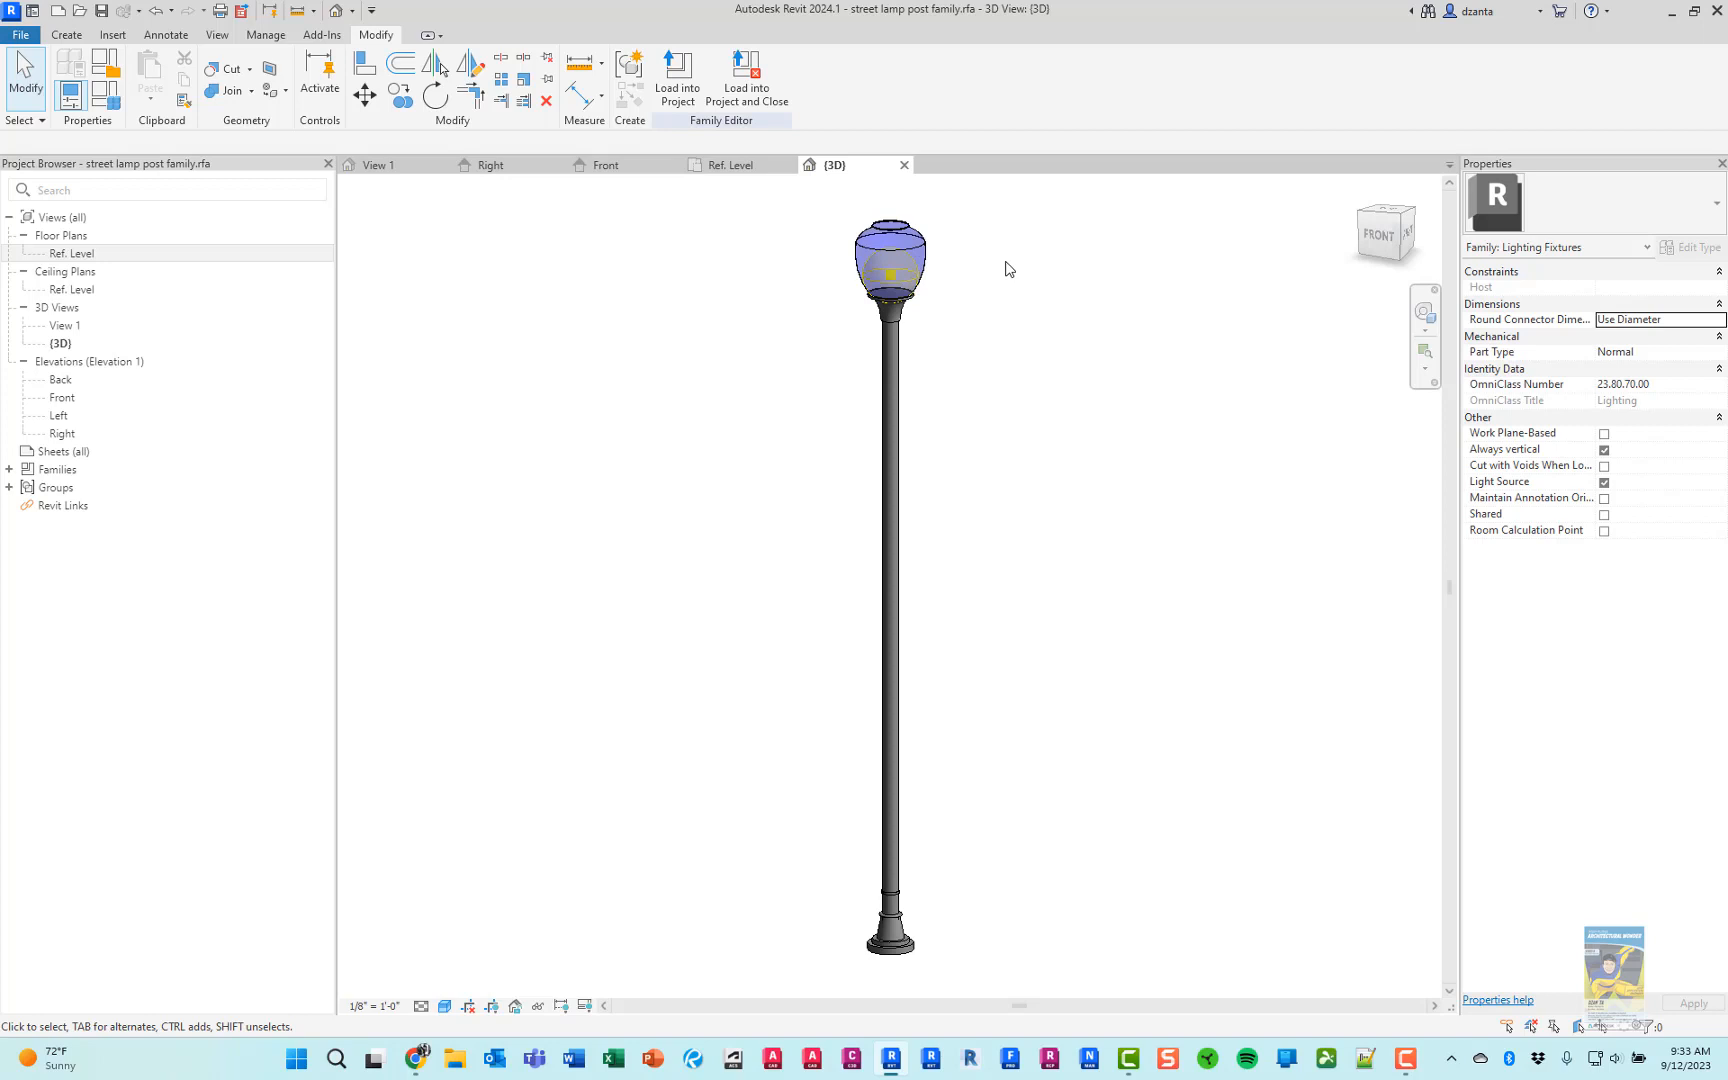
left_click(934, 277)
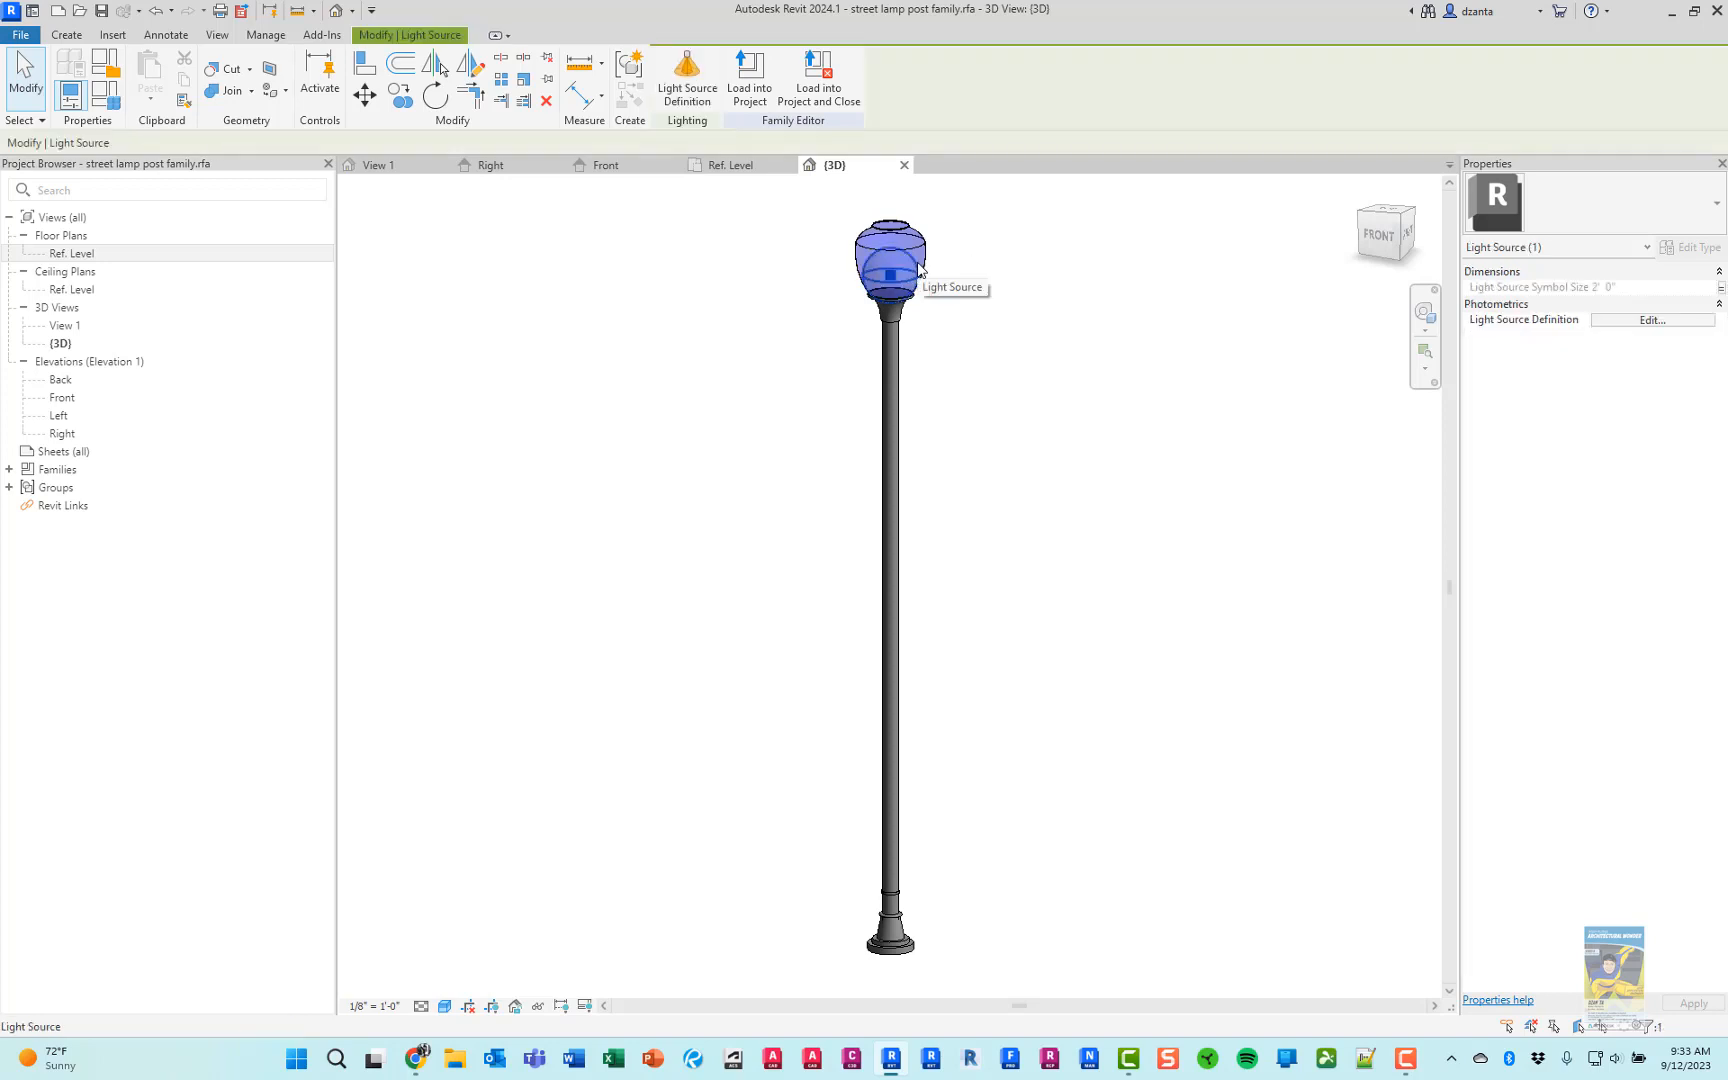
left_click(1616, 321)
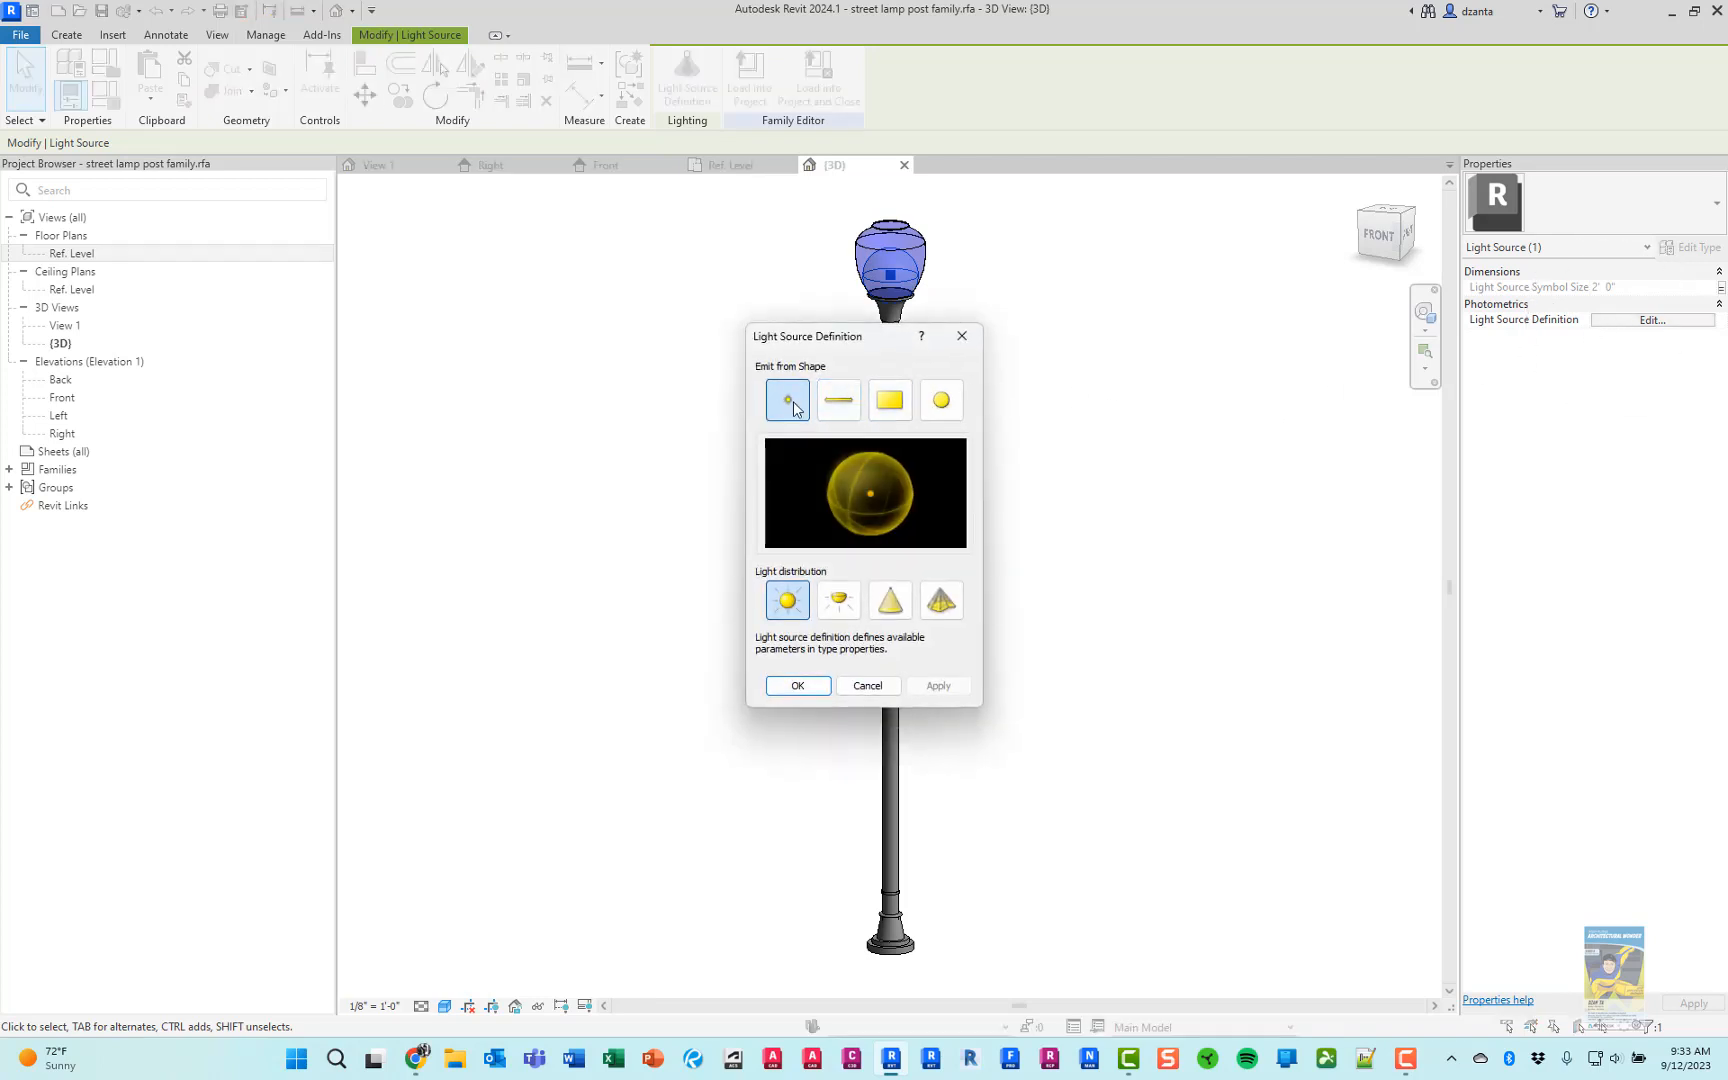
left_click(942, 402)
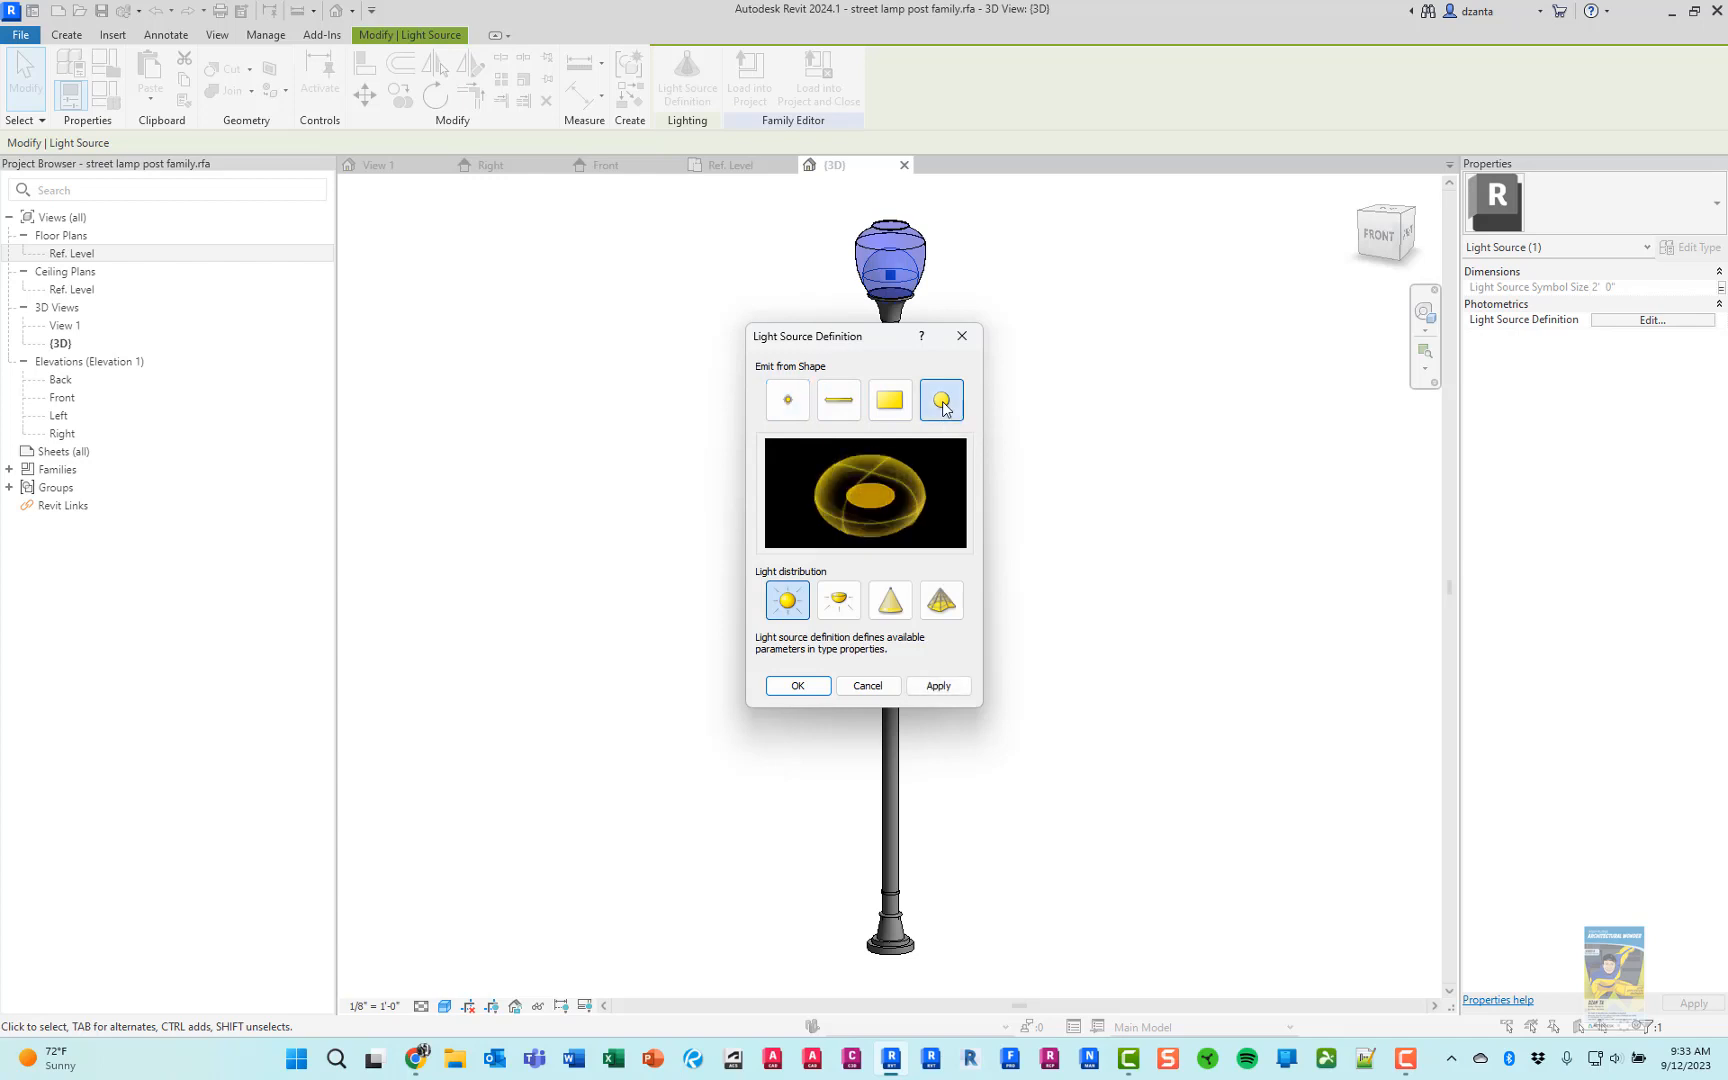
left_click(799, 412)
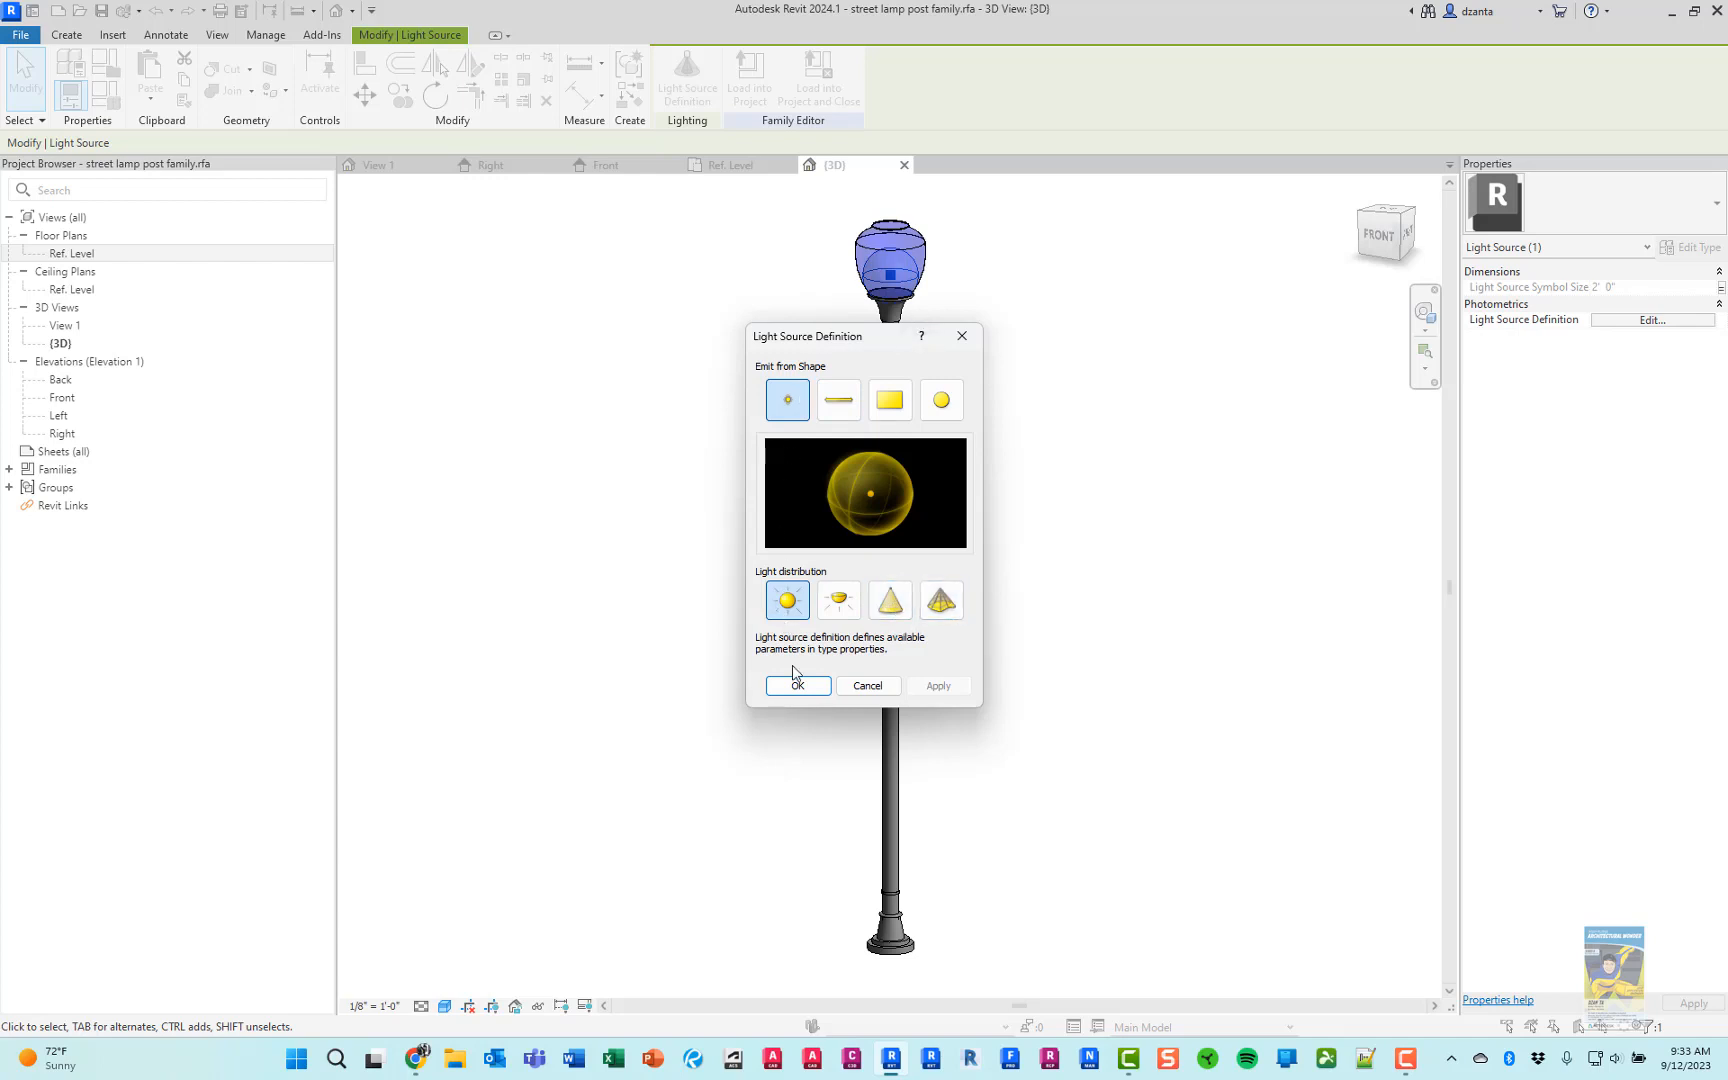
Accept the point light source with spherical distribution, and widen the Properties palette so the parameter names show in full
left_click(798, 686)
left_click(1172, 584)
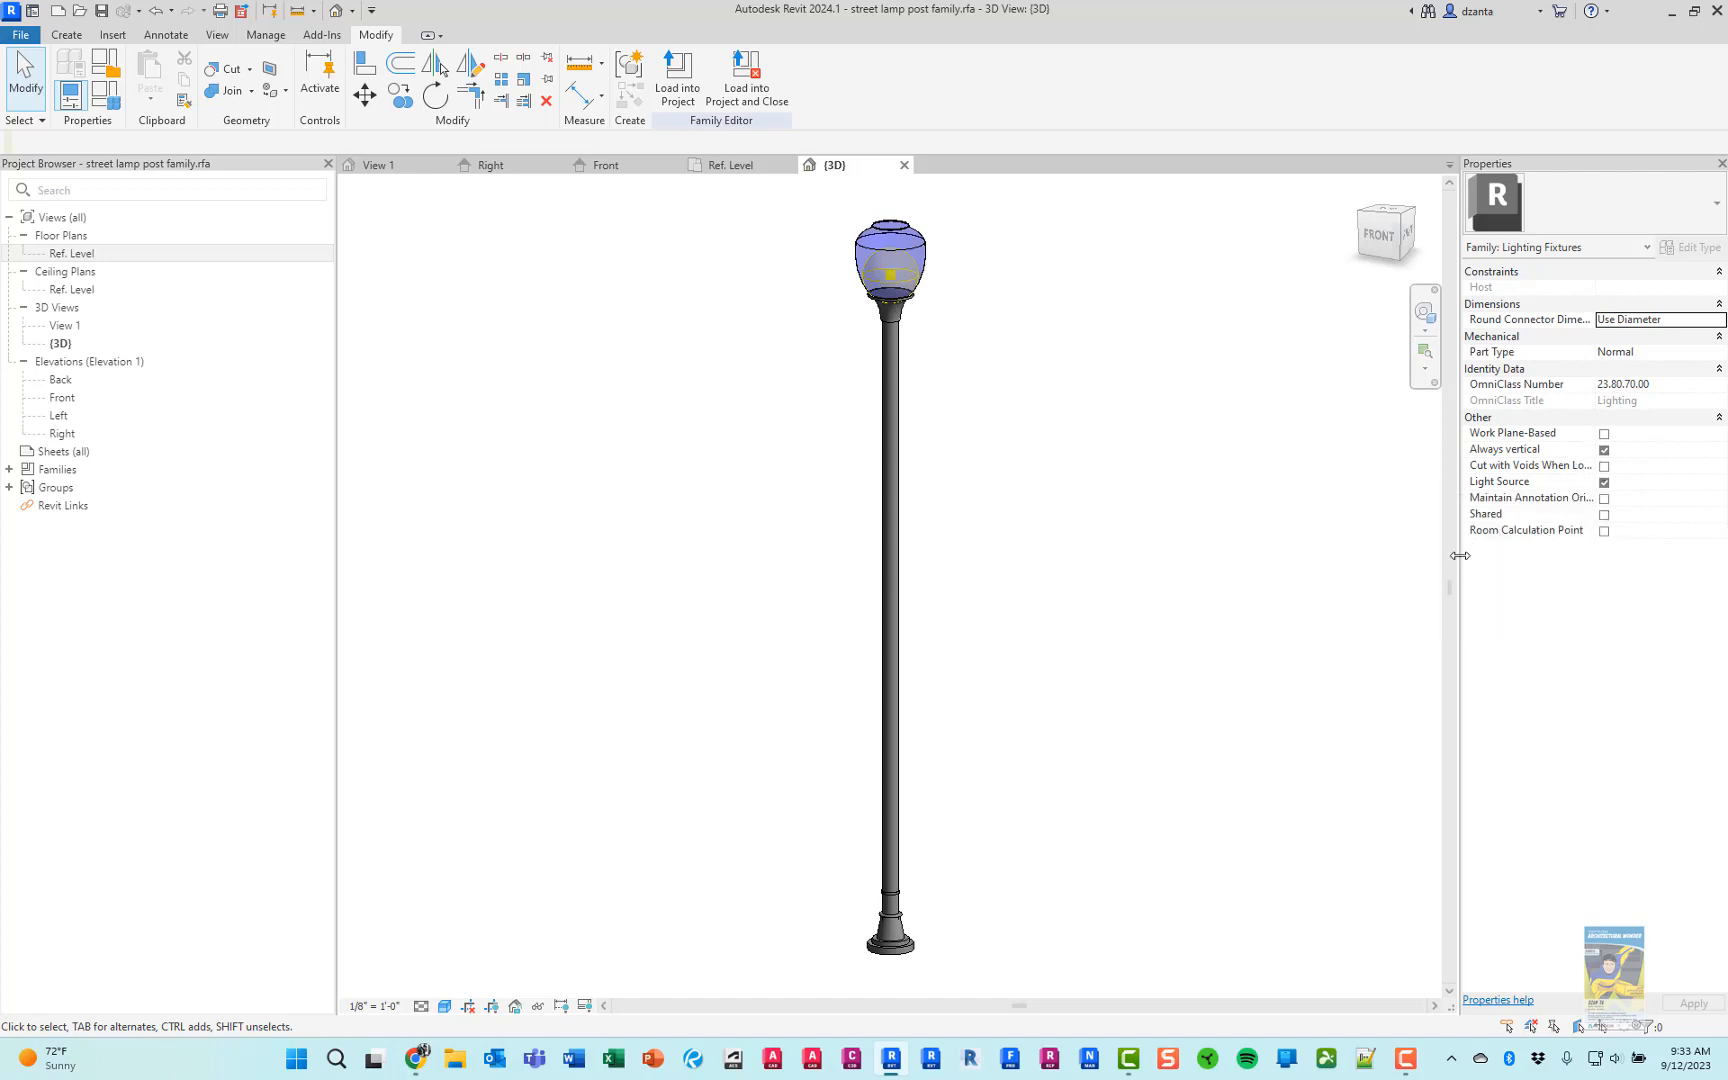
left_click_drag(1460, 555, 1395, 548)
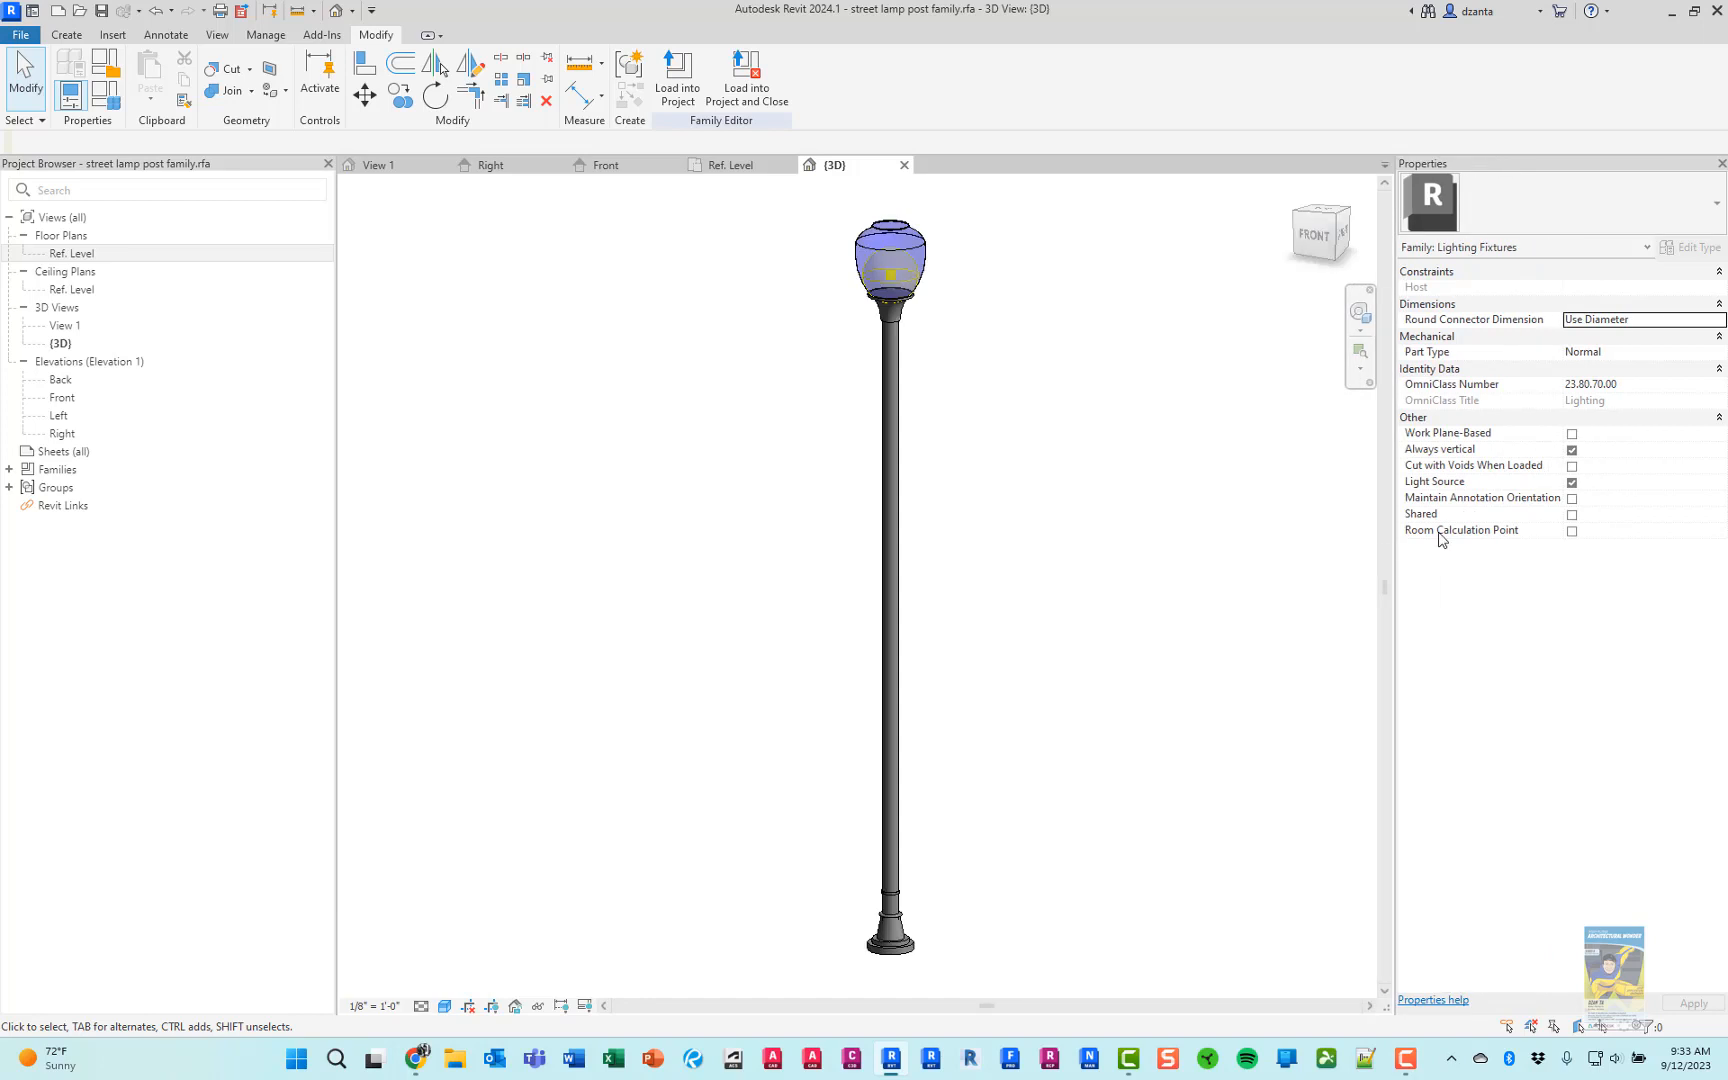
left_click(1567, 419)
left_click(1566, 420)
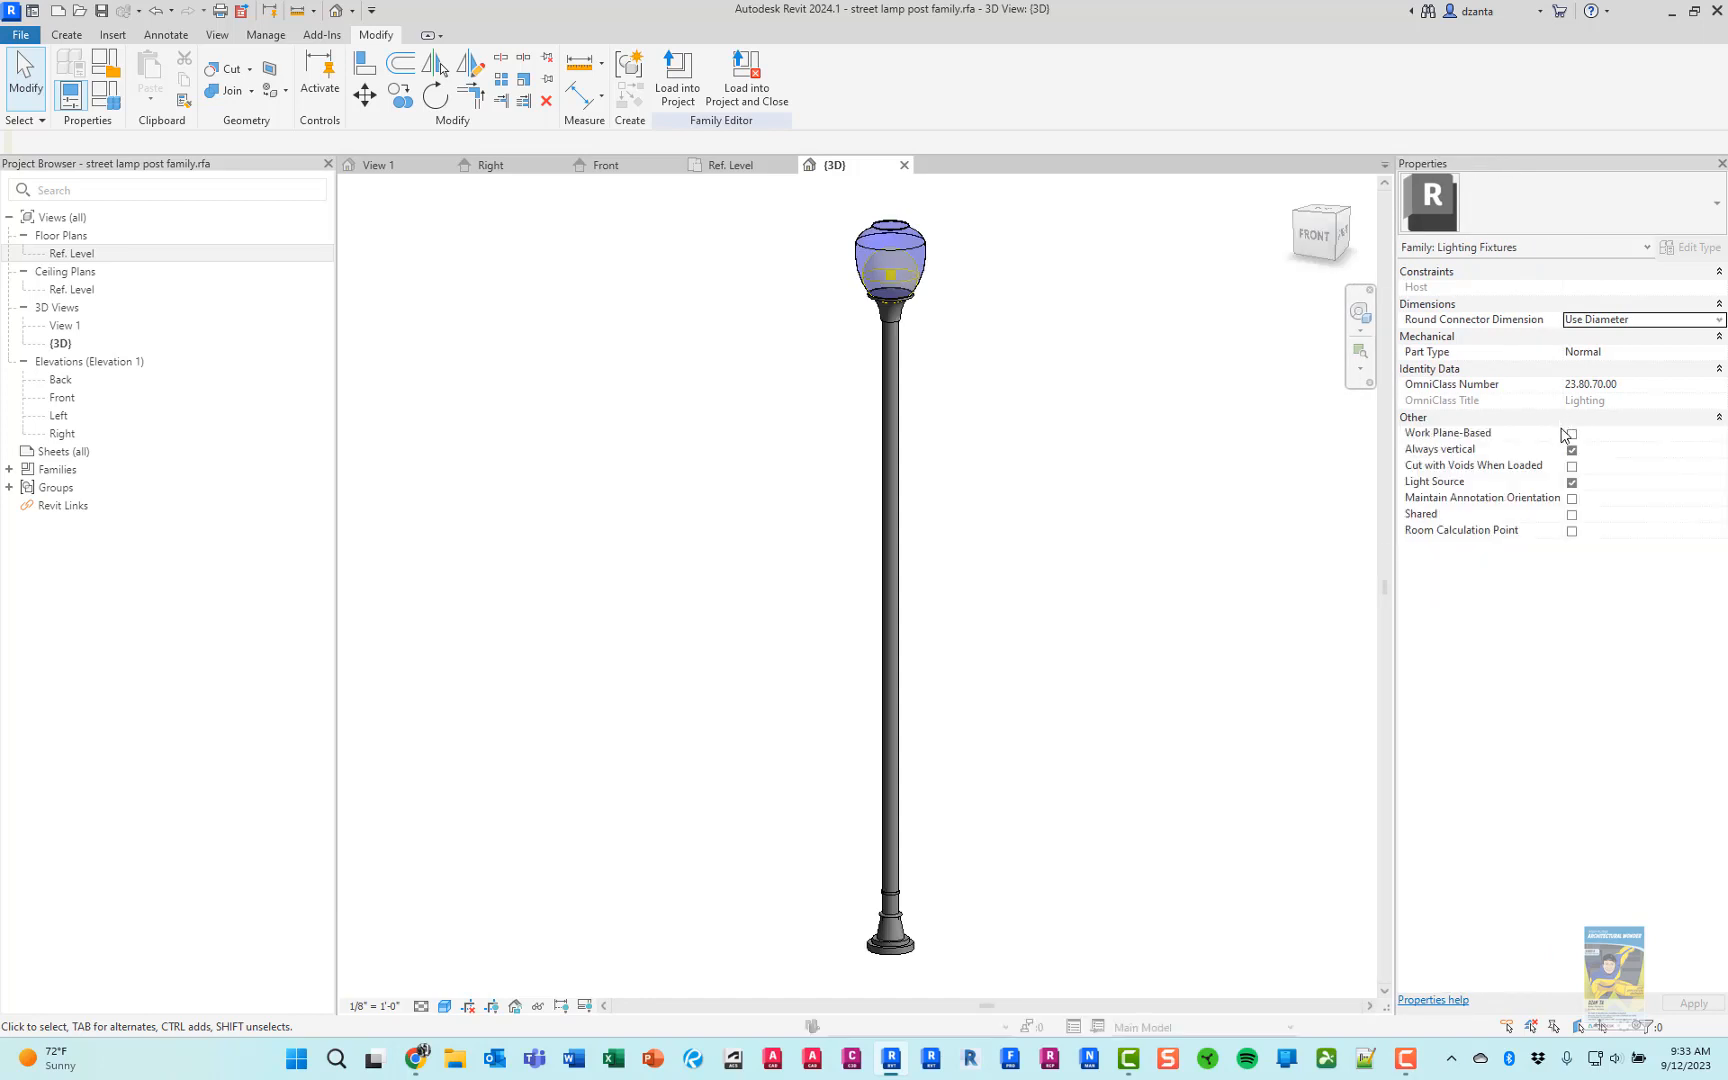
left_click_drag(1563, 433, 1580, 434)
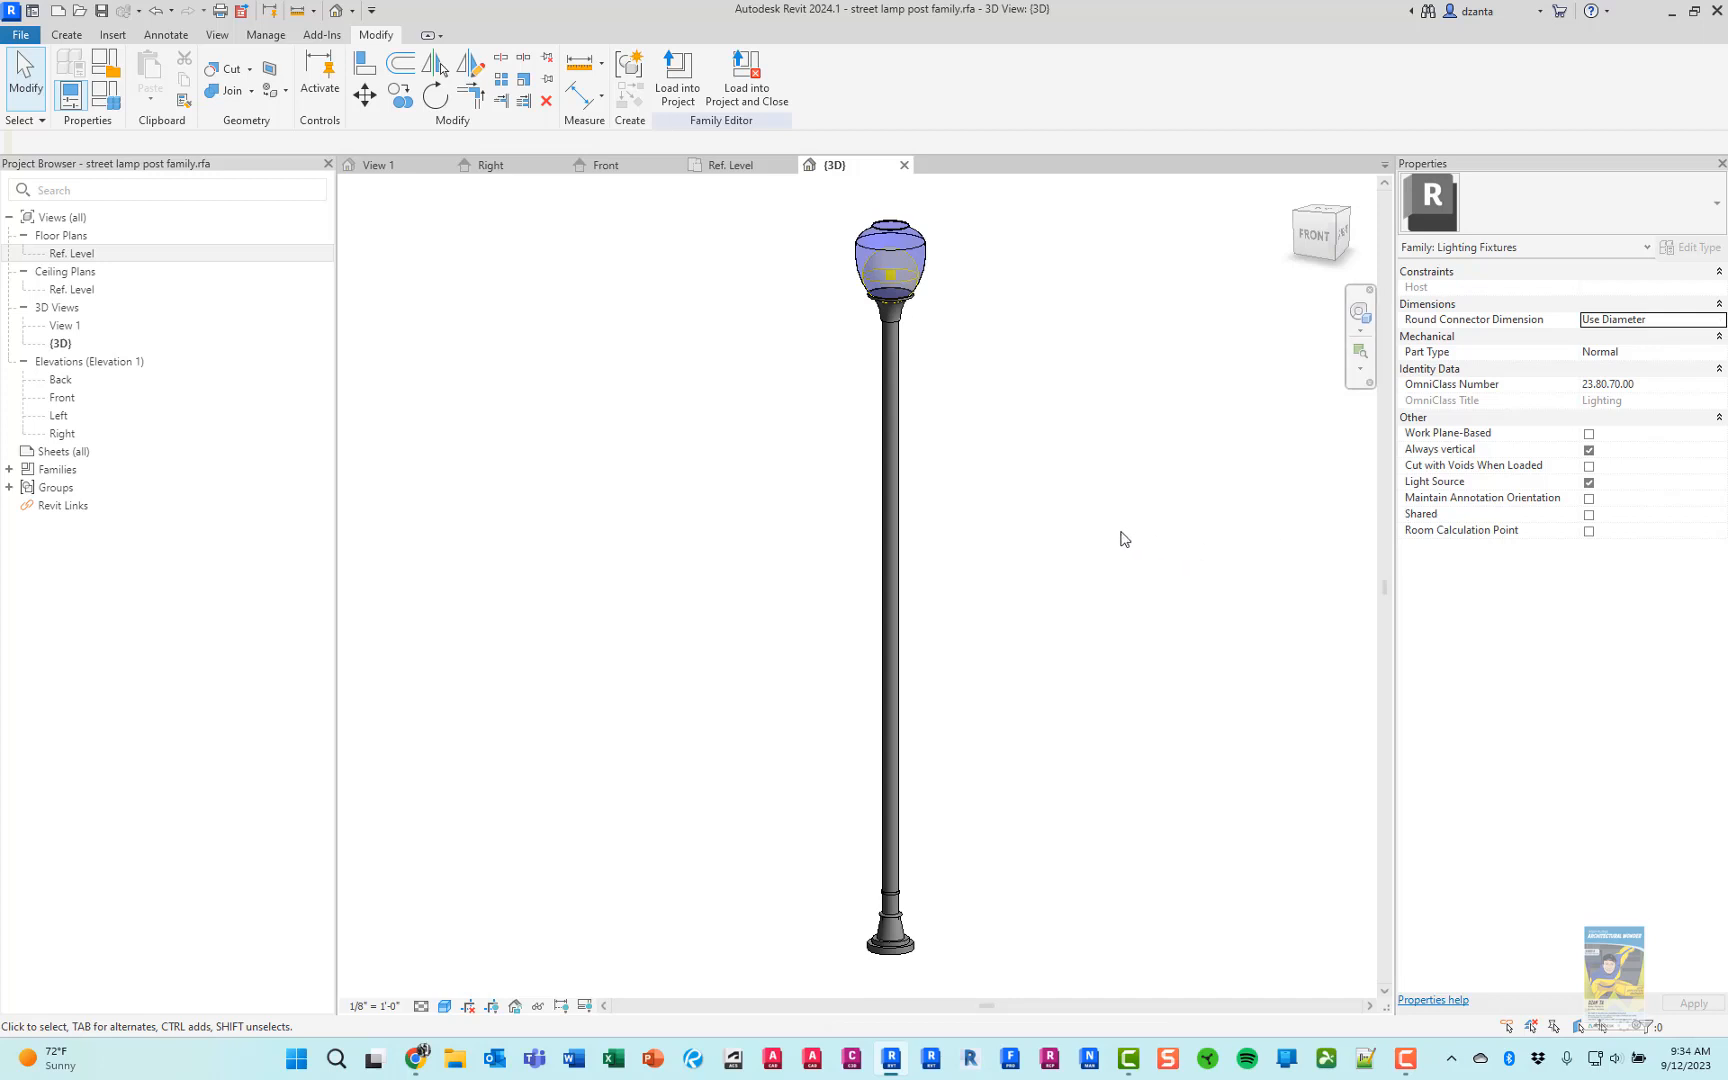
Close the family's inactive views and create a new project from the Commercial-Default.rte template
scroll(1122, 539, "down", 2)
middle_click_drag(1118, 544, 1034, 552)
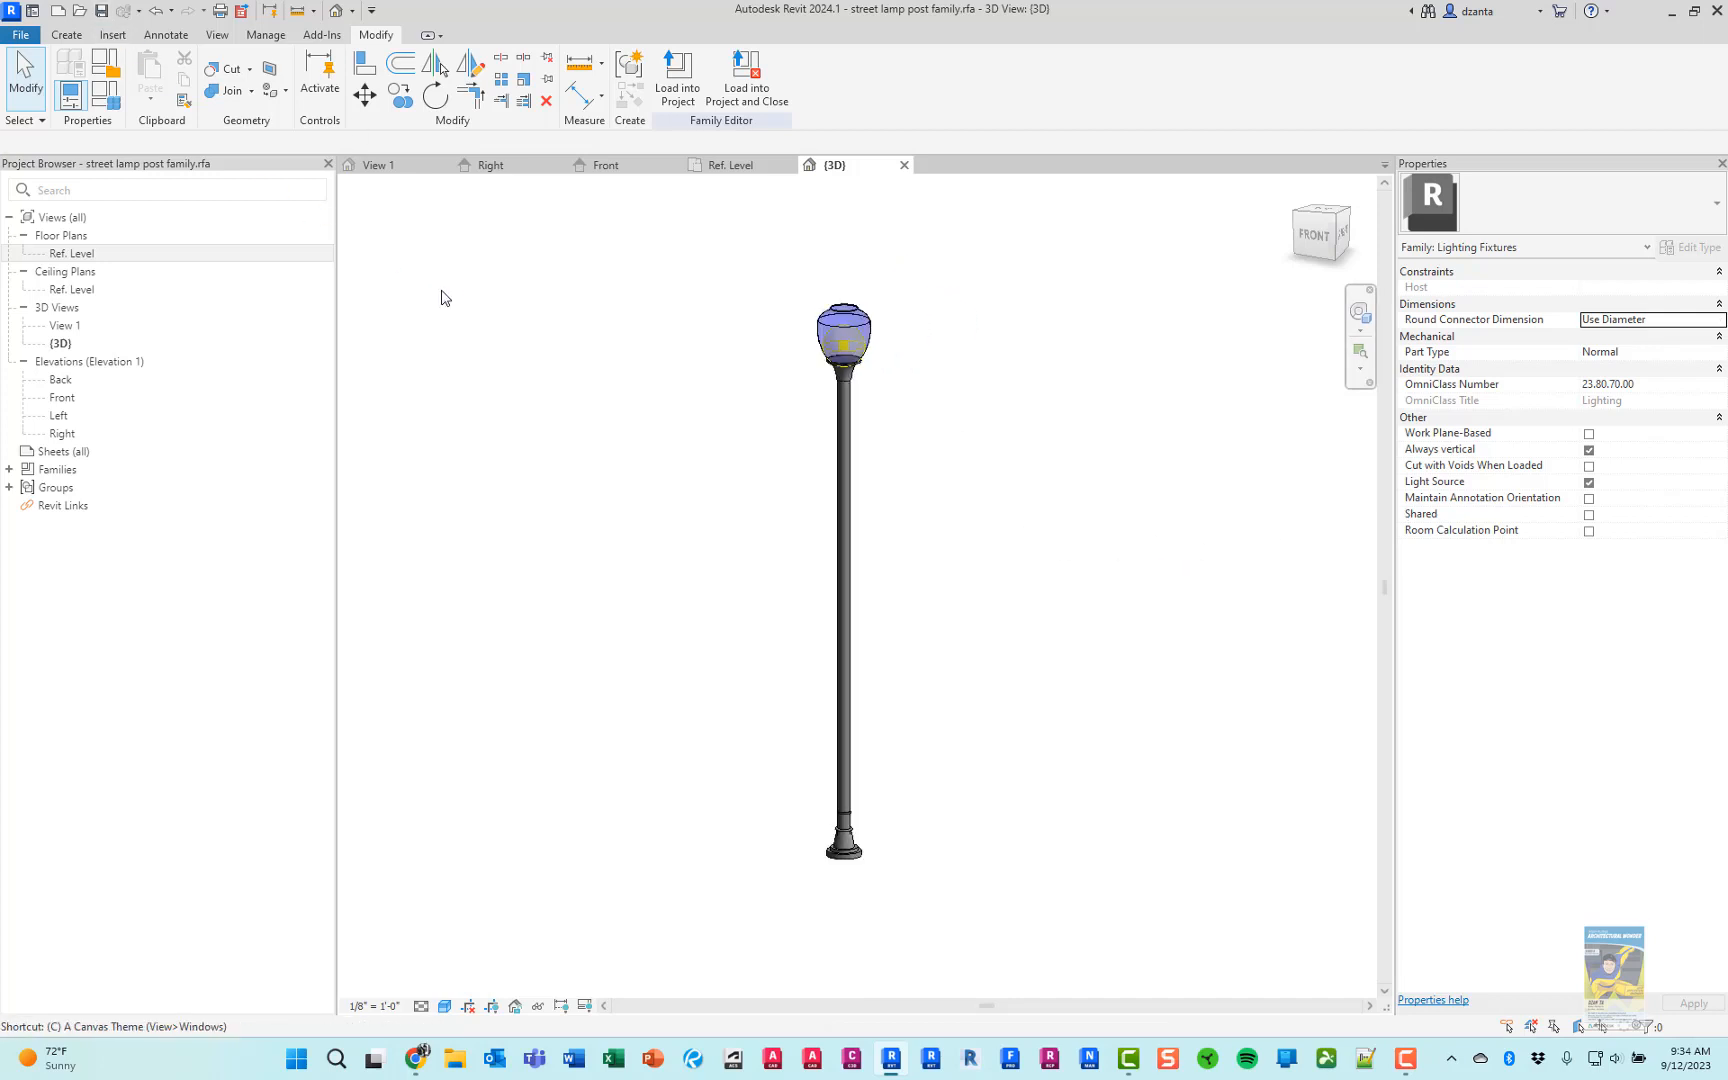
key("i")
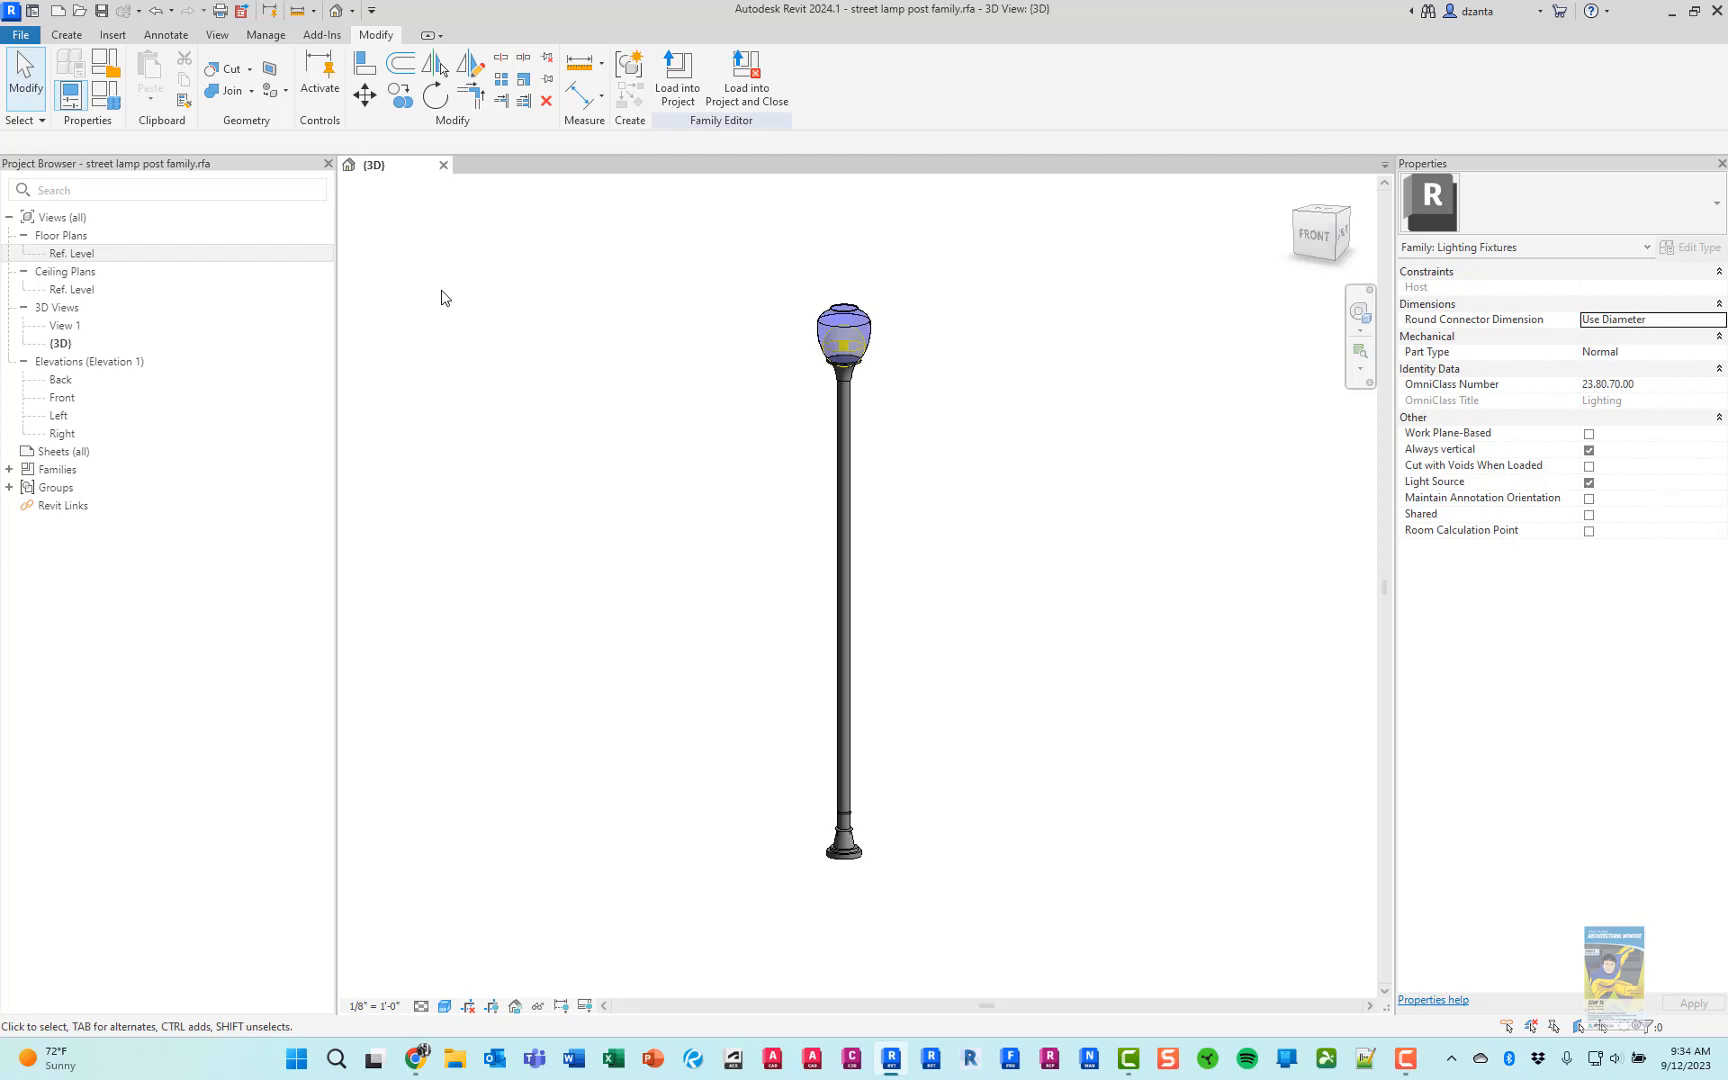
left_click(60, 14)
left_click(764, 490)
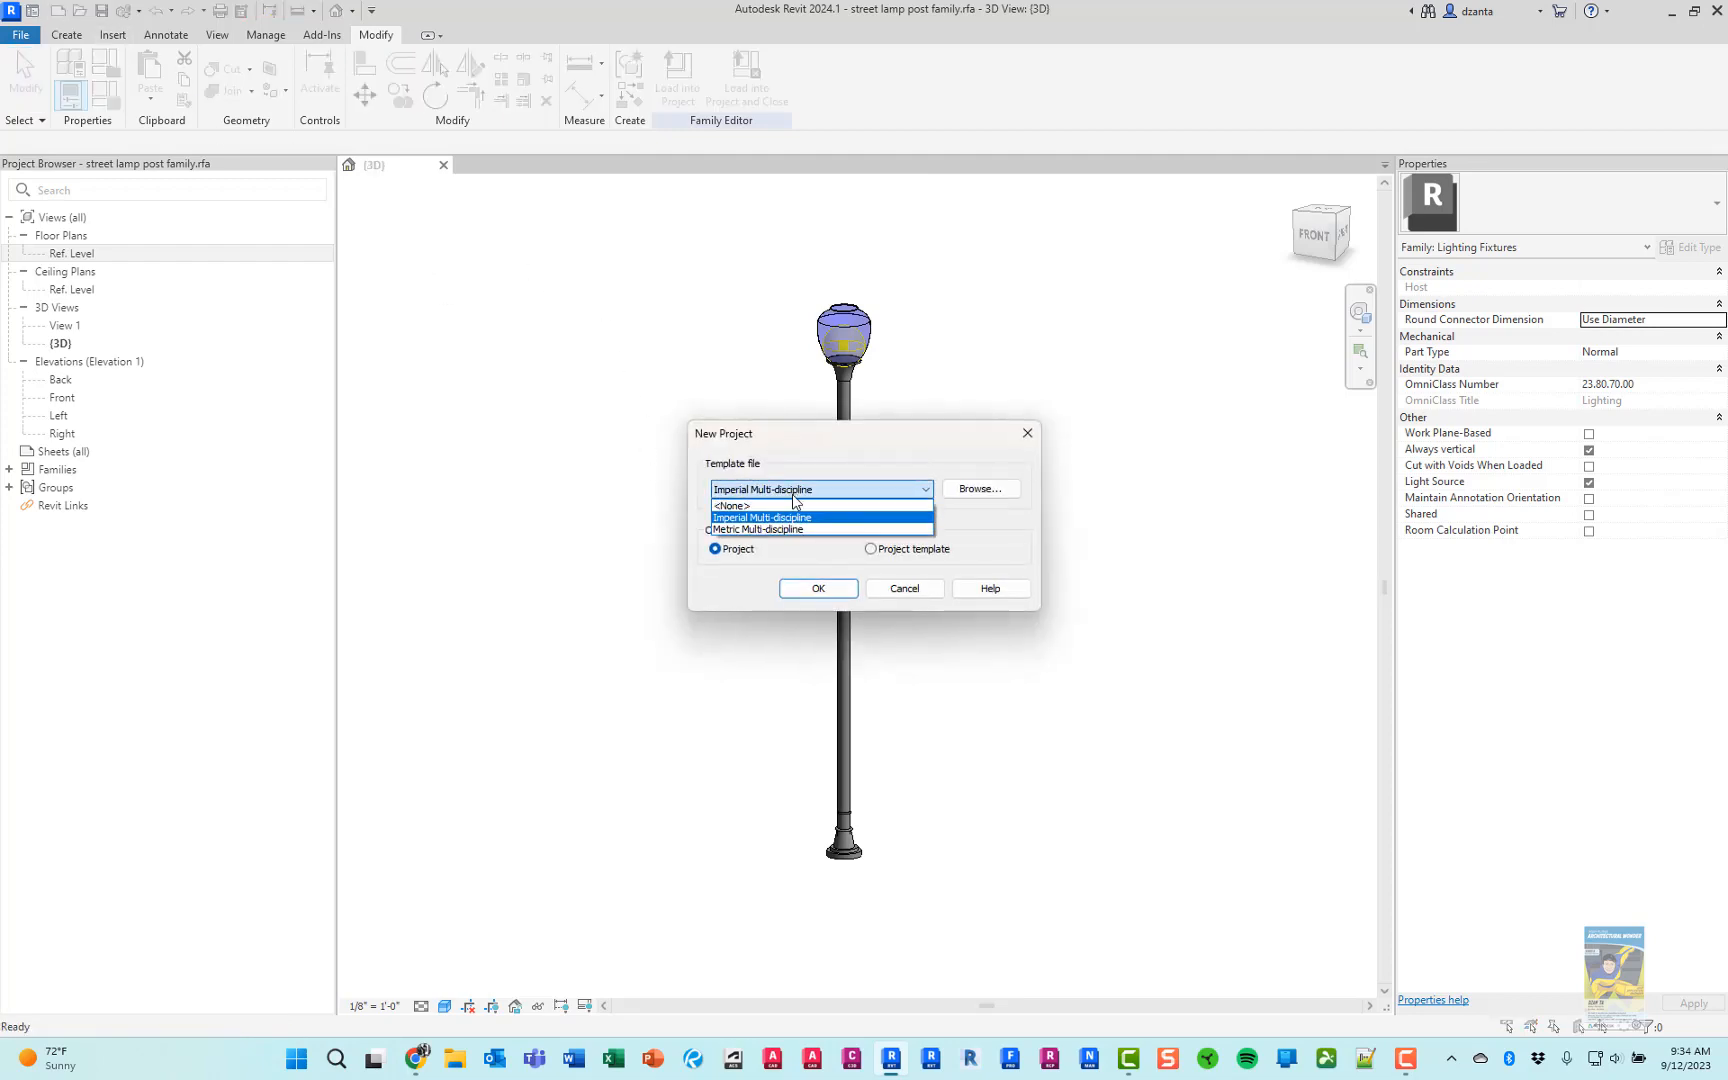
left_click(883, 515)
left_click(980, 488)
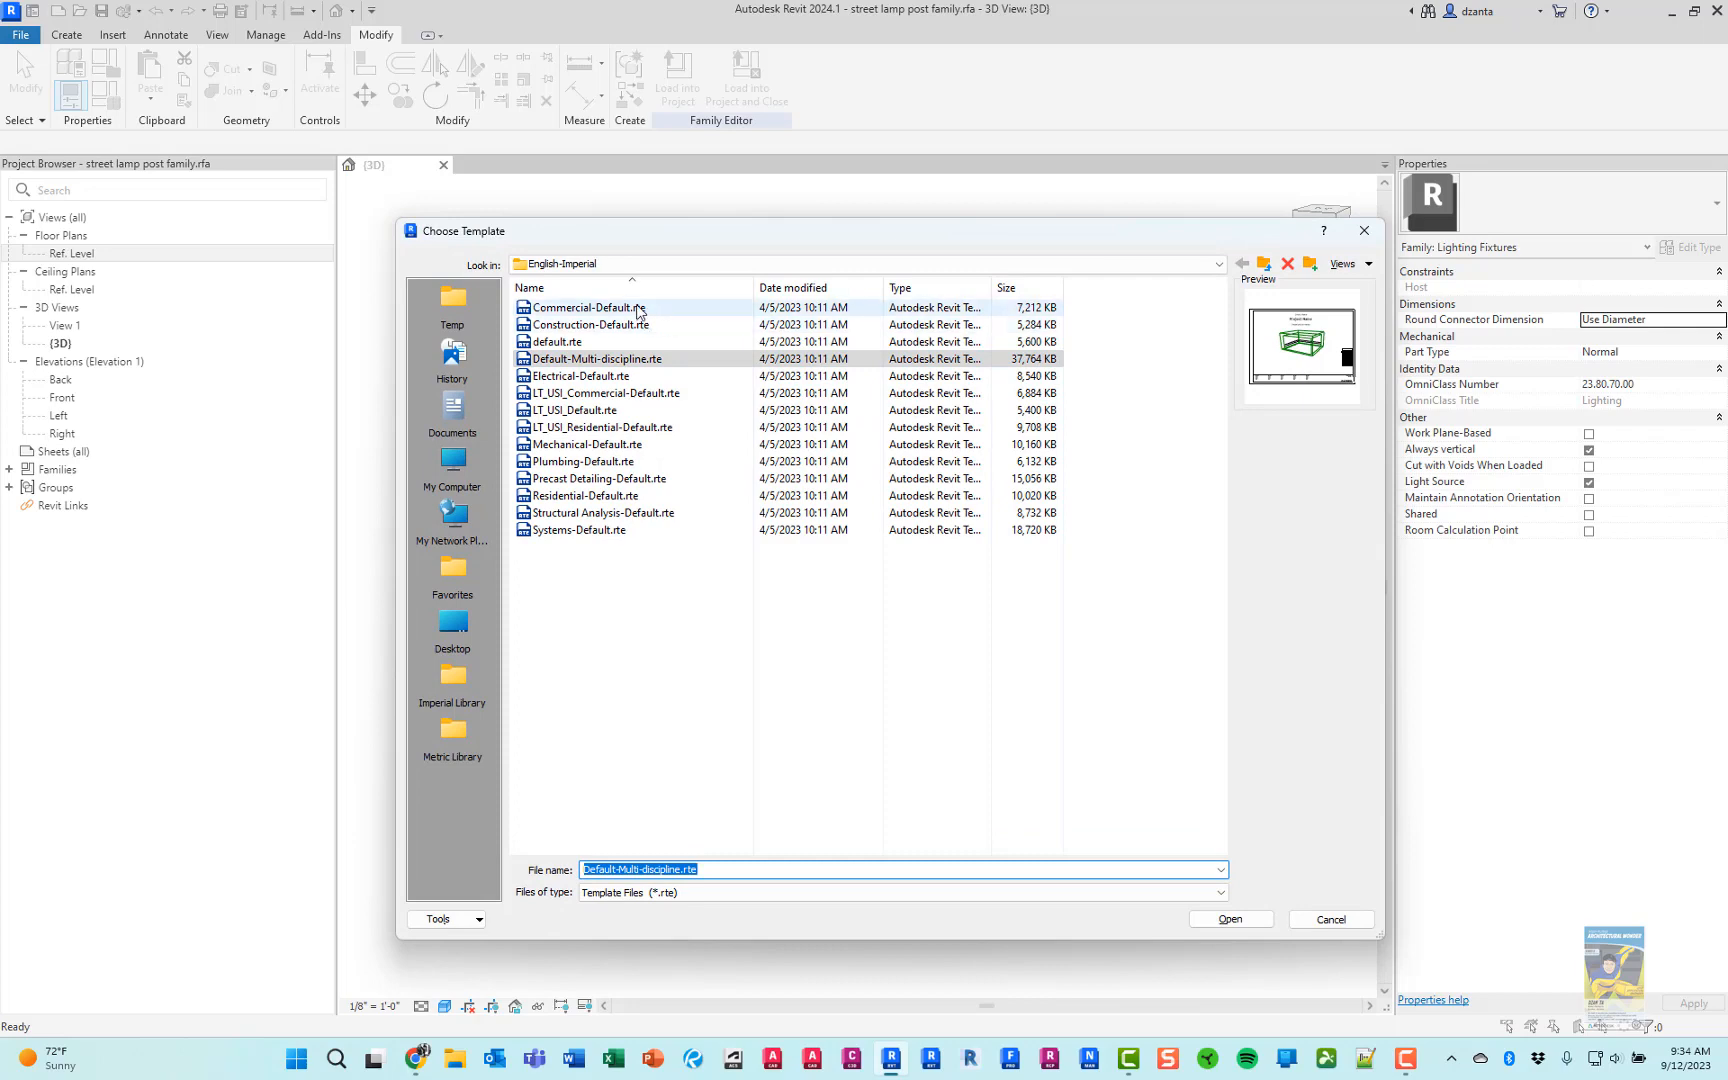
left_click(600, 308)
left_click(1230, 919)
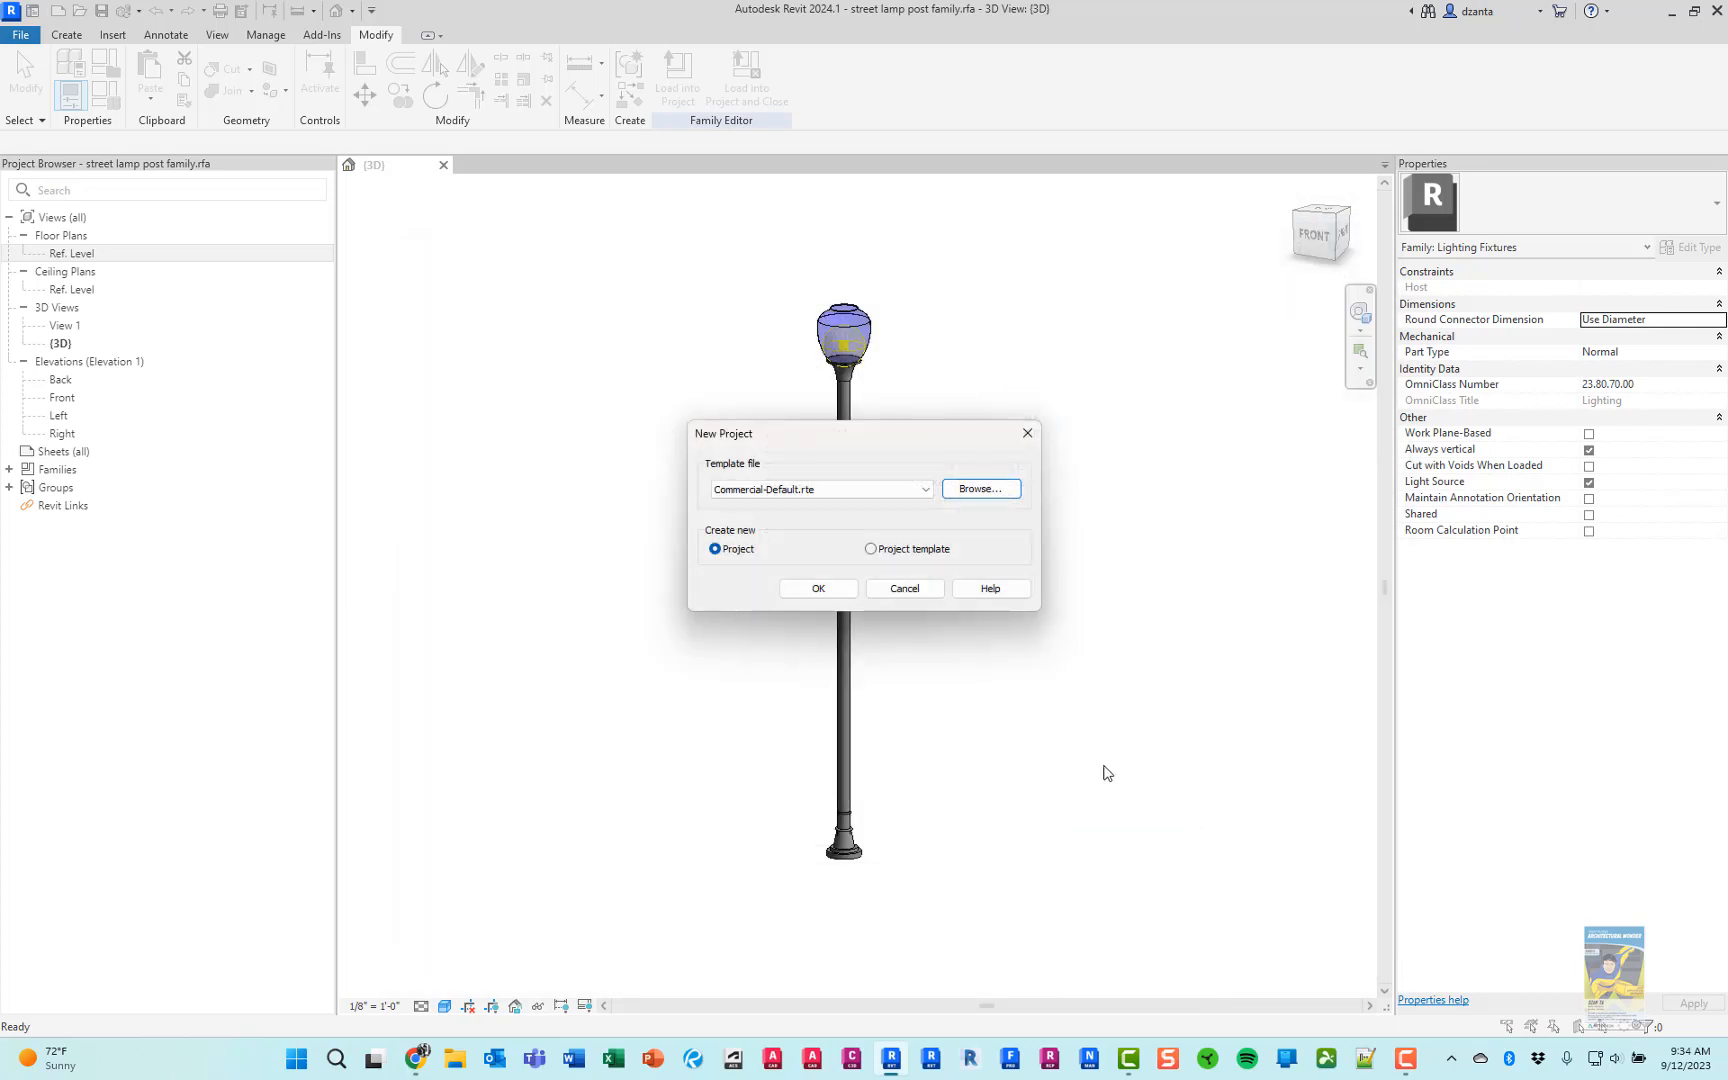
left_click(795, 590)
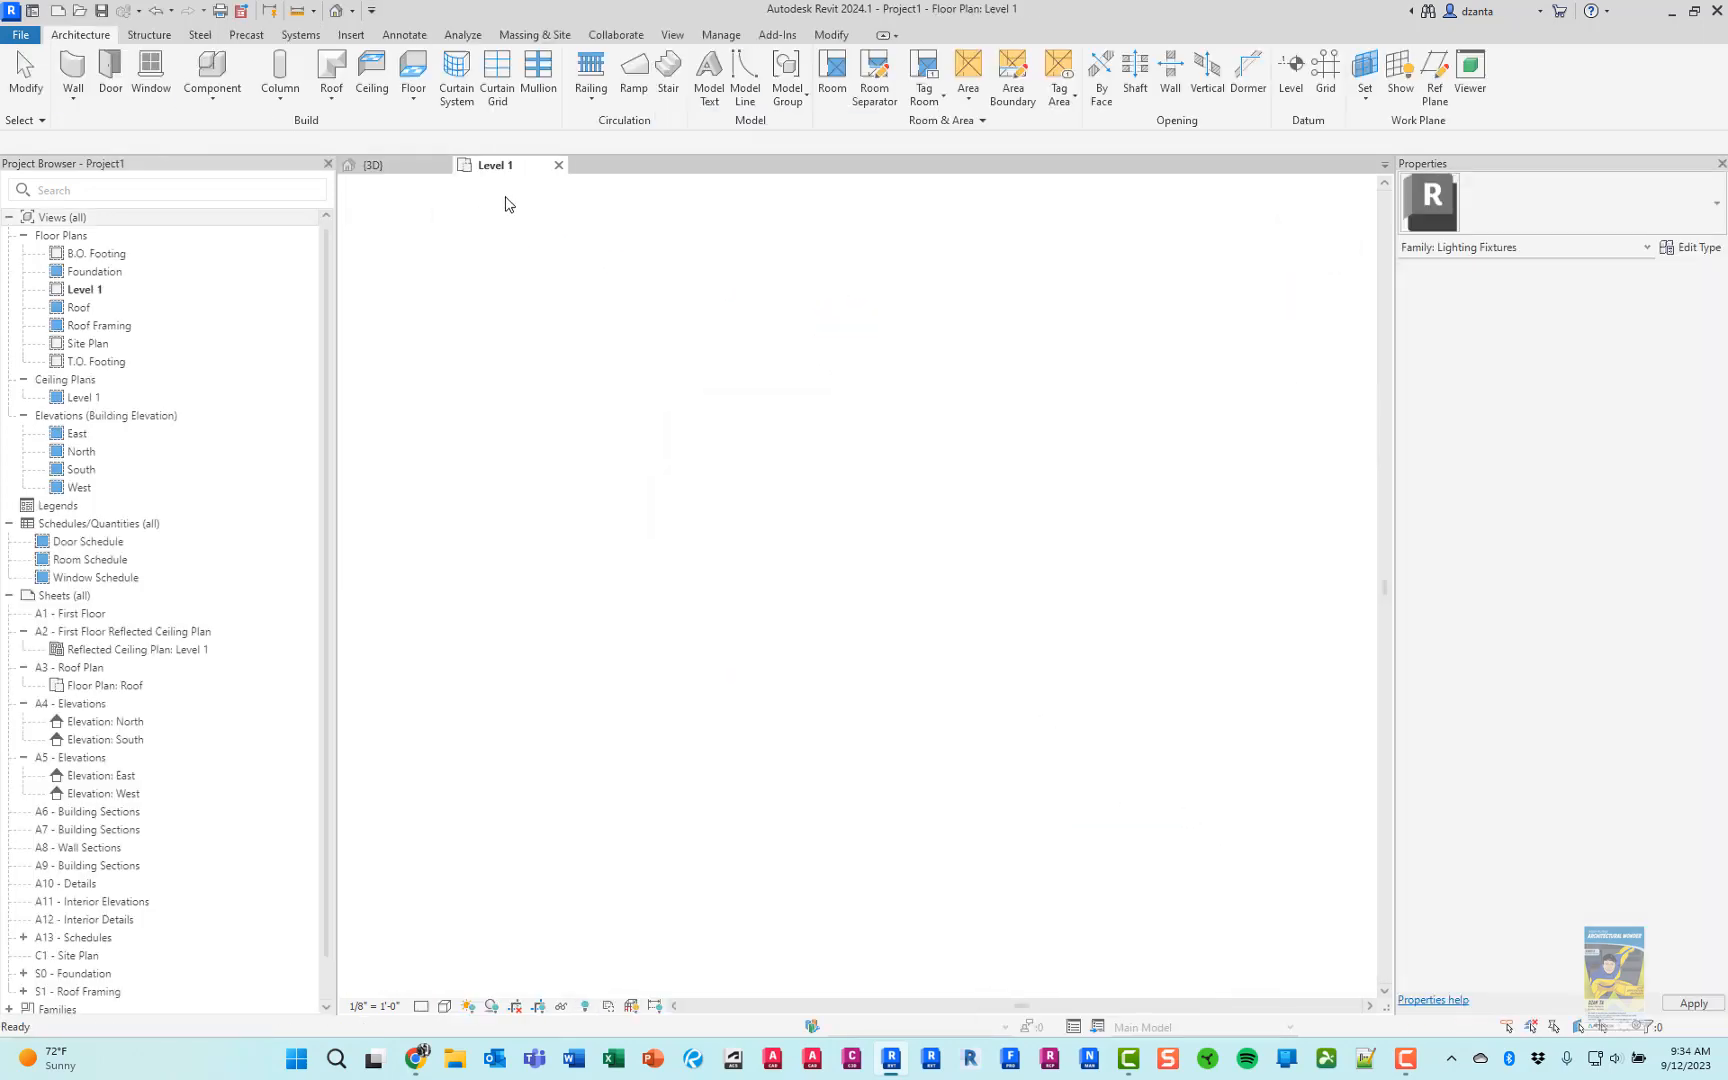
Load the street lamp post family into the new project and place seven instances scattered across the Level 1 plan
left_click(400, 166)
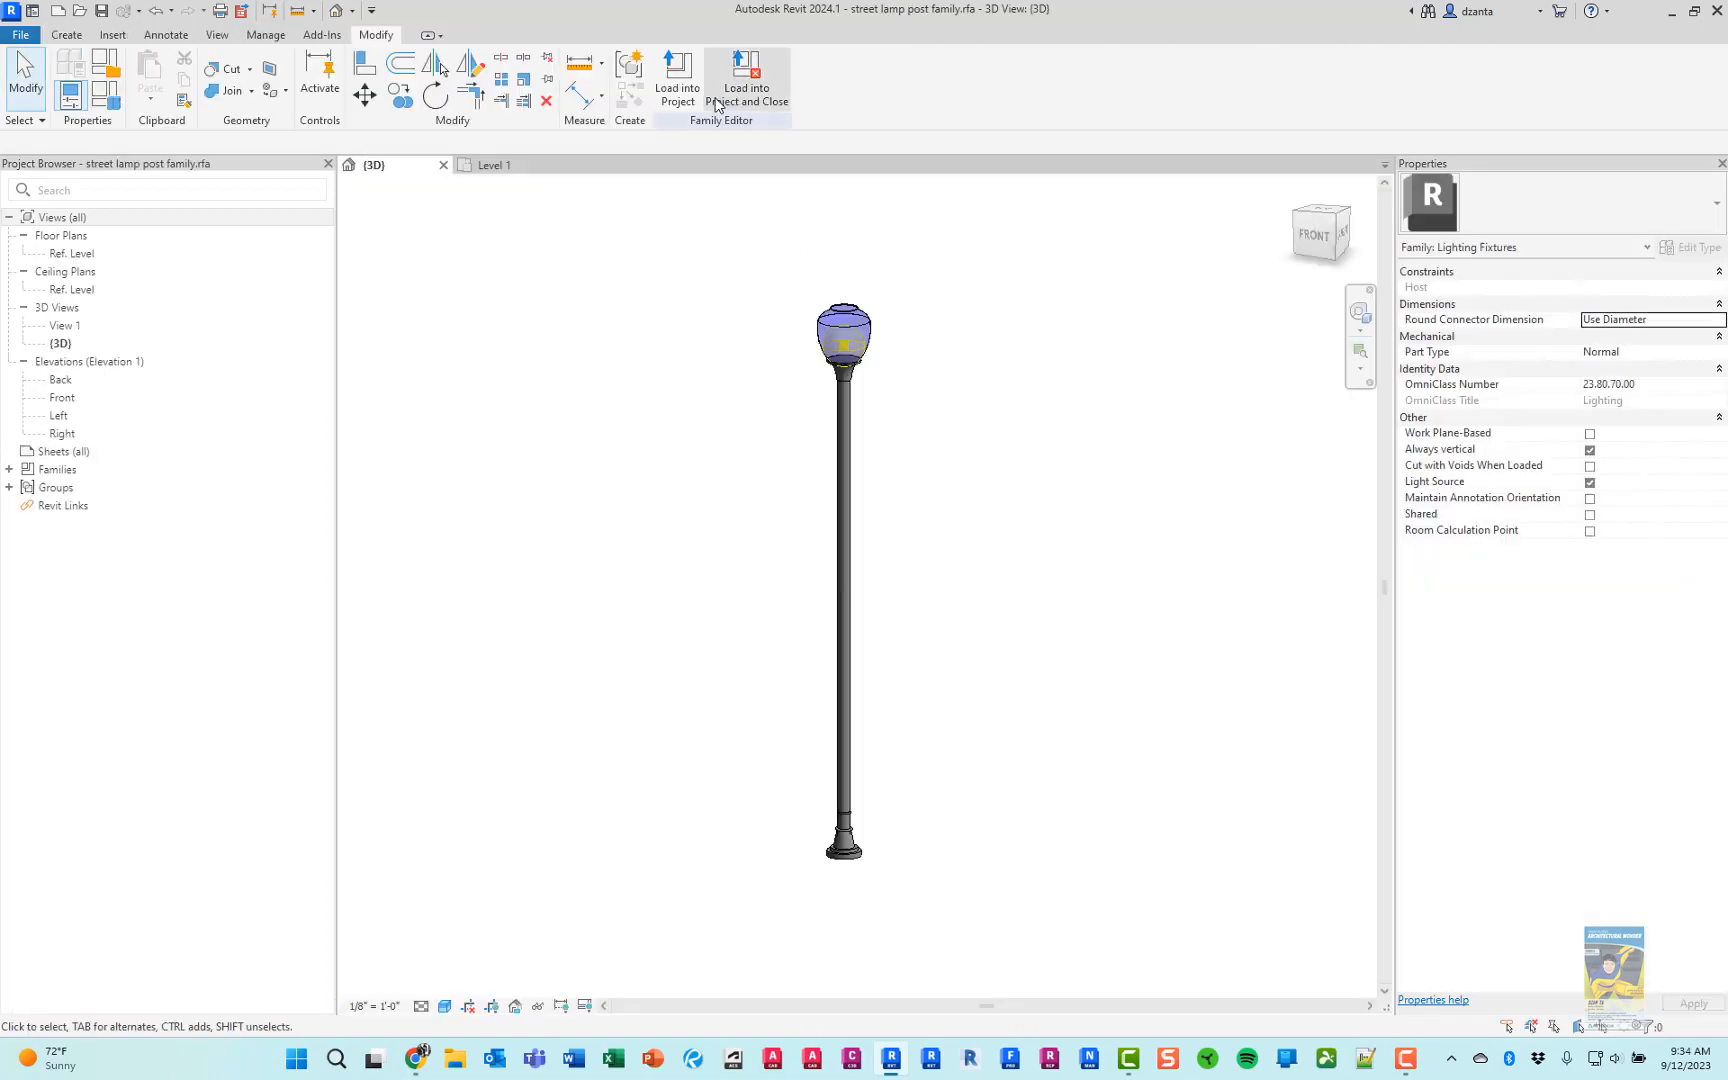
left_click(680, 80)
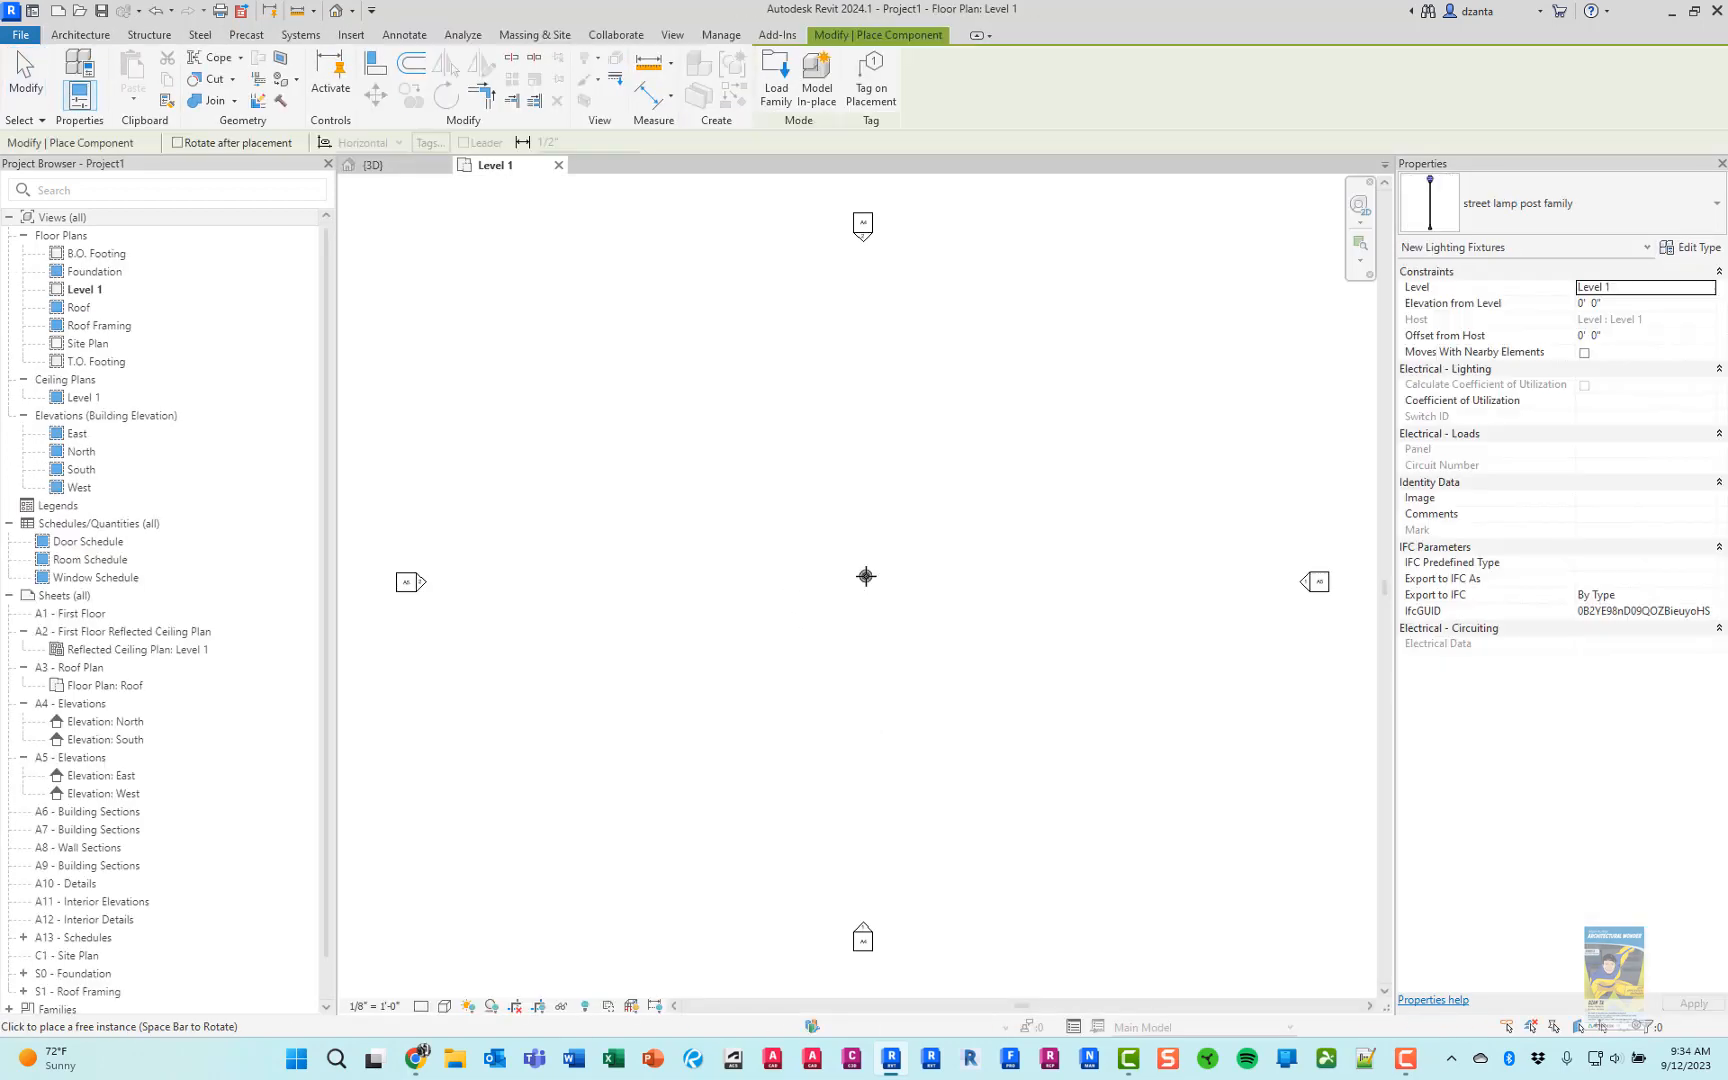
left_click(866, 576)
left_click(937, 647)
left_click(1018, 501)
left_click(914, 433)
left_click(749, 473)
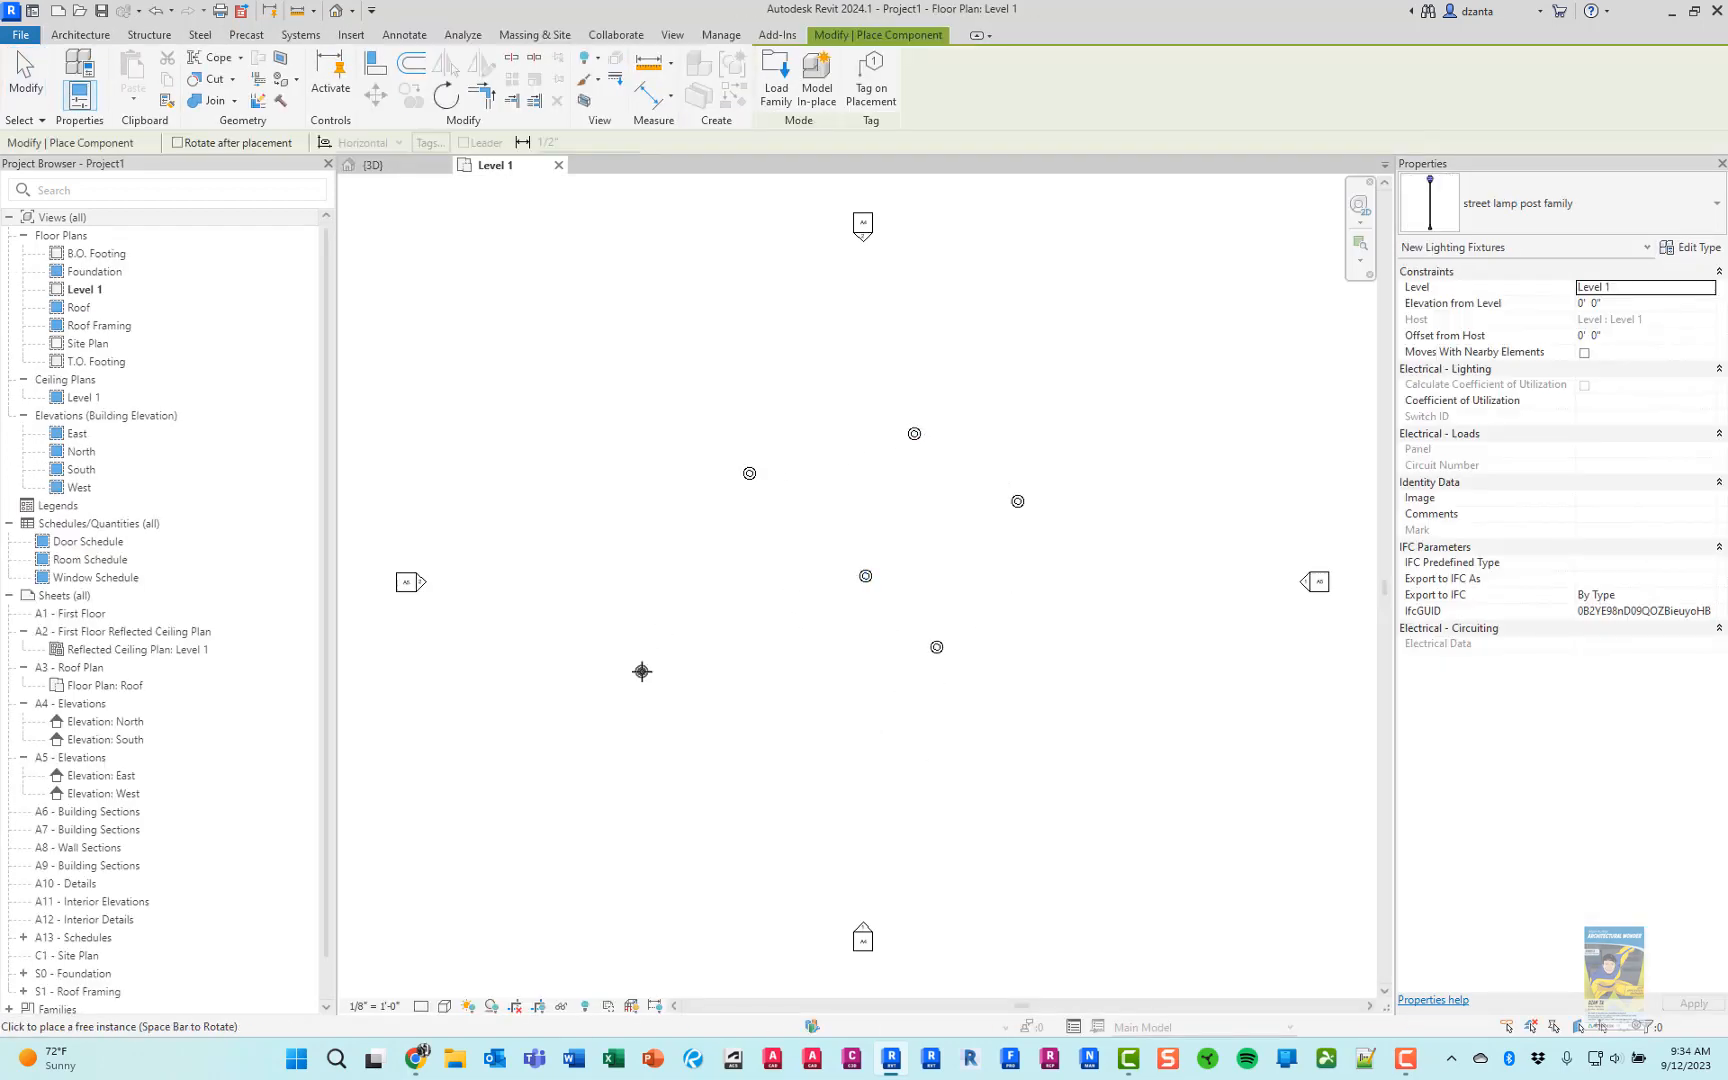
left_click(642, 671)
left_click(866, 838)
left_click(33, 88)
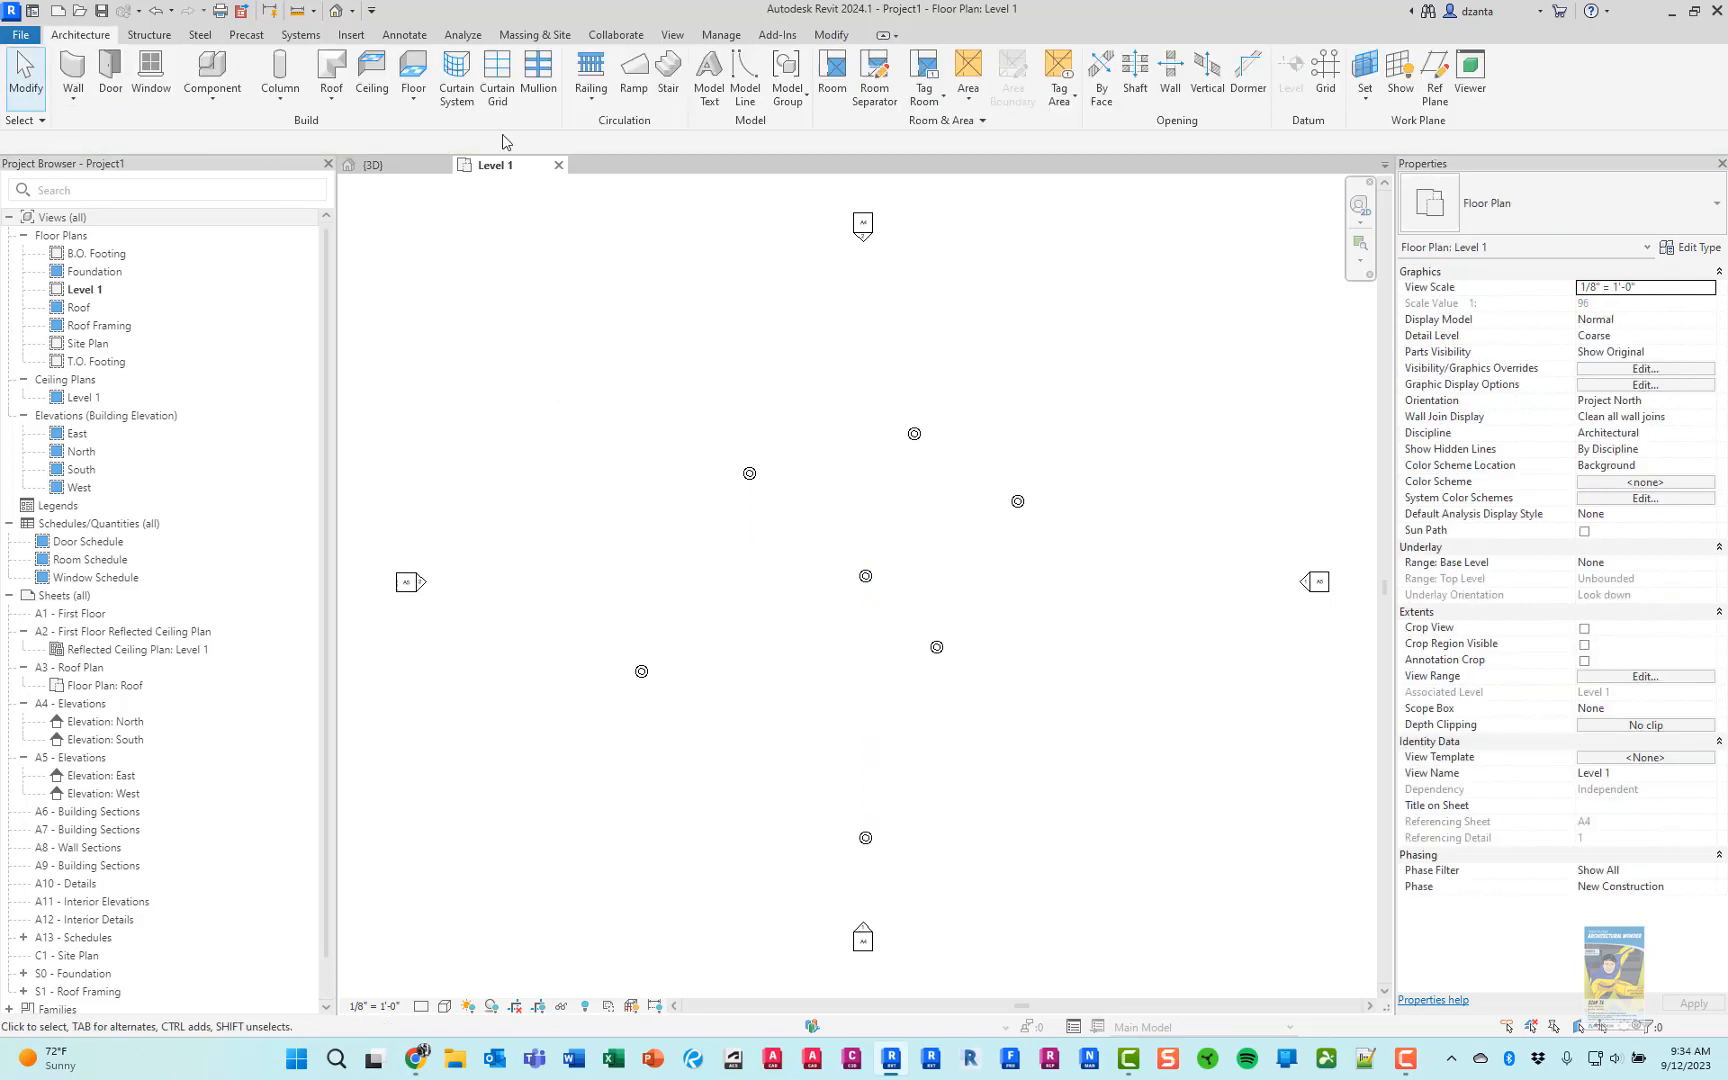
Show the placed lamp posts in the project's default 3D view with a shaded display
left_click(337, 11)
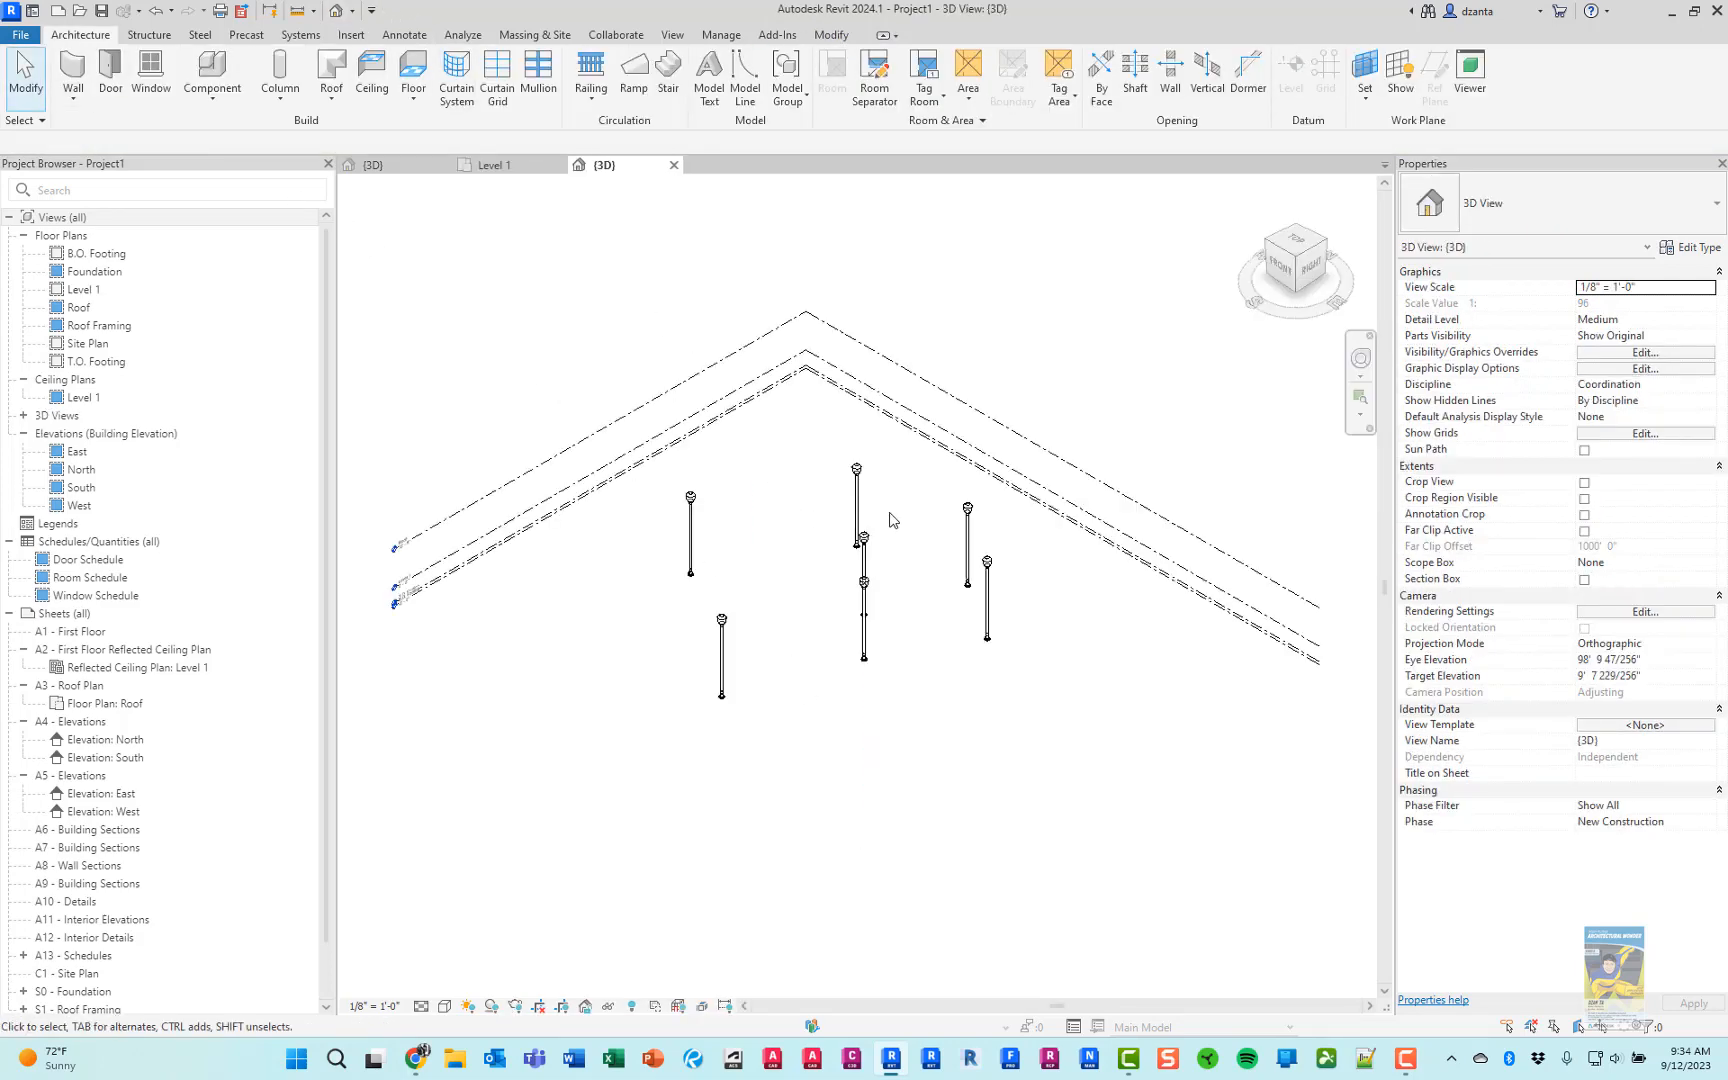
scroll(700, 595, "up", 4)
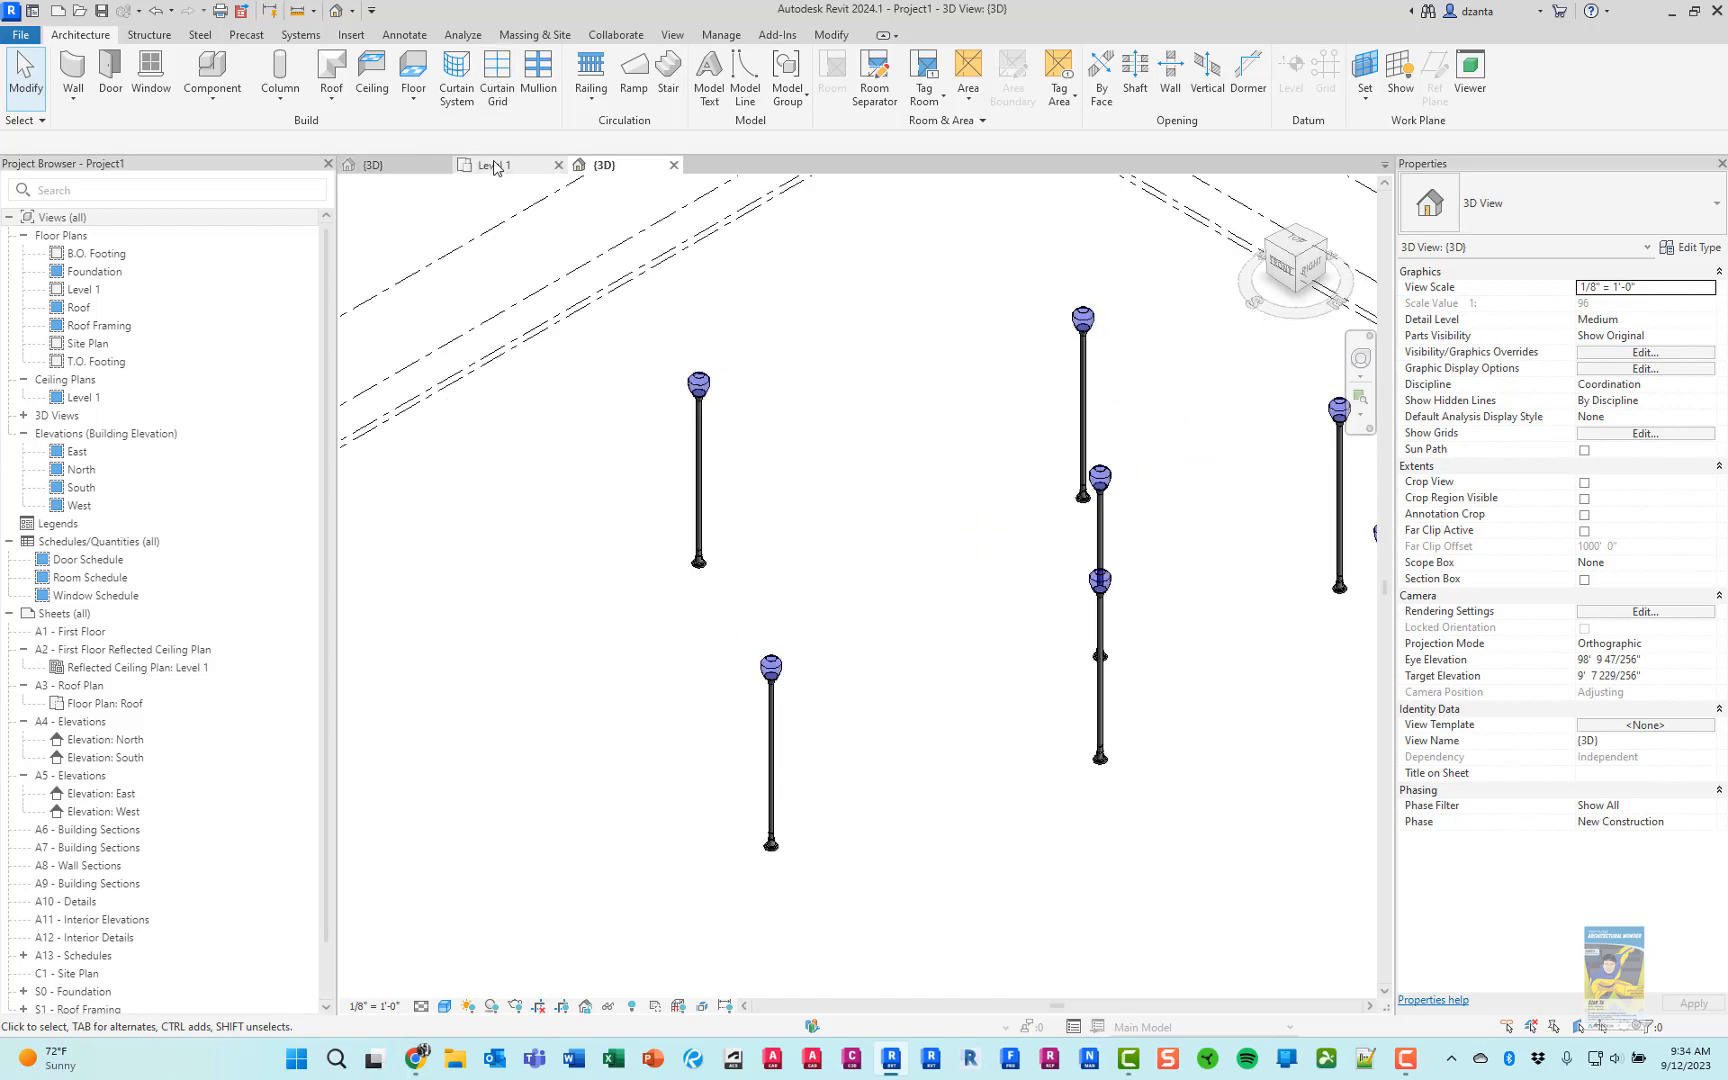
In the lamp post family, assign the library material Aluminum to all base pieces, both rings, the pole and the globe holder
left_click(378, 167)
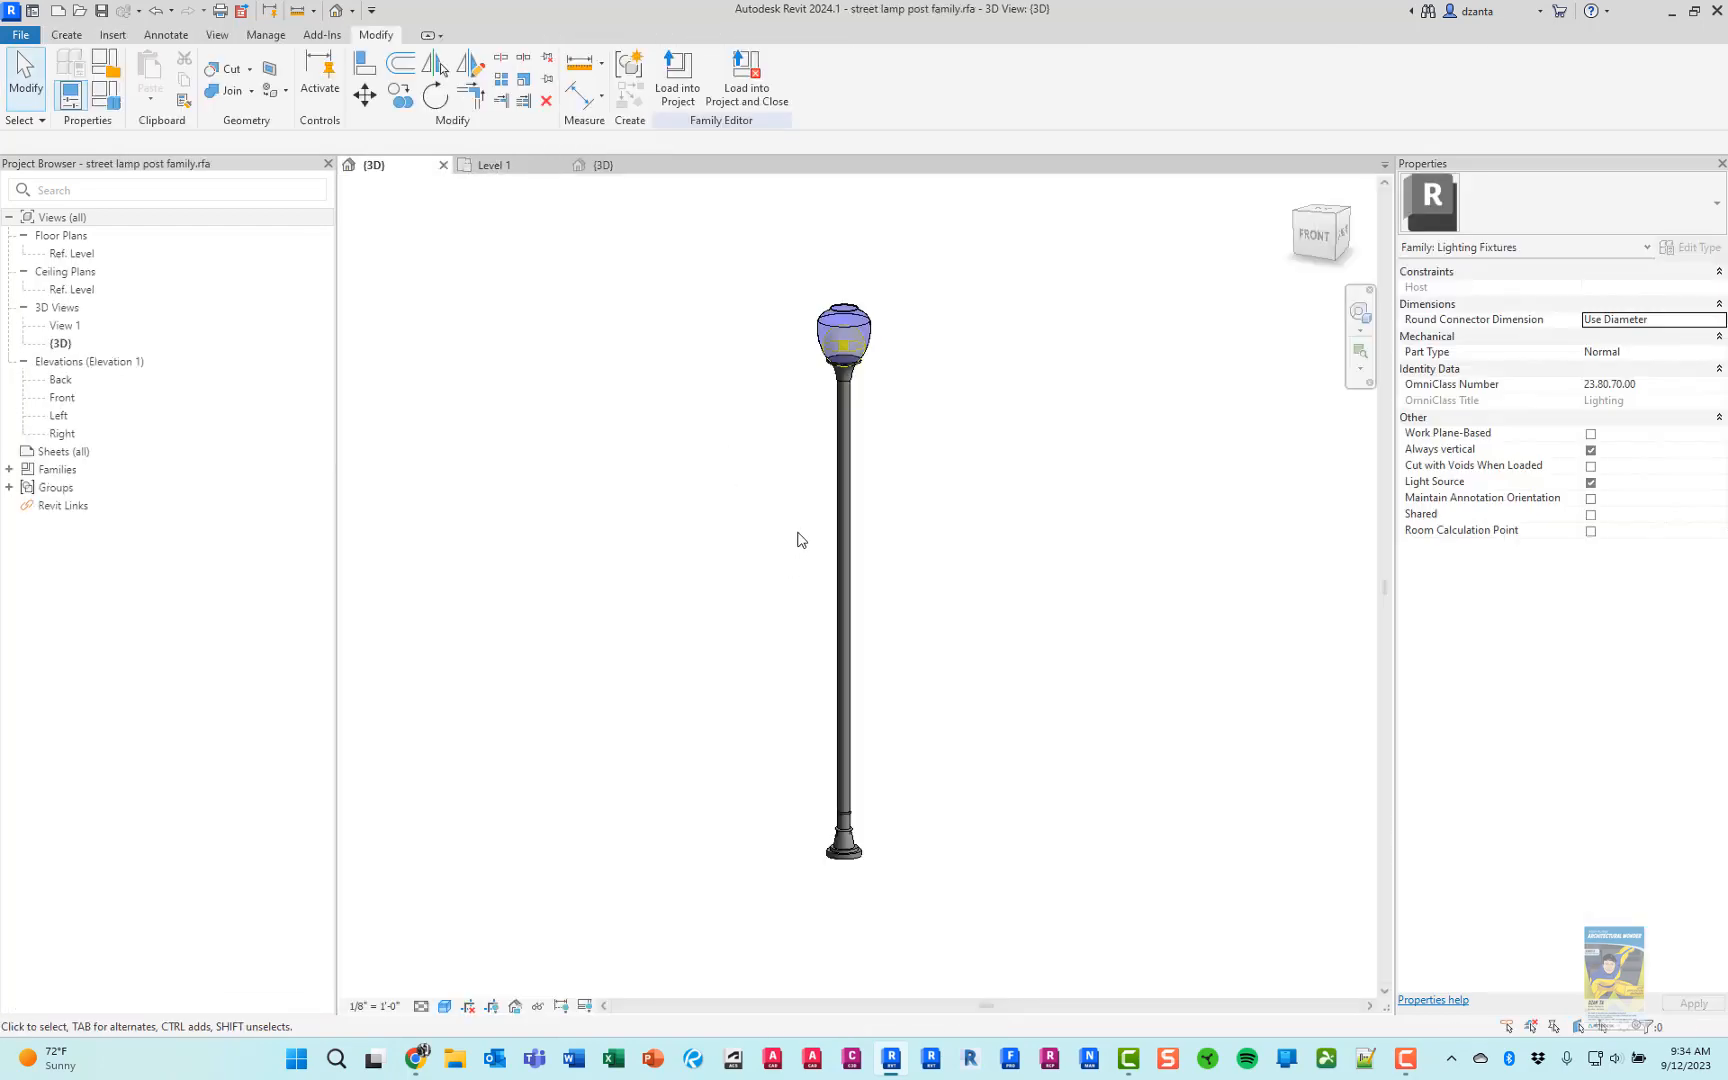
scroll(838, 795, "up", 5)
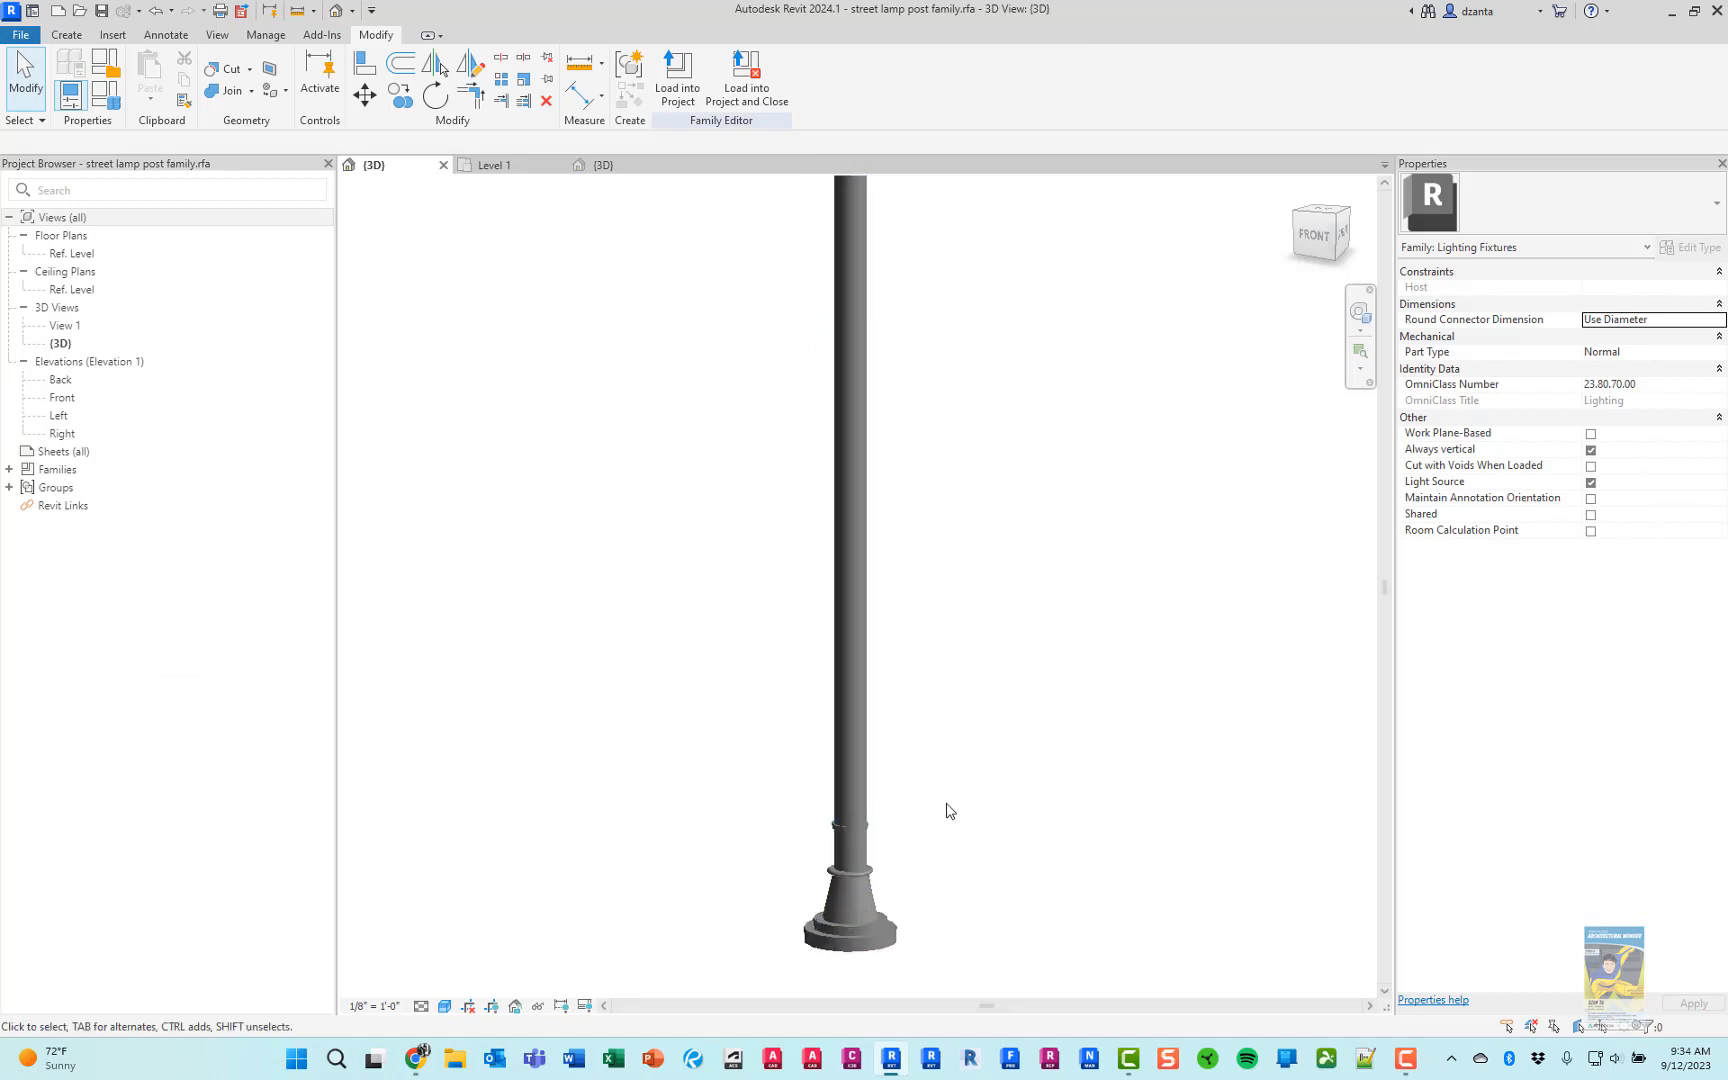
scroll(860, 720, "up", 2)
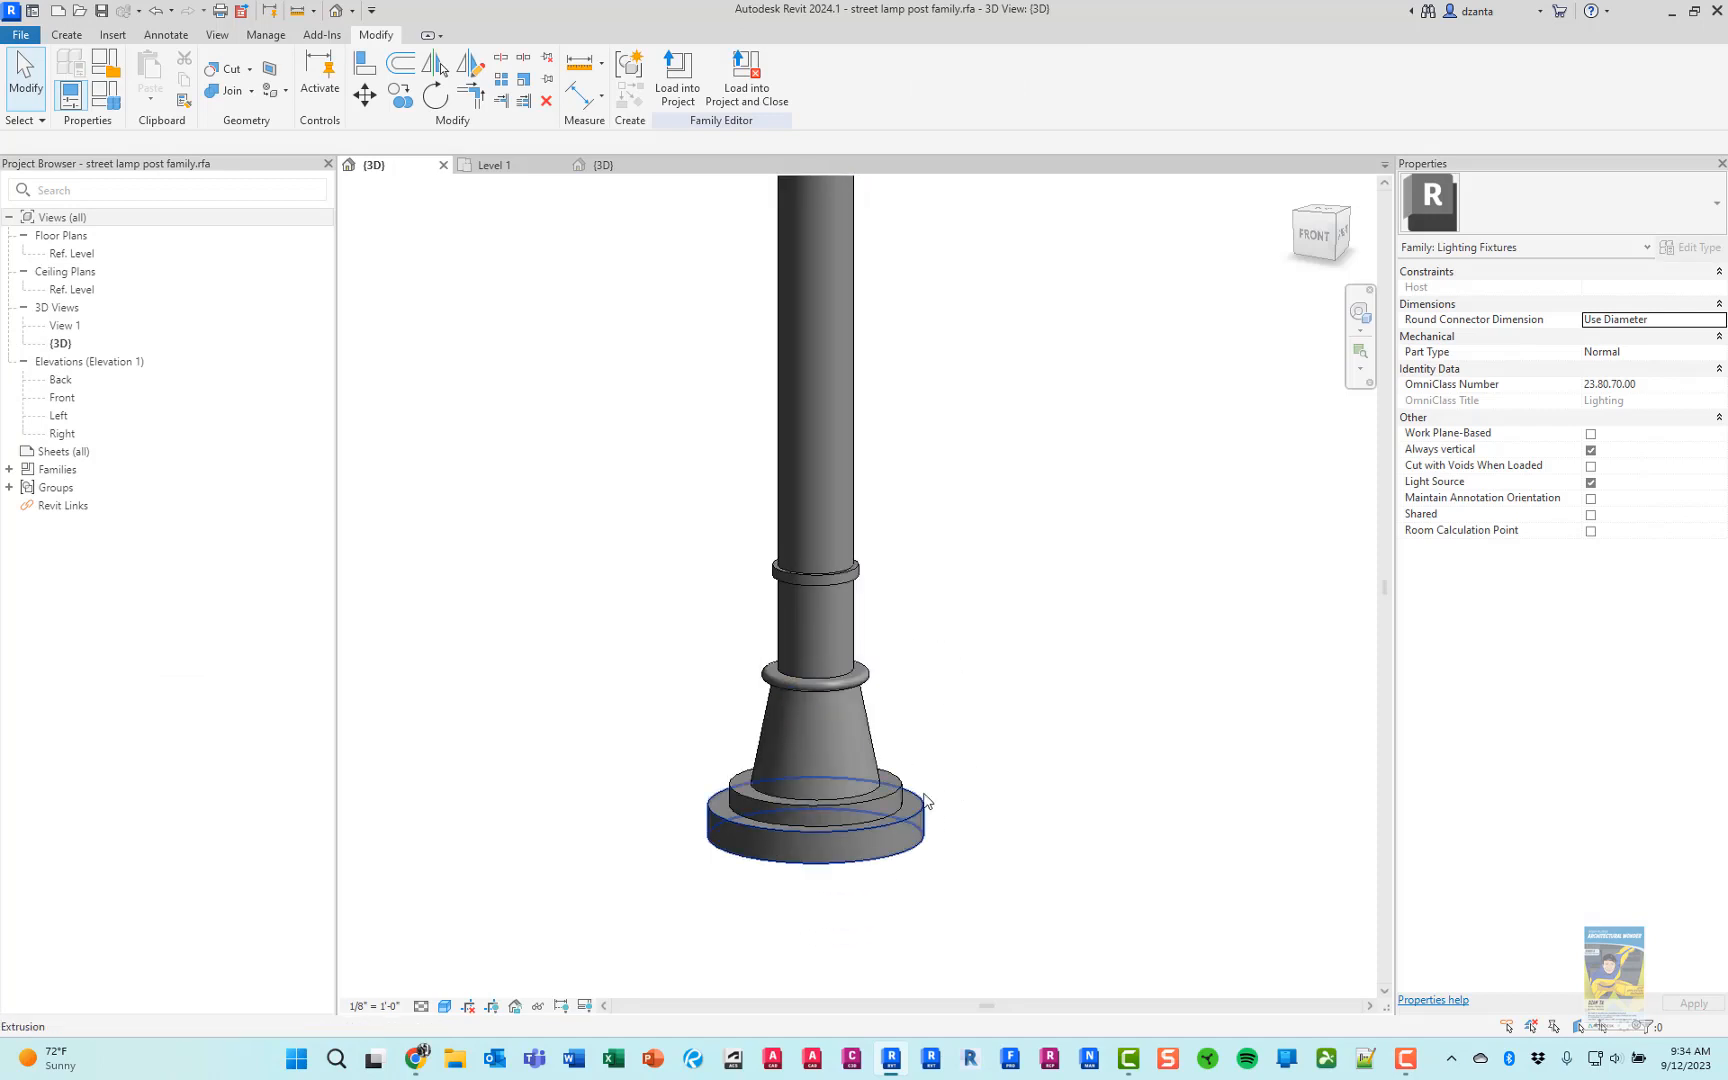
left_click_drag(679, 895, 1076, 382)
left_click(862, 576, "ctrl")
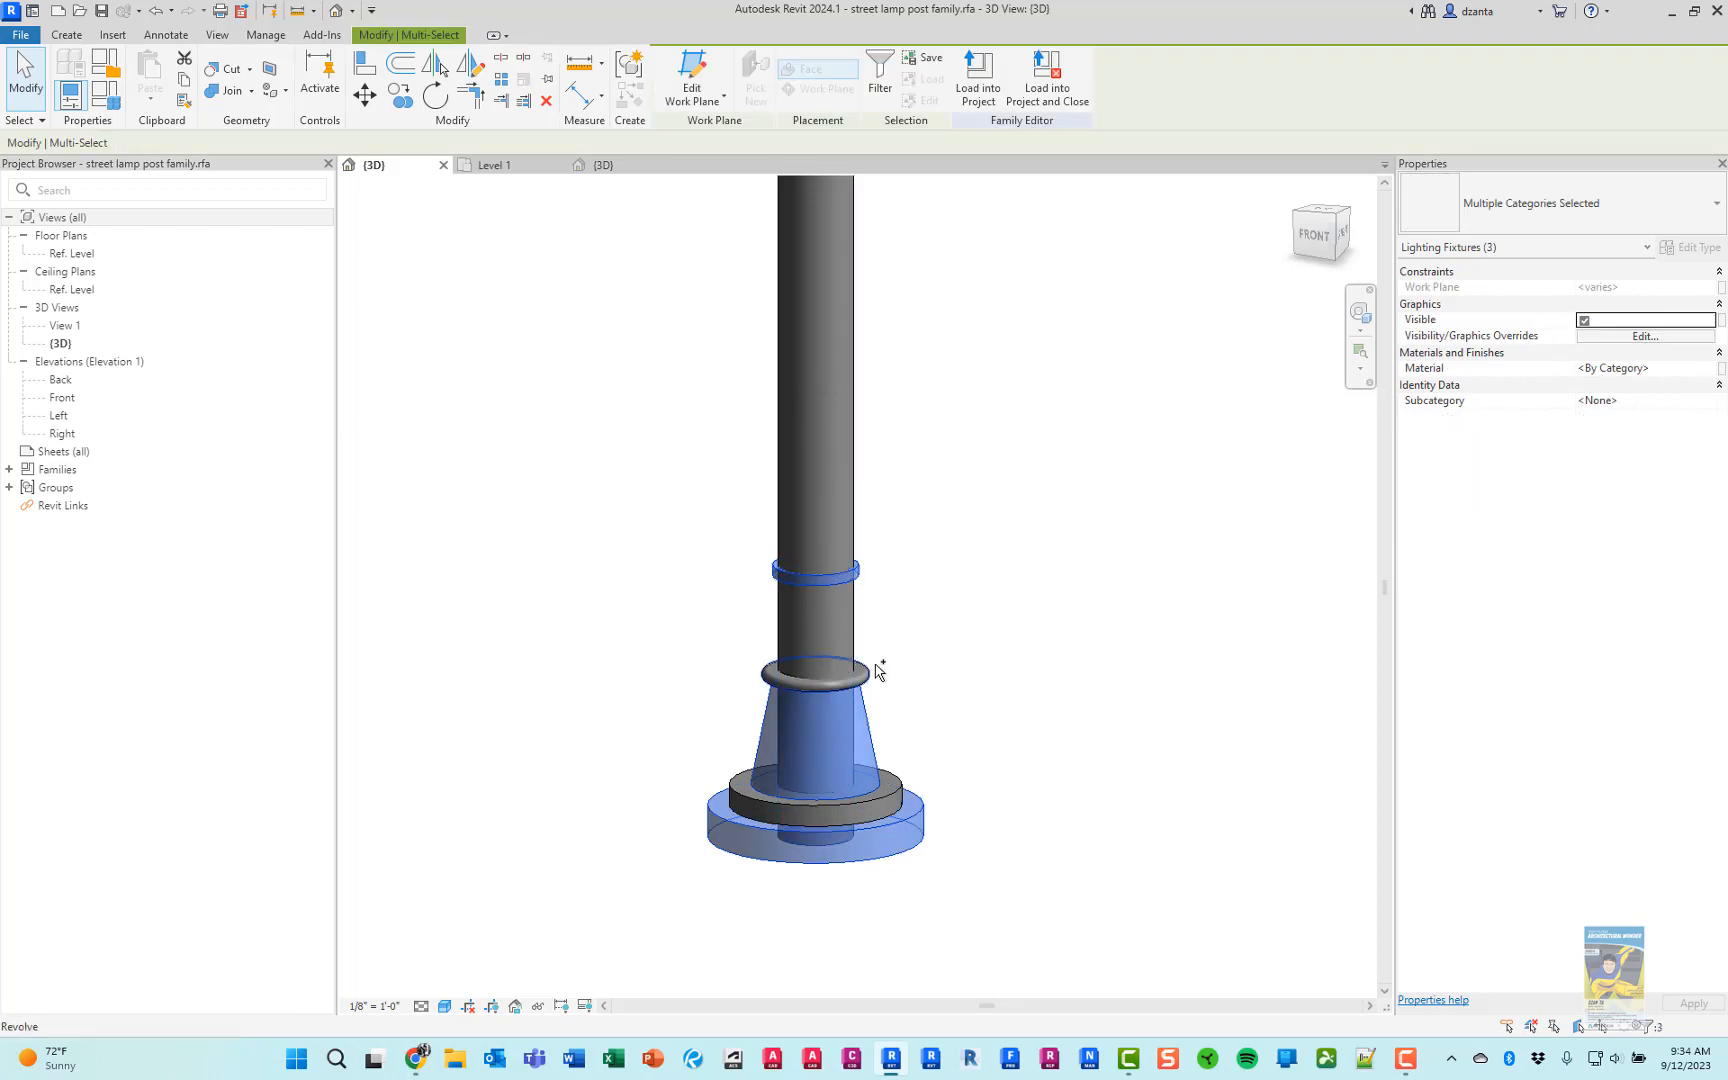
left_click(868, 675, "ctrl")
left_click(903, 790, "ctrl")
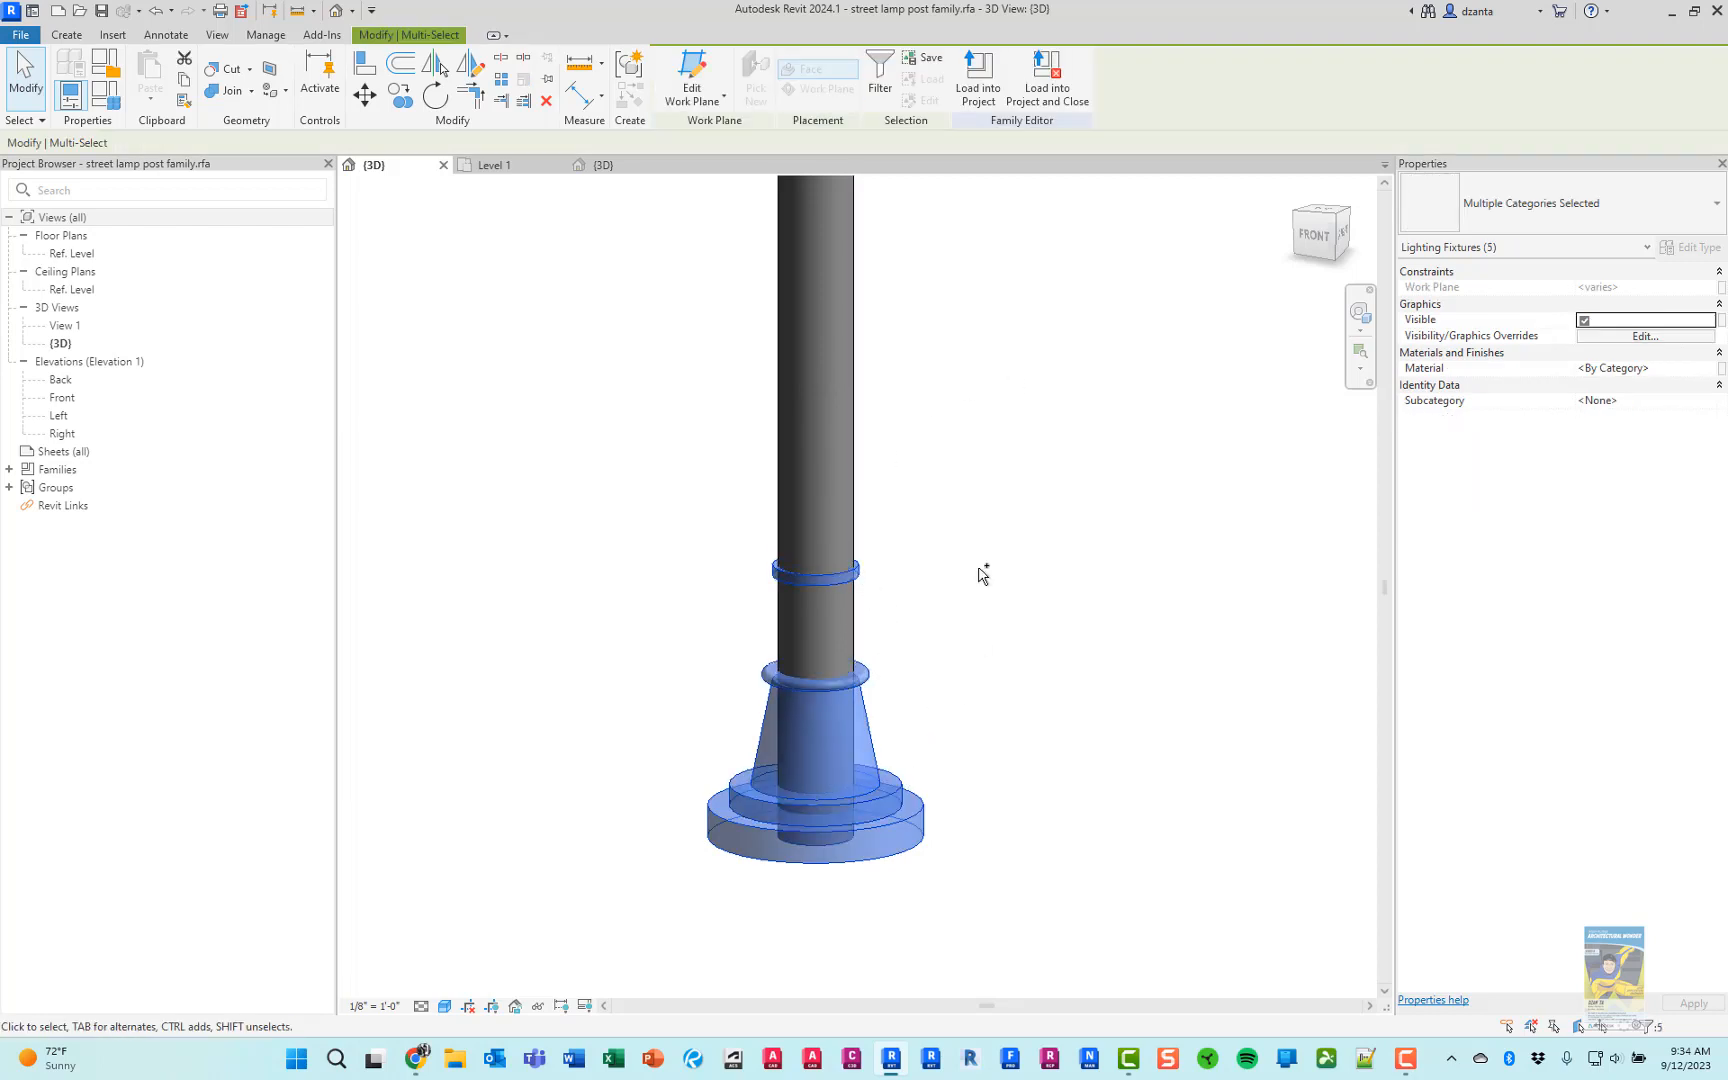
left_click(866, 414, "ctrl")
scroll(929, 490, "down", 2)
middle_click_drag(987, 404, 993, 636)
scroll(985, 615, "up", 2)
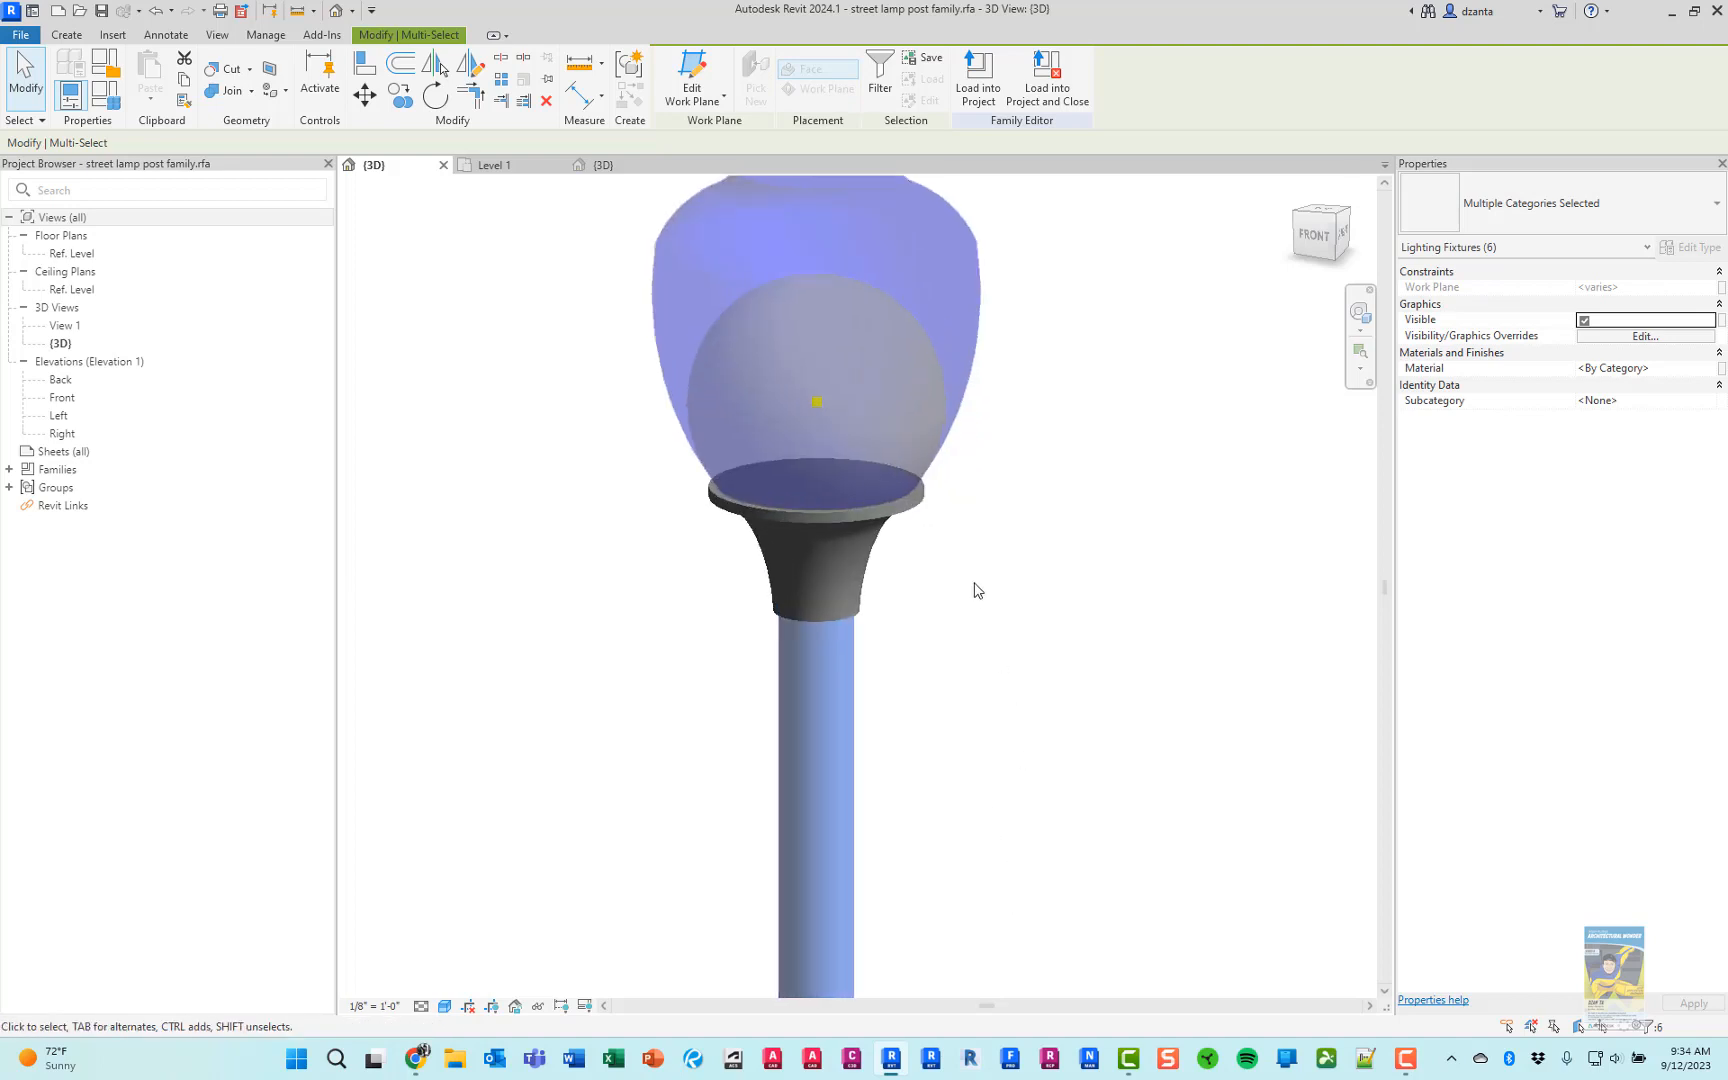
scroll(930, 501, "up", 2)
left_click(921, 497, "ctrl")
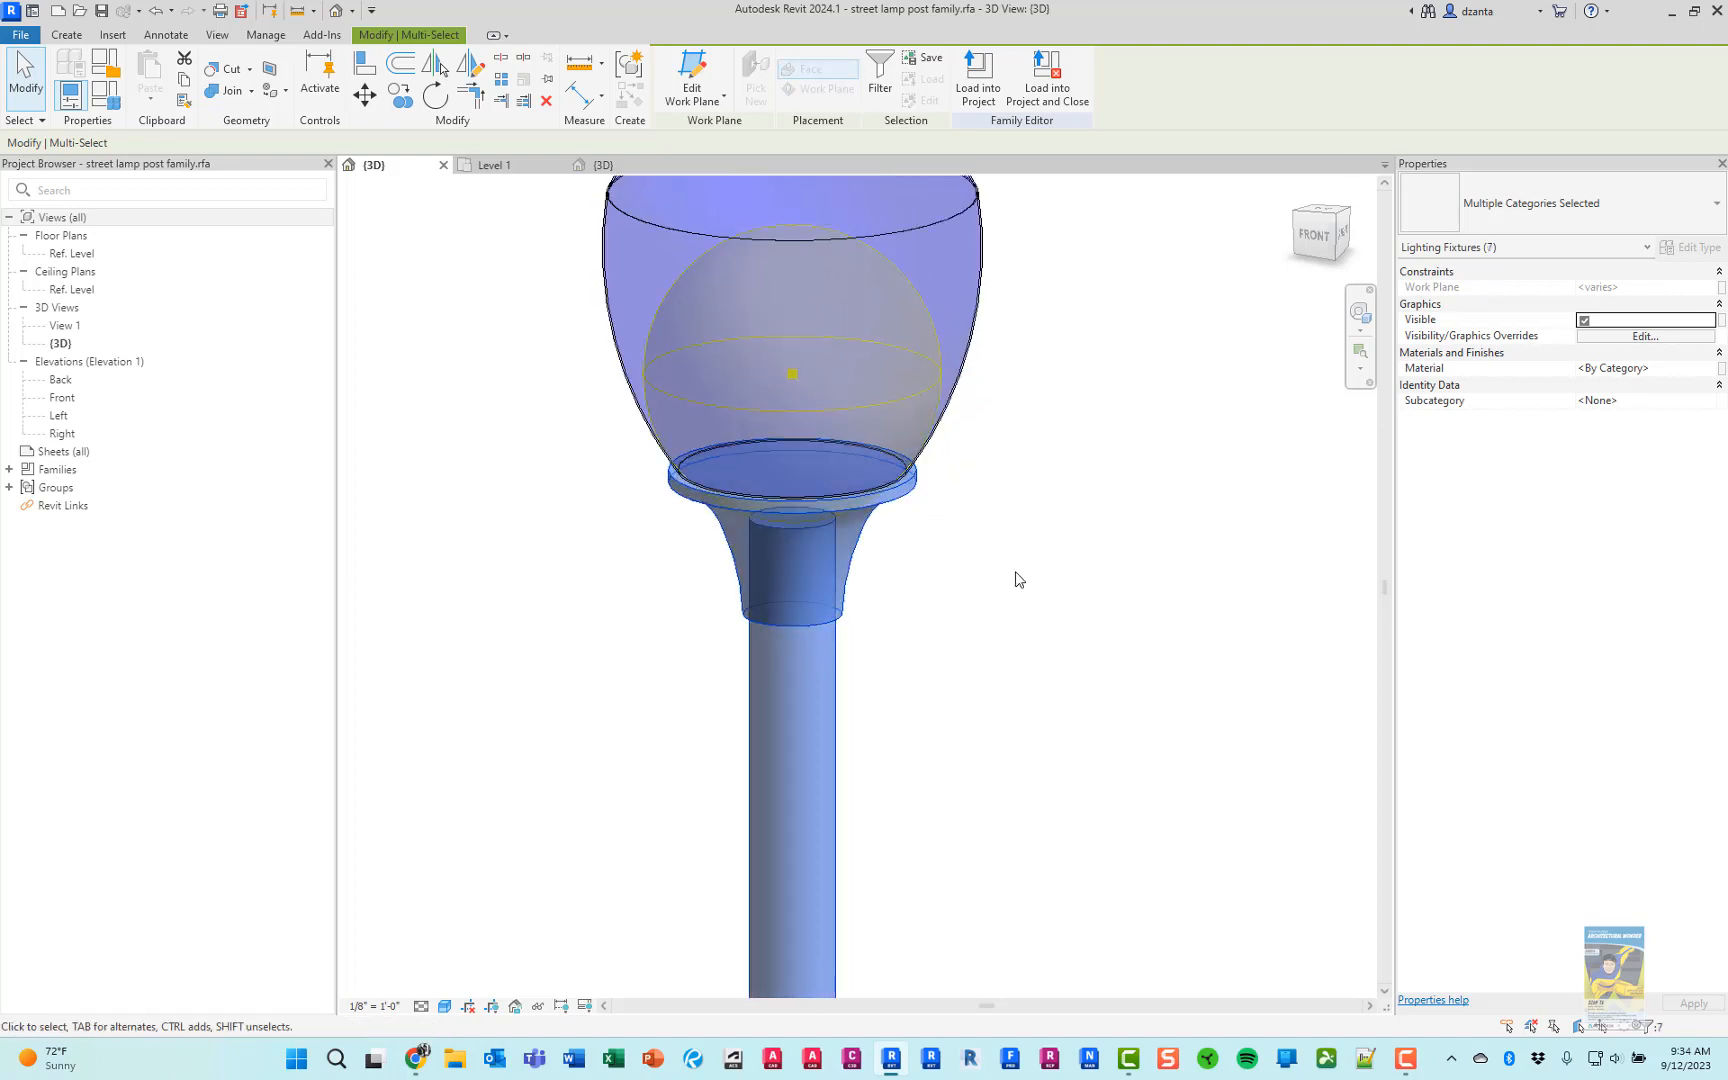
left_click(1707, 369)
left_click(1707, 369)
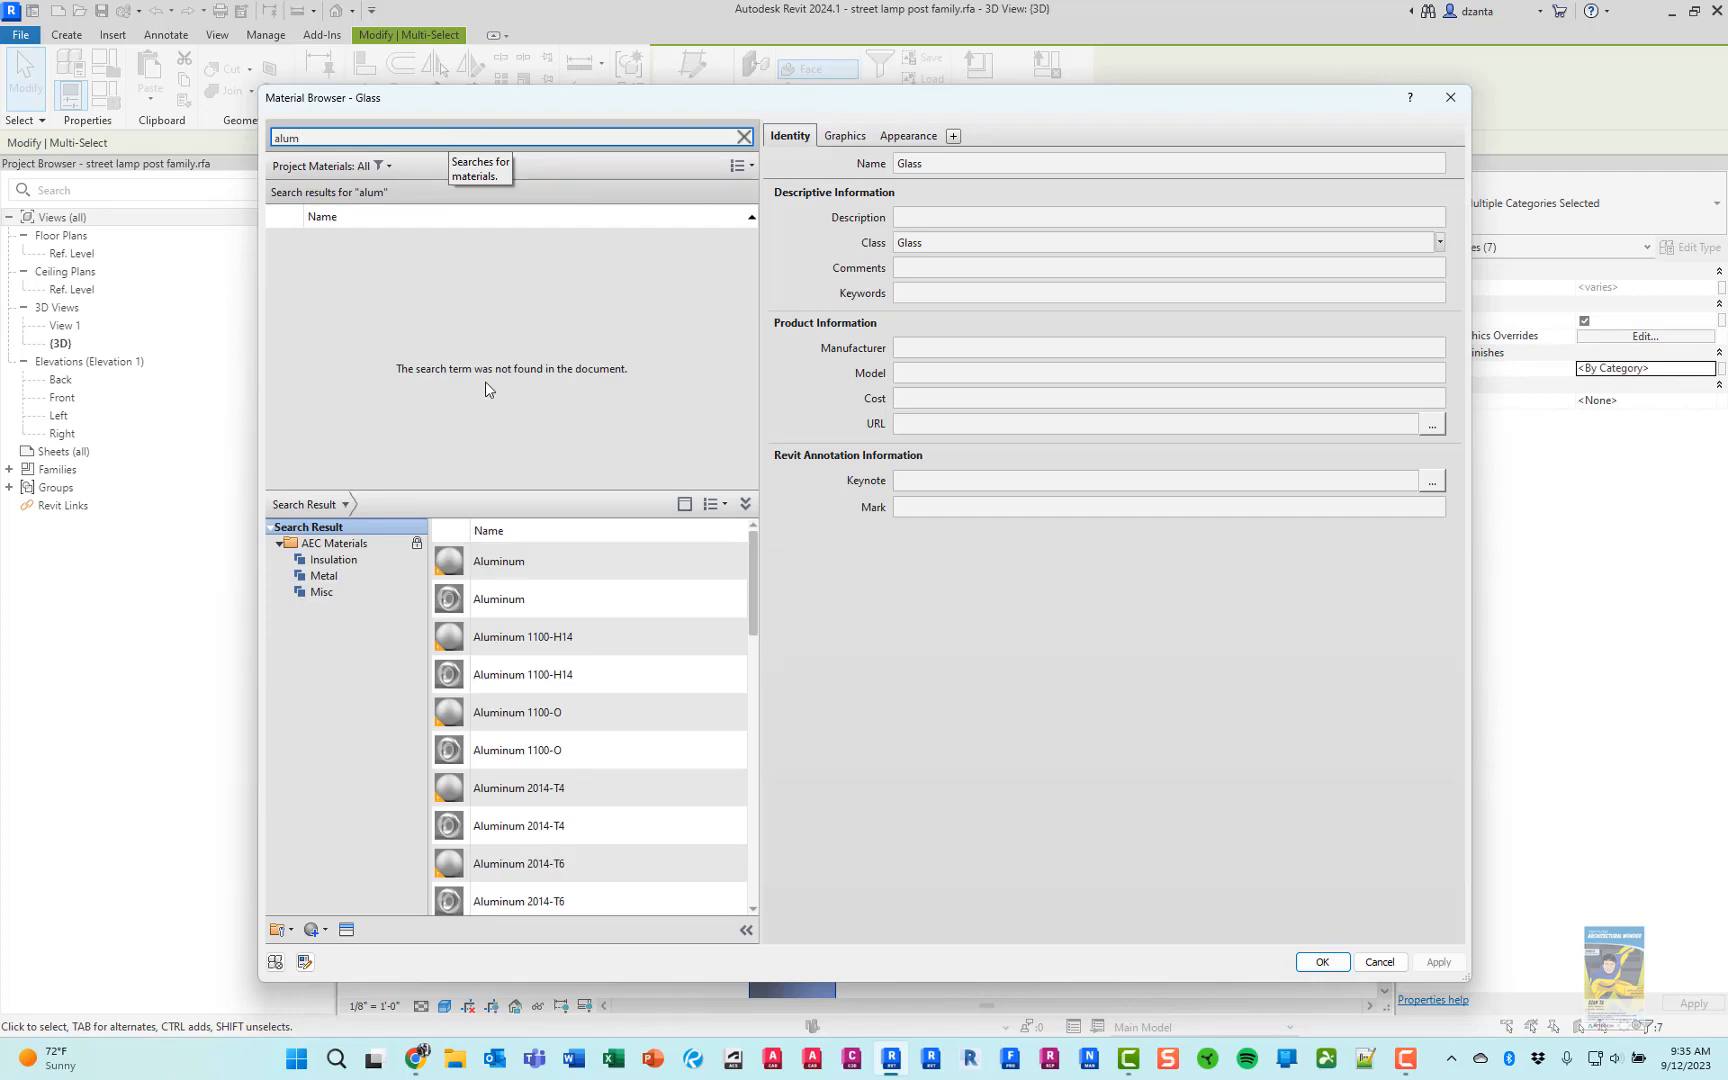
left_click(712, 562)
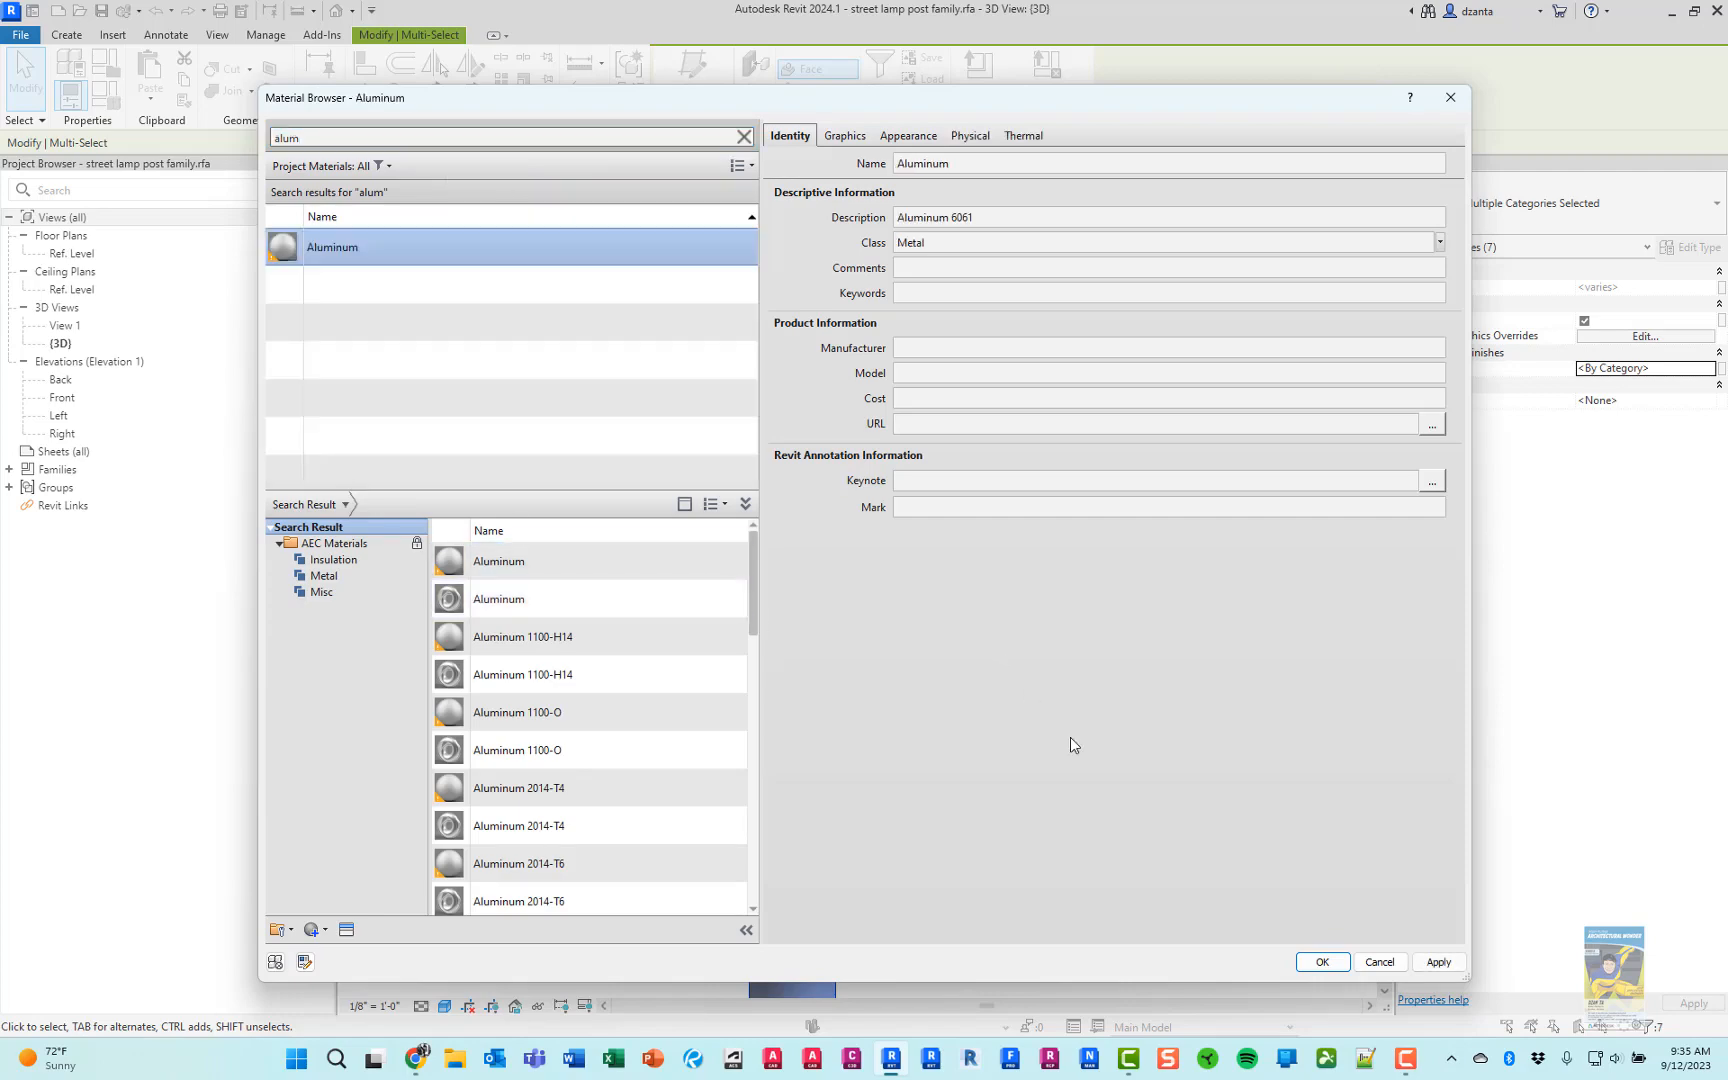
left_click(1320, 962)
left_click(1152, 868)
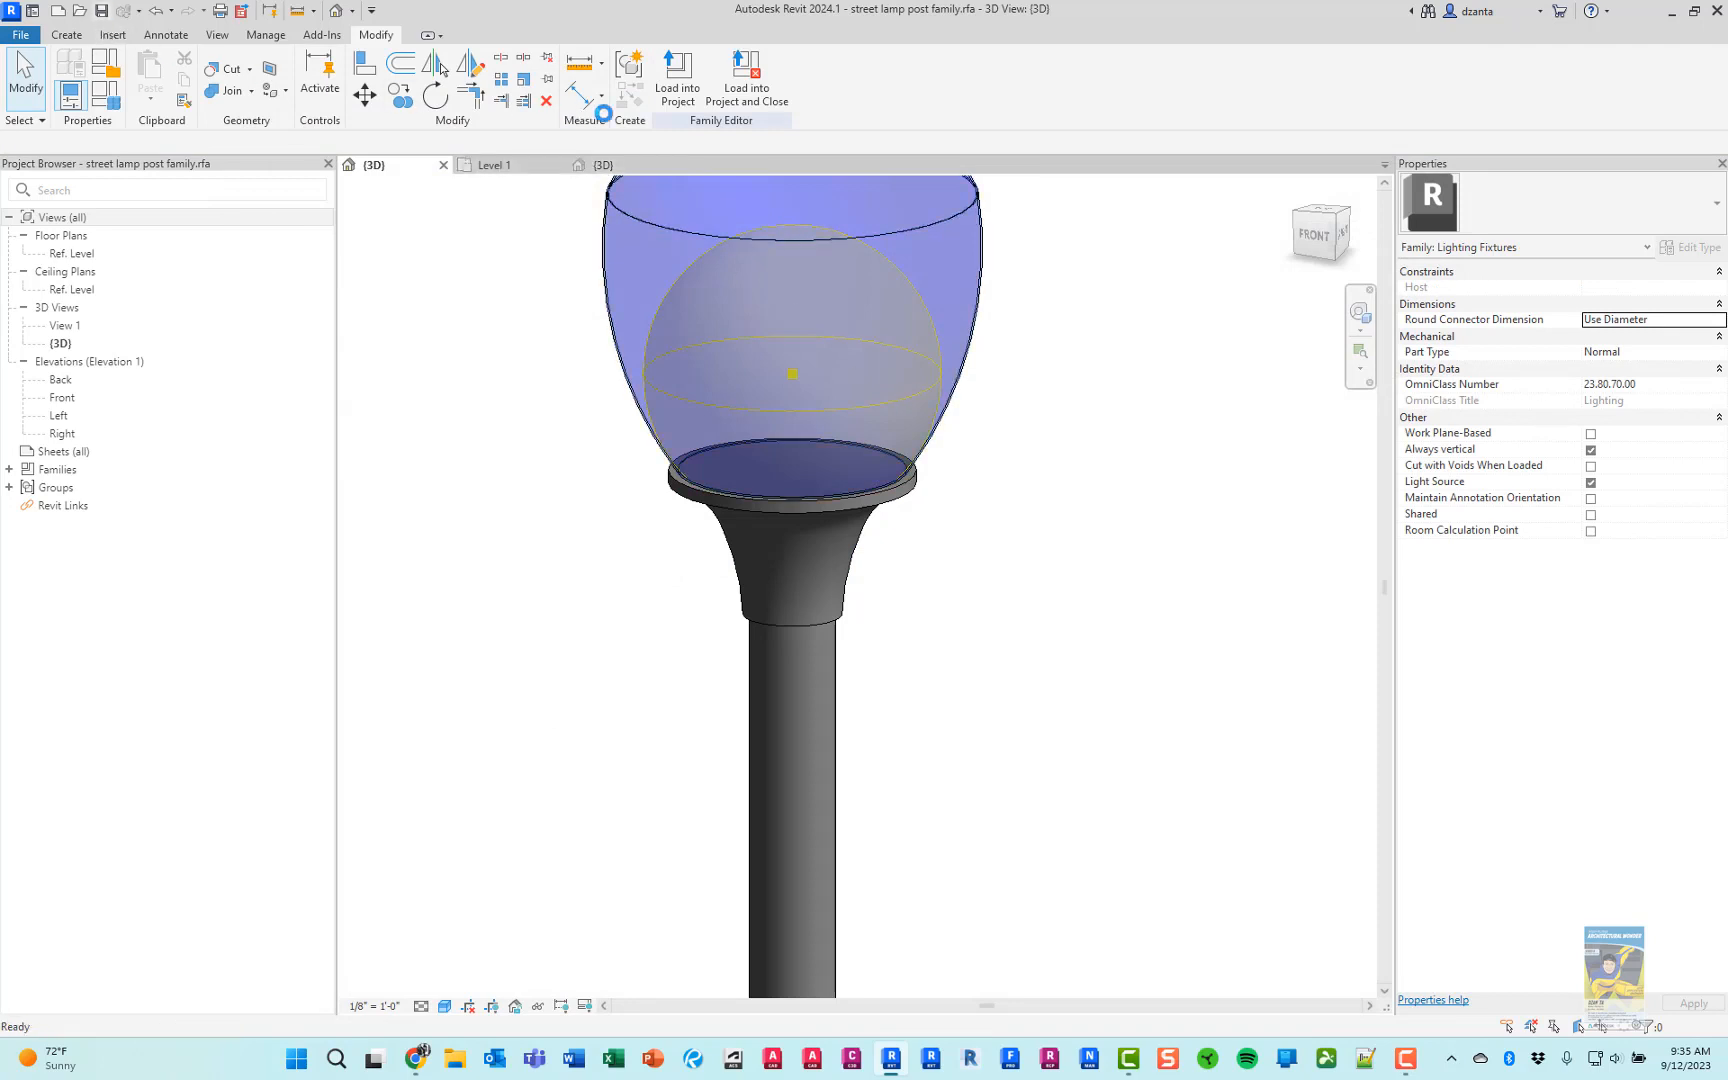
Reload the lamp post family into the project, overwriting the existing version and its parameter values, and inspect the lamps in 3D
left_click(724, 93)
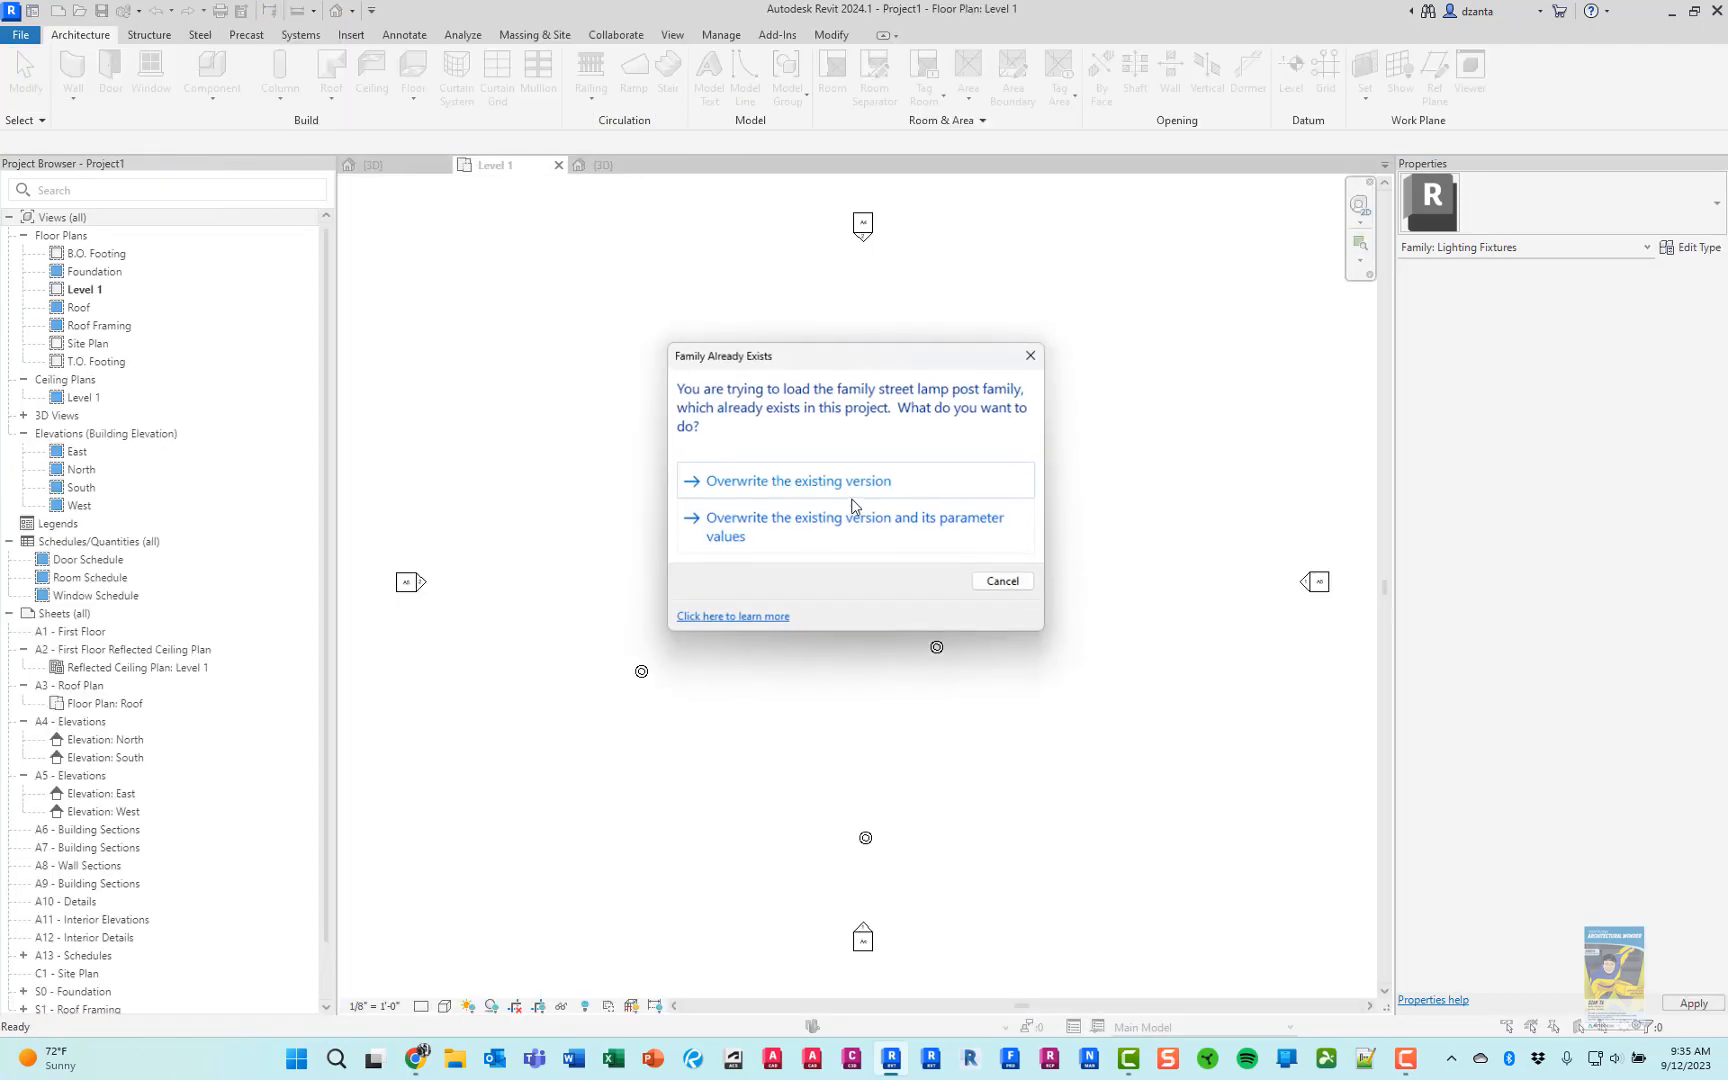
left_click(838, 530)
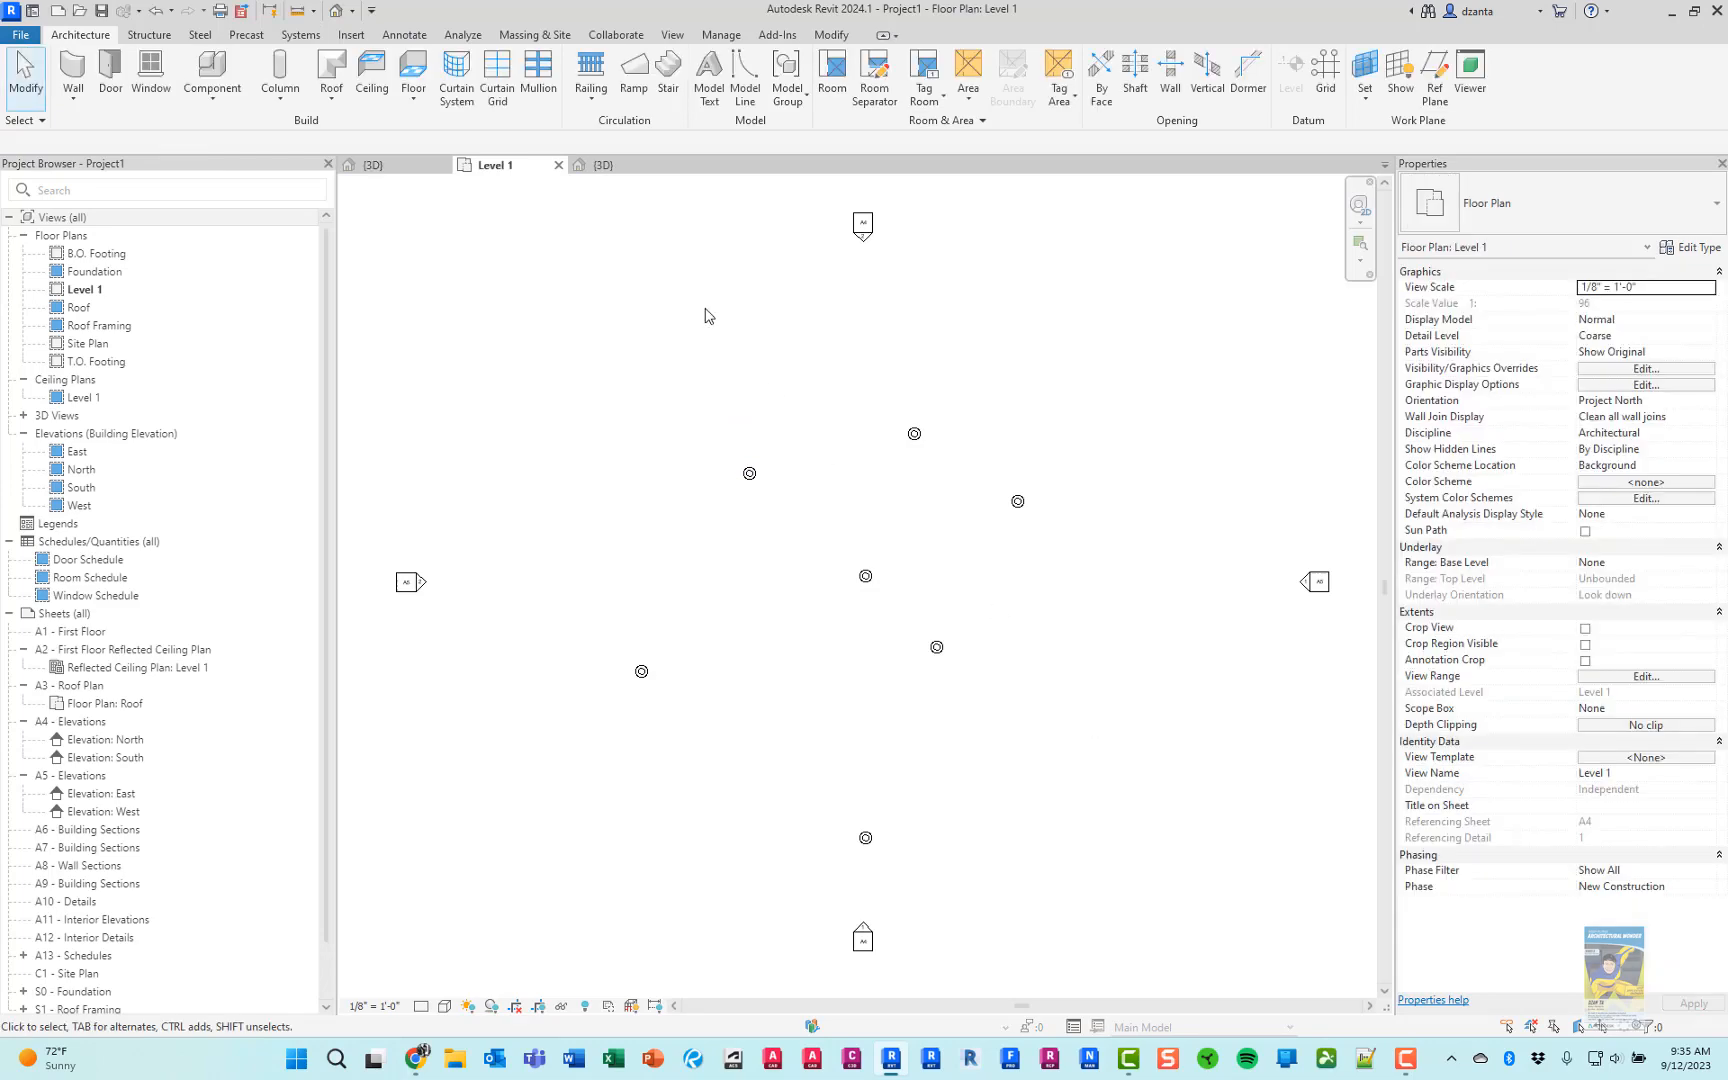
left_click(596, 166)
scroll(720, 547, "up", 5)
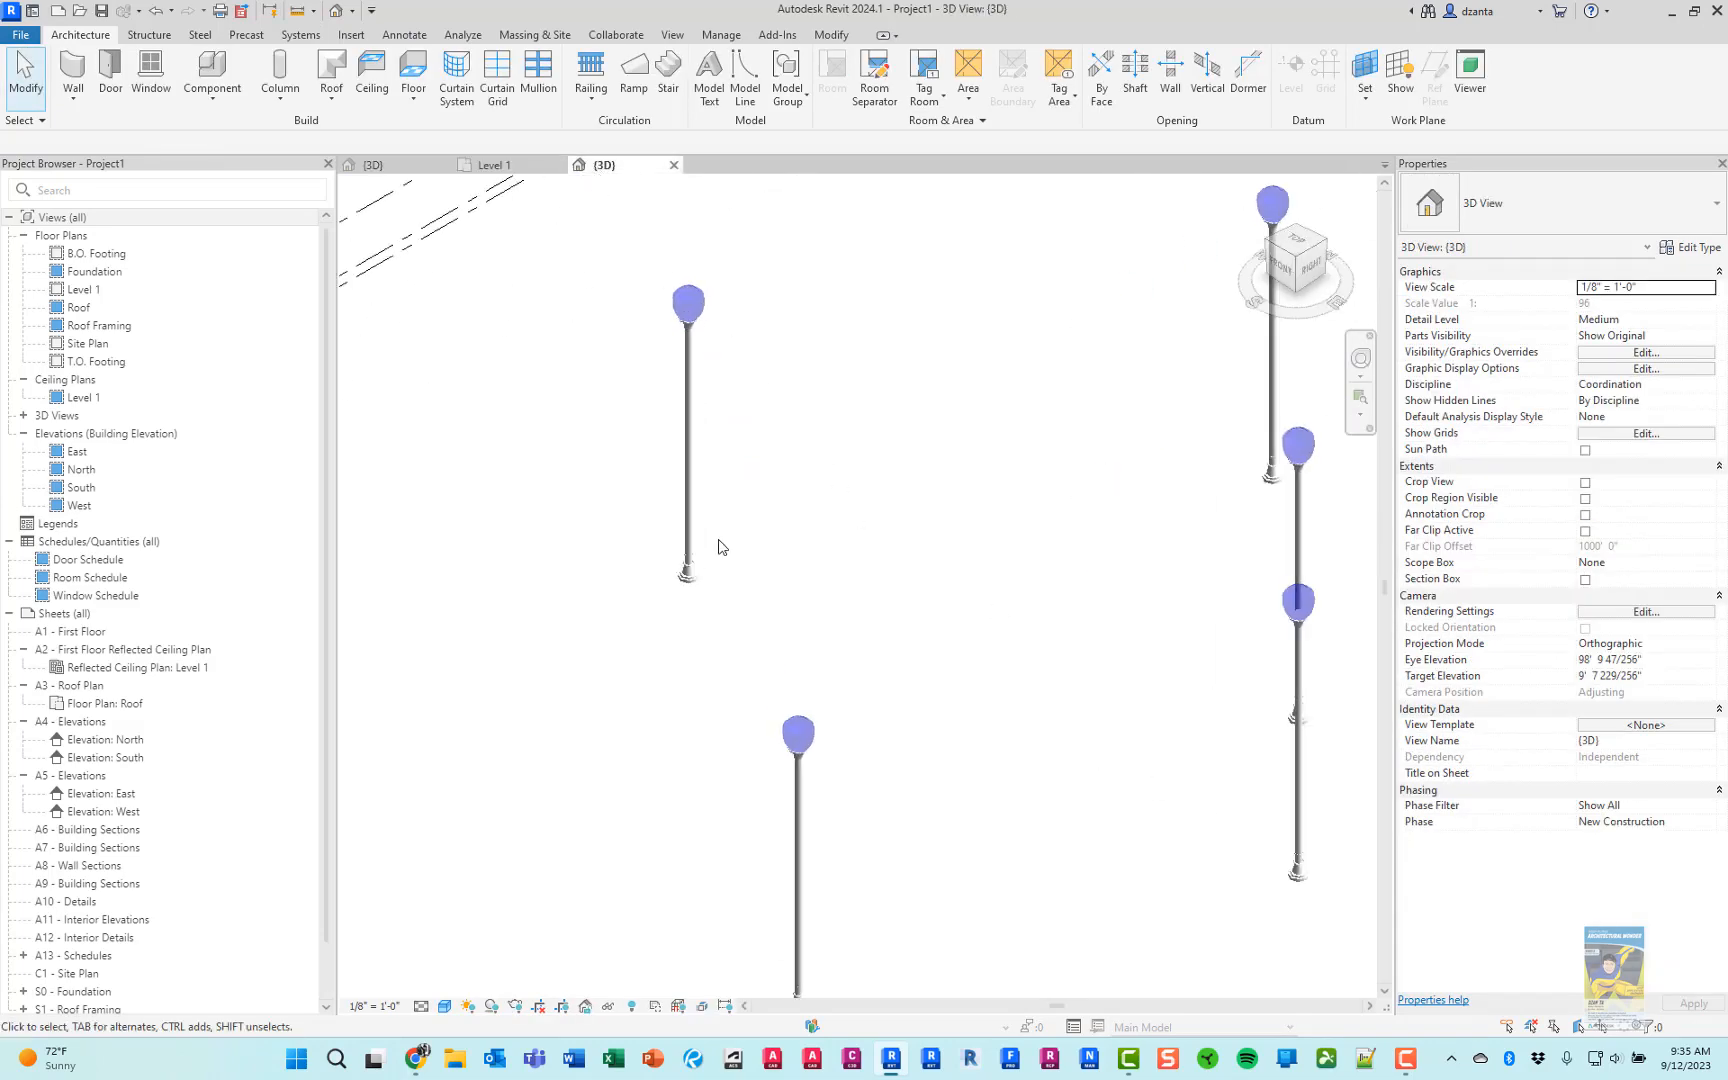
middle_click_drag(776, 695, 808, 585, "shift")
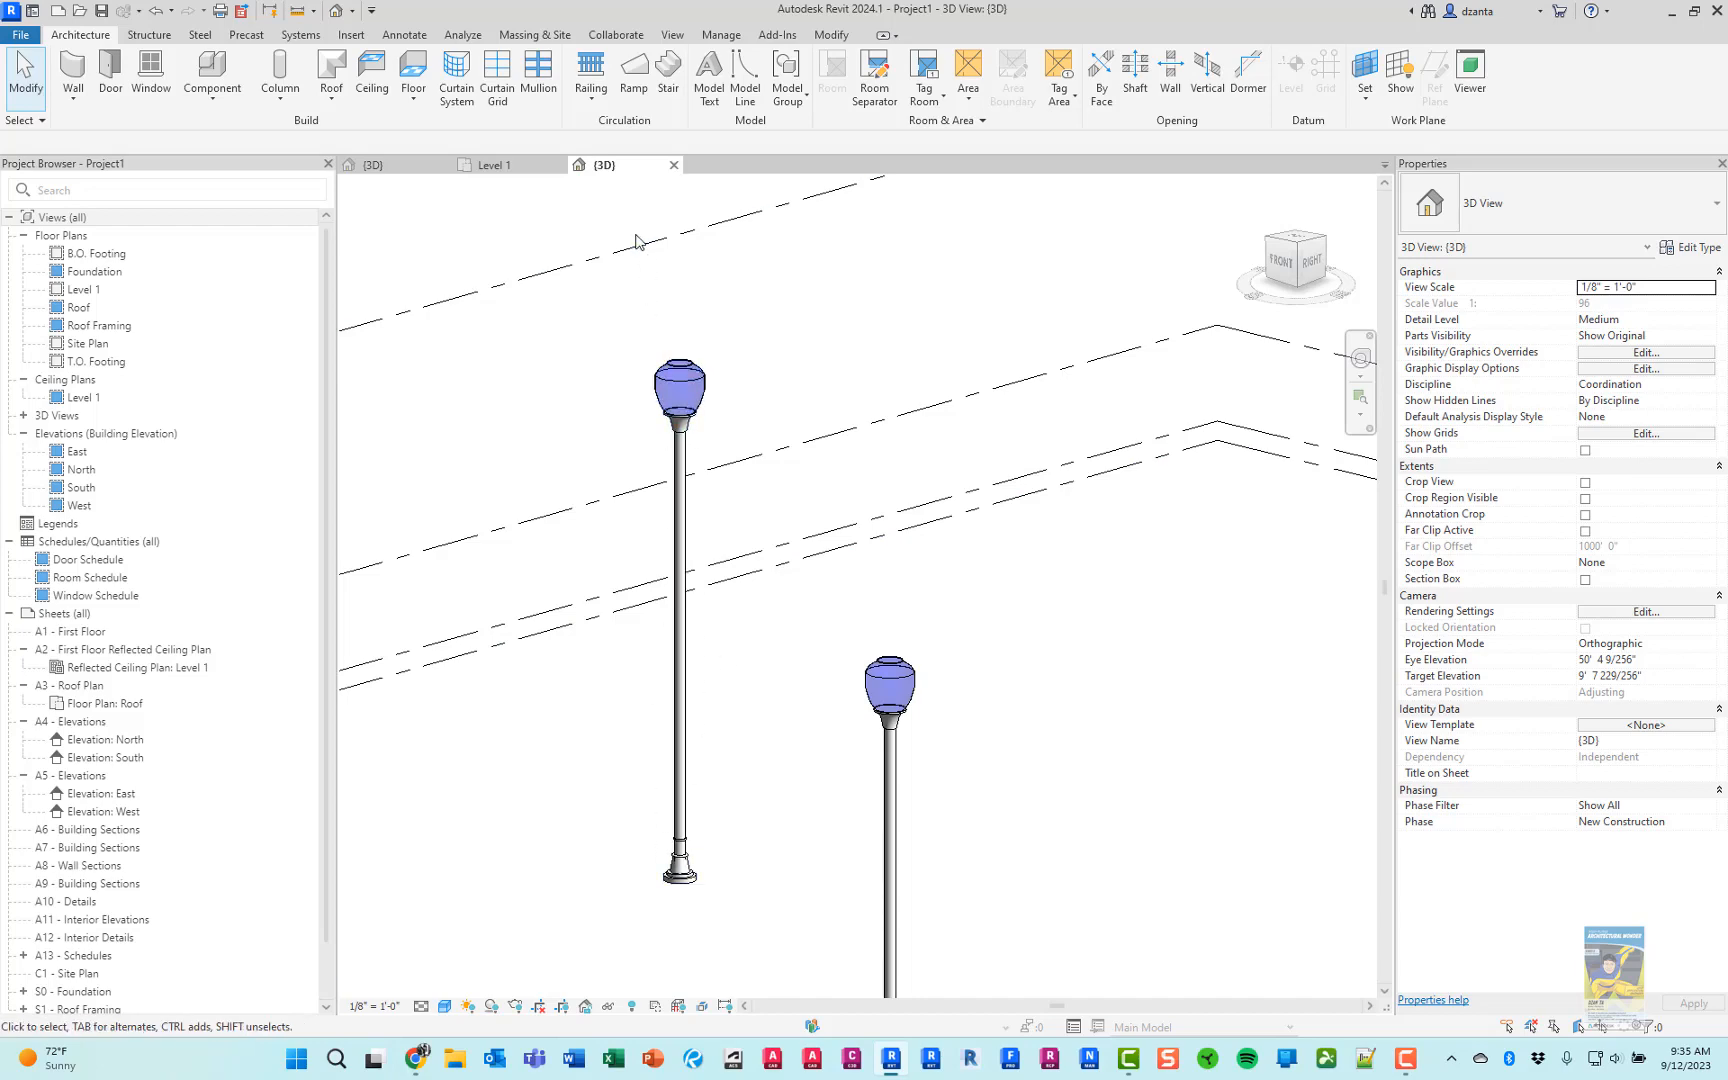
Switch to Chrome, close the acorn globe product page, and preview the iStock double-arm street light in the image results
key("alt+Tab")
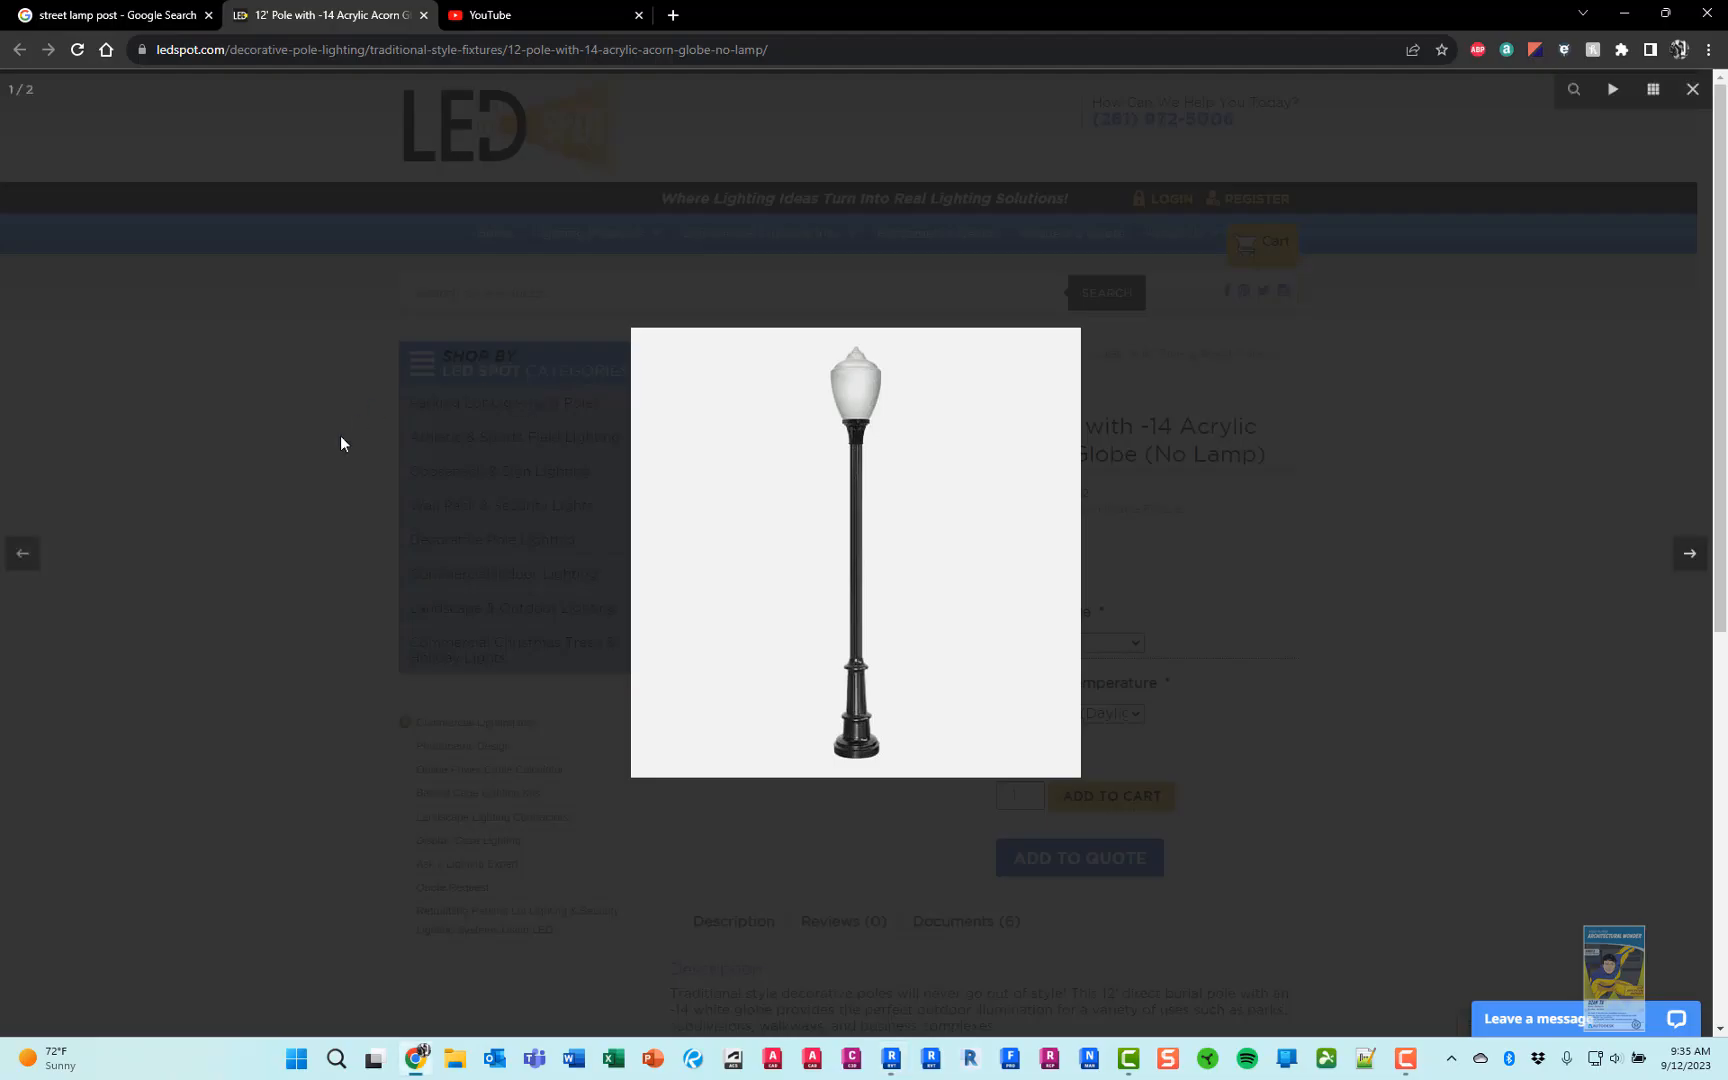
left_click(423, 15)
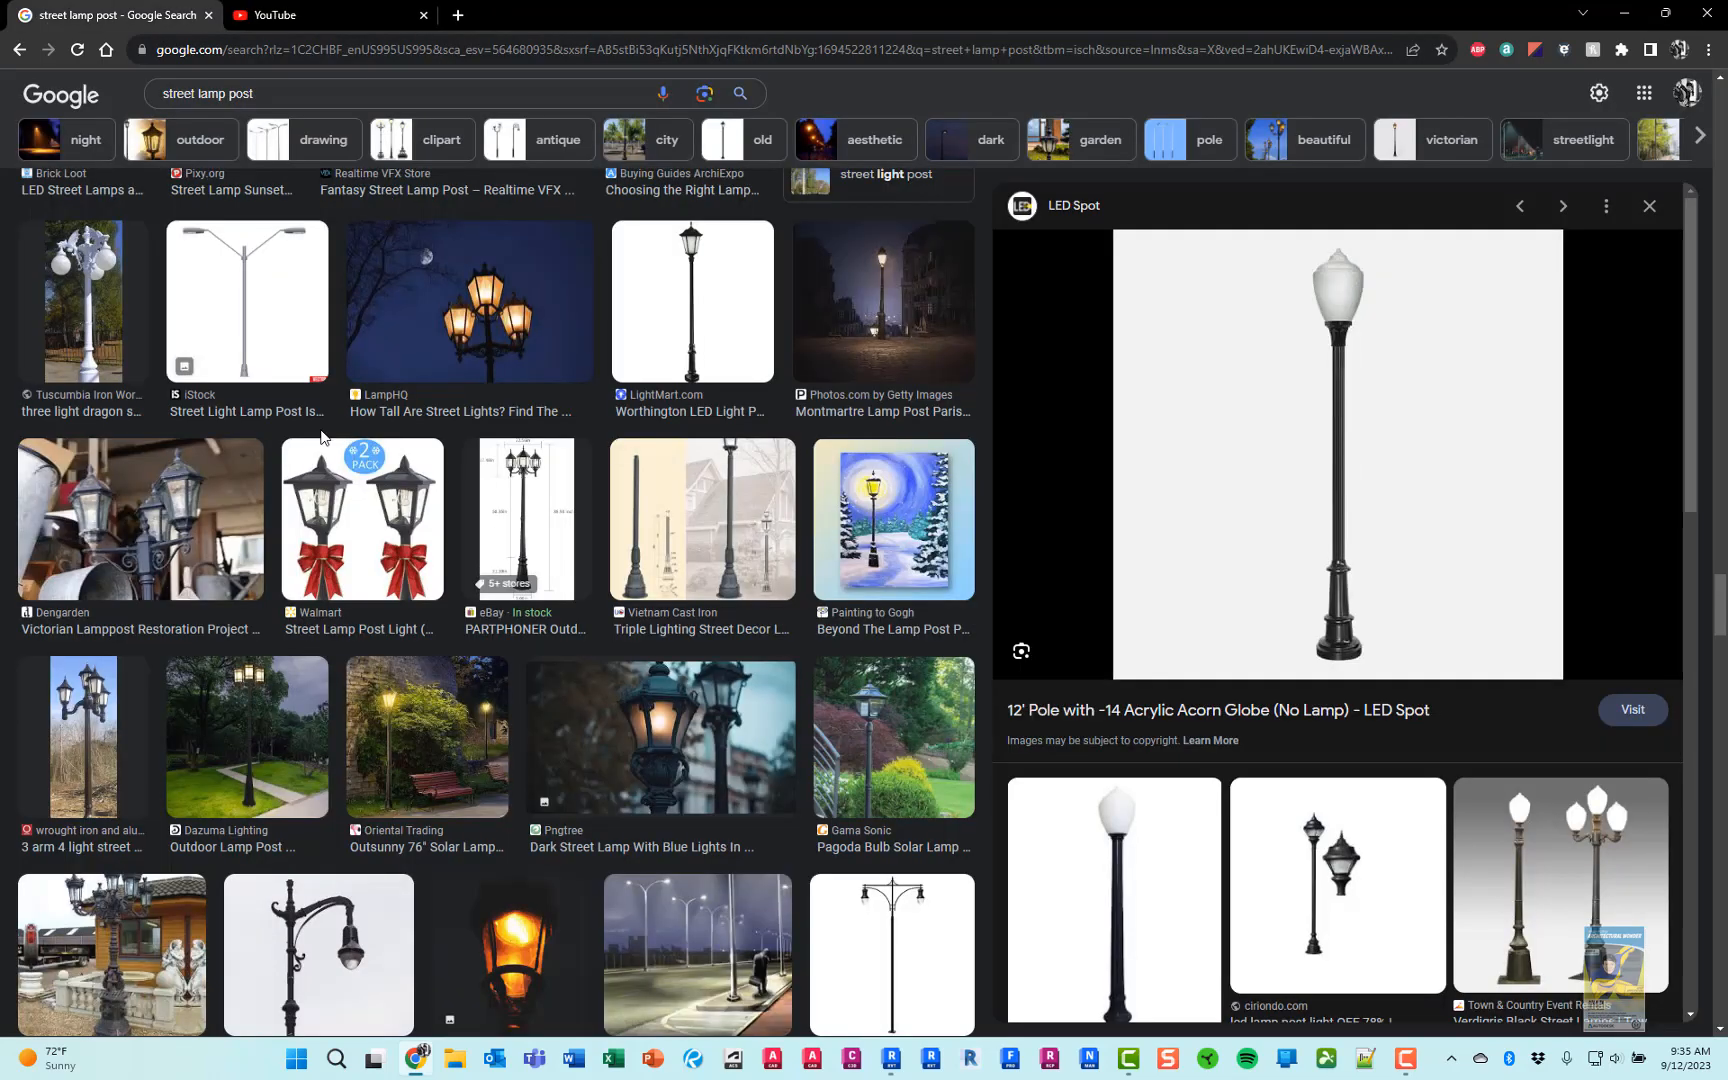
left_click(280, 290)
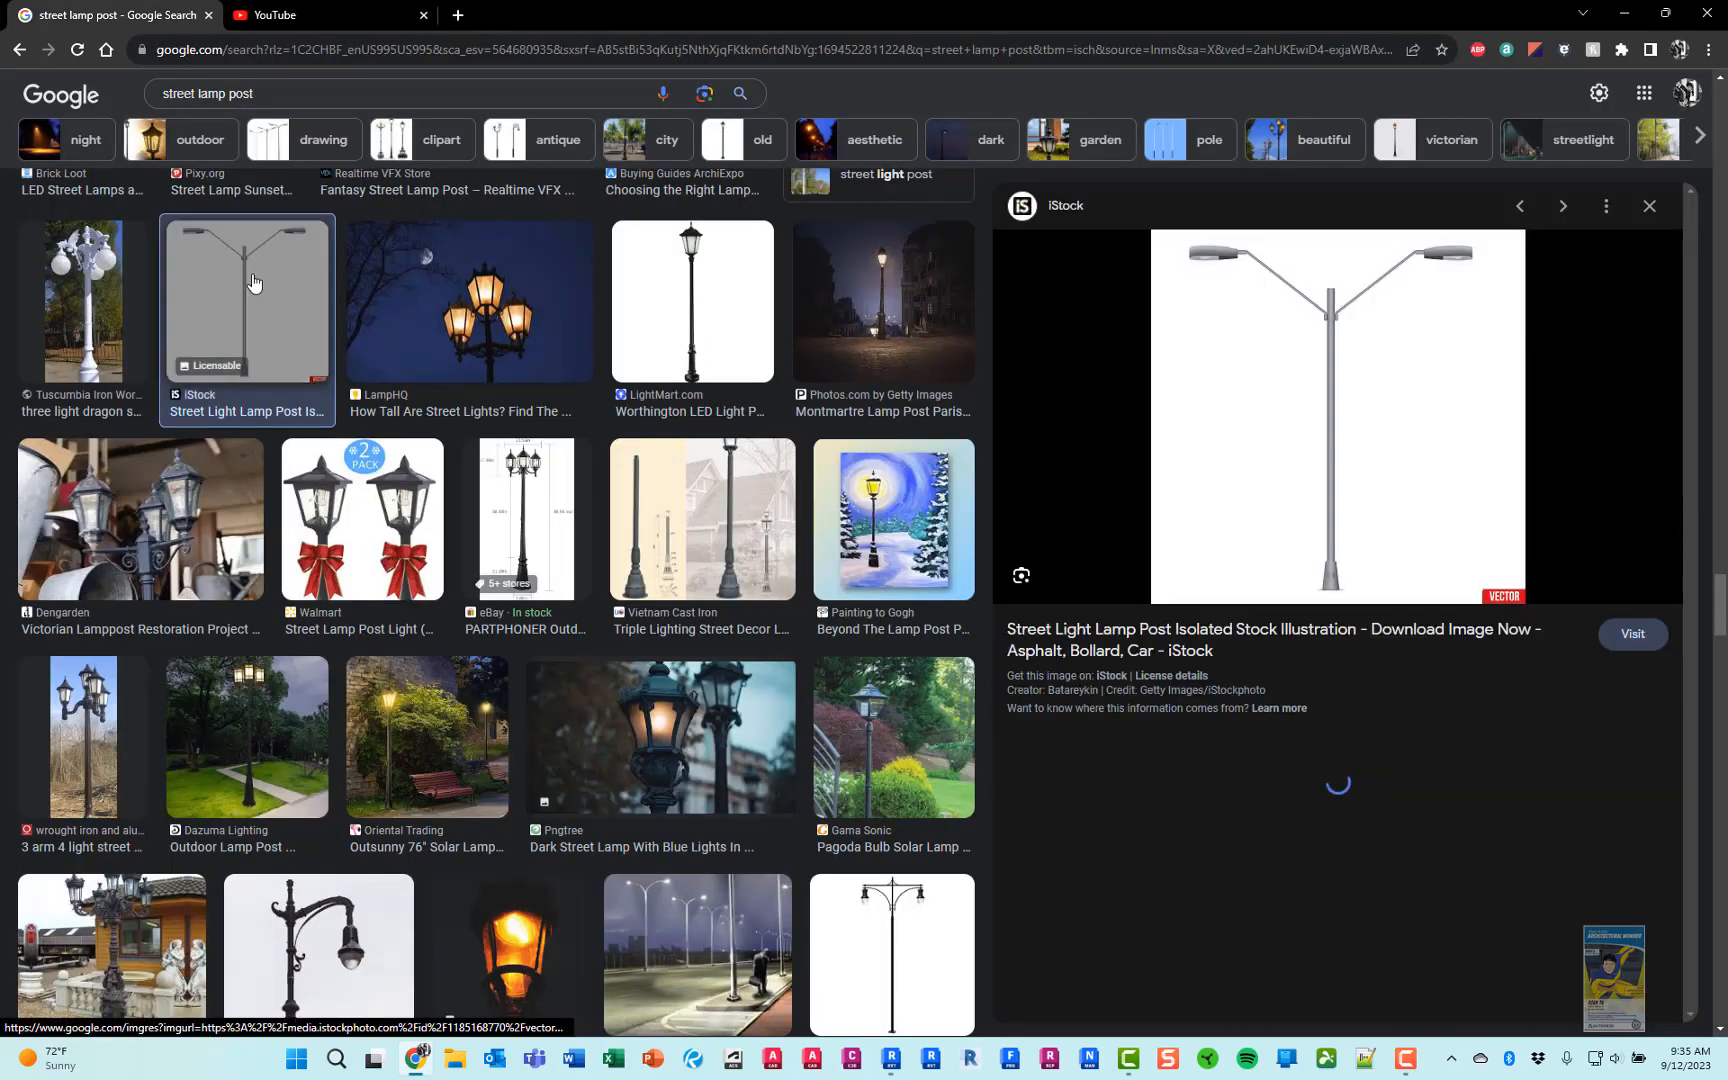